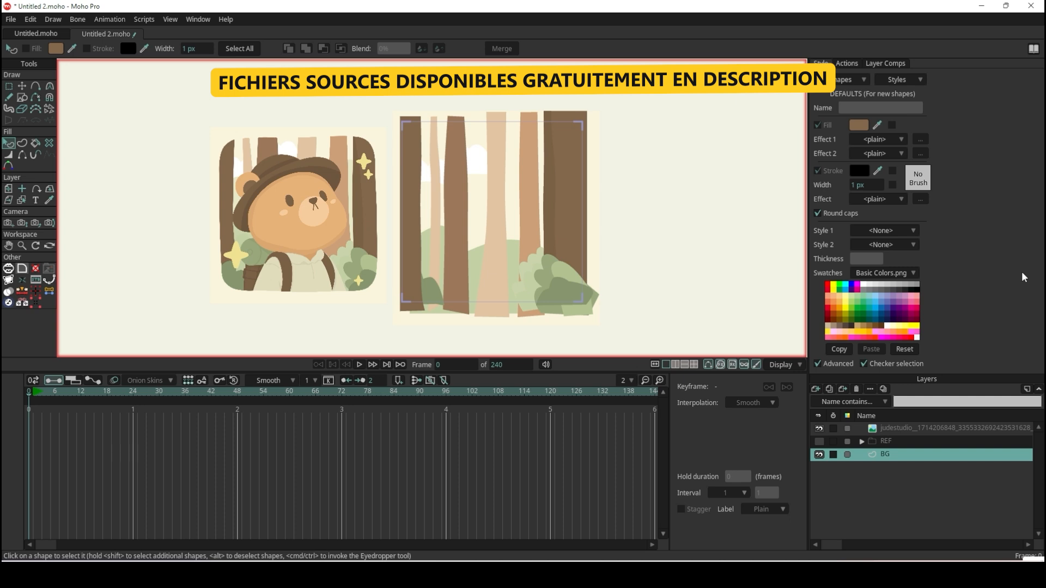
Show the REF group and add a new vector layer named OURSON above the BG layer.
left_click(819, 442)
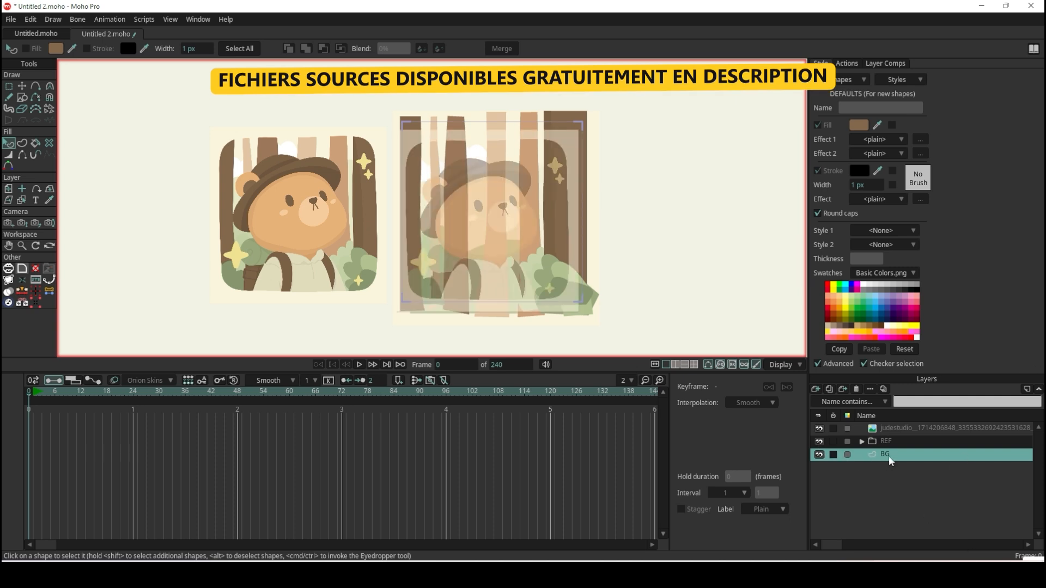
left_click(818, 390)
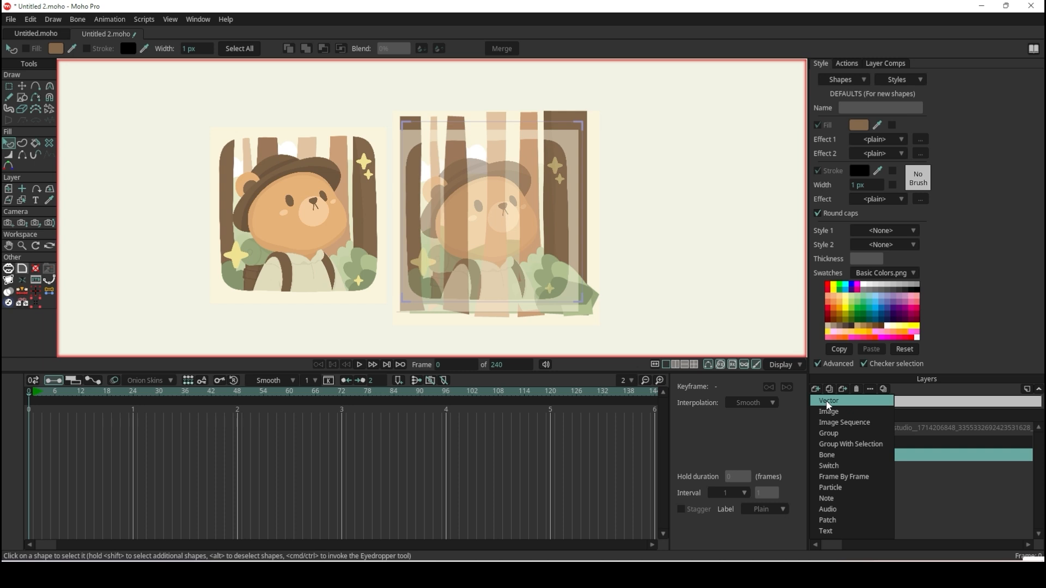
left_click(834, 402)
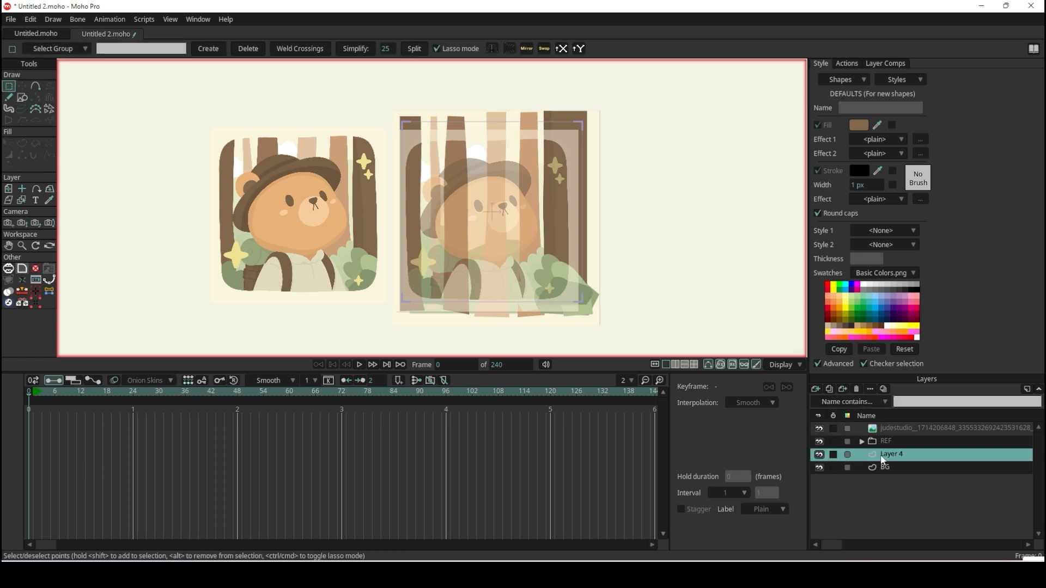
double_click(913, 455)
type("OURSON")
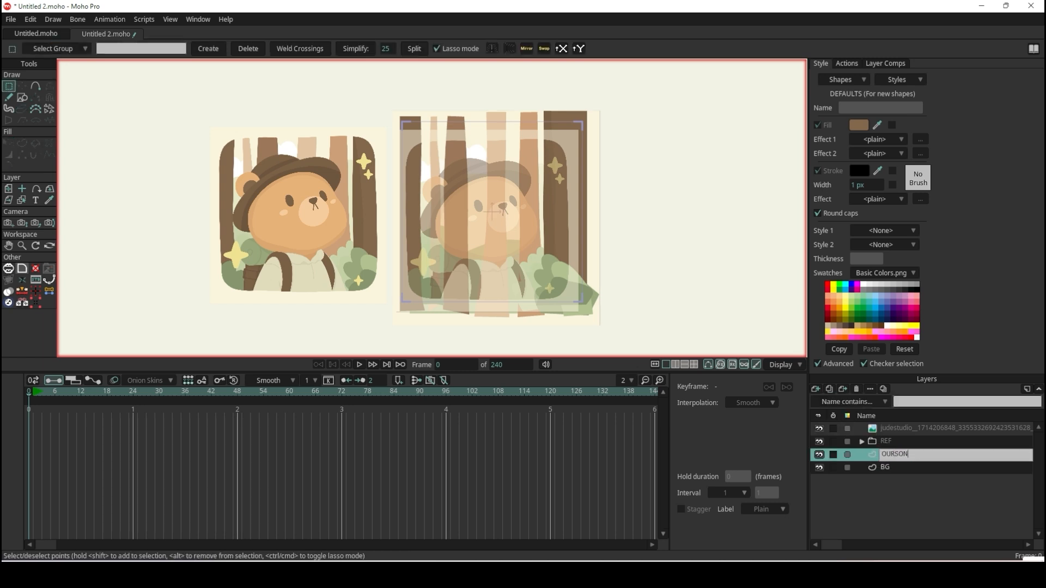
key("Return")
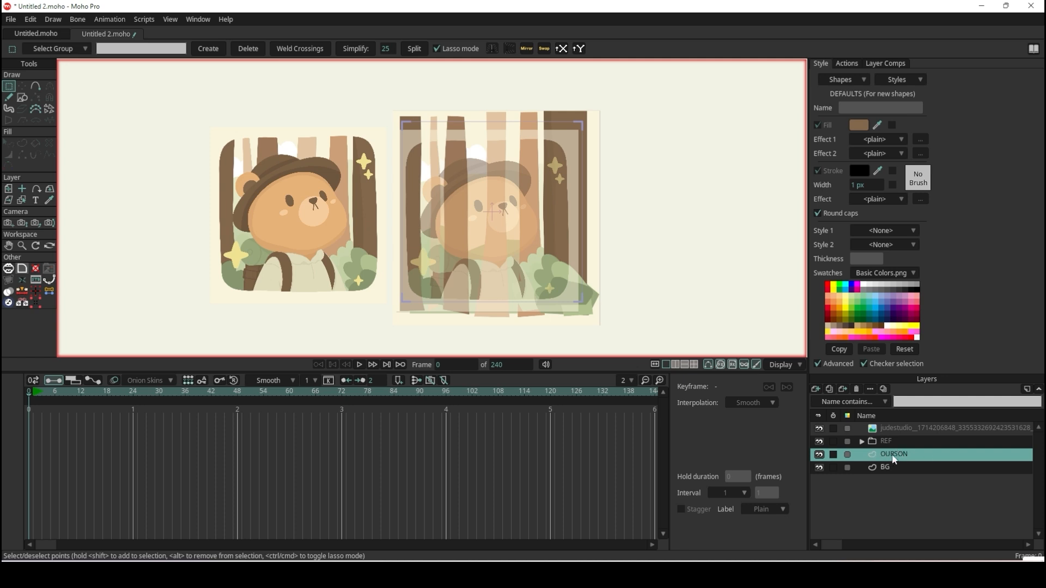
Put the OURSON vector layer into a new group and name the group OURSON.
left_click(816, 389)
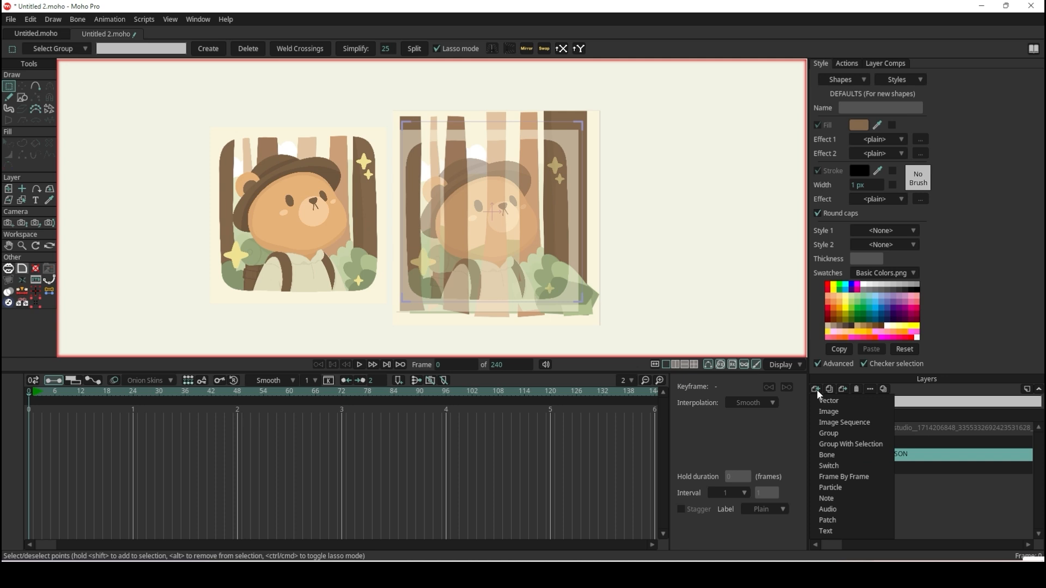
left_click(867, 446)
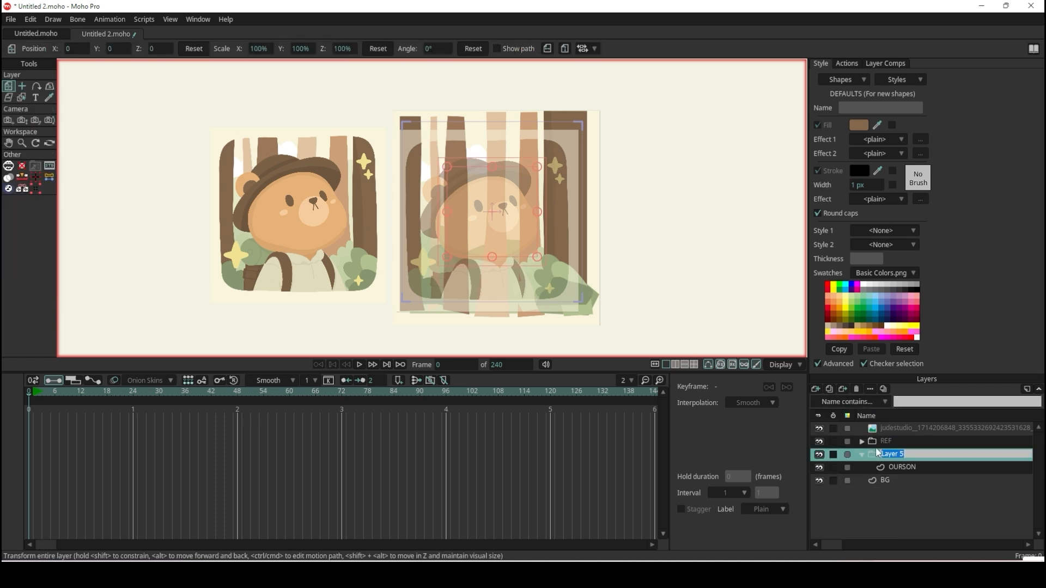
double_click(904, 457)
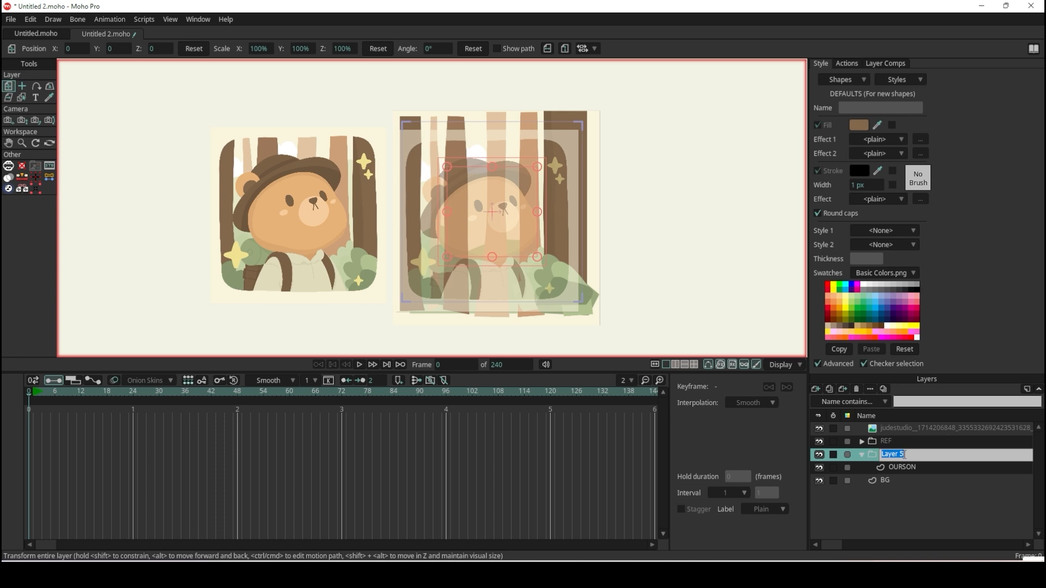
type("OURSON")
key("Return")
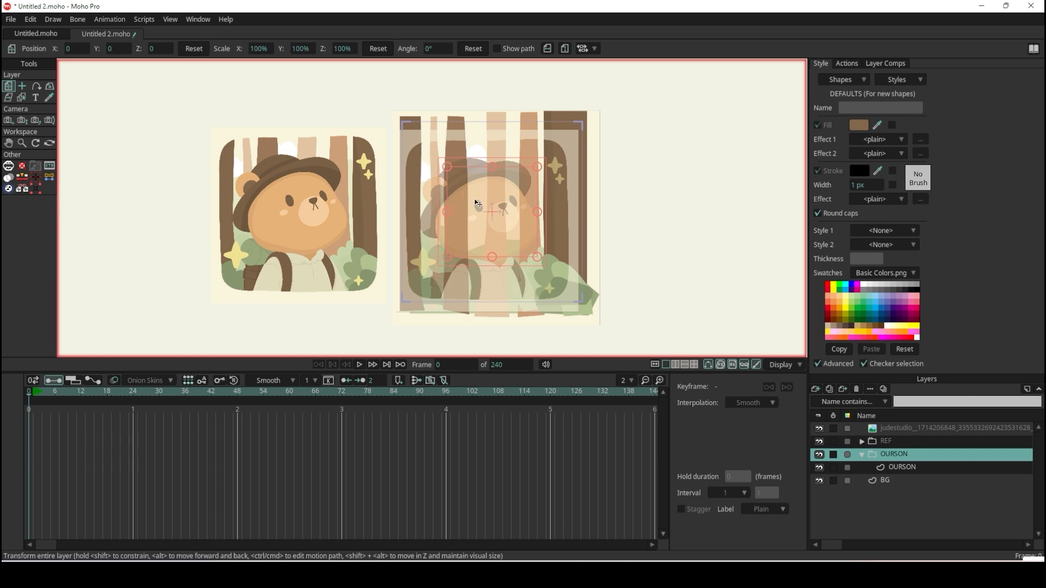
Hide the BG layer so that it no longer covers the bear reference.
scroll(493, 204, "up", 3)
left_click(900, 440)
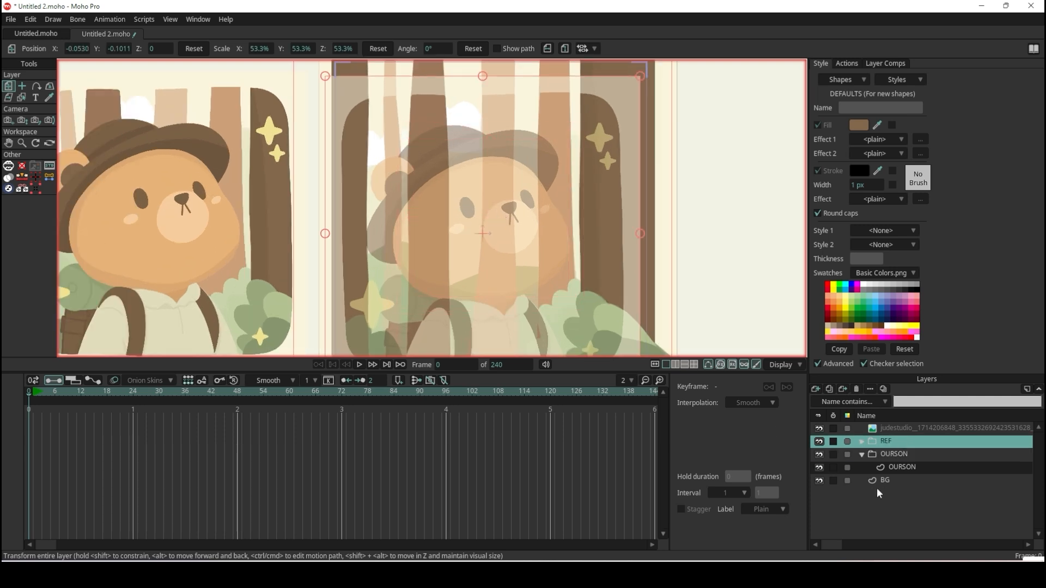
left_click(819, 481)
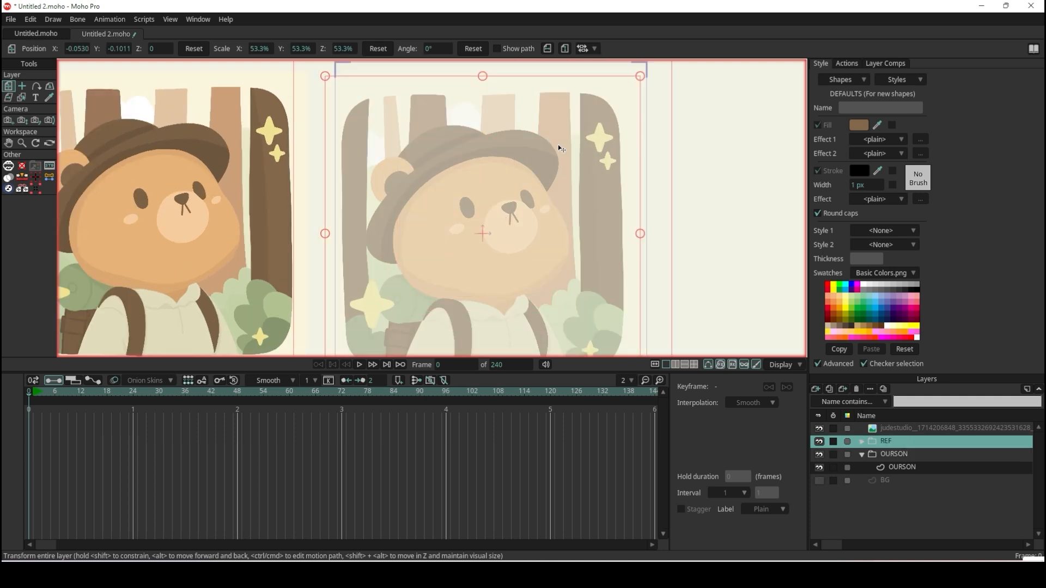
scroll(467, 257, "up", 4)
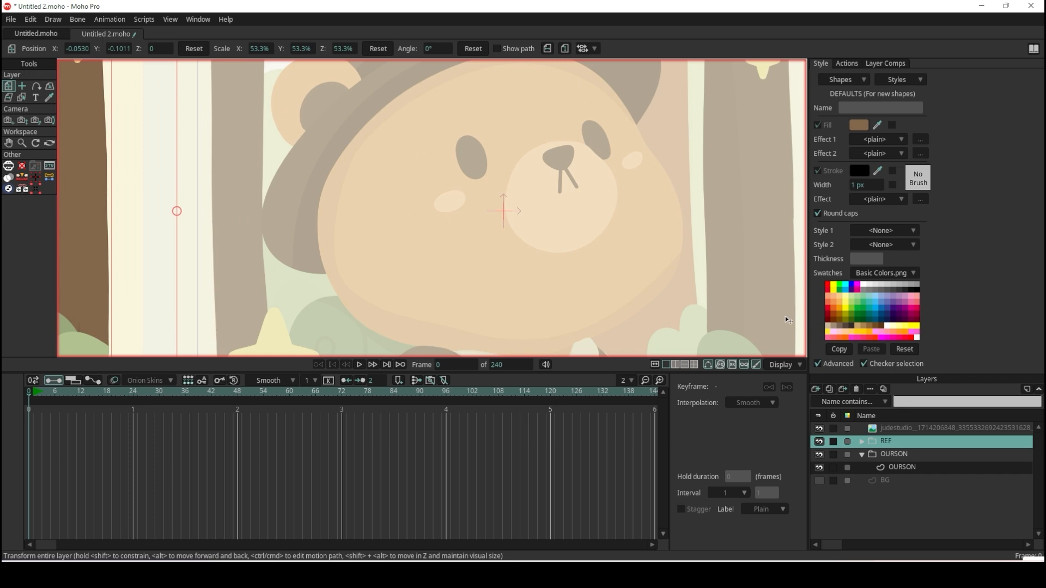
Set the REF group's opacity to 60% in its layer settings.
double_click(916, 447)
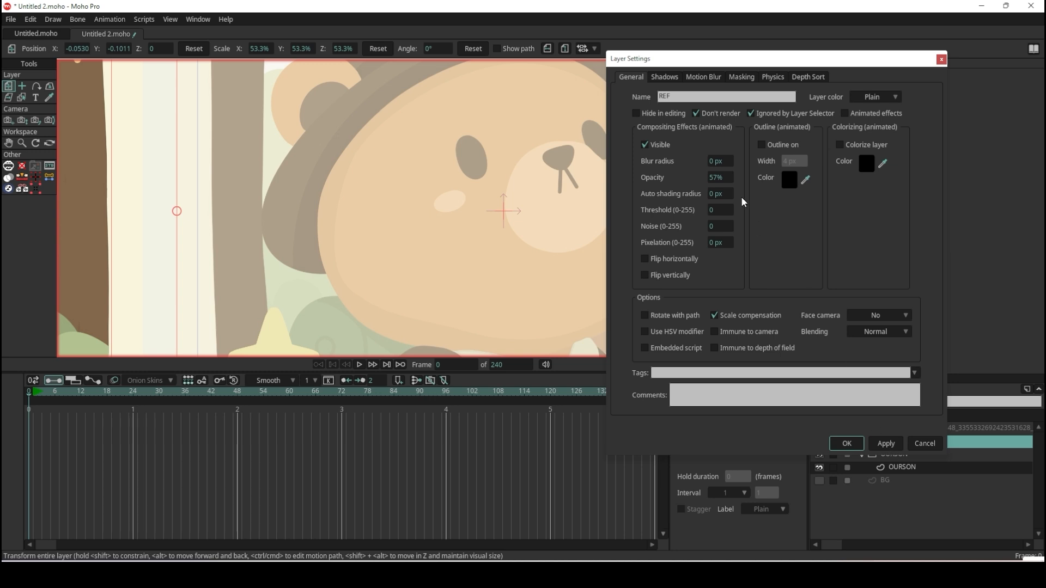
left_click(719, 177)
type("60")
key("Return")
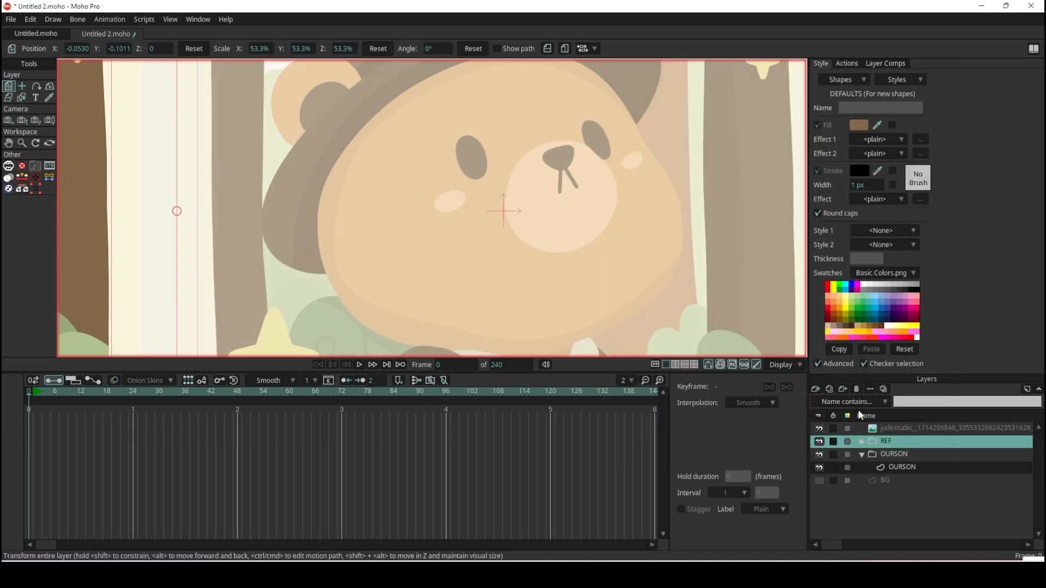
Select the OURSON vector layer and examine the bear's face, hat and body in the original and faded references.
left_click(911, 466)
scroll(578, 195, "down", 3)
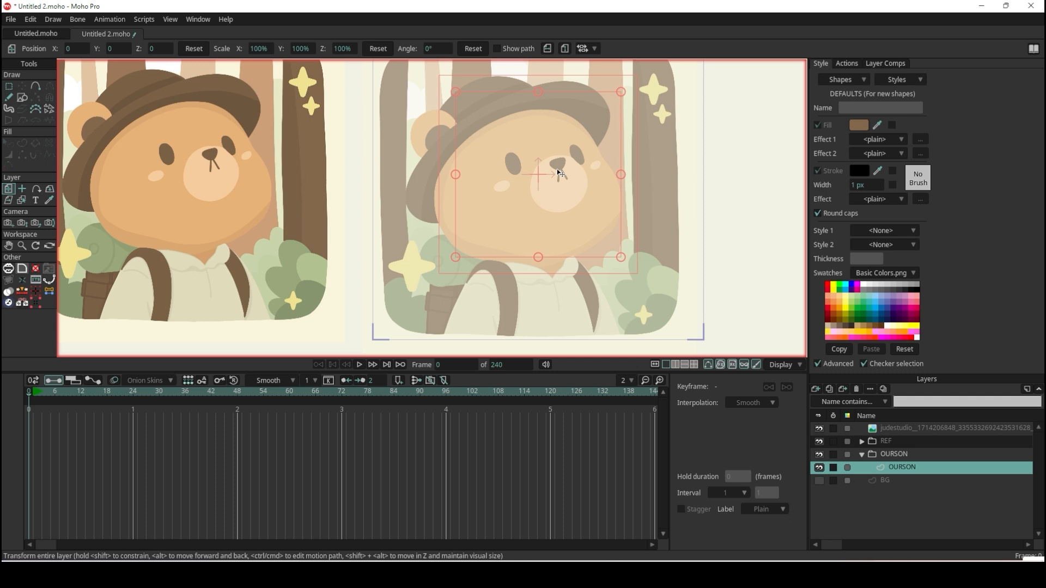
scroll(556, 169, "down", 3)
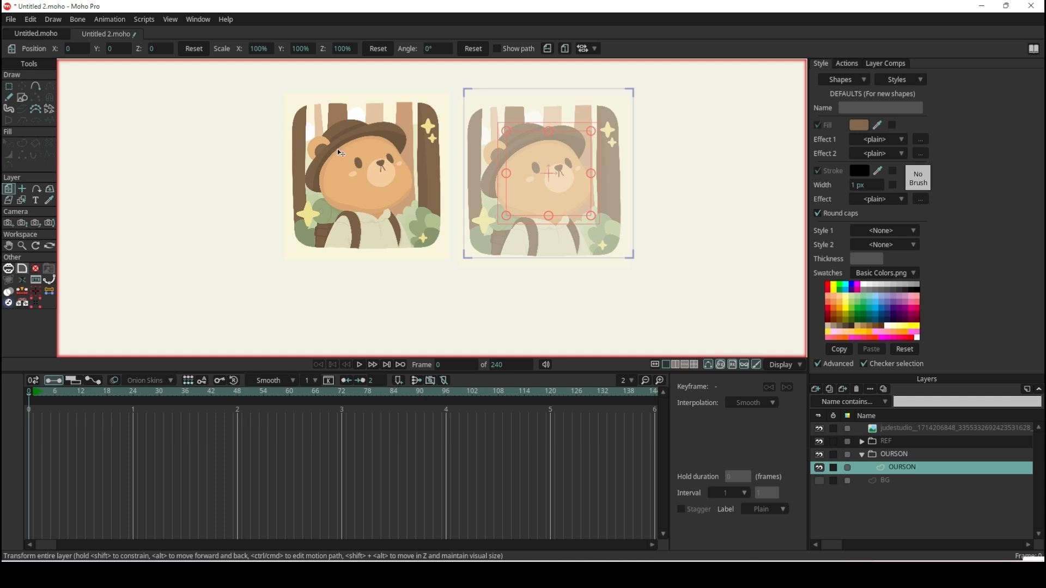
scroll(336, 149, "up", 6)
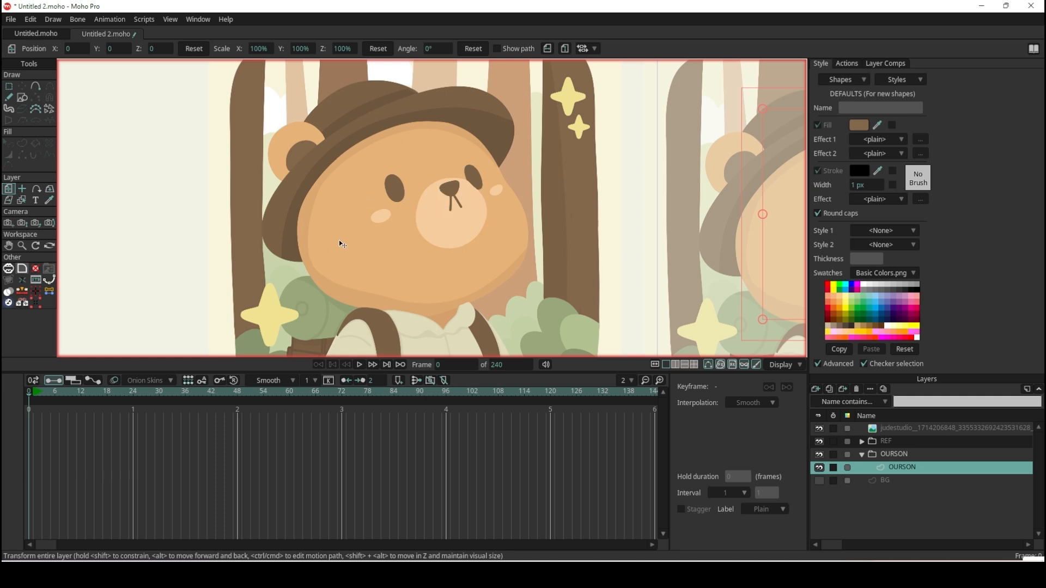
scroll(368, 122, "down", 5)
scroll(406, 248, "up", 5)
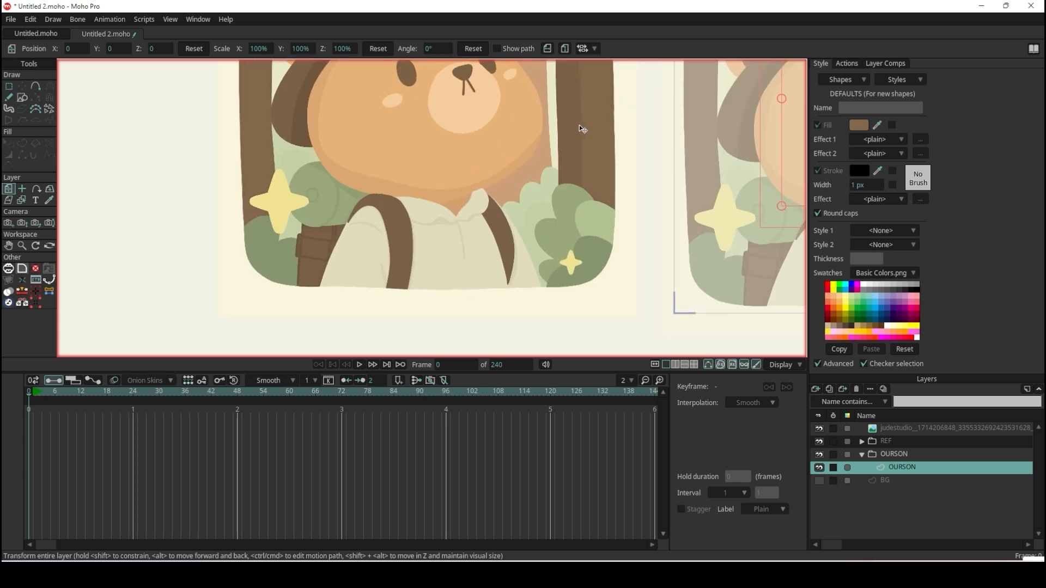
scroll(580, 125, "down", 5)
scroll(743, 98, "up", 5)
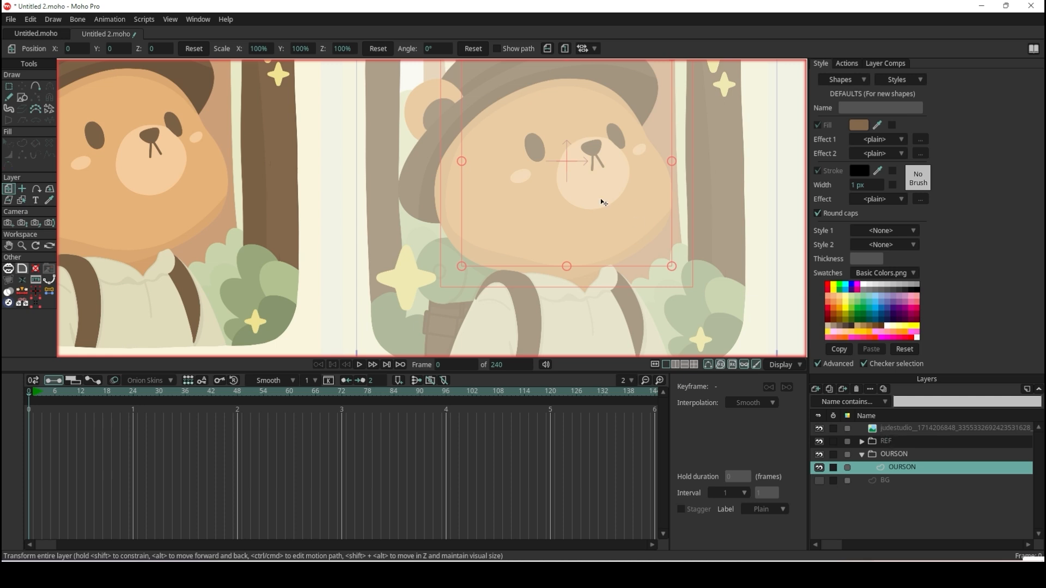
scroll(649, 148, "up", 1)
scroll(647, 146, "up", 1)
scroll(647, 144, "down", 3)
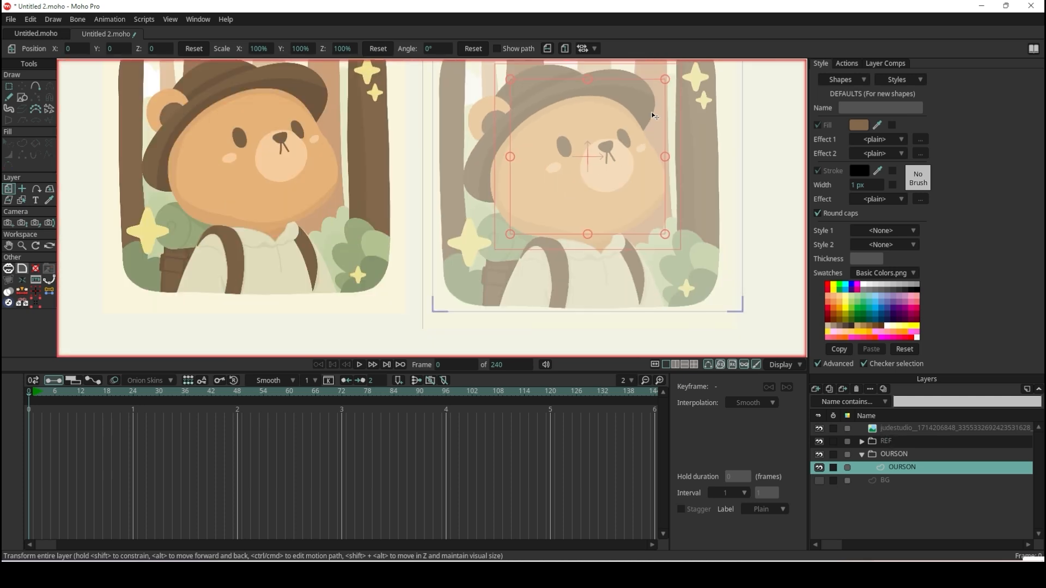
scroll(651, 107, "up", 2)
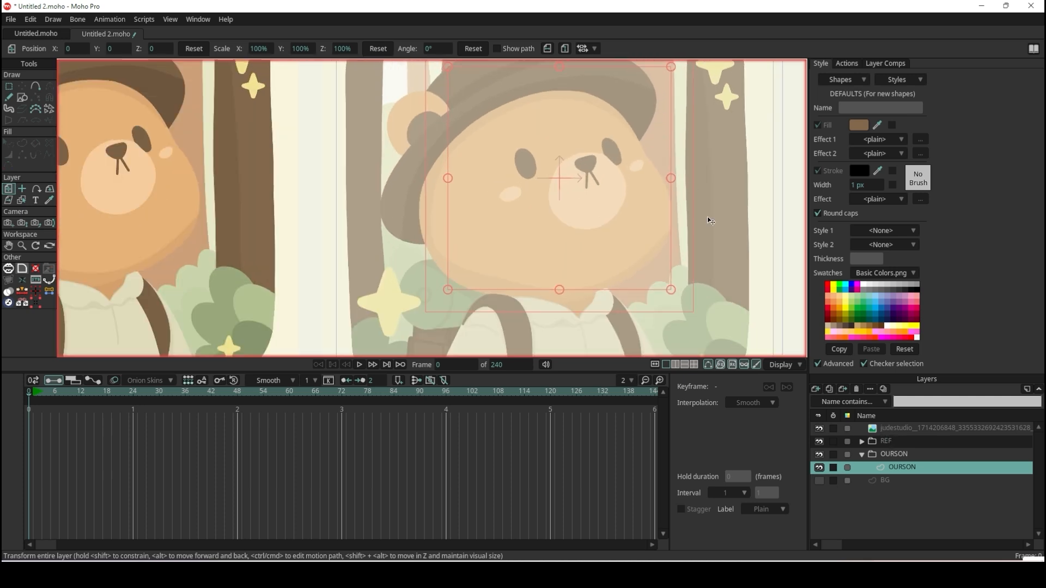
Rename the vector layer inside the OURSON group as VISAGE.
double_click(909, 469)
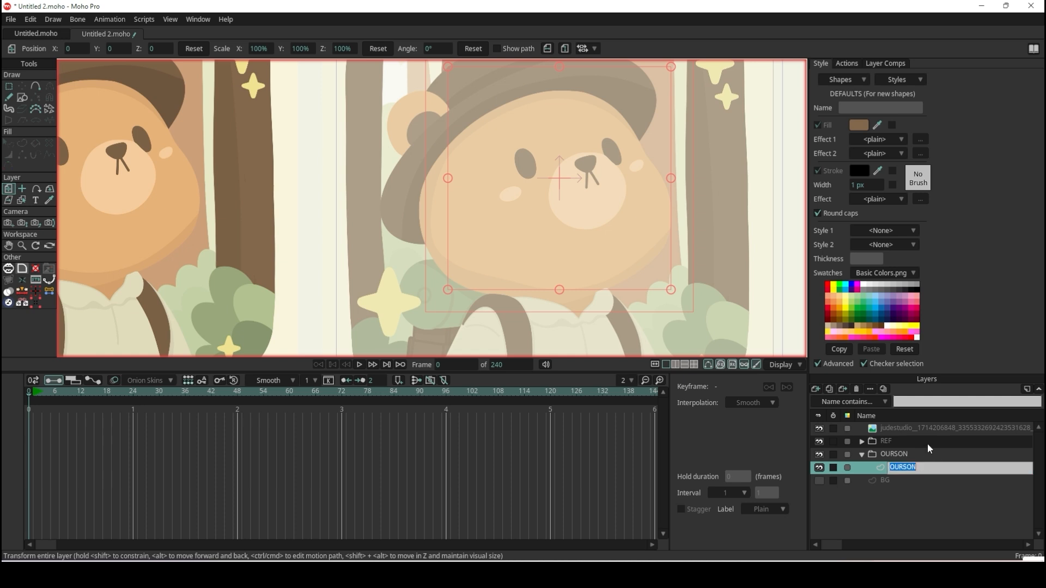
type("VISAGE")
key("Return")
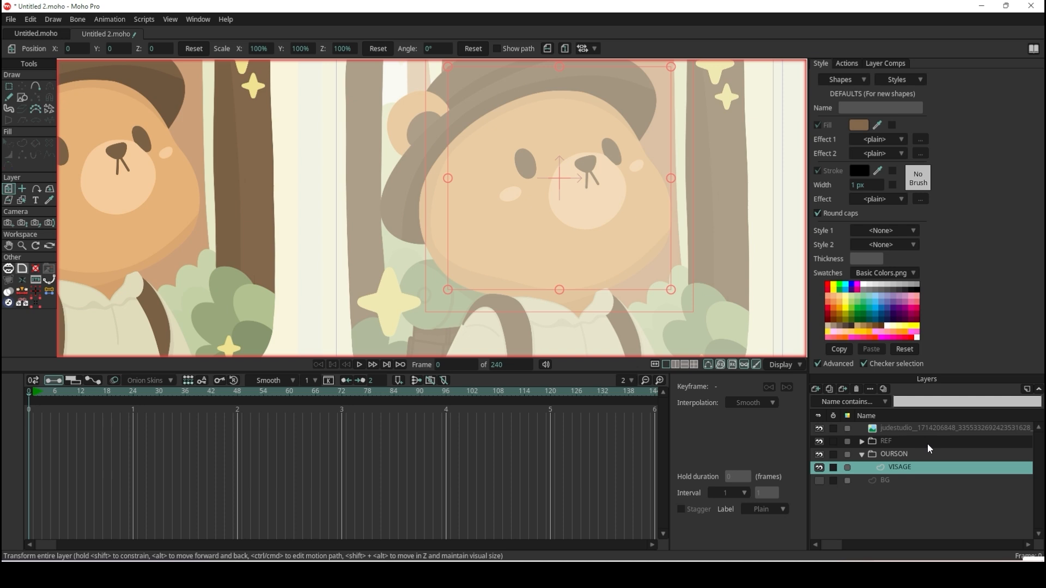
Draw a filled rectangle over the faded reference bear's face and move its two left corners onto the face outline.
left_click(23, 98)
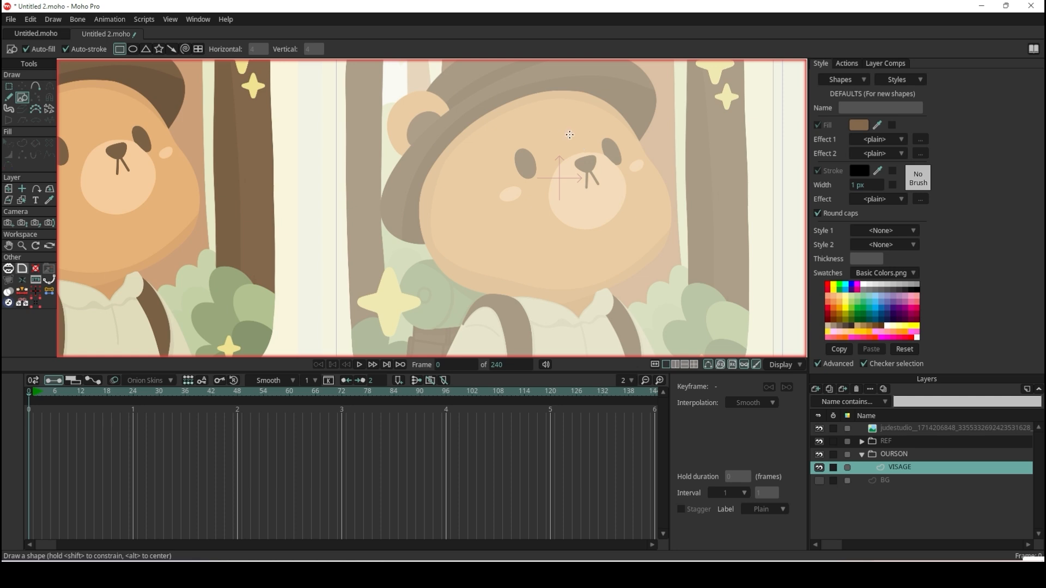
left_click_drag(419, 104, 653, 252)
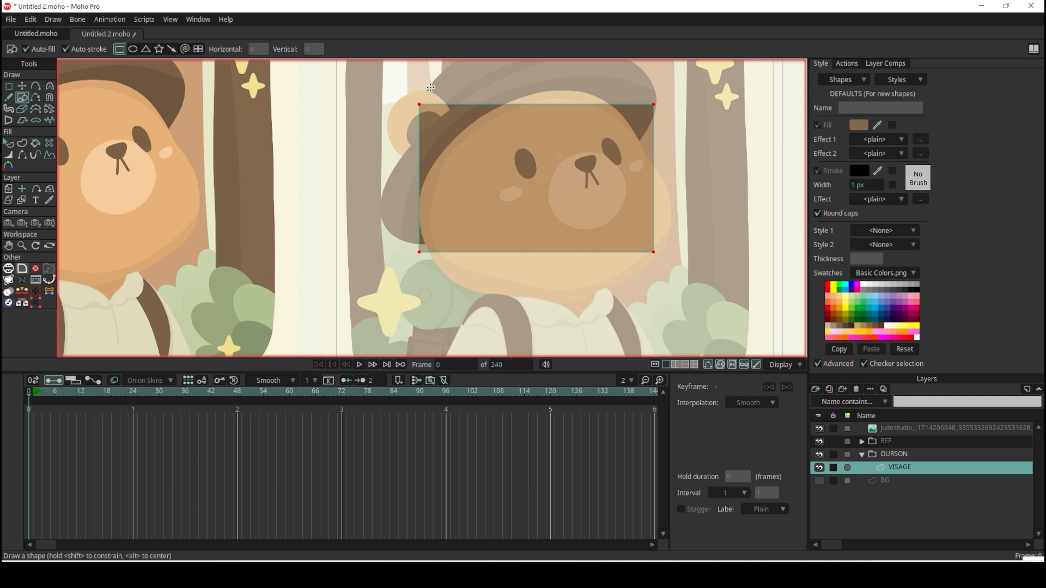
left_click(22, 85)
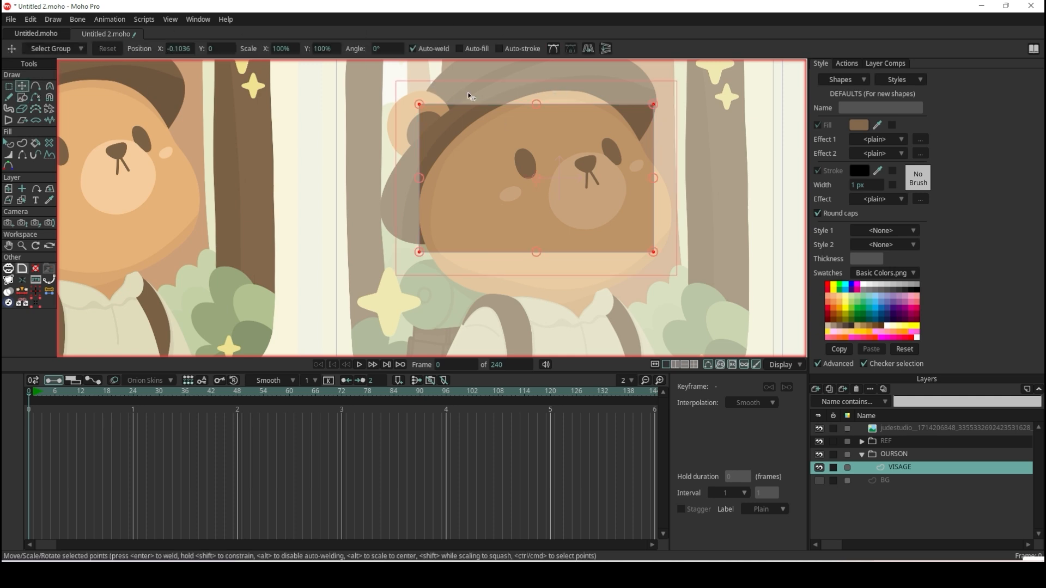
left_click_drag(420, 105, 420, 182)
left_click_drag(419, 251, 492, 295)
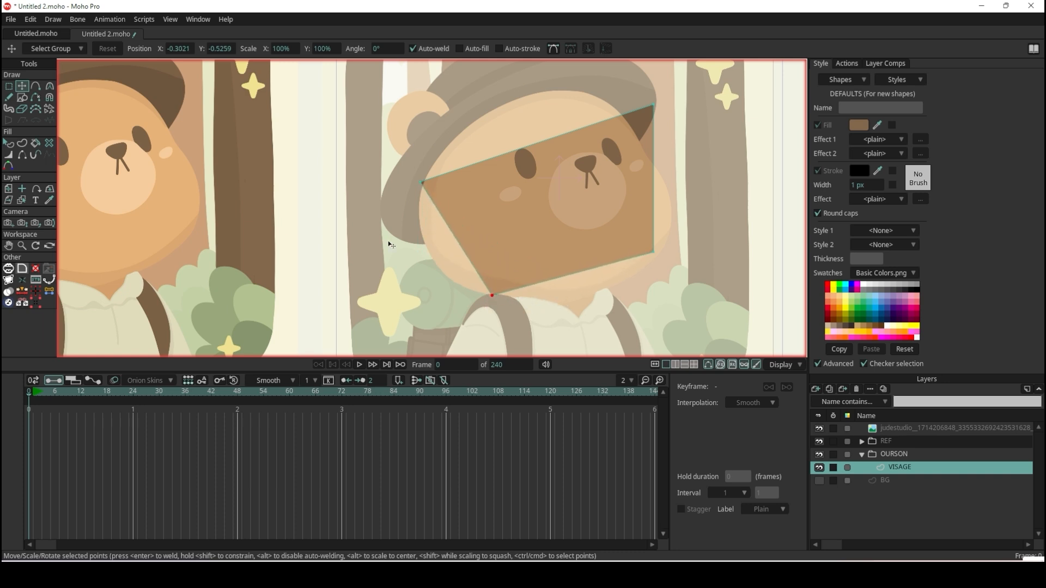
Add a point on the face shape's left edge and one on its top edge, pulling both out to the face outline.
left_click(36, 88)
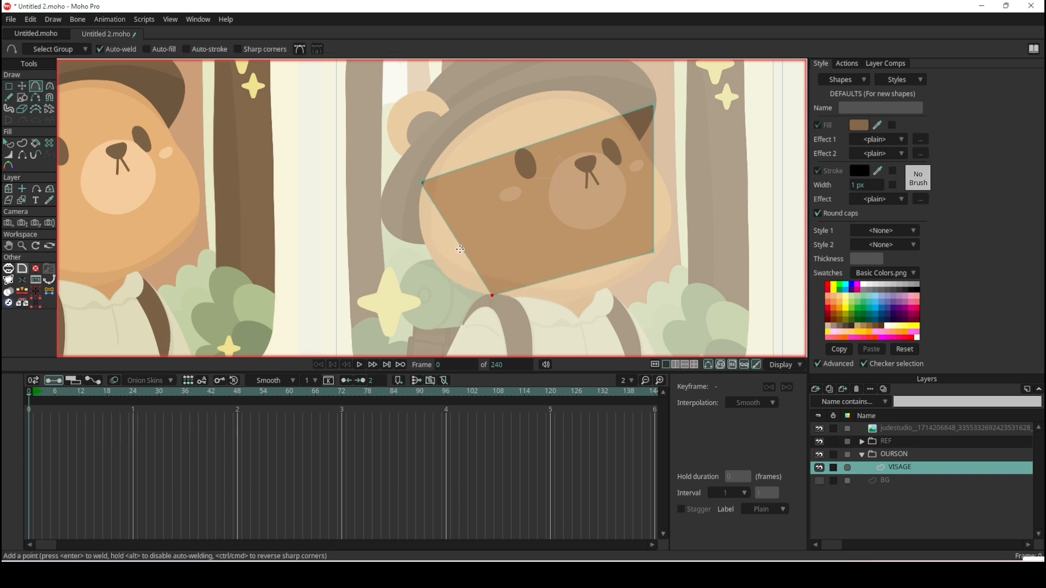
left_click_drag(455, 239, 435, 271)
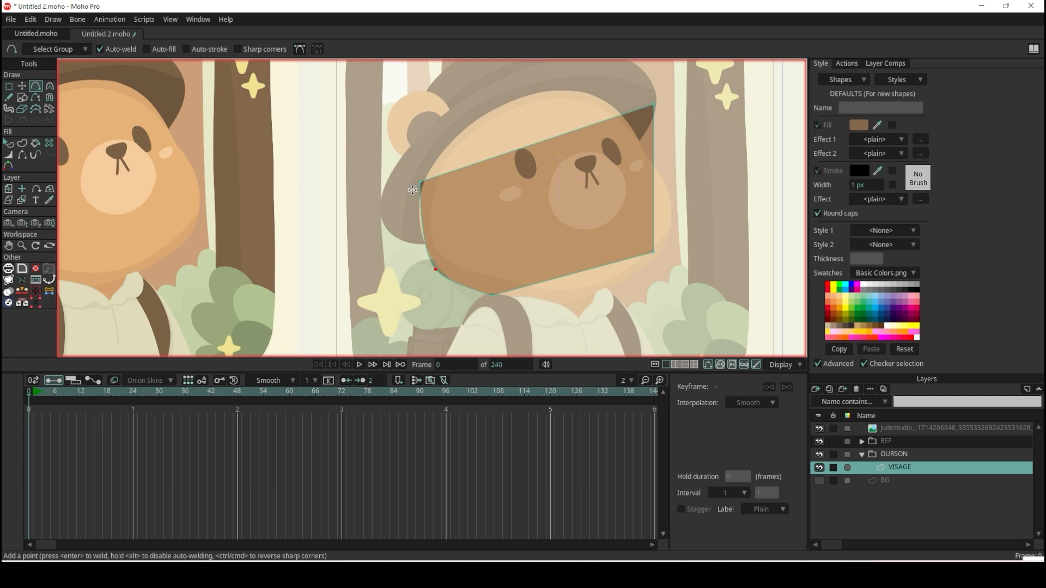
left_click_drag(556, 137, 525, 94)
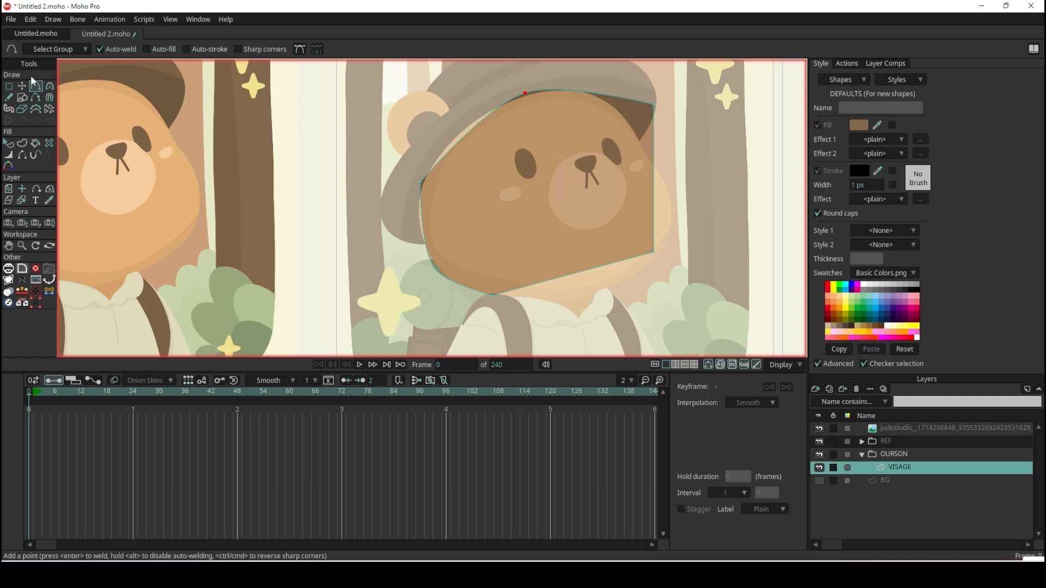
Move the face shape's upper-right corner onto the outline under the hat brim and curve it with its two Bezier handles.
left_click(21, 86)
scroll(649, 121, "up", 2)
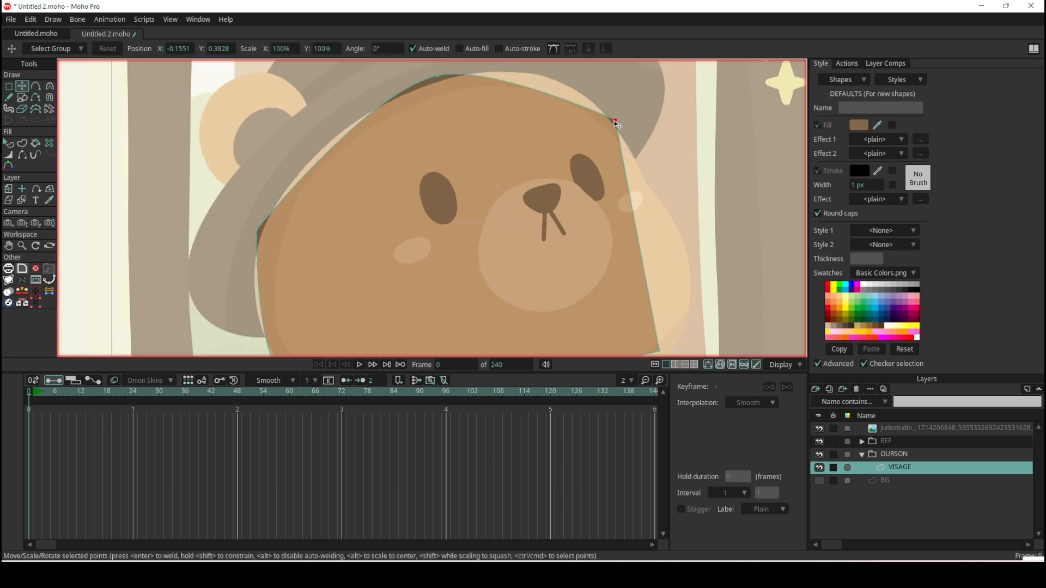
left_click_drag(616, 126, 617, 130)
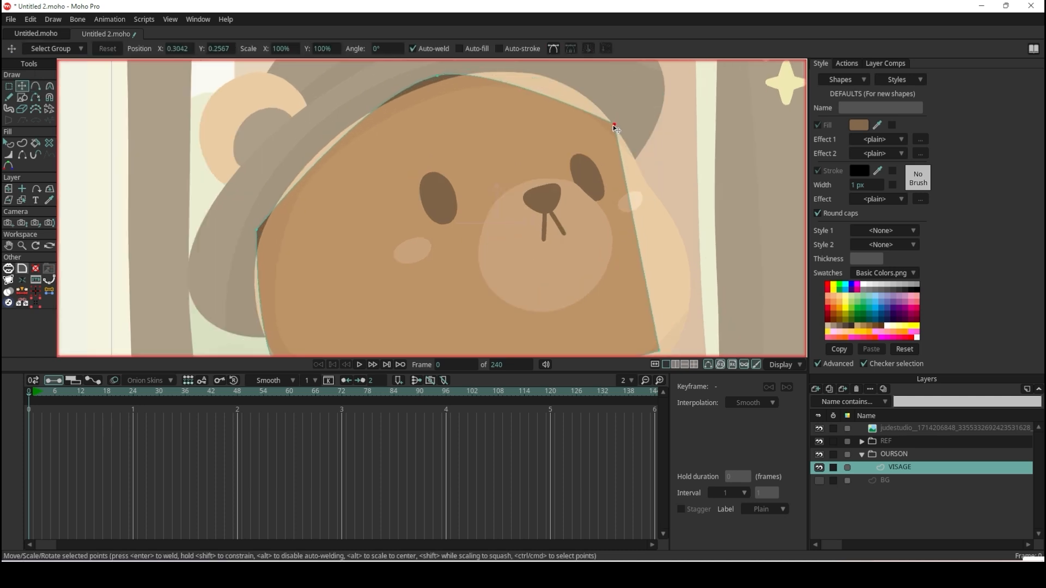
key("c")
left_click(618, 128)
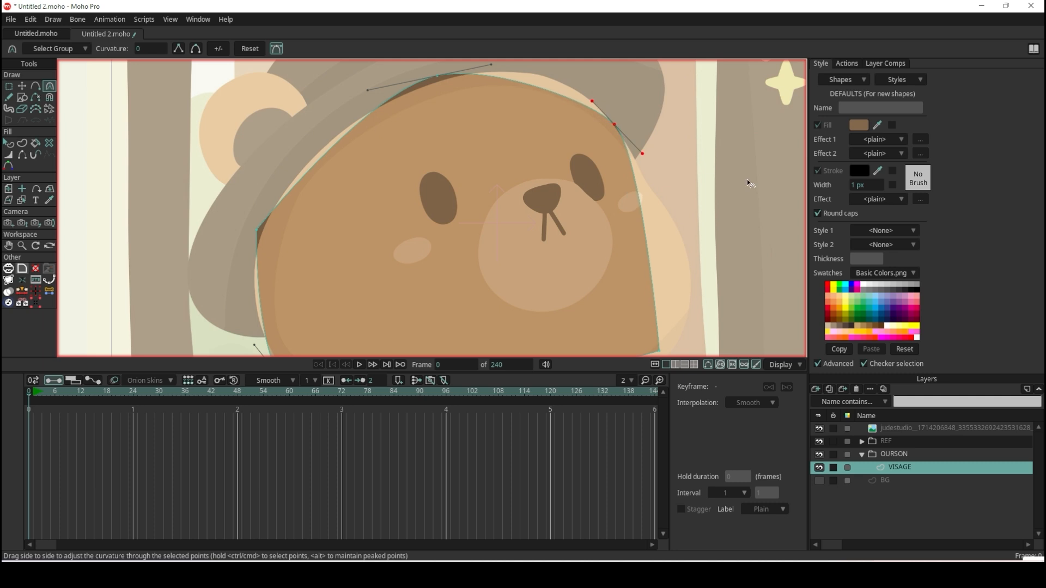
left_click_drag(593, 102, 573, 64)
left_click_drag(637, 159, 660, 193)
Lengthen the left Bezier handle of the face shape's top point so the edge follows the hat brim.
scroll(624, 171, "down", 2)
scroll(469, 117, "up", 2)
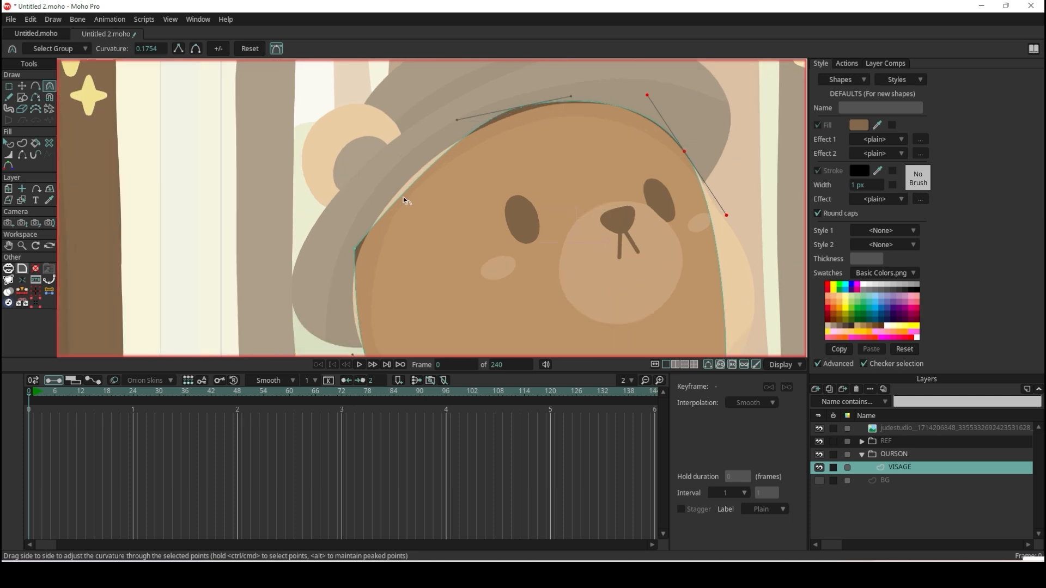
left_click_drag(459, 120, 412, 137)
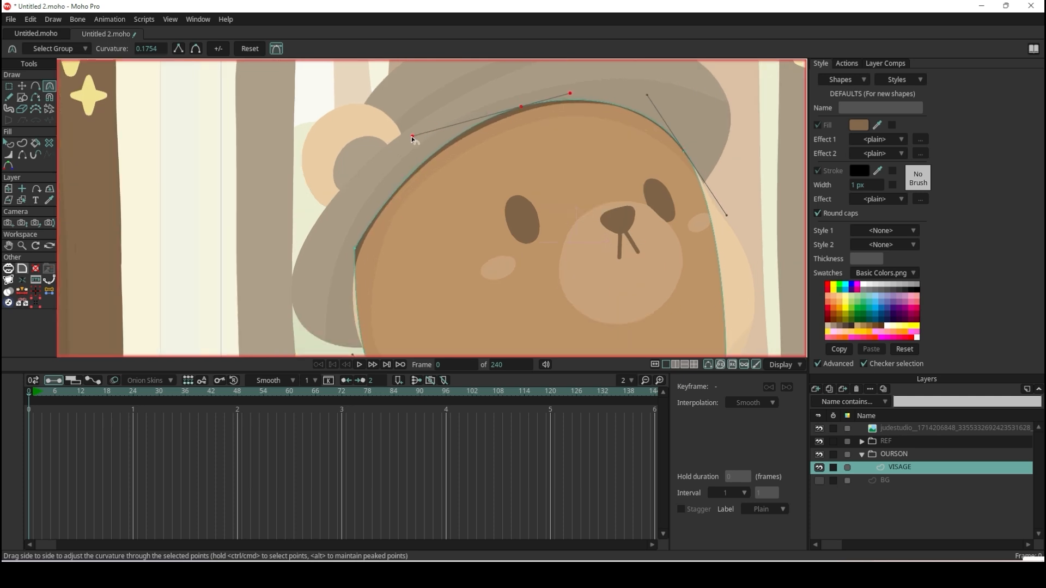
Round the face shape's left point to follow the hat brim and move that point slightly down onto the face outline.
left_click_drag(356, 250, 550, 11)
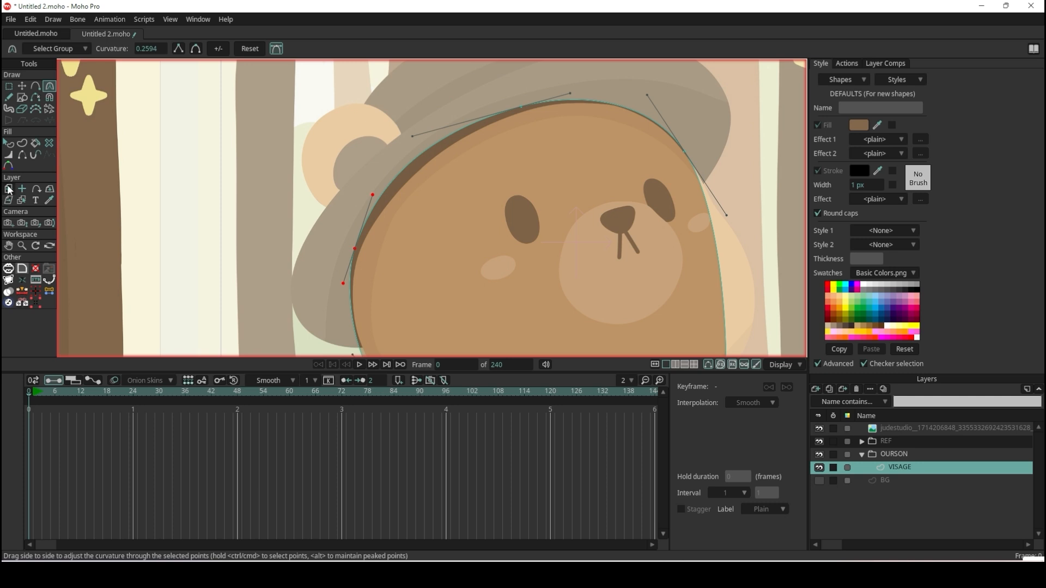
left_click(22, 86)
scroll(384, 302, "up", 3)
left_click_drag(303, 180, 306, 211)
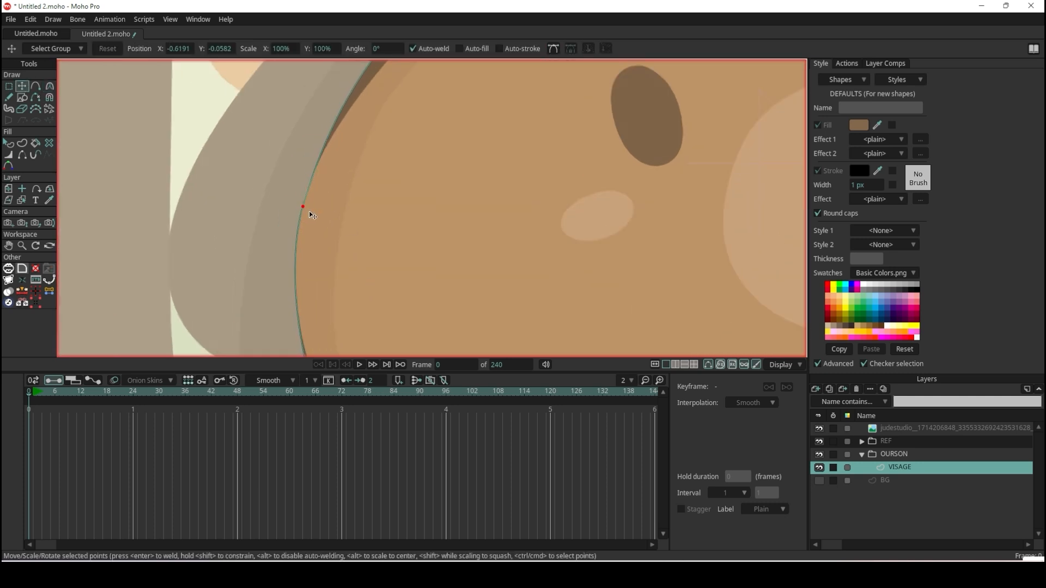
Move the face shape's top point to about X -0.13, Y 0.38 and adjust its left Bezier handle to the brim.
scroll(393, 94, "down", 3)
scroll(431, 109, "up", 3)
left_click_drag(436, 120, 454, 128)
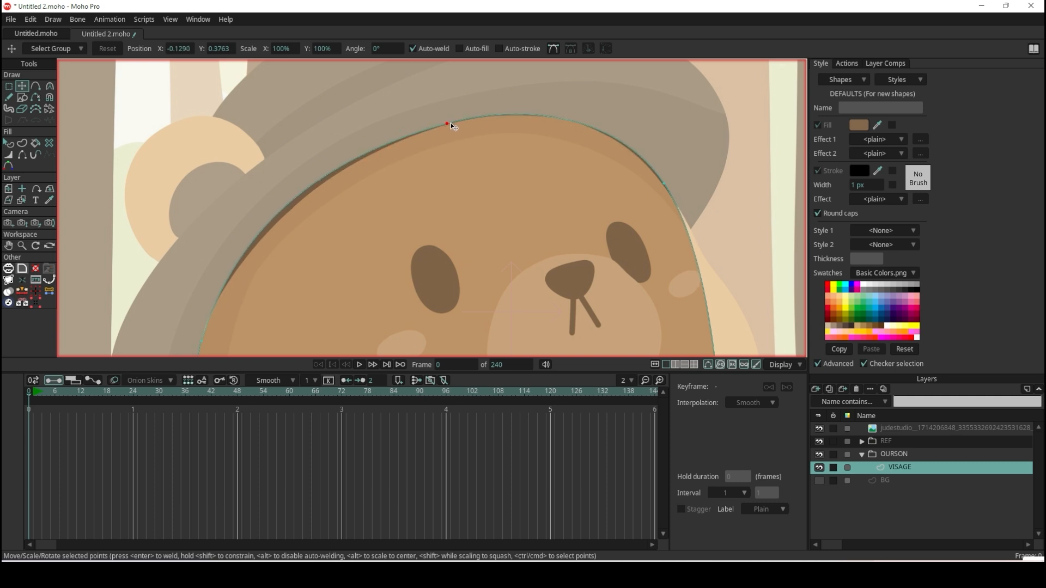
key("c")
left_click_drag(299, 171, 305, 169)
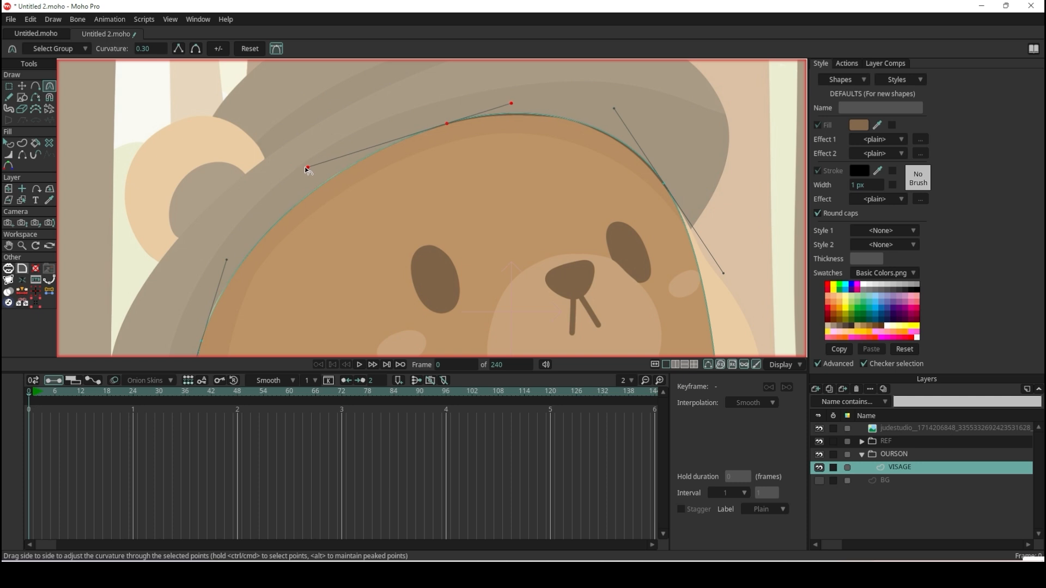
Move the face shape's lower-right corner out to about X 0.46, Y -0.36, towards the reference jaw outline.
scroll(310, 168, "down", 5)
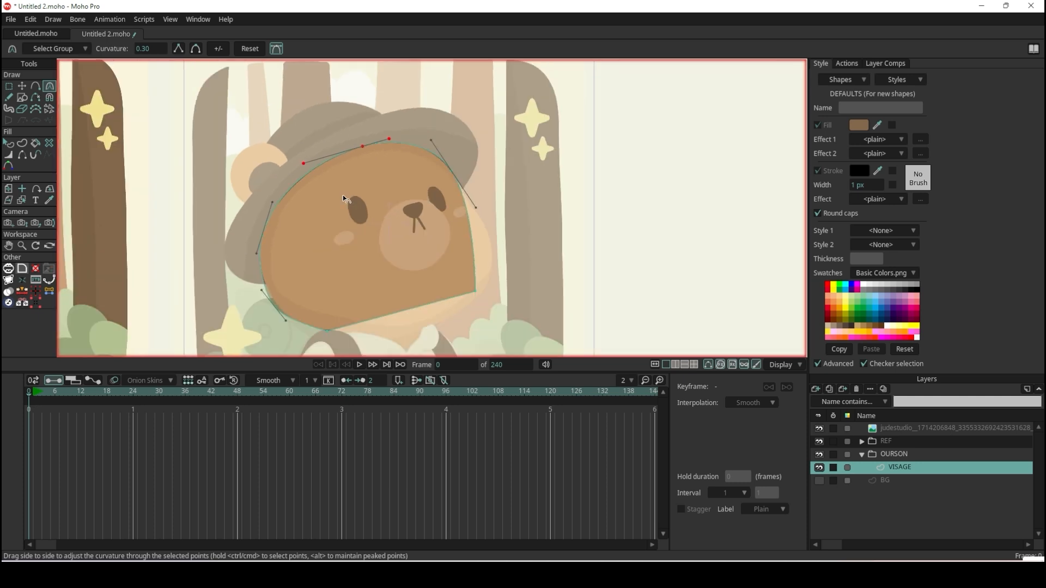
scroll(448, 314, "up", 3)
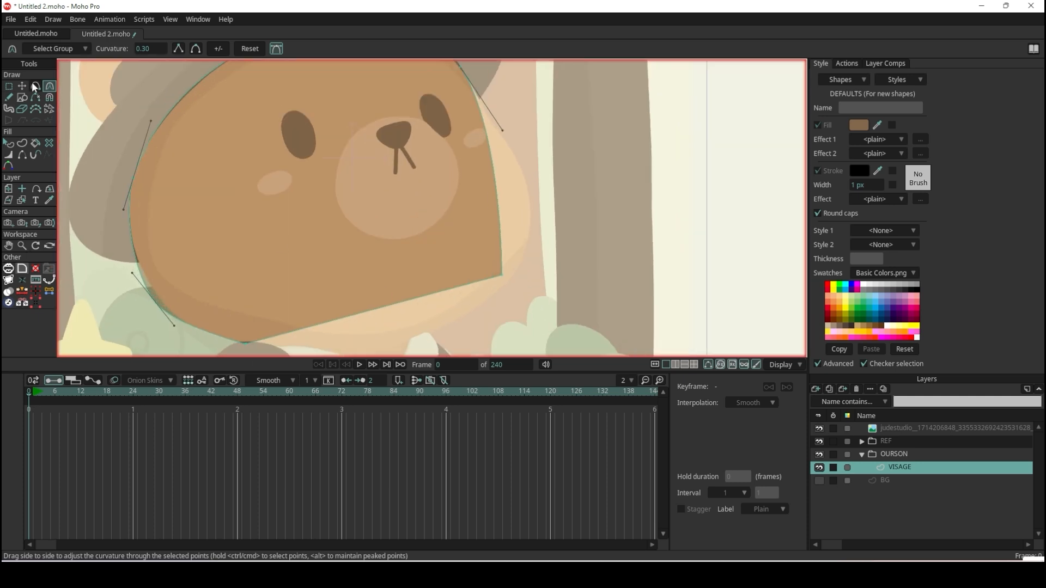
left_click(21, 85)
left_click_drag(505, 277, 515, 283)
scroll(525, 179, "down", 2)
scroll(527, 181, "up", 4)
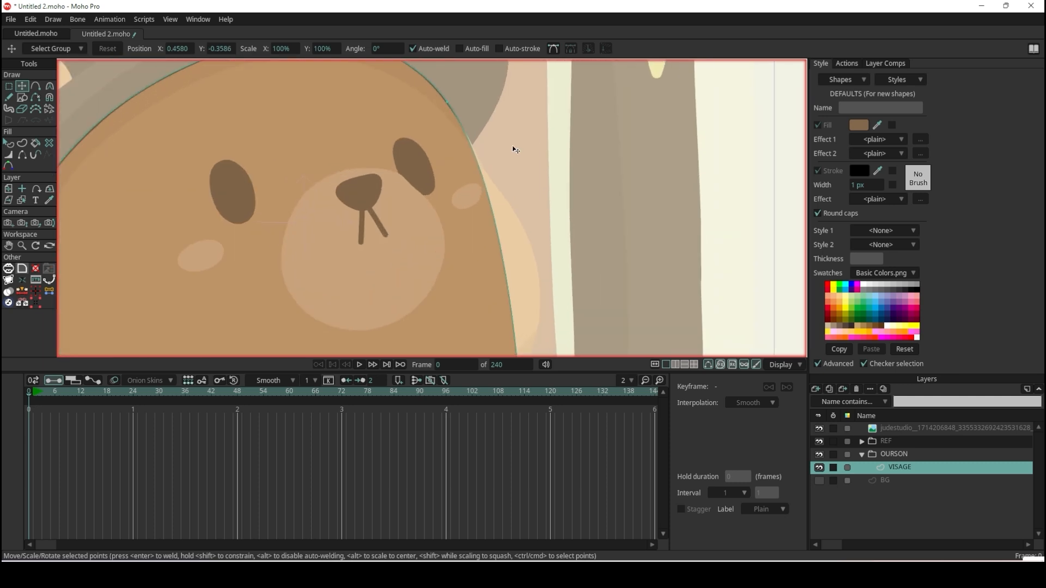
Add a point on the face shape's right edge just below the hat brim and place it on the face outline.
left_click(35, 85)
left_click_drag(477, 209, 473, 184)
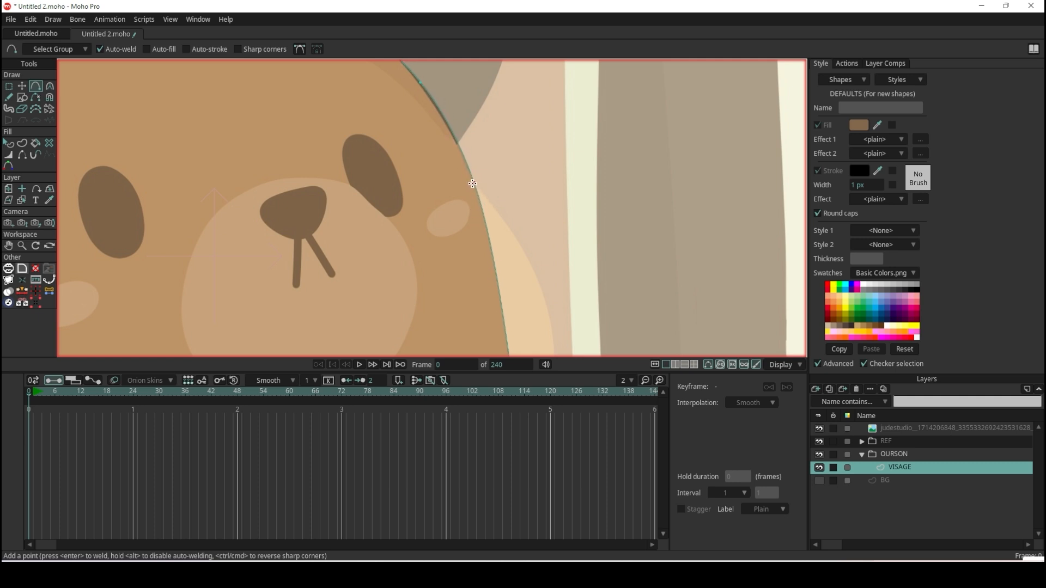
scroll(523, 229, "down", 4)
scroll(545, 284, "up", 3)
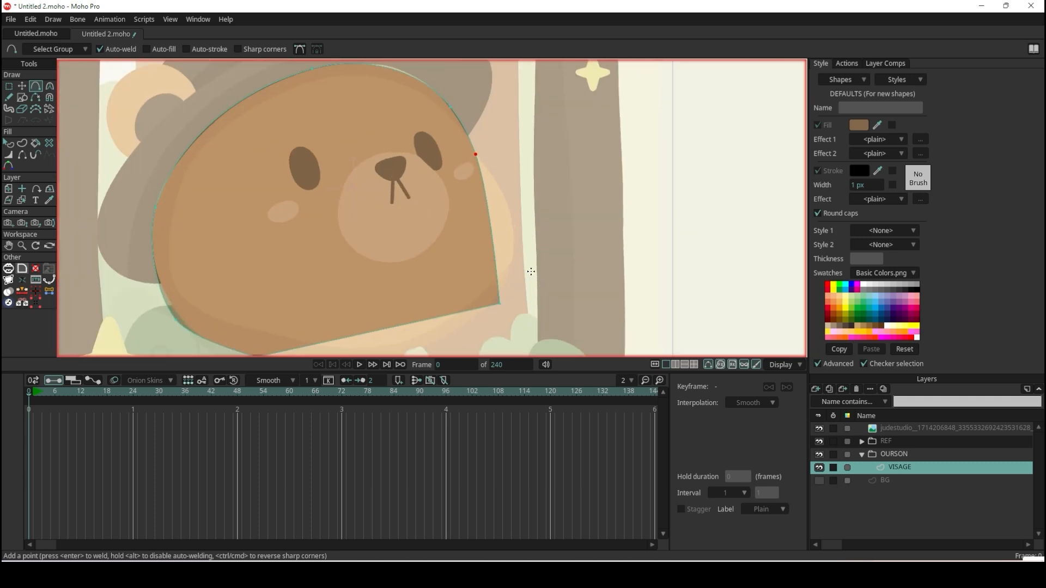
Move the face shape's lower-right corner to about X 0.45, Y -0.36, round it, and extend its upper handle along the cheek.
left_click(21, 86)
mouse_move(493, 314)
left_mouse_down()
mouse_move(505, 298)
mouse_move(490, 314)
left_mouse_up()
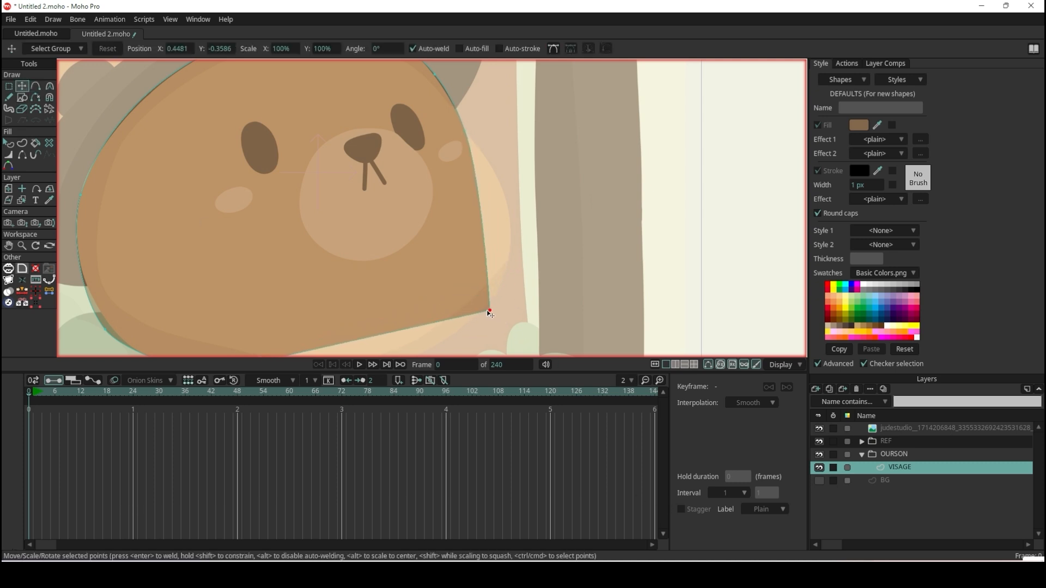
key("c")
left_click_drag(490, 314, 747, 206)
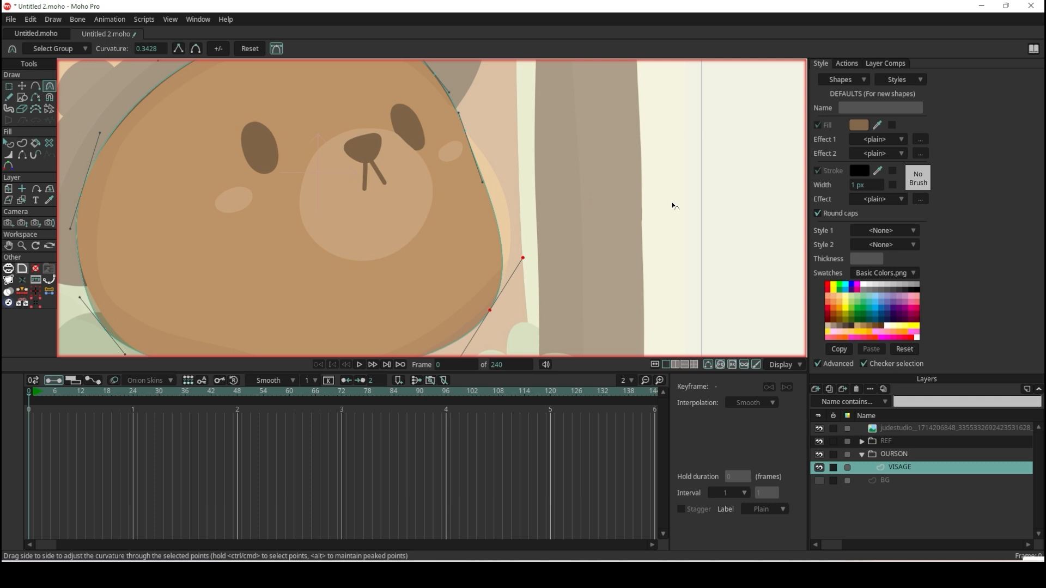
left_click_drag(522, 259, 548, 201)
Adjust the lower Bezier handle of the point below the hat brim so the right edge follows the cheek.
scroll(535, 181, "up", 3)
left_click_drag(444, 183, 444, 145)
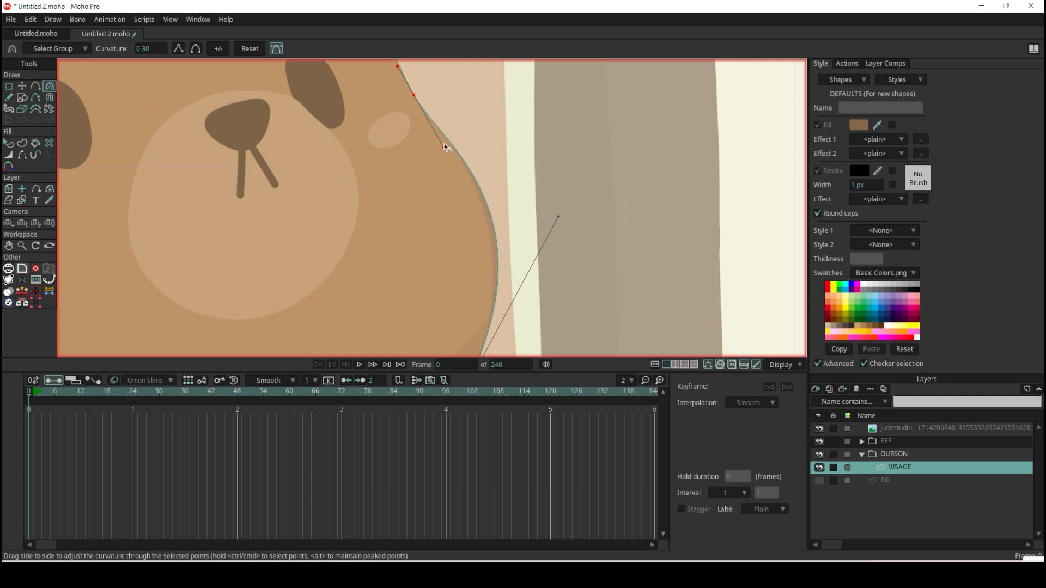
scroll(443, 145, "down", 3)
scroll(434, 187, "up", 3)
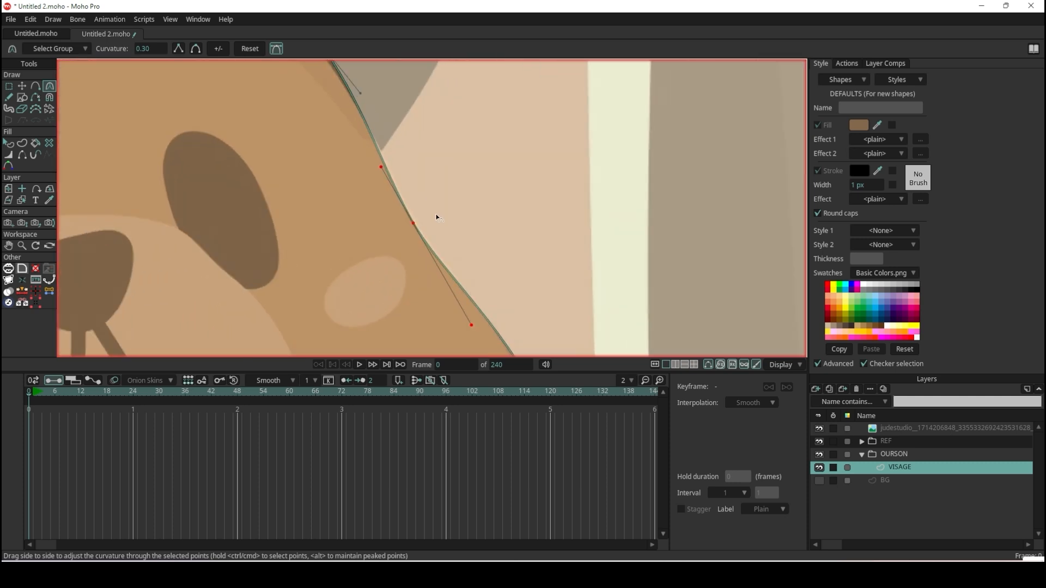
scroll(450, 295, "down", 5)
scroll(449, 295, "up", 4)
scroll(320, 296, "down", 2)
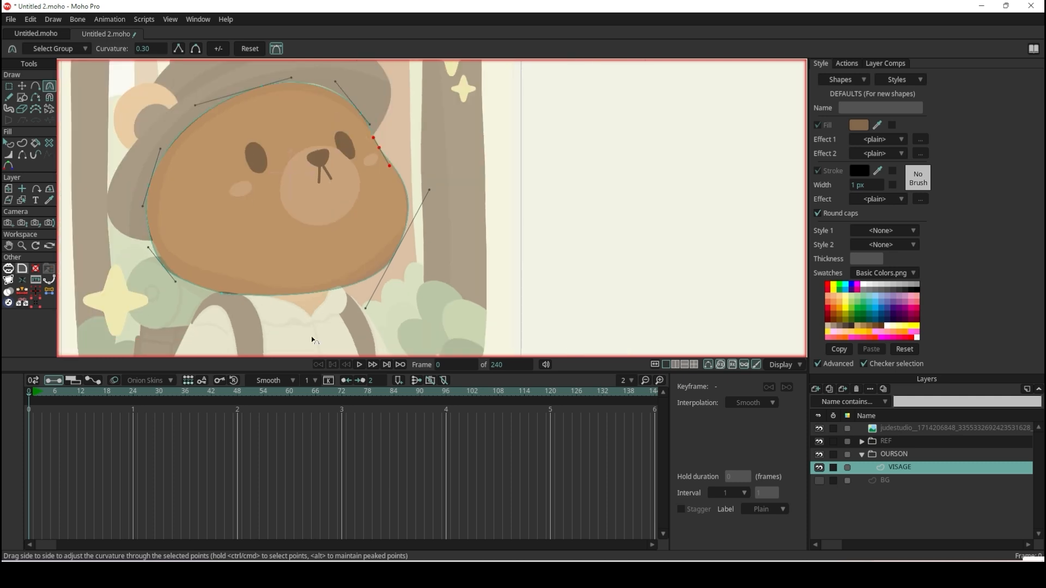
Adjust the lower handle of the face shape's lower-right point and move the point slightly inward onto the jaw outline.
scroll(312, 336, "up", 4)
left_click_drag(444, 267, 420, 267)
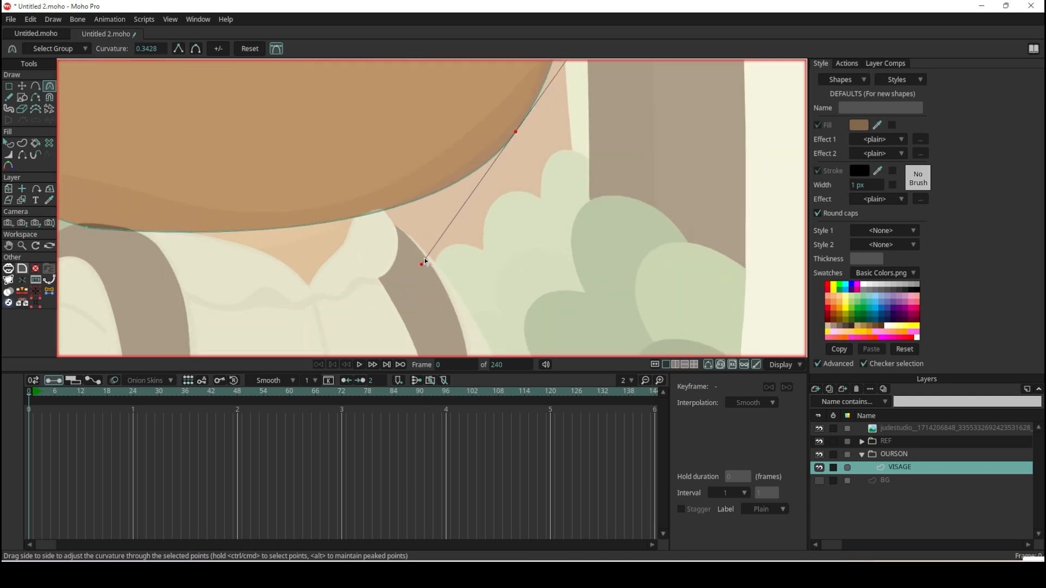
scroll(424, 264, "down", 3)
scroll(471, 146, "up", 1)
left_click(25, 85)
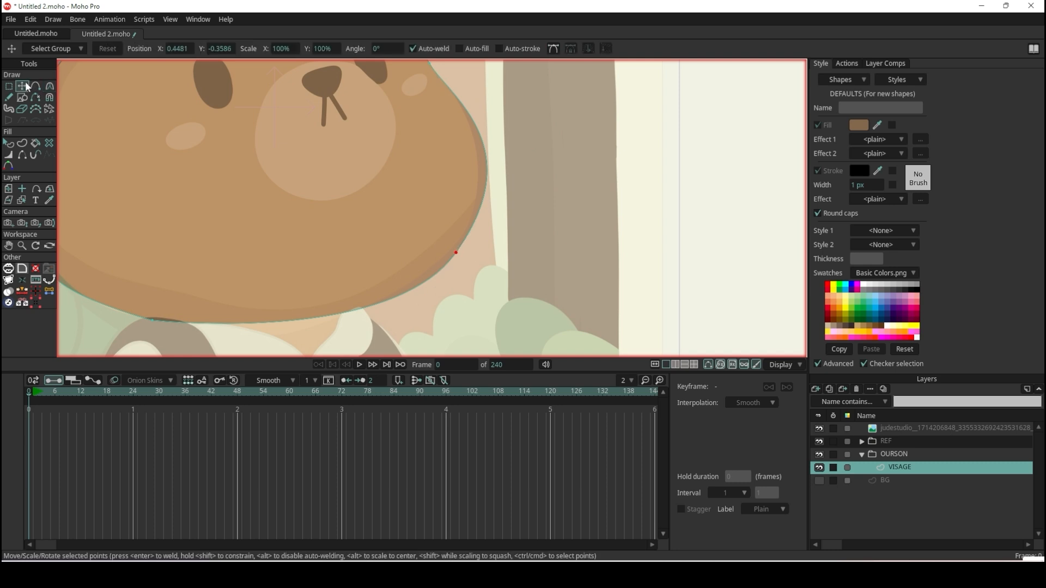
mouse_move(456, 254)
left_mouse_down()
mouse_move(450, 206)
mouse_move(448, 249)
left_mouse_up()
Move the face shape's bottom point along the chin to about X -0.05, Y -0.56, near the shirt collar.
scroll(448, 250, "down", 6)
scroll(337, 291, "up", 5)
scroll(328, 279, "up", 3)
left_click_drag(326, 237, 474, 261)
key("c")
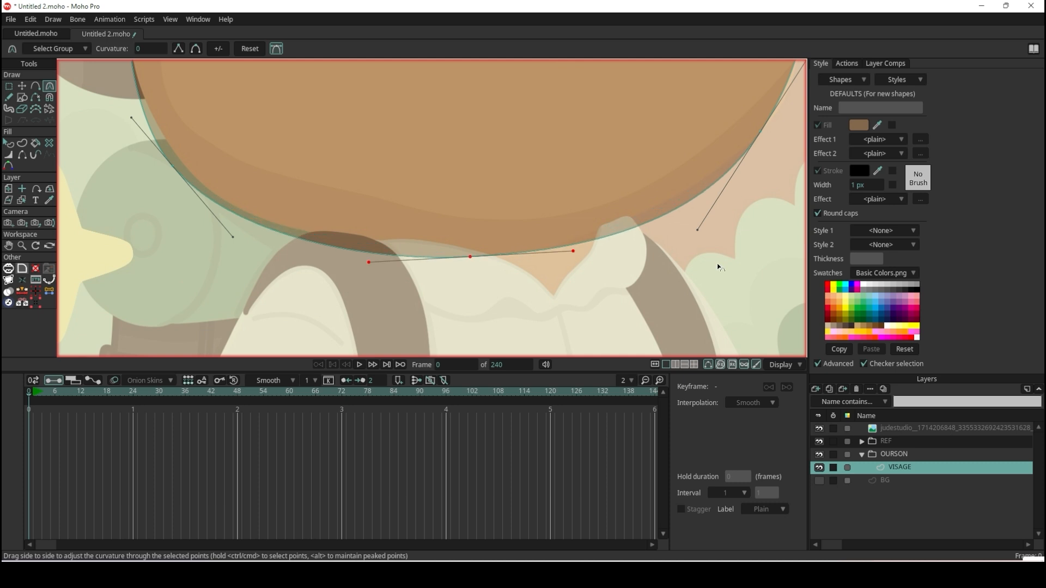
Move the face shape's lower-left point to about X -0.55, Y -0.39 on the jaw outline.
key("t")
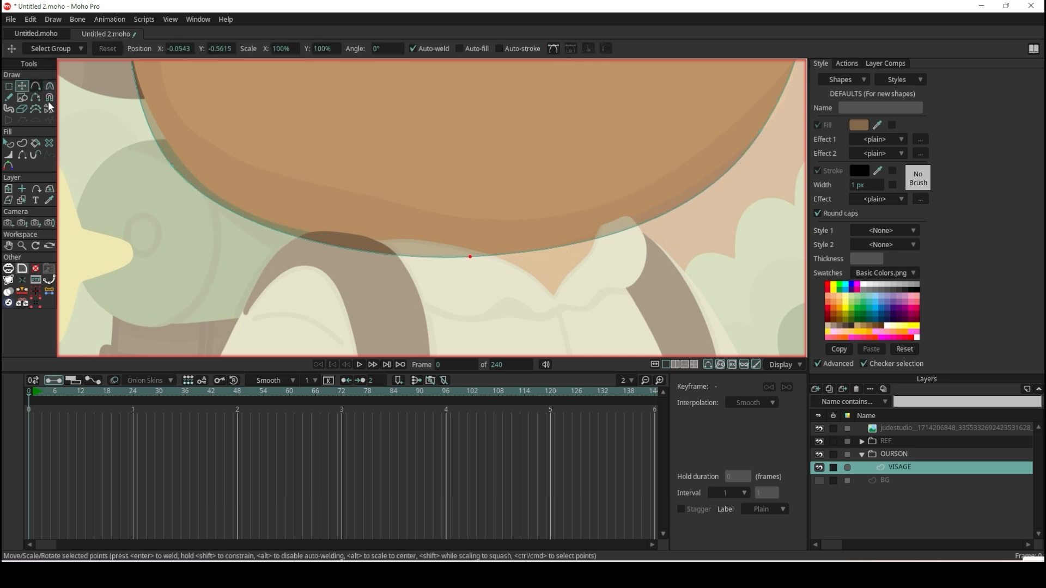
left_click(176, 161)
left_click_drag(174, 161, 172, 158)
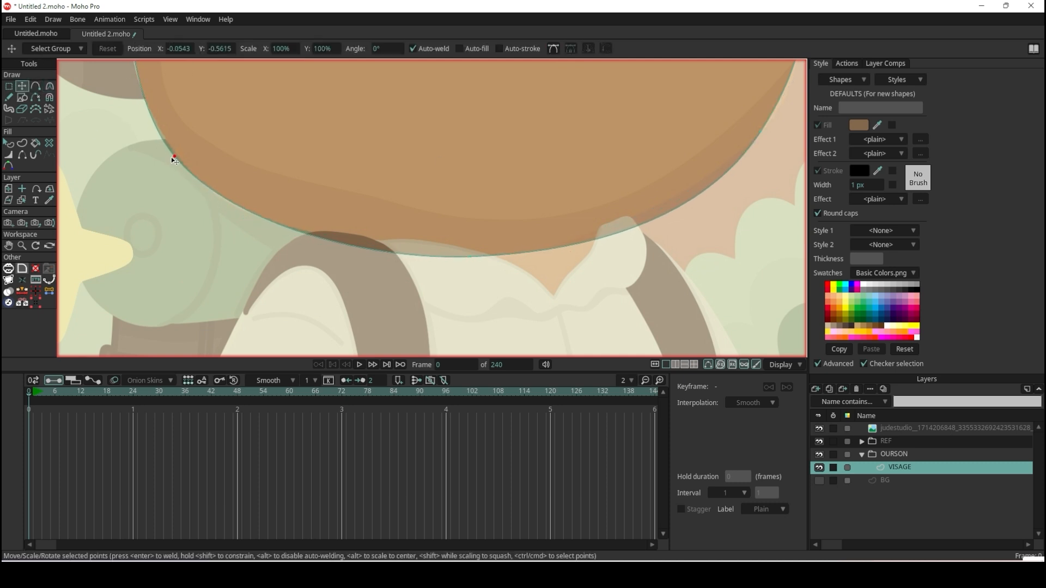
scroll(175, 160, "down", 5)
scroll(176, 193, "up", 8)
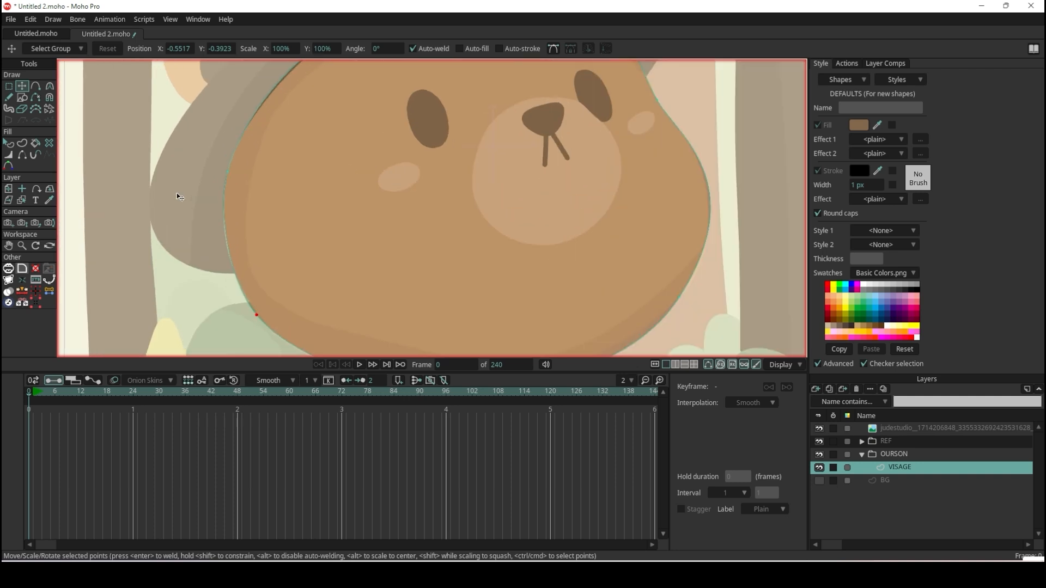
Fit the left-edge point at about X -0.62, Y -0.07 and the upper-right point at about X 0.30, Y 0.27.
left_click_drag(215, 142, 214, 152)
scroll(294, 158, "down", 5)
scroll(347, 113, "up", 7)
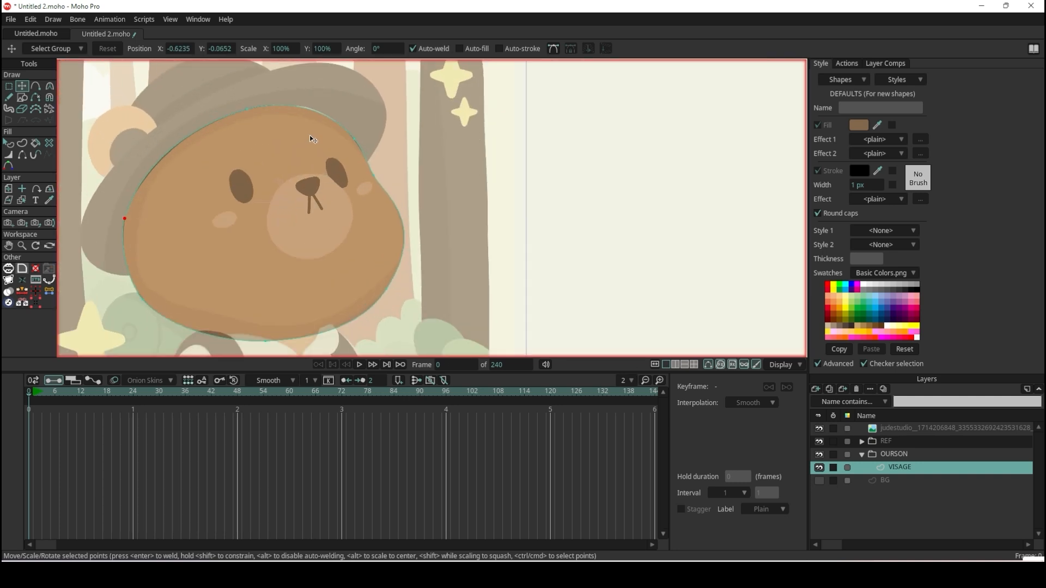
left_click(377, 171)
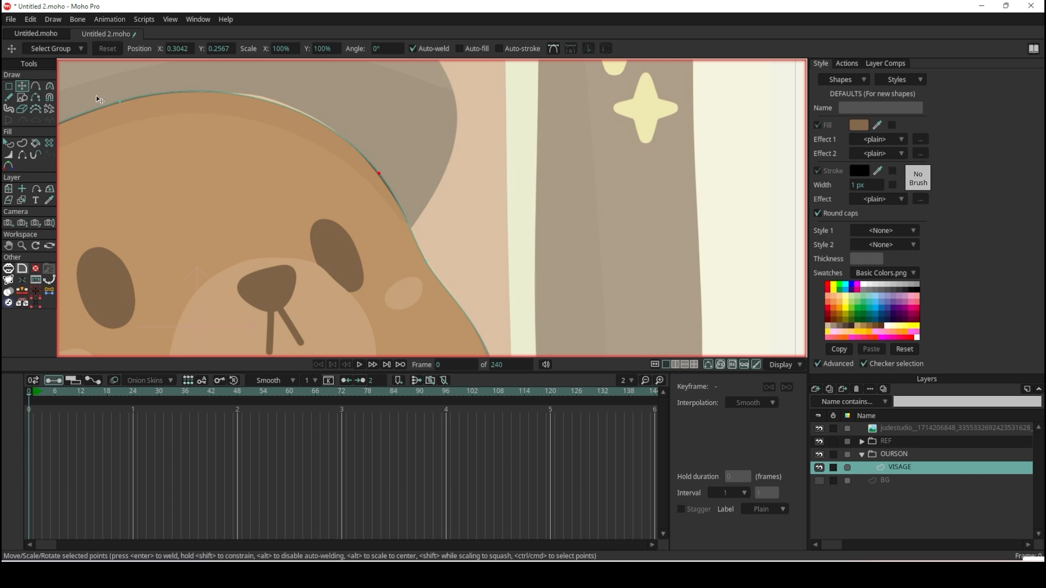
mouse_move(377, 170)
left_mouse_down()
mouse_move(362, 155)
mouse_move(371, 160)
left_mouse_up()
scroll(371, 159, "down", 8)
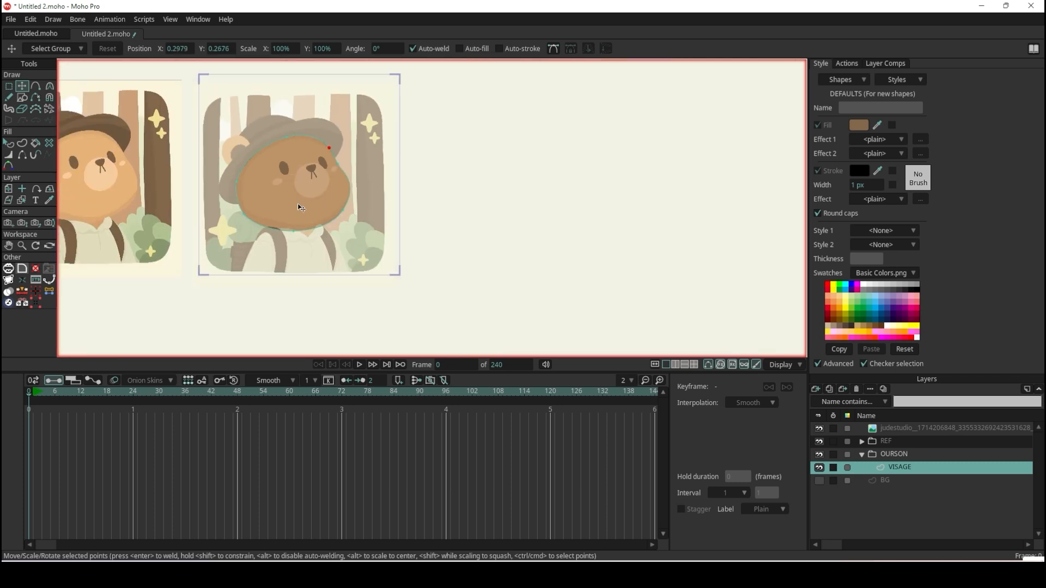
Toggle the REF group's visibility repeatedly to compare the traced face shape with the reference.
scroll(301, 207, "up", 1)
left_click(819, 441)
left_click(819, 441)
left_click(819, 441)
left_click(818, 442)
left_click(819, 441)
left_click(819, 441)
scroll(240, 179, "up", 3)
scroll(240, 180, "up", 1)
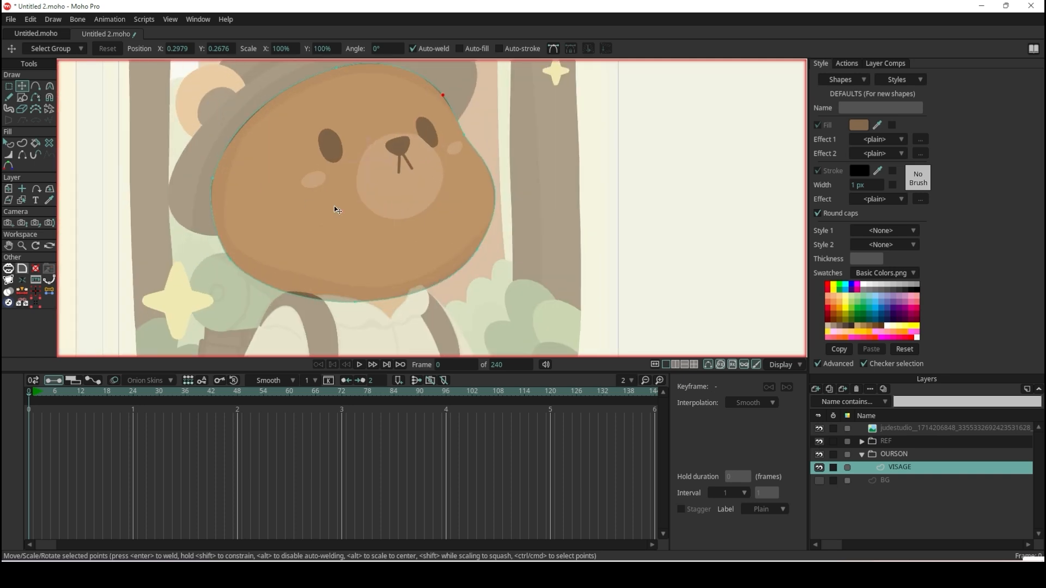
scroll(337, 211, "up", 1)
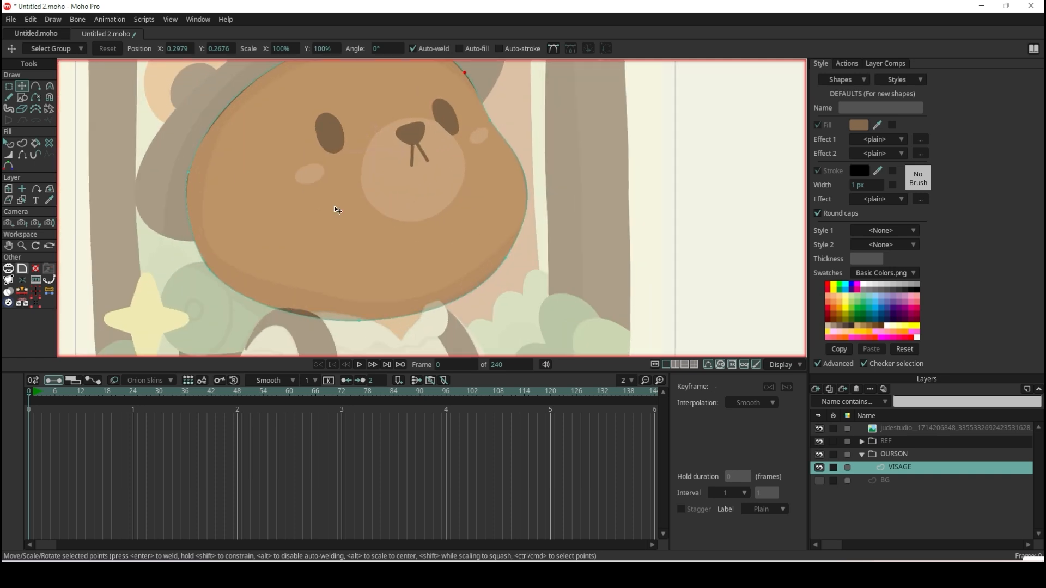
Select the face shape and set its fill to the orange skin colour sampled from the full-colour reference bear's face.
left_click(8, 143)
scroll(428, 210, "down", 1)
left_click(434, 206)
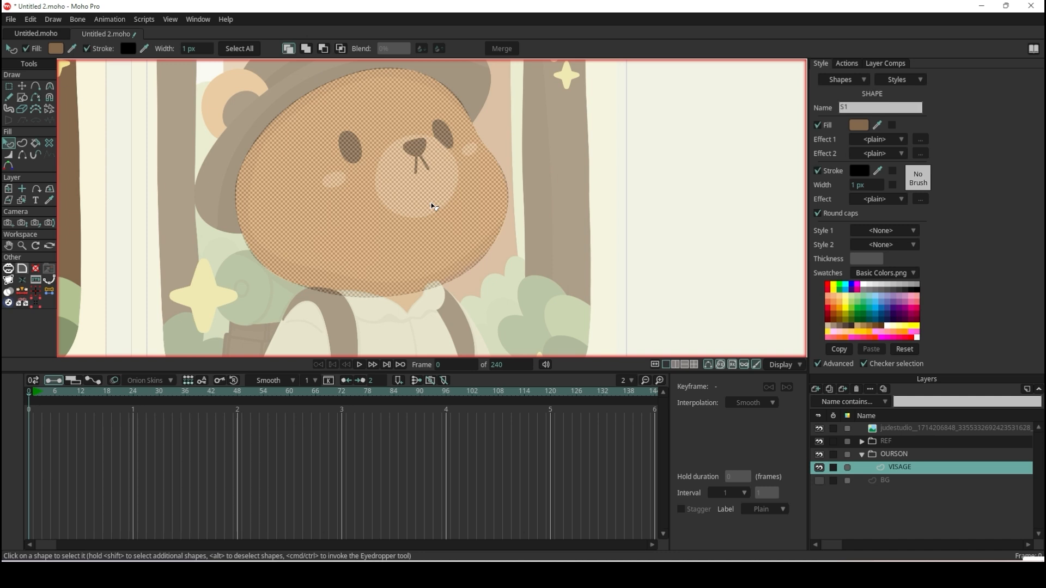
scroll(434, 207, "down", 3)
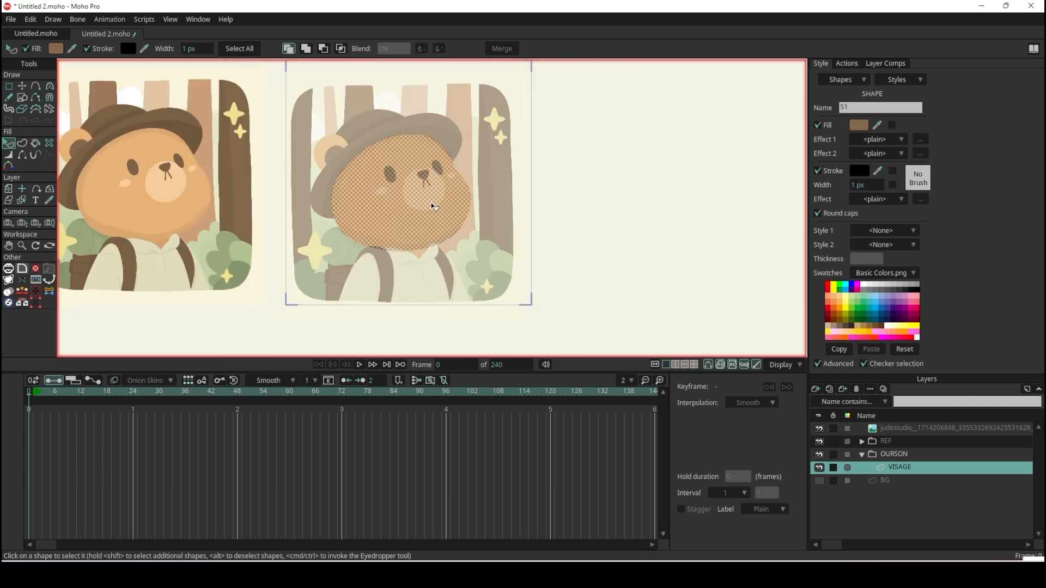
scroll(193, 202, "up", 3)
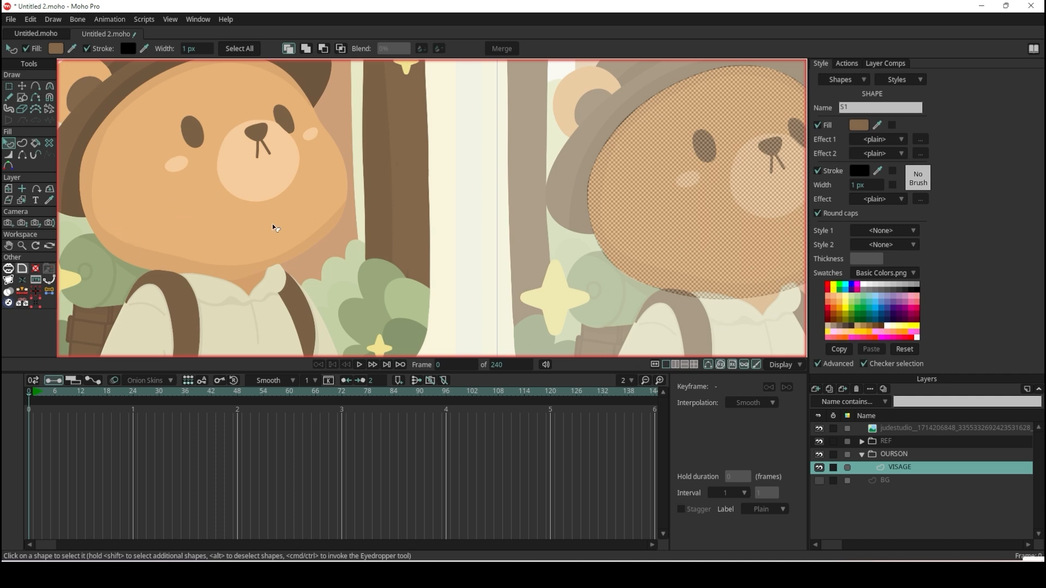
scroll(275, 228, "down", 5)
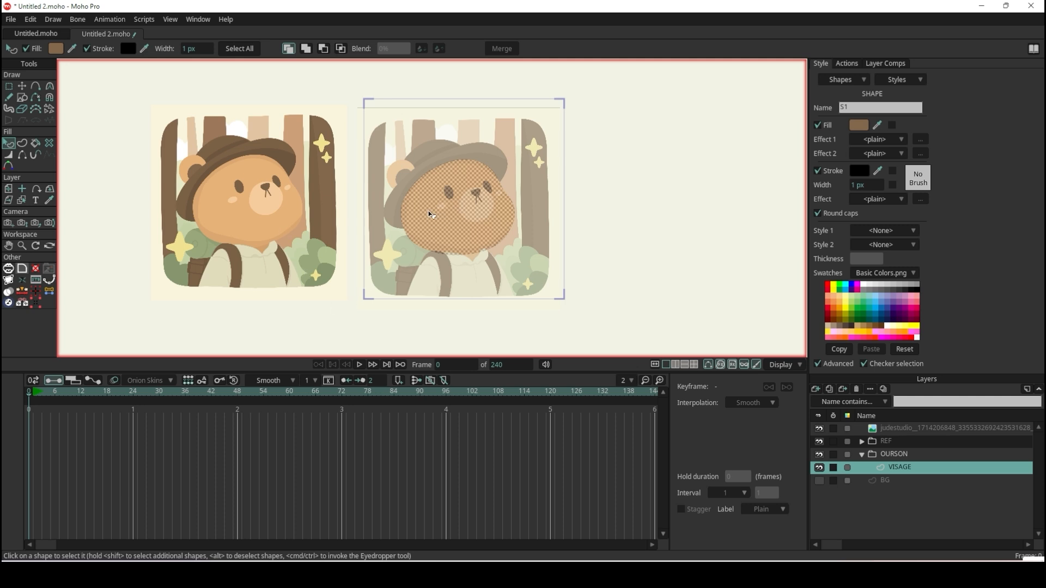
left_click(653, 285)
left_click(440, 239)
left_click(878, 126)
left_click(240, 219)
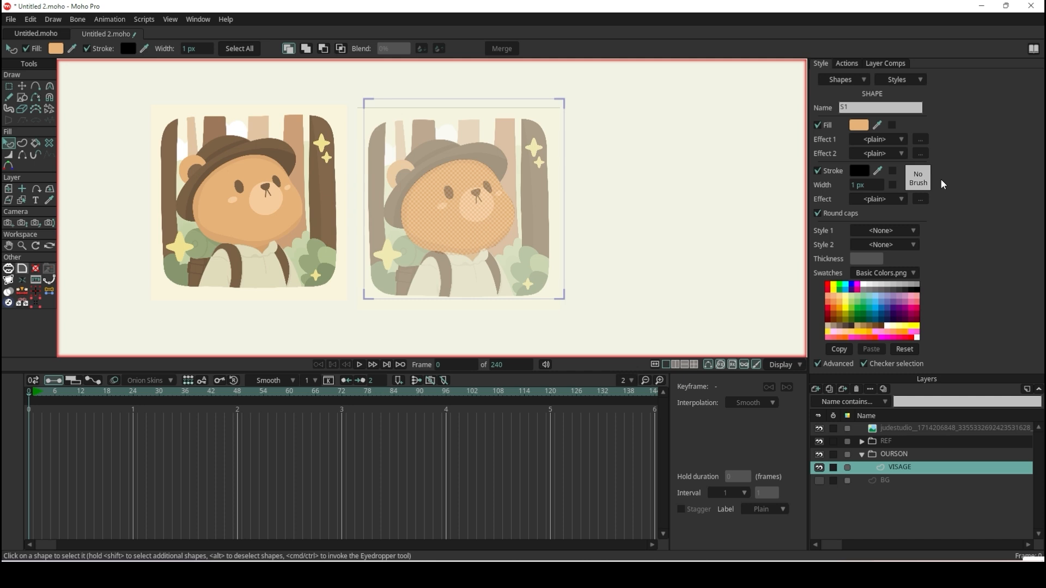
Turn off the stroke on the face shape.
left_click(818, 172)
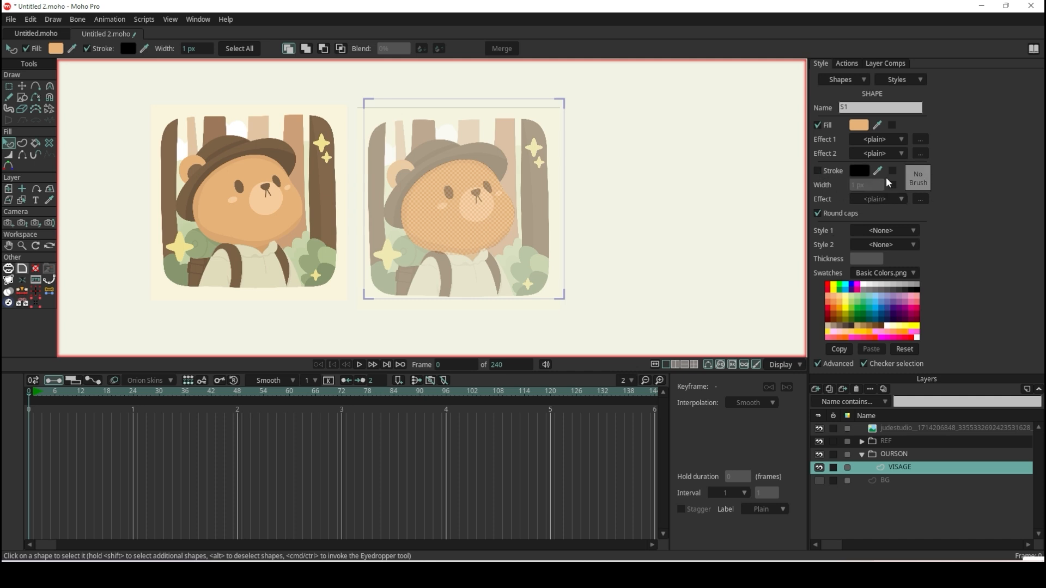
scroll(287, 257, "up", 5)
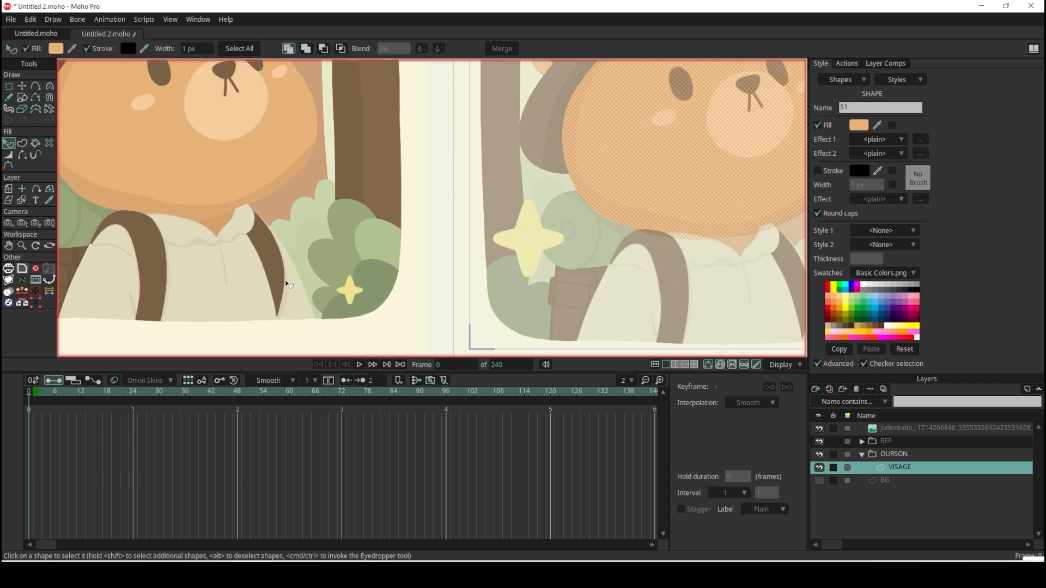
scroll(288, 281, "down", 4)
Create a new style from the face shape's settings and name it PEAU.
left_click(920, 83)
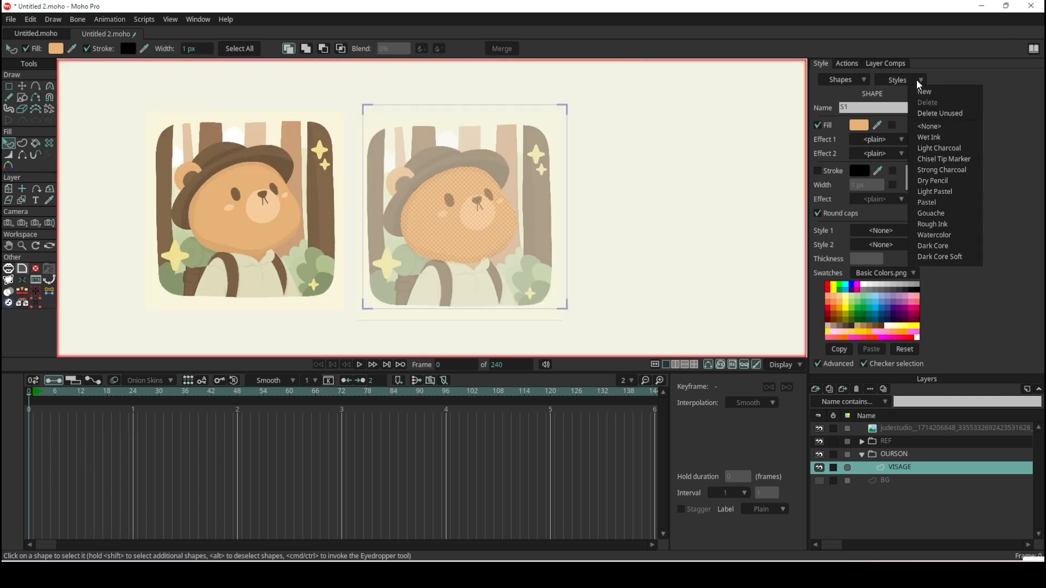
left_click(926, 92)
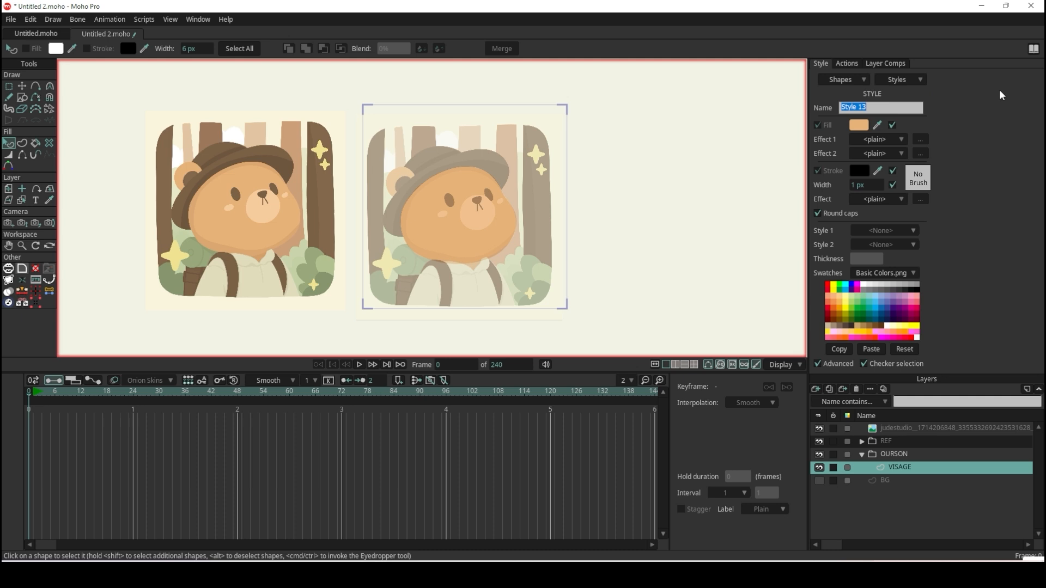
type("PEAU")
key("Return")
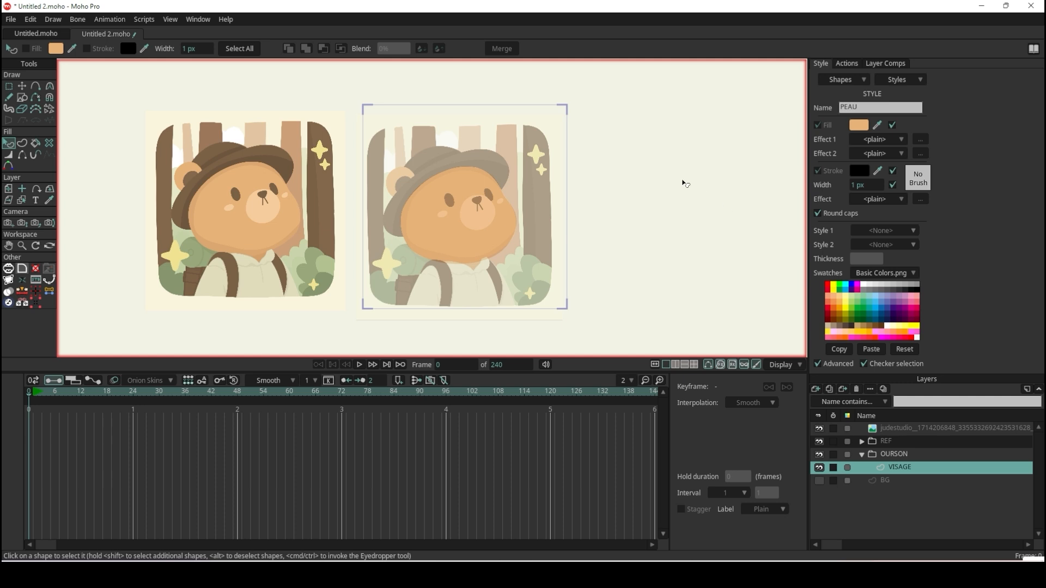
Examine the traced face alongside the neck and collar area of the full-colour reference bear.
scroll(450, 224, "up", 5)
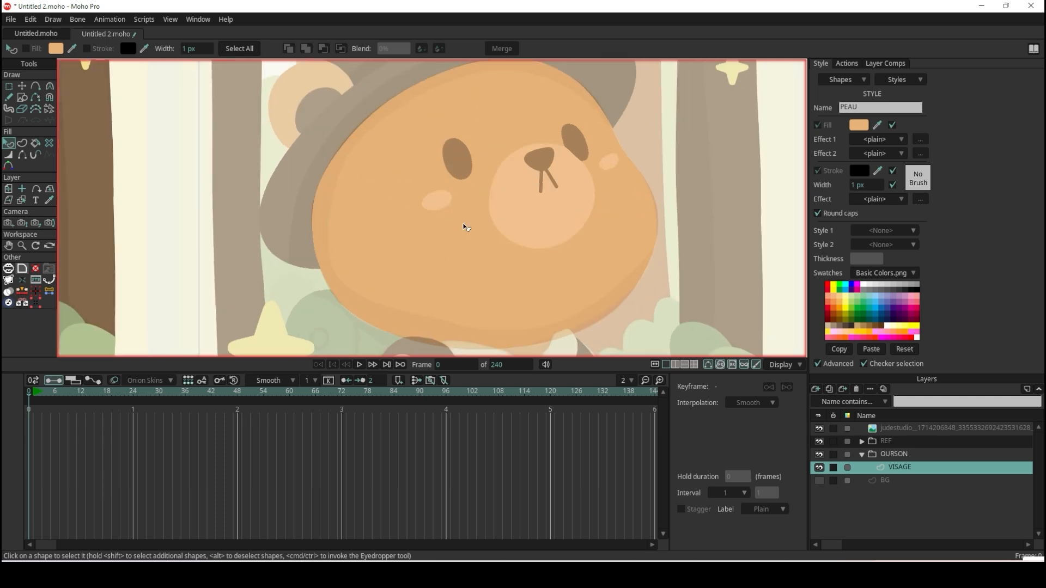
scroll(465, 226, "down", 5)
scroll(222, 256, "up", 5)
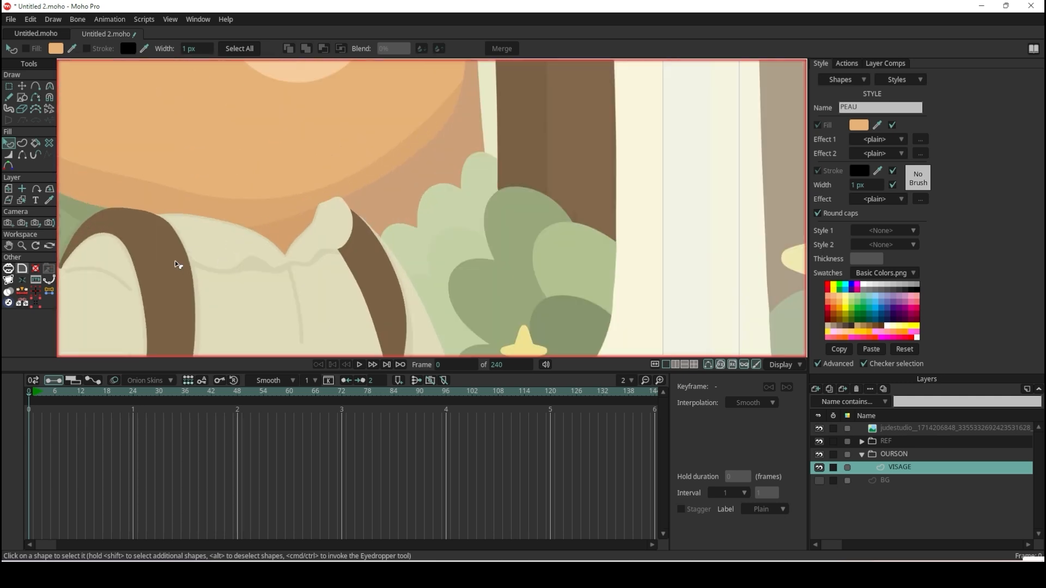
scroll(180, 267, "down", 5)
scroll(196, 294, "up", 5)
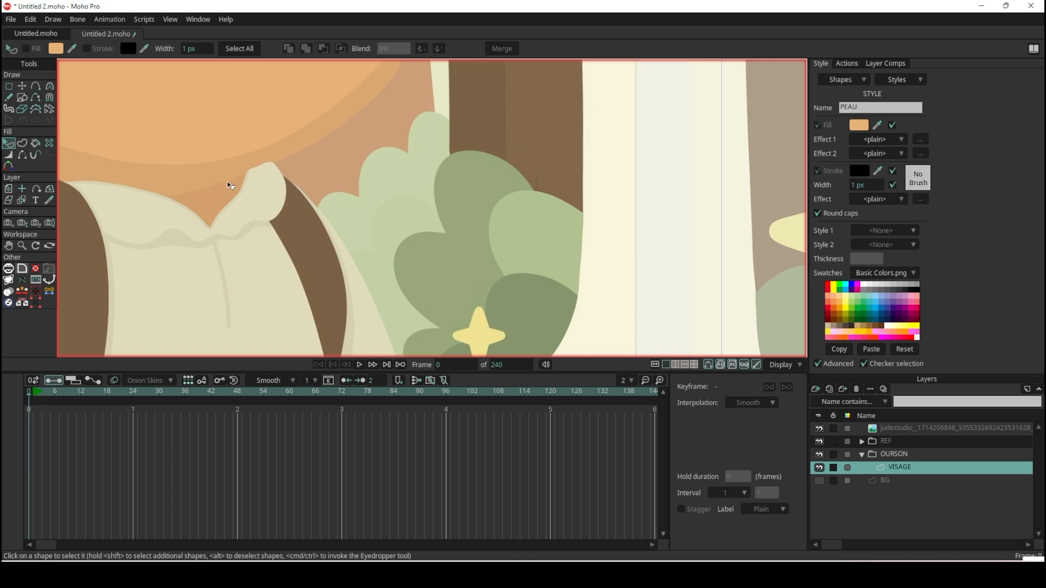
scroll(228, 182, "down", 5)
scroll(228, 182, "up", 1)
scroll(228, 183, "down", 5)
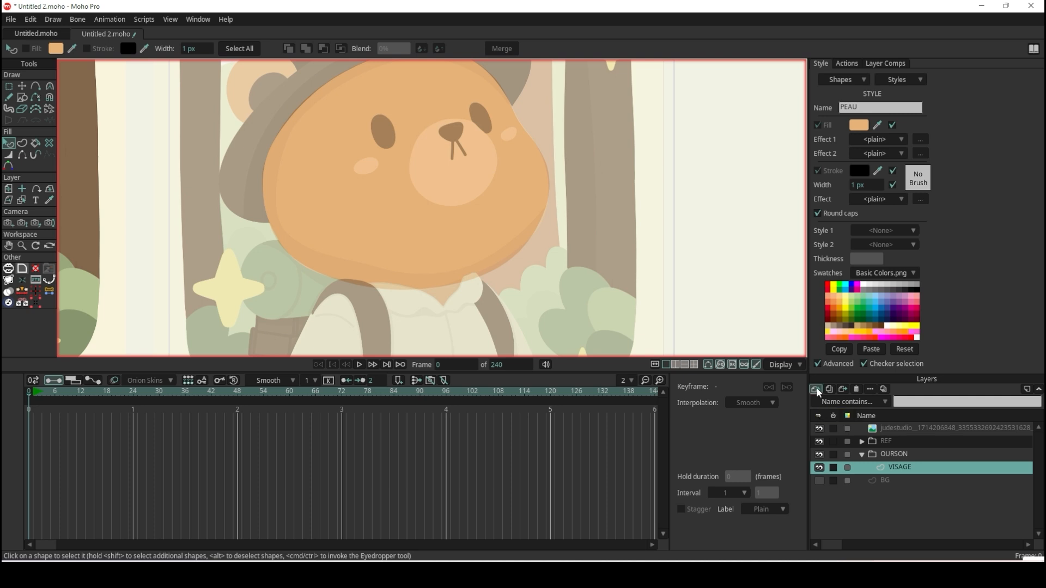
Group the VISAGE layer into a new group layer and name it TETE.
left_click(817, 389)
left_click(854, 443)
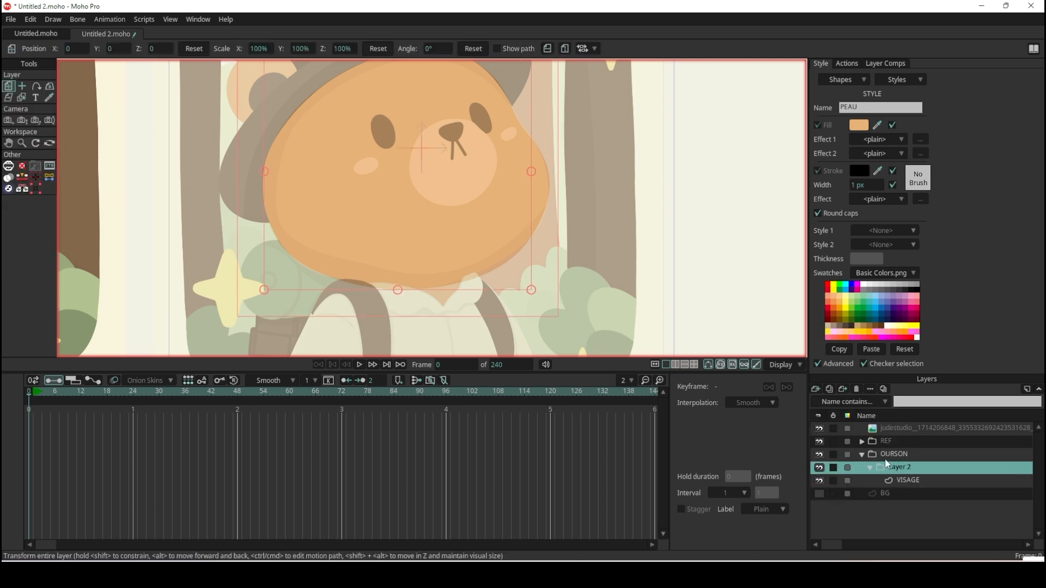
double_click(904, 466)
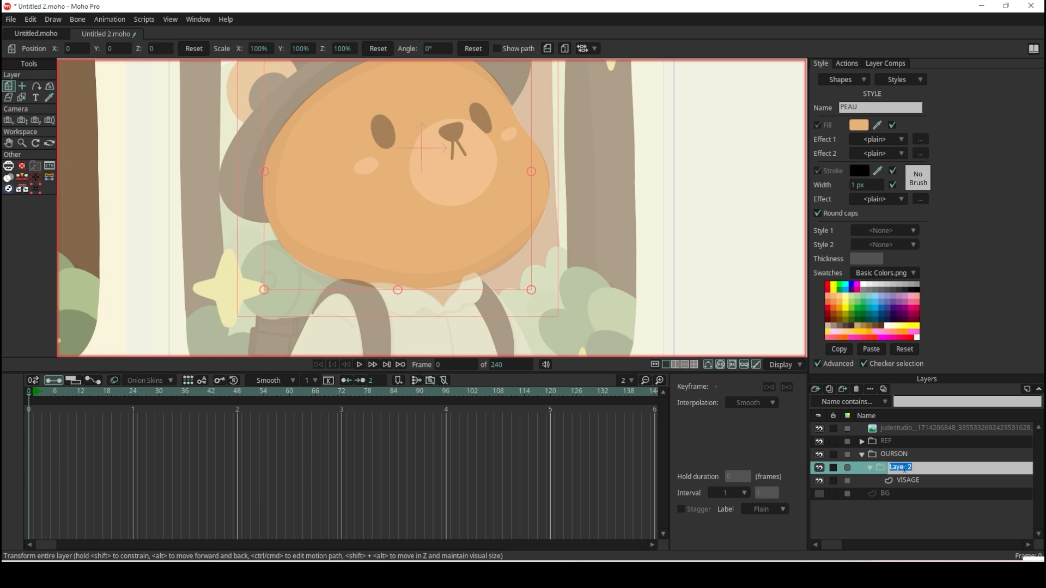
type("TETE")
key("Return")
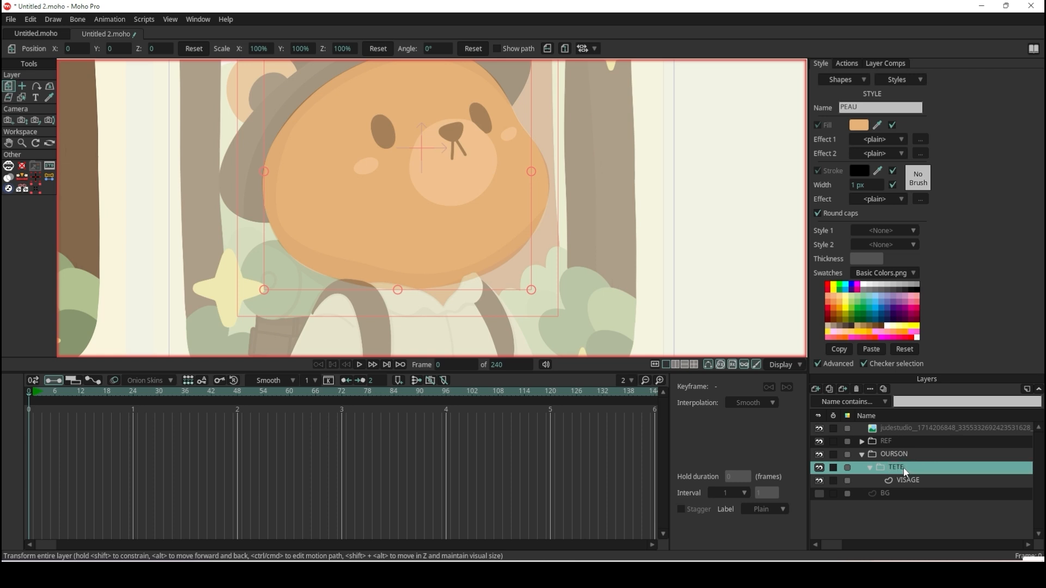
Add a vector layer above VISAGE in the TETE group and draw an oval over the faded reference's left-hand eye.
left_click(913, 479)
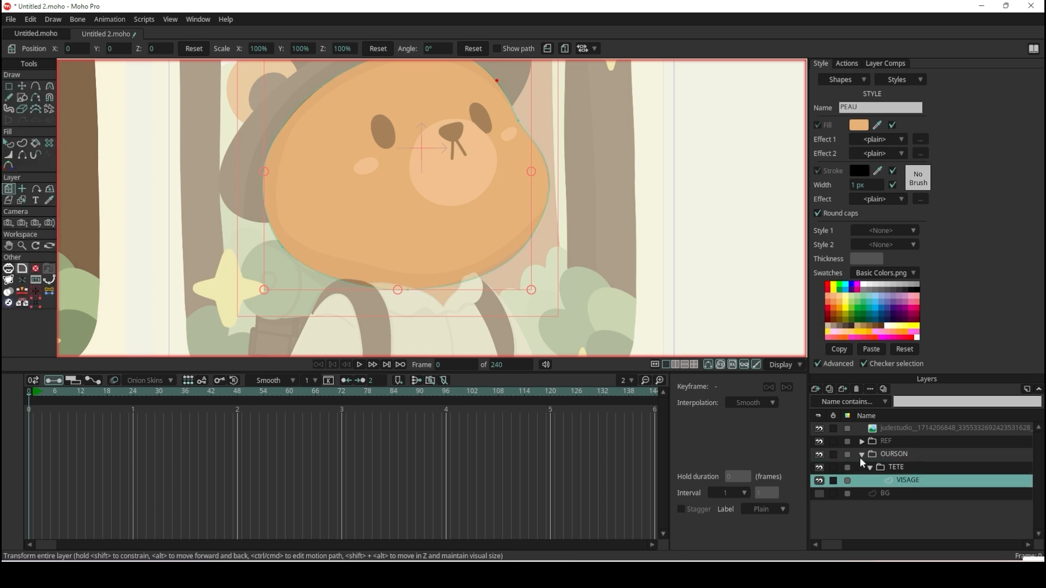
left_click(816, 390)
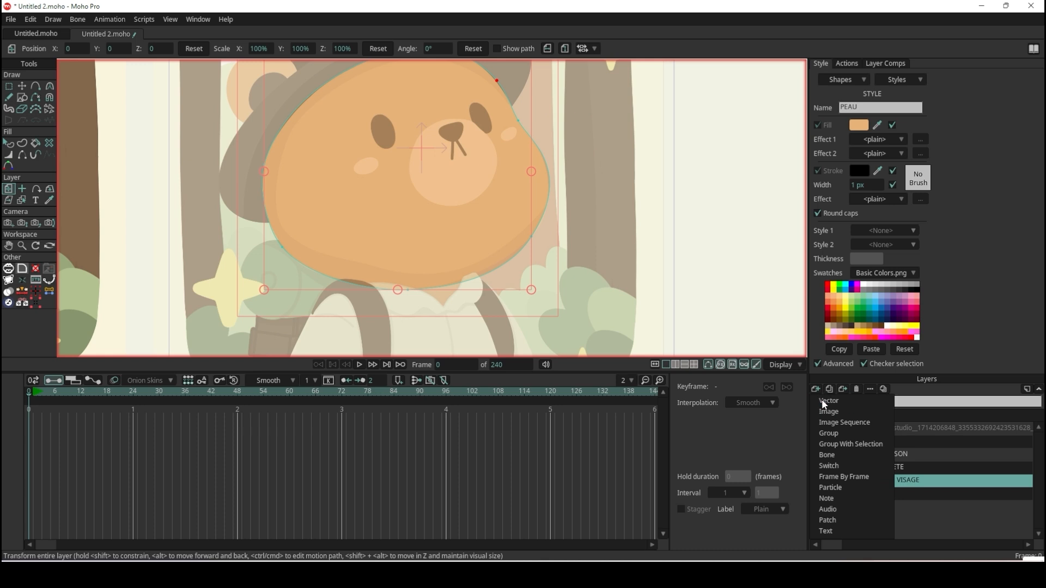
left_click(823, 402)
scroll(358, 101, "up", 3)
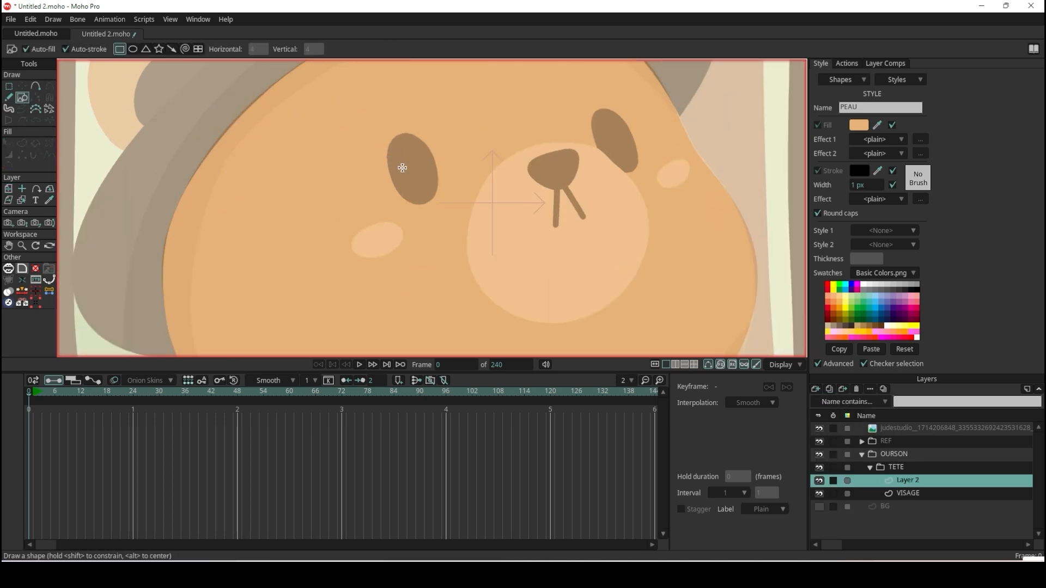
left_click(133, 49)
left_click_drag(389, 134, 438, 206)
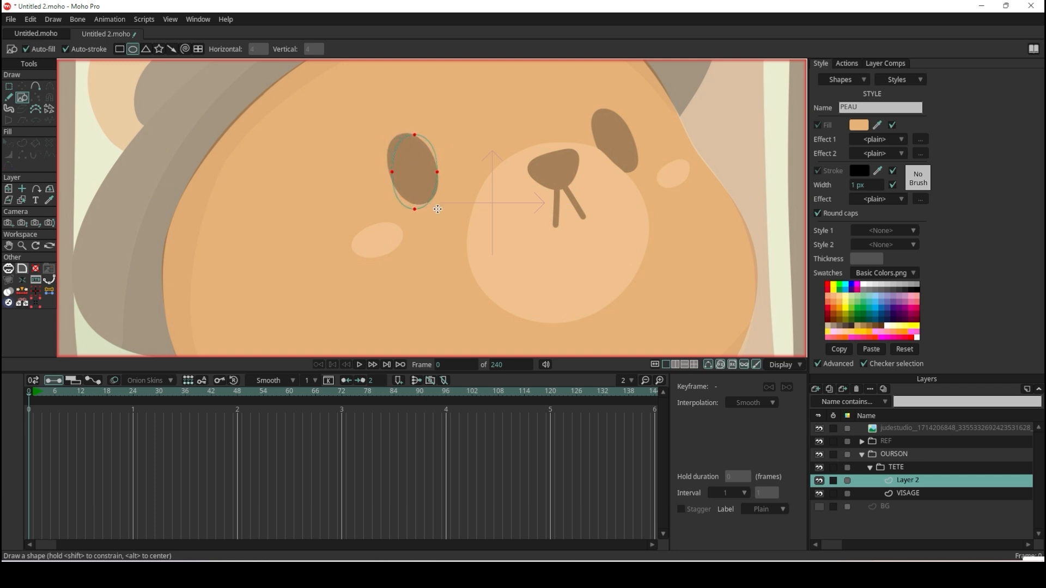
Rotate and reposition the oval's points so it matches the tilted eye in the faded reference.
scroll(447, 148, "up", 2)
left_click(23, 85)
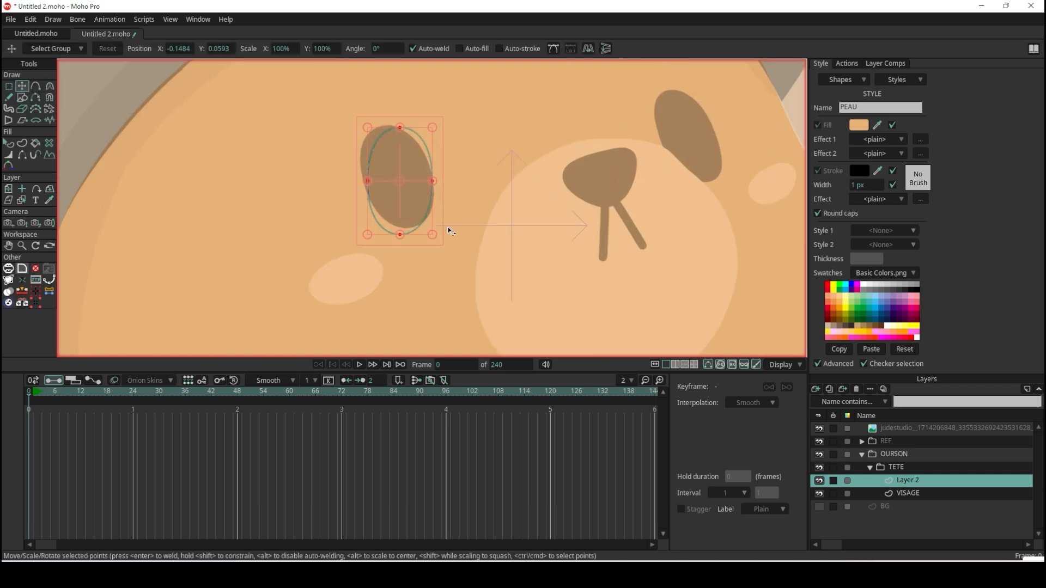
left_click_drag(436, 129, 411, 118)
left_click_drag(416, 201, 415, 198)
left_click(426, 230)
scroll(428, 229, "up", 5)
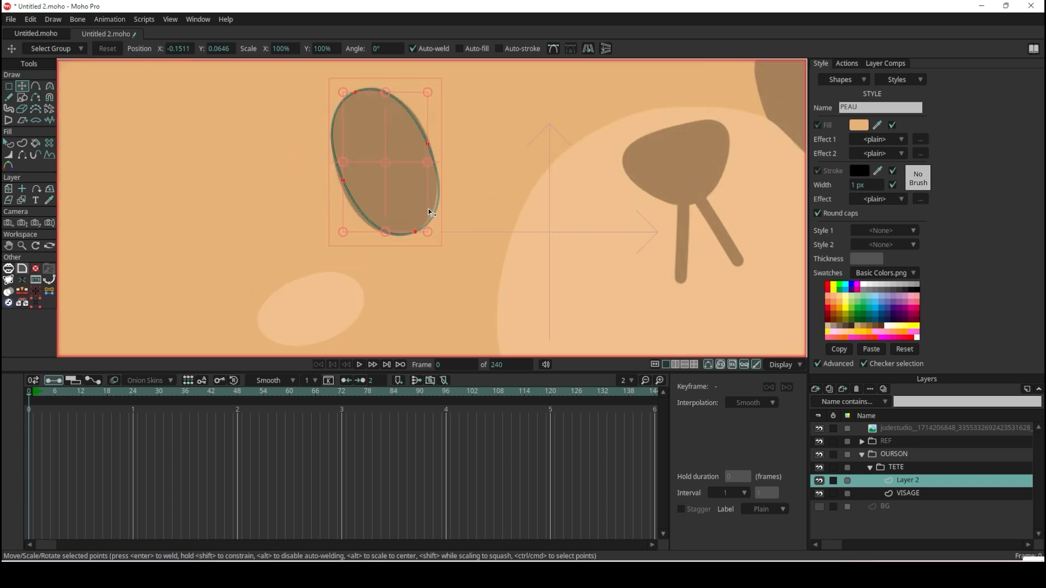
left_click_drag(428, 248, 418, 252)
left_click_drag(410, 169, 408, 167)
scroll(409, 169, "down", 5)
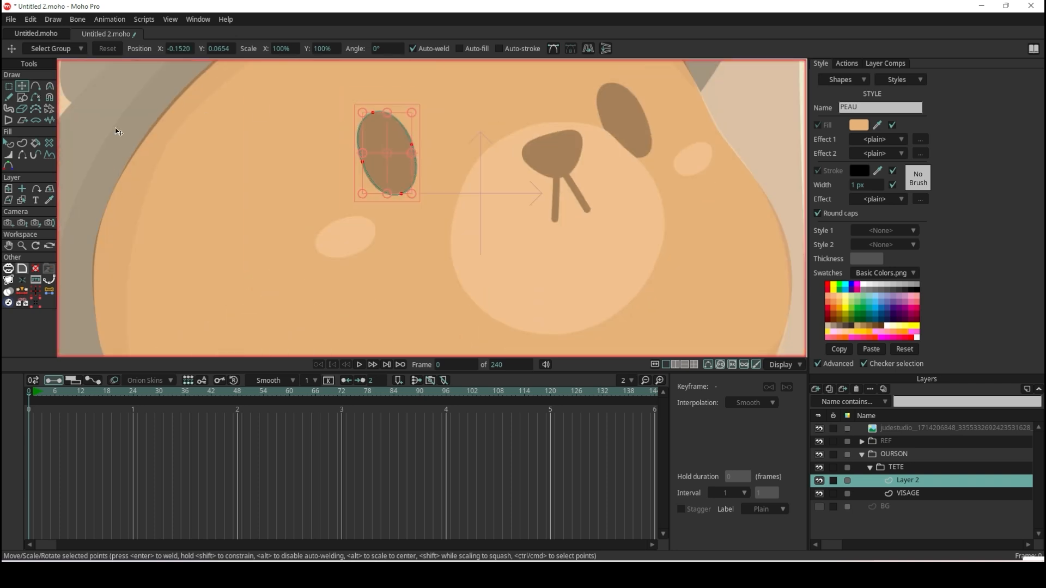
Select the eye shape and hide the REF group to check the traced shapes on their own.
left_click(8, 143)
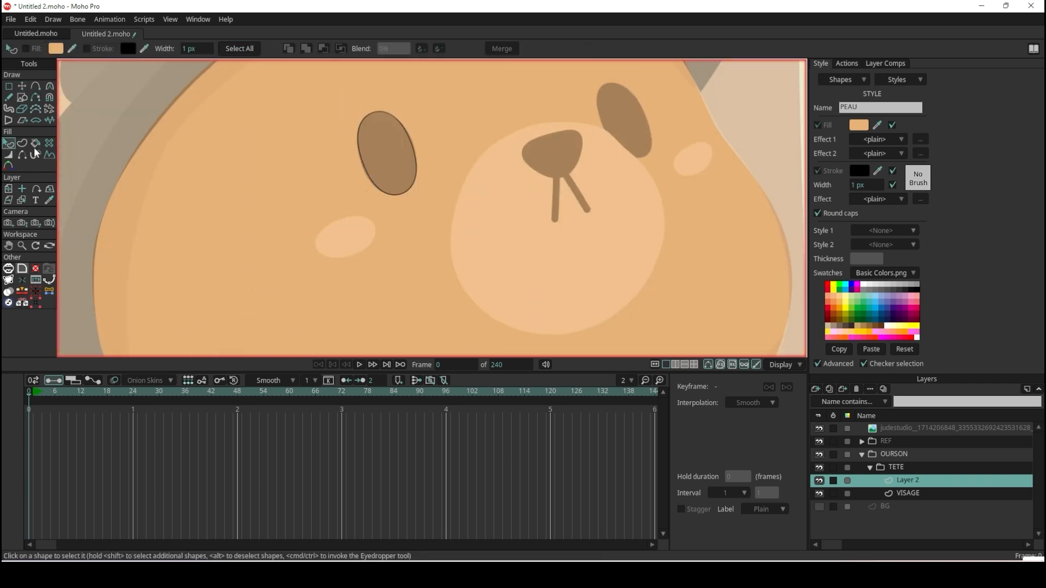
left_click(408, 148)
scroll(558, 195, "down", 4)
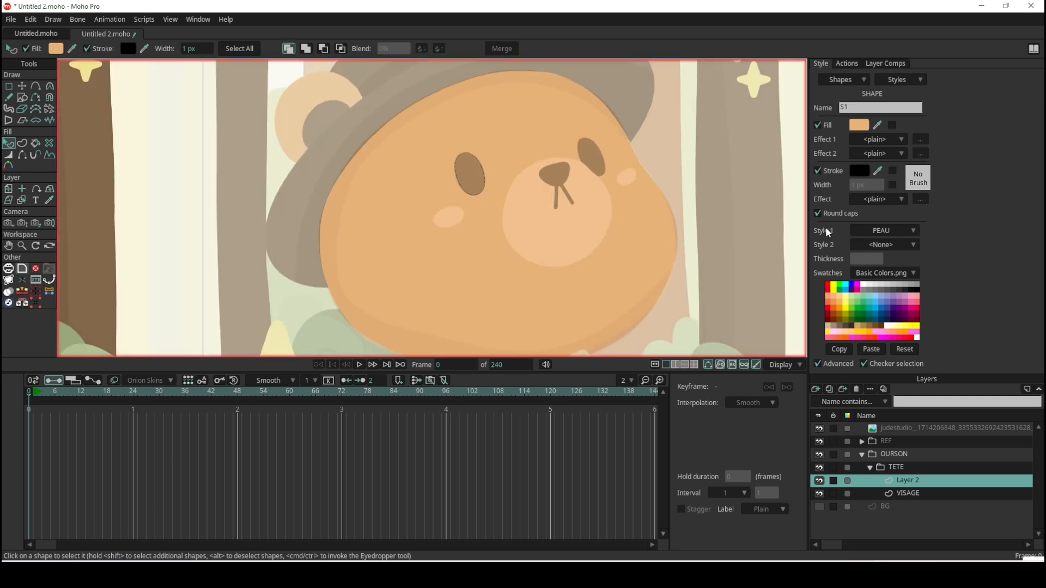
scroll(472, 177, "down", 7)
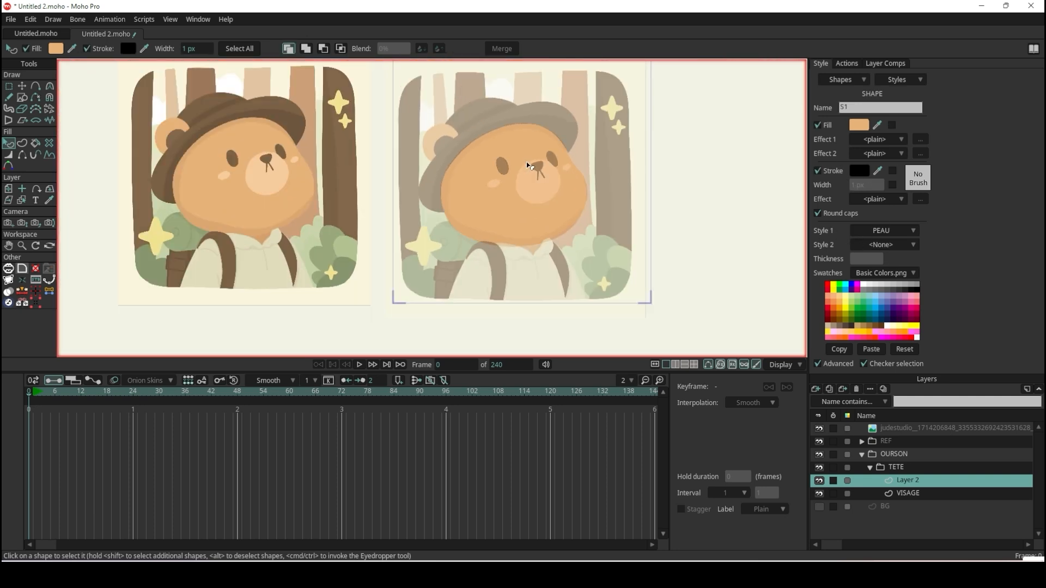
scroll(459, 177, "up", 4)
scroll(459, 178, "up", 1)
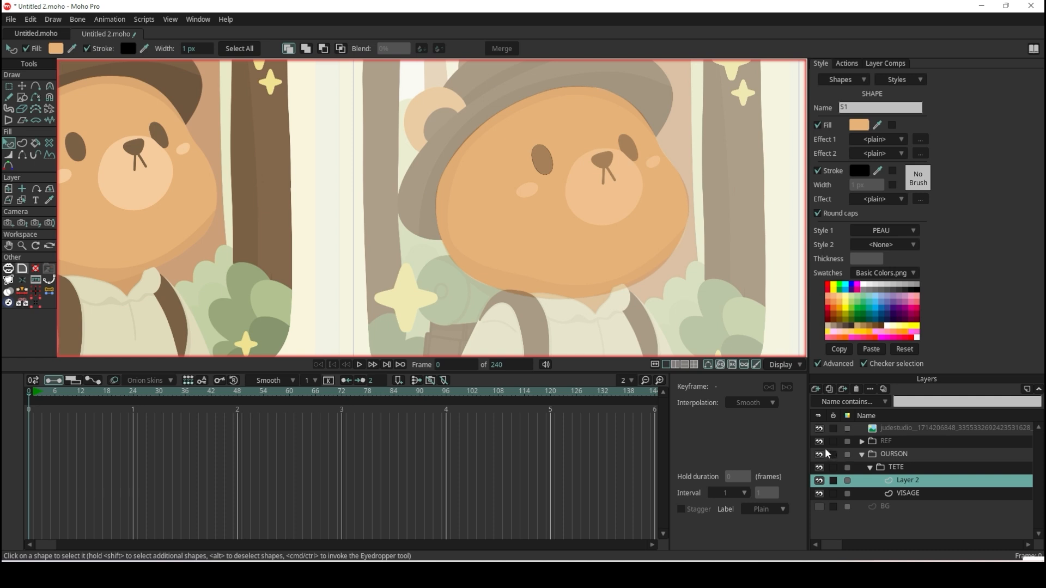
left_click(820, 442)
scroll(577, 142, "up", 3)
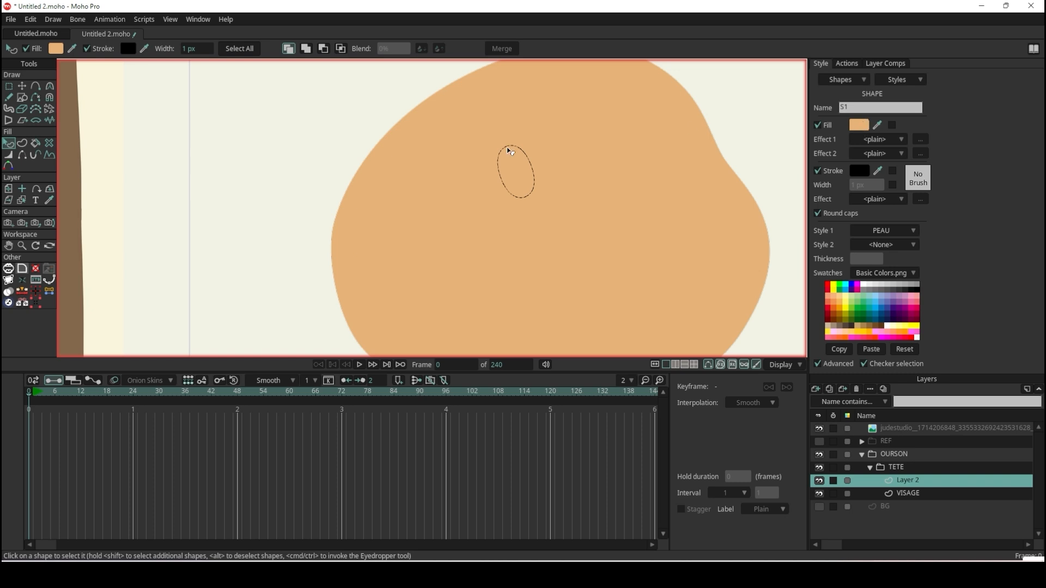
scroll(438, 161, "down", 6)
scroll(287, 171, "up", 2)
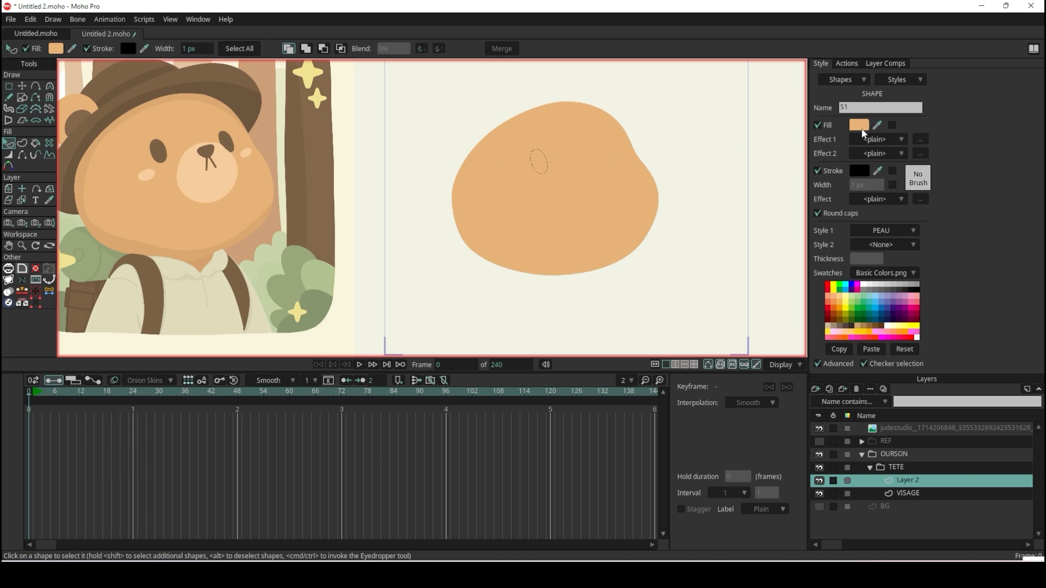
scroll(621, 169, "up", 1)
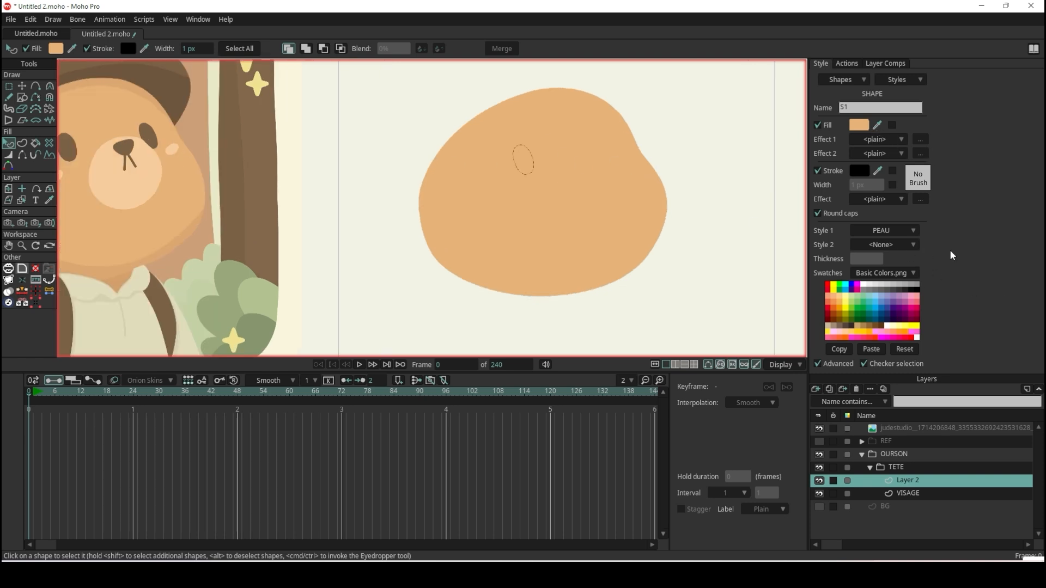
scroll(531, 144, "up", 2)
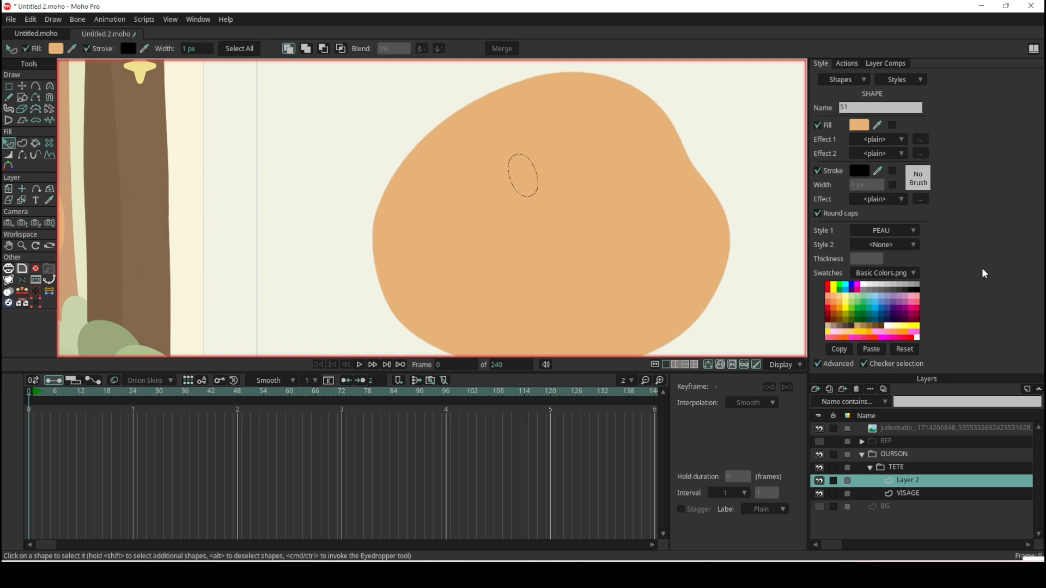
Set the eye shape's Style 1 to <None> and fill it with the dark brown sampled from the full-colour reference bear's eye.
left_click(900, 232)
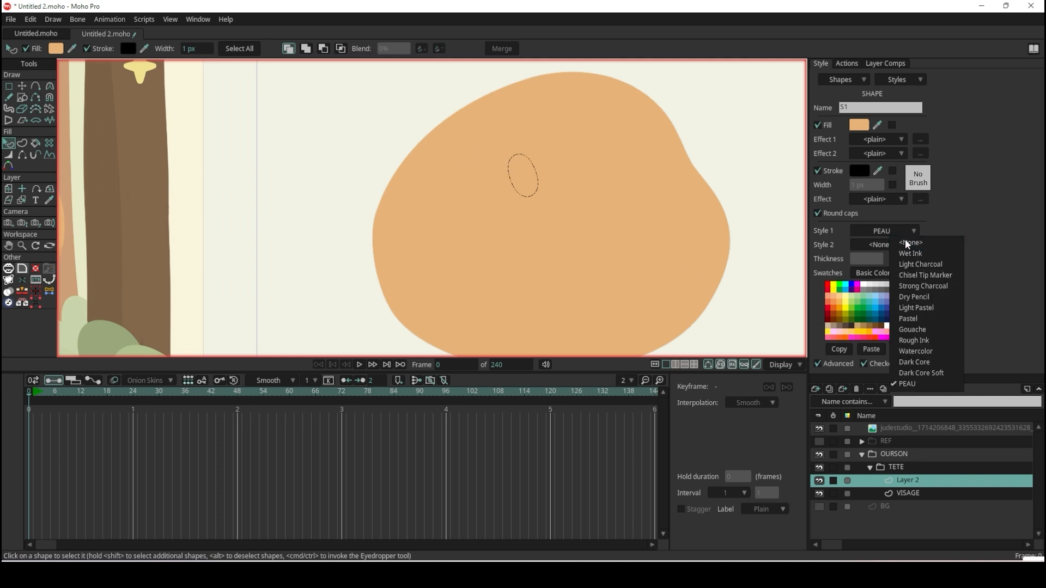
left_click(905, 239)
scroll(467, 203, "down", 2)
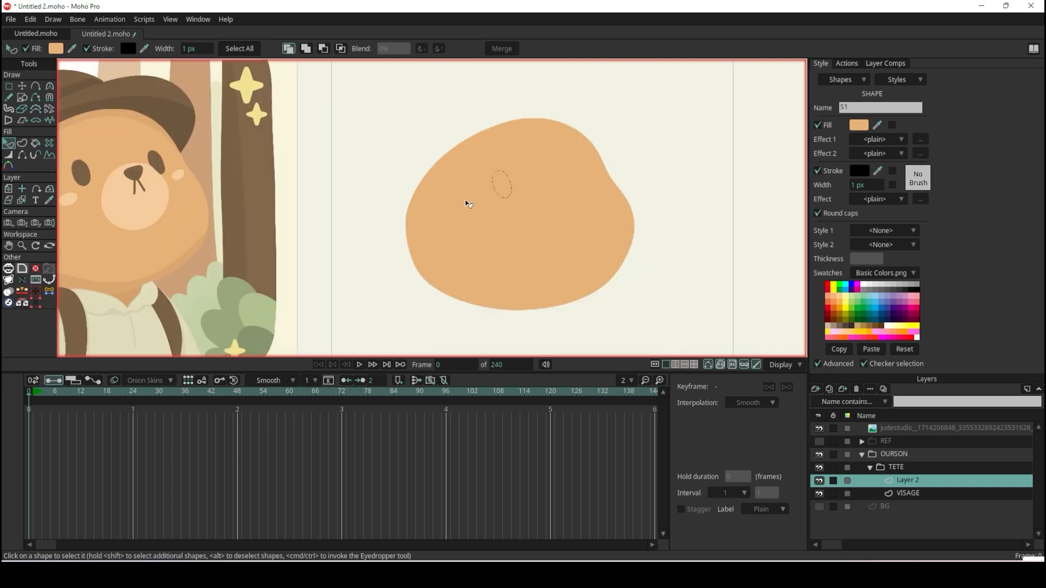
left_click(877, 125)
left_click(169, 200)
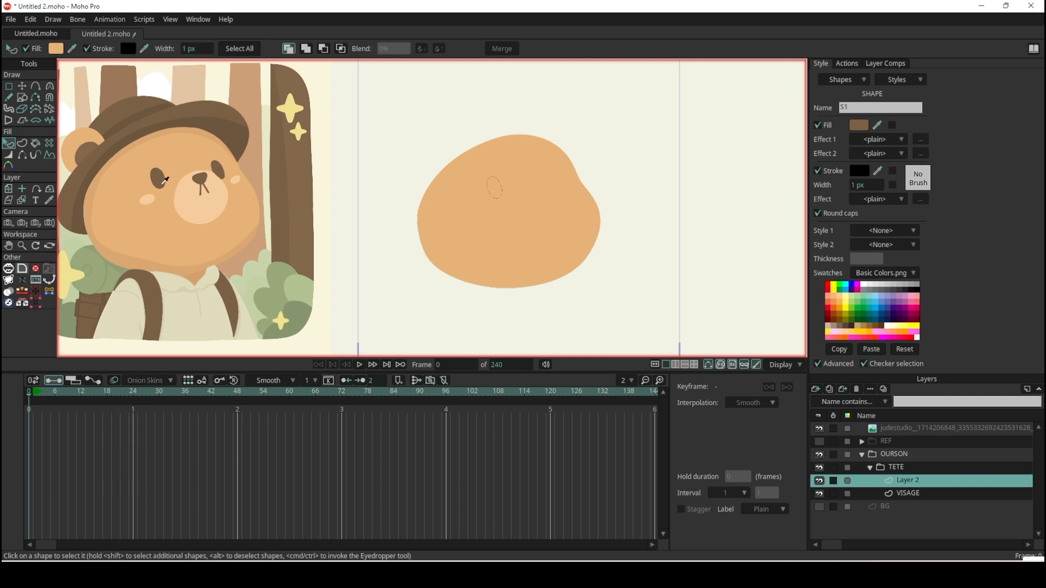
left_click(163, 178)
left_click(663, 140)
Turn off the stroke on the brown eye shape and deselect it.
scroll(561, 203, "up", 5)
left_click(428, 161)
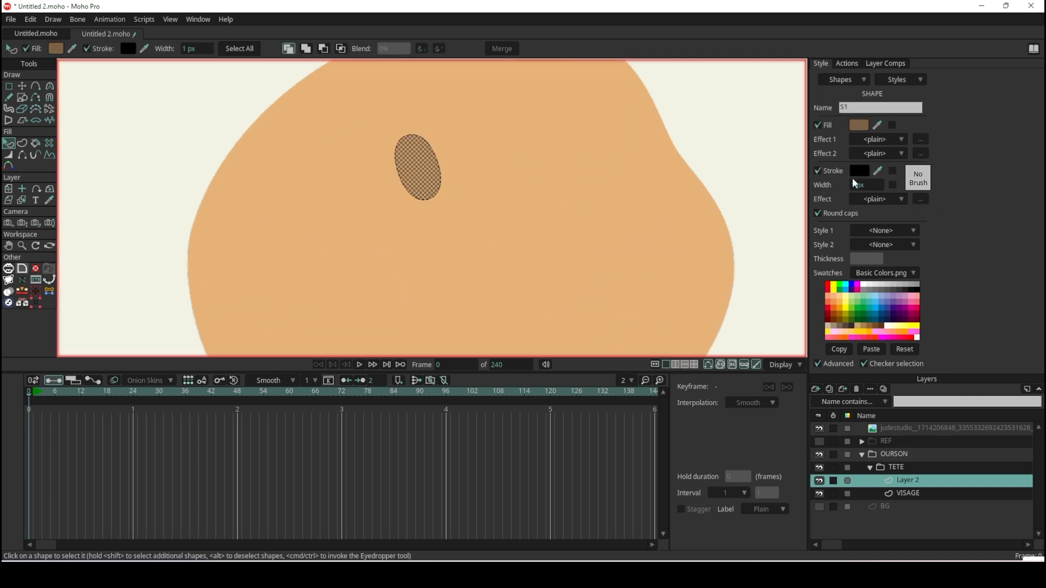
left_click(665, 146)
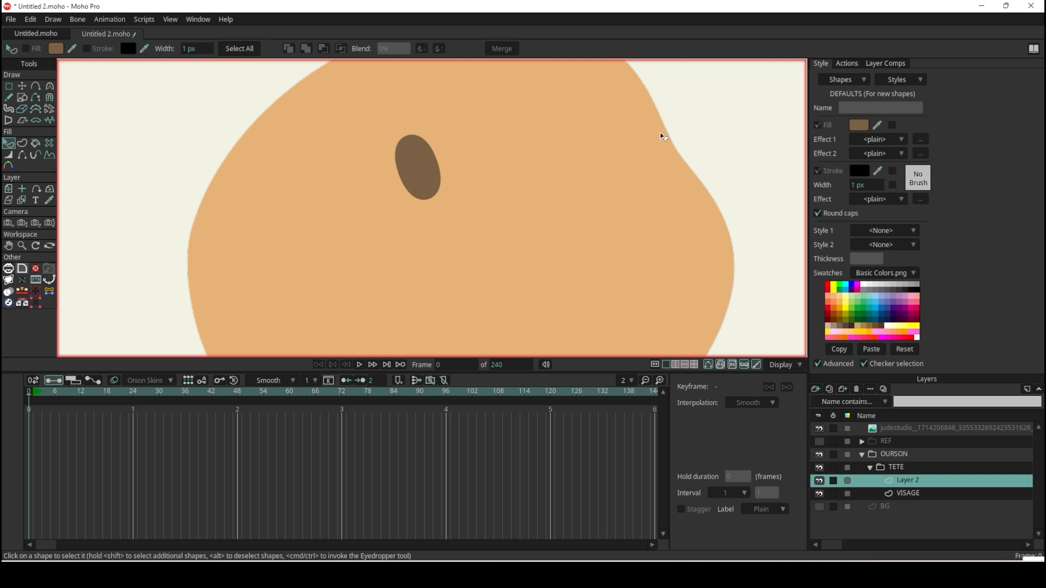
Create a new style from the eye shape's settings and name it OEIL.
scroll(661, 137, "up", 2)
scroll(439, 154, "up", 1)
left_click(342, 227)
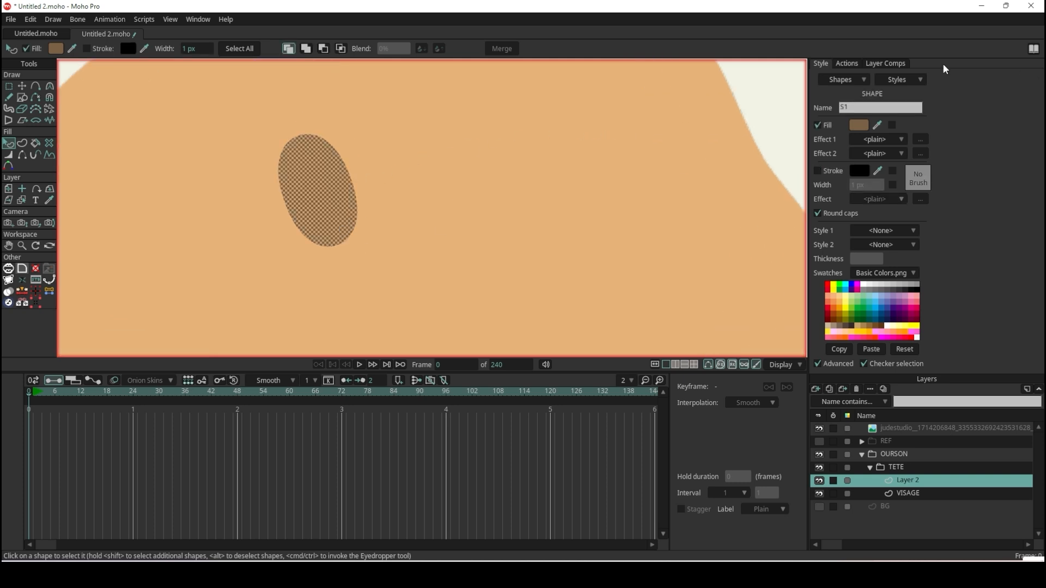
left_click(907, 81)
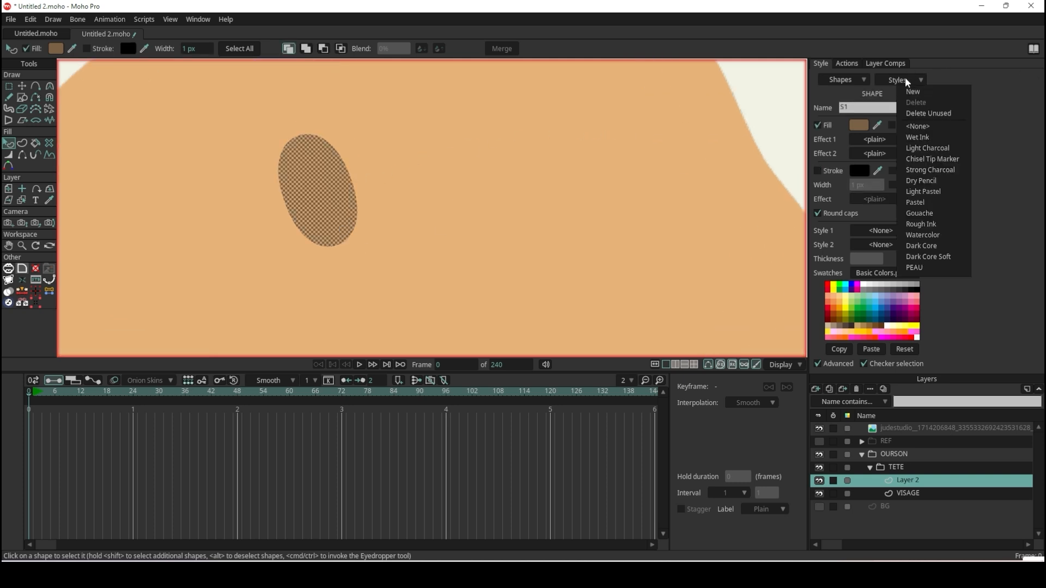
left_click(930, 90)
type("OEI")
key("Return")
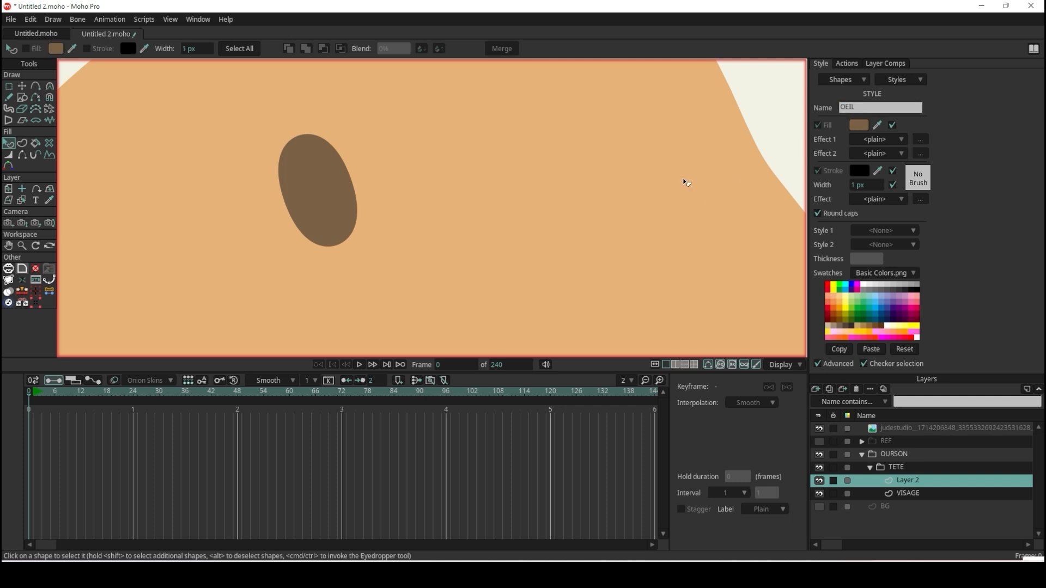
Rename the eye's vector layer in the TETE group to OEIL G.
scroll(685, 179, "down", 3)
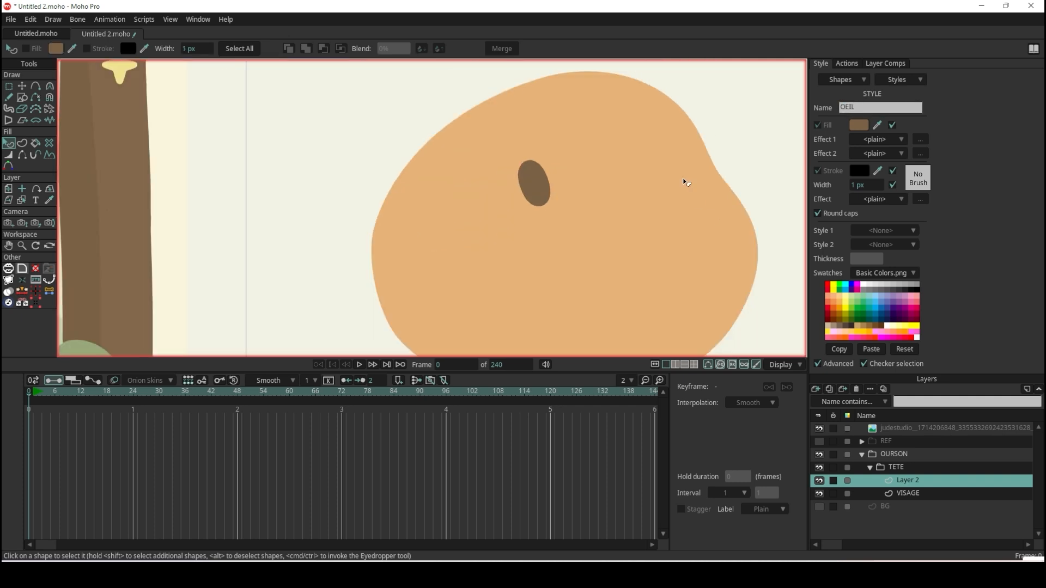
double_click(910, 480)
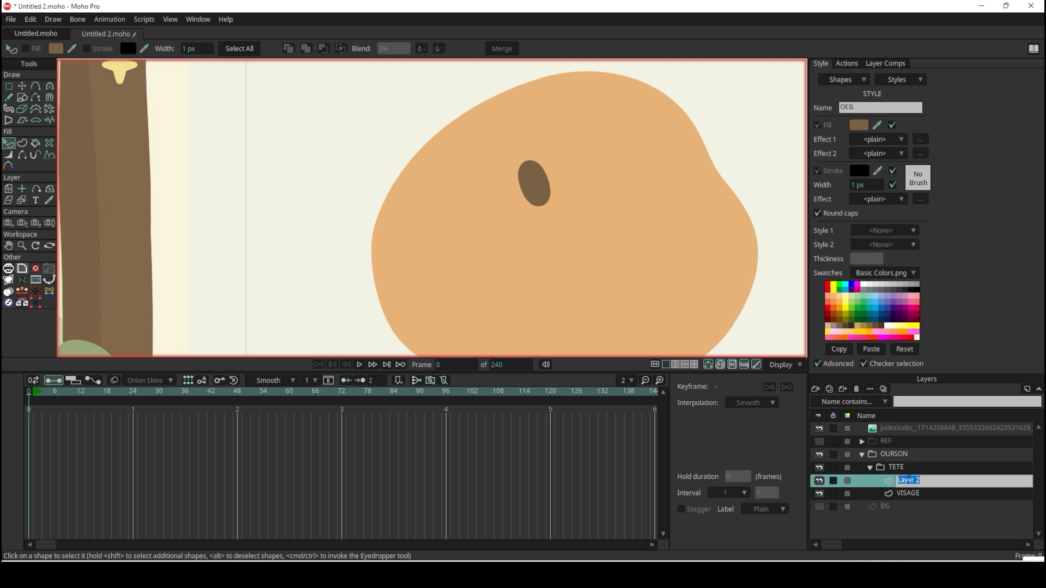
type("OEIL G")
key("Return")
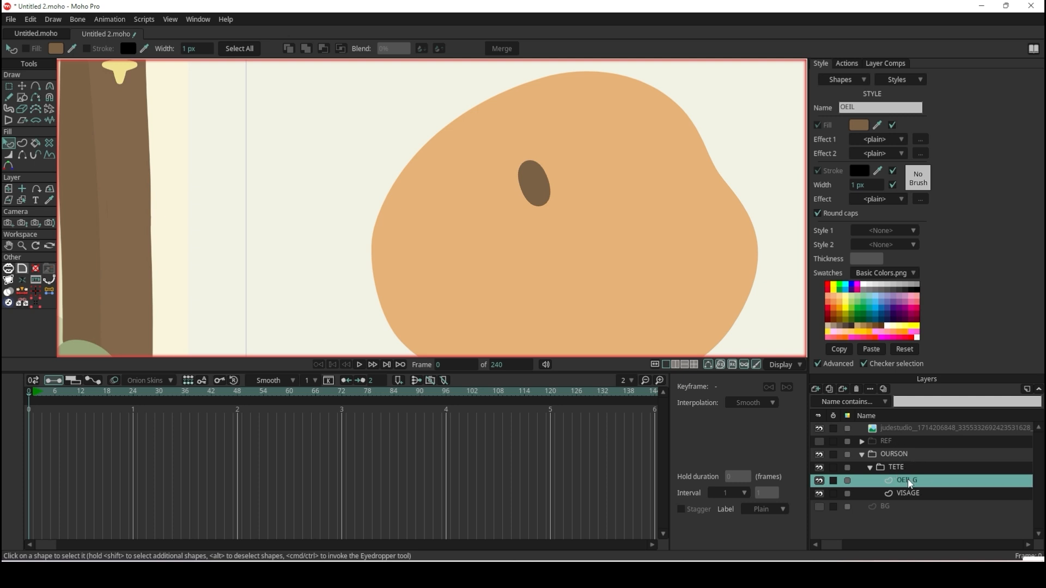
Add a new vector layer to the TETE group and name it OEIL D.
left_click(815, 390)
left_click(824, 401)
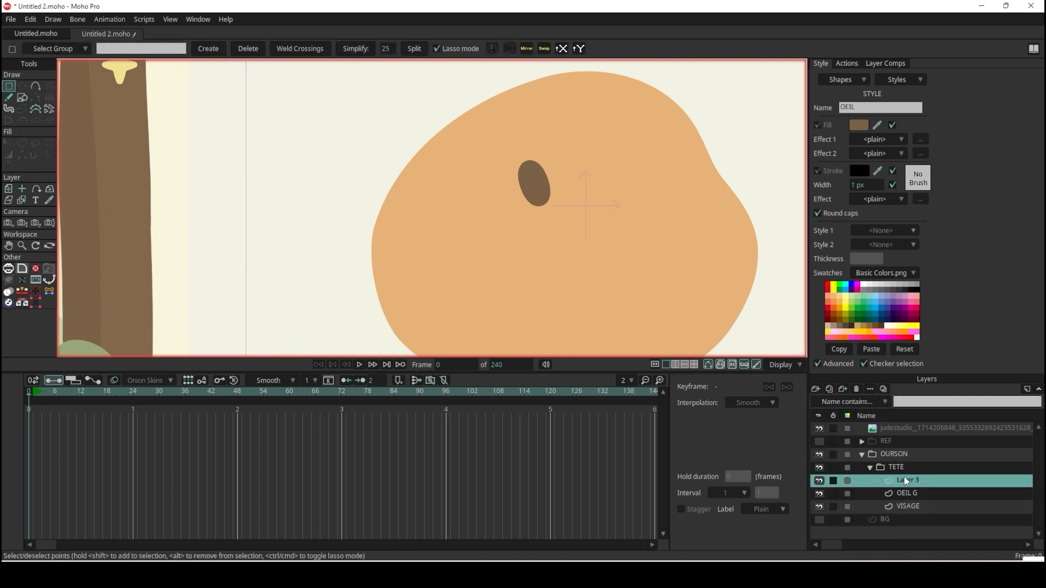
double_click(904, 476)
type("OEIL D")
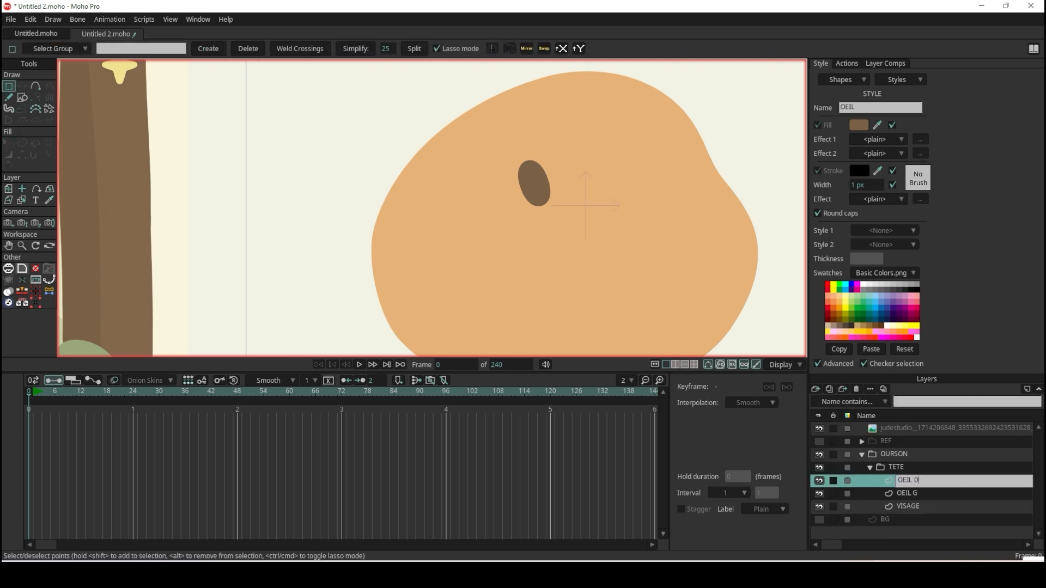
key("Return")
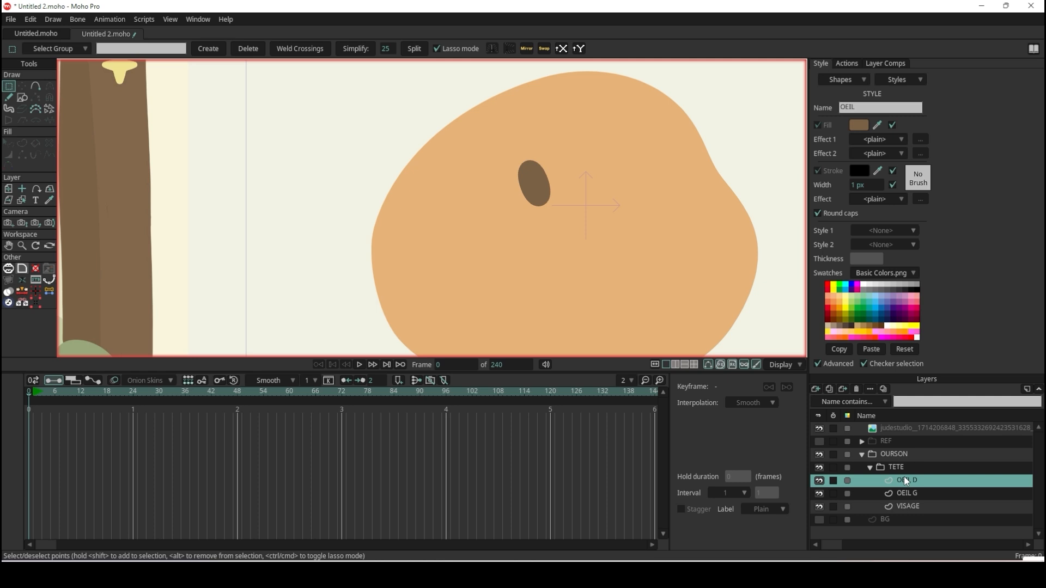
Show the REF group and draw an oval over the second eye, to the right of the nose, on the faded reference.
left_click(820, 442)
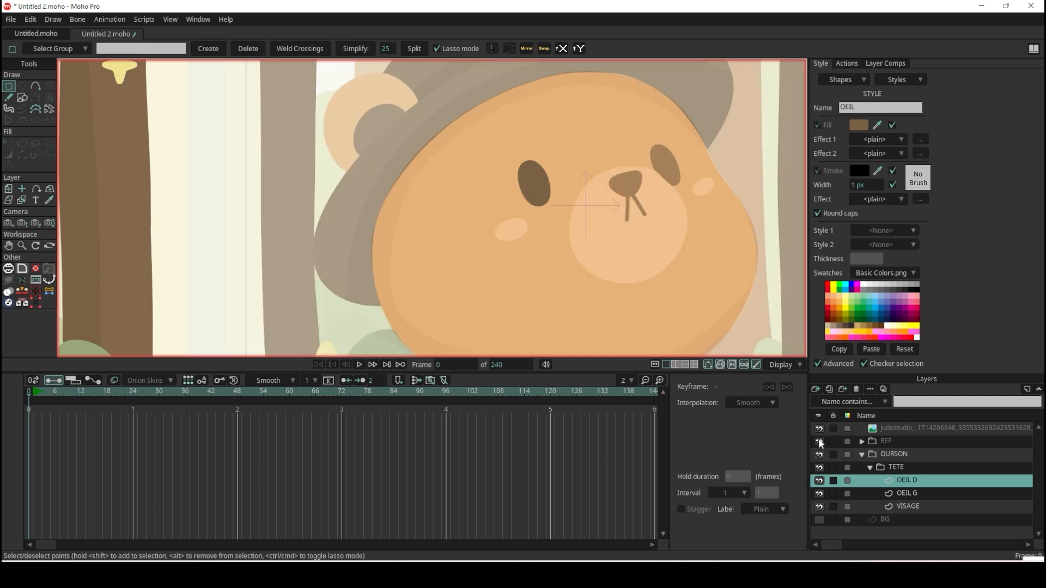
left_click(25, 93)
scroll(705, 153, "up", 3)
left_click_drag(558, 133, 640, 225)
scroll(657, 219, "up", 2)
Rotate, move and stretch the oval's points until it matches the tilted eye in the reference.
left_click(21, 86)
mouse_move(609, 256)
left_mouse_down()
mouse_move(619, 267)
mouse_move(611, 258)
left_mouse_up()
scroll(616, 208, "up", 4)
scroll(590, 202, "down", 5)
scroll(580, 165, "up", 3)
mouse_move(570, 155)
left_mouse_down()
mouse_move(567, 144)
mouse_move(577, 158)
left_mouse_up()
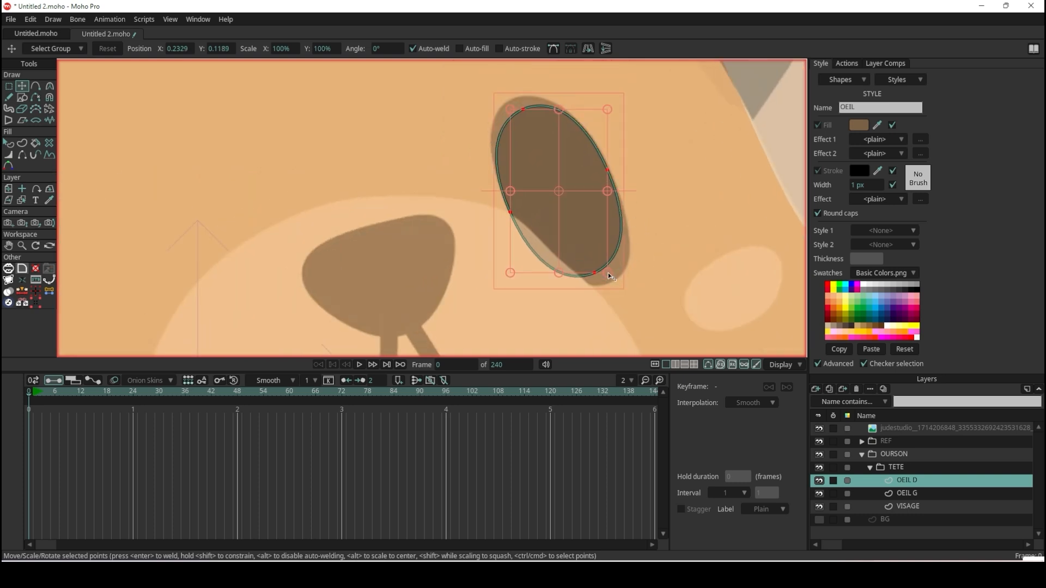
mouse_move(564, 272)
left_mouse_down()
mouse_move(575, 292)
mouse_move(596, 274)
mouse_move(571, 286)
left_mouse_up()
left_click_drag(563, 113, 562, 103)
Turn off the stroke on the OEIL D eye shape and deselect it.
left_click(9, 144)
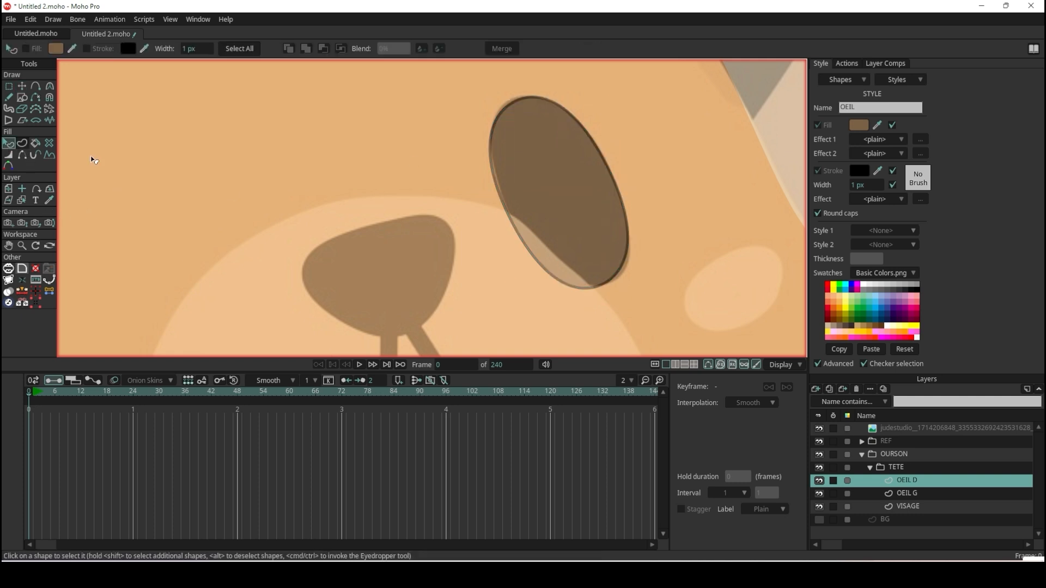
left_click(605, 207)
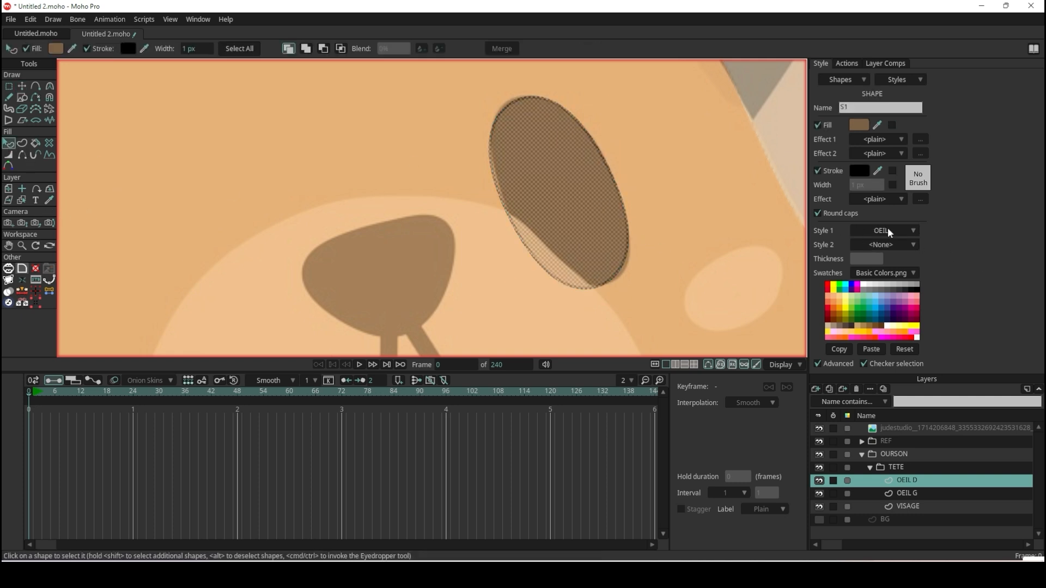
left_click(818, 169)
left_click(312, 124)
Add a new vector layer above OEIL D in the TETE group and name it MUSEAU.
scroll(388, 185, "down", 6)
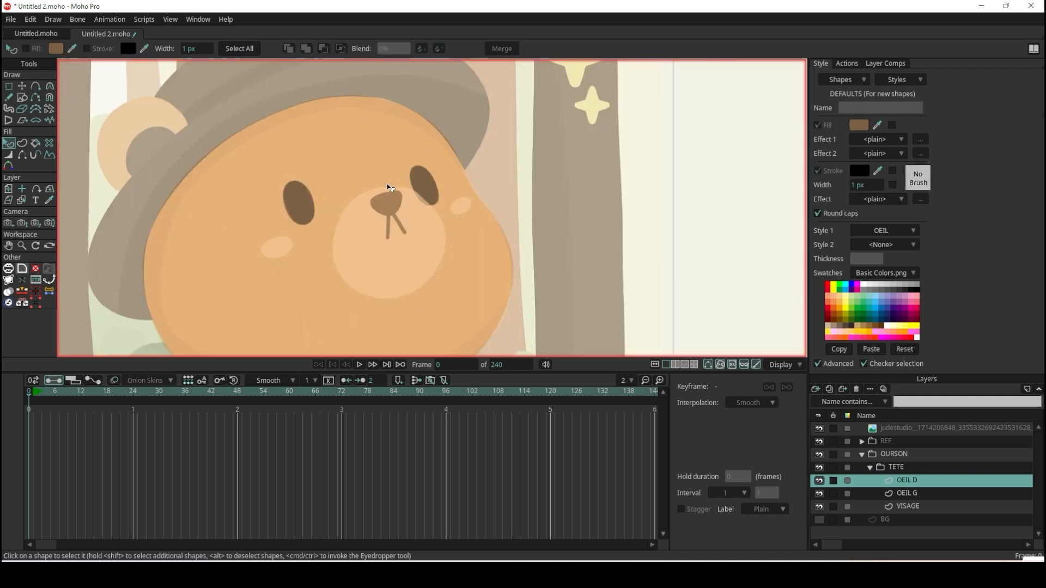
scroll(386, 184, "down", 5)
scroll(446, 218, "up", 5)
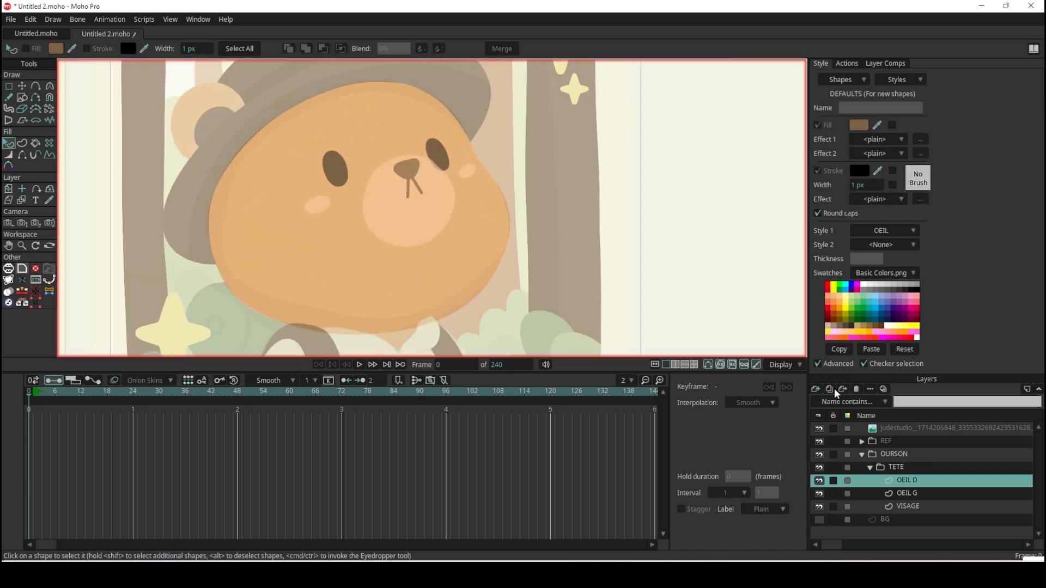
left_click(814, 389)
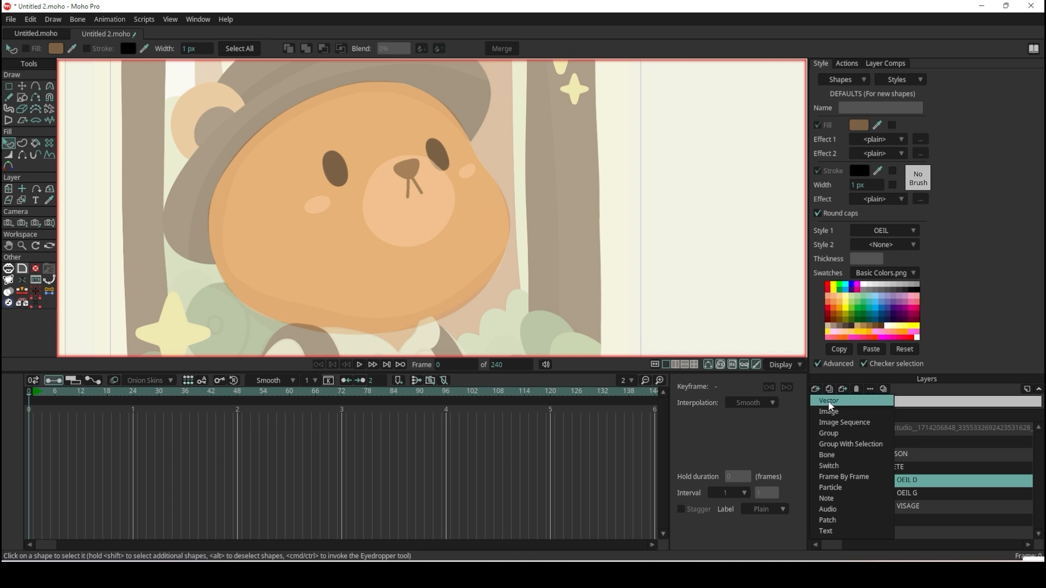
left_click(828, 400)
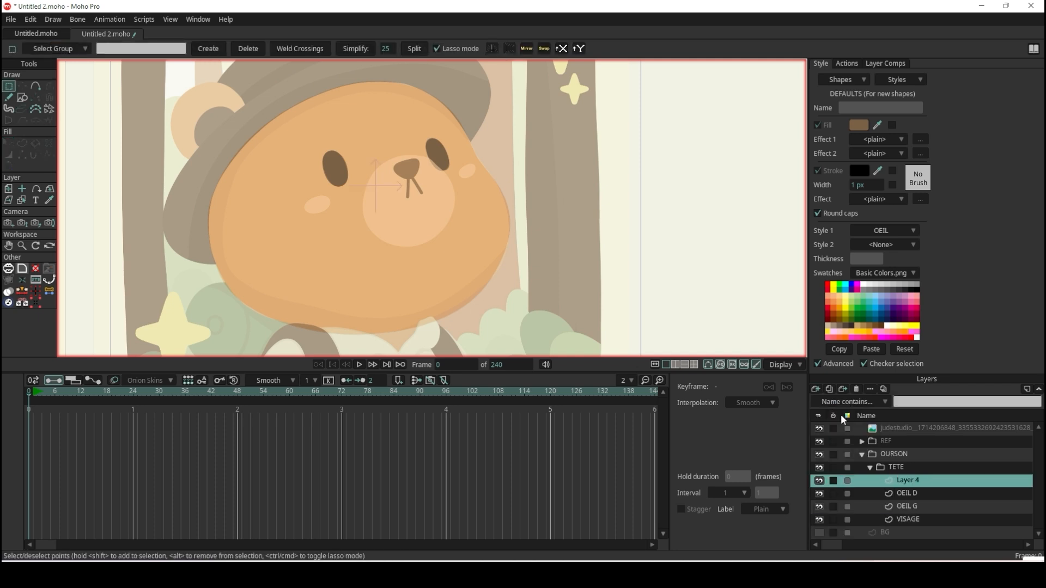
double_click(916, 483)
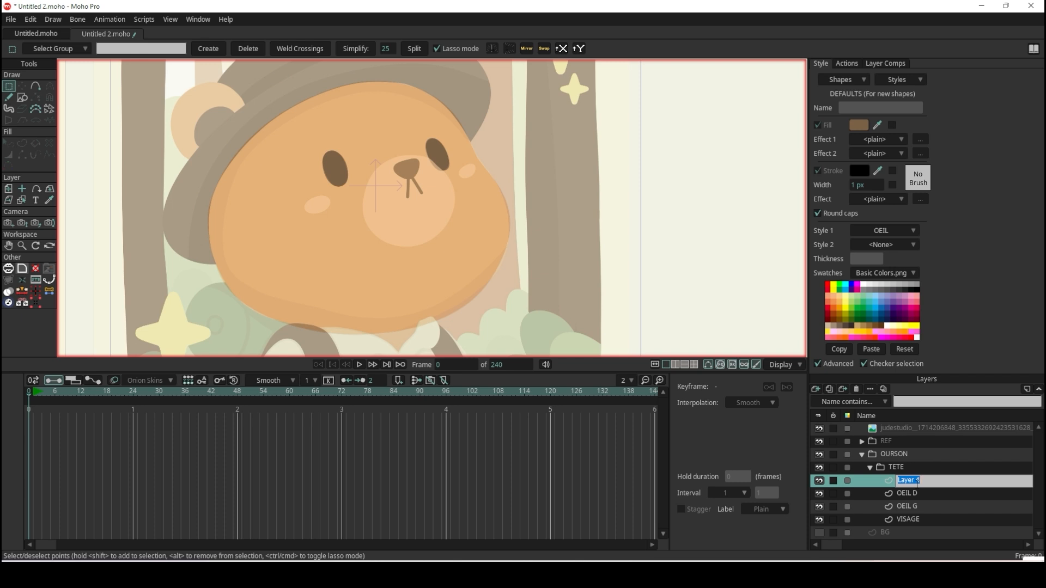
type("MUSEAU")
key("Return")
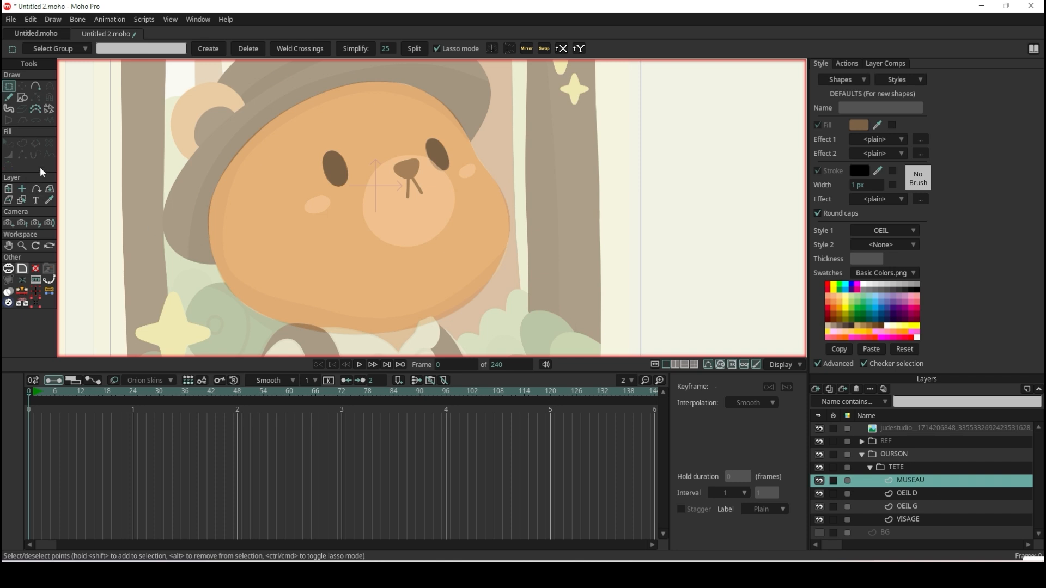
Draw a circle over the bear's muzzle on the MUSEAU layer.
left_click(24, 98)
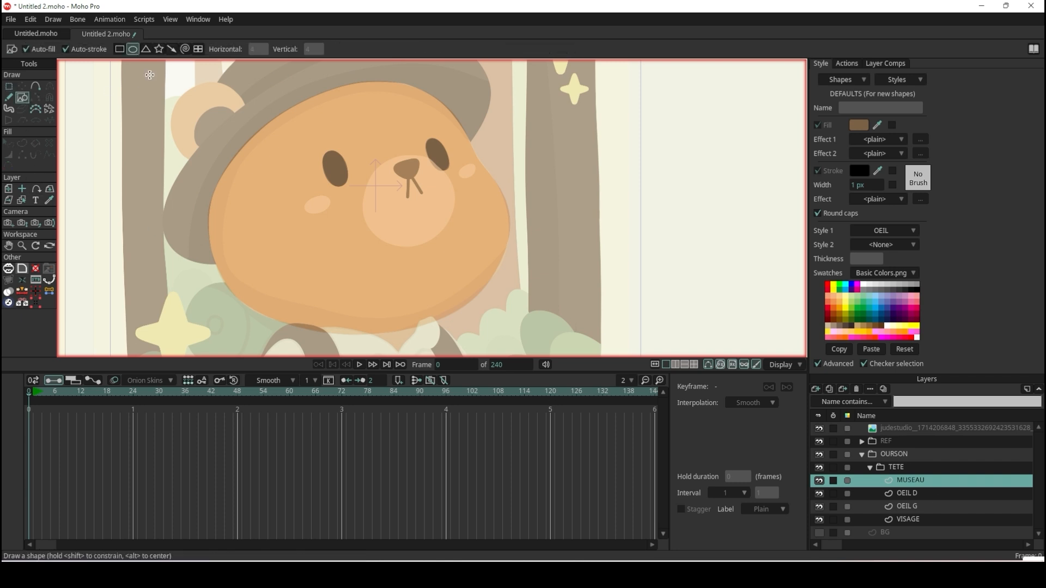
scroll(428, 181, "up", 2)
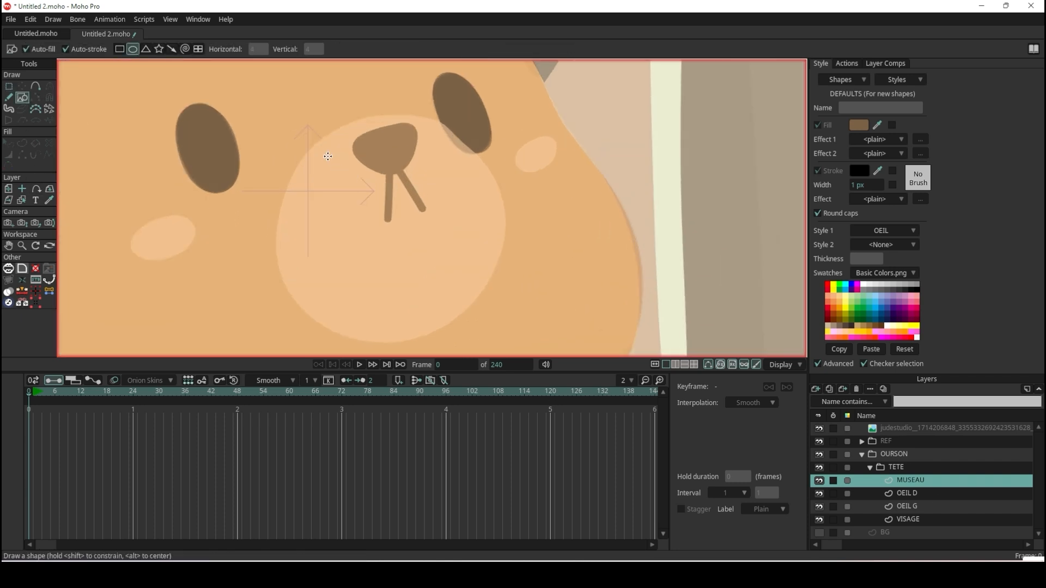
left_click_drag(306, 155, 489, 338)
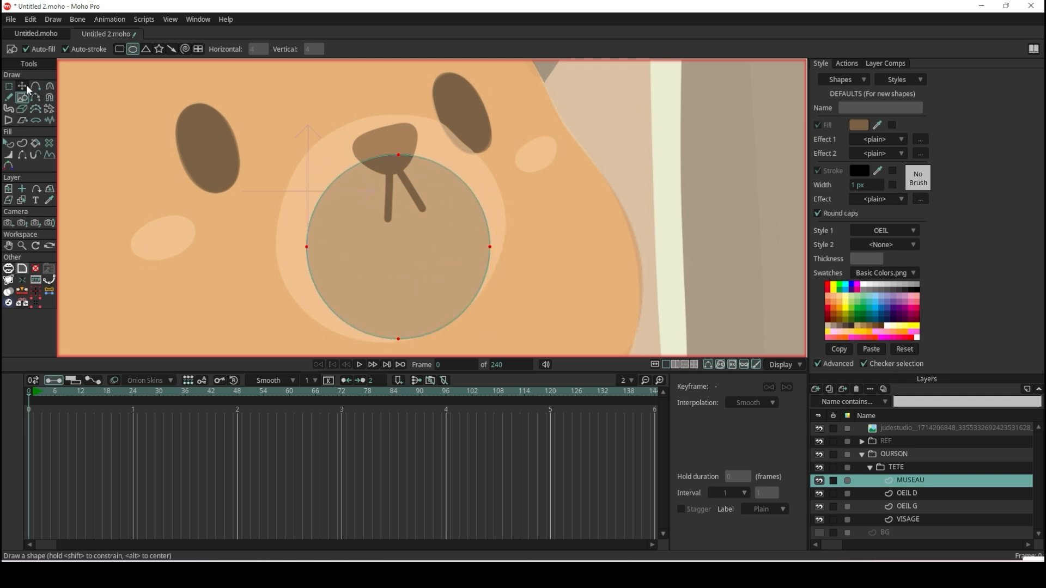
Move the circle's four points onto the edge of the muzzle in the reference.
left_click(21, 86)
left_click(399, 155)
left_click_drag(398, 153, 390, 113)
left_click_drag(307, 249, 279, 269)
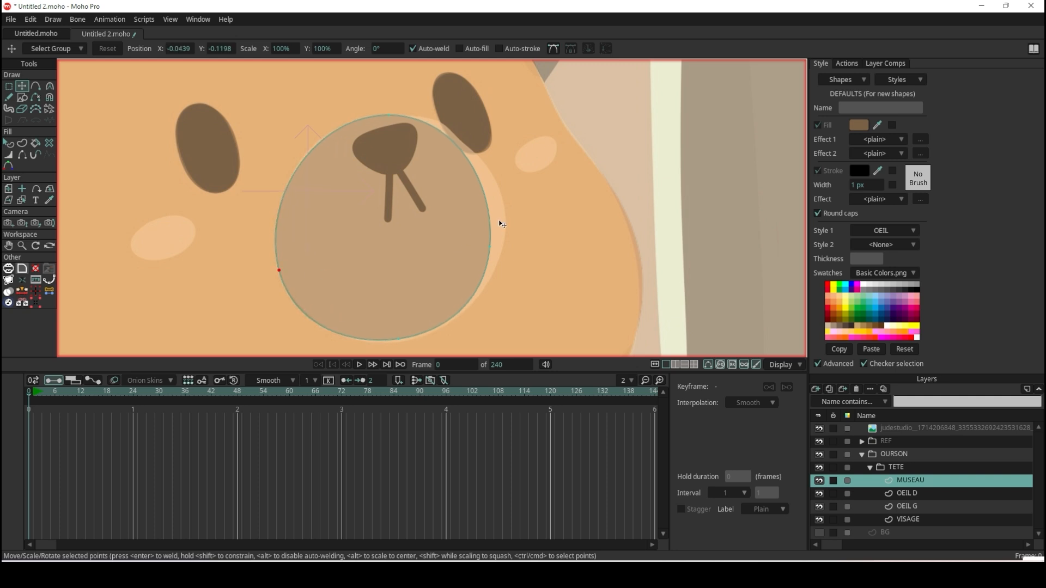
double_click(488, 199)
left_click_drag(489, 247, 506, 231)
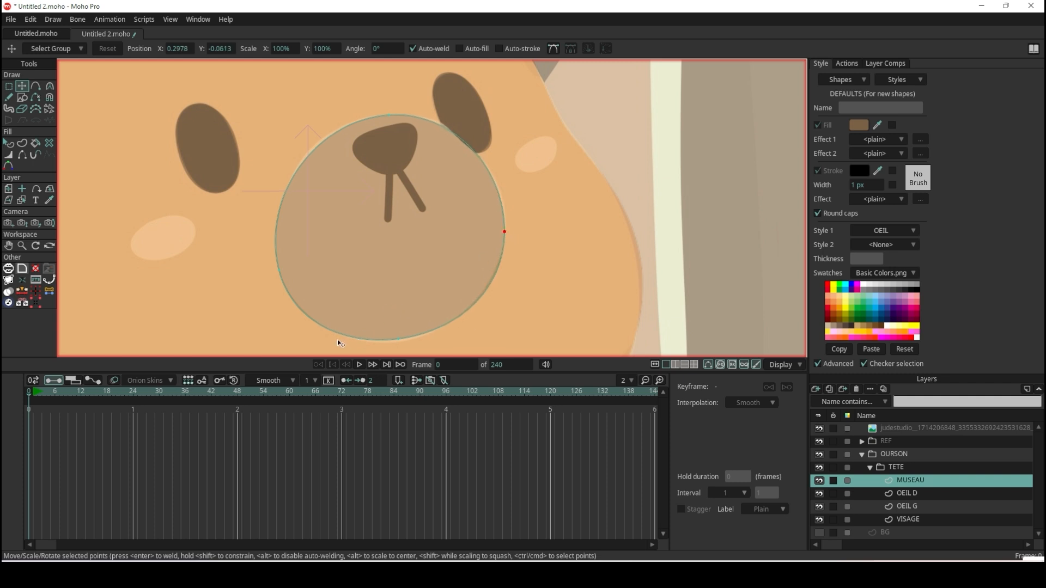
left_click(398, 342)
left_click(385, 113)
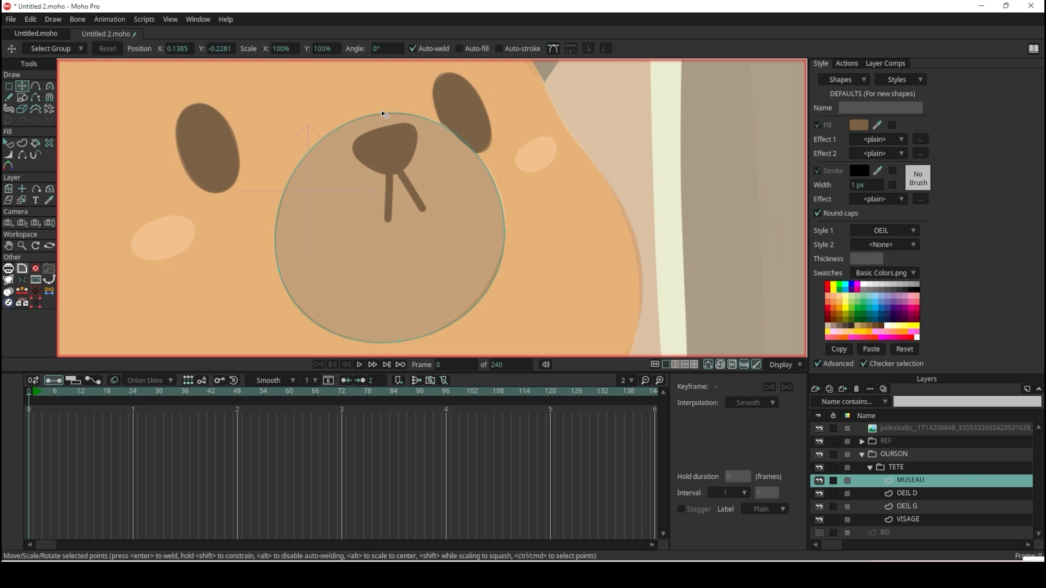
left_click(383, 113)
scroll(450, 118, "up", 4)
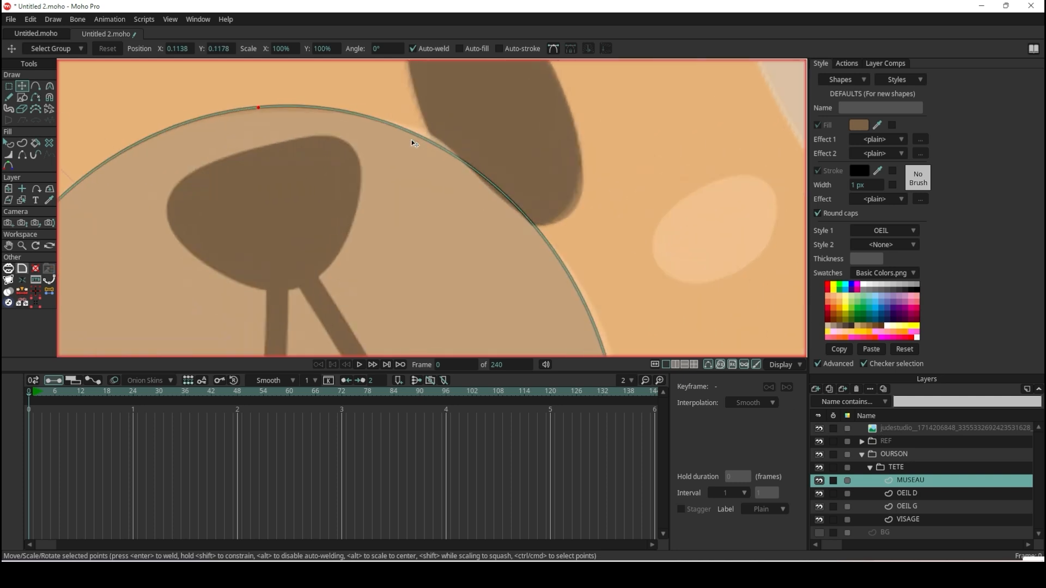
left_click_drag(255, 104, 255, 106)
Adjust the curvature handles of the muzzle's upper and right-hand points so the outline follows the reference.
key("c")
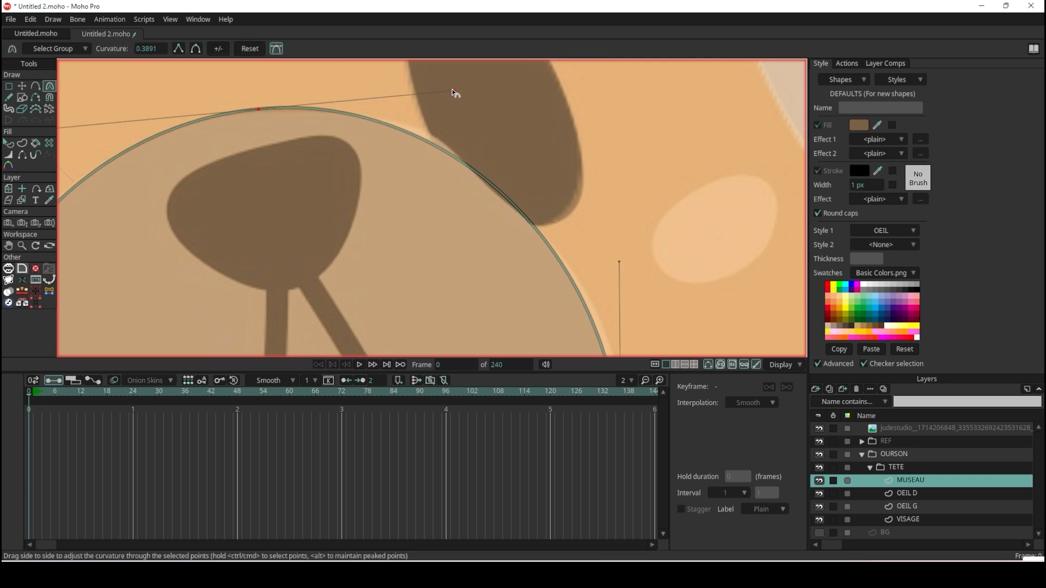
left_click_drag(452, 91, 473, 81)
left_click_drag(620, 262, 646, 304)
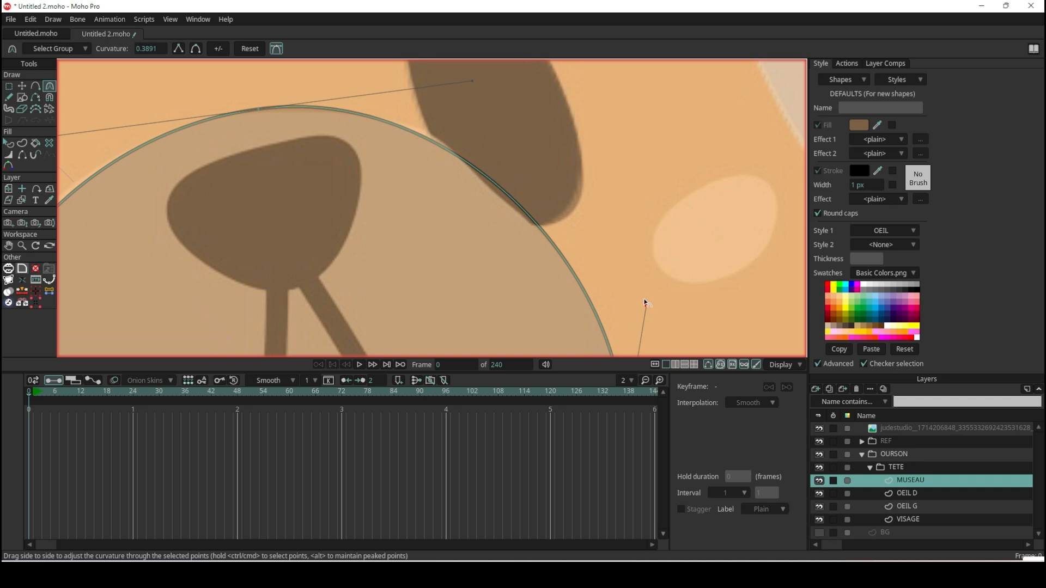
scroll(645, 299, "down", 3)
scroll(600, 236, "up", 2)
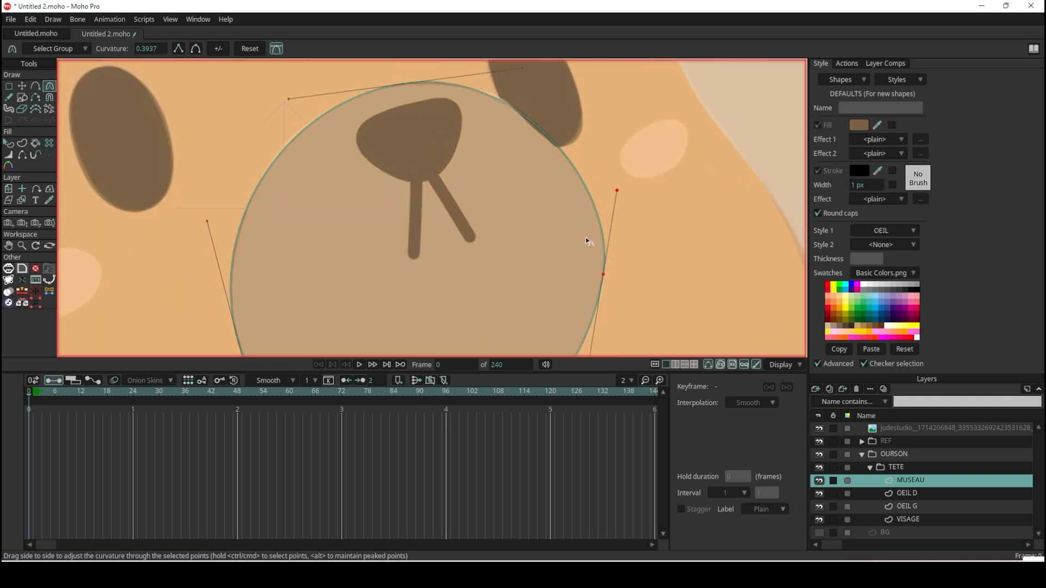
scroll(586, 237, "down", 2)
scroll(577, 230, "up", 1)
scroll(416, 145, "up", 2)
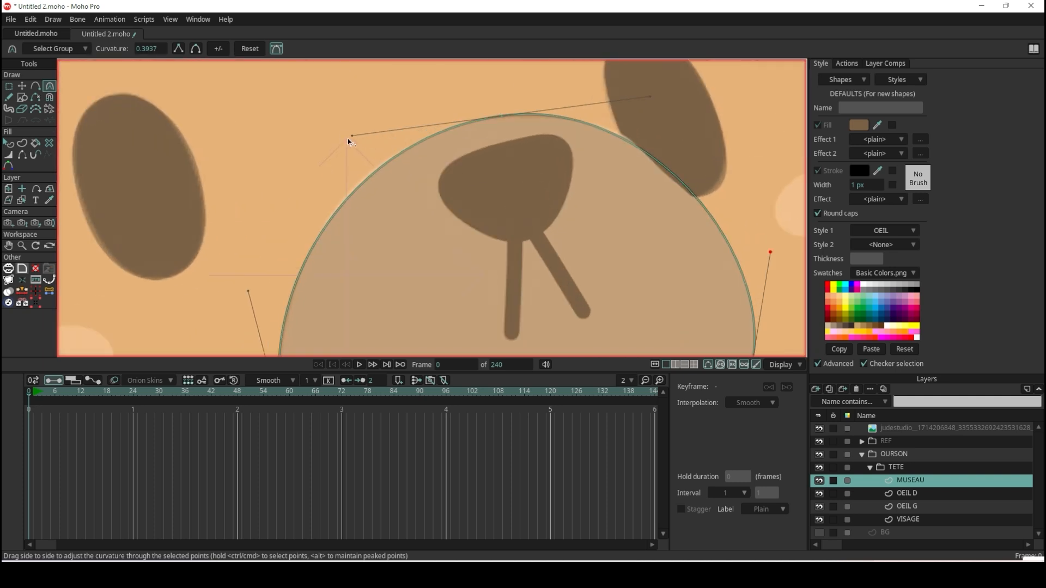
scroll(354, 133, "down", 5)
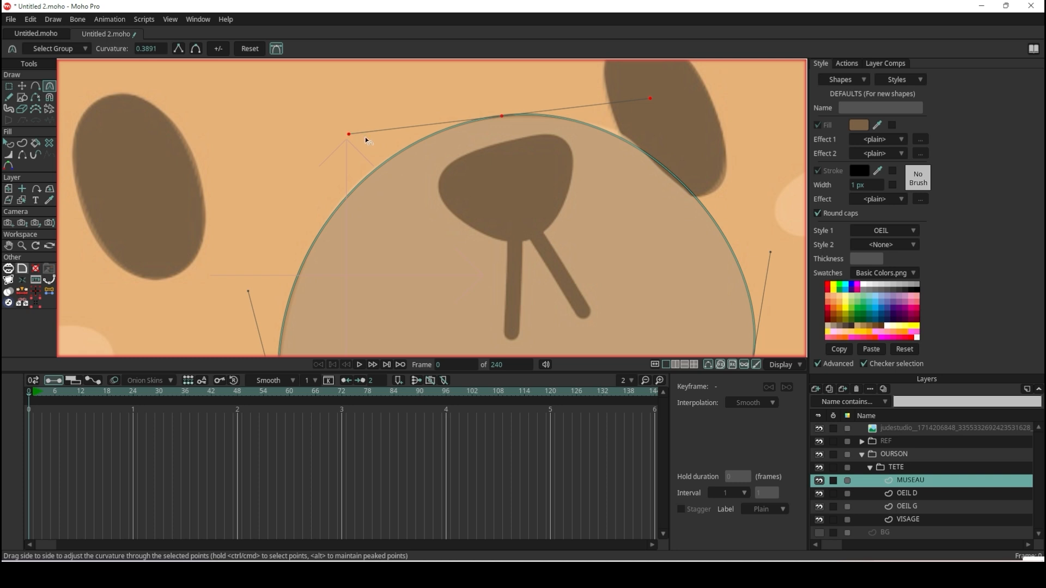
Refine the muzzle outline's right edge by repositioning its point and adjusting its curvature.
left_click(9, 143)
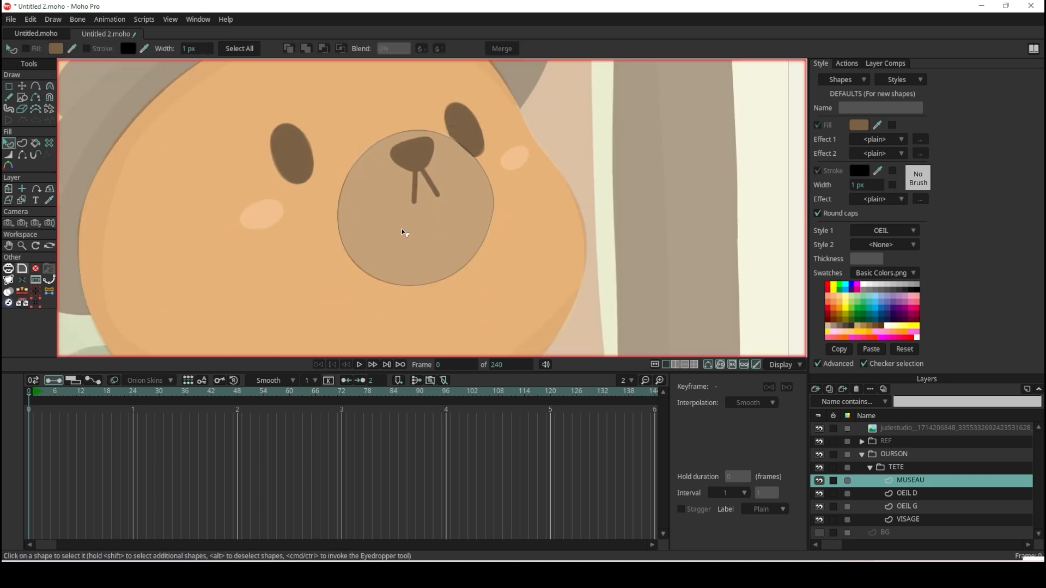
scroll(414, 234, "up", 5)
scroll(561, 223, "up", 2)
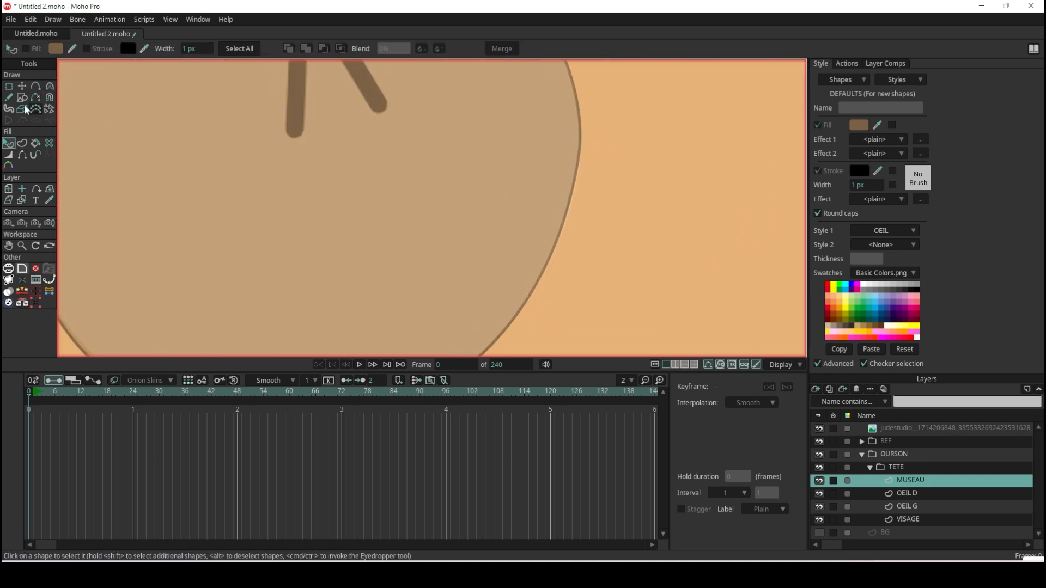
left_click(23, 87)
left_click_drag(581, 161, 564, 120)
key("c")
scroll(593, 166, "down", 3)
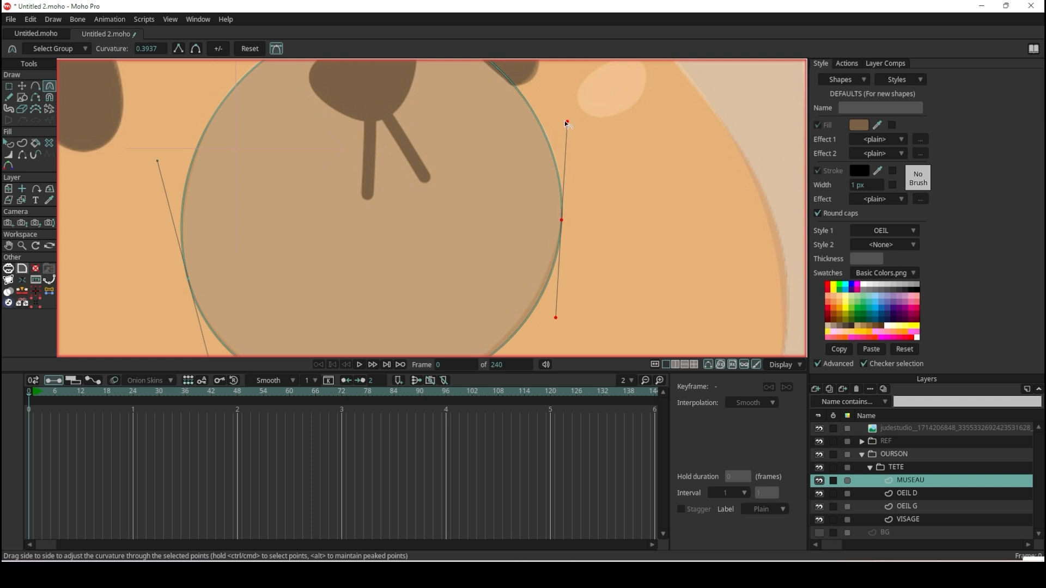
scroll(565, 120, "down", 3)
Turn off the stroke on the muzzle shape.
left_click(8, 143)
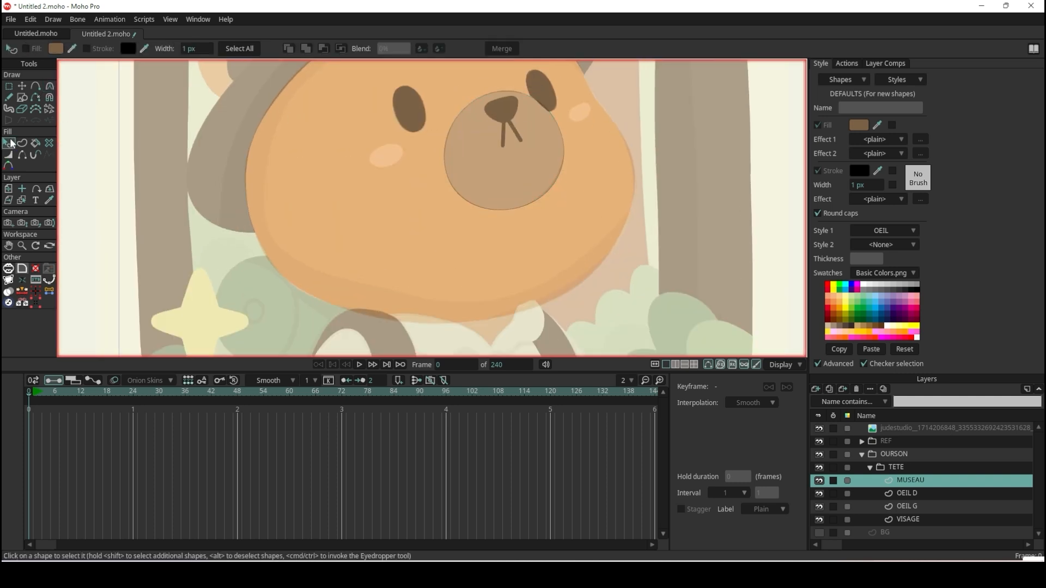
left_click(551, 150)
left_click(88, 49)
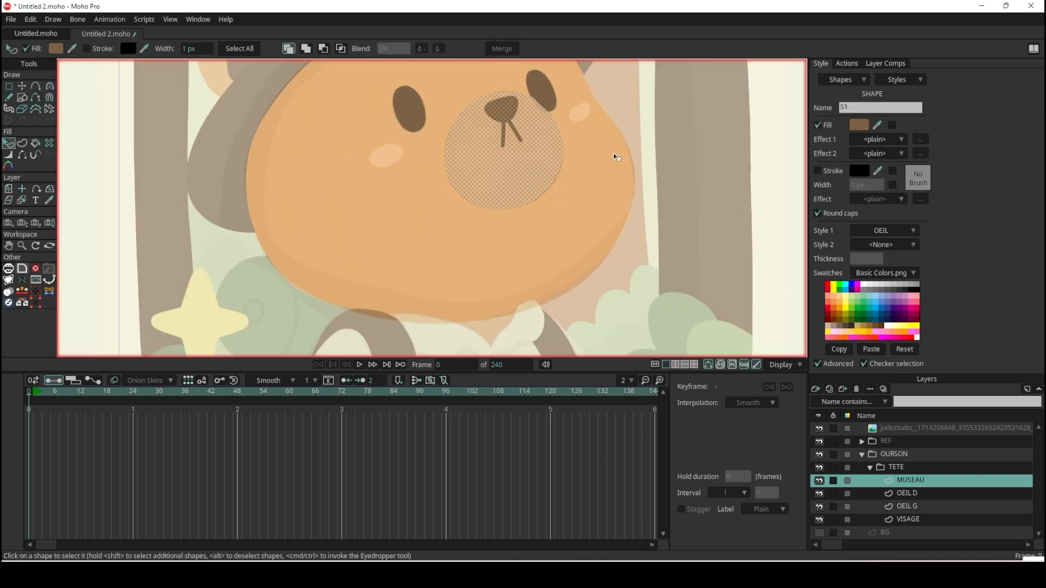
Set the muzzle shape's Style 1 to <None> and fill it with the light peach sampled from the full-colour reference bear's muzzle.
left_click(901, 230)
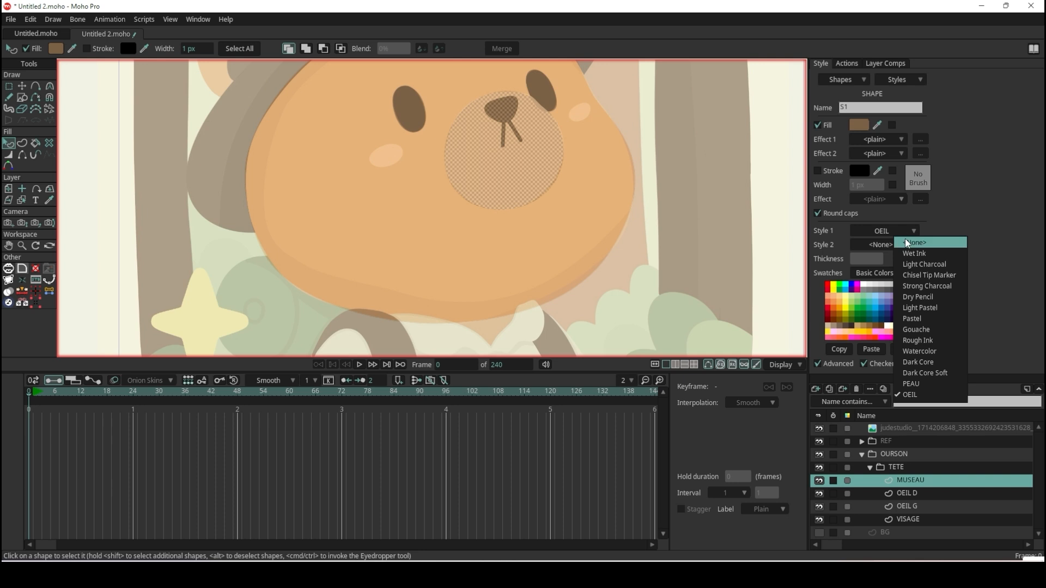
left_click(905, 242)
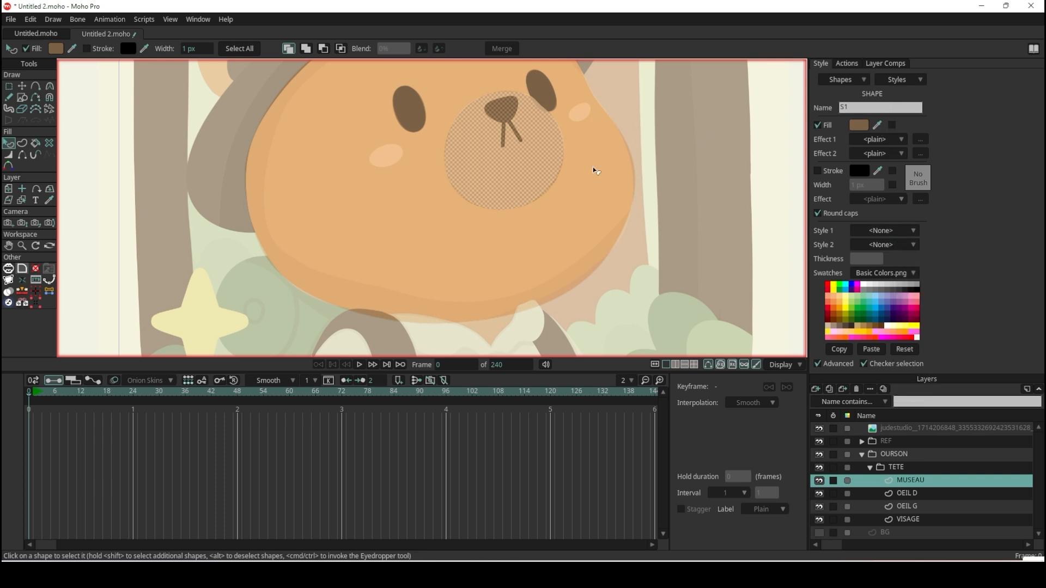
scroll(506, 169, "down", 5)
scroll(356, 155, "up", 3)
left_click(884, 126)
left_click(330, 157)
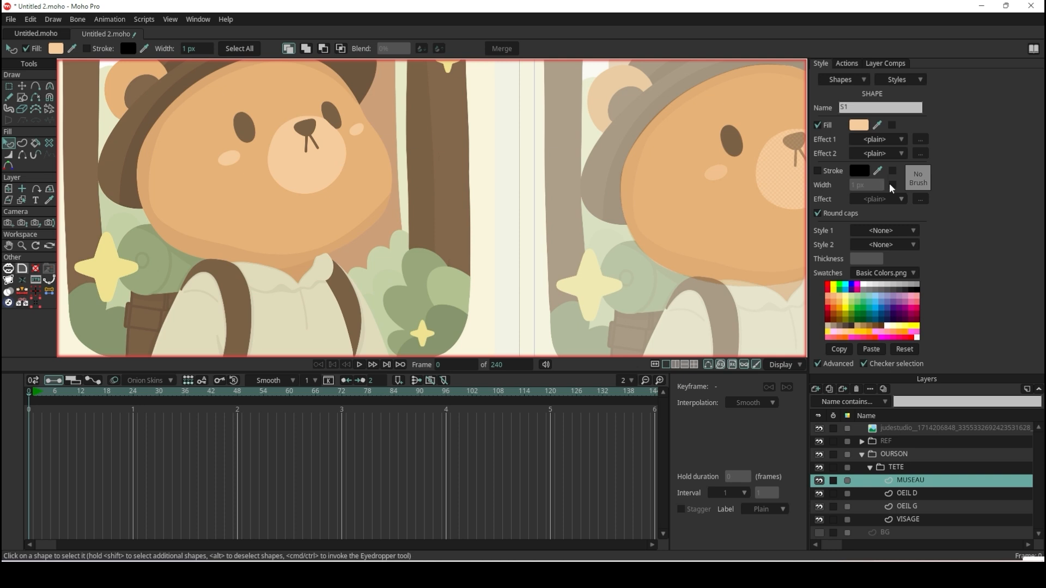
Create a new style from the muzzle's settings, disable its stroke colour and width overrides, and name it MUSEAU.
left_click(920, 80)
left_click(924, 98)
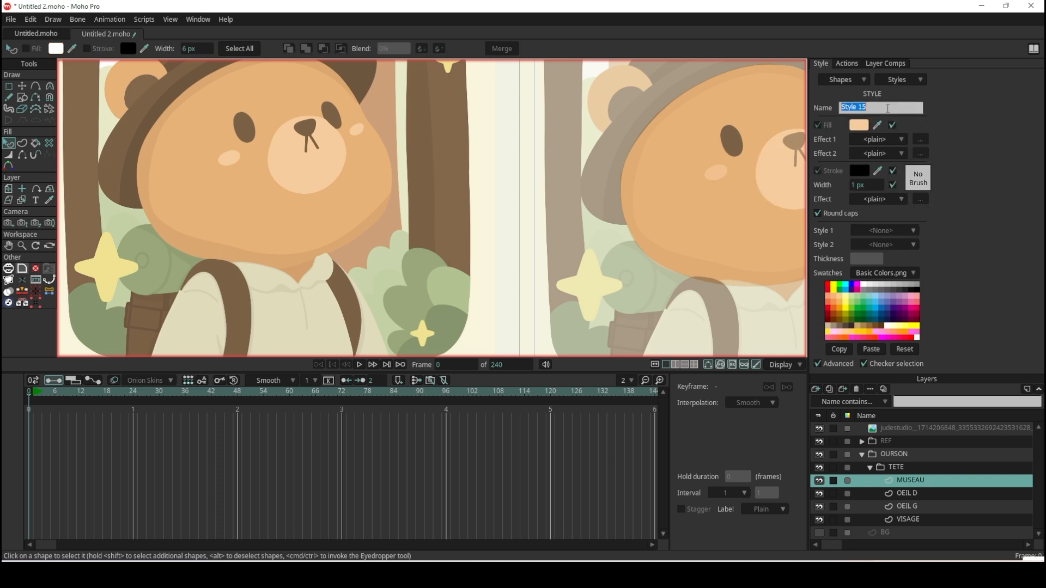
left_click(892, 185)
left_click(893, 172)
left_click(892, 108)
key("ctrl+a")
type("MUSE")
key("Return")
scroll(369, 94, "down", 3)
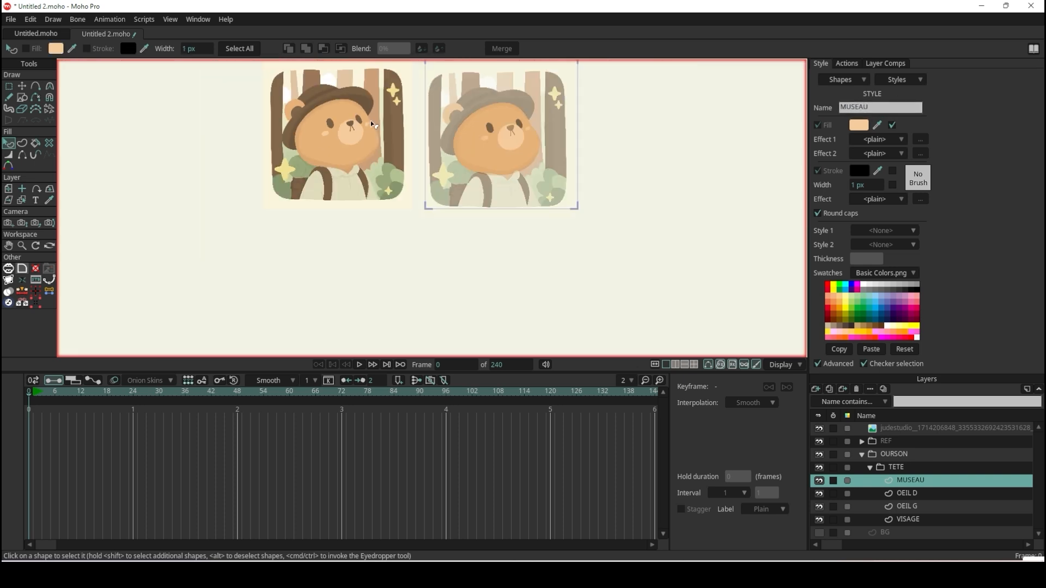
Add a vector layer above MUSEAU in the TETE group and name it NEZ.
scroll(515, 102, "up", 4)
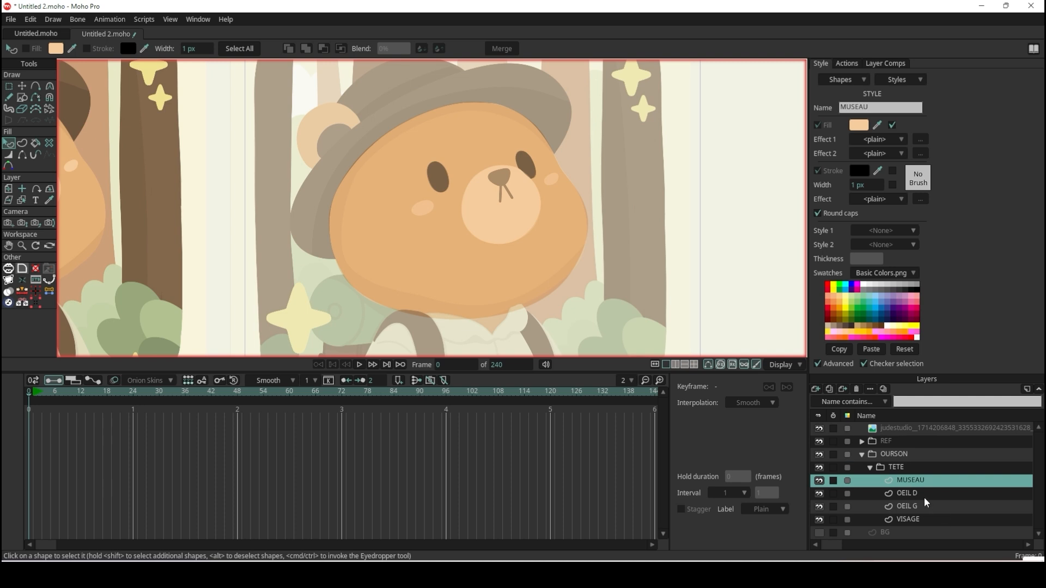
left_click(816, 390)
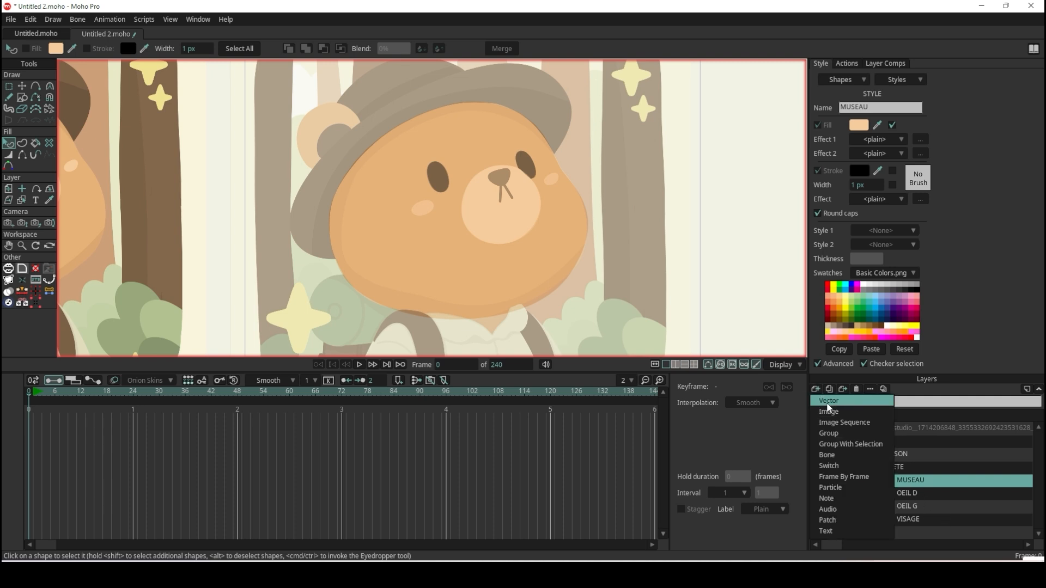
left_click(850, 398)
double_click(916, 485)
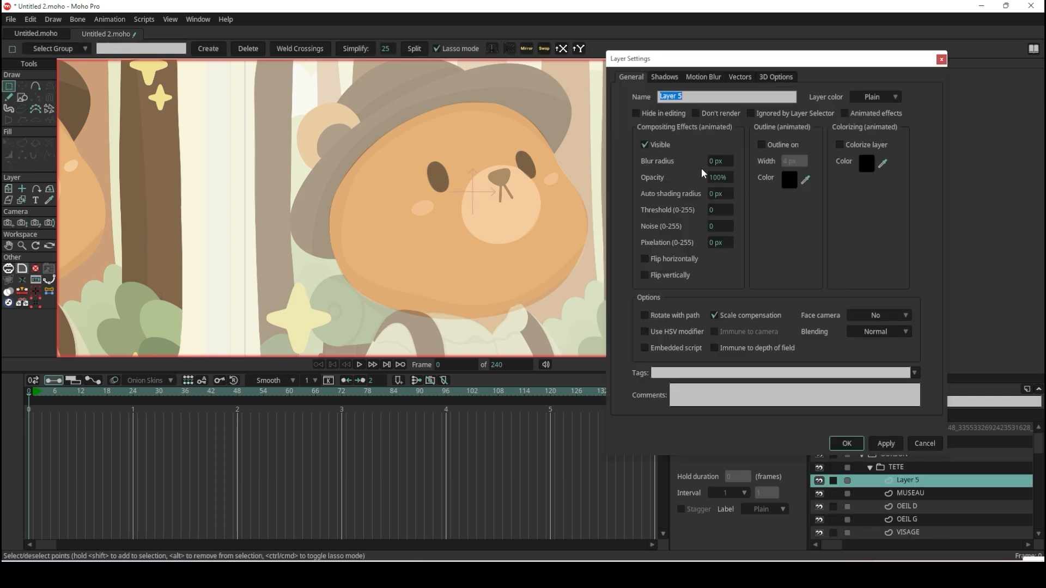
type("NEZ")
key("Return")
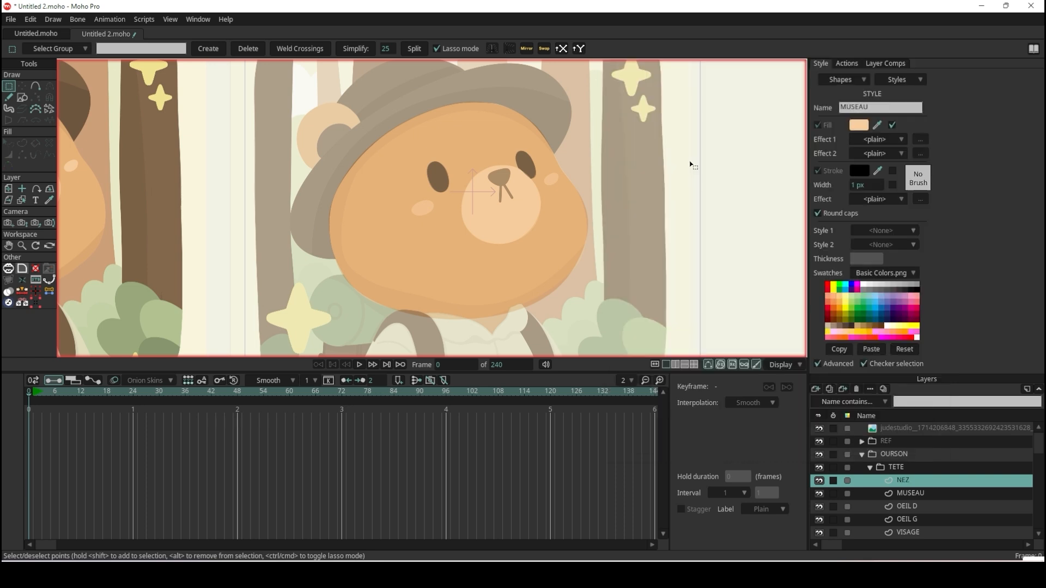
Draw a filled and stroked rectangle over the bear's nose in the faded reference.
left_click(21, 98)
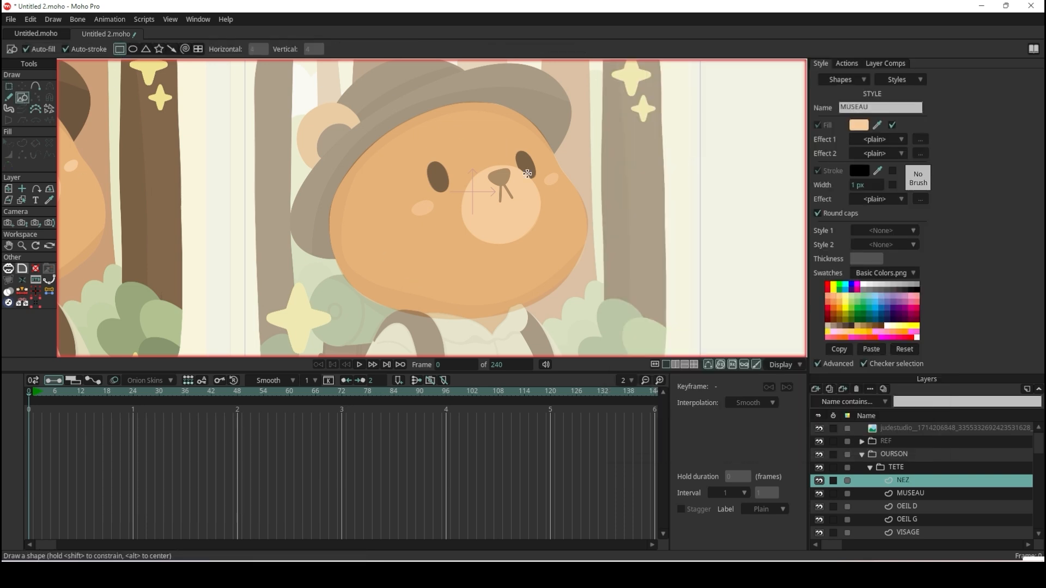
scroll(528, 174, "up", 8)
mouse_move(329, 139)
left_mouse_down()
mouse_move(452, 192)
mouse_move(443, 195)
left_mouse_up()
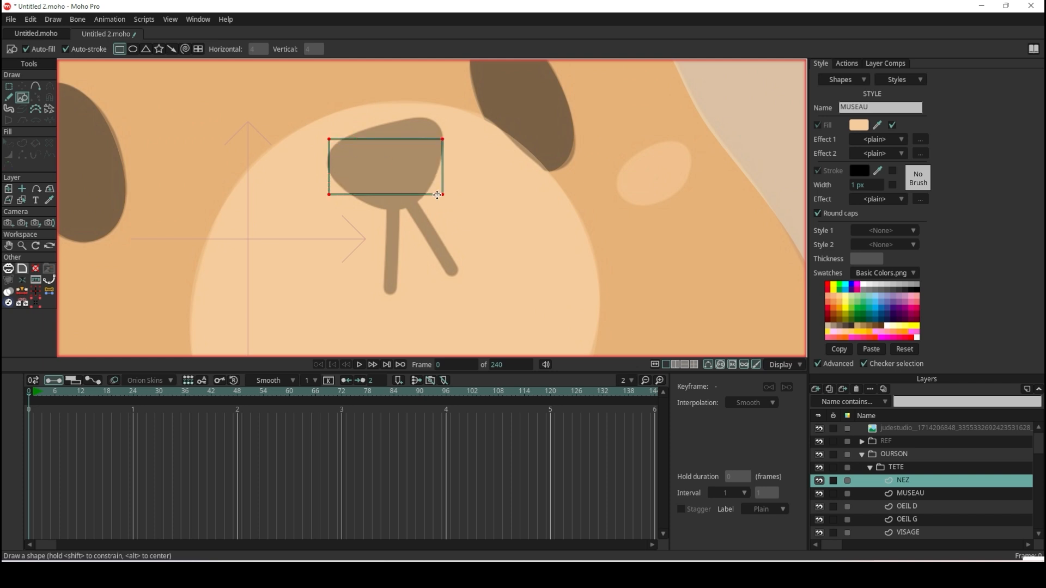
scroll(442, 147, "up", 3)
Reposition the rectangle's four corner points onto the edges of the reference nose to form a rough tapered outline.
left_click(22, 86)
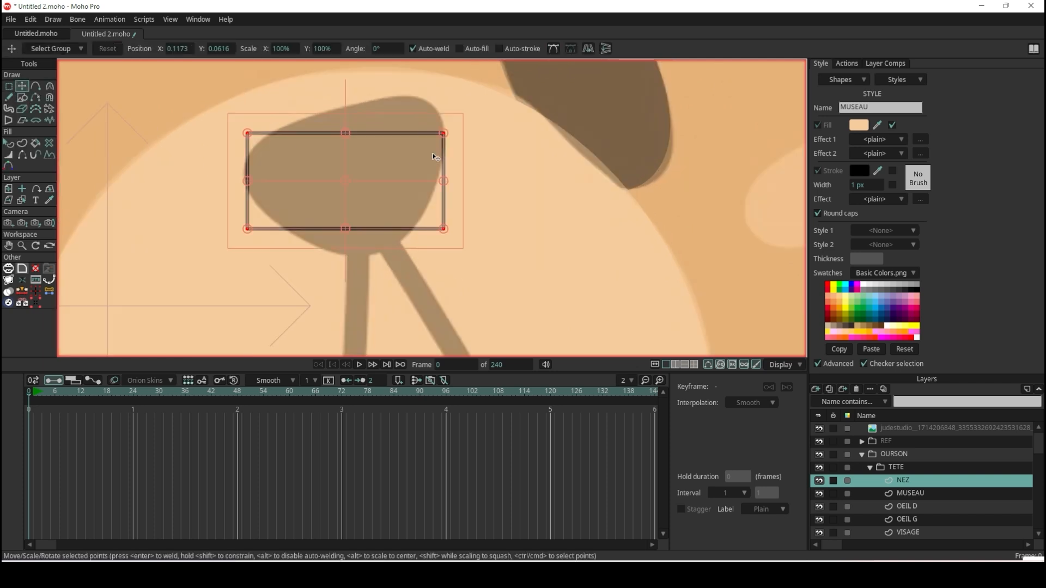
left_click_drag(446, 136, 429, 104)
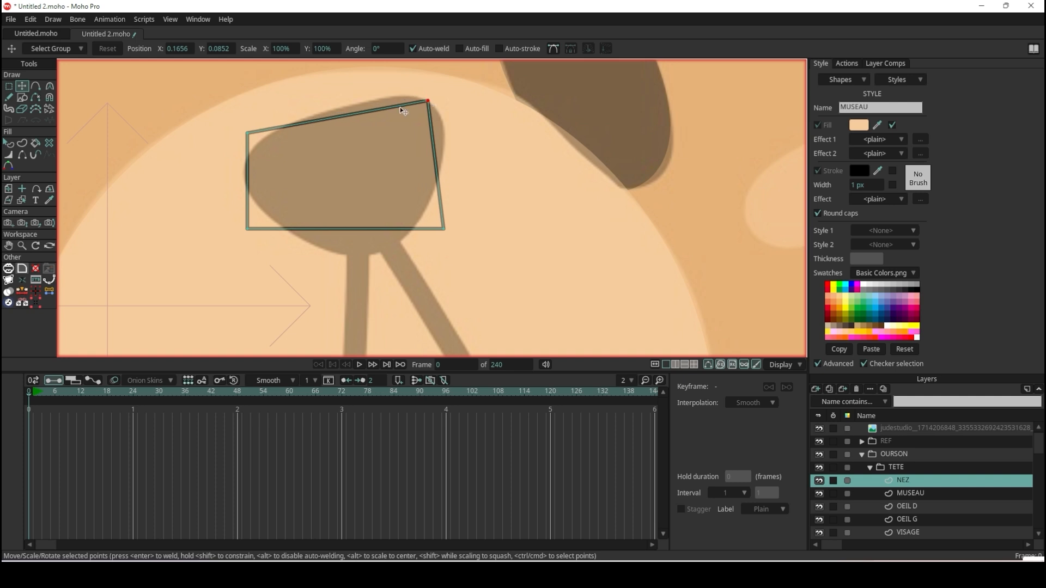
left_click_drag(237, 139, 234, 171)
left_click_drag(254, 233, 357, 255)
left_click_drag(447, 234, 401, 246)
Add points on the nose outline's upper, lower-left and right edges, pulling each out to the reference contour.
left_click(35, 86)
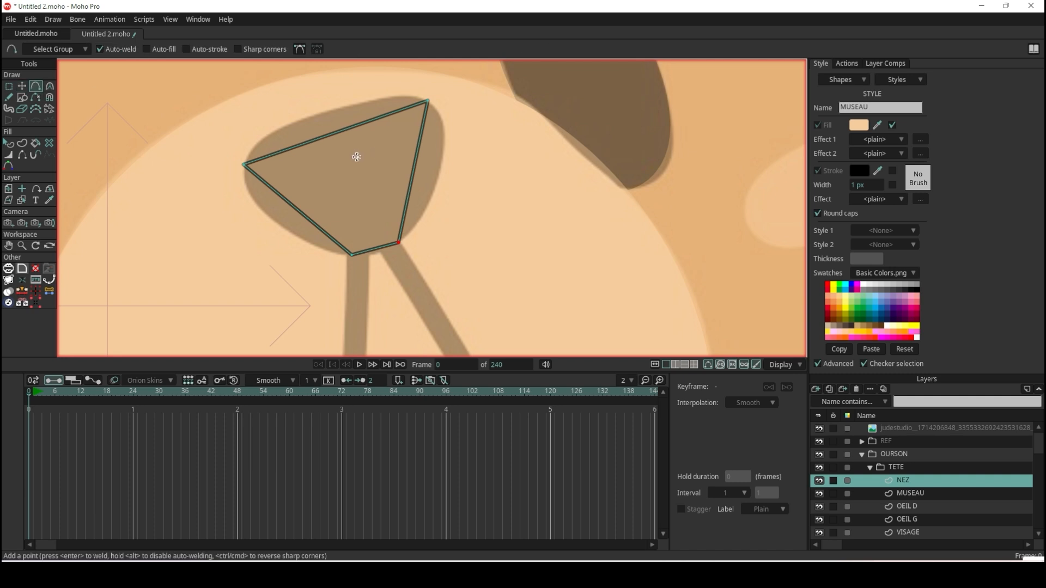
left_click_drag(299, 145, 329, 113)
left_click_drag(291, 202, 271, 221)
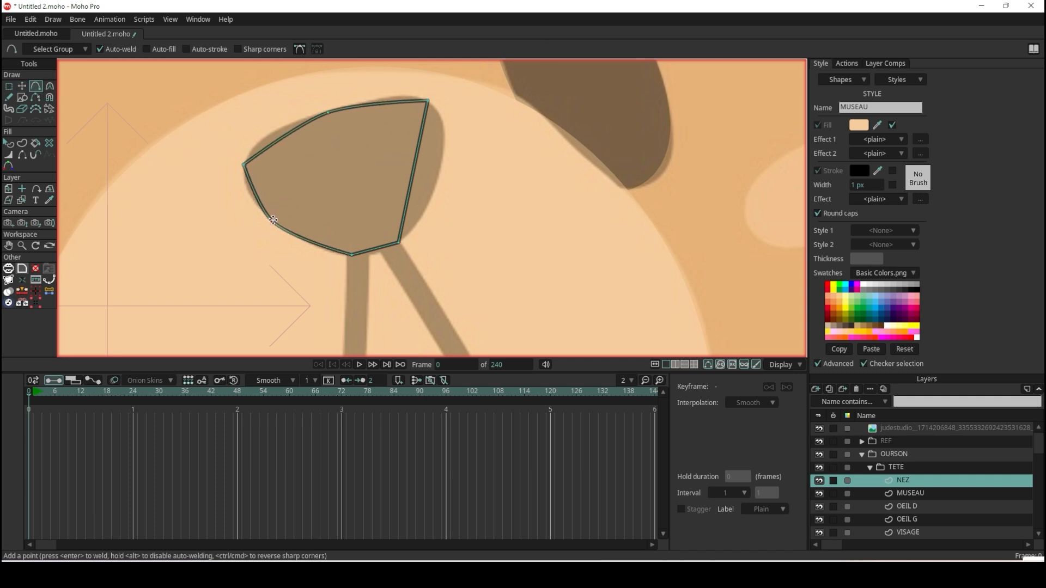
left_click_drag(413, 175, 438, 177)
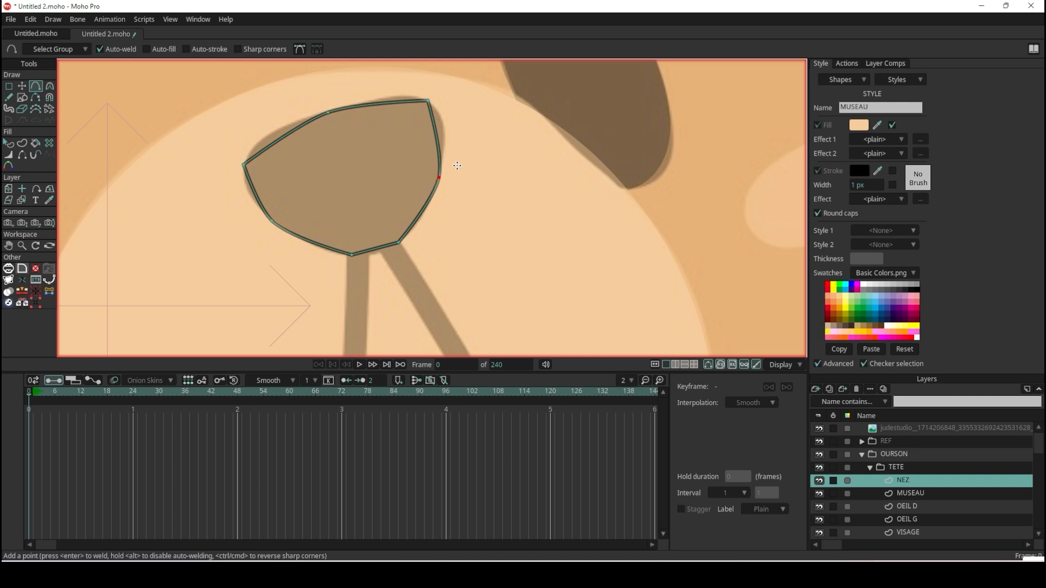
Round the four original corner points of the nose outline with the Curvature tool to match the reference.
key("c")
left_click_drag(431, 100, 637, 112)
left_click(245, 166)
left_click_drag(247, 169, 457, 188)
left_click_drag(362, 255, 531, 263)
left_click_drag(397, 247, 538, 211)
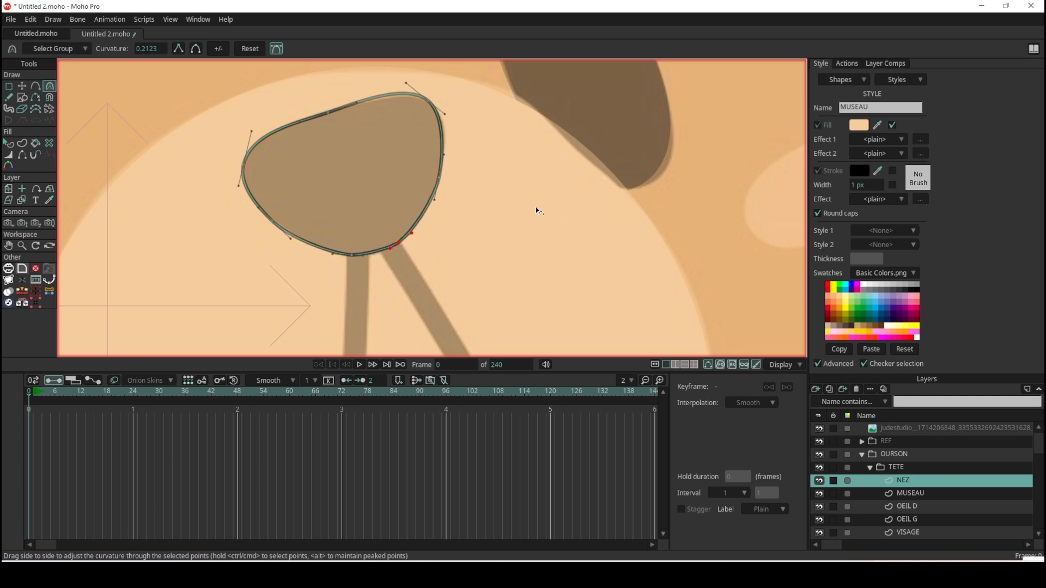
Fine-tune the positions of the nose outline's top and bottom points to fit the reference contour.
scroll(387, 89, "up", 2)
key("t")
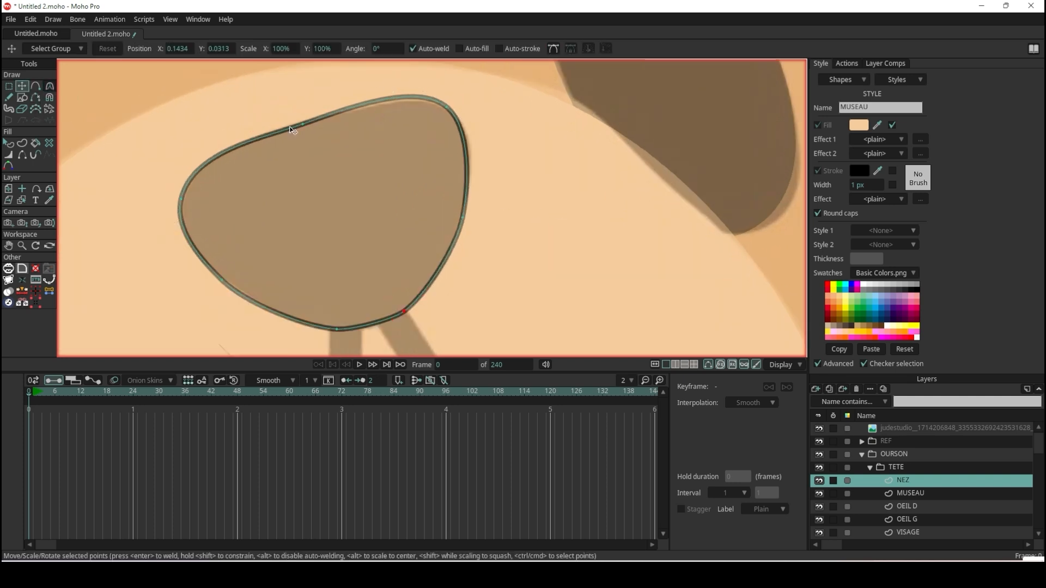
left_click_drag(456, 110, 462, 120)
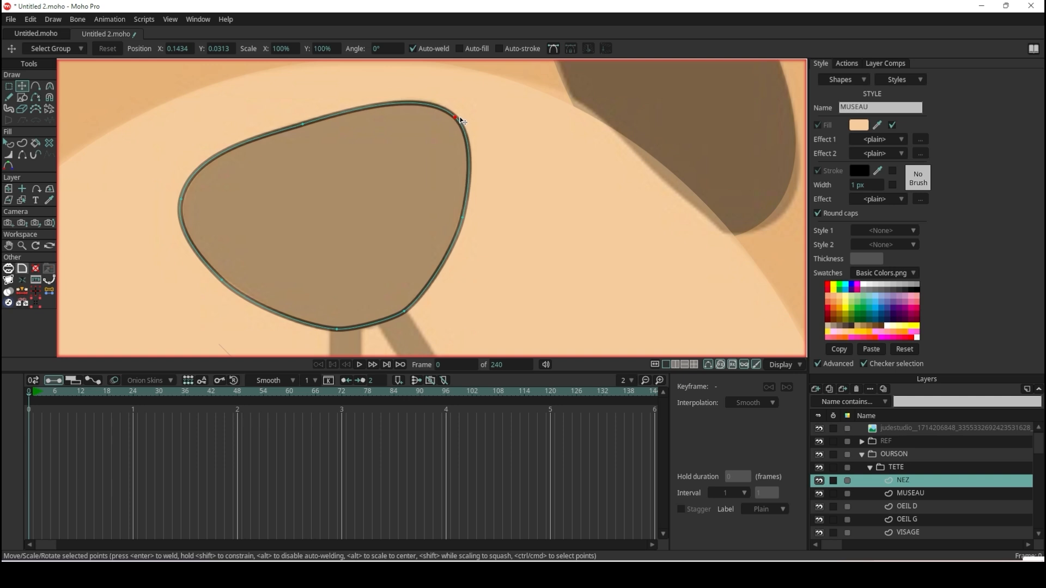
left_click_drag(310, 122, 304, 118)
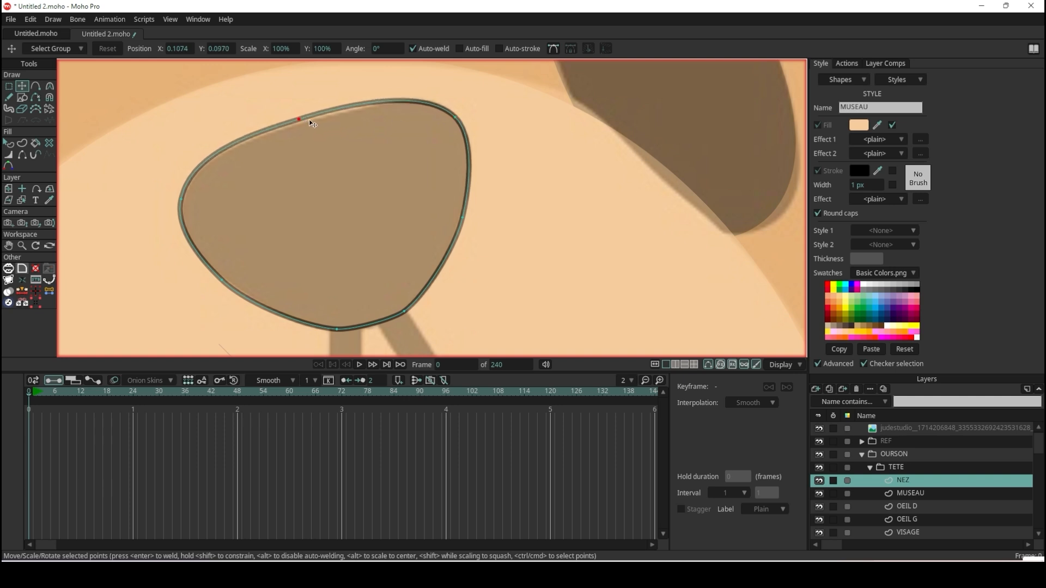
scroll(316, 131, "down", 3)
scroll(335, 241, "up", 3)
left_click_drag(325, 269, 329, 268)
left_click_drag(388, 254, 385, 255)
scroll(423, 226, "down", 3)
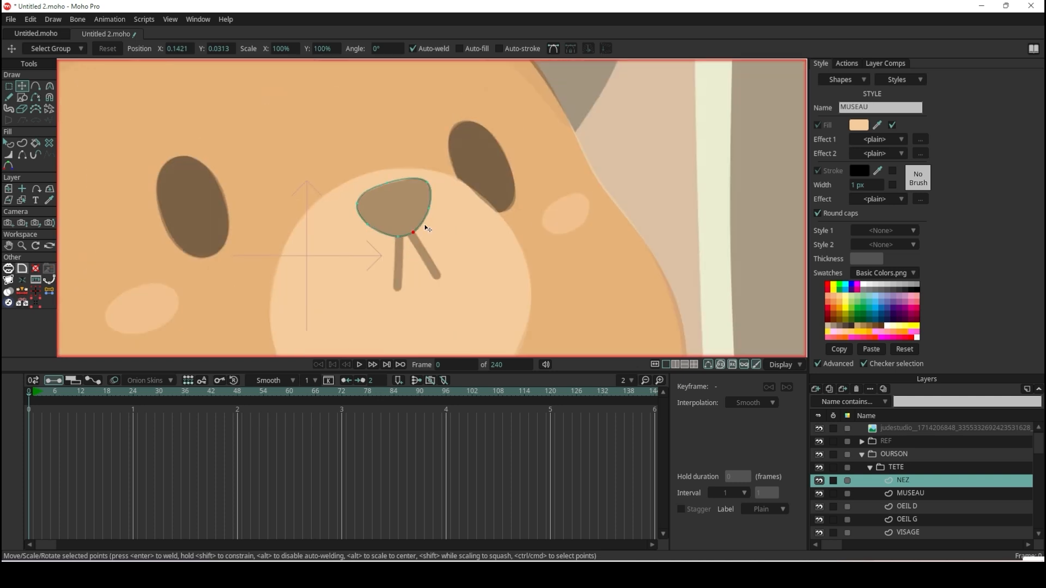
scroll(423, 227, "up", 3)
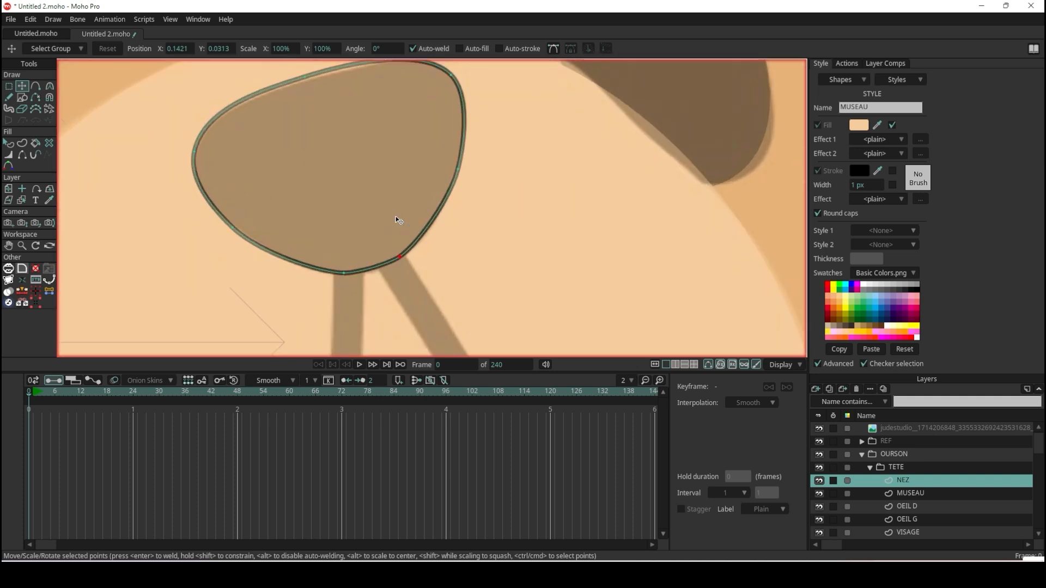
Turn off the stroke on the nose shape and deselect it.
left_click(8, 143)
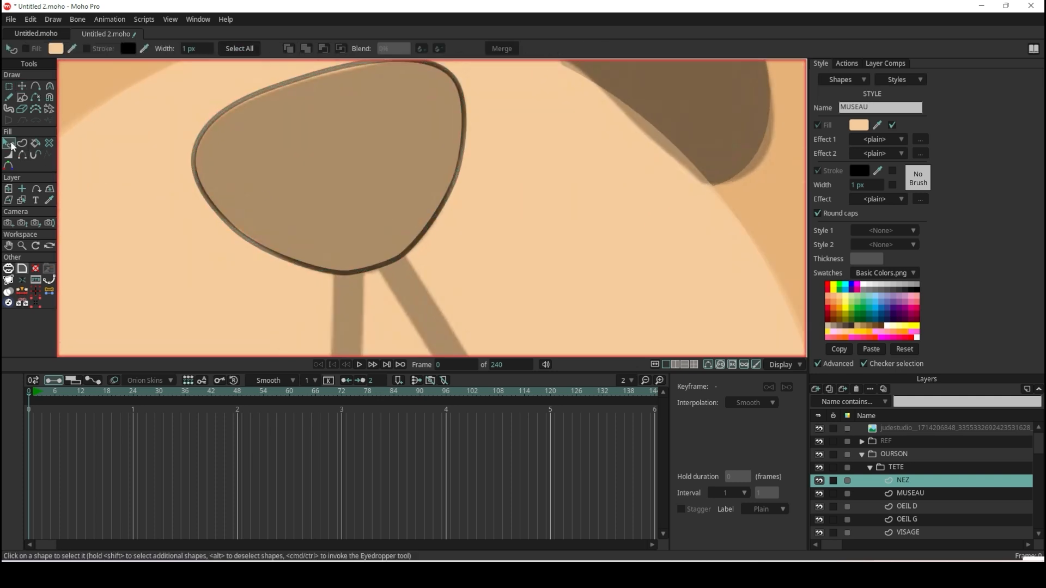
left_click(436, 180)
scroll(435, 184, "down", 3)
scroll(436, 183, "down", 3)
scroll(438, 177, "up", 5)
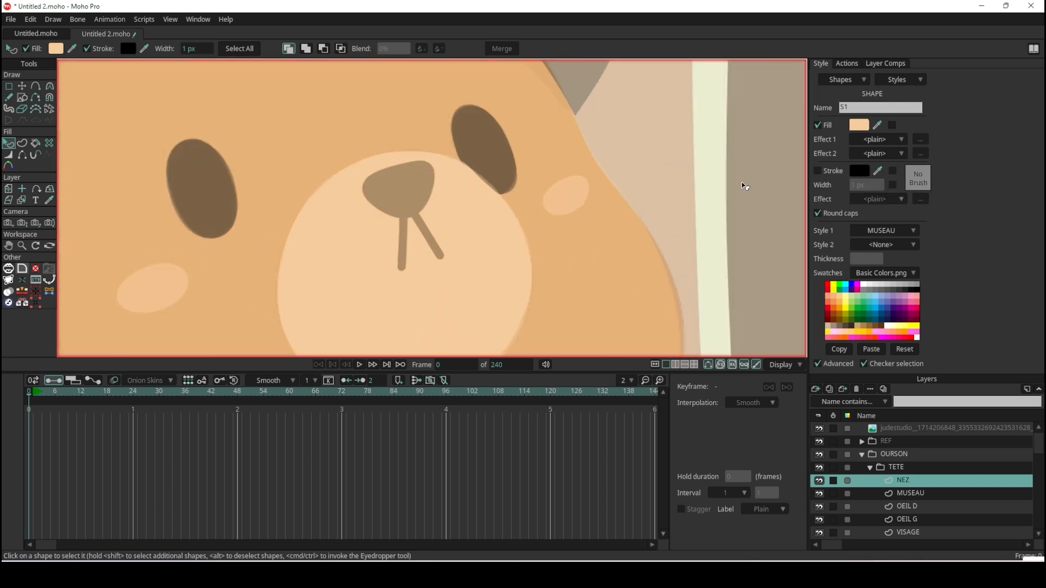
left_click(707, 162)
Hide the REF layer temporarily to check the traced face without the faded reference, and show it again.
scroll(657, 171, "down", 4)
scroll(655, 170, "down", 7)
scroll(654, 170, "up", 3)
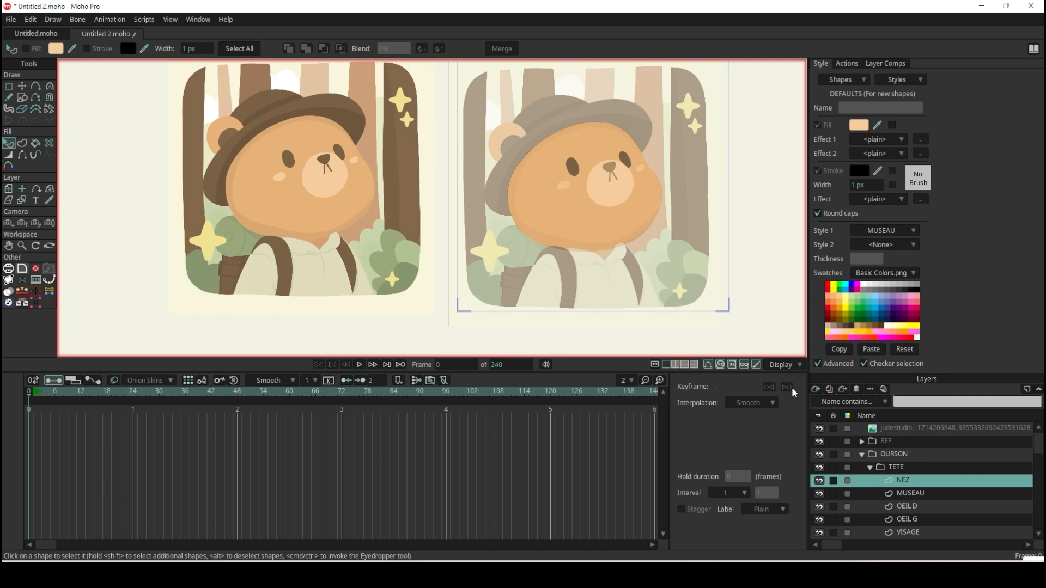
left_click(820, 442)
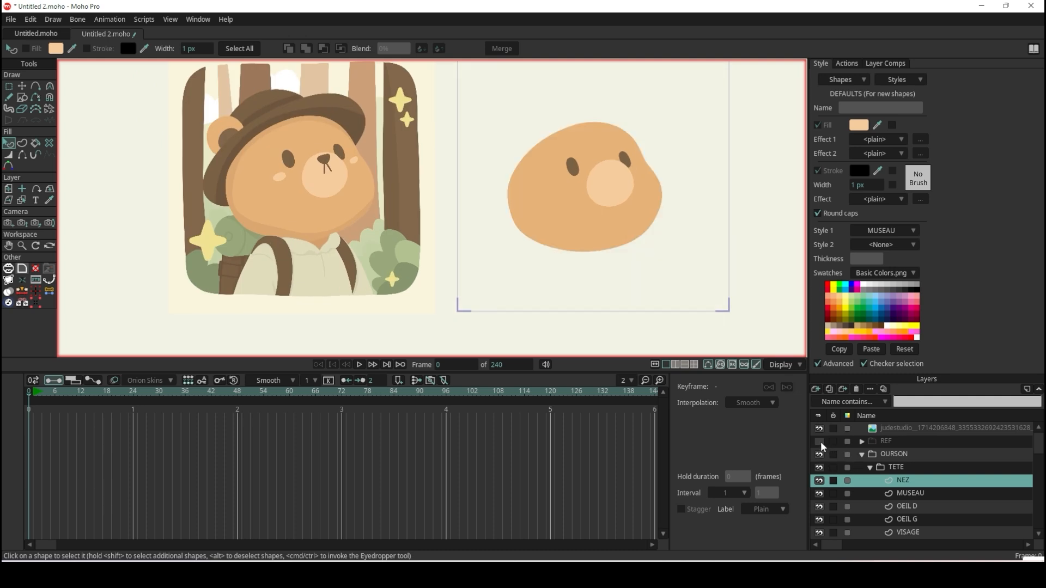
left_click(820, 442)
Set the nose shape's Style 1 to <None>.
left_click(611, 170)
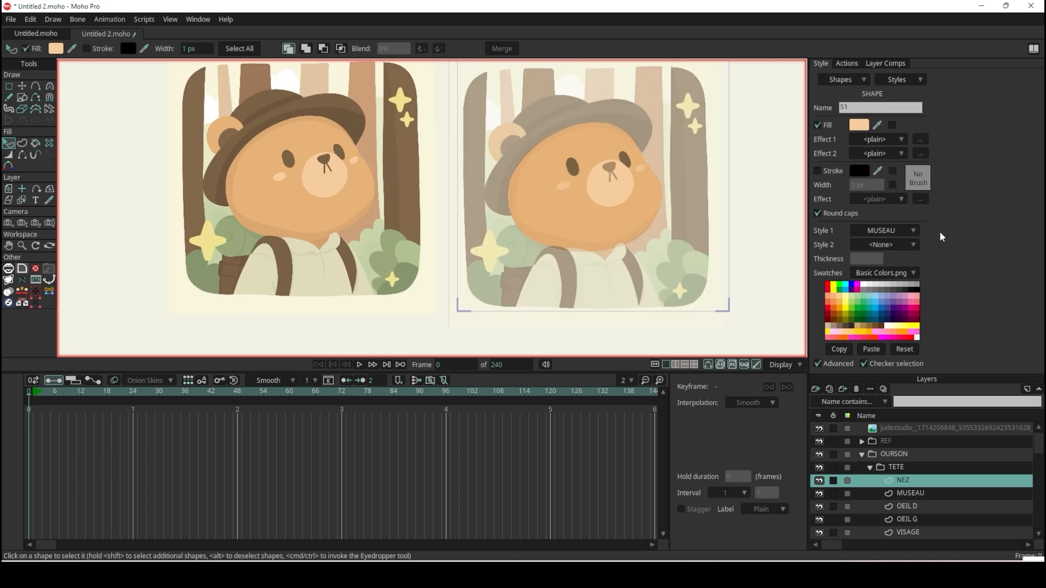
left_click(908, 232)
left_click(910, 240)
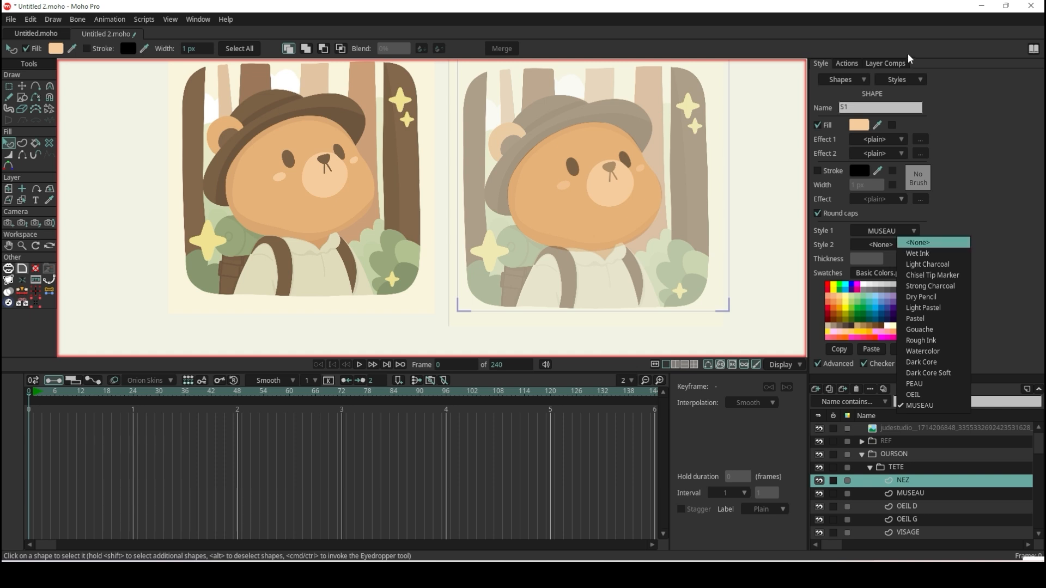
Create a new style from the nose's settings, disable its stroke colour and width overrides, and name it NEZ.
left_click(908, 81)
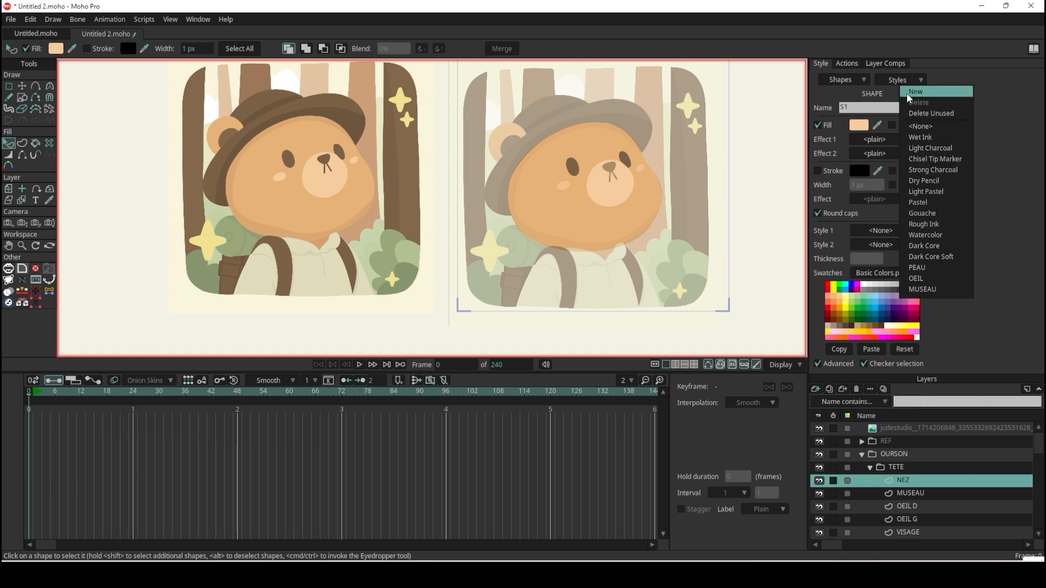
left_click(910, 92)
left_click(894, 171)
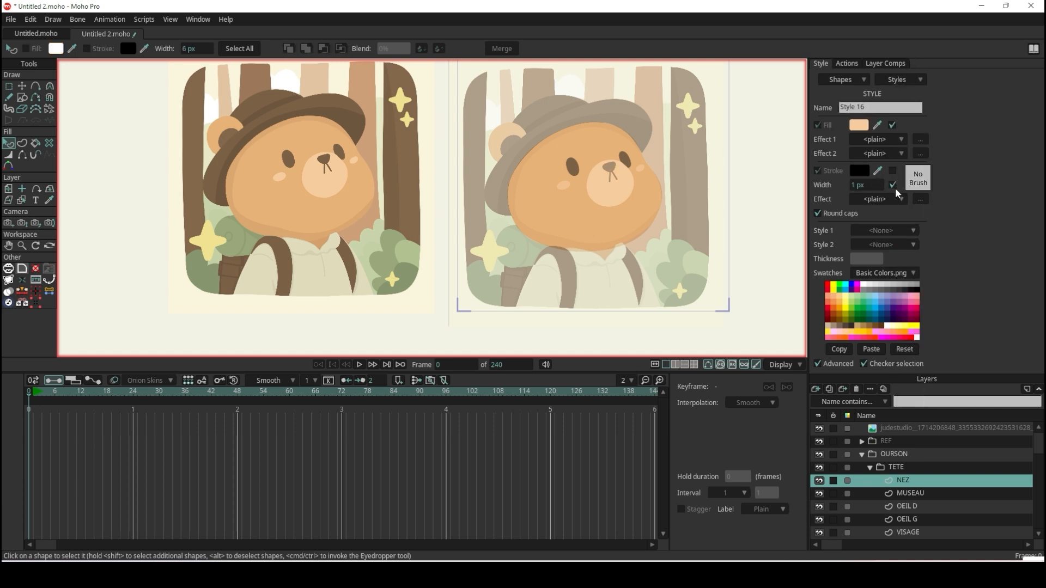
left_click(879, 110)
type("NEZ")
key("Return")
Set the NEZ style's fill to the brown sampled from the full-colour reference bear's nose.
scroll(574, 175, "up", 6)
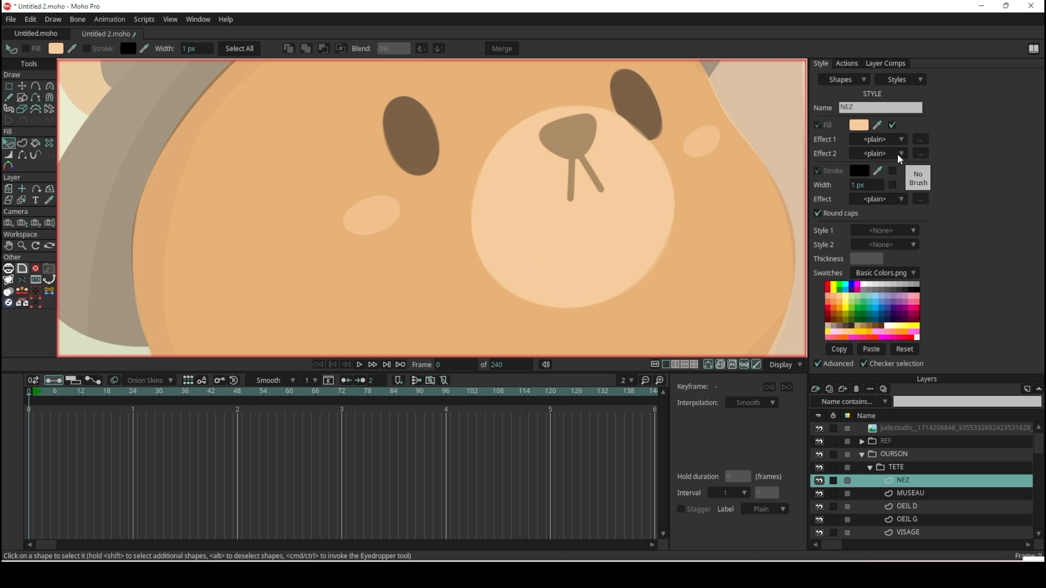
left_click(585, 143)
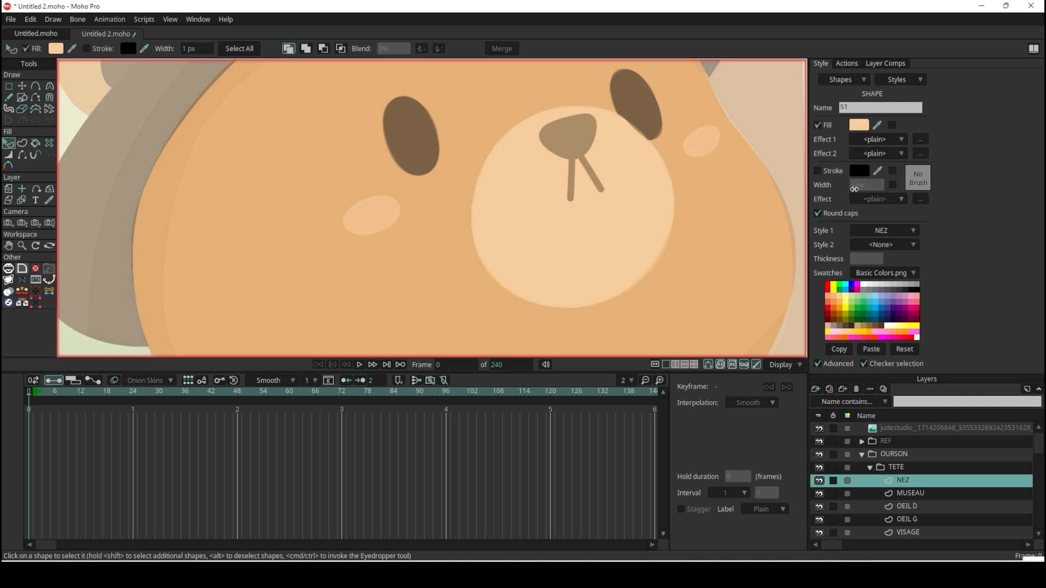
left_click(908, 82)
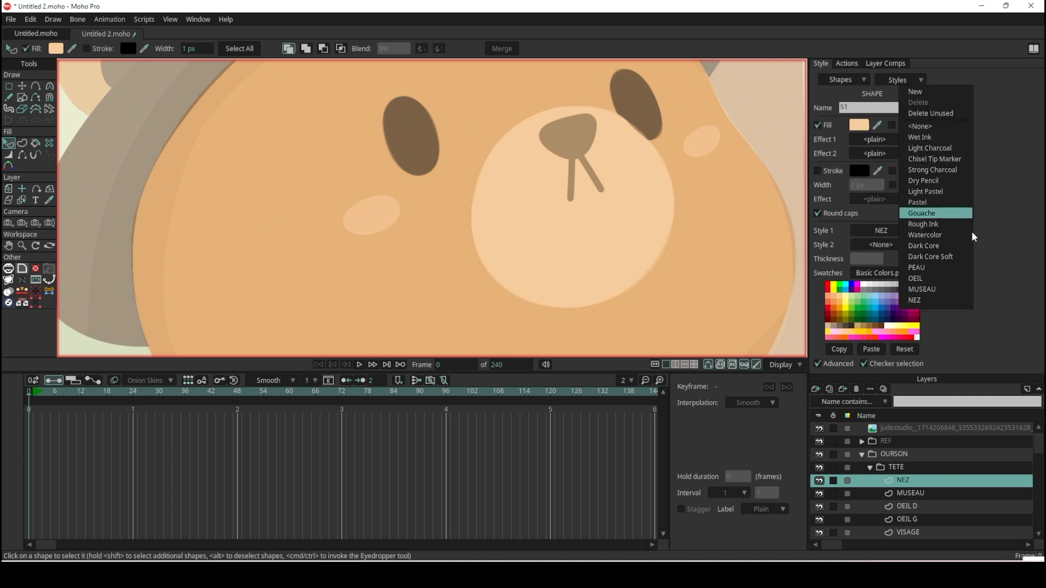
left_click(936, 300)
scroll(540, 222, "down", 3)
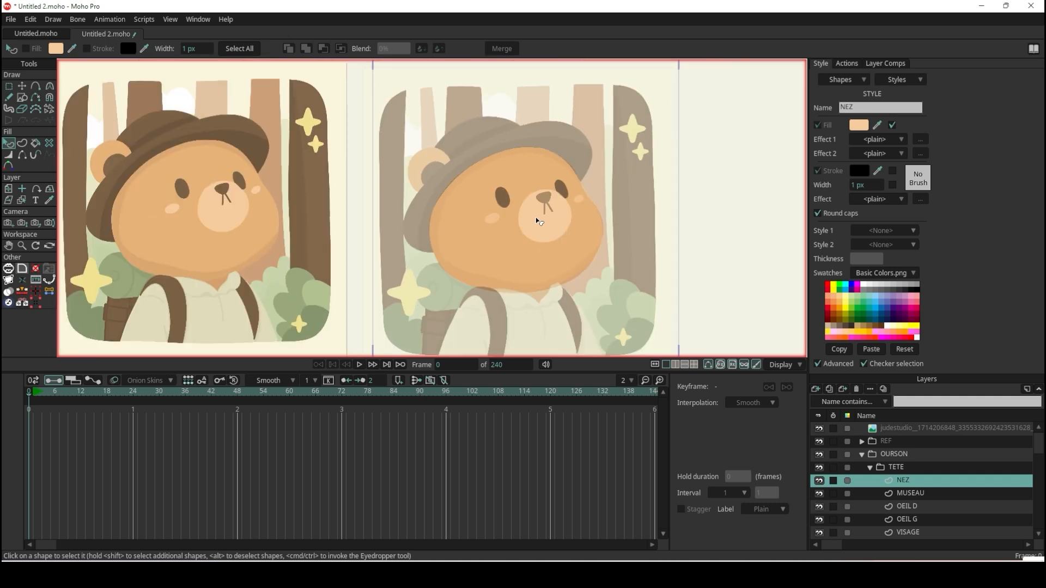
scroll(214, 184, "up", 3)
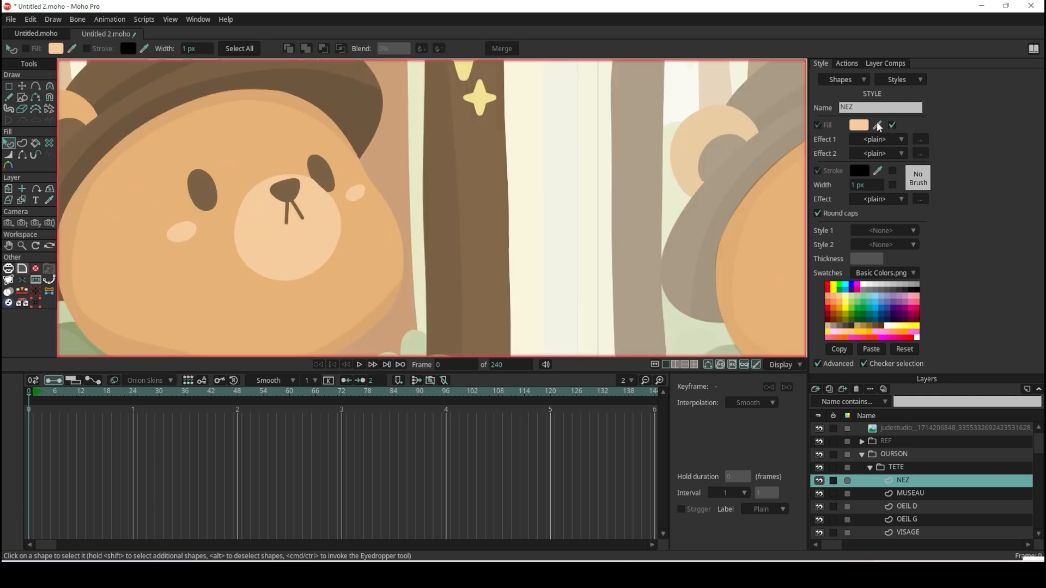
left_click(284, 189, "ctrl")
Create a new vector layer above NEZ in the TETE group and name it BOUCHE.
scroll(284, 189, "down", 3)
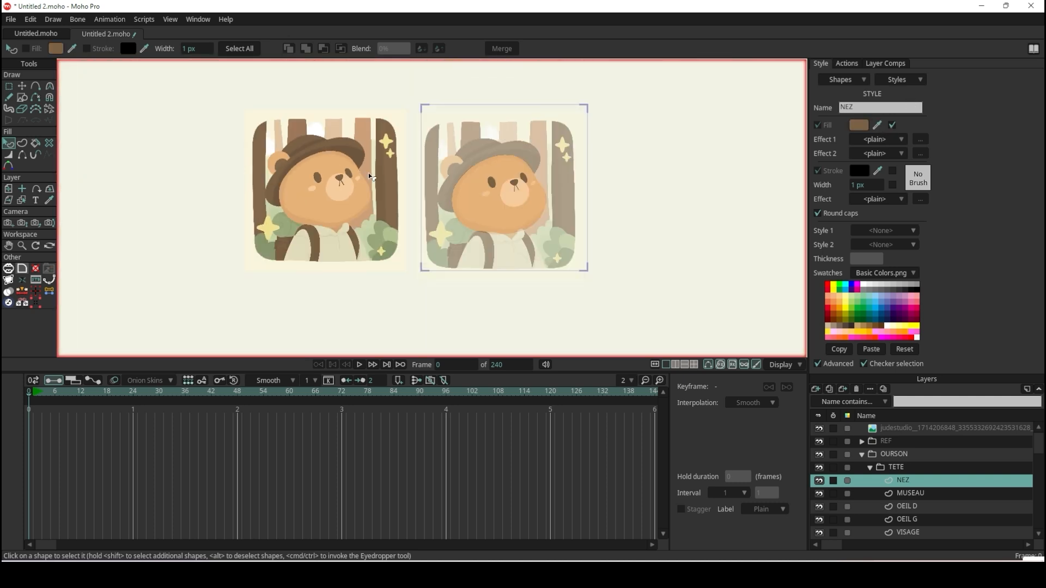
scroll(603, 192, "up", 2)
scroll(483, 193, "up", 3)
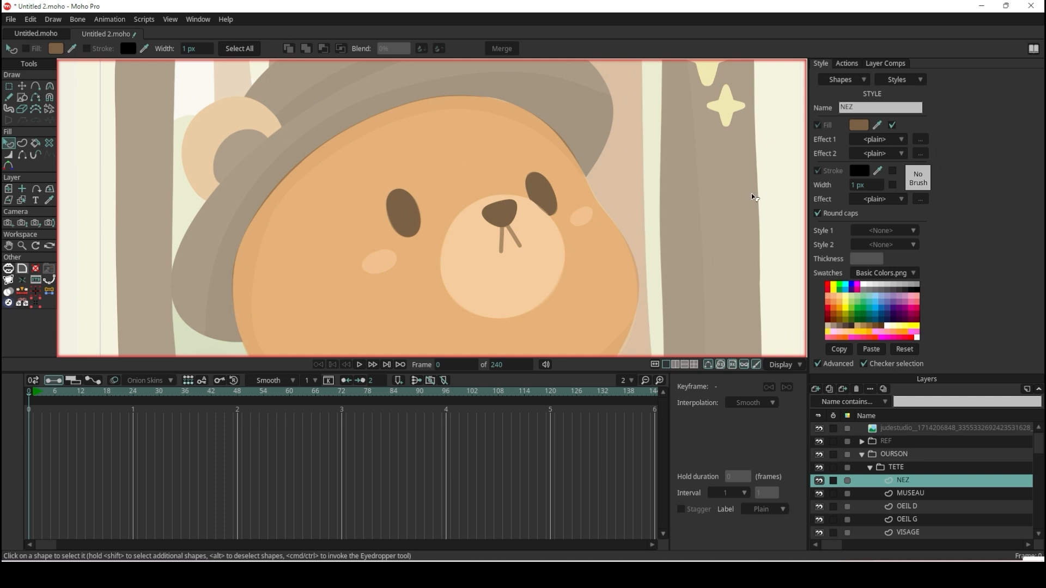
scroll(592, 219, "down", 3)
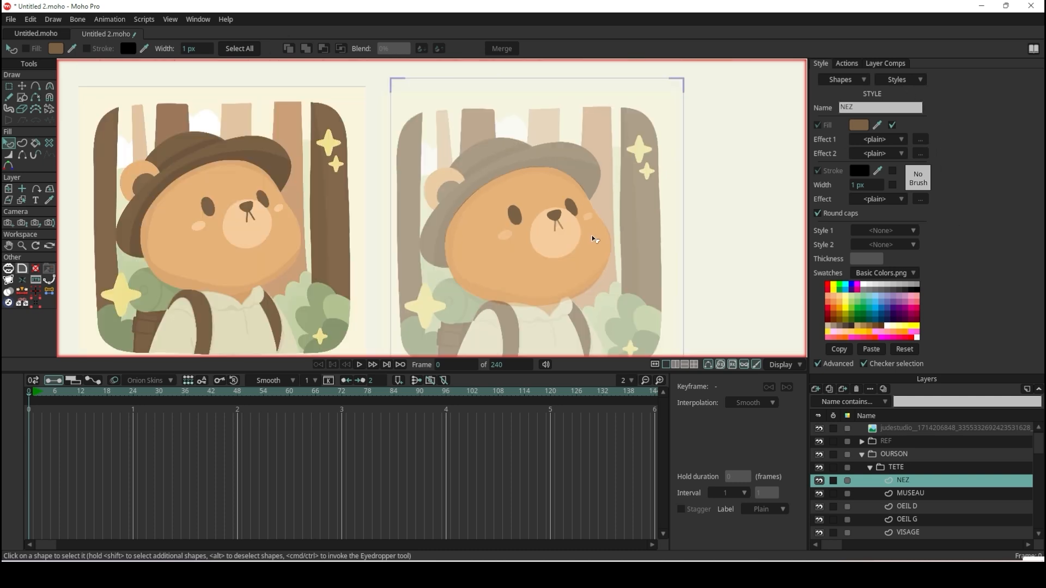
scroll(595, 235, "up", 3)
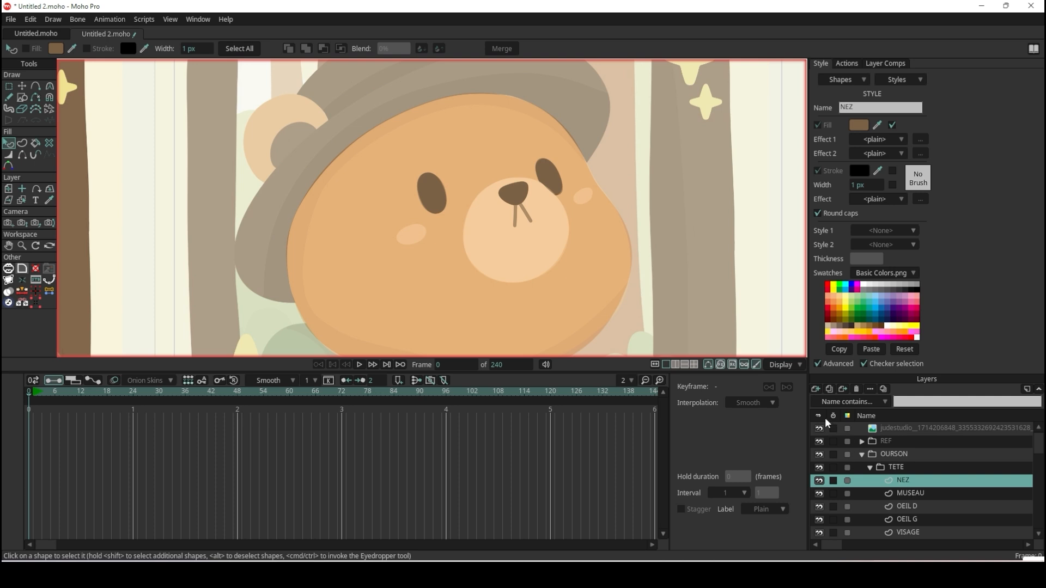
left_click(816, 389)
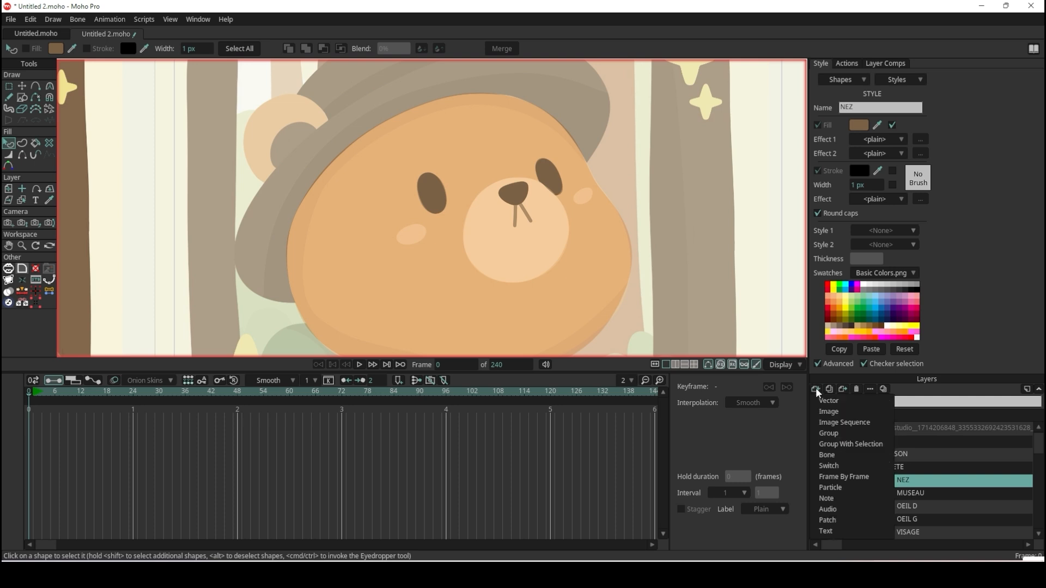
left_click(872, 400)
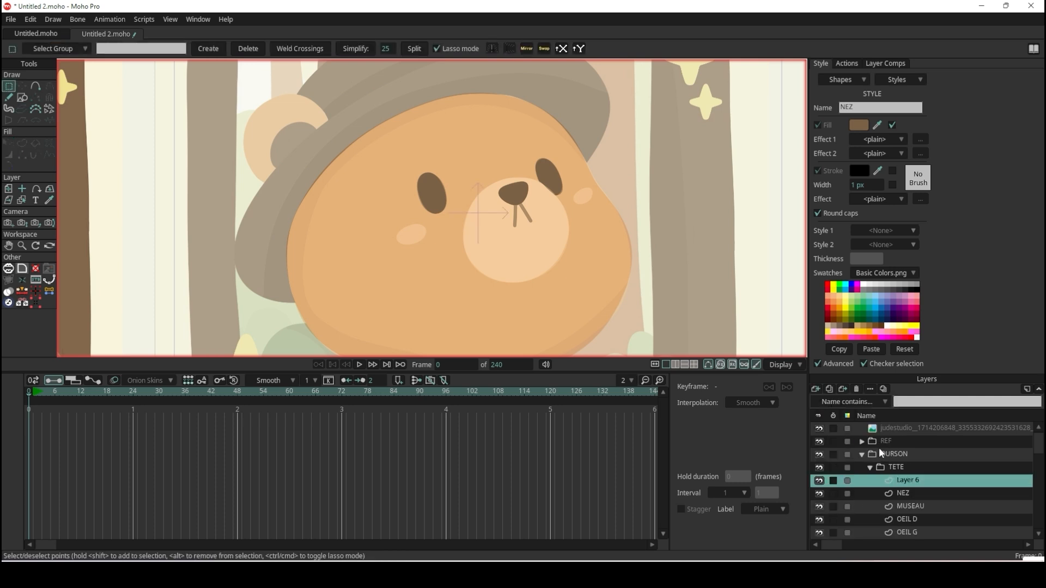
double_click(914, 483)
type("B")
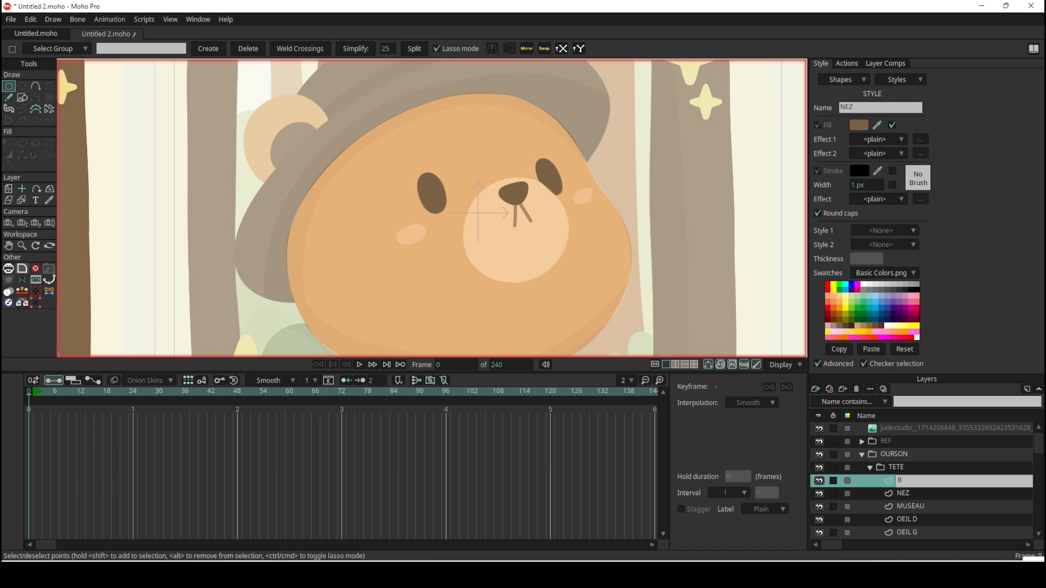
type("OUCHE")
key("Return")
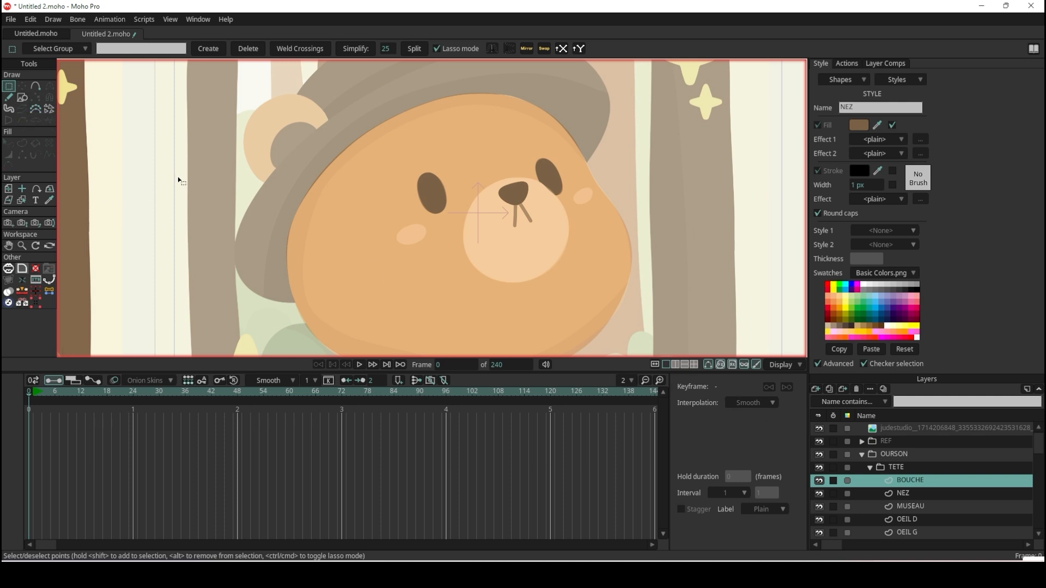
Trace the mouth's vertical line with the Add Point tool, running from inside the nose to the line's lower end on the reference.
scroll(556, 202, "up", 5)
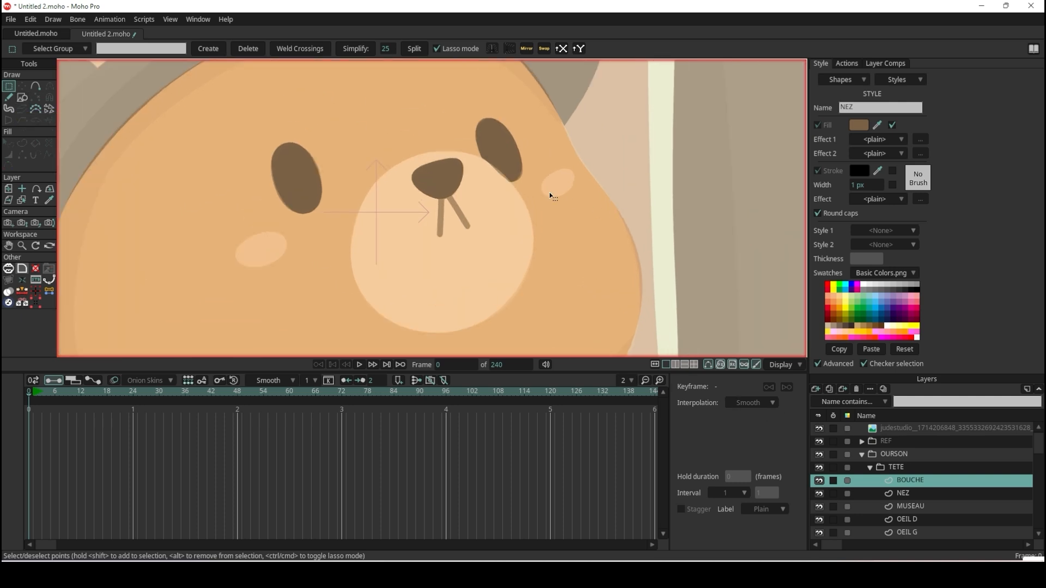
scroll(398, 234, "up", 1)
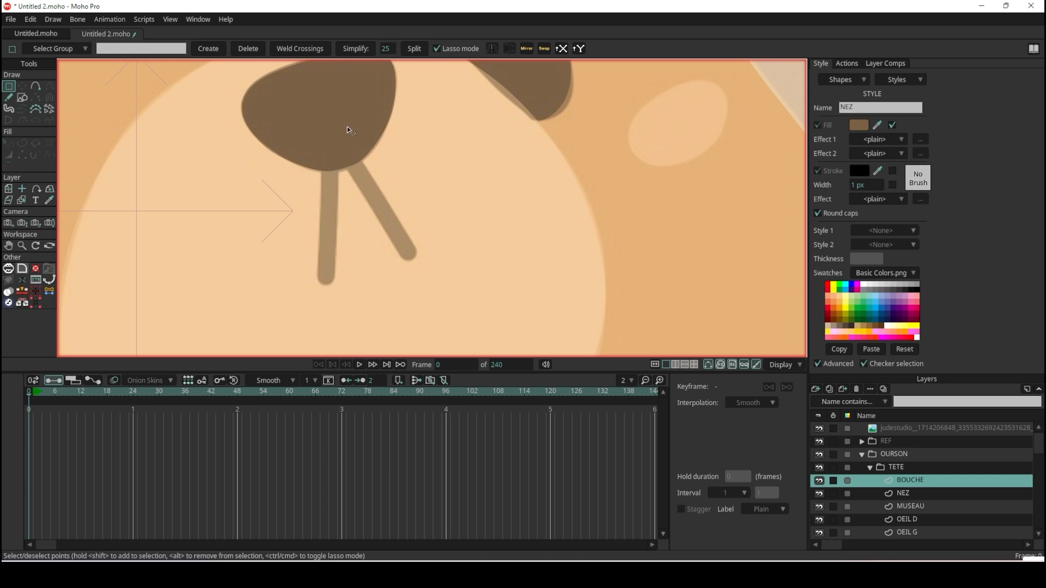
left_click(37, 86)
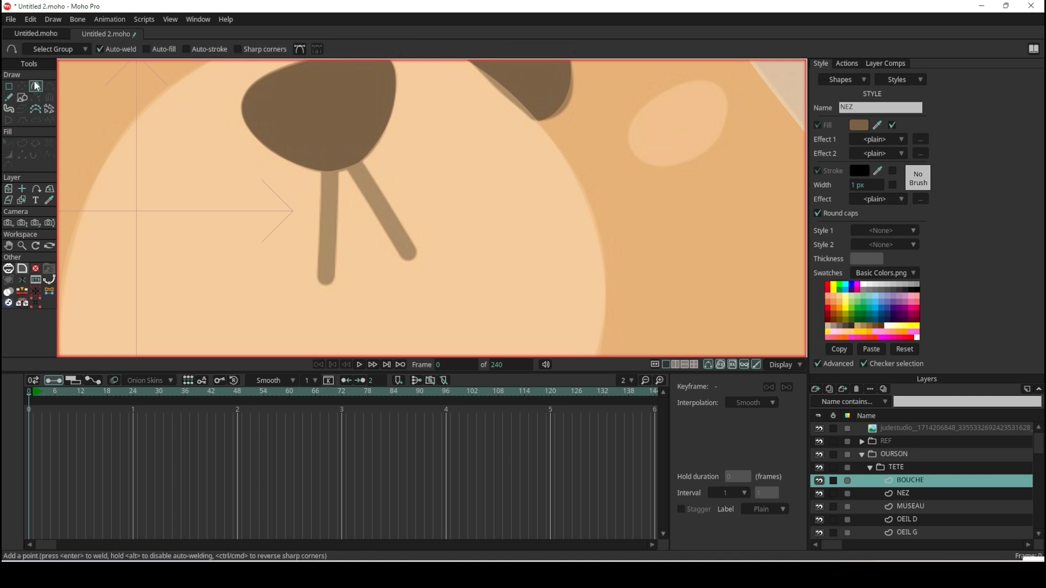
left_click_drag(328, 154, 327, 280)
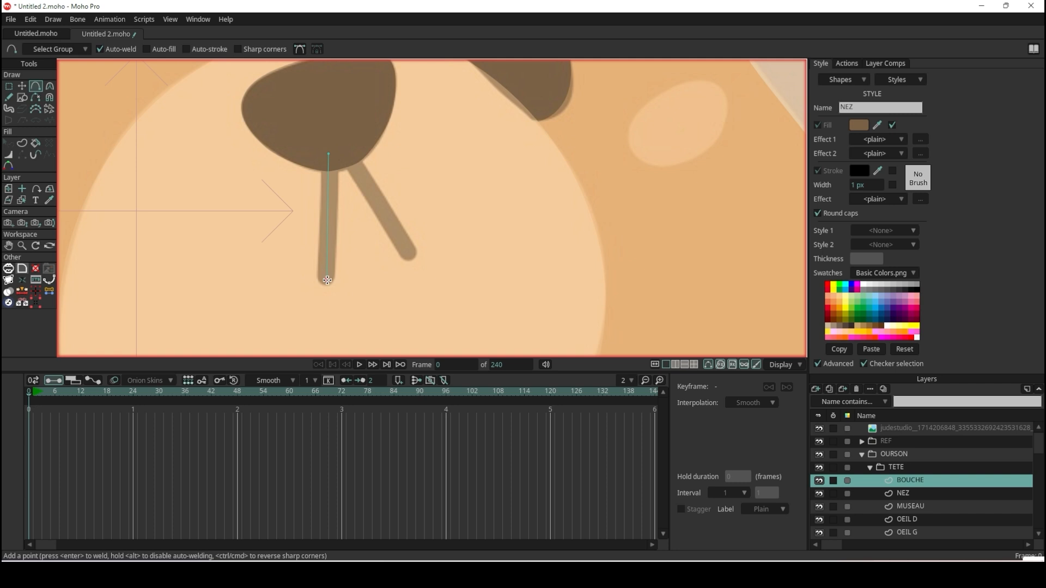
left_click(327, 280)
Create a stroke-only shape from the traced vertical mouth line.
left_click(25, 143)
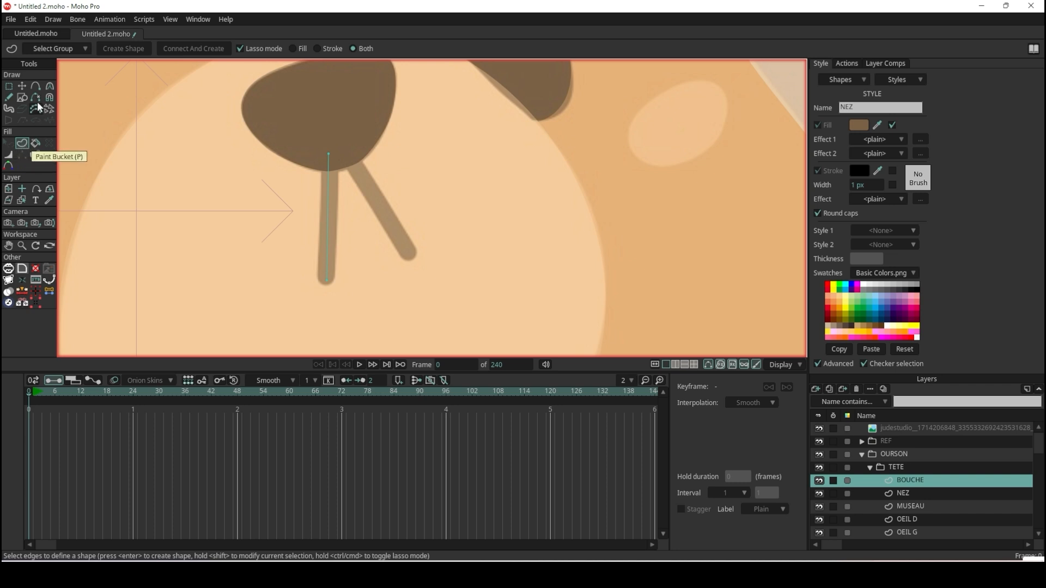
left_click(37, 86)
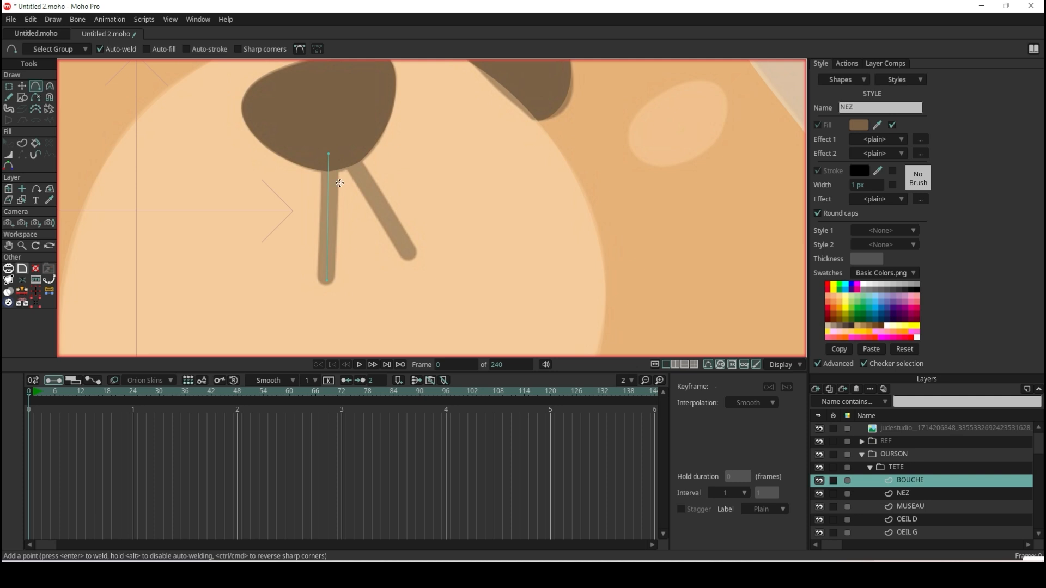
left_click(23, 144)
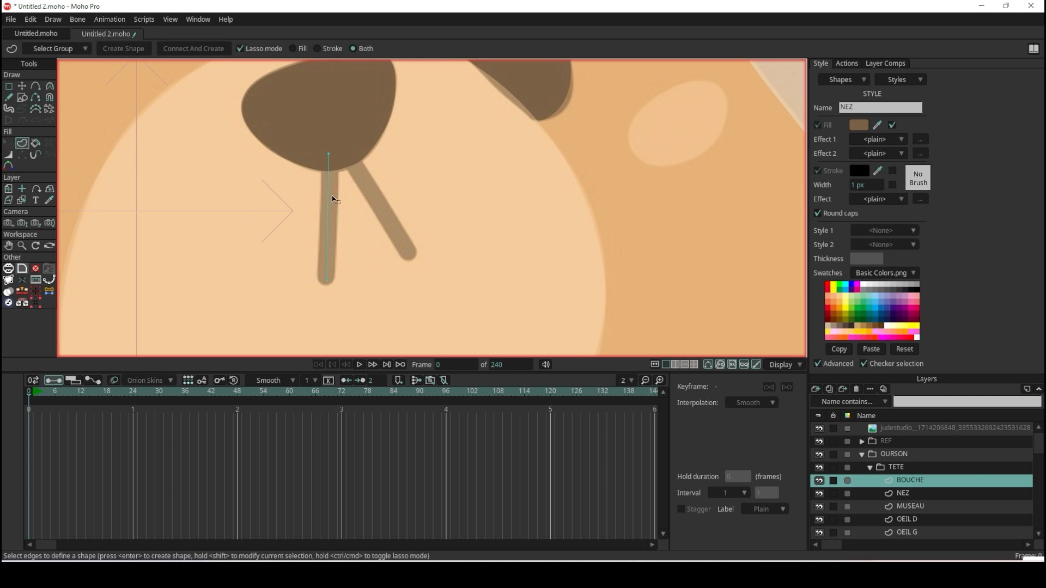
left_click(328, 170)
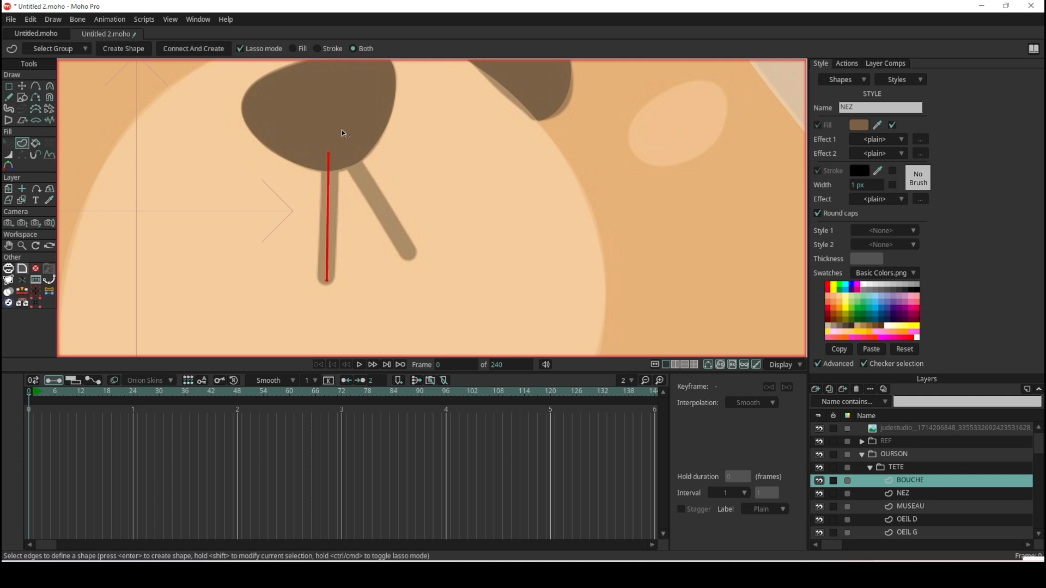
mouse_move(339, 136)
left_mouse_down()
mouse_move(310, 140)
mouse_move(310, 295)
mouse_move(369, 162)
mouse_move(336, 168)
left_mouse_up()
left_click(334, 50)
left_click(123, 49)
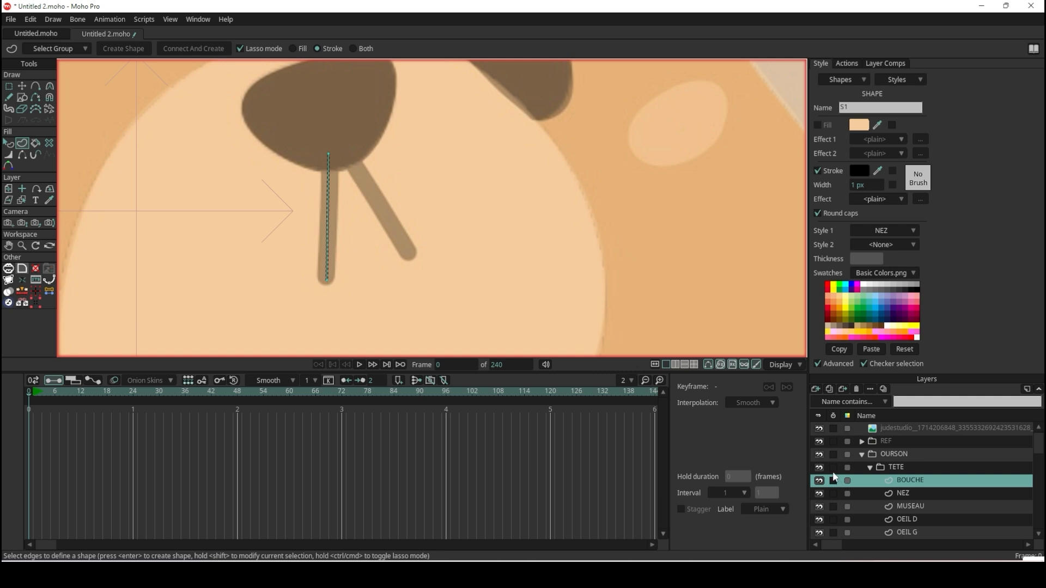
Hide the REF layer temporarily to check the mouth line's stroke without the reference, and show it again.
left_click(819, 442)
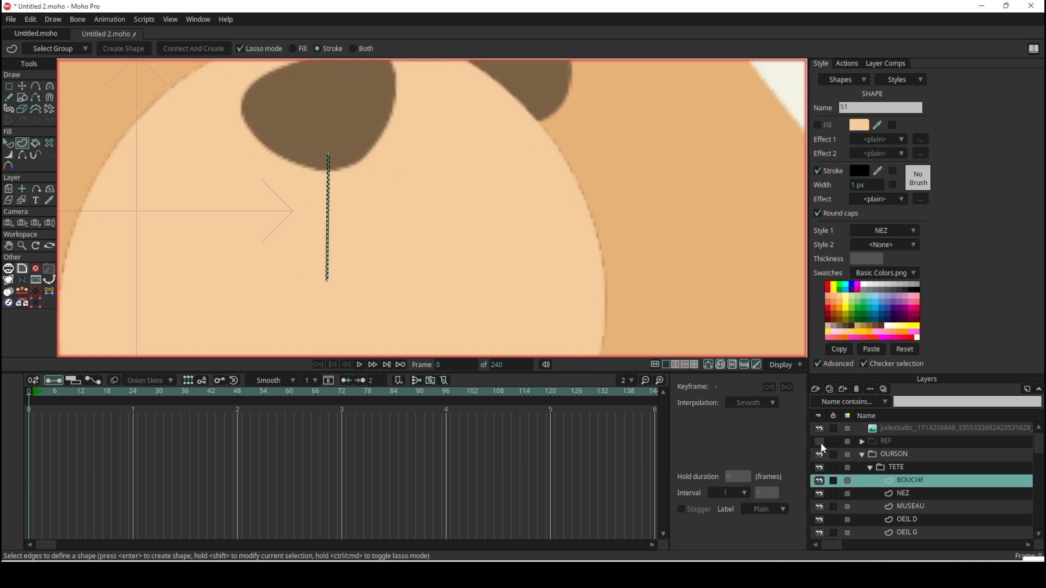
left_click(820, 442)
left_click(819, 441)
left_click(819, 442)
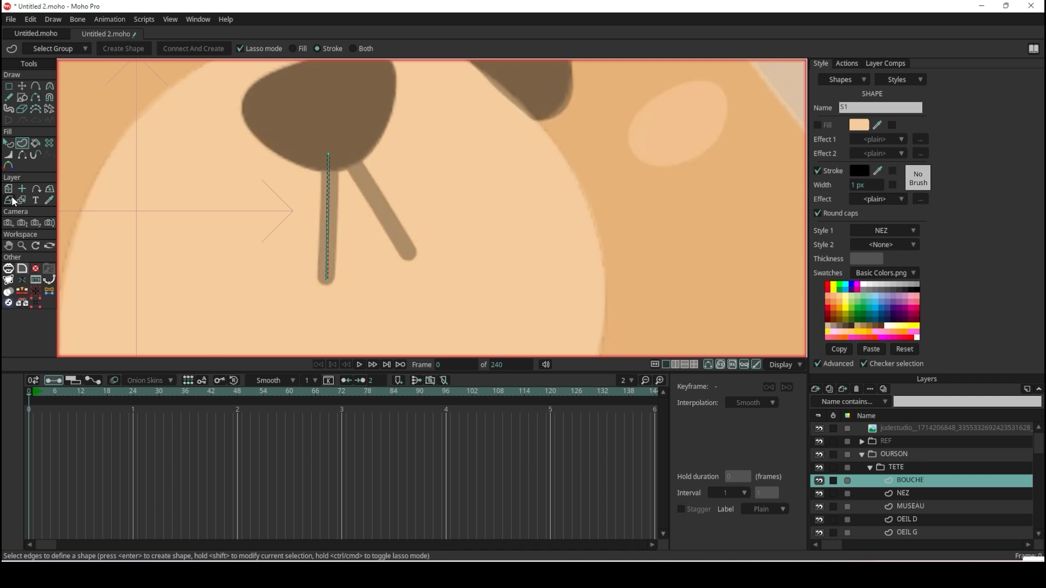
Set the mouth line's stroke width to 6 px and move the BOUCHE layer directly below NEZ.
left_click(8, 143)
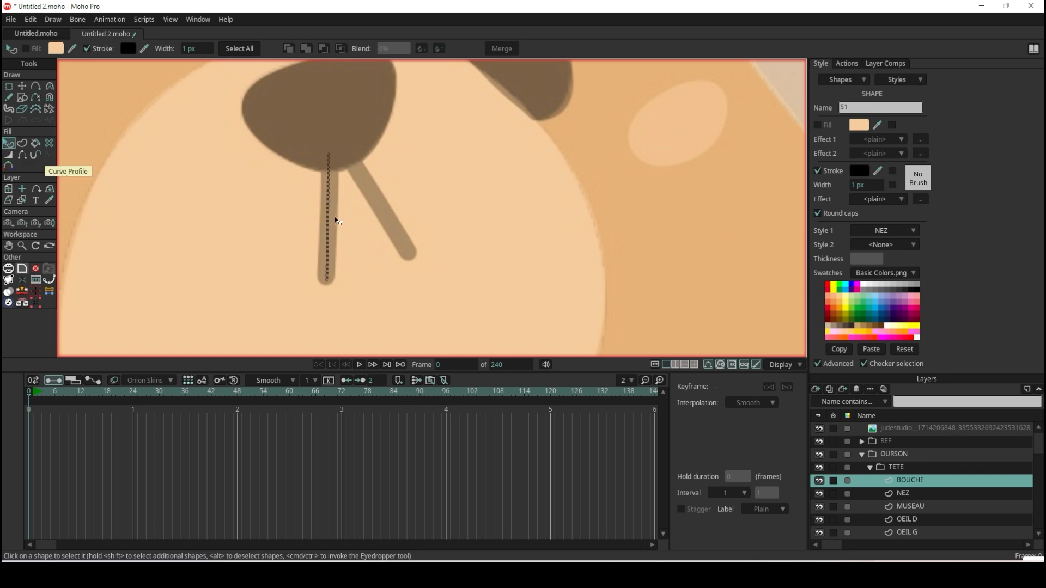
left_click_drag(861, 185, 884, 185)
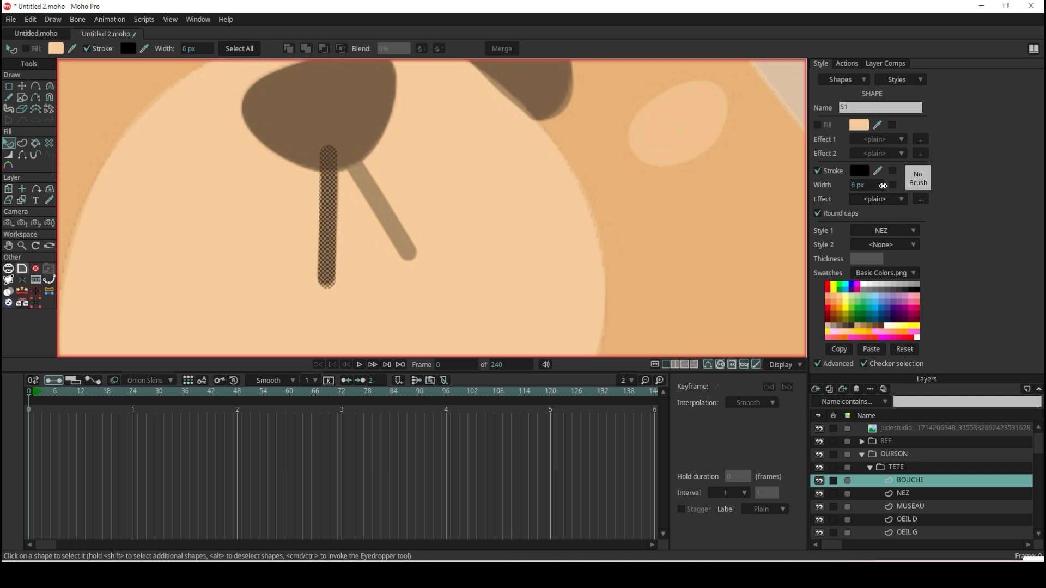
left_click_drag(944, 484, 947, 499)
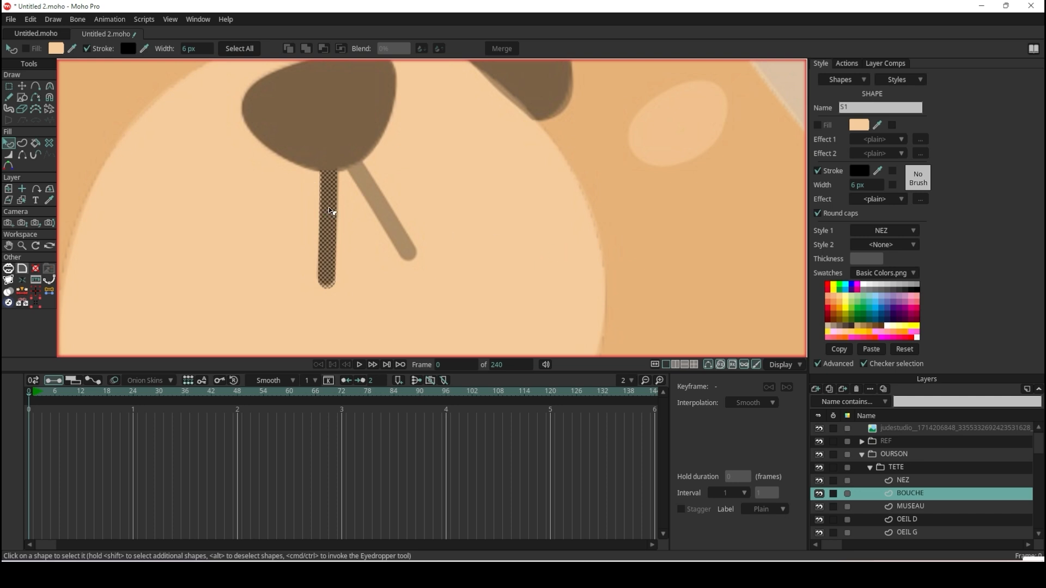
Create a new style from the mouth line's settings and name it BOUCHE.
left_click(915, 80)
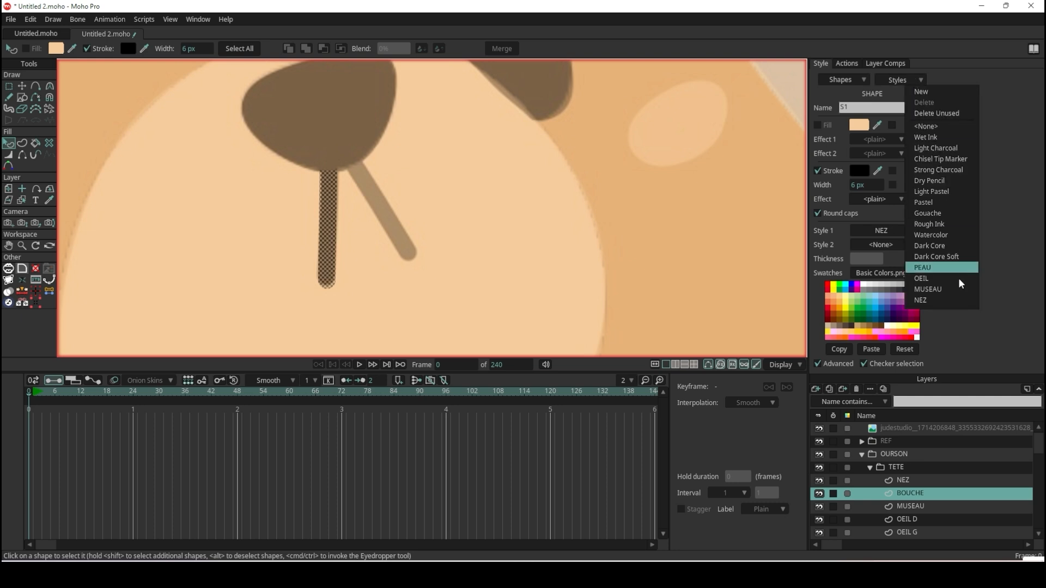
left_click(943, 91)
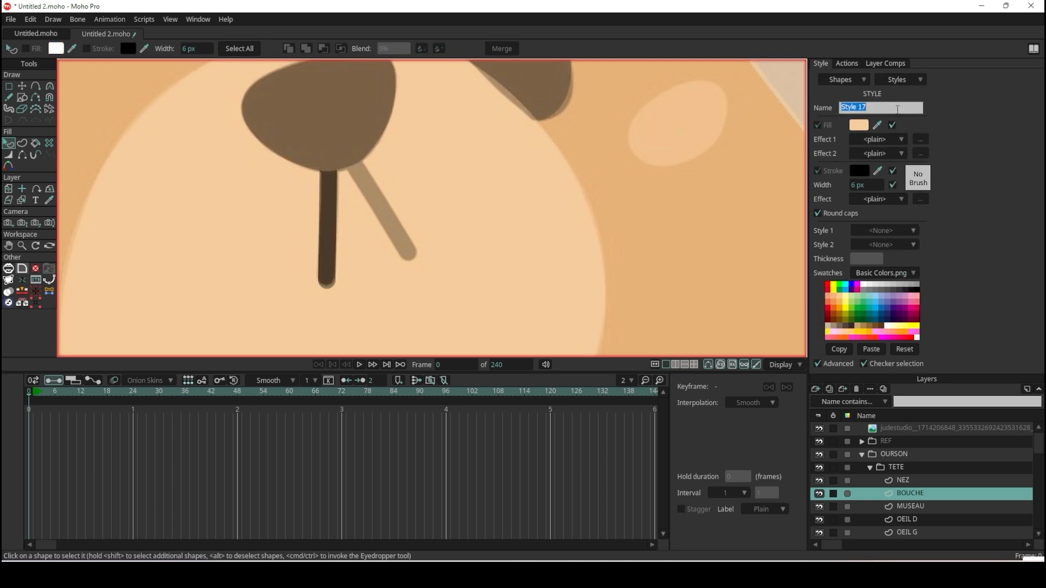
type("BOUCHE")
key("Return")
Set the BOUCHE style's fill to the brown sampled from the full-colour reference bear's mouth.
scroll(487, 171, "down", 5)
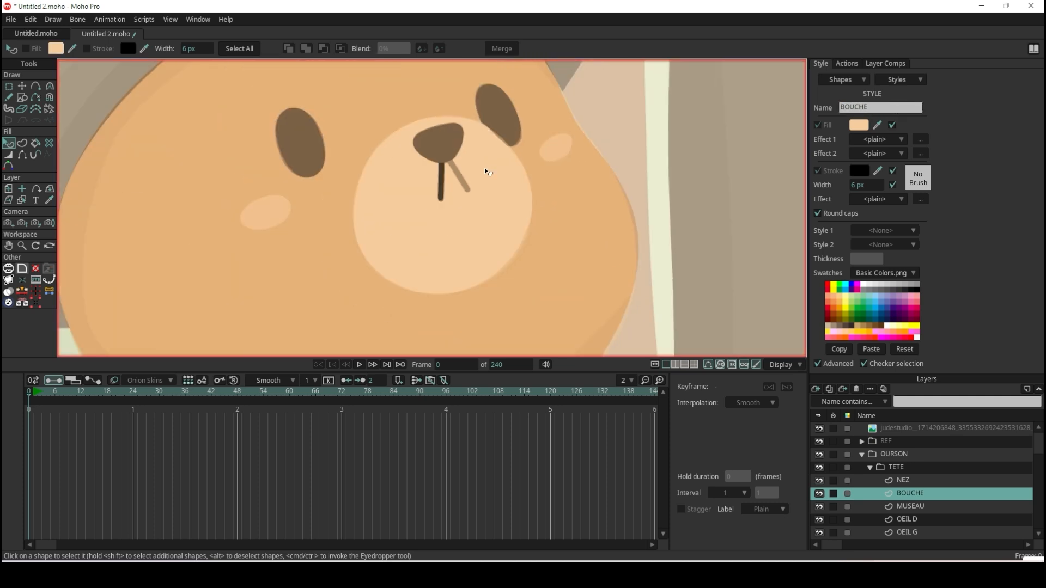
scroll(370, 178, "down", 5)
scroll(185, 199, "down", 3)
scroll(119, 169, "up", 10)
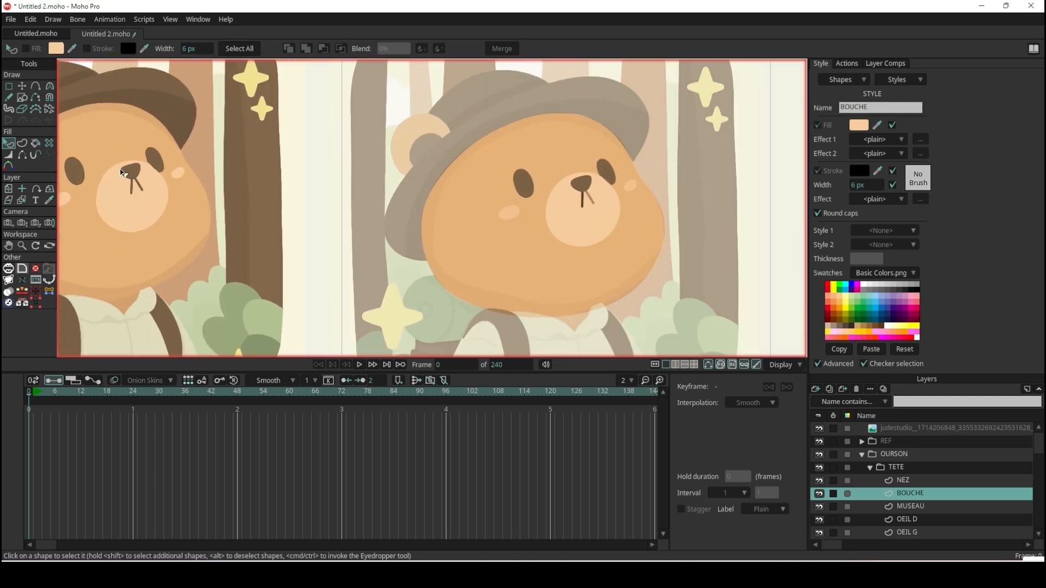
left_click(877, 124)
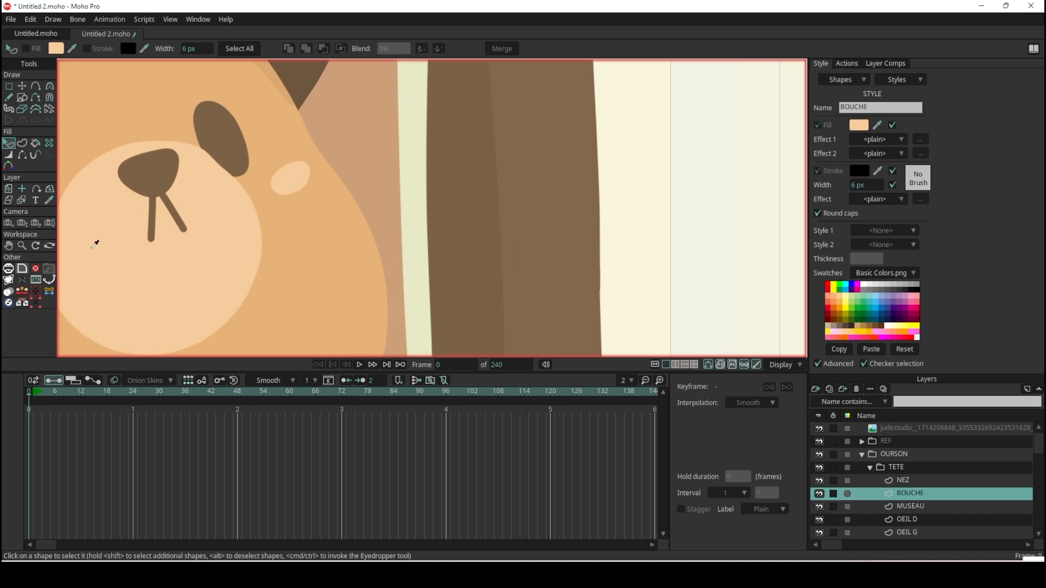
left_click(157, 206)
Activate the Freehand tool and review its variable line width, taper, smoothing and point reduction options.
scroll(636, 221, "down", 3)
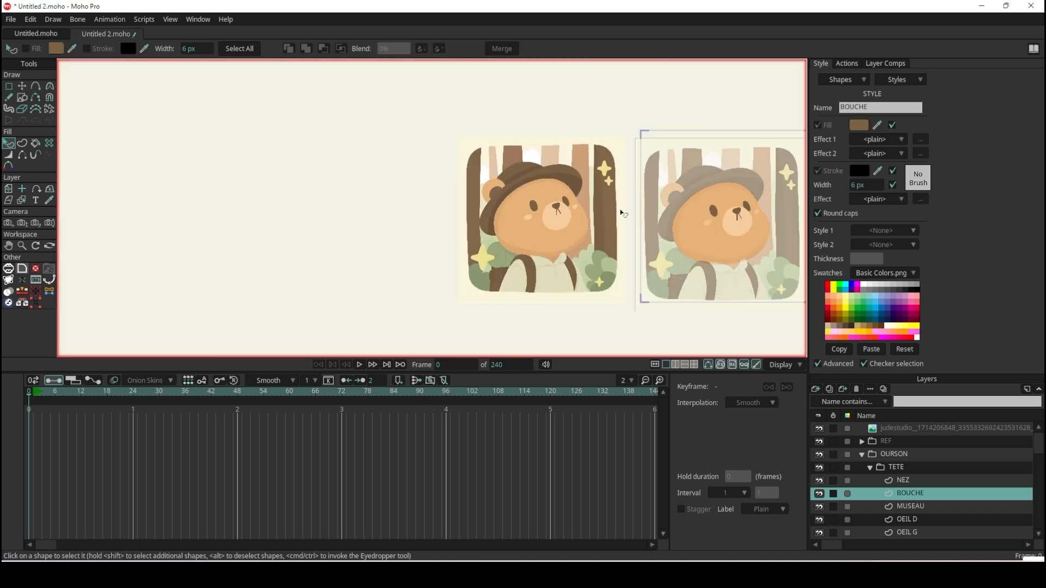
scroll(762, 219, "up", 8)
scroll(748, 222, "up", 2)
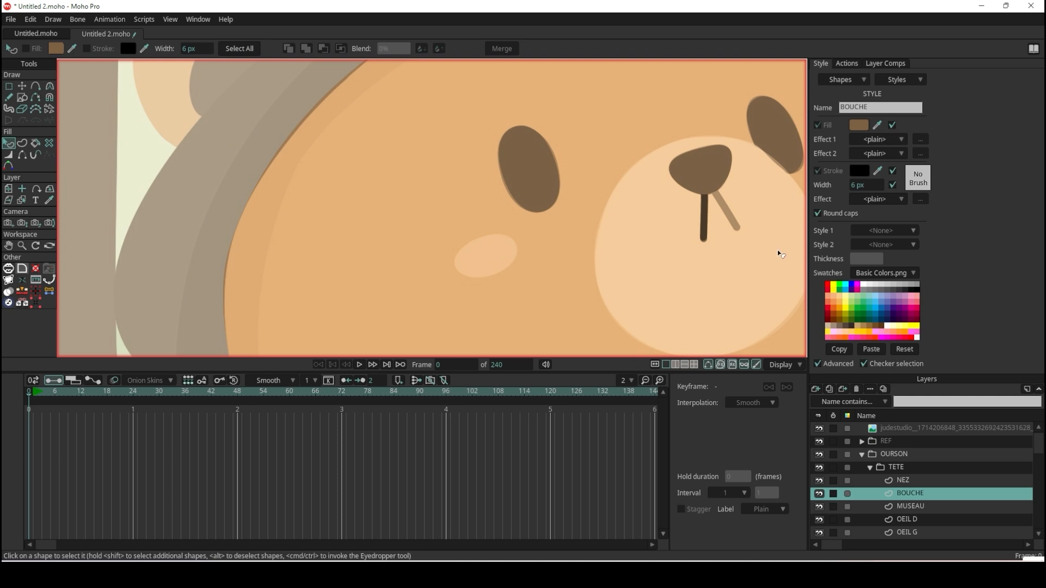
left_click(8, 97)
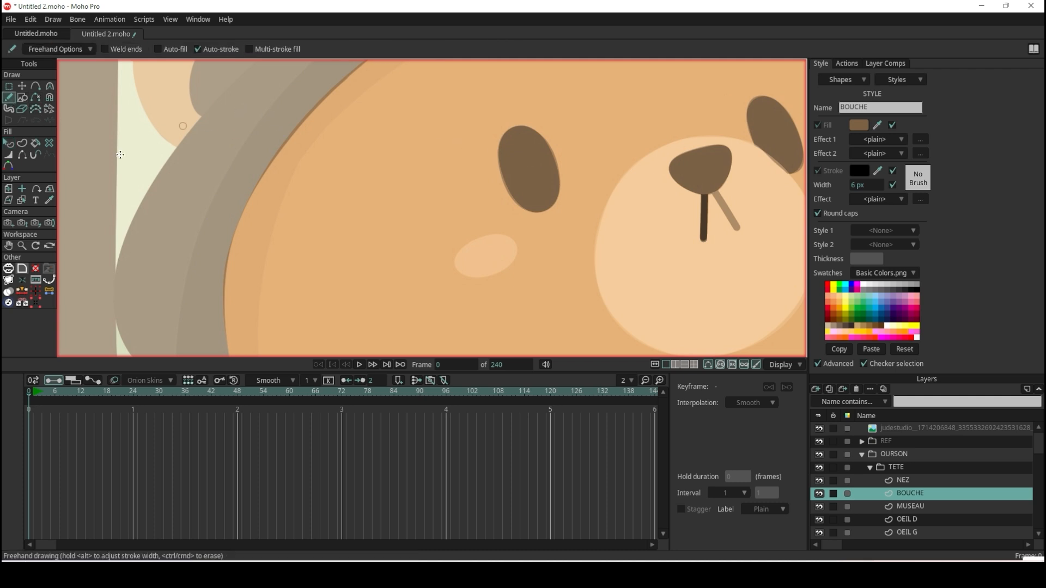
scroll(454, 173, "down", 4)
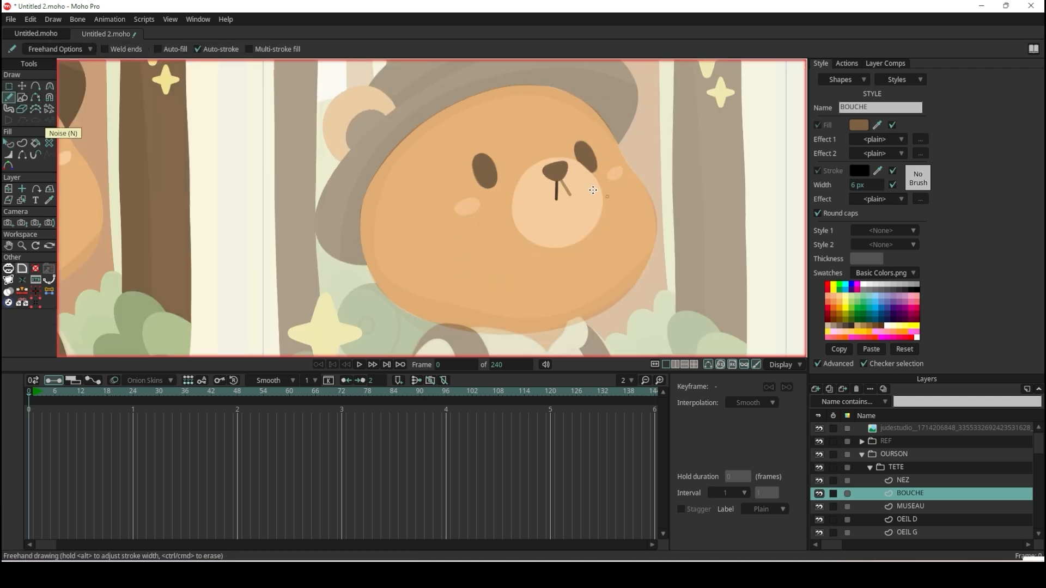
scroll(593, 190, "up", 4)
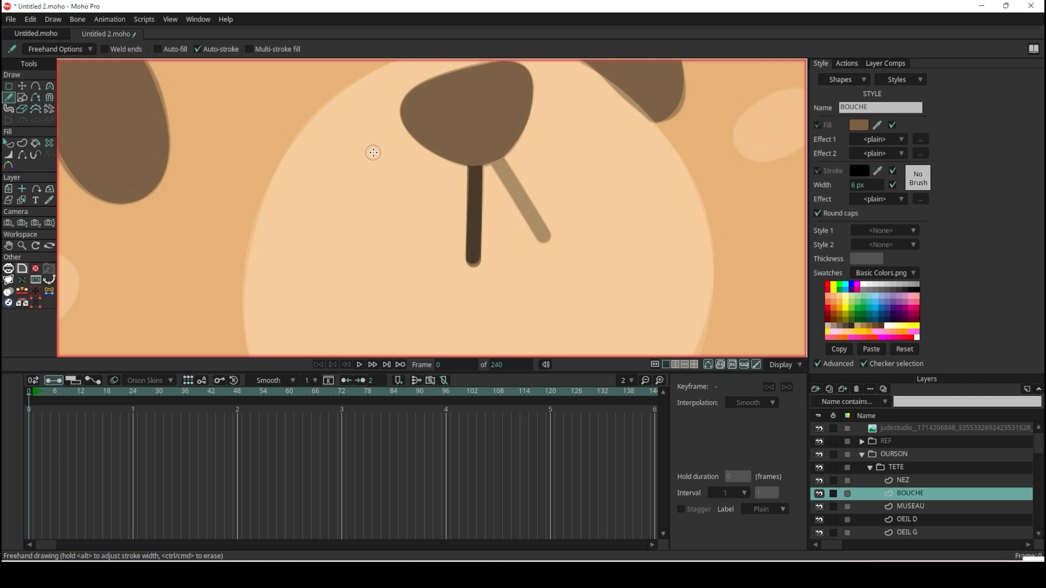
left_click(77, 49)
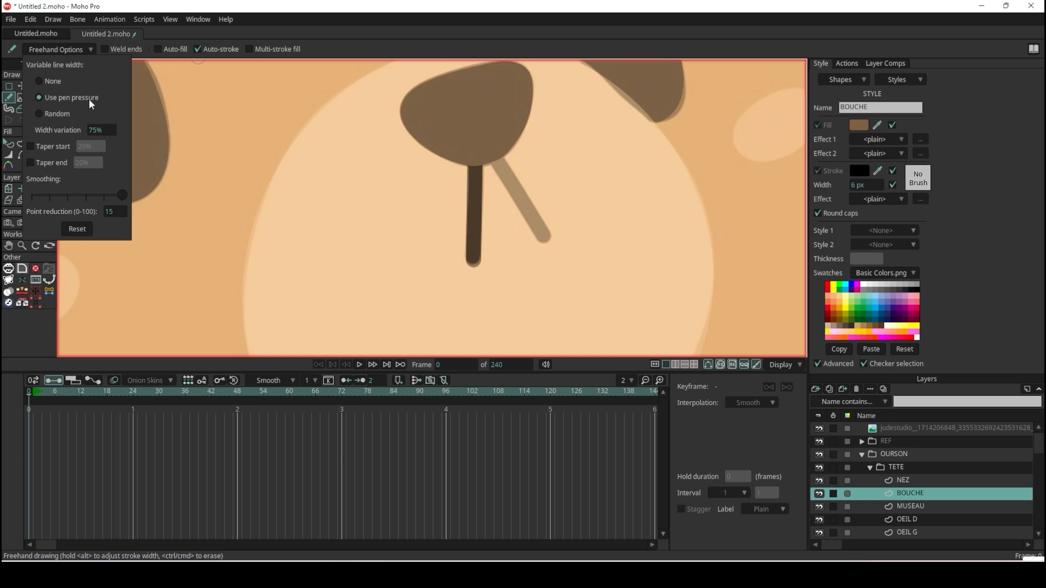
left_click(65, 50)
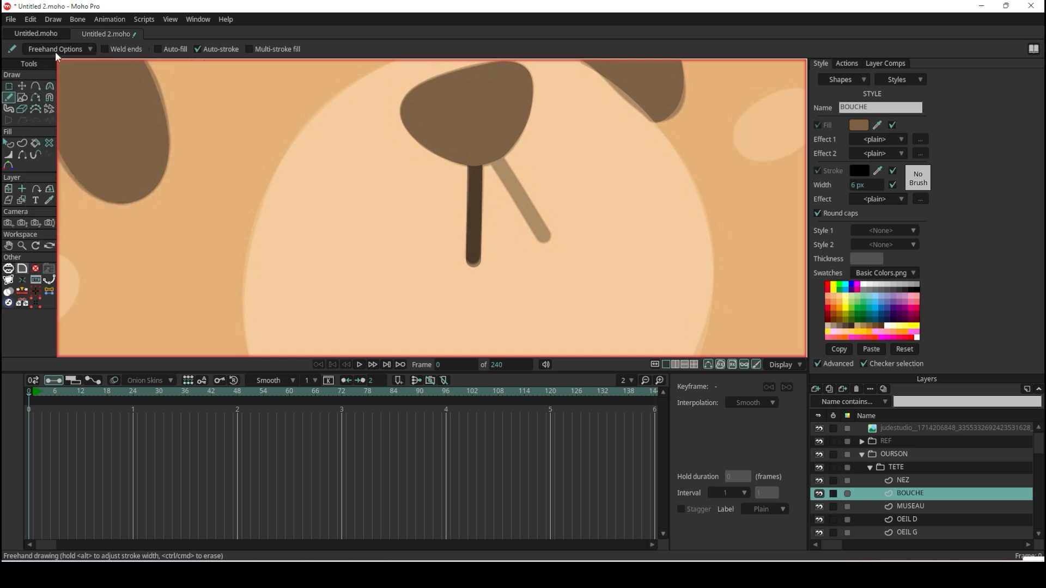
left_click(82, 52)
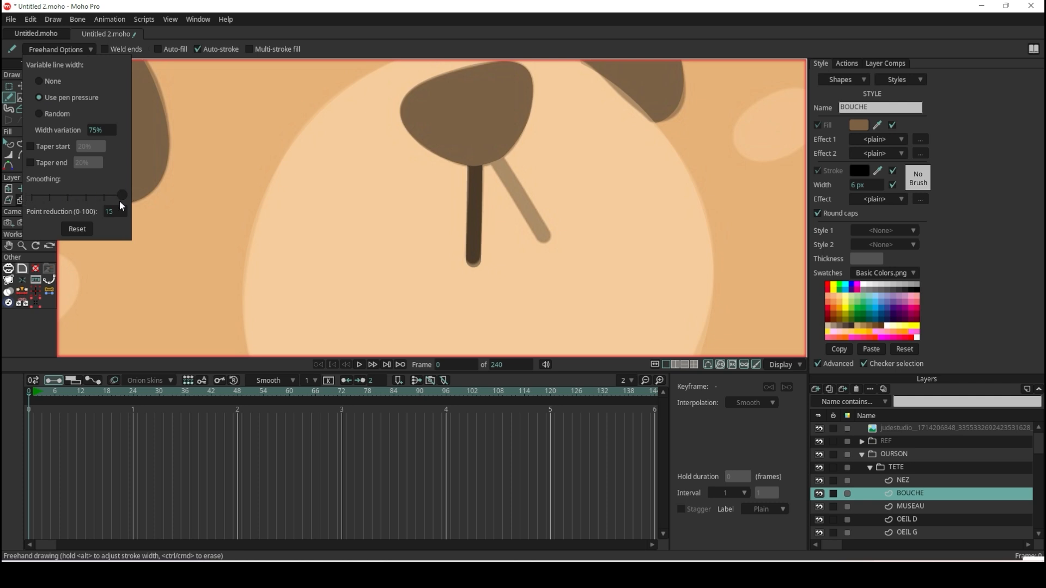
Draw two trial freehand strokes beside the bear's nose and undo each one.
mouse_move(342, 176)
left_mouse_down()
mouse_move(349, 199)
mouse_move(280, 259)
mouse_move(217, 227)
mouse_move(304, 123)
mouse_move(268, 89)
mouse_move(154, 146)
mouse_move(175, 265)
mouse_move(312, 318)
mouse_move(405, 260)
mouse_move(378, 149)
mouse_move(397, 92)
mouse_move(262, 72)
mouse_move(178, 82)
mouse_move(132, 121)
mouse_move(130, 198)
mouse_move(157, 271)
left_mouse_up()
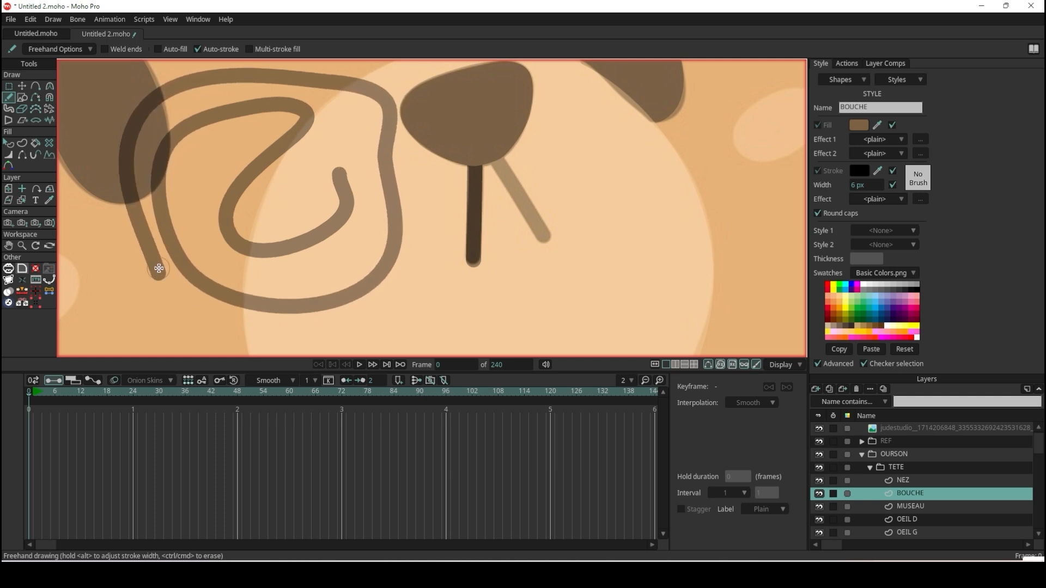
key("ctrl+z")
left_click(63, 50)
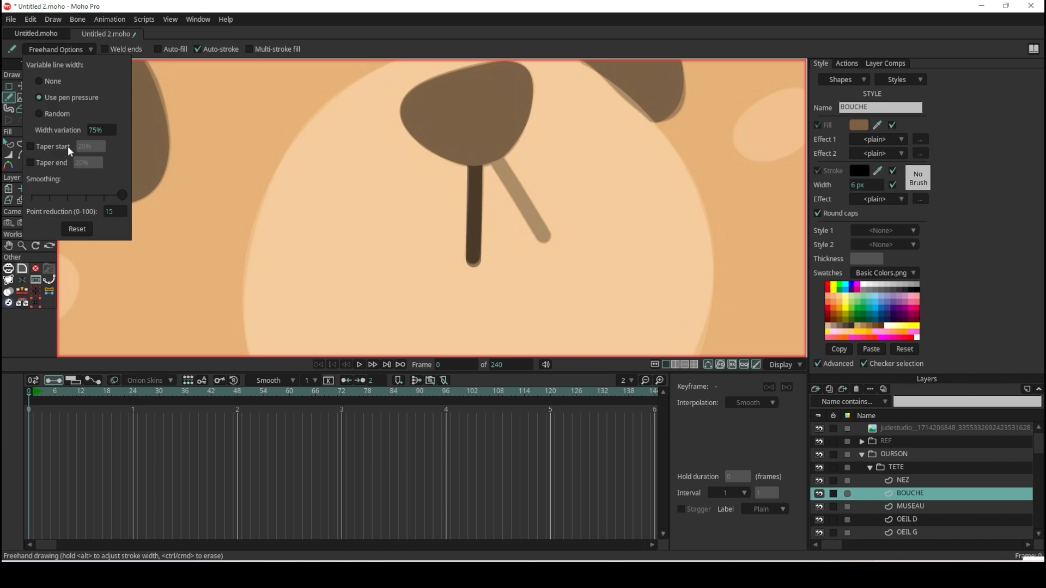
mouse_move(262, 146)
left_mouse_down()
mouse_move(212, 261)
mouse_move(311, 287)
mouse_move(375, 266)
mouse_move(321, 116)
mouse_move(239, 100)
mouse_move(156, 155)
mouse_move(168, 207)
left_mouse_up()
key("ctrl+z")
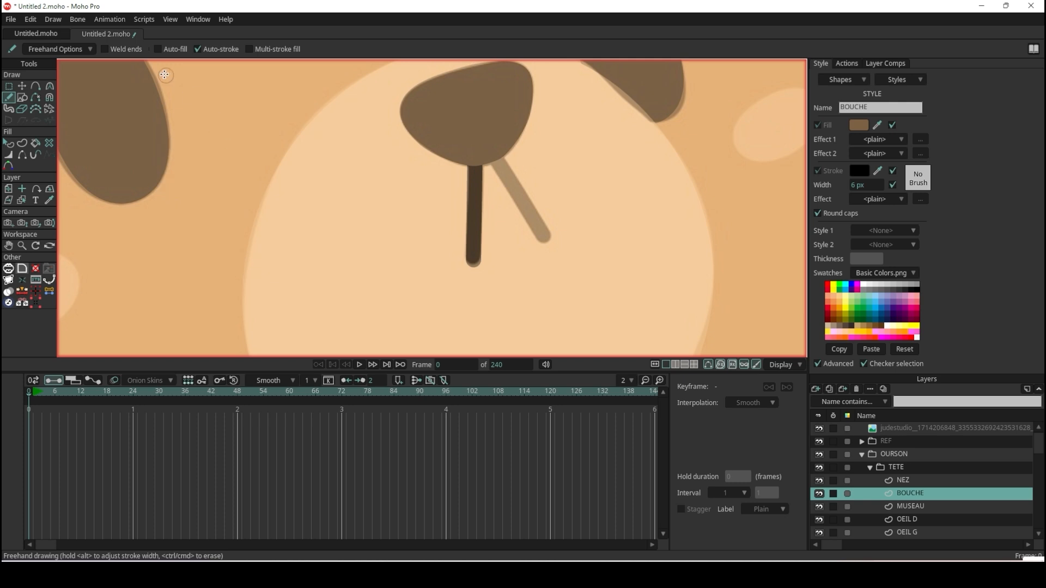
Set freehand smoothing to its minimum, draw a trial zigzag stroke beside the nose and inspect its points.
left_click(76, 49)
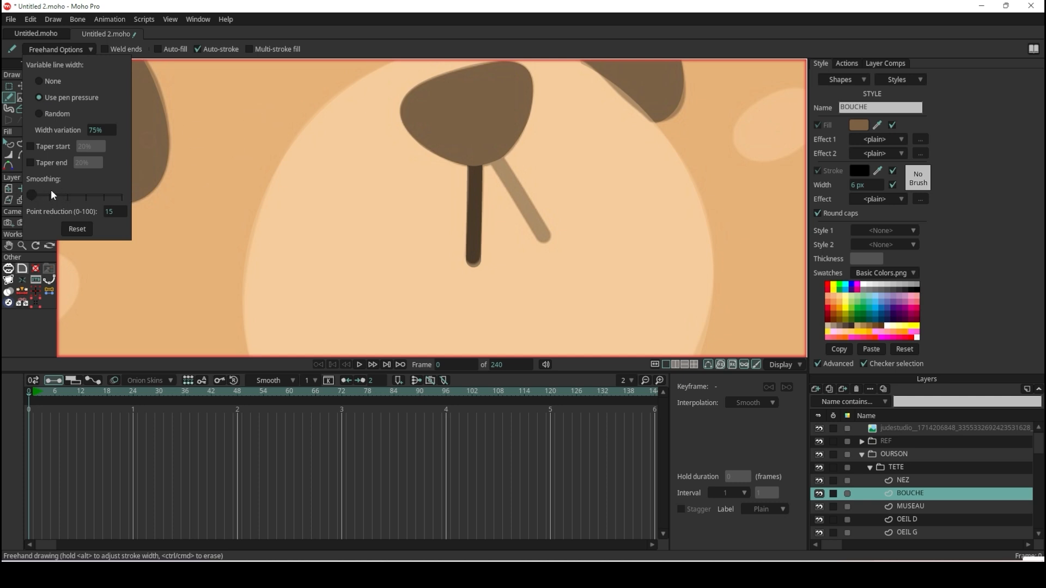
mouse_move(253, 128)
left_mouse_down()
mouse_move(269, 231)
mouse_move(319, 236)
mouse_move(329, 166)
mouse_move(306, 141)
left_mouse_up()
left_click(27, 86)
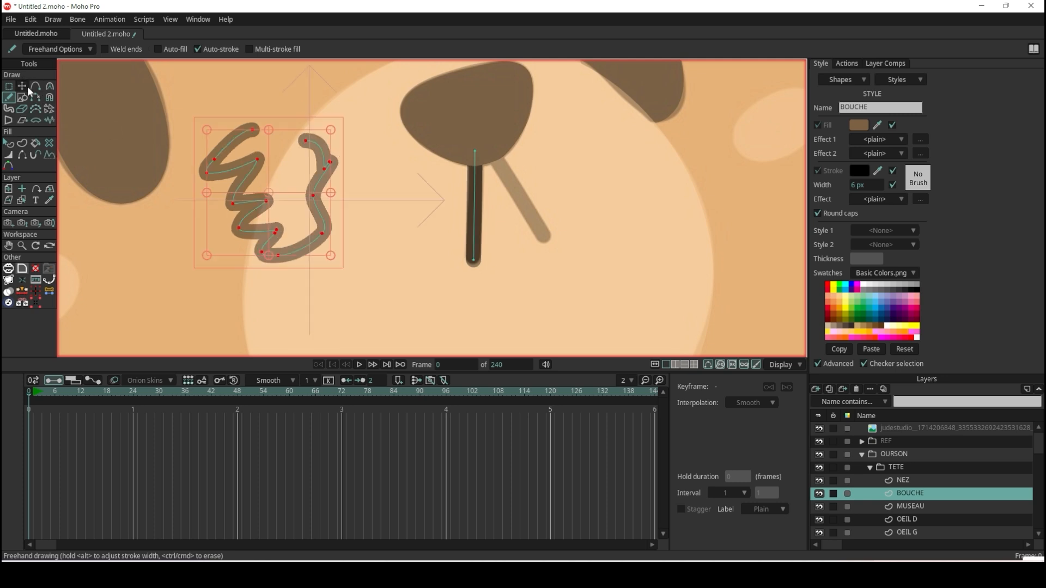
scroll(242, 200, "up", 4)
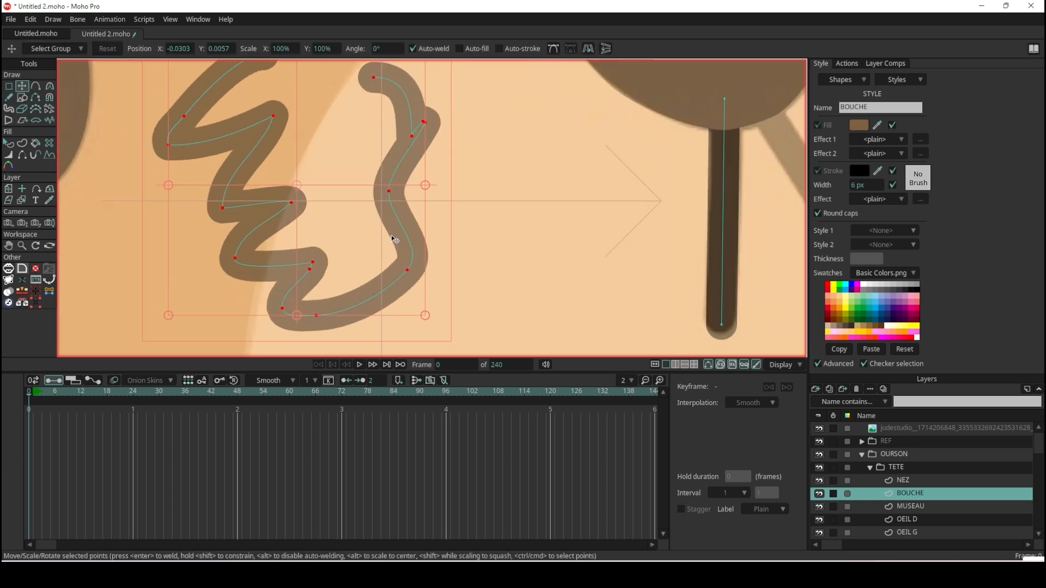
scroll(395, 239, "down", 4)
Set freehand smoothing to its maximum, draw a second trial stroke below the zigzag and inspect its points.
left_click(9, 97)
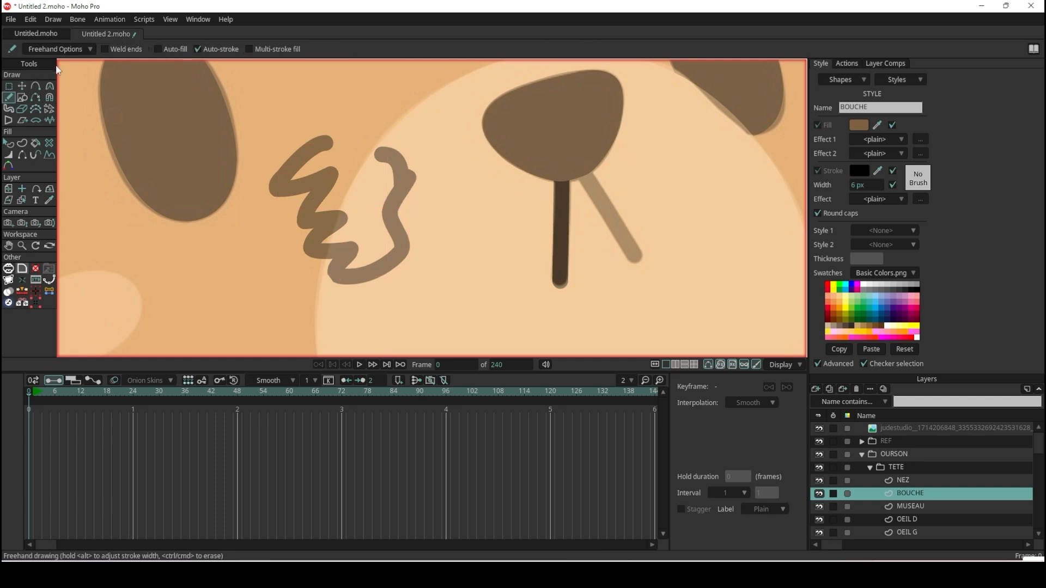
left_click(63, 51)
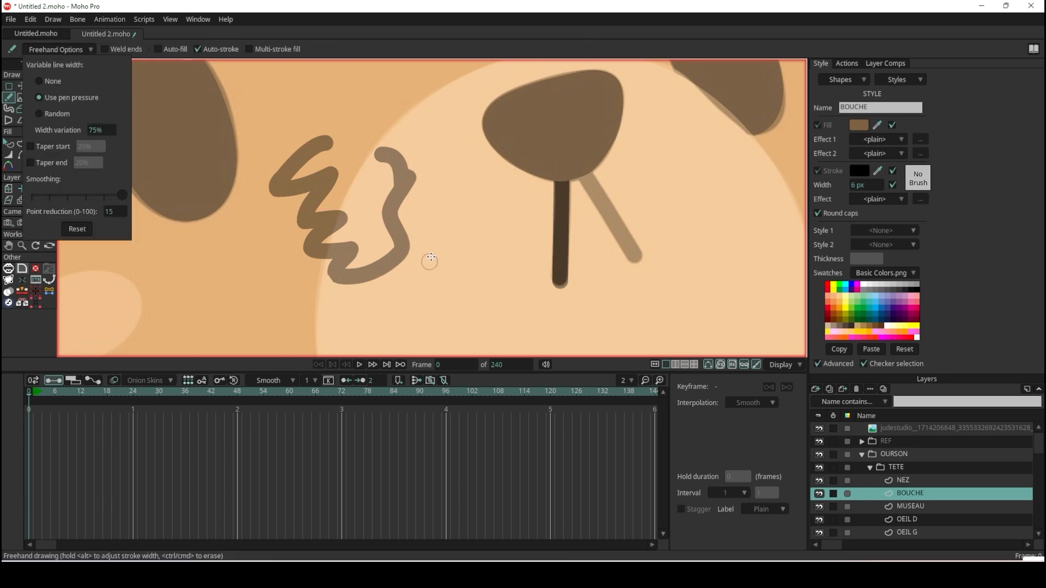
mouse_move(465, 249)
left_mouse_down()
mouse_move(481, 334)
mouse_move(381, 346)
mouse_move(414, 301)
left_mouse_up()
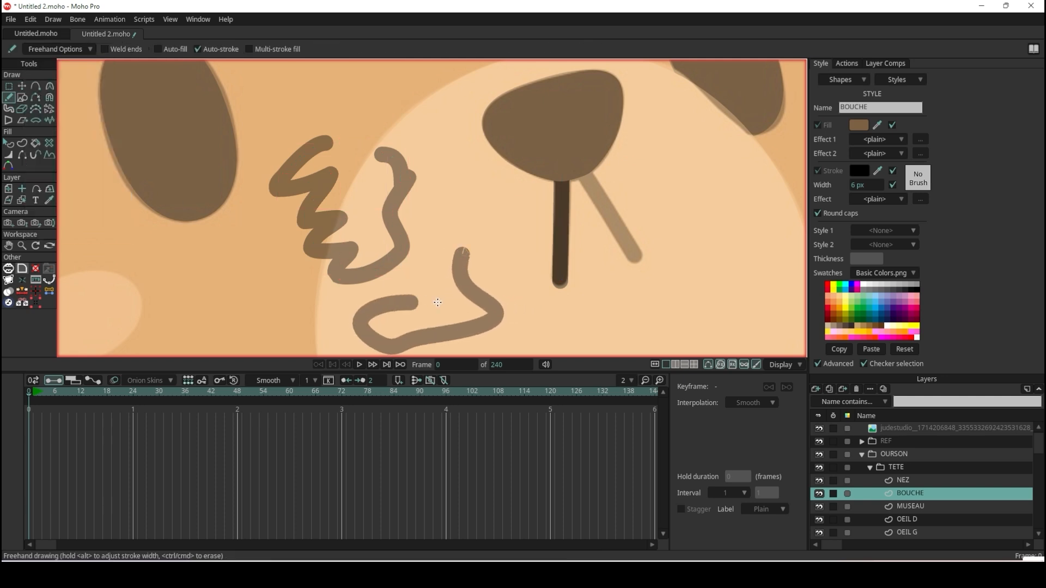
left_click(27, 84)
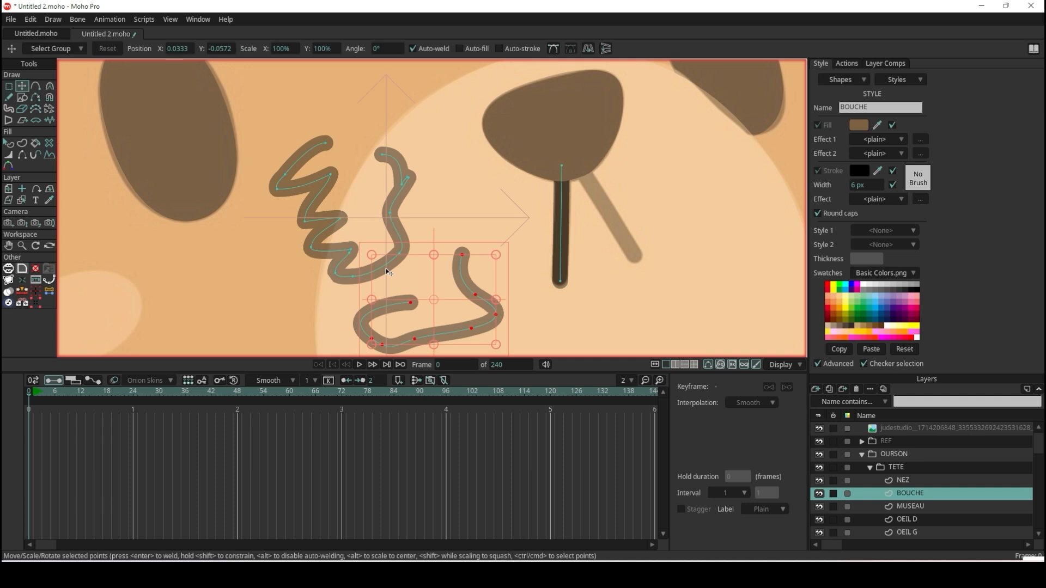
scroll(386, 268, "up", 2)
scroll(387, 146, "down", 3)
scroll(393, 101, "up", 2)
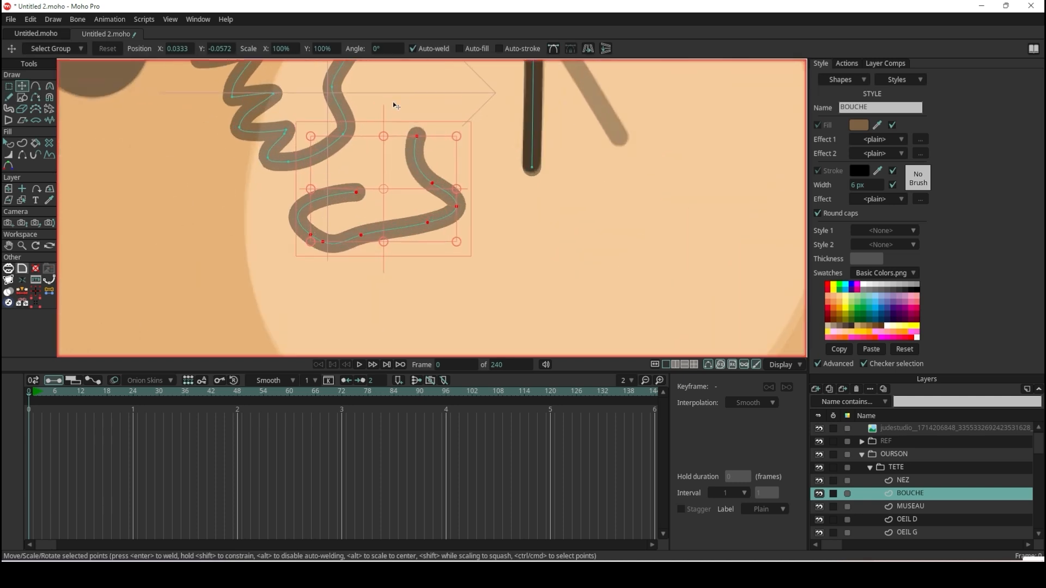
scroll(394, 102, "down", 2)
scroll(388, 106, "up", 2)
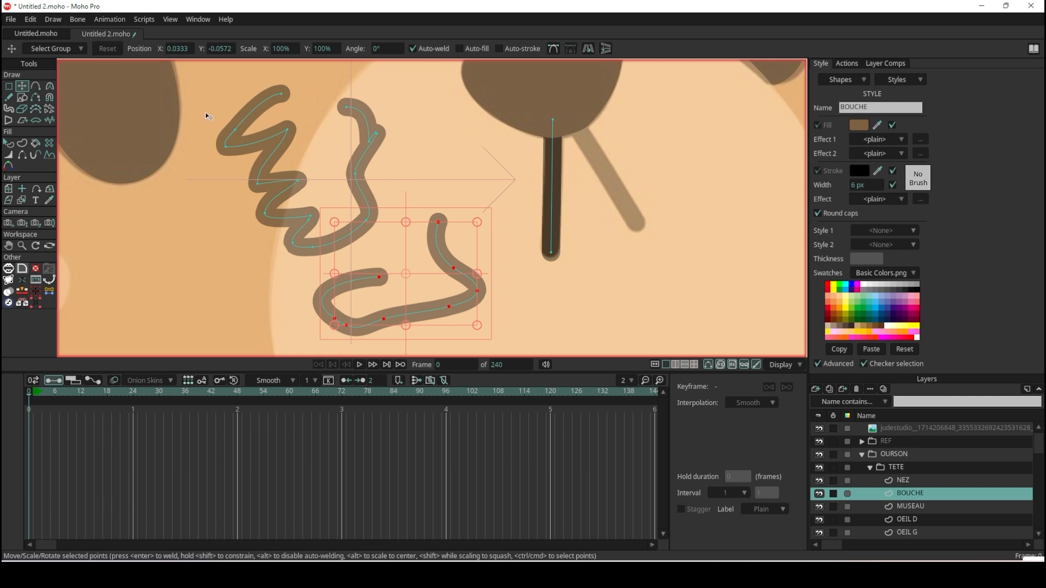
Delete both trial freehand strokes from the BOUCHE layer.
double_click(368, 116)
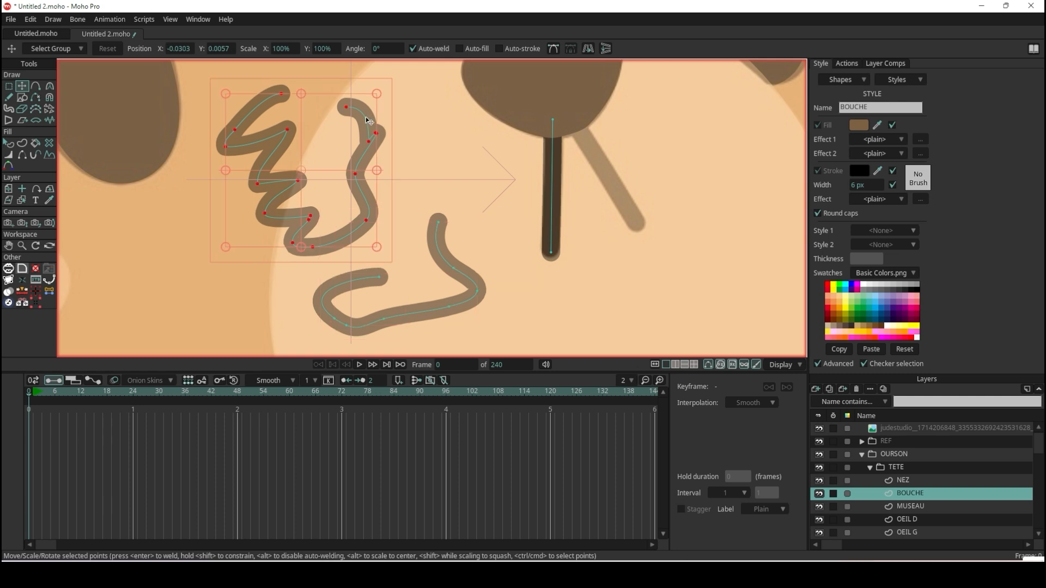
key("Delete")
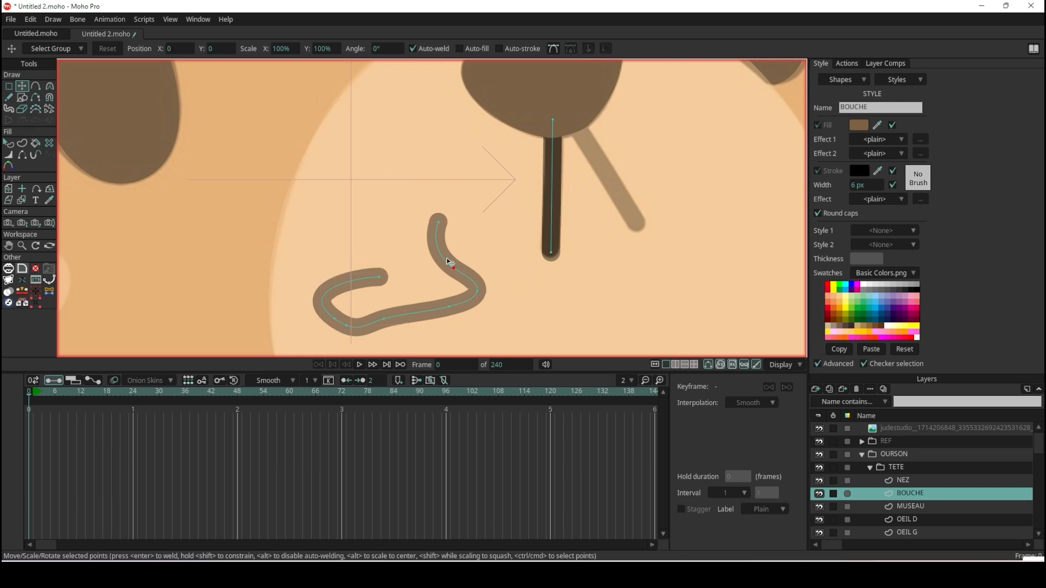
double_click(446, 257)
key("Delete")
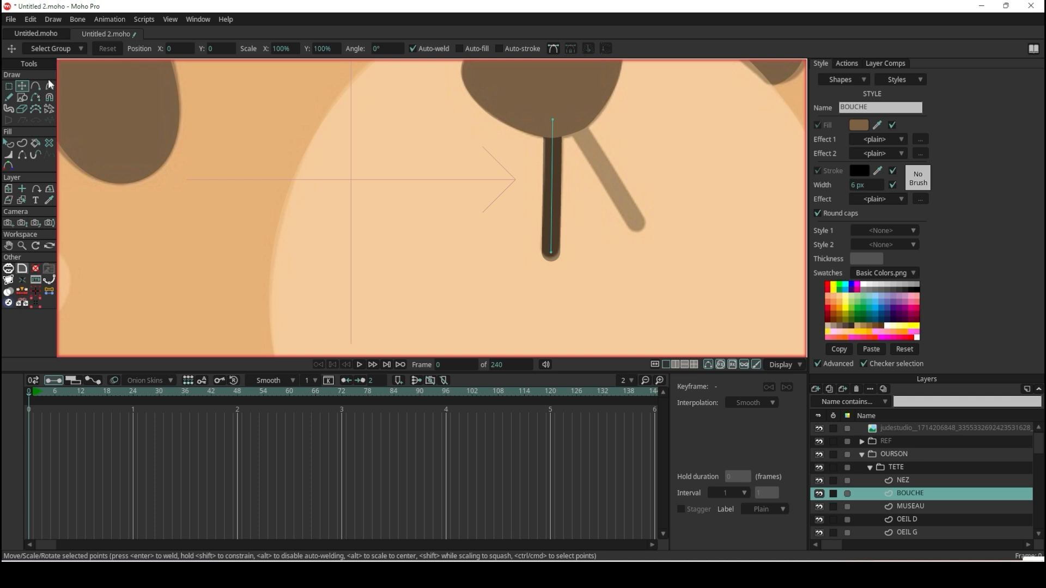
Draw the second, diagonal mouth line freehand from under the nose along the reference line.
left_click(9, 97)
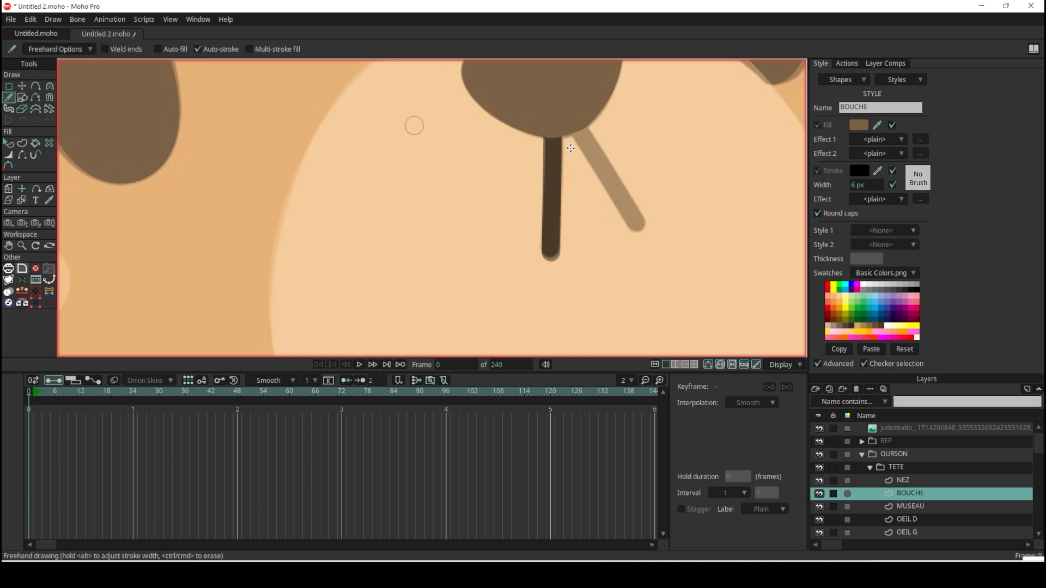
scroll(647, 144, "up", 1)
left_click_drag(561, 121, 642, 245)
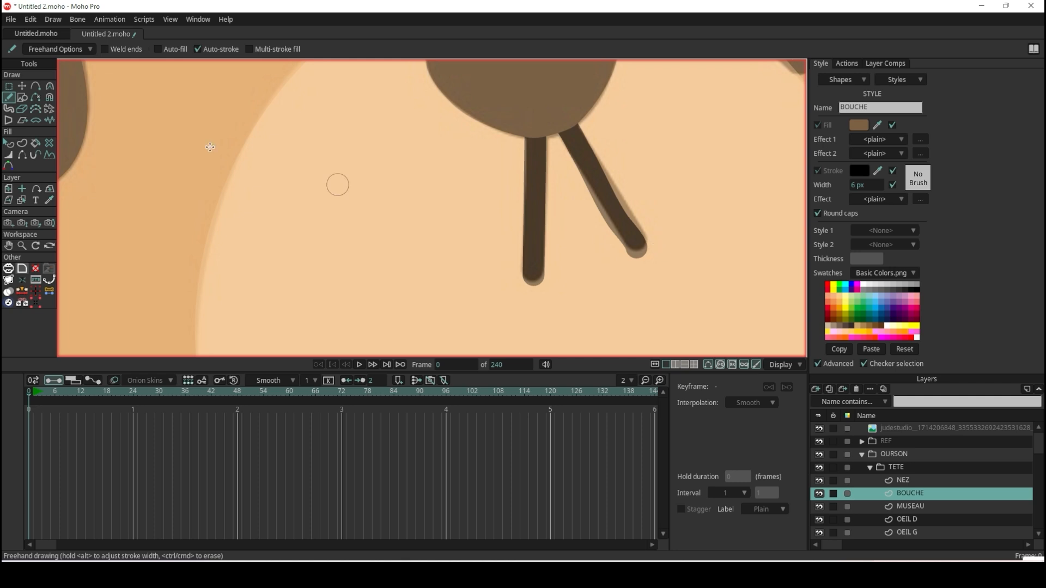
Delete the diagonal mouth line's original end point and move the neighbouring point onto the reference line's lower tip.
left_click(23, 88)
scroll(629, 176, "up", 2)
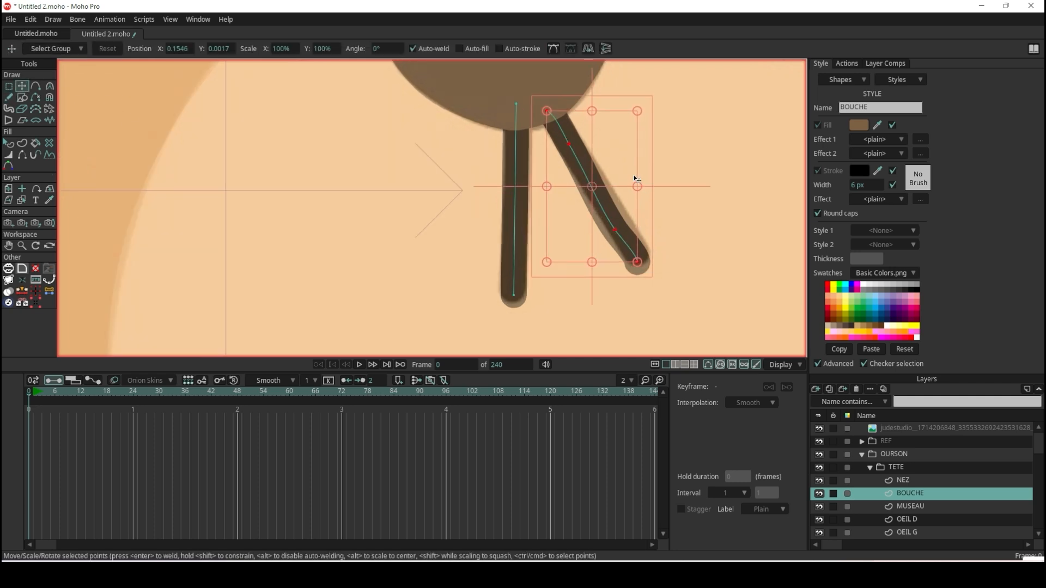
mouse_move(633, 287)
left_mouse_down()
mouse_move(643, 280)
mouse_move(635, 278)
left_mouse_up()
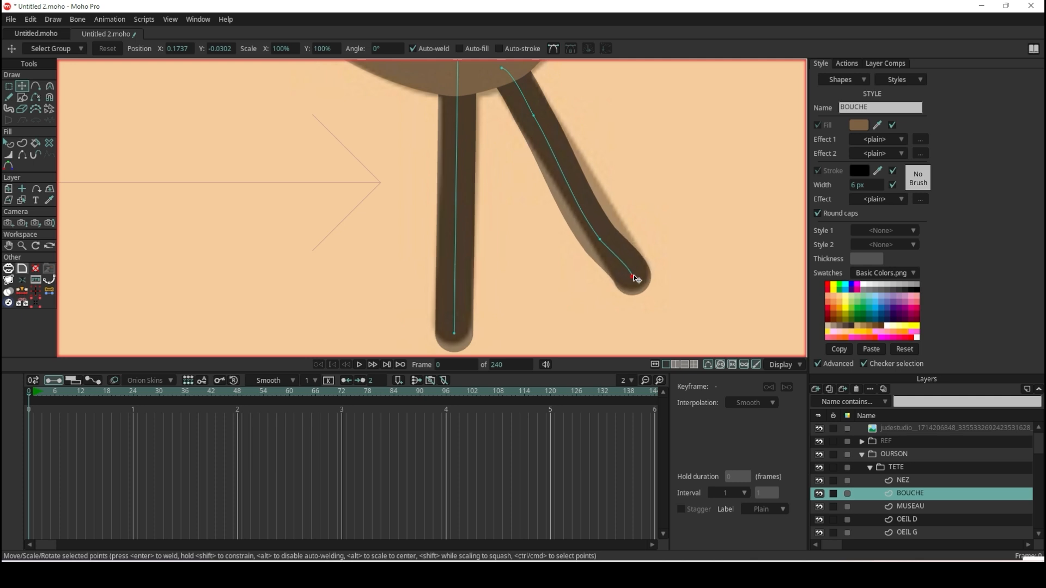
key("Delete")
mouse_move(602, 242)
left_mouse_down()
mouse_move(624, 249)
mouse_move(632, 274)
left_mouse_up()
Delete the diagonal mouth line's surplus intermediate points and align the remaining points with the reference.
left_click_drag(535, 114, 548, 135)
key("Delete")
scroll(552, 140, "down", 4)
scroll(542, 114, "up", 5)
left_click_drag(519, 103, 508, 84)
key("Delete")
scroll(607, 229, "down", 3)
scroll(579, 201, "up", 5)
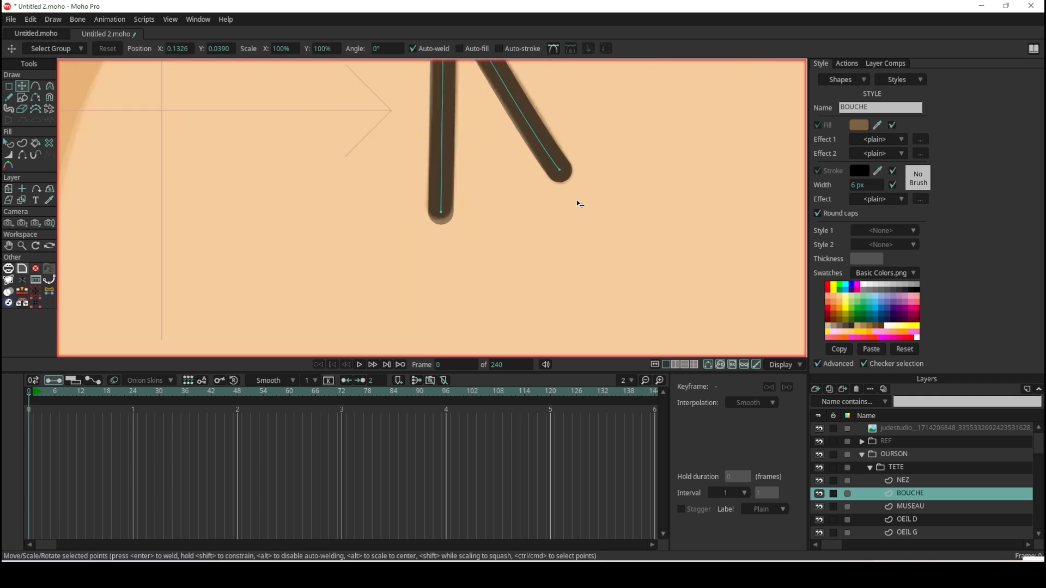
left_click(556, 162)
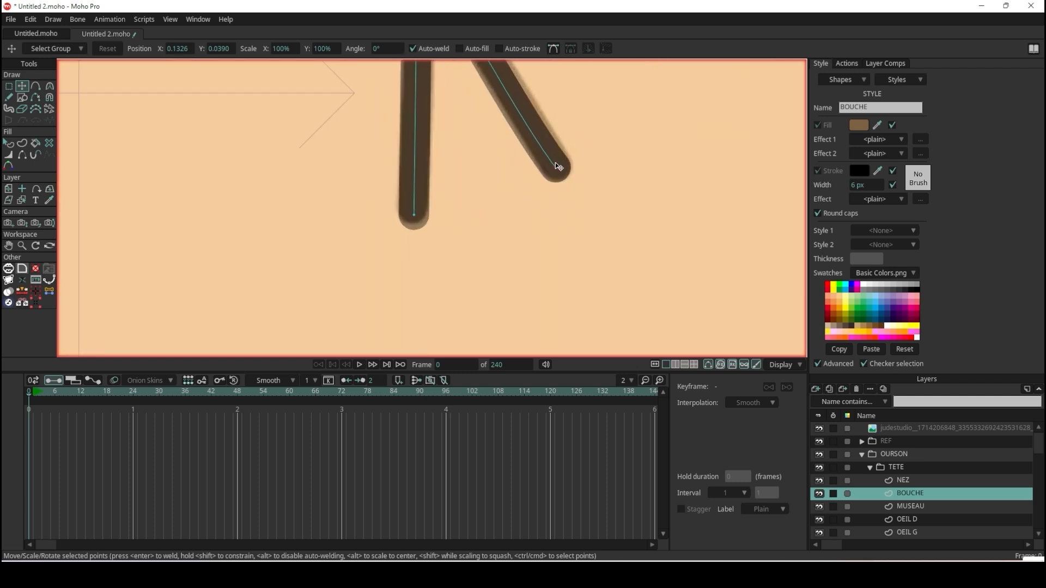
scroll(570, 150, "down", 3)
scroll(570, 149, "down", 1)
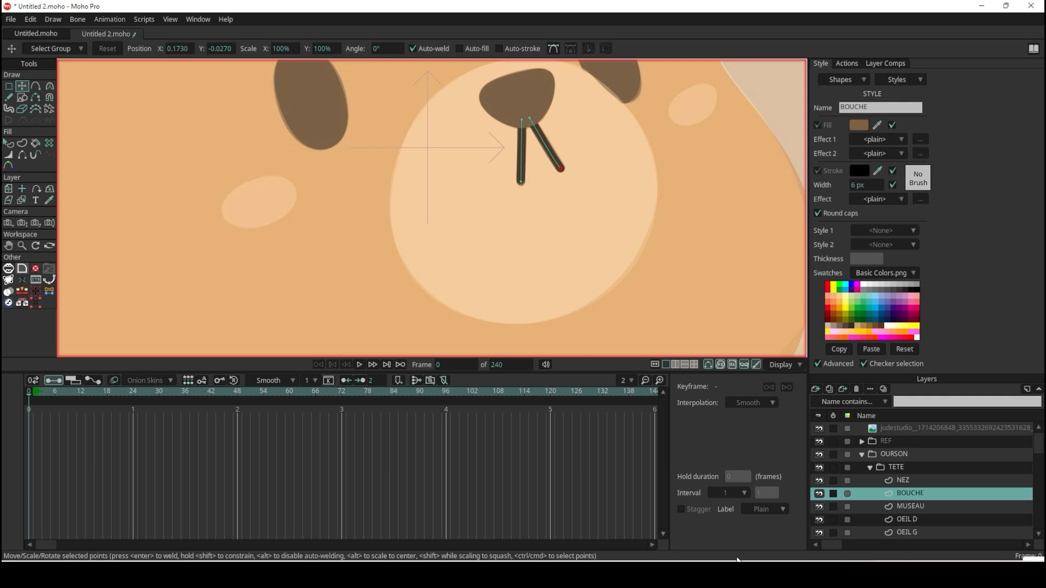
left_click(737, 575)
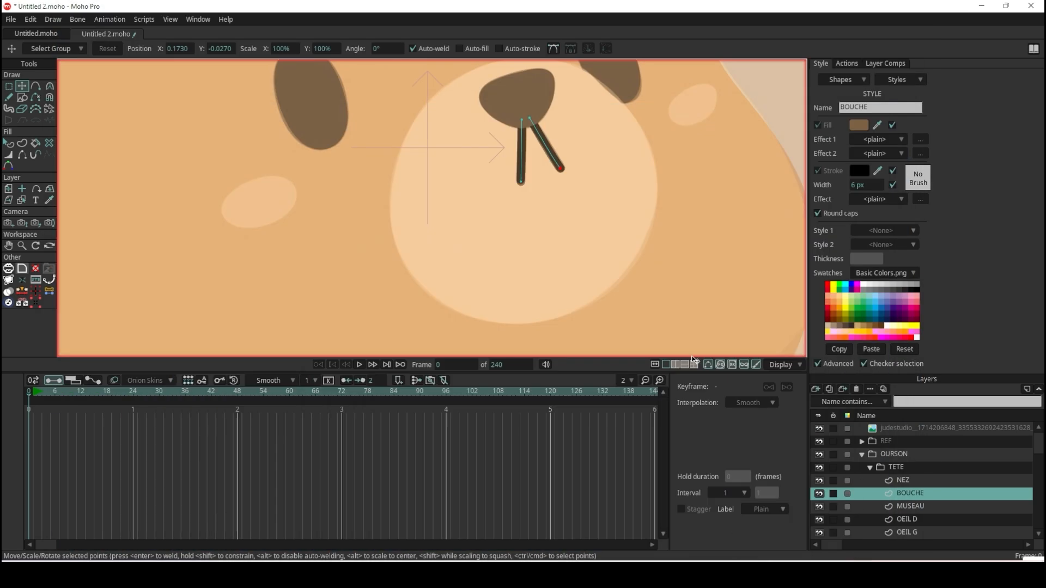
scroll(603, 206, "down", 5)
scroll(628, 190, "up", 5)
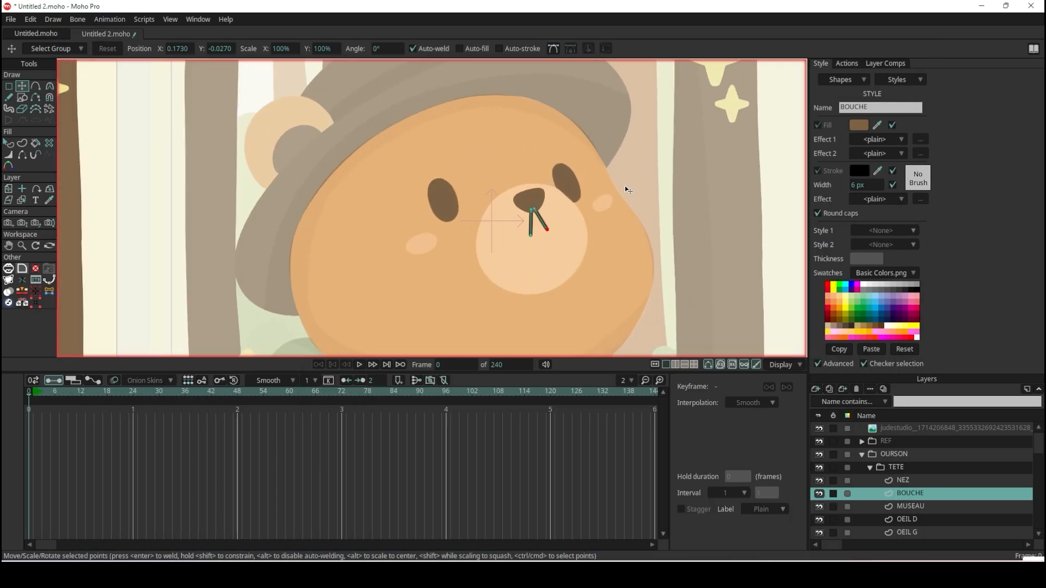
scroll(627, 189, "up", 2)
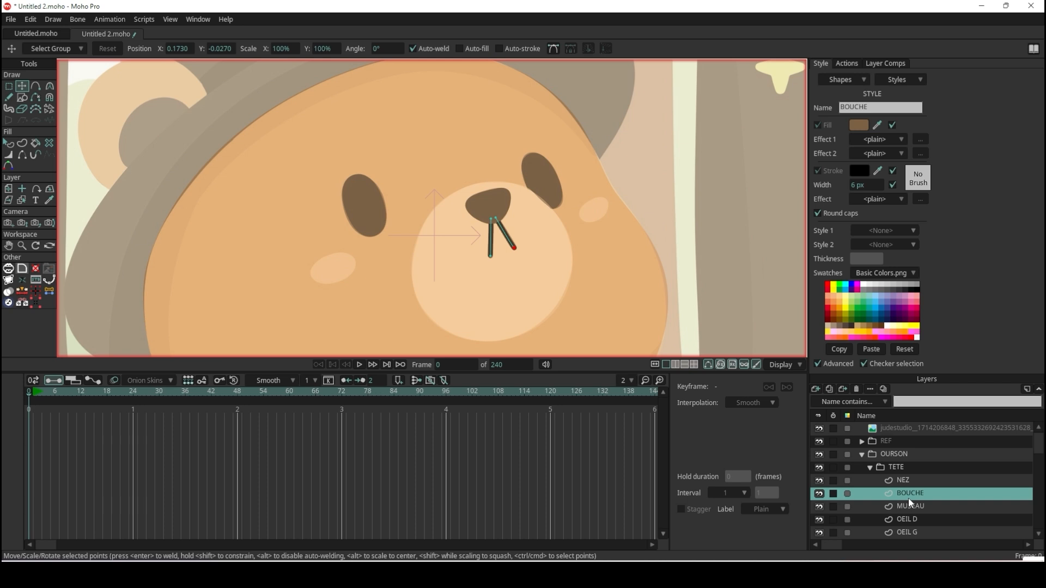
Add a vector layer above NEZ in the TETE group and name it PAUMETTES.
left_click(897, 481)
scroll(494, 266, "down", 5)
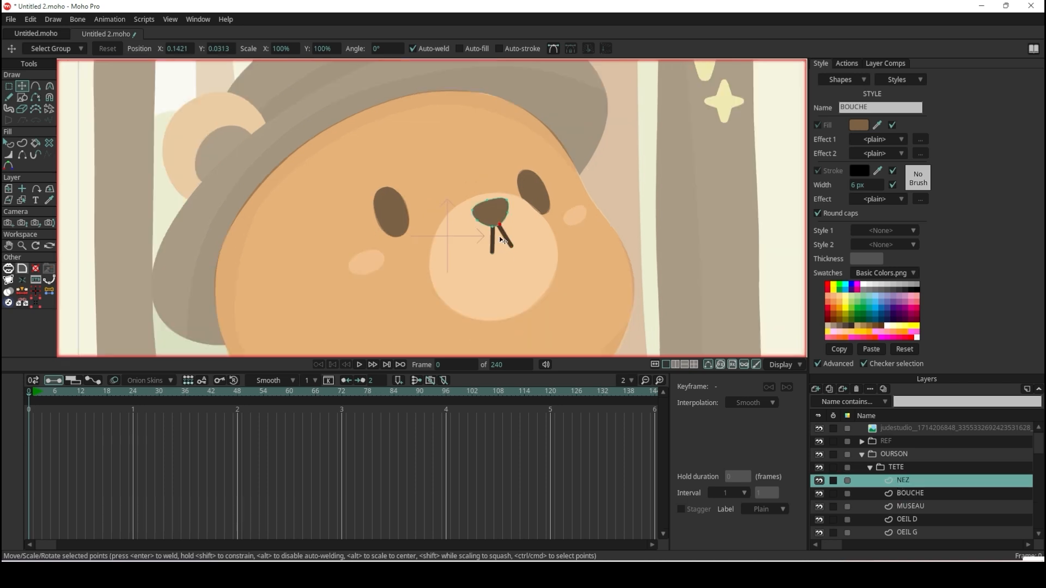
scroll(493, 266, "up", 4)
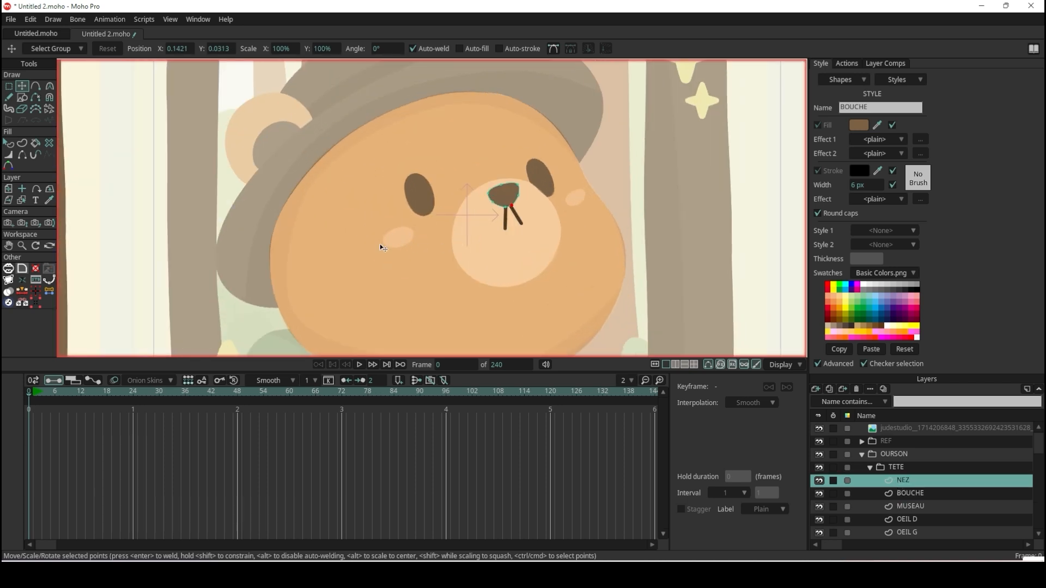
left_click(820, 390)
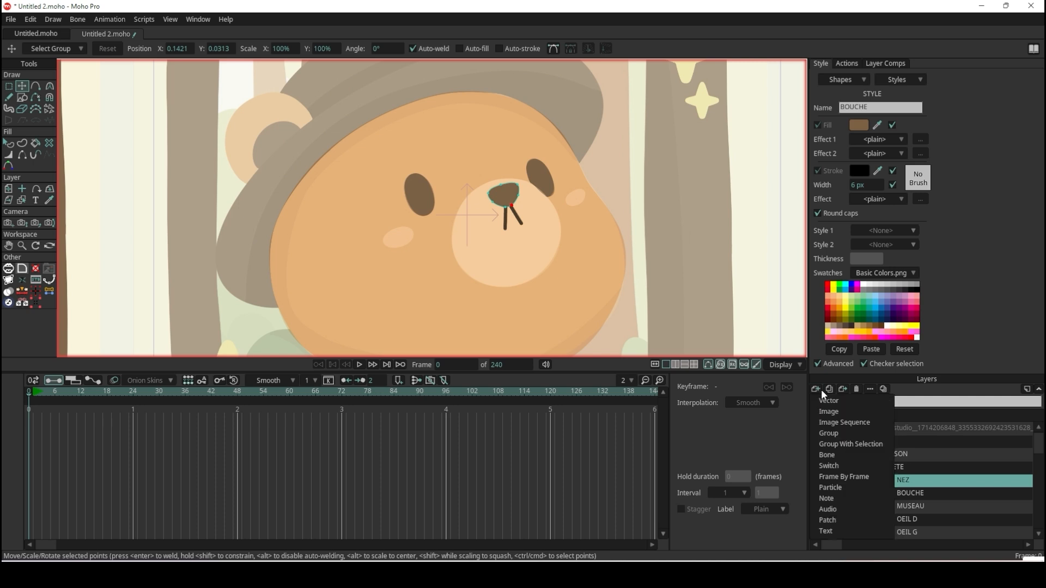
left_click(829, 399)
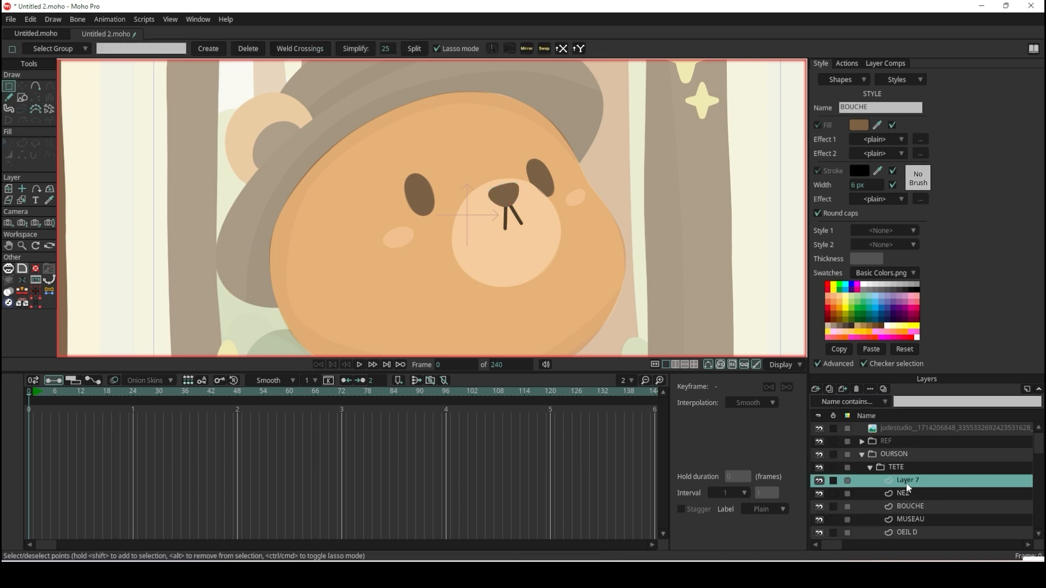
double_click(906, 482)
type("PAUMETTE")
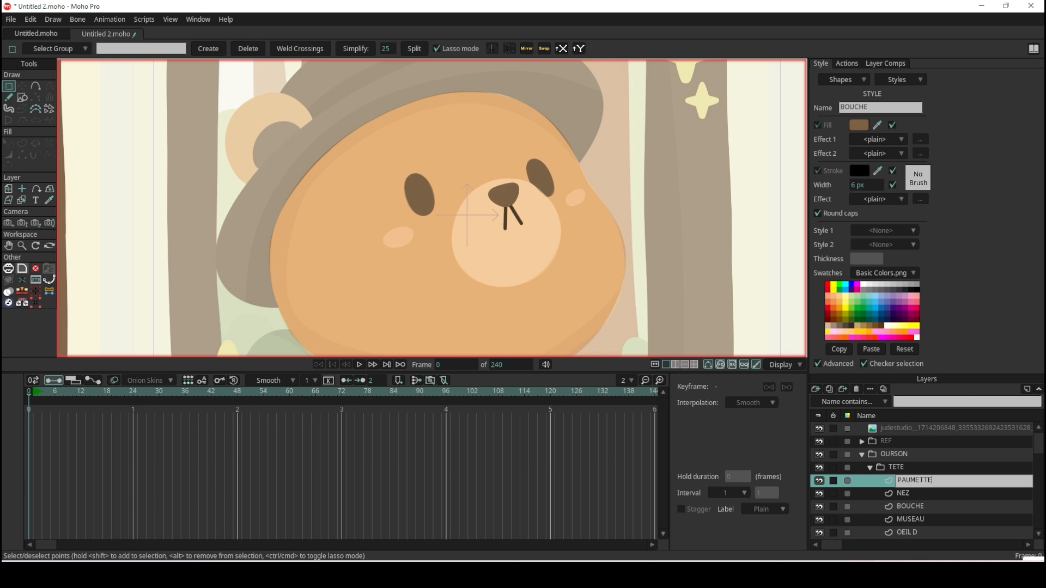
type("S")
key("Return")
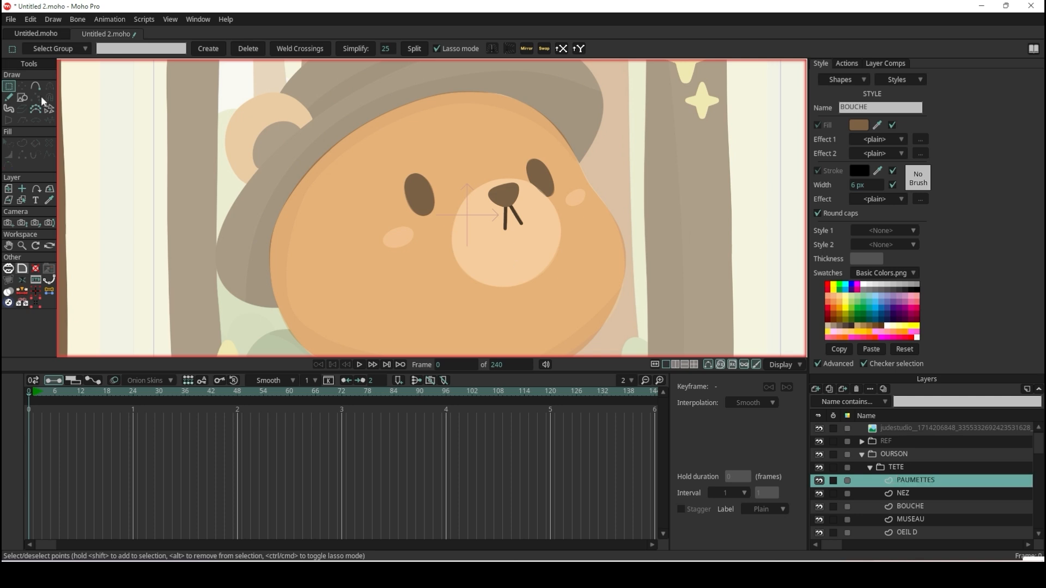
Draw a flat oval over the reference's left cheek blush on the PAUMETTES layer.
left_click(25, 100)
left_click(133, 49)
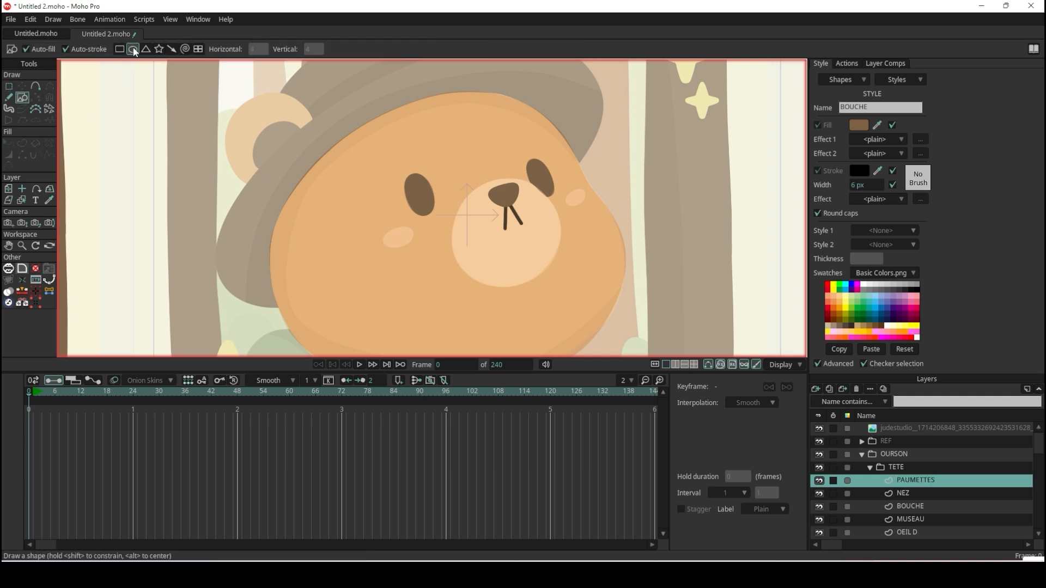
scroll(531, 201, "up", 3)
left_click_drag(264, 254, 336, 286)
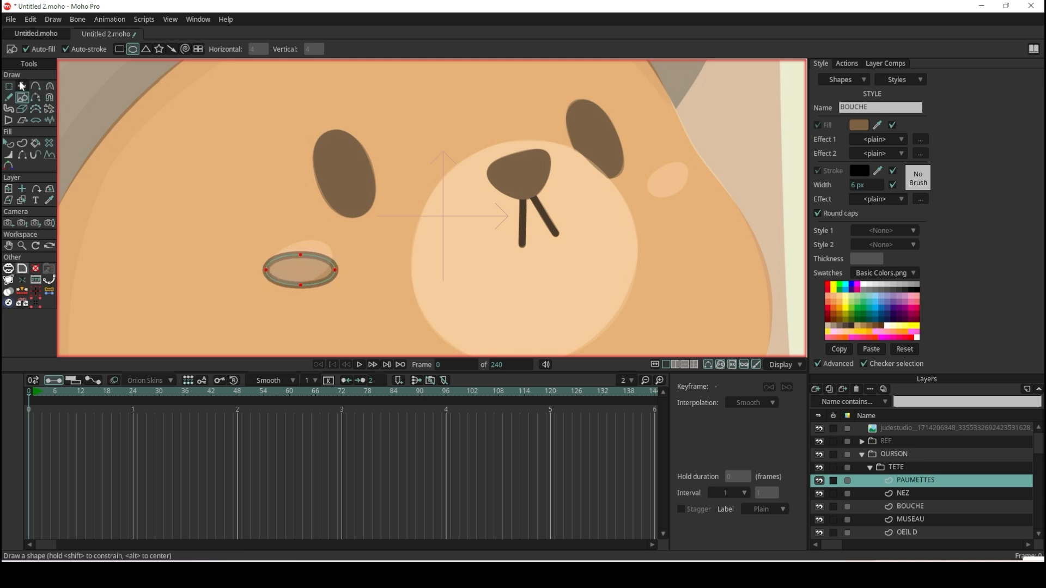
Move the oval's side, upper and lower points to tilt and fit it to the reference cheek blush.
left_click(22, 86)
scroll(309, 266, "up", 3)
left_click_drag(341, 208, 334, 187)
left_click_drag(276, 209, 279, 190)
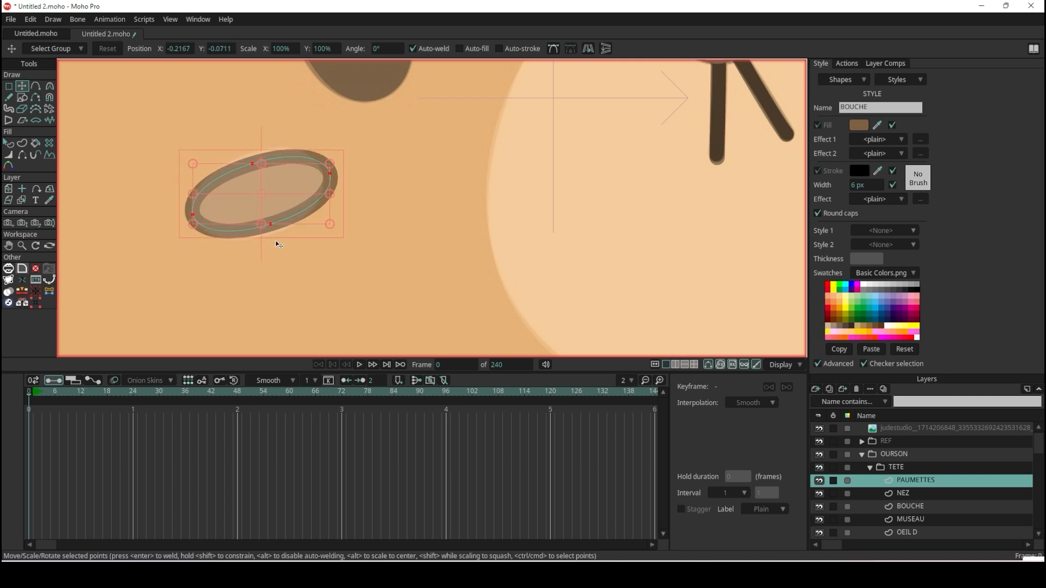
left_click_drag(264, 231, 303, 203)
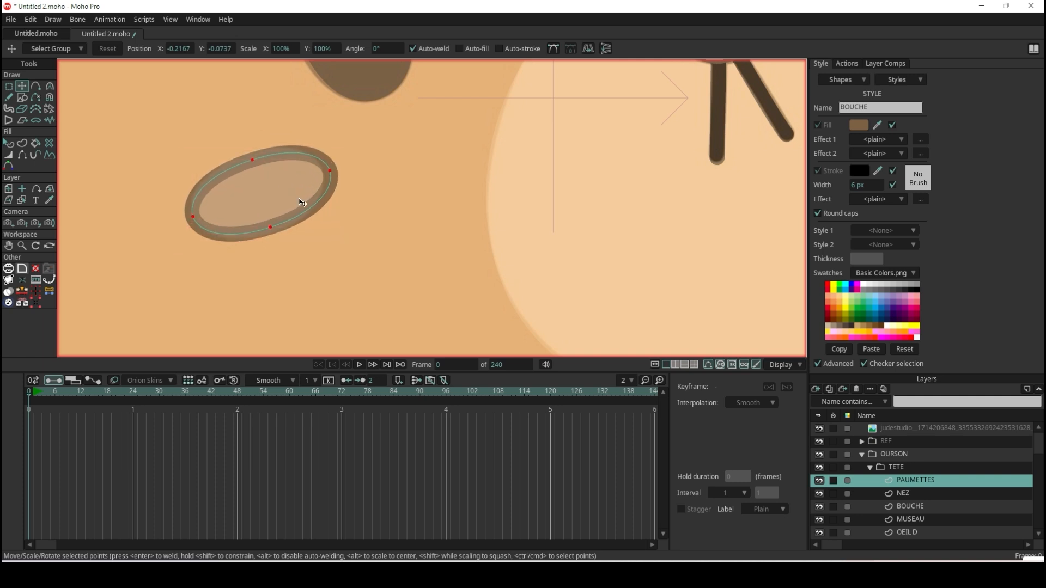
scroll(302, 203, "down", 4)
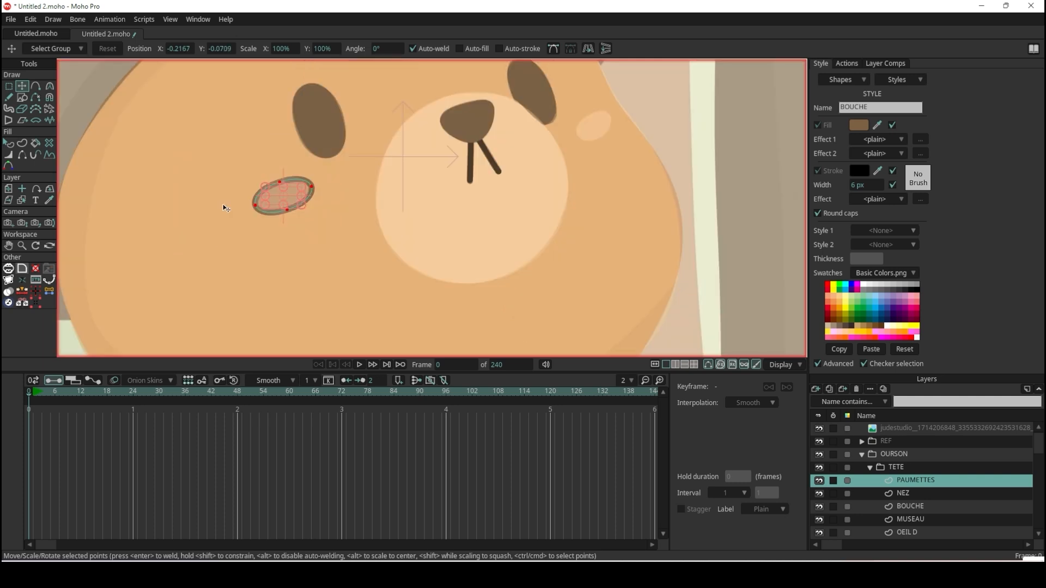
Turn off the stroke on the cheek oval so only its fill remains.
left_click(9, 143)
left_click(300, 200)
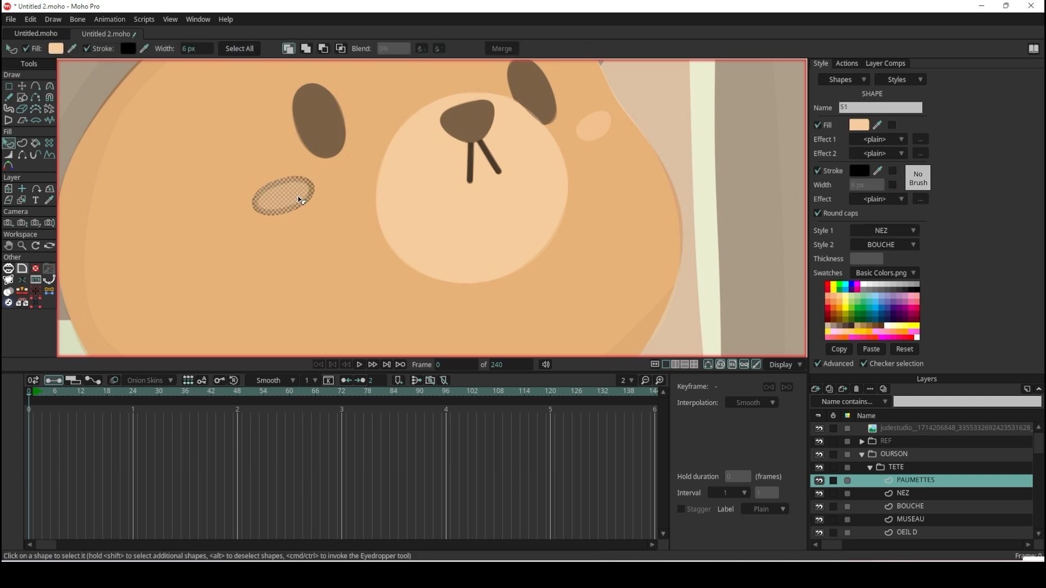
left_click(97, 49)
scroll(250, 228, "down", 3)
scroll(297, 187, "up", 5)
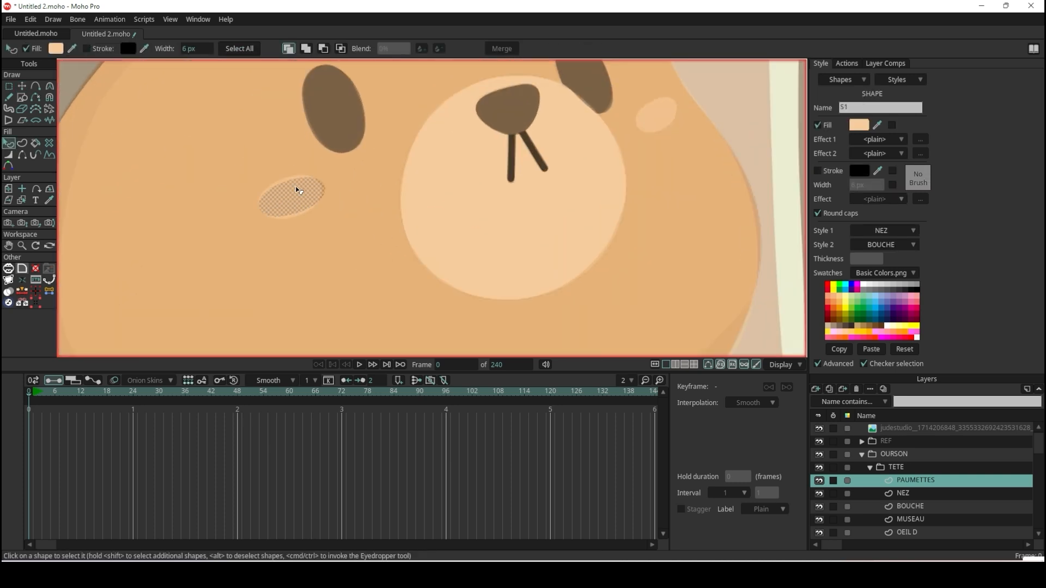
Move the cheek oval's upper and lower points outward to match the edges of the reference blush.
left_click(22, 85)
scroll(349, 170, "up", 3)
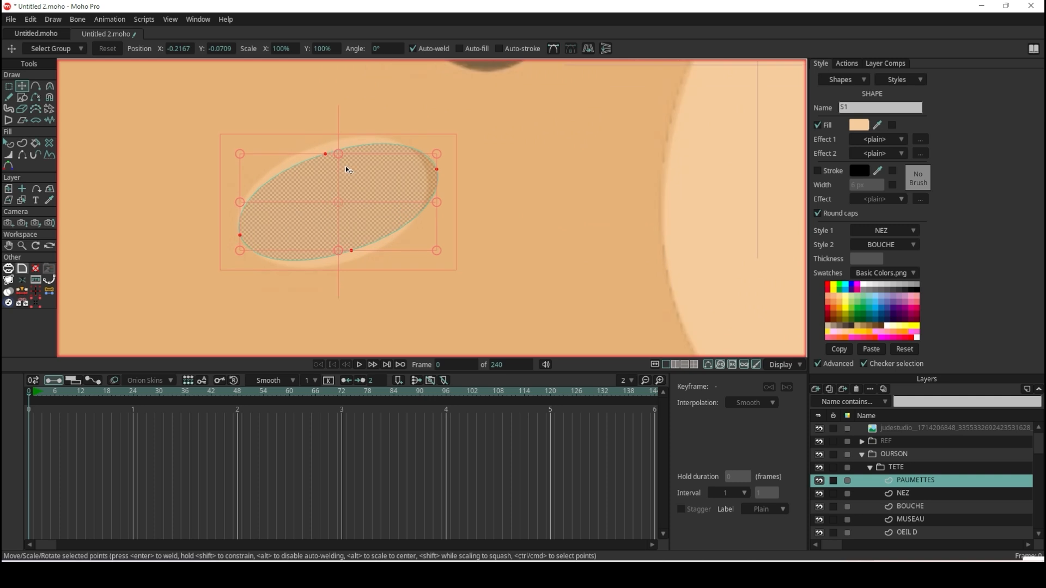
left_click_drag(326, 154, 319, 142)
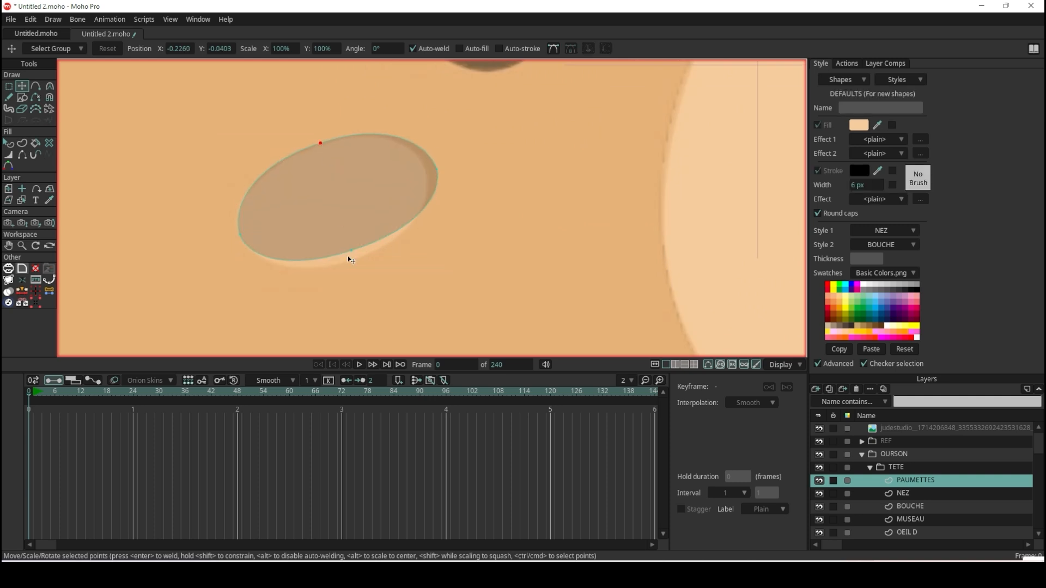
left_click_drag(352, 253, 352, 263)
scroll(376, 229, "down", 5)
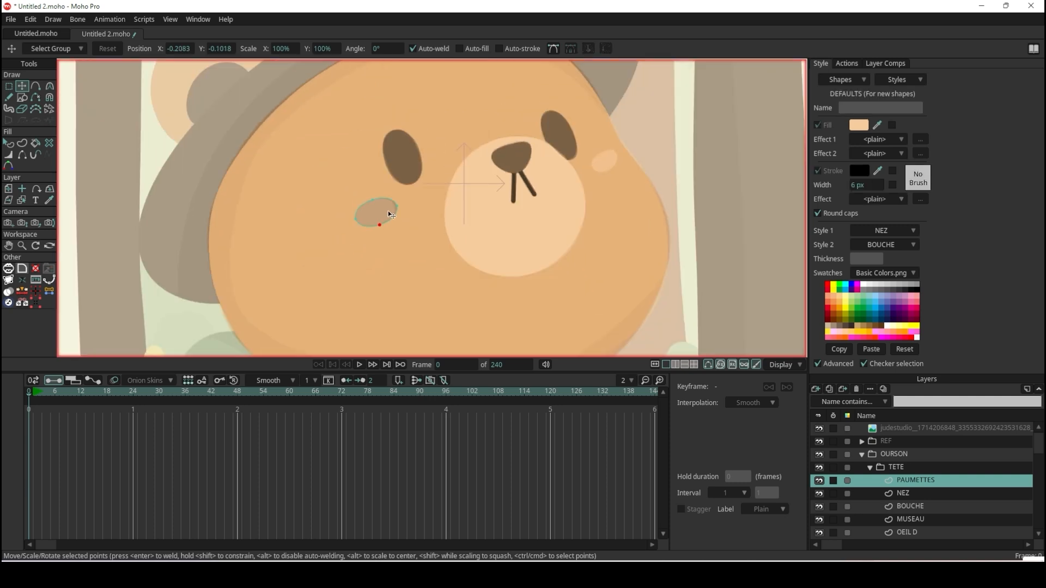
Clear the NEZ and BOUCHE styles from the cheek shape and assign MUSEAU as its Style 1.
left_click(9, 144)
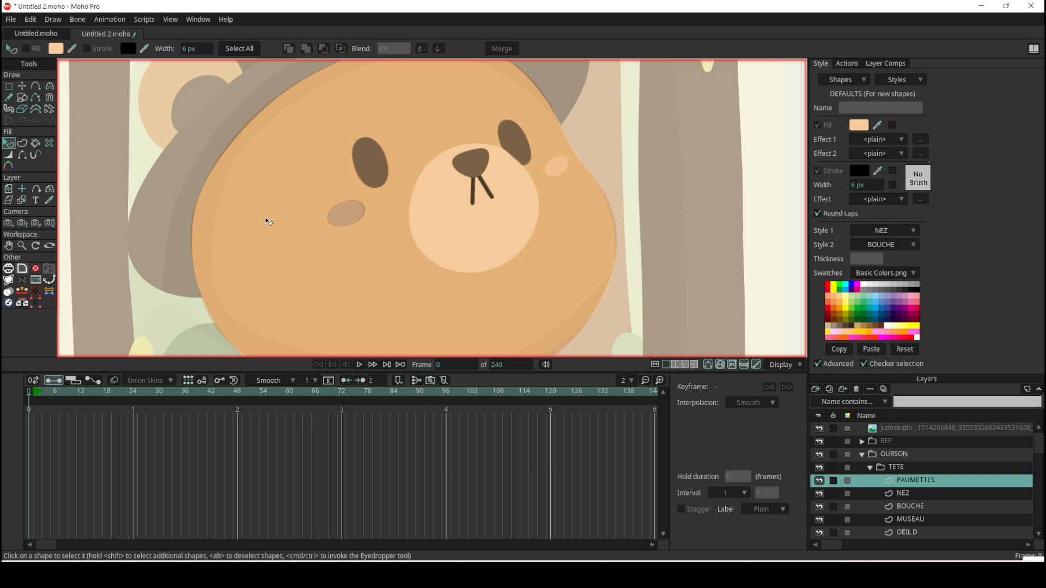
left_click(344, 216)
scroll(345, 209, "down", 5)
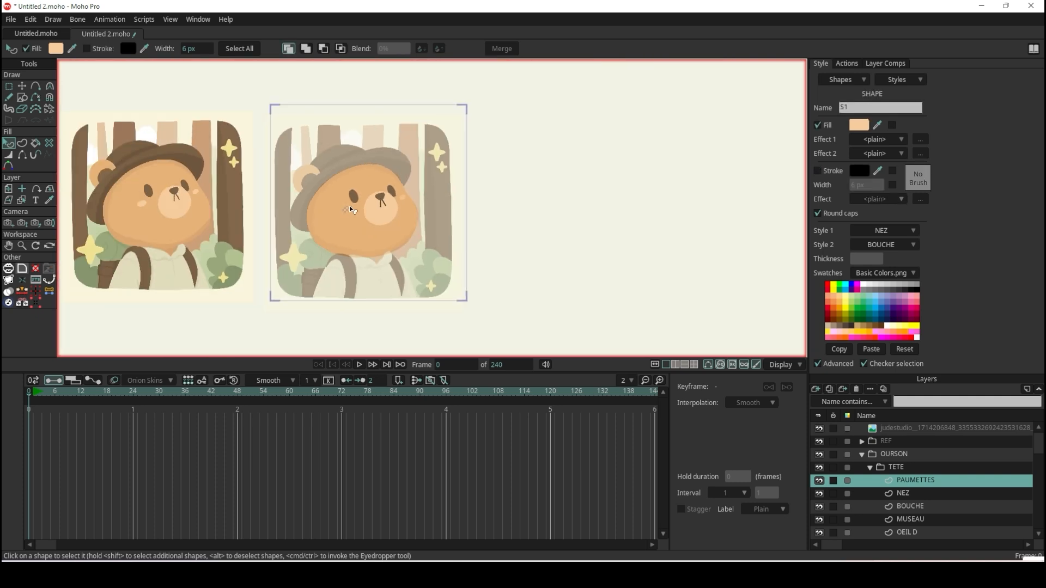
scroll(350, 209, "up", 4)
scroll(455, 217, "up", 2)
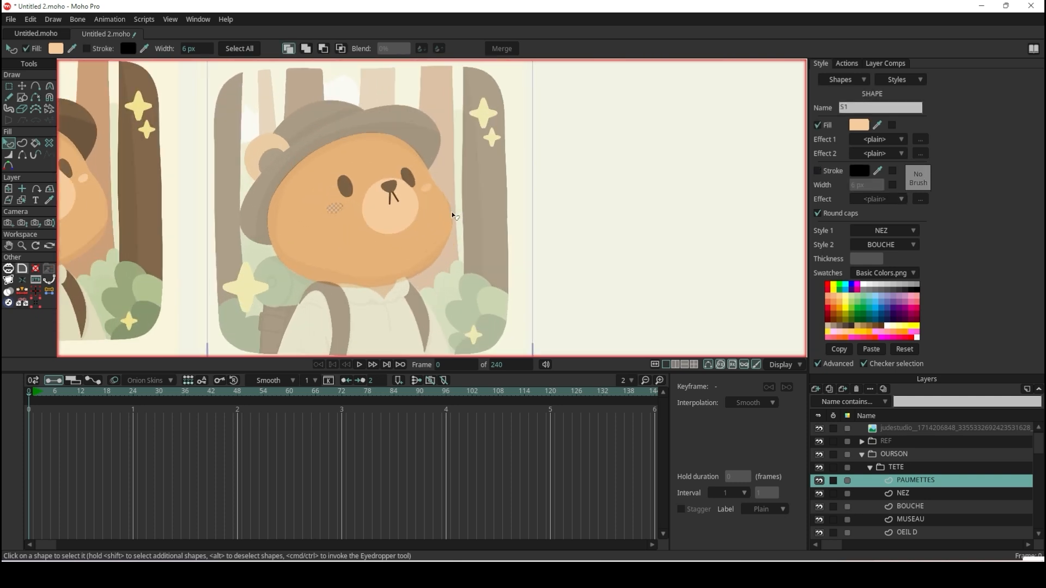
left_click(908, 247)
left_click(914, 256)
left_click(903, 231)
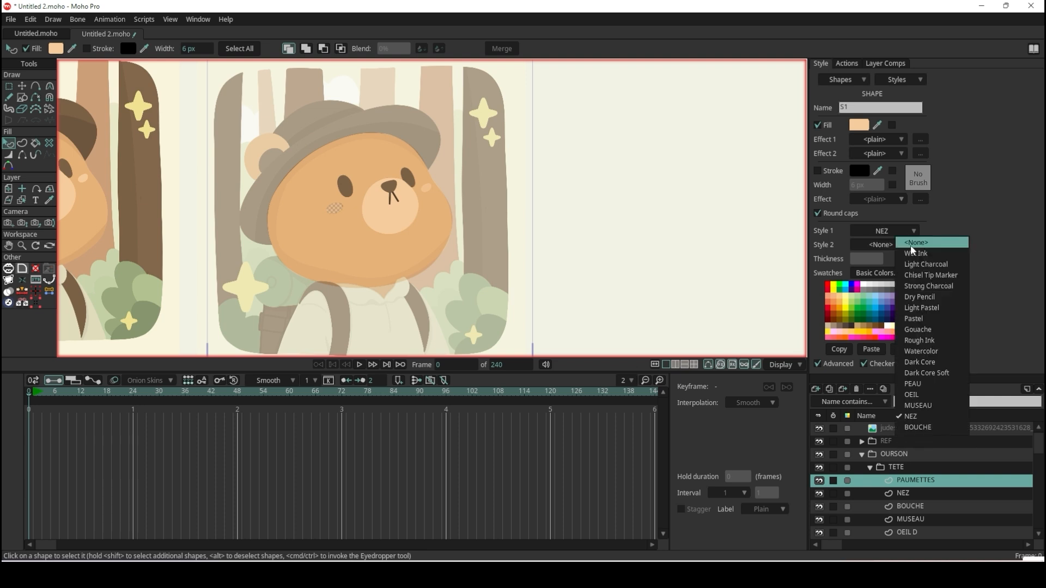
left_click(910, 245)
scroll(358, 224, "up", 5)
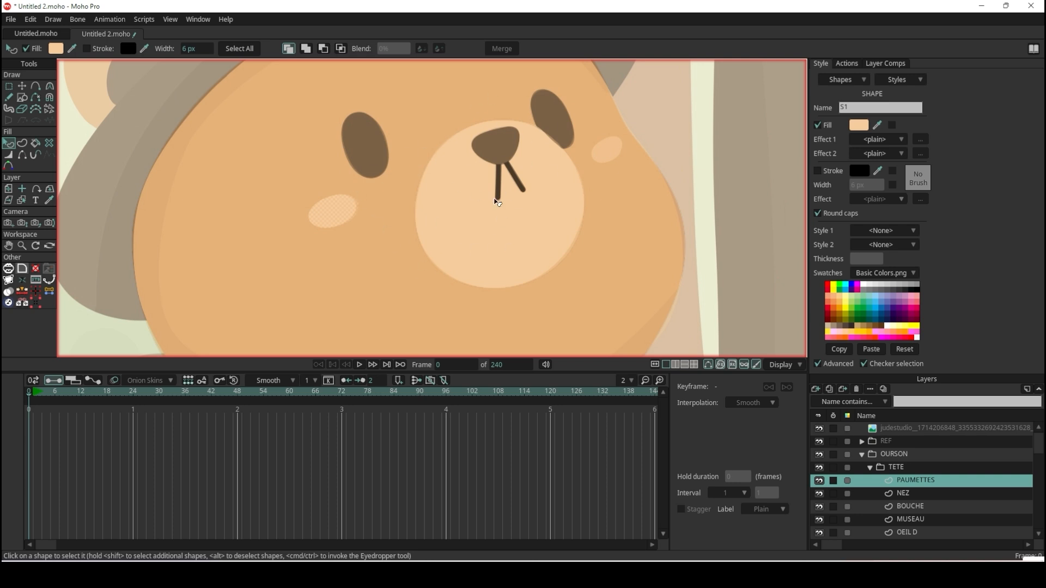
left_click(898, 228)
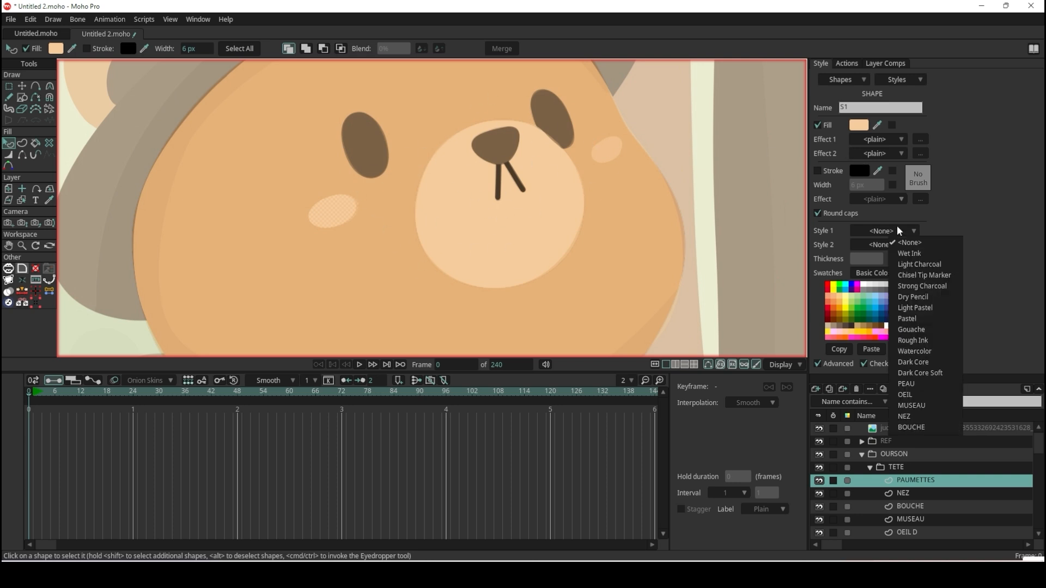
left_click(936, 410)
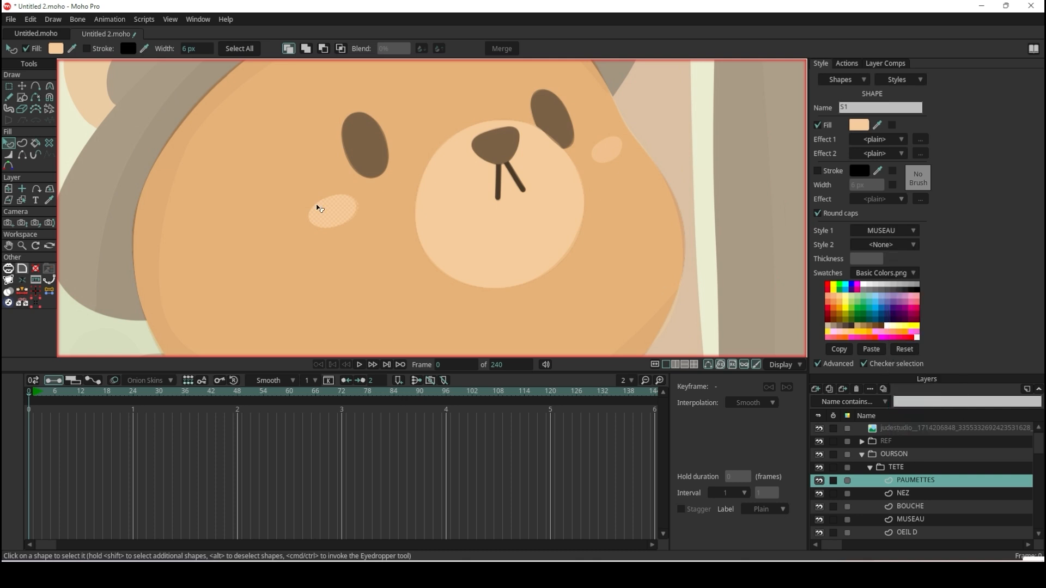
Duplicate the cheek oval, place the copy over the reference's right cheek blush and adjust its points to fit.
left_click(22, 86)
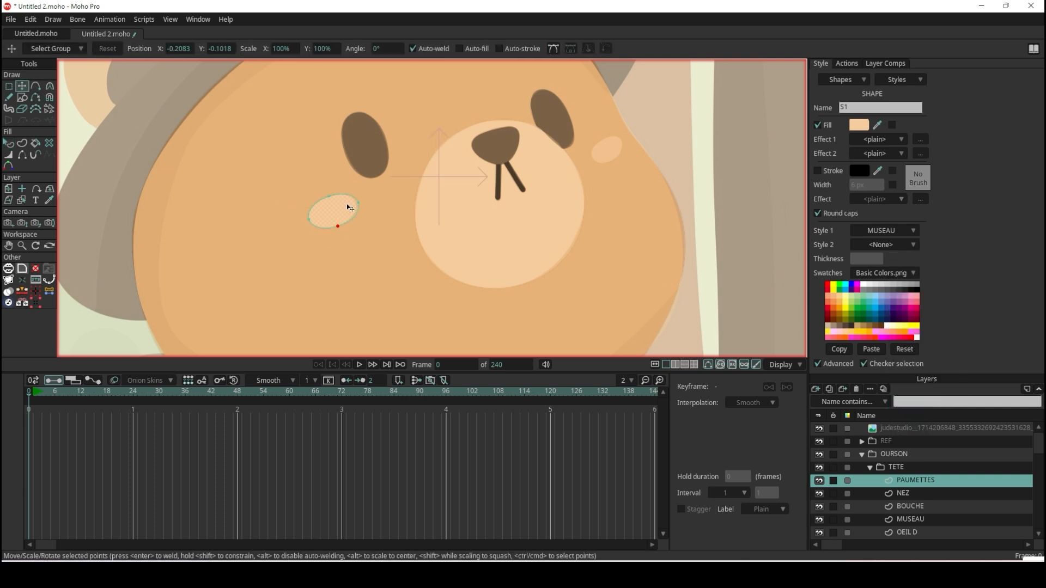
scroll(338, 210, "up", 2)
left_click(351, 208)
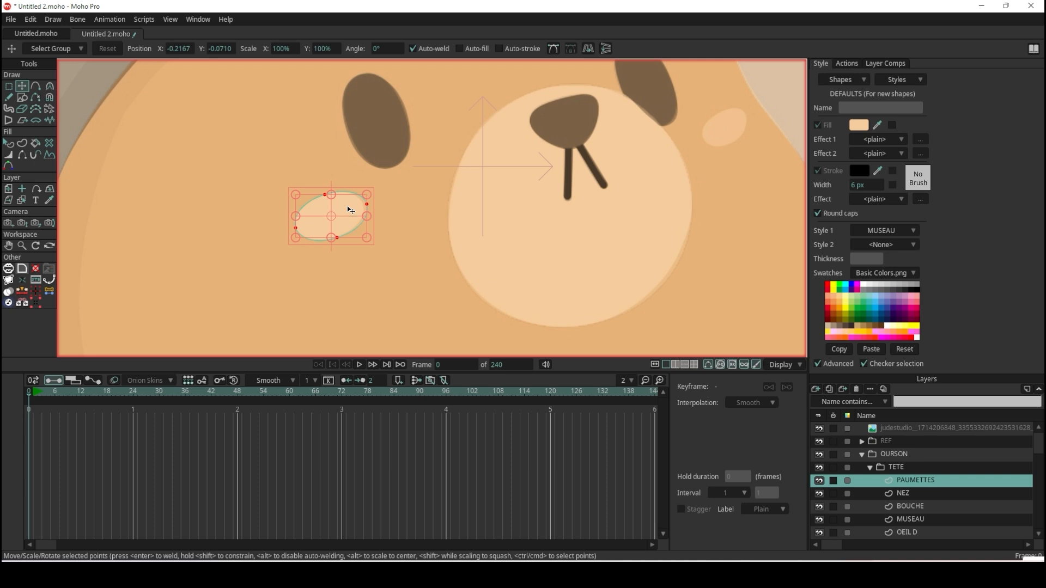
key("ctrl+c")
key("ctrl+v")
left_click_drag(348, 205, 747, 113)
scroll(747, 112, "down", 3)
scroll(747, 109, "up", 4)
left_click(660, 181)
mouse_move(661, 180)
left_mouse_down()
mouse_move(633, 204)
mouse_move(663, 163)
left_mouse_up()
left_click_drag(635, 198, 635, 200)
scroll(632, 198, "down", 5)
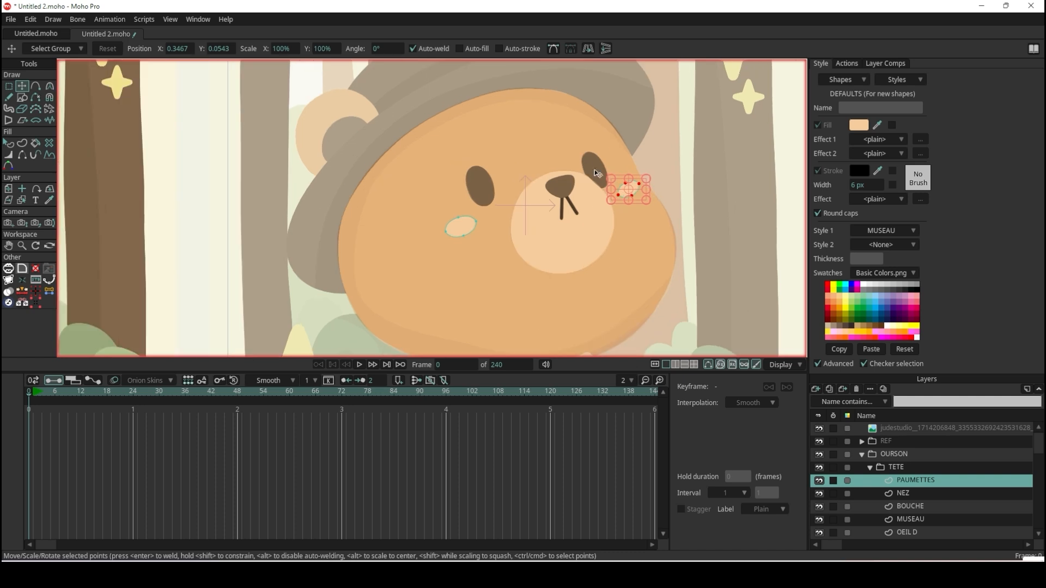
Deselect the cheek points and hide the REF group to show only the traced head.
left_click(12, 142)
scroll(658, 184, "down", 5)
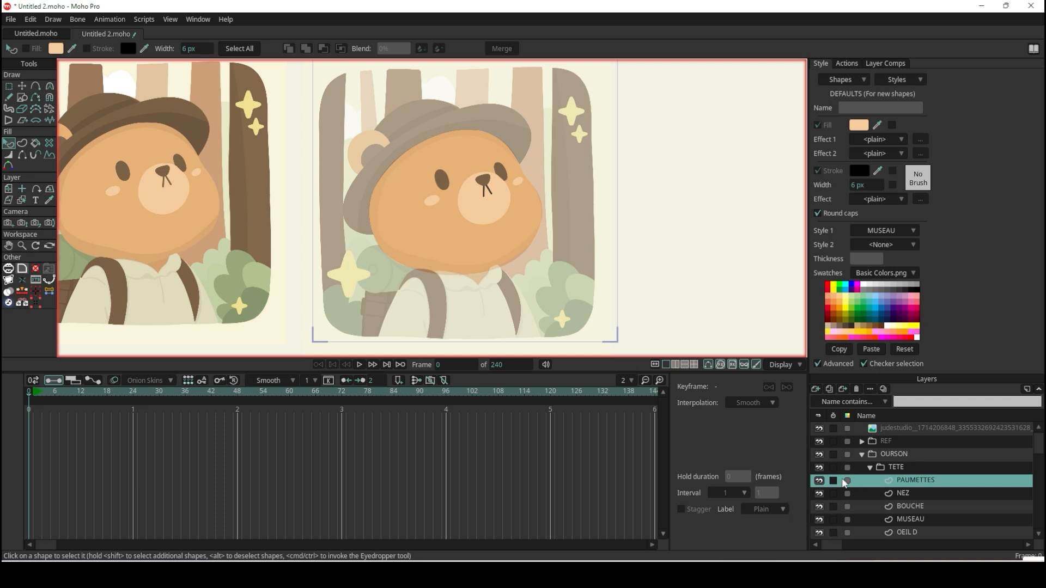
left_click(819, 442)
scroll(541, 200, "up", 2)
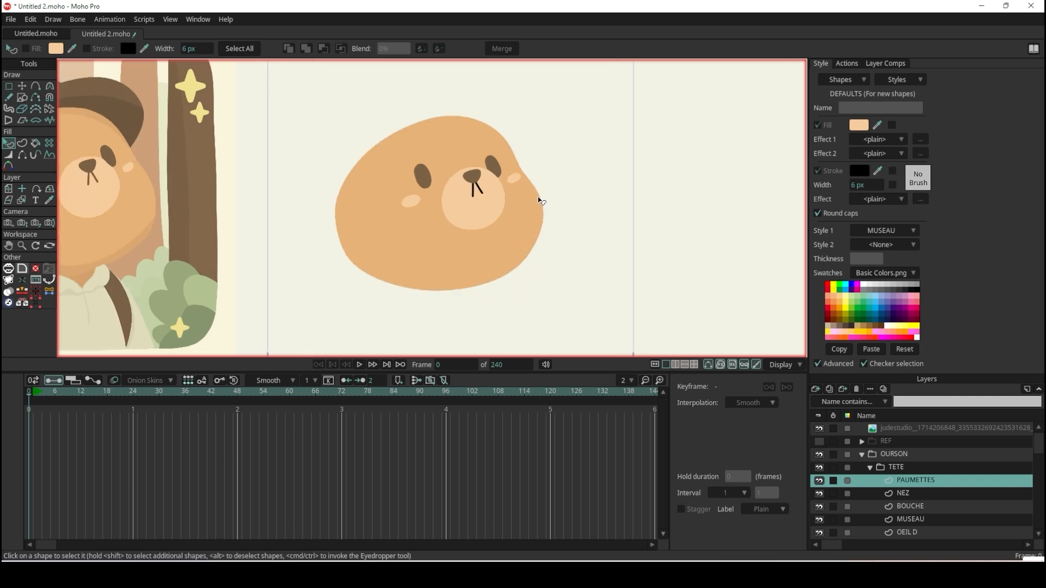
scroll(541, 201, "up", 2)
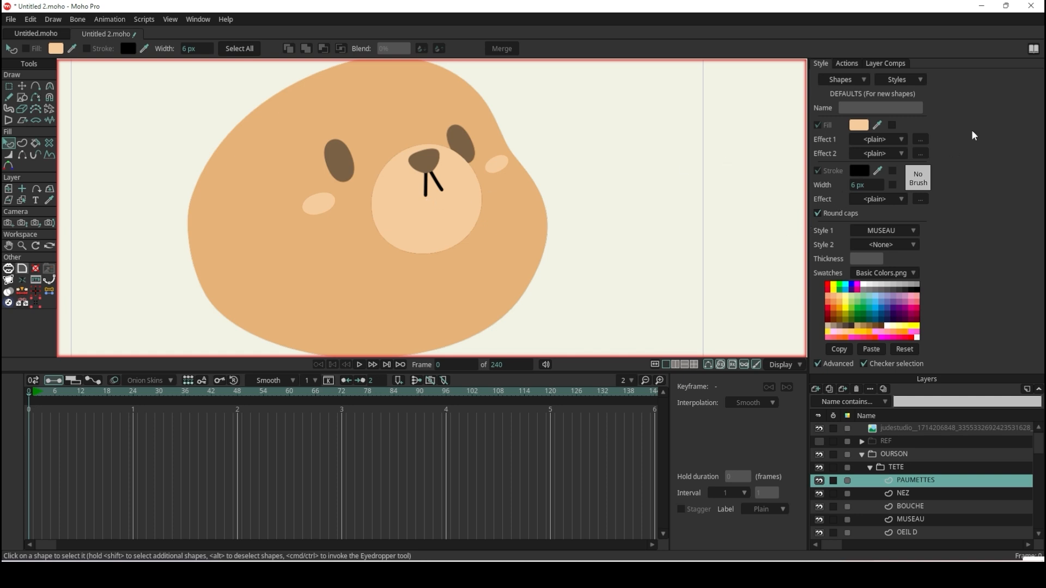
Open the MUSEAU style, preview a near-white fill (FFFEFD) on the muzzle and cheeks, and cancel the colour change.
left_click(920, 83)
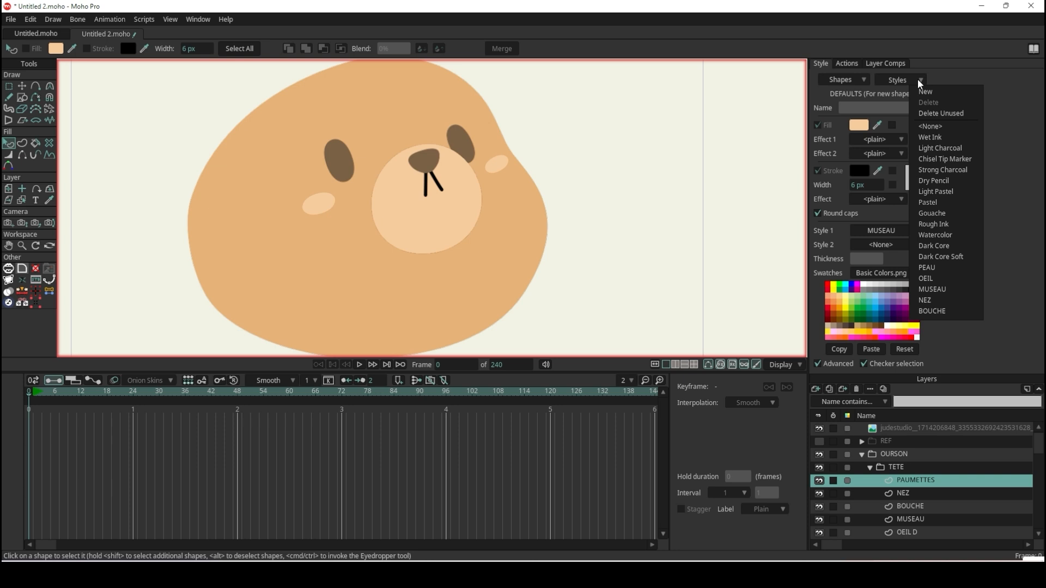
left_click(969, 291)
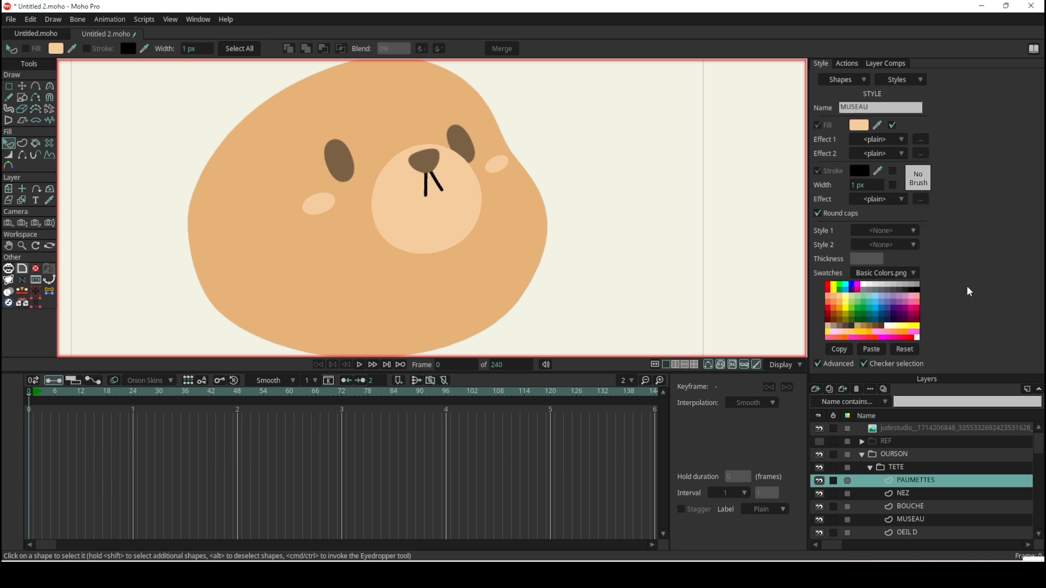
scroll(599, 202, "down", 3)
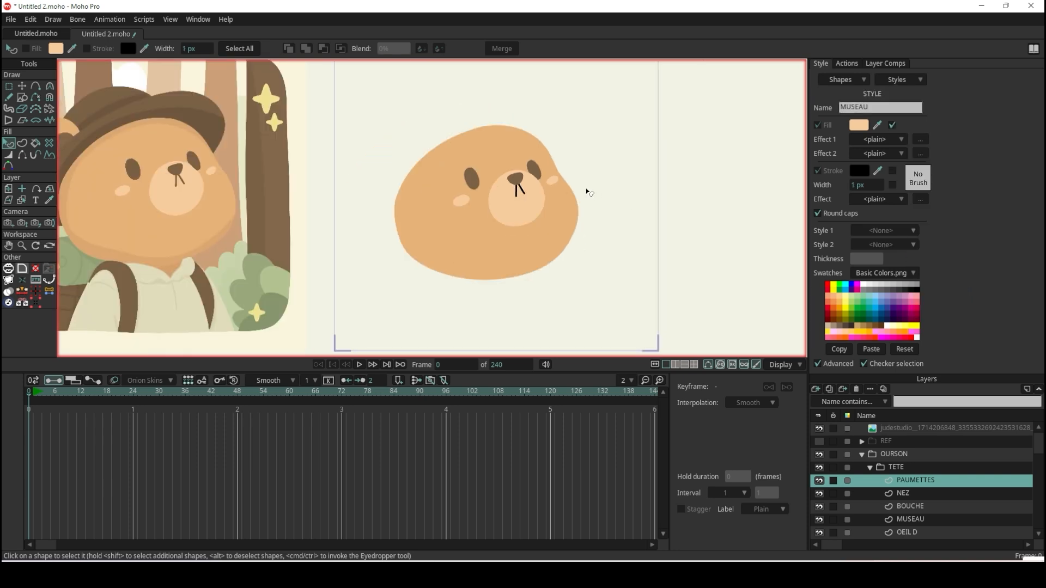
scroll(586, 191, "up", 3)
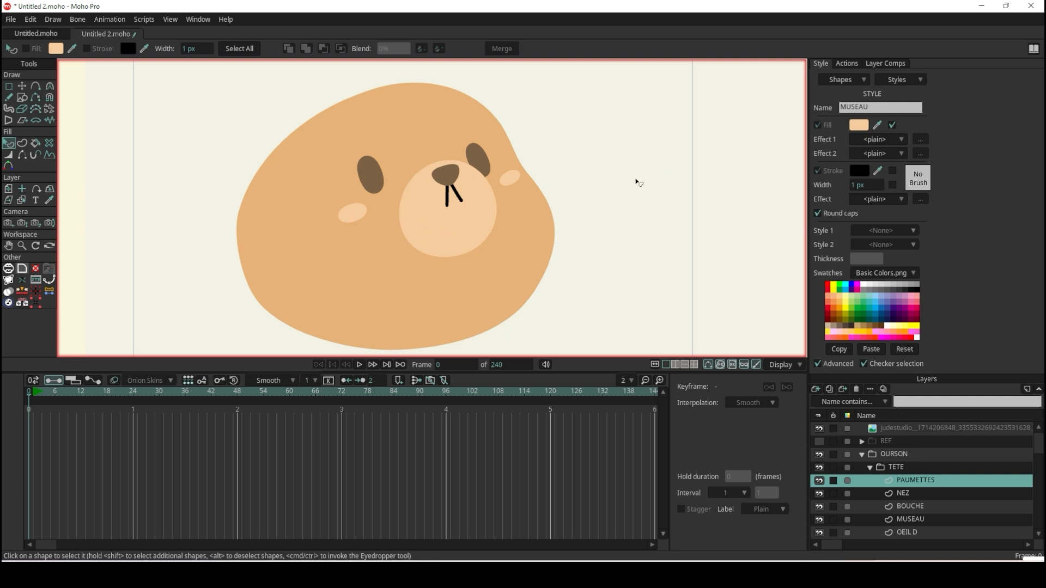
left_click(865, 127)
left_click_drag(819, 280, 703, 225)
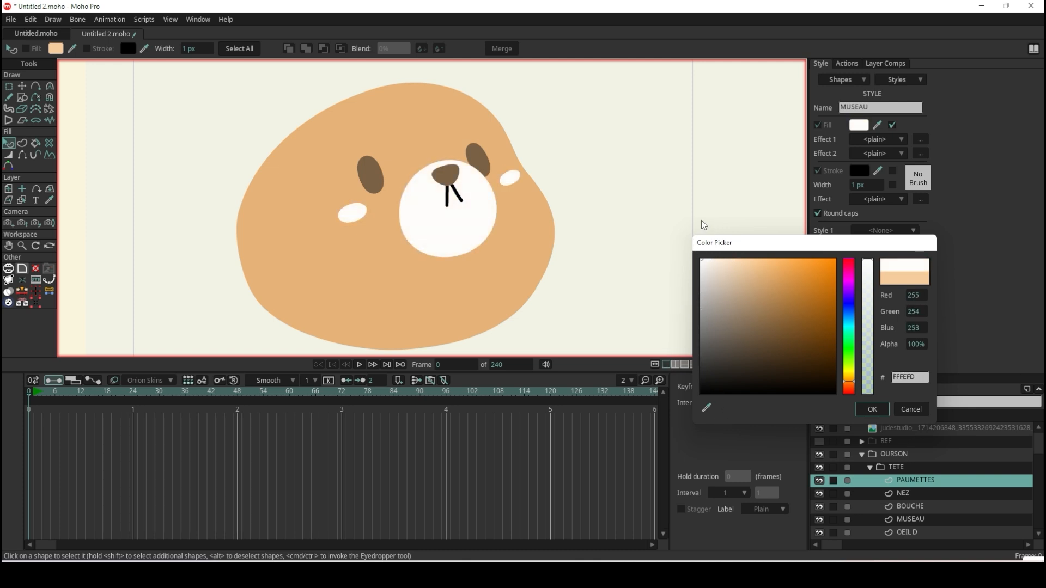
left_click(911, 410)
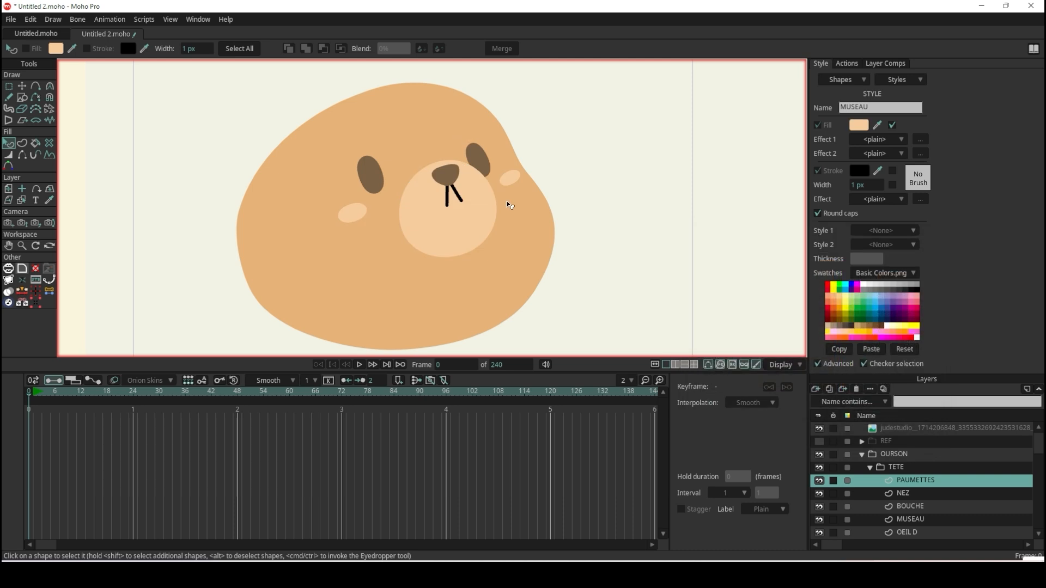
Examine the traced head on its own and compare its shapes and colours with the original bear illustration.
scroll(507, 203, "down", 5)
scroll(506, 202, "up", 4)
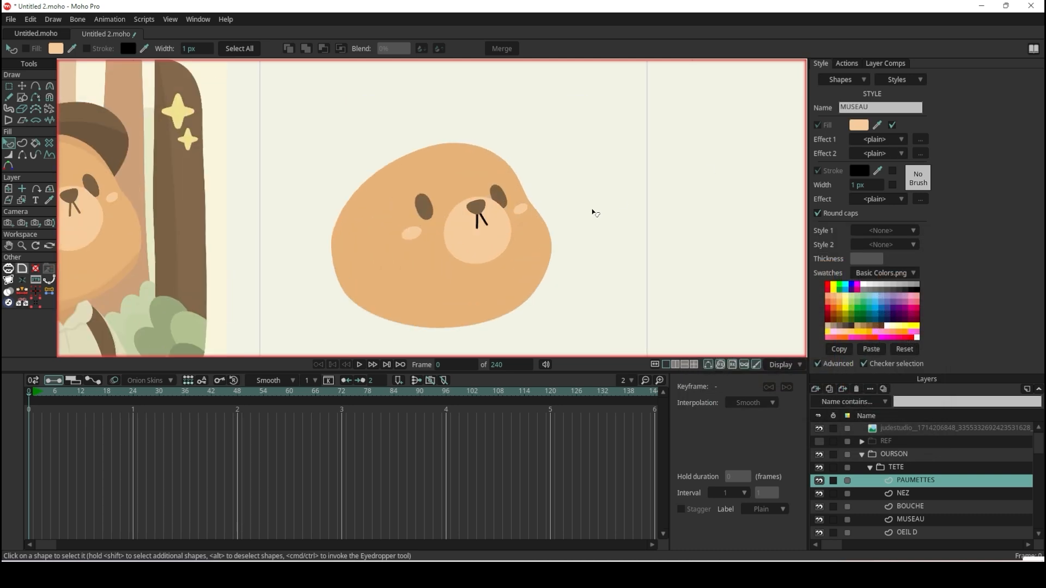
scroll(594, 212, "down", 3)
scroll(418, 208, "up", 4)
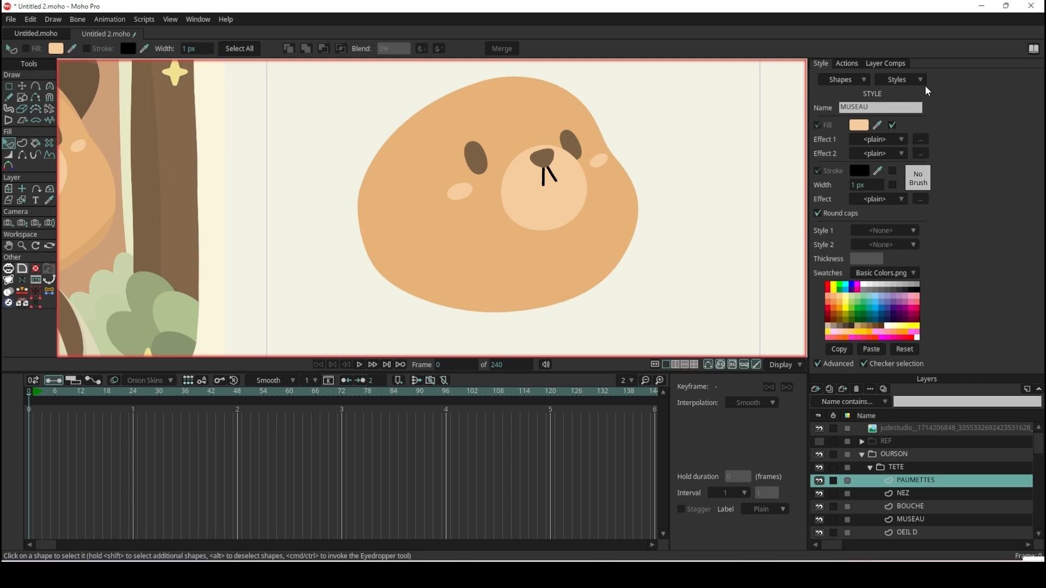
left_click(903, 79)
left_click(911, 77)
left_click(924, 507)
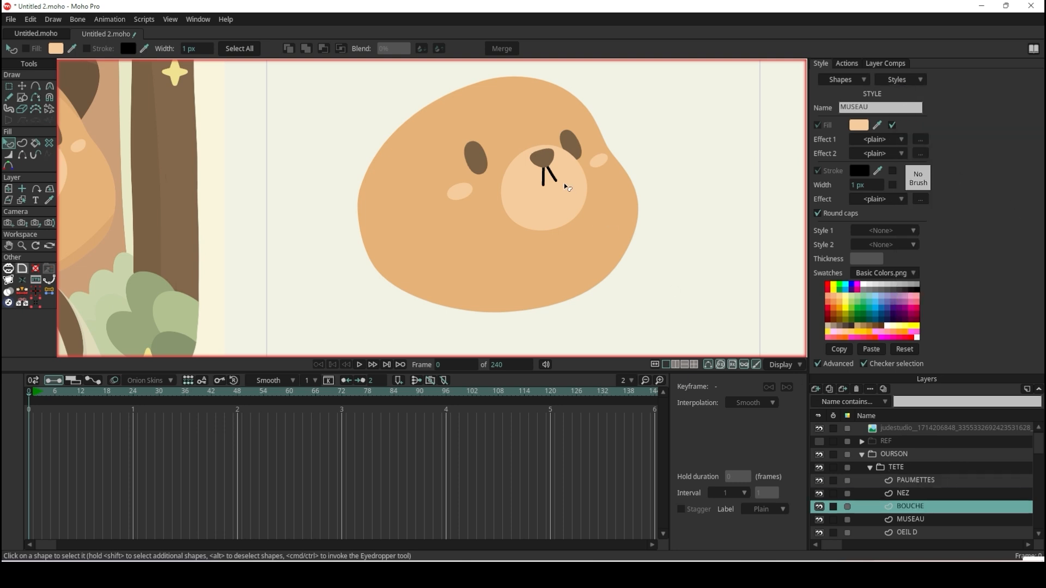
scroll(564, 182, "down", 5)
scroll(567, 173, "up", 2)
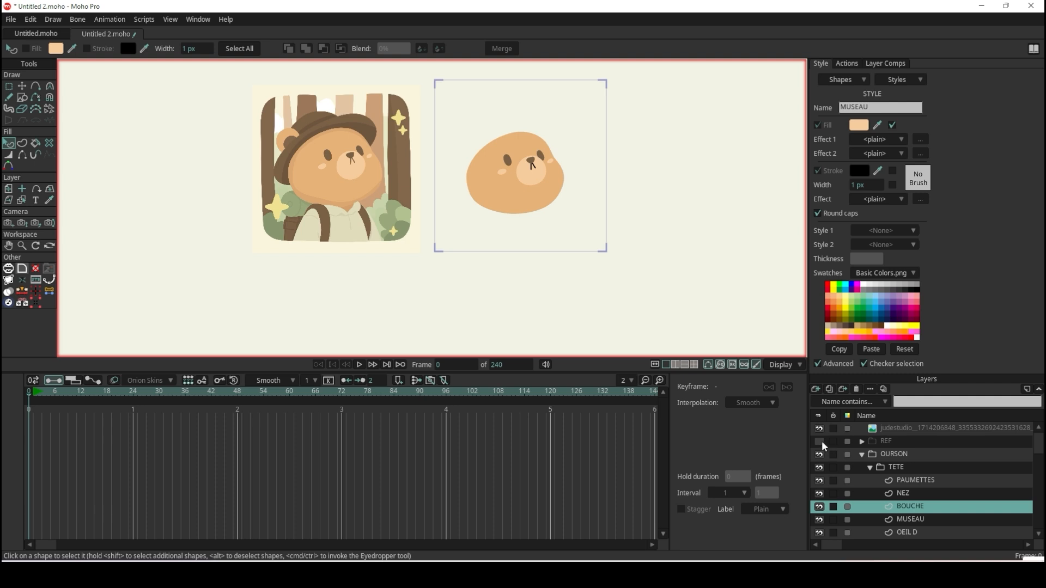
Show the REF group again and inspect the hat and ear around the traced head.
left_click(820, 442)
scroll(568, 163, "up", 5)
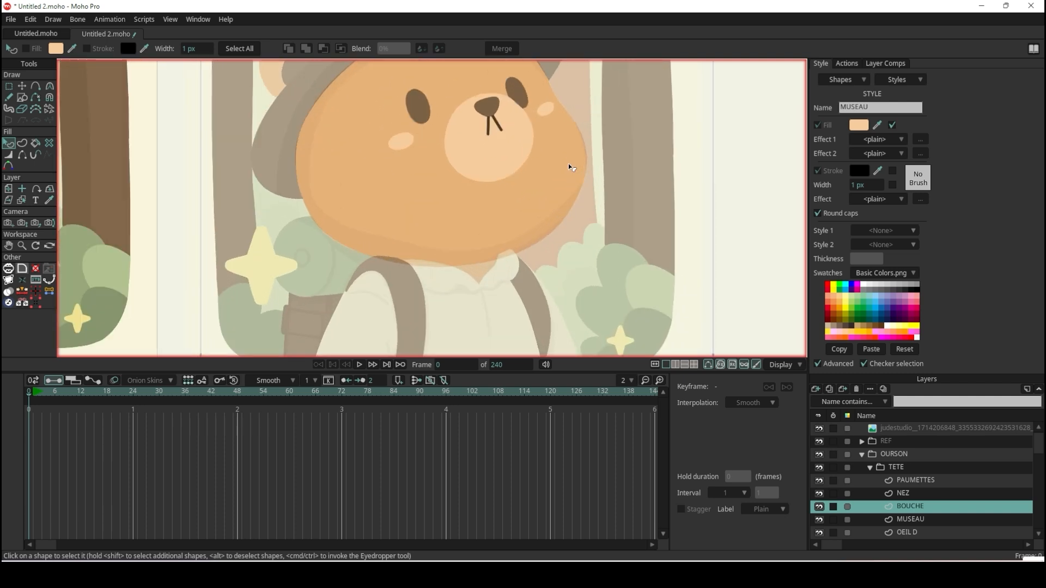
scroll(567, 163, "down", 5)
scroll(555, 107, "up", 6)
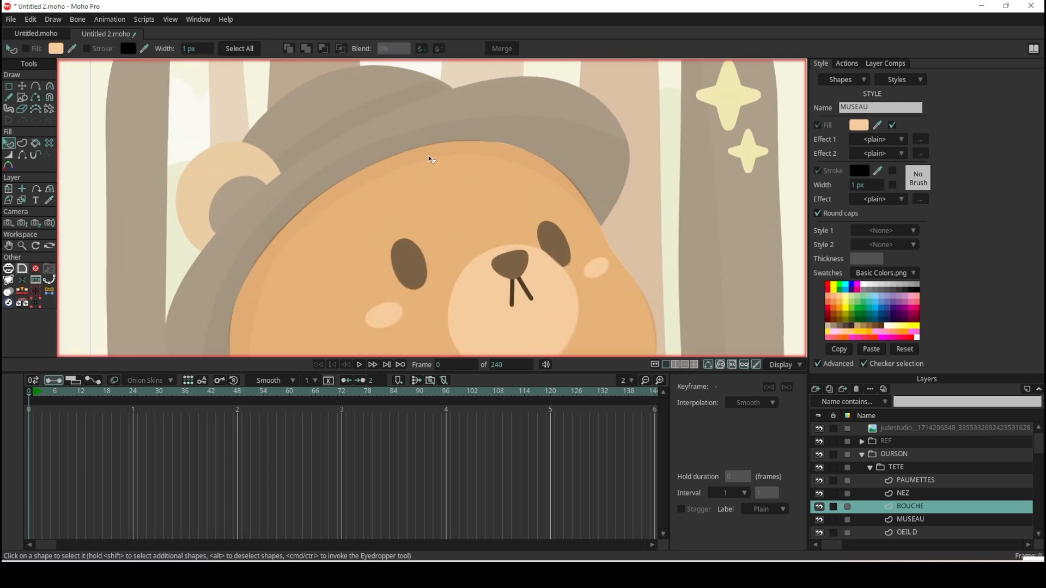
scroll(439, 188, "down", 2)
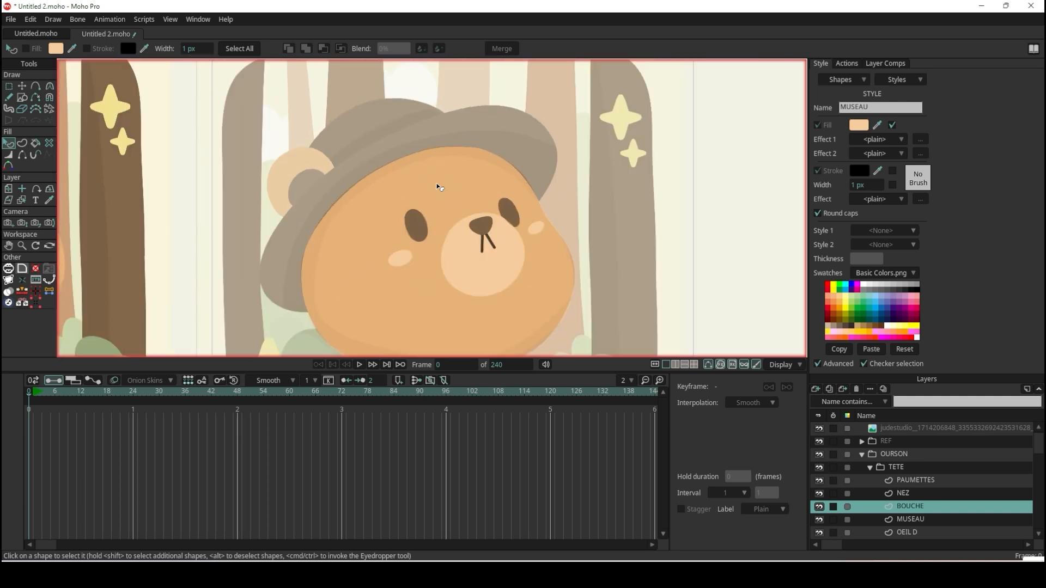
Choose the Draw Shape tool, add a new vector layer in the TETE group and move it below VISAGE.
left_click(21, 97)
scroll(915, 493, "down", 2)
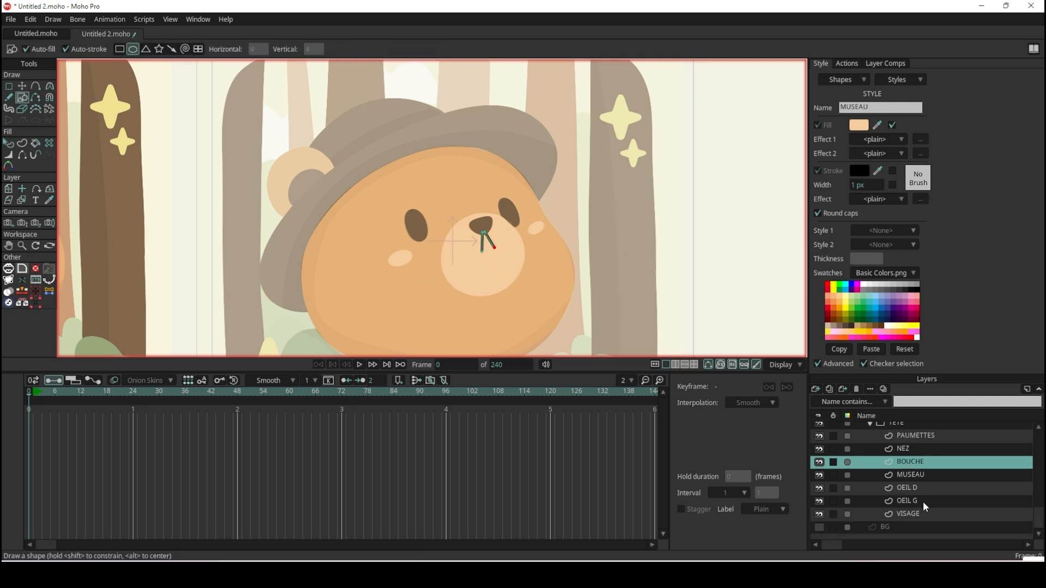
left_click(926, 515)
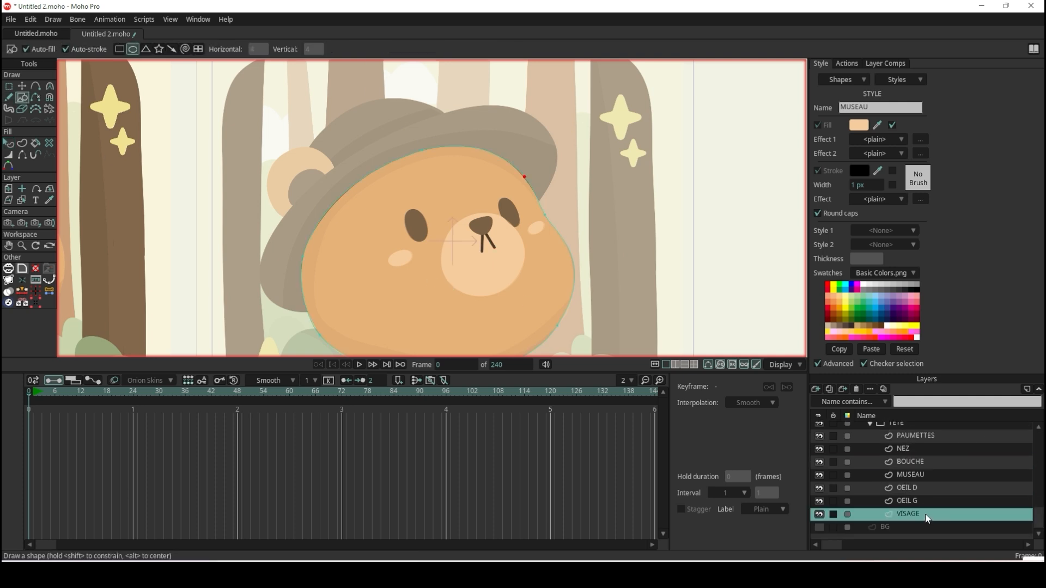
left_click(816, 389)
left_click(828, 400)
scroll(983, 493, "down", 1)
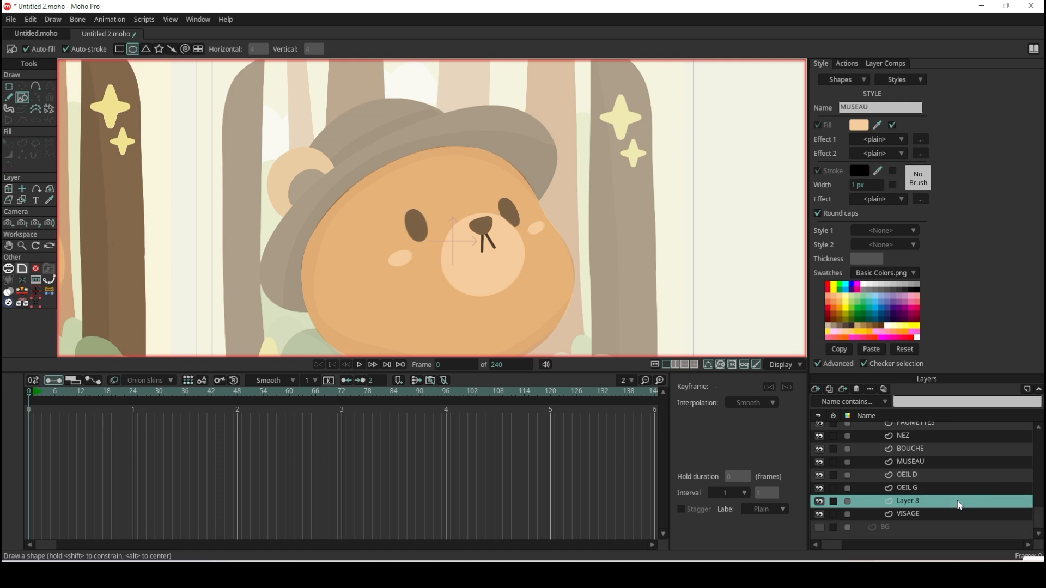
left_click_drag(945, 504, 938, 517)
Move the new vector layer out of the TETE group to just above the BG layer, and collapse TETE.
scroll(941, 518, "up", 3)
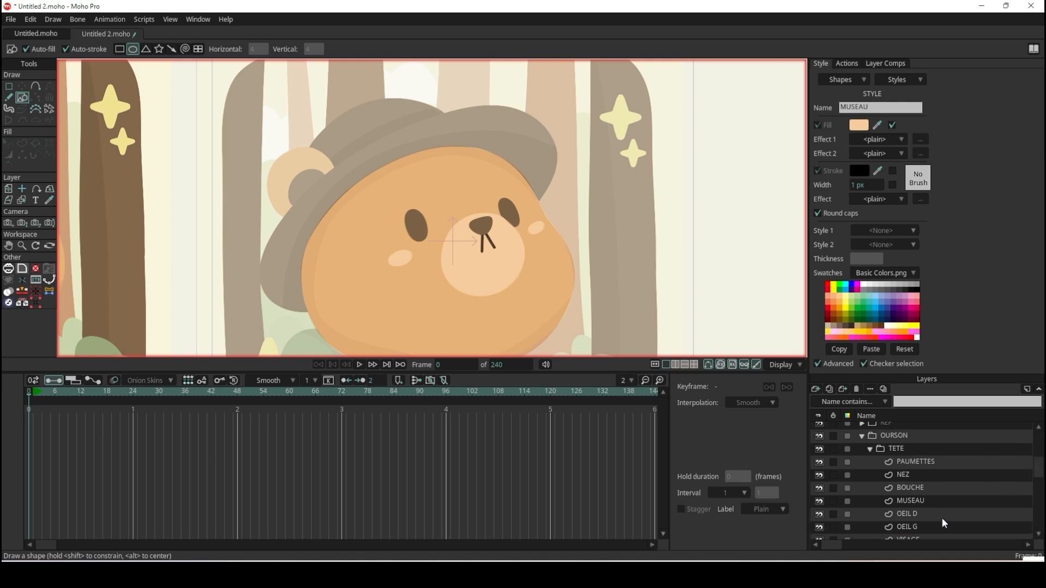
left_click(874, 449)
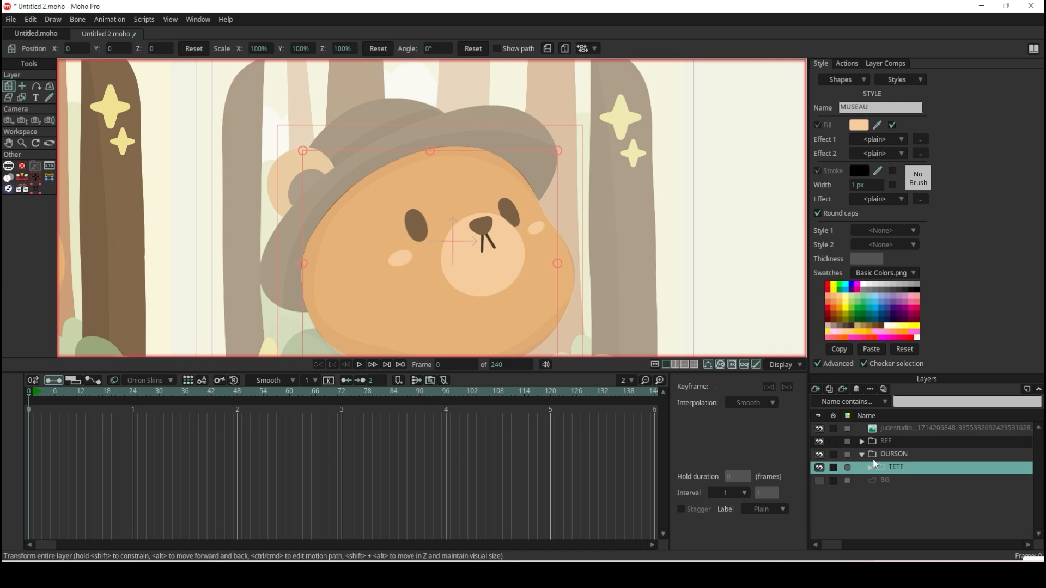
left_click(870, 467)
scroll(908, 482, "down", 4)
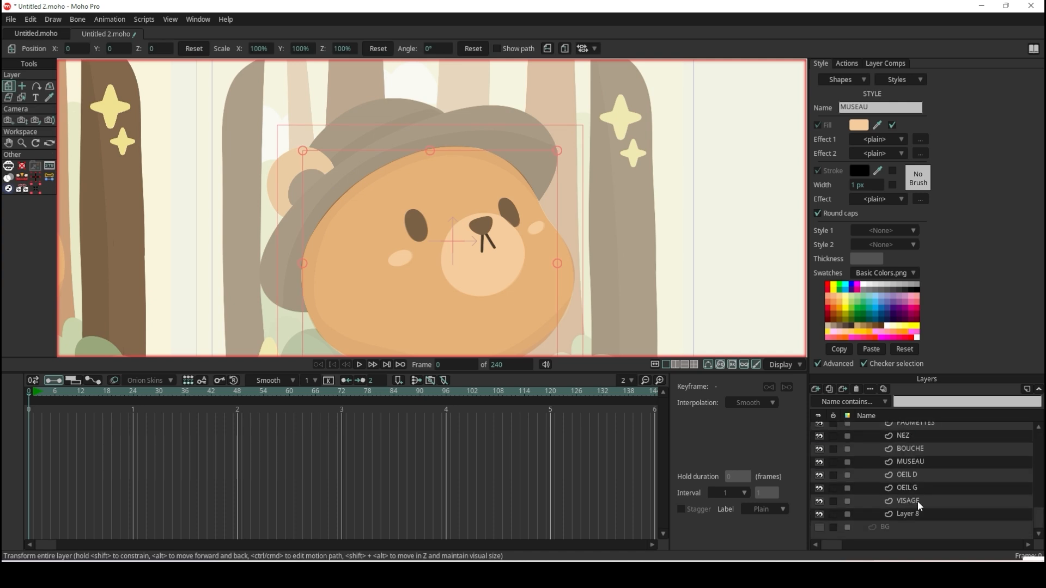
left_click(924, 521)
left_click_drag(921, 514, 922, 526)
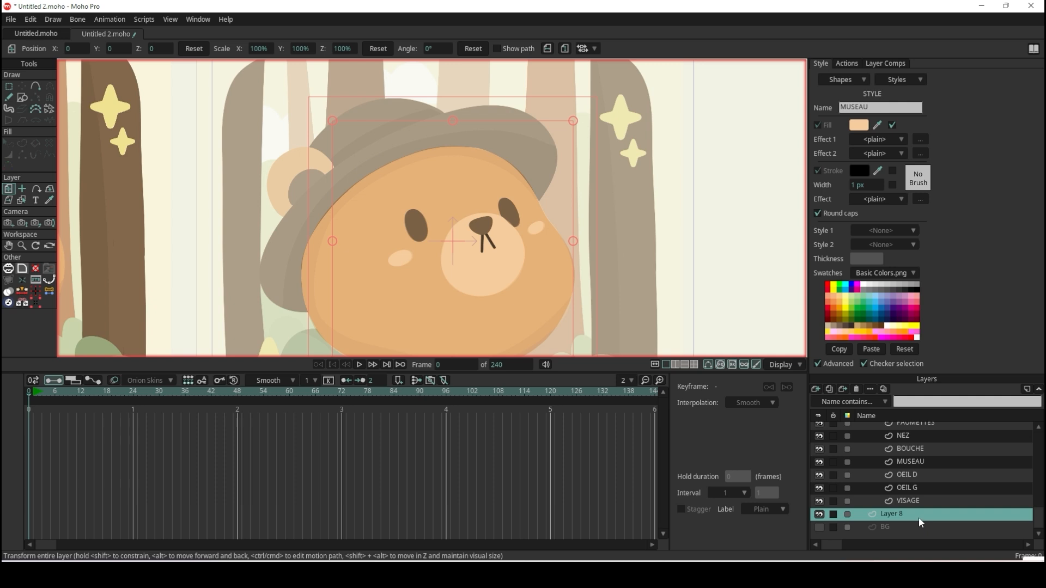
scroll(915, 512, "up", 4)
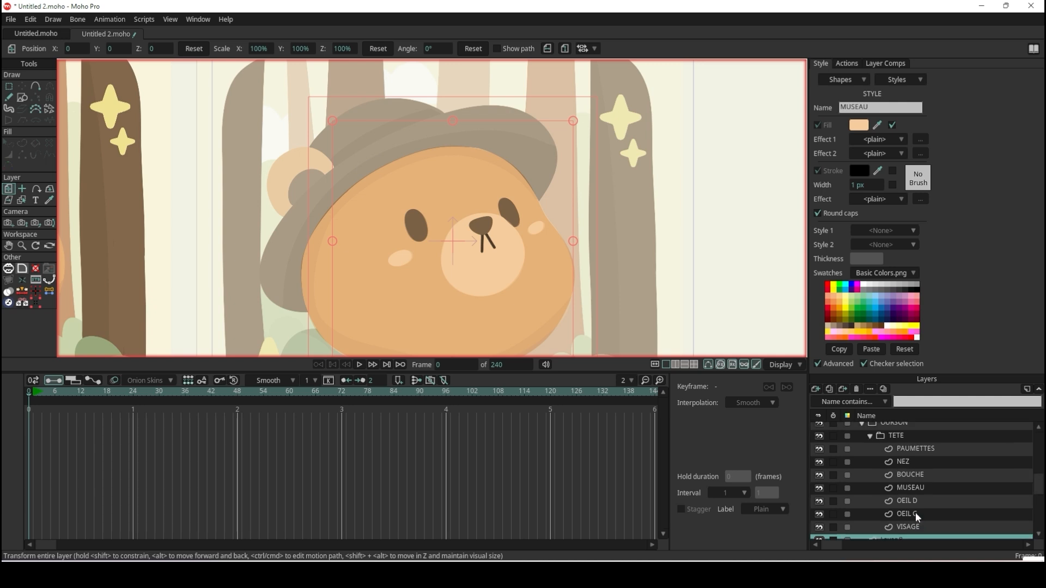
left_click(871, 461)
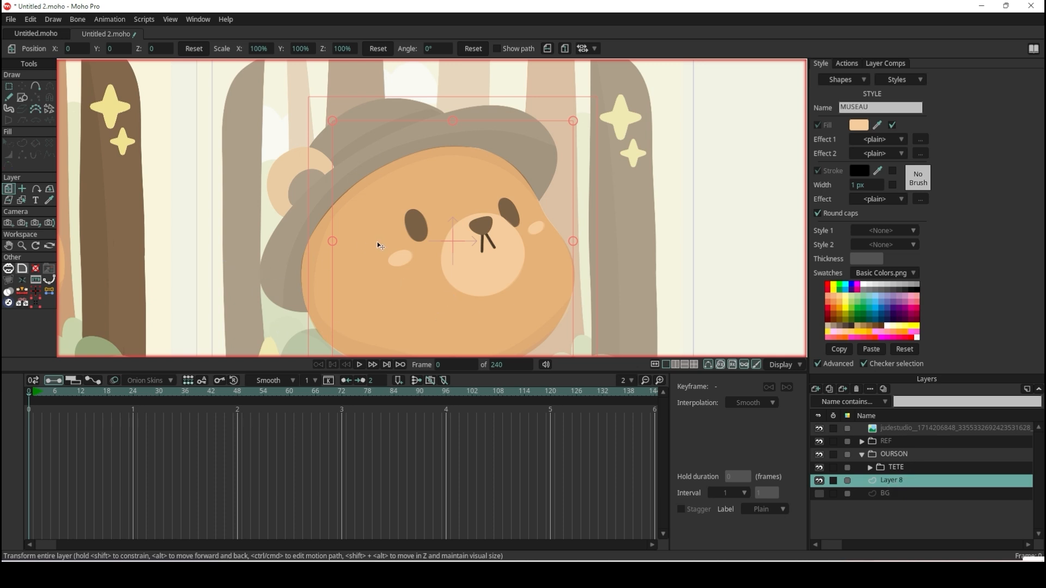
Rename the new vector layer above BG as CHAPEAU.
double_click(898, 481)
type("CHAPEAU")
key("Return")
Draw a rectangle across the upper part of the bear's head as the base of the hat brim.
left_click(22, 97)
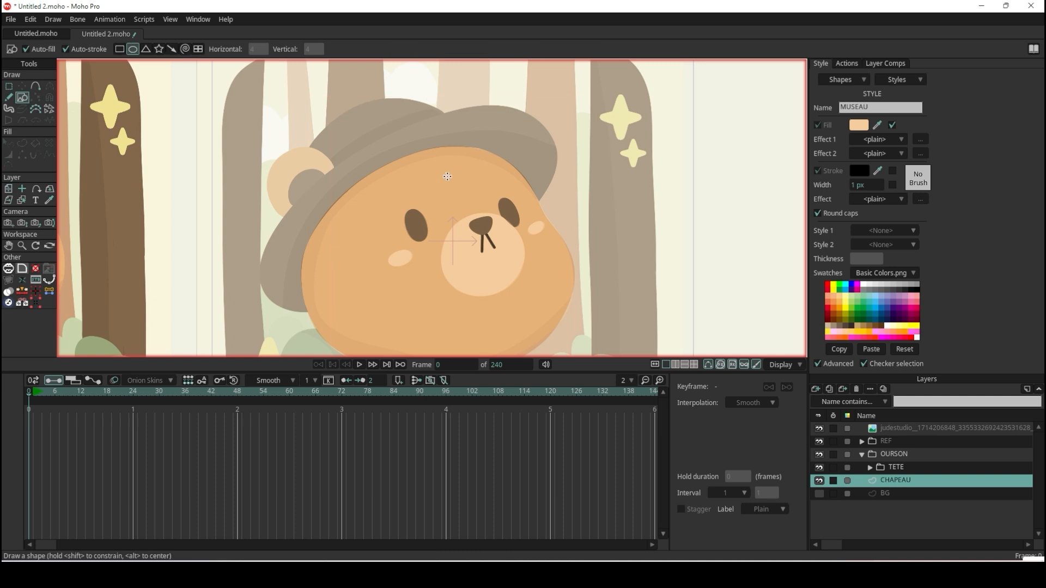
left_click(120, 49)
left_click_drag(323, 156, 576, 280)
scroll(539, 193, "up", 3)
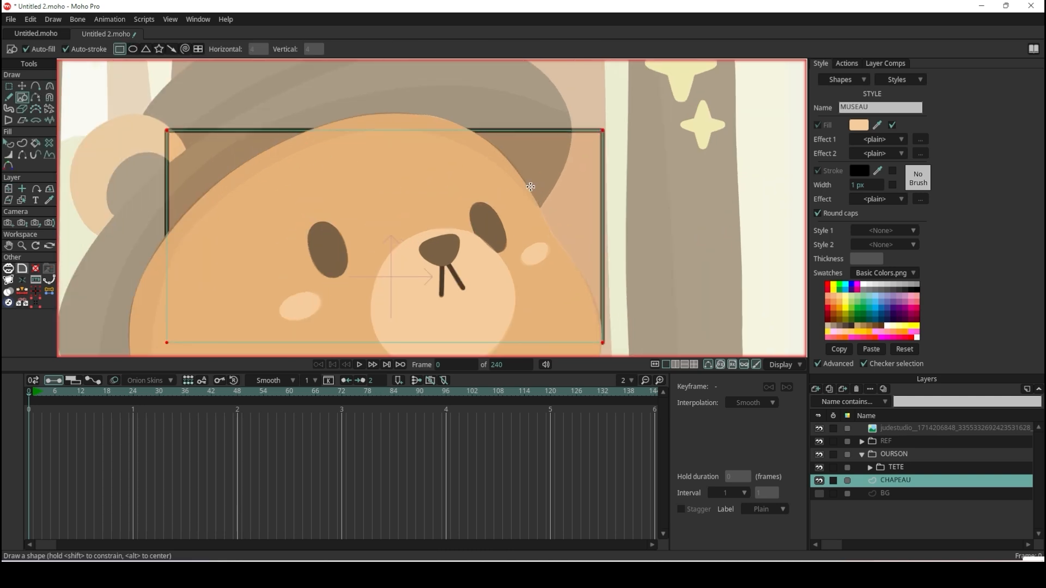
scroll(539, 193, "down", 2)
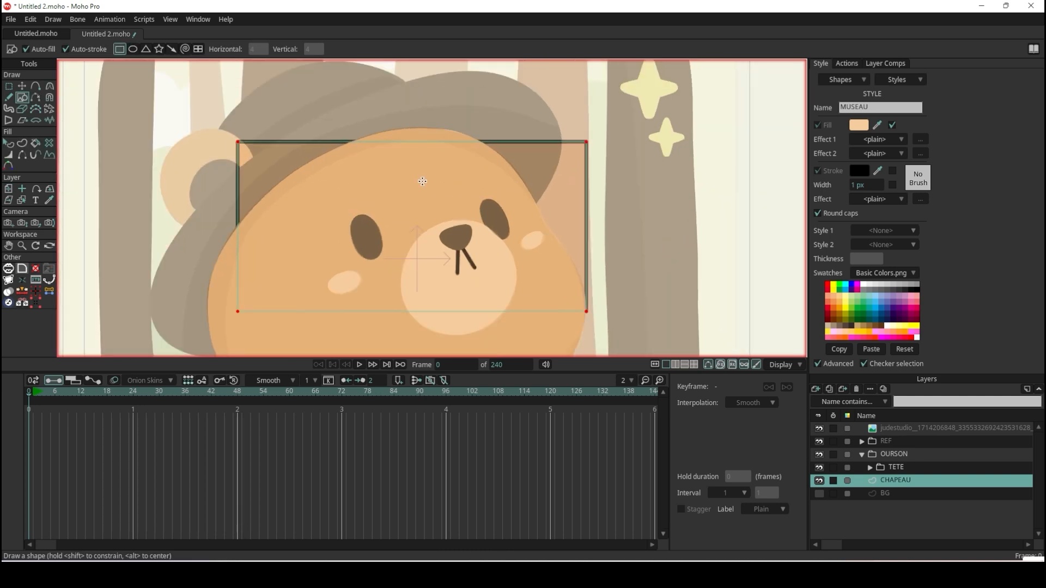
Move the rectangle's four corner points onto the outer edges of the reference hat brim.
left_click(22, 86)
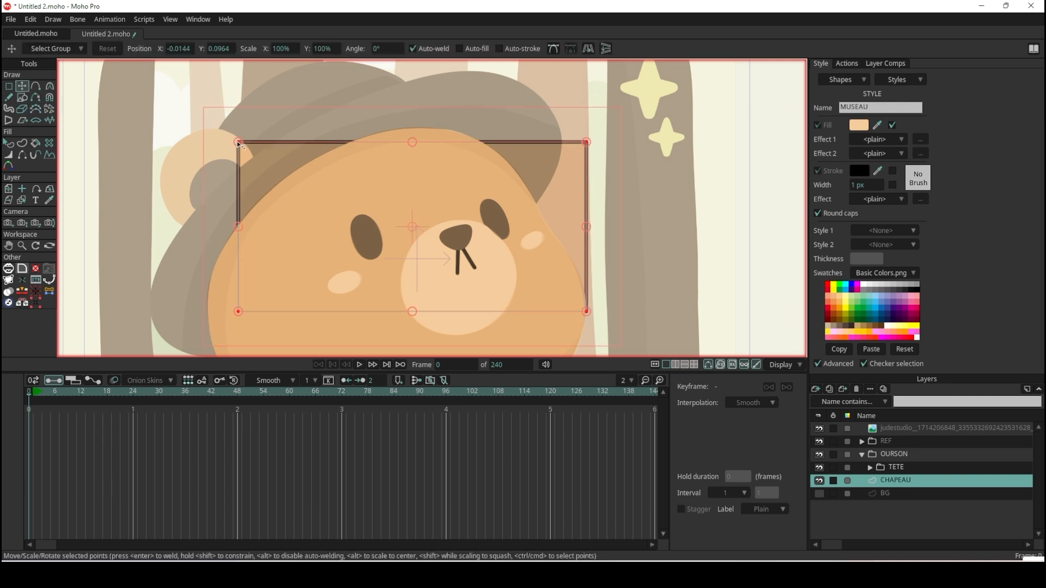
left_click_drag(239, 144, 151, 294)
left_click_drag(587, 142, 470, 70)
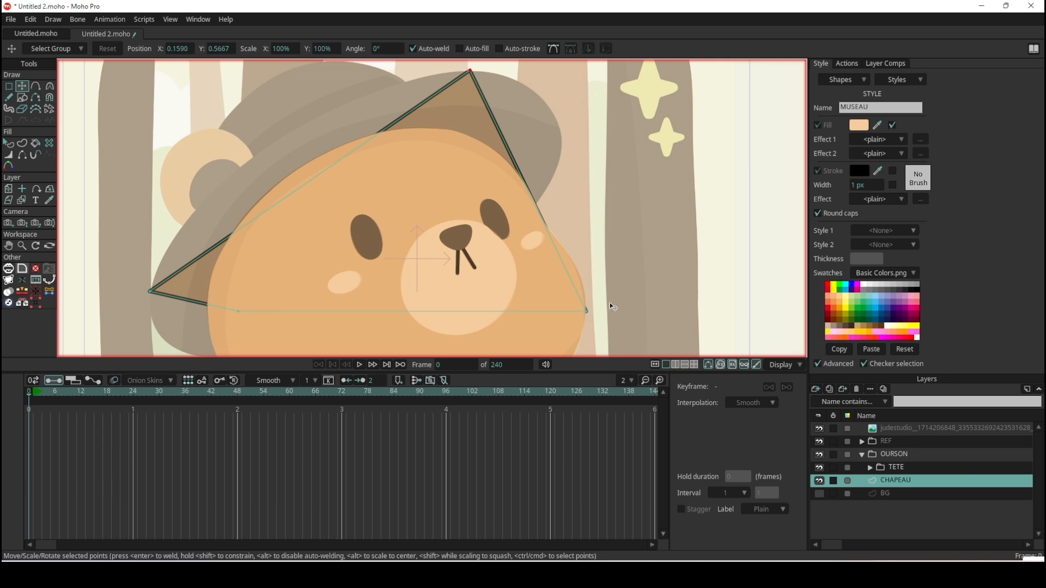
left_click_drag(590, 312, 558, 151)
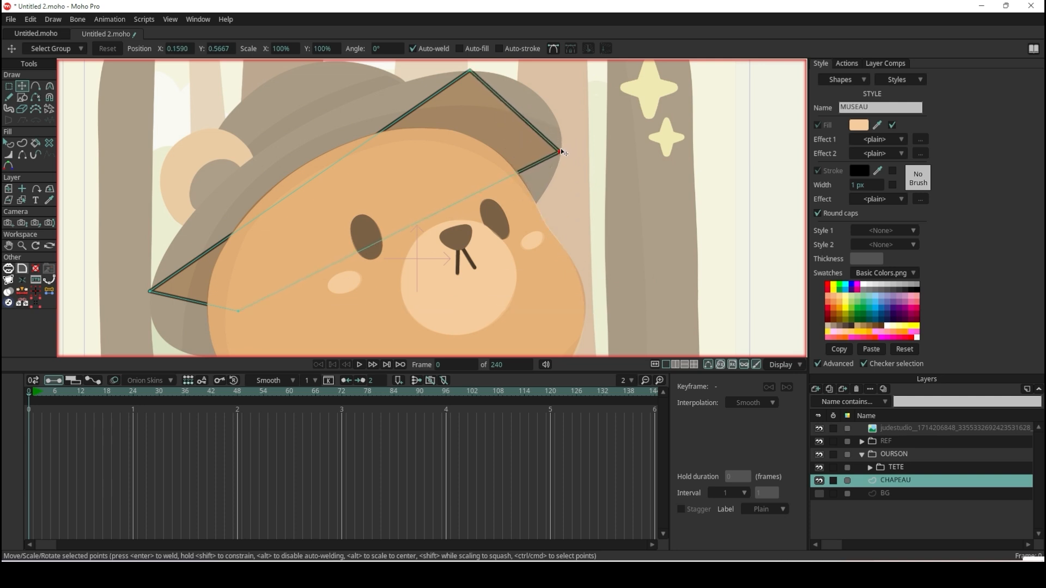
scroll(534, 189, "down", 4)
scroll(534, 189, "up", 4)
left_click_drag(358, 233, 337, 277)
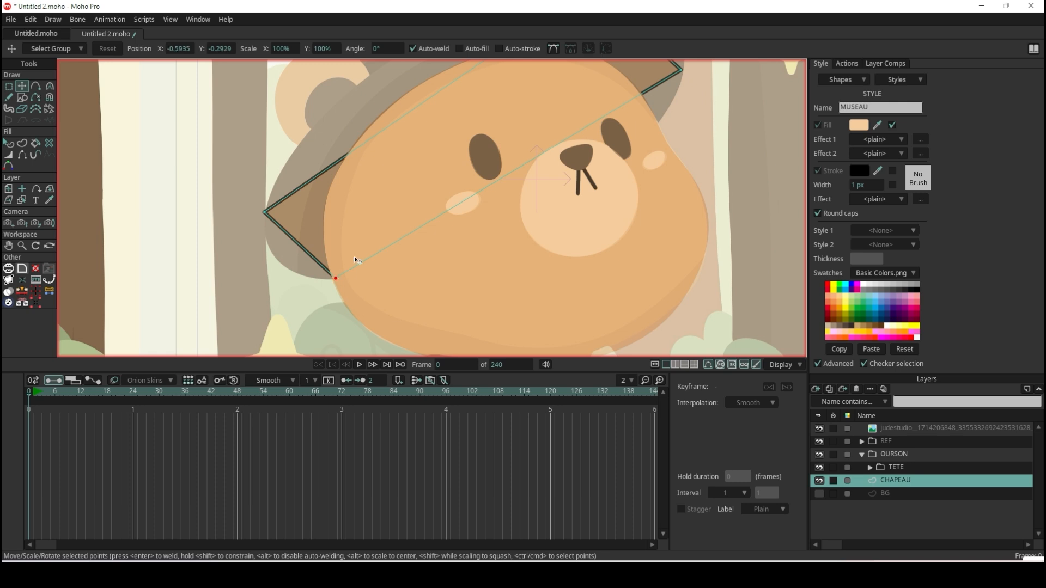
scroll(355, 260, "down", 4)
scroll(419, 165, "up", 3)
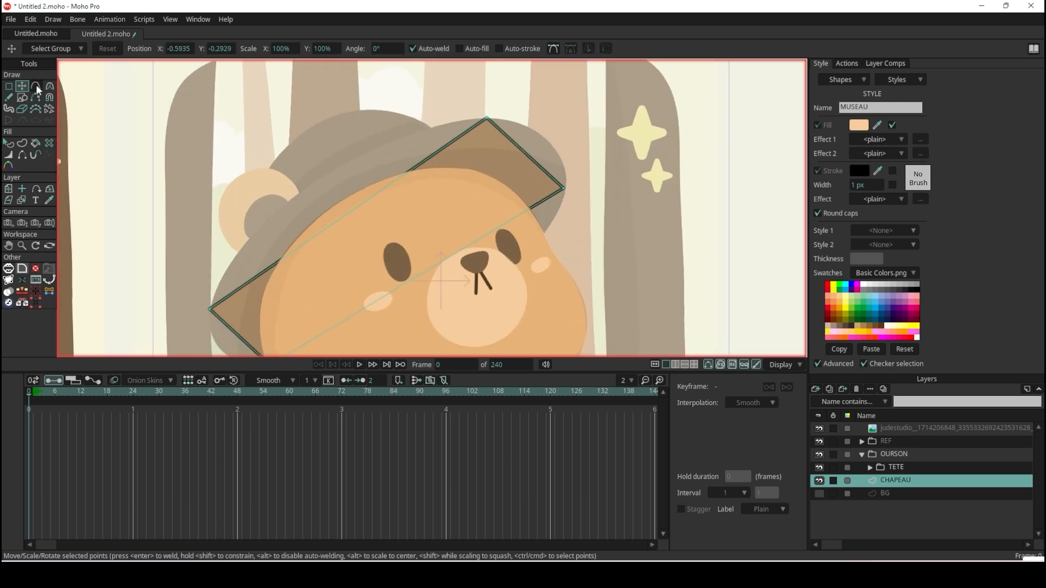
Add a point on each long edge of the brim shape, bending the upper one to the hat's outline and the lower one behind the face.
left_click(36, 86)
left_click_drag(371, 198, 321, 174)
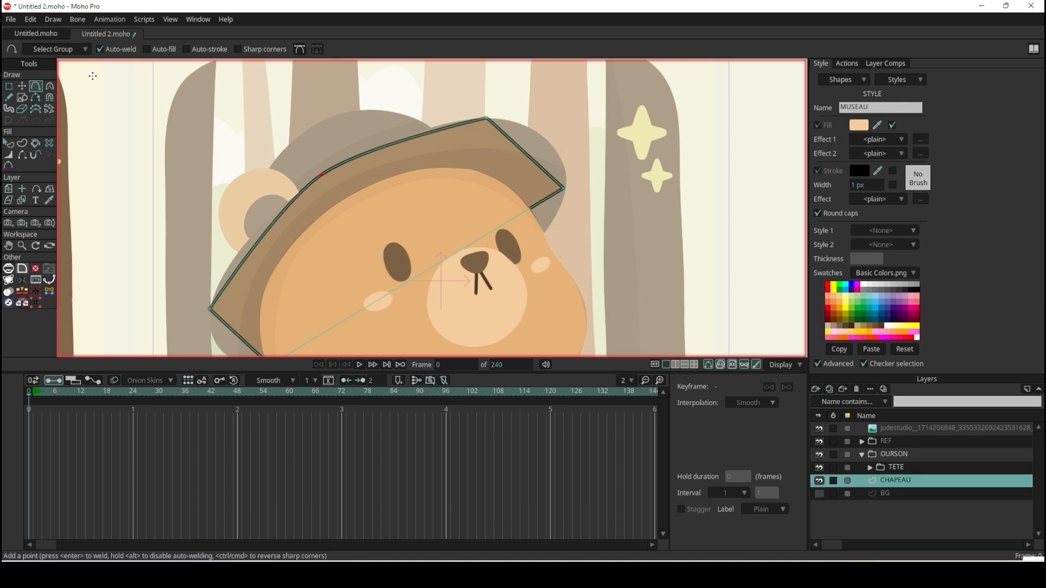
scroll(367, 299, "down", 4)
scroll(355, 269, "up", 3)
left_click_drag(338, 237, 374, 271)
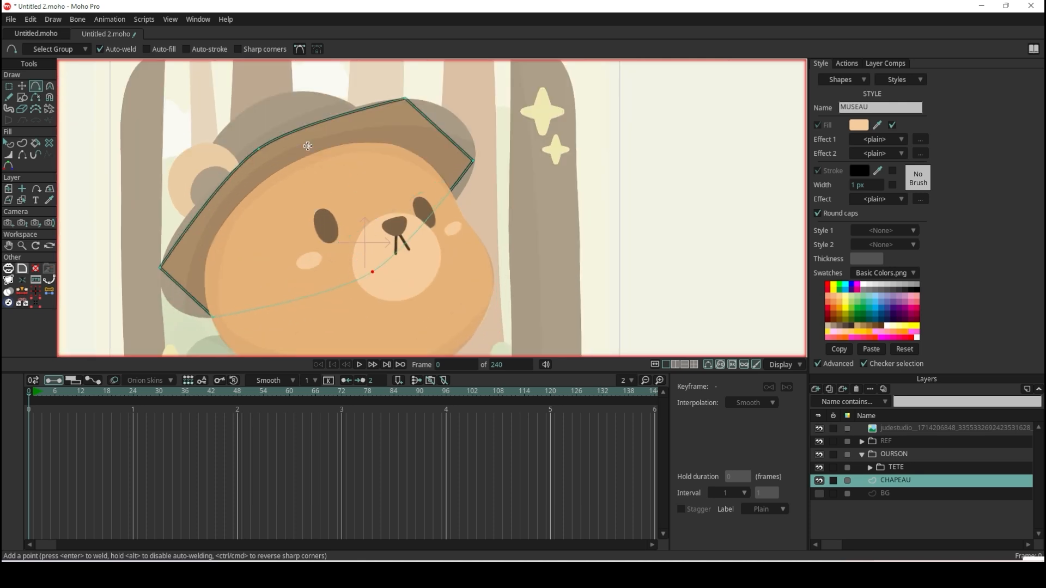
Round the brim's four corner points with the Curvature tool so the outline follows the reference hat.
left_click(22, 85)
left_click(475, 162)
key("c")
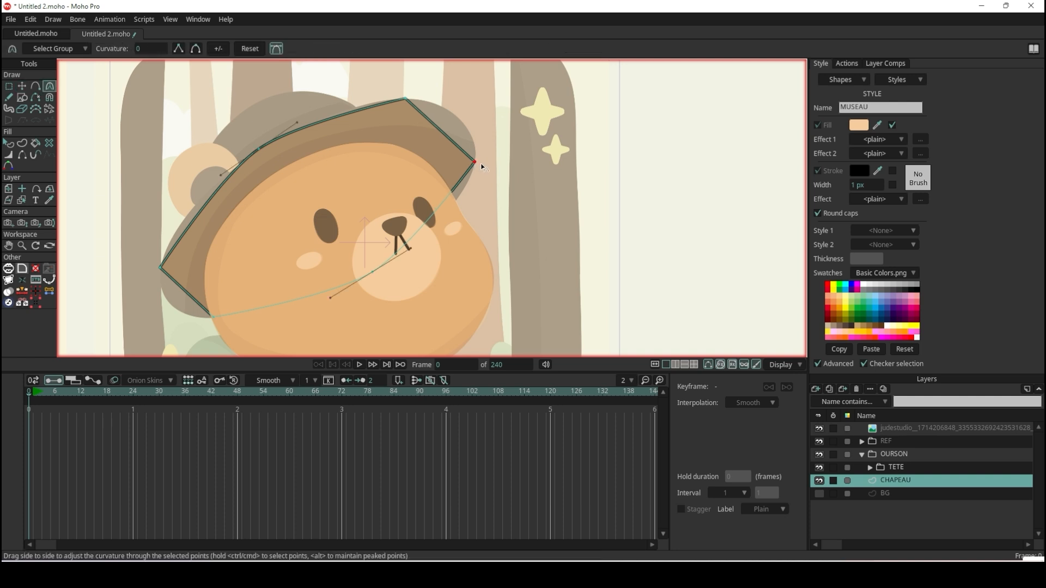
left_click_drag(479, 167, 600, 60)
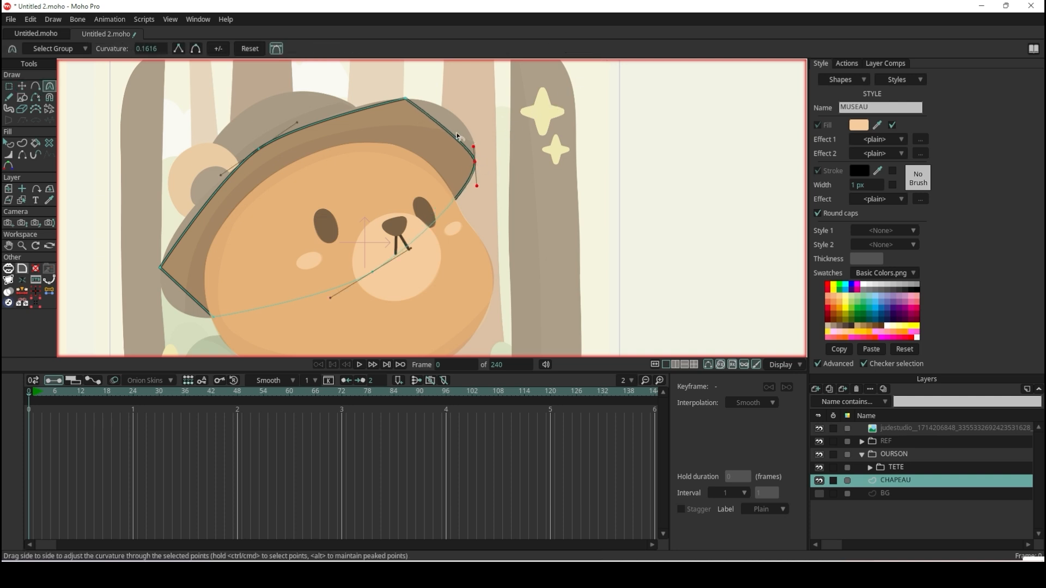
left_click_drag(407, 99, 469, 102)
left_click_drag(162, 269, 267, 234)
left_click_drag(214, 316, 385, 308)
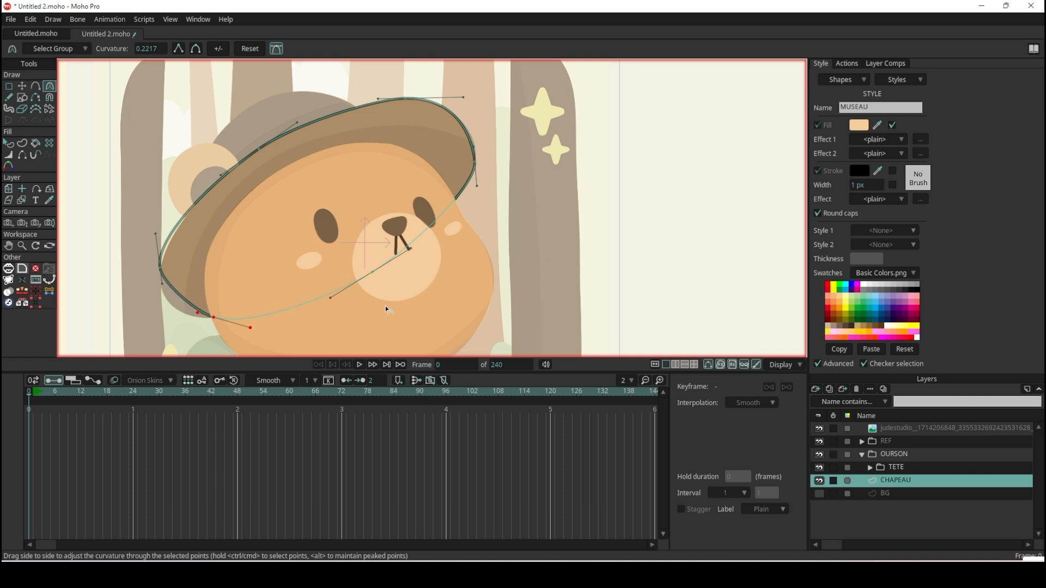
left_click_drag(161, 287, 154, 320)
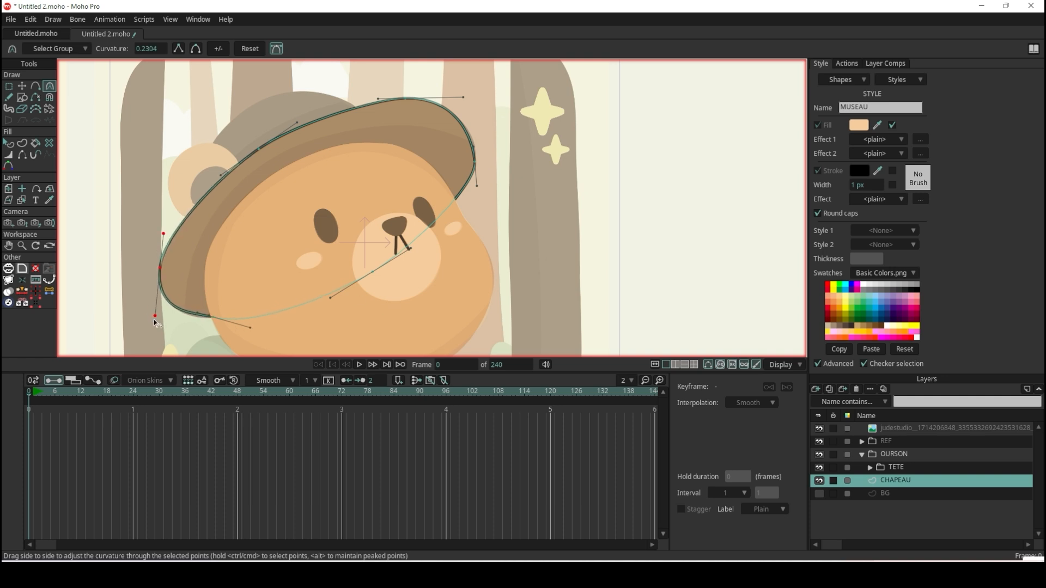
Refine the curve handles around the brim to fit its lower end, upper edge and far end to the reference.
scroll(244, 343, "up", 2)
scroll(246, 343, "up", 2)
left_click_drag(256, 310, 314, 271)
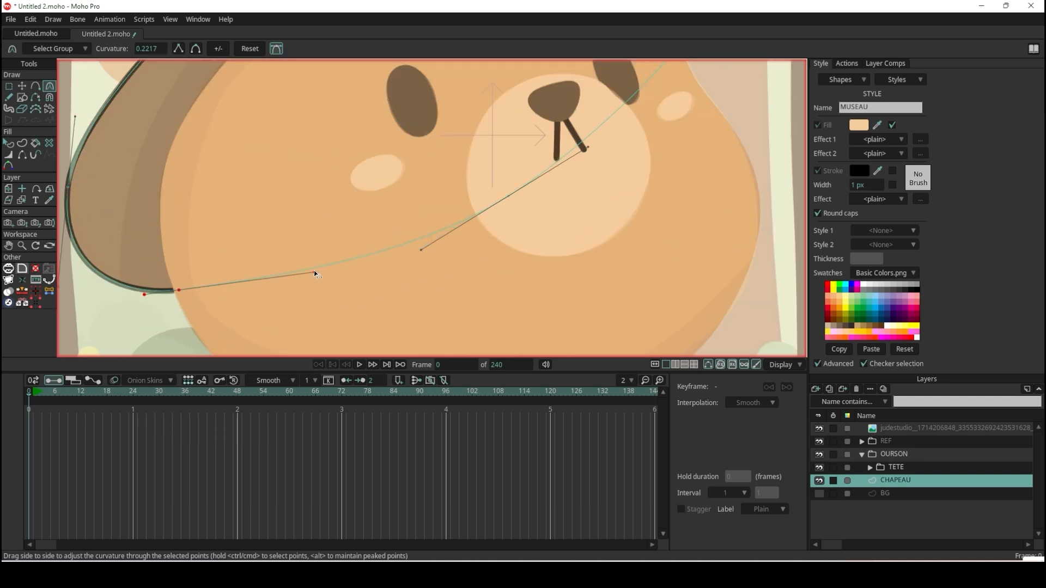
scroll(314, 271, "down", 6)
scroll(452, 144, "up", 5)
left_click_drag(444, 270, 423, 313)
scroll(429, 267, "down", 4)
scroll(339, 170, "up", 5)
left_click_drag(329, 213, 293, 214)
scroll(294, 217, "down", 4)
scroll(388, 242, "up", 4)
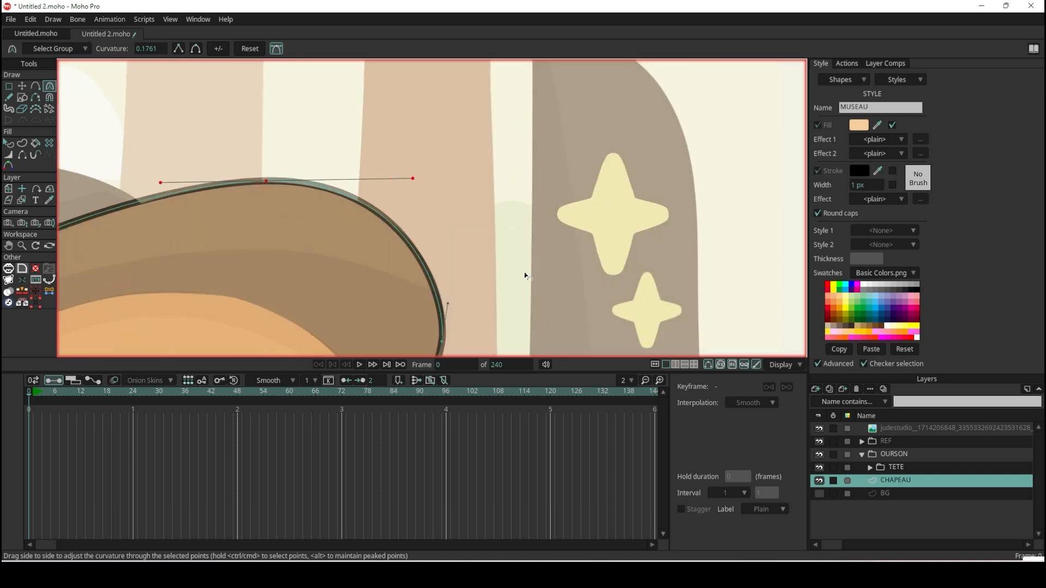
scroll(524, 274, "down", 4)
scroll(505, 322, "up", 4)
left_click_drag(470, 212, 472, 171)
Nudge the outer points at both ends of the brim onto the reference outline.
left_click(23, 86)
left_click_drag(463, 253, 459, 278)
scroll(459, 279, "down", 5)
scroll(341, 233, "down", 2)
scroll(293, 172, "up", 8)
left_click(270, 168)
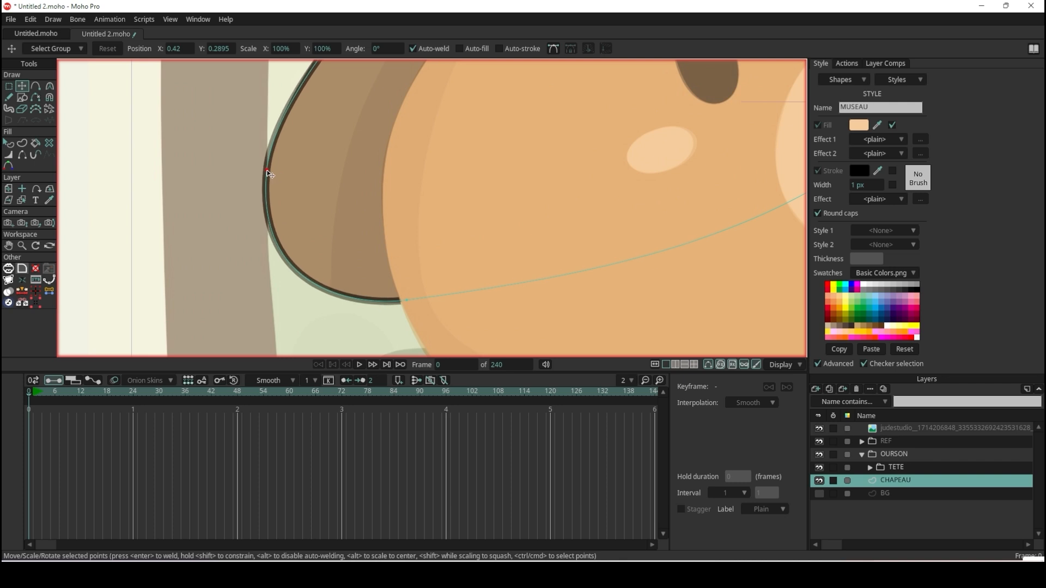
scroll(364, 184, "down", 6)
scroll(362, 183, "down", 5)
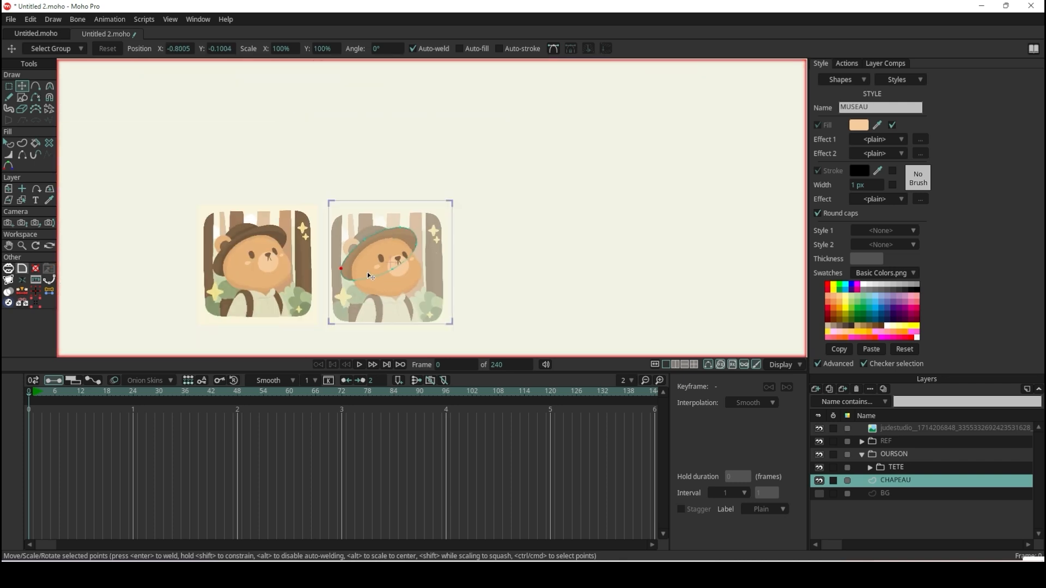
scroll(409, 308, "up", 7)
Select the brim shape and turn off its stroke.
left_click(8, 142)
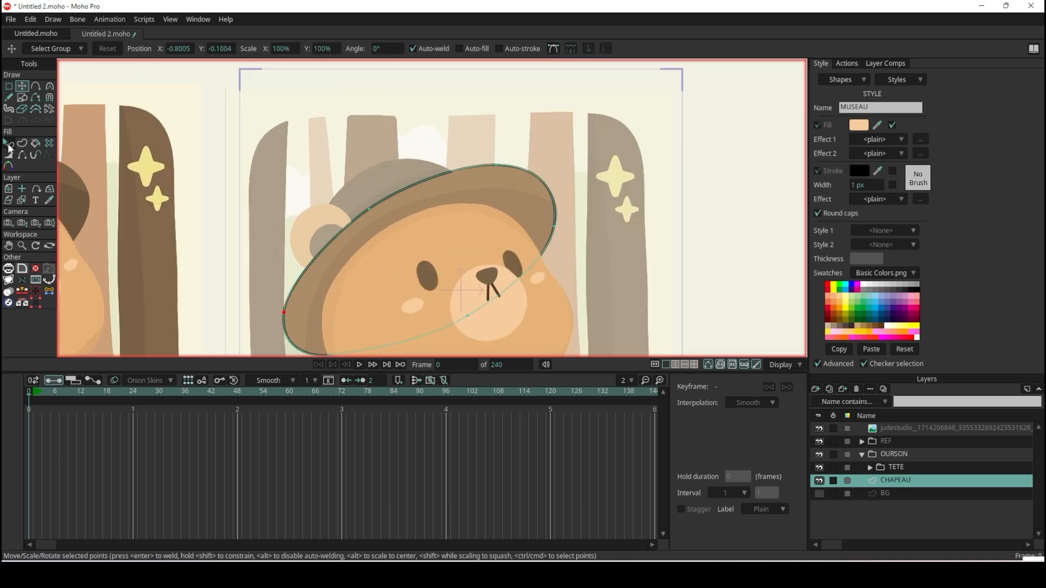
left_click(535, 198)
scroll(462, 211, "down", 5)
scroll(462, 212, "up", 3)
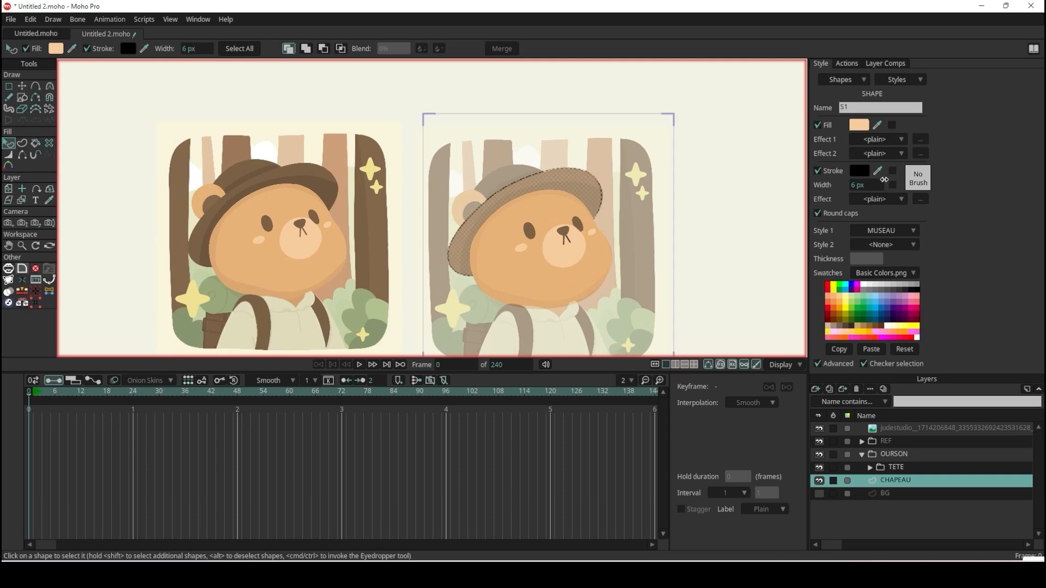
left_click(819, 171)
Create a new style named CHAPEAU.
left_click(912, 81)
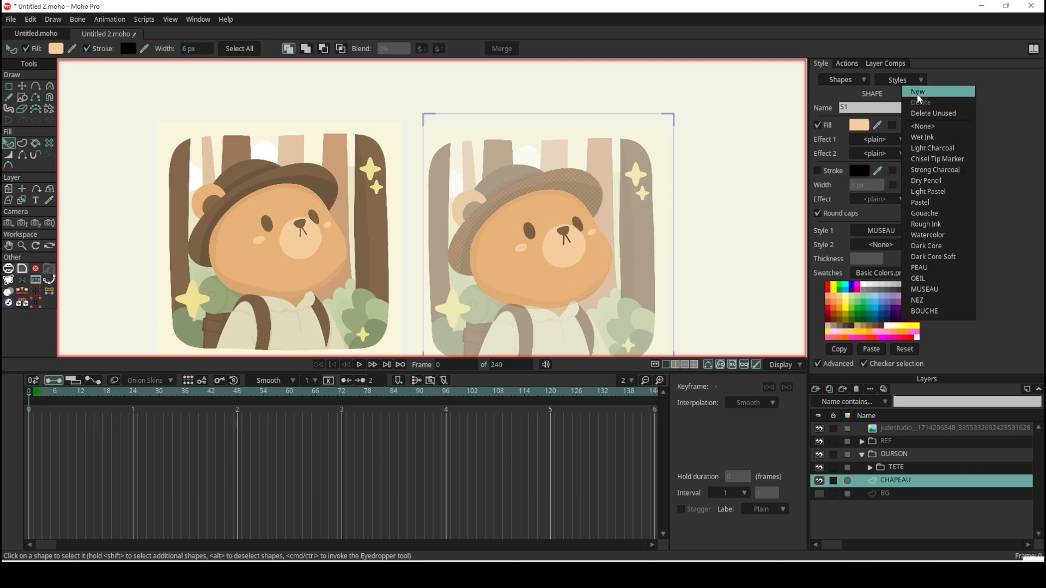
left_click(919, 99)
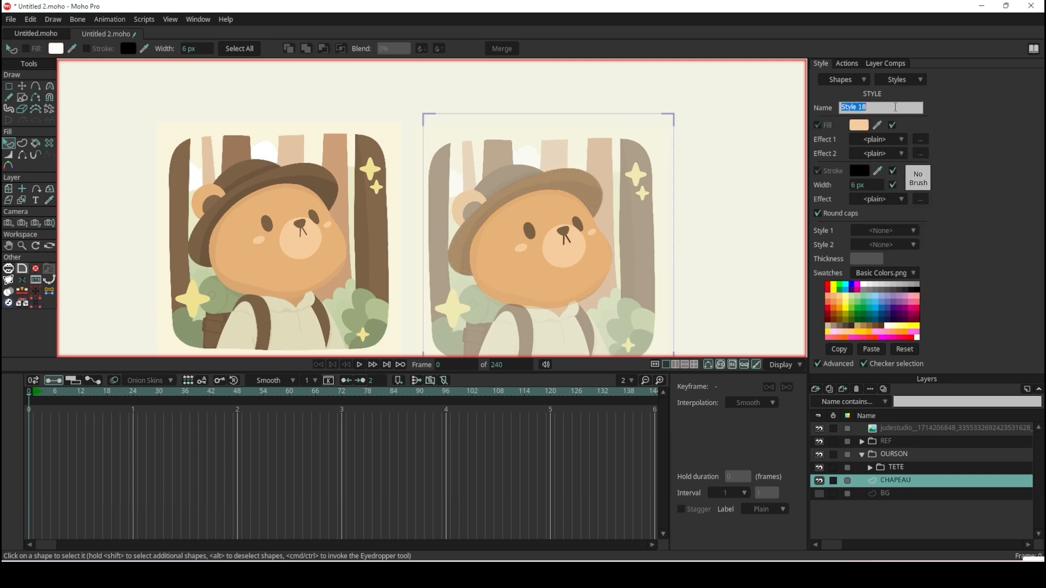
type("CHAPEAU")
key("Return")
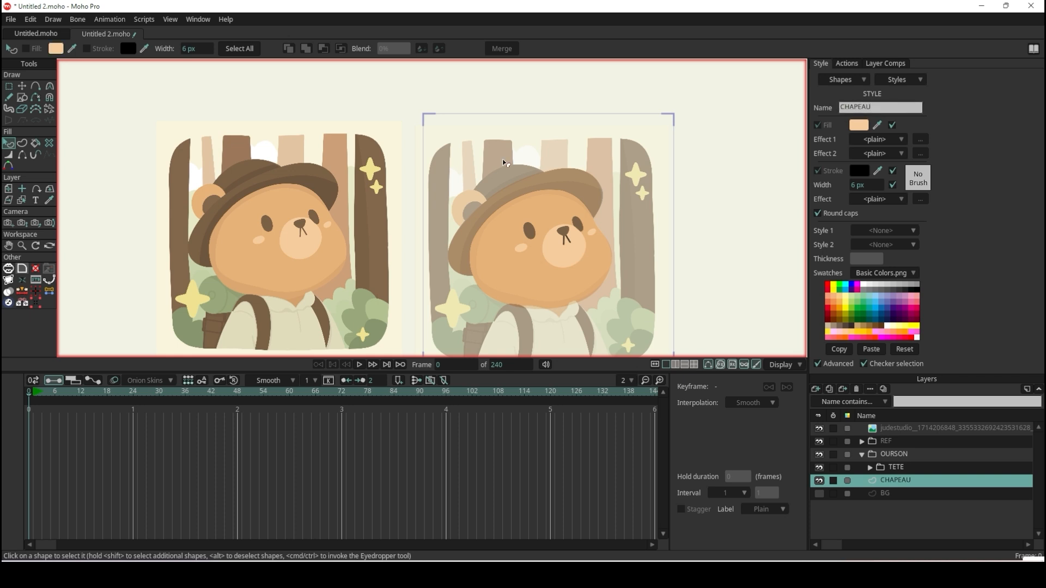
Set the CHAPEAU style's fill to the brown sampled from the hat in the original illustration.
scroll(414, 257, "down", 3)
scroll(343, 240, "up", 6)
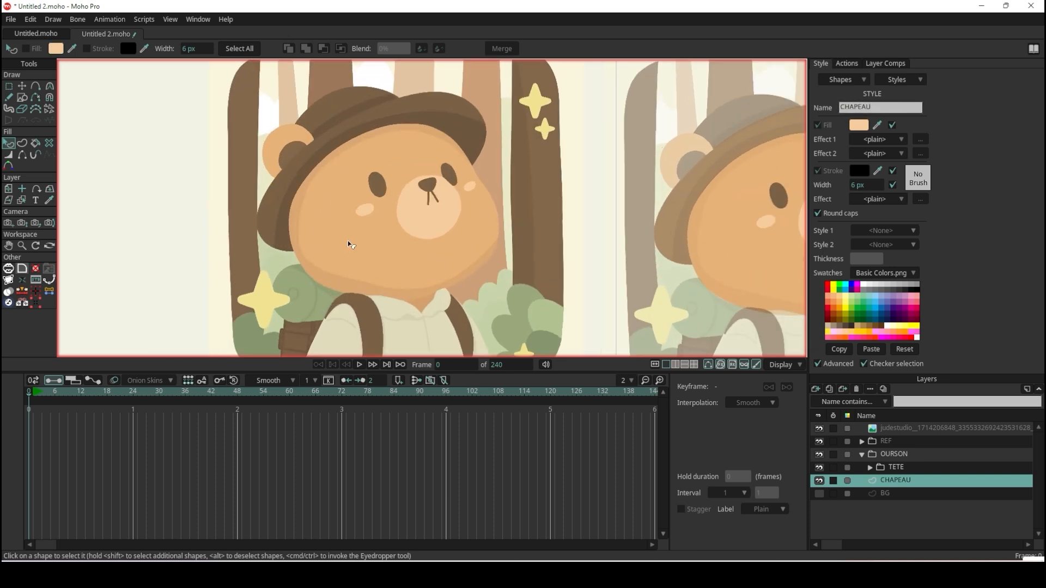
left_click_drag(876, 125, 430, 102)
scroll(473, 159, "down", 4)
scroll(627, 159, "up", 5)
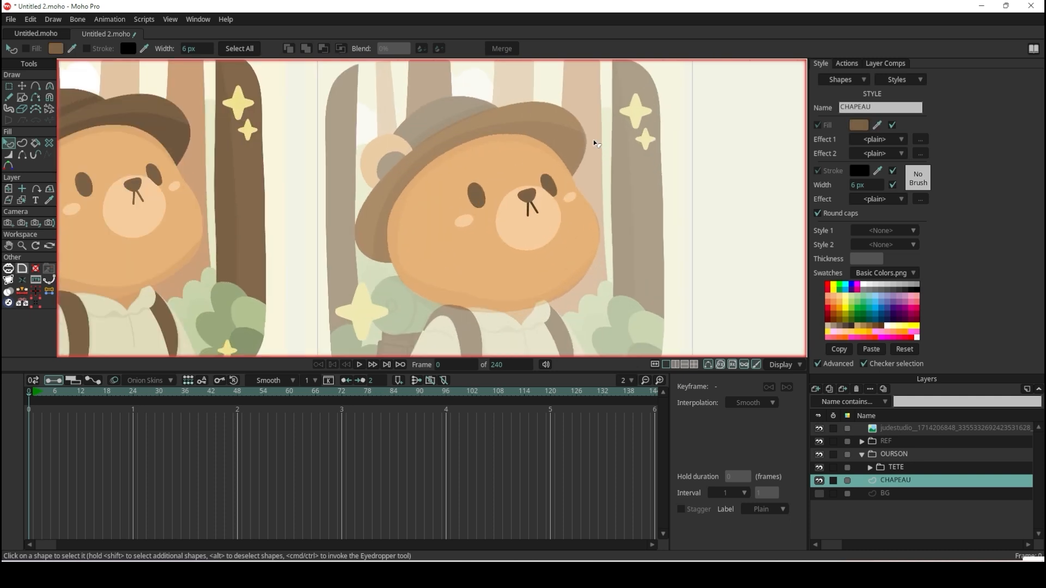
scroll(593, 139, "up", 2)
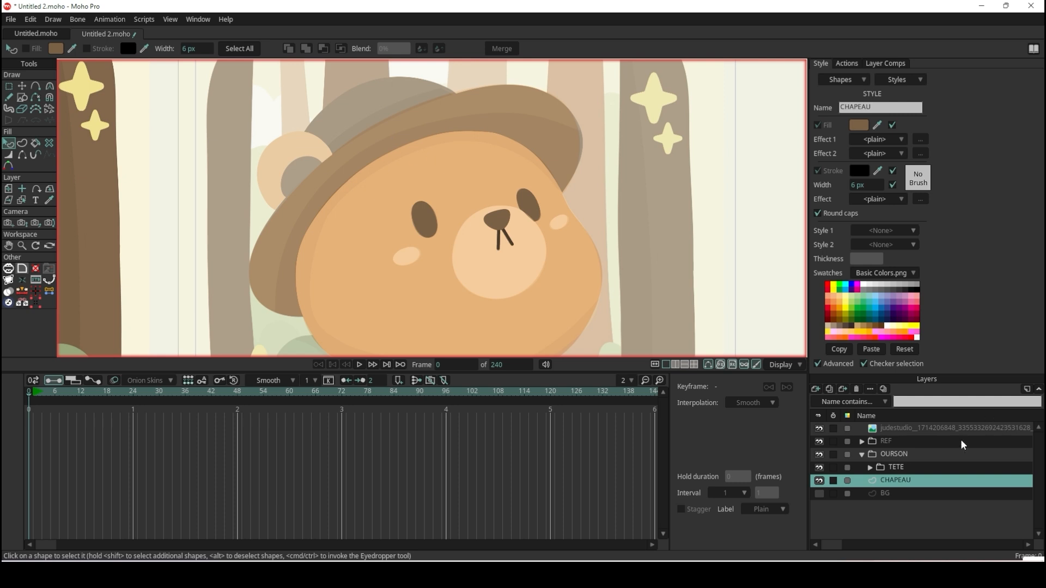
scroll(370, 204, "down", 5)
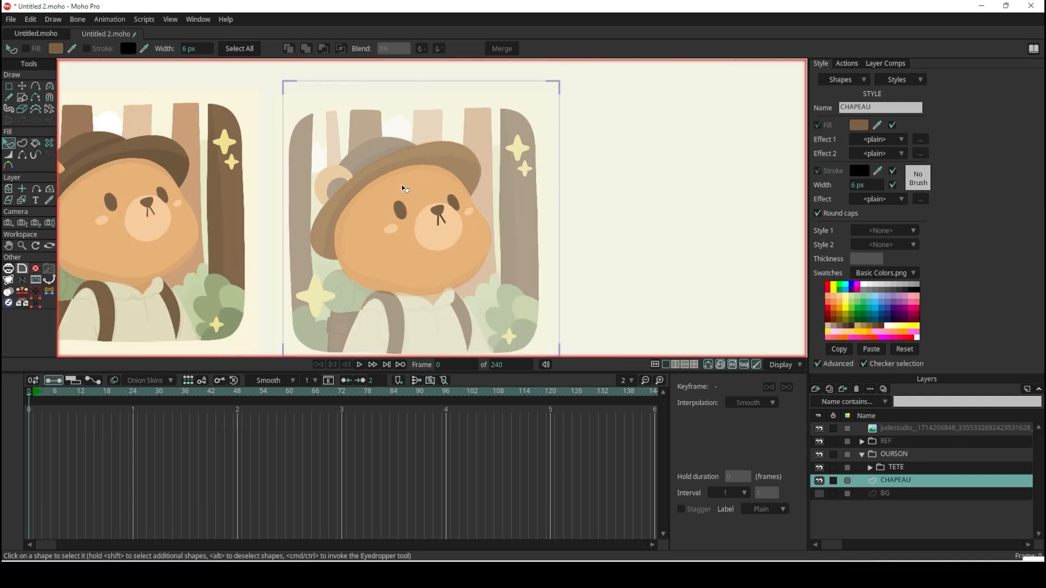
scroll(401, 185, "up", 5)
Draw a rectangle over the crown of the reference hat on the CHAPEAU layer.
left_click(20, 95)
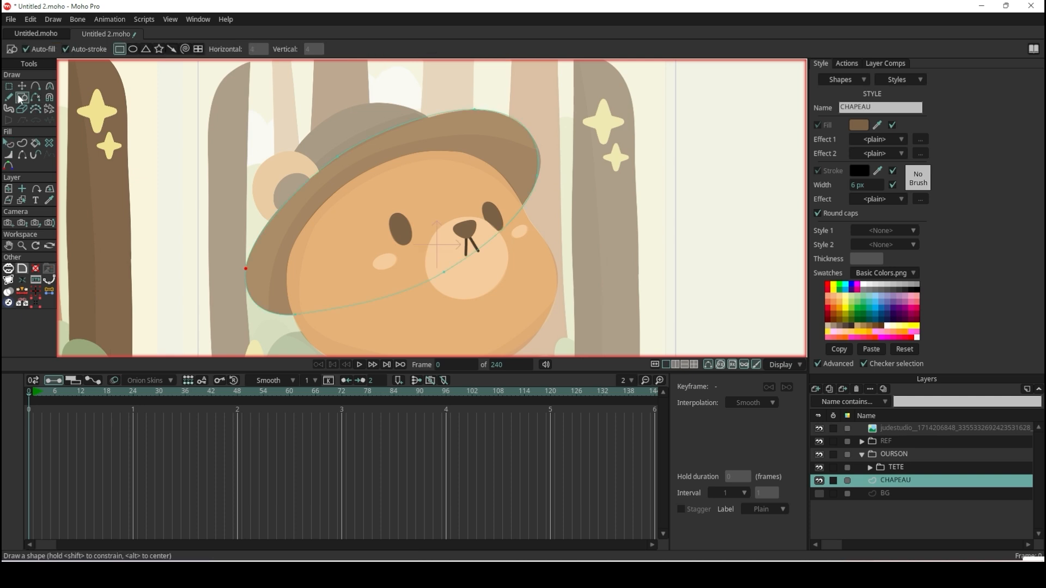
scroll(414, 127, "up", 2)
mouse_move(459, 139)
left_mouse_down()
mouse_move(239, 89)
mouse_move(245, 75)
left_mouse_up()
scroll(314, 229, "down", 3)
scroll(305, 114, "up", 3)
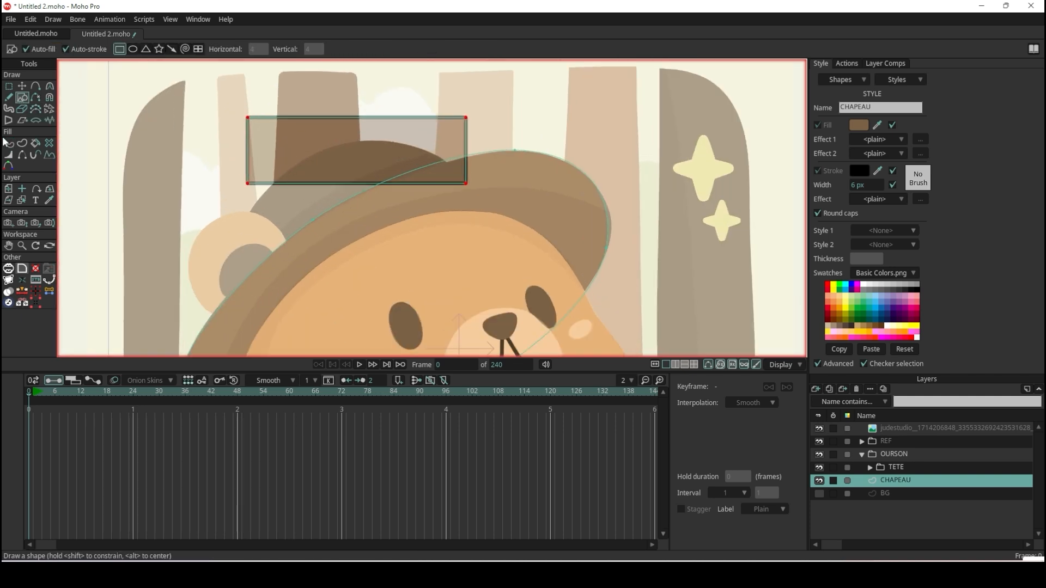
Move the crown rectangle's corner points to the side and top of the reference hat.
left_click(22, 86)
left_click(252, 184)
left_click_drag(248, 184, 229, 338)
left_click_drag(463, 118, 373, 143)
left_click_drag(248, 119, 559, 16)
Round the crown's top point and nudge the crown's points to match the reference outline.
key("c")
left_click_drag(379, 142, 598, 129)
left_click(22, 89)
mouse_move(467, 184)
left_mouse_down()
mouse_move(484, 174)
mouse_move(476, 177)
left_mouse_up()
scroll(319, 180, "up", 1)
left_click(227, 252)
left_click_drag(227, 250, 229, 256)
left_click_drag(400, 135, 396, 133)
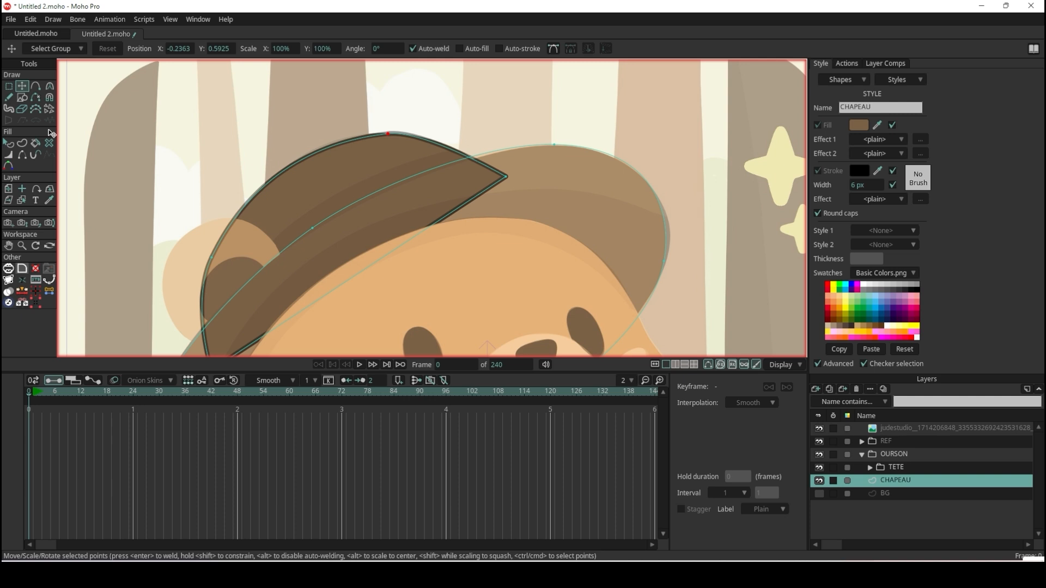
Set the crown shape's Style 1 to None, keeping CHAPEAU as Style 2, and turn off its stroke.
left_click(10, 143)
left_click(400, 151)
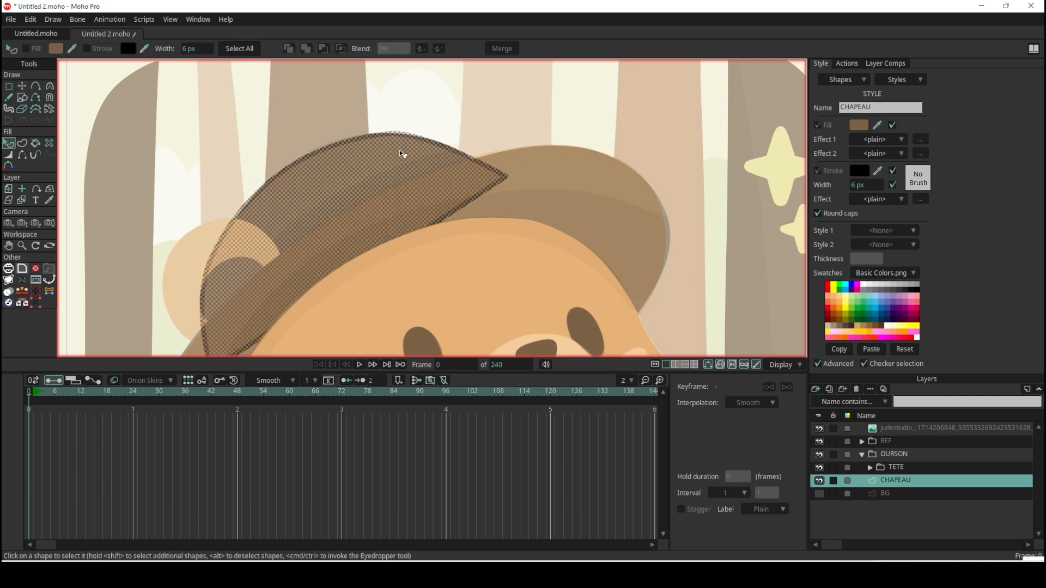
left_click(904, 229)
left_click(903, 239)
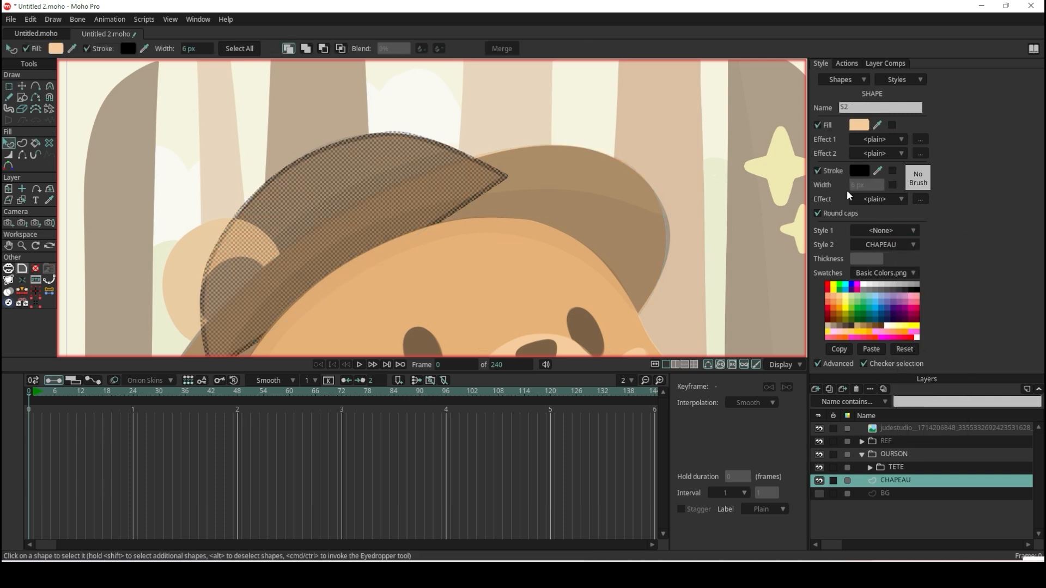
left_click(824, 173)
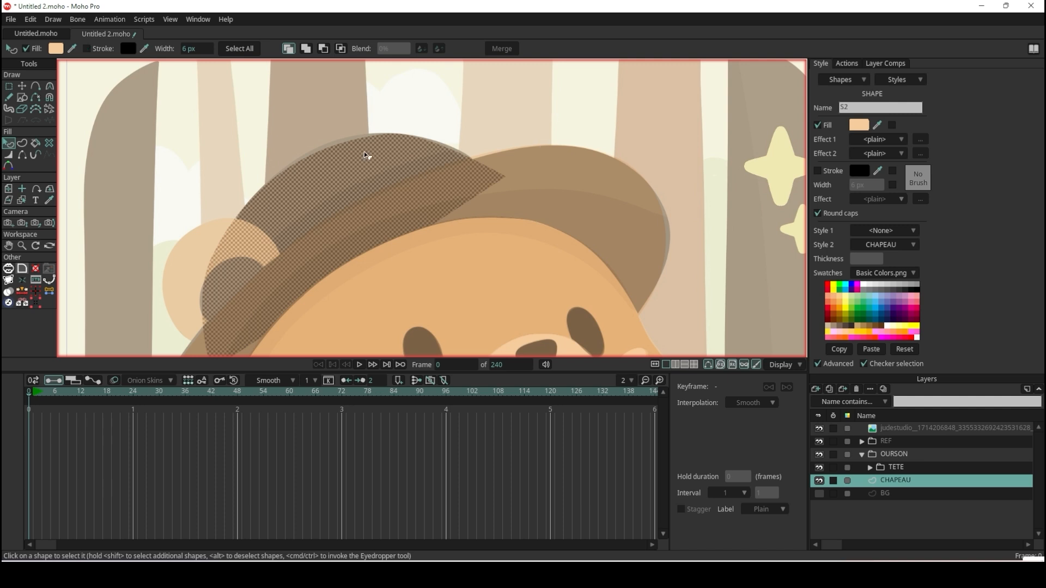
Send the crown shape behind the brim and deselect it.
left_click(390, 133)
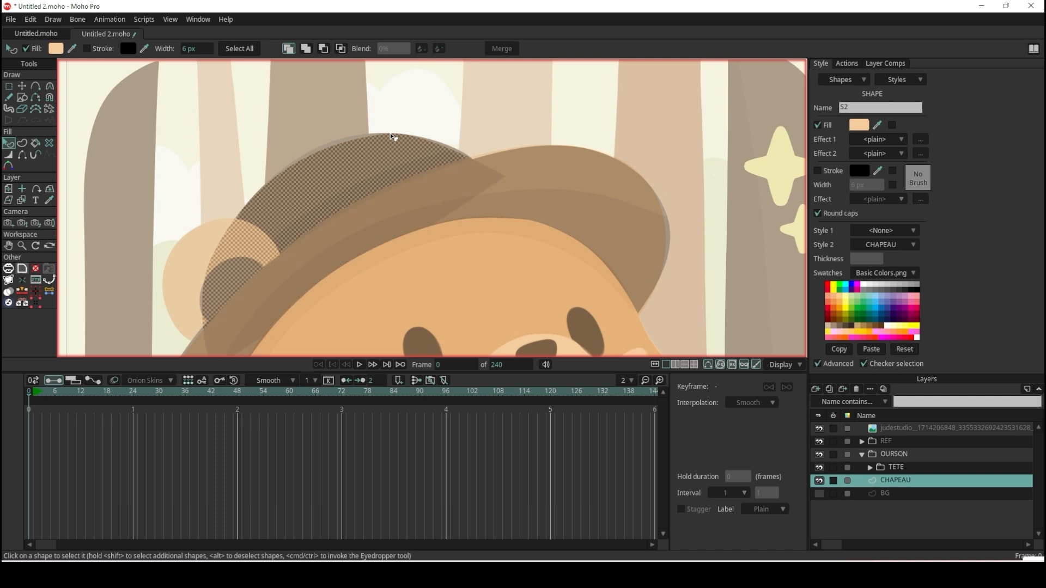
left_click(511, 117)
scroll(511, 116, "down", 9)
scroll(511, 116, "up", 4)
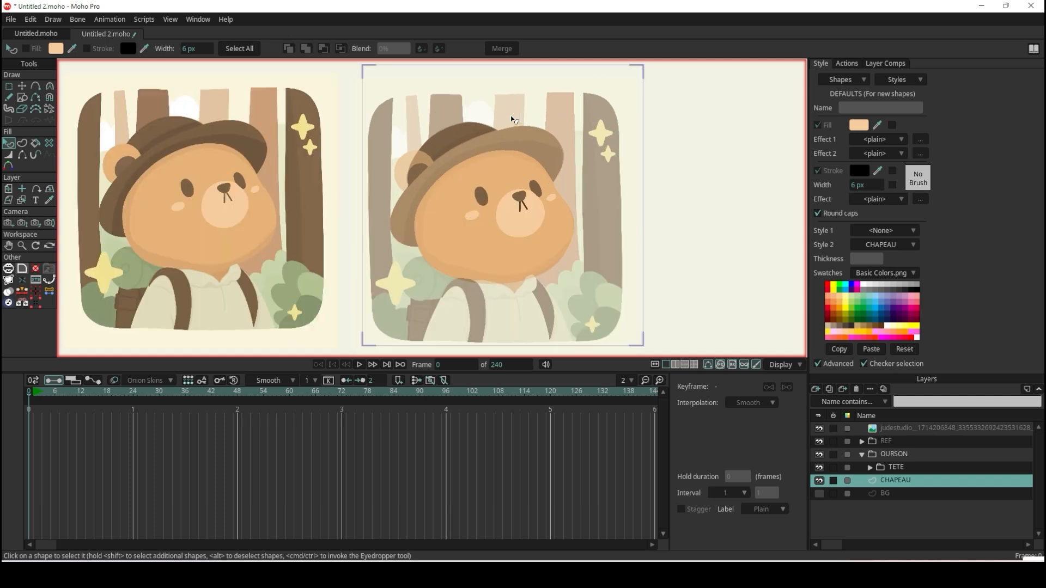
scroll(514, 119, "up", 1)
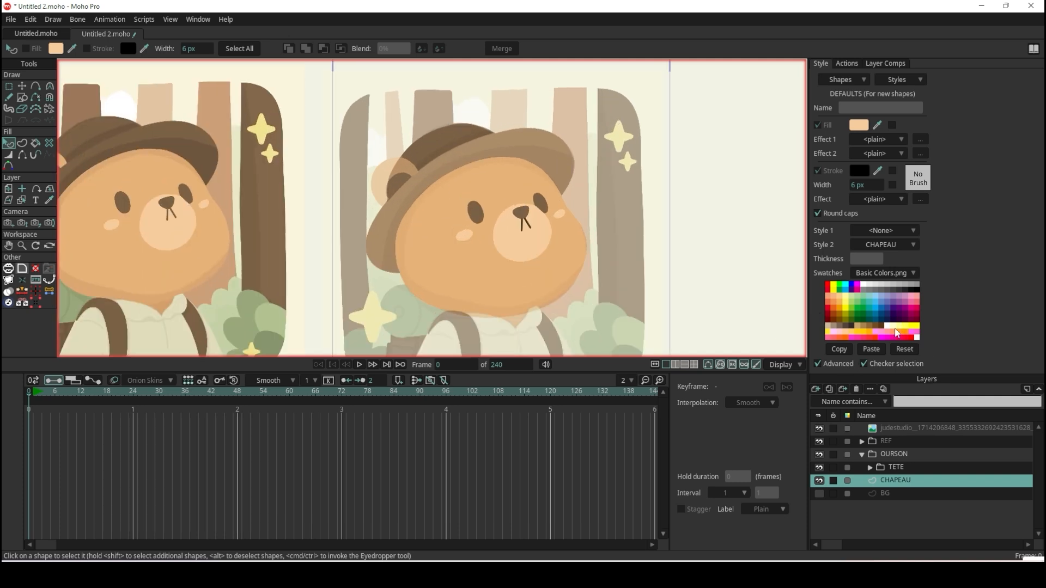
Toggle the REF group's visibility off and on to compare the hat shapes with the reference.
left_click(820, 443)
left_click(820, 442)
left_click(820, 442)
left_click(820, 442)
Set the hat brim shape's Style 1 to CHAPEAU and deselect the shape.
left_click(543, 140)
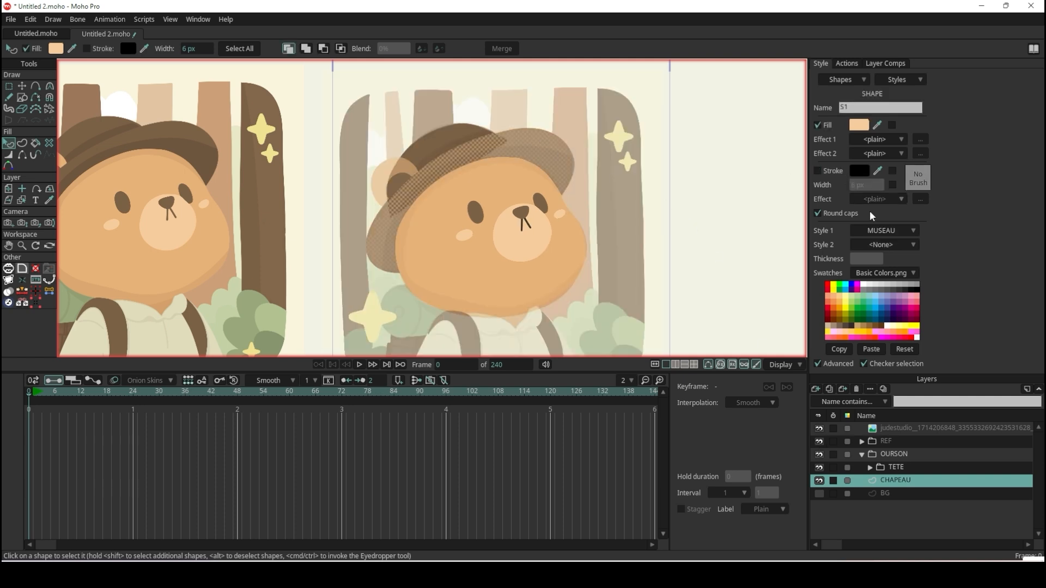
left_click(893, 234)
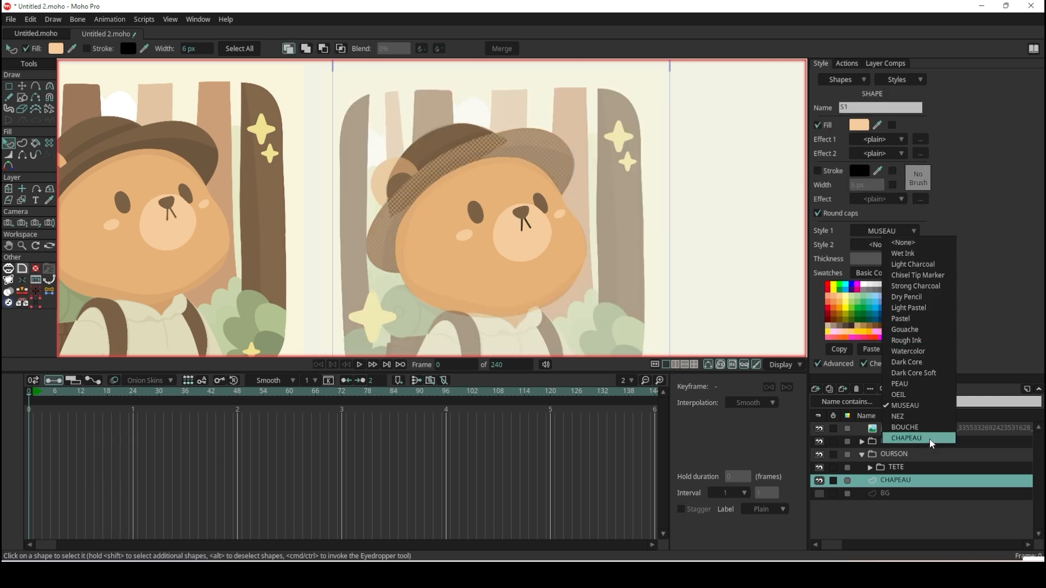
left_click(907, 438)
left_click(710, 236)
Render a preview of the current frame, inspect the hat on the head, and close the render.
key("ctrl+r")
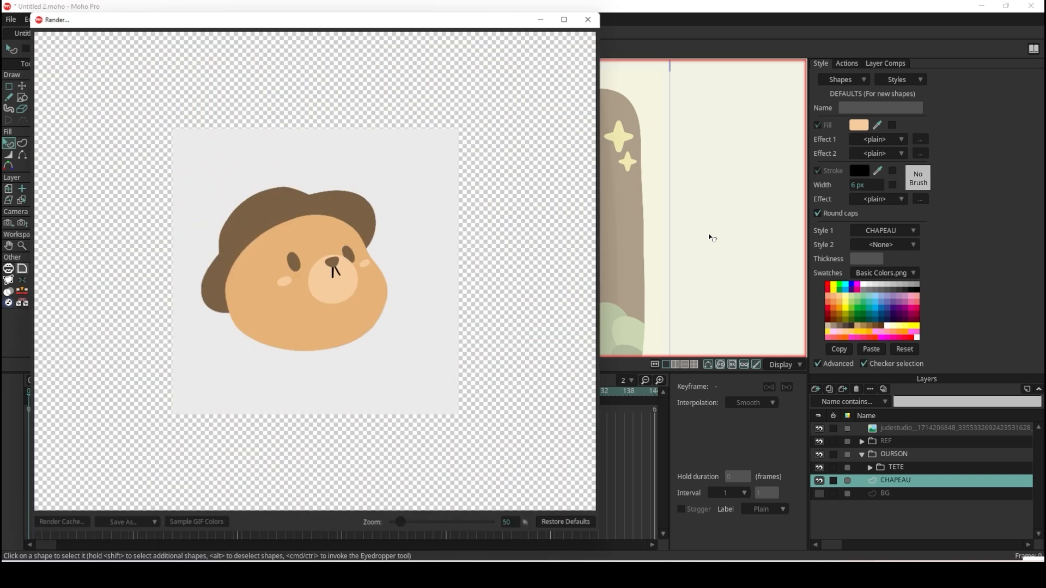
scroll(329, 230, "down", 2)
scroll(329, 231, "up", 6)
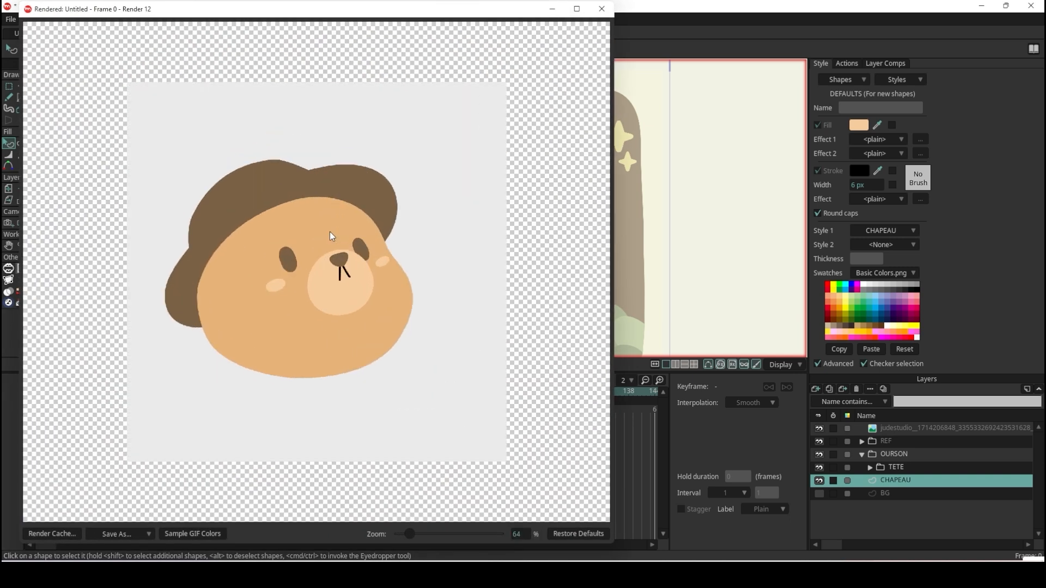
scroll(329, 231, "up", 1)
scroll(329, 231, "down", 5)
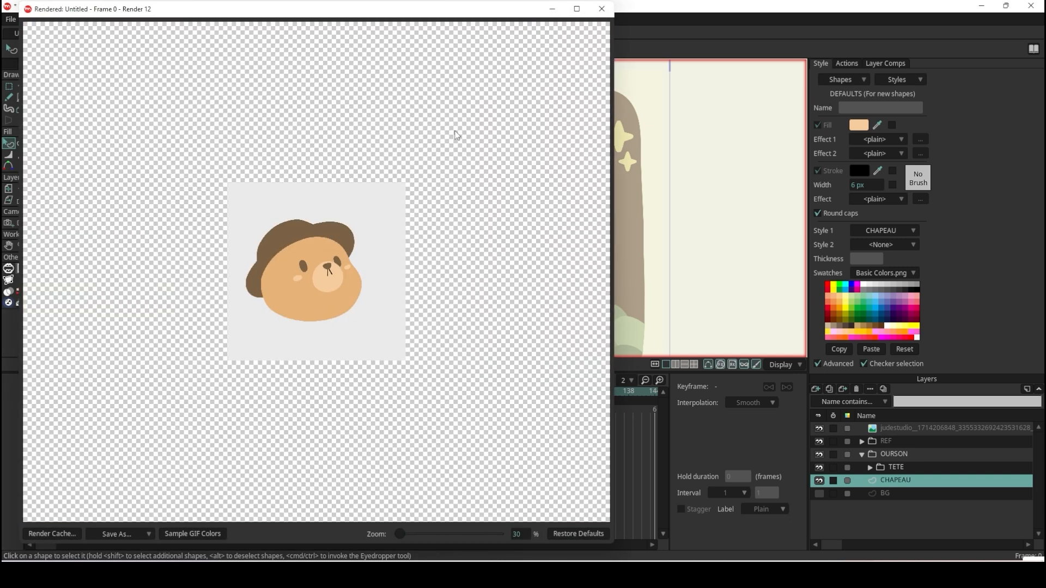
left_click(601, 9)
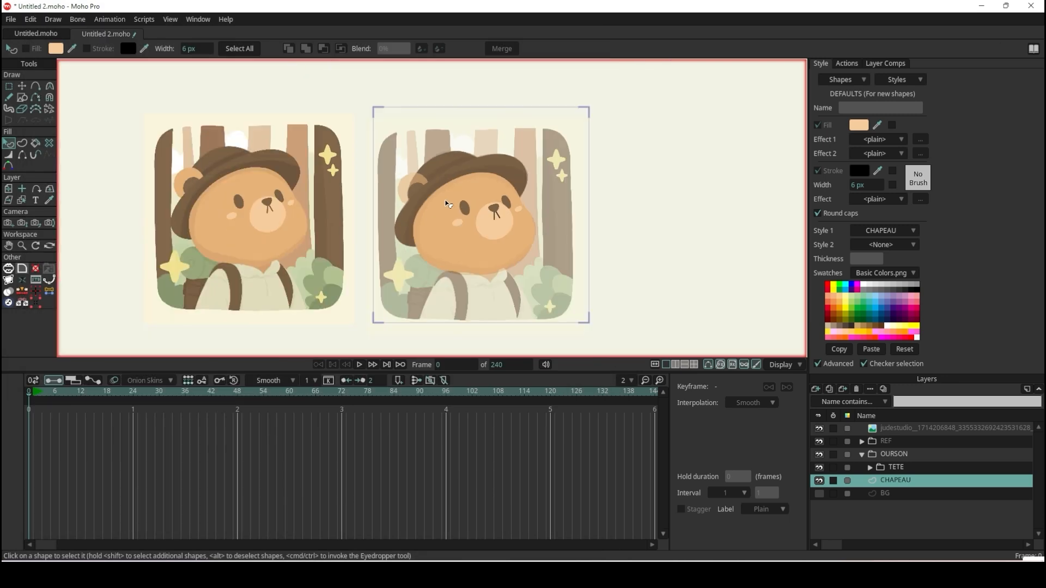
Draw a rectangle over the bear's ear beside the hat on the CHAPEAU layer.
scroll(434, 193, "up", 3)
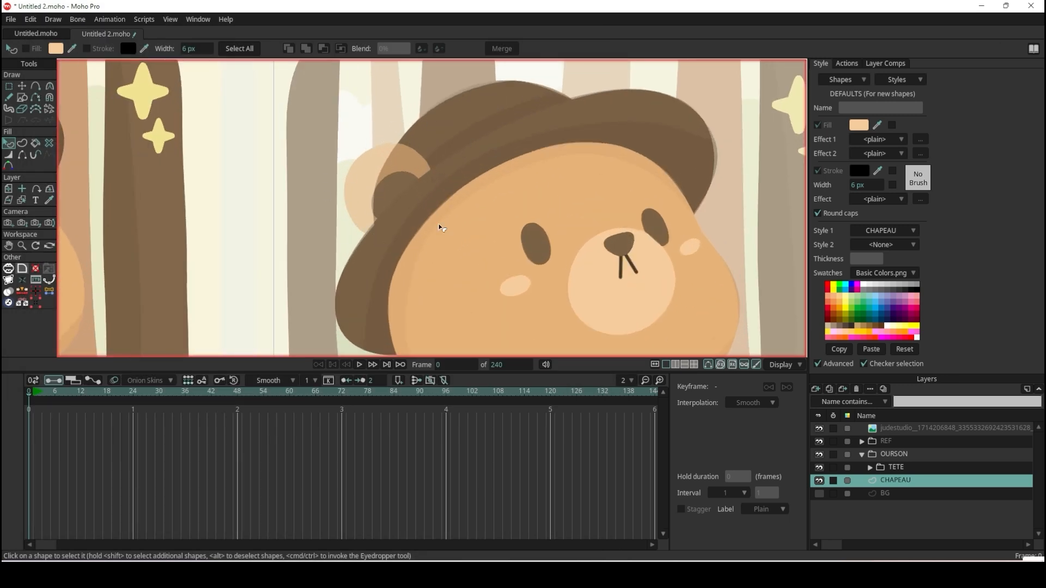
left_click(22, 100)
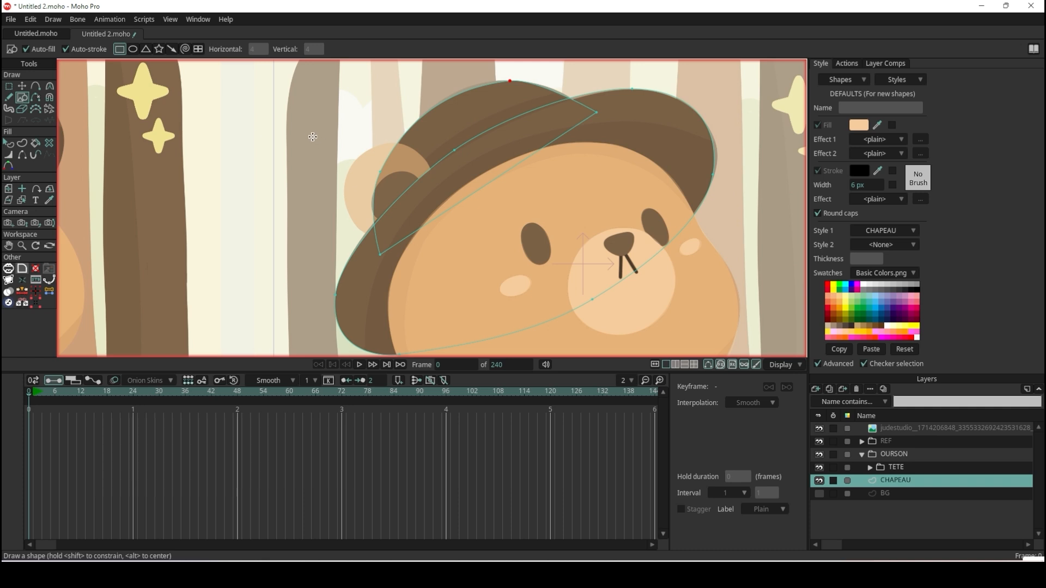
scroll(327, 142, "down", 1)
scroll(403, 179, "up", 5)
scroll(406, 182, "down", 3)
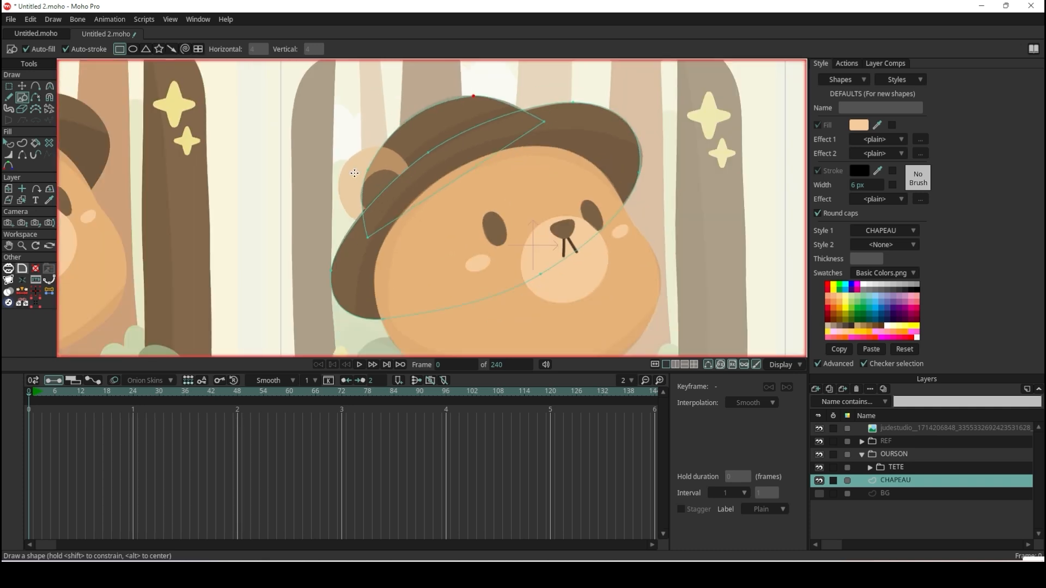
scroll(354, 174, "up", 2)
left_click_drag(424, 211, 325, 138)
scroll(327, 140, "up", 2)
Move the ear rectangle's four corner points onto the outer edge and base of the reference ear.
left_click(22, 87)
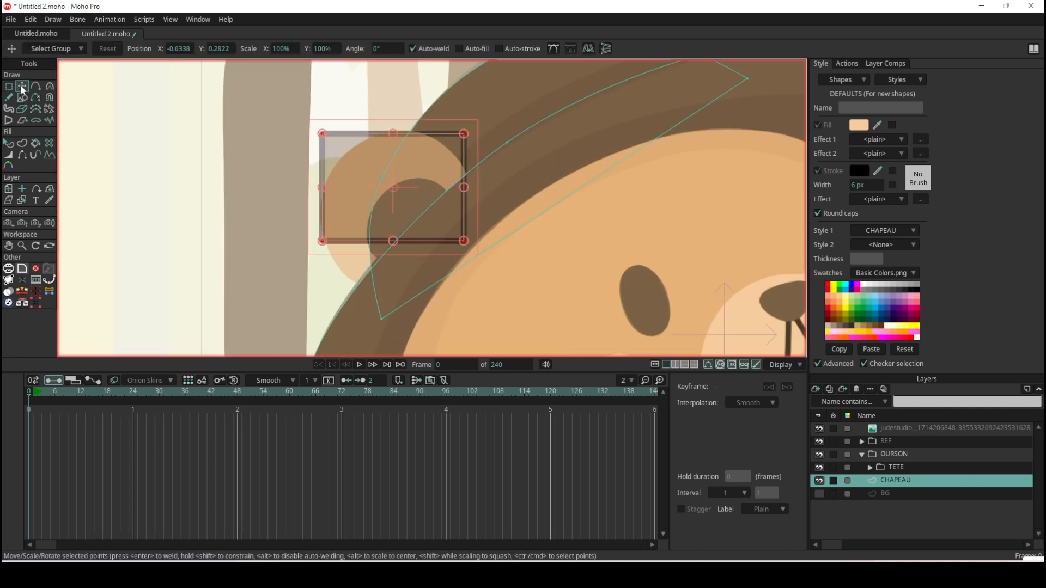
scroll(353, 258, "up", 1)
left_click_drag(317, 239, 363, 312)
left_click_drag(488, 240, 510, 180)
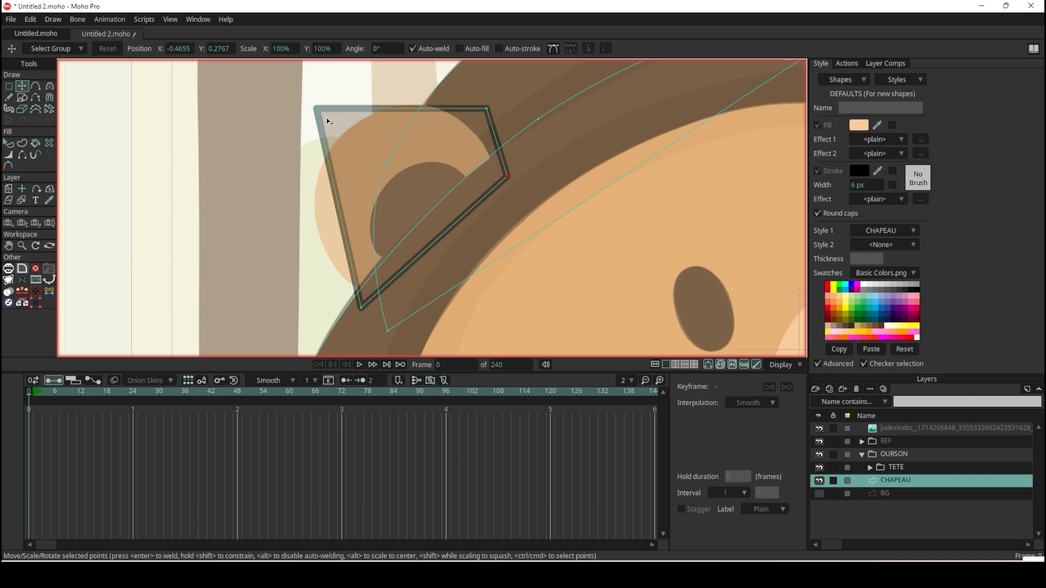
left_click_drag(322, 113, 321, 215)
left_click_drag(489, 112, 453, 104)
Round the ear's top and outer points and adjust the outer point's curve handles to follow the reference outline.
key("c")
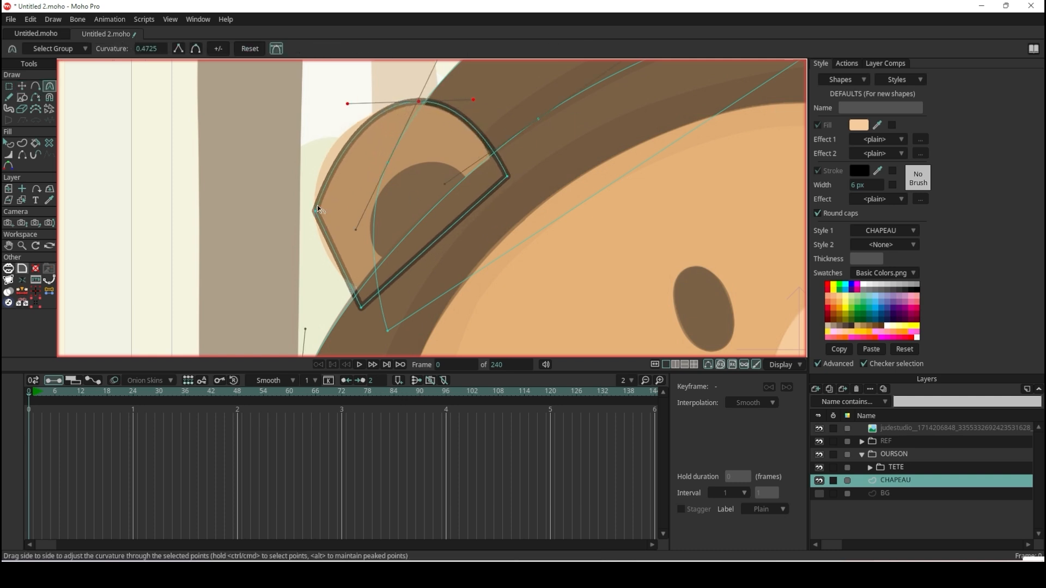
left_click_drag(317, 209, 349, 207)
scroll(417, 185, "down", 2)
scroll(384, 204, "up", 4)
left_click_drag(329, 140, 319, 135)
left_click_drag(320, 251, 325, 273)
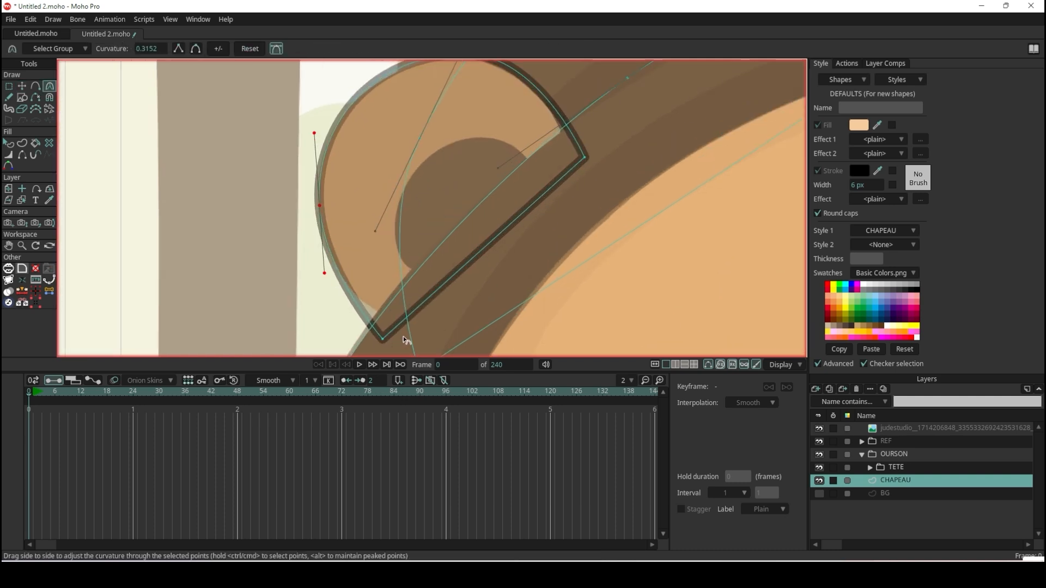
Shift the ear's two base points so its lower edge tucks under the hat brim.
scroll(409, 182, "down", 5)
scroll(276, 187, "up", 3)
left_click(23, 86)
left_click_drag(613, 159, 606, 159)
left_click_drag(463, 294, 475, 287)
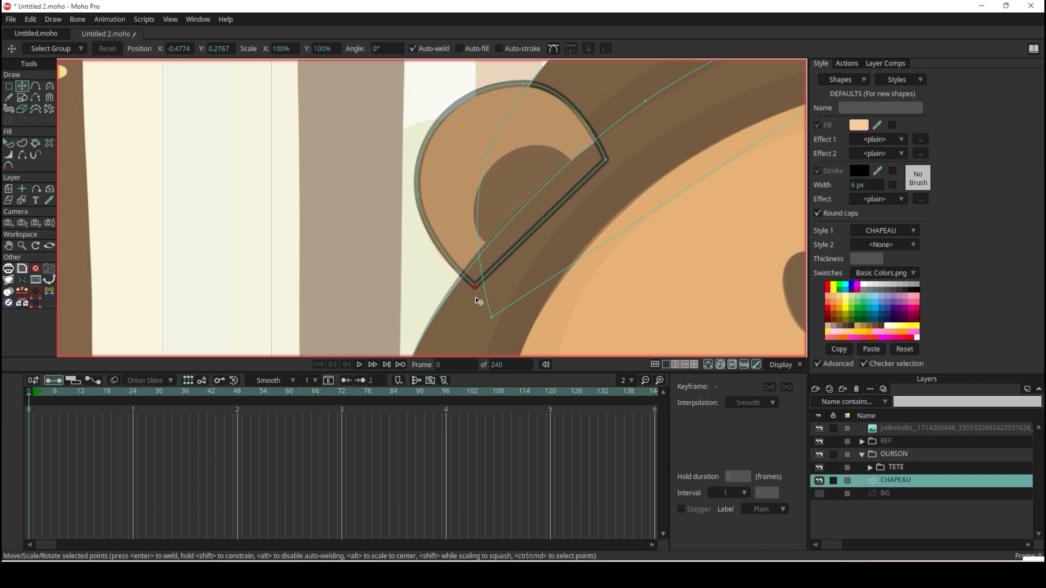
Set the ear shape's Style 1 to PEAU and turn off its stroke.
left_click(12, 143)
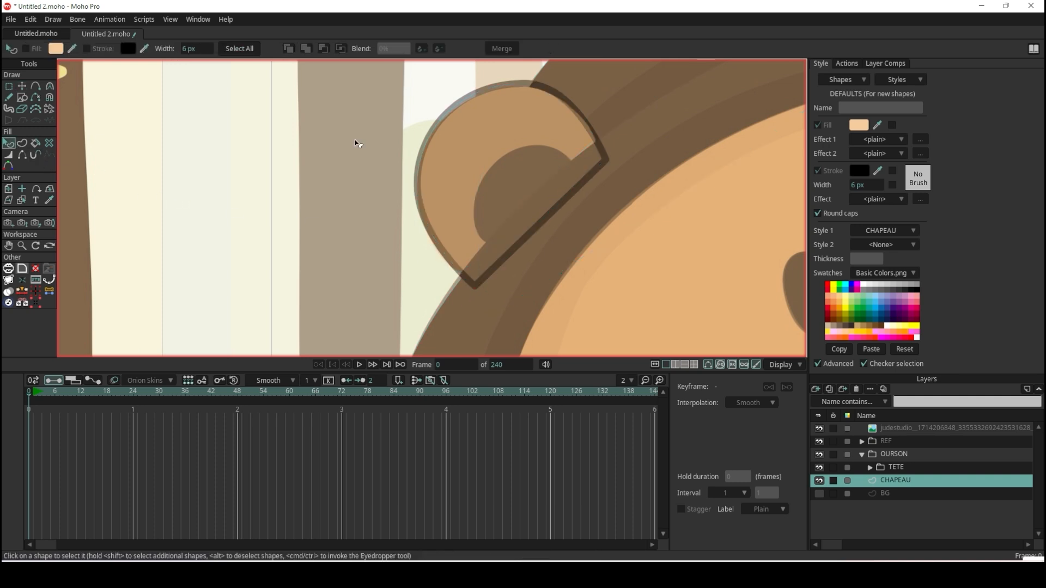
left_click(450, 130)
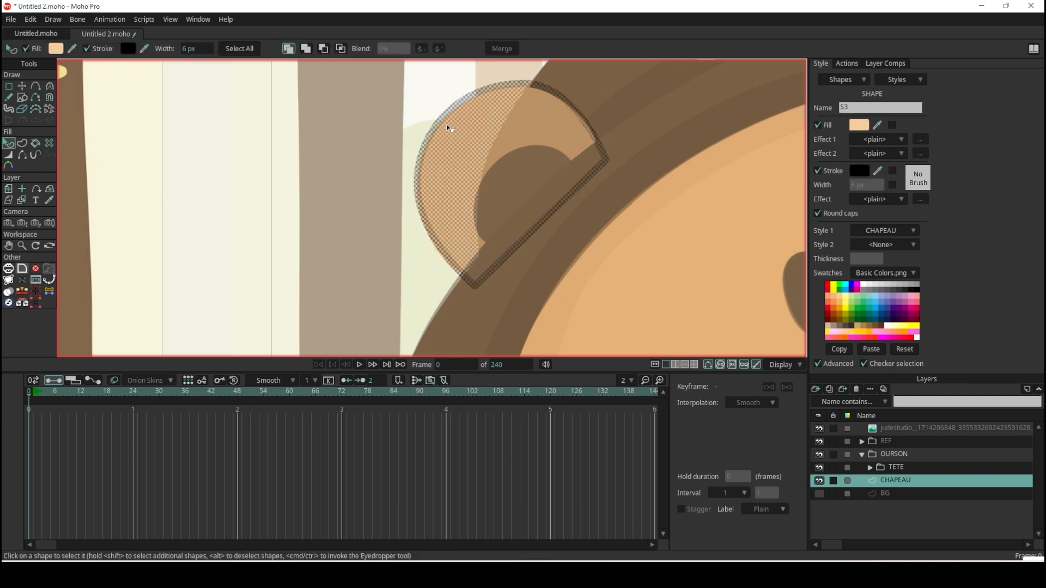
left_click(912, 230)
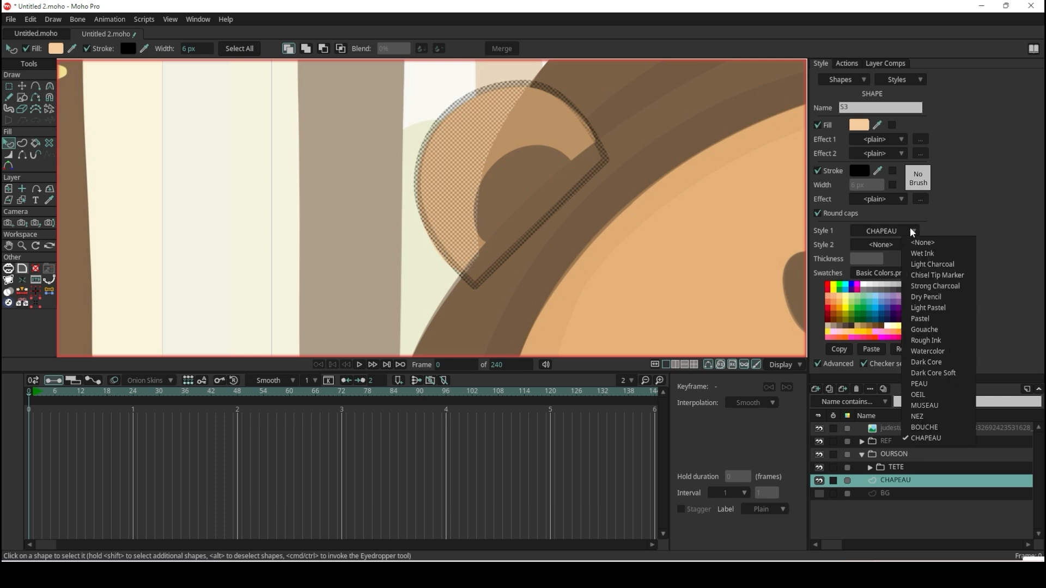
left_click(942, 385)
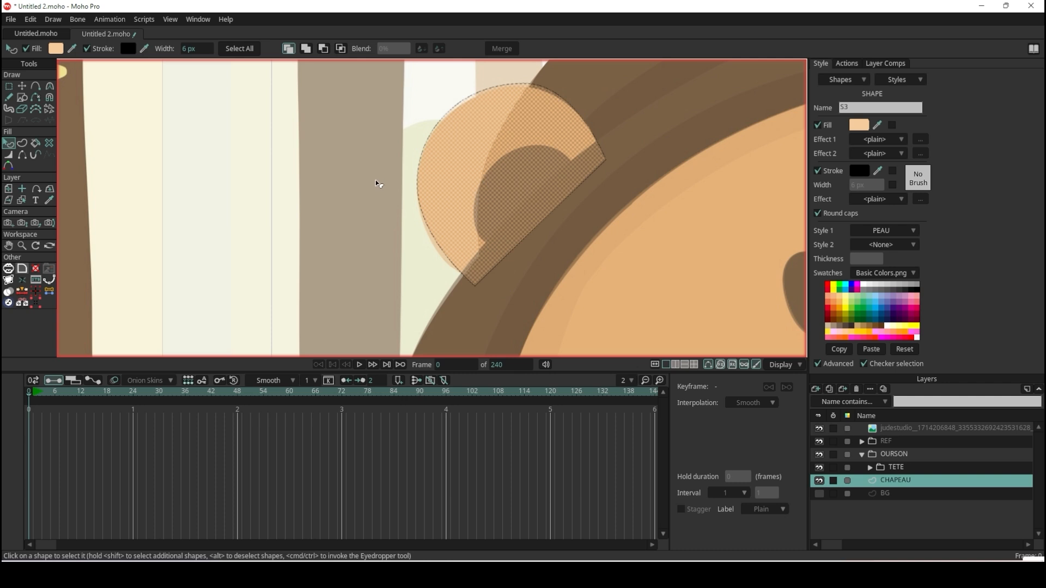
left_click(818, 170)
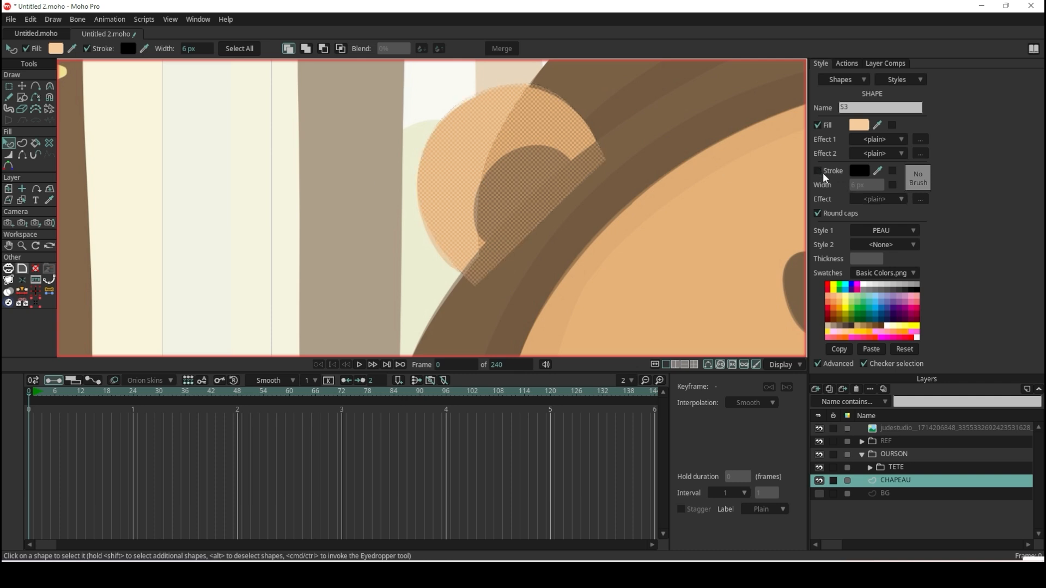
Lower the ear shape one level in the stacking order, behind the brim, and deselect it.
left_click(417, 161)
scroll(503, 173, "down", 7)
scroll(547, 168, "up", 6)
left_click(459, 179)
left_click(21, 86)
left_click(420, 125)
left_click(9, 143)
left_click(401, 180)
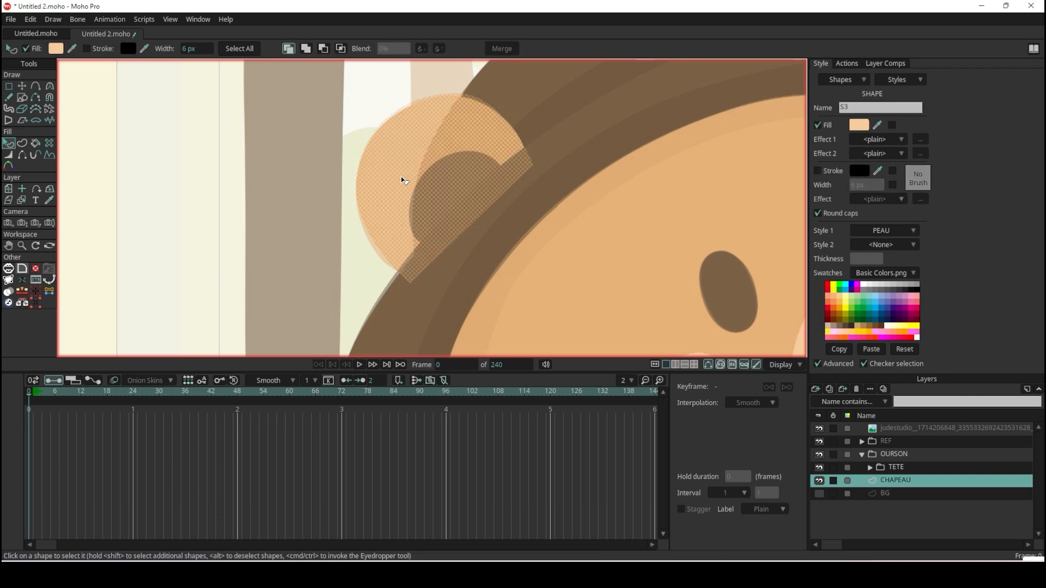
key("Down")
left_click(287, 185)
Duplicate the ear shape, then scale the copy down and place it over the reference's inner ear.
scroll(272, 169, "down", 5)
scroll(277, 152, "up", 6)
left_click(22, 86)
left_click_drag(391, 133, 414, 192)
key("ctrl+c")
key("ctrl+v")
left_click_drag(482, 150, 454, 176)
left_click_drag(362, 201, 374, 168)
Adjust the inner ear copy's points to match the reference's inner ear.
scroll(403, 131, "up", 2)
left_click(370, 151)
scroll(327, 325, "up", 2)
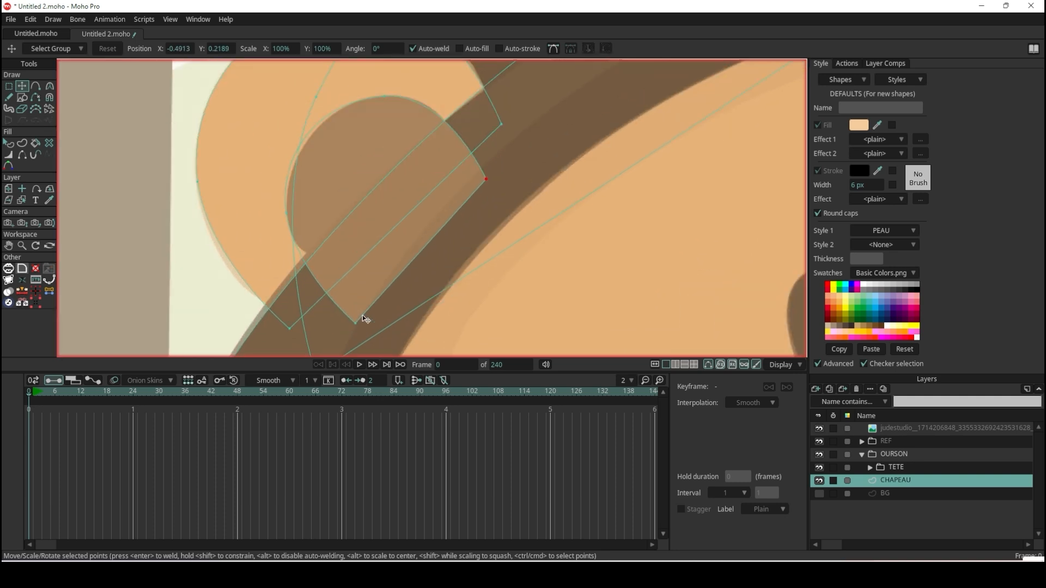
left_click_drag(361, 317, 352, 287)
scroll(341, 178, "down", 7)
Select the inner ear shape and compare its colour with the inner ear in the original illustration.
key("q")
left_click(350, 184)
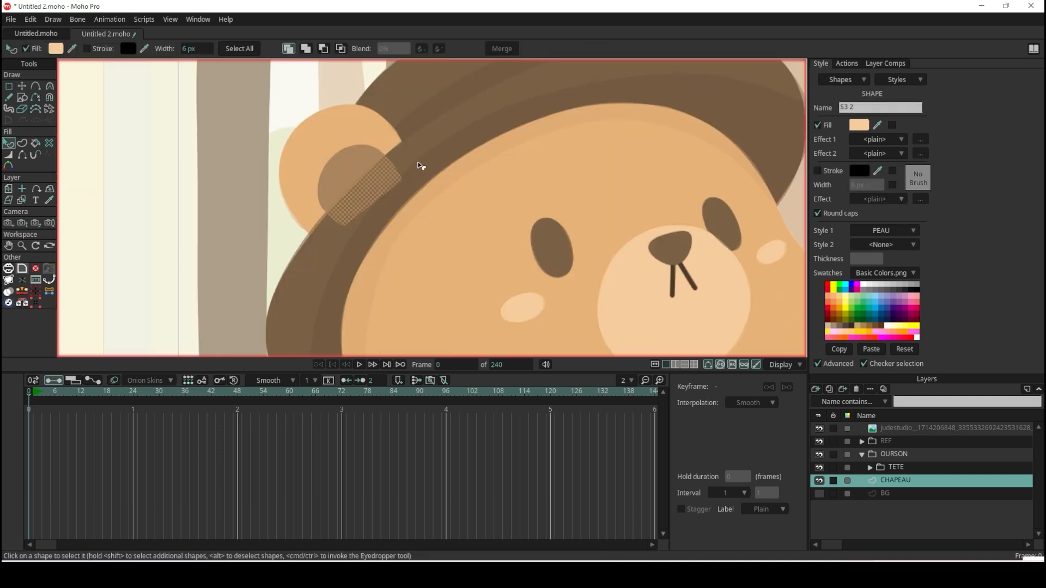
scroll(420, 164, "down", 5)
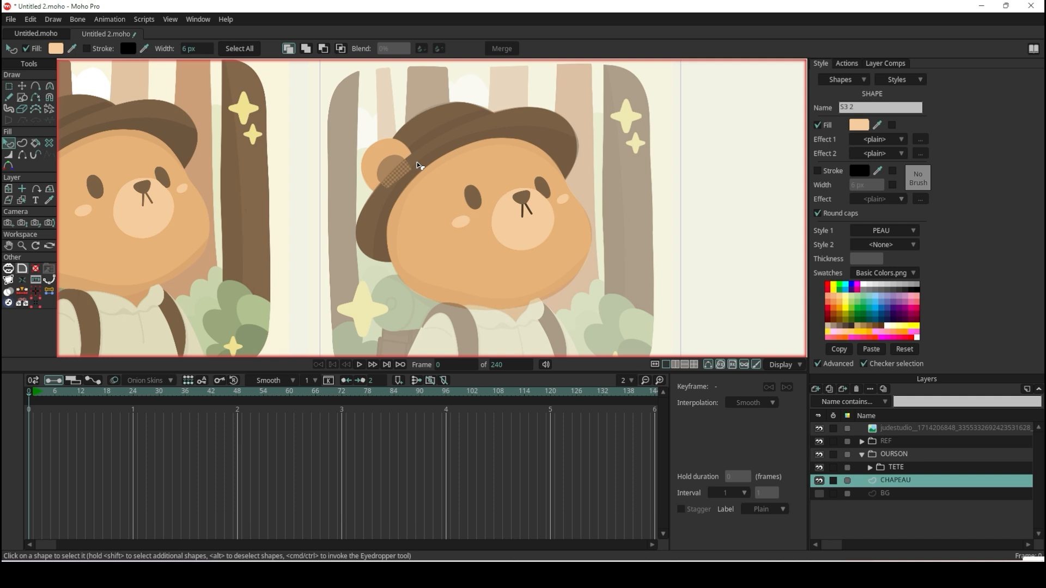
scroll(417, 163, "down", 3)
scroll(417, 164, "up", 10)
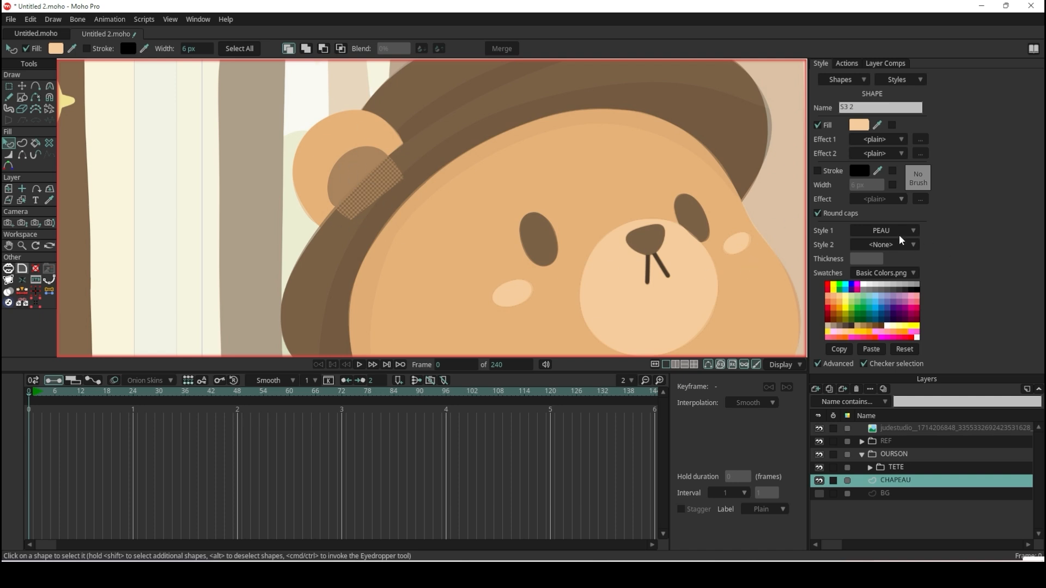
scroll(262, 158, "down", 3)
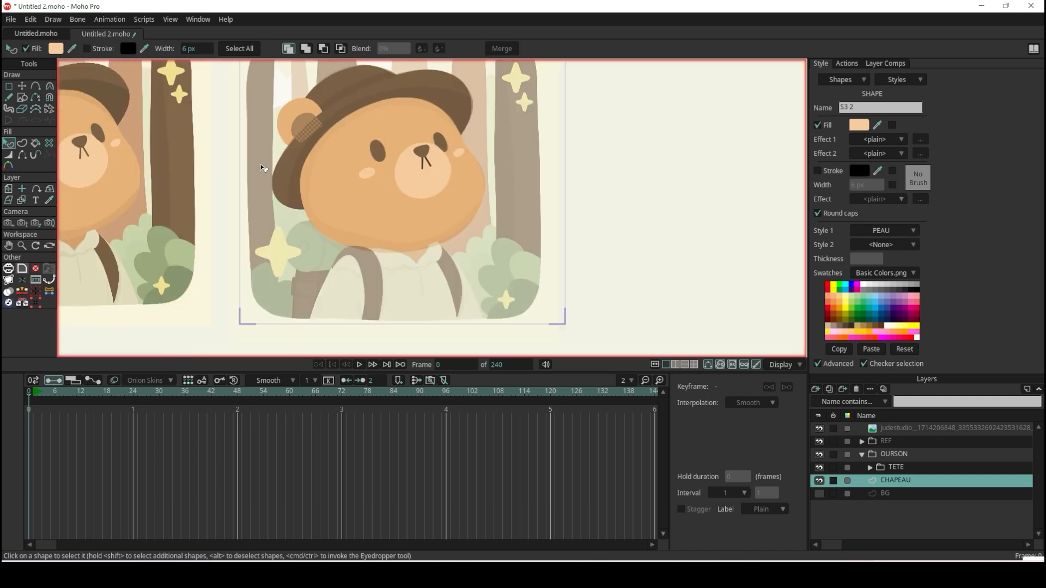
scroll(251, 162, "down", 2)
scroll(251, 161, "up", 6)
scroll(251, 161, "up", 4)
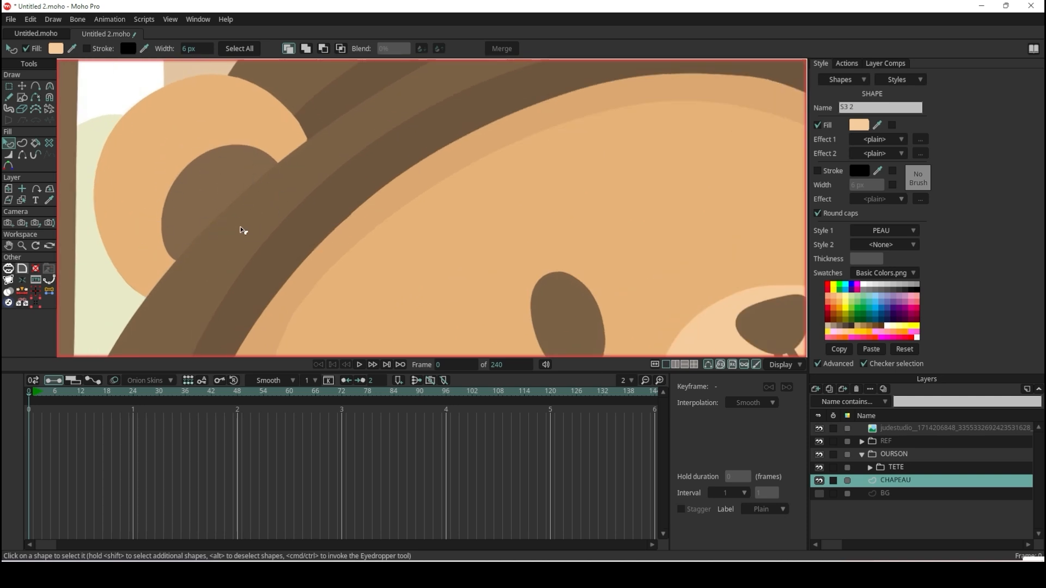
scroll(362, 176, "down", 3)
scroll(290, 192, "up", 3)
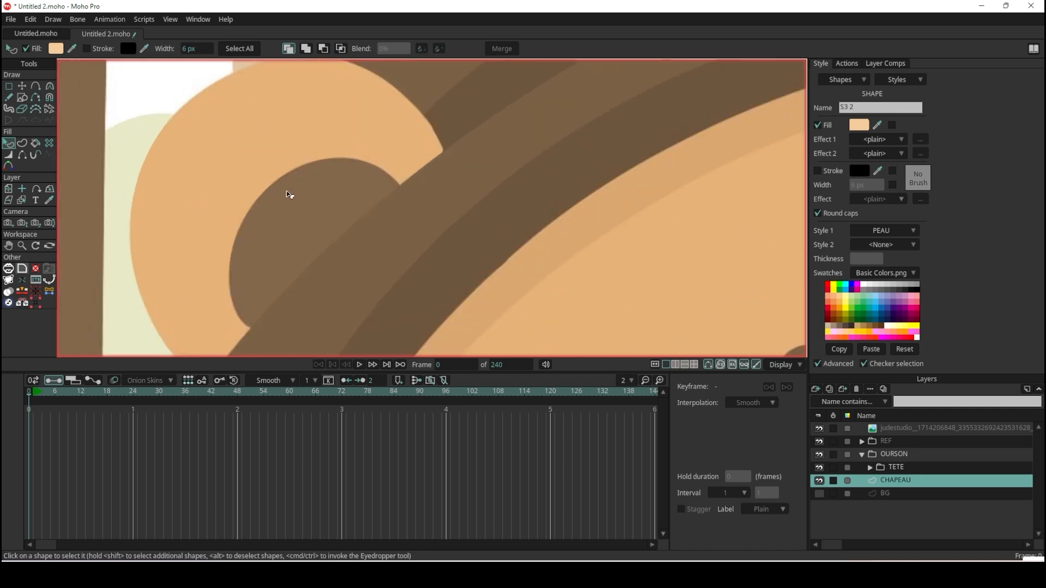
scroll(305, 213, "down", 6)
scroll(432, 197, "down", 2)
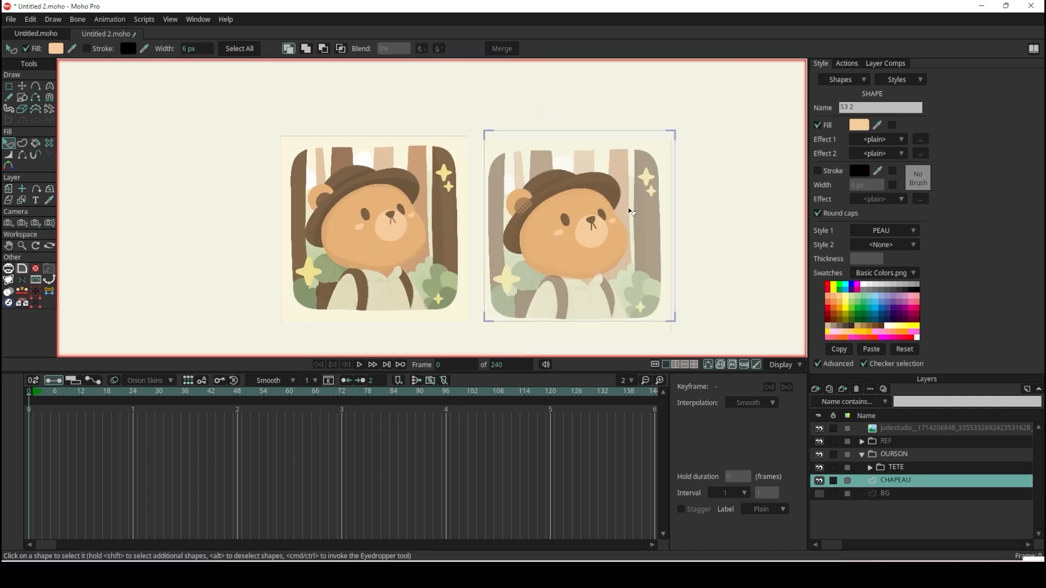
scroll(511, 240, "up", 5)
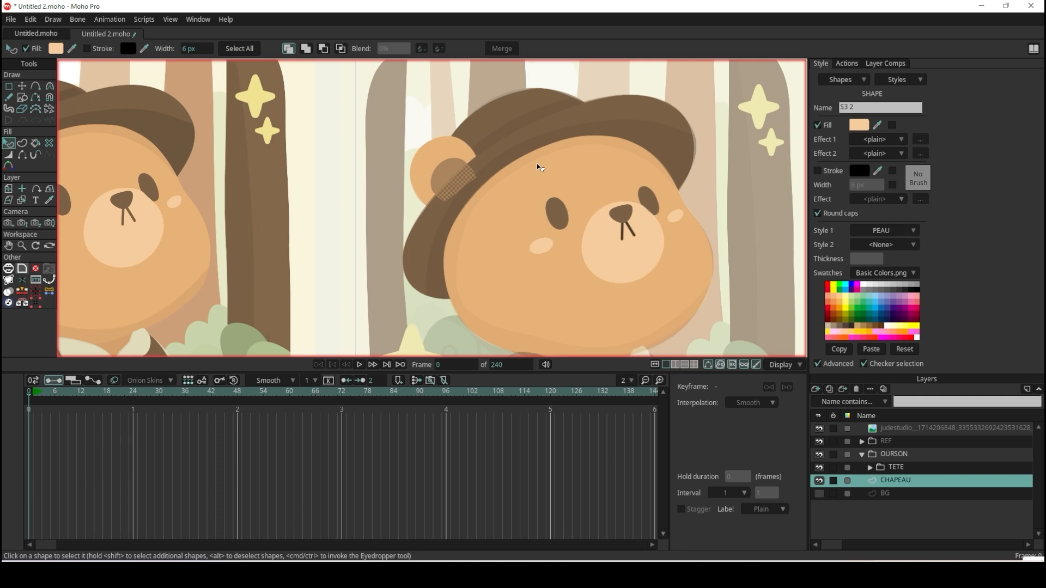
scroll(463, 173, "down", 2)
scroll(338, 218, "up", 3)
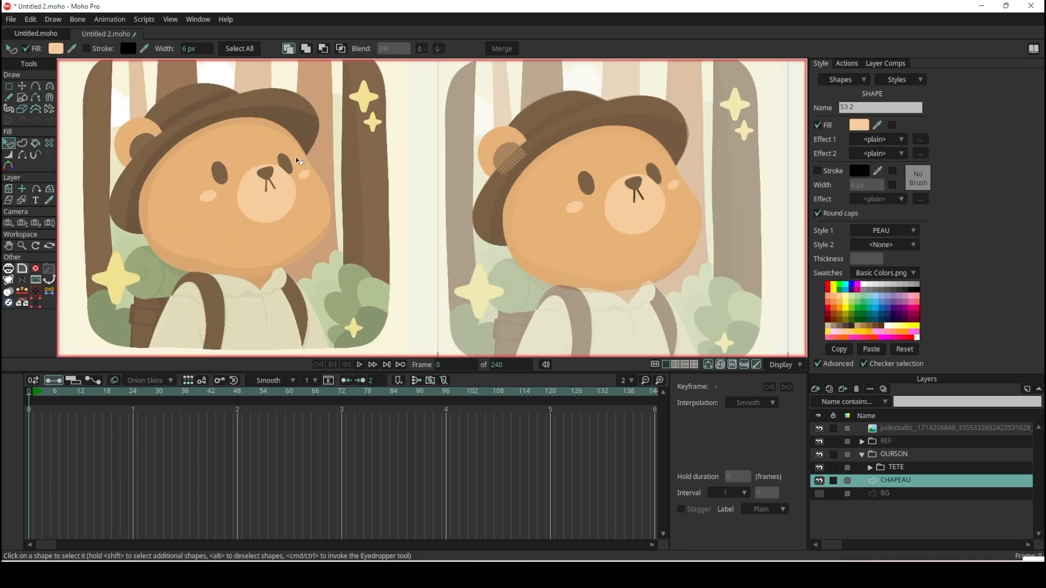
scroll(201, 117, "up", 2)
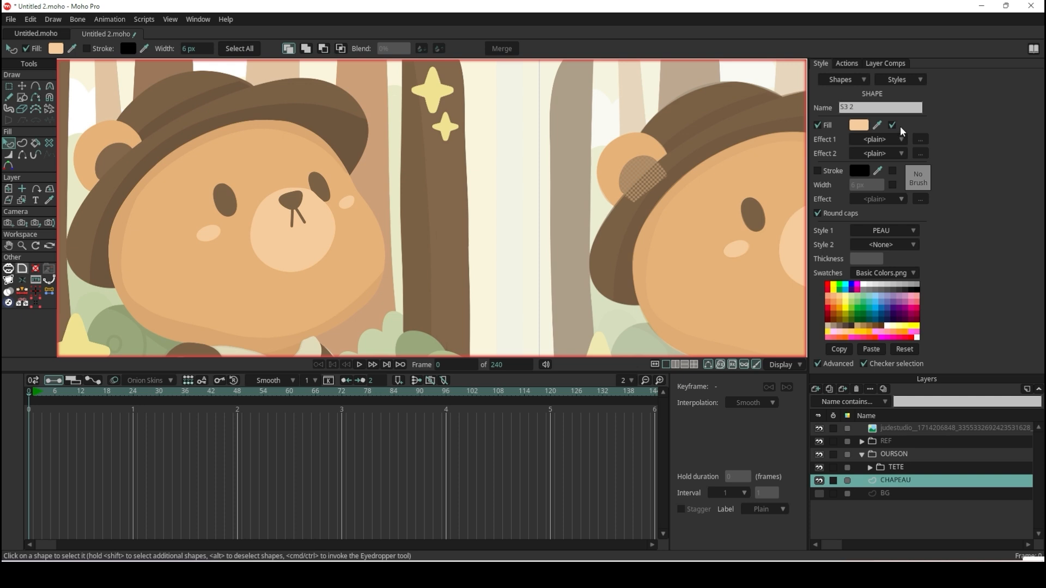
Override the inner ear's PEAU fill with the brown sampled from the original illustration's inner ear, and deselect the shape.
left_click(878, 125)
left_click(117, 159)
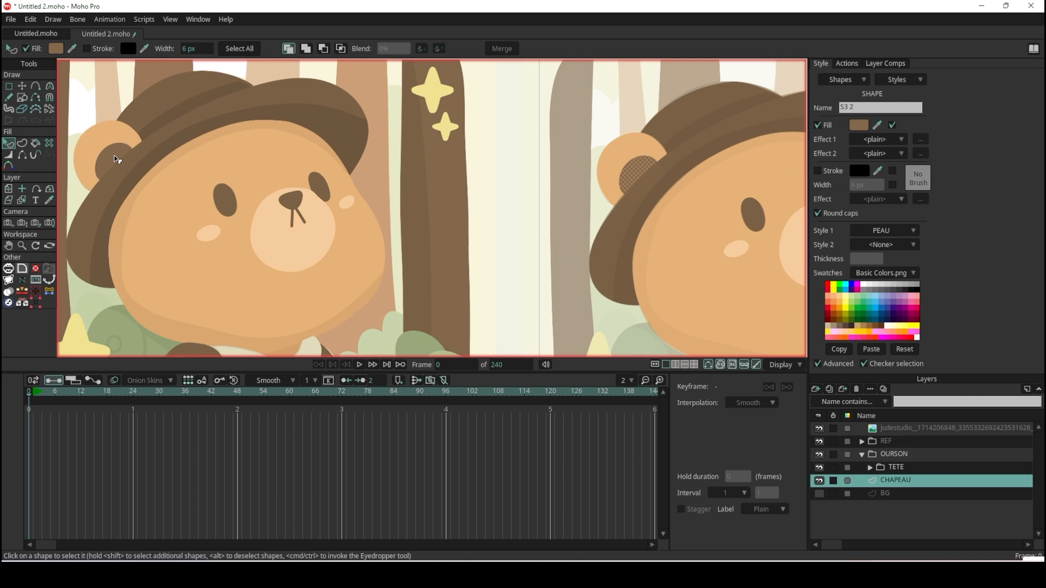
left_click(574, 120)
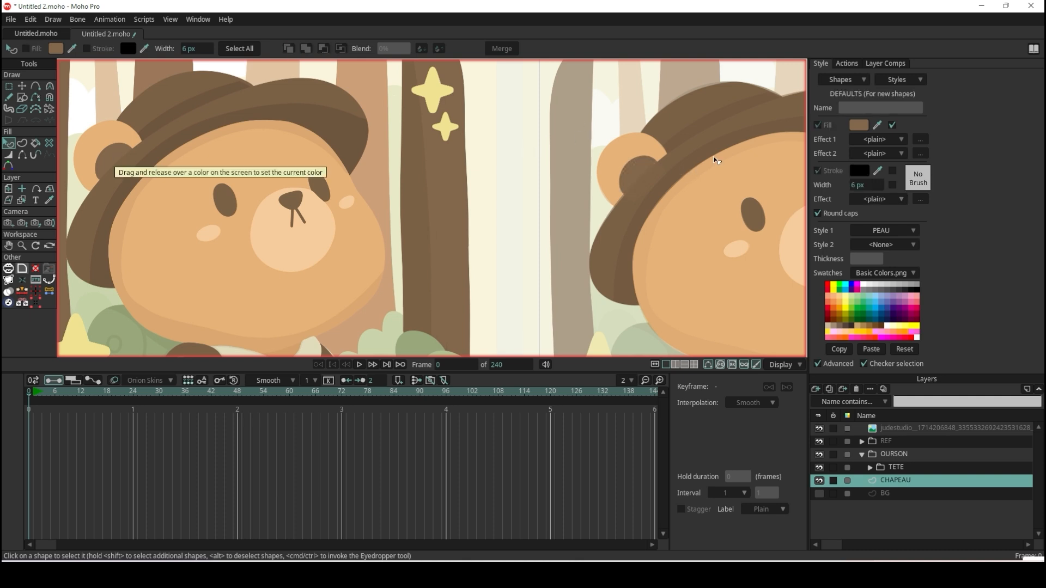
Render a preview of the current frame to check the ear against the hat.
scroll(713, 156, "up", 7)
scroll(557, 181, "down", 6)
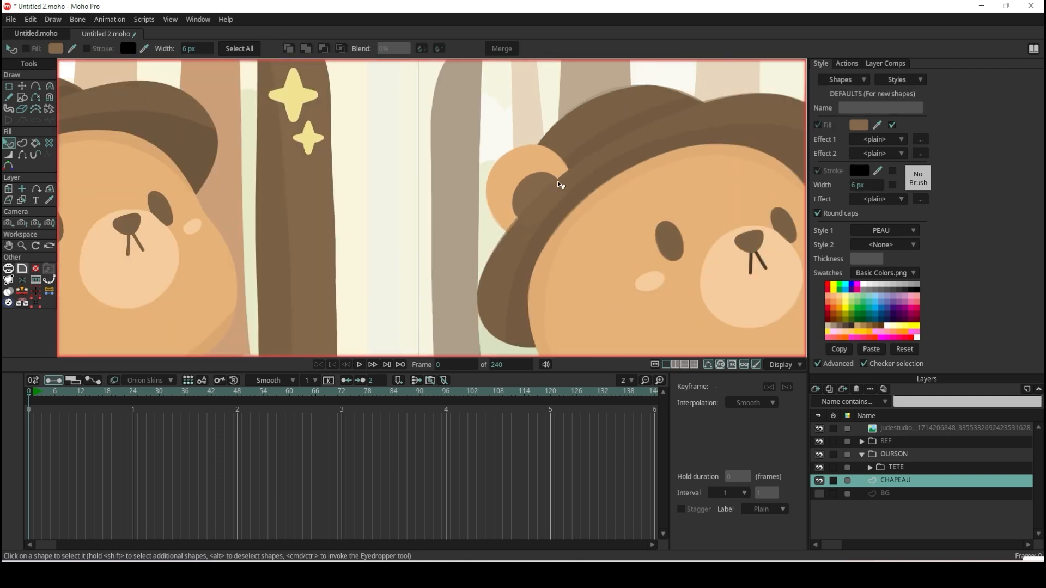
key("ctrl+r")
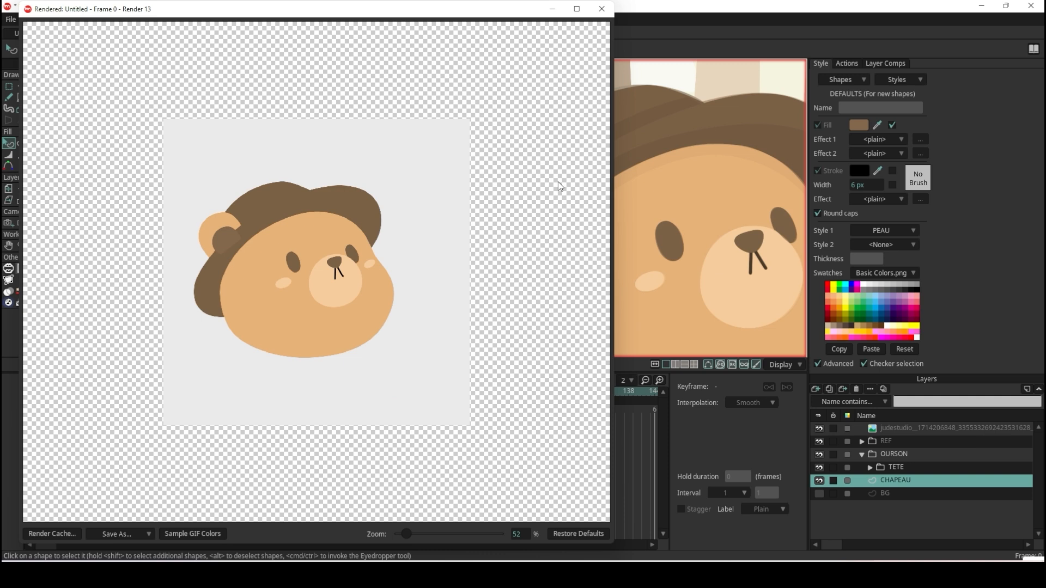
Close the render preview, hide the REF group, and compare the traced ear and hat with the original illustration.
left_click(601, 9)
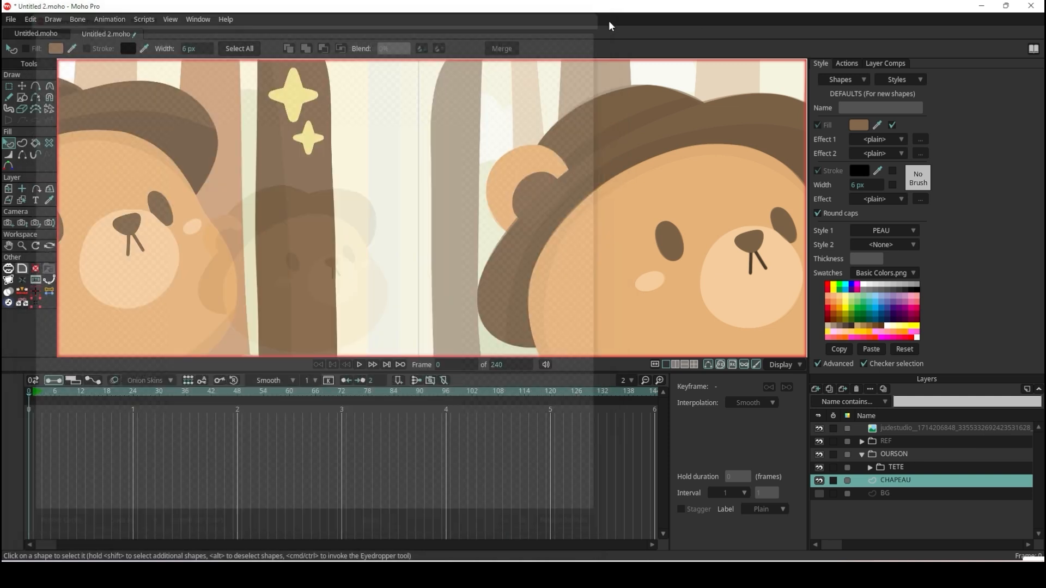
left_click(819, 441)
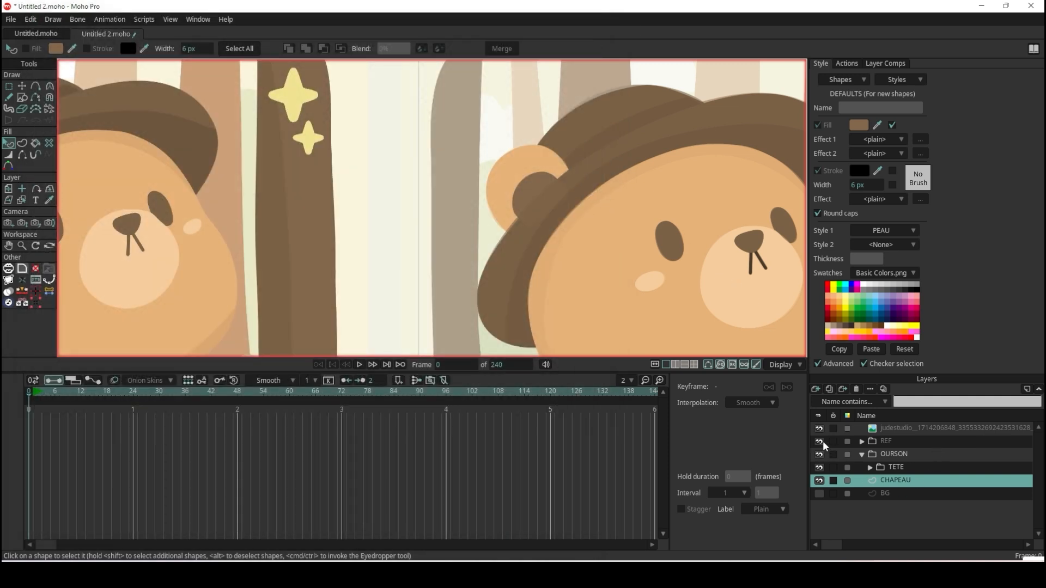
scroll(552, 168, "up", 5)
left_click(551, 168)
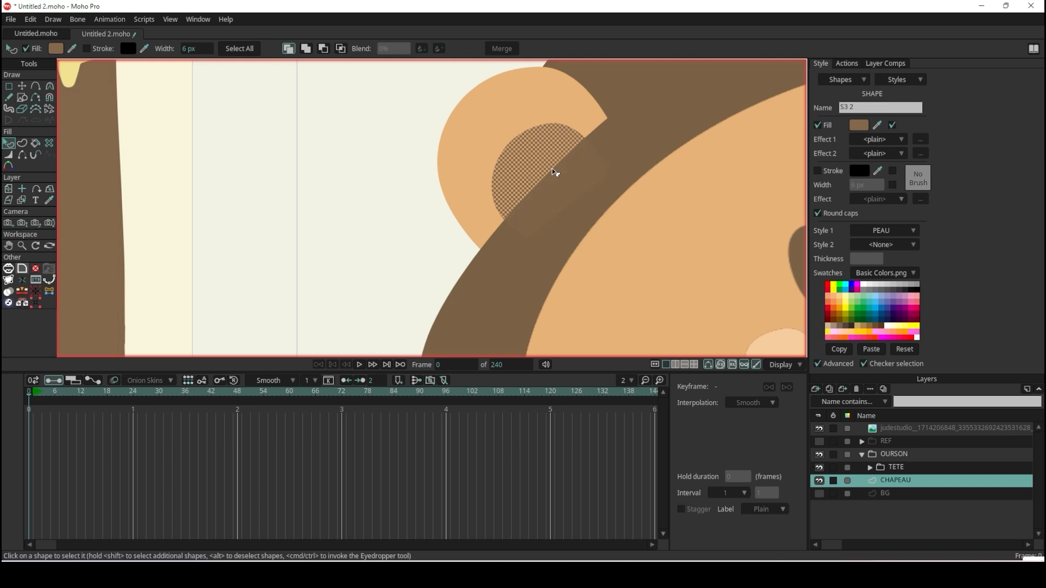
left_click(392, 181)
scroll(502, 167, "up", 3)
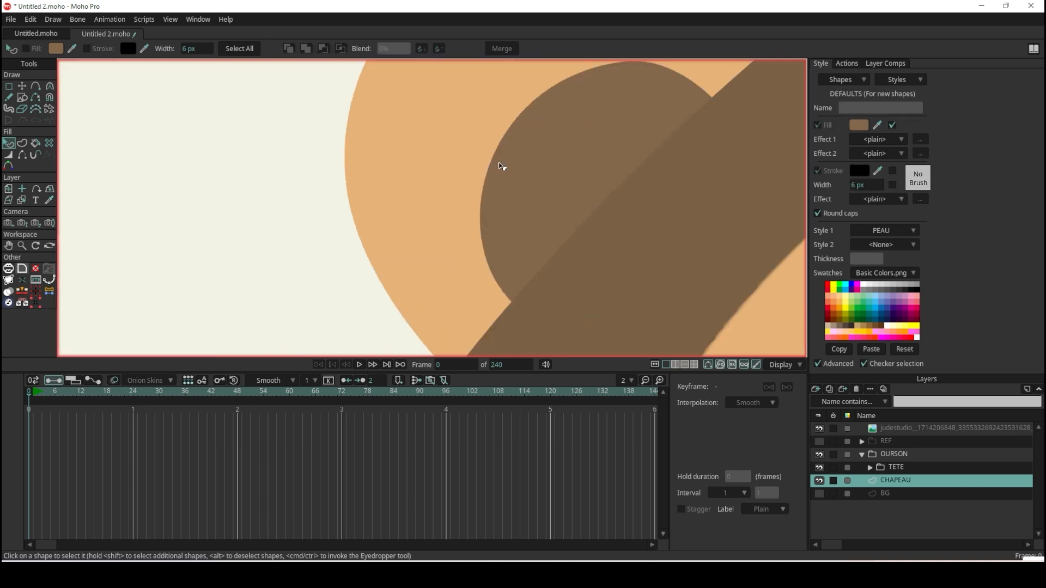
scroll(502, 166, "down", 6)
scroll(600, 169, "up", 2)
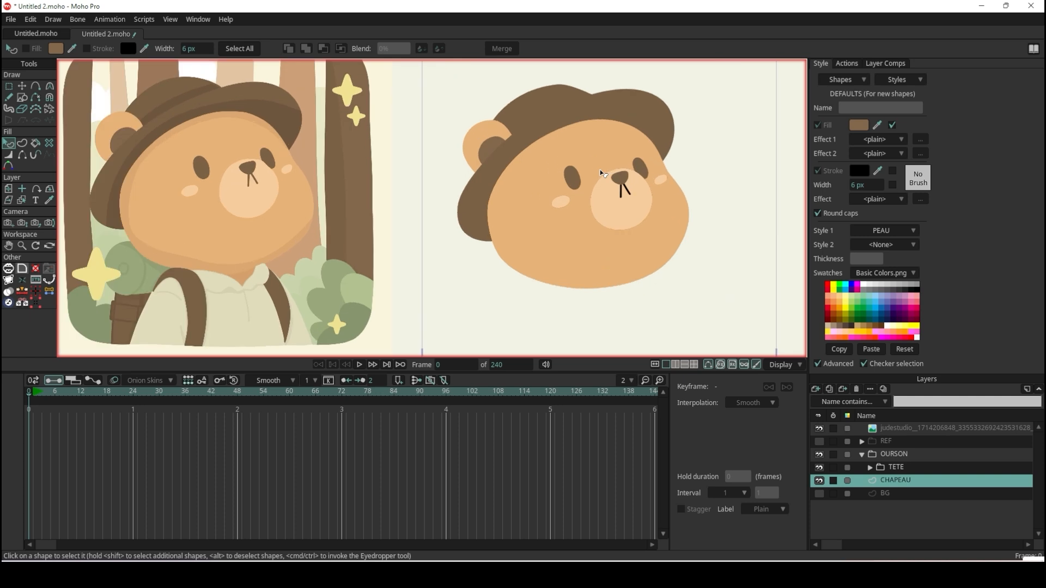
scroll(600, 169, "down", 2)
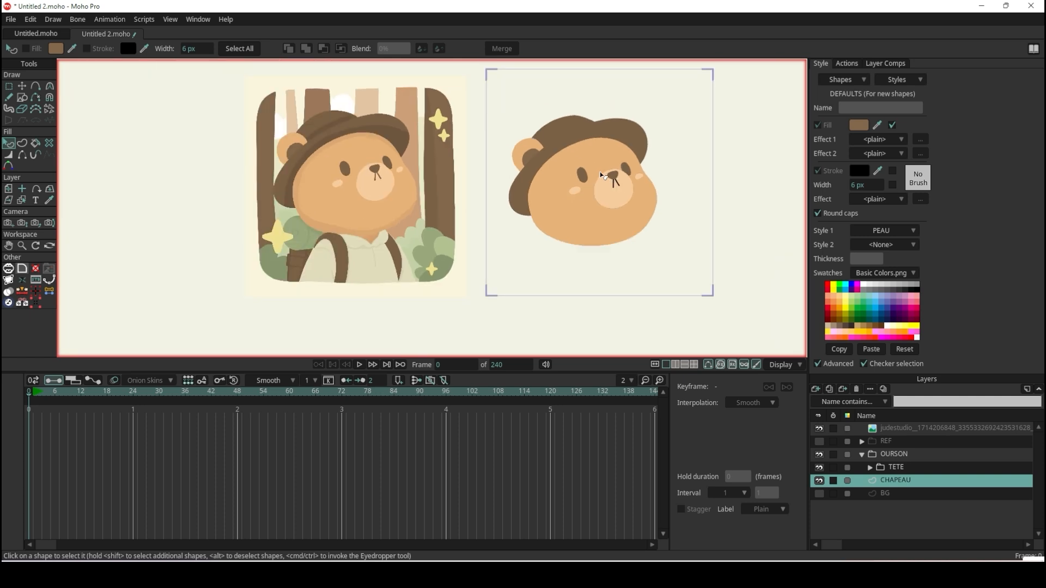
Show the REF group again and examine the neck and collar area beneath the bear's head.
left_click(819, 441)
scroll(612, 265, "up", 6)
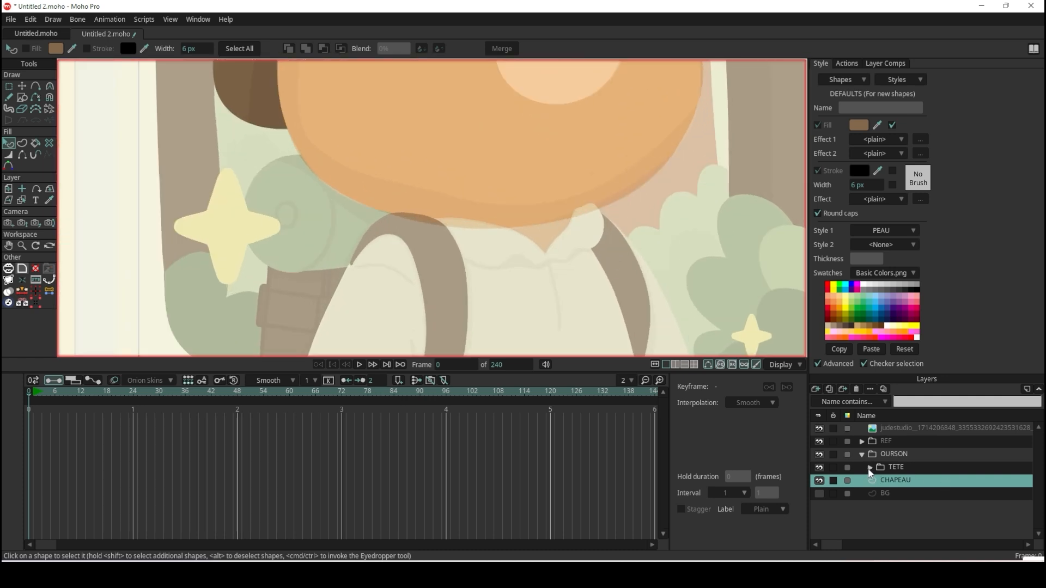
scroll(547, 255, "down", 6)
scroll(525, 145, "up", 3)
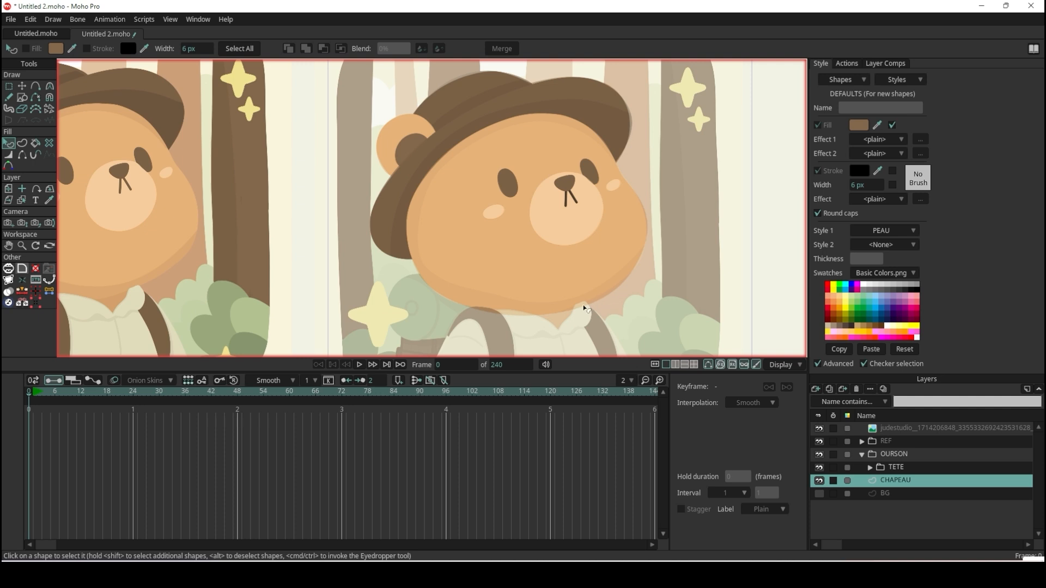
scroll(583, 306, "up", 2)
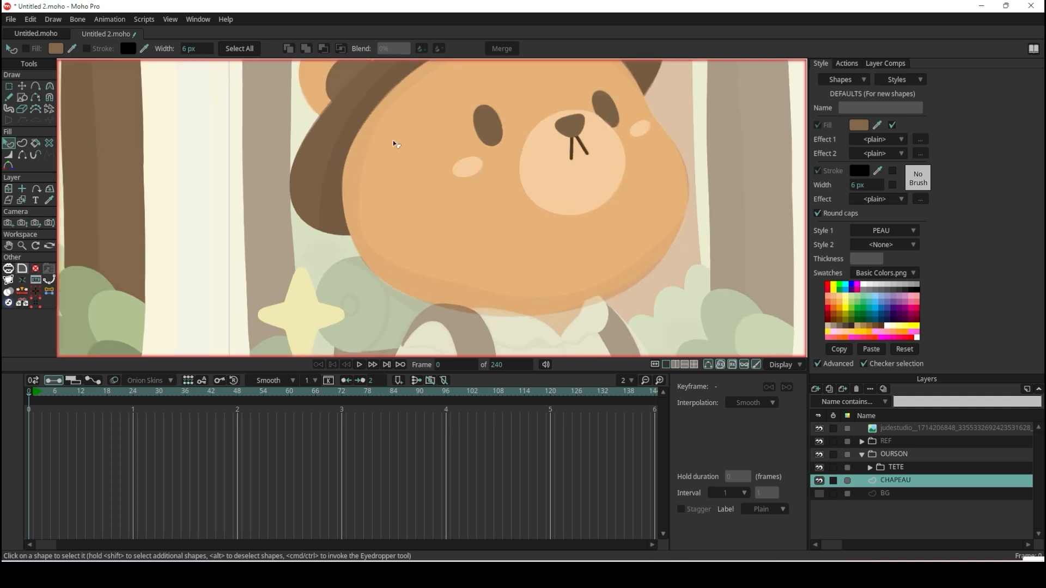
scroll(393, 182, "down", 3)
scroll(399, 153, "up", 4)
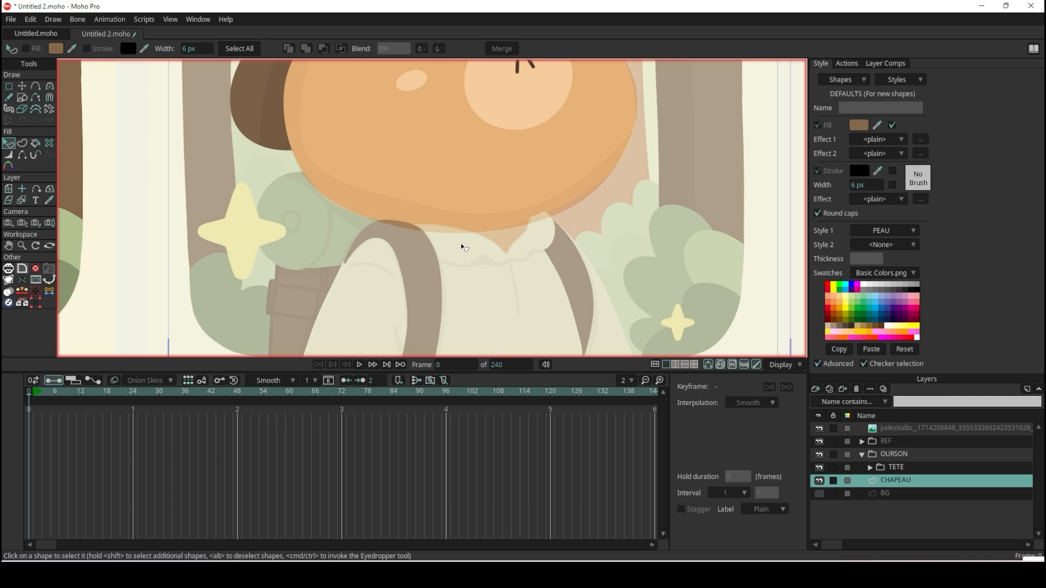
scroll(463, 248, "up", 2)
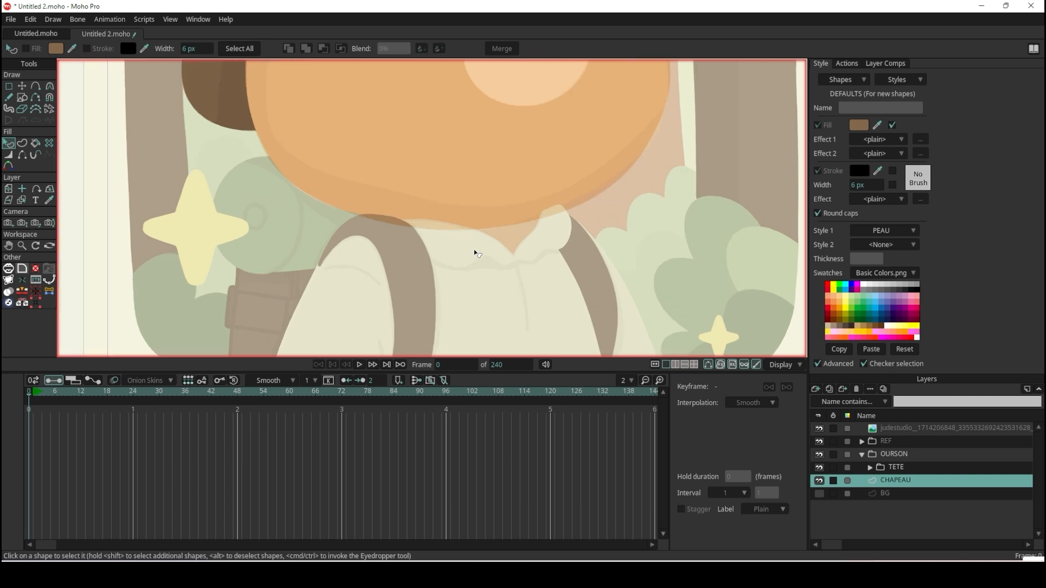
Add a new vector layer, place it directly below CHAPEAU, and name it COU.
left_click(816, 389)
left_click(829, 402)
left_click_drag(912, 486, 917, 499)
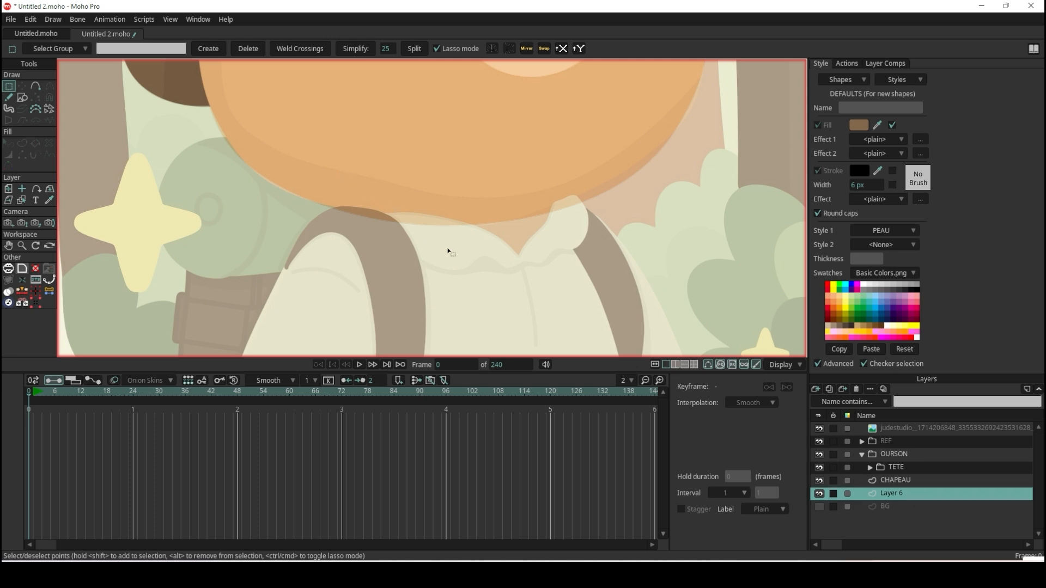
double_click(884, 493)
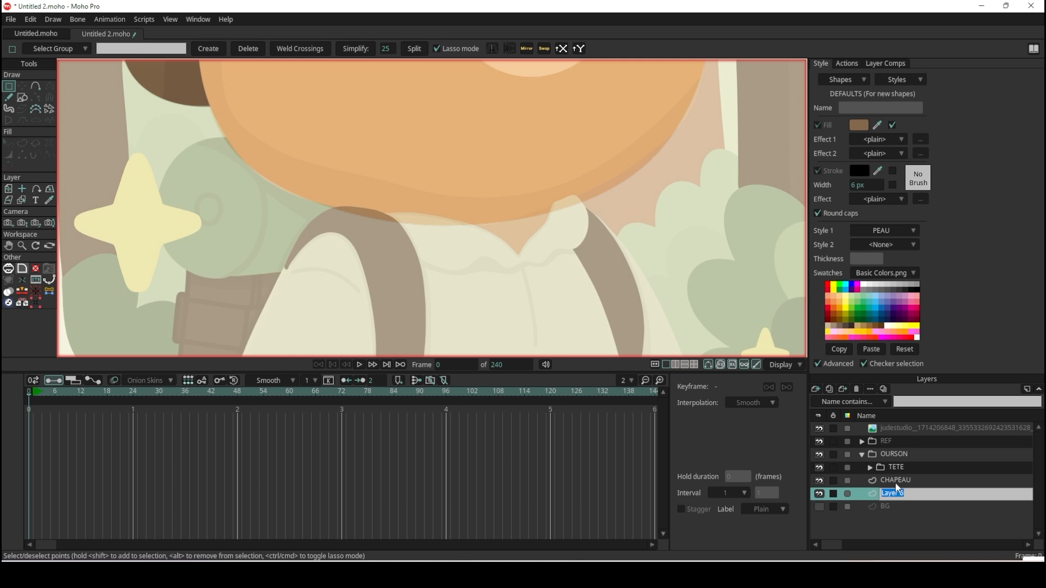
type("COU")
key("Return")
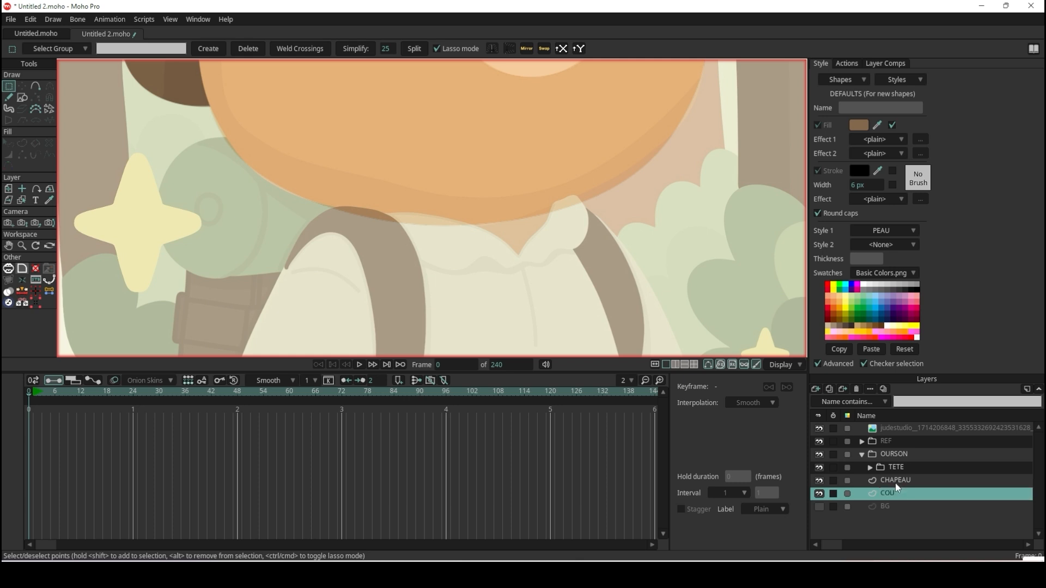
Move the CHAPEAU and COU layers together into the OURSON group, below TETE.
left_click(862, 454)
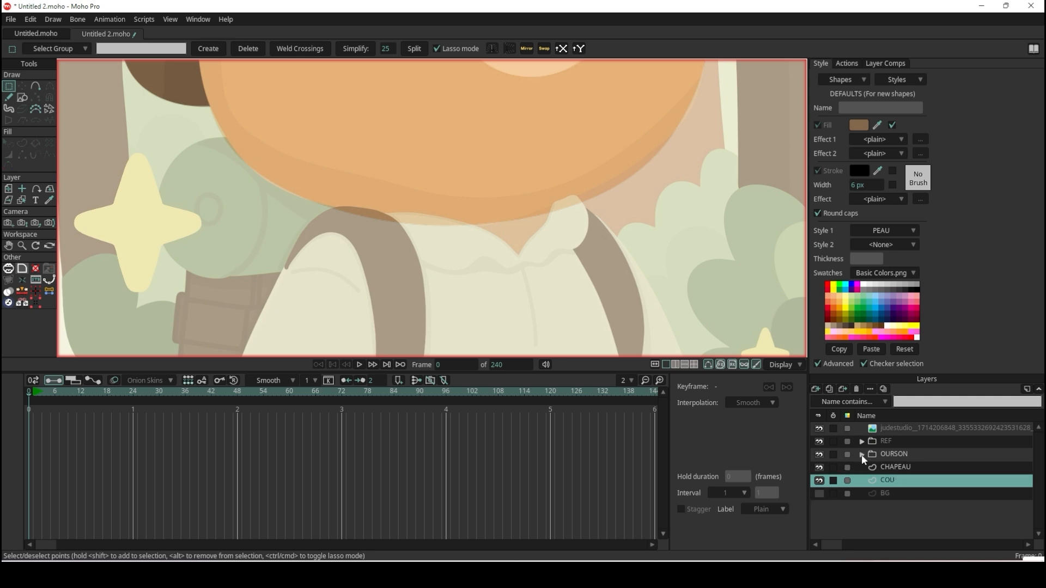
left_click(861, 454)
left_click(862, 454)
left_click(861, 454)
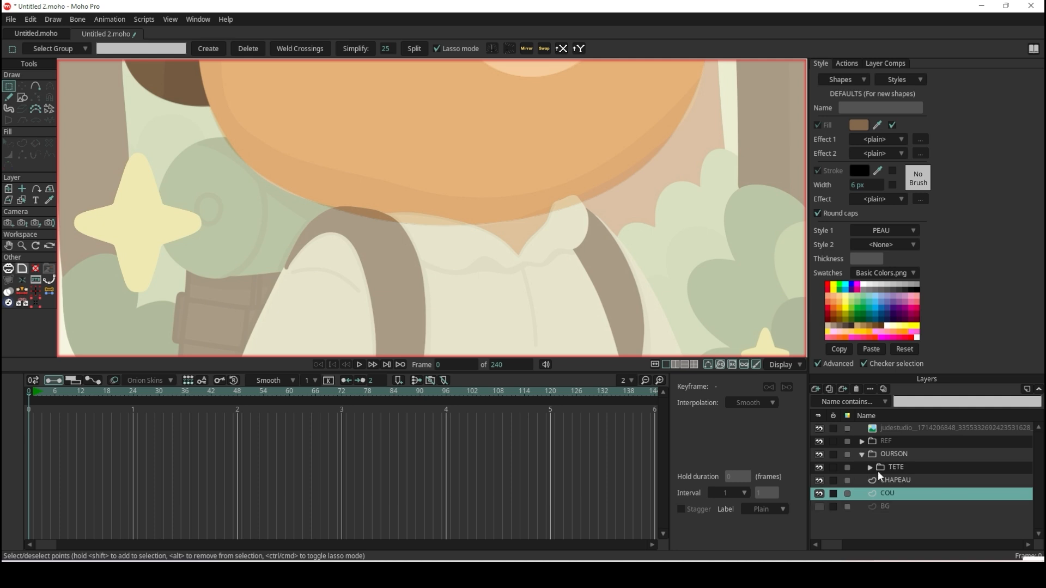
left_click(895, 481)
left_click(895, 490, "shift")
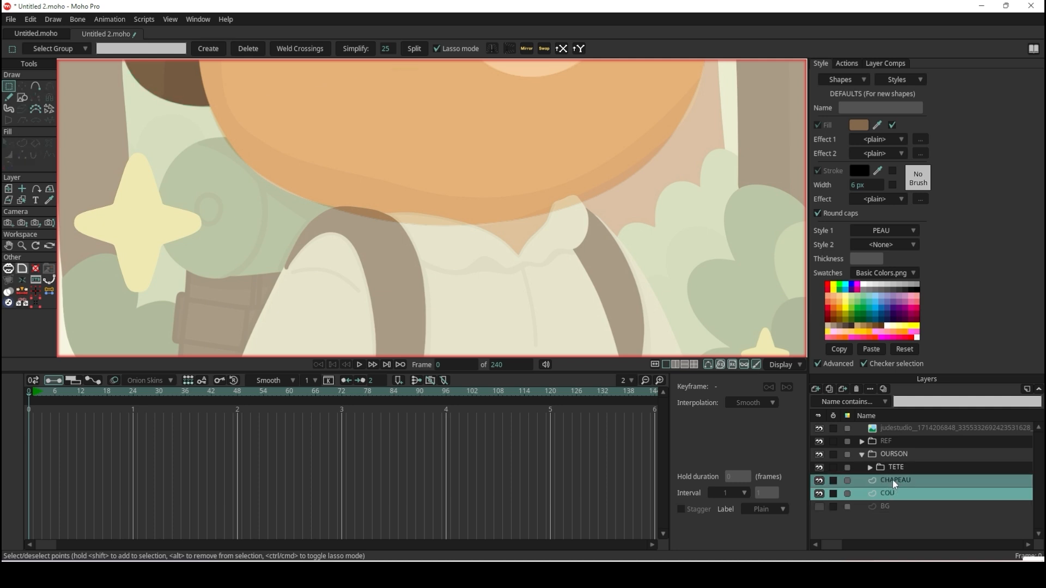
left_click_drag(893, 479, 894, 473)
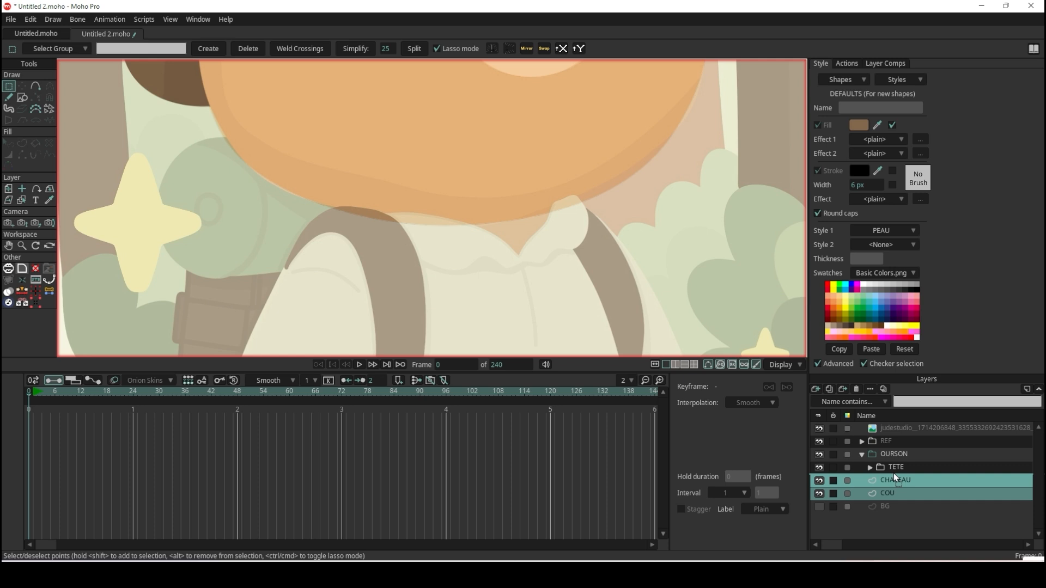
left_click_drag(893, 473, 894, 471)
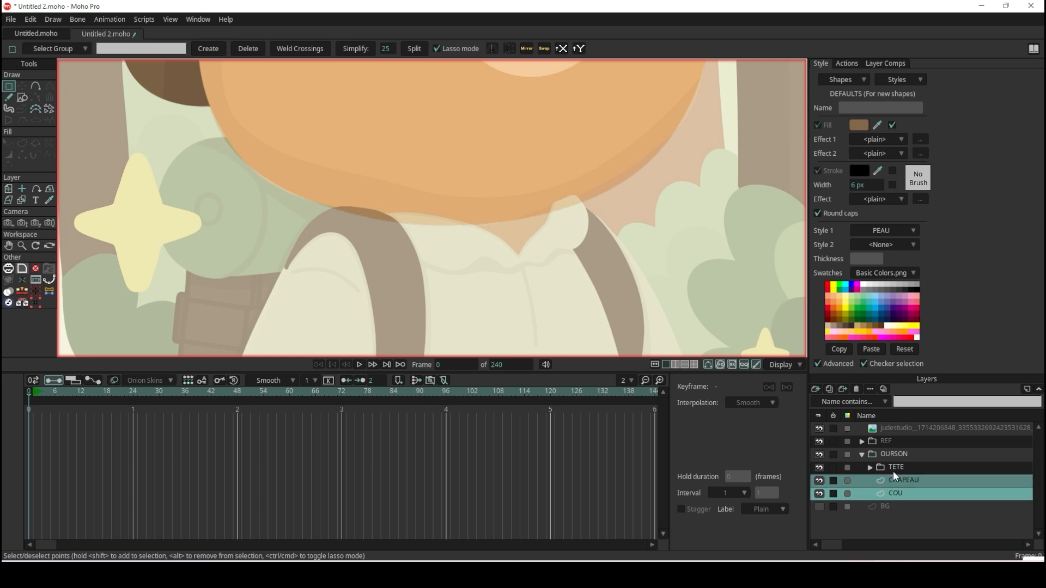
left_click(861, 456)
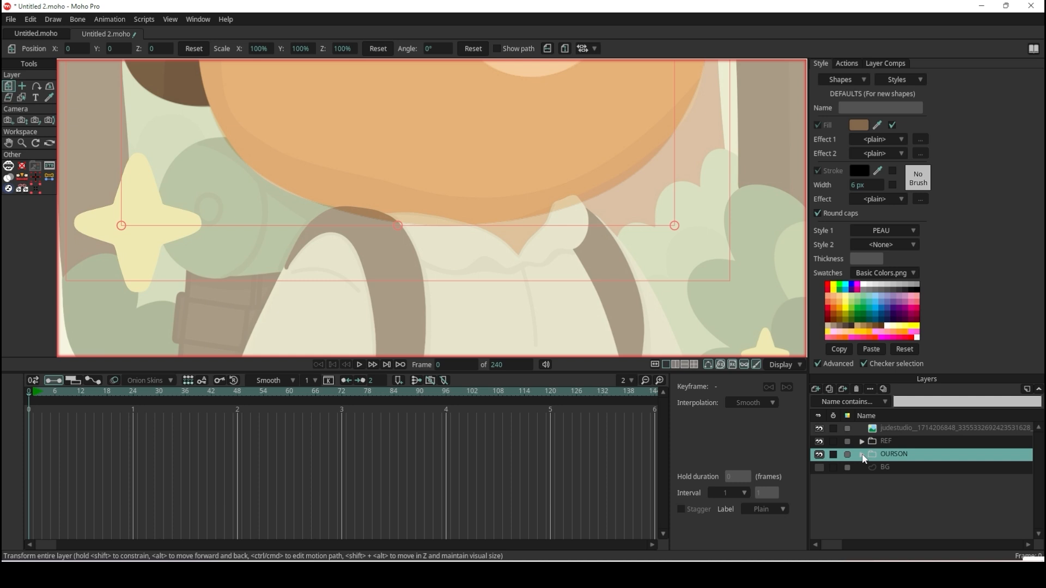
left_click(861, 455)
Draw a rectangle on the COU layer covering the neck area between the chin and the shirt collar.
left_click(906, 486)
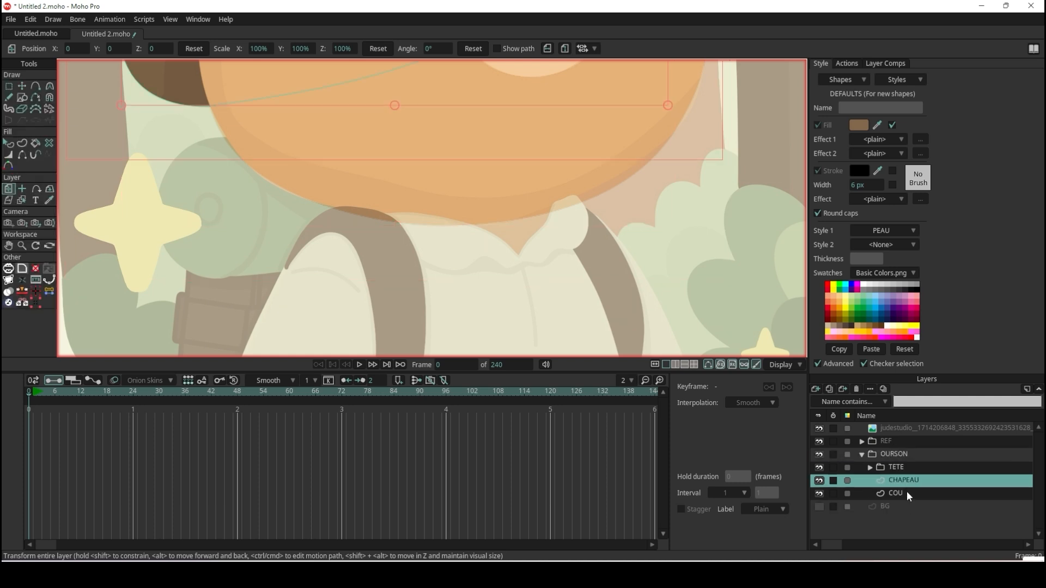
left_click(908, 495)
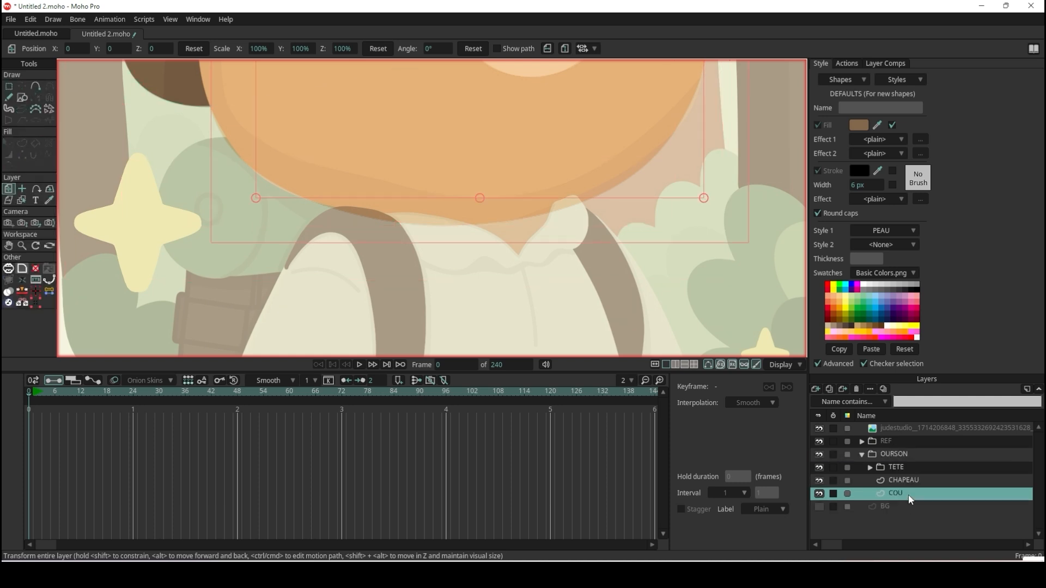
left_click(21, 98)
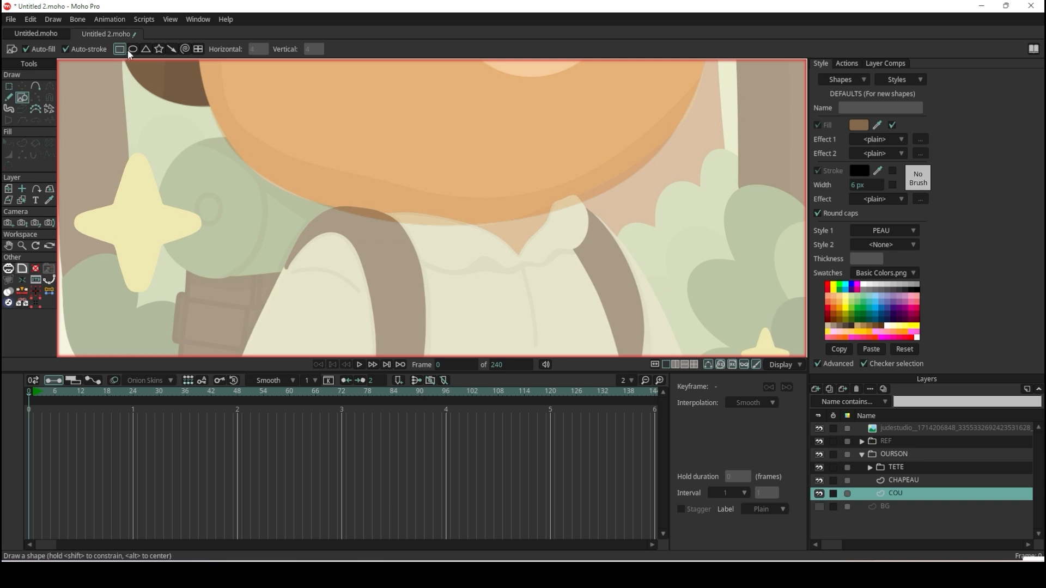
mouse_move(421, 156)
left_mouse_down()
mouse_move(495, 234)
mouse_move(573, 270)
left_mouse_up()
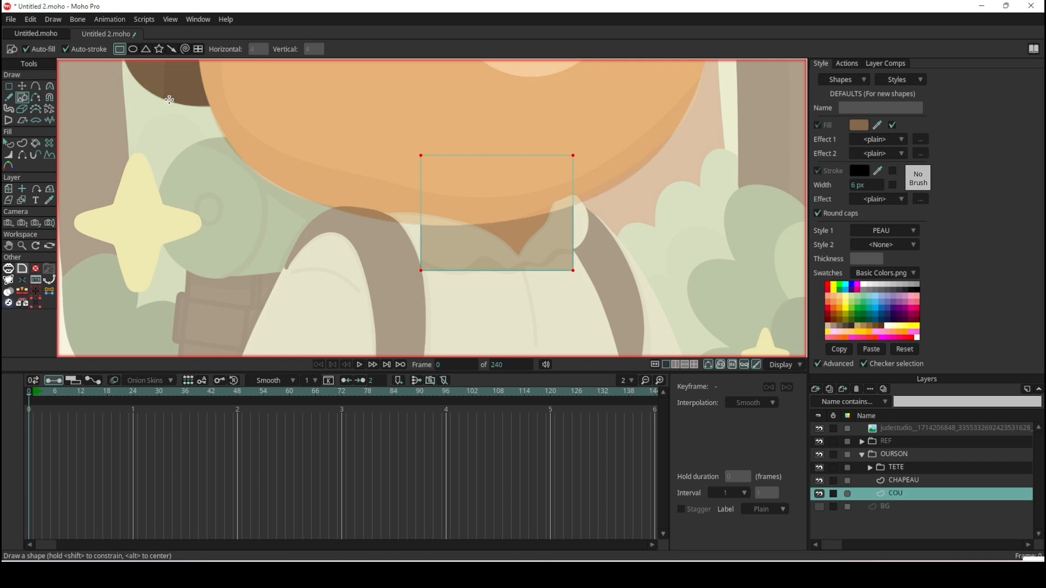
Remove the neck rectangle's fill override so it uses the PEAU style, turn off its stroke, and deselect it.
left_click(9, 144)
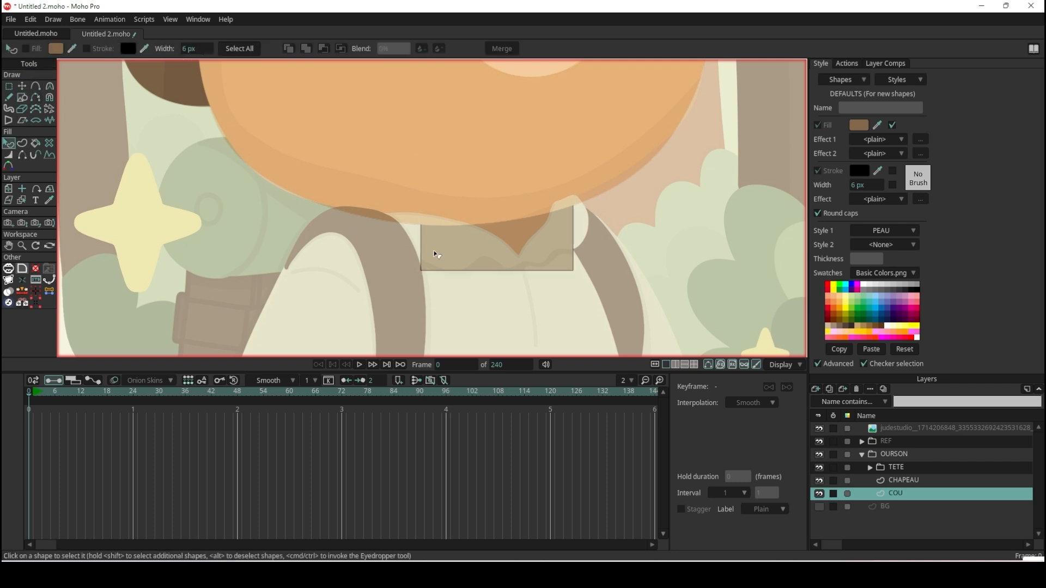
left_click(474, 252)
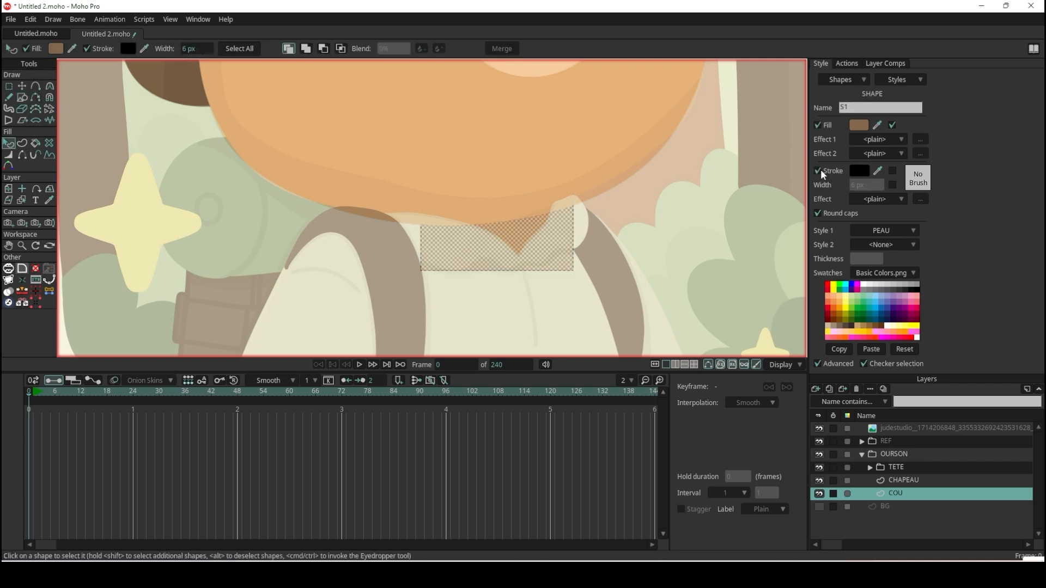
left_click(893, 126)
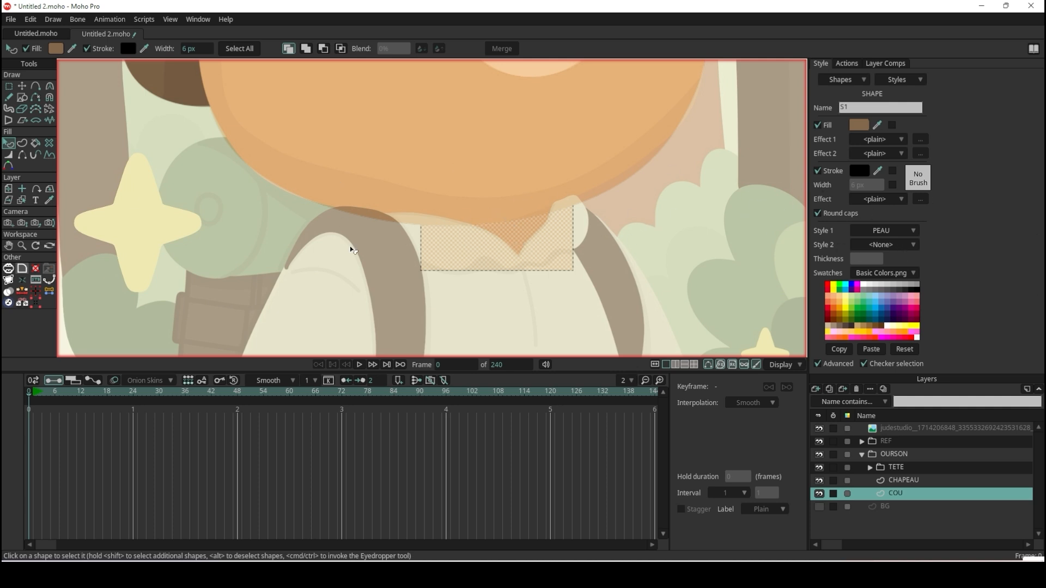
left_click(818, 171)
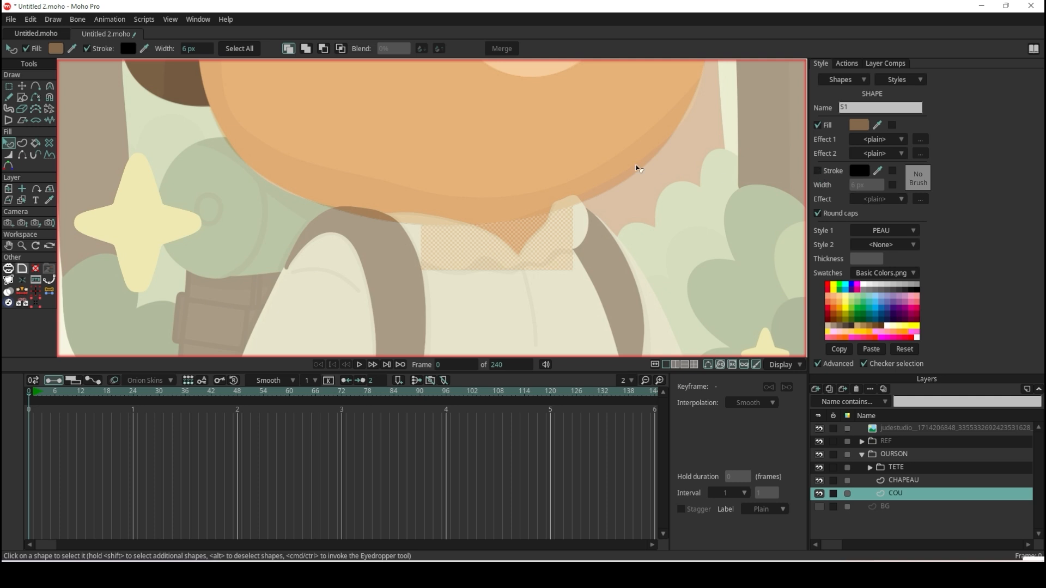
left_click(636, 168)
Compare the neck rectangle's colour with the shaded neck in the original illustration.
scroll(606, 206, "down", 5)
scroll(587, 218, "up", 3)
scroll(587, 218, "down", 6)
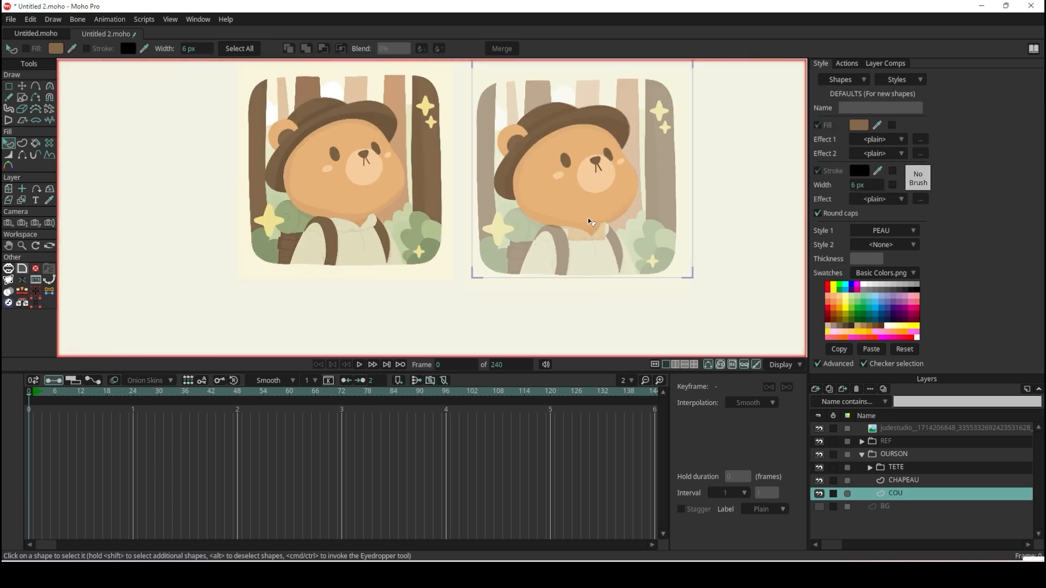
scroll(588, 218, "up", 4)
scroll(135, 231, "up", 4)
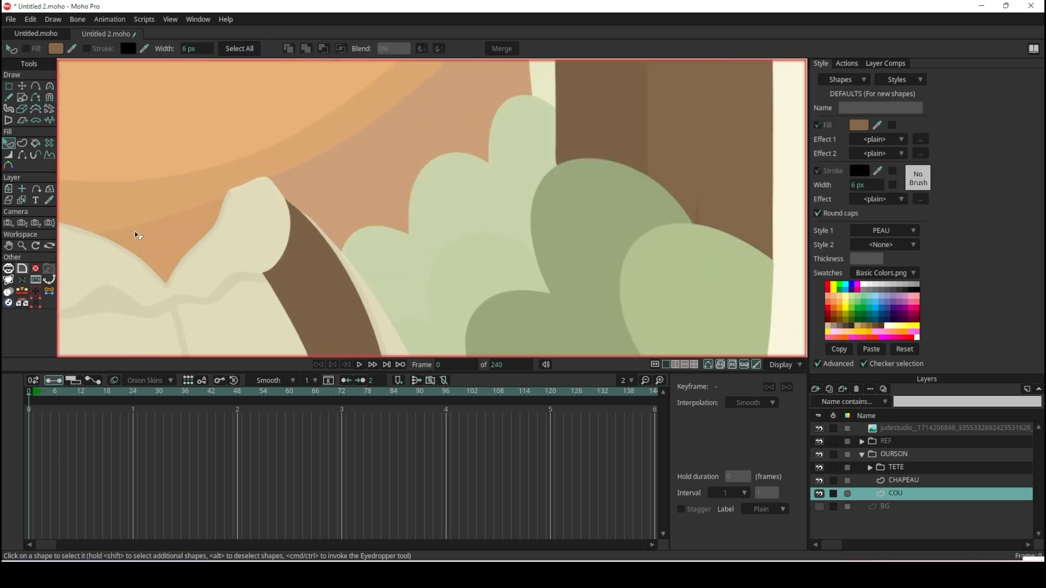
scroll(174, 236, "down", 5)
scroll(435, 243, "up", 5)
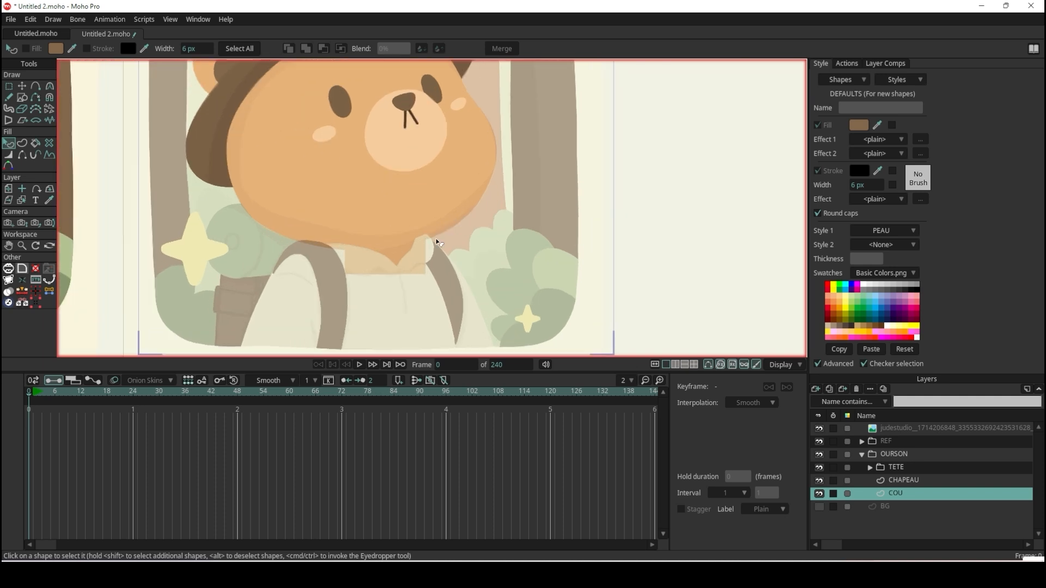
Override the neck rectangle's PEAU fill with the darker orange sampled from the original illustration's neck, and deselect the shape.
left_click(402, 272)
scroll(402, 272, "down", 5)
scroll(257, 249, "up", 6)
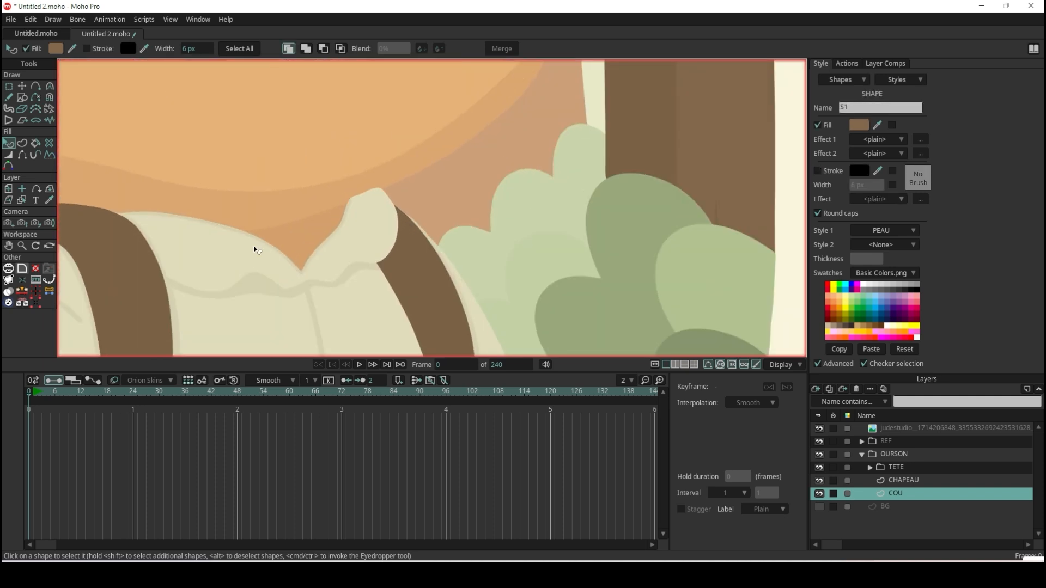
left_click(878, 125)
left_click(303, 187)
scroll(296, 234, "down", 5)
left_click(565, 234)
scroll(460, 241, "up", 6)
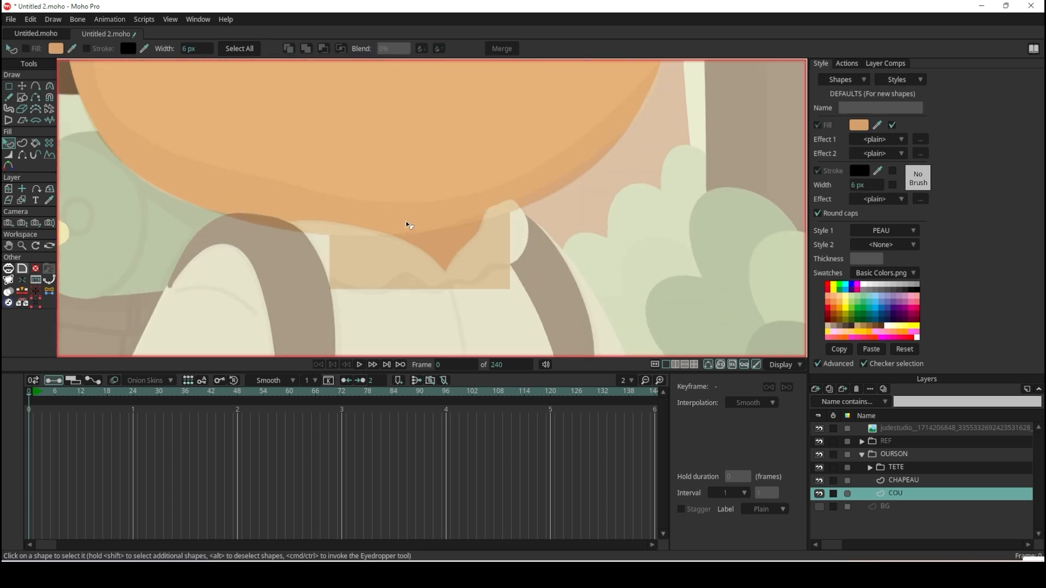
scroll(498, 212, "down", 3)
scroll(453, 240, "up", 2)
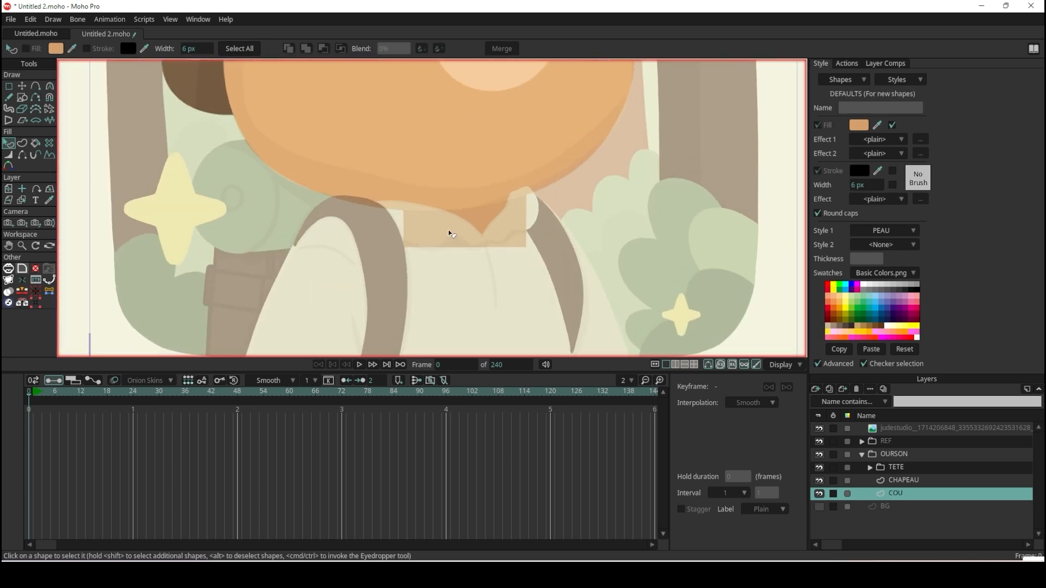
scroll(451, 235, "up", 1)
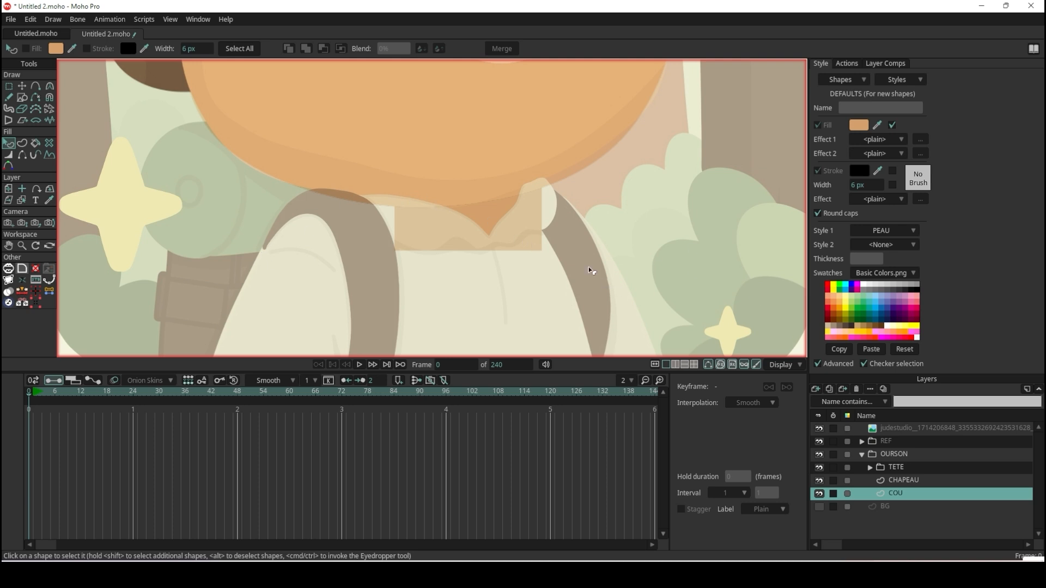
Add a new vector layer above COU and name it BUSTE.
left_click(815, 389)
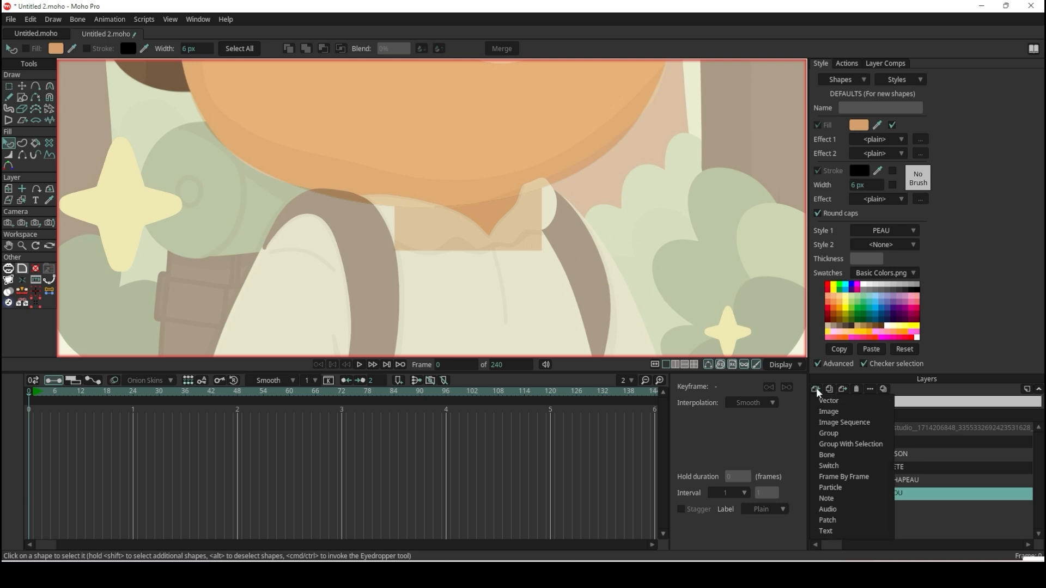
left_click(827, 400)
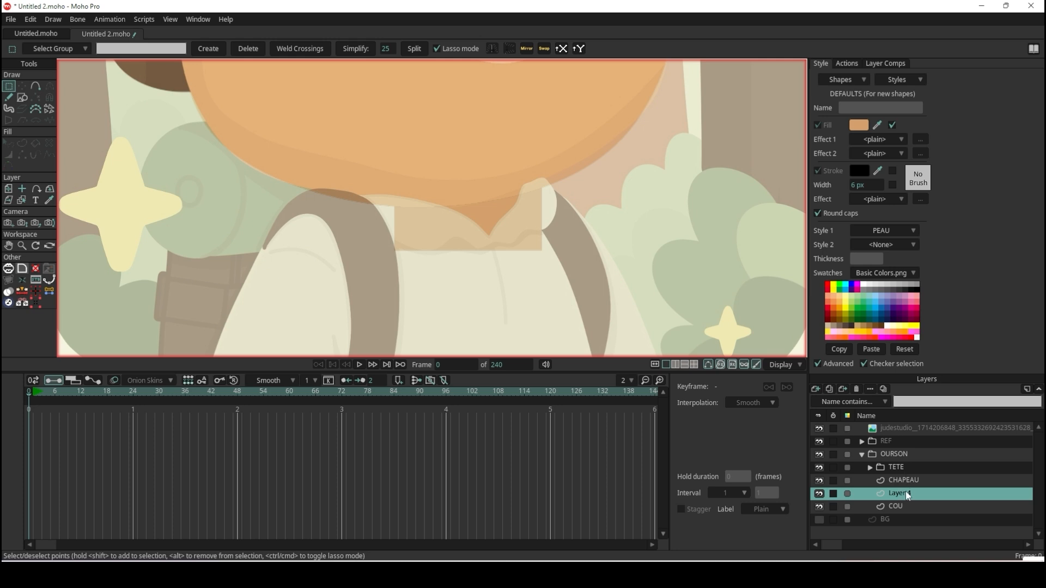
double_click(907, 493)
type("BUSTE")
key("Return")
Draw a rectangle on the BUSTE layer covering the bear's shirt from the chin to just below the illustration.
left_click(23, 98)
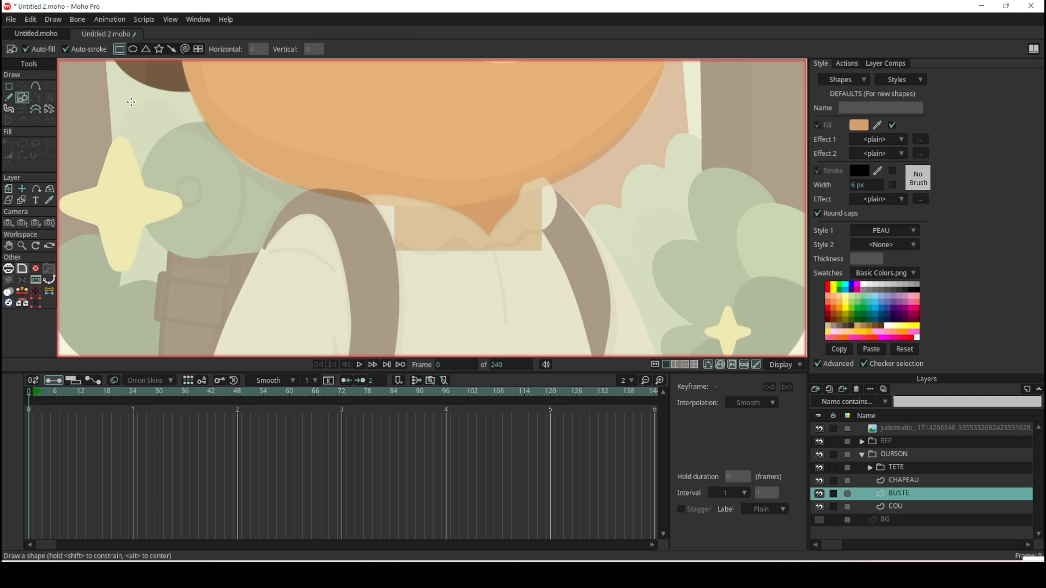
scroll(282, 129, "down", 3)
scroll(283, 128, "up", 2)
mouse_move(257, 91)
left_mouse_down()
mouse_move(435, 278)
mouse_move(491, 307)
mouse_move(485, 288)
left_mouse_up()
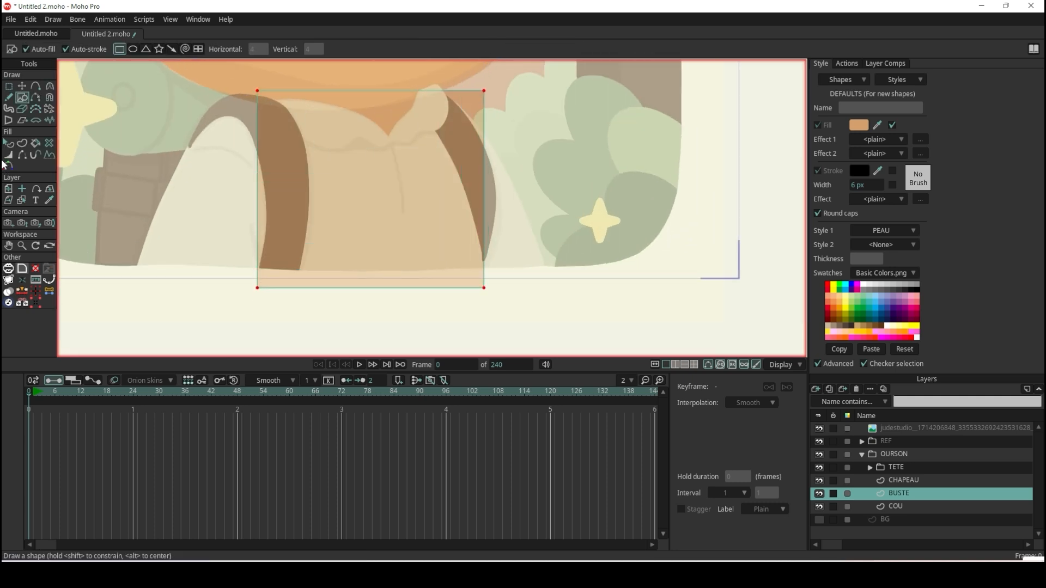
Remove the PEAU style and stroke from the torso rectangle, and fill it with the cream sampled from the original illustration's shirt.
left_click(8, 142)
left_click(430, 253)
scroll(433, 247, "down", 2)
scroll(292, 205, "down", 2)
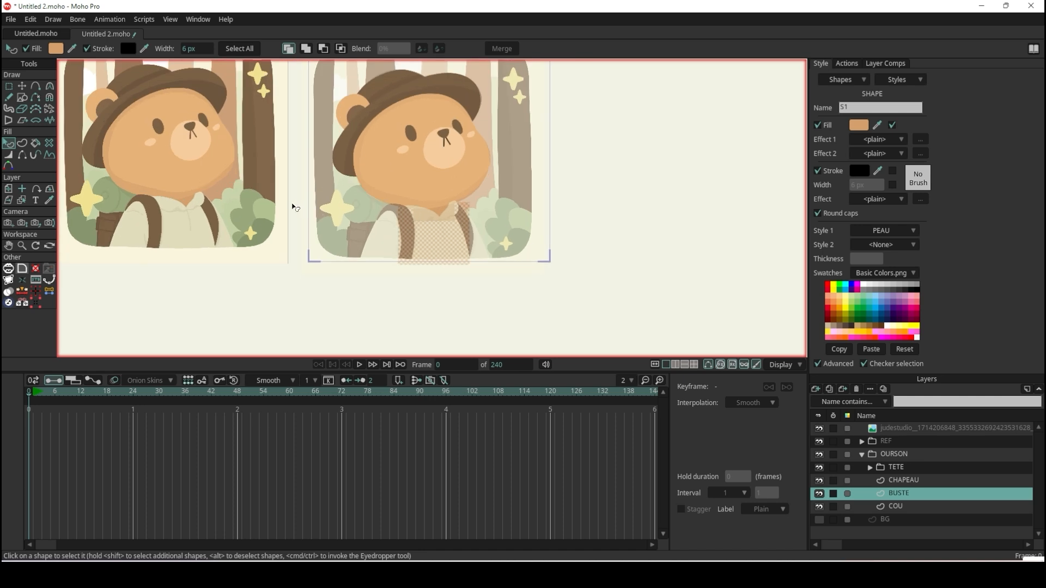
scroll(292, 206, "up", 2)
scroll(350, 205, "down", 1)
scroll(261, 193, "up", 1)
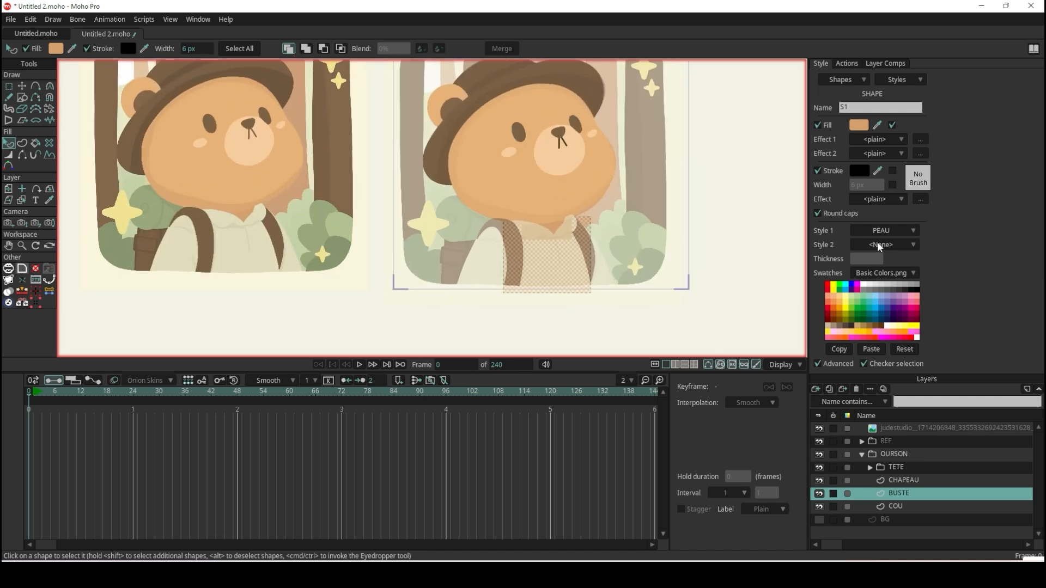
left_click(879, 231)
left_click(910, 244)
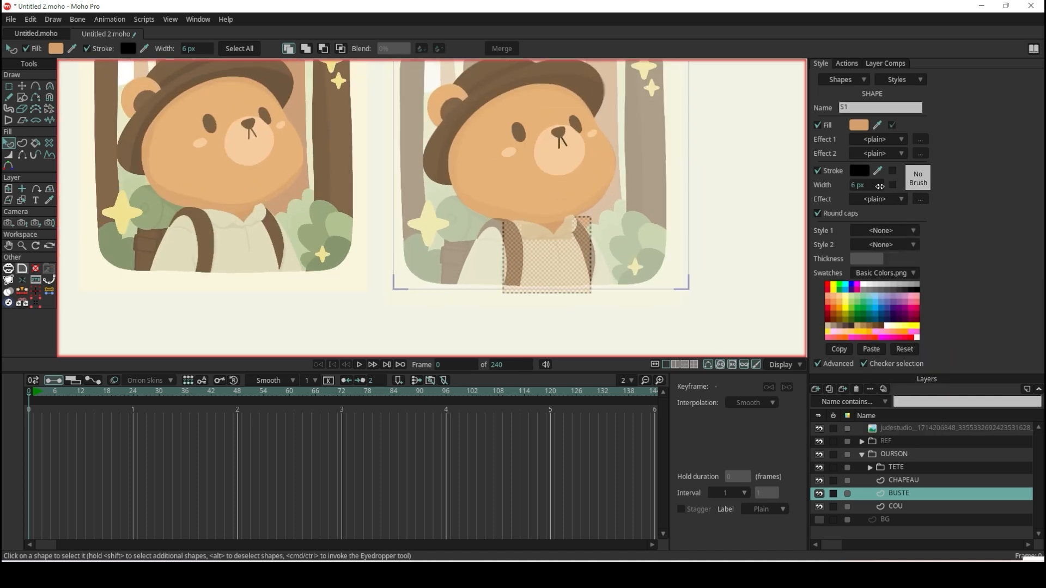
left_click(817, 171)
left_click_drag(877, 128, 253, 249)
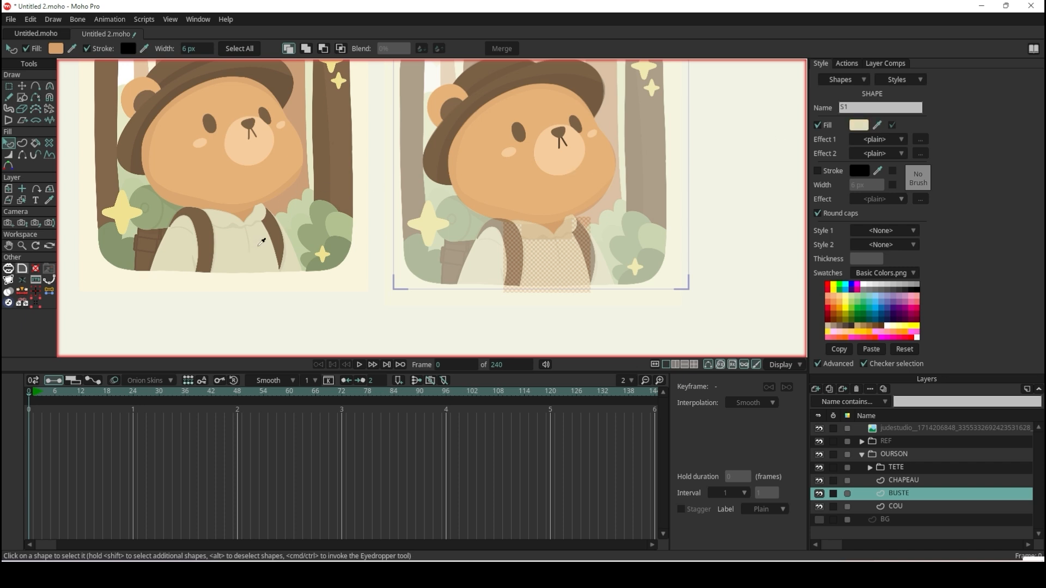
Create a style named BUSTE from the cream fill without stroke, apply it to the torso rectangle, and deselect the shape.
left_click(923, 80)
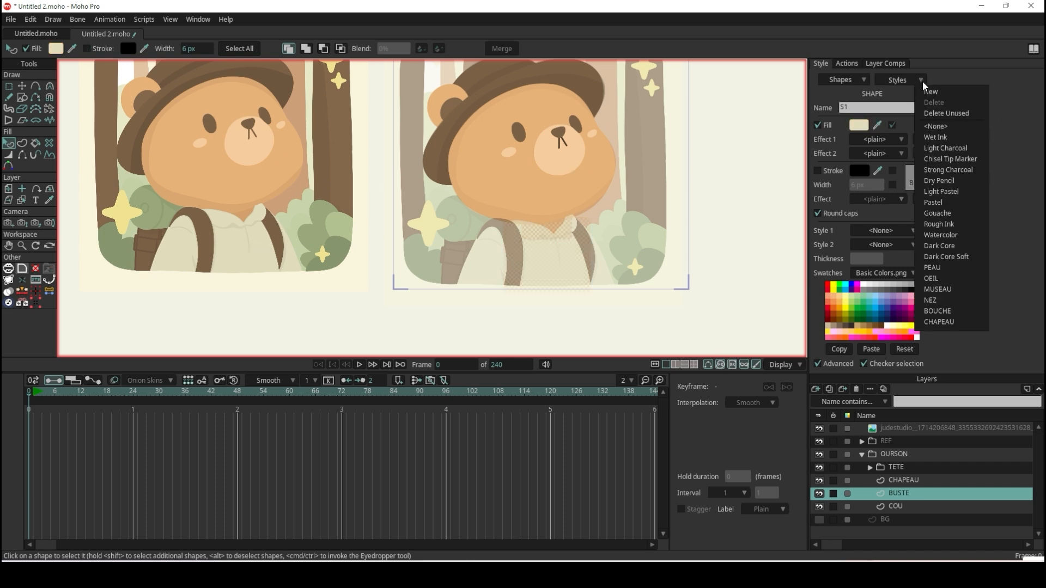
left_click(930, 90)
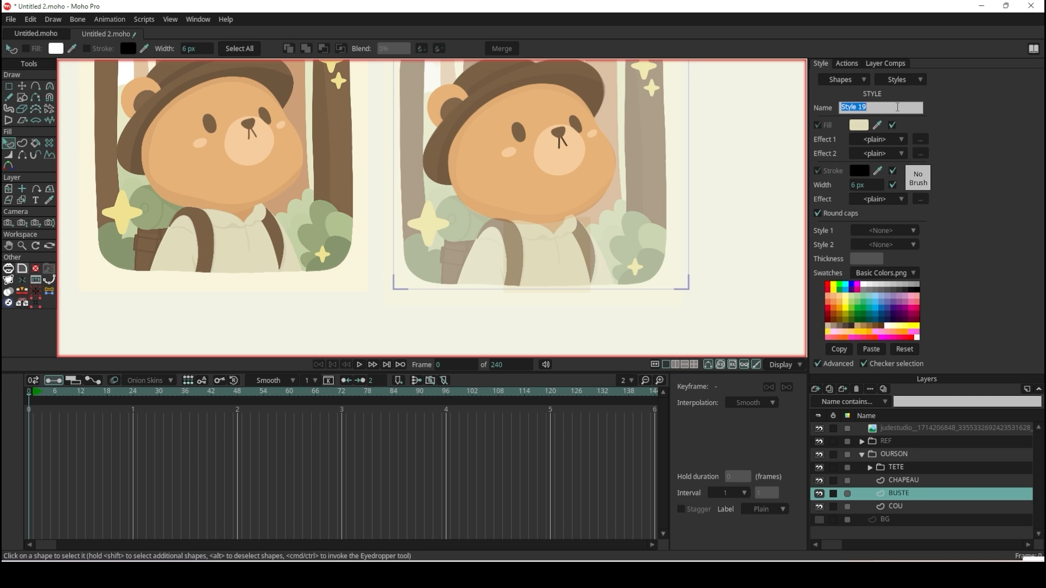
type("BUSTE")
left_click(893, 185)
left_click(893, 172)
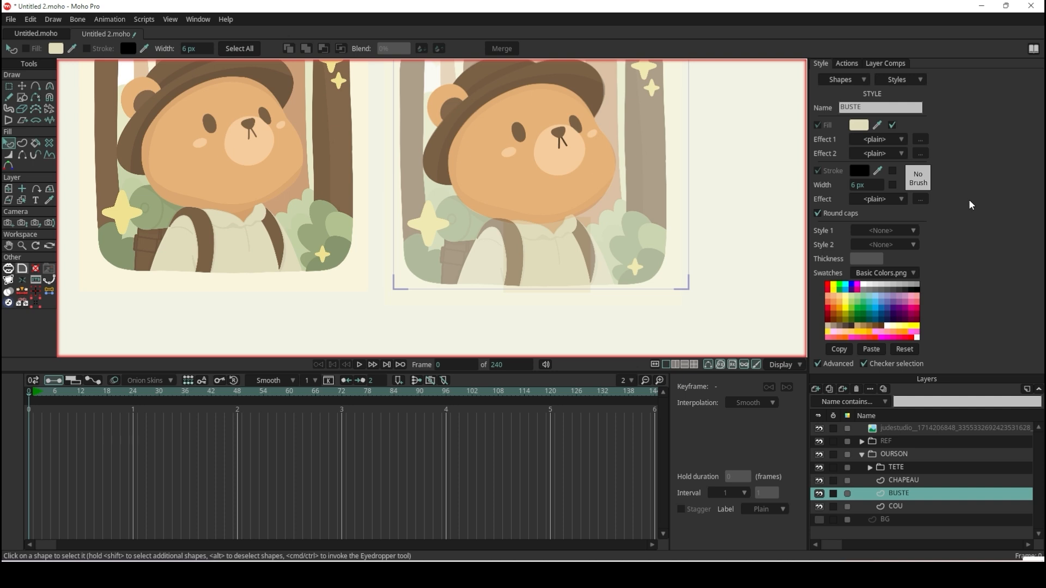
double_click(922, 107)
left_click(949, 151)
left_click(647, 329)
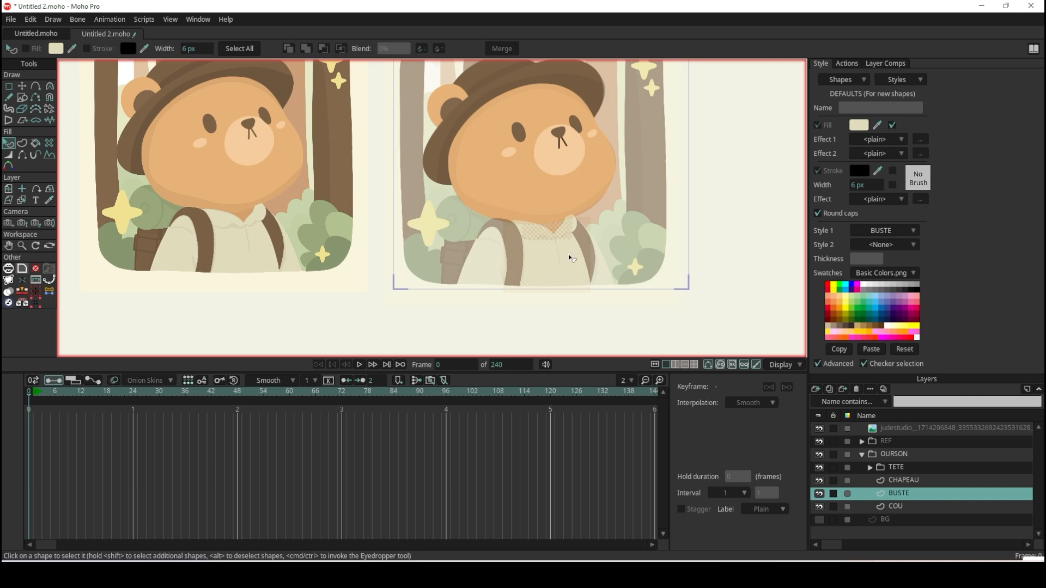
Hide the REF group to check the torso rectangle against the head and neck, and show it again.
left_click(556, 233)
left_click(820, 442)
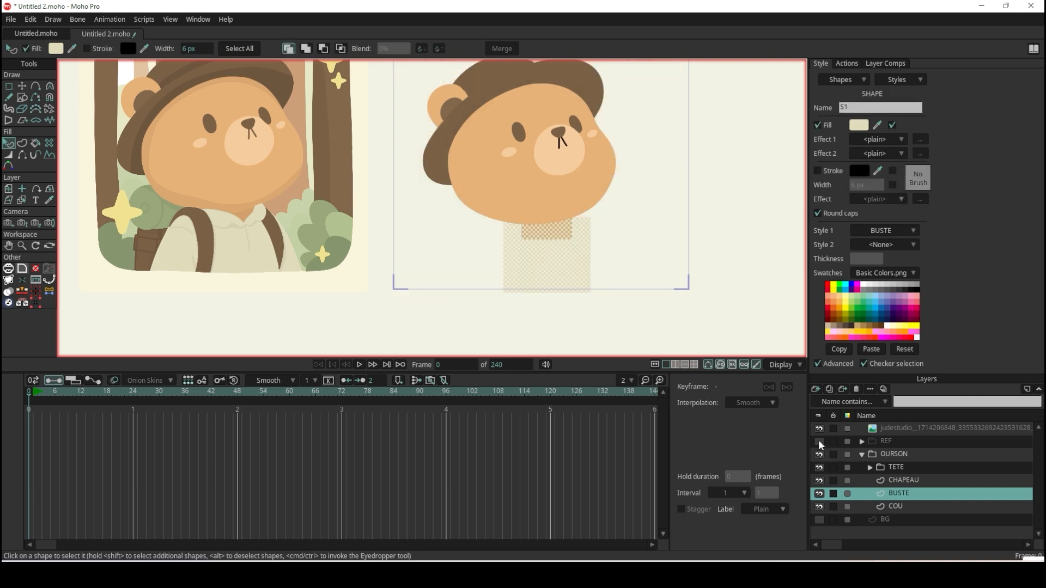
left_click(713, 355)
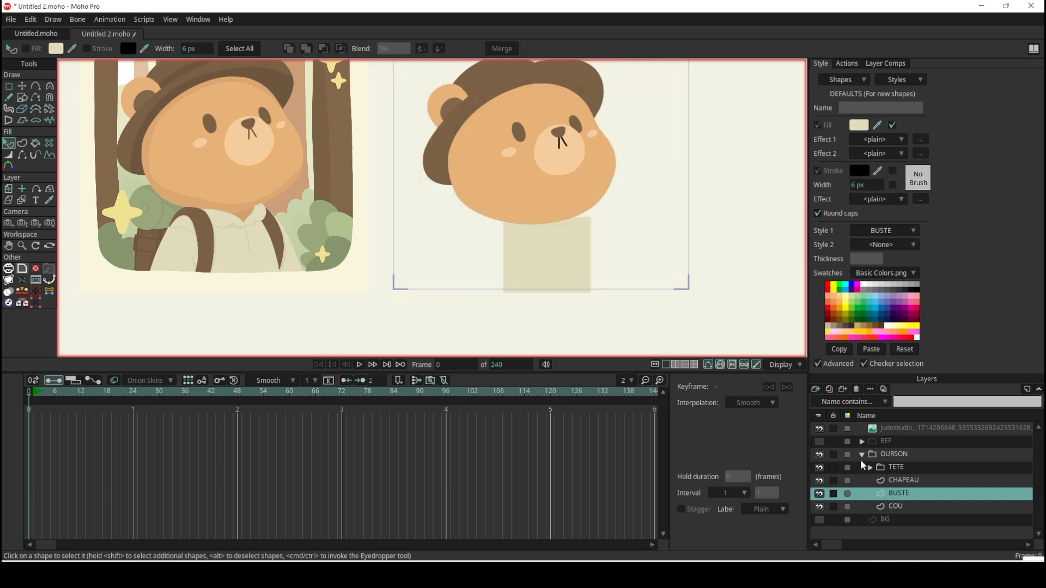
left_click(820, 442)
Move the torso rectangle's two upper corner points onto the bear's shoulders.
scroll(344, 156, "up", 1)
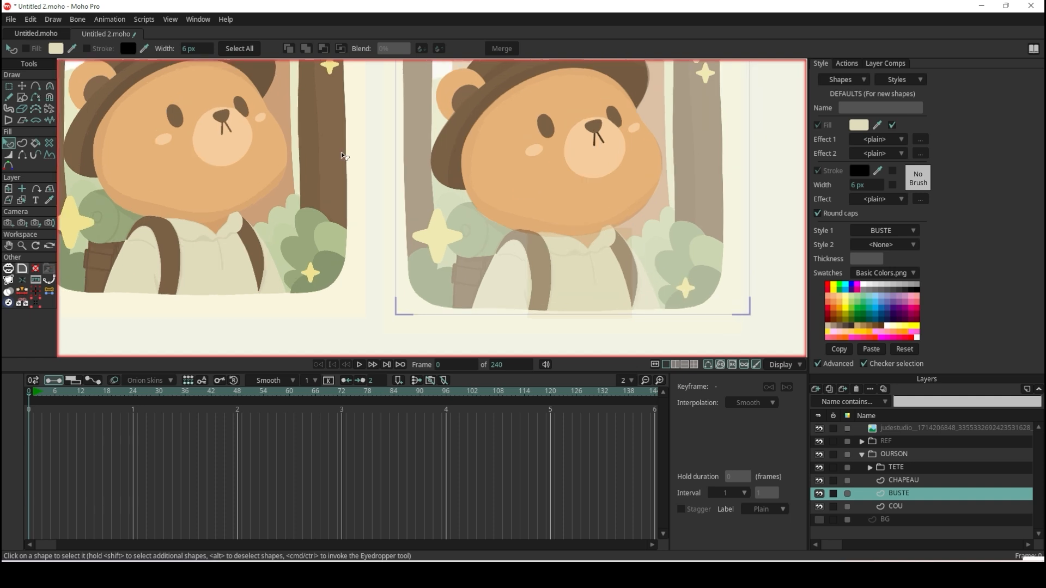
left_click(21, 87)
scroll(585, 179, "up", 3)
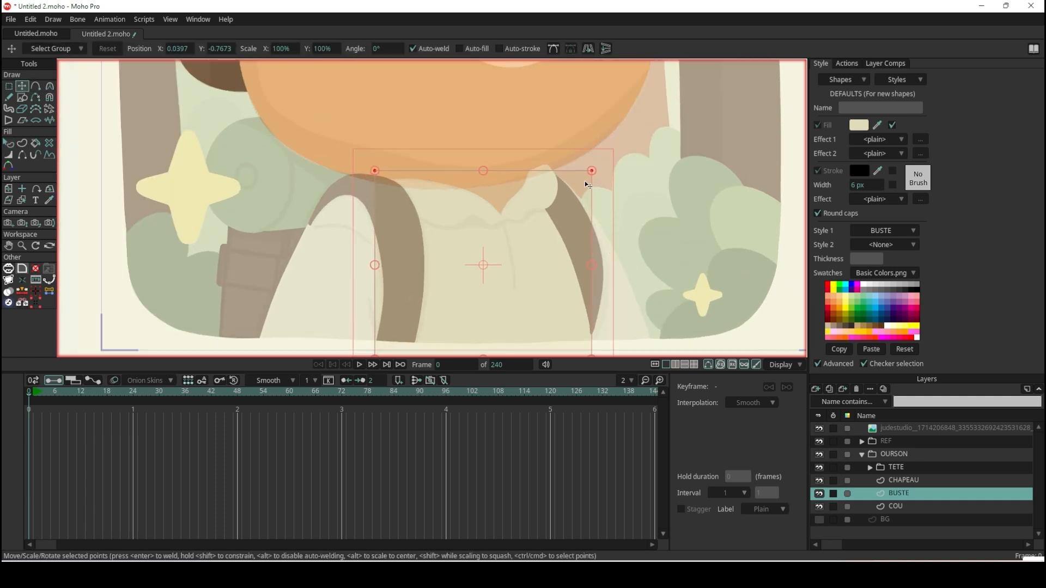
mouse_move(593, 172)
left_mouse_down()
mouse_move(541, 238)
mouse_move(542, 262)
mouse_move(559, 195)
left_mouse_up()
scroll(384, 170, "up", 2)
left_click_drag(371, 169, 355, 187)
Add points to the torso's upper edge at the collar's V notch and on the right collar flap.
left_click(35, 86)
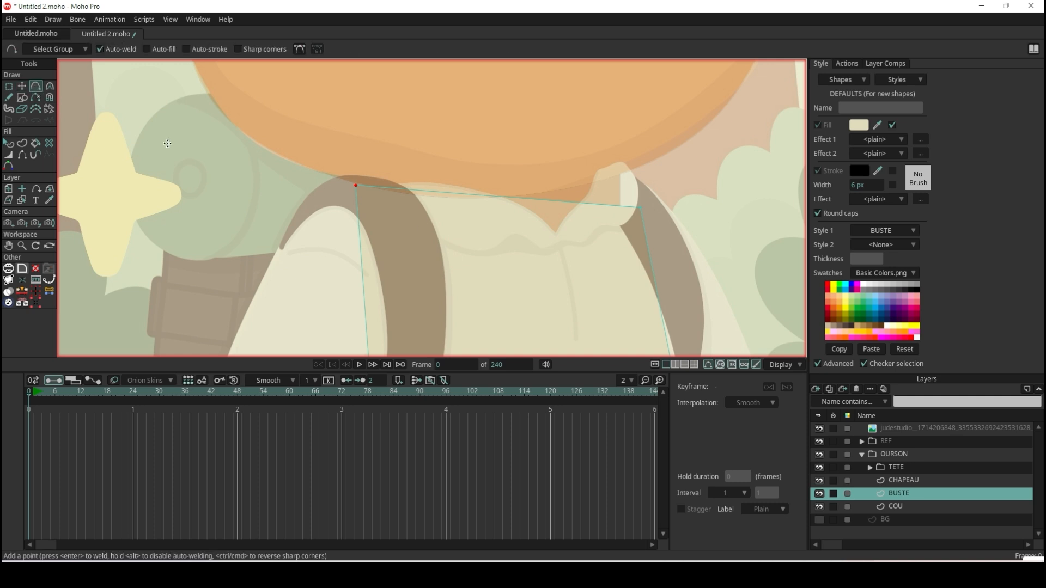
scroll(556, 195, "up", 1)
left_click_drag(553, 196, 558, 236)
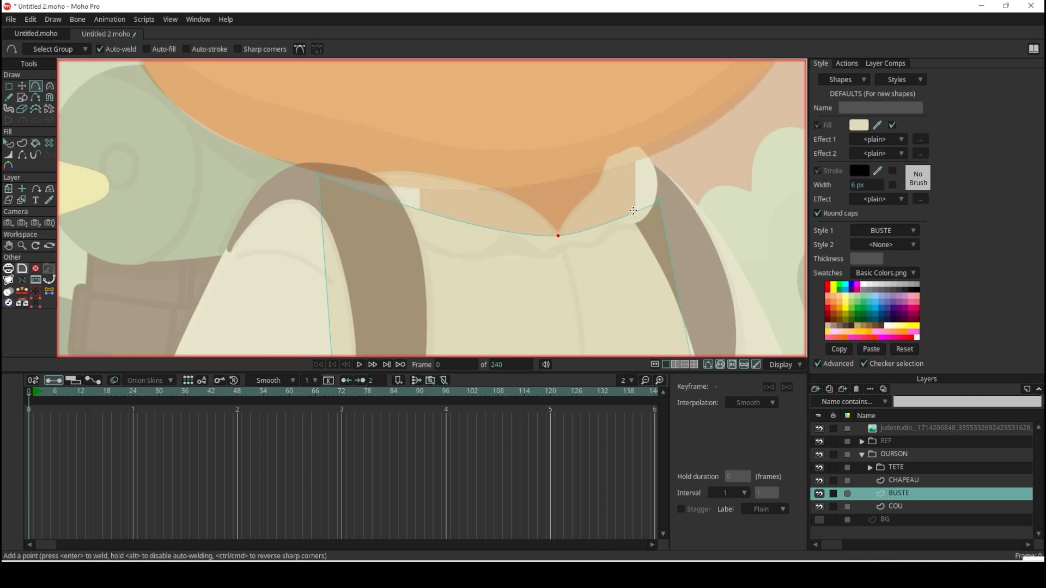
left_click_drag(633, 211, 632, 191)
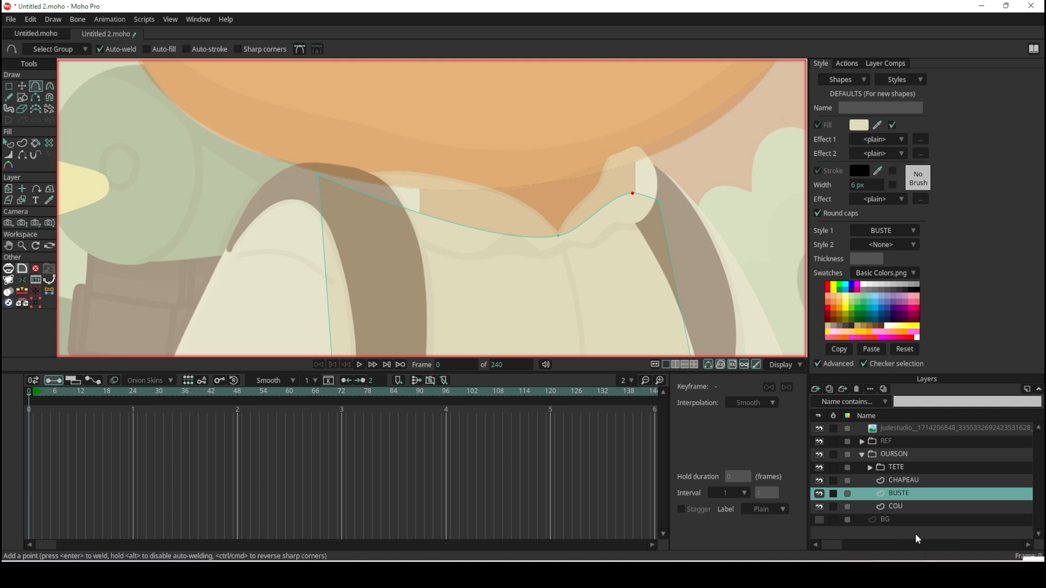
Widen the neck rectangle on the COU layer by extending its left side towards the left strap.
left_click(906, 509)
left_click(22, 87)
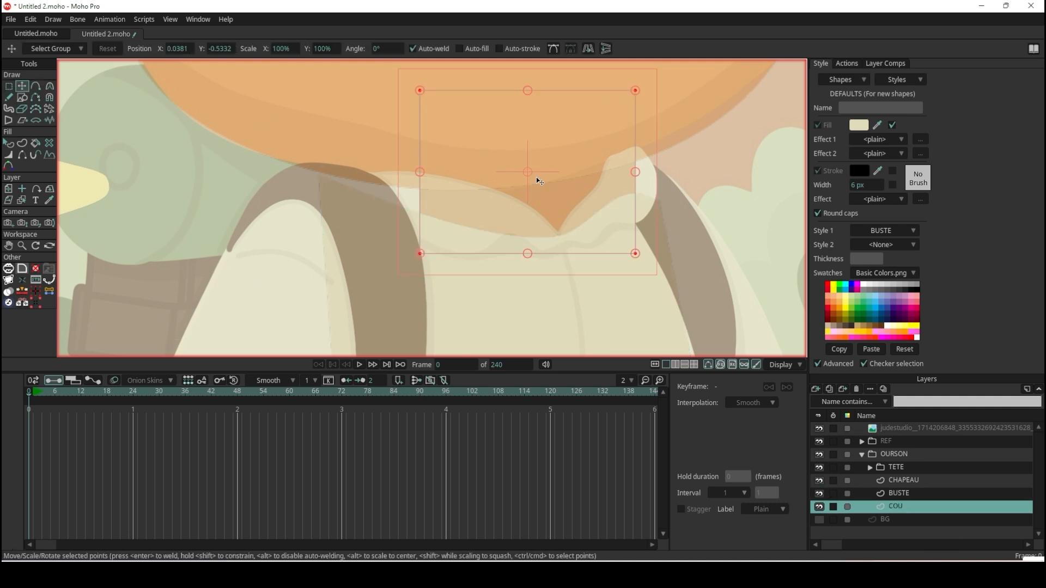
left_click_drag(422, 173, 360, 170)
Add points to the BUSTE outline on the left part of the collar and on the left side, pulling them towards the shirt's edge.
left_click(928, 494)
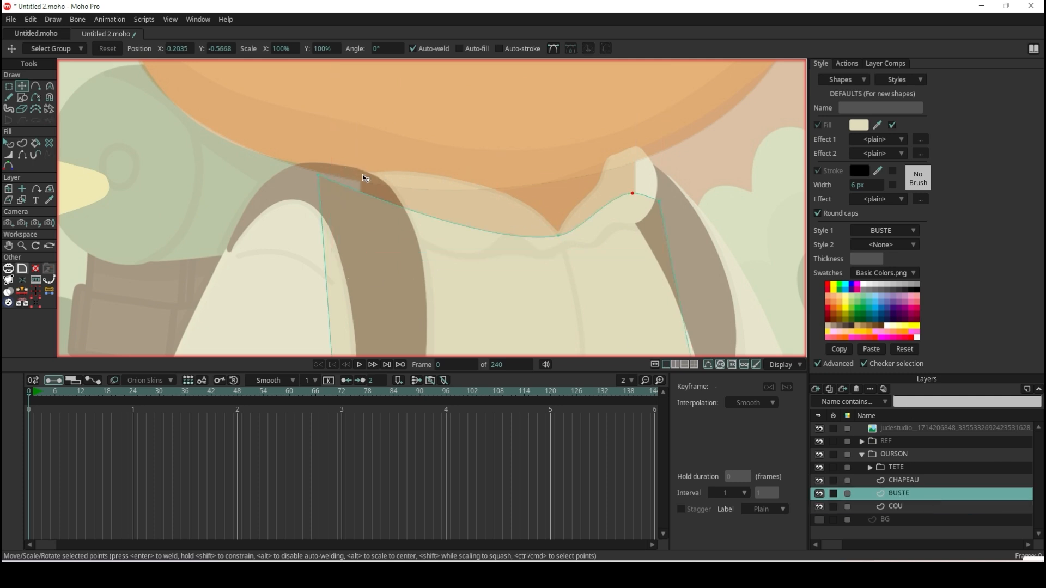
left_click(35, 86)
left_click_drag(440, 229, 432, 189)
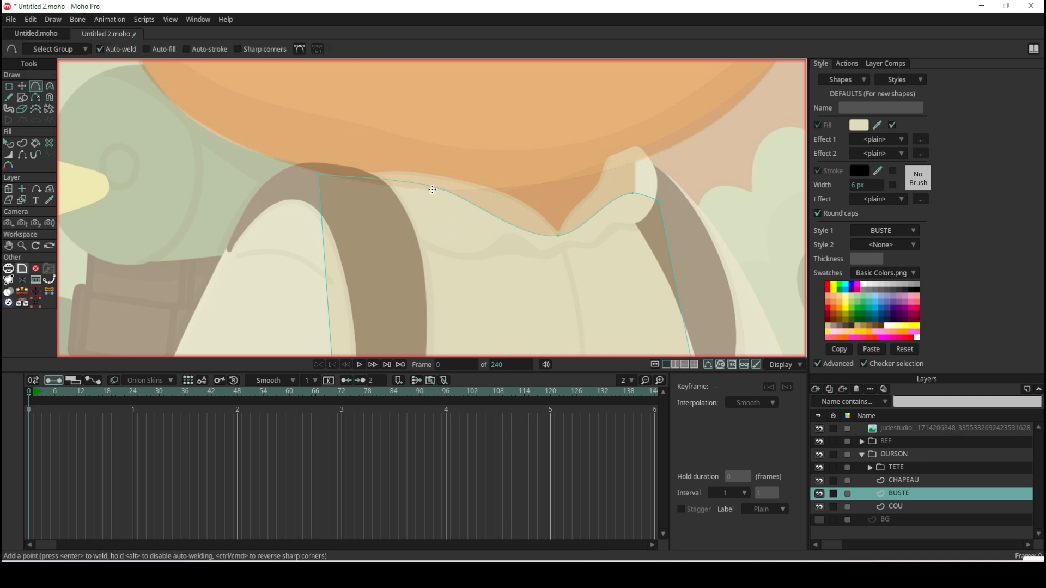
scroll(430, 188, "down", 5)
scroll(430, 224, "up", 2)
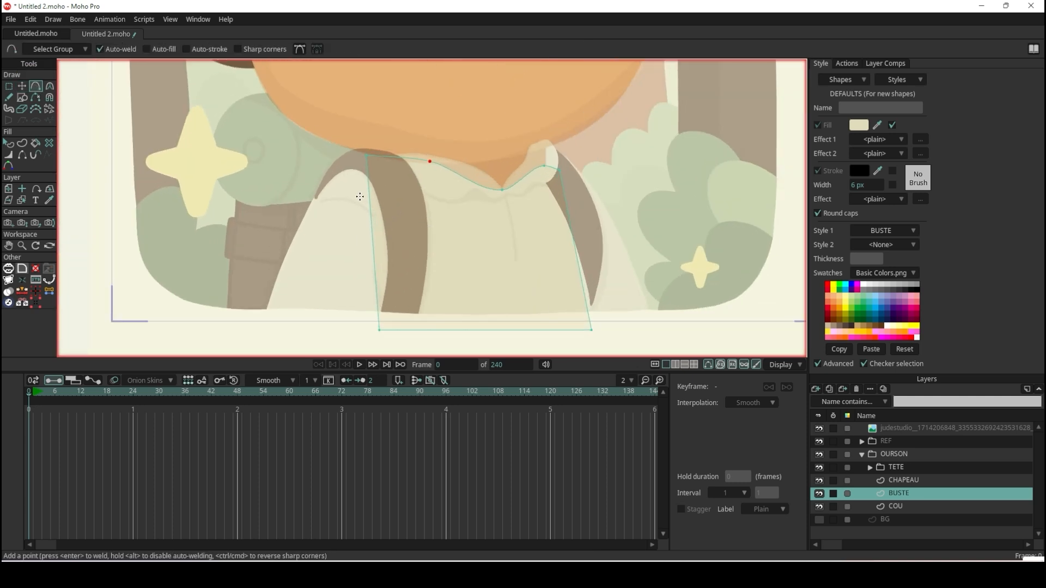
left_click_drag(372, 238, 320, 243)
scroll(440, 279, "down", 1)
scroll(439, 280, "up", 1)
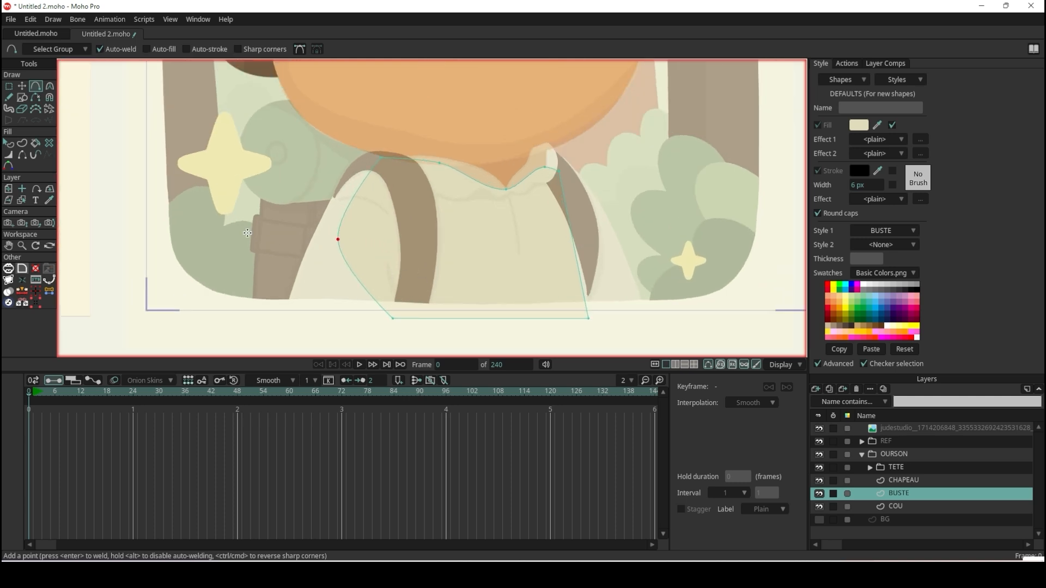
Spread the torso's two bottom corners outward and add a point on its right side below the shoulder, pulled outward.
left_click(21, 85)
left_click_drag(390, 329, 338, 329)
left_click_drag(589, 318, 629, 322)
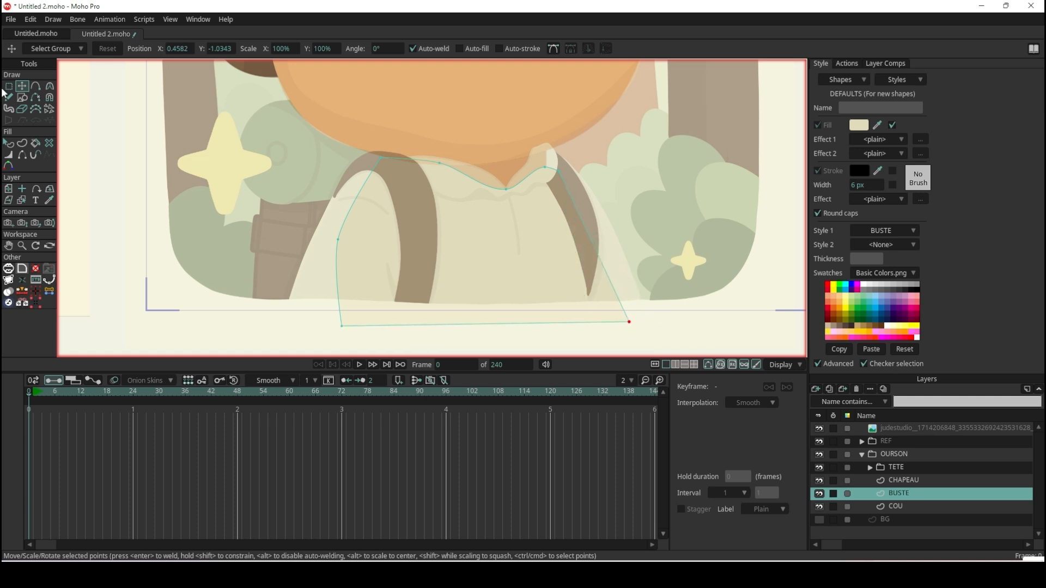
left_click(36, 85)
scroll(635, 224, "up", 1)
left_click_drag(550, 203, 572, 206)
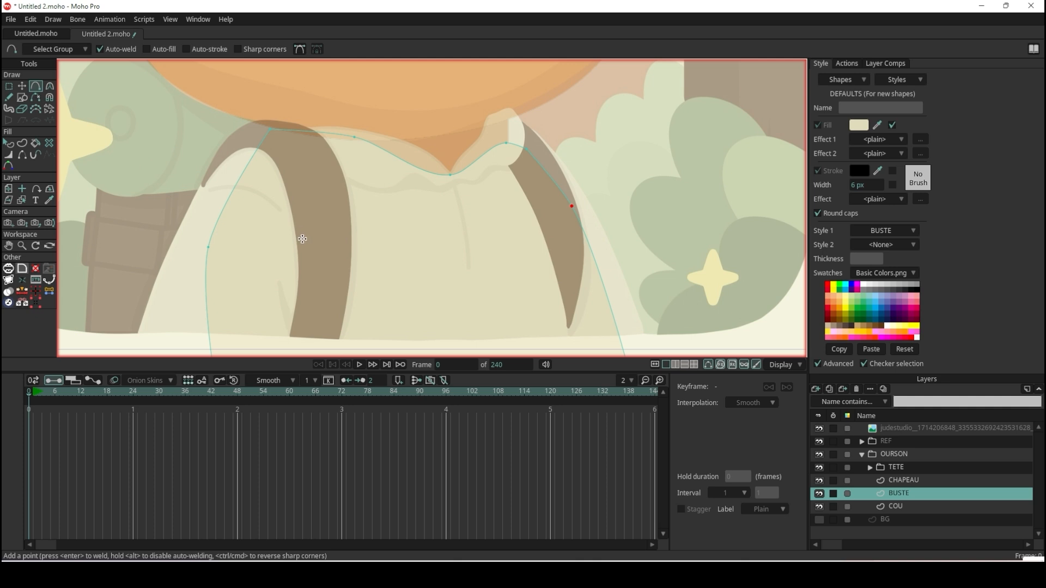
Round the torso outline at its left shoulder point to a curvature of 0.3043 and inspect the collar line.
left_click(50, 85)
scroll(265, 130, "up", 1)
left_click(267, 126)
scroll(702, 220, "down", 2)
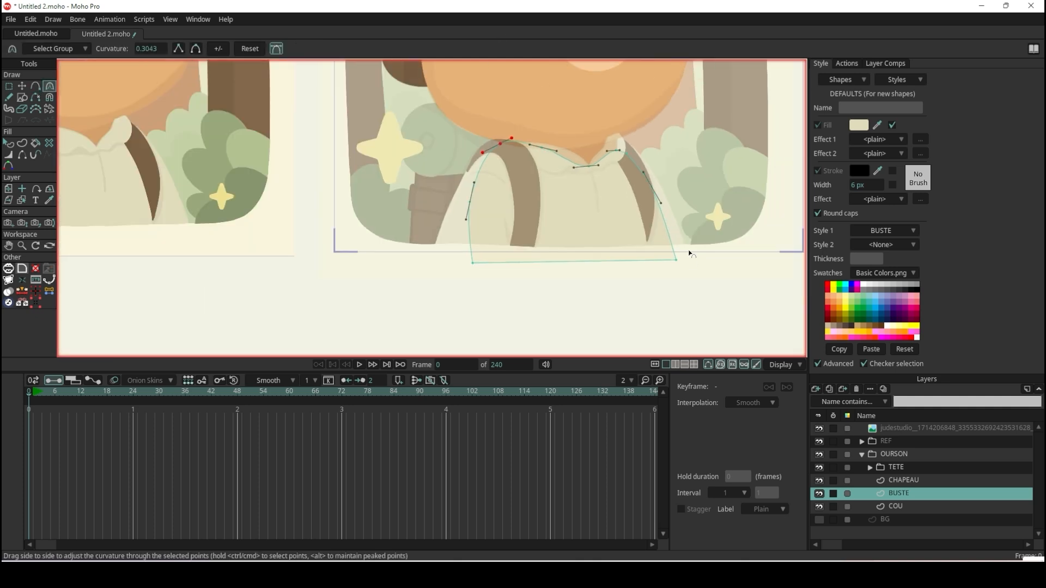
scroll(541, 191, "up", 2)
scroll(568, 116, "up", 3)
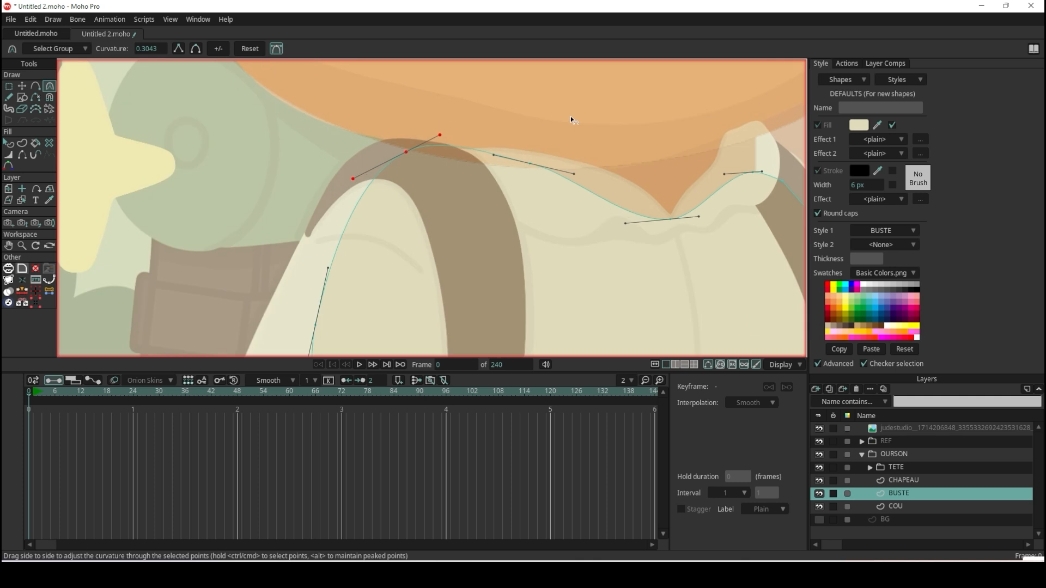
scroll(776, 179, "down", 1)
scroll(721, 149, "up", 4)
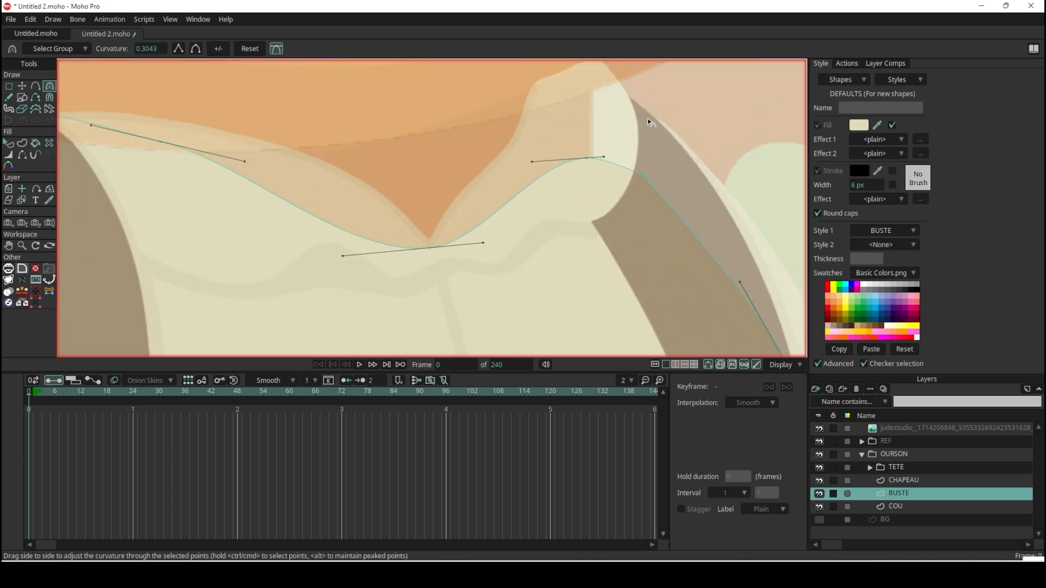
scroll(621, 115, "down", 3)
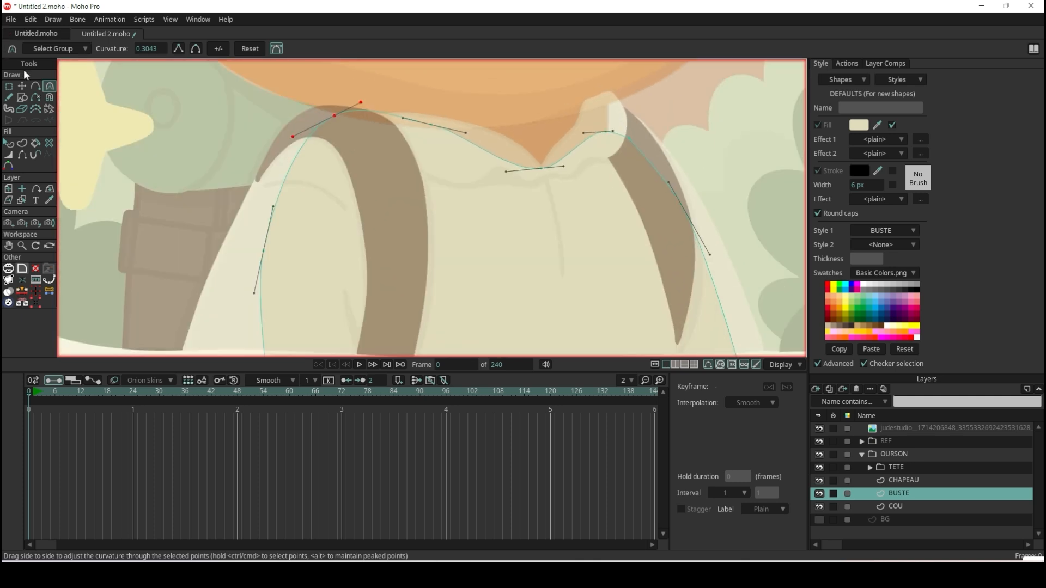
Reposition the torso's right collar point higher, just inside the collar flap.
left_click(21, 86)
mouse_move(614, 136)
left_mouse_down()
mouse_move(611, 105)
mouse_move(632, 143)
mouse_move(619, 113)
mouse_move(620, 122)
left_mouse_up()
key("c")
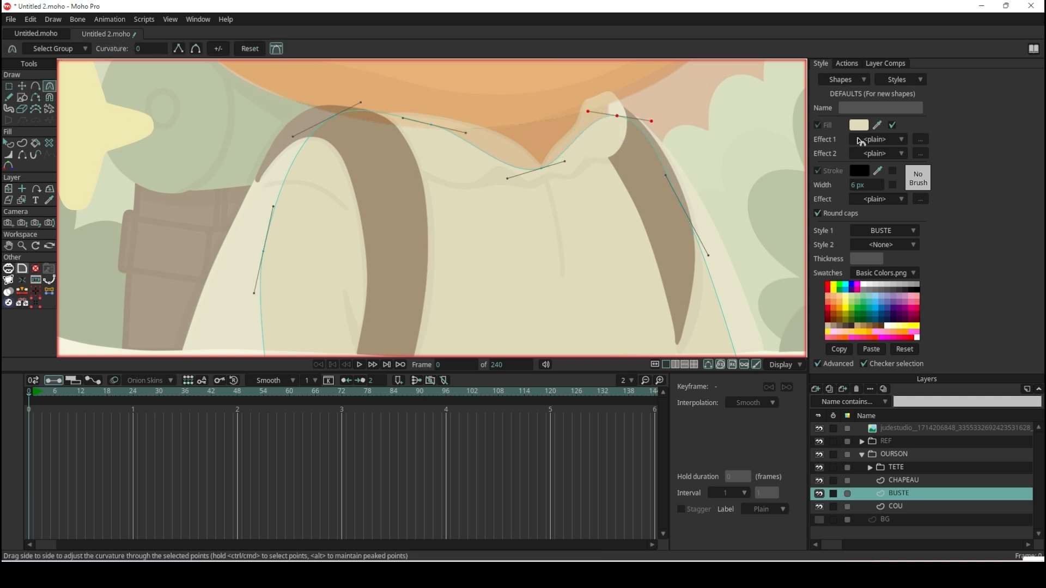
key("t")
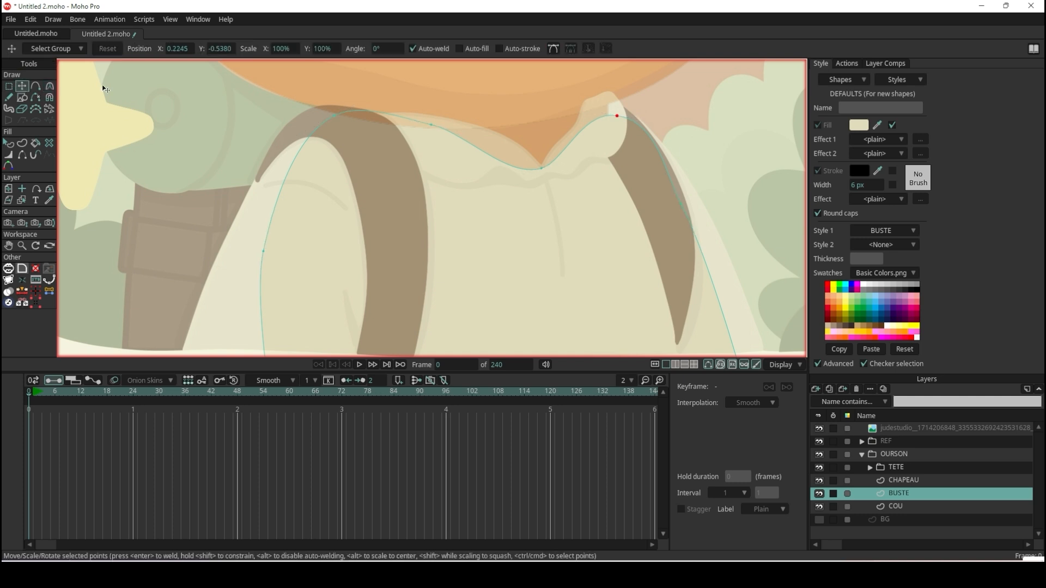
left_click_drag(624, 121, 608, 116)
Refine the torso's lower silhouette by moving the left side point and left bottom corner outward and adjusting the right bottom corner.
scroll(608, 115, "down", 4)
scroll(641, 209, "up", 3)
left_click_drag(411, 212, 383, 212)
left_click_drag(417, 134, 411, 132)
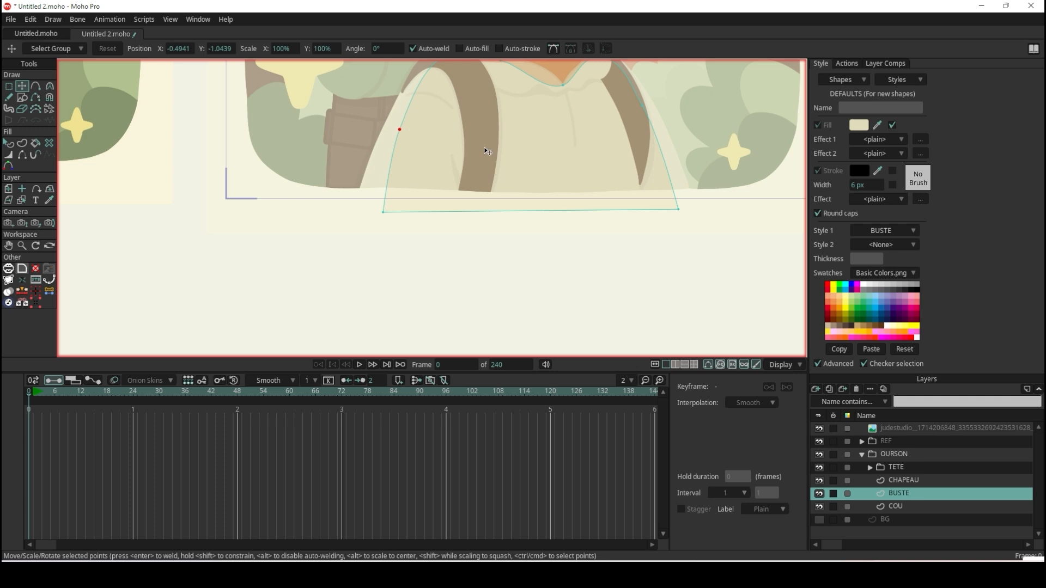
left_click_drag(681, 203, 686, 210)
left_click_drag(383, 212, 383, 226)
Render the current frame to preview the bear with its neck and torso.
scroll(512, 199, "down", 3)
scroll(511, 185, "down", 3)
scroll(510, 170, "up", 8)
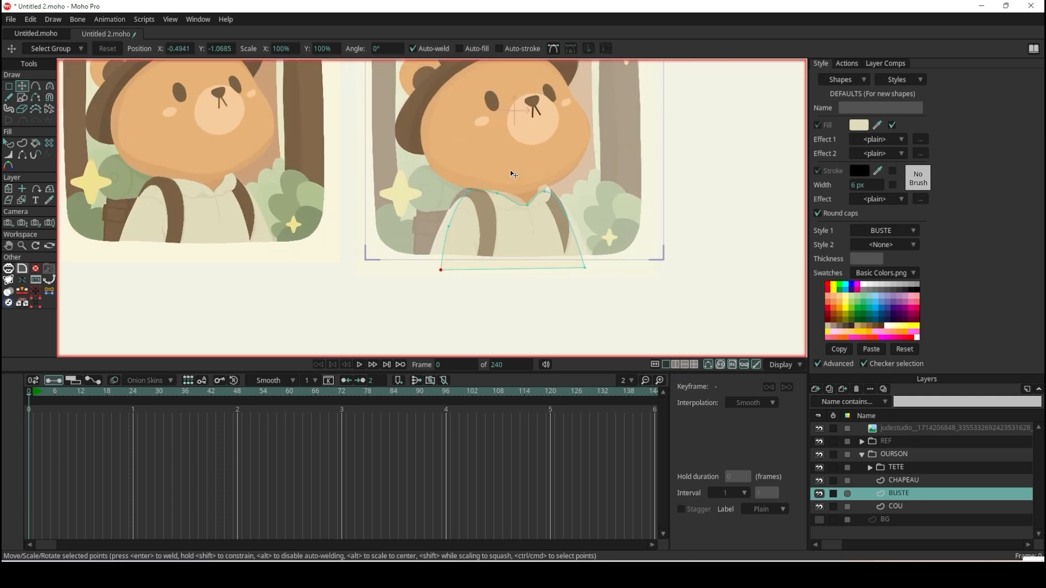
key("ctrl+r")
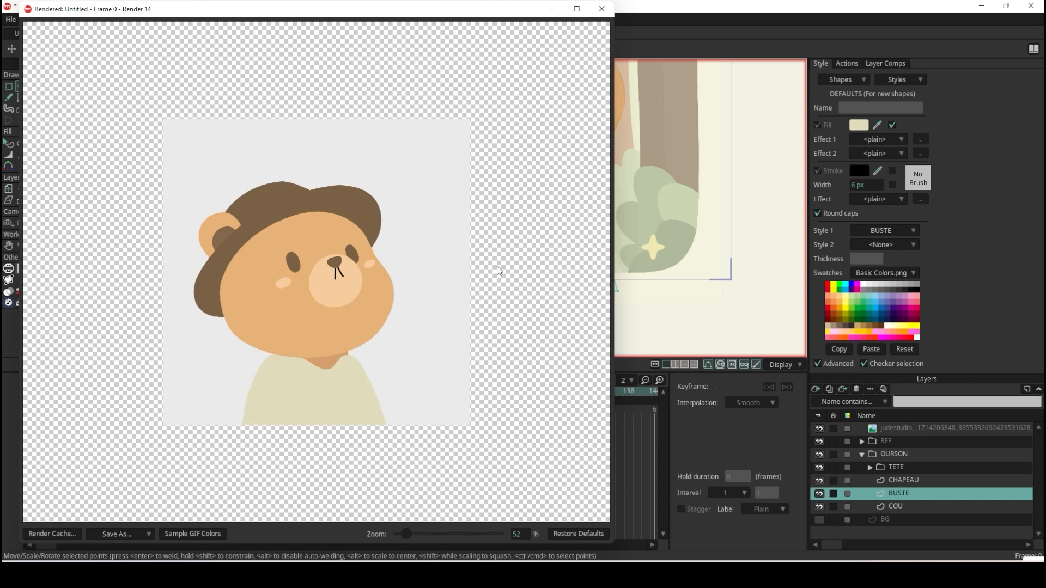
Close the render preview and draw a freehand stroke along the shirt's central seam below the collar notch on the BUSTE layer.
left_click(602, 8)
scroll(550, 196, "up", 4)
scroll(556, 190, "down", 2)
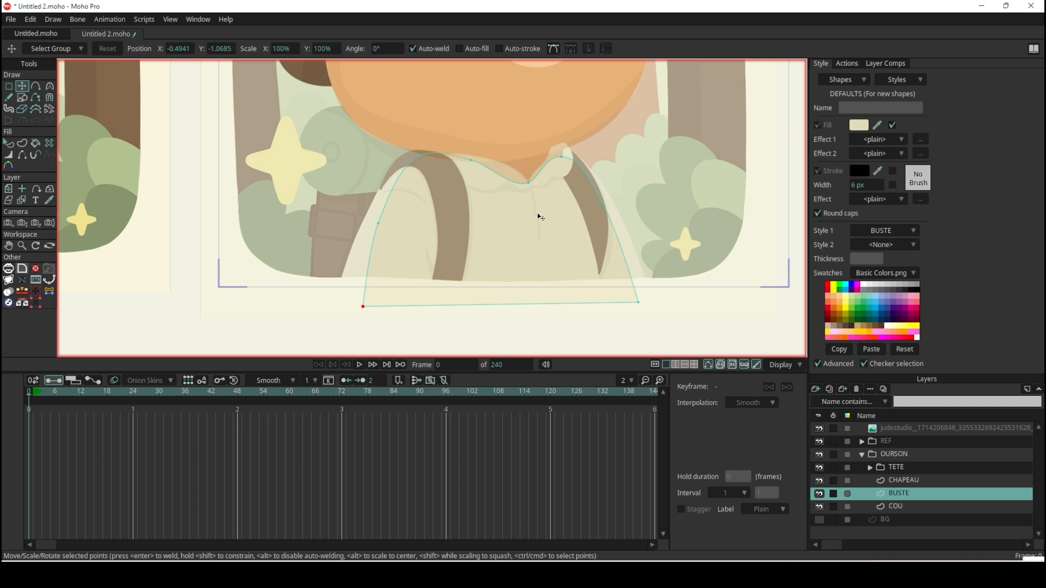
scroll(537, 204, "up", 4)
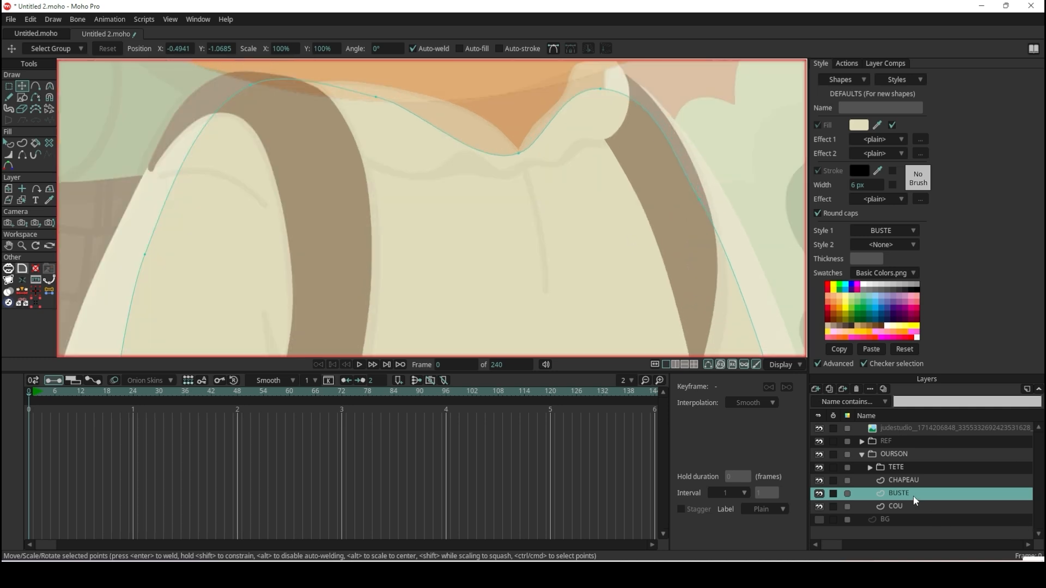
left_click(9, 97)
scroll(550, 223, "up", 2)
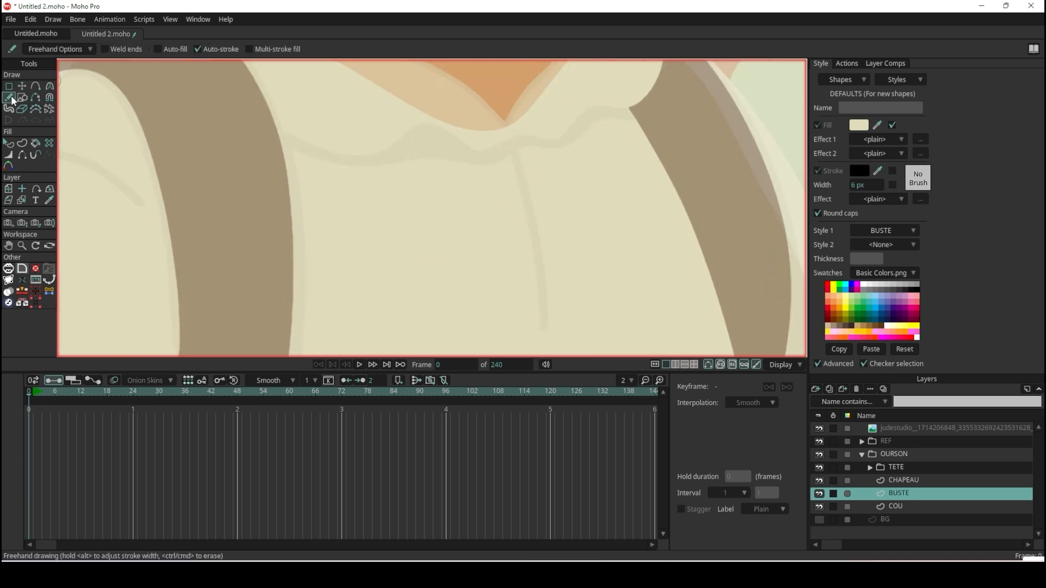
left_click_drag(516, 144, 554, 351)
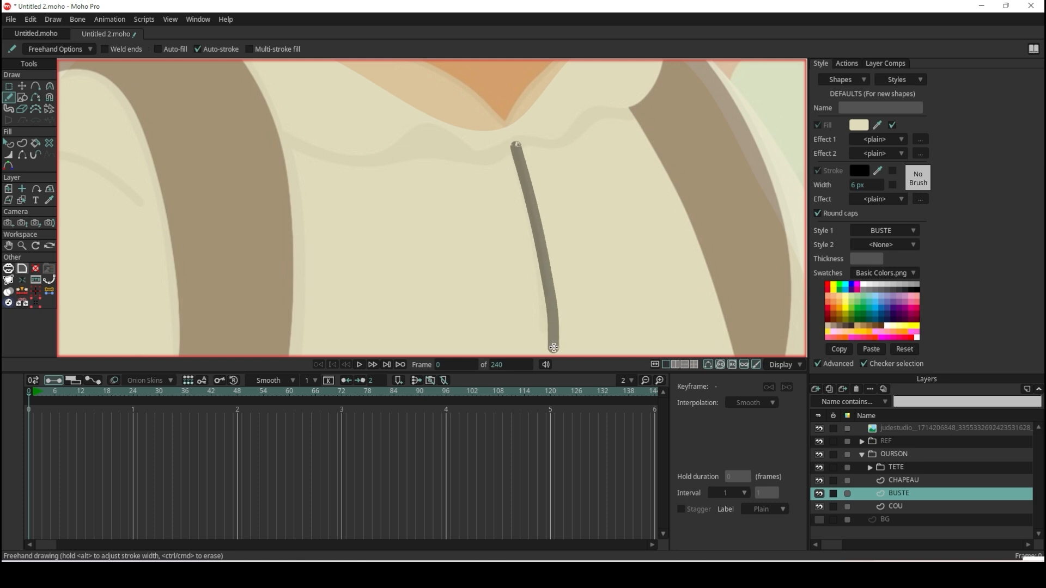
Simplify the seam stroke by deleting its intermediate point near the middle, keeping the upper end in place.
left_click(22, 87)
left_click(518, 163)
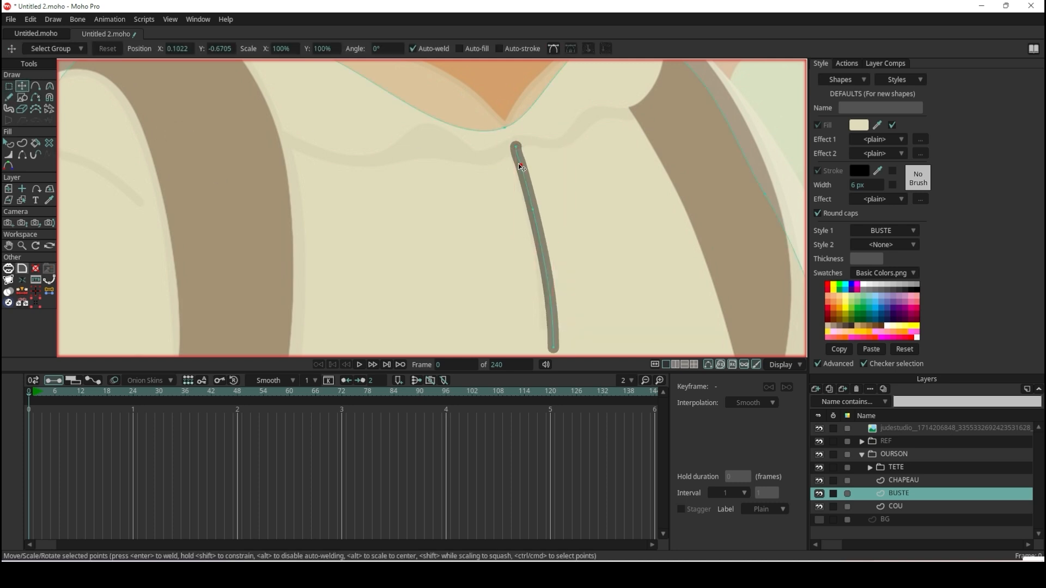
left_click_drag(516, 147, 504, 147)
key("ctrl+z")
left_click(534, 209)
key("Delete")
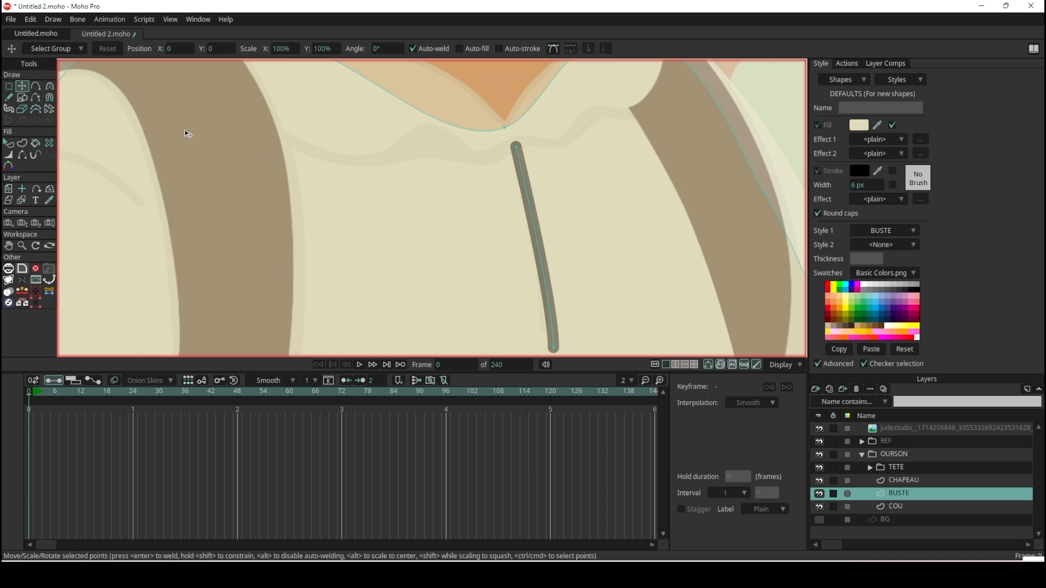
Recolour the seam line's stroke with a beige shade sampled from the shirt in the original reference.
left_click(9, 143)
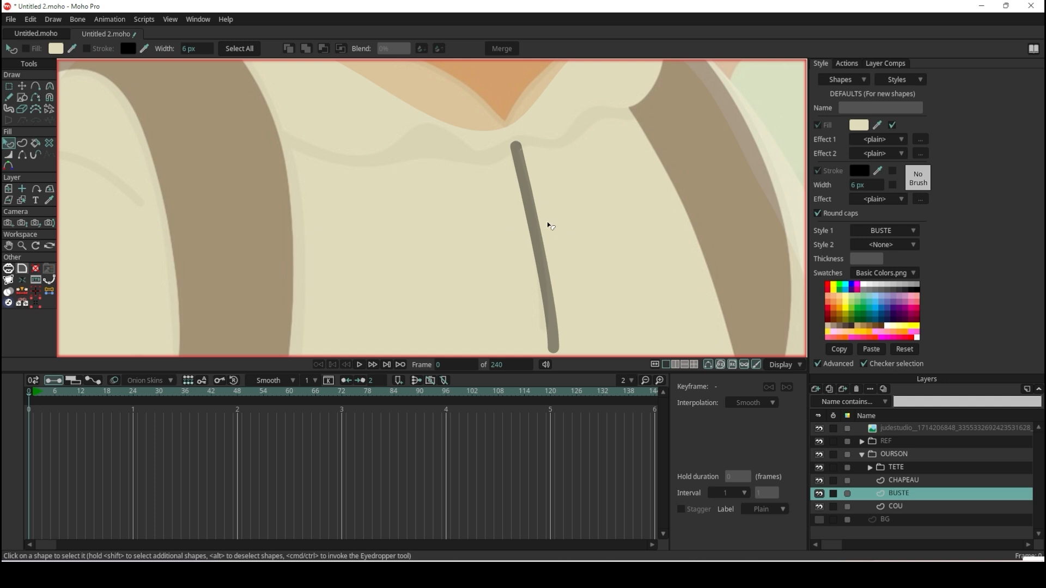
left_click(533, 216)
scroll(481, 147, "down", 6)
scroll(311, 134, "up", 4)
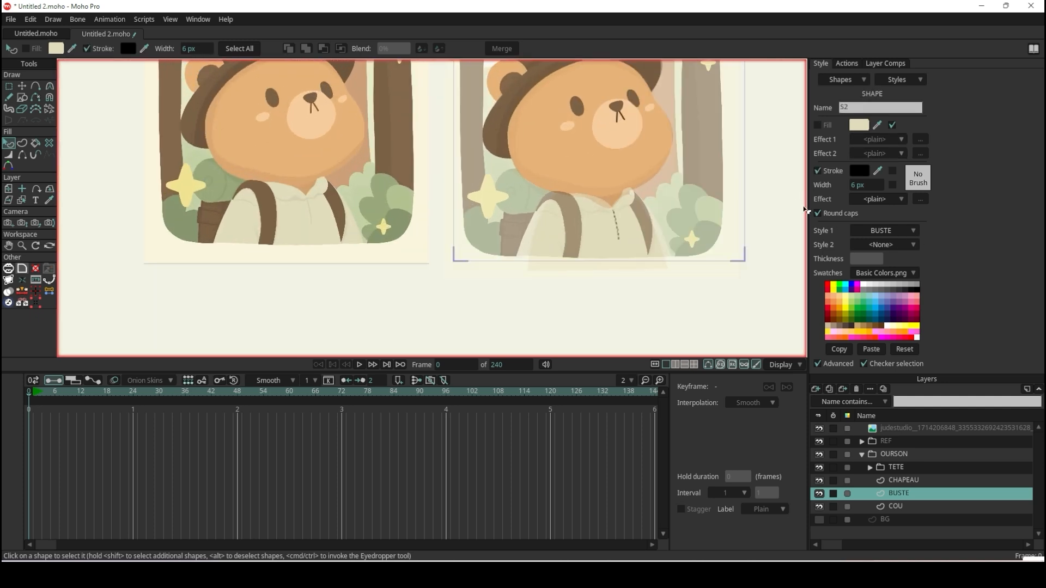
scroll(529, 108, "up", 2)
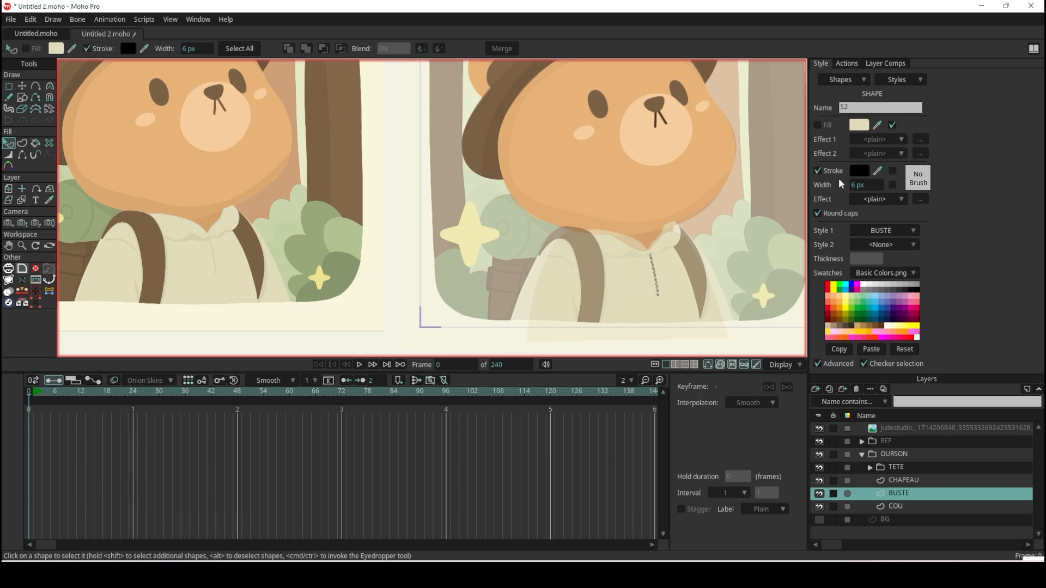
left_click(878, 171)
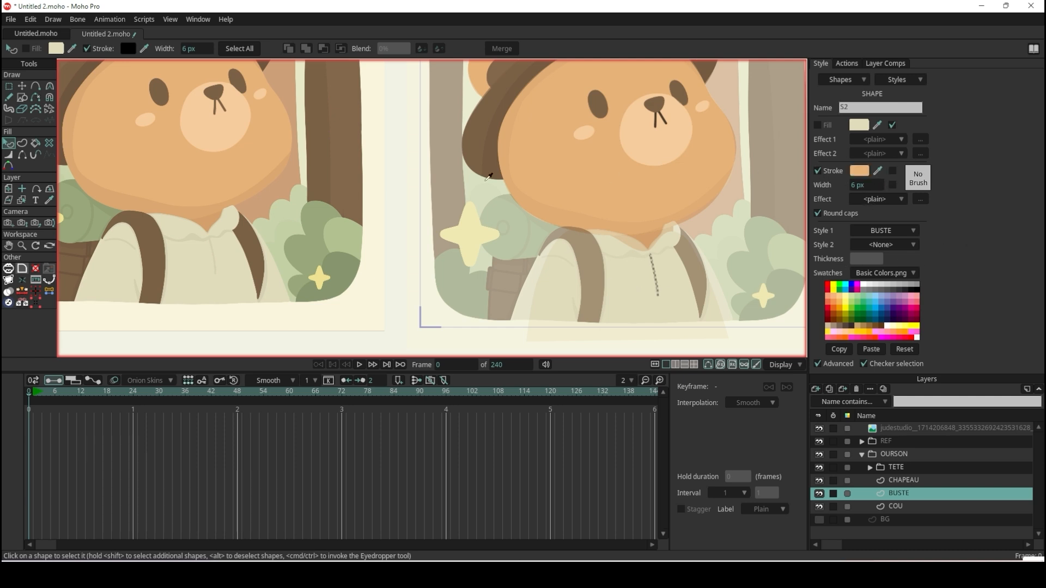
left_click(217, 235)
scroll(198, 252, "up", 5)
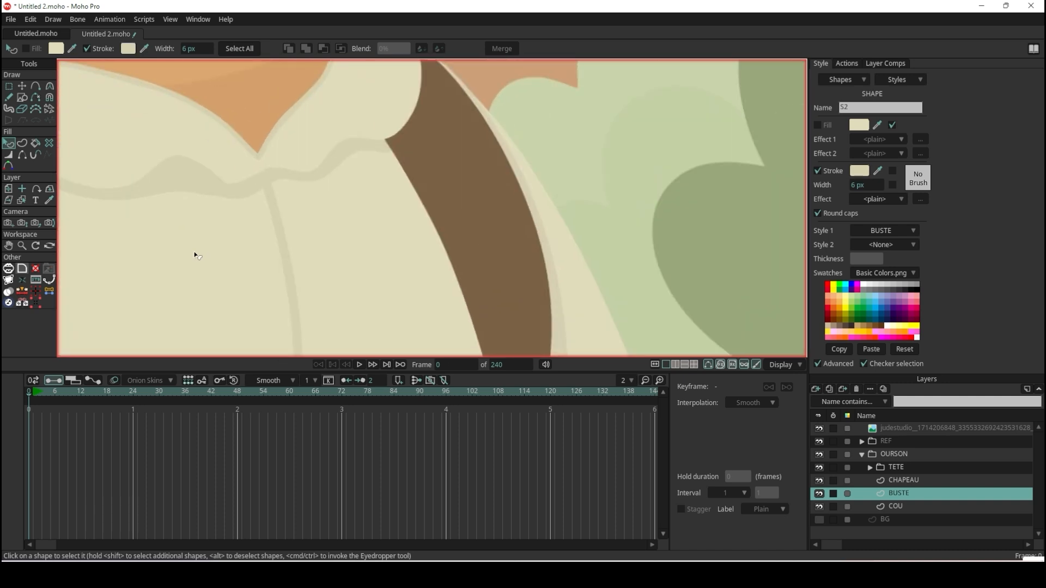
left_click(879, 173)
scroll(283, 228, "down", 6)
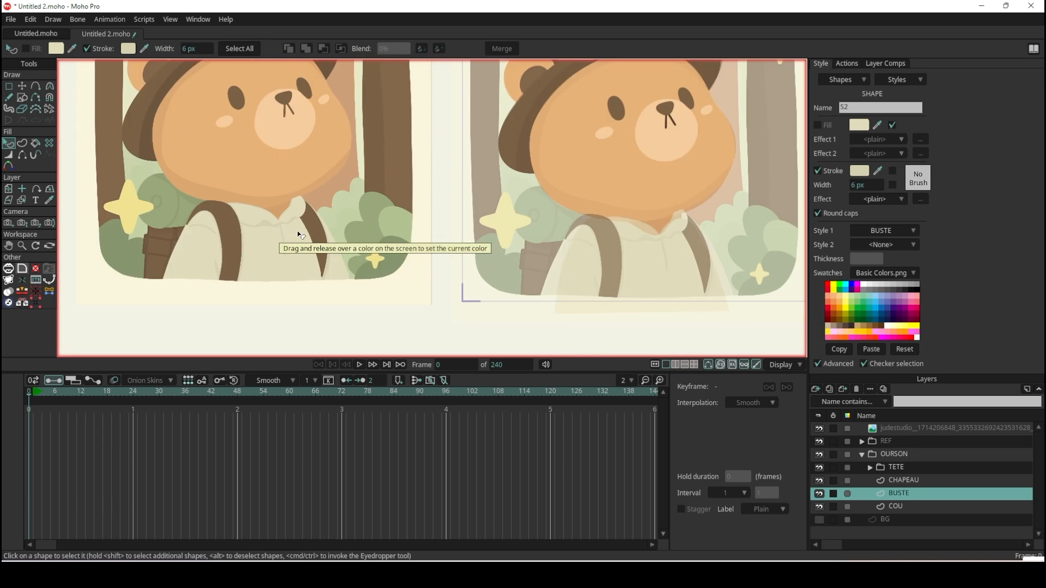
scroll(688, 262, "up", 6)
scroll(689, 260, "up", 2)
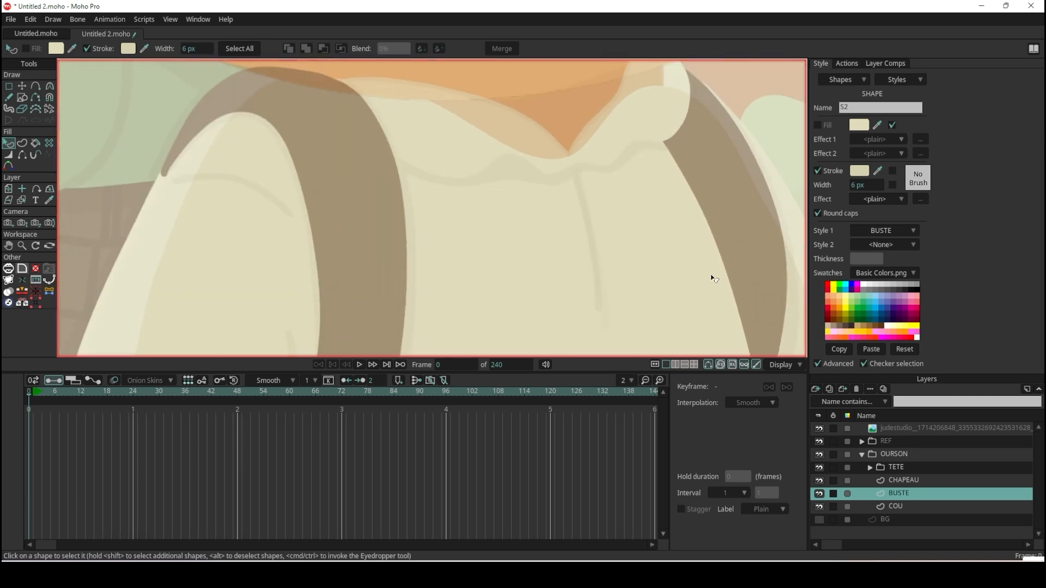
scroll(710, 278, "down", 3)
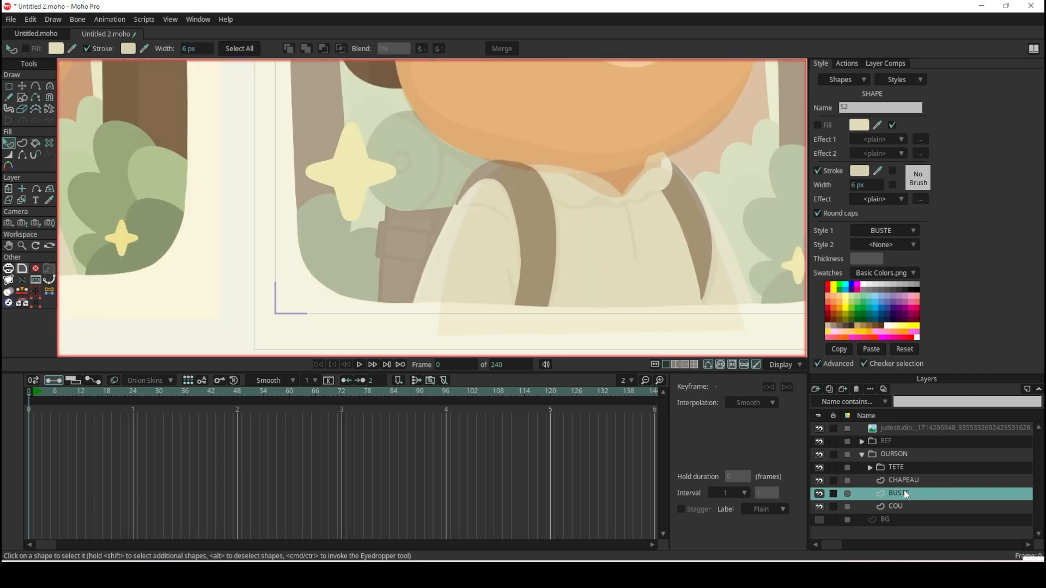
Add a vector layer named COL directly above BUSTE in the OURSON group.
left_click(815, 389)
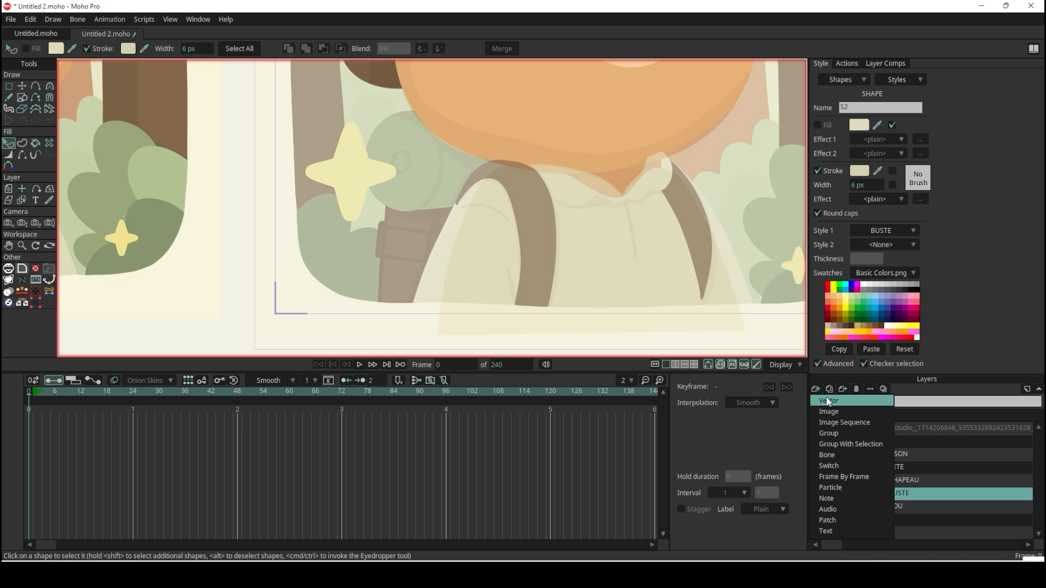
left_click(829, 401)
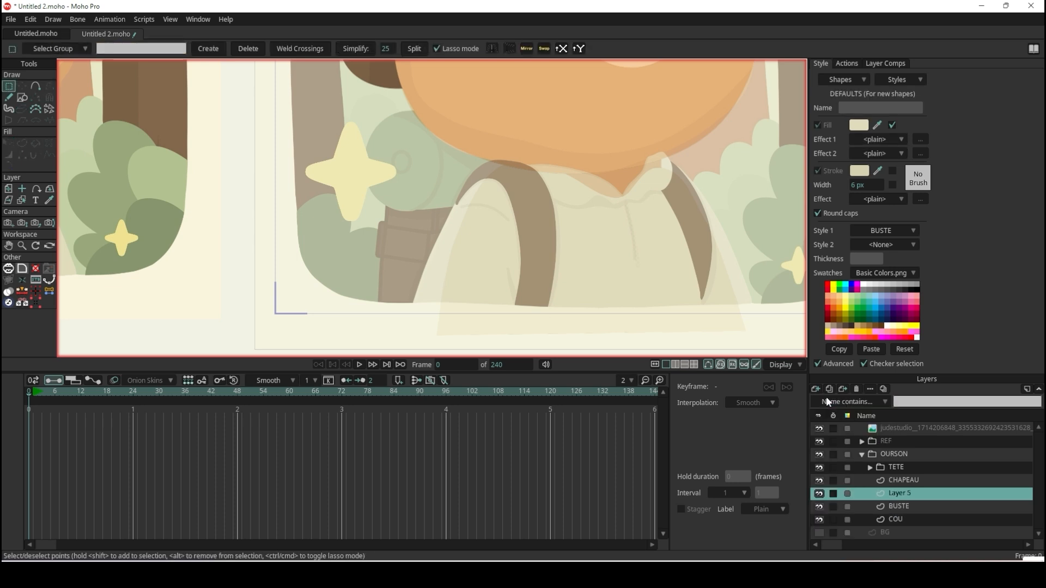
double_click(902, 491)
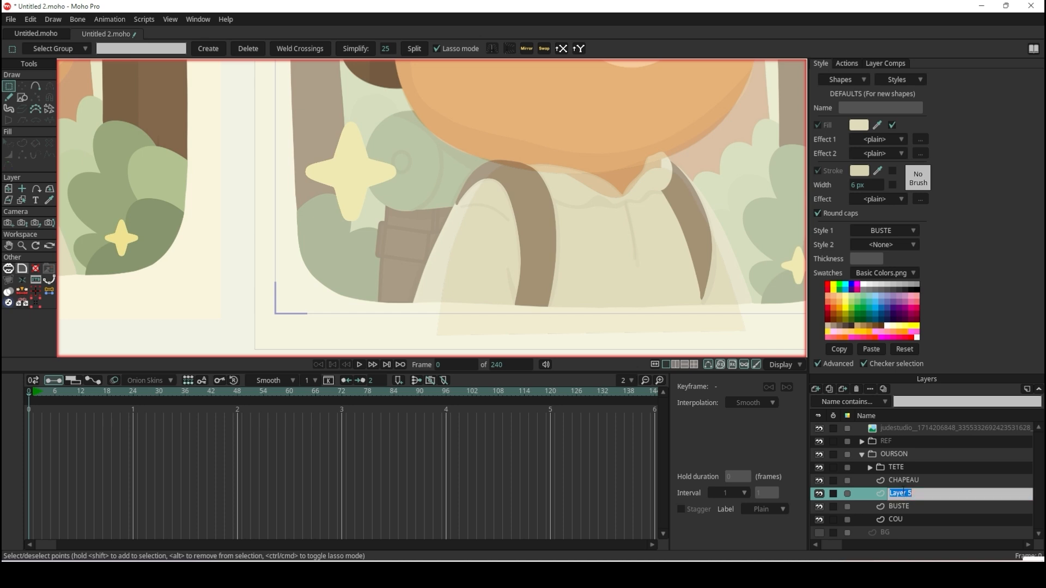
type("COL")
key("Return")
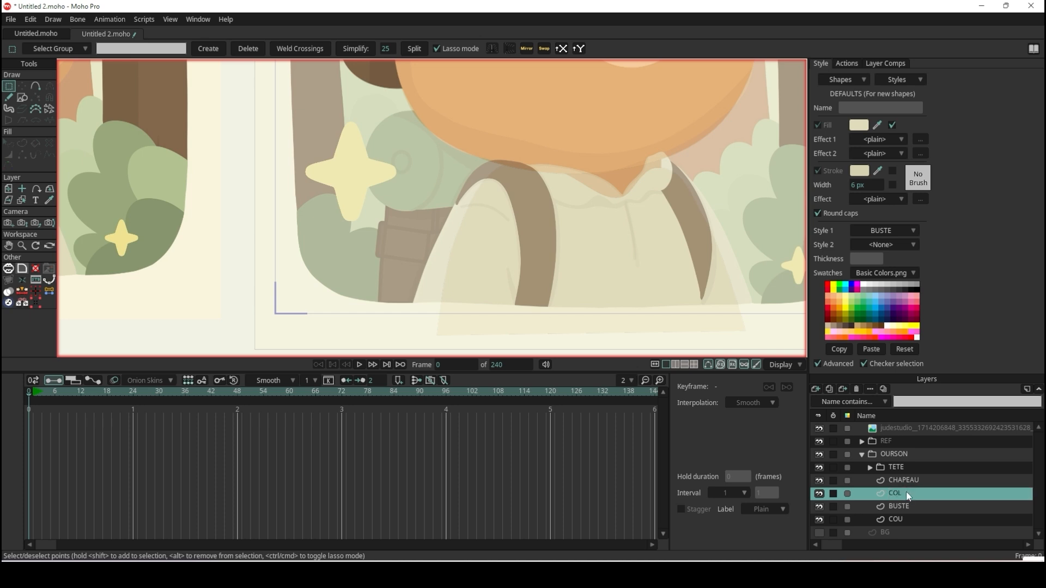
Draw a rectangle on COL over the left collar flap, spanning from the shoulder strap to the collar notch.
left_click(22, 97)
scroll(581, 181, "down", 2)
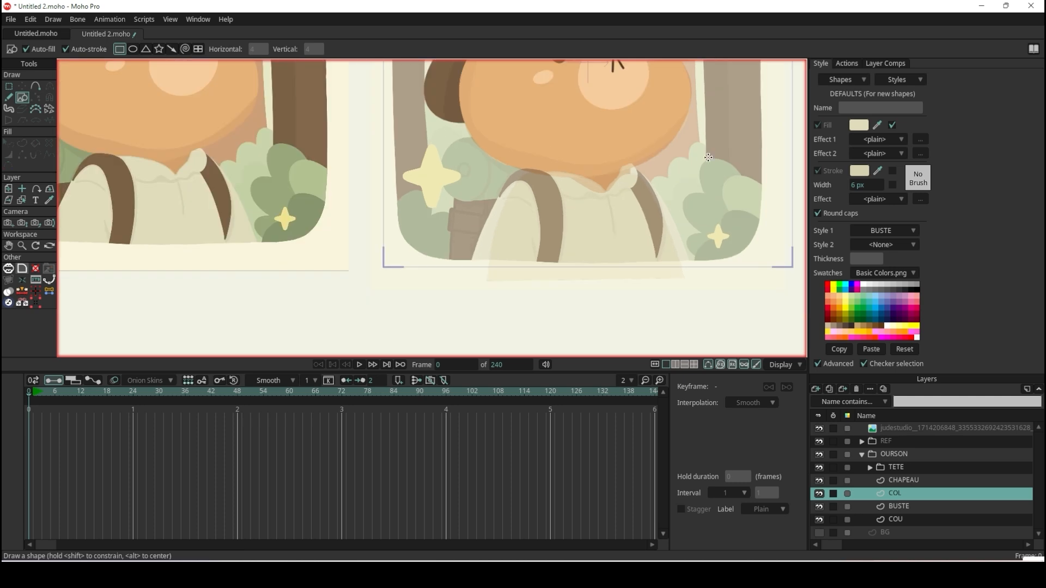
scroll(672, 159, "up", 4)
mouse_move(344, 177)
left_mouse_down()
mouse_move(525, 280)
mouse_move(511, 243)
left_mouse_up()
scroll(529, 258, "up", 2)
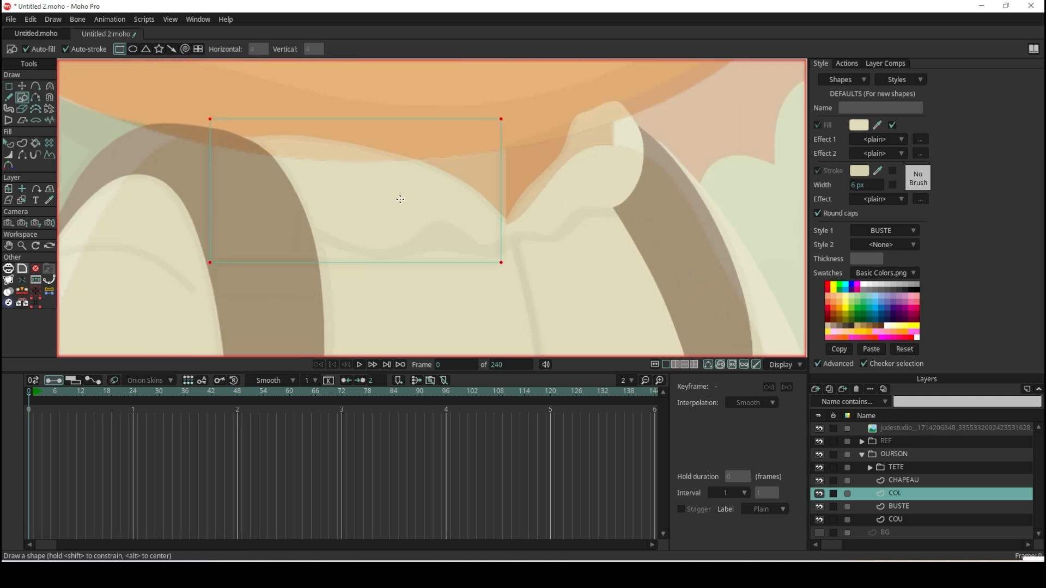
Move the collar rectangle's two right corners to the collar notch and the top of the central seam.
left_click(25, 84)
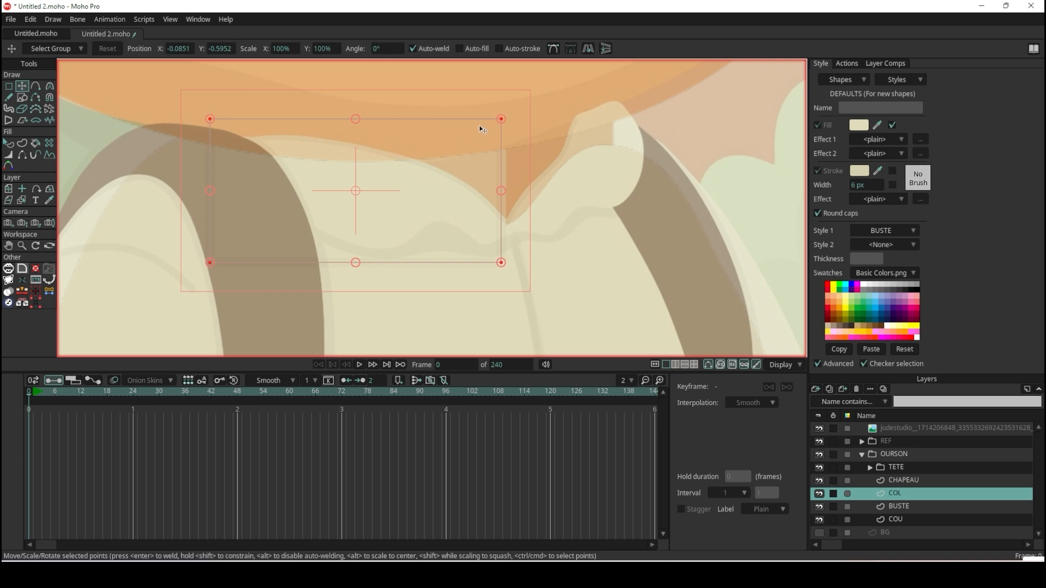
left_click_drag(502, 117, 513, 226)
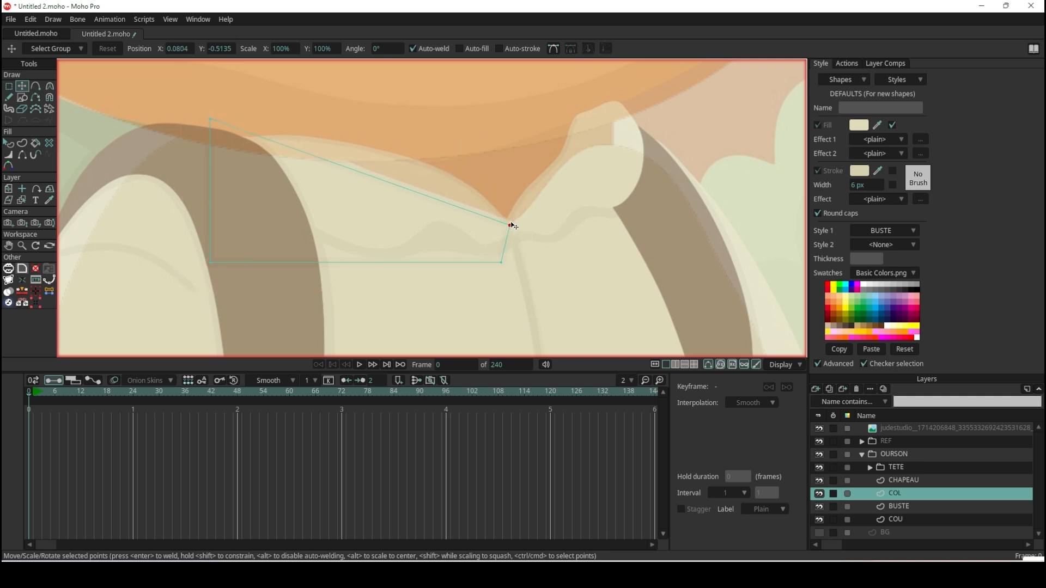
left_click_drag(502, 268, 516, 243)
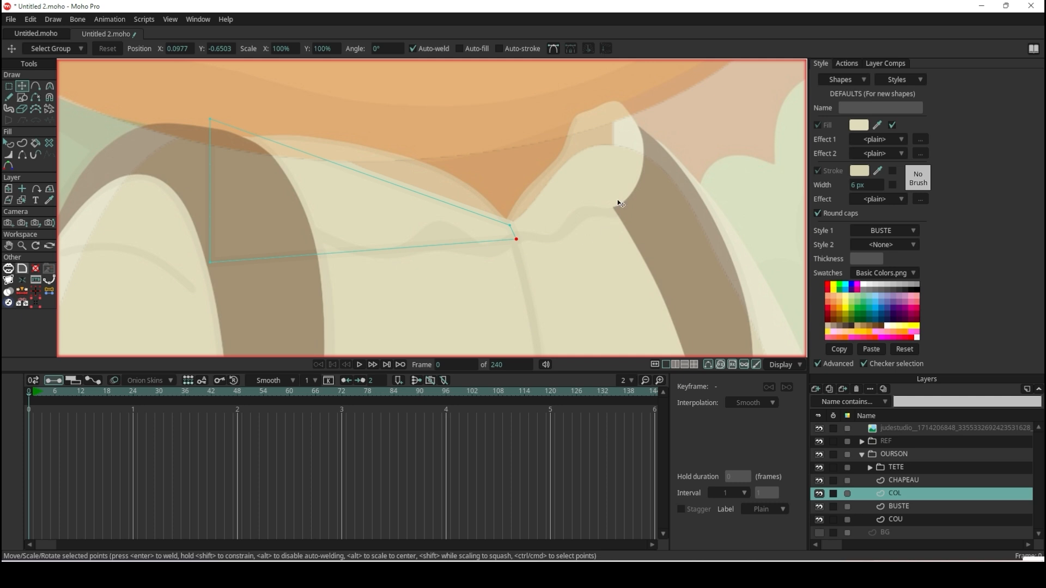
Add a point on the collar shape's upper edge and bow it upward to follow the neckline curve.
scroll(467, 196, "down", 10)
scroll(273, 192, "up", 9)
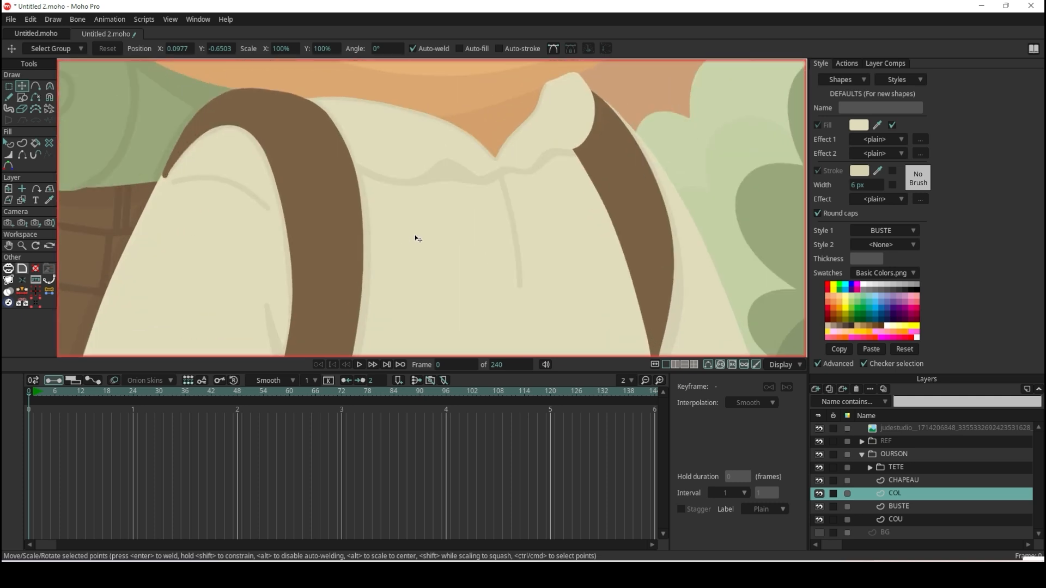
scroll(436, 181, "down", 9)
scroll(680, 182, "up", 10)
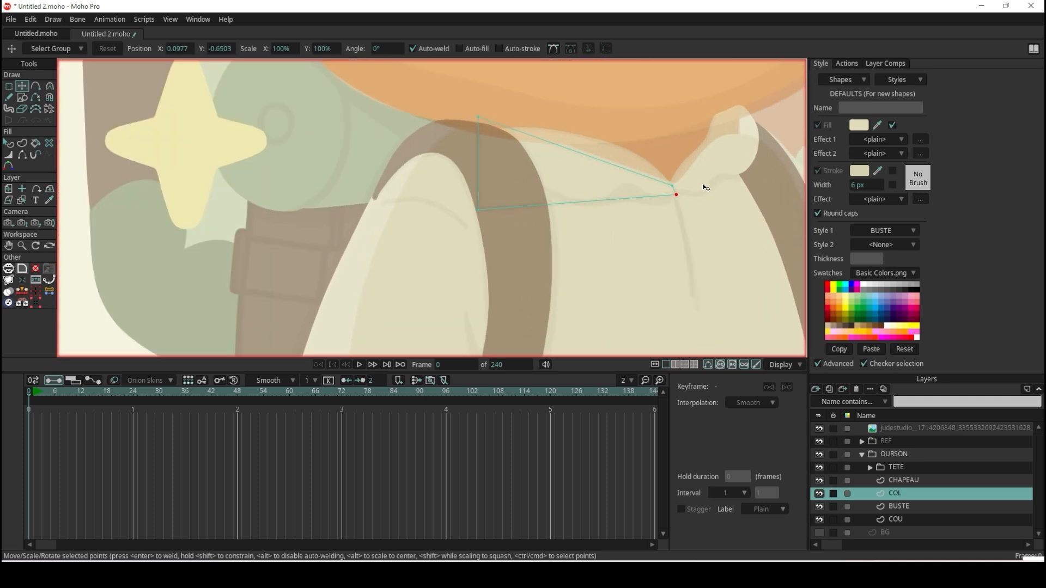
left_click(36, 86)
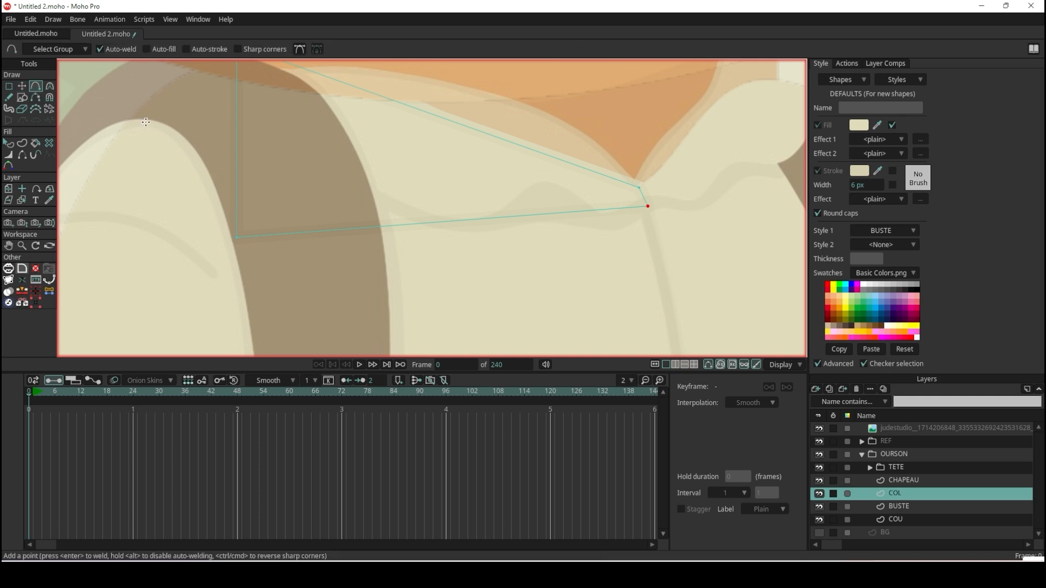
scroll(489, 174, "down", 4)
scroll(489, 173, "up", 2)
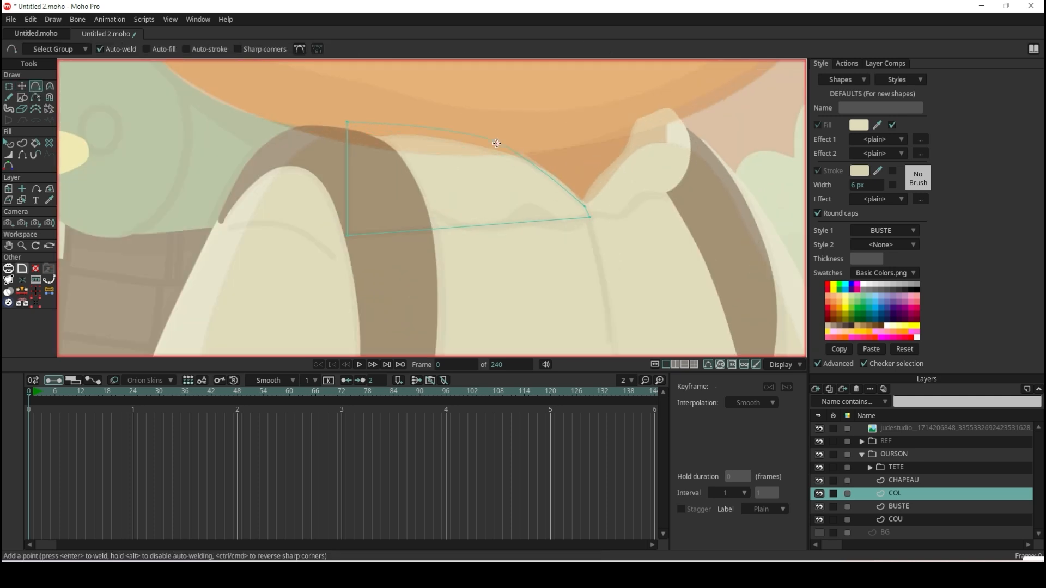
scroll(510, 157, "down", 3)
scroll(506, 158, "down", 2)
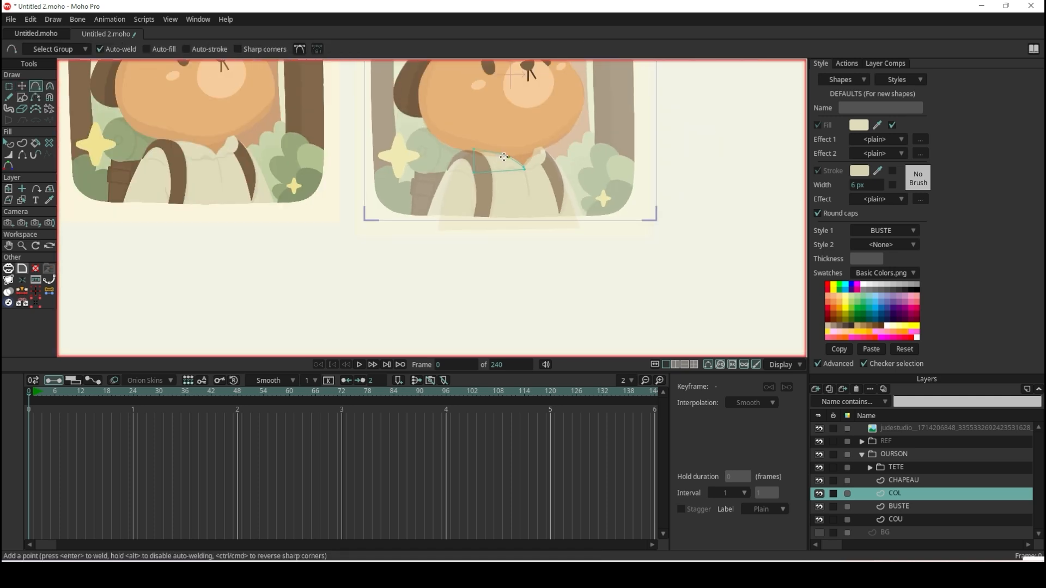
scroll(504, 156, "up", 2)
scroll(504, 157, "up", 2)
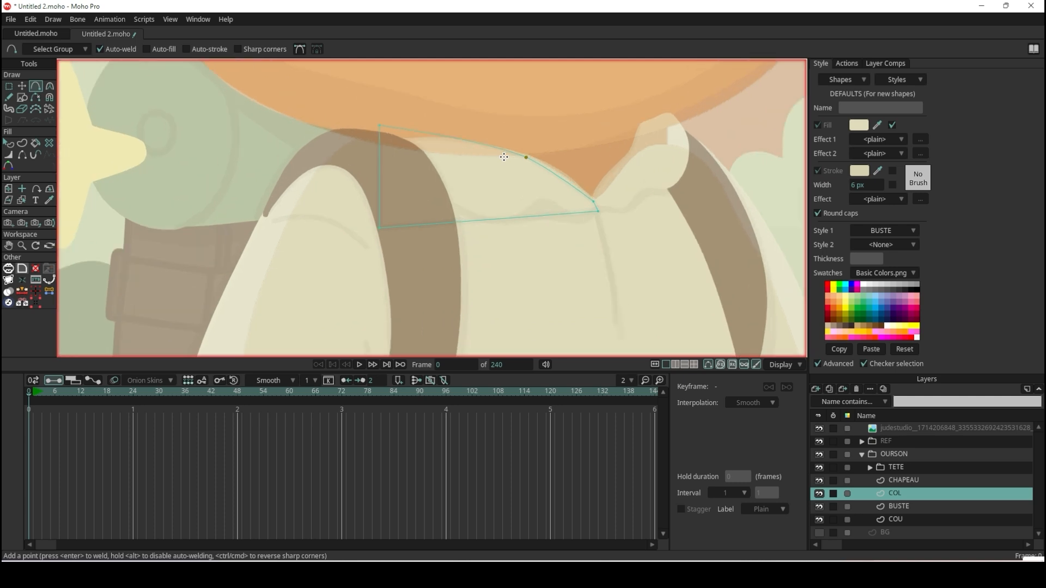
Move the collar shape's upper left corner outward onto the shoulder strap and adjust the upper edge point along the neckline.
left_click(22, 86)
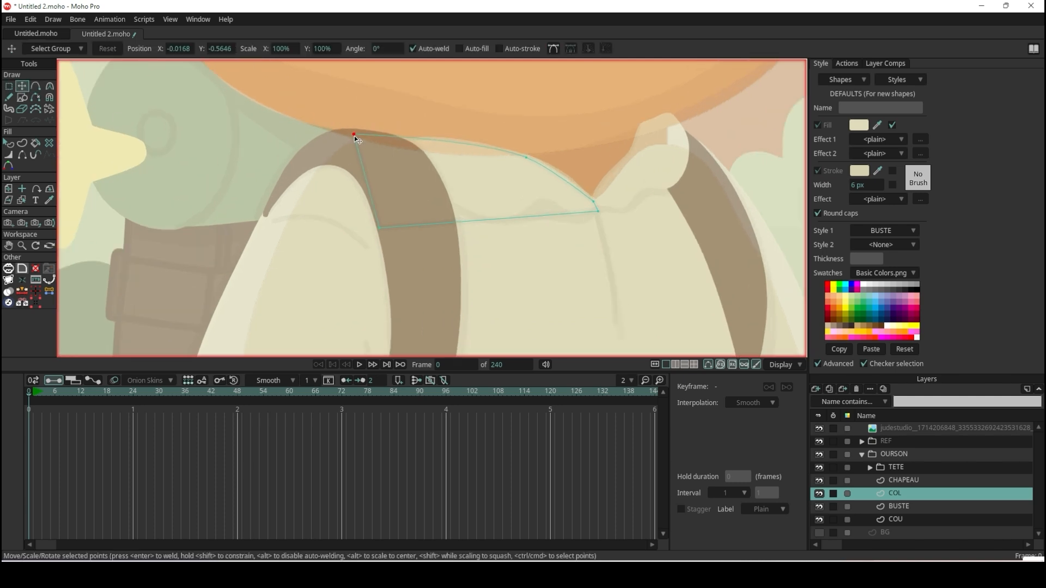
left_click(527, 157)
scroll(539, 180, "down", 1)
scroll(599, 209, "up", 5)
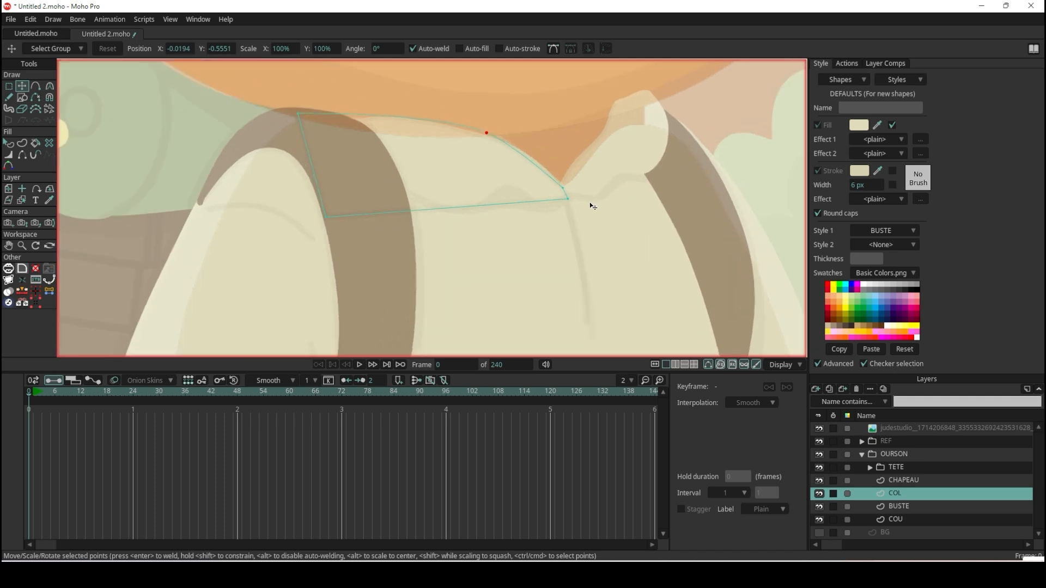
Examine the outline of the right collar flap in the original reference illustration, from its tip down to the notch.
left_click(35, 86)
scroll(493, 248, "down", 8)
scroll(201, 184, "up", 8)
scroll(201, 184, "up", 2)
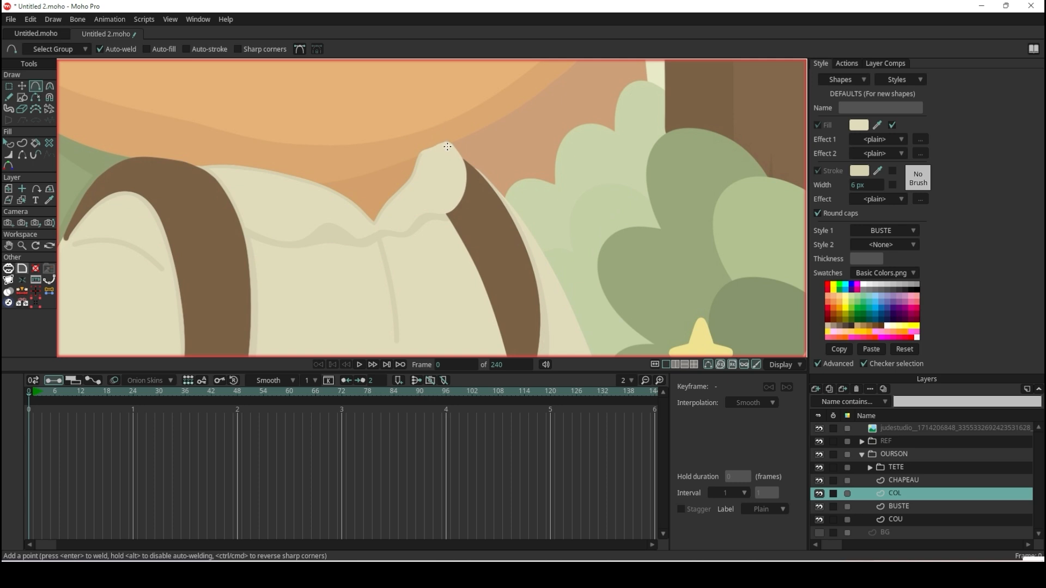
scroll(432, 157, "up", 4)
scroll(498, 154, "down", 3)
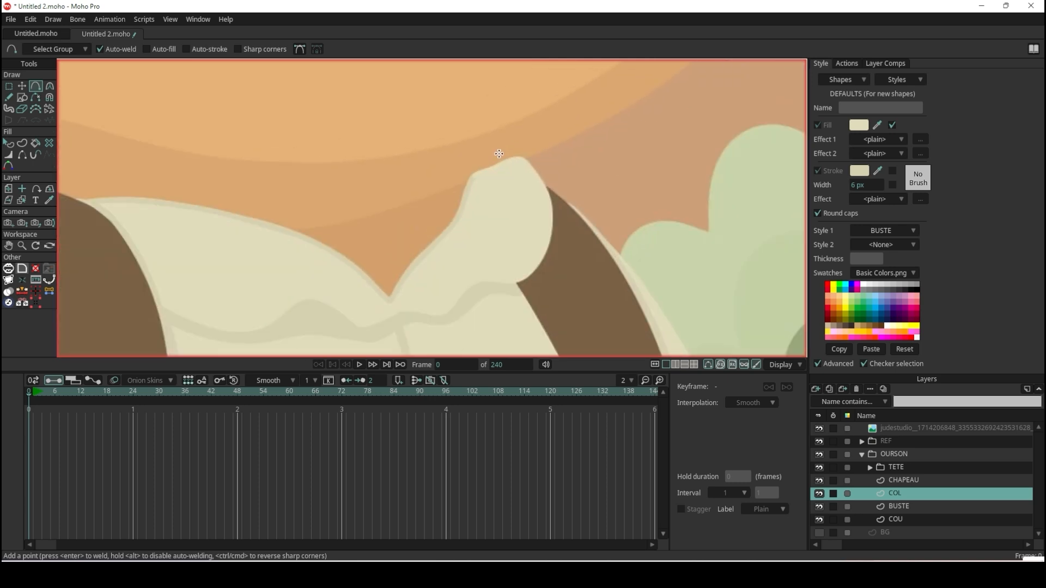
scroll(490, 175, "up", 2)
scroll(493, 169, "down", 2)
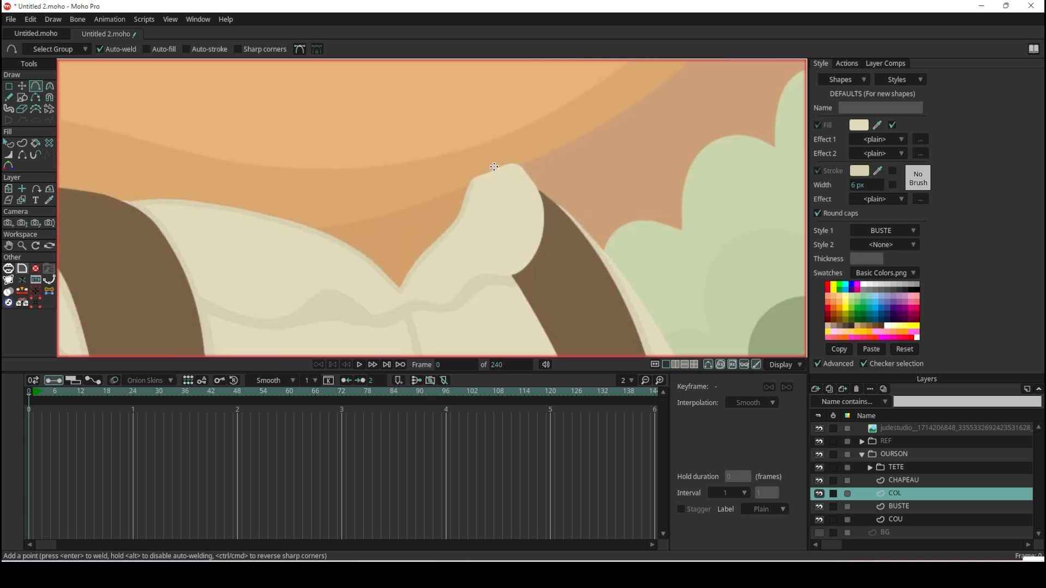
scroll(494, 168, "up", 2)
scroll(494, 169, "down", 2)
scroll(495, 167, "up", 2)
scroll(493, 167, "down", 6)
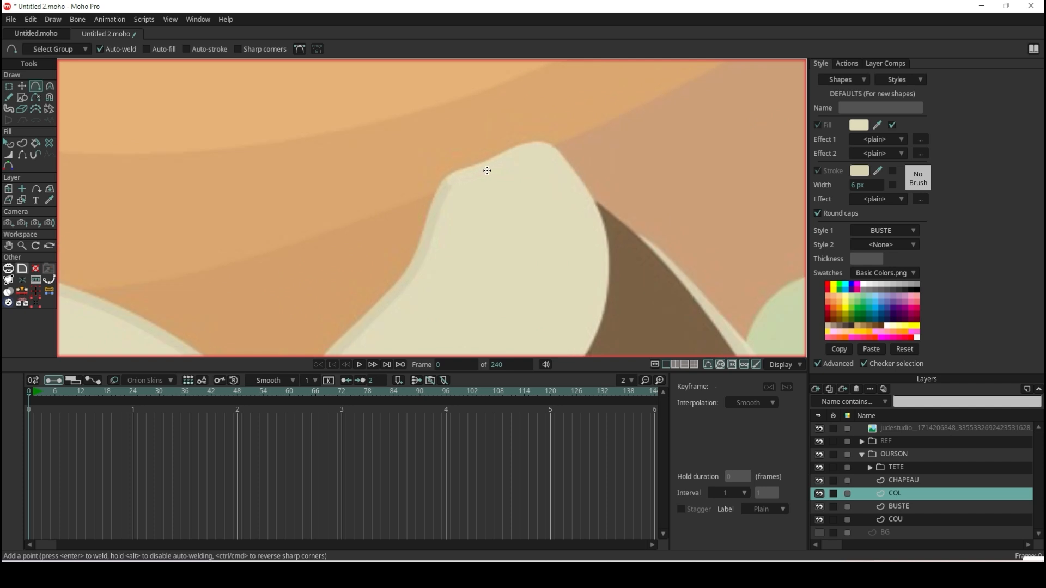
scroll(486, 170, "down", 1)
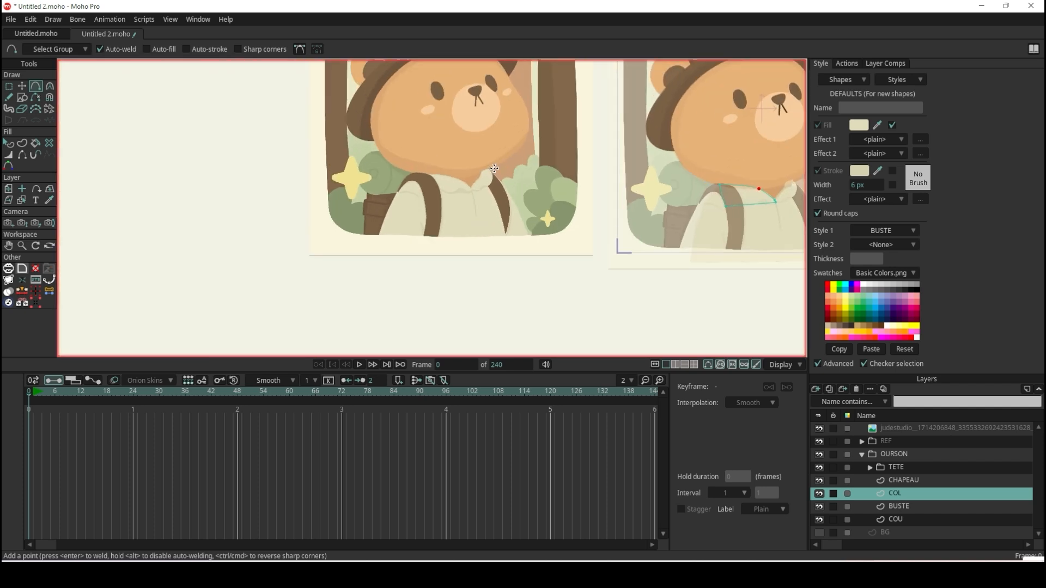
Rename the COL layer to COL G and move it above the TETE group inside OURSON.
scroll(493, 173, "up", 6)
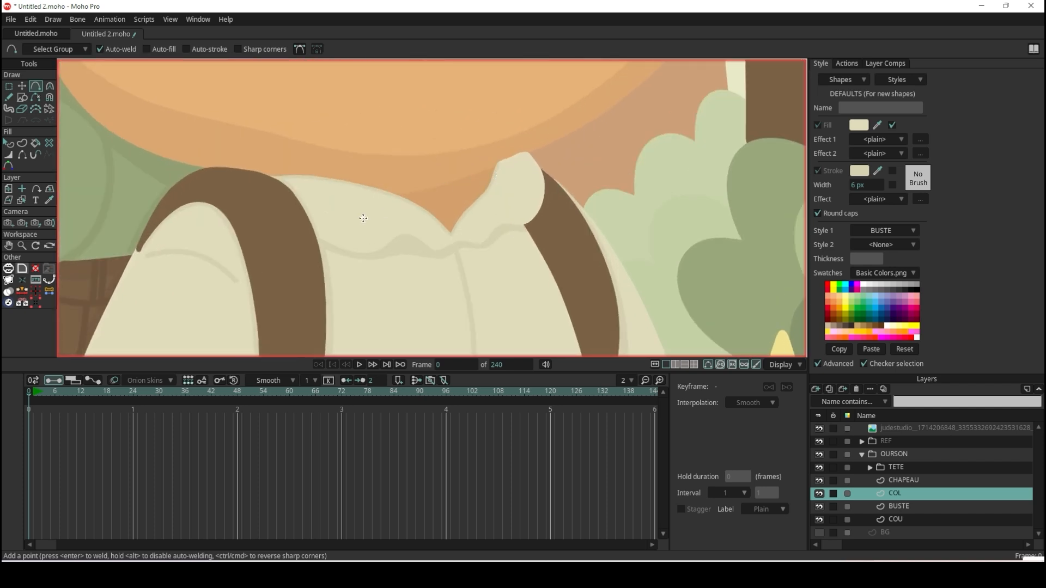
scroll(363, 218, "up", 1)
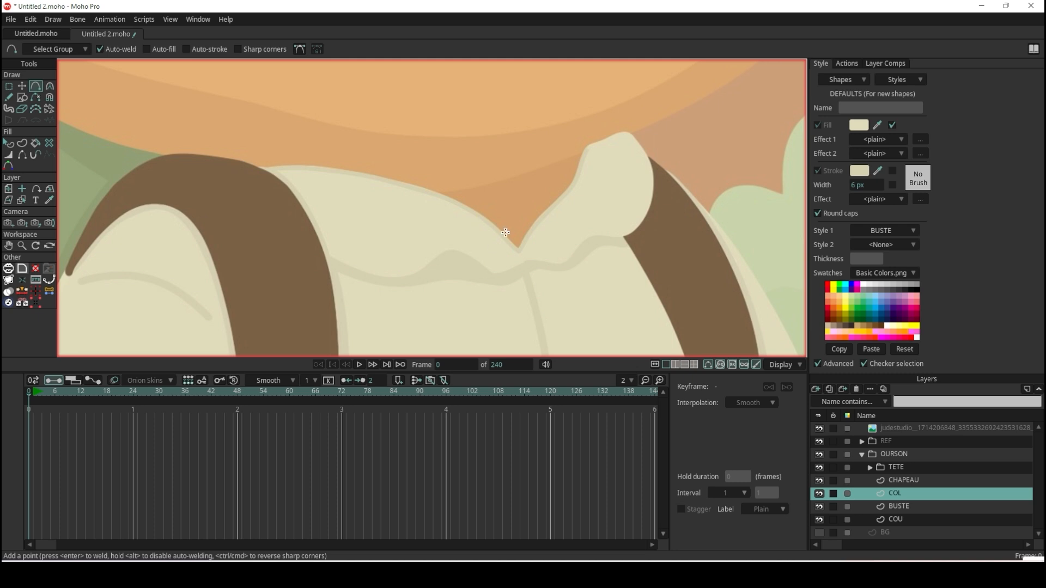
scroll(601, 142, "down", 8)
scroll(670, 134, "up", 4)
scroll(599, 187, "up", 4)
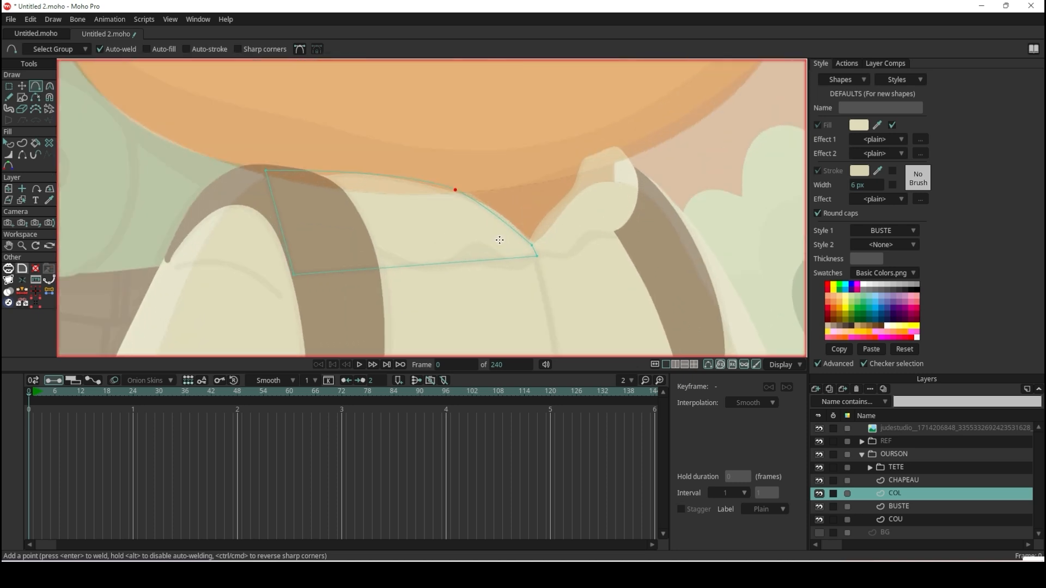
double_click(898, 493)
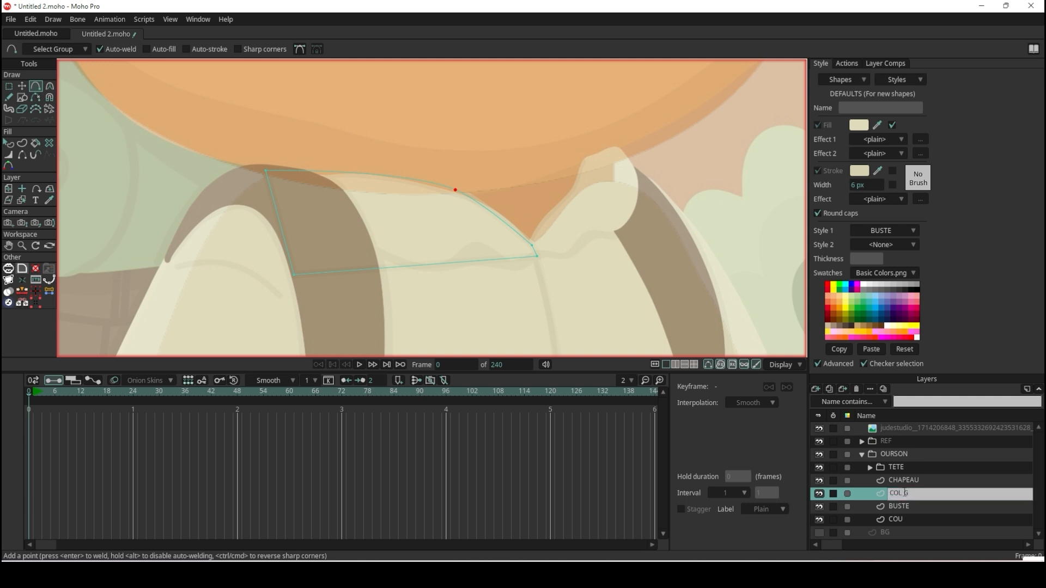
type("G")
key("Return")
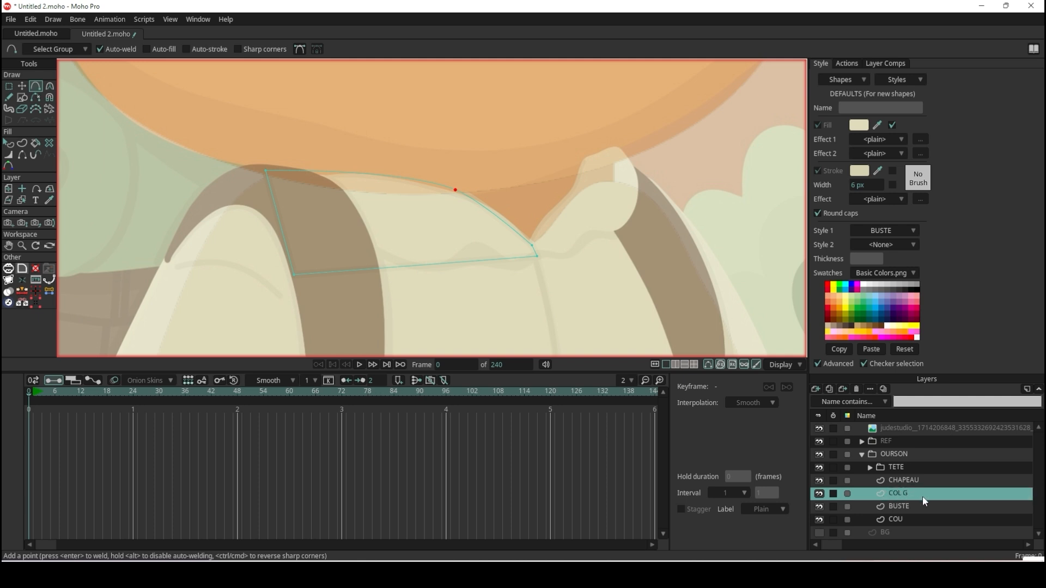
left_click_drag(918, 493, 926, 460)
Add a point on the left collar flap's lower edge and reposition its lower right corner at the central seam.
scroll(331, 140, "down", 10)
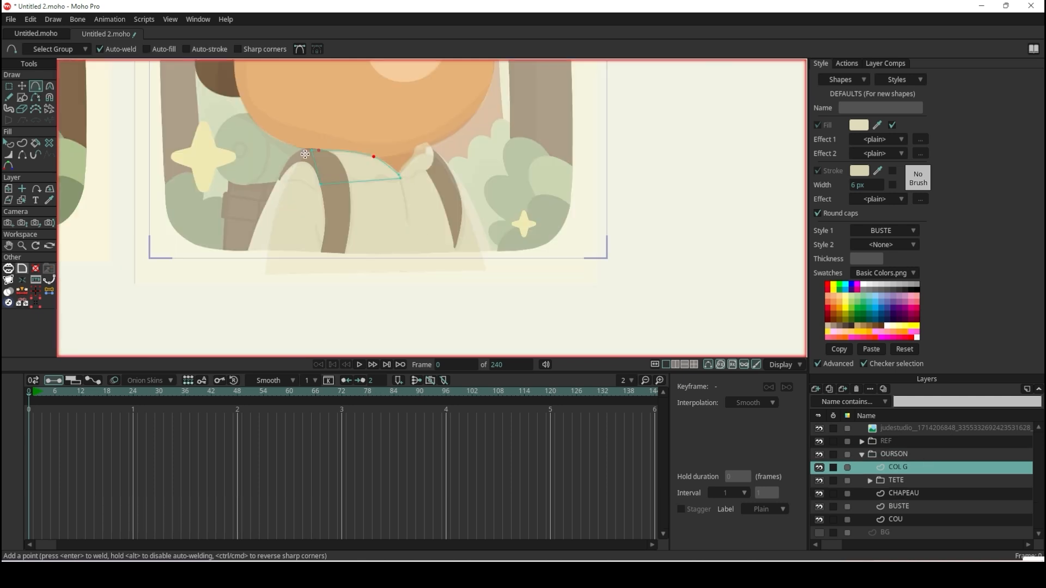
scroll(88, 131, "up", 10)
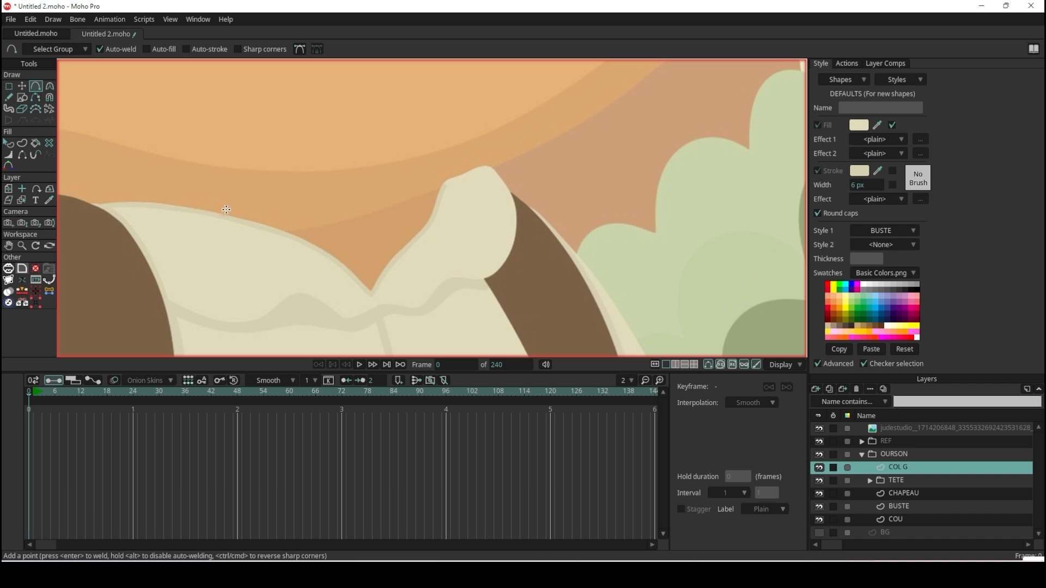
scroll(315, 191, "down", 8)
scroll(483, 208, "up", 10)
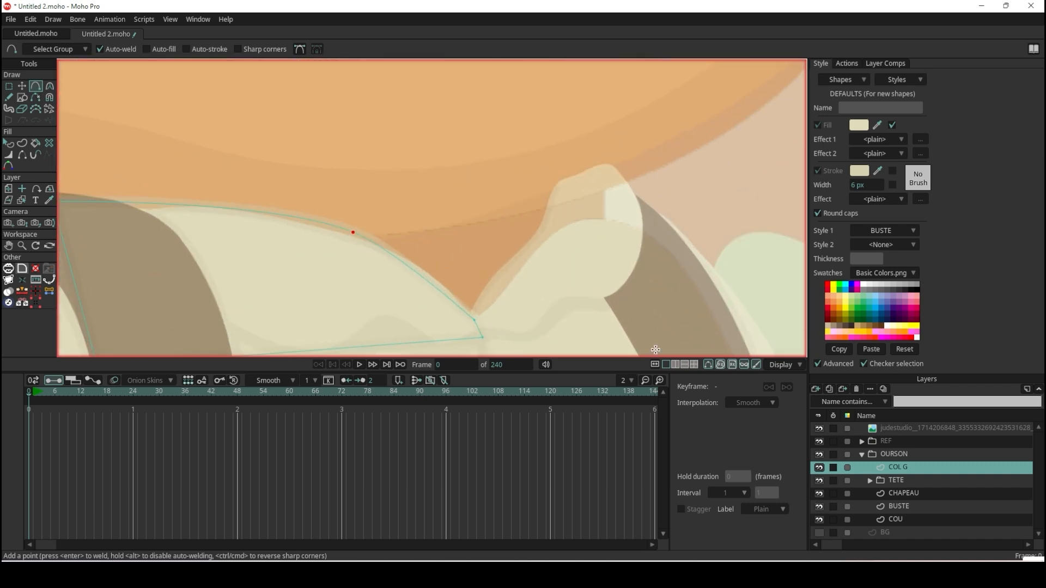
scroll(361, 239, "down", 9)
scroll(359, 259, "up", 8)
mouse_move(379, 241)
left_mouse_down()
mouse_move(391, 245)
mouse_move(380, 278)
mouse_move(366, 237)
left_mouse_up()
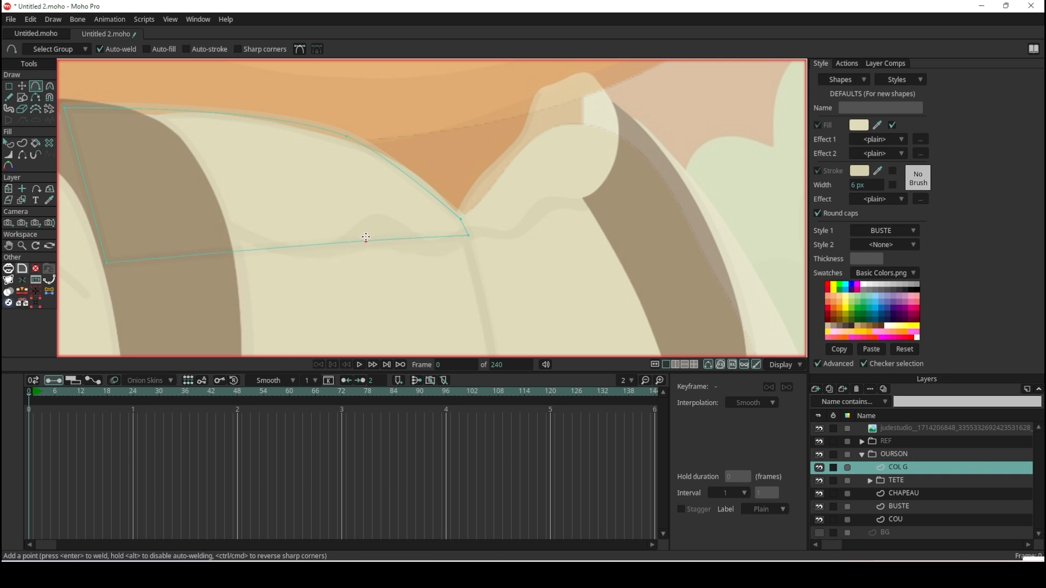
scroll(447, 233, "up", 3)
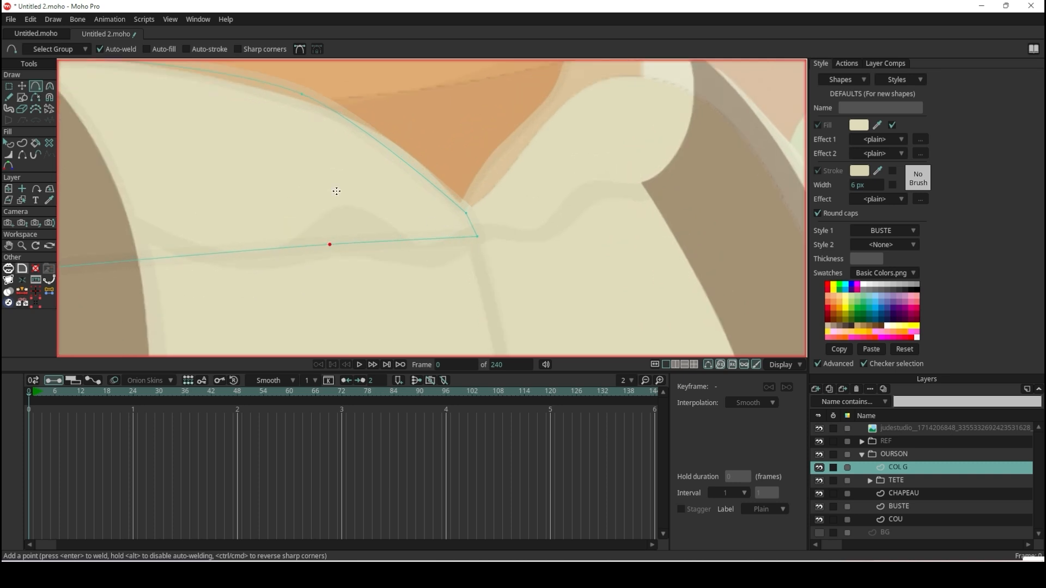
left_click(22, 88)
left_click_drag(477, 236, 519, 283)
Add more points along the left collar flap's lower edge and shape it into a wavy curve sweeping up to the strap.
left_click(37, 88)
scroll(417, 270, "down", 1)
left_click_drag(364, 261, 513, 277)
scroll(387, 275, "down", 1)
key("t")
left_click_drag(286, 291, 315, 215)
key("c")
scroll(583, 267, "up", 5)
left_click_drag(583, 267, 357, 255)
left_click(22, 85)
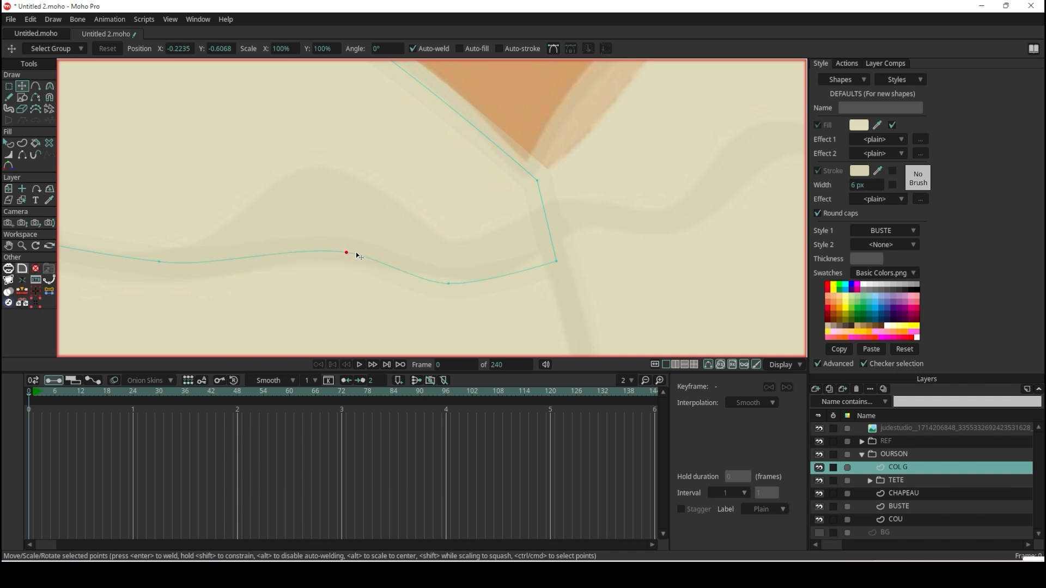
left_click_drag(448, 283, 469, 275)
scroll(516, 253, "down", 3)
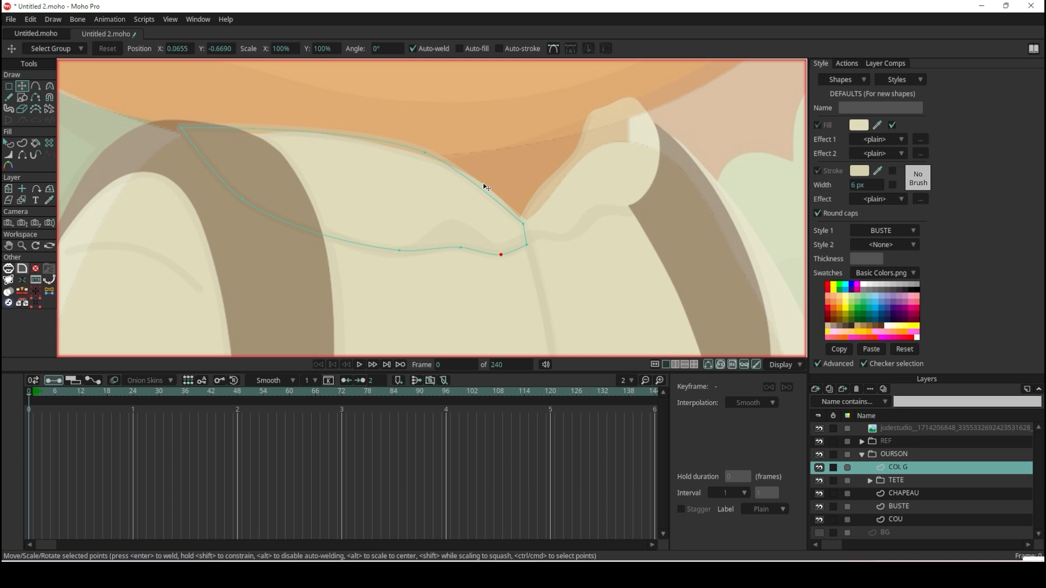
Fine-tune the point on the left collar flap's upper edge so the curve follows the reference neckline.
scroll(484, 186, "up", 3)
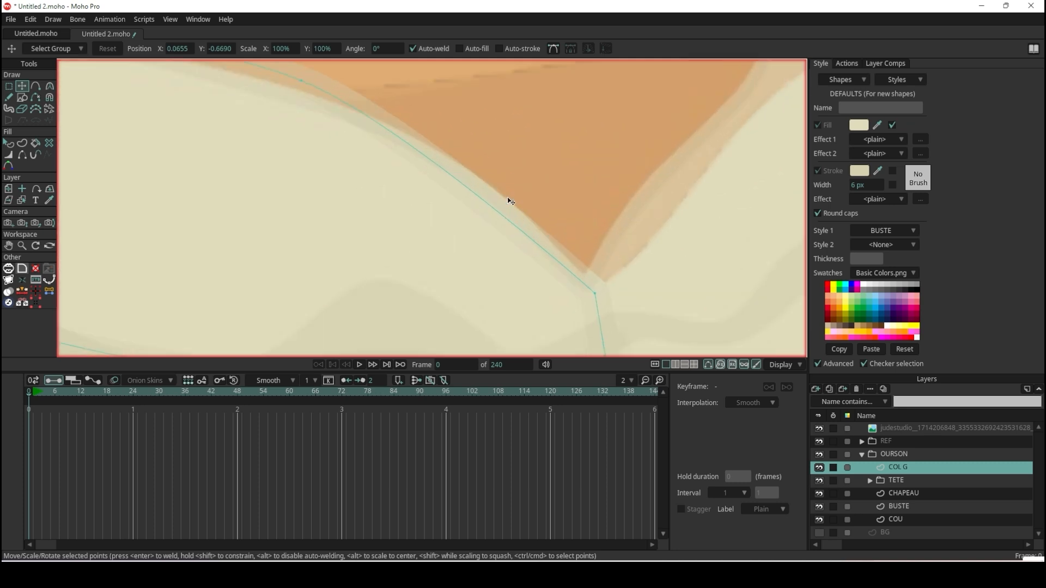
scroll(445, 175, "down", 3)
scroll(390, 142, "up", 2)
left_click_drag(511, 192, 511, 201)
scroll(511, 201, "down", 2)
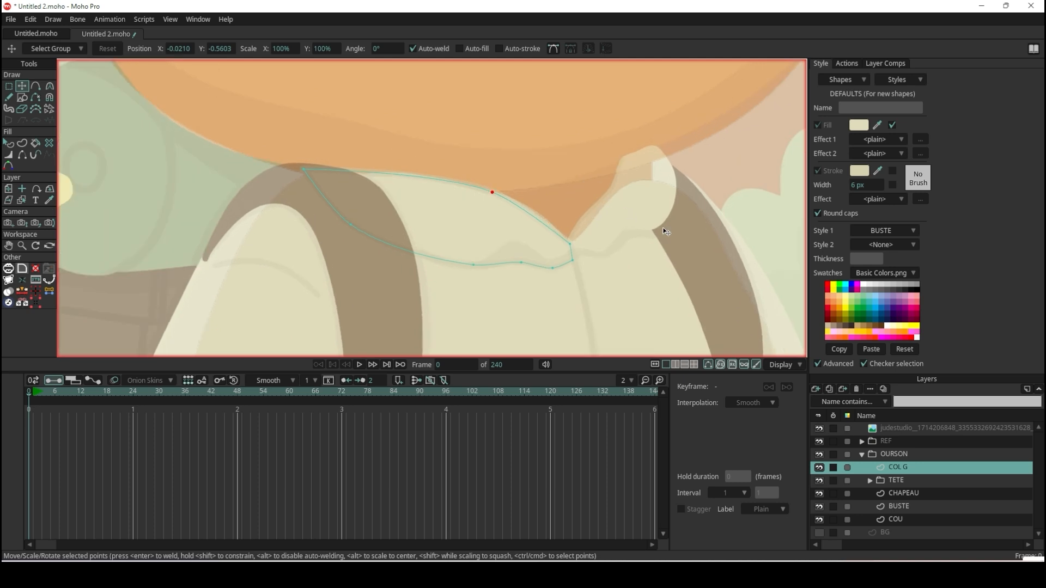
Create a vector layer named COL D and place it between TETE and CHAPEAU.
left_click(816, 390)
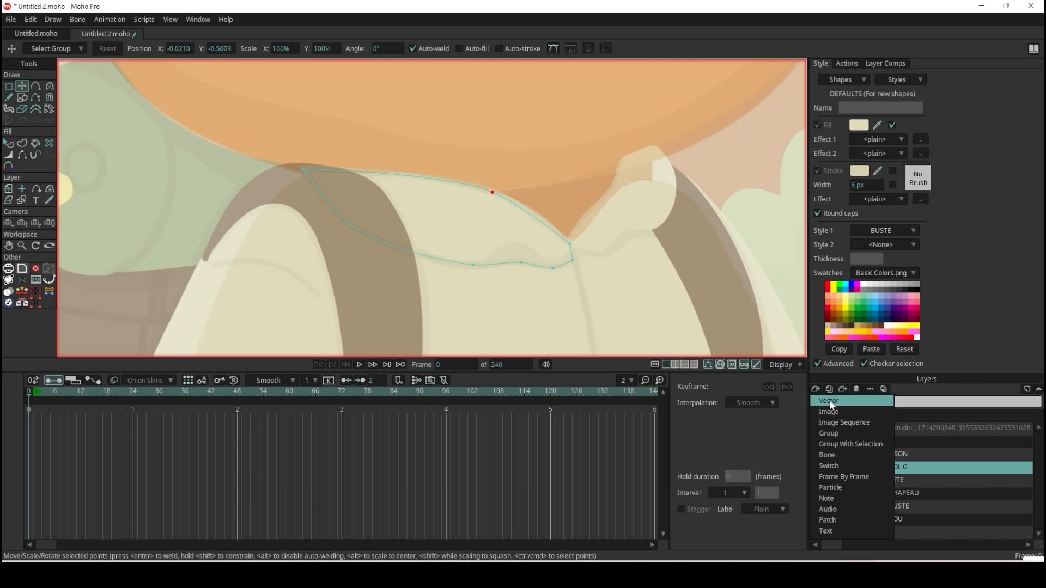
left_click(879, 431)
left_click_drag(921, 484, 922, 508)
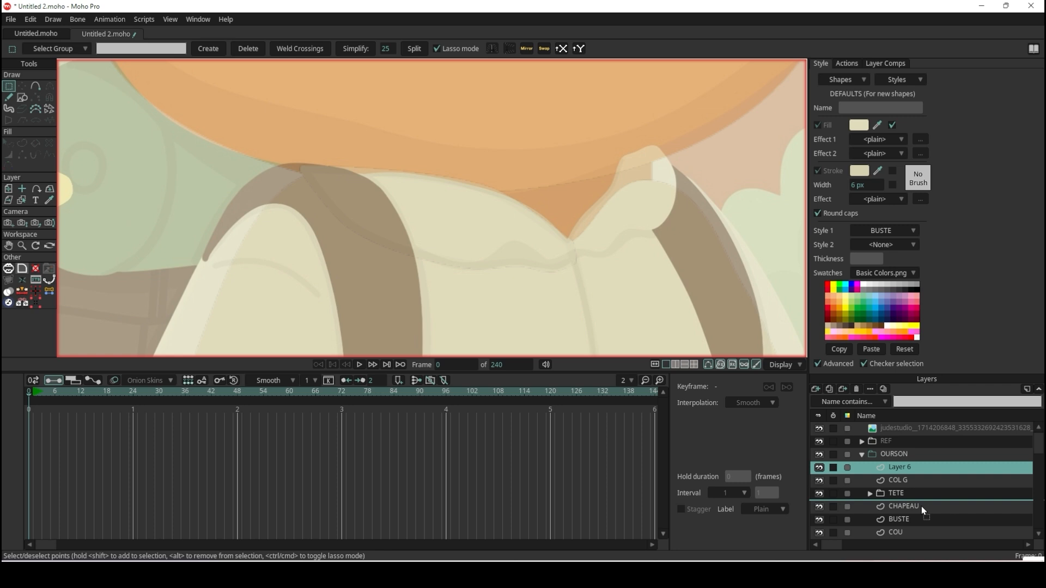
left_click_drag(922, 507, 922, 508)
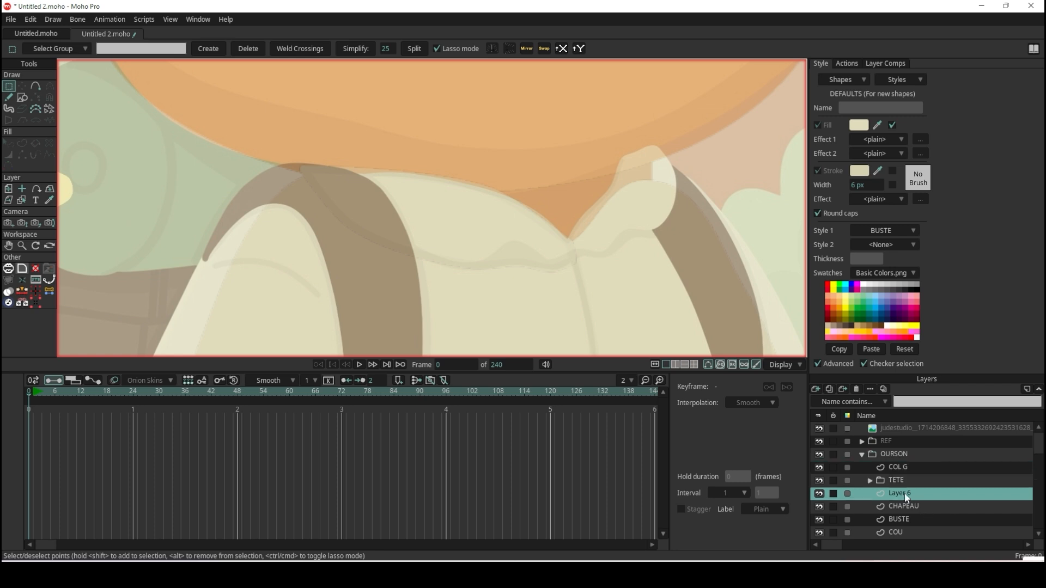
double_click(905, 493)
type("COL ")
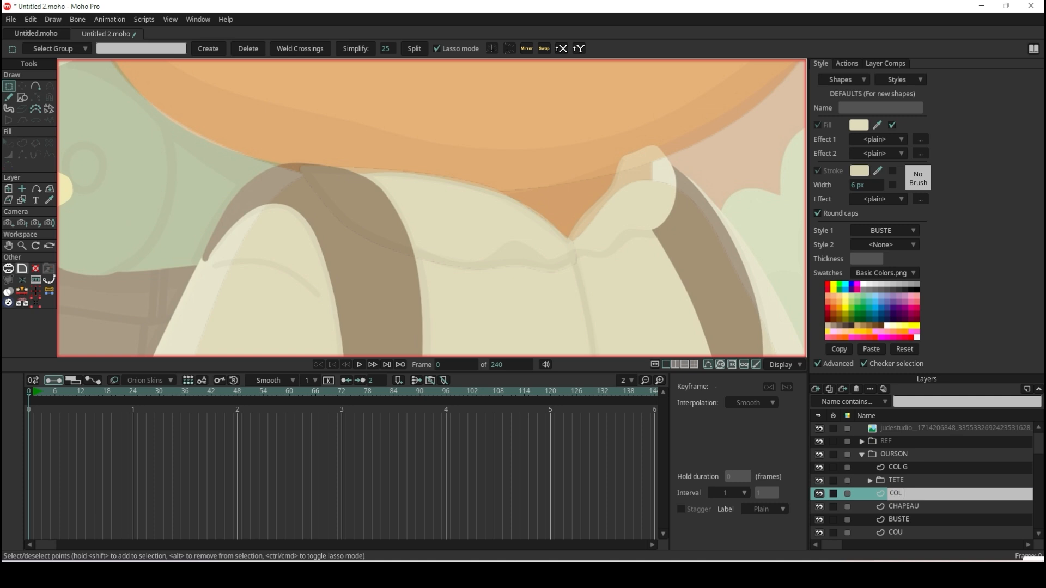
type("D")
key("Return")
Draw a rectangle over the right collar flap and move its corners to the collar notch and the flap's upper end.
left_click(22, 97)
scroll(567, 216, "up", 2)
mouse_move(567, 217)
left_mouse_down()
mouse_move(339, 168)
mouse_move(474, 227)
left_mouse_up()
scroll(458, 202, "up", 2)
scroll(469, 240, "down", 2)
left_click(24, 84)
left_click_drag(375, 211, 378, 243)
left_click_drag(512, 212, 456, 120)
left_click_drag(510, 271, 516, 136)
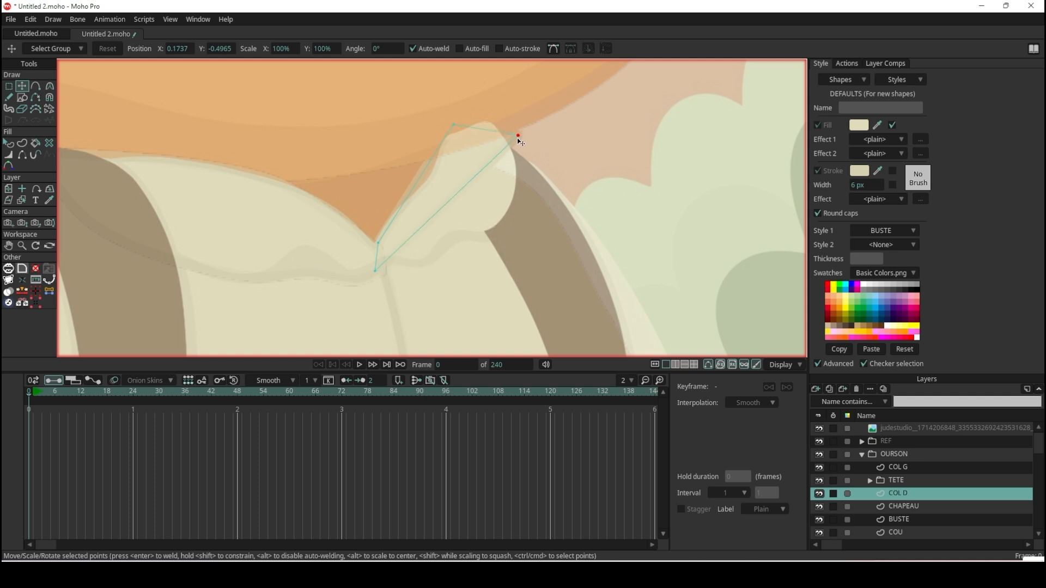
Add points along the right collar flap's inner and outer edges and bend them to follow the reference outline.
scroll(495, 150, "up", 3)
left_click(36, 86)
scroll(273, 177, "down", 3)
scroll(349, 223, "up", 2)
left_click_drag(344, 181, 412, 218)
left_click_drag(342, 269, 250, 294)
left_click_drag(289, 159, 305, 164)
left_click_drag(267, 230, 254, 214)
Move the right collar flap's two upper corners outward and add a point between them bowing the top edge upward.
scroll(337, 104, "up", 3)
key("t")
left_click_drag(344, 125, 326, 114)
left_click_drag(483, 144, 466, 133)
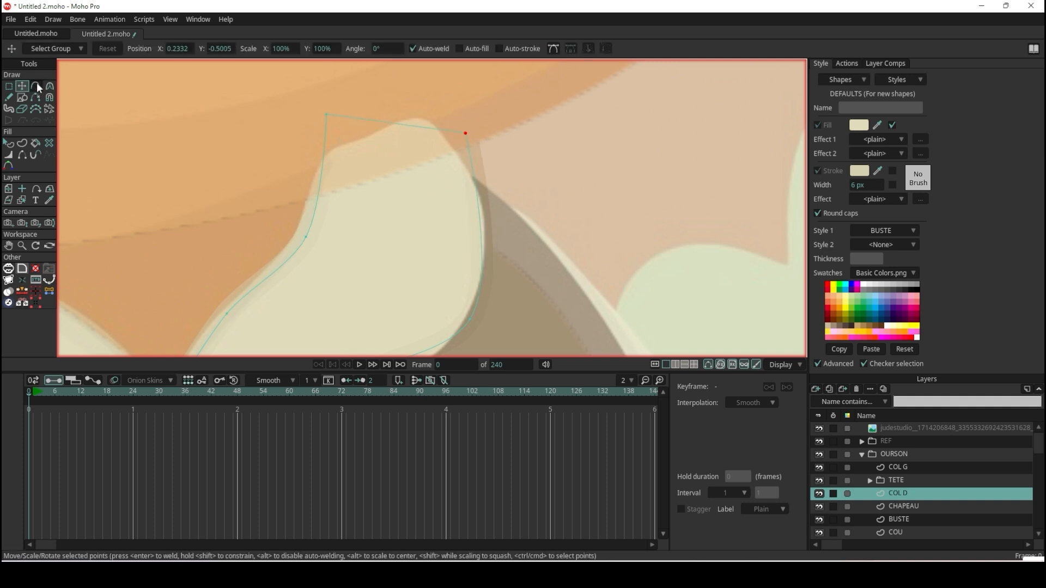
left_click(36, 85)
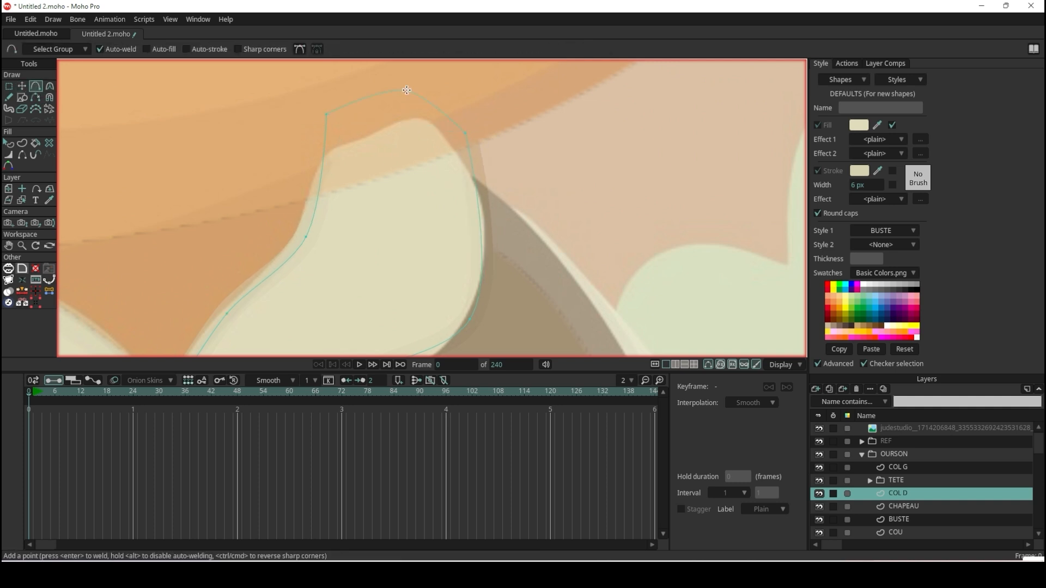
scroll(424, 119, "down", 4)
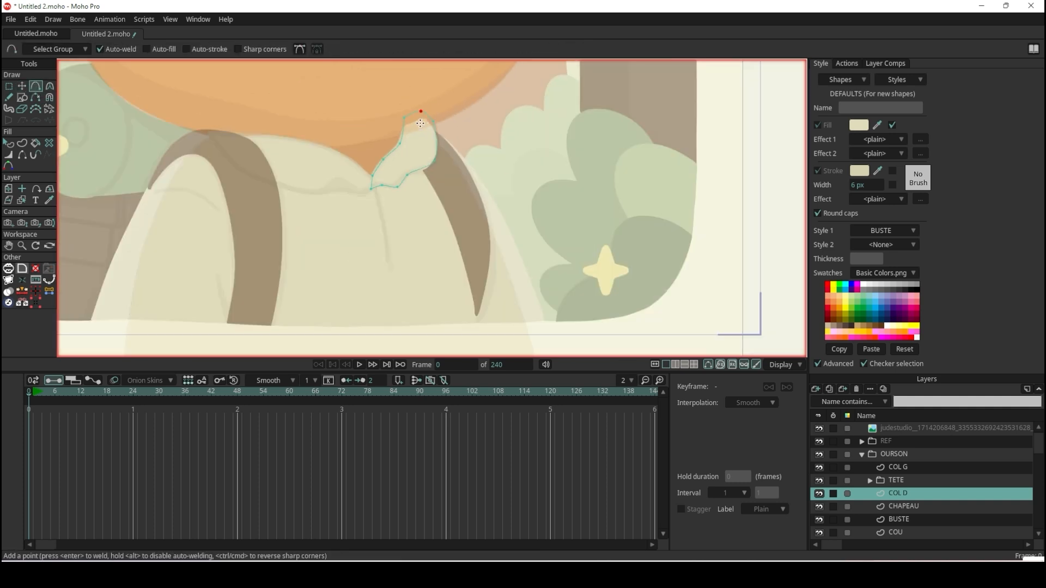
Hide the REF group to view the traced bear without the faded reference.
left_click(10, 144)
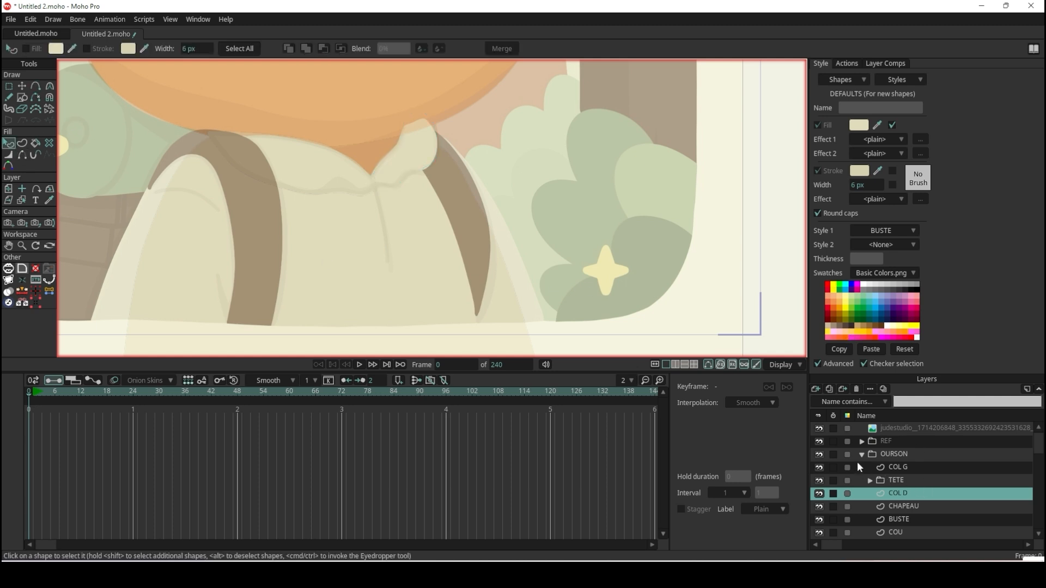
left_click(823, 445)
scroll(634, 310, "down", 2)
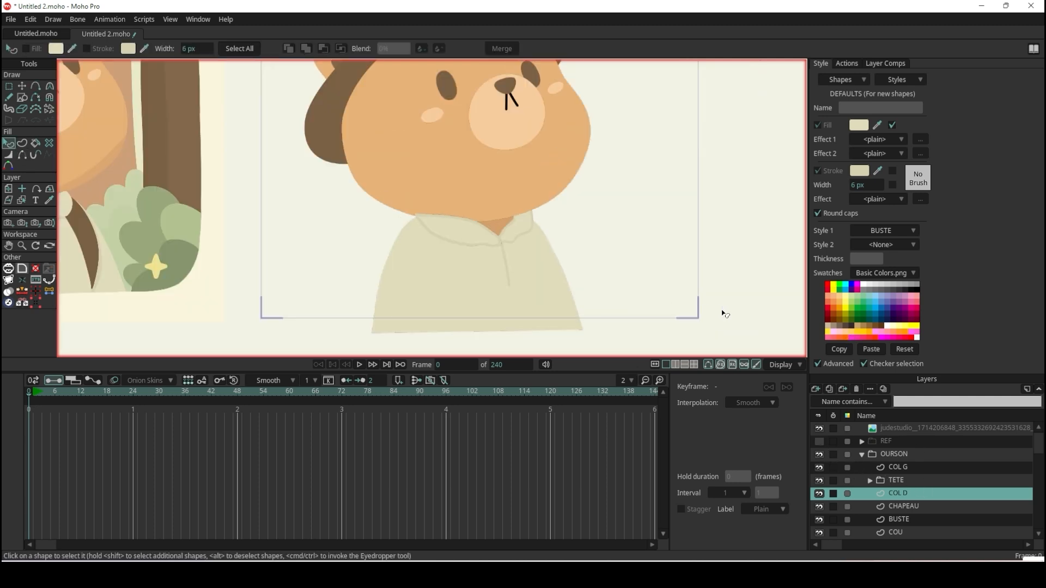
Compare the traced collar with the original illustration, examining the outlines where the two flaps meet at the notch.
scroll(449, 200, "down", 1)
scroll(233, 191, "up", 7)
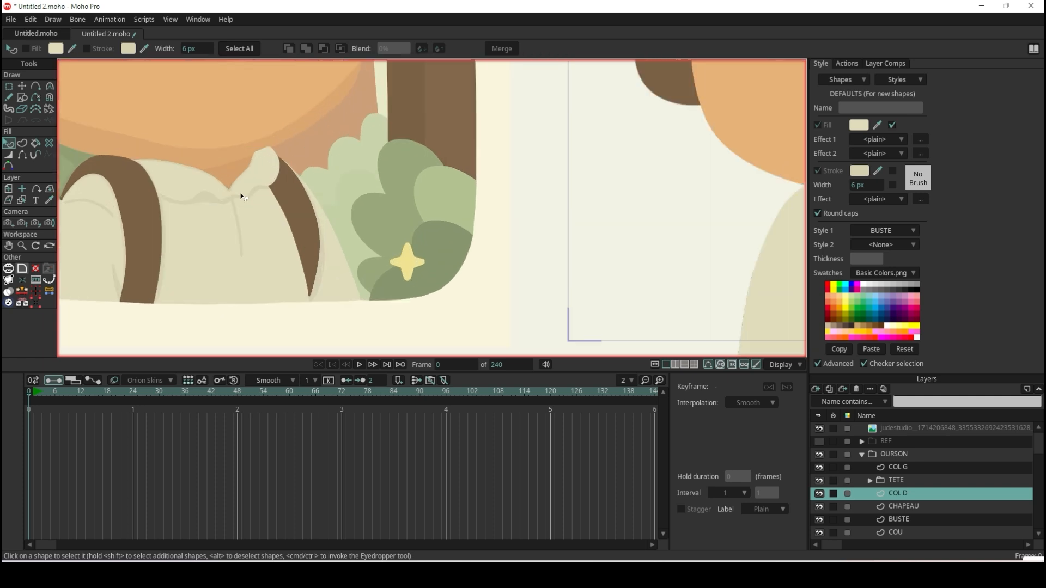
scroll(225, 198, "up", 2)
scroll(220, 229, "up", 2)
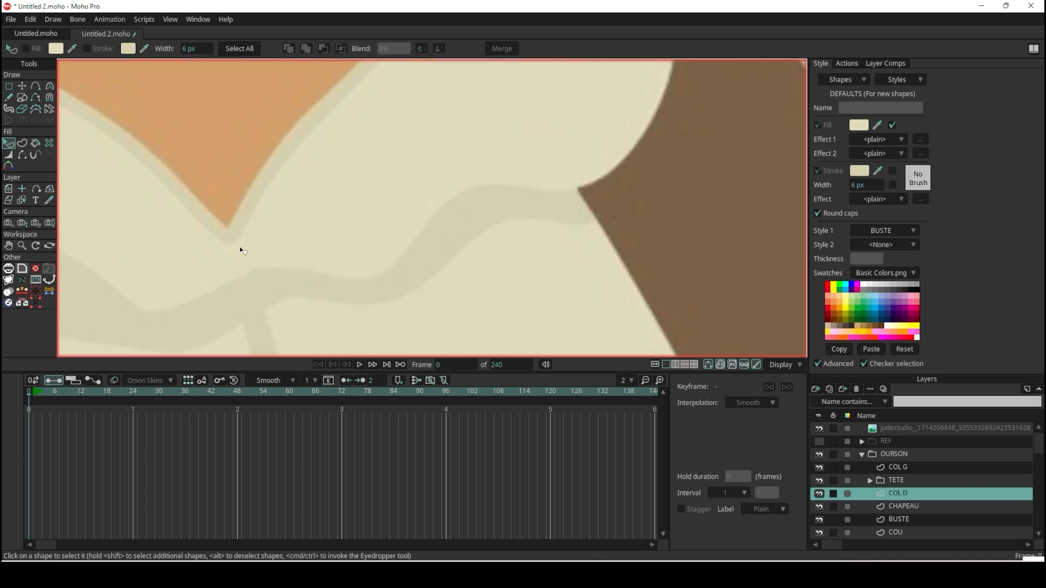
scroll(240, 231, "down", 2)
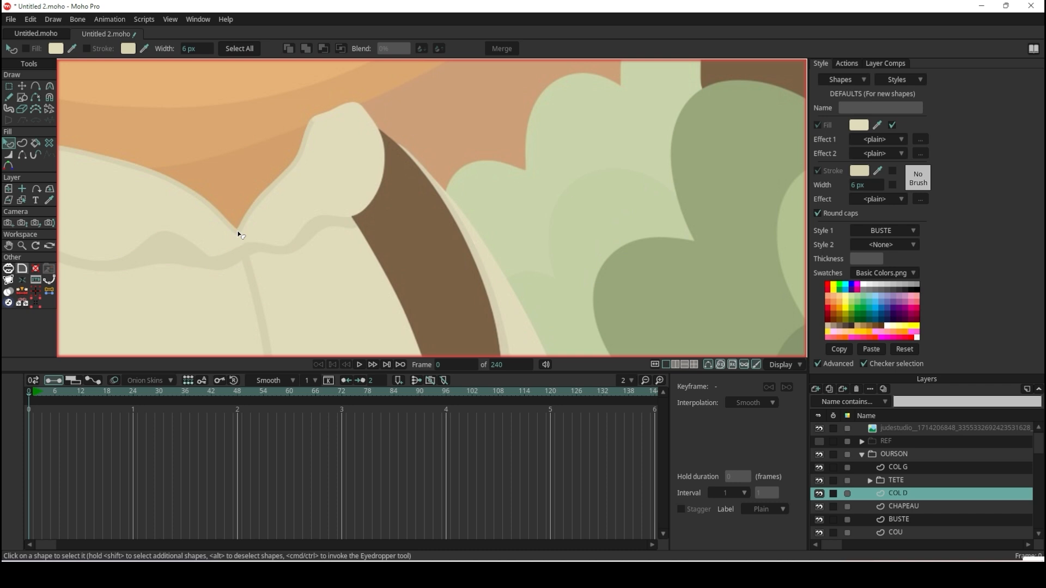
scroll(238, 233, "down", 2)
scroll(163, 194, "up", 2)
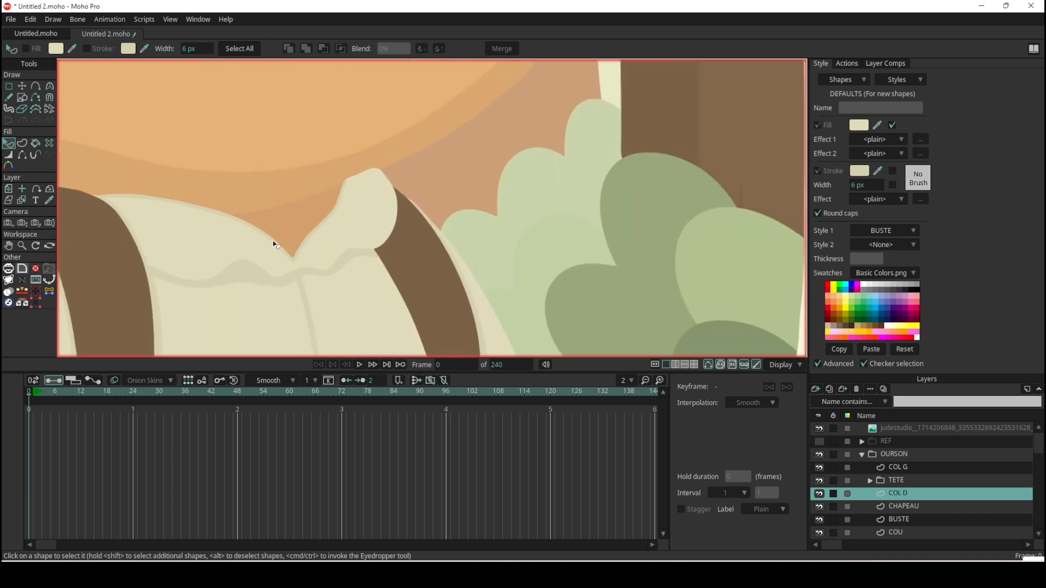
scroll(318, 187, "down", 3)
scroll(626, 218, "up", 4)
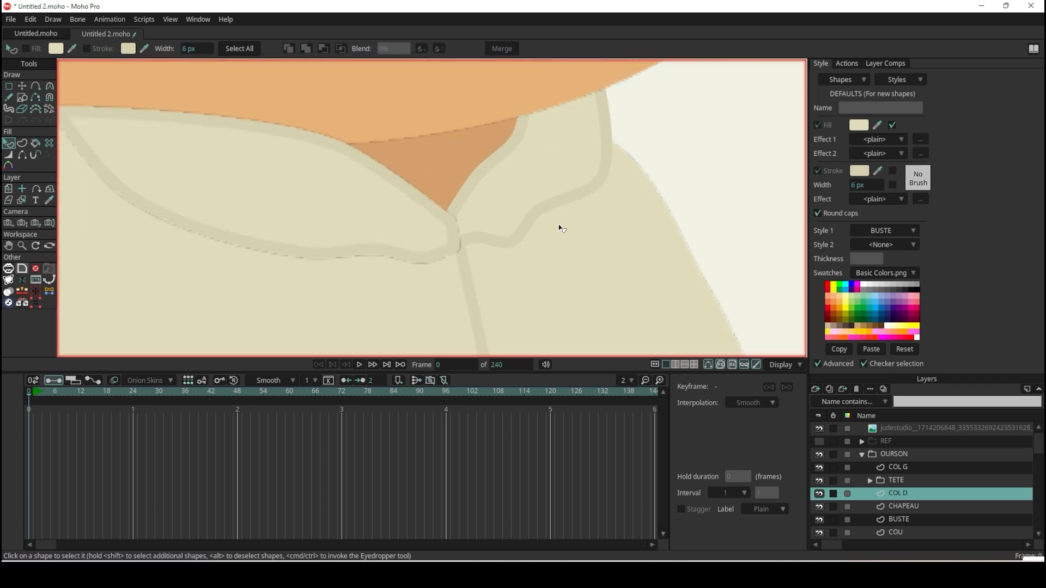
scroll(444, 243, "up", 3)
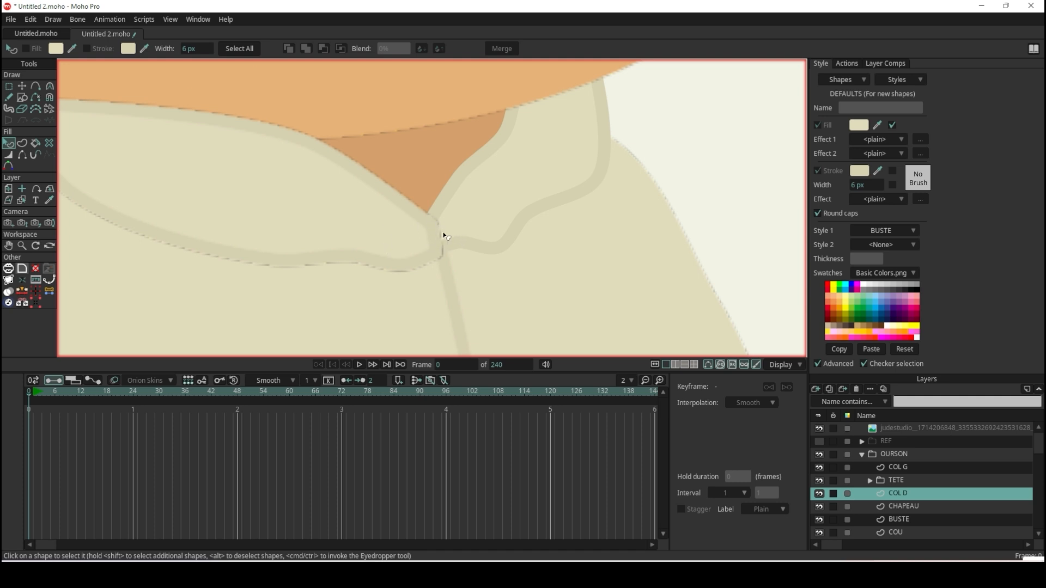
scroll(443, 235, "down", 3)
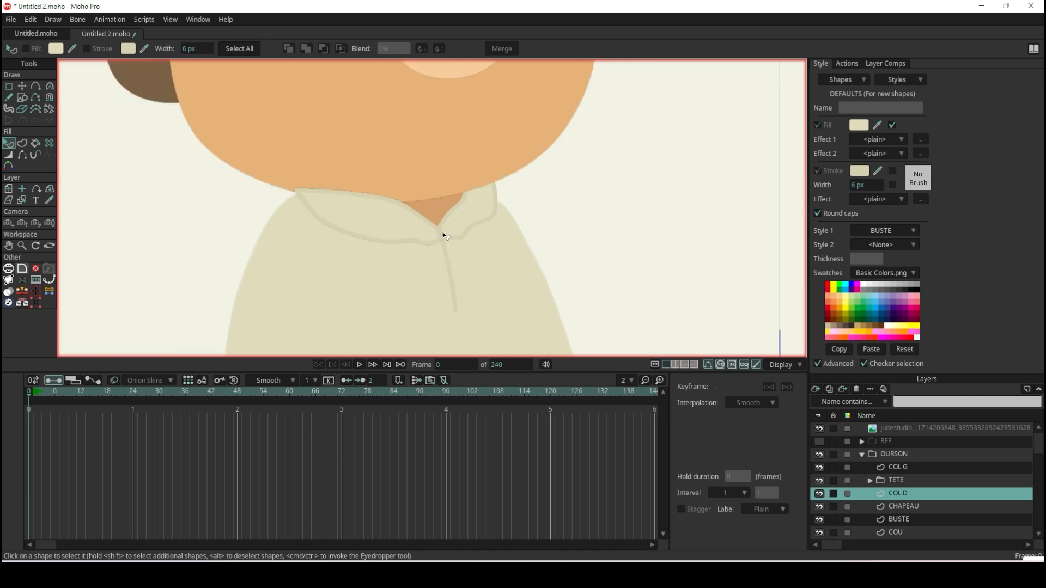
scroll(432, 210, "up", 3)
scroll(436, 212, "up", 1)
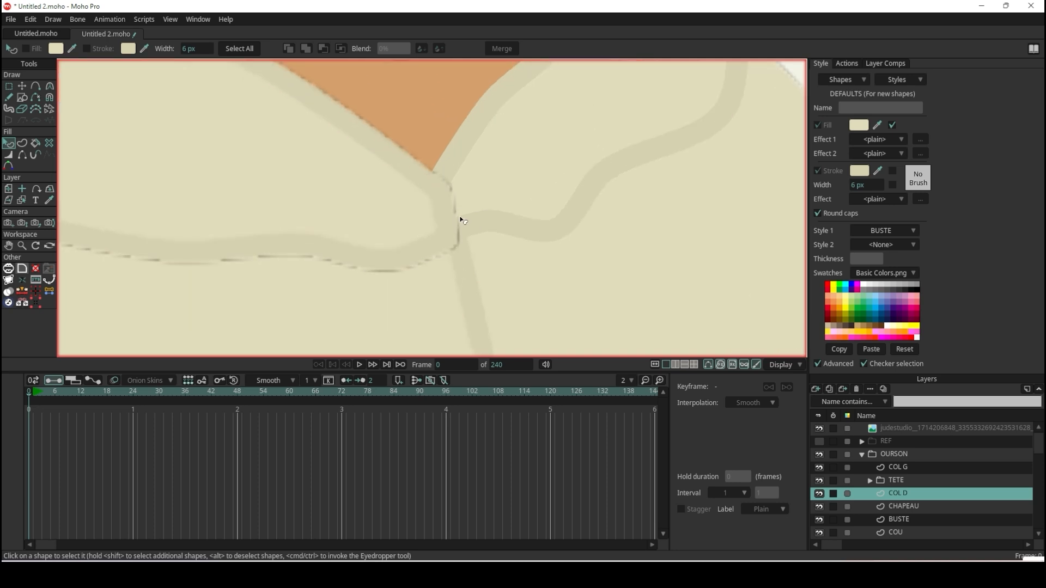
scroll(457, 214, "down", 2)
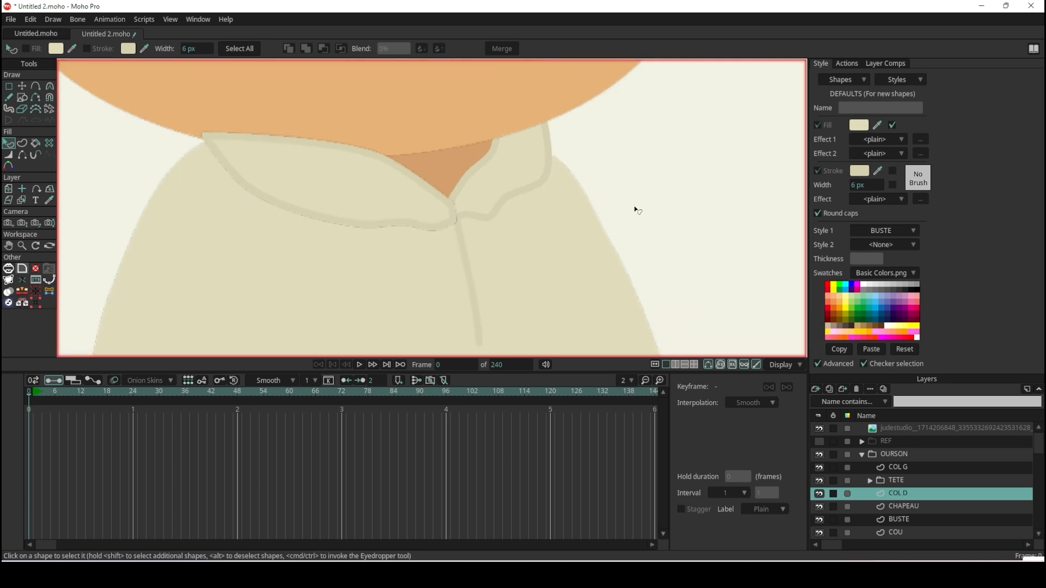
Turn off GPU caching in the display options and check the collar outlines.
left_click(789, 366)
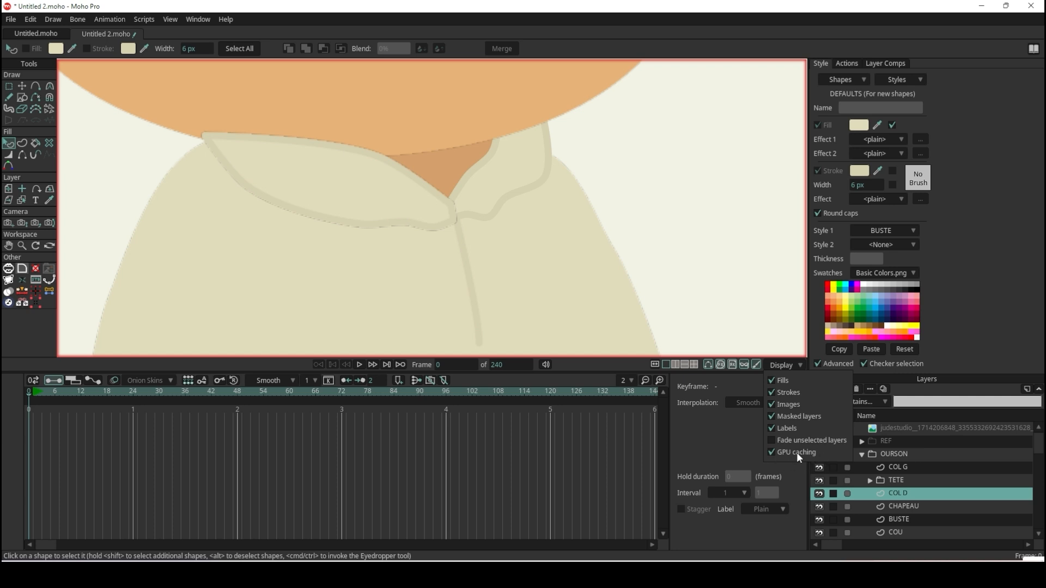
left_click(656, 220)
scroll(694, 241, "down", 5)
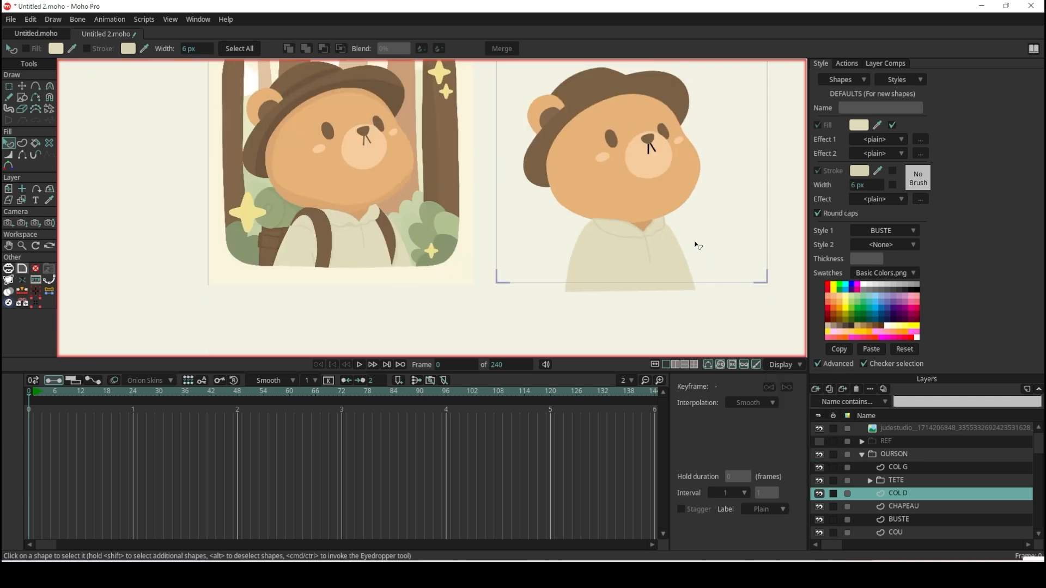
scroll(691, 217, "up", 2)
scroll(584, 310, "up", 4)
scroll(621, 238, "down", 6)
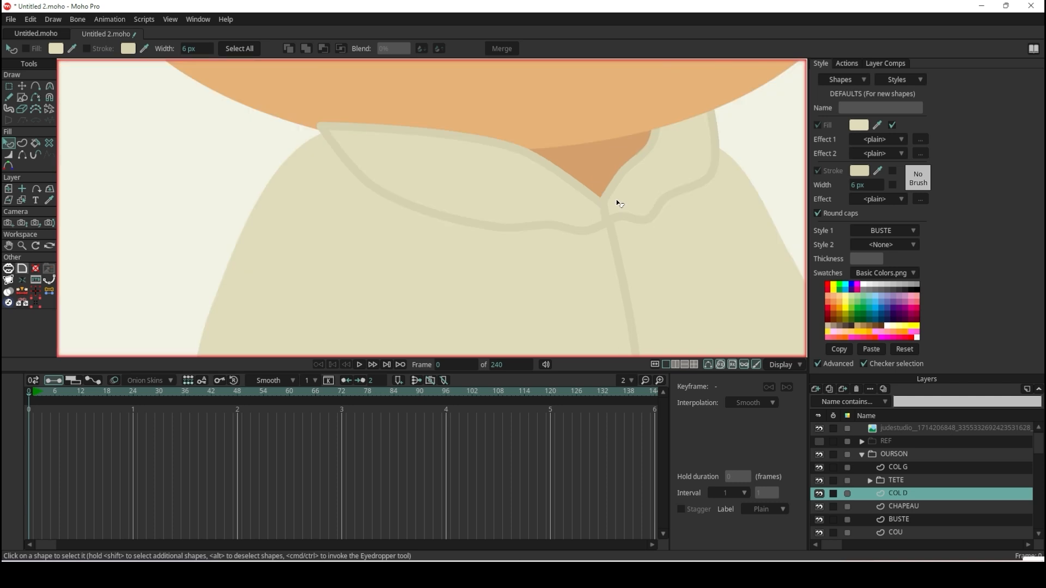
Compare the junction of the two collar flaps with the reference and activate Transform Points on COL D.
scroll(352, 184, "up", 5)
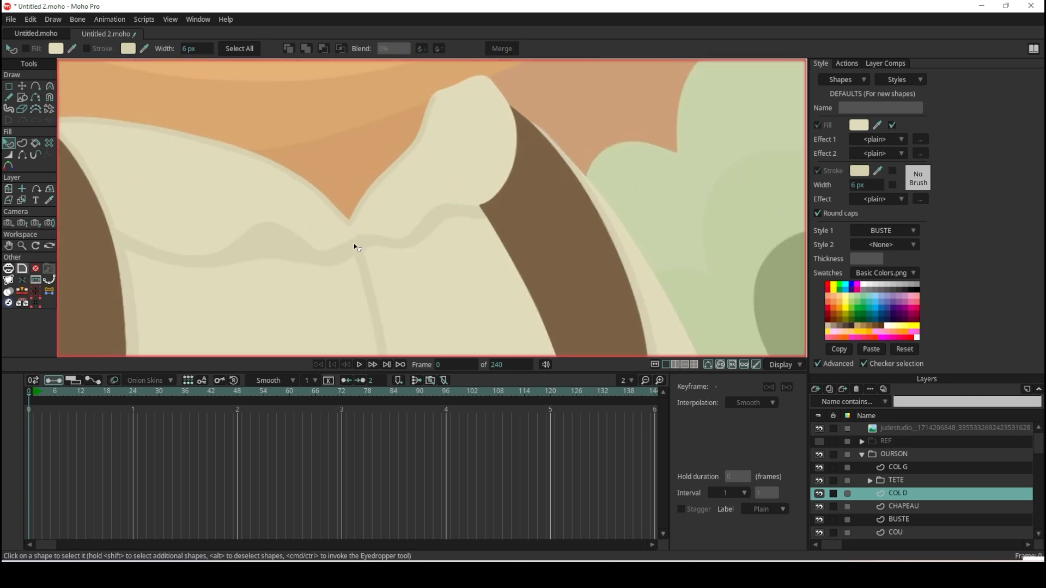
scroll(359, 239, "down", 6)
scroll(574, 217, "up", 6)
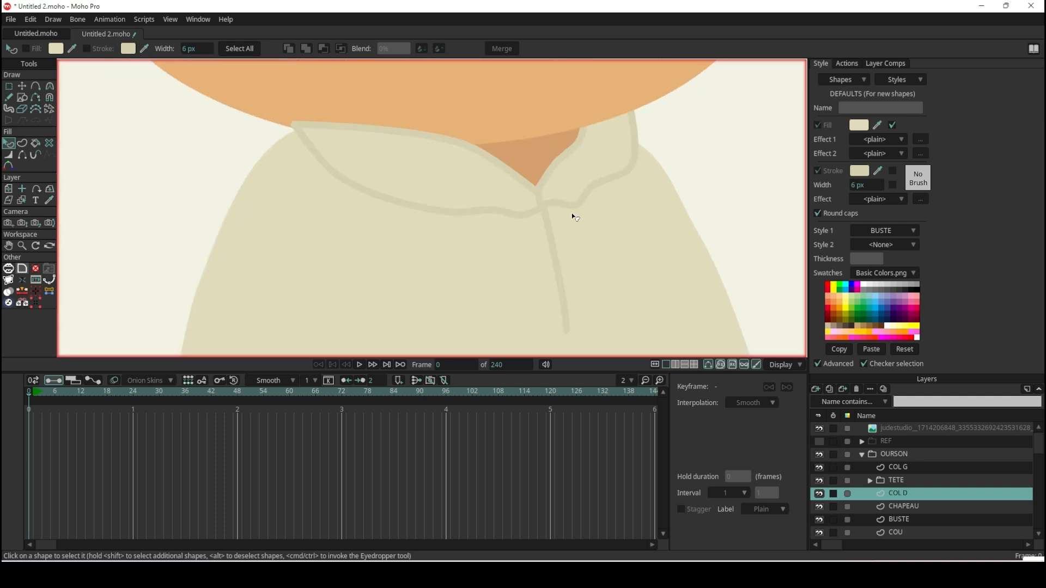
scroll(575, 217, "up", 3)
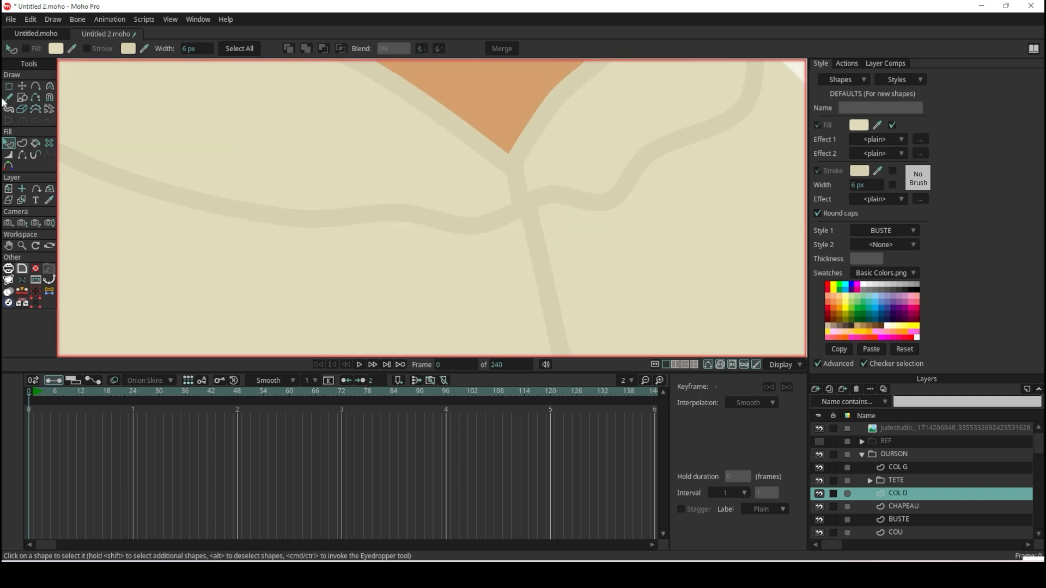
left_click(22, 86)
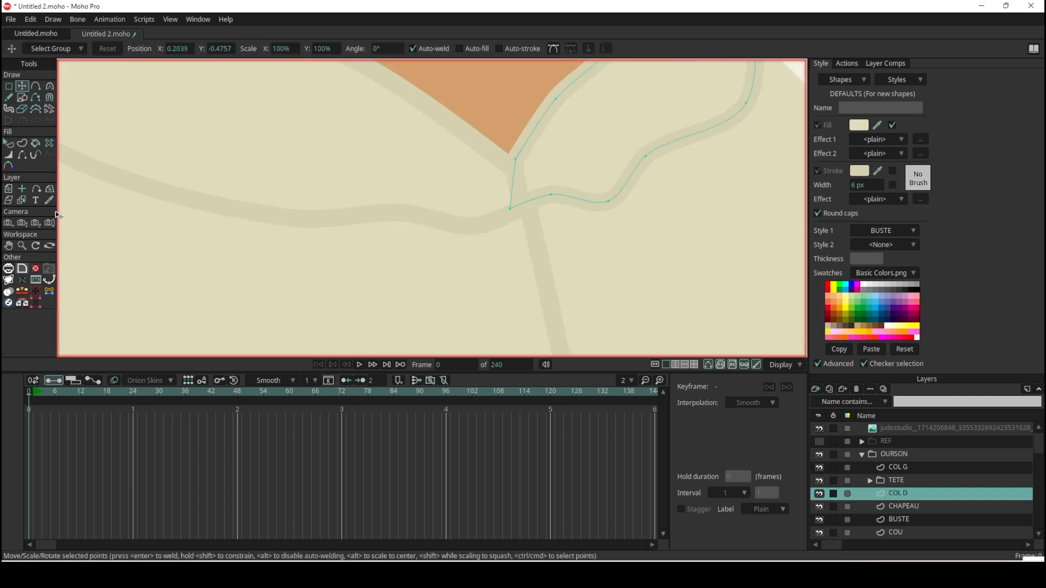
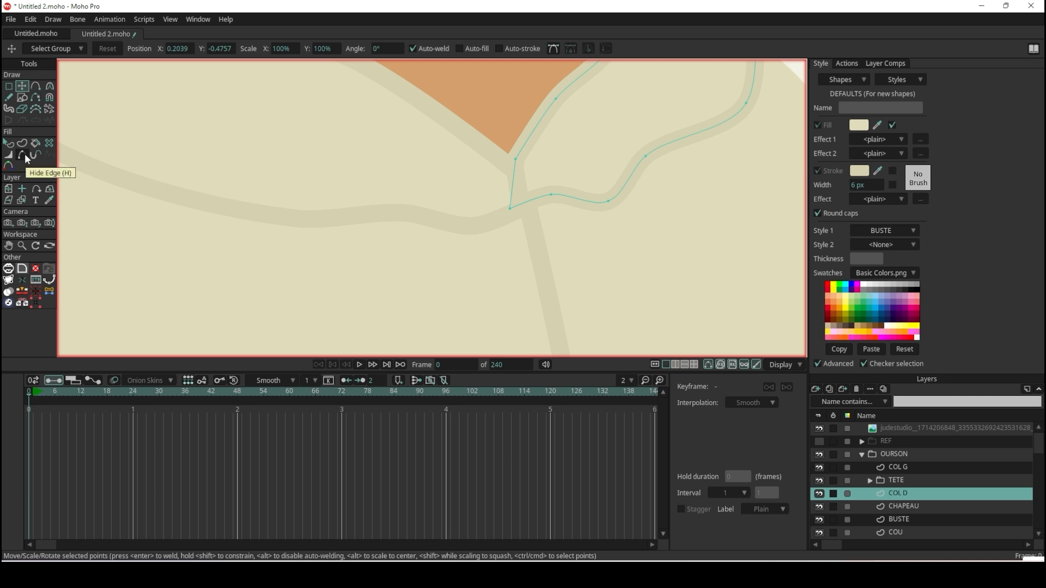
Hide COL G's short edge between its two corner points at the collar notch.
left_click(25, 153)
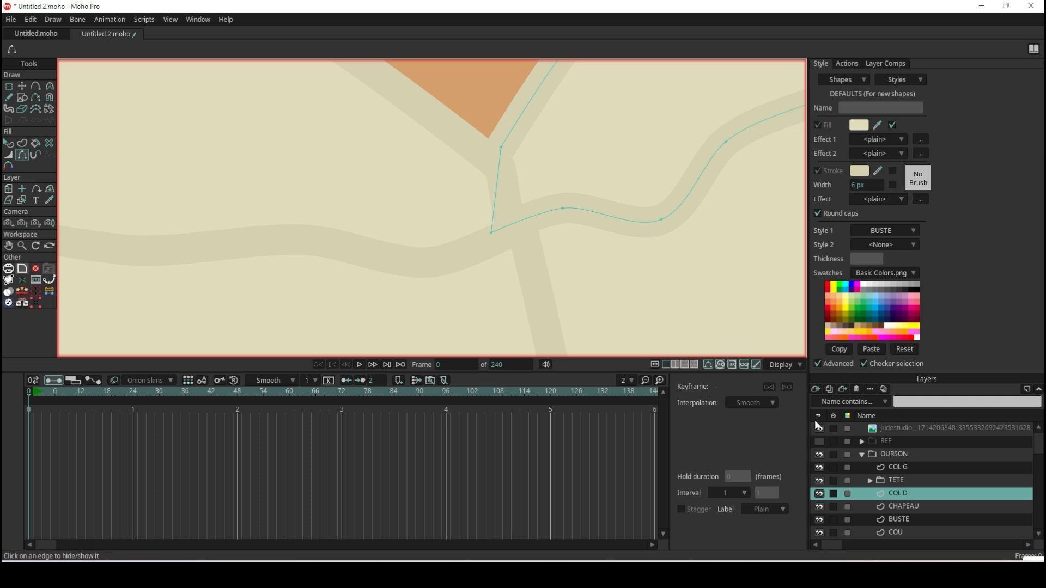
left_click(912, 468)
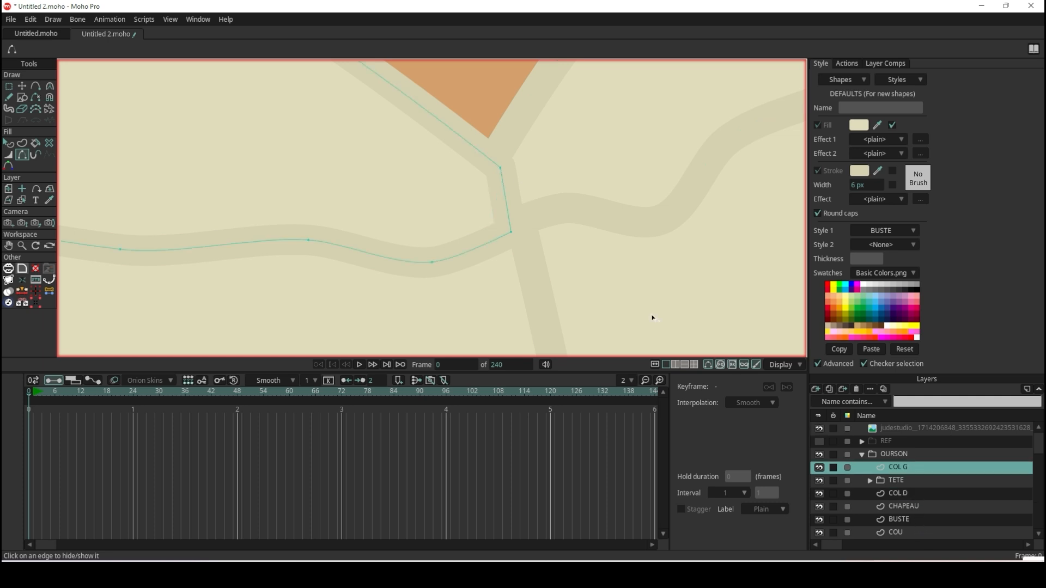
left_click(505, 194)
scroll(560, 288, "down", 5)
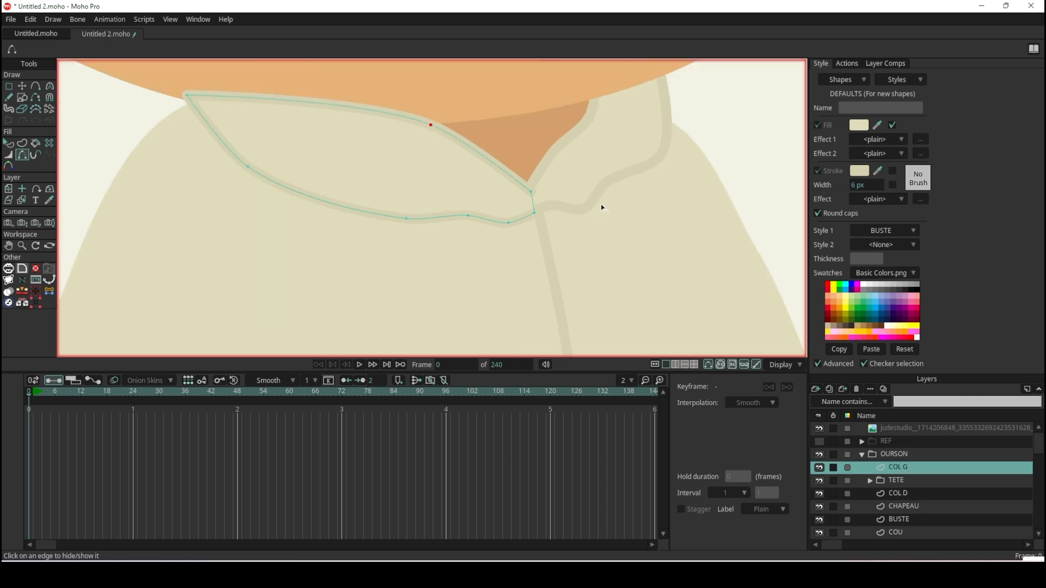
Reposition COL G's two notch points, moving the upper one up toward the tip of the neck opening.
scroll(600, 205, "up", 5)
left_click(22, 86)
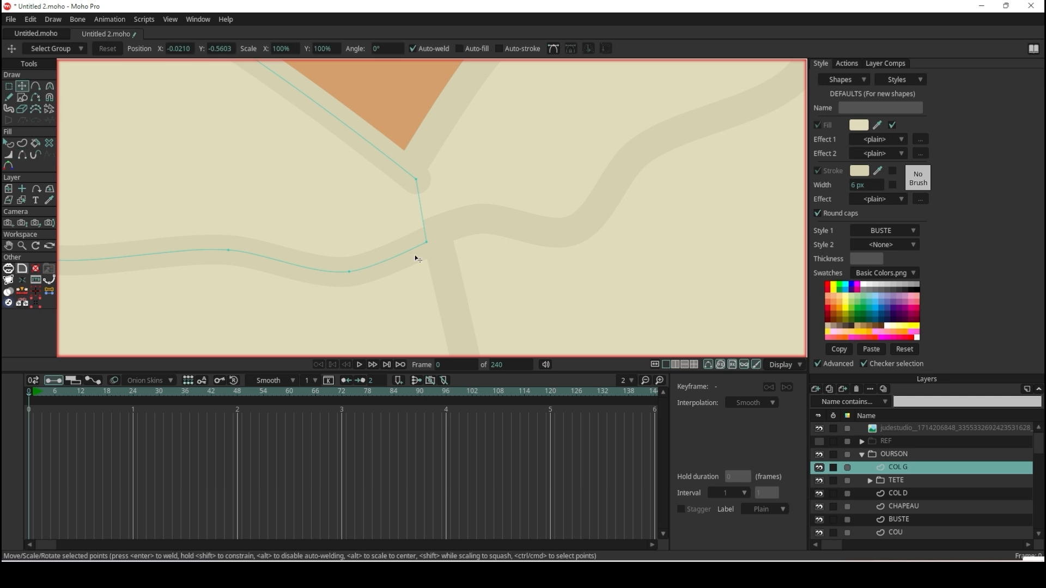
left_click_drag(427, 246, 429, 241)
left_click_drag(419, 186, 417, 168)
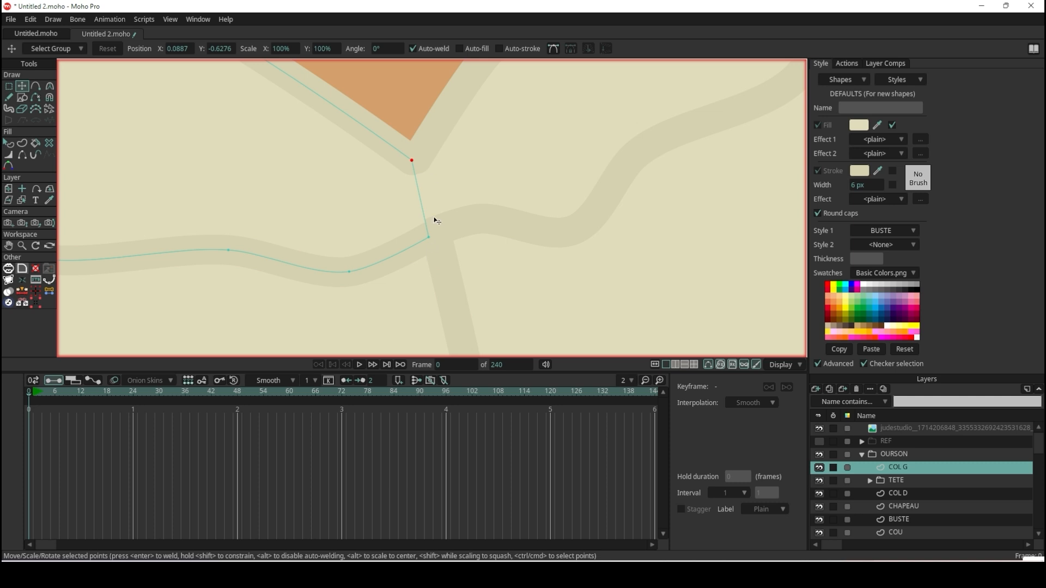
Compare the traced collar and notch with the original illustration at several magnifications.
scroll(435, 165, "down", 5)
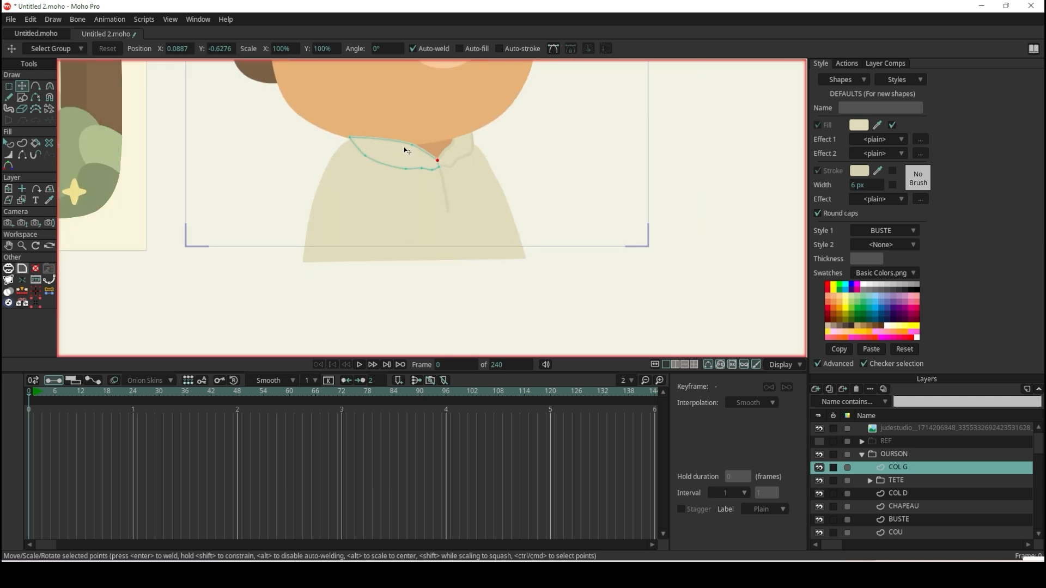
scroll(390, 144, "up", 2)
scroll(388, 140, "down", 6)
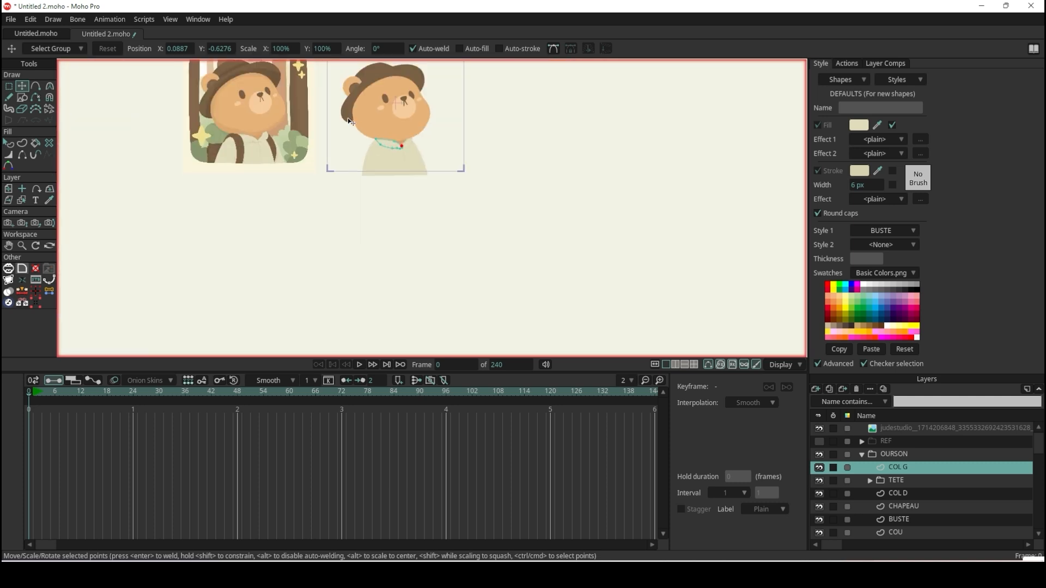
scroll(344, 115, "up", 3)
scroll(537, 217, "up", 5)
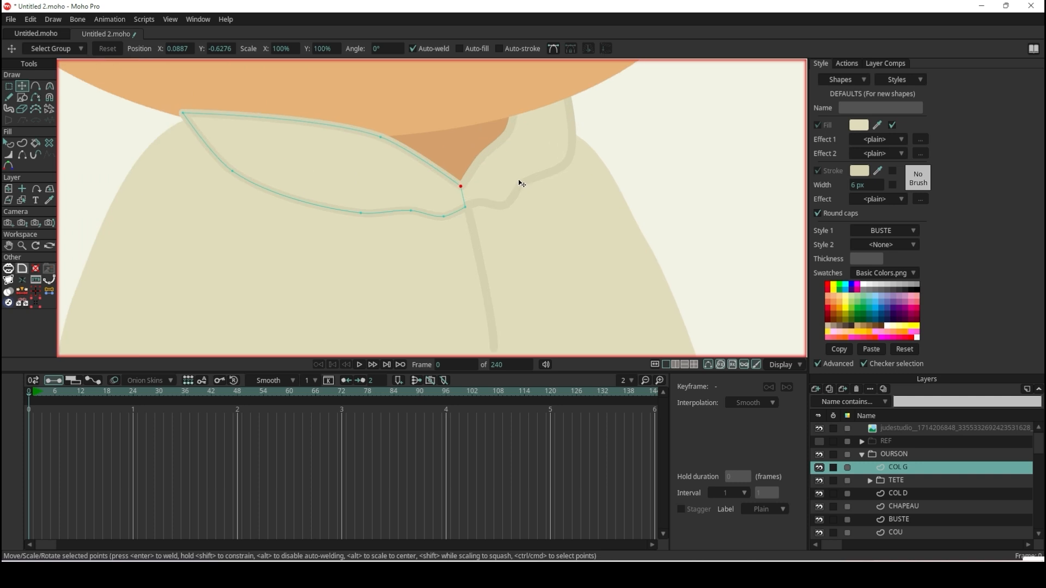
scroll(515, 179, "down", 5)
scroll(469, 170, "up", 4)
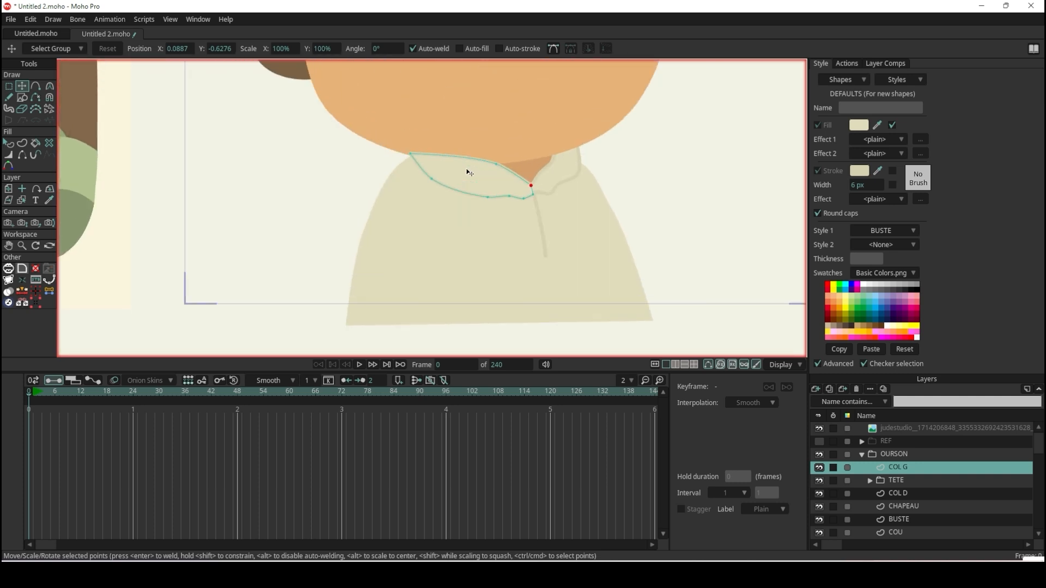
scroll(369, 171, "down", 6)
scroll(477, 186, "up", 2)
scroll(565, 172, "up", 2)
scroll(538, 165, "down", 5)
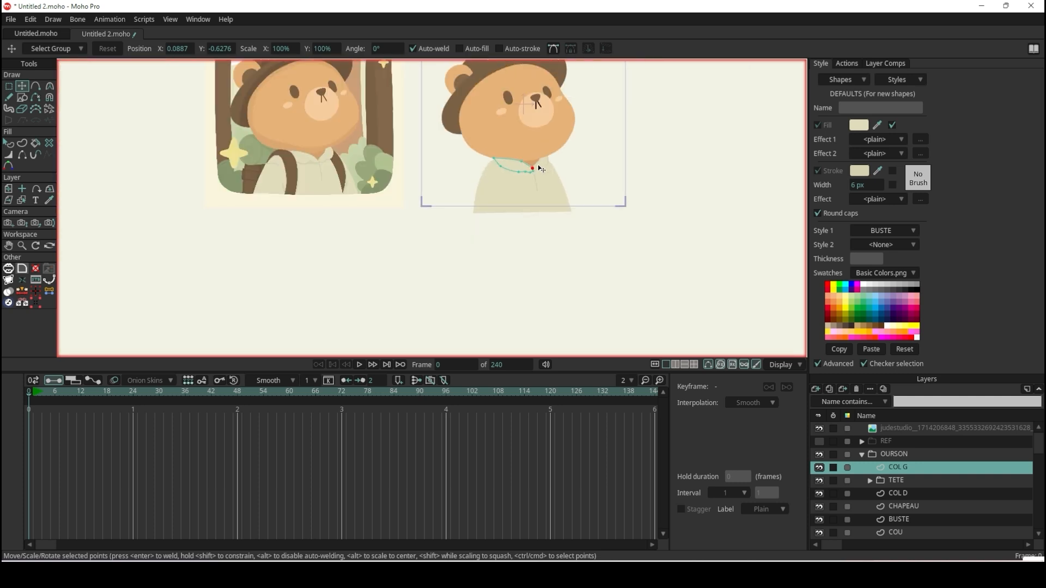
scroll(514, 132, "up", 3)
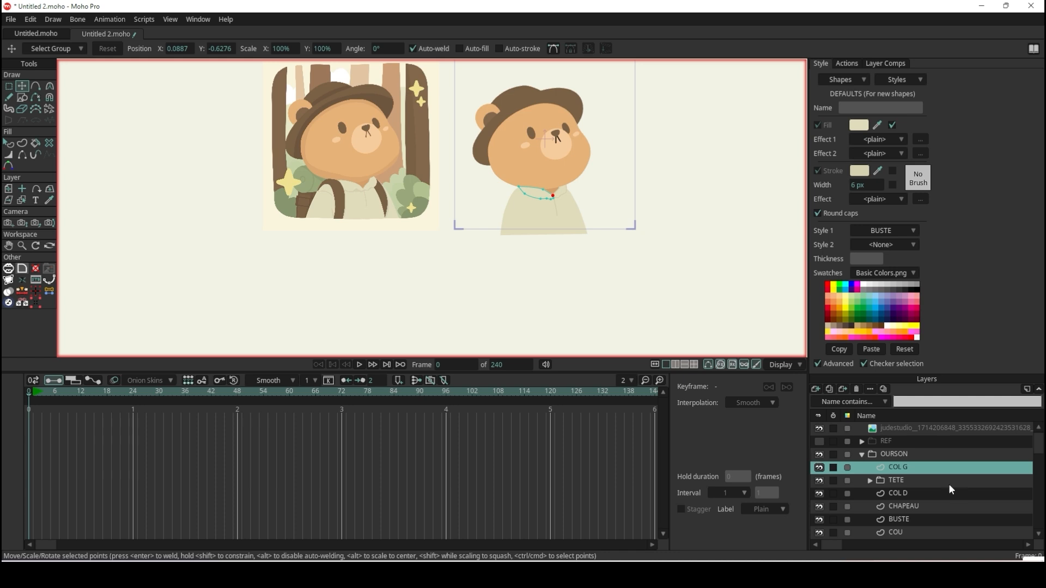
Show the REF group again and add a vector layer named MANCHE G SAC above COL G.
left_click(819, 441)
scroll(537, 206, "up", 4)
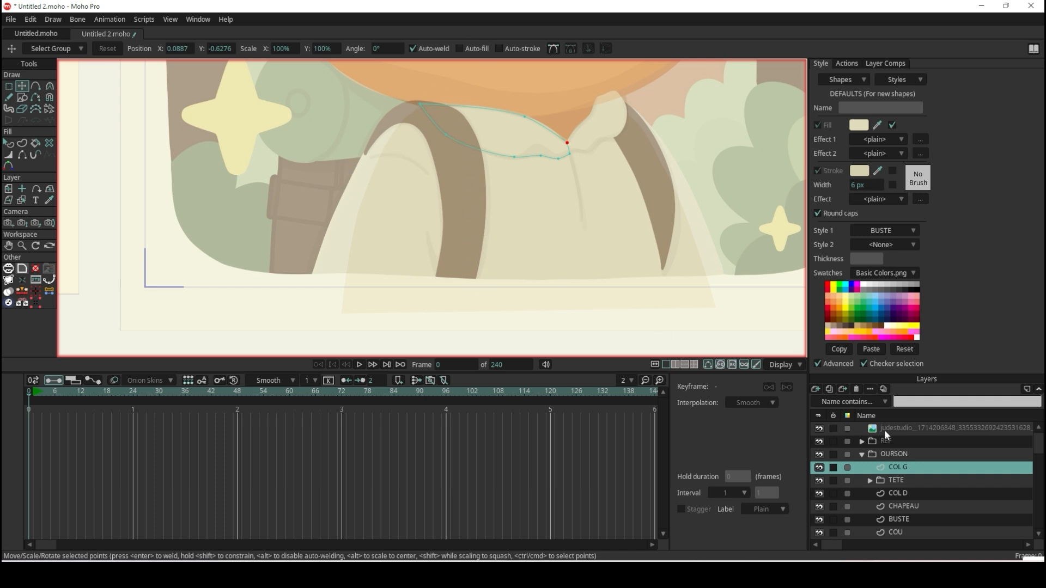
left_click(905, 480)
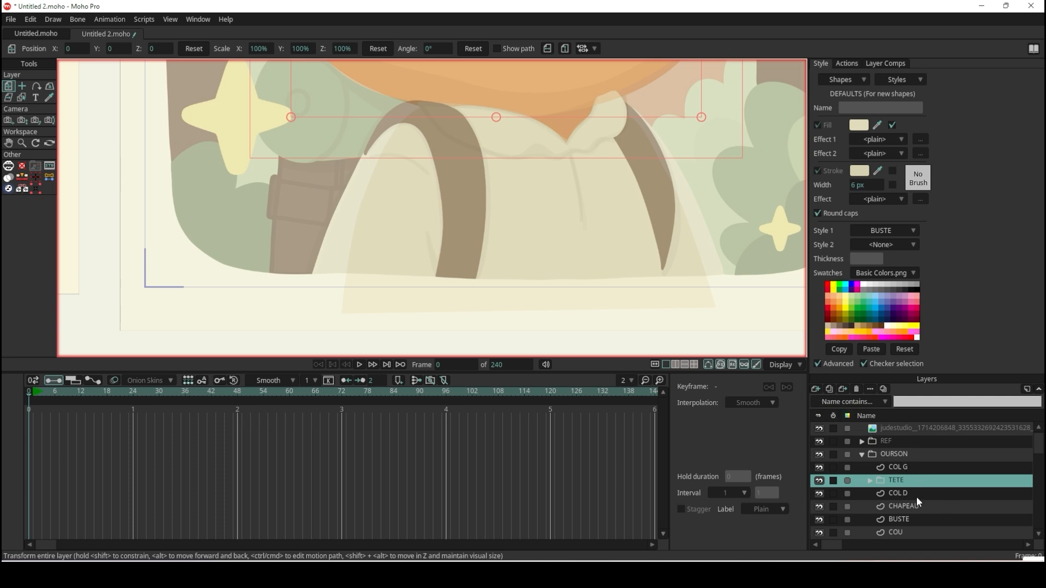
left_click(898, 468)
left_click(816, 390)
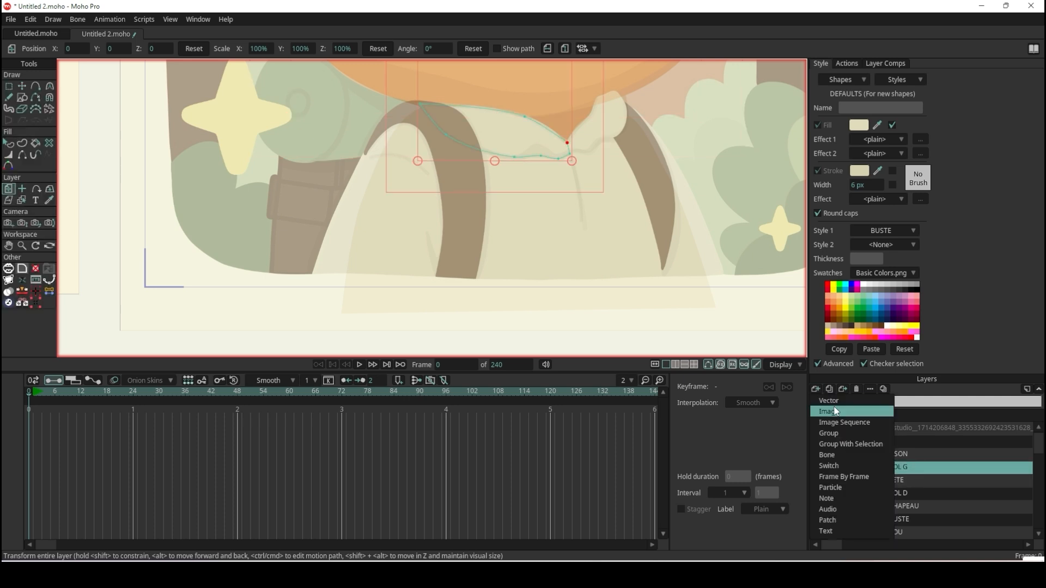
left_click(837, 410)
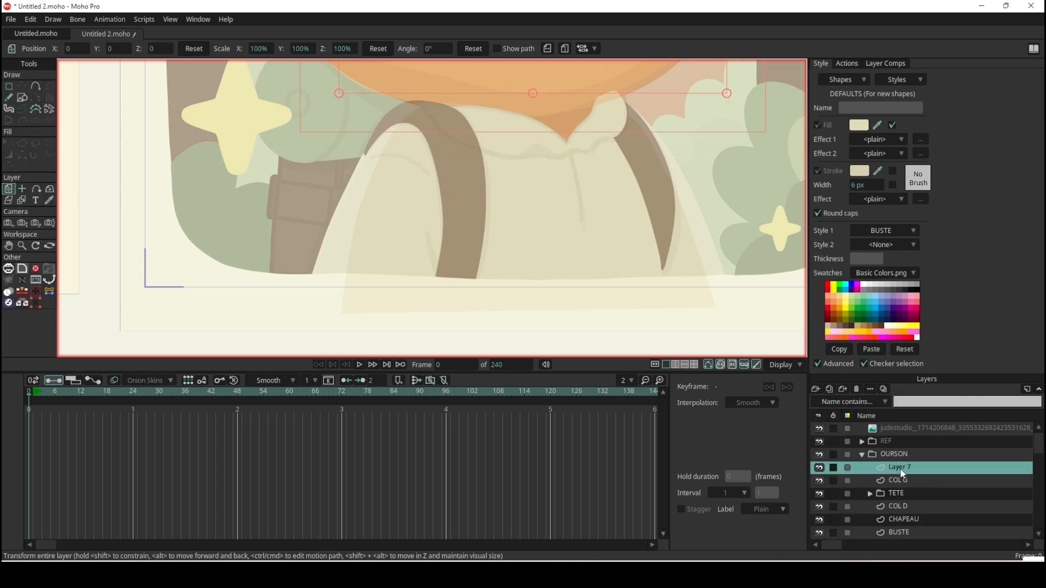
double_click(900, 468)
type("MANCHE")
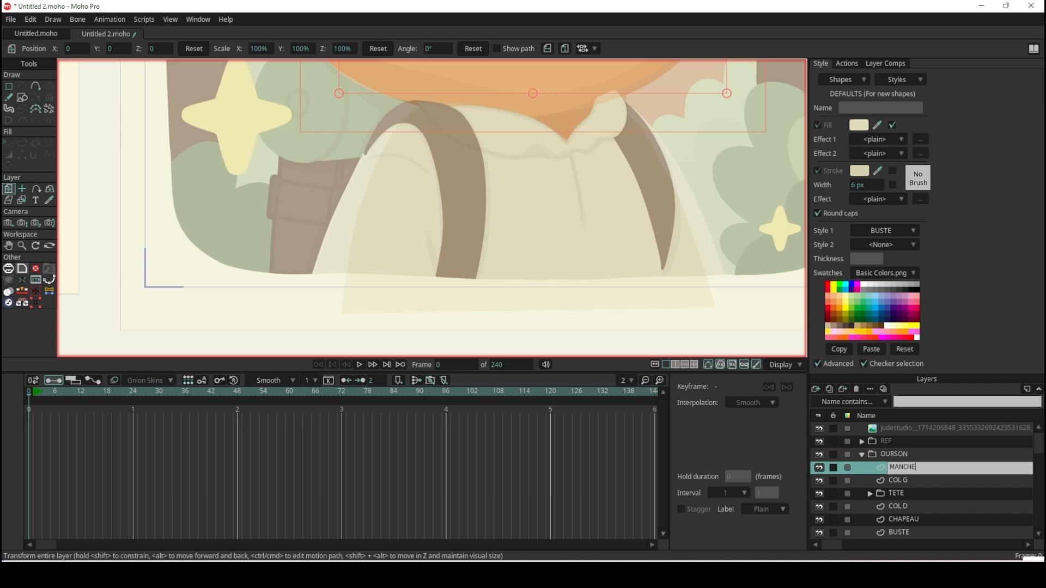
type(" G SAC")
key("Return")
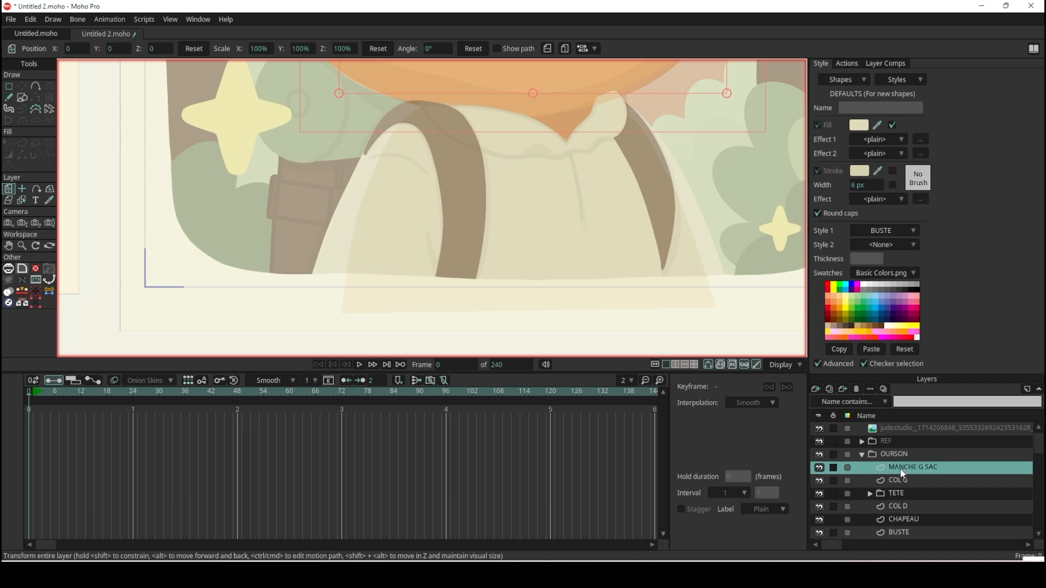
Draw a rectangle over the bag's left strap and add a top point raised to the crest of its arch.
left_click(24, 101)
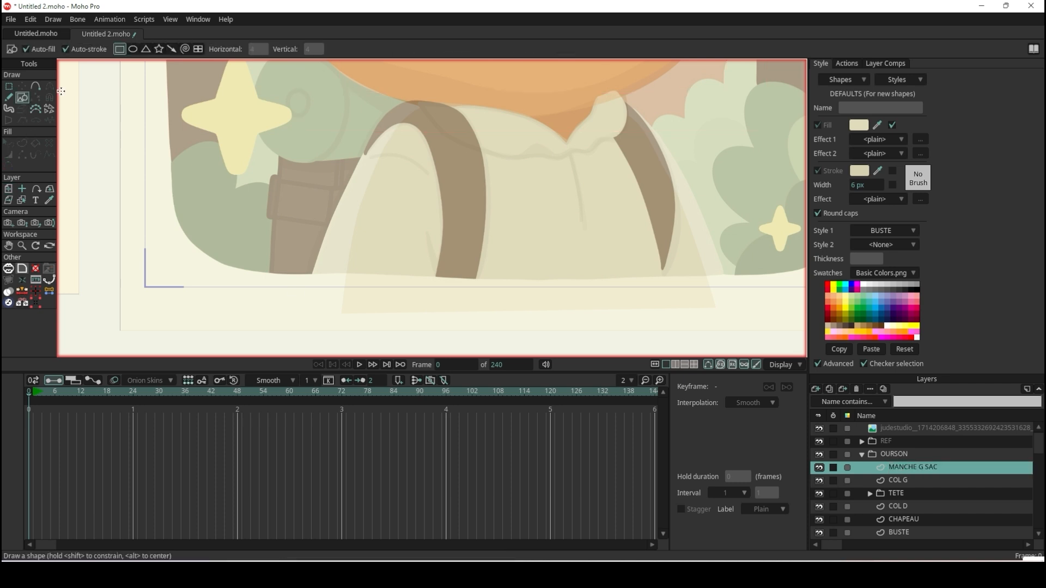
mouse_move(477, 286)
left_mouse_down()
mouse_move(445, 283)
mouse_move(443, 134)
mouse_move(428, 107)
mouse_move(440, 112)
mouse_move(381, 104)
mouse_move(364, 147)
mouse_move(396, 64)
left_mouse_up()
key("a")
scroll(460, 153, "up", 6)
scroll(391, 122, "down", 5)
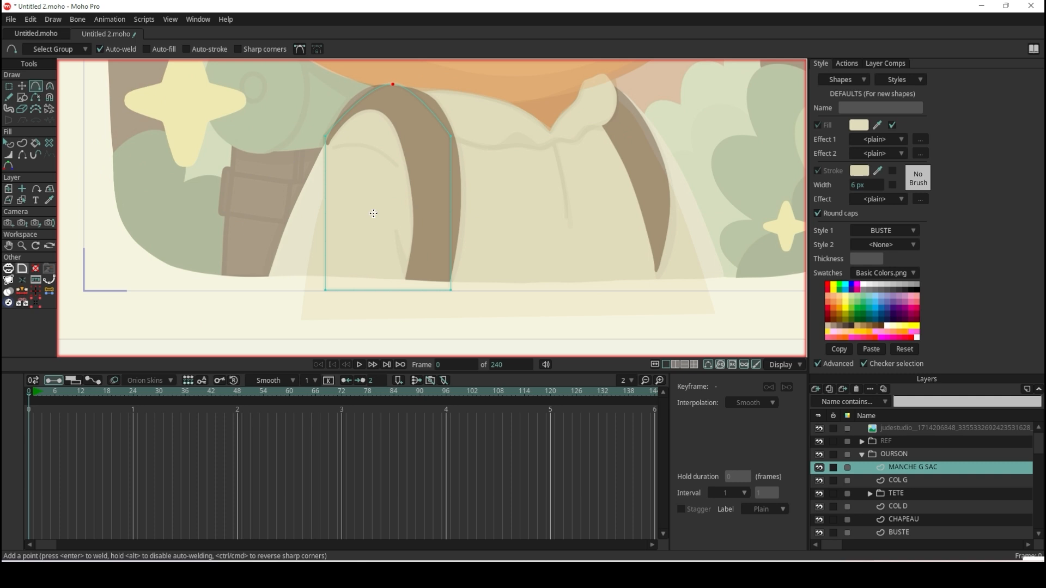
Curve the rectangle's upper right corner and move the upper points onto the strap's outer arch.
left_click(49, 86)
left_click(452, 137)
scroll(454, 137, "up", 2)
left_click(23, 87)
left_click_drag(450, 135, 435, 97)
scroll(435, 135, "up", 4)
left_click_drag(373, 62, 394, 136)
Refine the strap's outer arch by adjusting its curve handles and aligning its end and shoulder points with the reference.
key("c")
left_click_drag(456, 126, 471, 132)
left_click(22, 87)
left_click_drag(281, 256, 284, 265)
left_click_drag(527, 177, 522, 179)
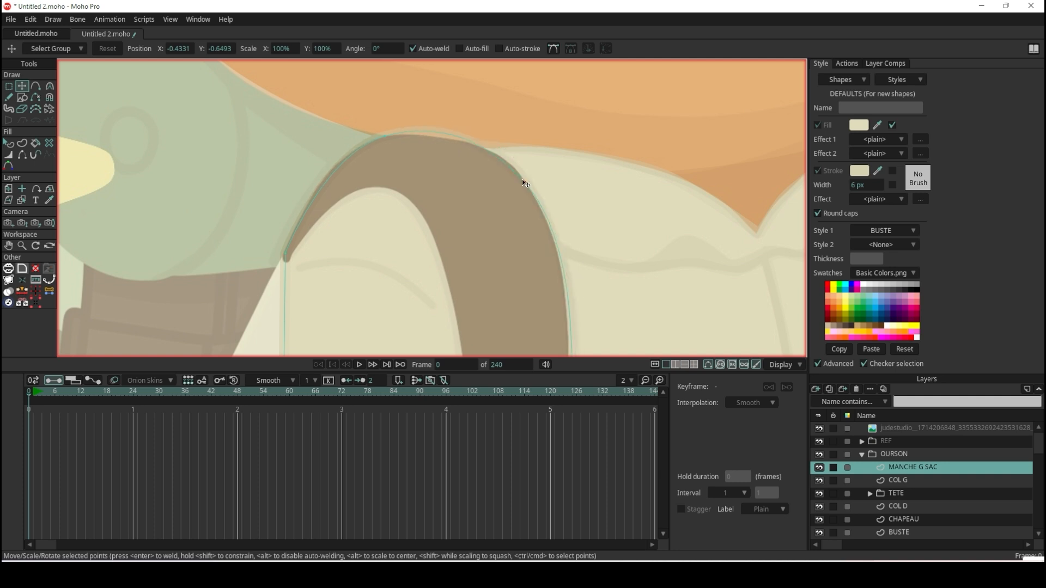
key("c")
left_click_drag(617, 286, 615, 298)
mouse_move(438, 124)
left_mouse_down()
mouse_move(436, 135)
mouse_move(438, 124)
left_mouse_up()
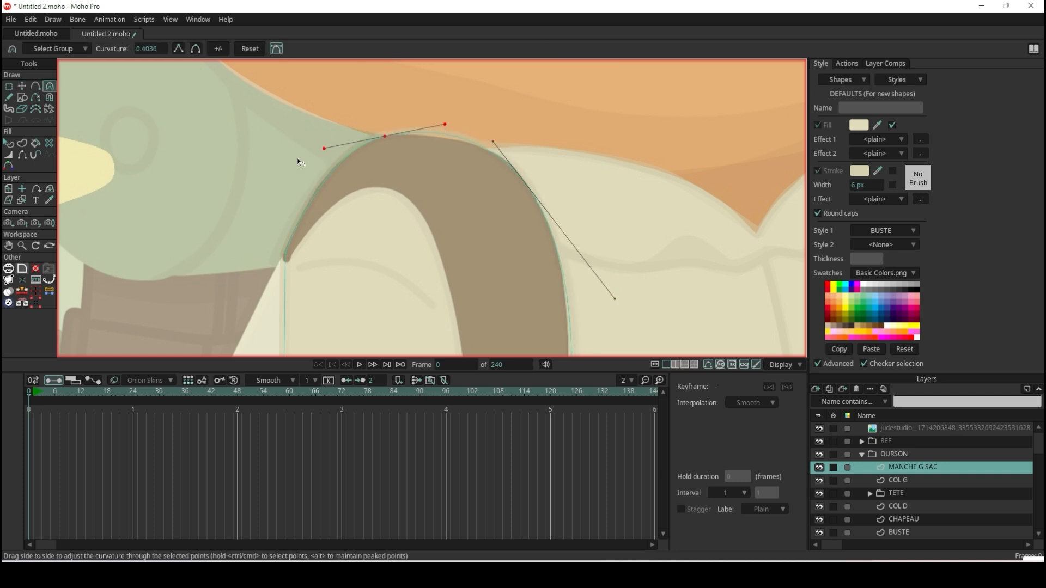
Add a point on the strap shape's inner side, pull it to the inner arch and smooth its curvature.
left_click(36, 86)
scroll(278, 234, "down", 2)
scroll(277, 261, "up", 3)
left_click(278, 226)
left_click_drag(285, 276, 399, 147)
key("c")
left_click_drag(317, 207, 315, 73)
Adjust the inner arch's point and move the shape's inner bottom corner to the strap's lower end.
scroll(310, 251, "up", 2)
scroll(310, 250, "up", 3)
scroll(412, 246, "down", 6)
scroll(406, 207, "up", 5)
left_click(25, 85)
left_click_drag(545, 126, 544, 119)
scroll(544, 120, "down", 7)
scroll(550, 201, "up", 2)
left_click_drag(486, 287, 581, 287)
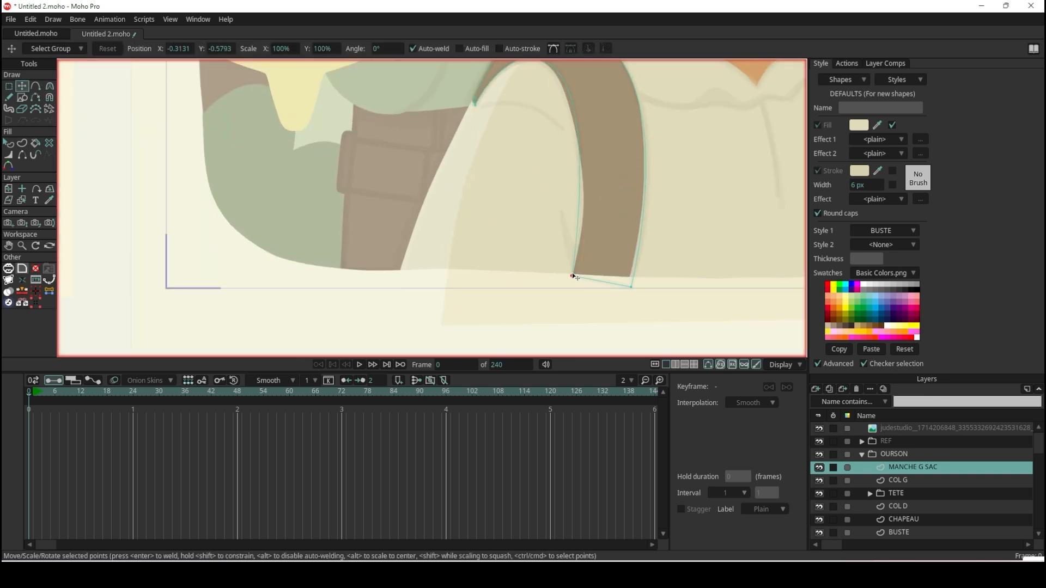
scroll(587, 97, "down", 6)
scroll(528, 90, "up", 8)
Adjust the curvature of the strap's inner edge to follow the reference.
left_click(522, 89)
key("c")
left_click_drag(630, 138, 641, 169)
scroll(640, 168, "down", 6)
scroll(606, 191, "up", 6)
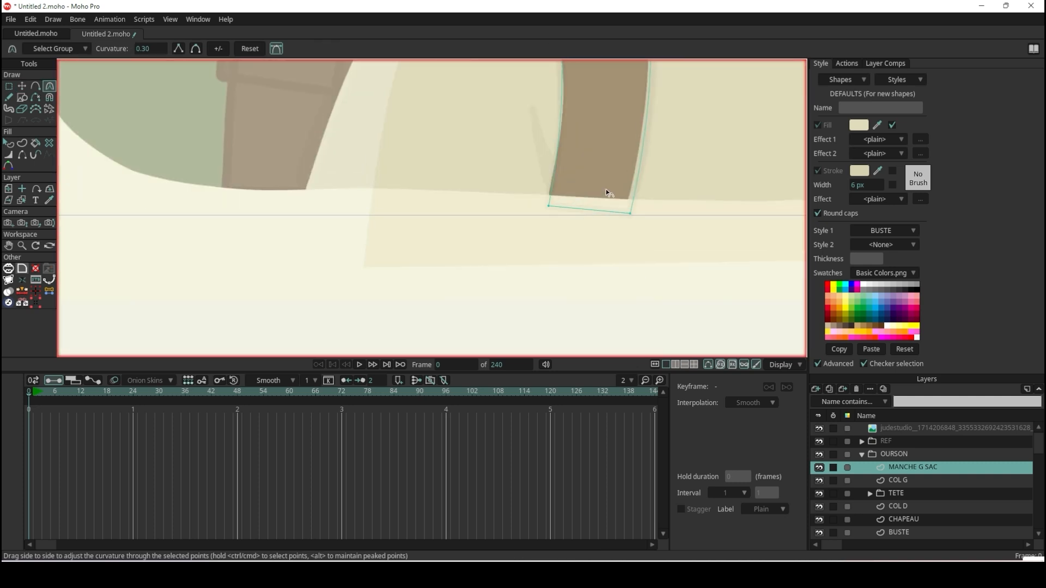
Position the strap's inner bottom corner just below the reference strap's end, in line with its inner edge.
key("t")
left_click(512, 236)
left_click_drag(514, 235, 518, 237)
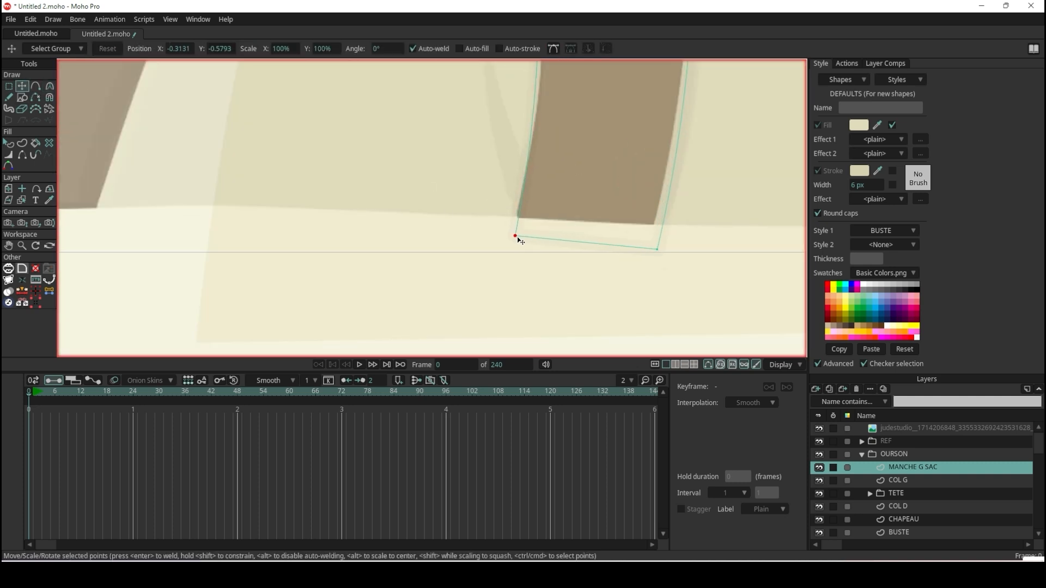
scroll(520, 240, "down", 5)
scroll(528, 185, "up", 2)
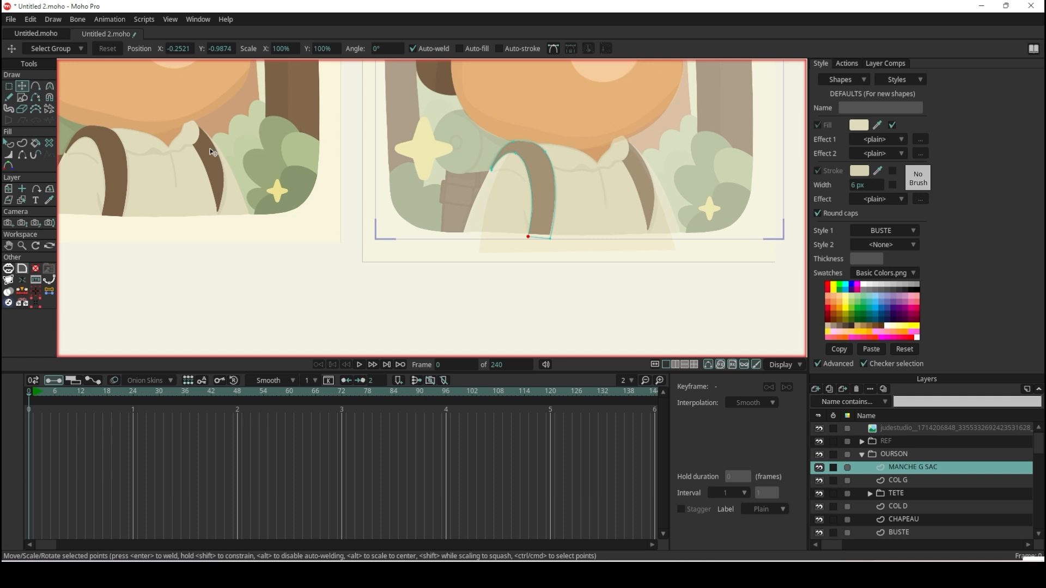
Remove the BUSTE style from the strap shape and create a new style named SAC.
left_click(10, 145)
left_click(535, 168)
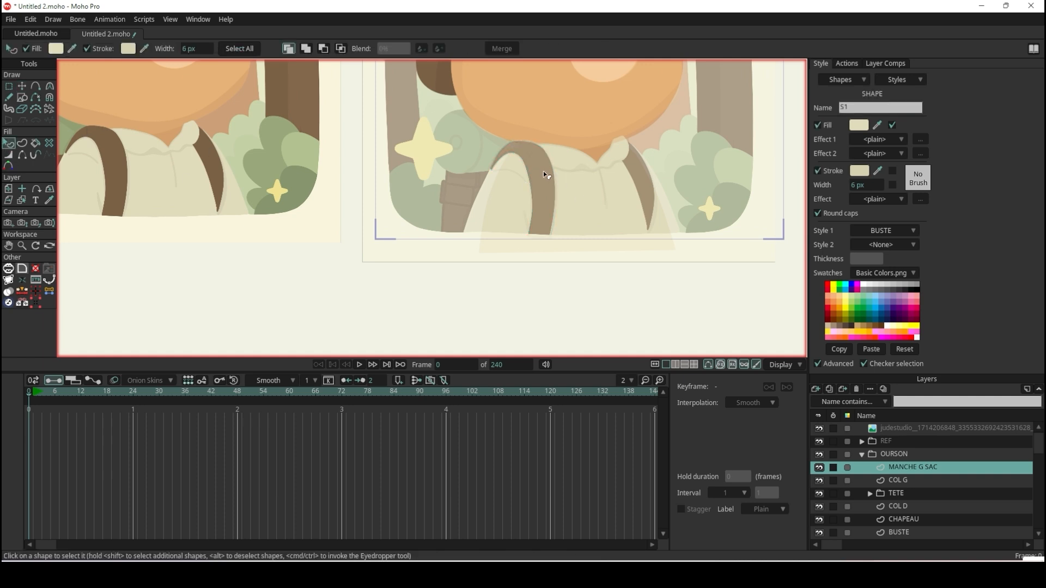
left_click(913, 229)
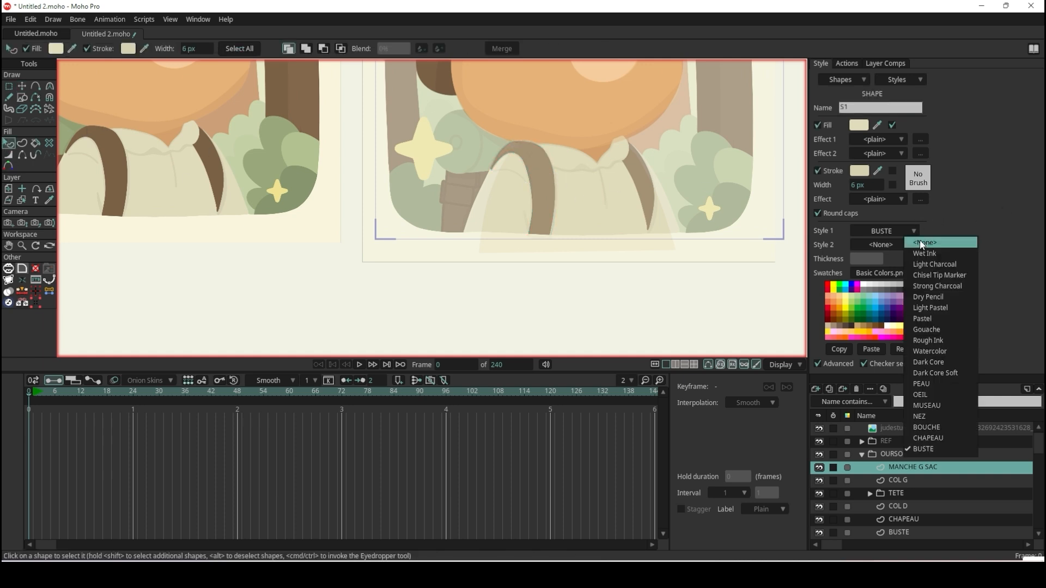
left_click(920, 241)
left_click(901, 78)
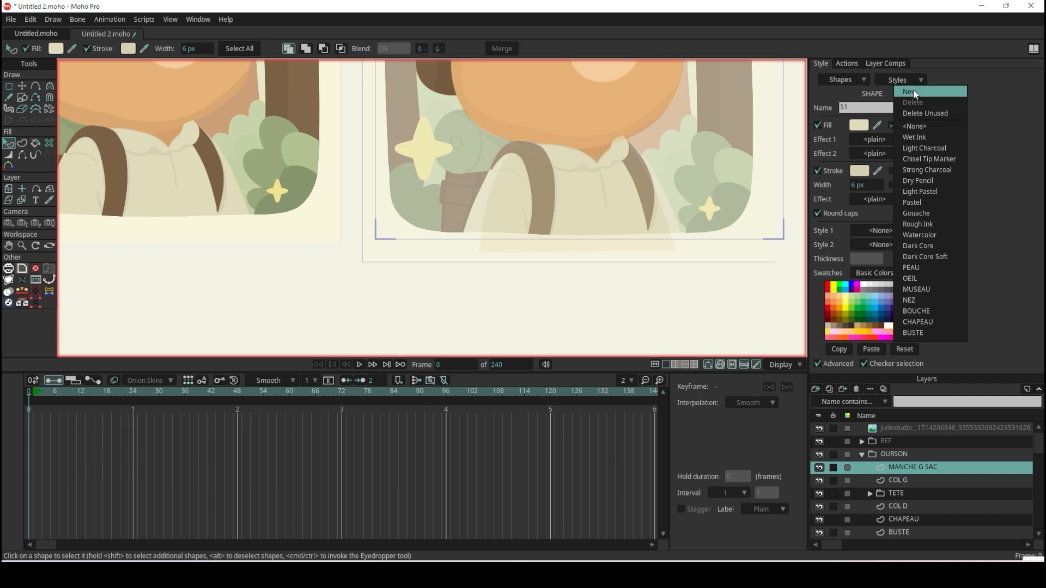
left_click(914, 90)
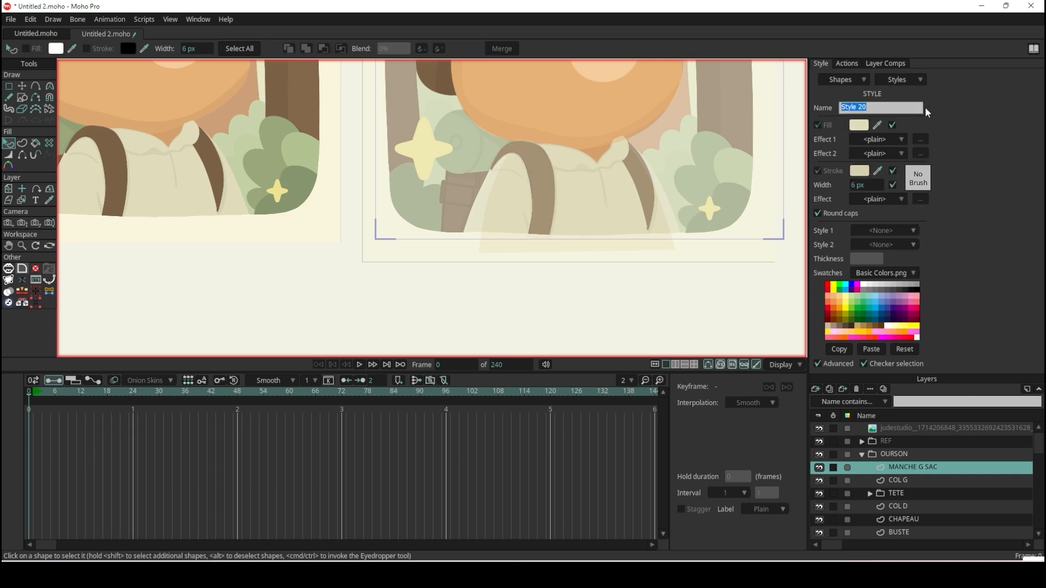
type("SAC")
Exclude stroke color and width from the SAC style, sample its fill from the original brown strap, and preview a render.
left_click(894, 169)
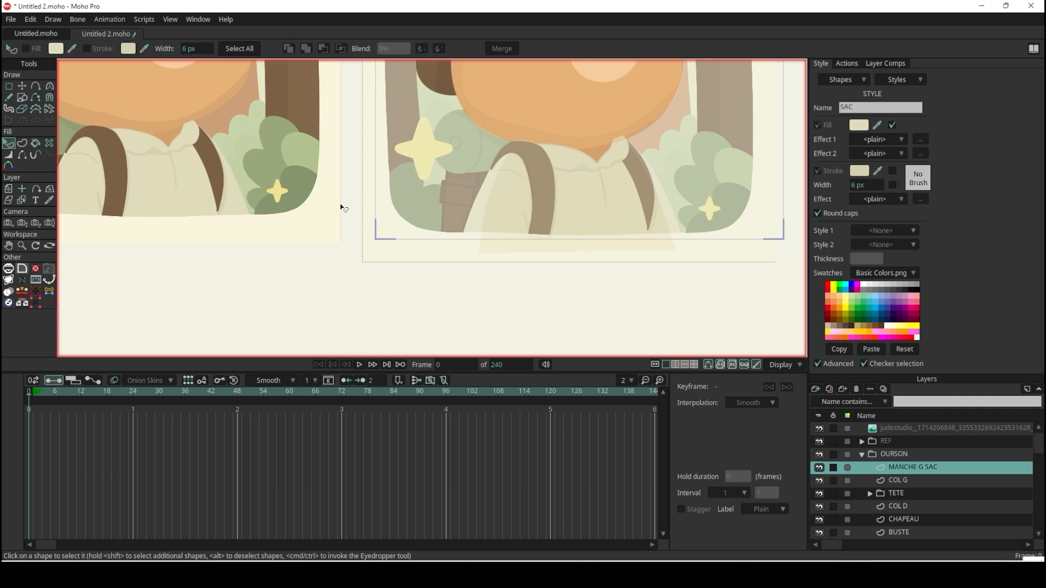
left_click(878, 126)
left_click(110, 148)
key("ctrl+r")
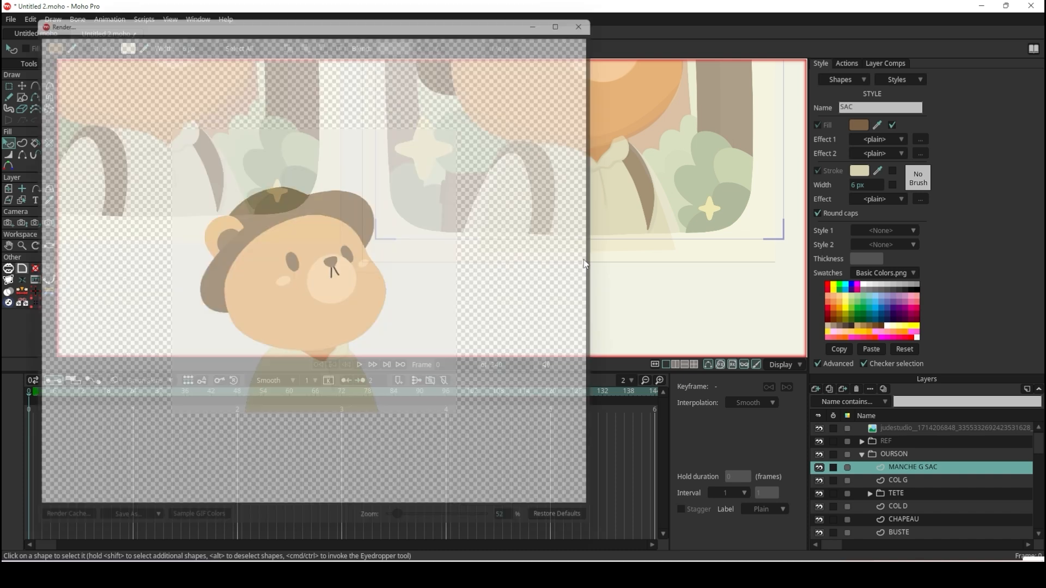
left_click(602, 8)
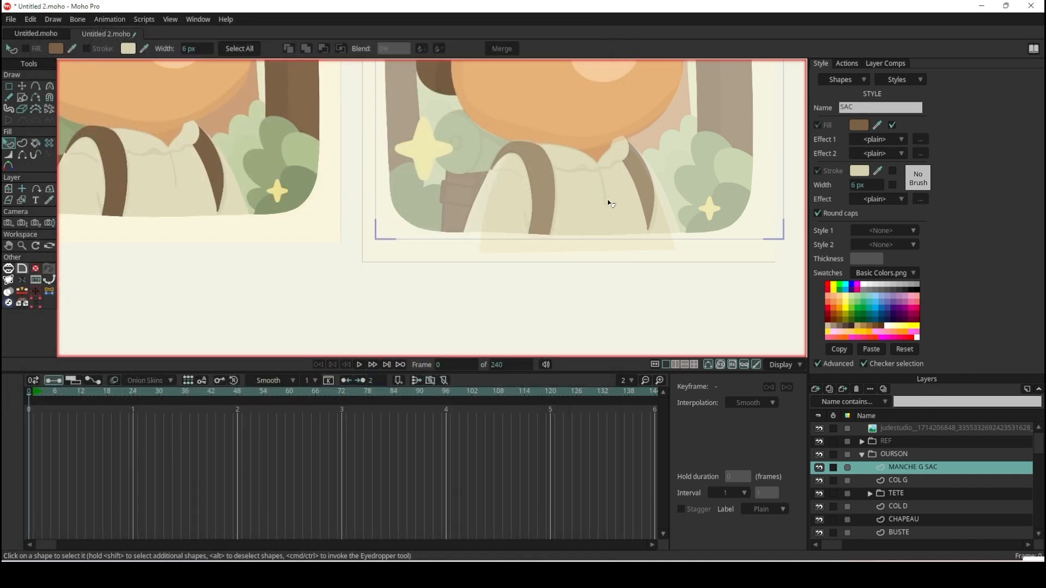
Assign SAC as Style 1 of the strap shape and deselect the shape.
left_click(567, 196)
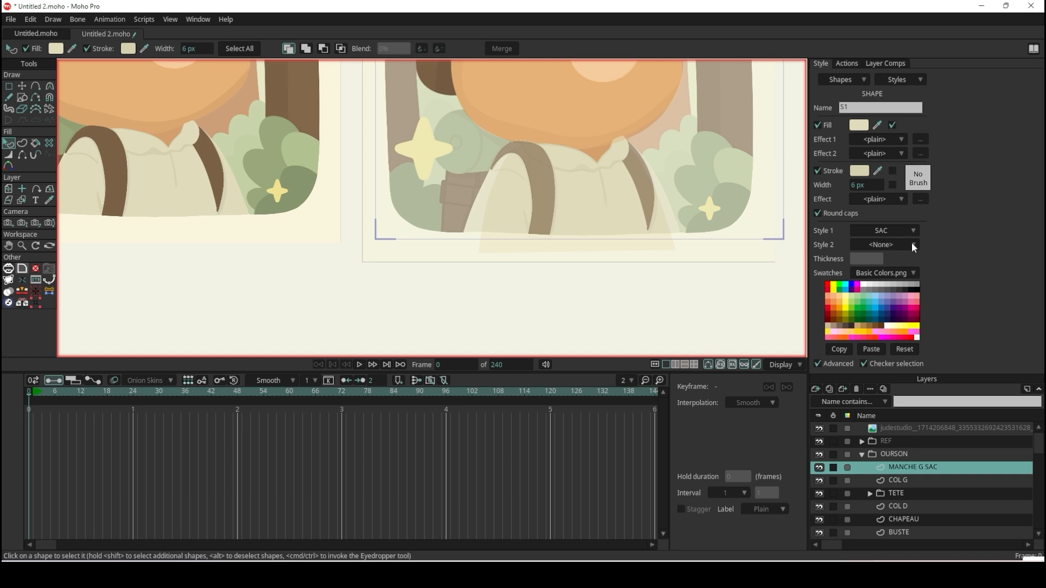
left_click(896, 230)
left_click(896, 229)
left_click(559, 301)
Nudge the point at the top of the left strap's inner arch down onto the reference strap's inner edge.
scroll(556, 172, "up", 4)
scroll(556, 173, "up", 2)
scroll(554, 171, "down", 5)
scroll(554, 171, "up", 4)
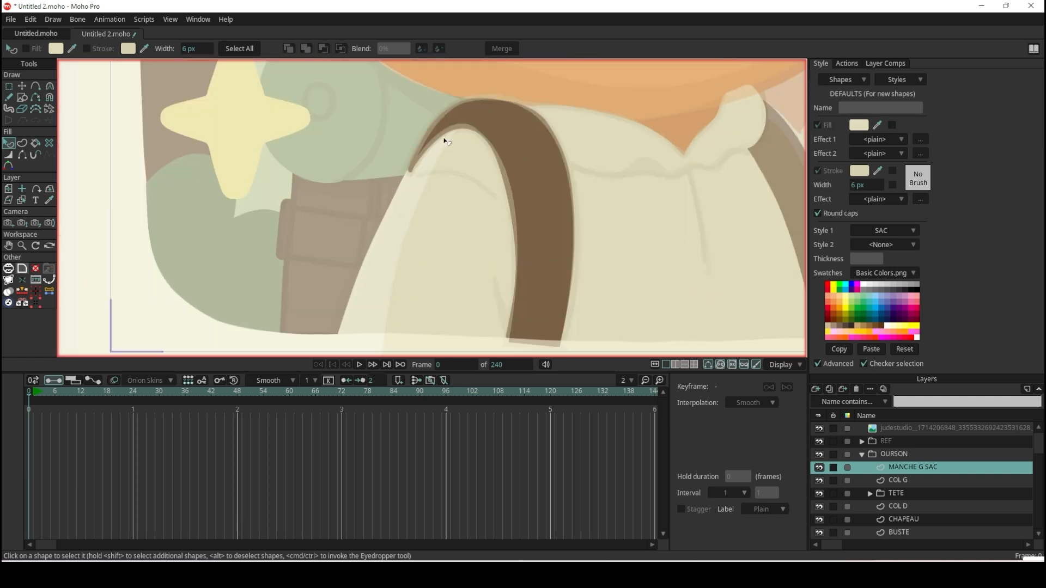
left_click(22, 85)
scroll(365, 151, "up", 3)
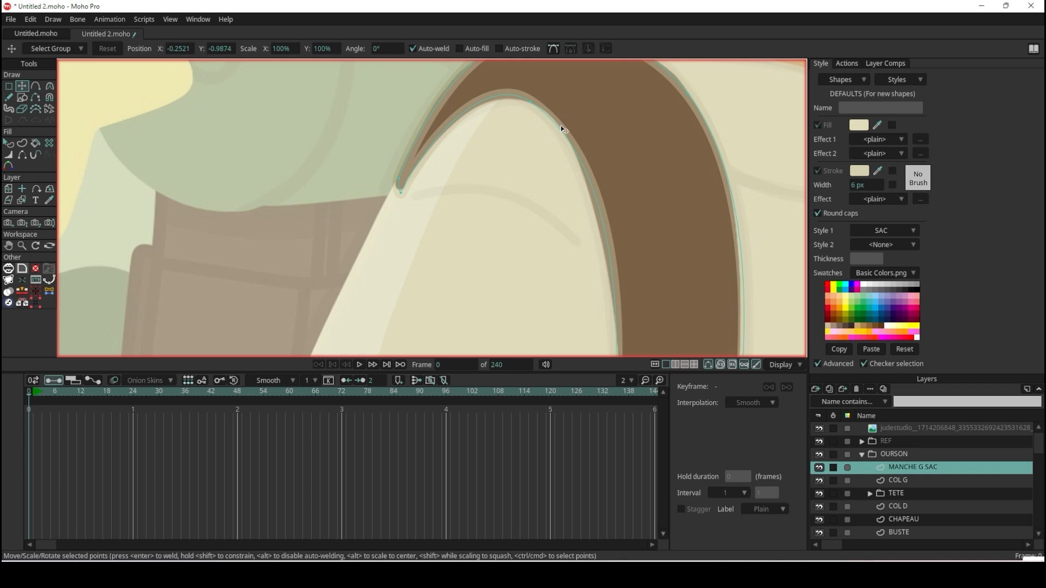
left_click(529, 102)
mouse_move(533, 100)
left_mouse_down()
mouse_move(542, 113)
mouse_move(530, 106)
left_mouse_up()
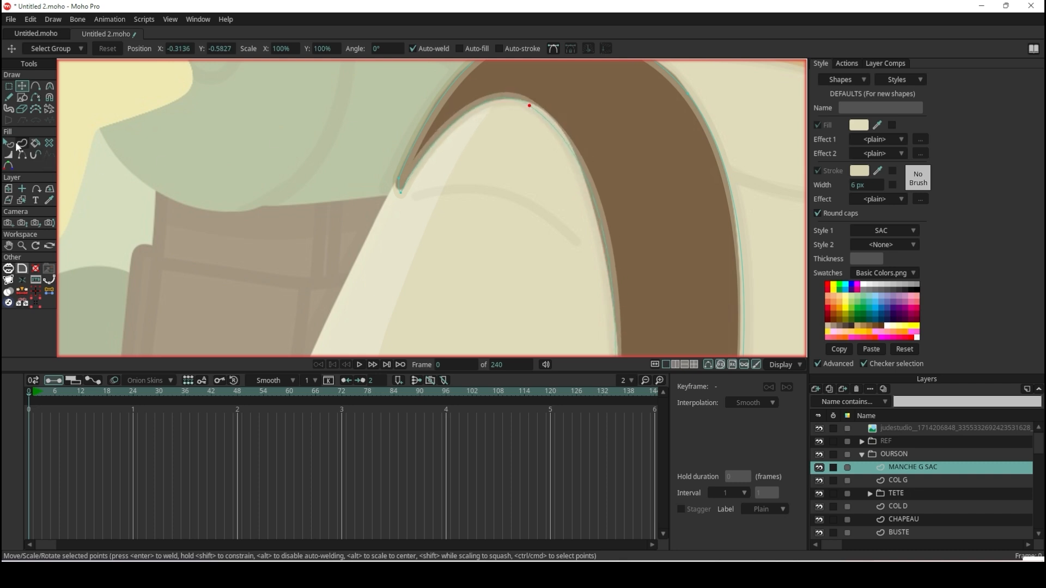
Turn off the stroke on the left strap shape and preview a render.
left_click(15, 144)
left_click(639, 162)
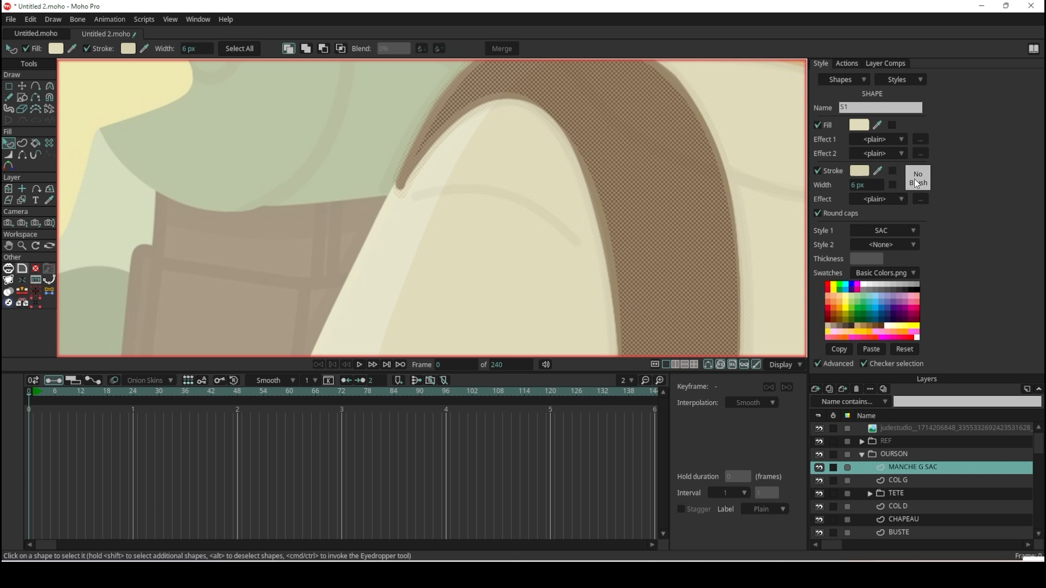
left_click(819, 170)
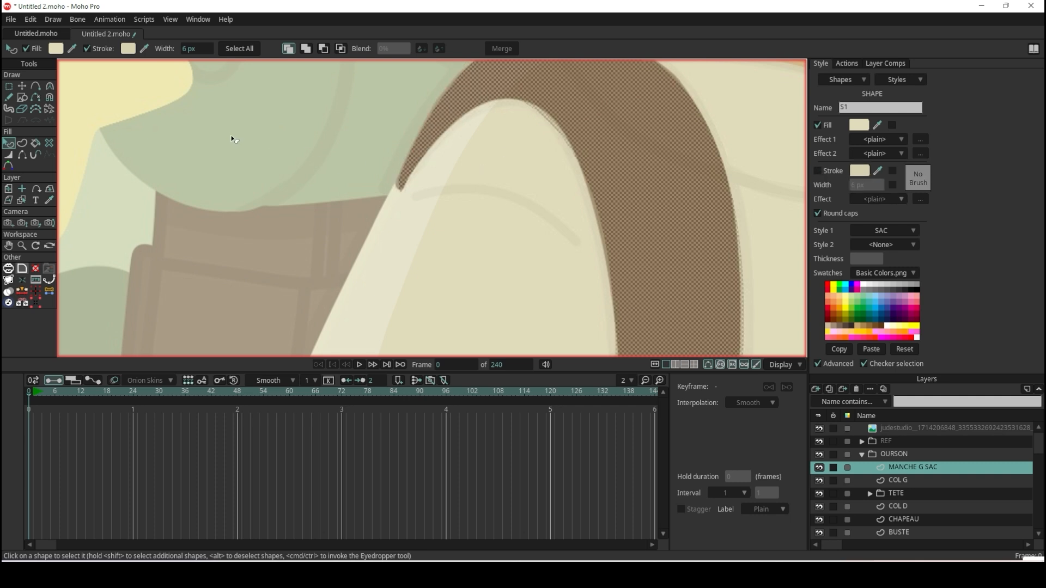
left_click(21, 87)
scroll(457, 219, "down", 5)
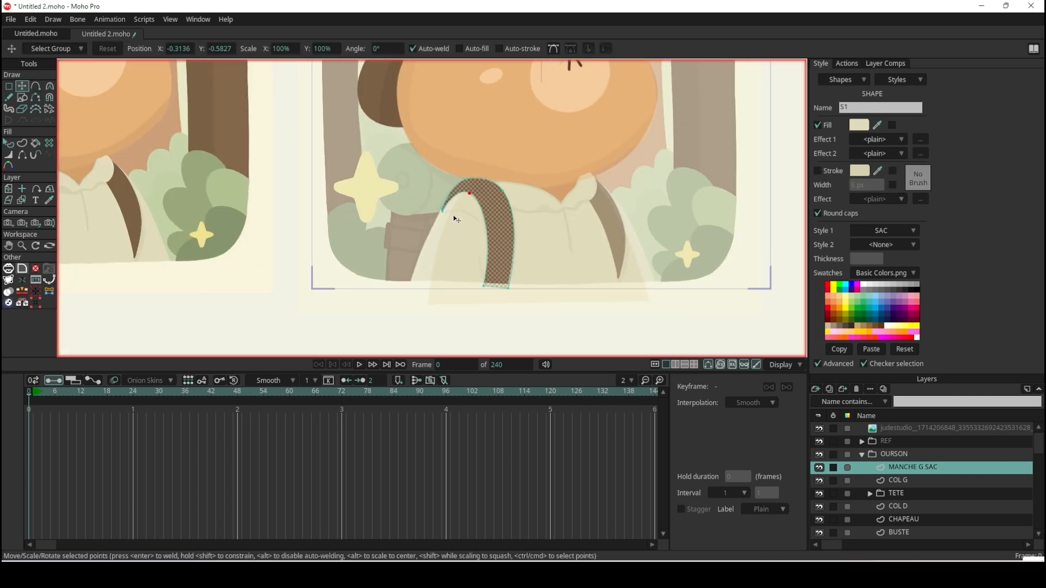
key("ctrl+r")
scroll(456, 220, "up", 2)
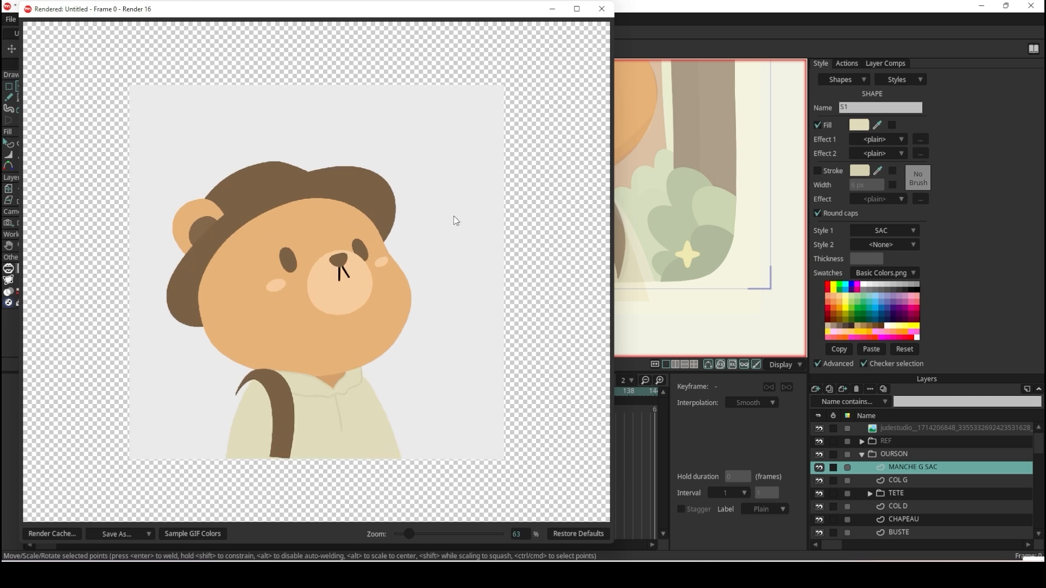
left_click(601, 9)
Create a new vector layer directly above CHAPEAU and name it MANCHE D SAC.
scroll(616, 181, "down", 1)
scroll(603, 216, "up", 3)
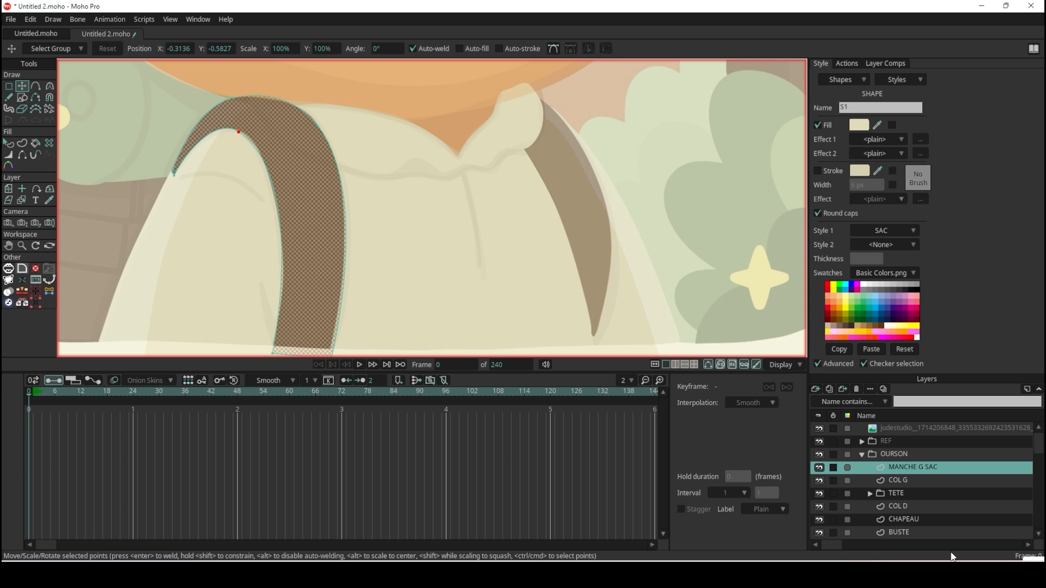
left_click(917, 518)
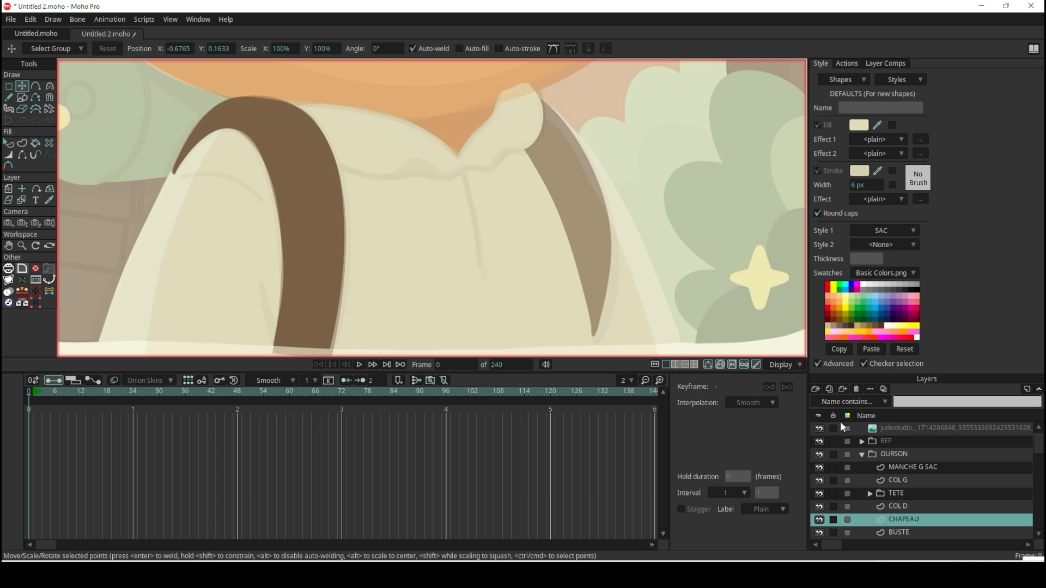
left_click(817, 390)
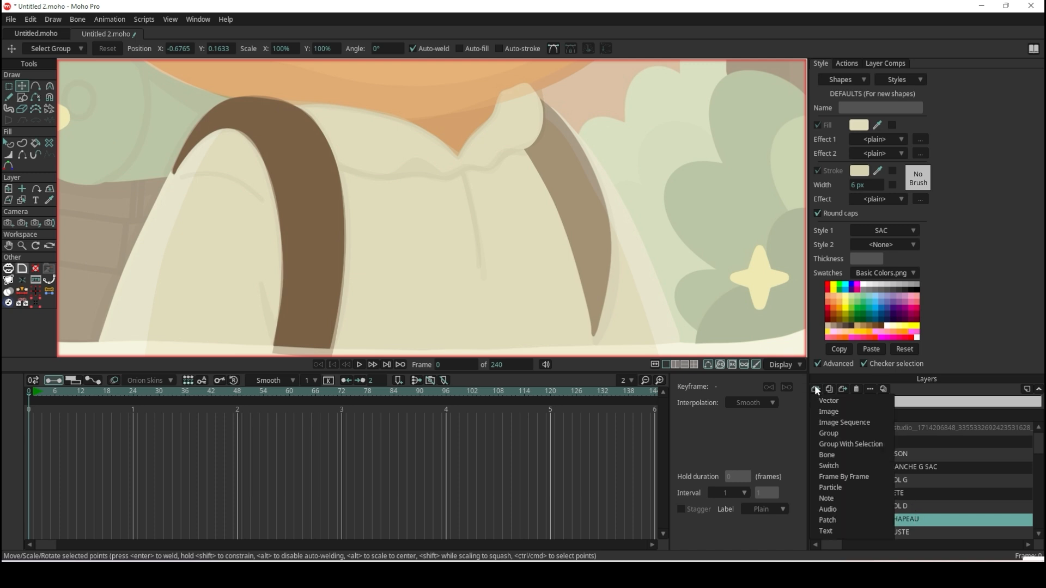
left_click(864, 399)
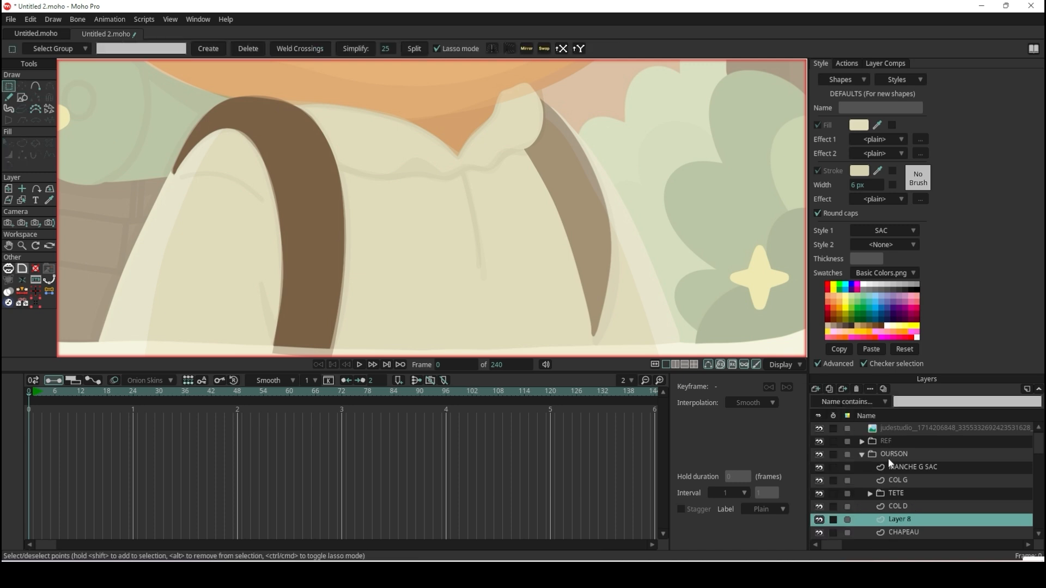
double_click(900, 518)
type("MANCHE D SAC")
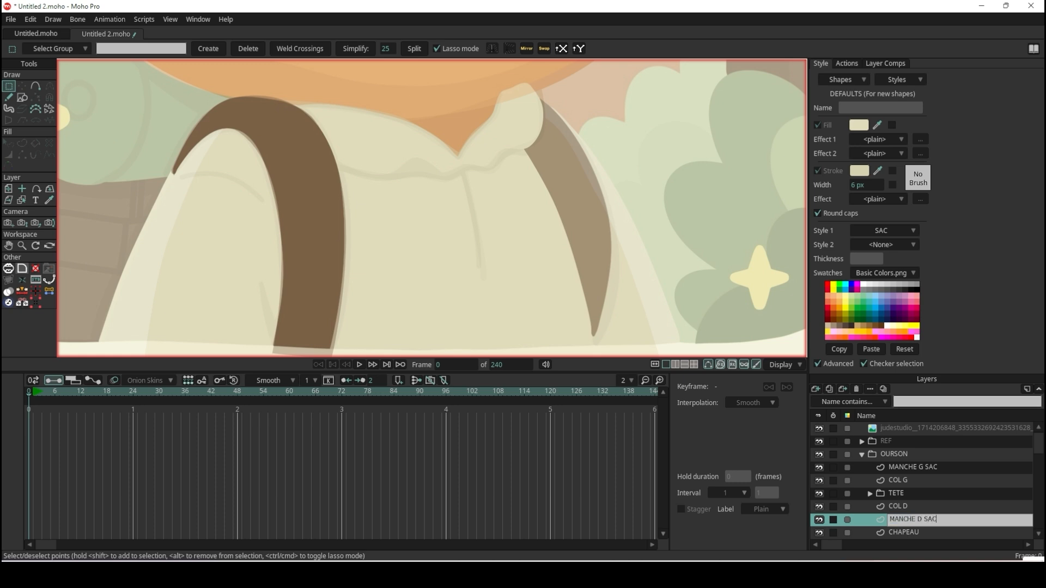
key("Return")
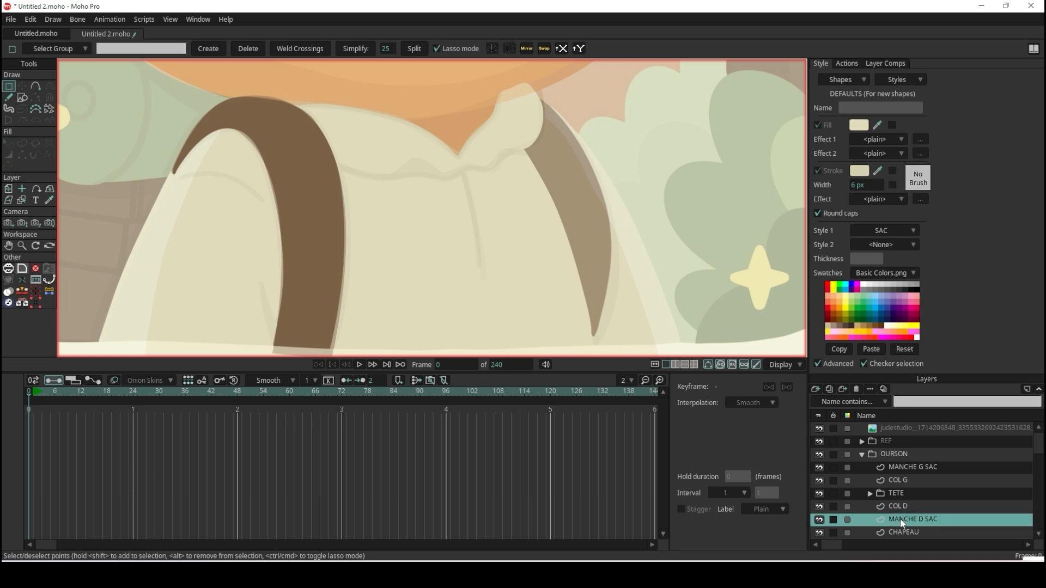
Draw a filled rectangle over the reference's other strap beside the collar and turn off its stroke.
left_click(21, 98)
left_click_drag(524, 113, 606, 335)
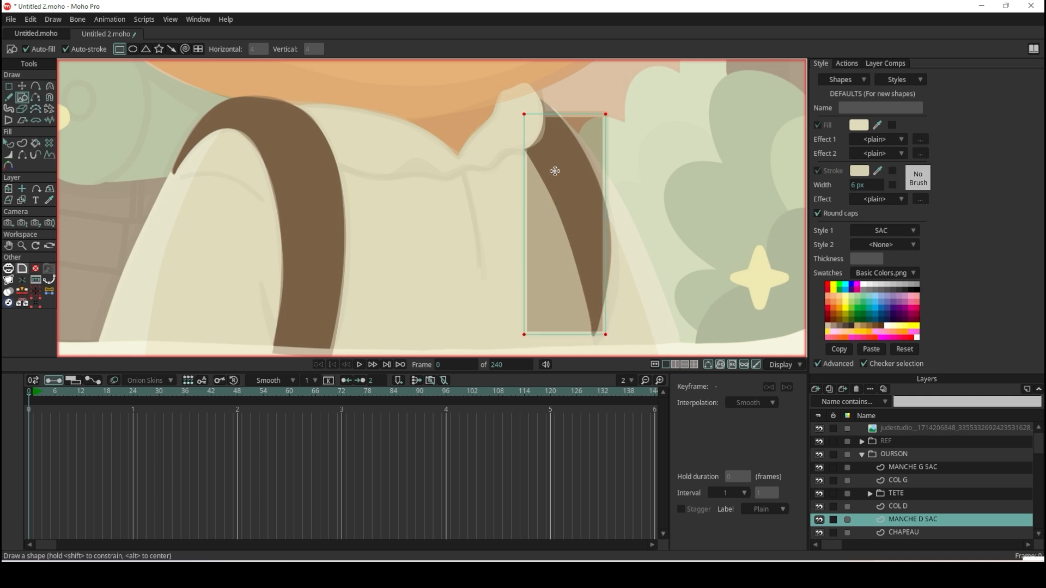
left_click(13, 143)
left_click(573, 181)
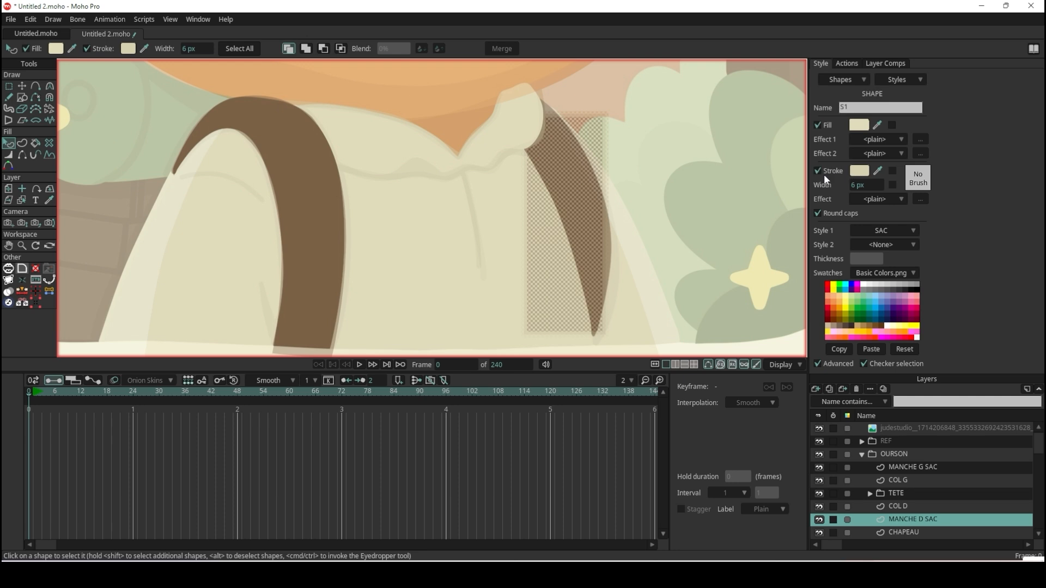
left_click(818, 172)
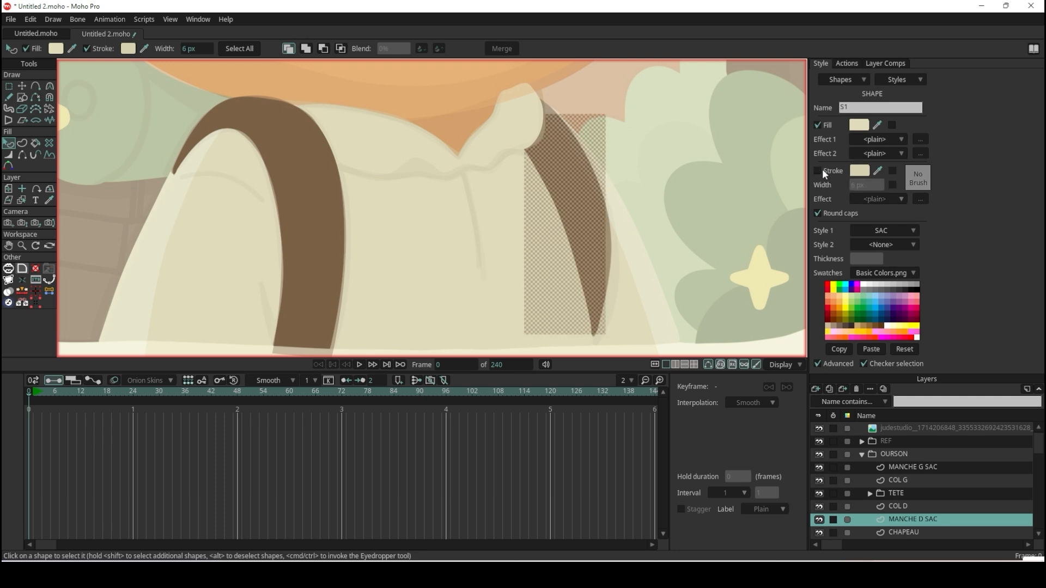
Move the rectangle's two top corners inward beneath the shirt collar, slanting the shape's upper end.
left_click(22, 84)
scroll(696, 116, "up", 3)
left_click_drag(400, 109, 357, 135)
left_click_drag(543, 112, 423, 84)
scroll(430, 90, "down", 2)
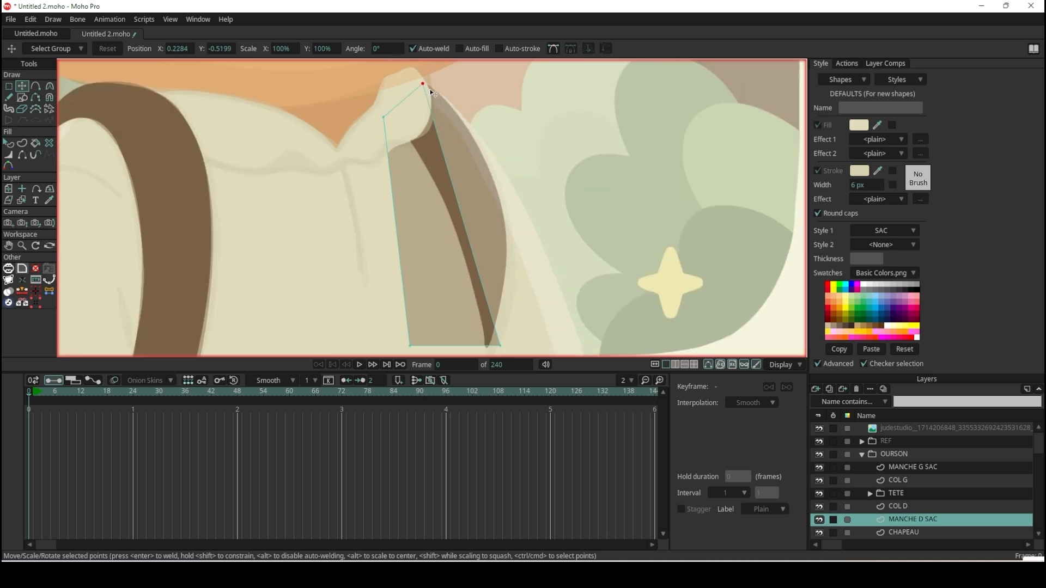
Add a point on each long side of the strap shape, bending both sides along the reference strap's curve.
scroll(425, 163, "down", 1)
left_click(36, 87)
scroll(553, 205, "up", 3)
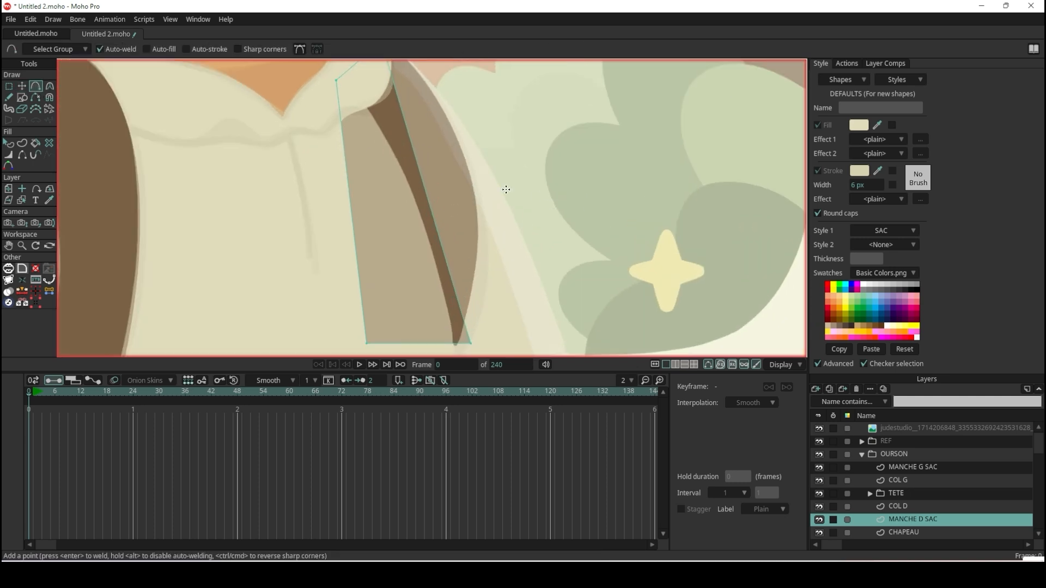
scroll(417, 161, "down", 5)
scroll(416, 129, "up", 4)
left_click_drag(410, 162, 463, 158)
left_click_drag(336, 231, 413, 246)
Move the strap shape's inner bottom corner across to the reference strap's pointed tip.
scroll(422, 205, "down", 5)
scroll(436, 267, "up", 4)
left_click(22, 86)
left_click_drag(346, 283, 440, 297)
scroll(440, 296, "down", 4)
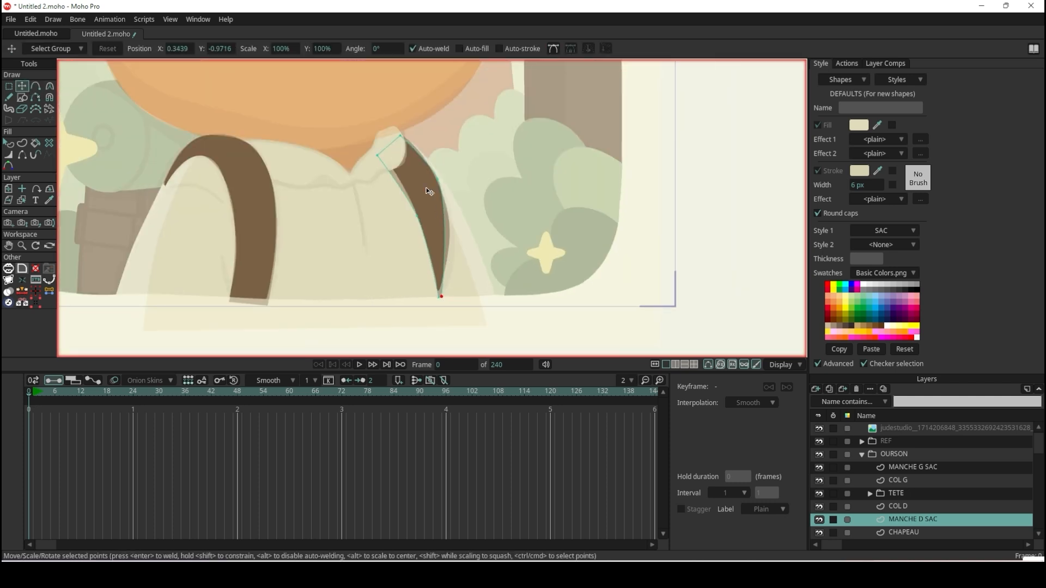
Raise the strap shape's two top corners slightly beneath the collar.
scroll(427, 164, "up", 5)
left_click_drag(331, 136, 335, 124)
scroll(390, 82, "up", 3)
left_click_drag(390, 83, 397, 65)
Reposition the strap's outer-edge midpoint and adjust its curvature handles to follow the reference strap's outer curve.
scroll(399, 67, "down", 5)
scroll(464, 153, "up", 4)
left_click_drag(453, 142, 478, 211)
key("c")
scroll(473, 209, "down", 1)
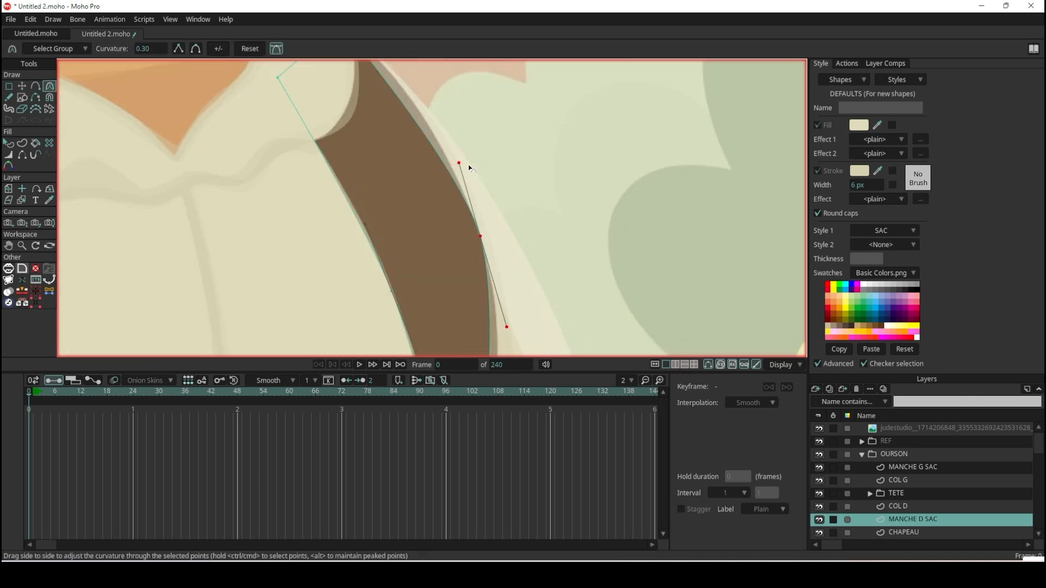
left_click_drag(462, 164, 442, 68)
scroll(460, 144, "down", 4)
scroll(467, 232, "up", 3)
left_click_drag(463, 231, 486, 277)
scroll(484, 276, "down", 4)
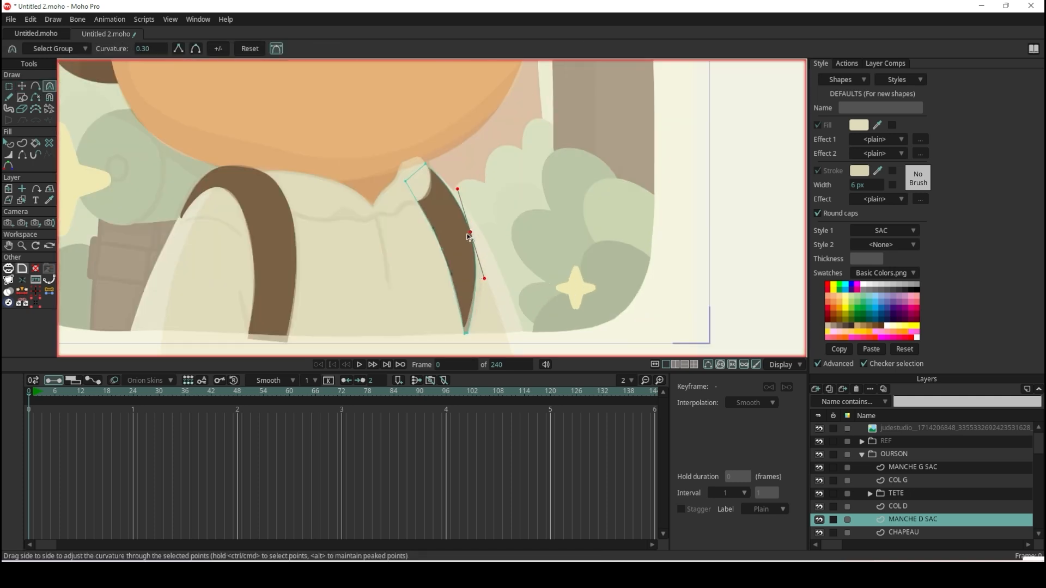
Move the strap's bottom points up so they close into a sharp tip at the reference strap's end.
scroll(396, 140, "up", 4)
scroll(395, 141, "down", 4)
scroll(416, 244, "up", 4)
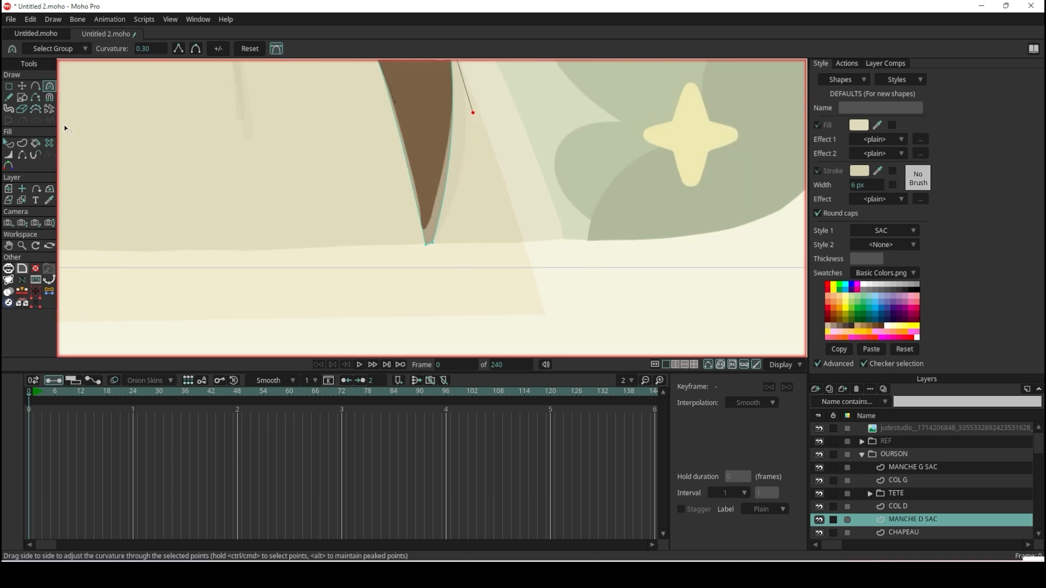
left_click(8, 86)
left_click(23, 87)
scroll(416, 258, "up", 4)
left_click_drag(454, 228, 430, 197)
left_click(439, 201)
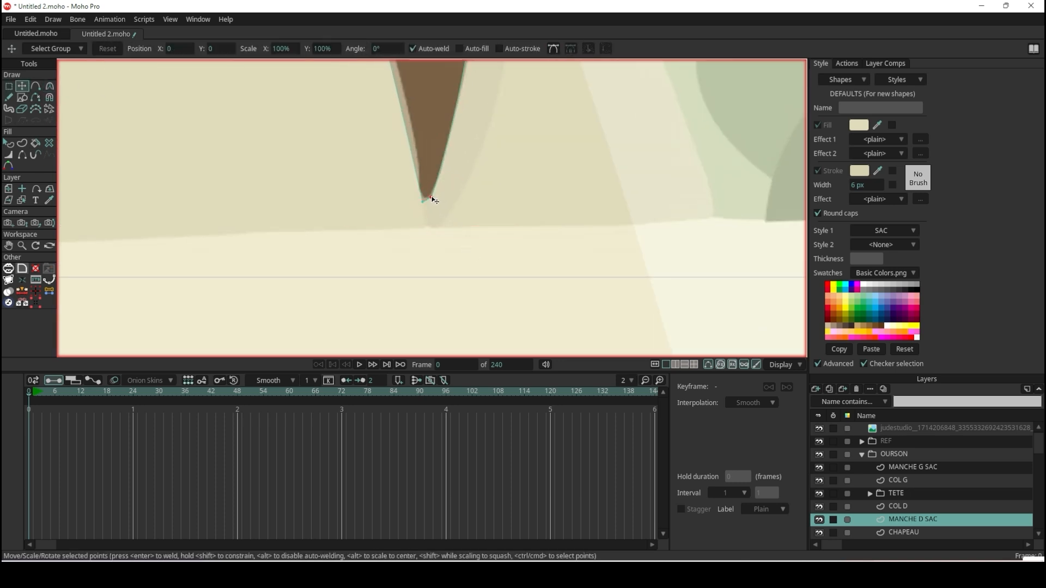
Preview a render of the bear with both straps and examine the straps and torso against the reference.
scroll(446, 190, "down", 6)
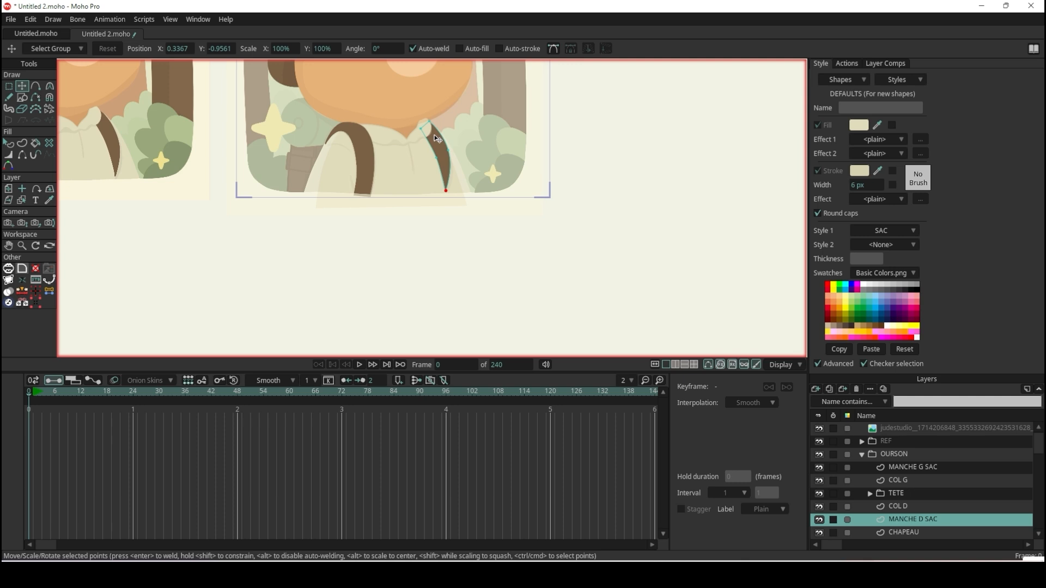
key("ctrl+r")
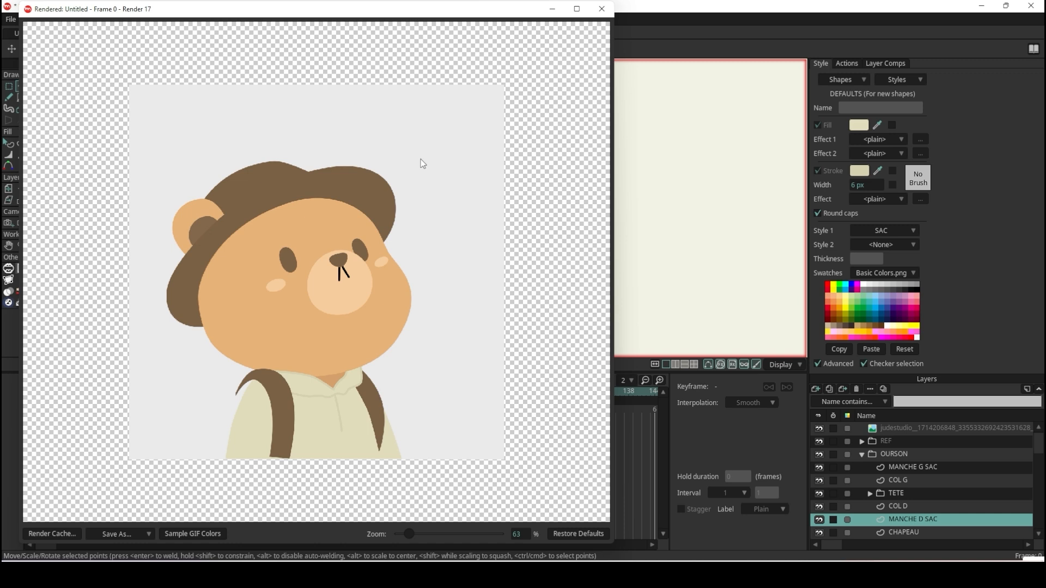
left_click(601, 9)
scroll(403, 177, "up", 5)
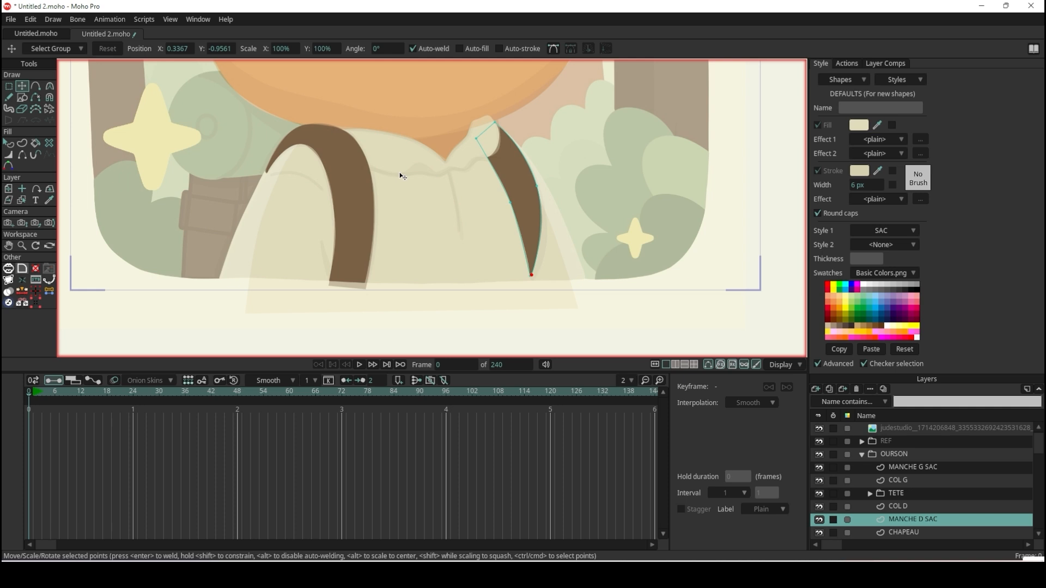
scroll(352, 148, "down", 2)
scroll(324, 141, "up", 6)
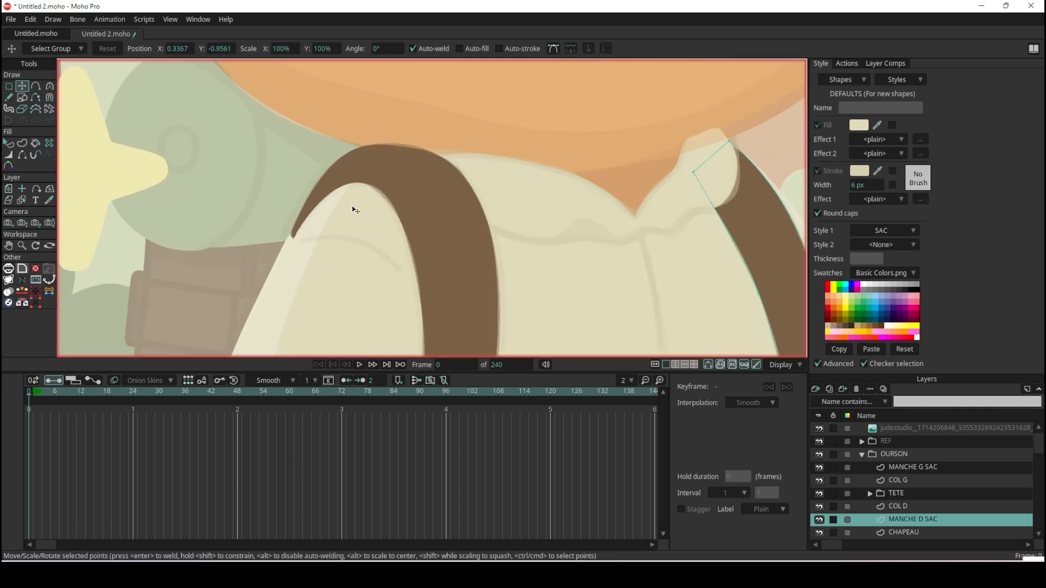
scroll(321, 241, "down", 6)
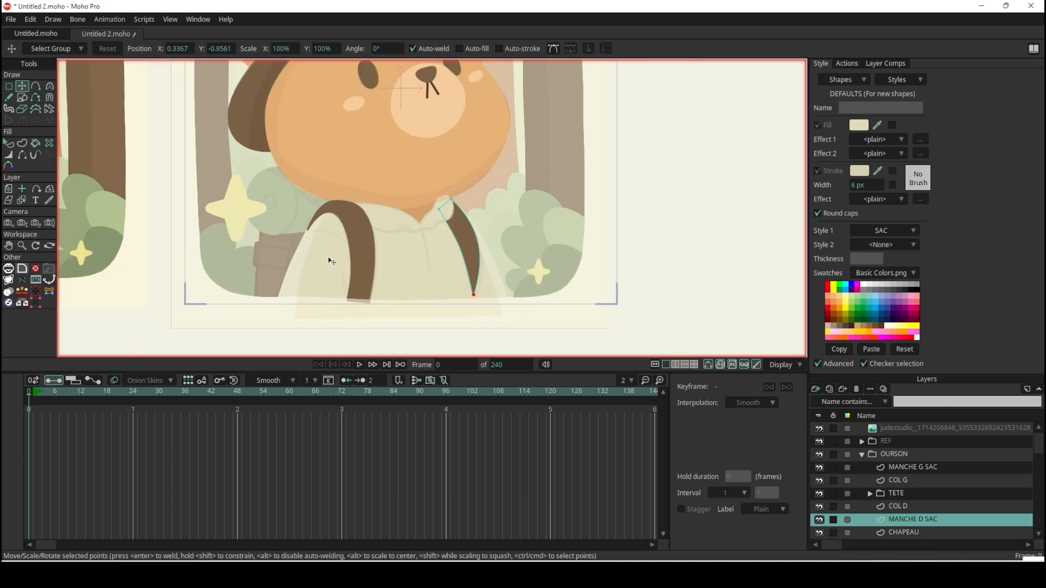
scroll(328, 256, "up", 5)
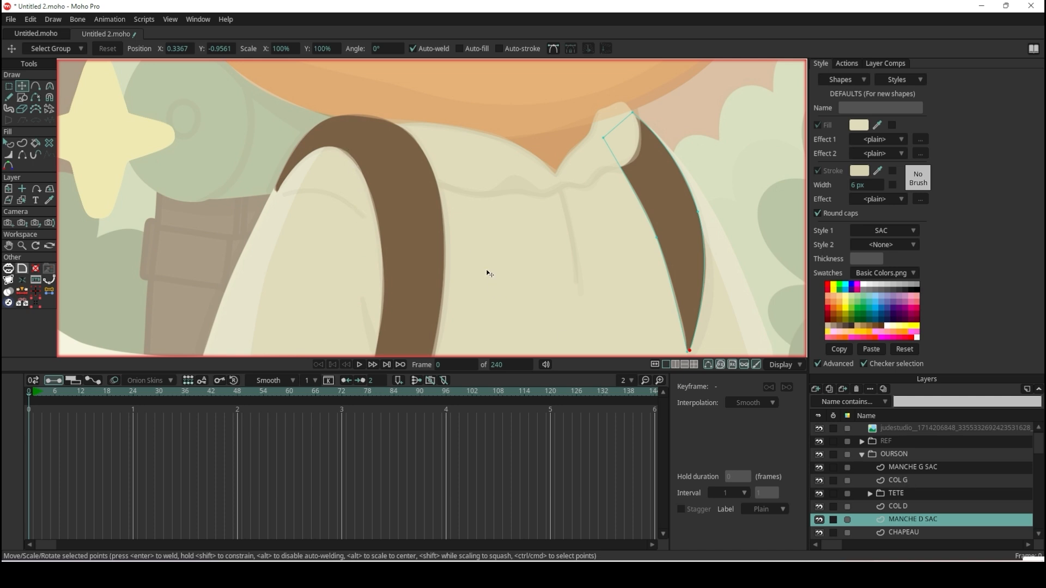
scroll(489, 273, "down", 6)
scroll(479, 256, "up", 4)
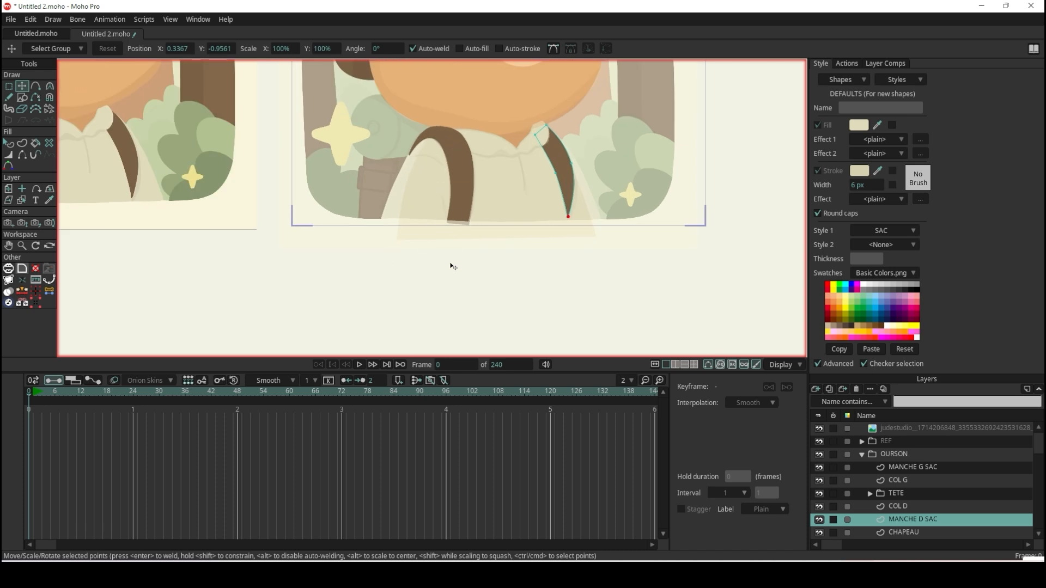
Collapse the OURSON group, expand REF, and show its SB MASTERCLASS storyboard layer.
left_click(863, 453)
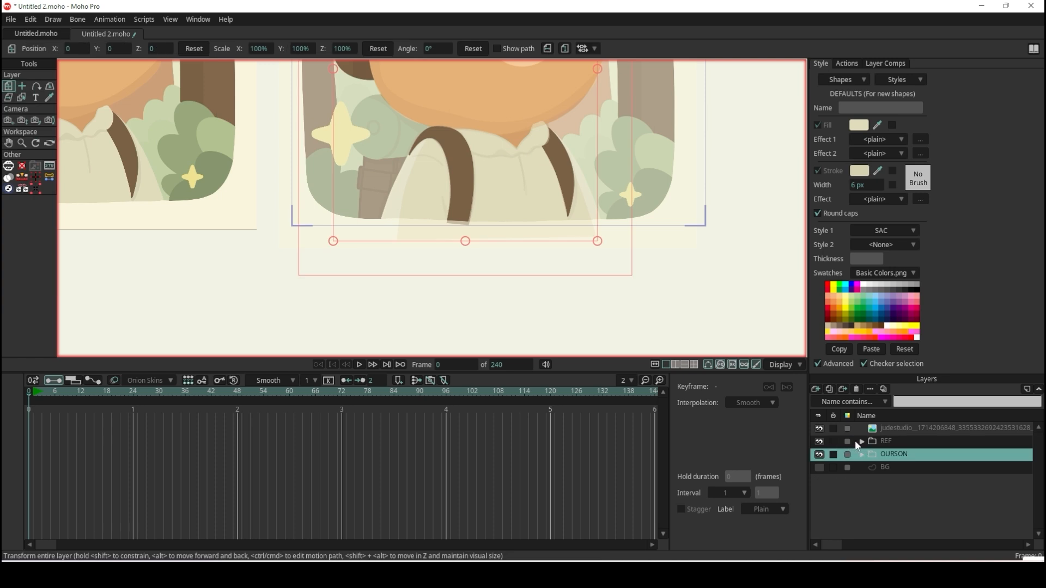
left_click(861, 442)
left_click(819, 455)
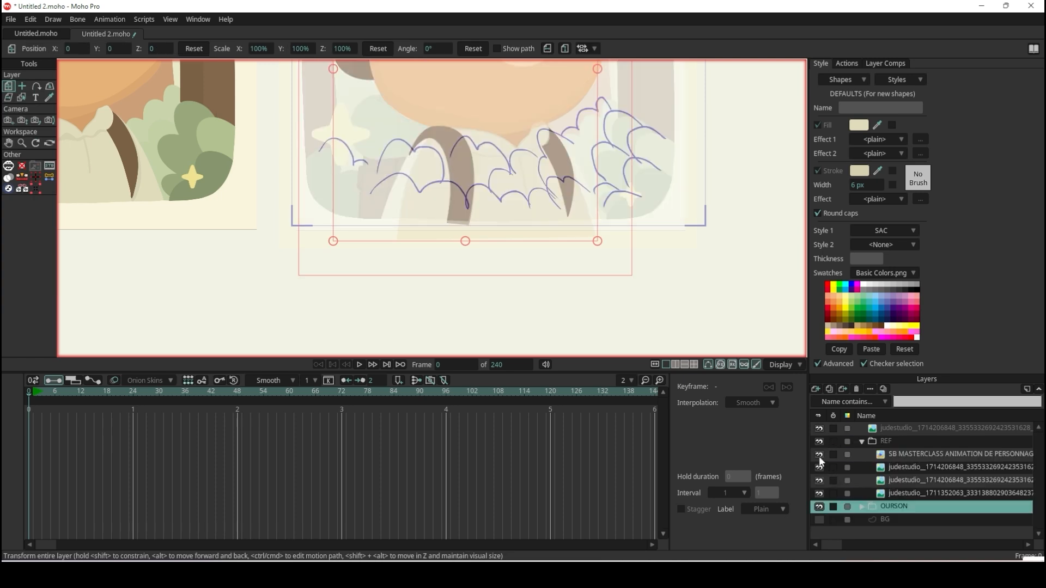
Scrub the storyboard through to frame 169 and examine the bear's drawn poses and gestures against the reference.
scroll(558, 220, "down", 3)
left_click_drag(179, 394, 613, 392)
scroll(548, 135, "up", 5)
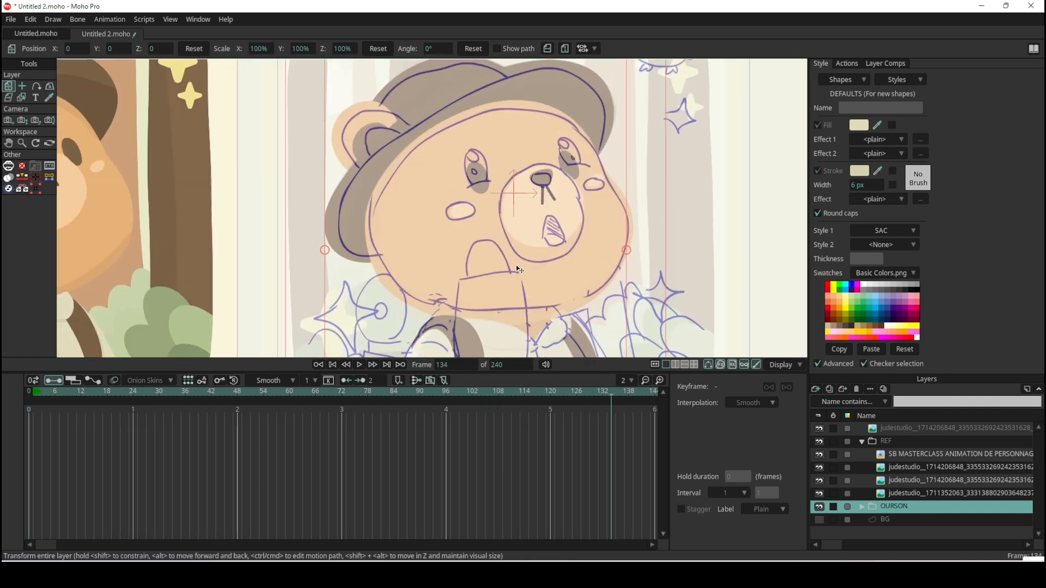
scroll(518, 268, "down", 5)
scroll(492, 144, "up", 5)
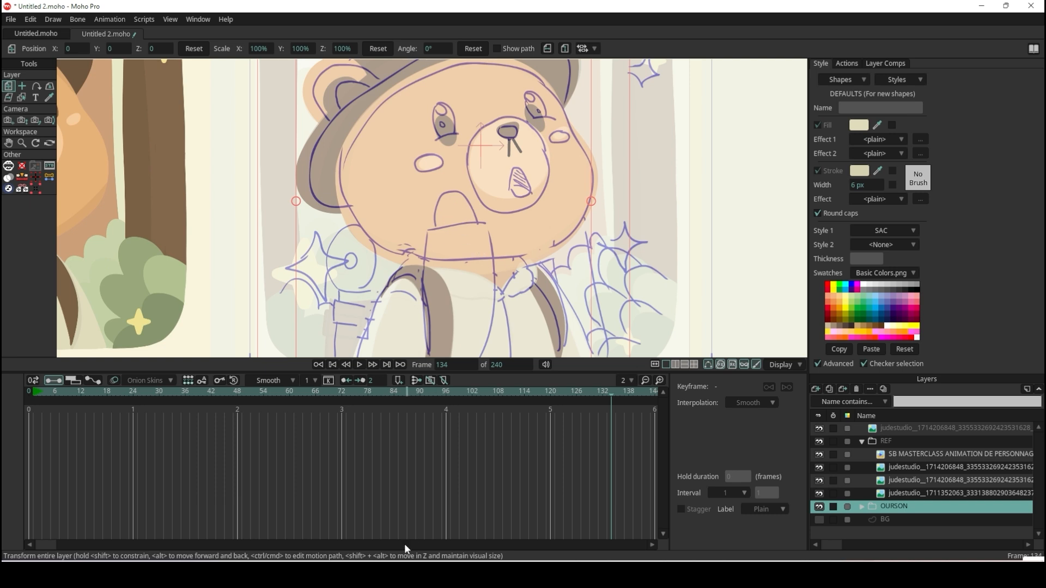
left_click_drag(53, 545, 119, 544)
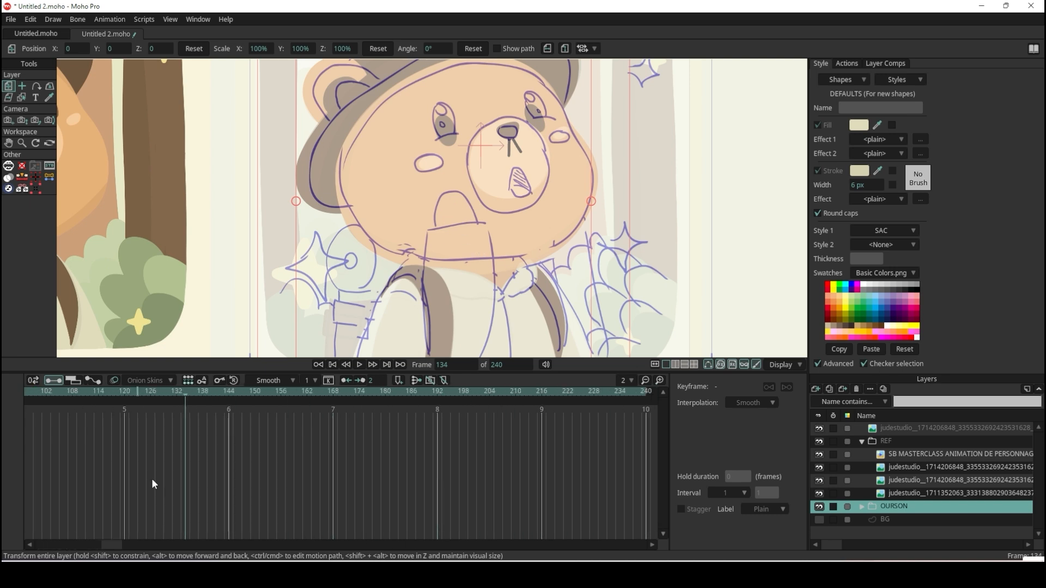
mouse_move(198, 395)
left_mouse_down()
mouse_move(456, 393)
mouse_move(341, 393)
left_mouse_up()
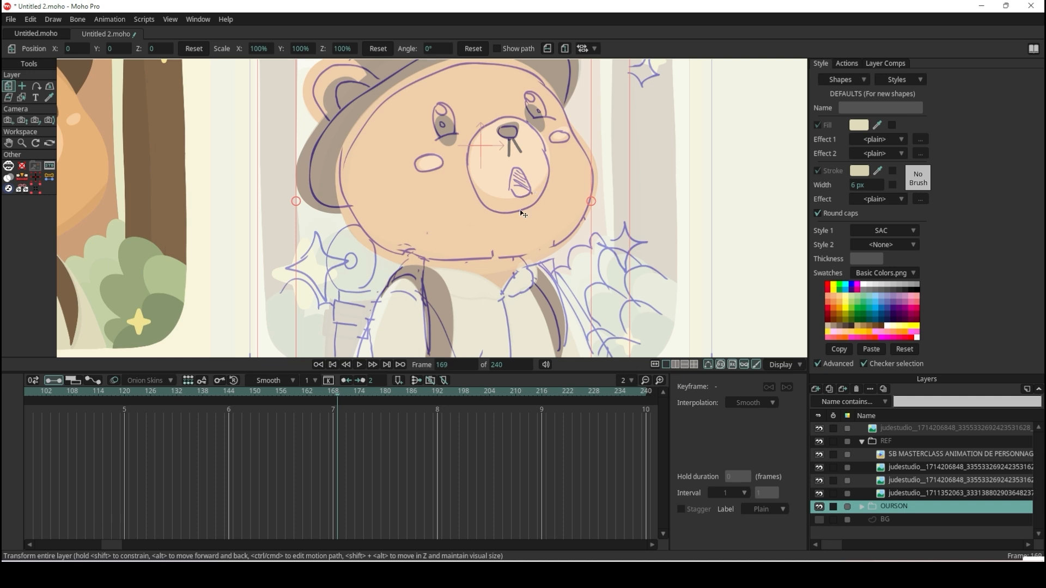
scroll(539, 128, "down", 3)
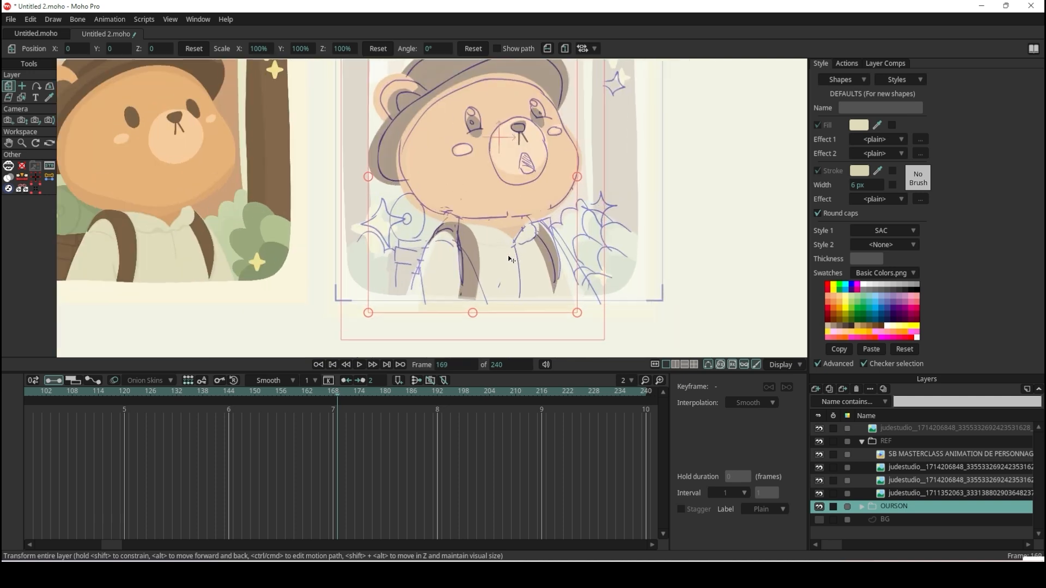
Hide the SB MASTERCLASS storyboard layer, collapse the REF group and expand the OURSON group.
left_click(819, 455)
scroll(460, 279, "down", 3)
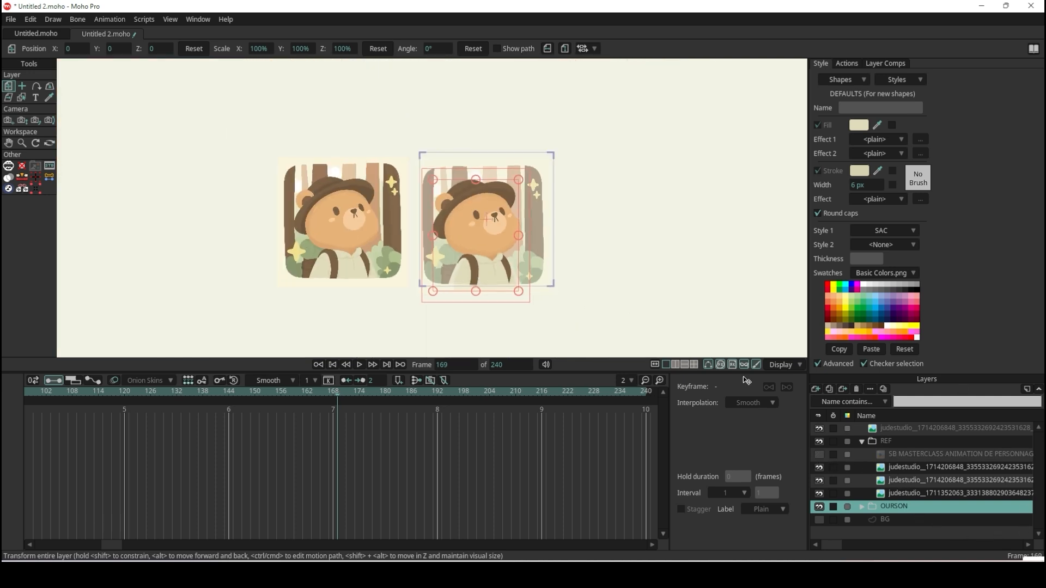
left_click(862, 442)
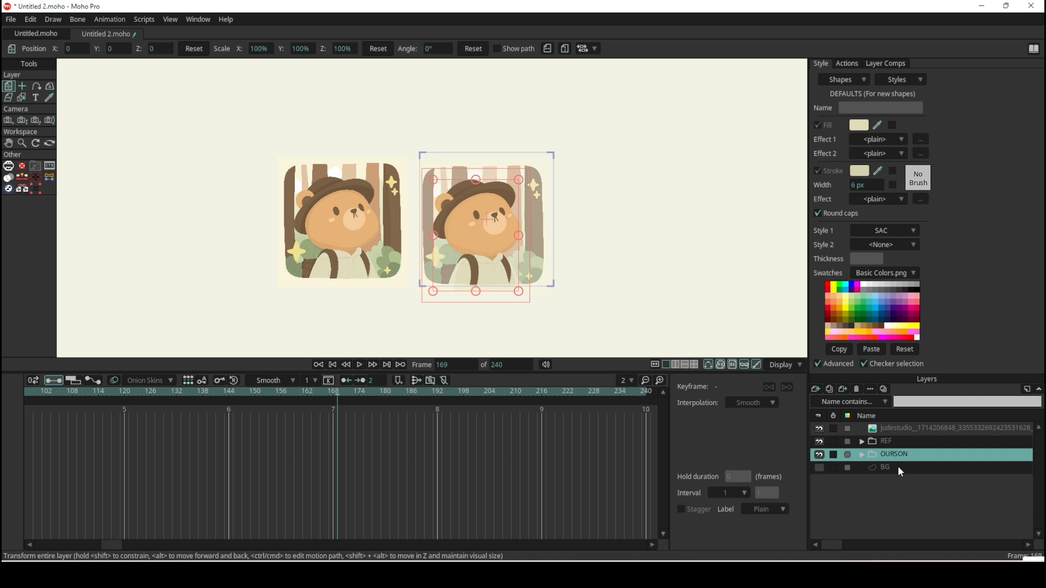
left_click(862, 455)
scroll(874, 497, "down", 2)
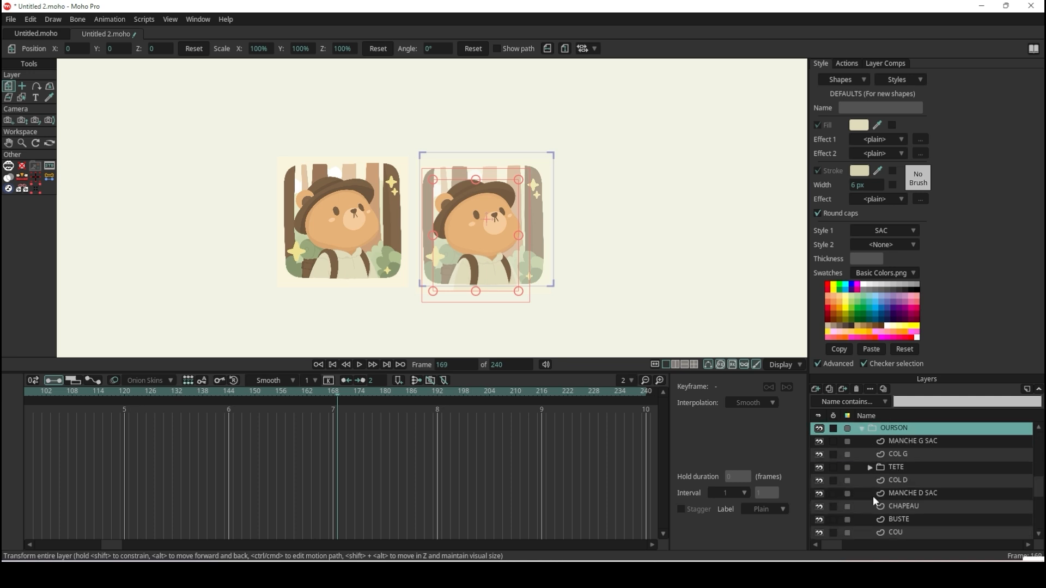
scroll(901, 485, "up", 1)
scroll(531, 297, "up", 3)
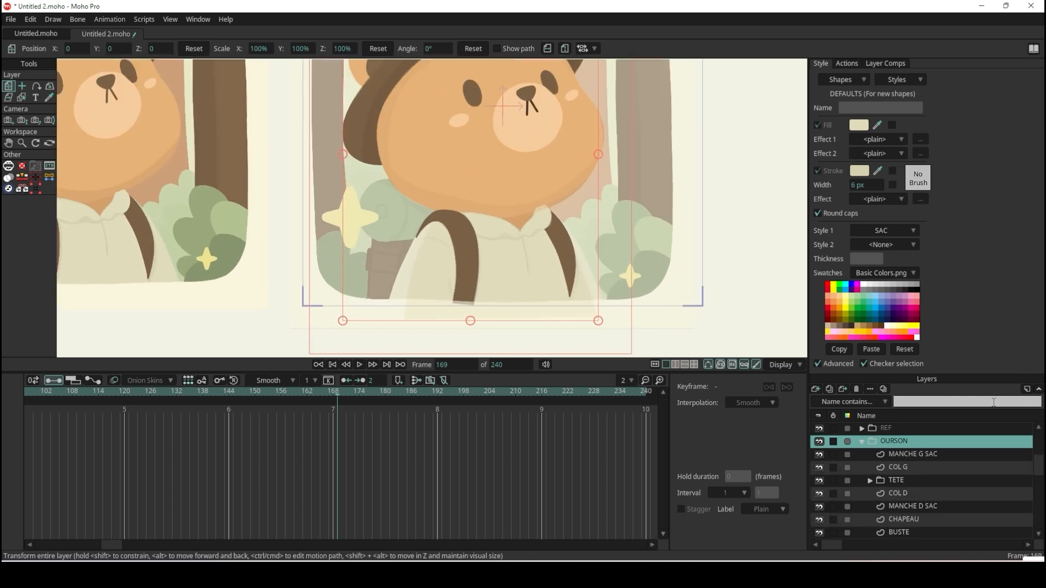
left_click(906, 456)
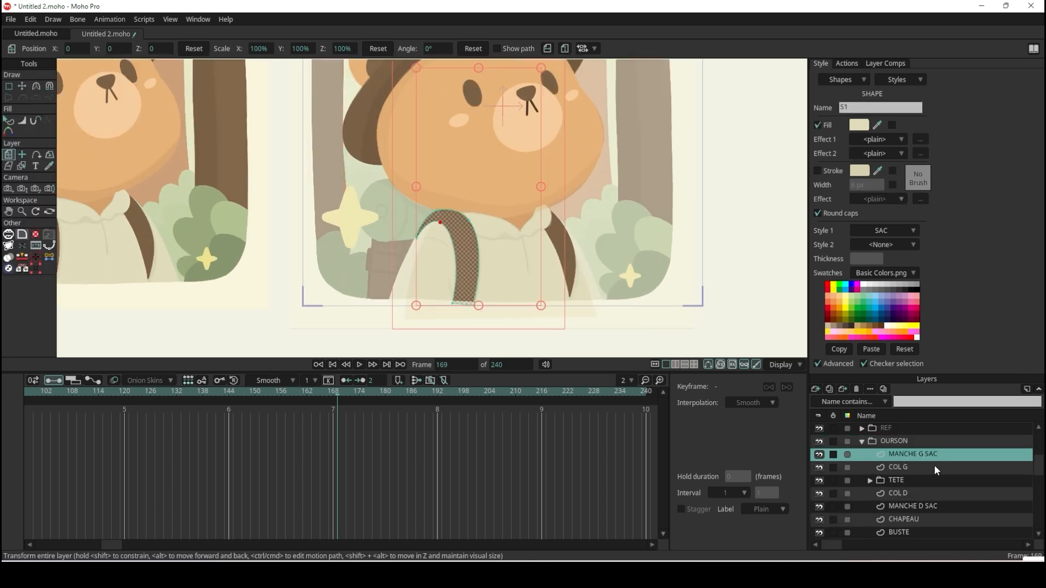
left_click(816, 390)
left_click(943, 438)
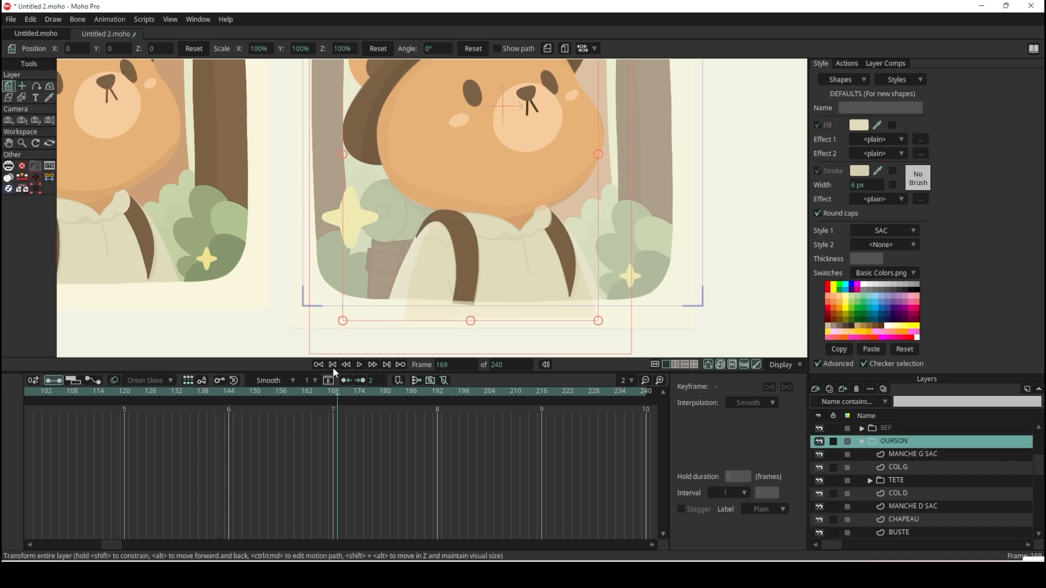
left_click(898, 464)
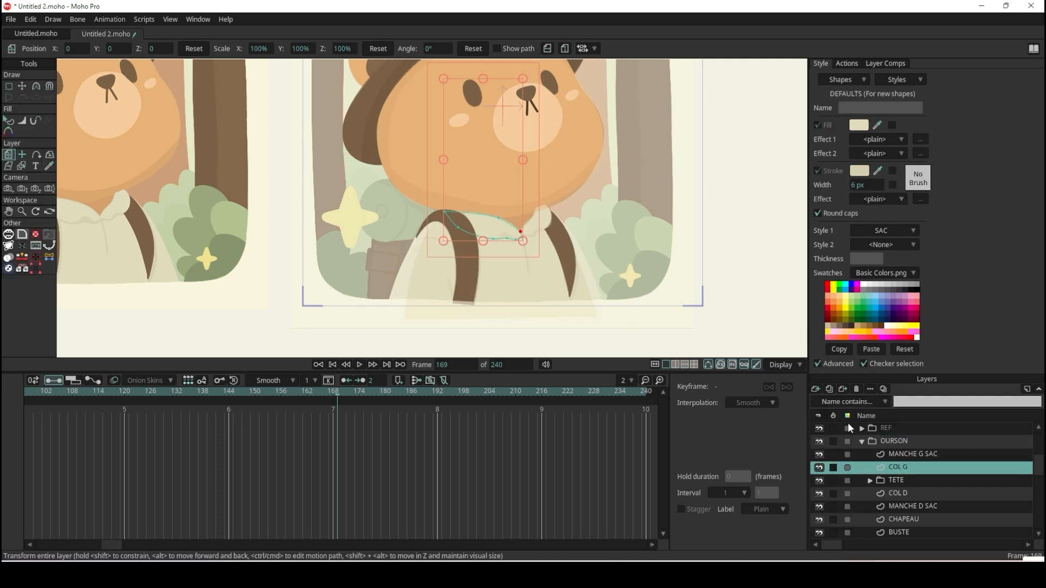
Return to frame 0 and add a vector layer named BRAS G directly above MANCHE G SAC.
left_click(902, 458)
left_click(815, 391)
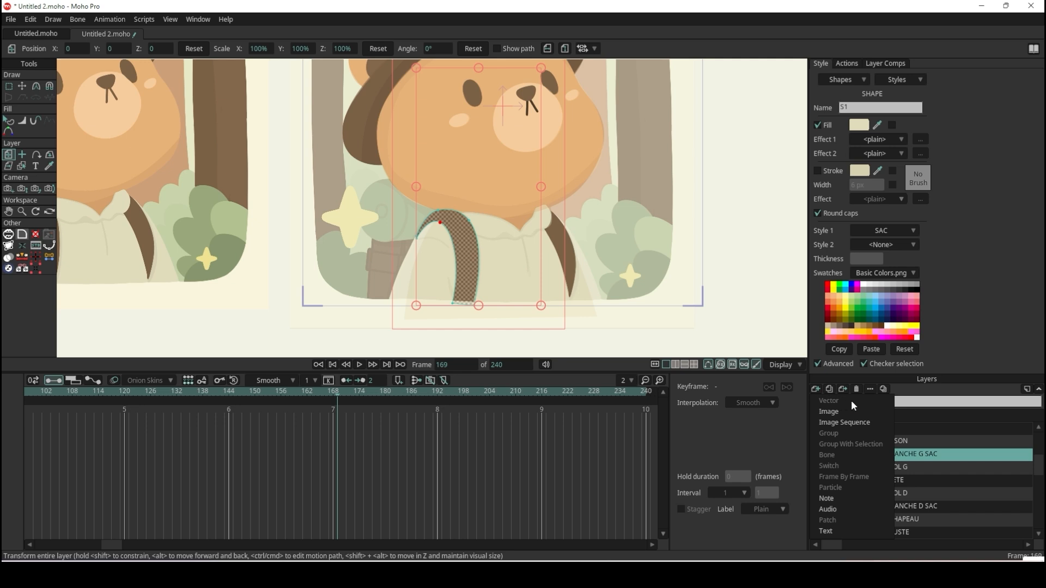
left_click(340, 397)
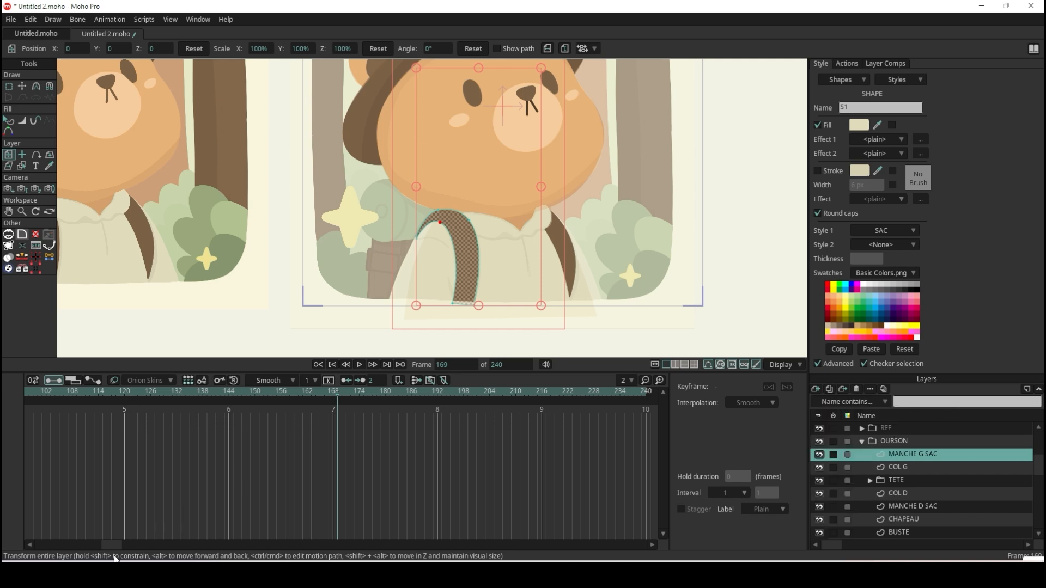
left_click_drag(114, 547, 26, 544)
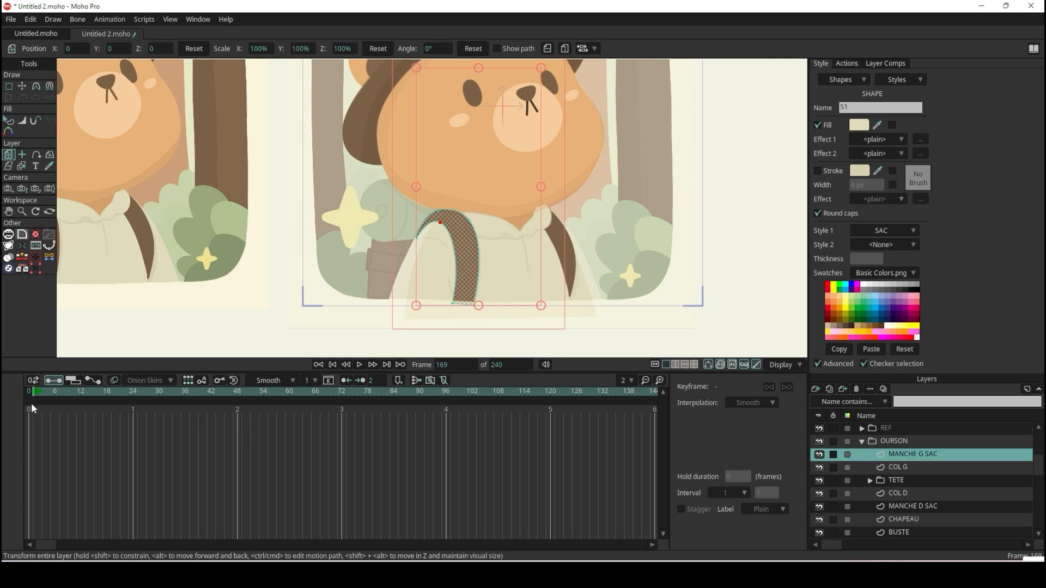
left_click(22, 390)
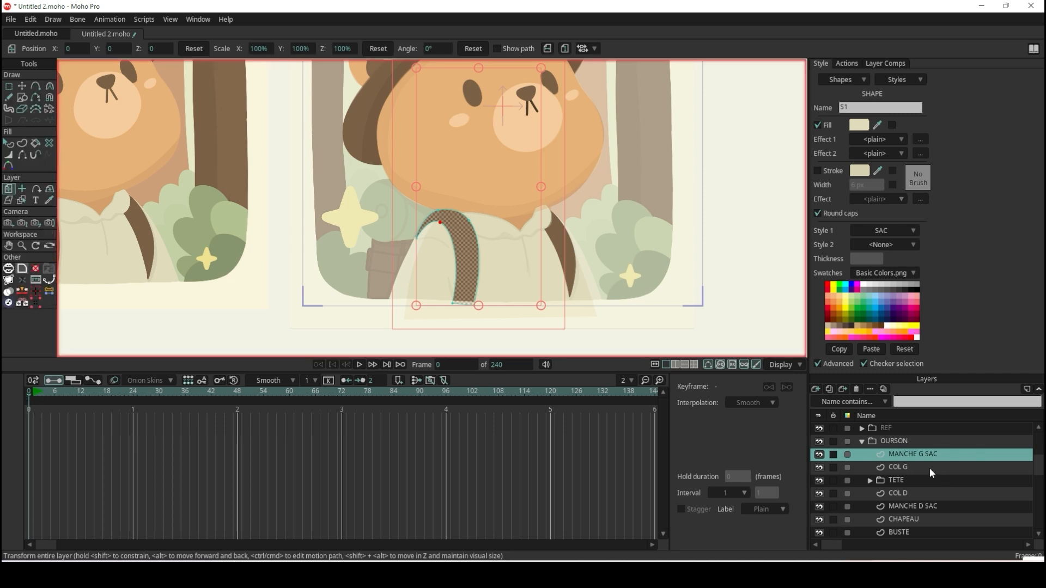
left_click(817, 389)
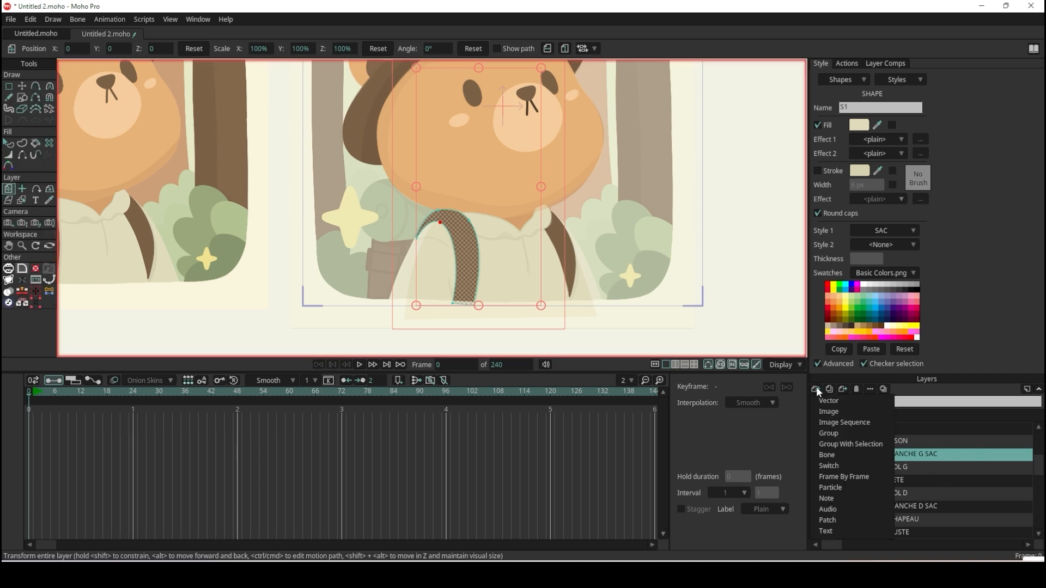
left_click(820, 400)
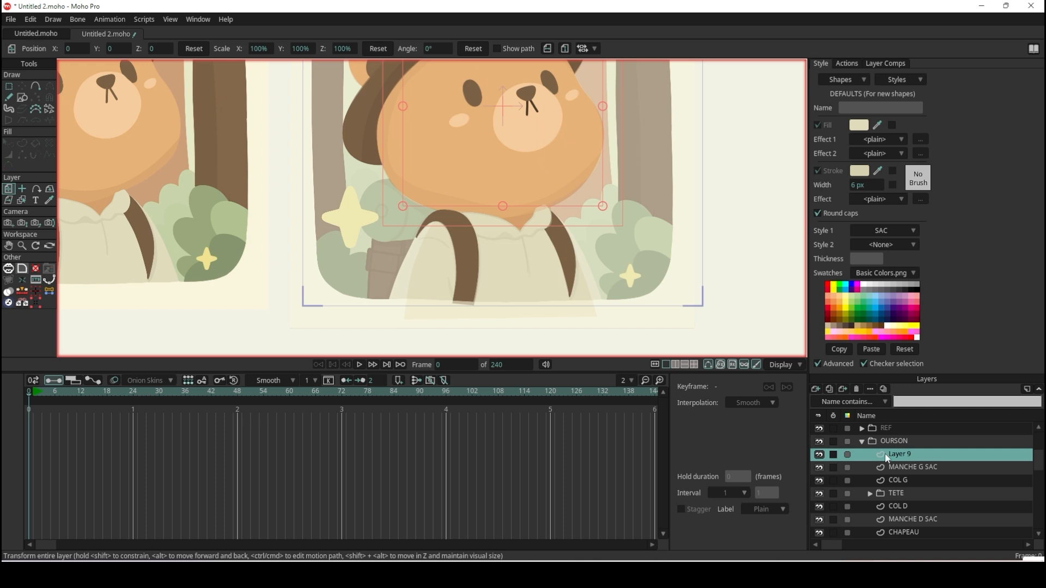
double_click(907, 455)
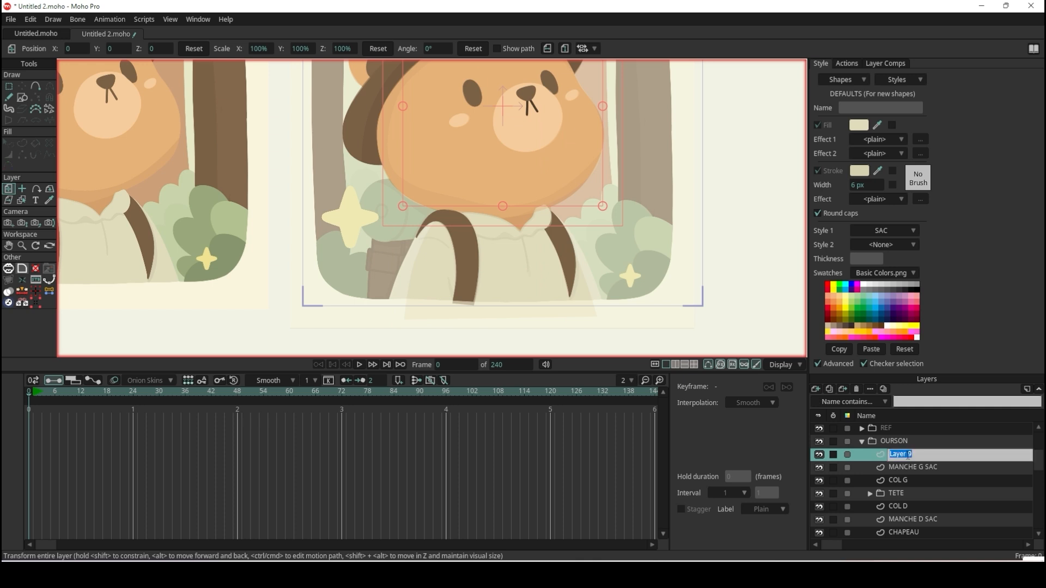
type("BRAS G")
key("Return")
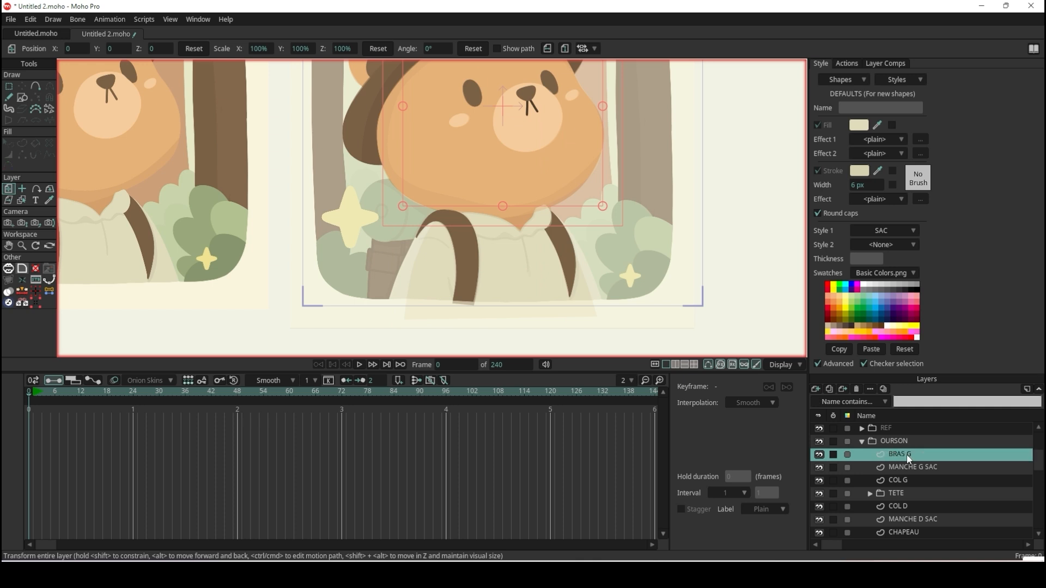
Draw a tall rectangle for the arm, from the shoulder inside the looped strap to below the torso's lower edge.
left_click(19, 102)
scroll(416, 200, "down", 2)
scroll(431, 275, "up", 4)
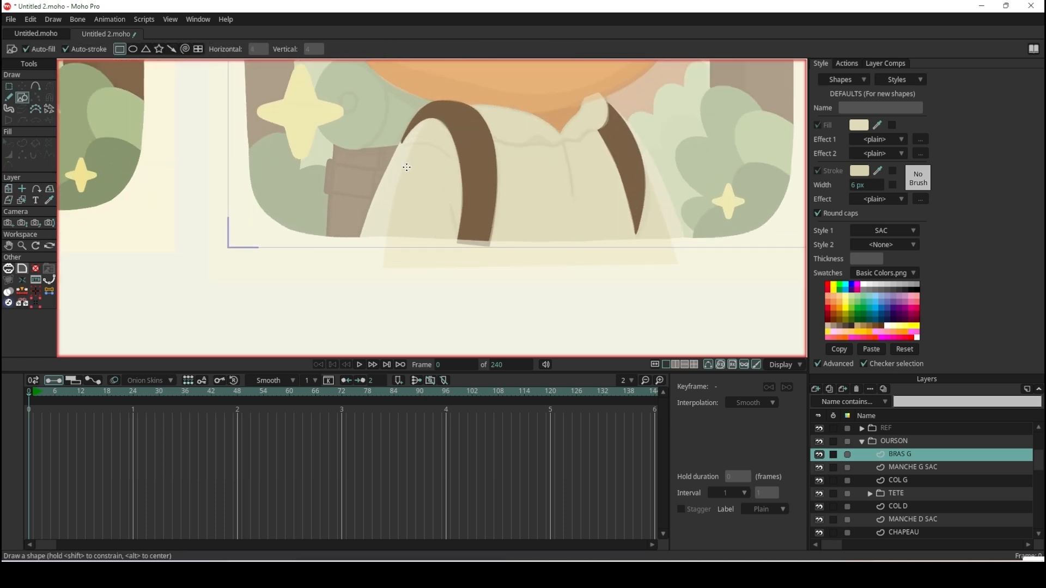
left_click_drag(397, 145, 458, 284)
Select the arm rectangle's shape and apply the BUSTE style as its Style 1.
key("q")
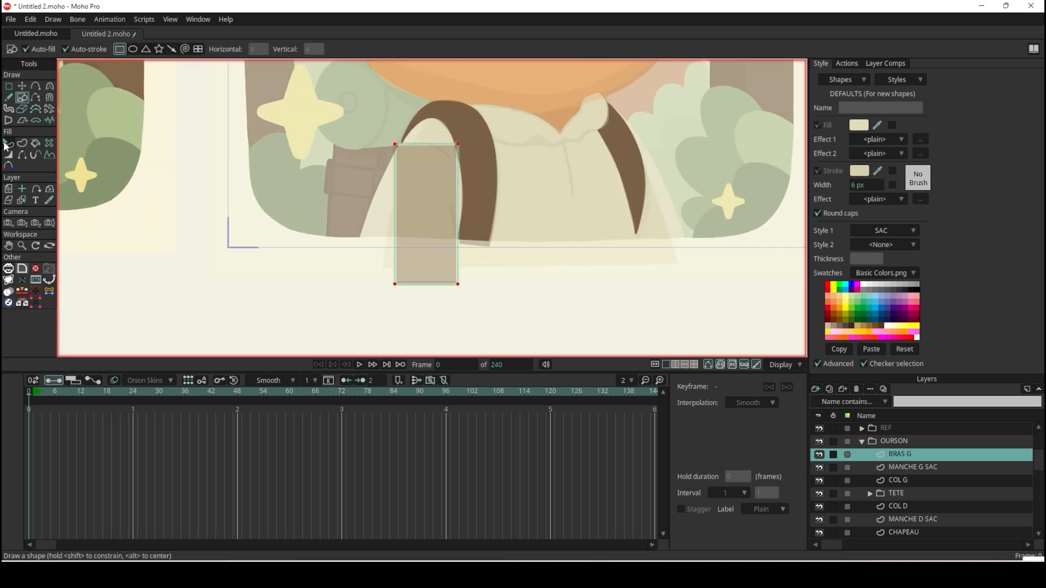
left_click(442, 253)
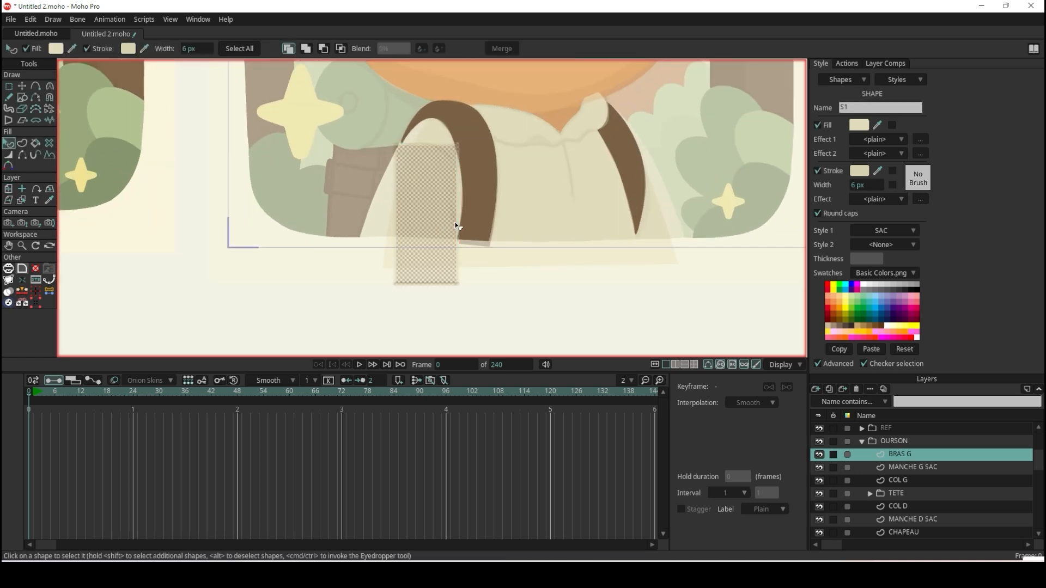
left_click(915, 231)
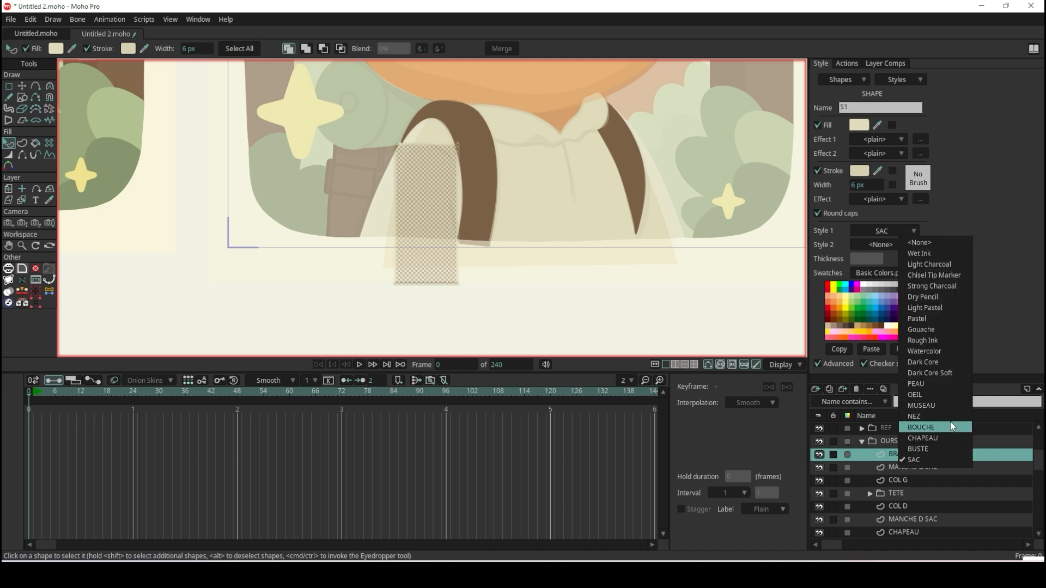
left_click(953, 450)
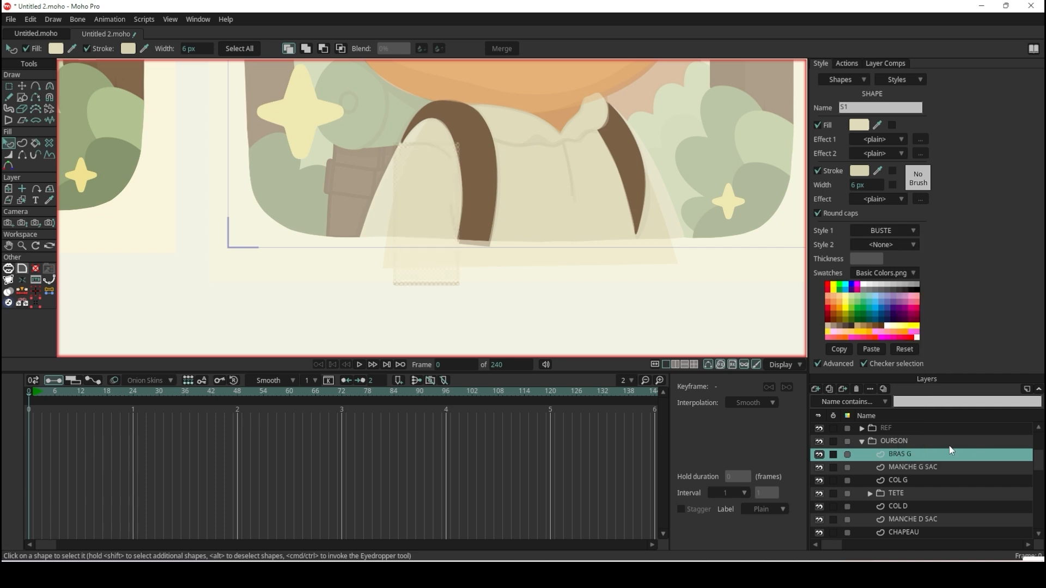
Deselect the arm shape and rename the BUSTE style as HABIT.
scroll(507, 173, "up", 5)
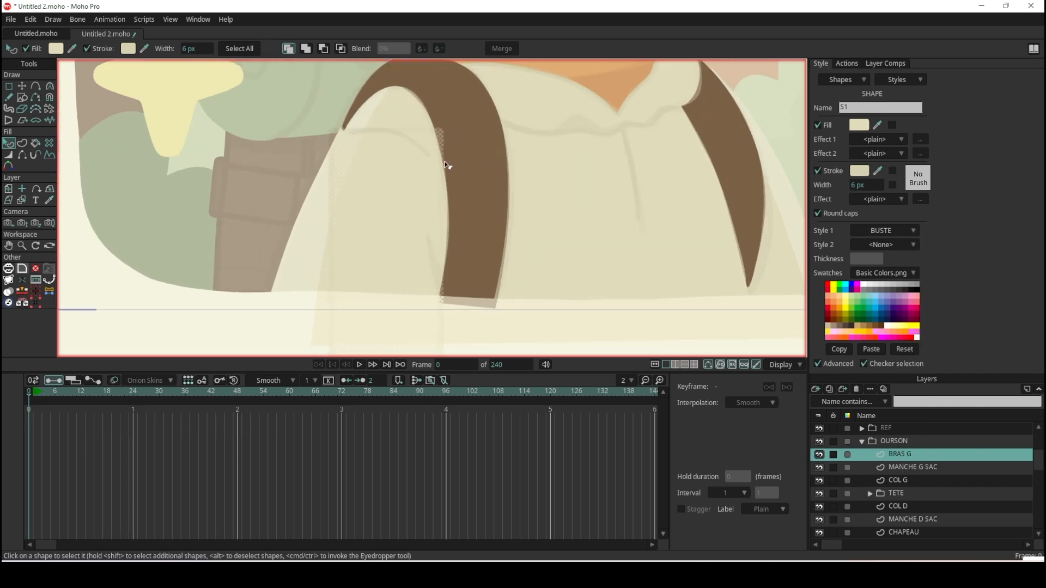
scroll(429, 169, "up", 1)
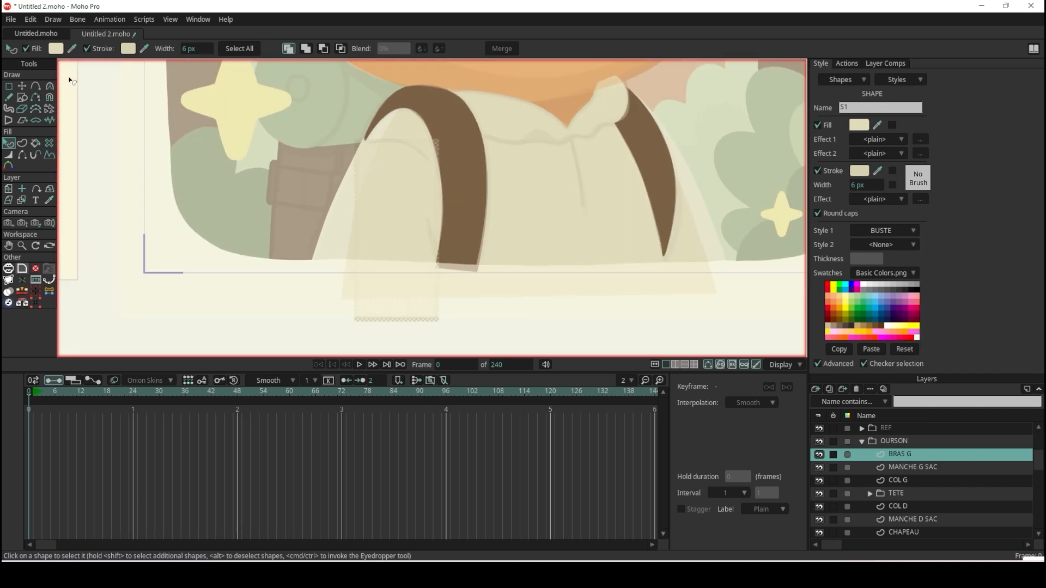
left_click(143, 232)
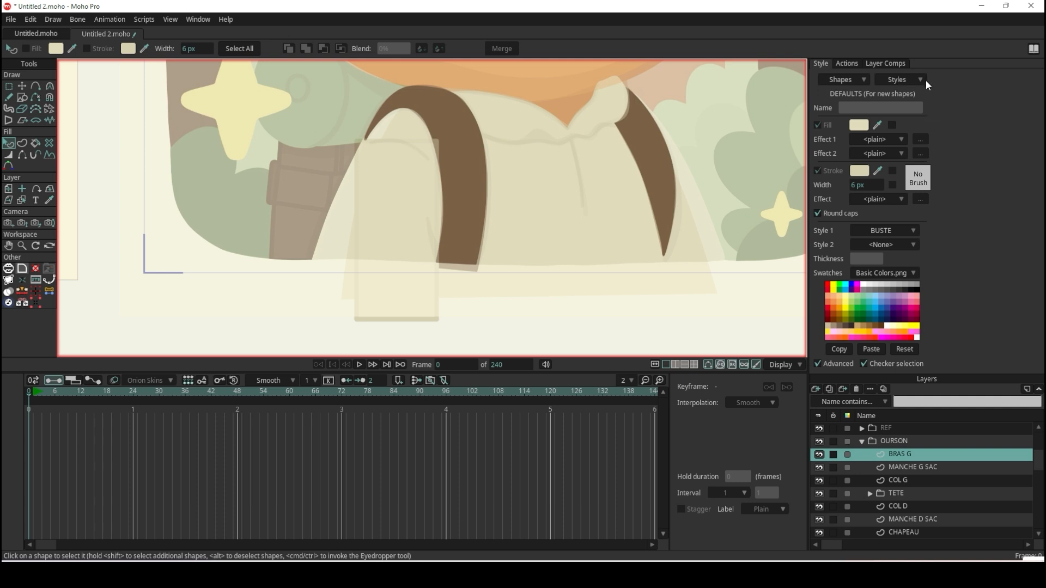
left_click(920, 79)
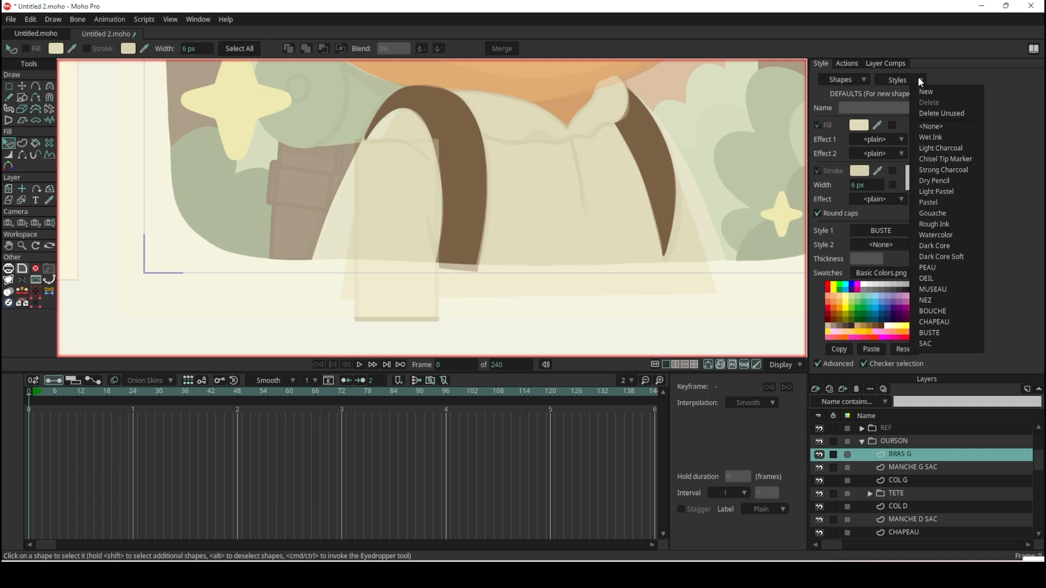
left_click(974, 332)
double_click(868, 107)
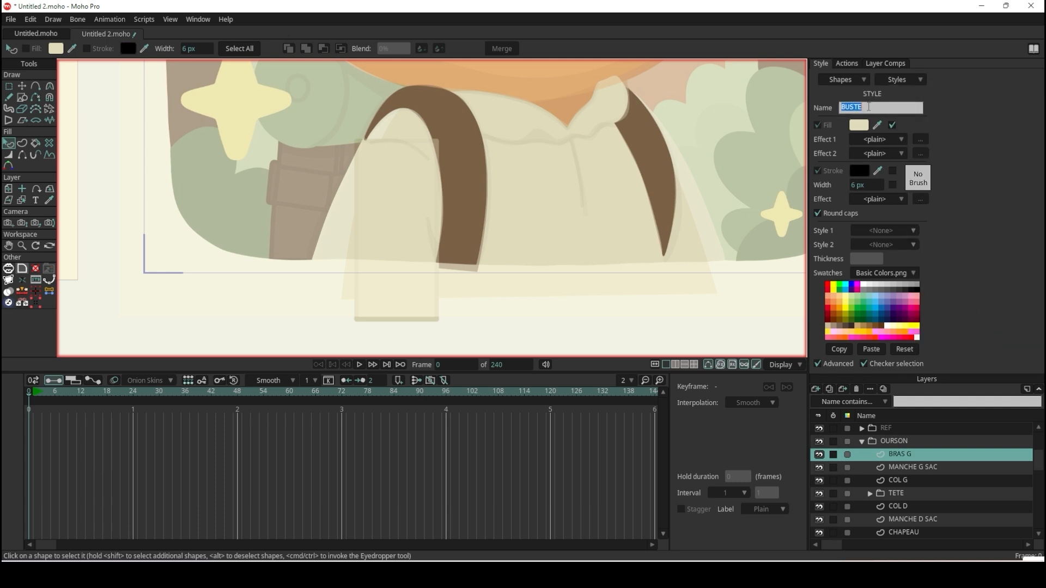
type("HABIT")
key("Return")
left_click(917, 81)
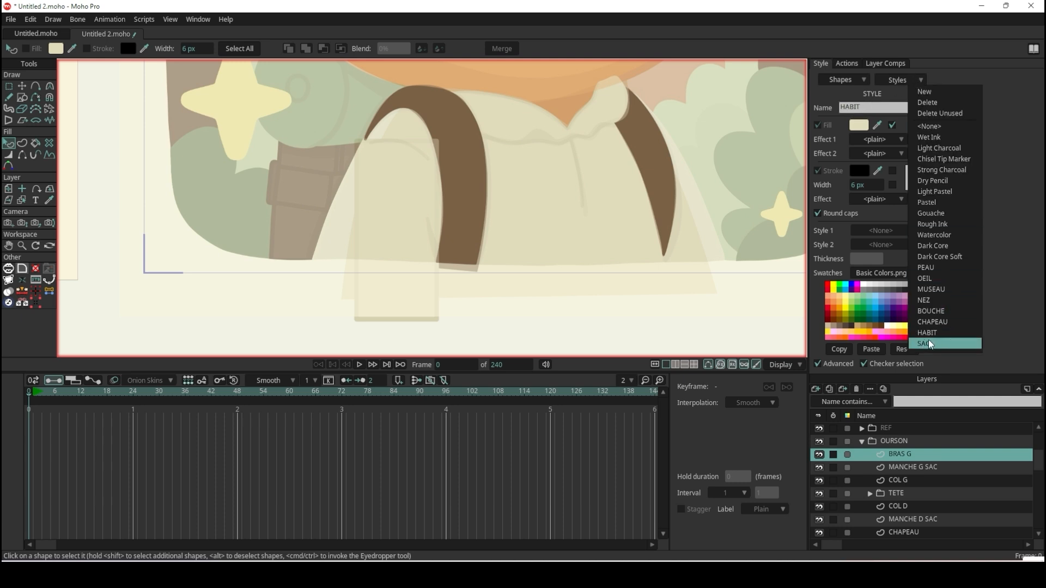
left_click(497, 293)
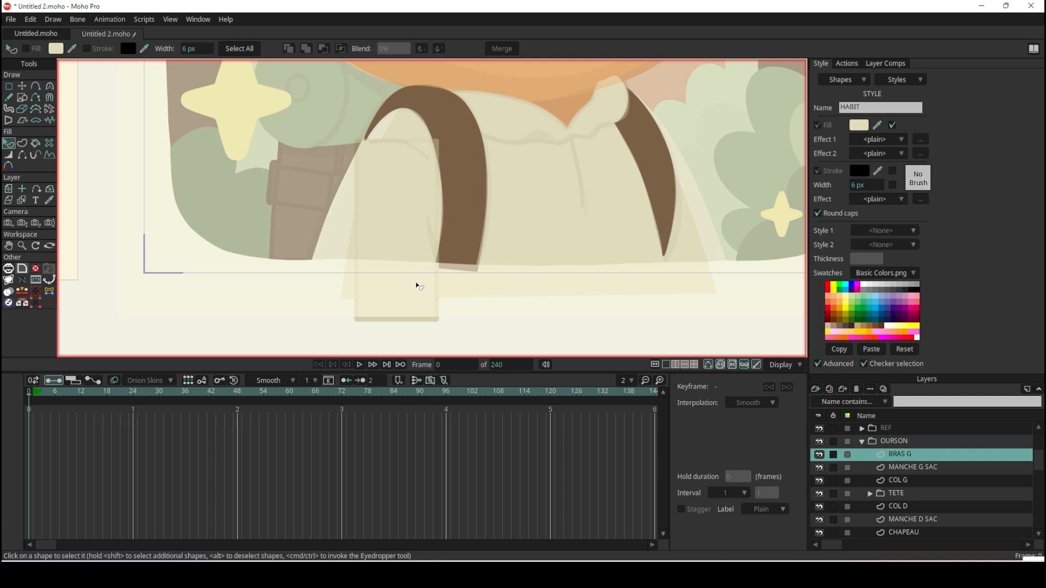
Move the arm rectangle's upper-left point to the strap's outer tip and its upper-right point down along the strap's inner edge.
left_click(422, 271)
left_click(22, 86)
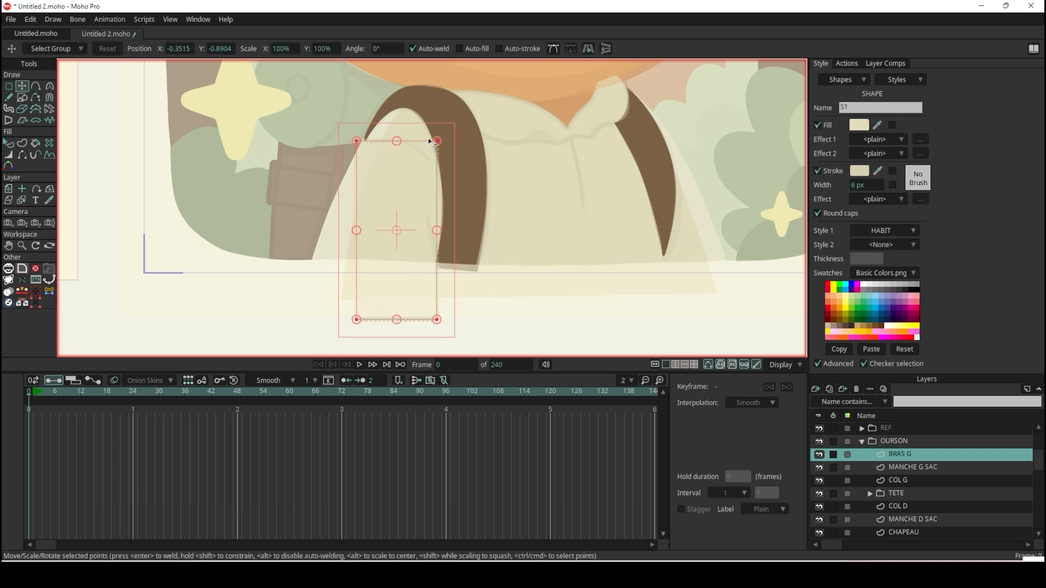
scroll(344, 145, "up", 3)
left_click(329, 141)
left_click_drag(330, 143, 341, 145)
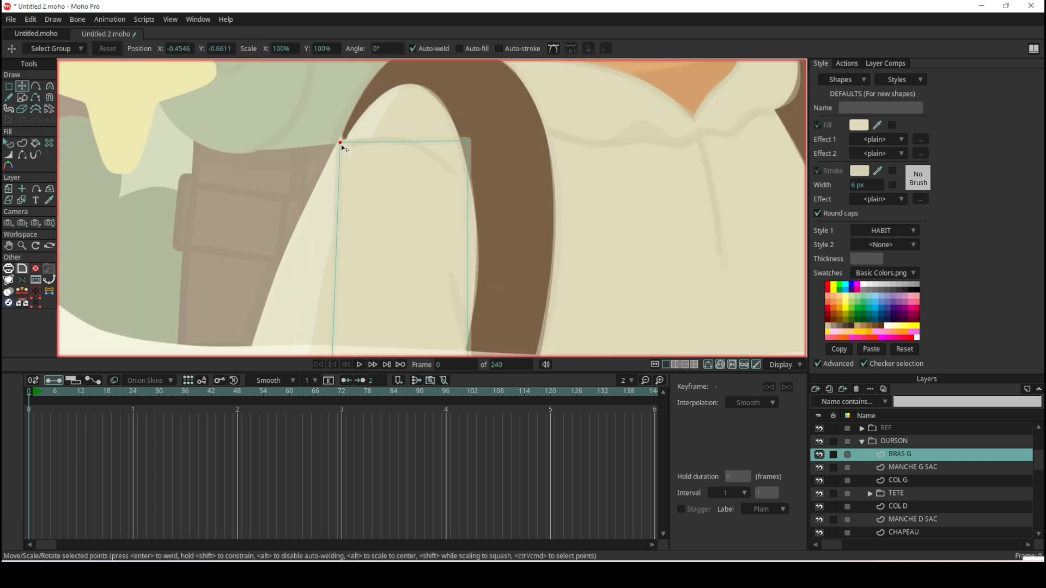
left_click_drag(470, 140, 488, 225)
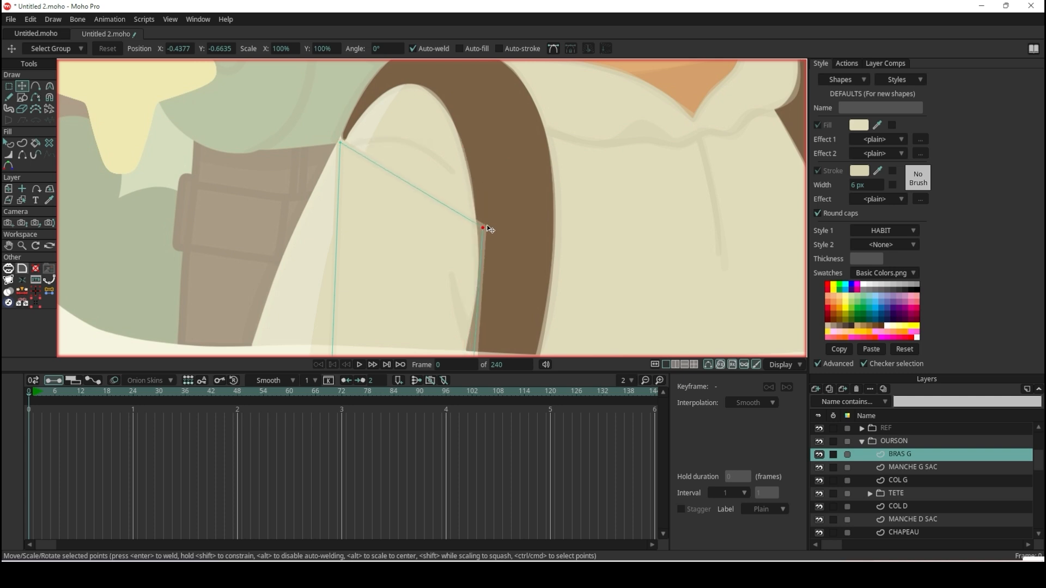
Add a point on the arm's top edge, raise it to the strap's inner arch, and pull the lower outer corner outward.
left_click(36, 86)
left_click_drag(411, 184, 416, 81)
scroll(416, 81, "down", 3)
left_click(22, 86)
left_click_drag(370, 271, 315, 251)
Adjust the curvature of the arm's upper points so the shoulder outline follows the inside of the looped strap.
scroll(376, 123, "up", 6)
left_click_drag(368, 148, 420, 191)
key("c")
scroll(434, 207, "down", 6)
scroll(509, 291, "up", 3)
left_click_drag(484, 194, 569, 136)
scroll(568, 137, "down", 4)
scroll(559, 230, "up", 2)
Nudge the arm's point on the strap's inner edge and set the curvature of the points along that side to 0.1210.
left_click(22, 87)
left_click_drag(499, 307, 487, 303)
scroll(488, 305, "down", 4)
scroll(508, 237, "up", 6)
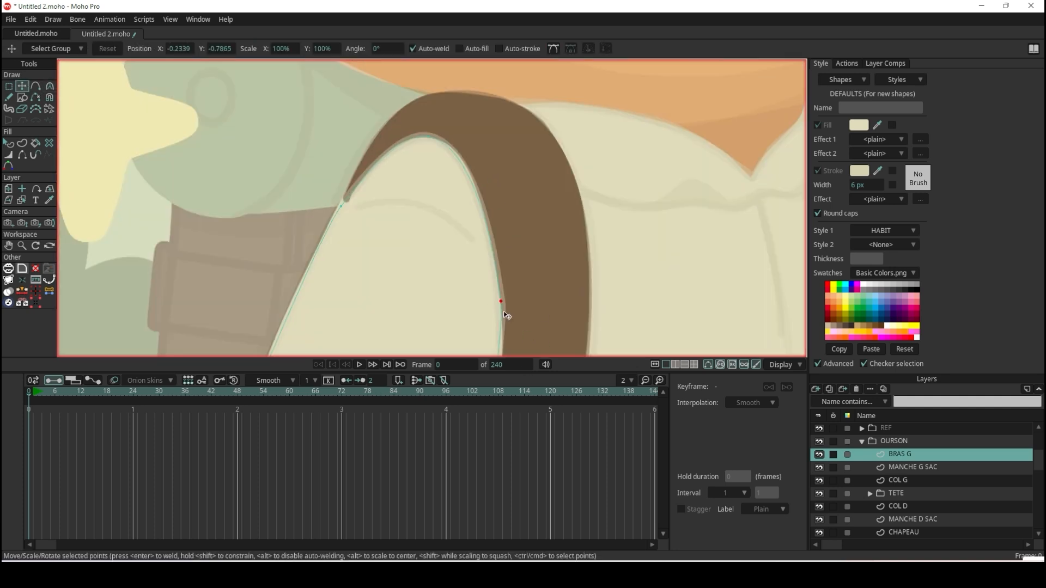
key("c")
scroll(495, 254, "down", 2)
scroll(498, 262, "down", 4)
scroll(506, 332, "up", 6)
left_click_drag(493, 196, 488, 262)
scroll(490, 266, "down", 4)
scroll(471, 162, "up", 6)
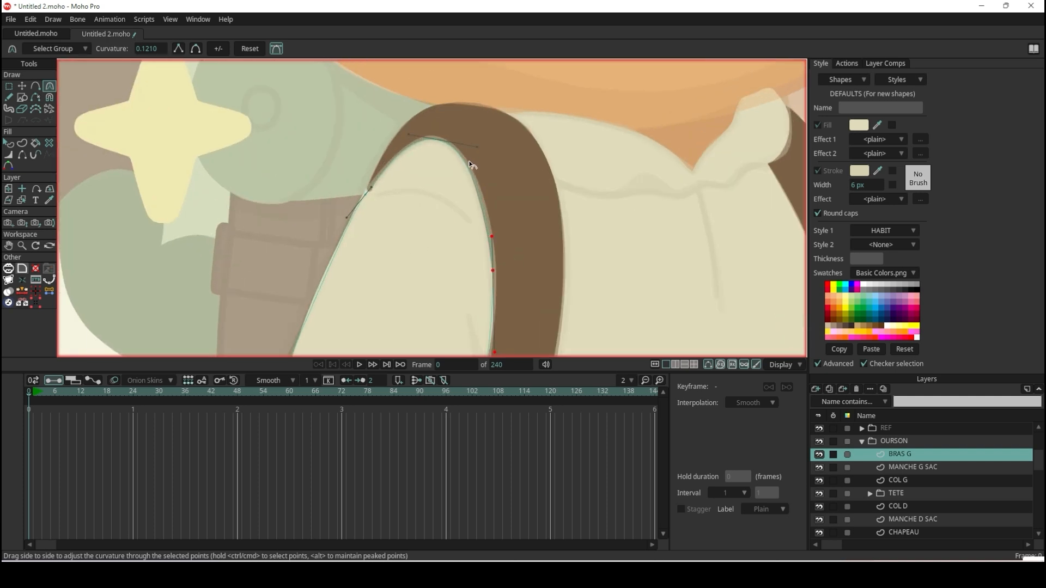
Render the current frame to check the arm against the strap and torso, and close the render.
scroll(449, 146, "down", 1)
key("ctrl+r")
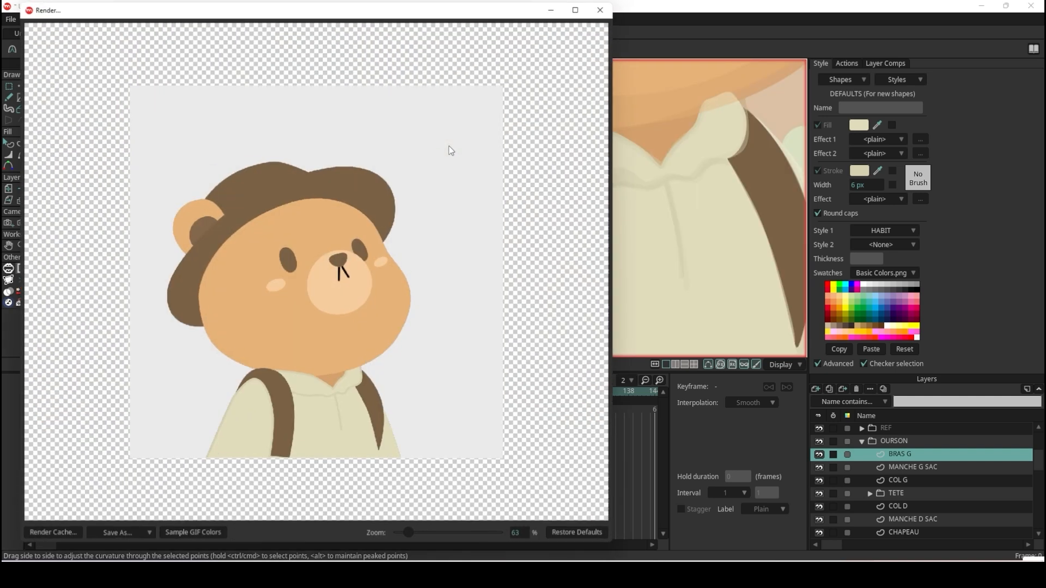
scroll(368, 304, "up", 3)
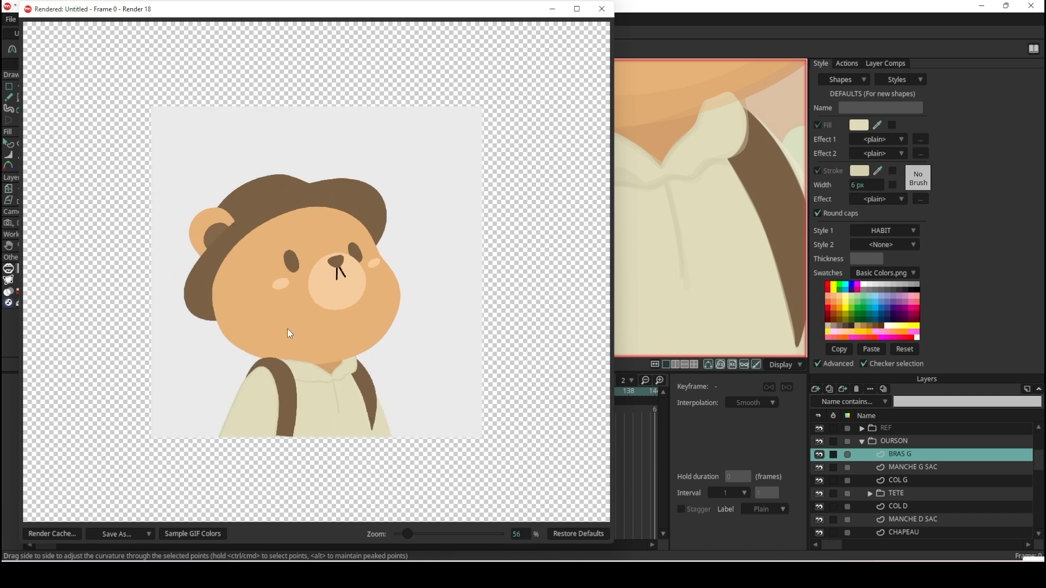
left_click(602, 9)
scroll(616, 251, "down", 4)
scroll(343, 229, "up", 4)
scroll(357, 255, "up", 4)
scroll(357, 255, "down", 6)
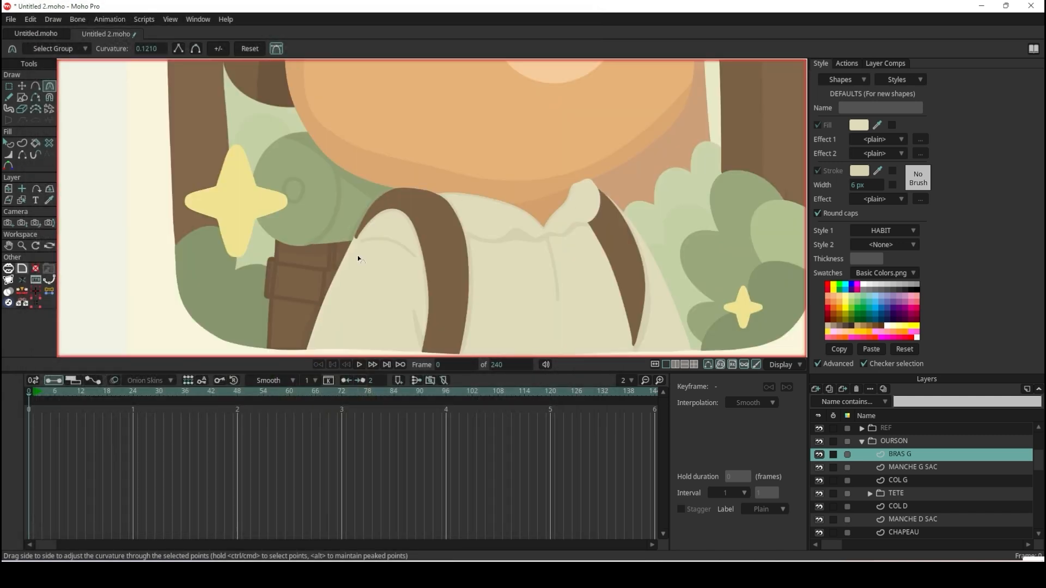
Select the arm shape, turn off its stroke, and deselect it.
scroll(642, 272, "down", 3)
scroll(724, 273, "up", 5)
left_click(8, 143)
left_click(547, 248)
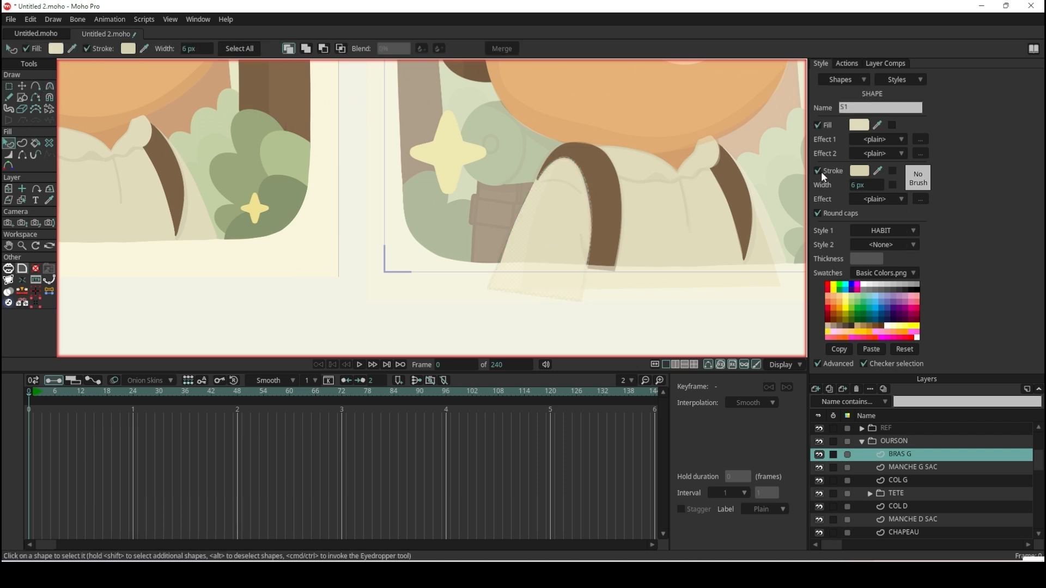
left_click(596, 326)
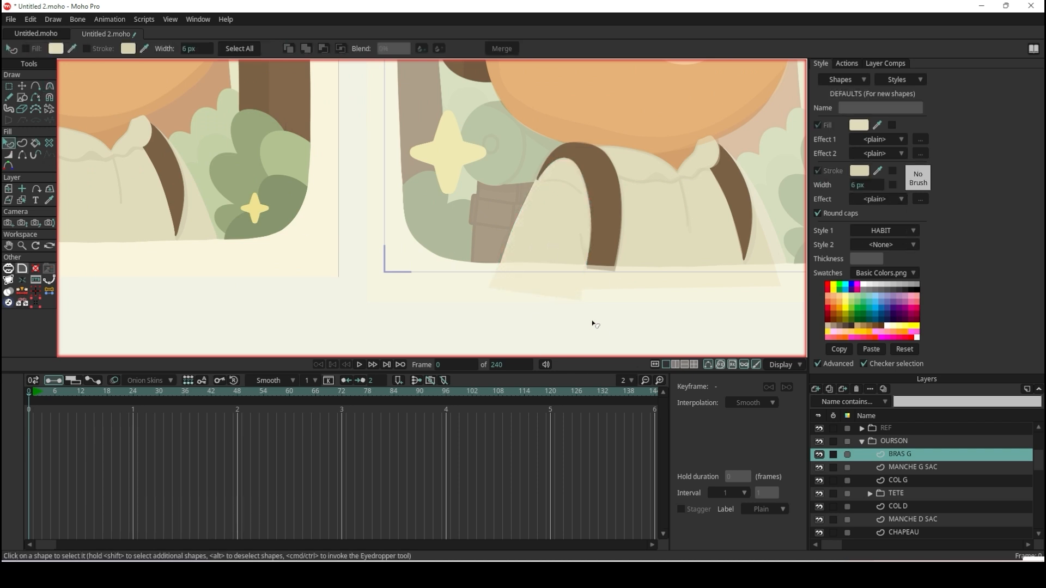
Render the frame again, inspect the whole bear, close the render, and compare the drawing with the original reference.
key("ctrl+r")
scroll(269, 390, "up", 3)
scroll(263, 383, "down", 4)
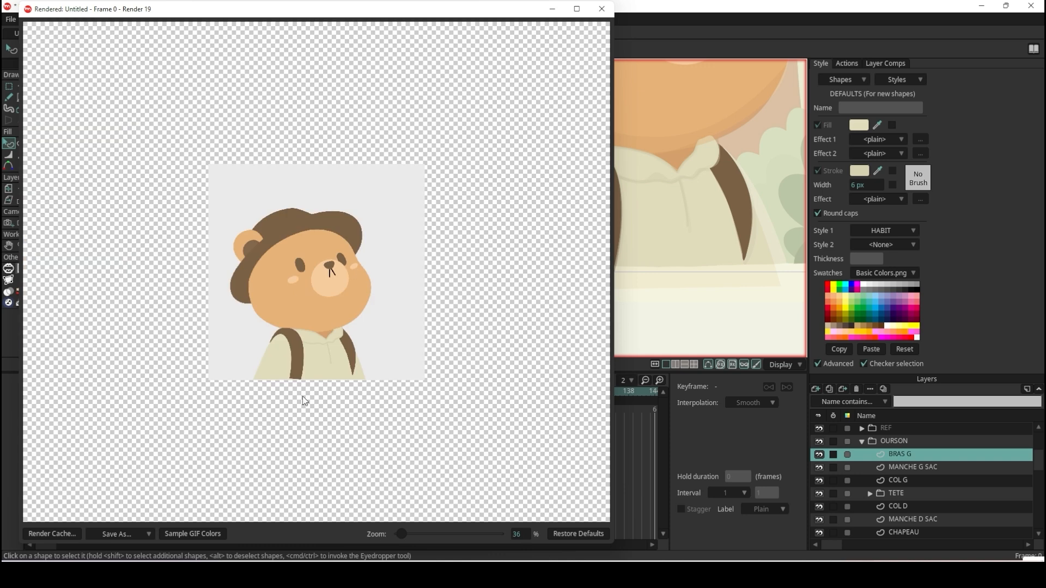
scroll(302, 397, "up", 7)
scroll(282, 348, "down", 5)
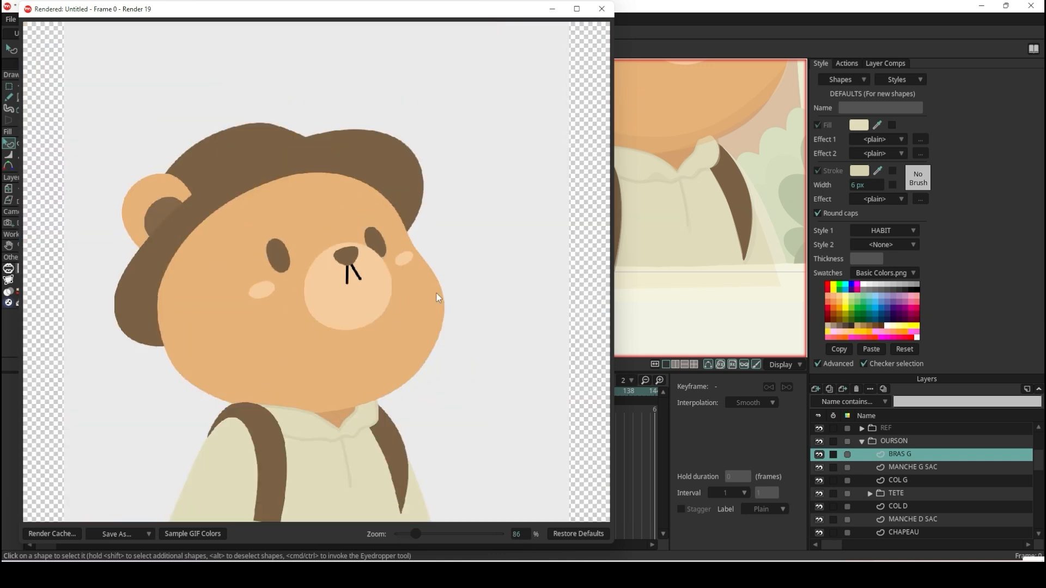
left_click(602, 9)
scroll(572, 76, "down", 3)
scroll(535, 98, "up", 8)
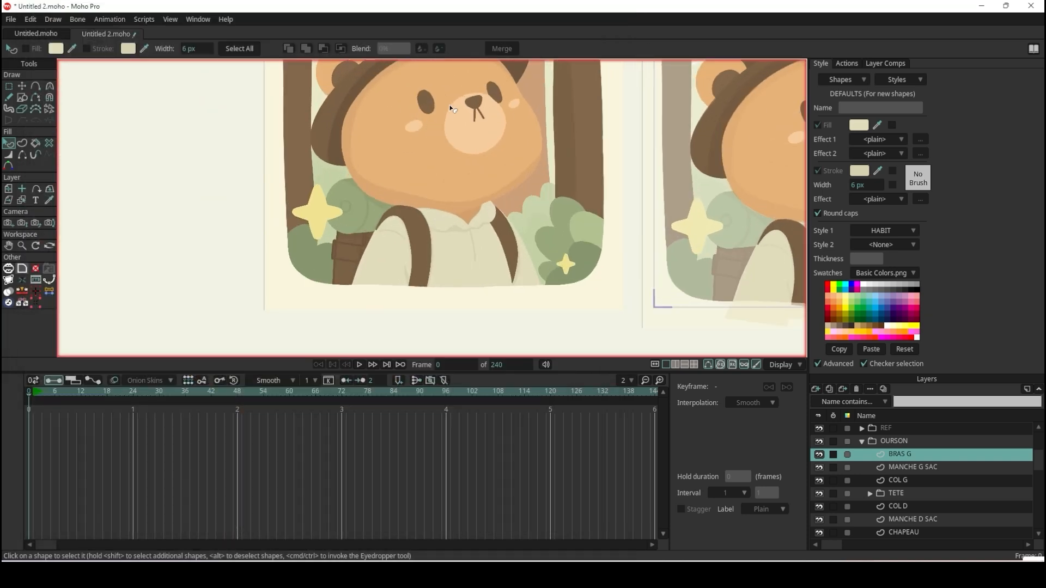
scroll(534, 98, "down", 6)
scroll(547, 110, "up", 4)
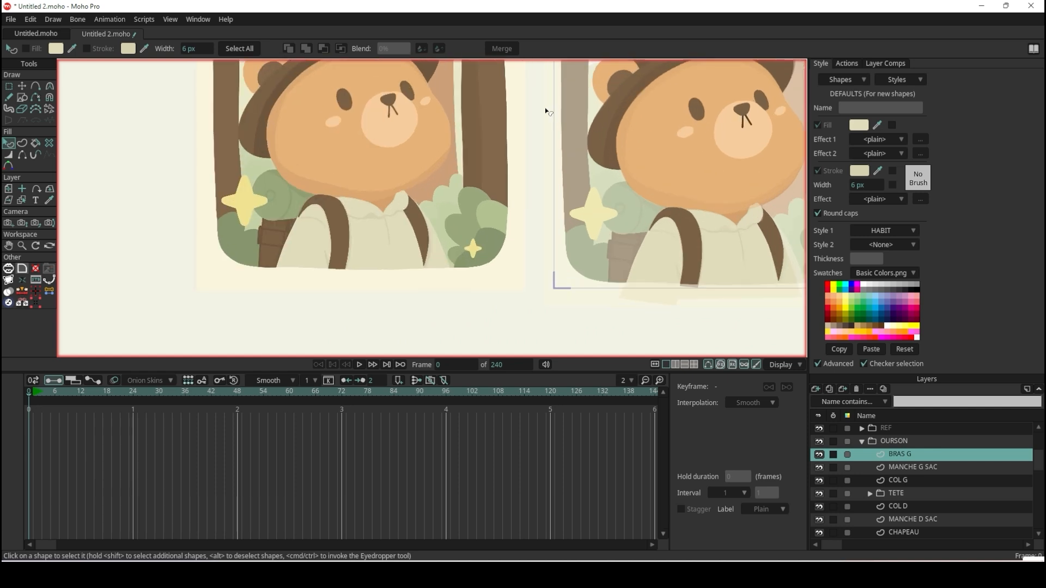
Open the NEZ style for editing and sample its fill colour from the mouth line of the original reference.
left_click(896, 80)
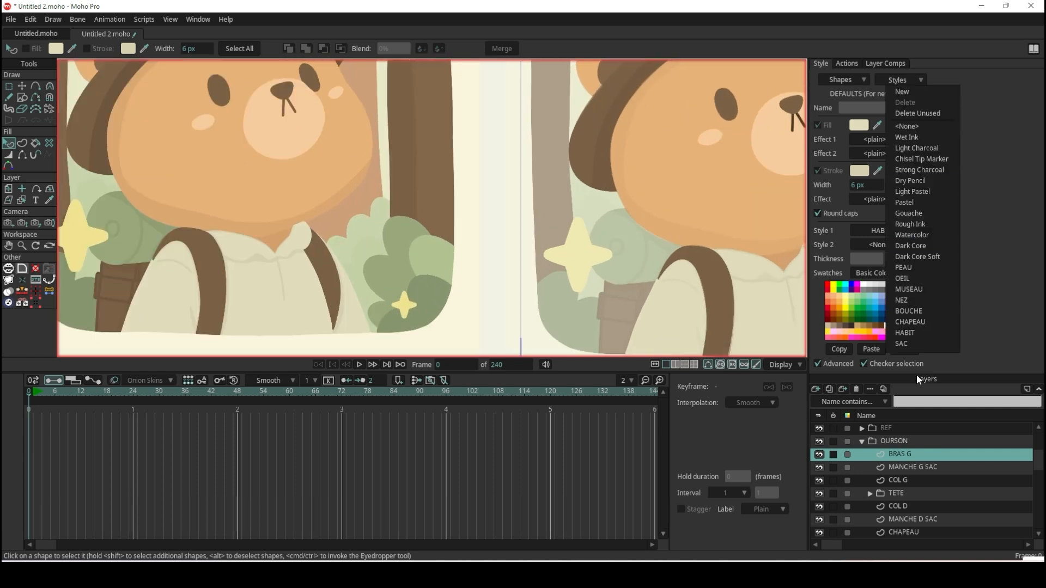
left_click(905, 300)
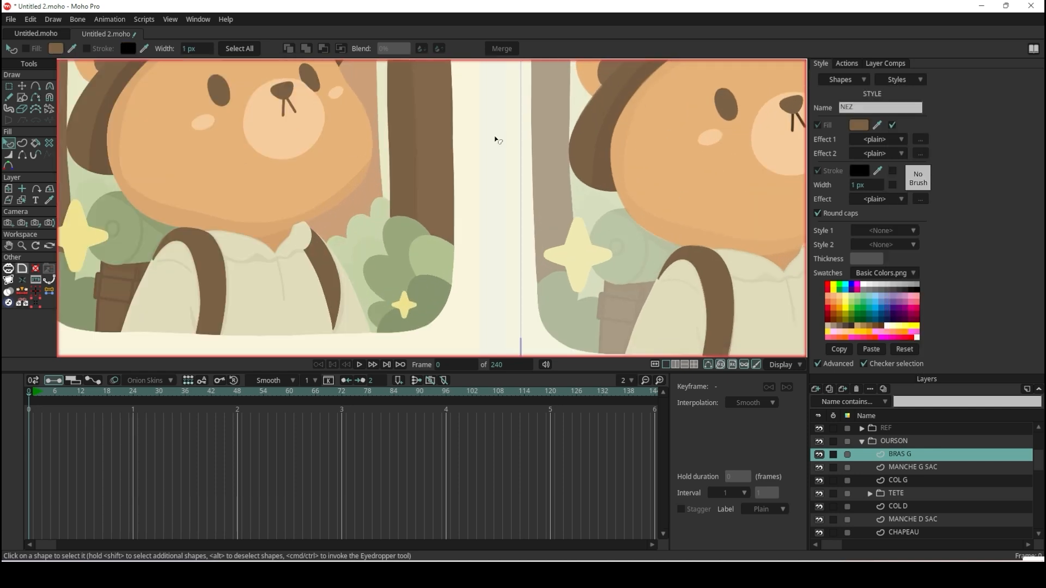
scroll(496, 164, "down", 3)
scroll(439, 126, "up", 5)
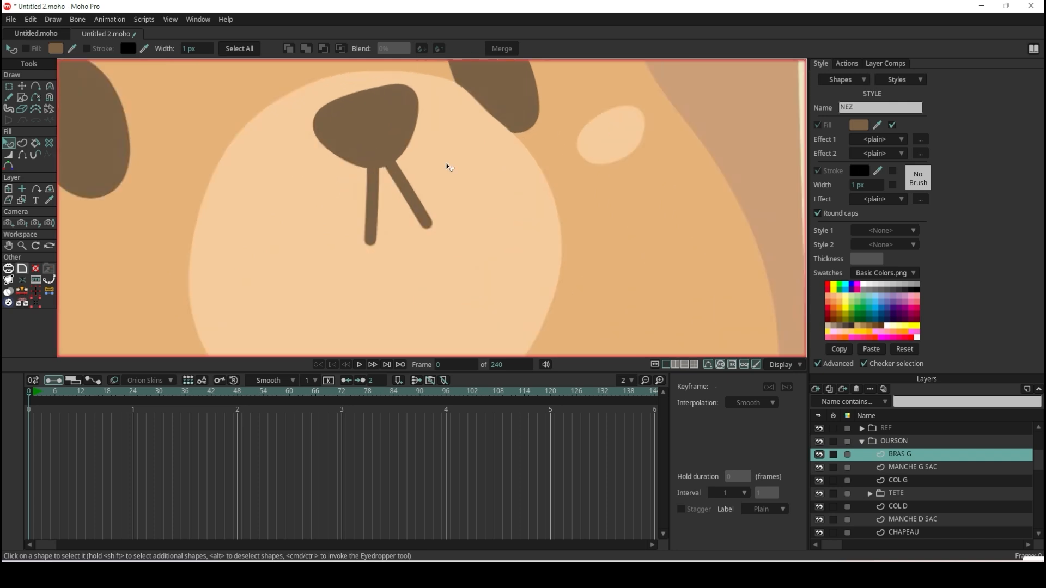
left_click_drag(877, 124, 417, 196)
scroll(423, 205, "down", 5)
scroll(427, 206, "up", 5)
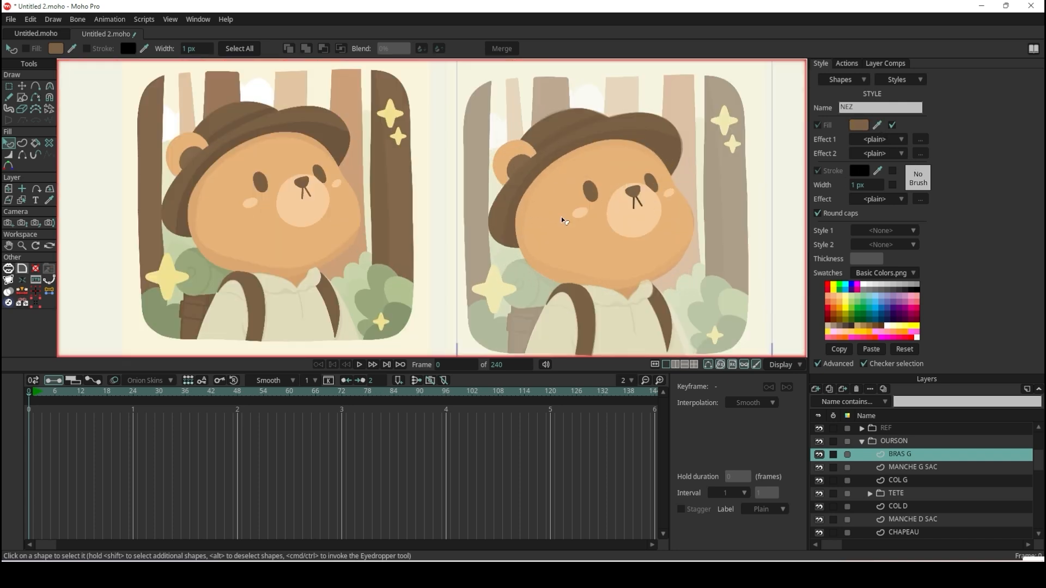
Set Style 2 to None for both mouth lines on the BOUCHE layer and deselect them.
scroll(638, 183, "up", 1)
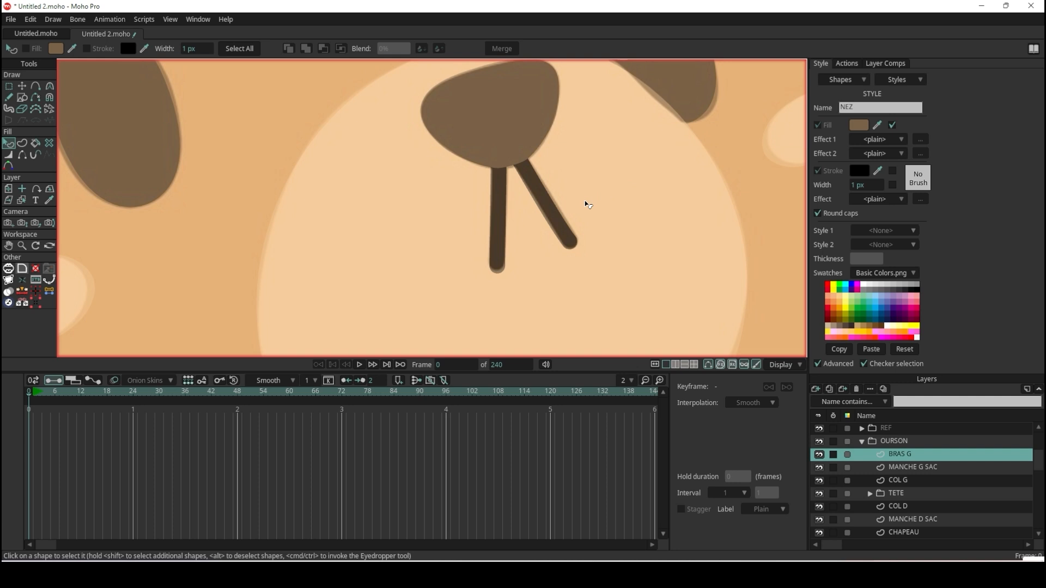
left_click(552, 206, "ctrl+alt")
left_click(552, 206)
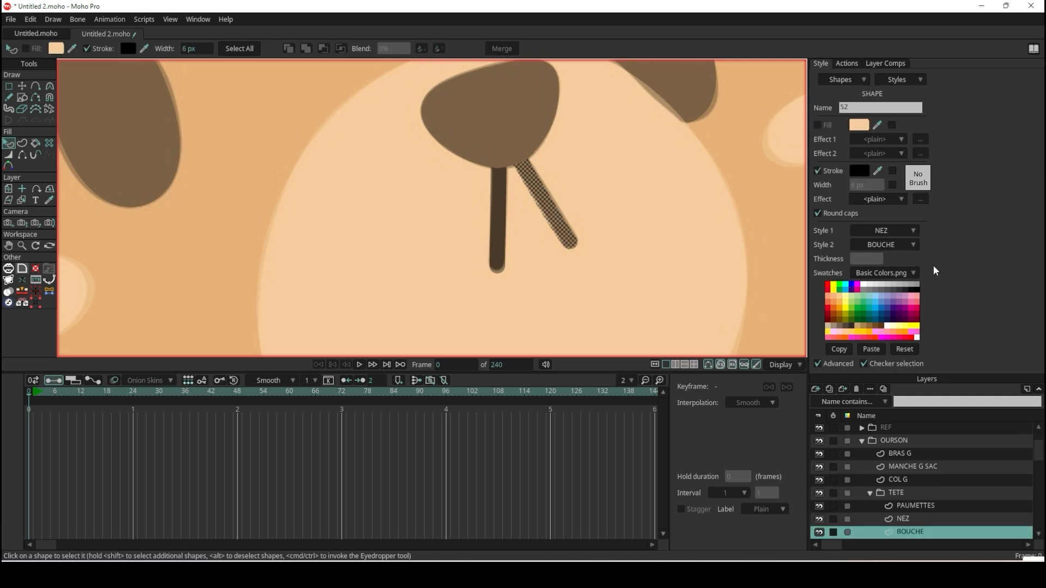
left_click(903, 245)
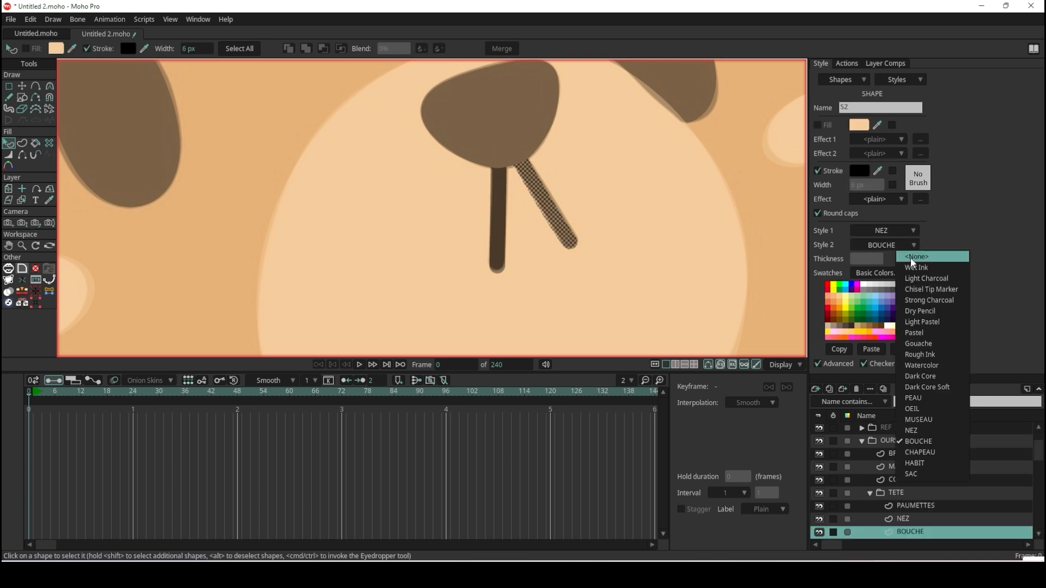
left_click(911, 259)
left_click(506, 231)
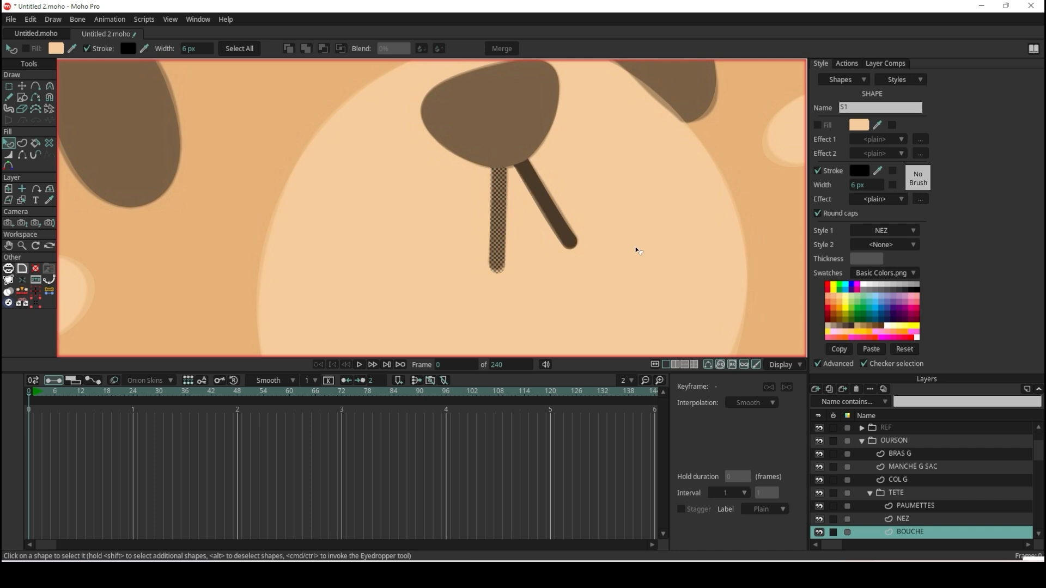
left_click(556, 211, "shift")
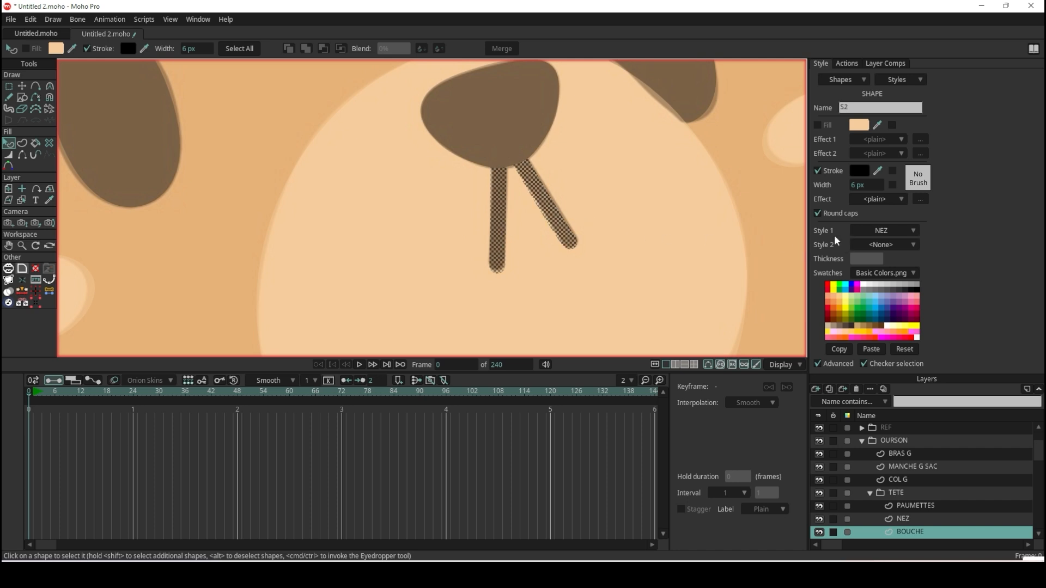
left_click(899, 245)
left_click(916, 260)
left_click(652, 188)
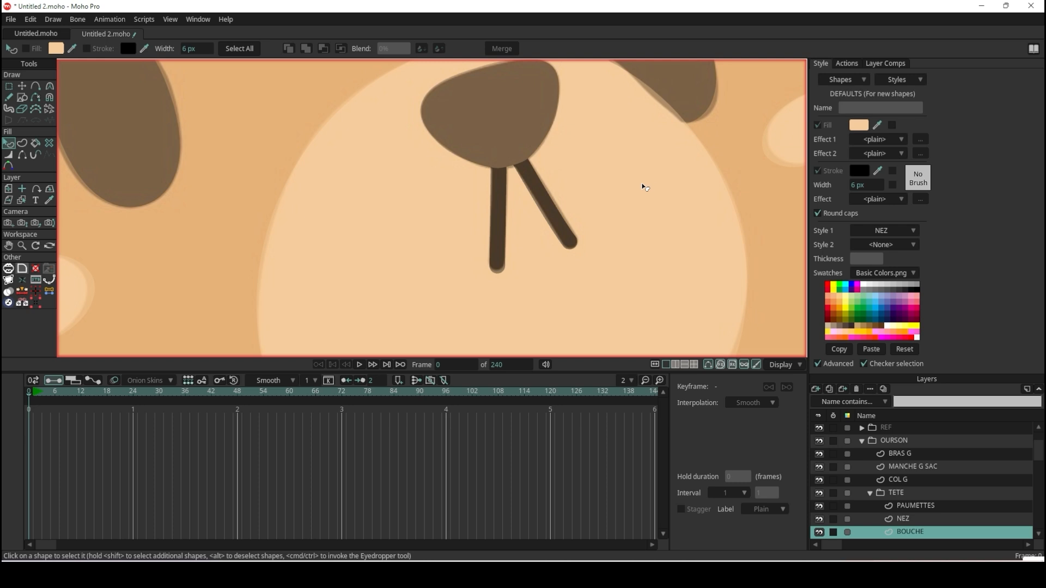
In the NEZ style, sample the stroke colour from the bear's nose and make the style control stroke colour.
left_click(905, 81)
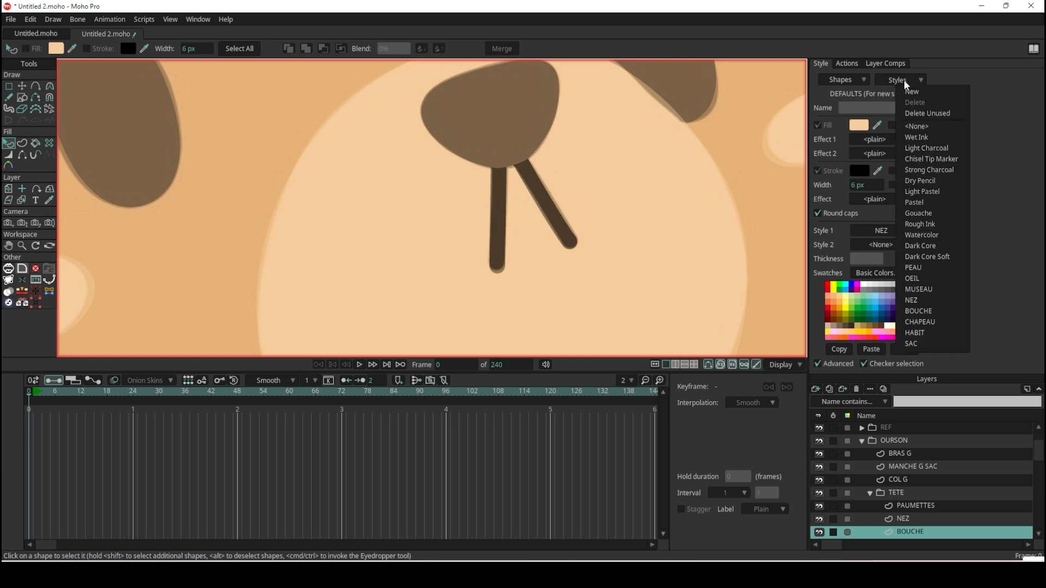
left_click(928, 297)
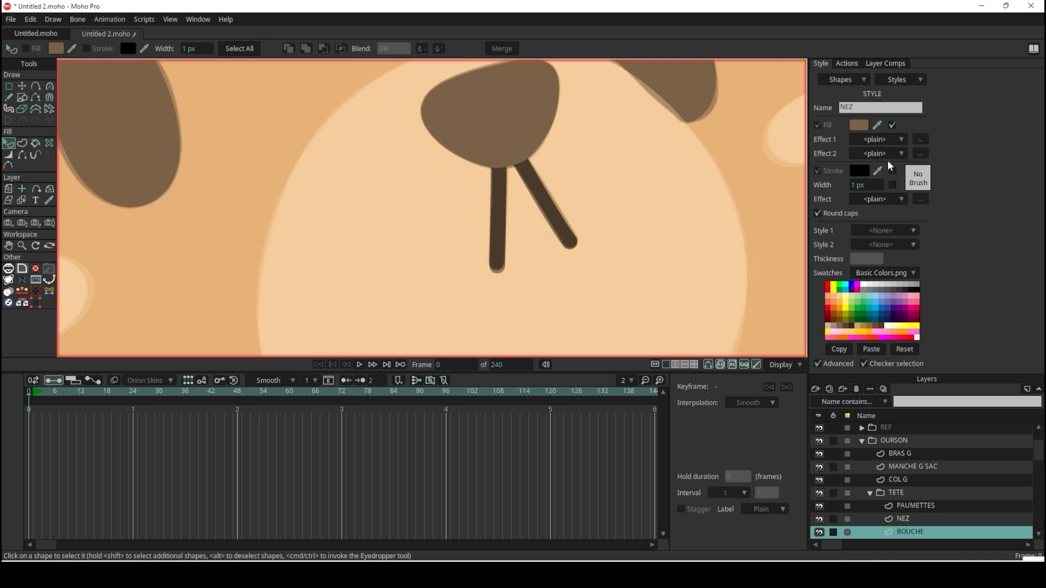
left_click(878, 171)
left_click(527, 121)
left_click(891, 171)
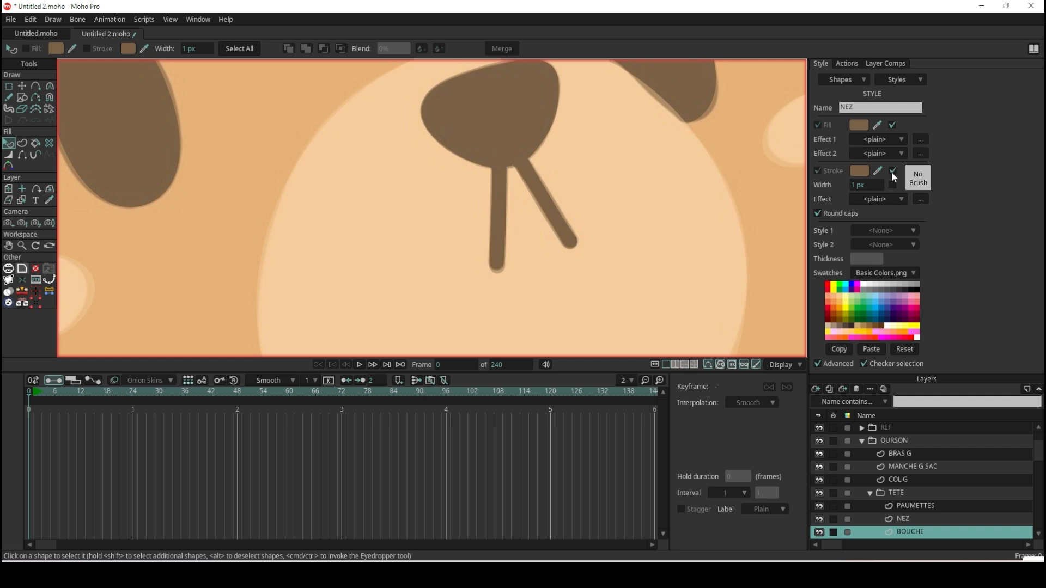
Create a new style in the document.
left_click(897, 80)
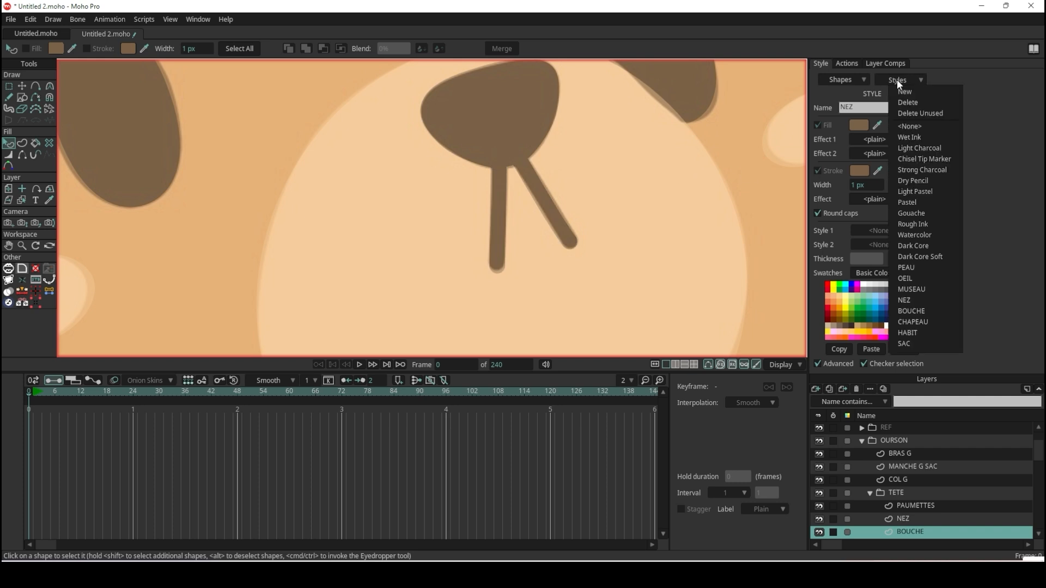
left_click(903, 89)
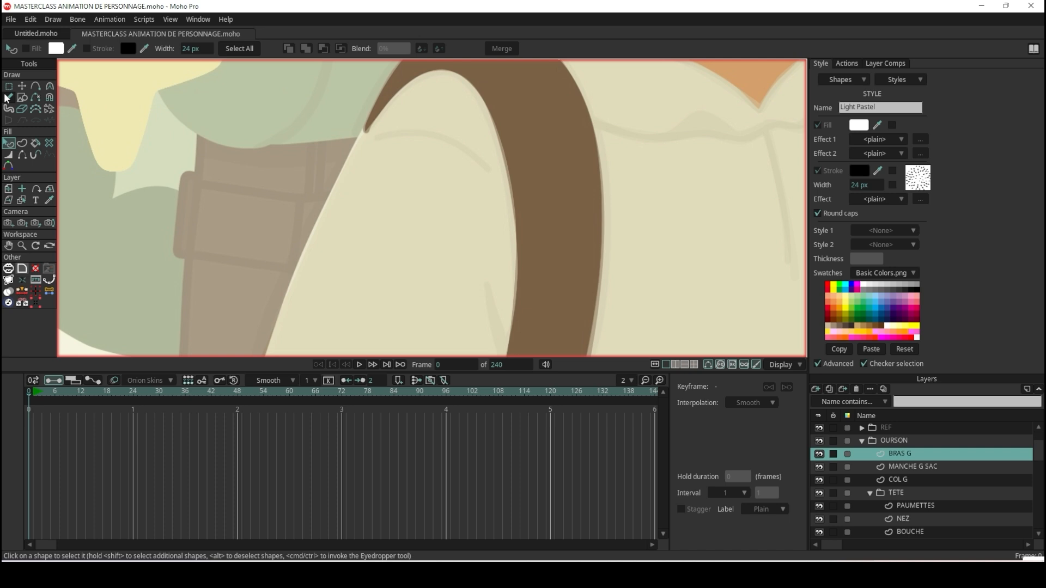
Try a Freehand stroke along the reference's curved fold on the upper sleeve of the BRAS G layer.
left_click(8, 97)
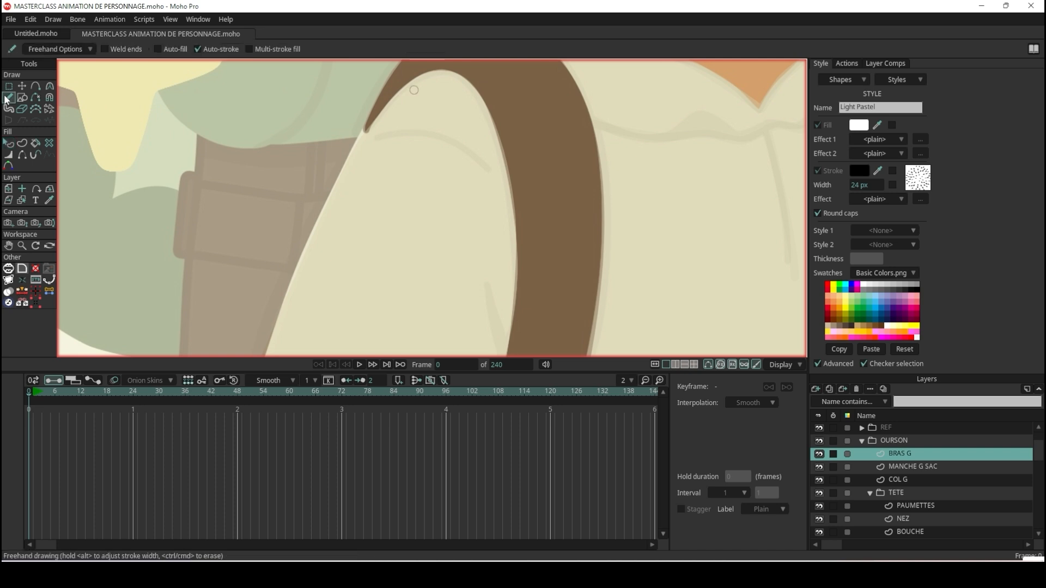
scroll(480, 151, "up", 2)
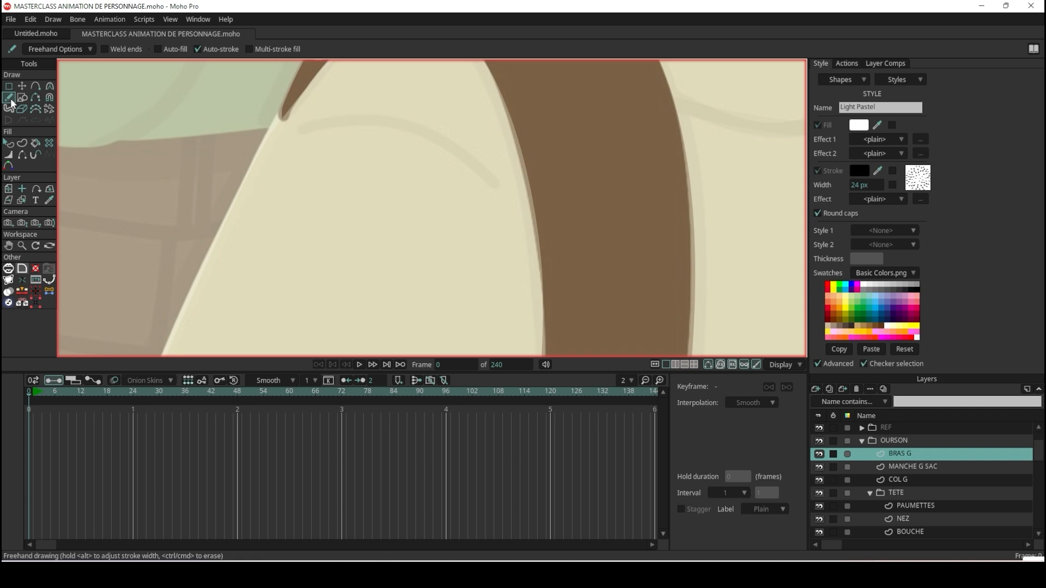
mouse_move(495, 186)
left_mouse_down()
mouse_move(403, 130)
mouse_move(333, 116)
mouse_move(291, 129)
left_mouse_up()
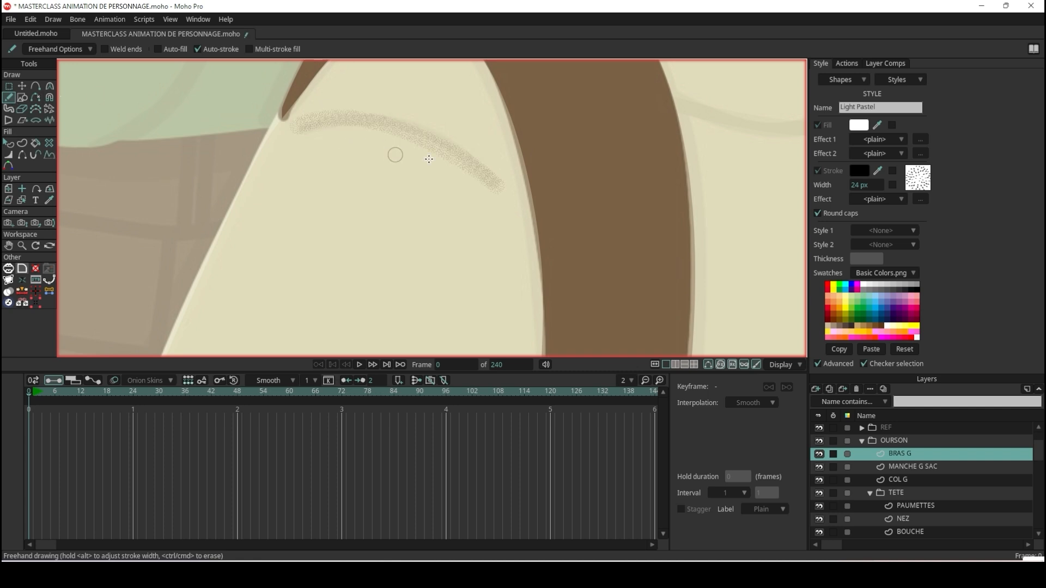
scroll(429, 159, "up", 5)
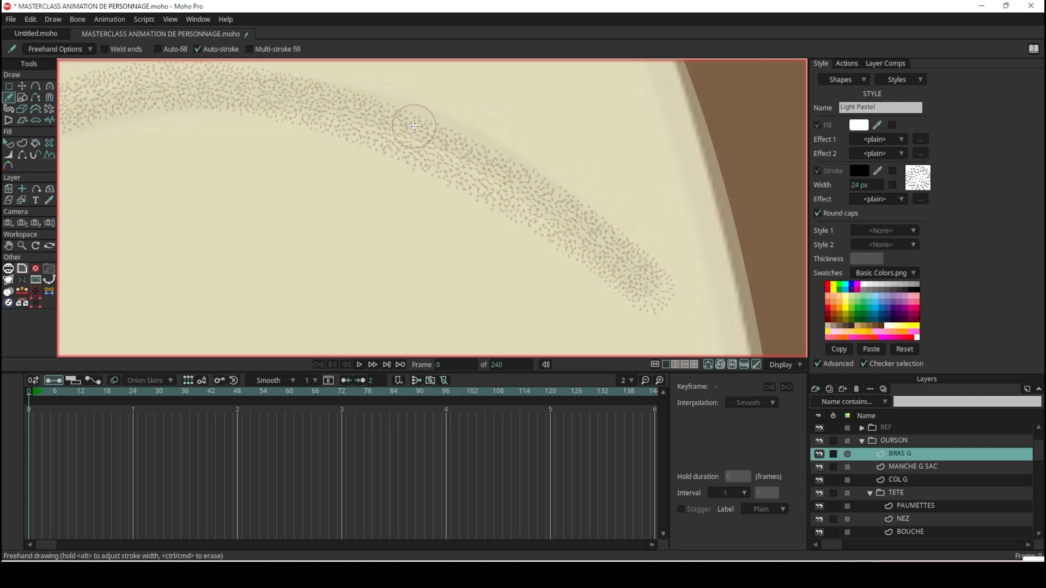
scroll(415, 126, "down", 3)
key("ctrl+z")
Draw the sleeve fold freehand as a curve from near the strap's inner edge to the arm's outer edge, and hide the REF group.
mouse_move(543, 203)
left_mouse_down()
mouse_move(429, 148)
mouse_move(339, 126)
mouse_move(228, 121)
left_mouse_up()
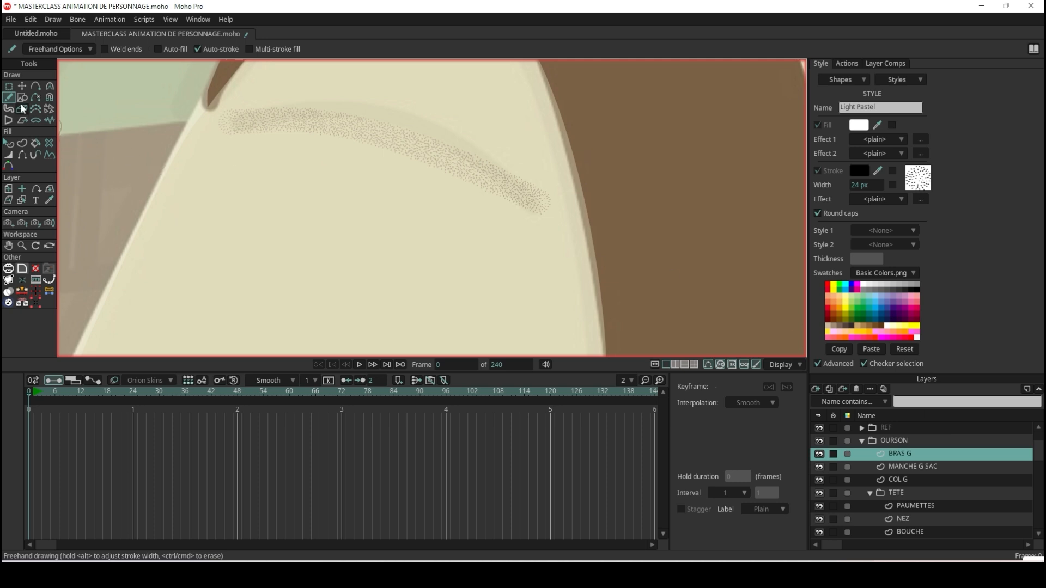
left_click(9, 144)
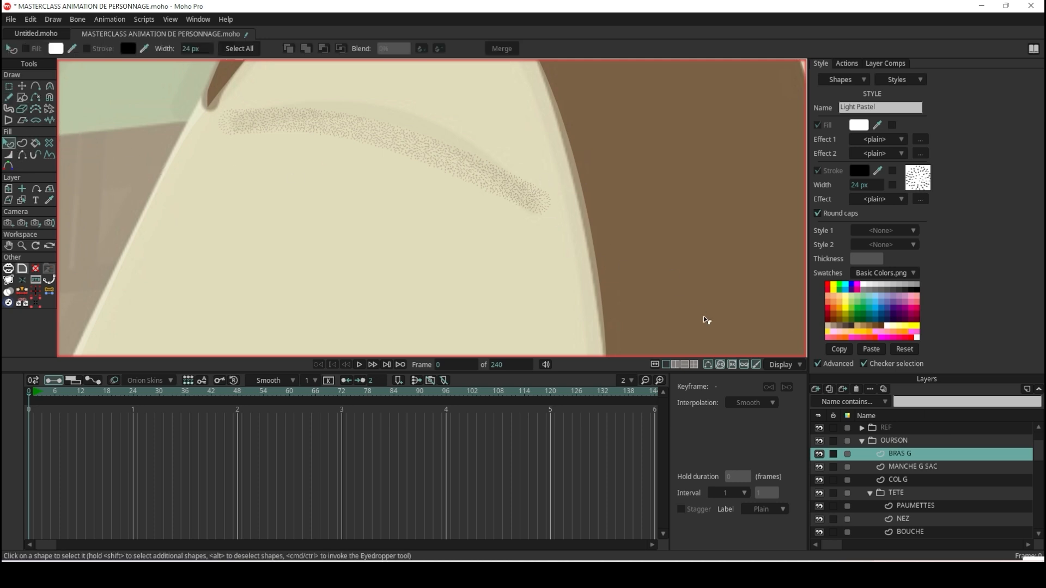
left_click(823, 442)
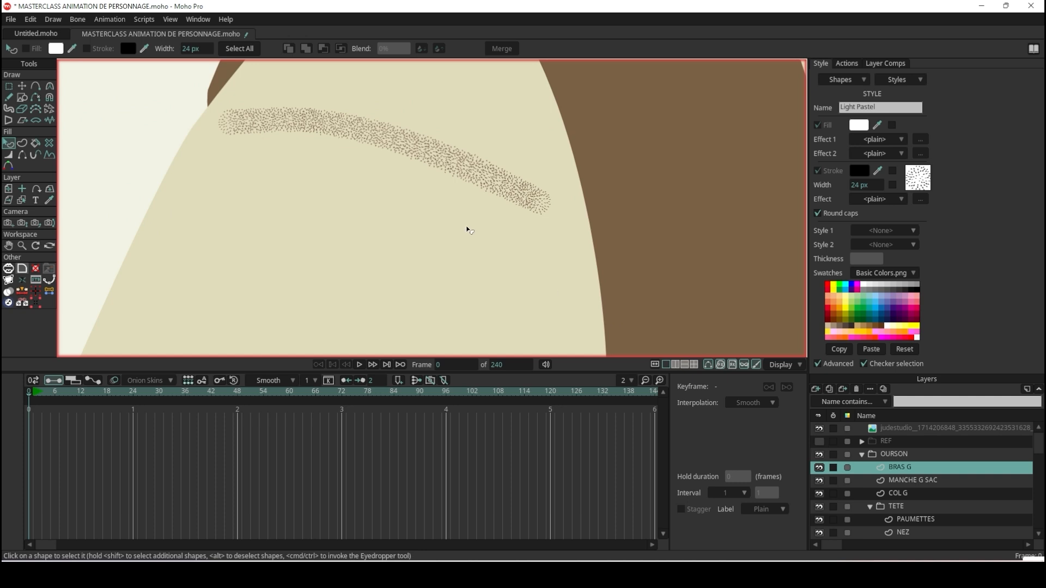
Select the sleeve fold stroke and set both its Style 1 and Style 2 to None.
scroll(471, 231, "down", 3)
scroll(494, 235, "up", 2)
scroll(488, 207, "up", 1)
left_click(436, 221)
scroll(572, 189, "down", 3)
scroll(525, 180, "up", 2)
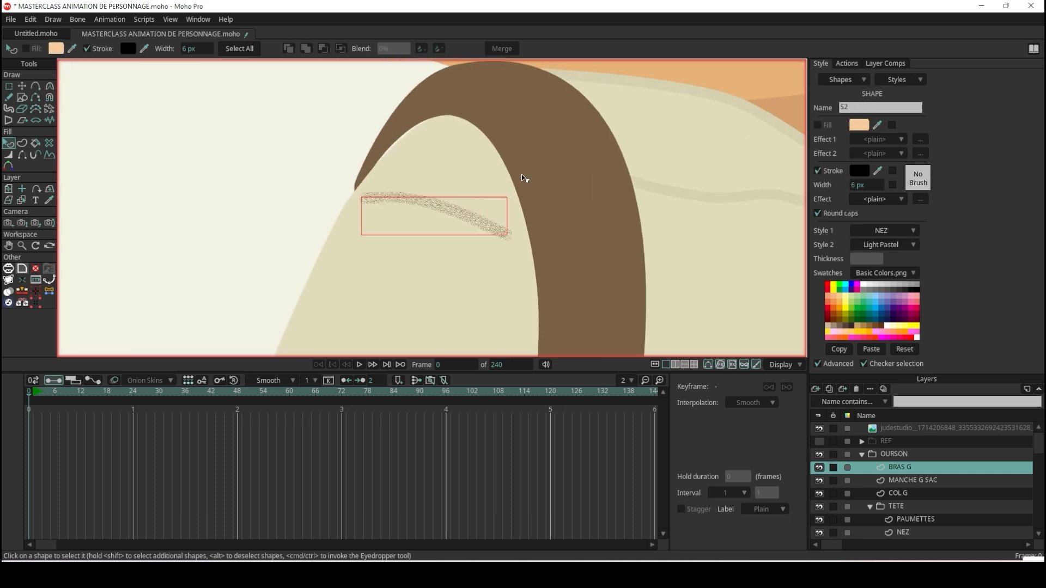
scroll(504, 182, "up", 2)
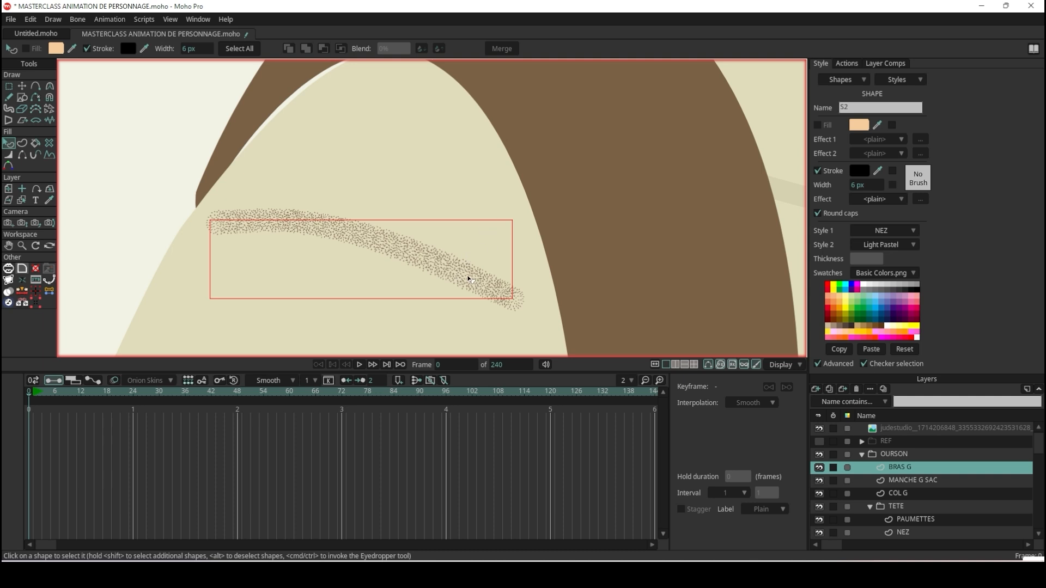
left_click(913, 247)
left_click(919, 257)
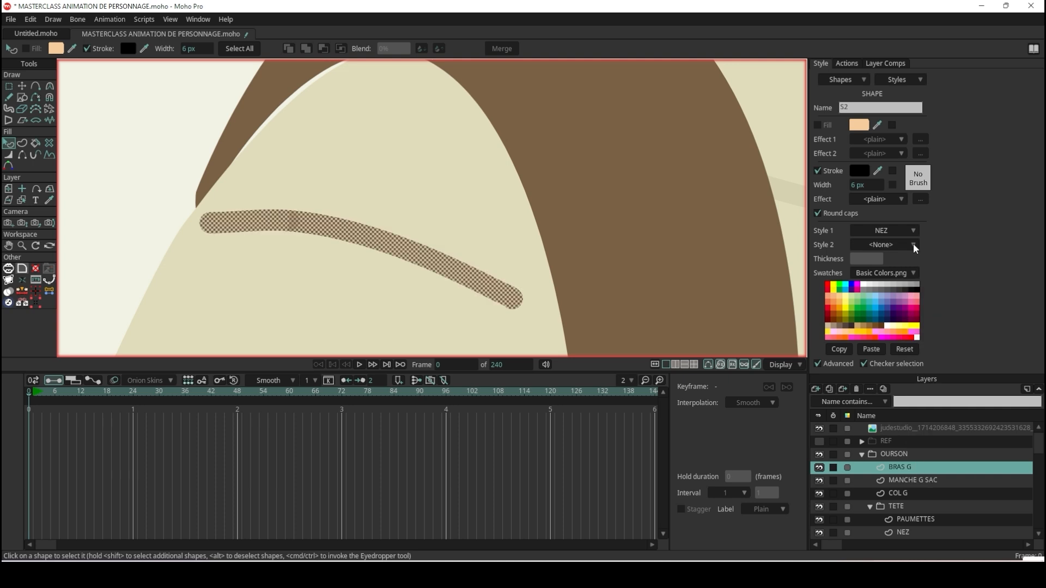
left_click(908, 244)
left_click(915, 244)
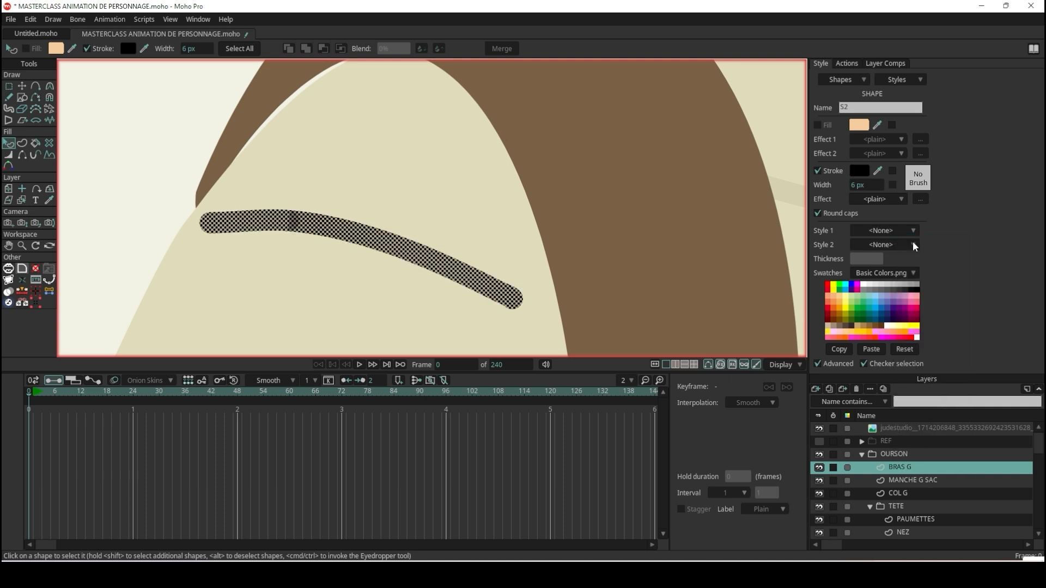
Delete the two extra points near the fold's strap-side end, and reposition its middle point and outer end point.
left_click(22, 86)
left_click(290, 223)
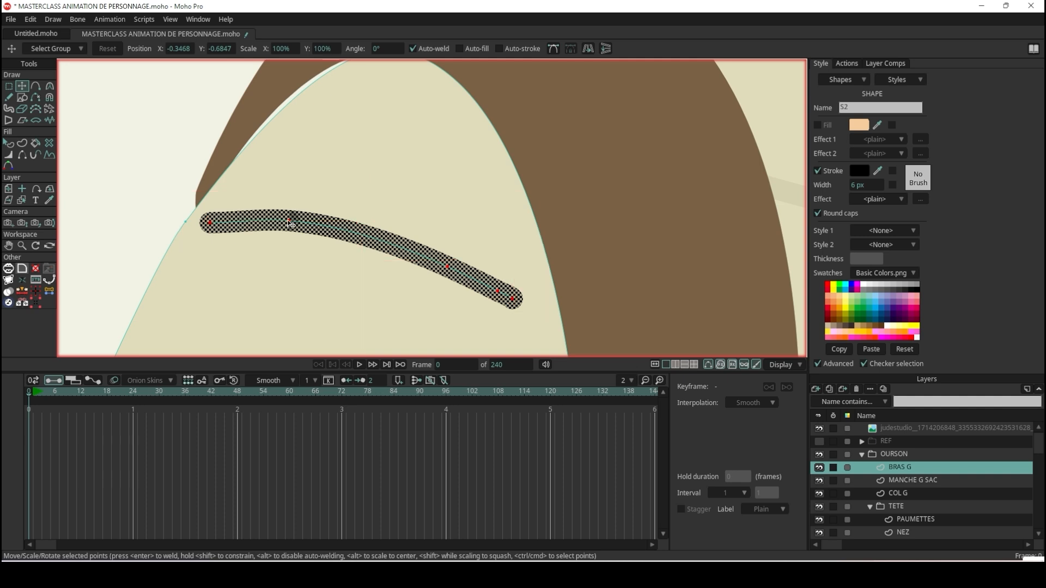
left_click_drag(290, 222, 298, 220)
left_click_drag(497, 291, 497, 294)
key("Delete")
left_click_drag(448, 270, 452, 266)
key("Delete")
left_click_drag(297, 221, 362, 221)
mouse_move(222, 229)
left_mouse_down()
mouse_move(239, 231)
mouse_move(231, 231)
left_mouse_up()
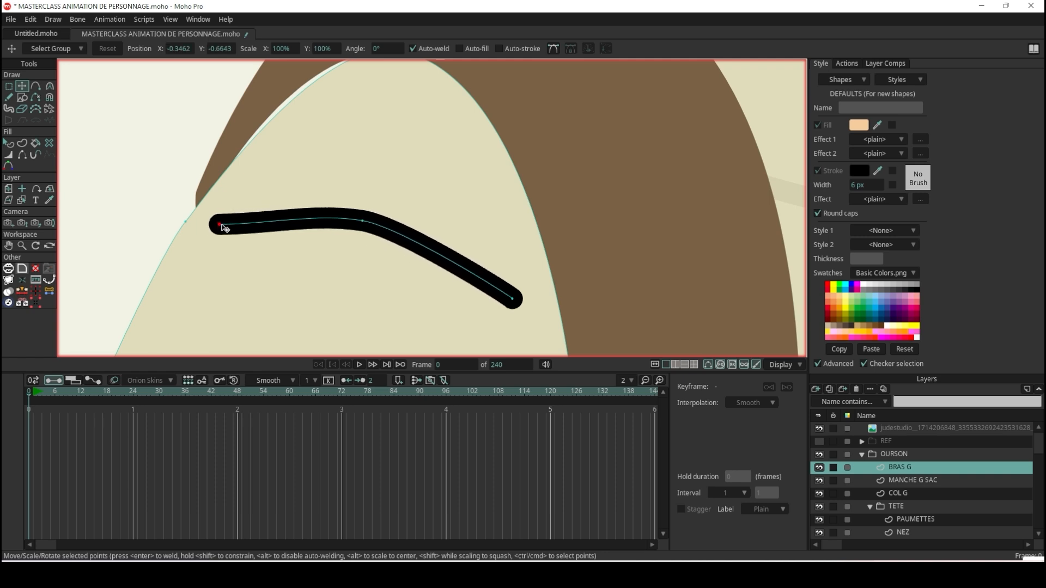
Show the REF group and adjust the curvature handles at the fold's outer end and middle point to follow the reference crease.
key("c")
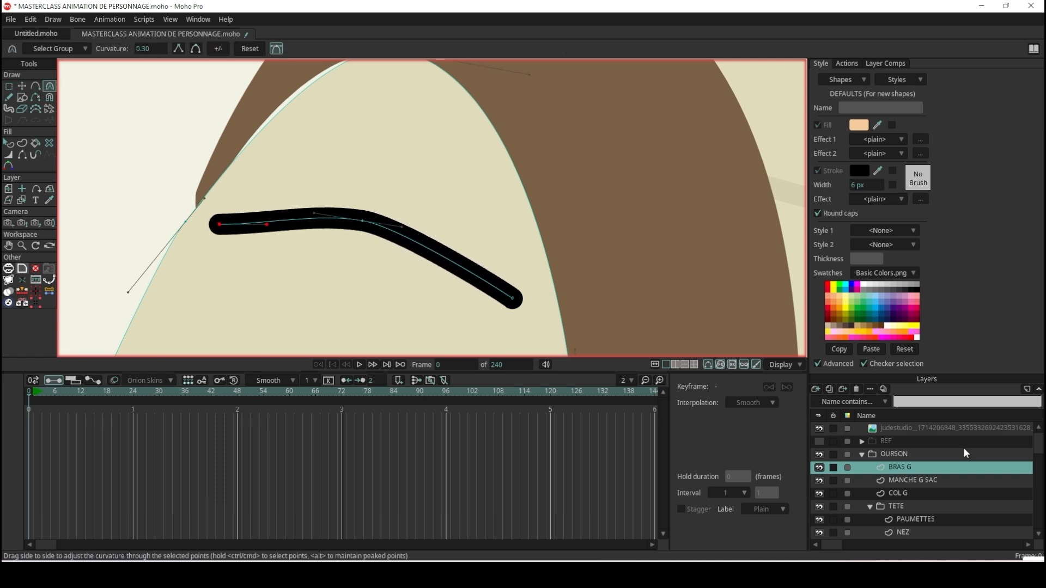
left_click(819, 441)
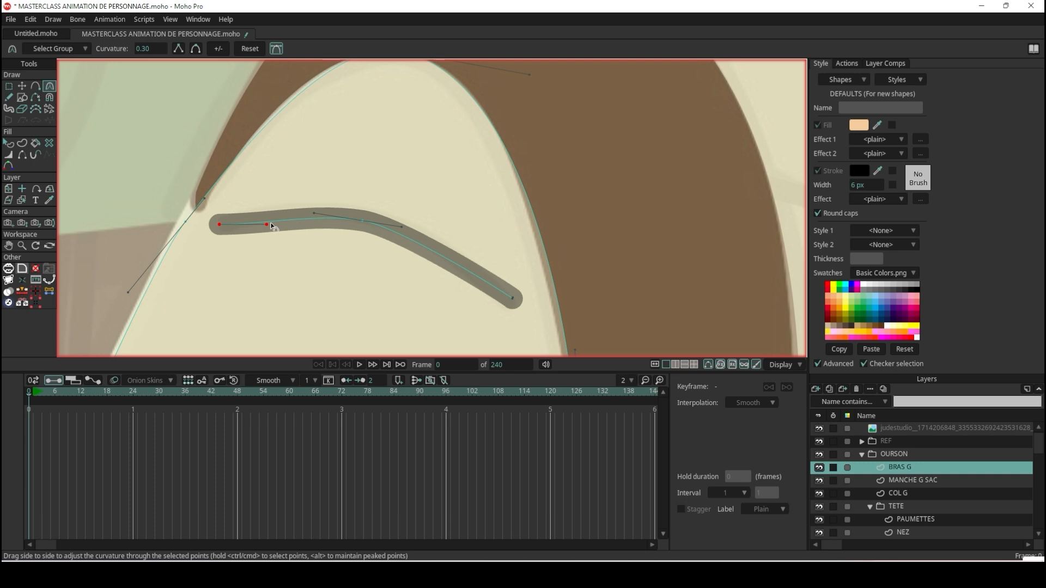
left_click_drag(270, 226, 274, 213)
mouse_move(408, 226)
left_mouse_down()
mouse_move(438, 228)
mouse_move(440, 239)
left_mouse_up()
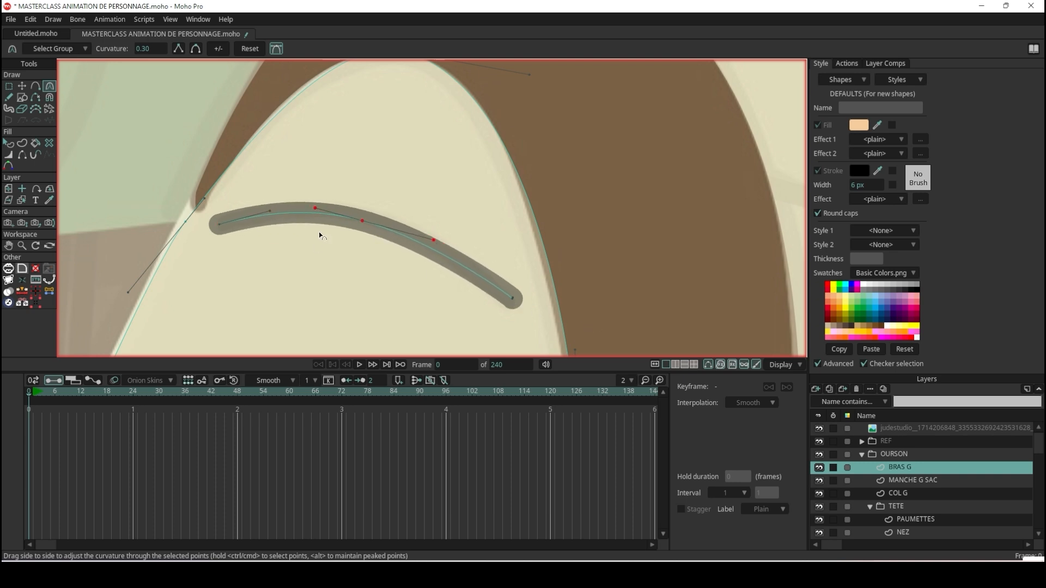
Select the sleeve fold stroke and sample its stroke colour from the crease on the reference shirt beside the strap.
left_click(9, 143)
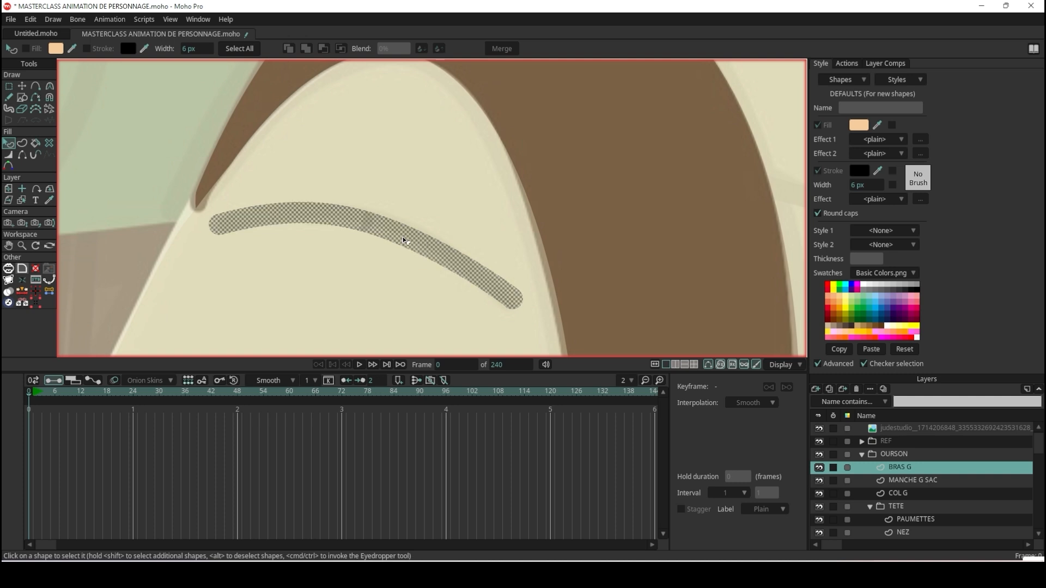
left_click(407, 243)
scroll(559, 207, "down", 5)
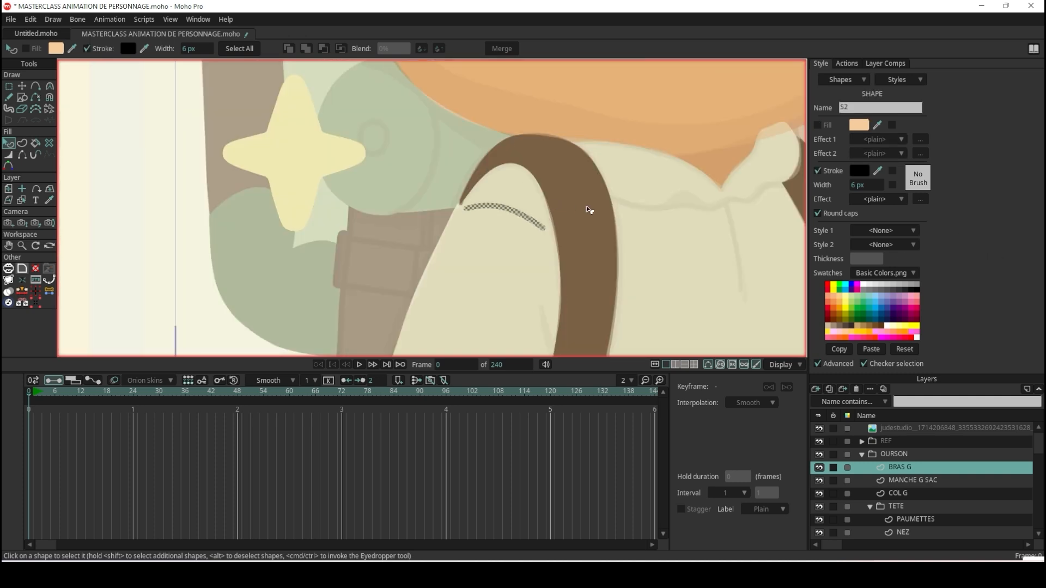
scroll(676, 218, "up", 5)
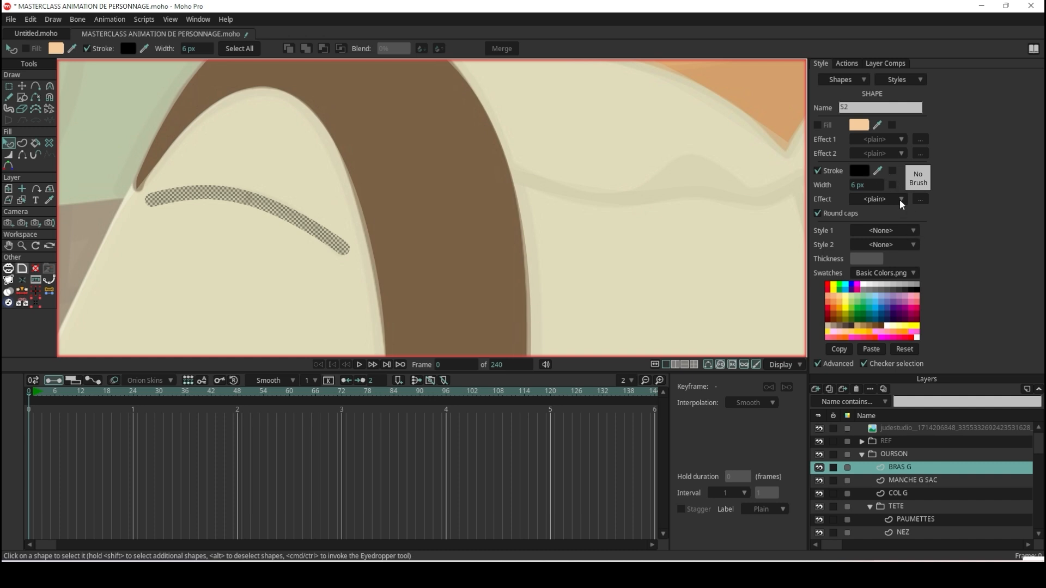
left_click(877, 171)
left_click(716, 171)
left_click(683, 185)
scroll(683, 187, "down", 10)
scroll(560, 159, "up", 8)
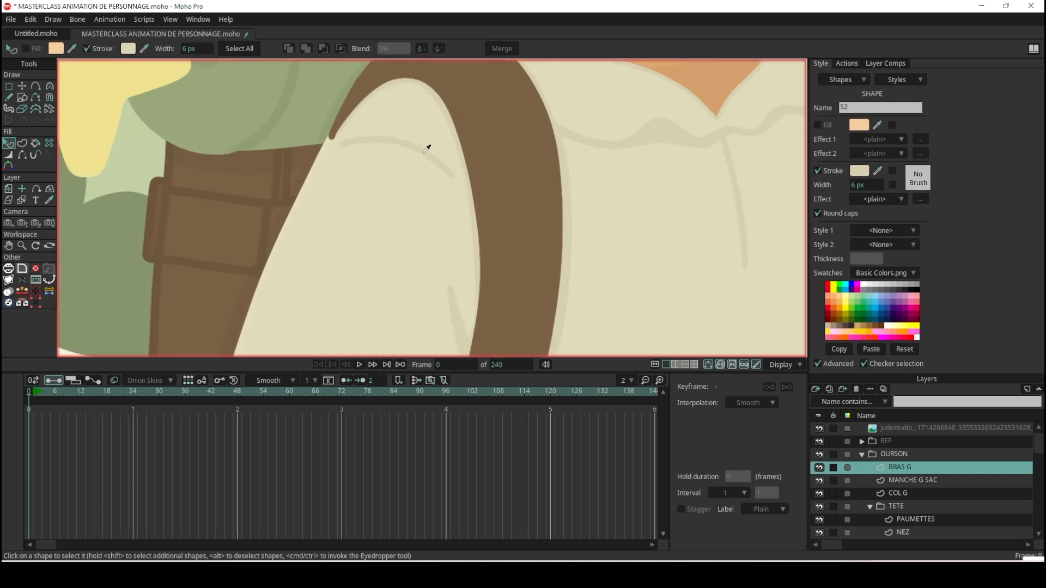
scroll(424, 153, "down", 10)
scroll(609, 184, "up", 7)
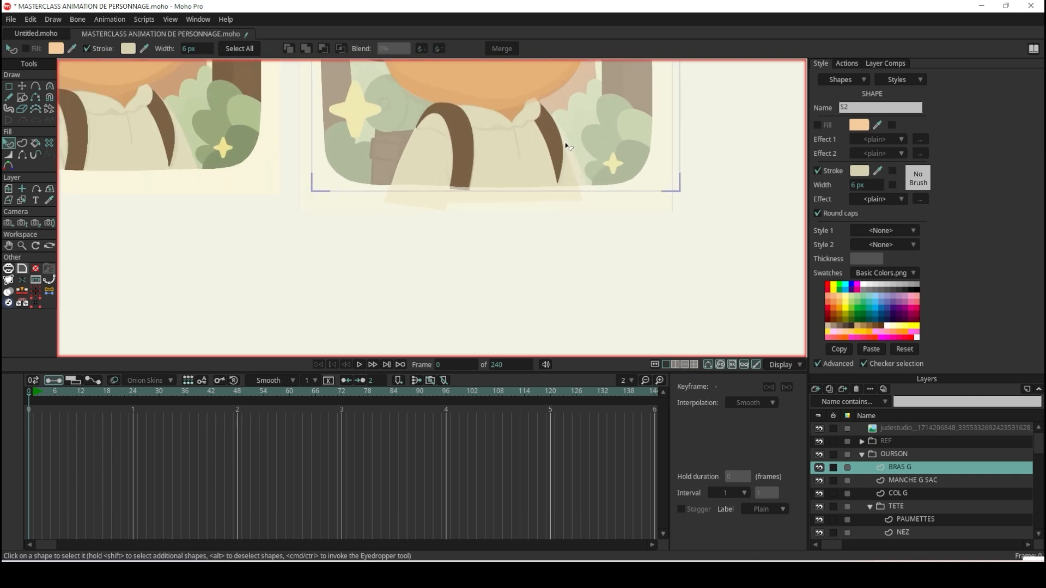
Draw a second sleeve fold freehand along the reference's short lower crease next to the strap.
left_click(444, 291)
scroll(362, 166, "up", 4)
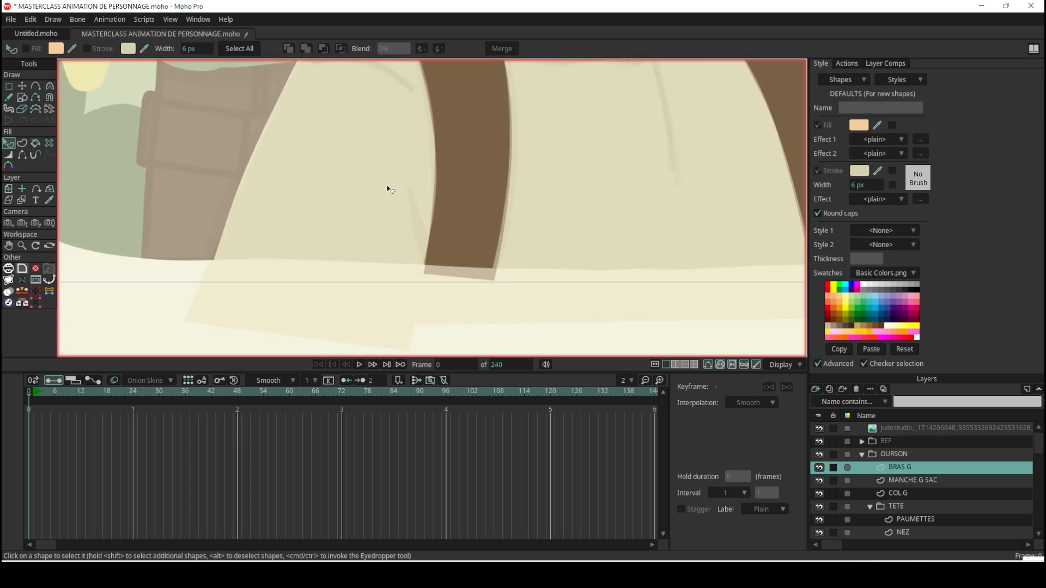
left_click(10, 97)
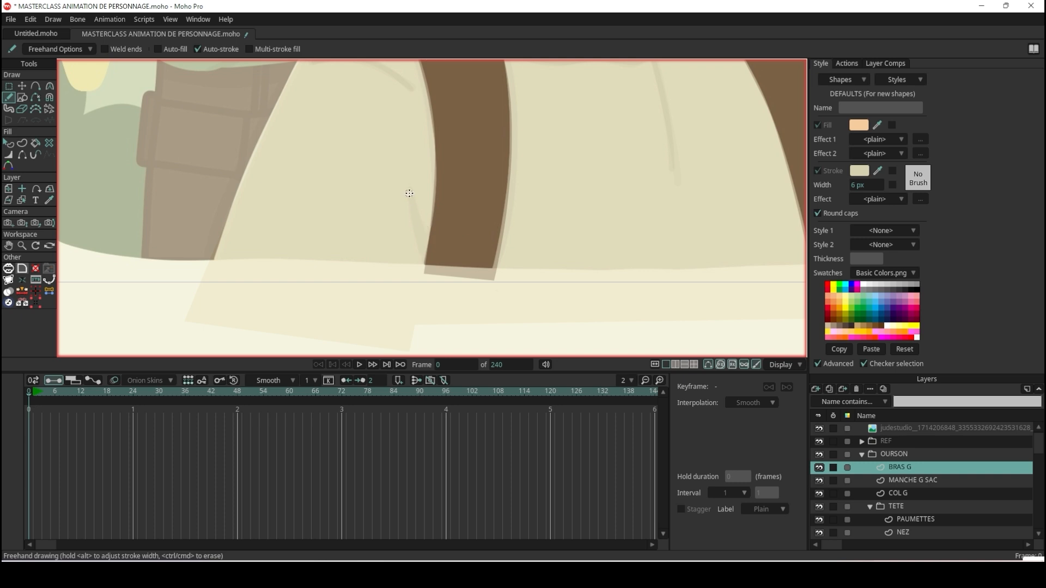
scroll(469, 256, "down", 4)
scroll(532, 203, "up", 2)
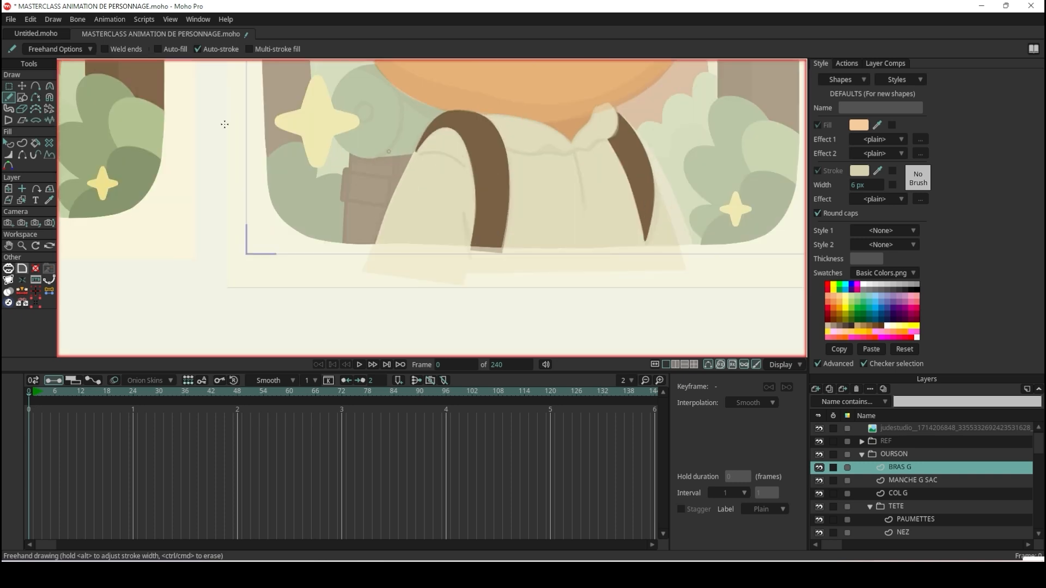
Move the two lower corner points of the BRAS G arm shape slightly upward.
left_click(23, 86)
left_click(429, 207, "ctrl")
scroll(428, 208, "down", 3)
scroll(450, 225, "up", 4)
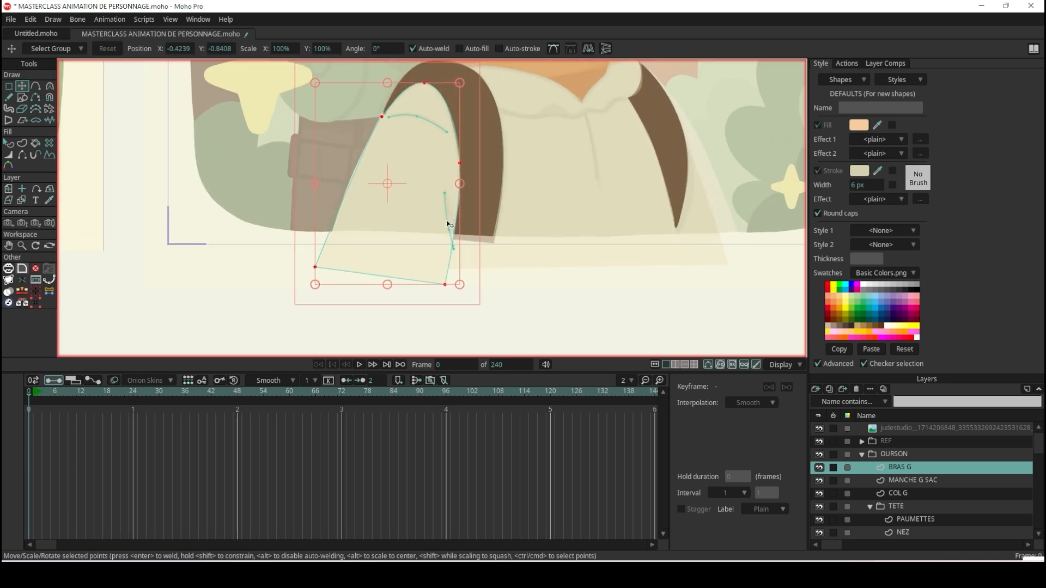
left_click(36, 85)
key("t")
scroll(458, 285, "up", 2)
left_click(431, 268)
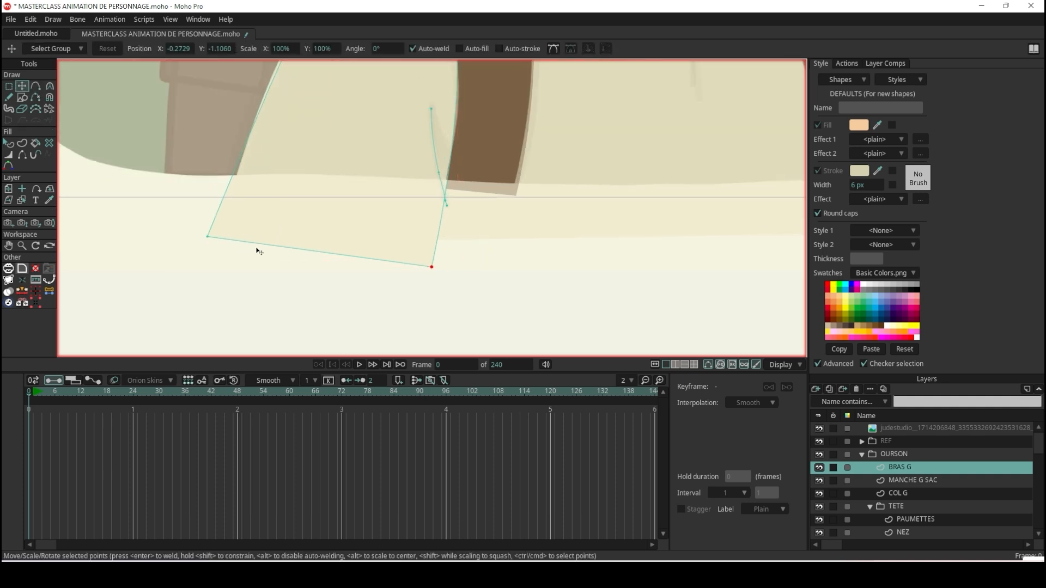
scroll(357, 248, "down", 2)
scroll(360, 257, "up", 1)
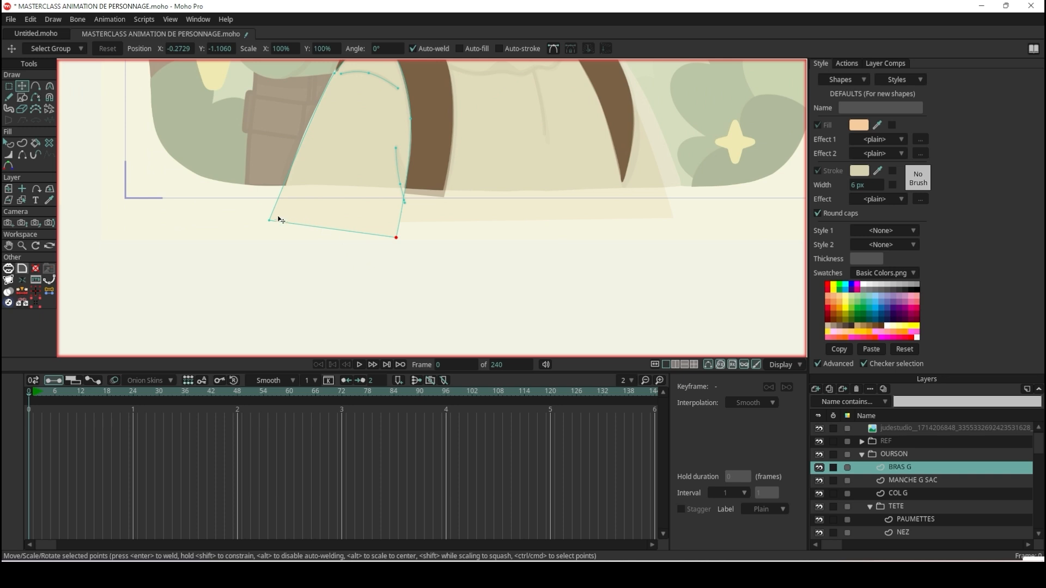
mouse_move(397, 241)
left_mouse_down()
mouse_move(409, 257)
mouse_move(397, 233)
left_mouse_up()
left_click_drag(271, 223, 276, 216)
Draw a filled and stroked circle with the Draw Shape tool beside the arm's lower outer corner, and keep it at frame 0.
scroll(297, 208, "down", 6)
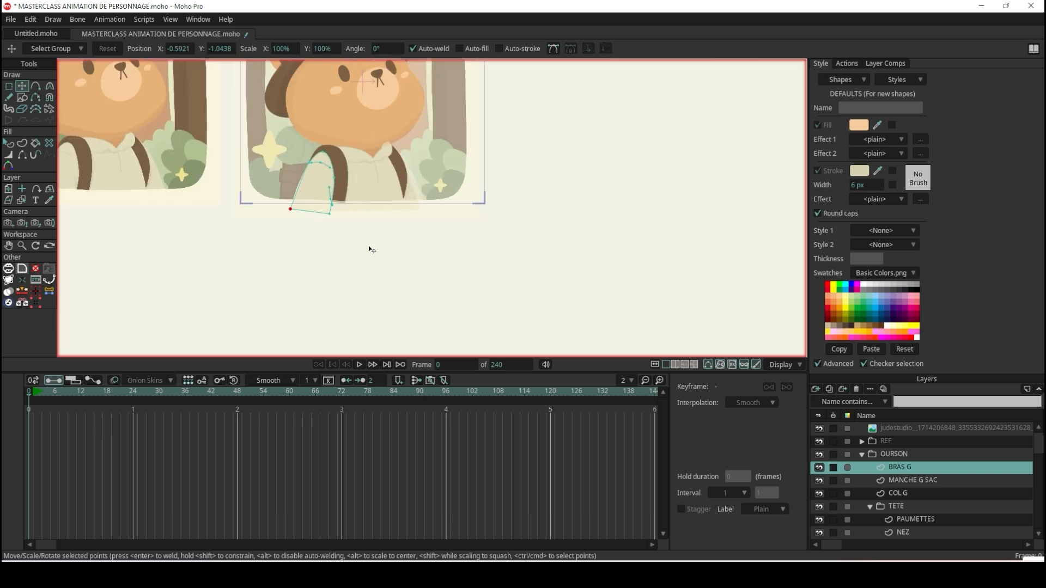
scroll(308, 225, "up", 3)
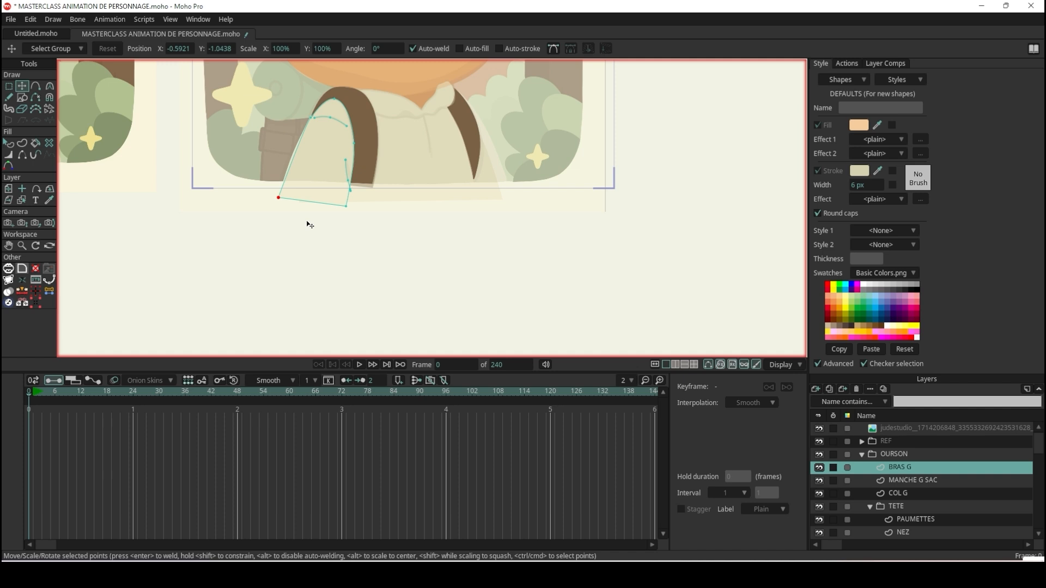
scroll(377, 179, "down", 2)
scroll(352, 150, "up", 4)
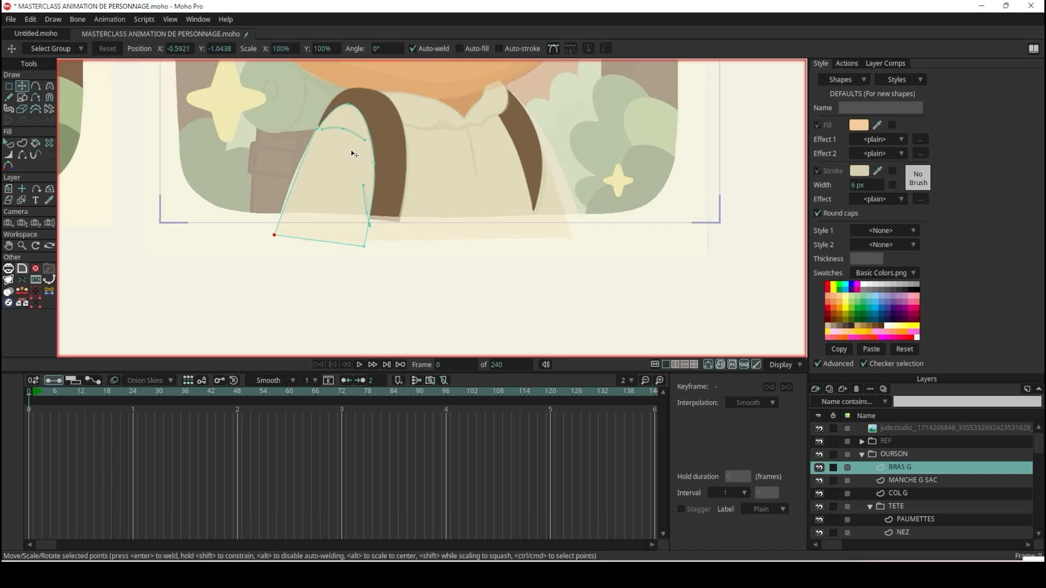
scroll(354, 154, "up", 1)
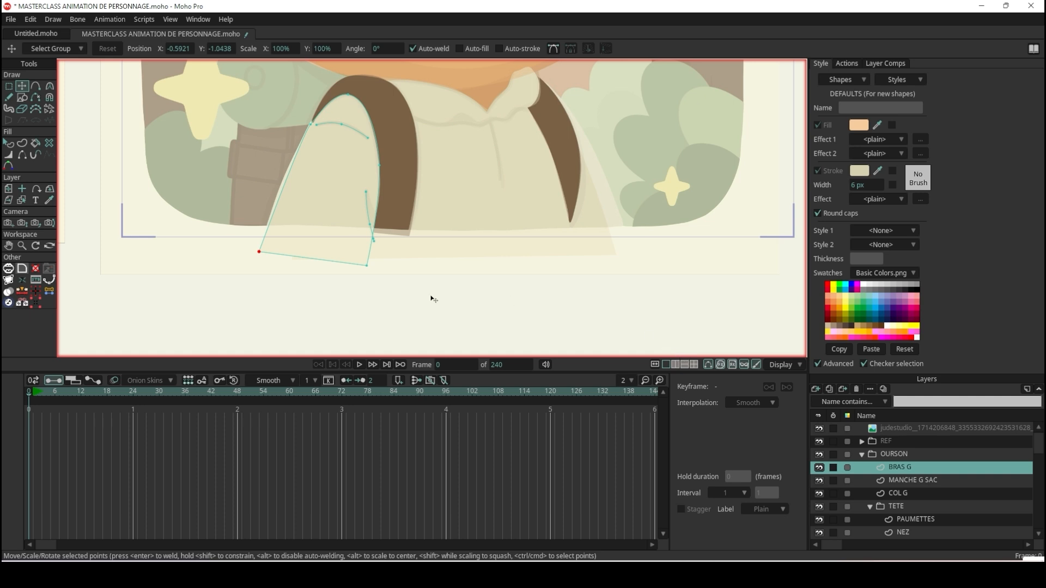
left_click(22, 96)
left_click(133, 50)
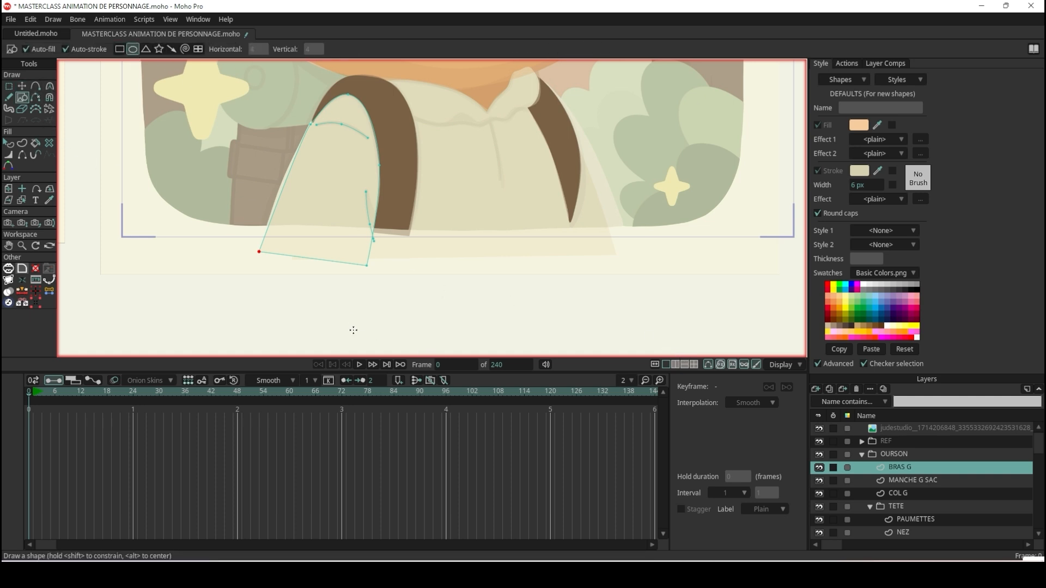
mouse_move(294, 280)
left_mouse_down()
mouse_move(334, 306)
mouse_move(357, 303)
mouse_move(188, 265)
mouse_move(313, 233)
left_mouse_up()
left_click(22, 86)
scroll(162, 277, "up", 5)
key("space")
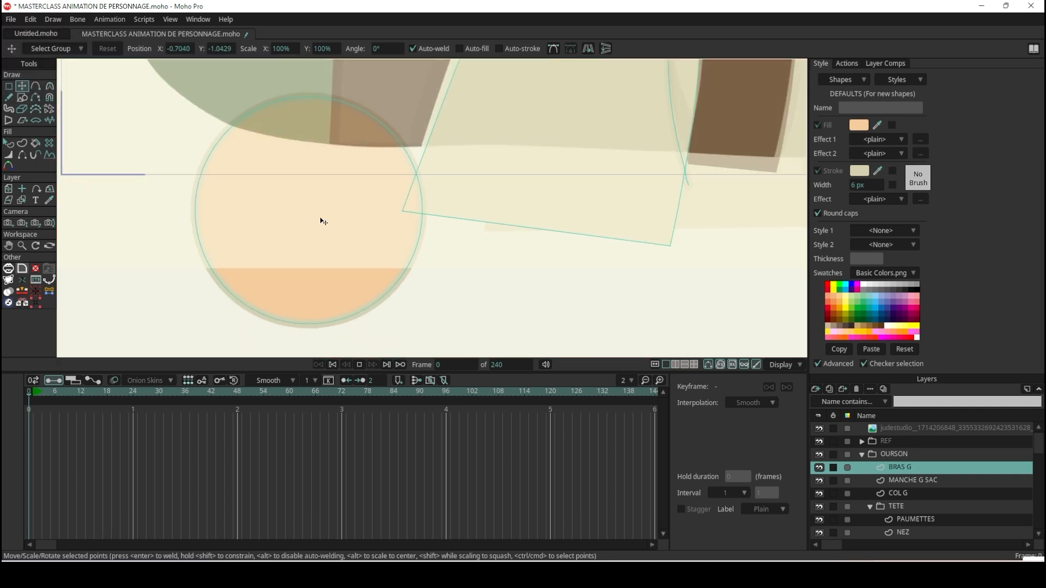
left_click(359, 365)
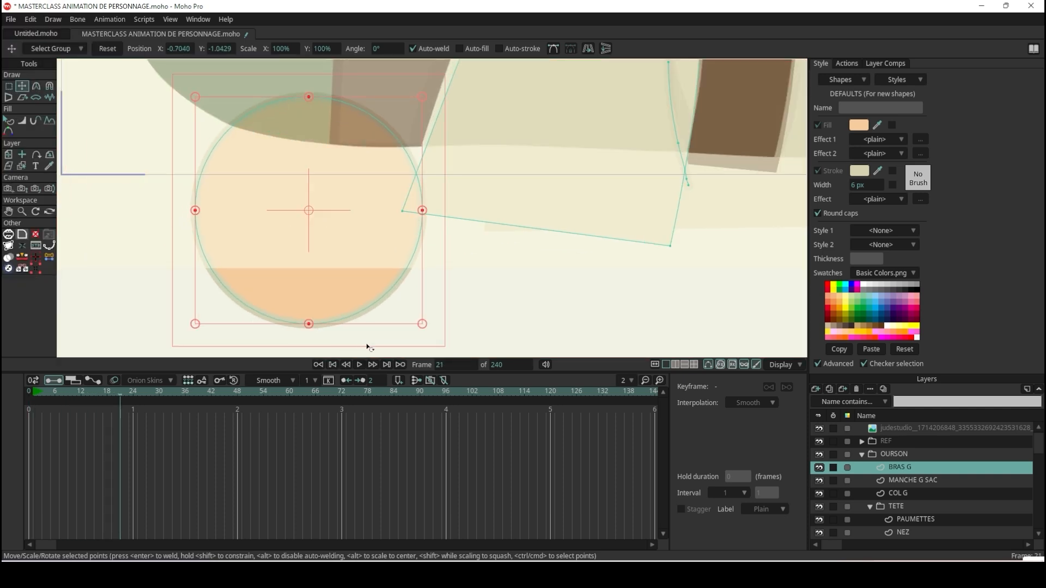
left_click(332, 365)
left_click_drag(234, 290, 373, 291)
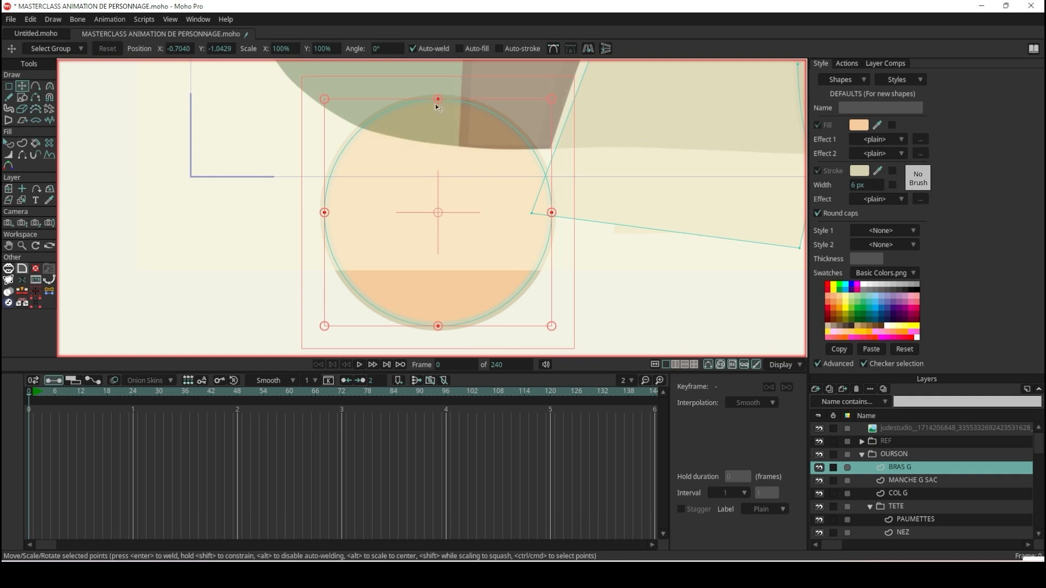
Add two straight crossing lines inside the circle with Add Point, joining its top and bottom points and its two side points.
left_click(37, 87)
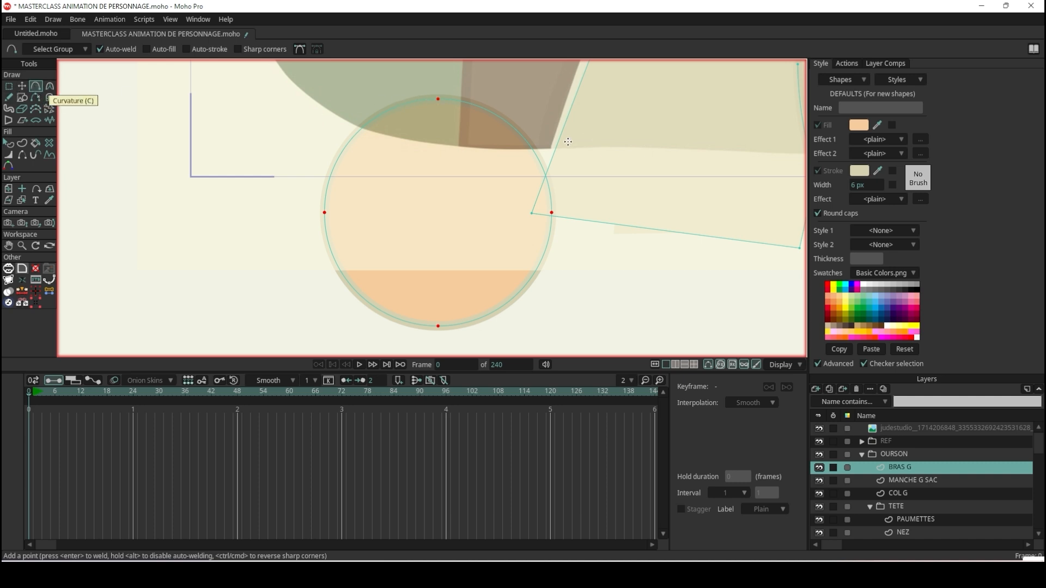
left_click(440, 103)
left_click_drag(441, 103, 492, 267)
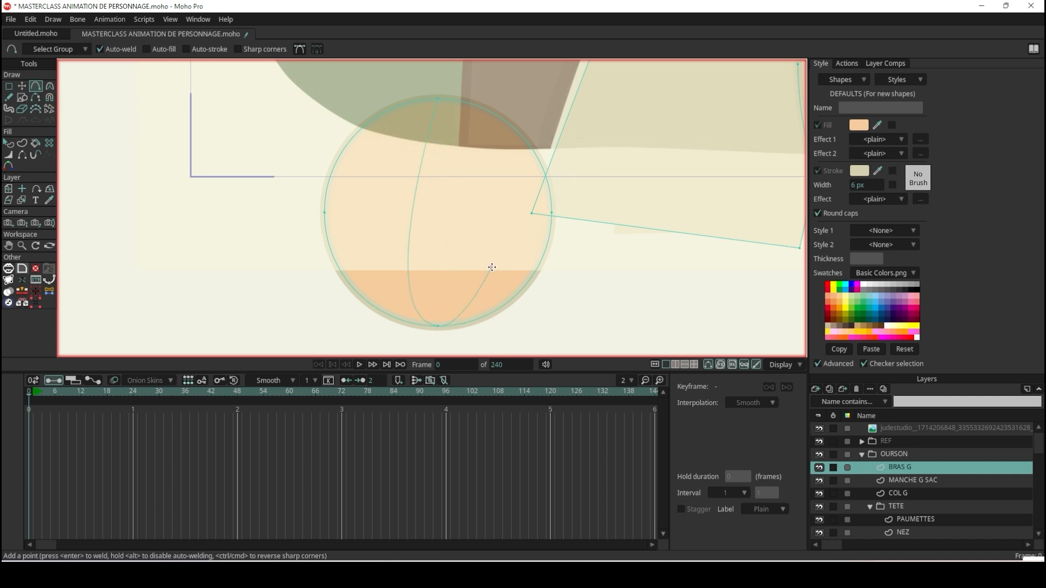
key("ctrl+z")
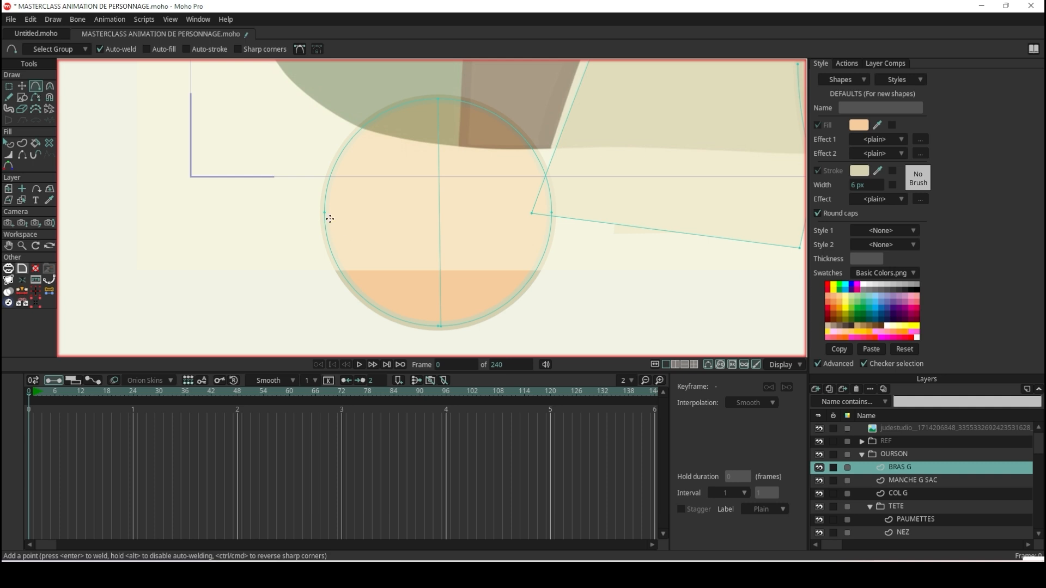
left_click_drag(326, 209, 576, 204)
key("ctrl+z")
Use Create Shape to turn the horizontal and vertical crossing lines inside the circle into two separate stroke shapes.
left_click(24, 144)
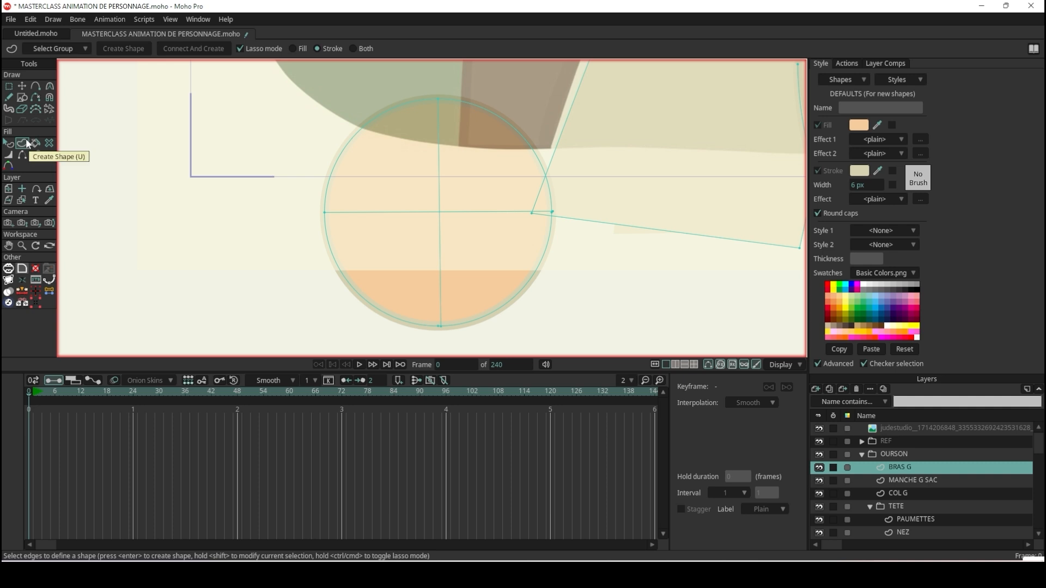
left_click(439, 190)
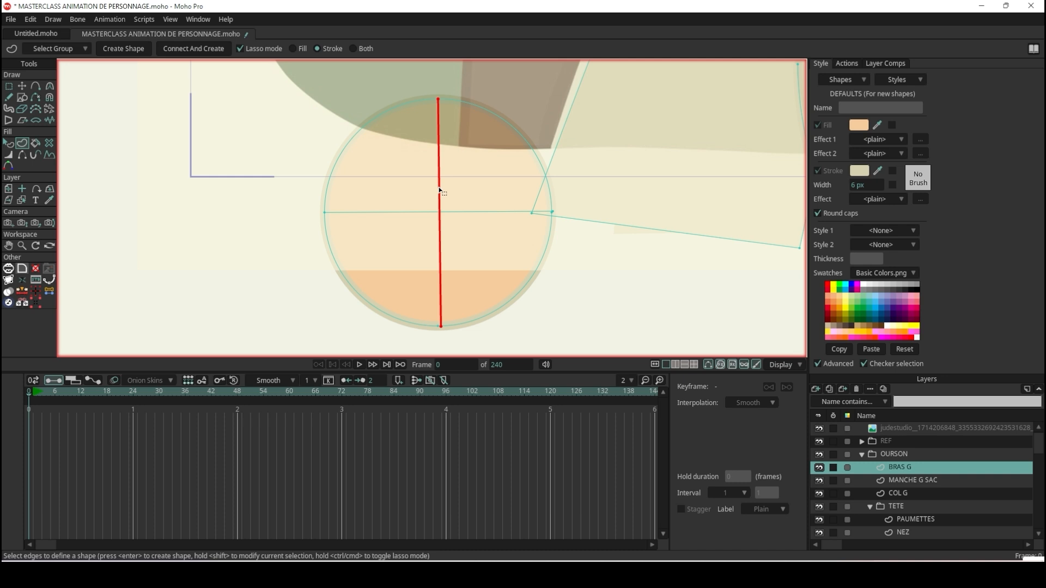
left_click(467, 213)
key("Return")
left_click(468, 213)
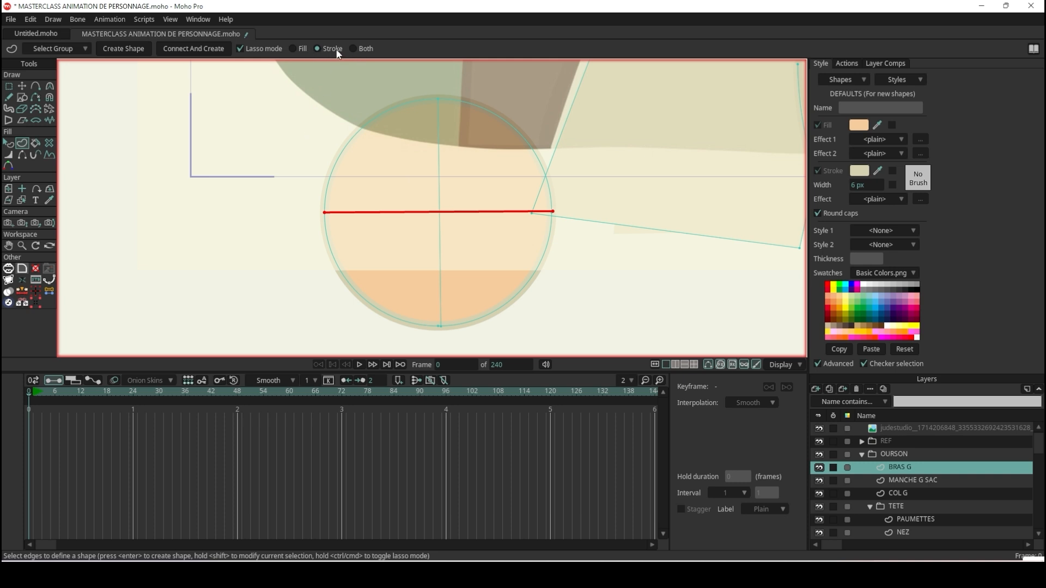
left_click(125, 50)
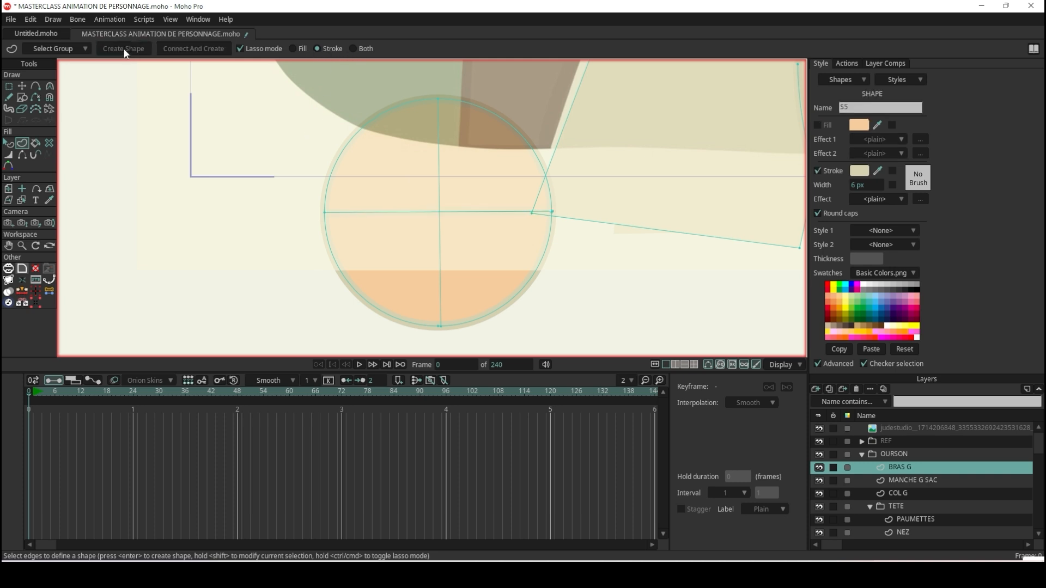
left_click(440, 233)
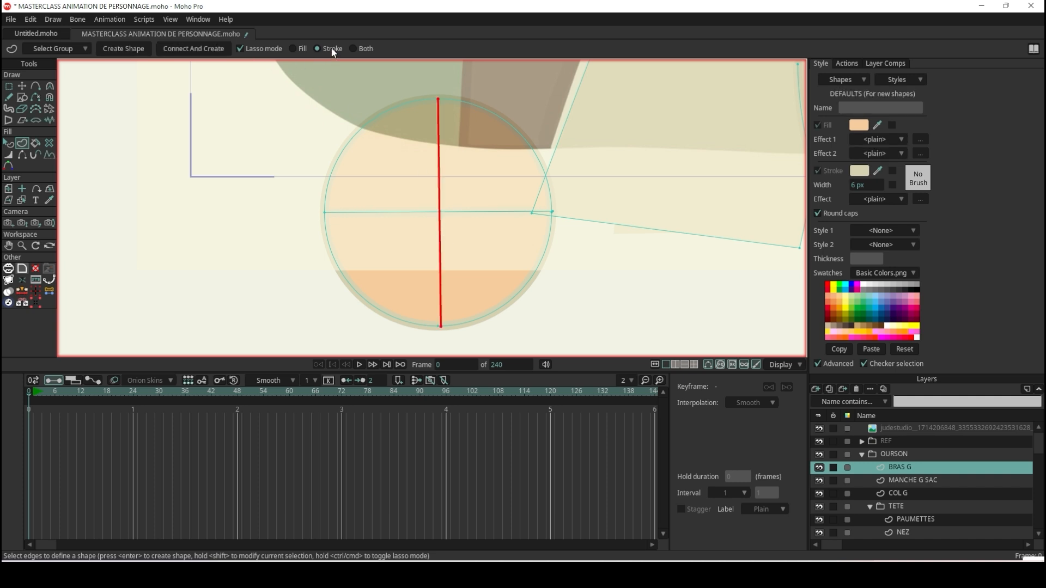
left_click(129, 50)
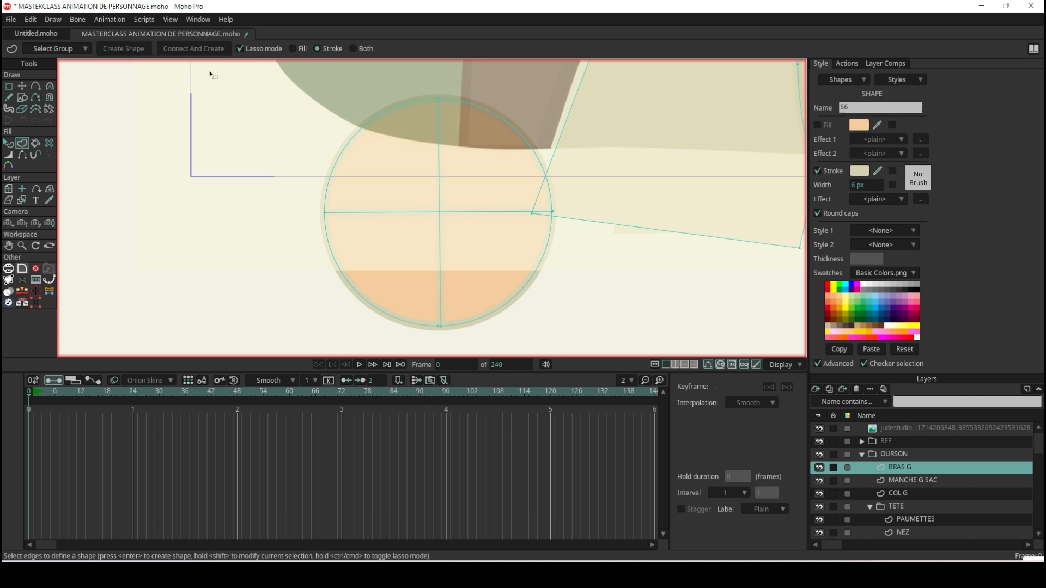
Hide the REF layer group to see the circle and its crossing strokes without the faded reference.
left_click(819, 441)
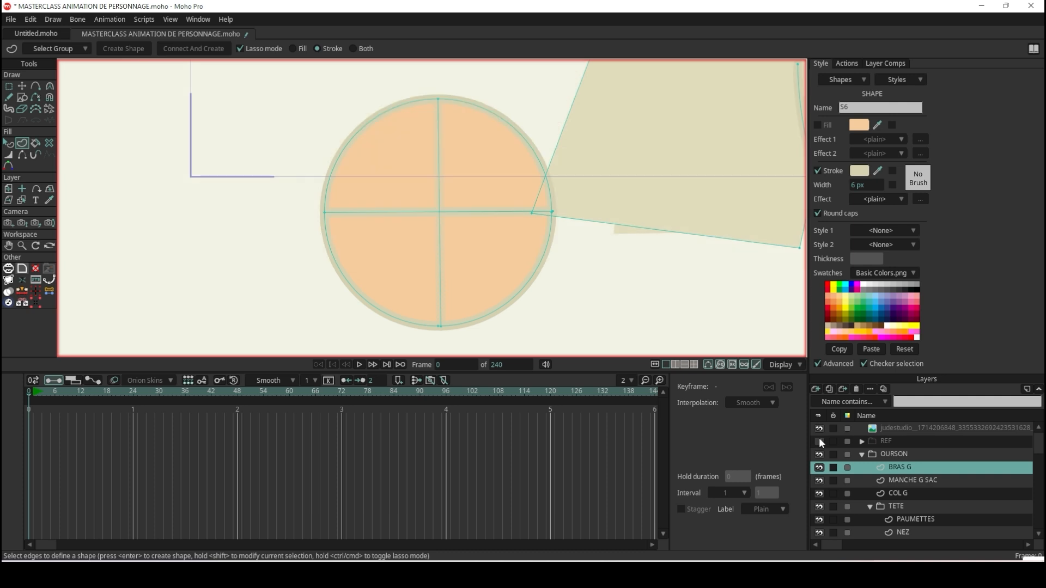
scroll(529, 219, "down", 3)
scroll(523, 204, "up", 2)
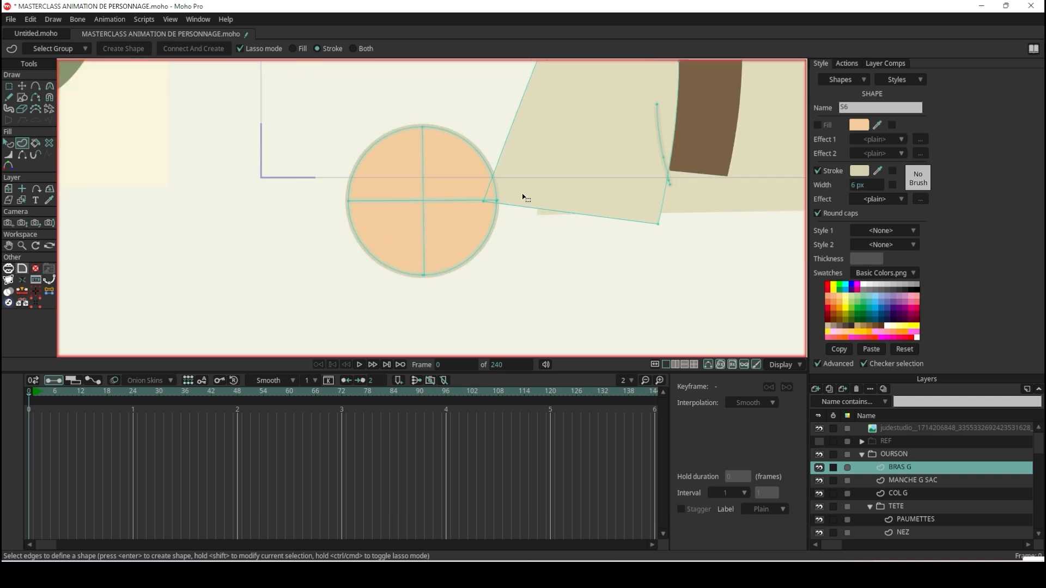
Try moving the circle's outline away from the arm to test its attachment to the crossing lines, and undo the moves.
left_click(23, 86)
left_click_drag(430, 168, 344, 221)
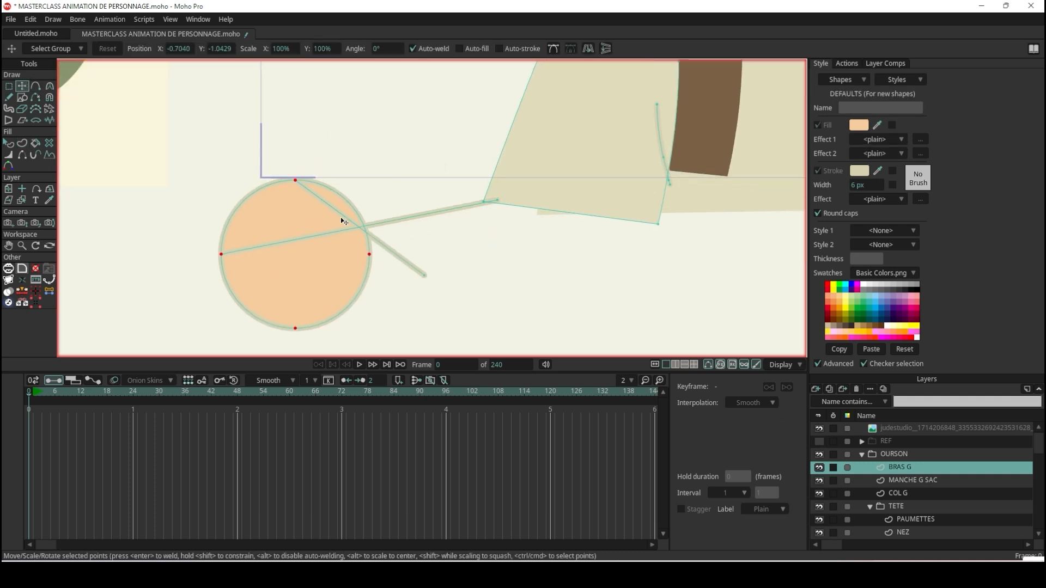
key("ctrl+z")
left_click(326, 120)
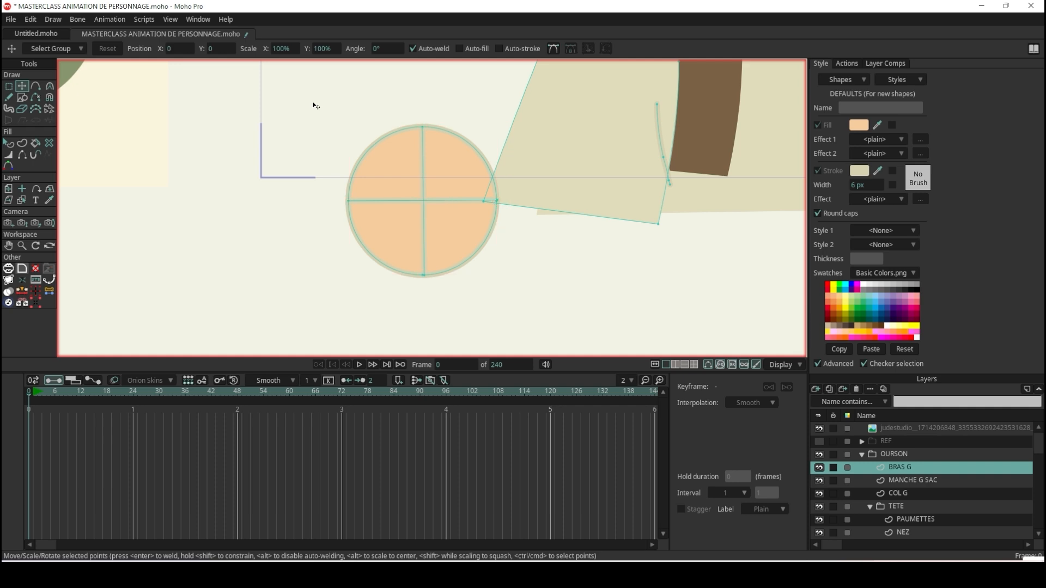
left_click(407, 162)
scroll(446, 236, "up", 2)
left_click_drag(446, 235, 344, 279)
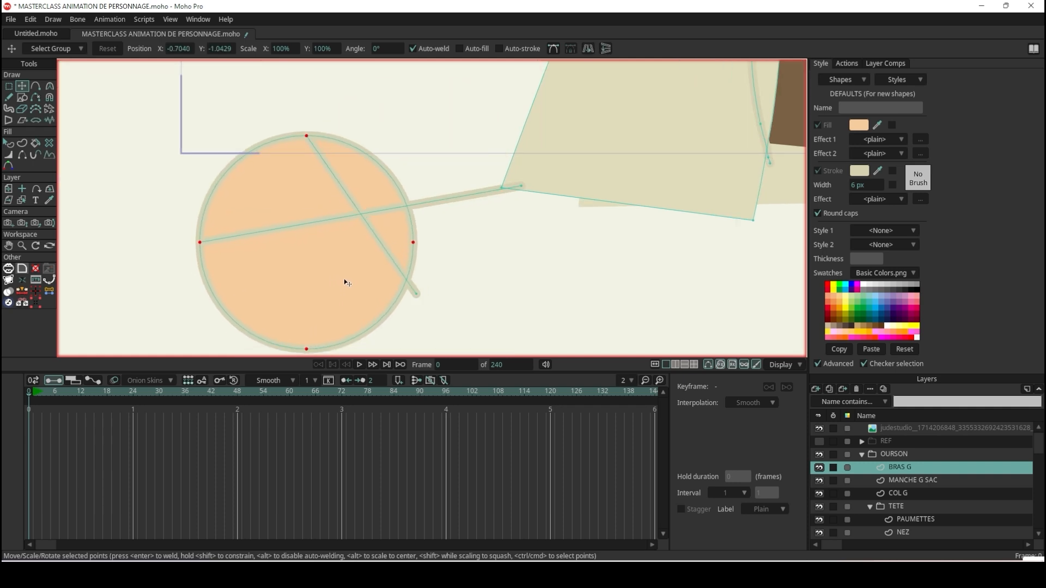
key("ctrl+z")
Weld the loose ends of the horizontal and vertical lines onto the circle's side and bottom points.
scroll(539, 218, "up", 5)
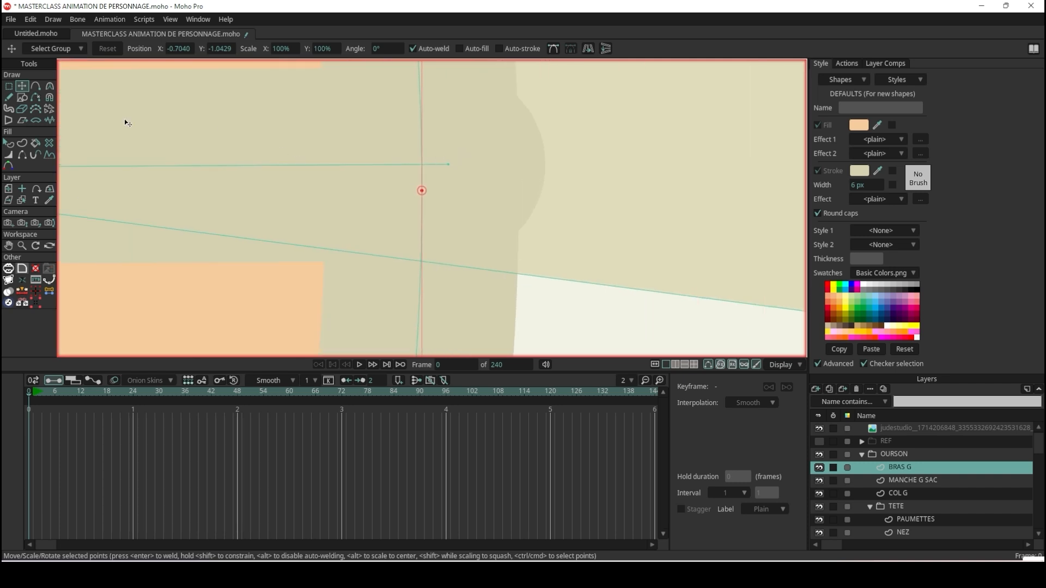
left_click(450, 163)
left_click(449, 165)
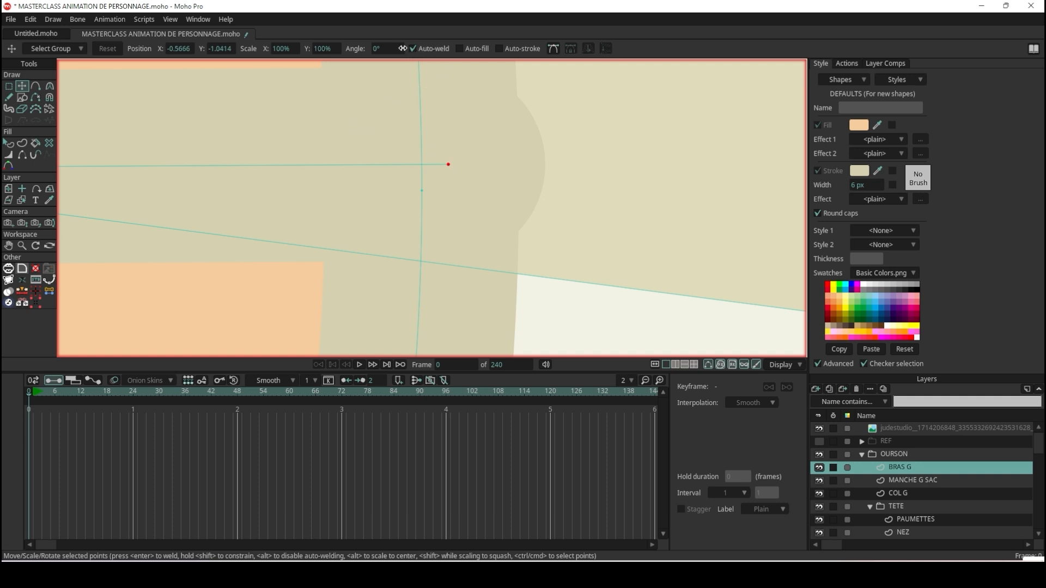
left_click_drag(448, 167, 422, 191)
scroll(497, 150, "down", 14)
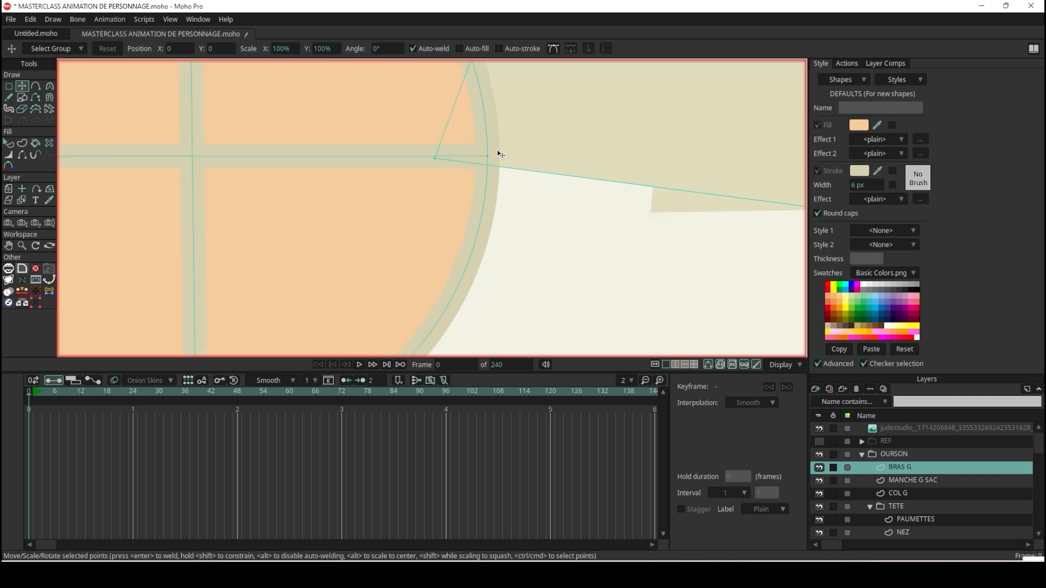
scroll(402, 278, "up", 4)
scroll(391, 270, "up", 6)
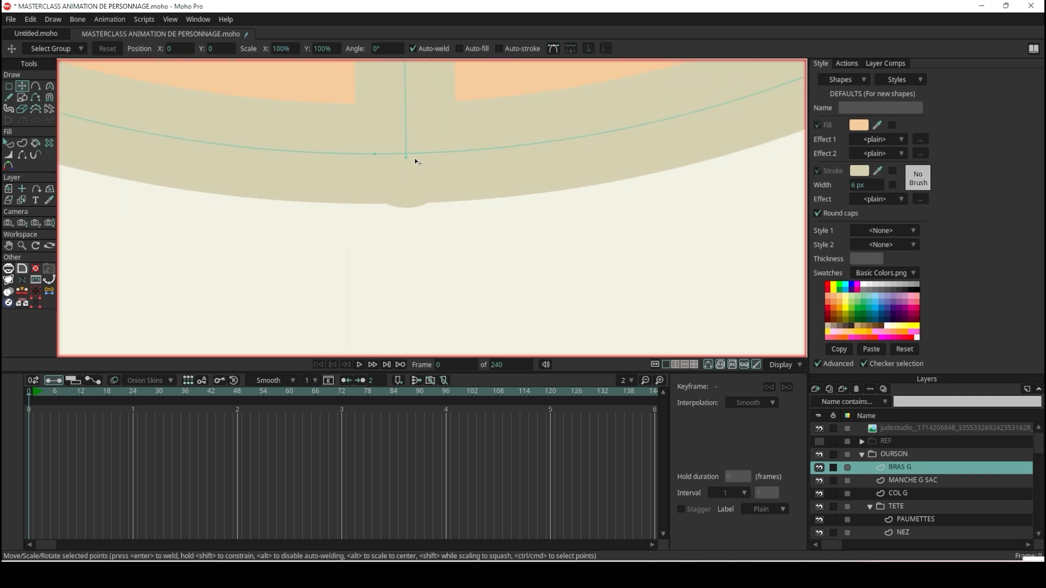
left_click_drag(409, 159, 379, 151)
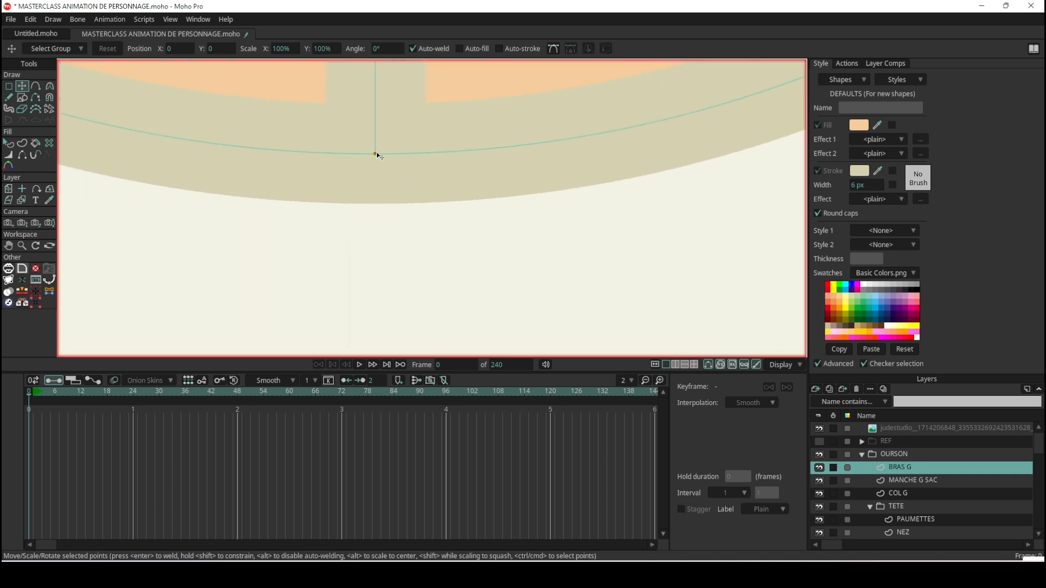
scroll(469, 163, "down", 8)
scroll(476, 111, "up", 5)
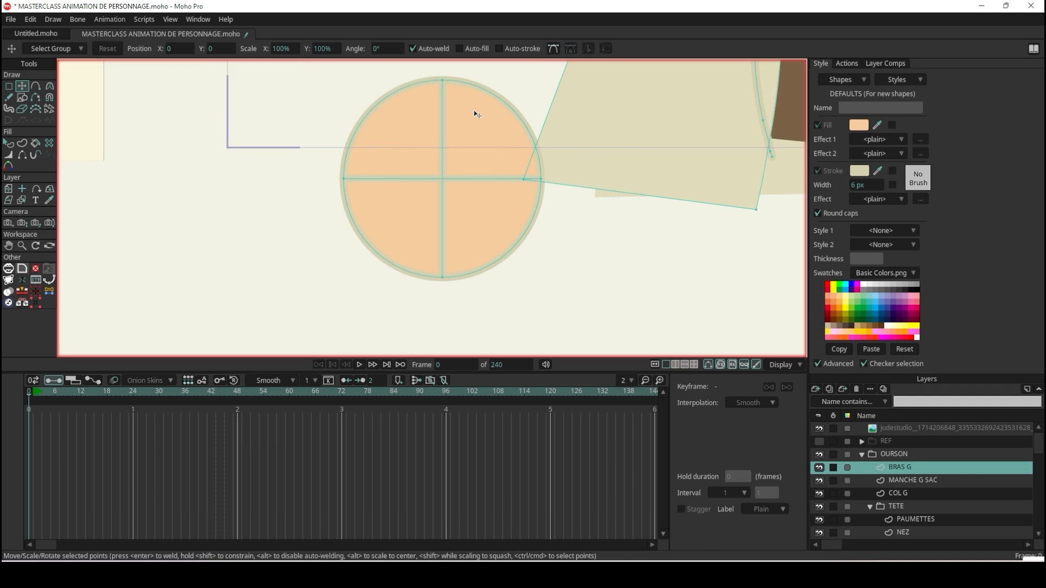
Move the circle with its crossing lines to the arm's lower end and rotate it to follow the arm's lower edge.
key("ctrl+a")
left_click_drag(483, 128, 677, 133)
scroll(737, 139, "down", 5)
scroll(731, 151, "up", 5)
mouse_move(678, 259)
left_mouse_down()
mouse_move(645, 271)
mouse_move(684, 259)
left_mouse_up()
left_click_drag(626, 195, 602, 197)
left_click_drag(647, 256, 690, 281)
Turn off auto-weld and nudge the circle so its side points line up with the arm shape's two lower corners.
scroll(676, 162, "up", 5)
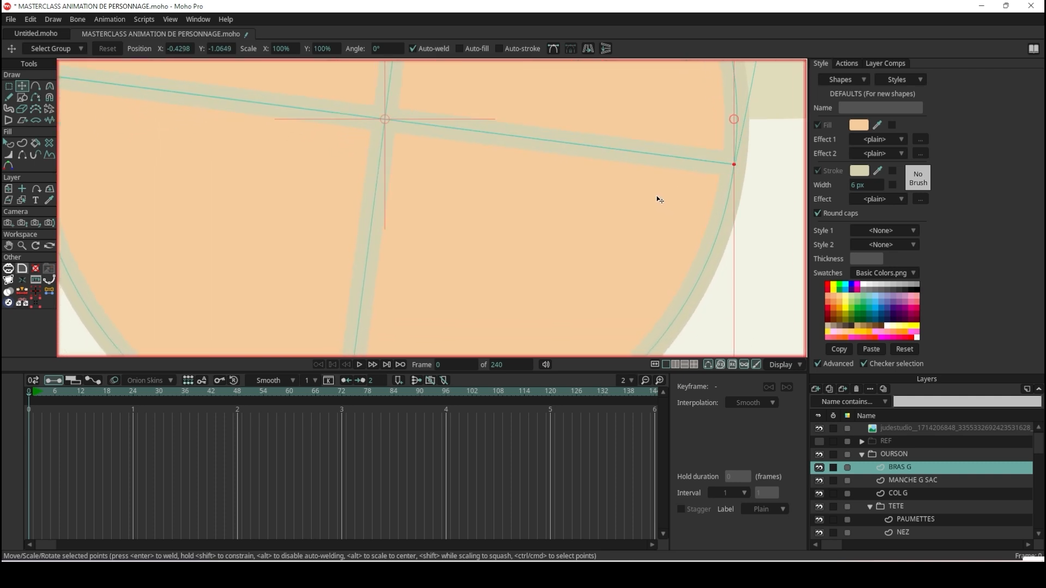
scroll(659, 199, "down", 5)
scroll(484, 179, "up", 5)
scroll(329, 170, "up", 2)
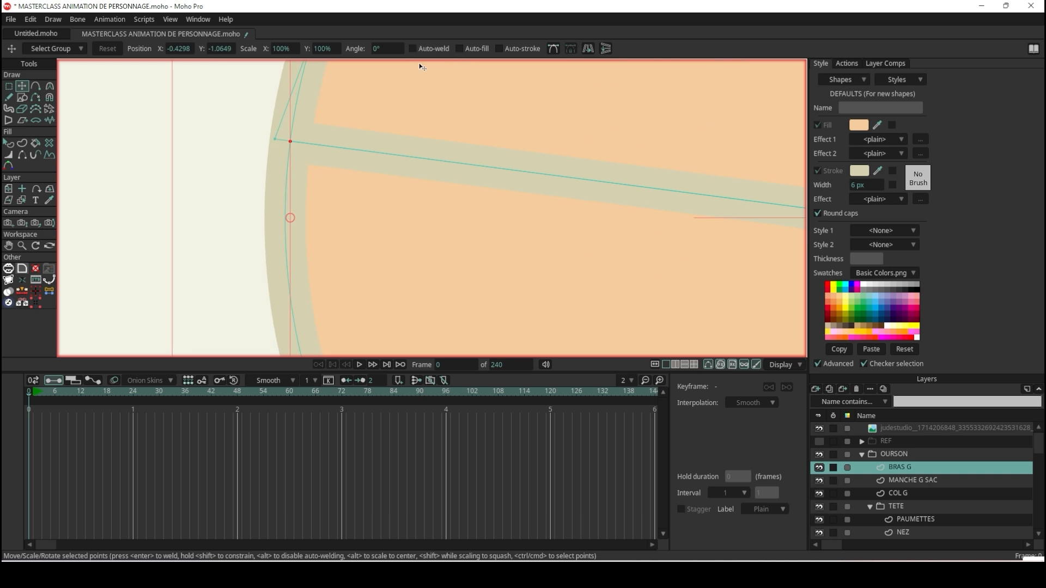
scroll(420, 84, "down", 3)
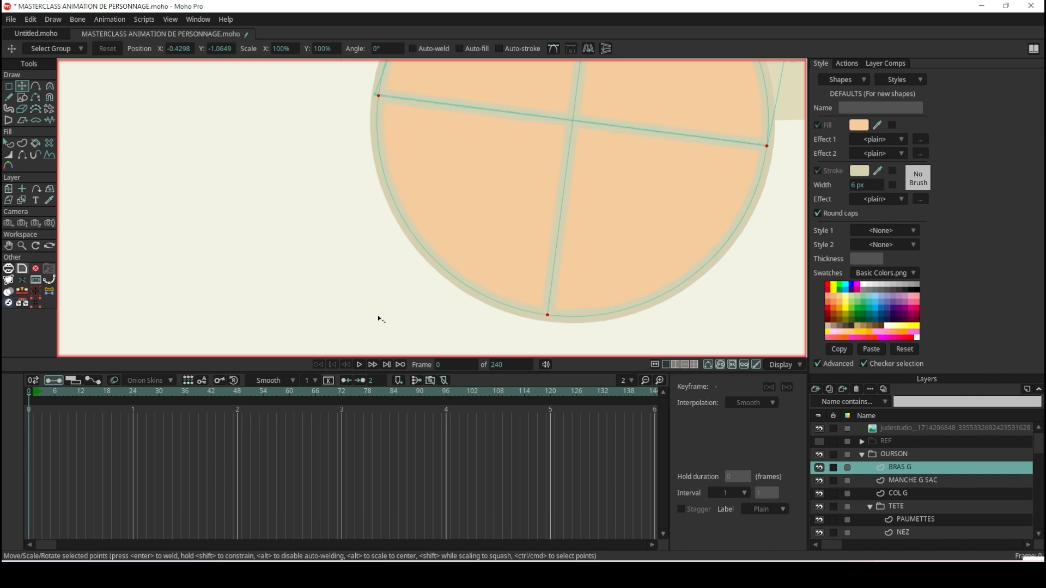
scroll(413, 103, "up", 3)
scroll(384, 117, "up", 3)
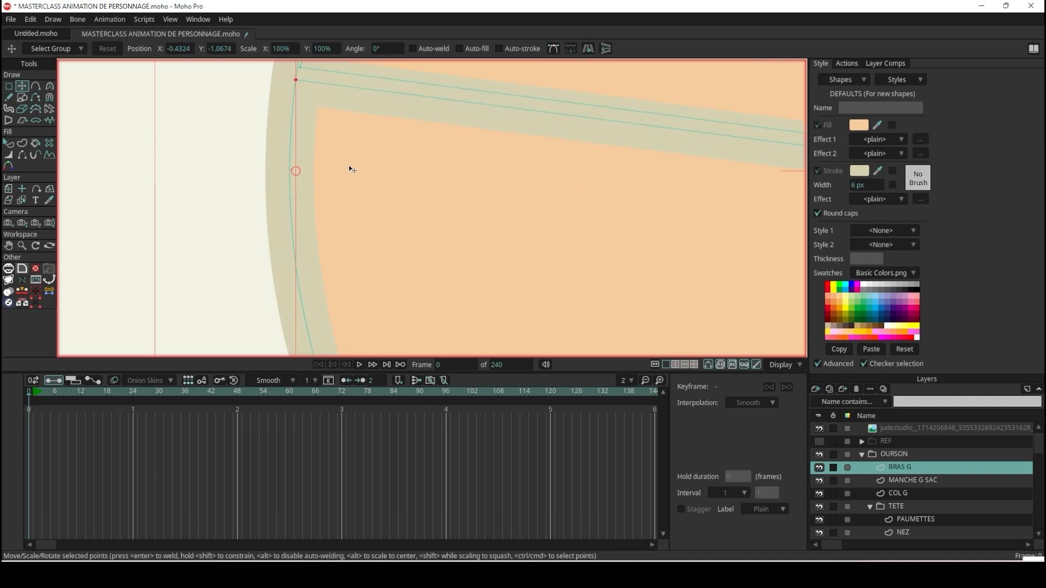
scroll(351, 168, "down", 11)
scroll(591, 230, "up", 4)
scroll(517, 152, "up", 2)
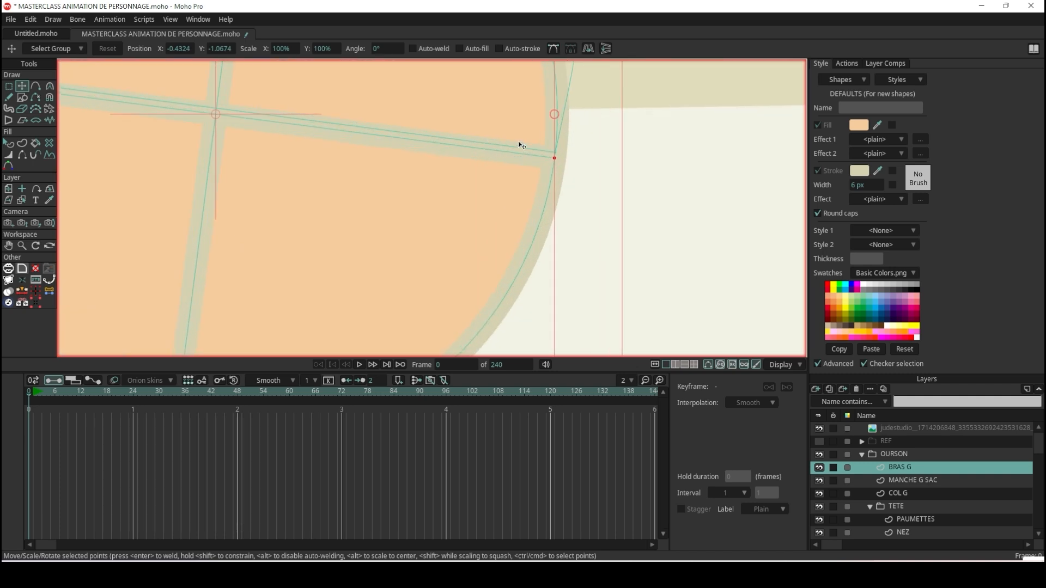
scroll(546, 226, "down", 4)
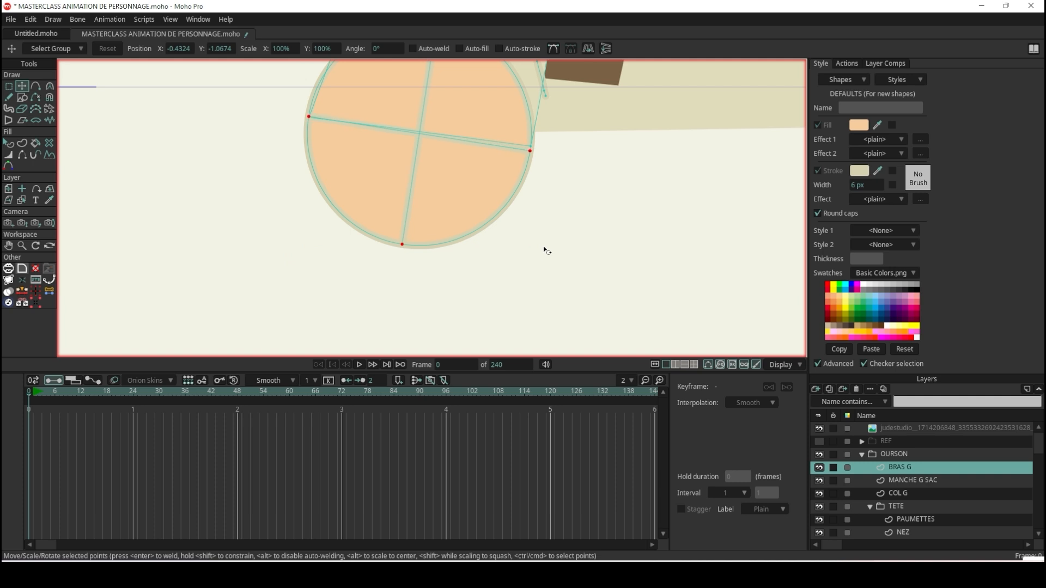
scroll(527, 222, "up", 6)
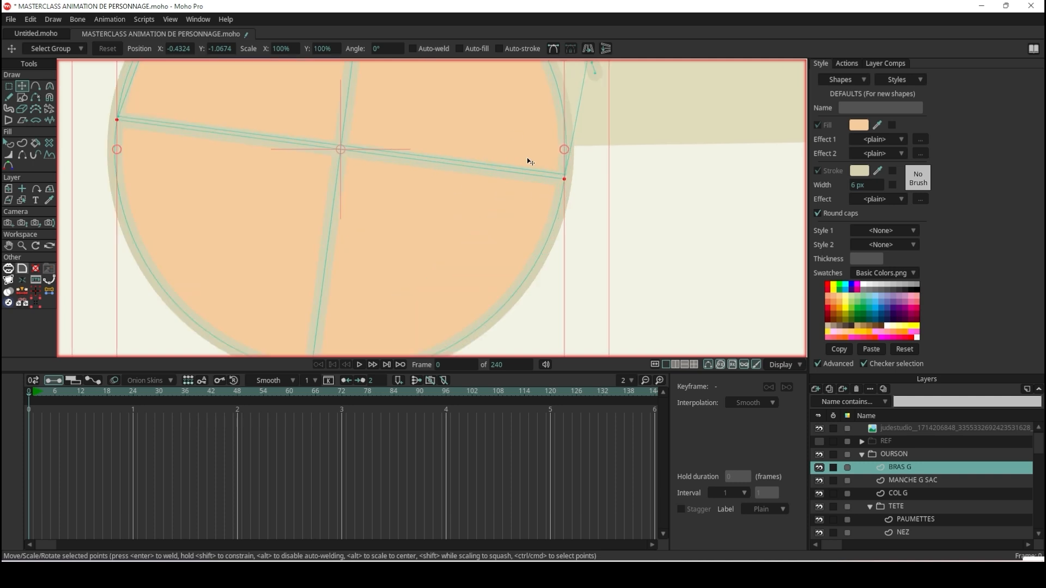
Shift the circle slightly upward and rescale it slightly for a closer fit to the arm's lower corners.
left_click_drag(556, 234, 558, 221)
scroll(556, 219, "down", 10)
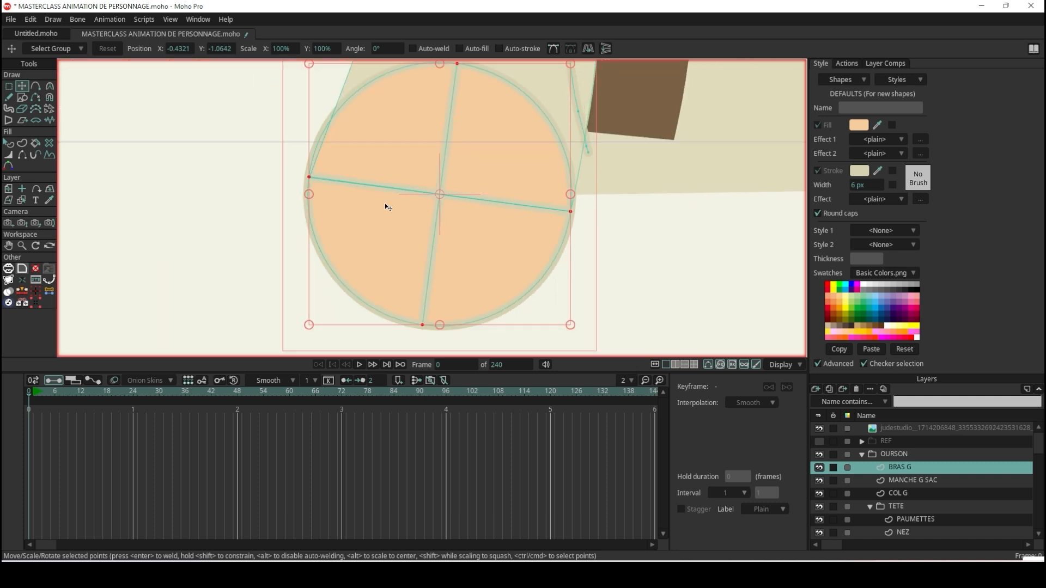
scroll(300, 166, "up", 11)
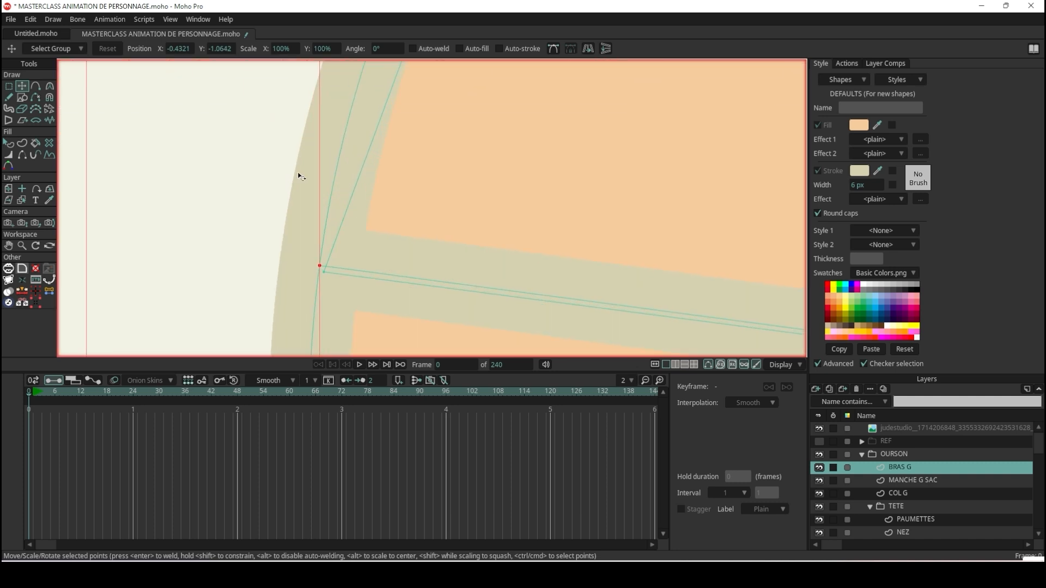
scroll(305, 174, "down", 6)
scroll(336, 129, "up", 7)
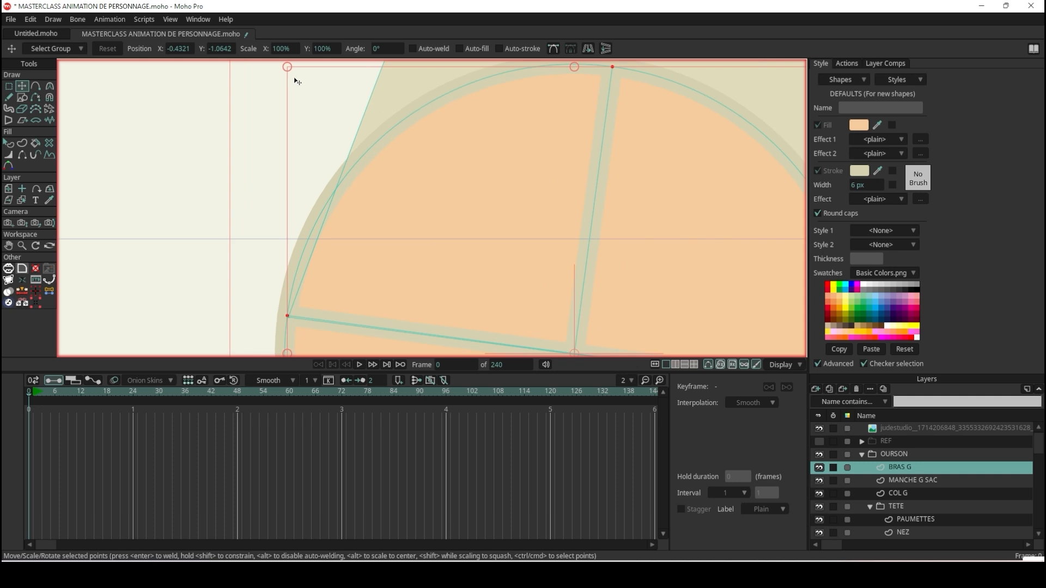
left_click_drag(288, 68, 294, 73)
scroll(315, 168, "down", 8)
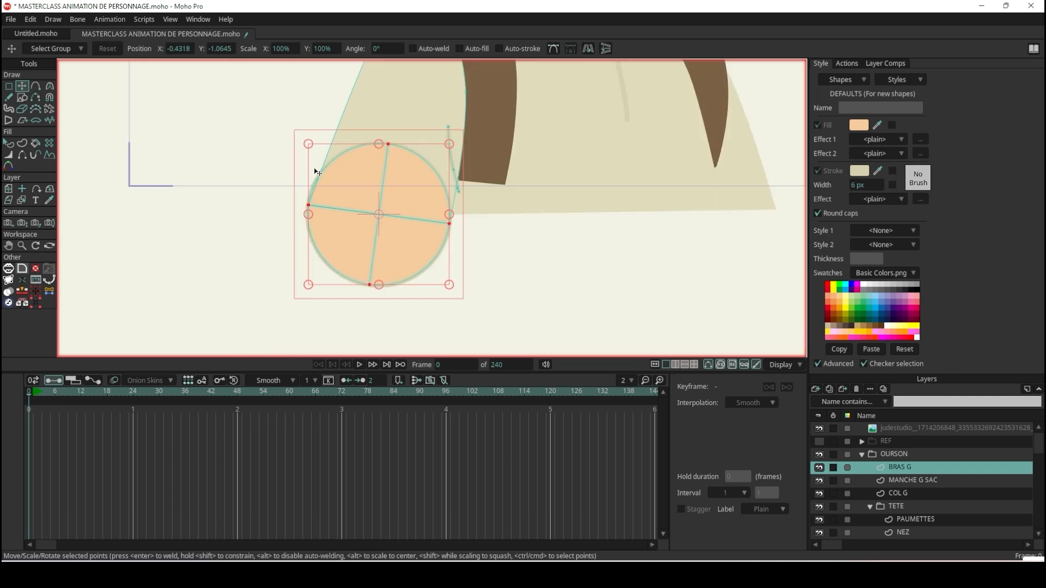
Draw a filled and stroked rectangle extending downward from the circle's side points as the forearm.
scroll(324, 146, "up", 3)
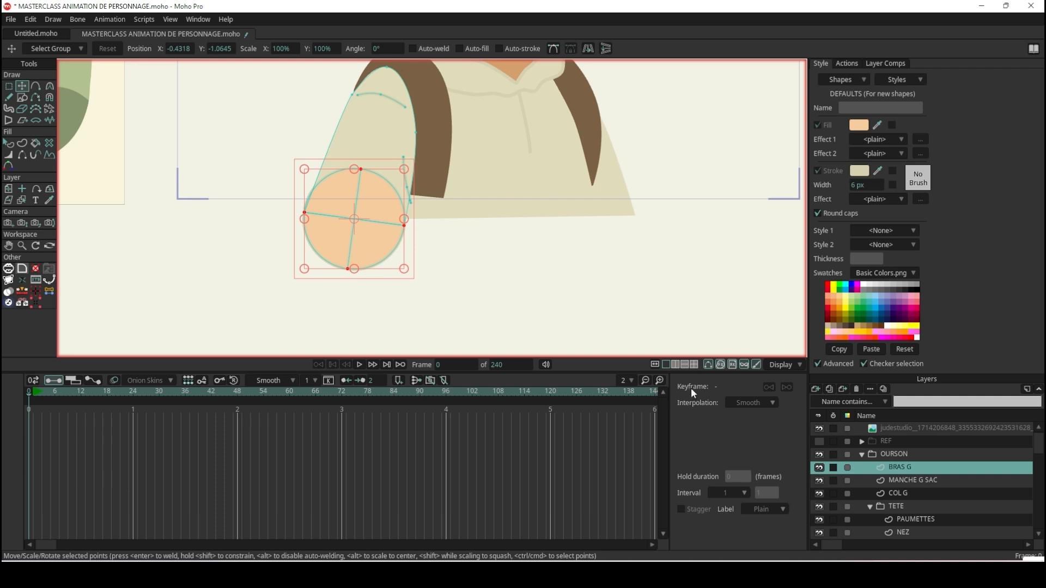
left_click(21, 101)
left_click(119, 49)
scroll(420, 294, "up", 3)
scroll(327, 205, "down", 4)
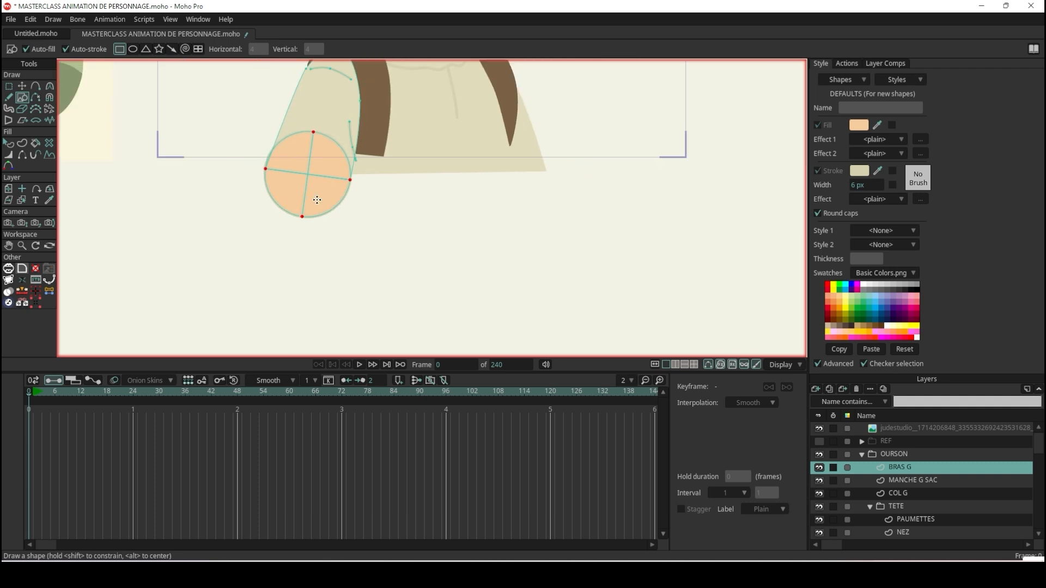
scroll(268, 133, "up", 2)
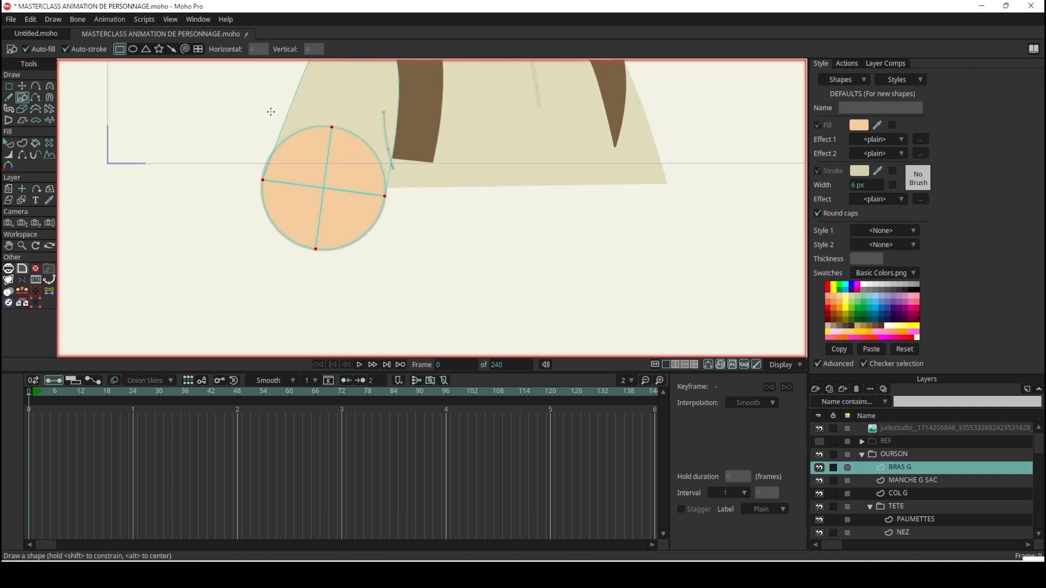
mouse_move(262, 181)
left_mouse_down()
mouse_move(390, 272)
mouse_move(380, 293)
left_mouse_up()
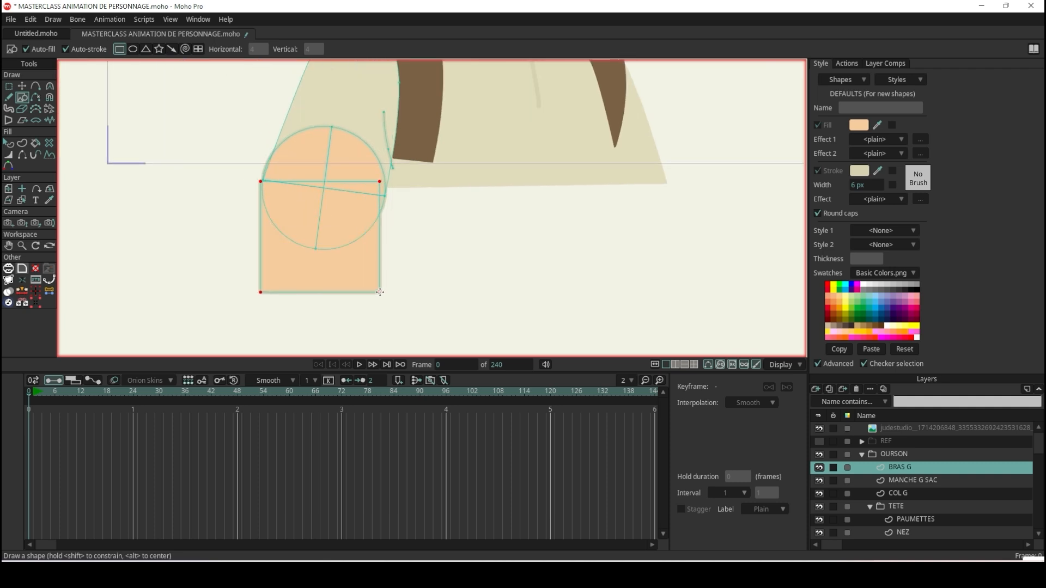
Move the forearm rectangle's upper corners onto the circle's side points and its lower corners downward and outward, following the arm's slant.
left_click(22, 86)
scroll(380, 188, "up", 5)
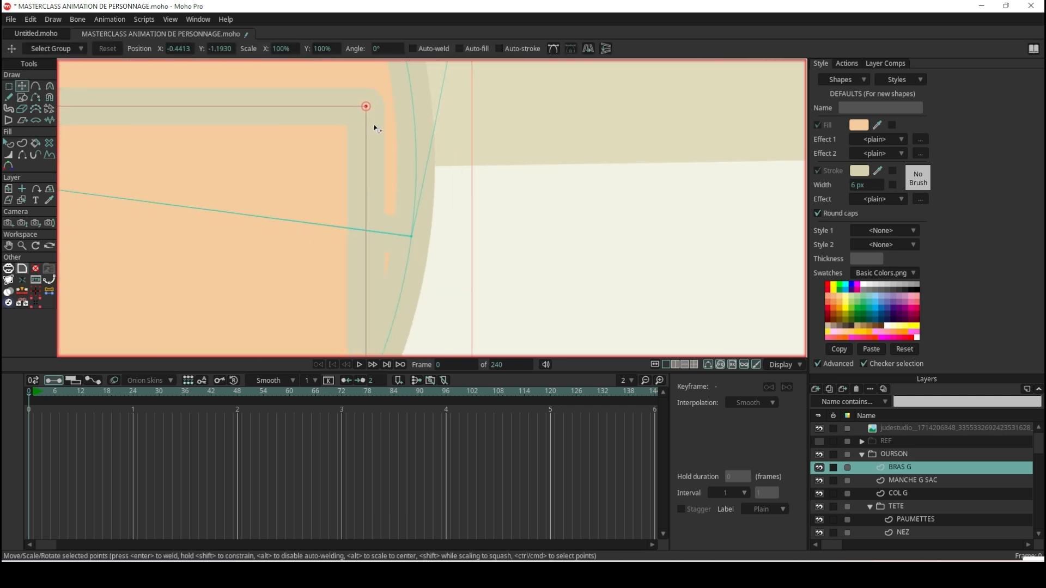
left_click_drag(366, 106, 411, 238)
scroll(444, 226, "down", 10)
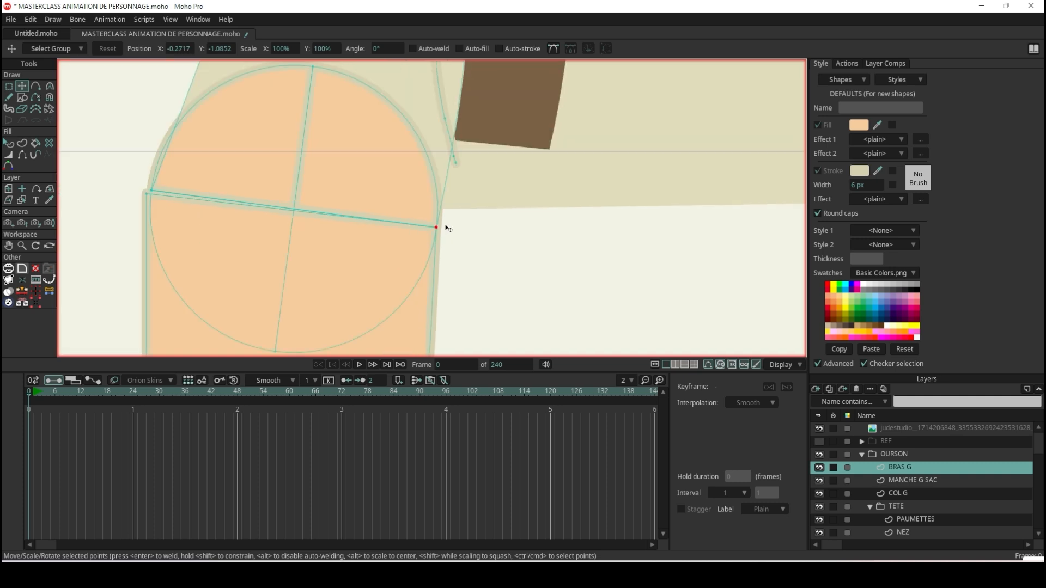
scroll(282, 204, "up", 10)
scroll(320, 215, "up", 3)
left_click_drag(283, 258, 320, 230)
scroll(336, 179, "down", 5)
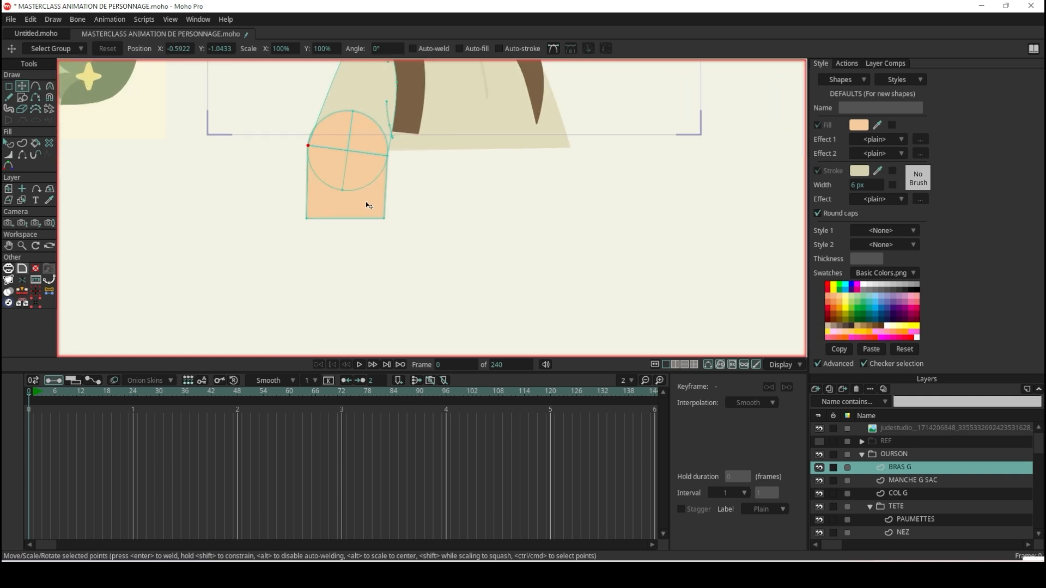
left_click_drag(383, 220, 364, 246)
left_click_drag(306, 219, 290, 247)
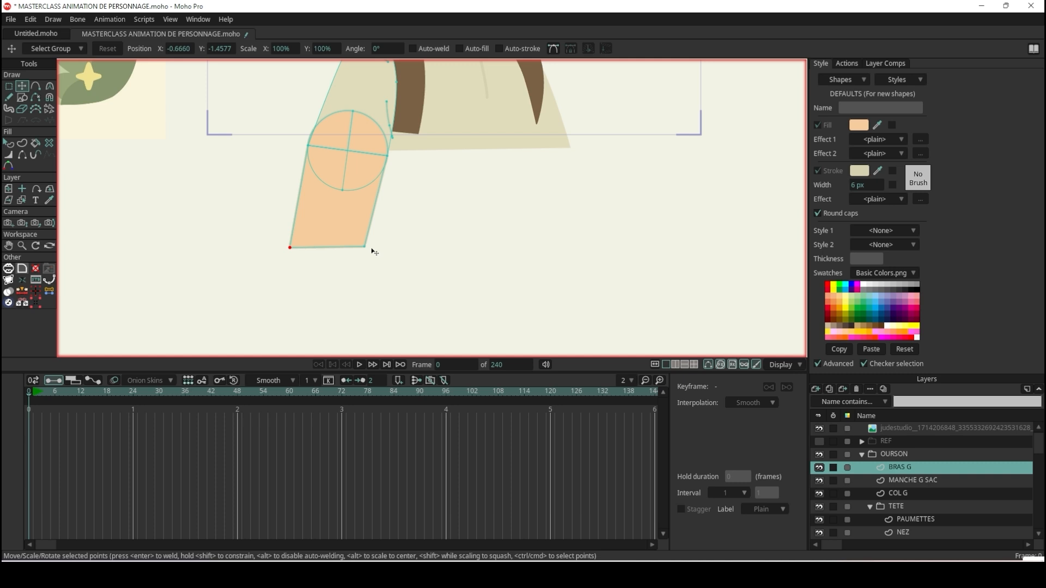
Move the forearm's two lower corners downward to lengthen it and slant its lower edge parallel to the elbow line.
left_click_drag(374, 252, 369, 271)
left_click_drag(296, 250, 293, 258)
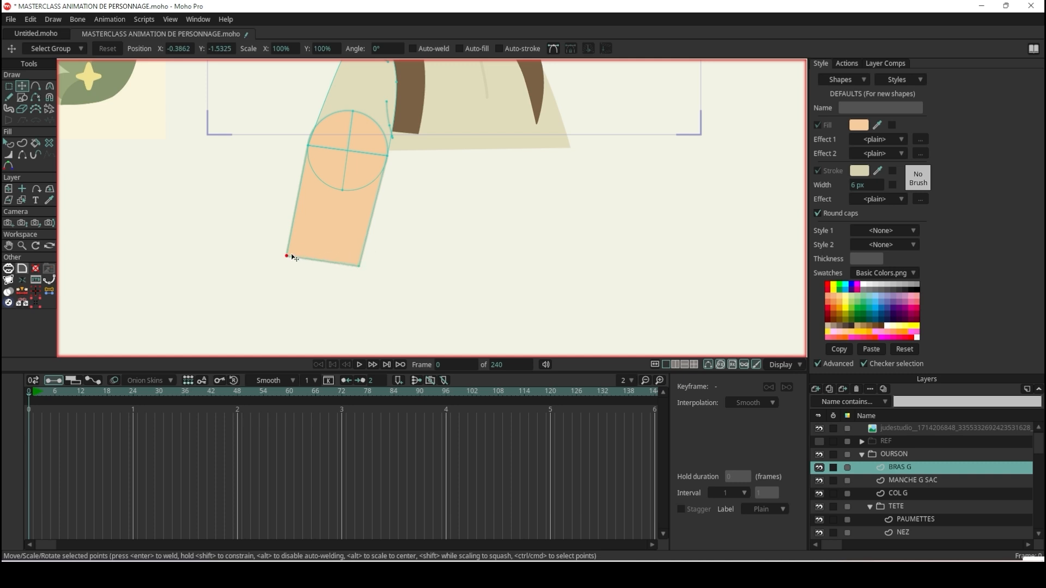
left_click_drag(362, 271, 363, 271)
scroll(355, 124, "up", 5)
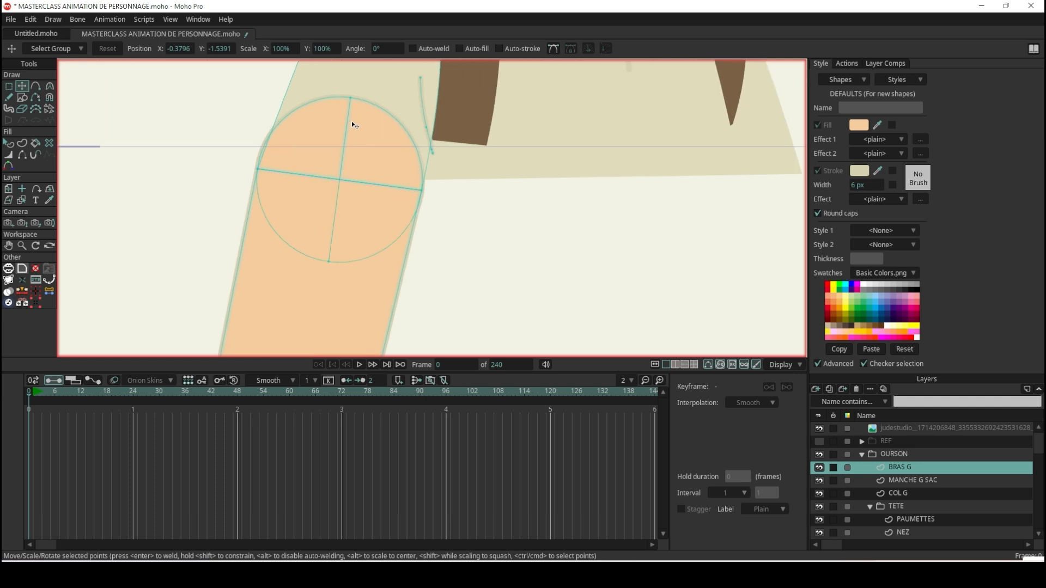
scroll(351, 117, "down", 5)
scroll(350, 109, "up", 7)
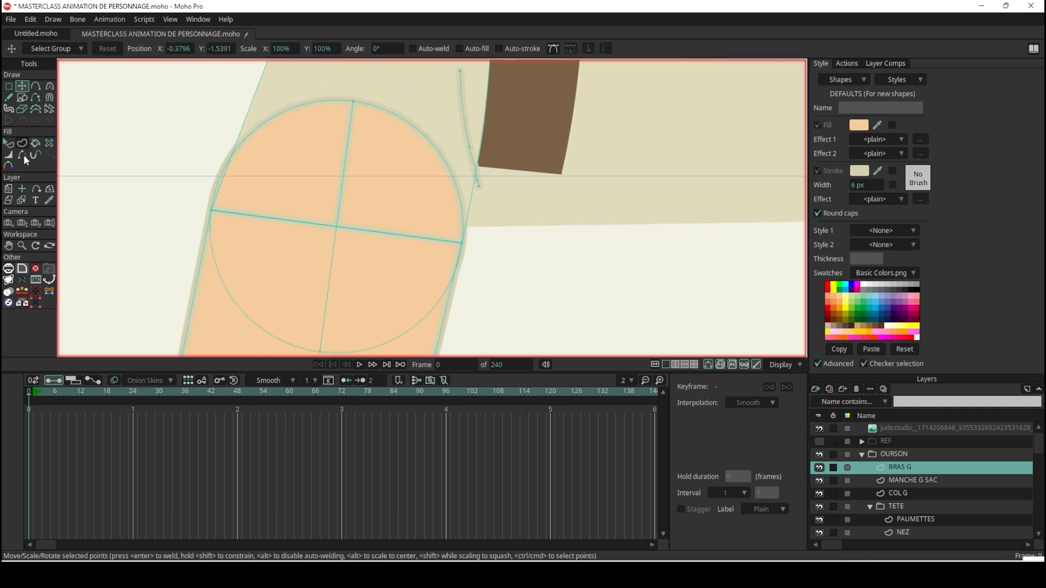
Examine how the elbow circle, the upper arm's outline and the forearm's upper edge line up at the joint.
left_click(37, 86)
scroll(431, 80, "up", 1)
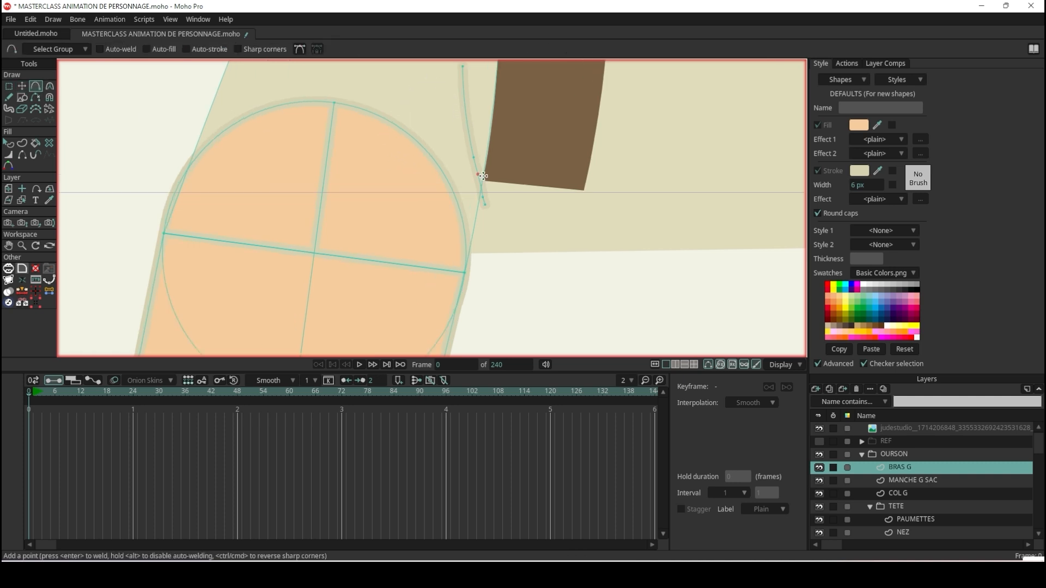
scroll(361, 188, "up", 4)
scroll(368, 178, "down", 4)
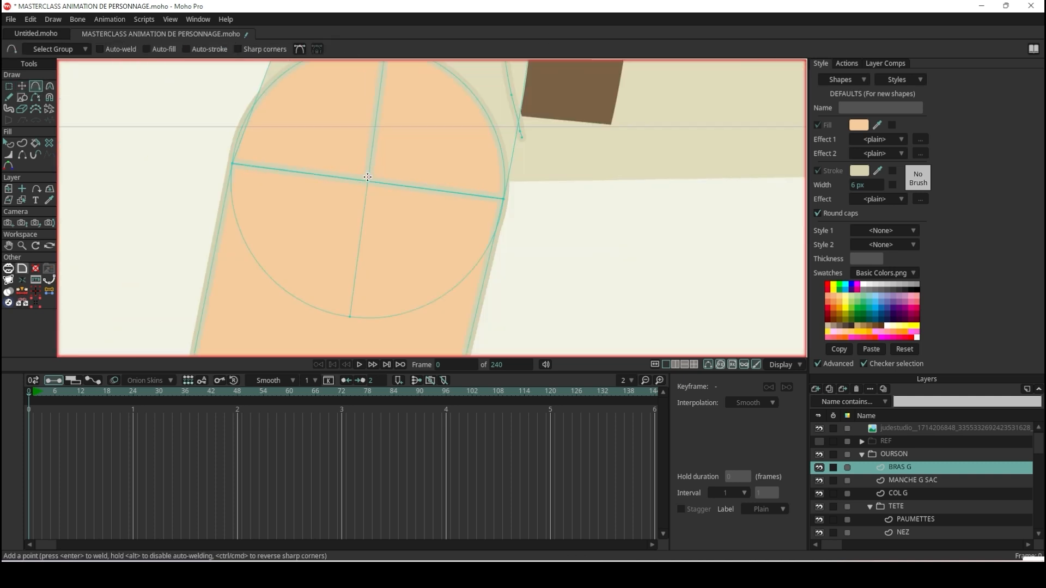
scroll(368, 177, "down", 2)
left_click(24, 85)
key("ctrl+a")
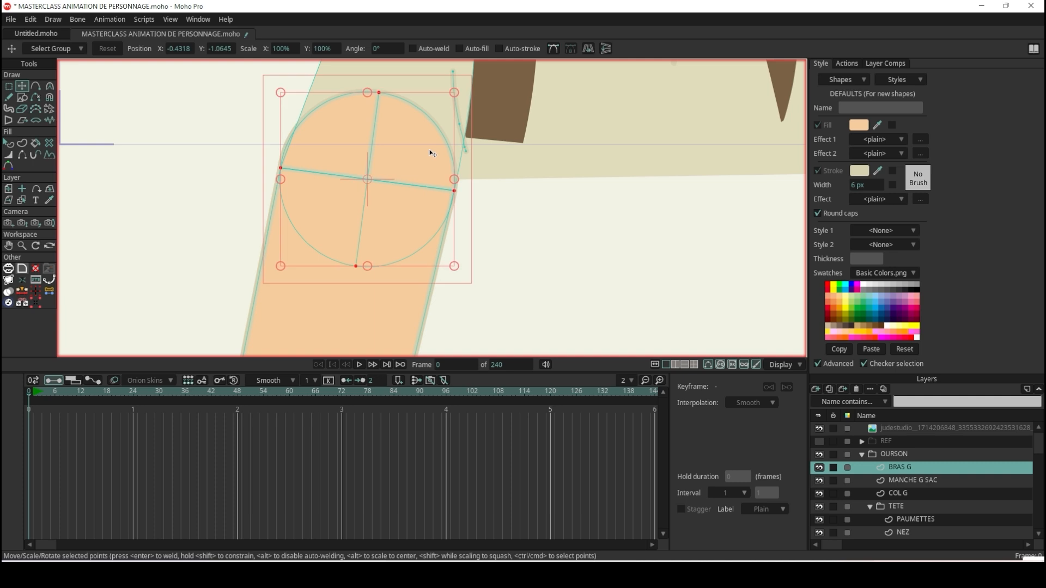
scroll(409, 156, "up", 4)
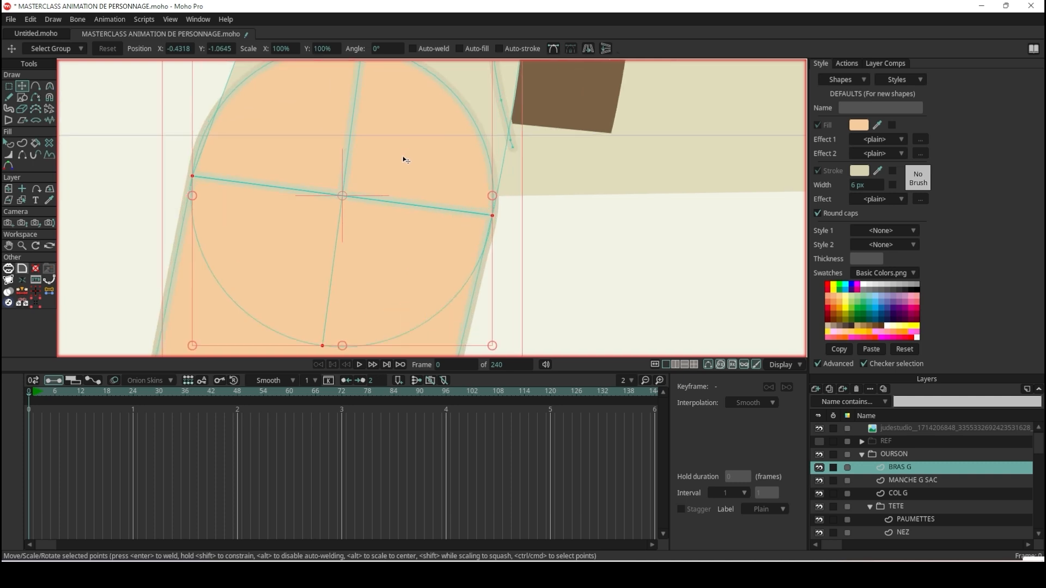
key("g")
scroll(274, 169, "down", 5)
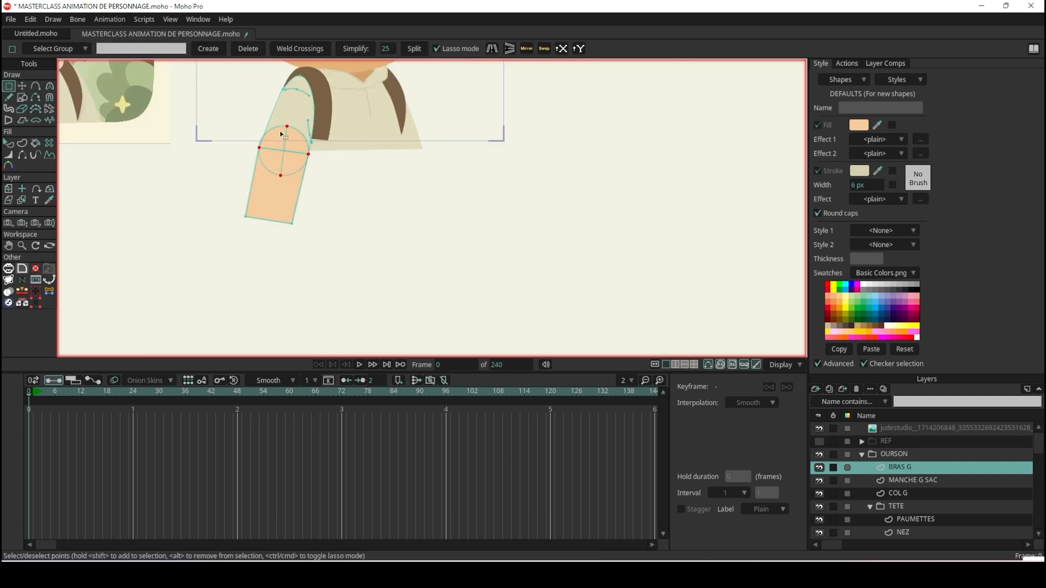
scroll(286, 96, "up", 5)
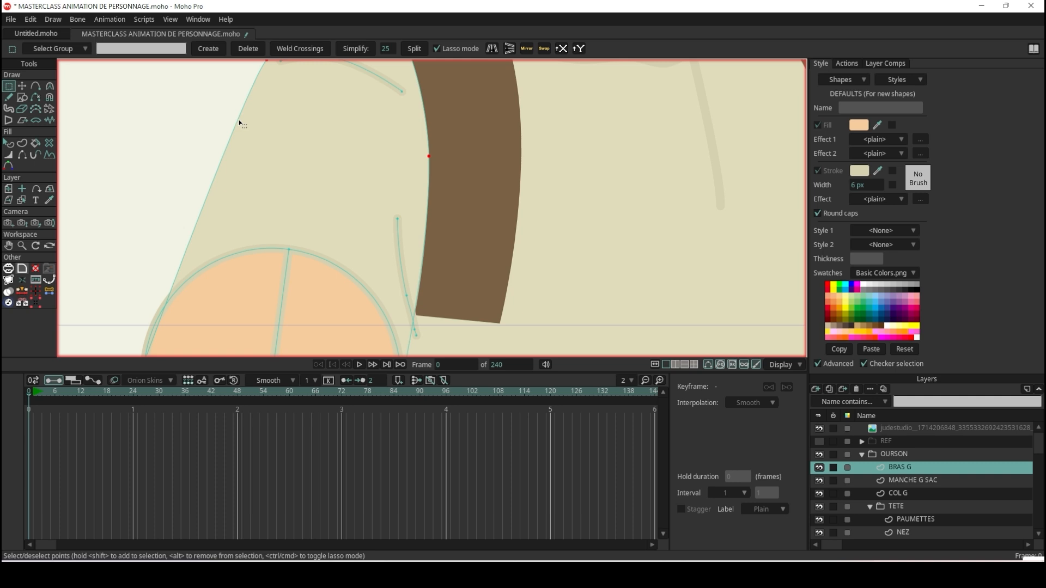
scroll(267, 128, "down", 4)
scroll(272, 104, "up", 4)
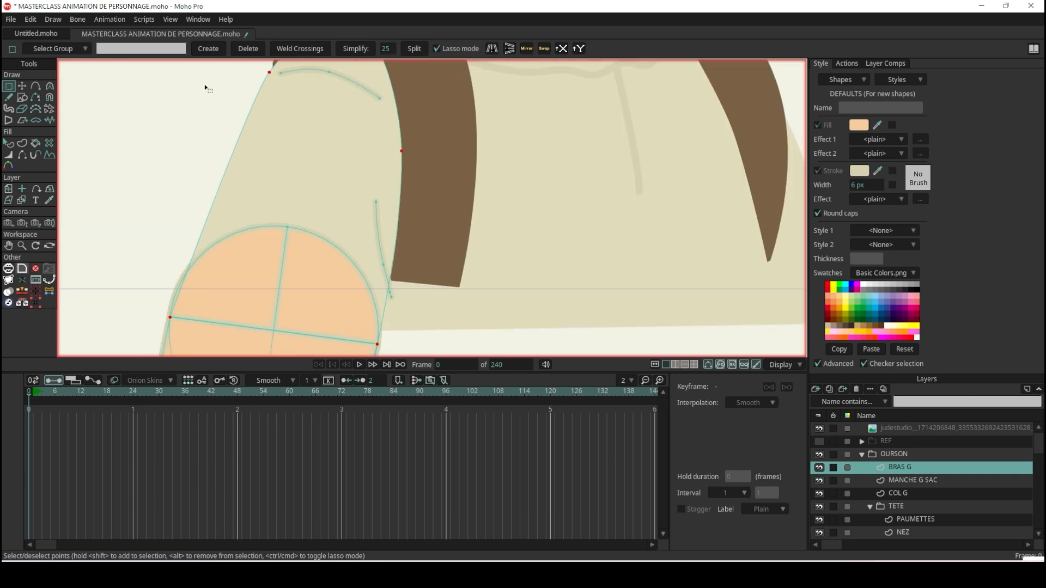
scroll(218, 63, "down", 5)
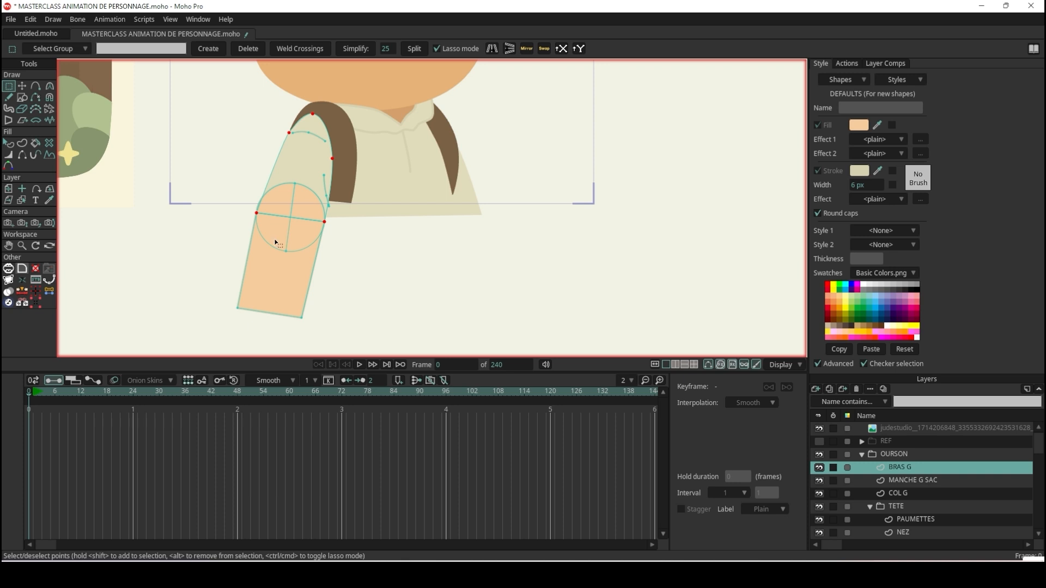
scroll(275, 243, "up", 4)
left_click(35, 87)
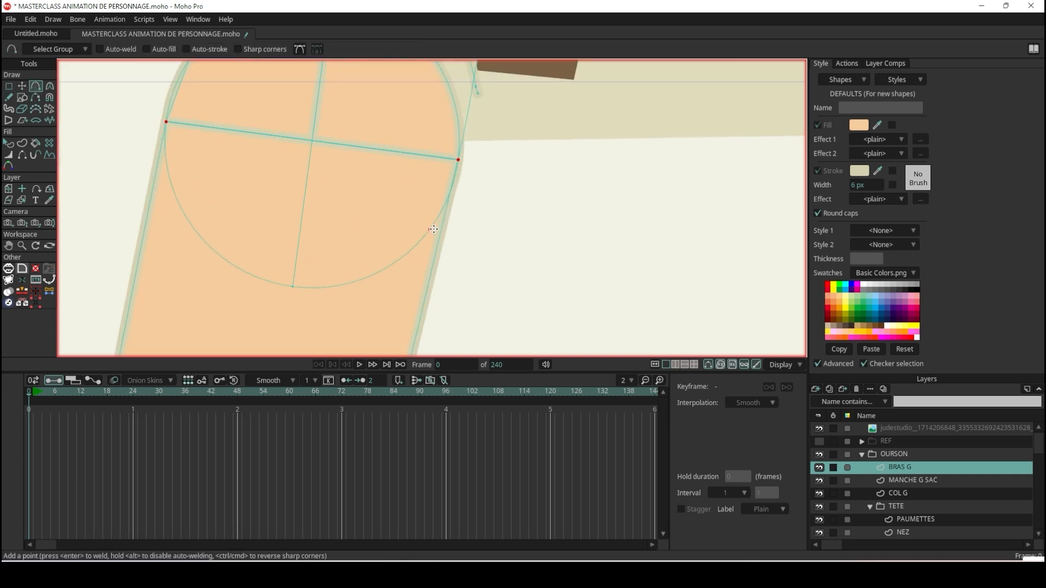
scroll(363, 171, "up", 4)
scroll(308, 142, "down", 4)
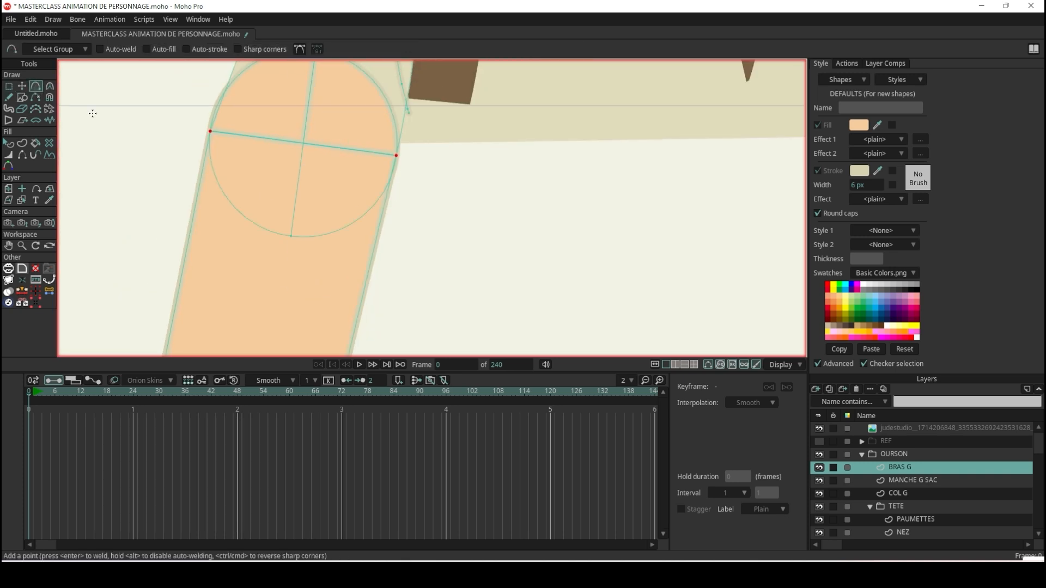
Select all of the elbow circle's points and shift the circle slightly upward.
left_click(19, 87)
scroll(396, 133, "up", 2)
key("ctrl+a")
left_click(345, 229)
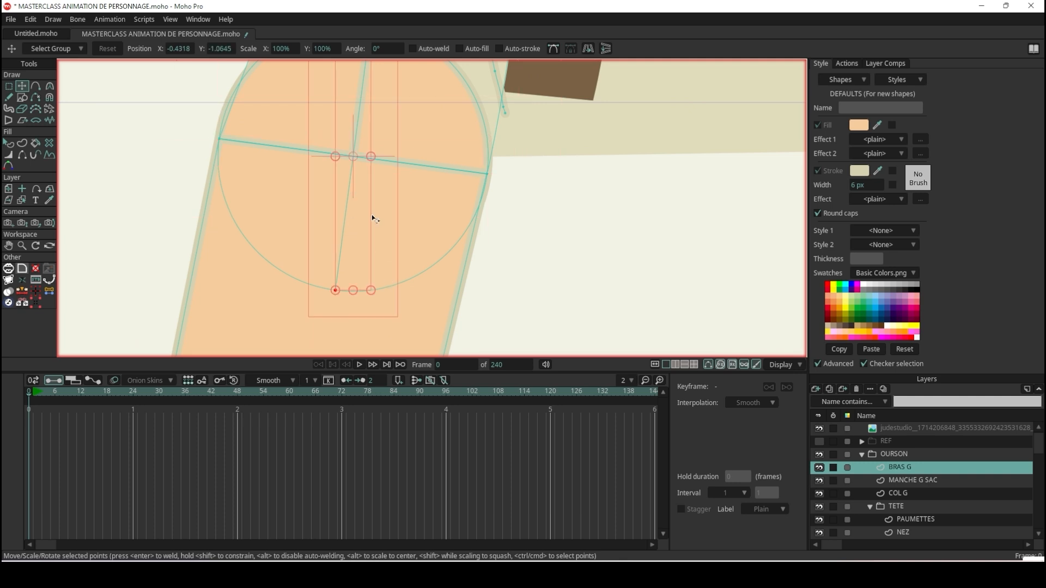
left_click(467, 238)
left_click(461, 236)
left_click(462, 237)
left_click(462, 239)
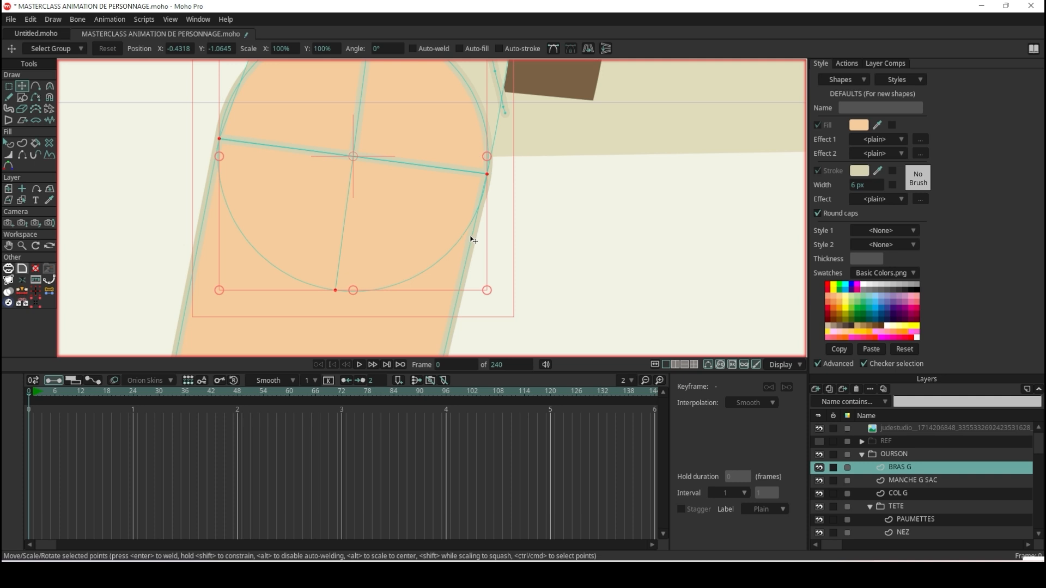
left_click_drag(467, 236, 466, 229)
Try to bow the forearm's upper edge downward by pulling out an added point near its middle.
scroll(333, 141, "up", 3)
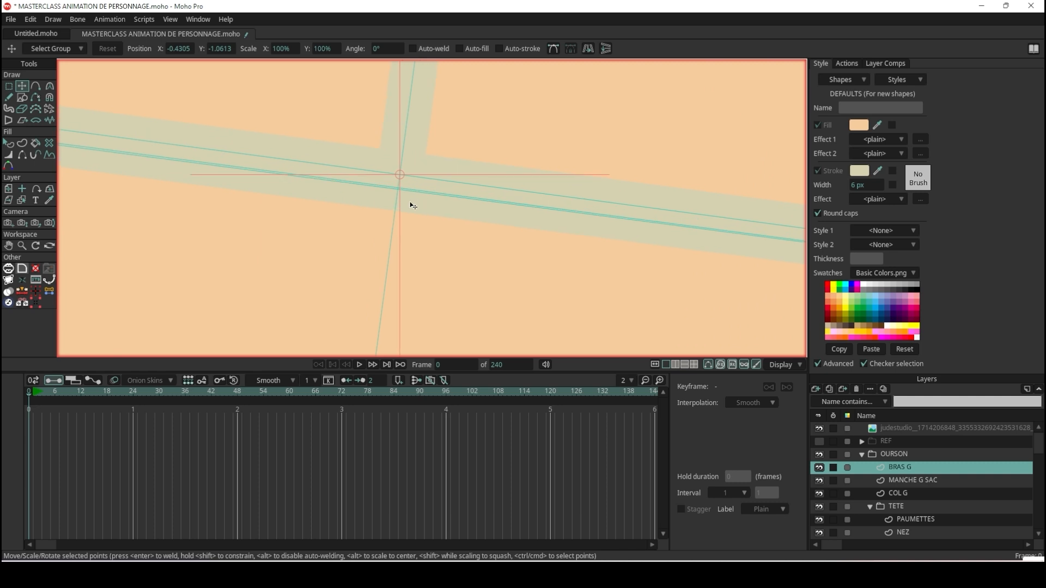
scroll(349, 174, "up", 2)
key("a")
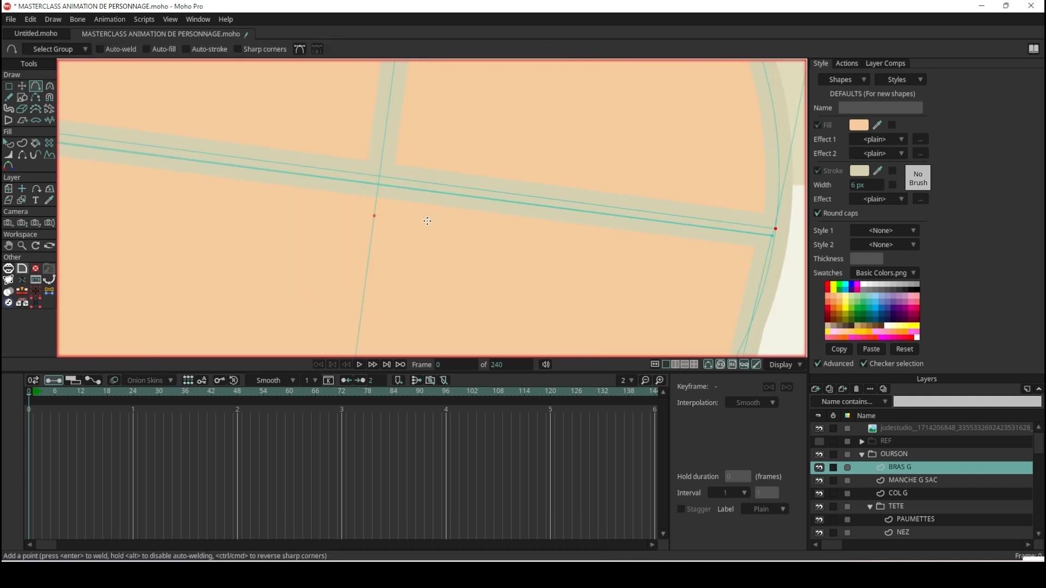
left_click_drag(395, 185, 382, 283)
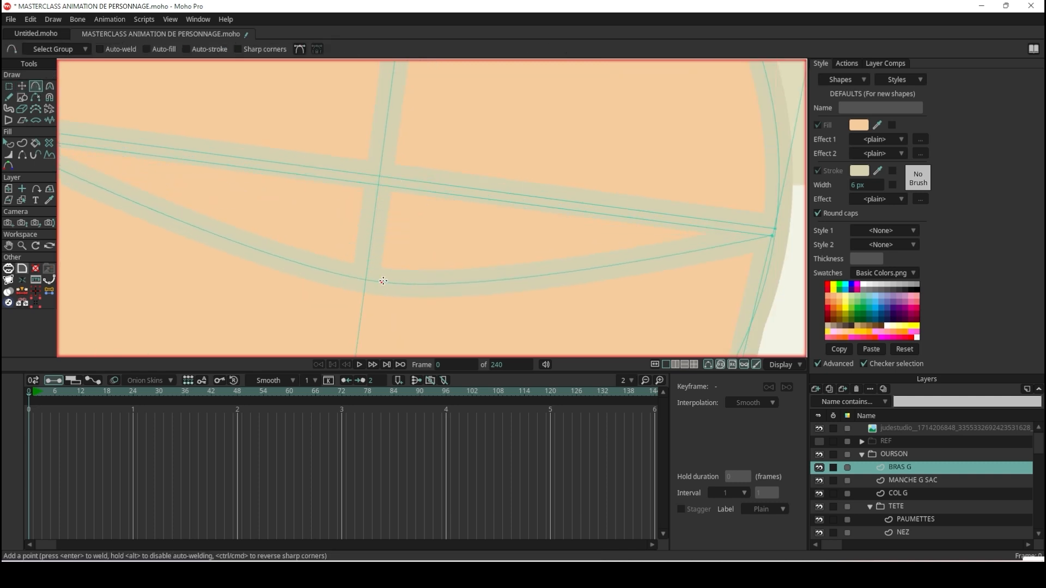
scroll(383, 281, "down", 8)
scroll(381, 298, "up", 3)
scroll(381, 298, "up", 1)
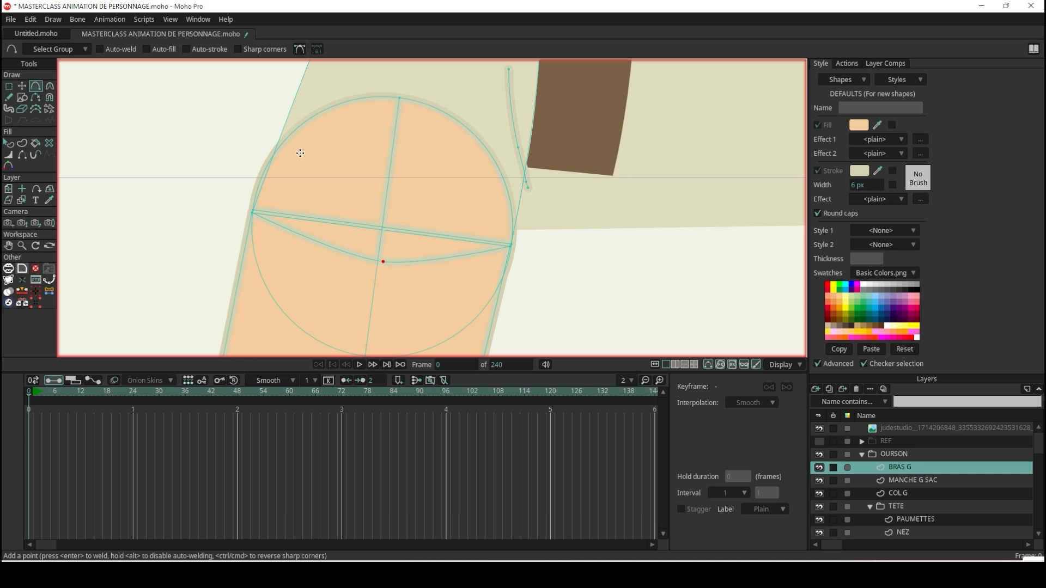
key("ctrl+z")
Select the upper arm shape and add a point midway along its lower edge, pulling it down toward the circle's bottom point.
left_click(22, 87)
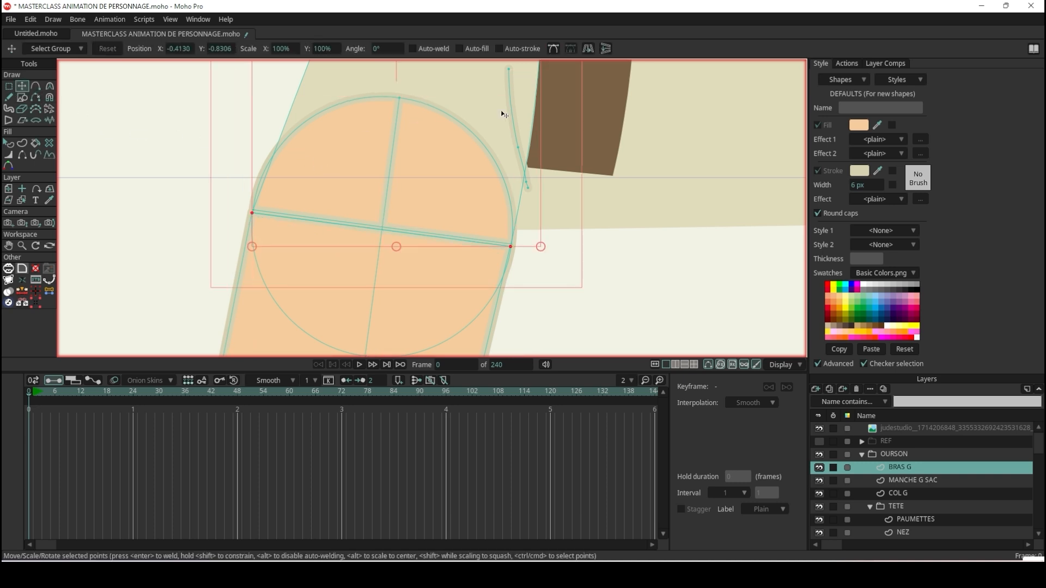
scroll(501, 110, "down", 6)
scroll(456, 138, "up", 3)
scroll(455, 139, "down", 5)
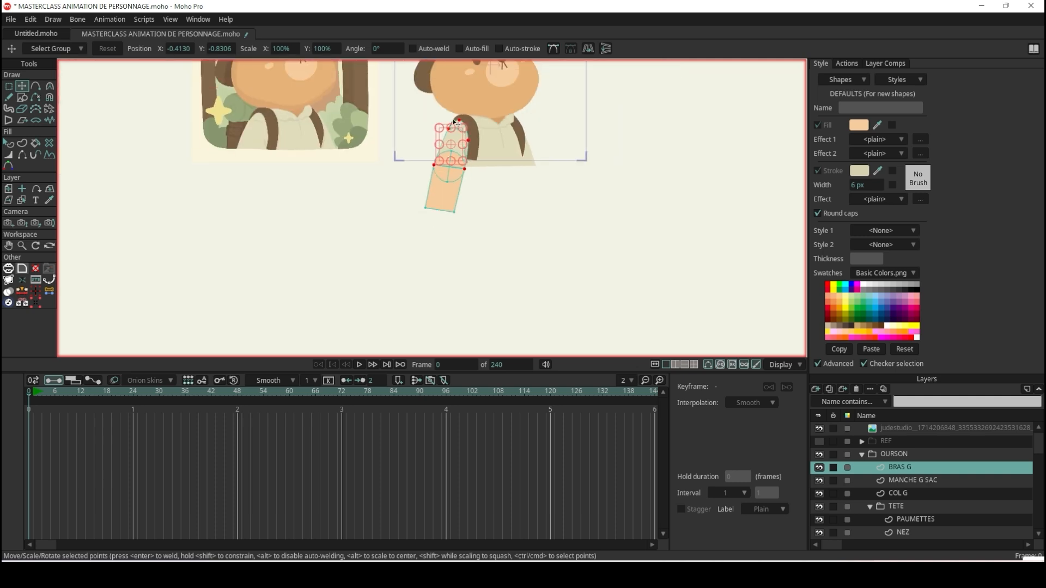
scroll(436, 218, "up", 9)
scroll(416, 261, "down", 3)
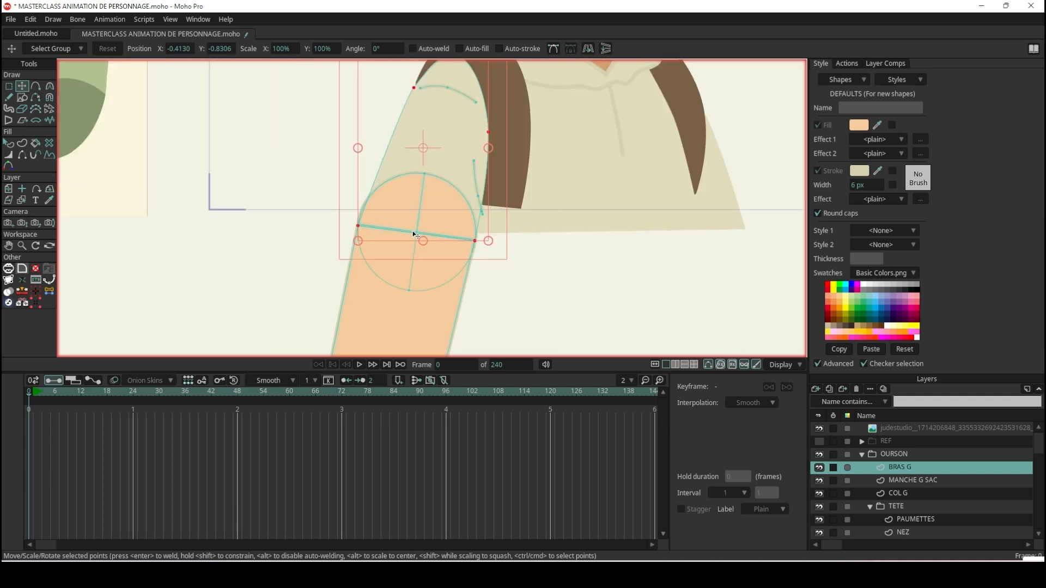
scroll(403, 275, "up", 3)
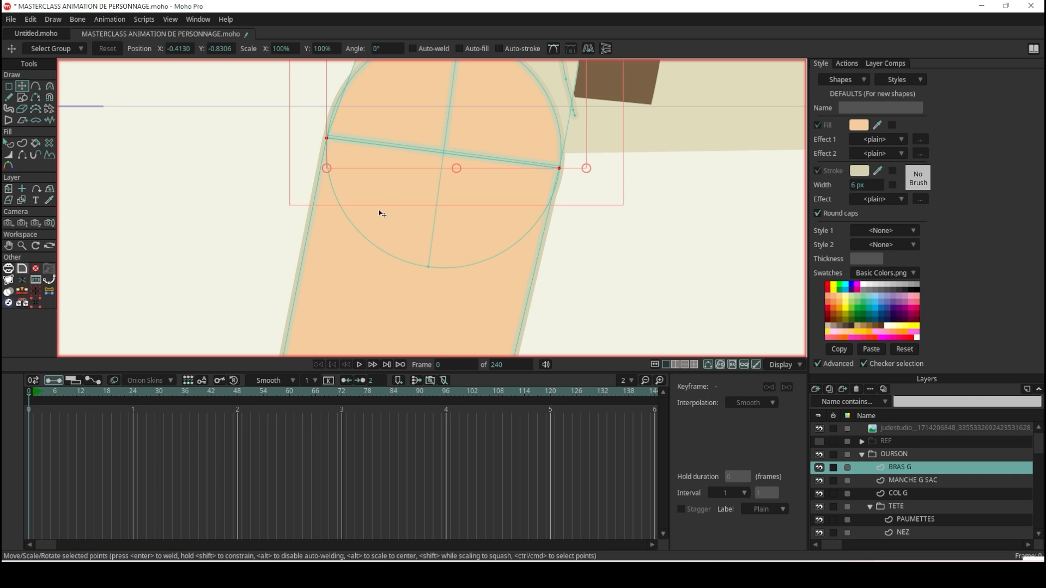
scroll(369, 188, "up", 3)
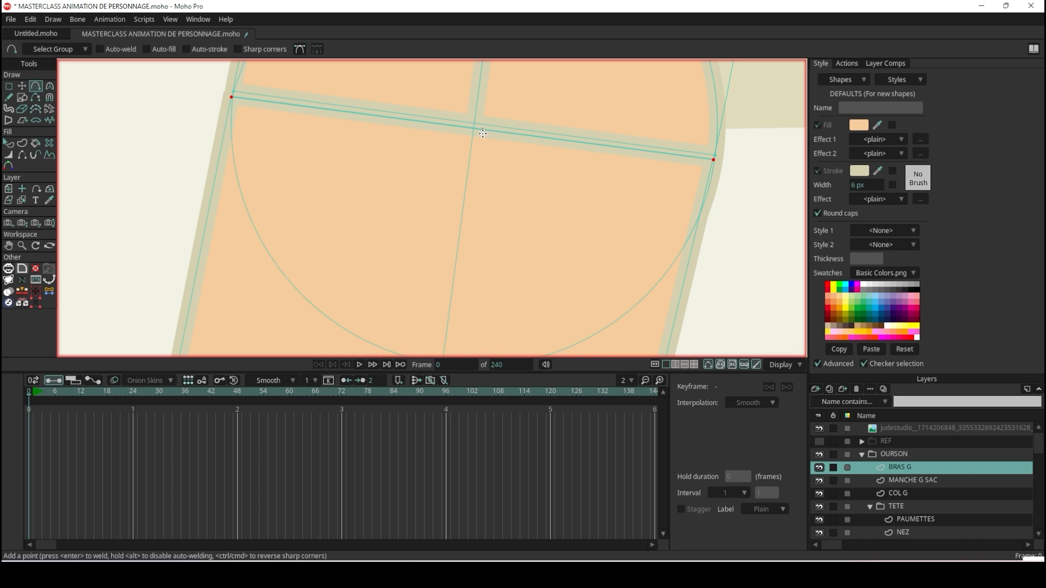
scroll(482, 133, "down", 2)
scroll(470, 131, "up", 2)
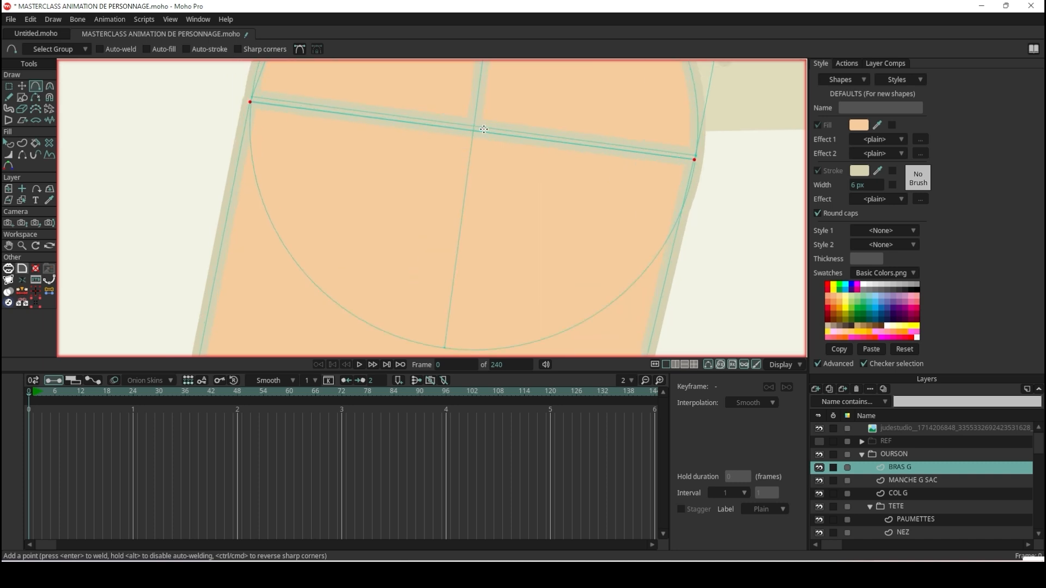
scroll(484, 129, "up", 2)
scroll(449, 132, "down", 3)
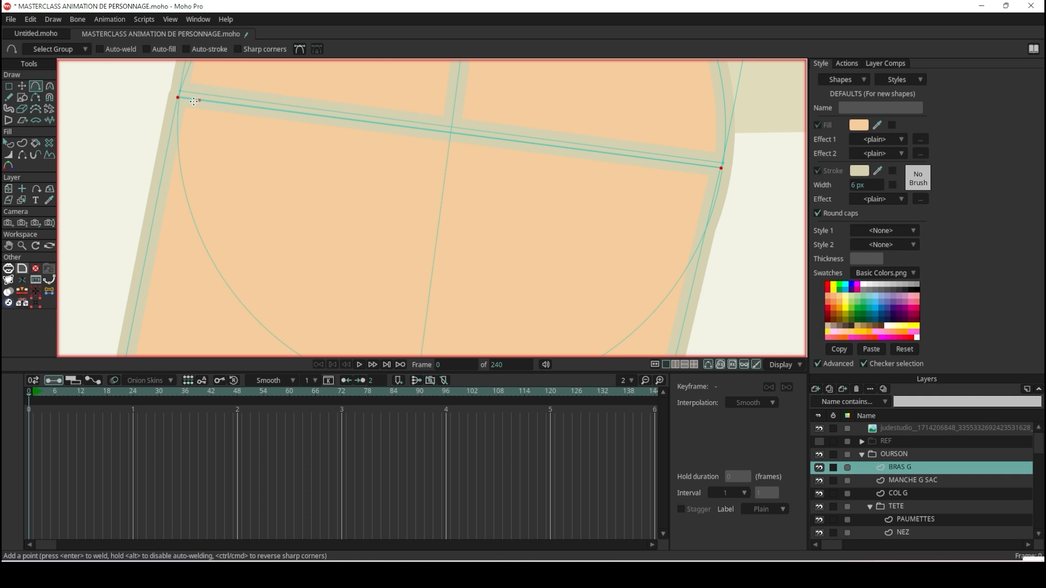
left_click_drag(449, 132, 417, 308)
scroll(418, 306, "down", 10)
scroll(422, 311, "up", 7)
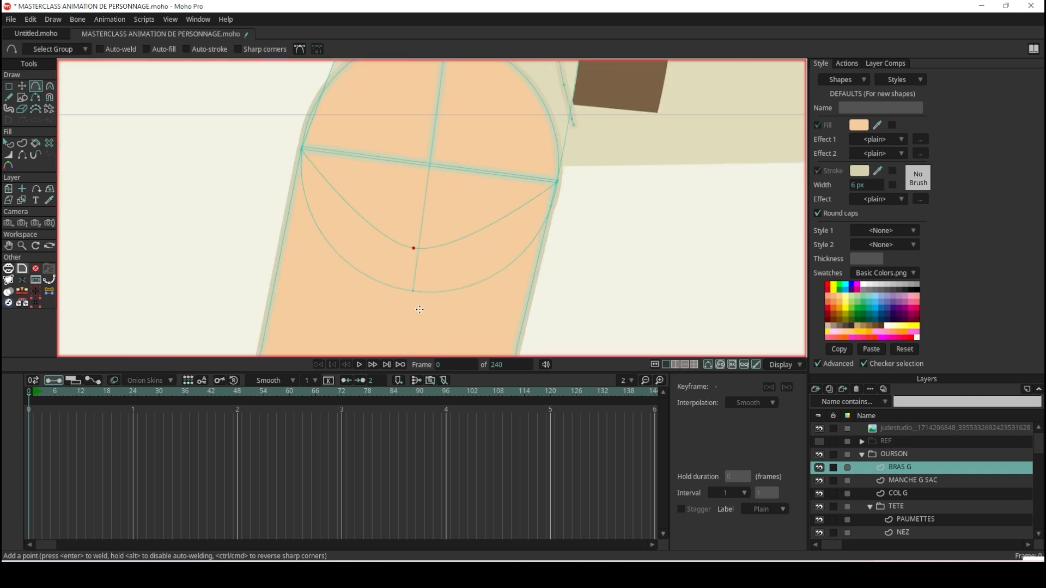
Move the upper arm's new lower point onto the elbow circle's bottom point.
left_click(21, 85)
scroll(406, 306, "up", 3)
left_click_drag(422, 169, 420, 277)
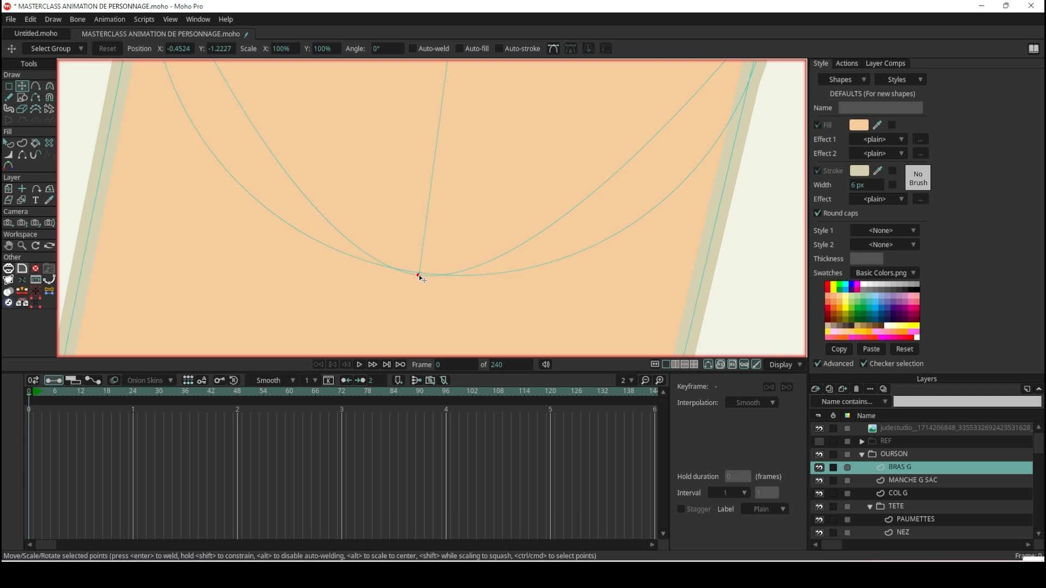
Increase the new point's curvature to about 0.66 so the upper arm's lower edge follows the circle's outline.
key("c")
left_click_drag(421, 279, 689, 280)
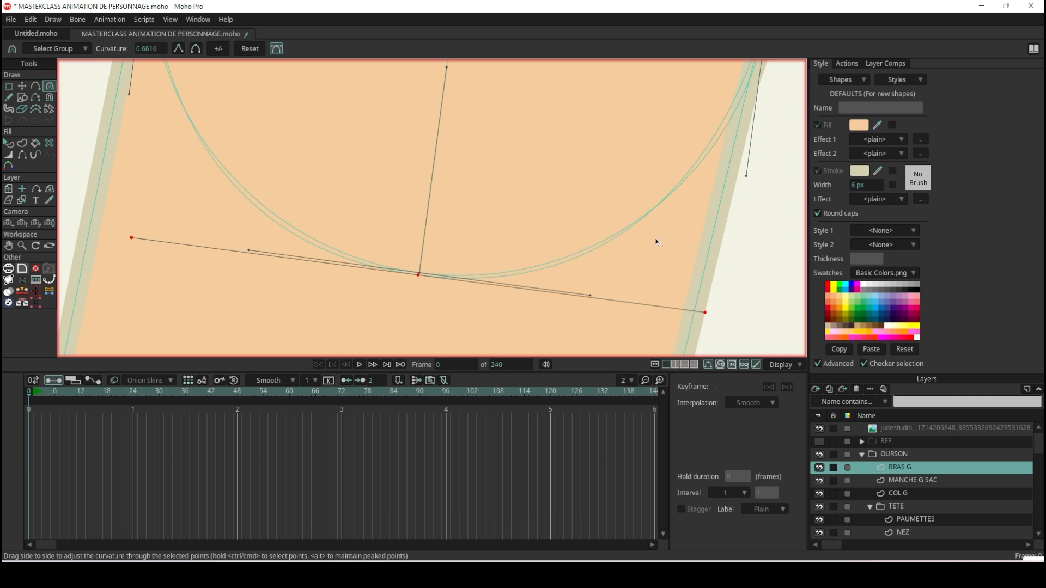
scroll(655, 240, "down", 10)
scroll(676, 204, "up", 4)
scroll(661, 205, "up", 2)
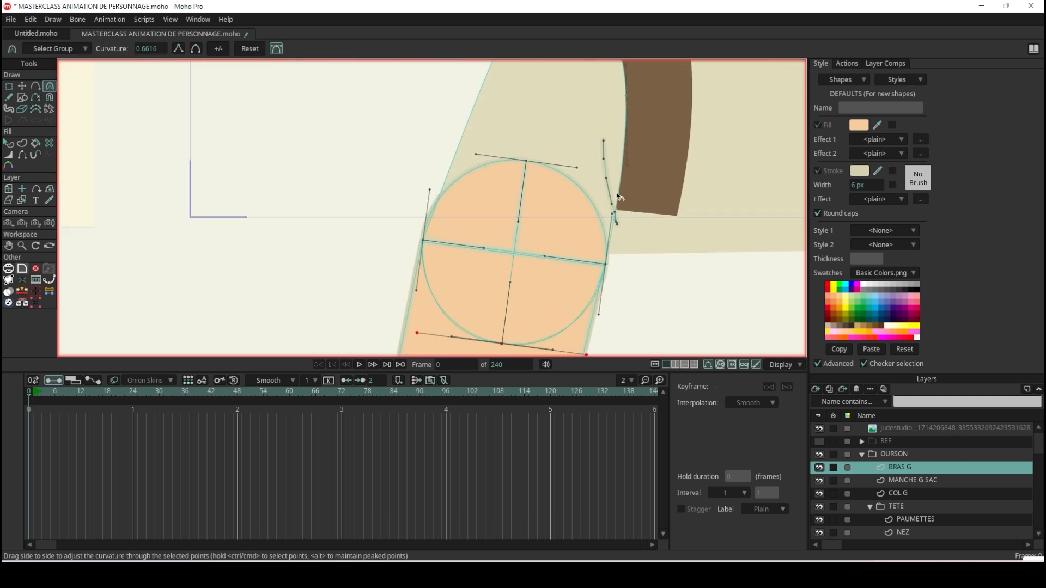
Select the whole elbow circle with its crossing lines and move it away to the left of the arm.
left_click(23, 86)
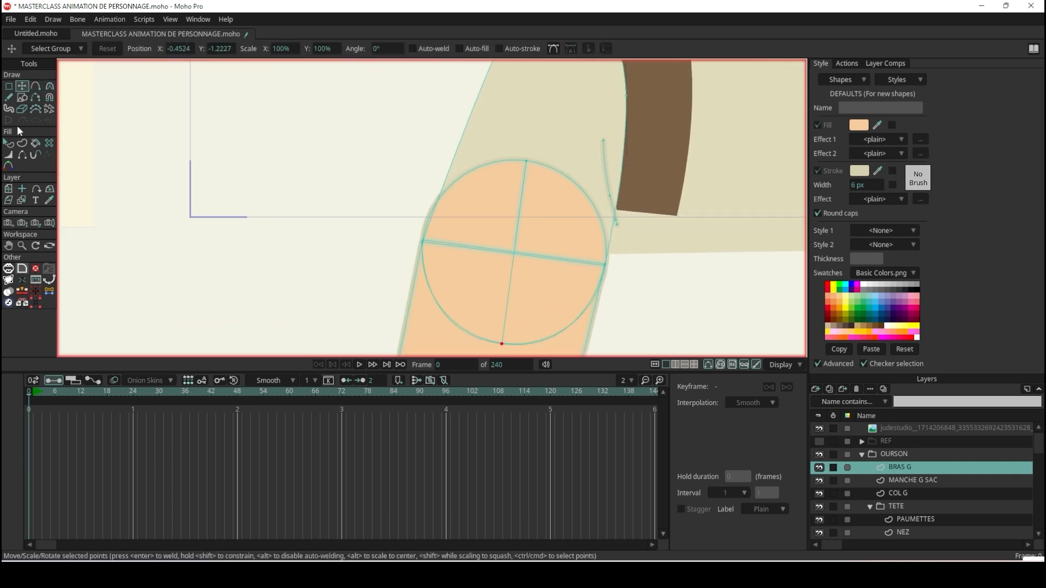
double_click(490, 211)
left_click_drag(490, 211, 120, 218)
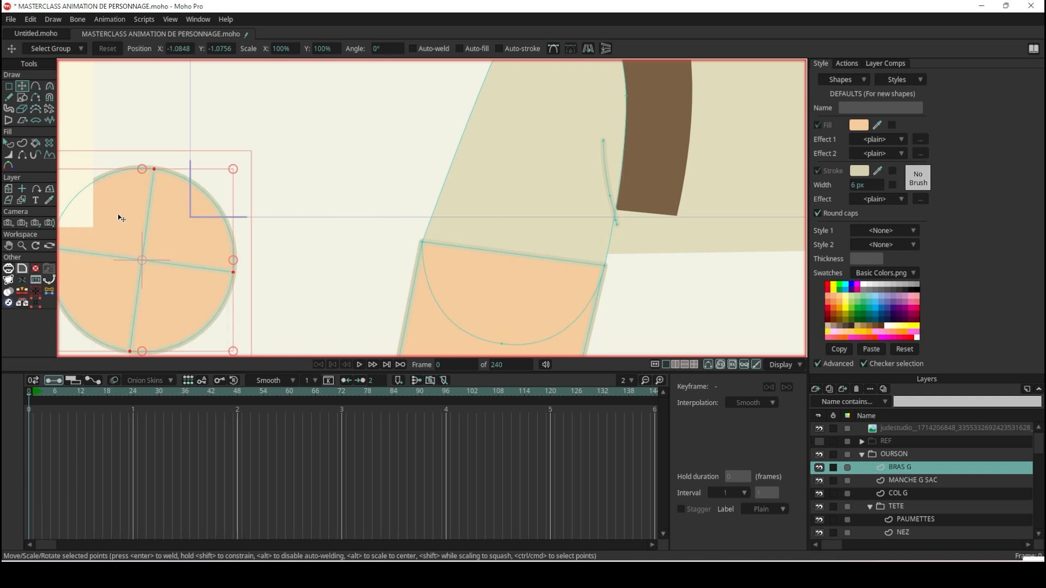
scroll(449, 227, "up", 4)
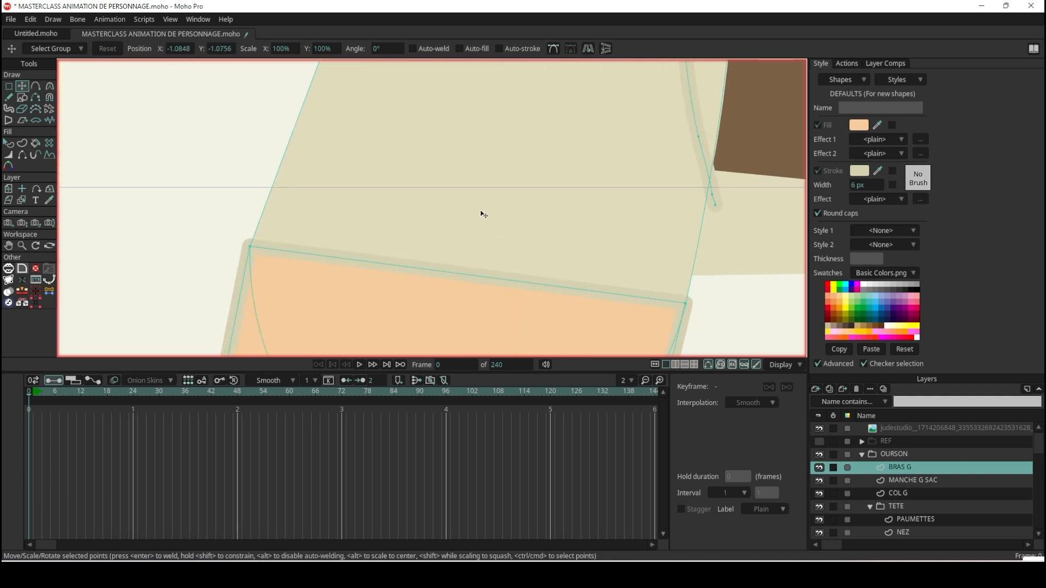
scroll(476, 199, "down", 4)
scroll(462, 209, "up", 5)
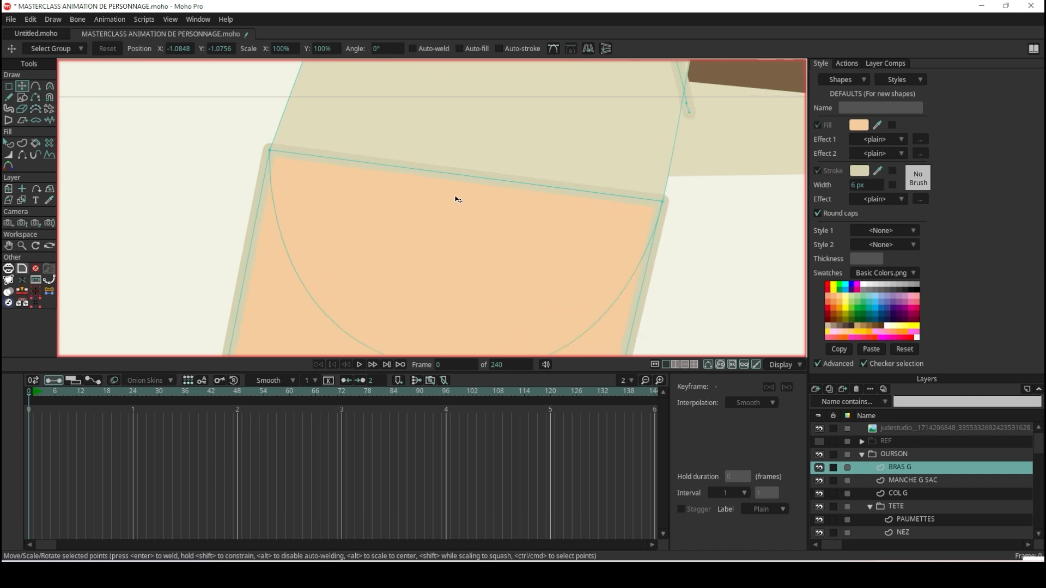
scroll(458, 200, "down", 4)
scroll(456, 199, "up", 2)
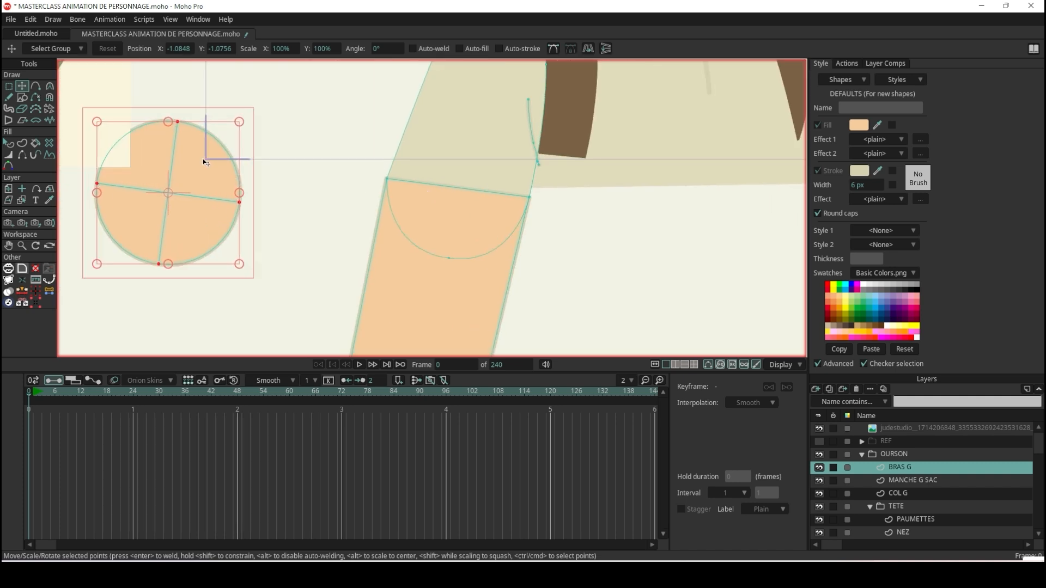
Undo the elbow circle's last move away from the arm.
left_click(8, 143)
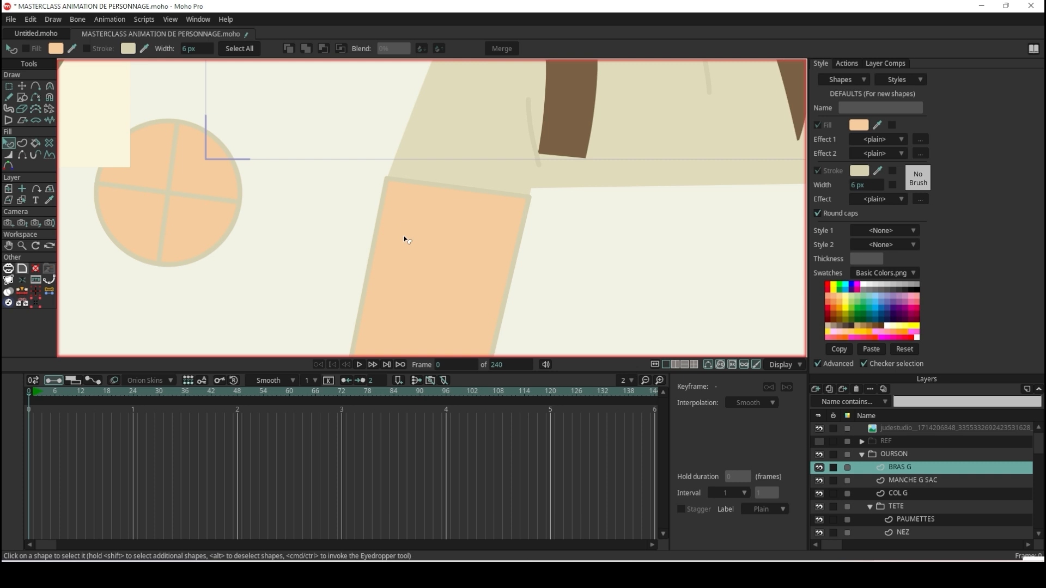
key("ctrl+z")
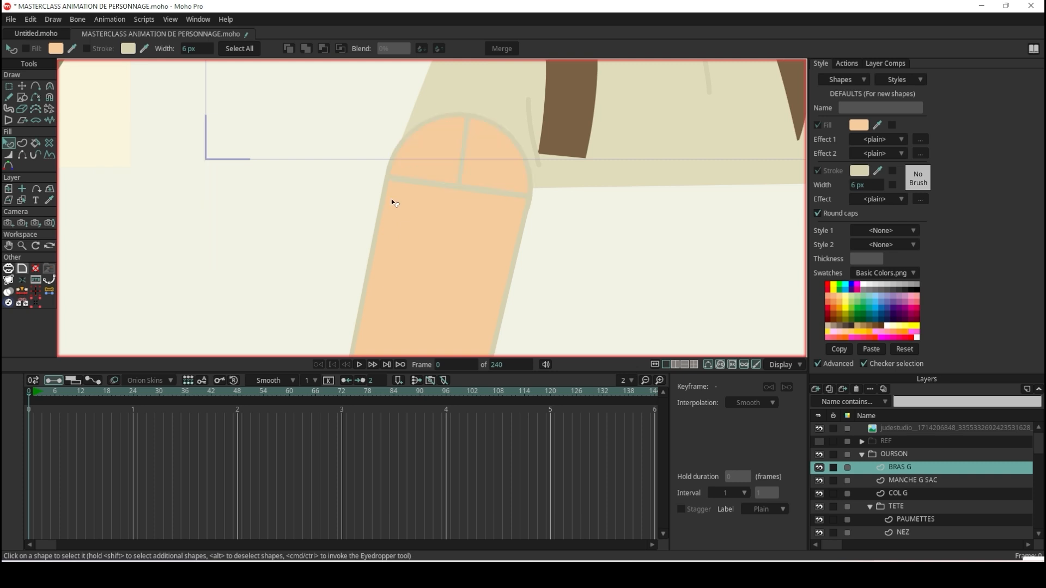
left_click(24, 86)
scroll(461, 163, "up", 4)
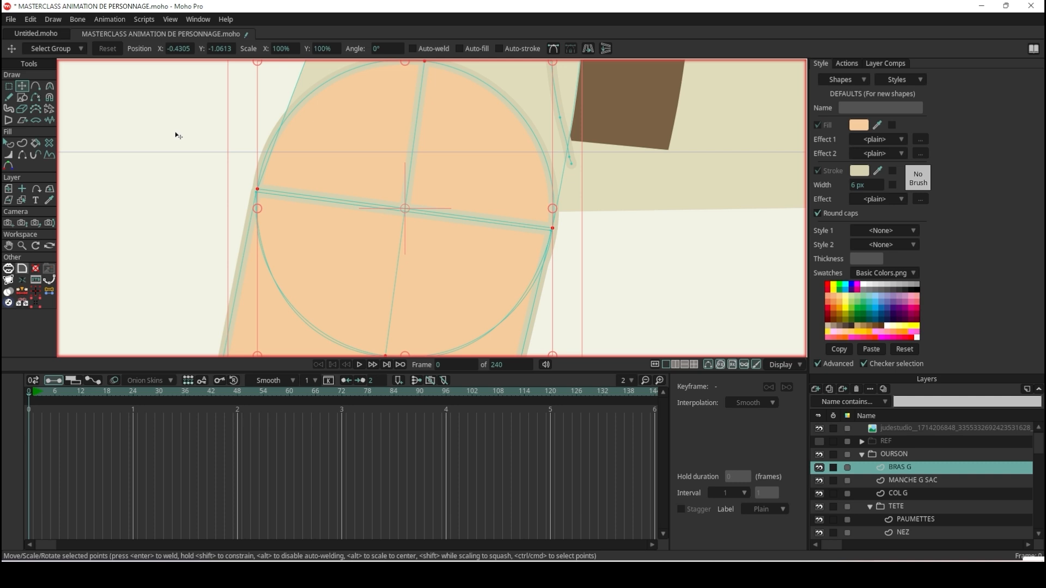
Name the elbow circle's selected points CERCLE and cut the circle with its crossing lines out of the BRAS G layer.
left_click(8, 86)
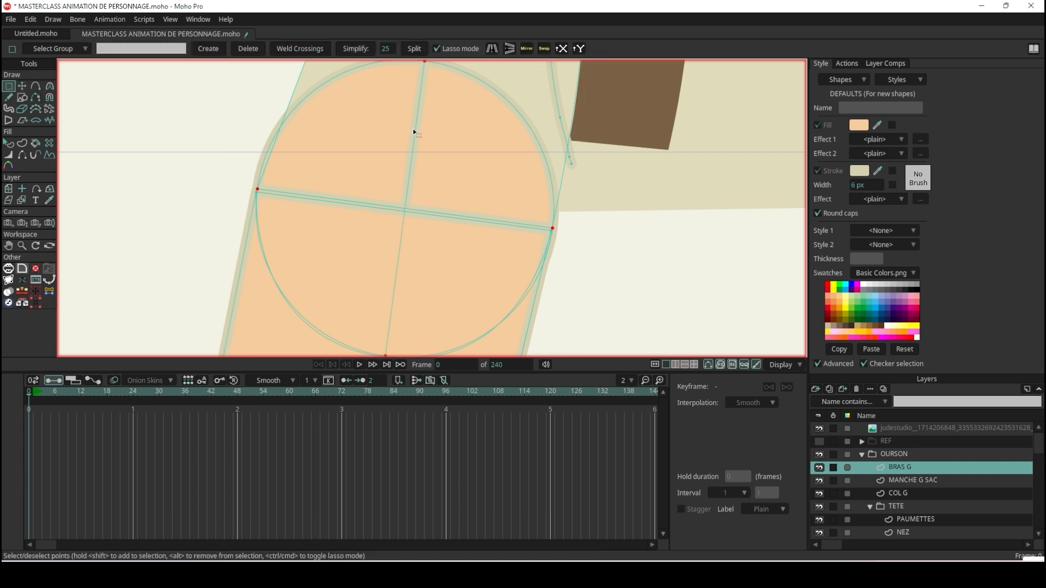
scroll(414, 129, "down", 3)
scroll(414, 129, "up", 3)
left_click(162, 49)
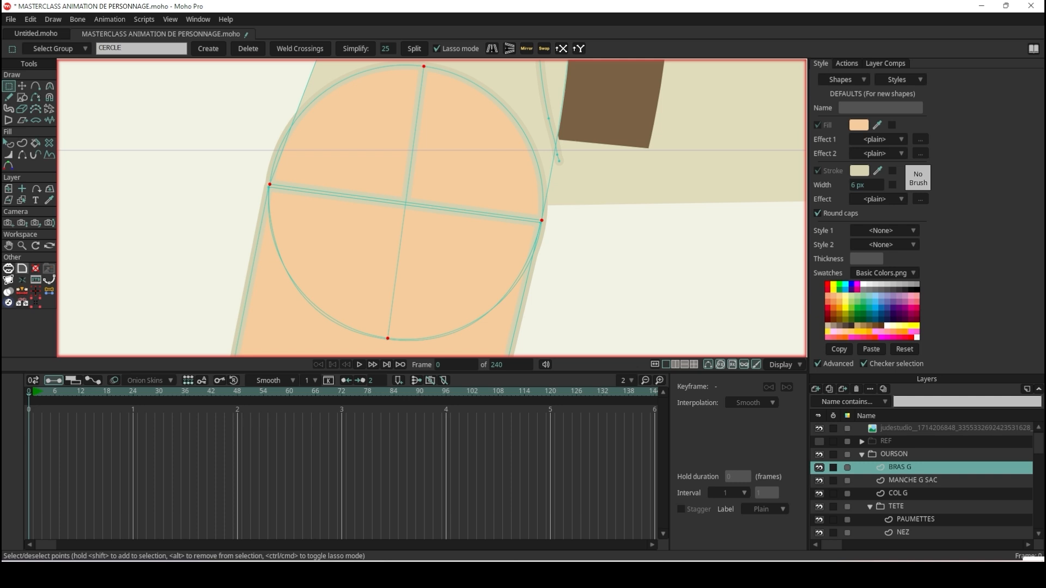
key("Return")
left_click(22, 88)
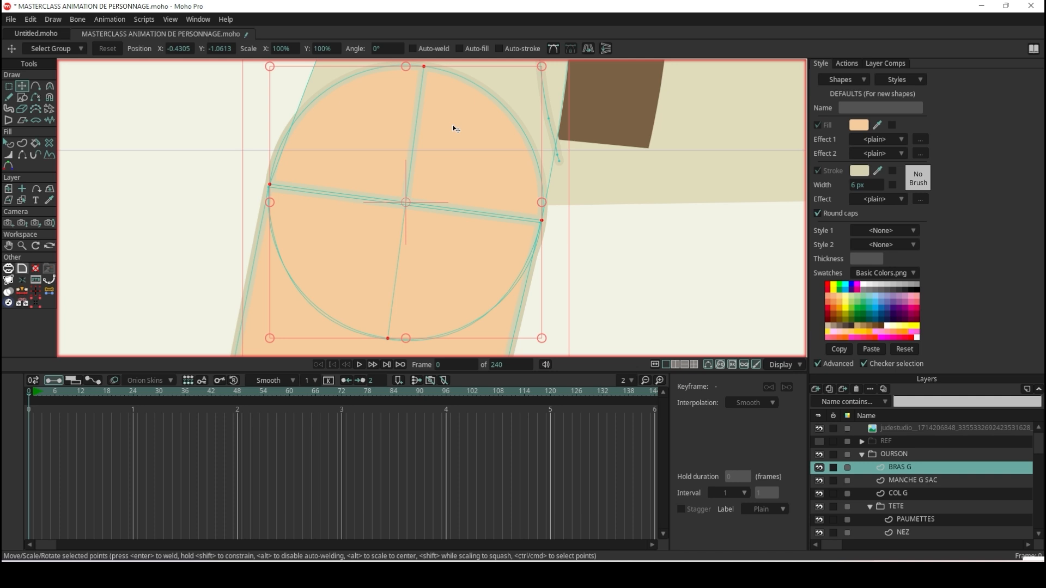
key("Delete")
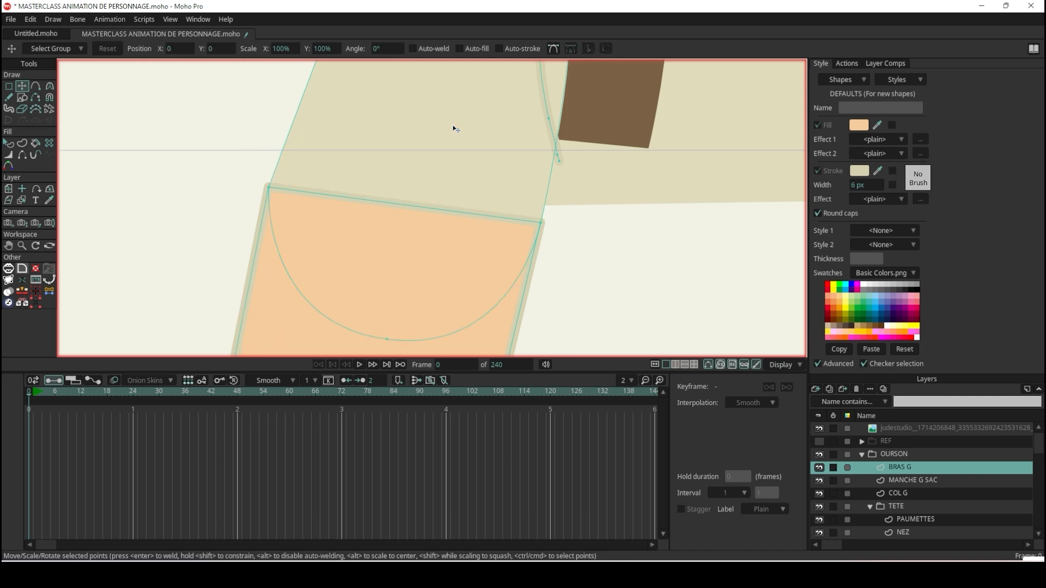
Add a vector layer above BRAS G and name it CERCLES.
left_click(816, 387)
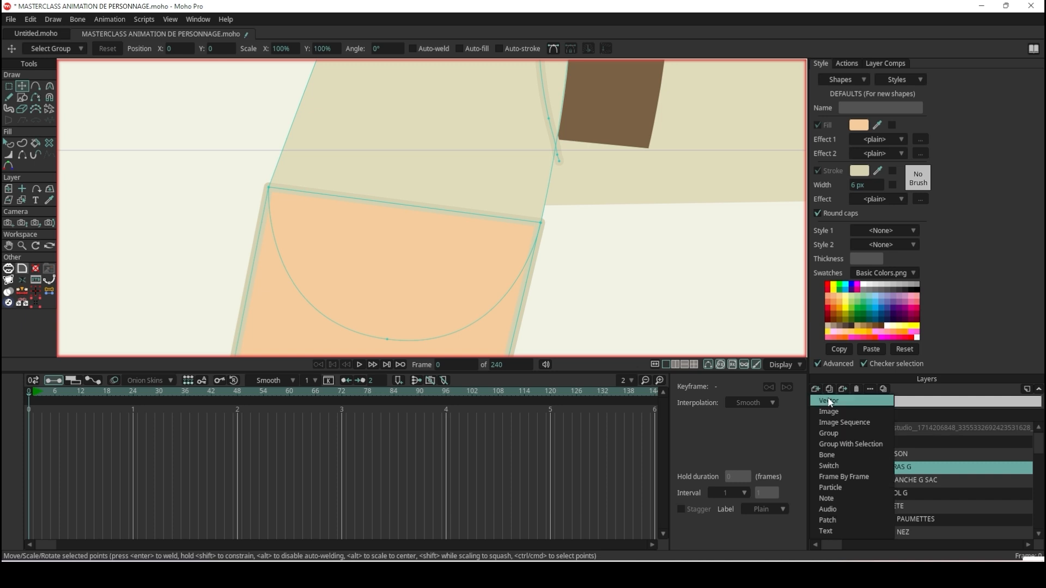
left_click(828, 396)
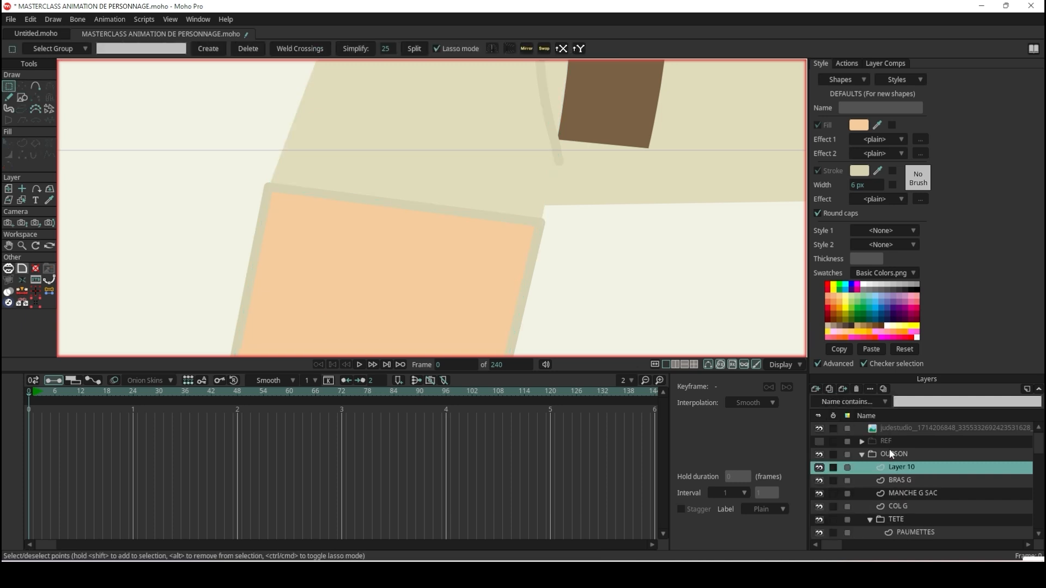
double_click(942, 471)
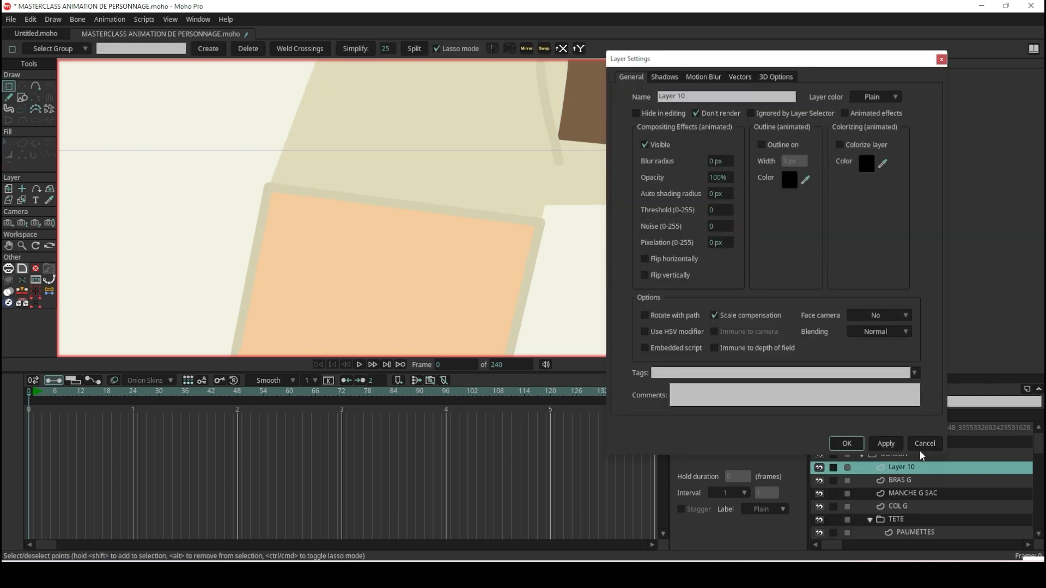
left_click(848, 444)
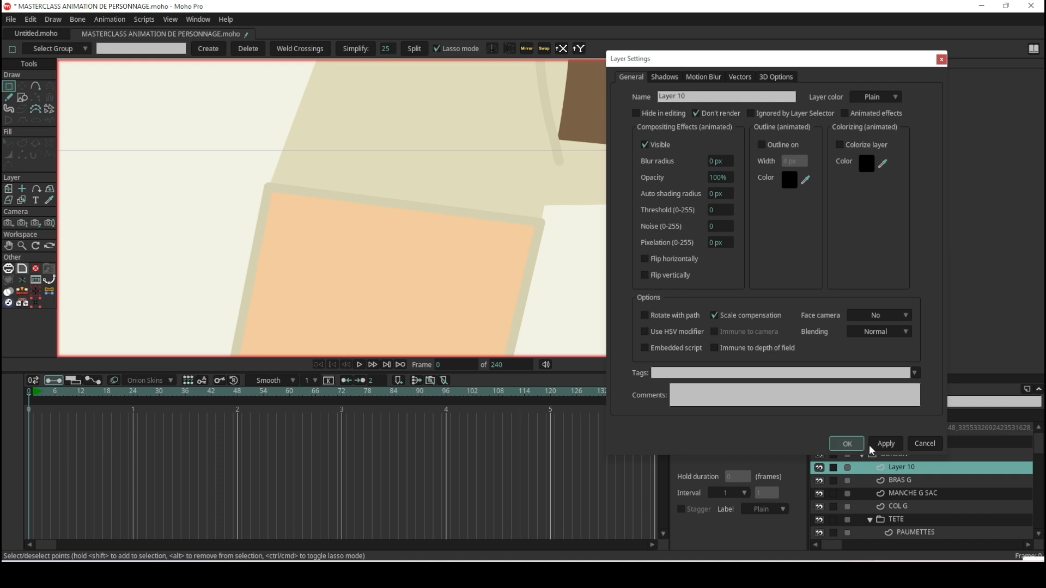
double_click(910, 467)
type("C")
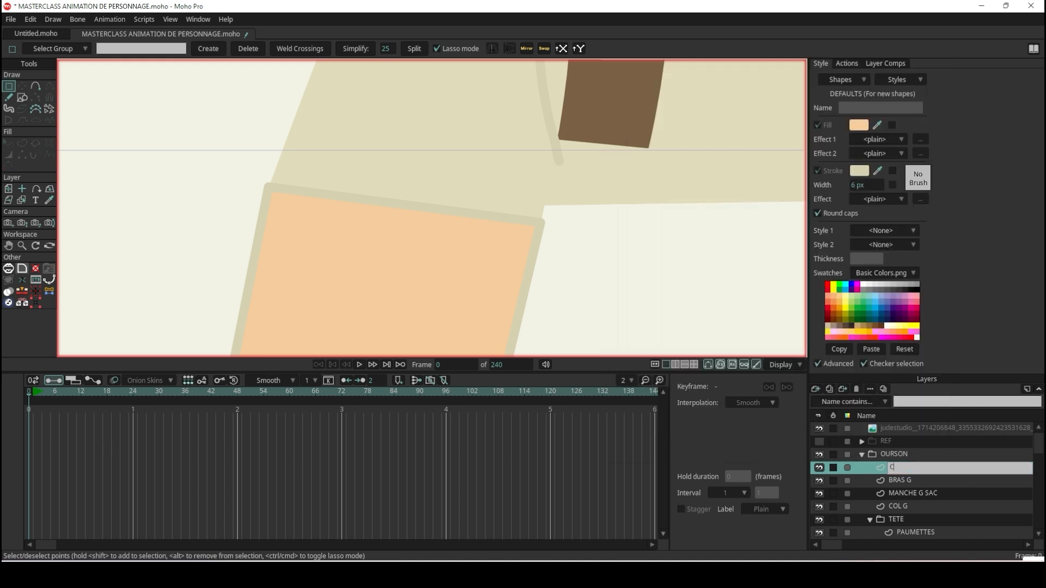
type("ERCLES")
key("Return")
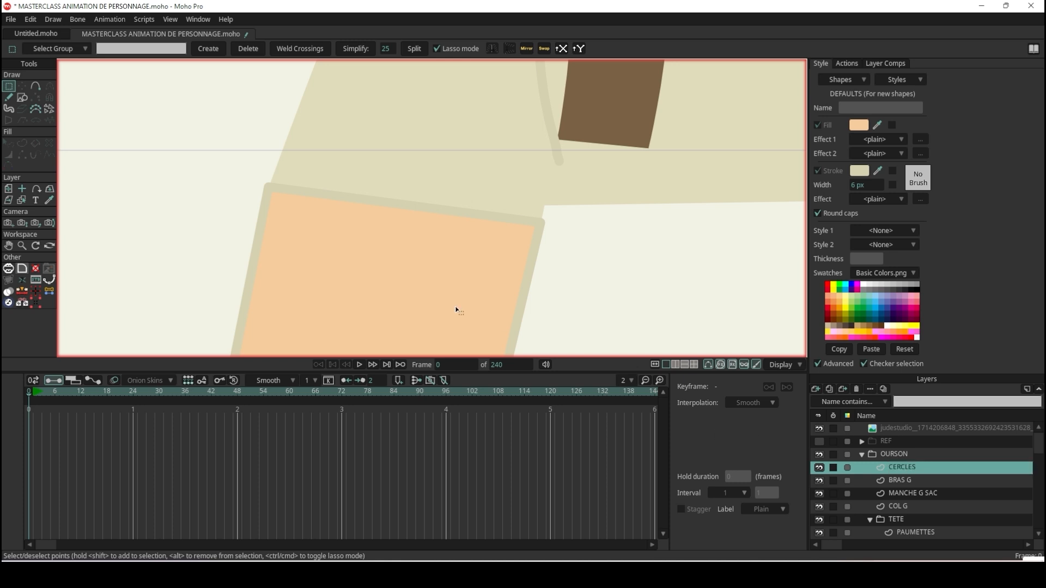
Paste the elbow circle into the CERCLES layer and hide that layer.
key("ctrl+v")
scroll(473, 245, "down", 5)
scroll(447, 239, "up", 4)
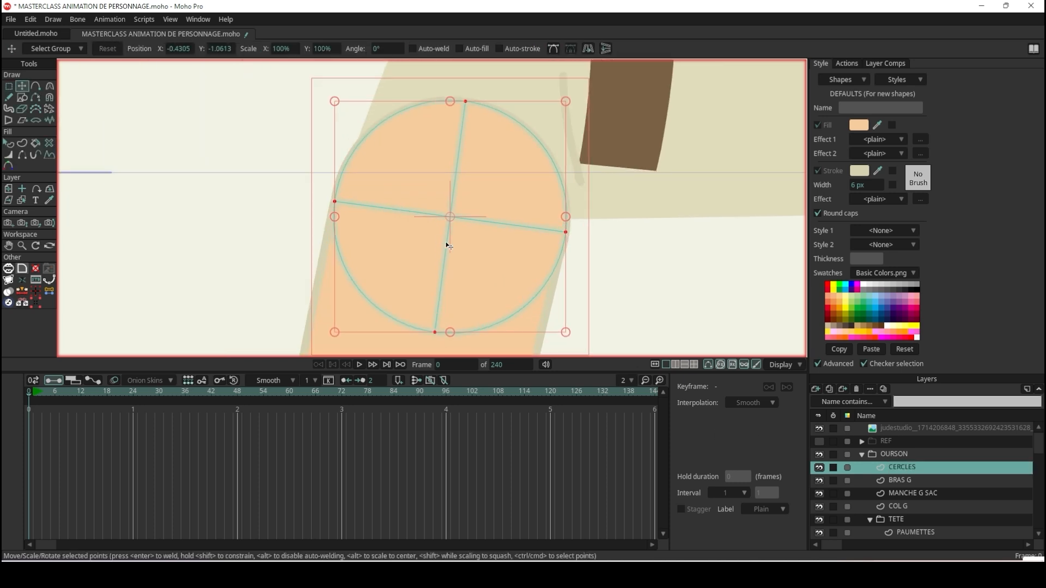
left_click(819, 467)
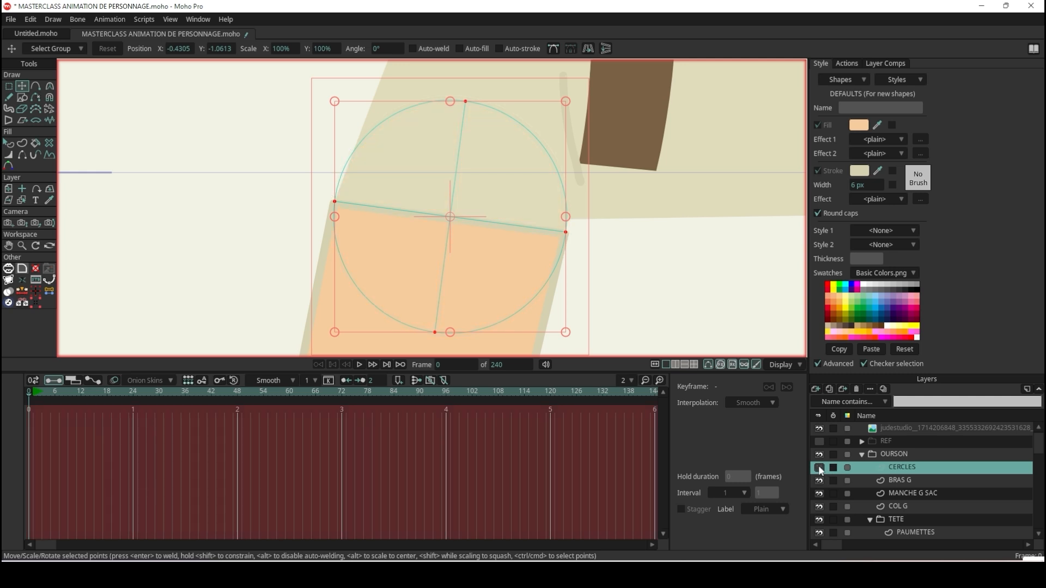
scroll(553, 214, "down", 3)
scroll(527, 228, "down", 4)
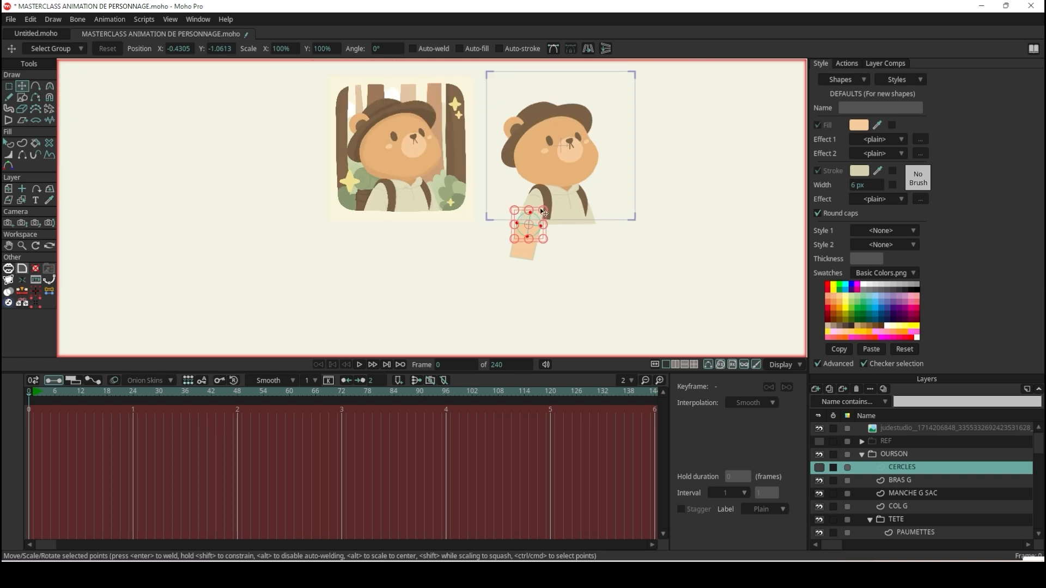
scroll(532, 215, "up", 5)
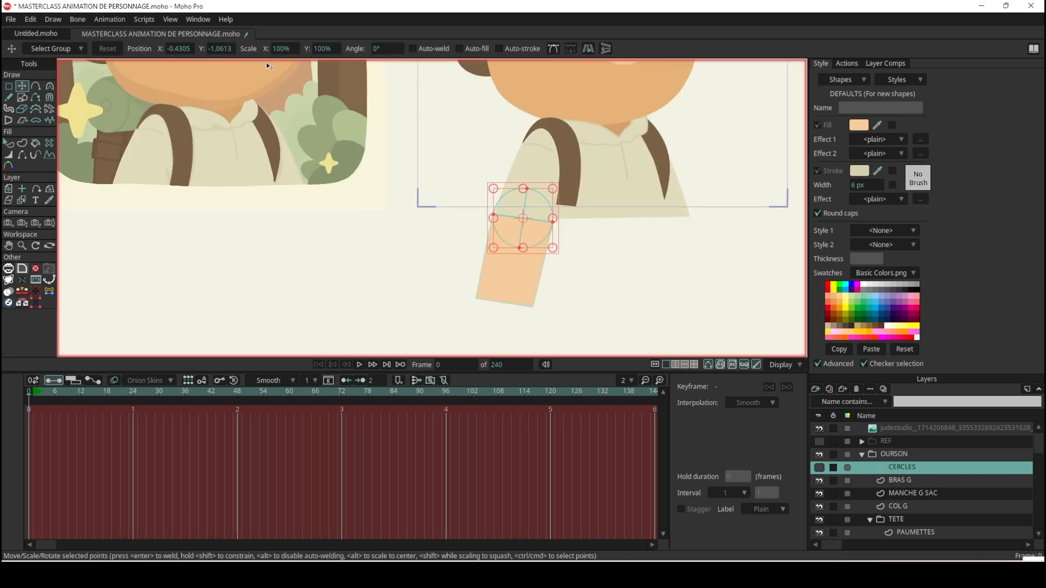
Remove the stroke from the forearm shape on BRAS G and apply HABIT as its first style.
left_click(514, 279)
left_click(9, 143)
left_click(504, 249)
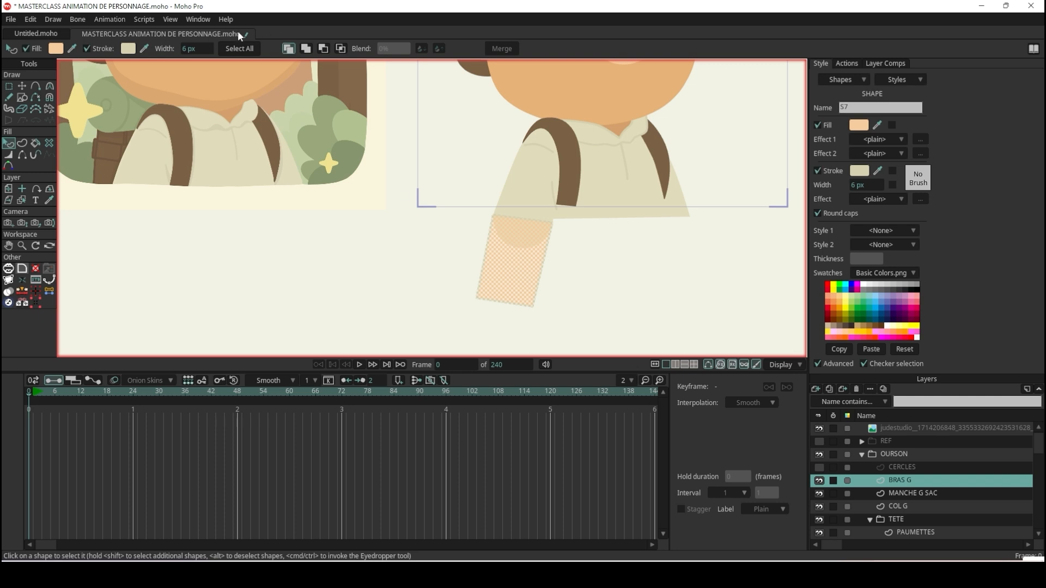
left_click(819, 171)
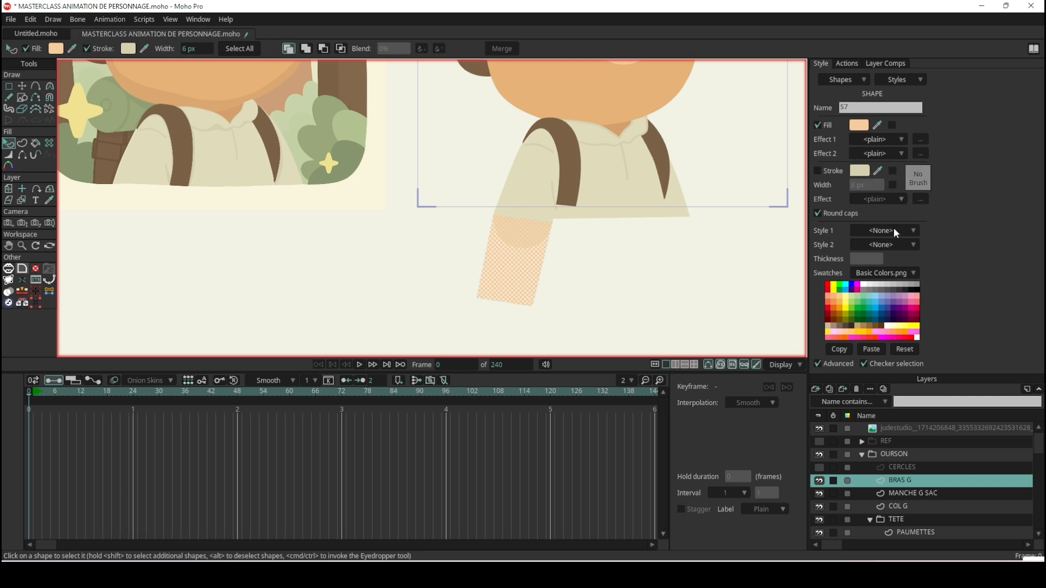
left_click(894, 230)
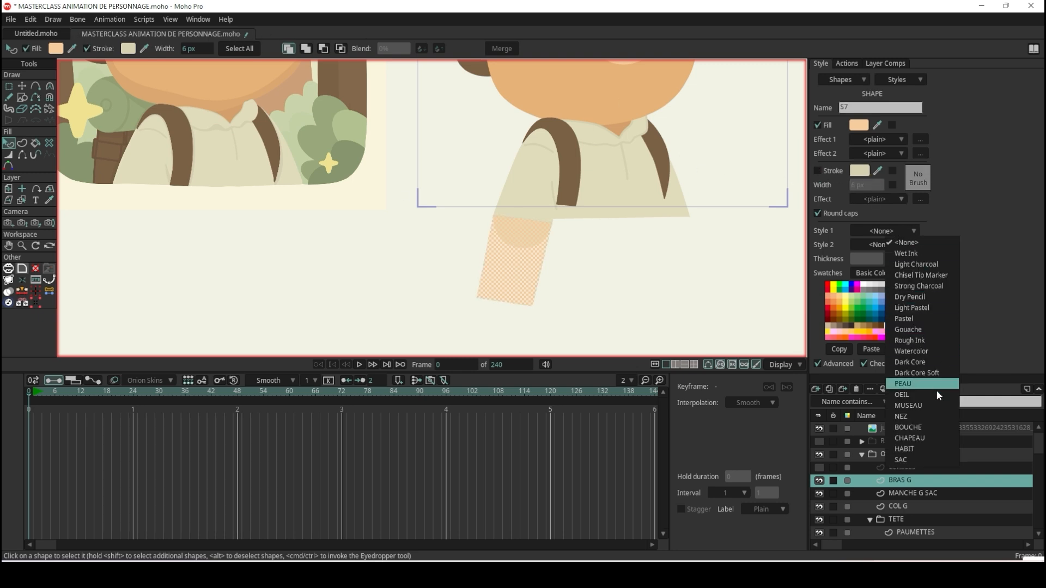
left_click(939, 451)
left_click(625, 275)
scroll(628, 253, "down", 7)
scroll(666, 253, "up", 4)
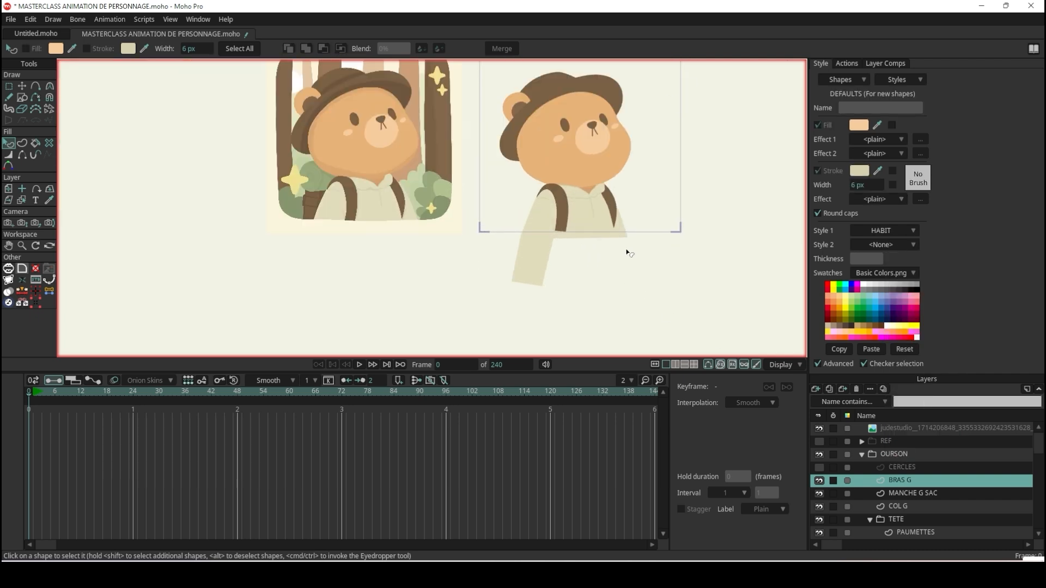
Select the upper arm's points and examine how its rounded end overlaps the forearm at the elbow.
scroll(606, 245, "up", 7)
scroll(467, 276, "down", 5)
scroll(398, 232, "up", 3)
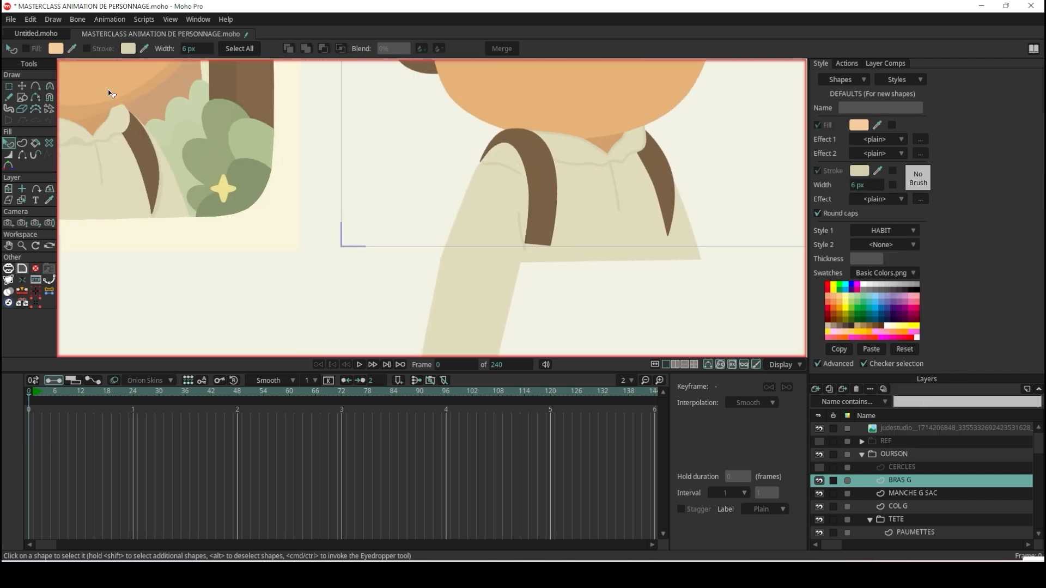
left_click(22, 86)
scroll(490, 221, "up", 3)
left_click(488, 122)
scroll(488, 122, "down", 6)
scroll(464, 147, "up", 4)
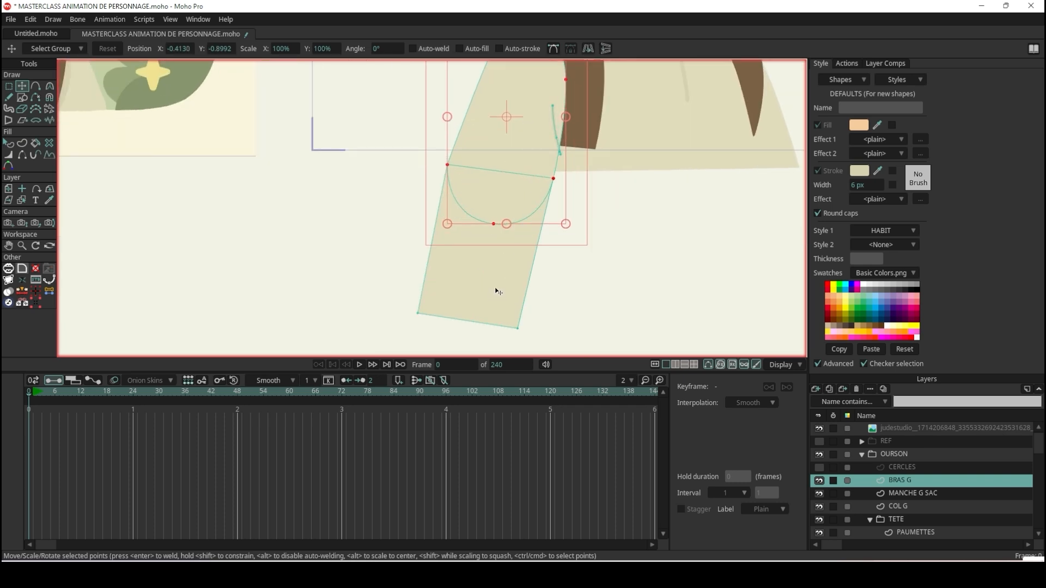
scroll(520, 177, "up", 3)
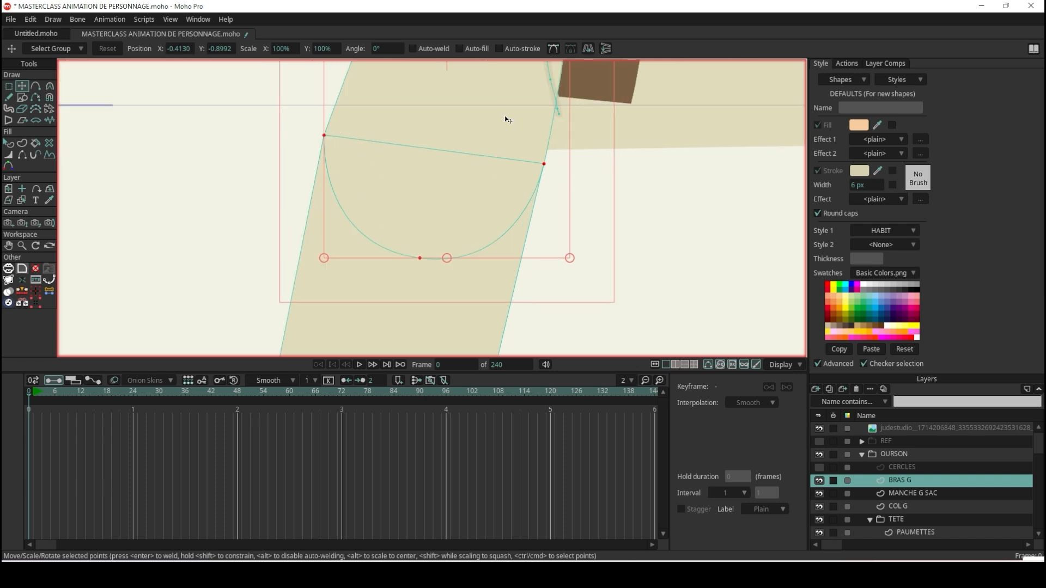
scroll(507, 119, "down", 6)
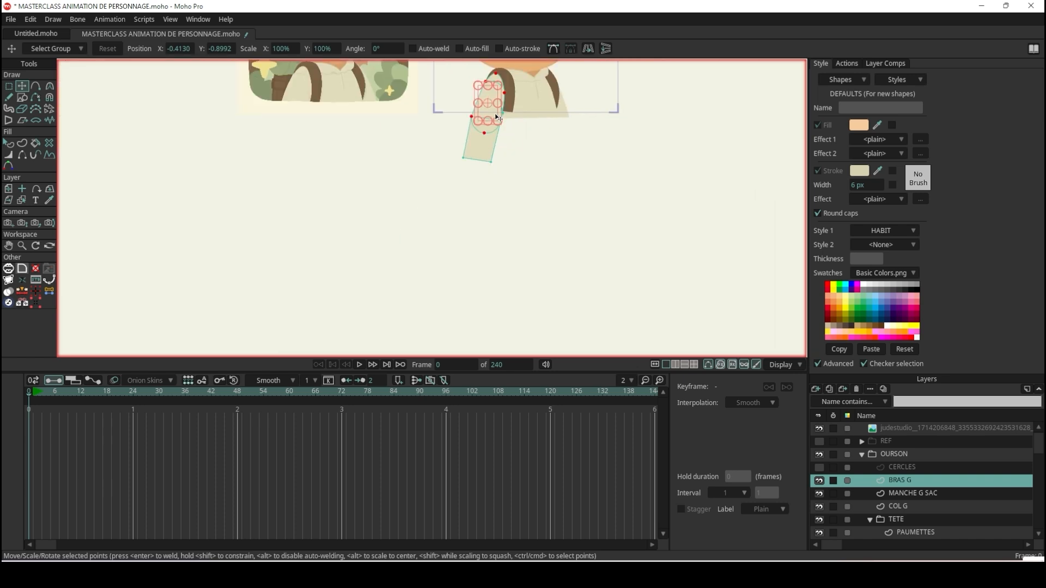
scroll(479, 152, "up", 7)
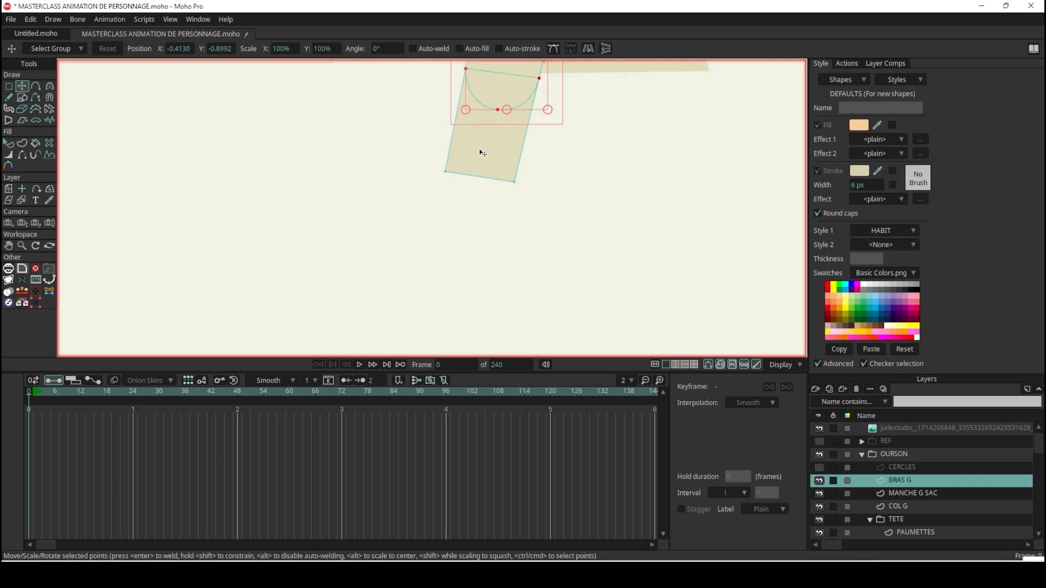
Draw a small upright rectangle overlapping the forearm's lower end as the base of the hand.
left_click(22, 98)
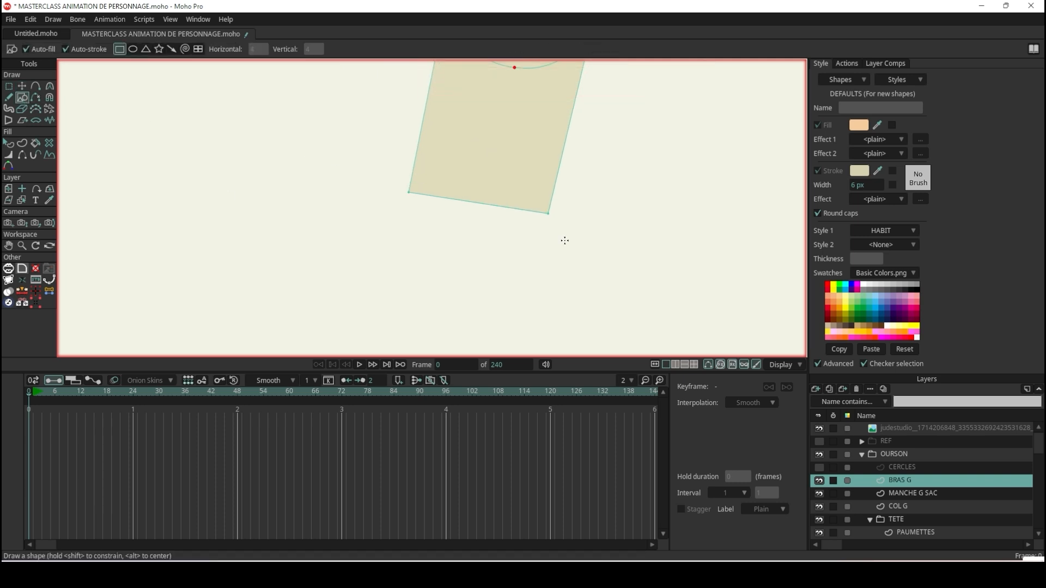
mouse_move(432, 170)
left_mouse_down()
mouse_move(537, 273)
mouse_move(538, 294)
left_mouse_up()
scroll(501, 200, "down", 5)
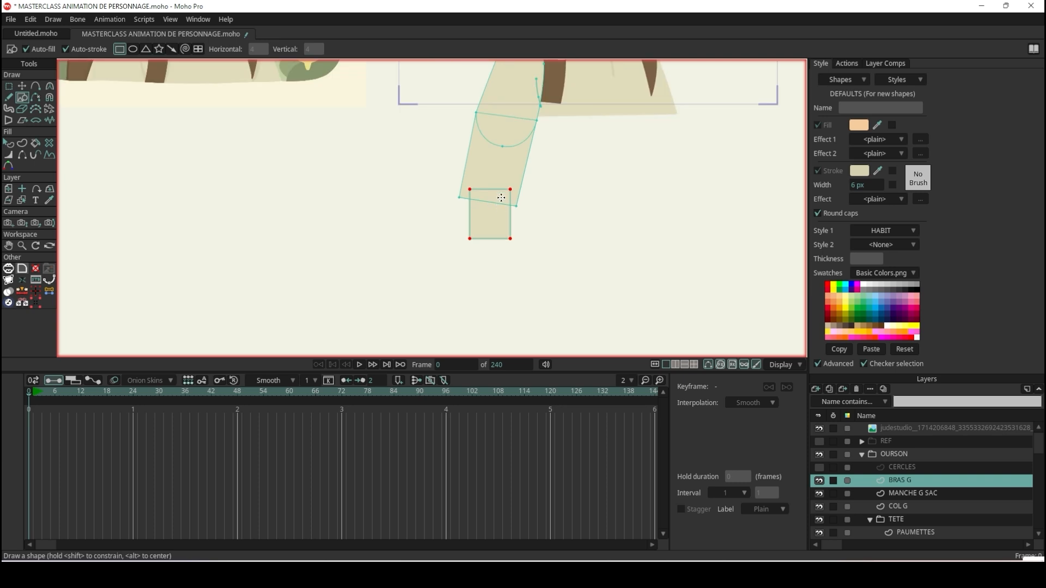
scroll(501, 198, "up", 3)
Enlarge and tilt the hand rectangle to match the forearm's angle, and round its corners to a curvature of about 0.16.
left_click(22, 86)
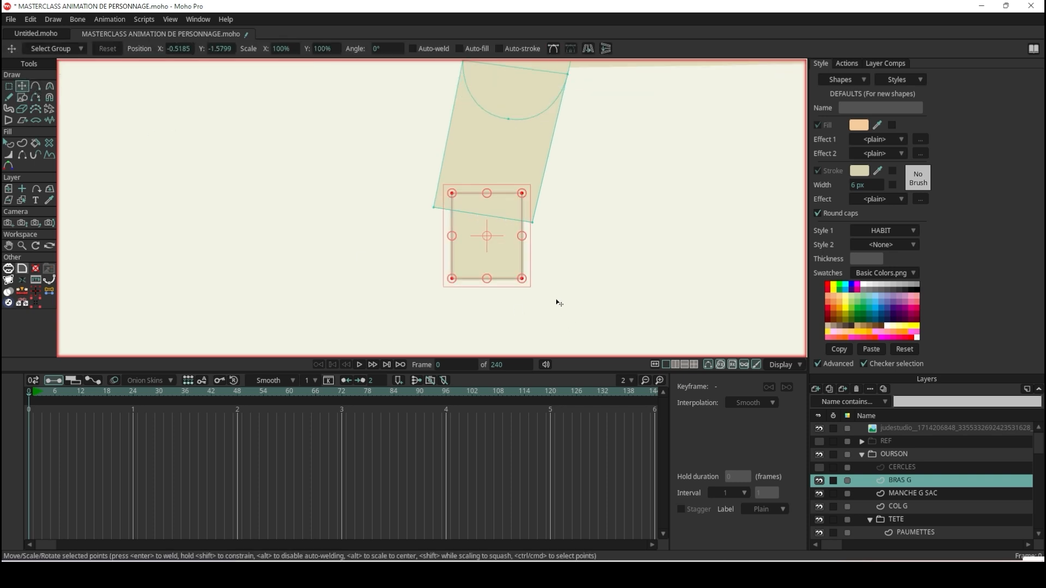
mouse_move(529, 279)
left_mouse_down()
mouse_move(515, 289)
mouse_move(529, 292)
left_mouse_up()
mouse_move(495, 259)
left_mouse_down()
mouse_move(486, 253)
mouse_move(495, 248)
mouse_move(536, 291)
mouse_move(508, 260)
left_mouse_up()
left_click_drag(543, 292, 507, 267)
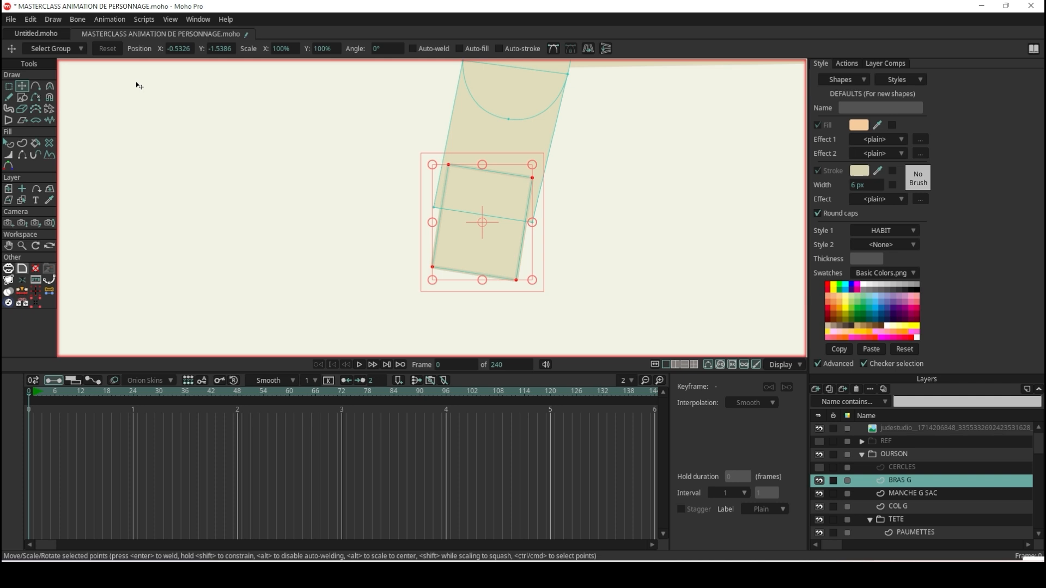
left_click(50, 86)
left_click_drag(530, 281, 635, 266)
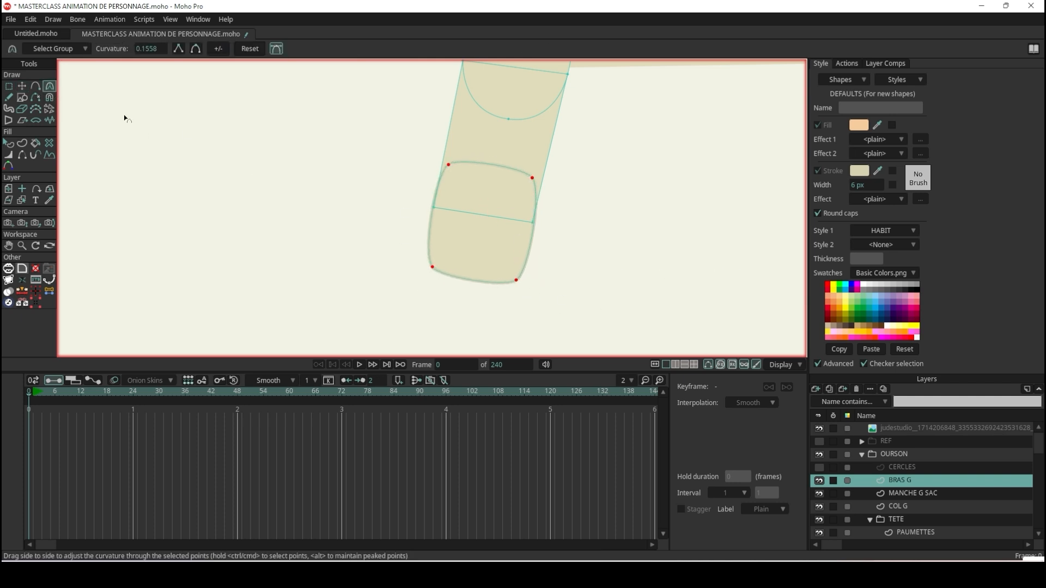
Add a point midway along the hand's lower edge, pull it down, and set its curvature to 0.30.
left_click(36, 86)
left_click_drag(468, 279, 468, 297)
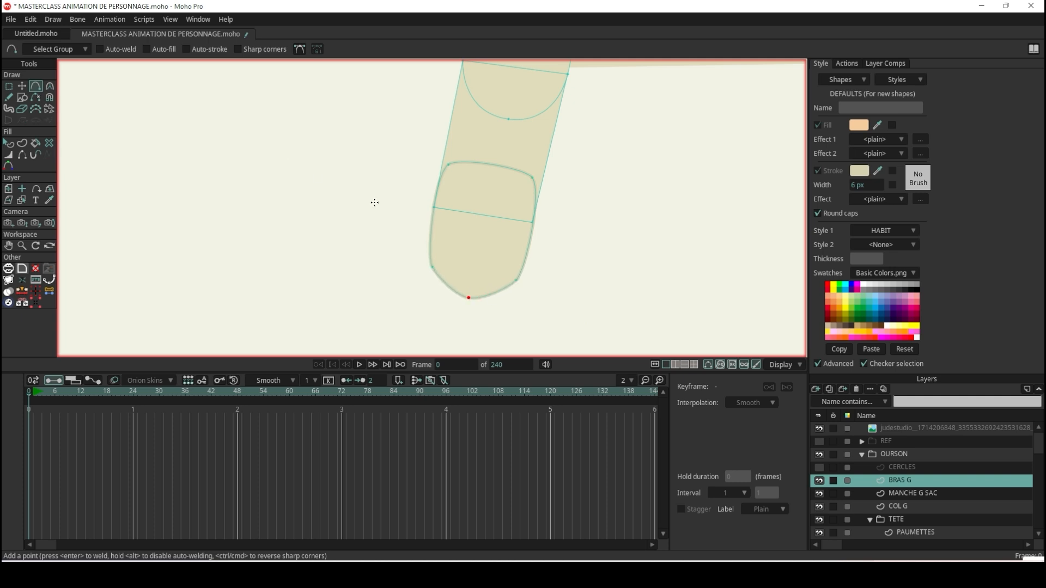
key("c")
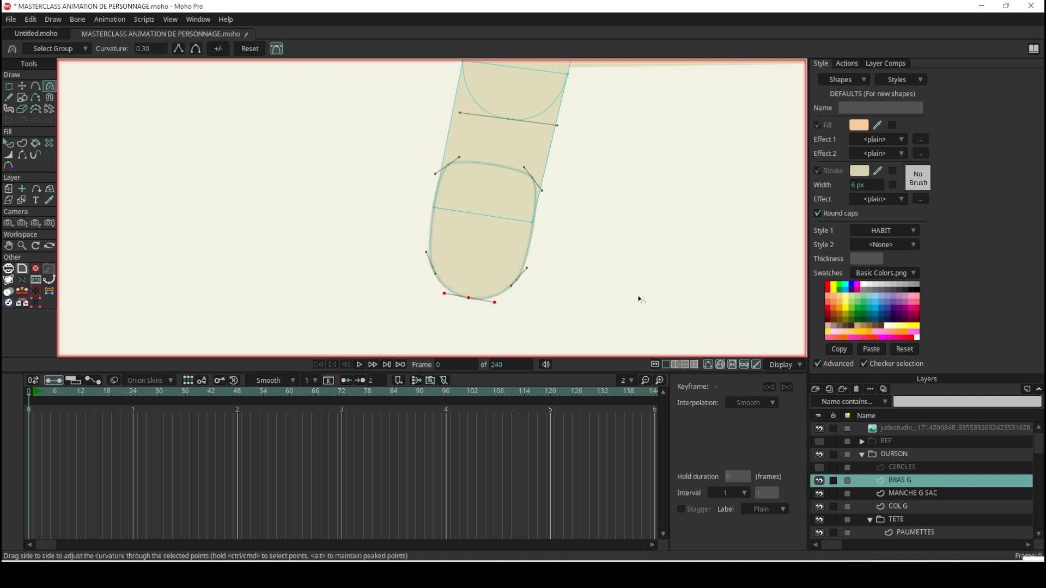
Select the whole hand shape and narrow it so it fits within the forearm's width.
left_click(22, 89)
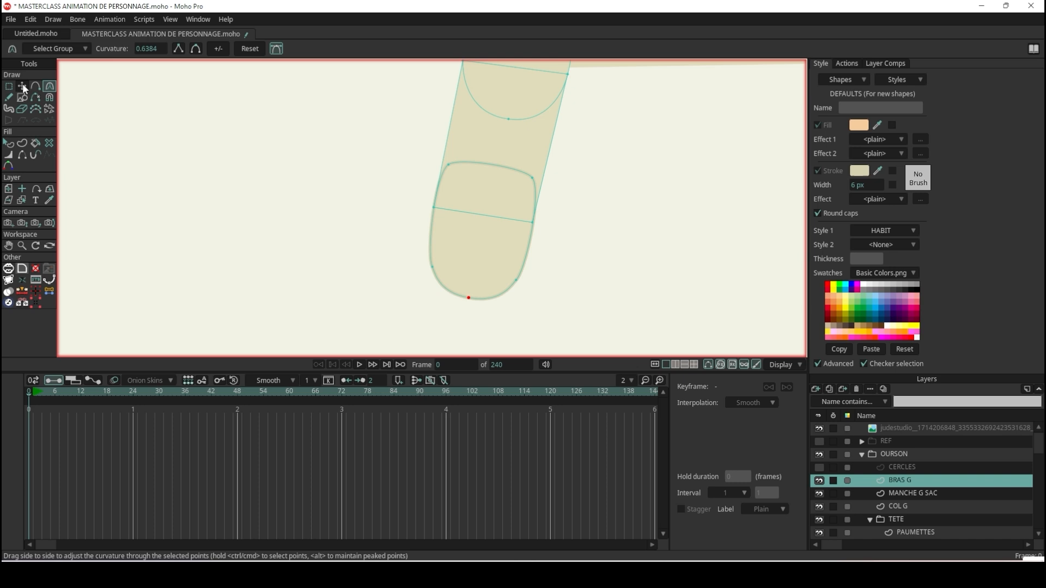
key("Tab")
left_click_drag(537, 237, 485, 260)
left_click(490, 254)
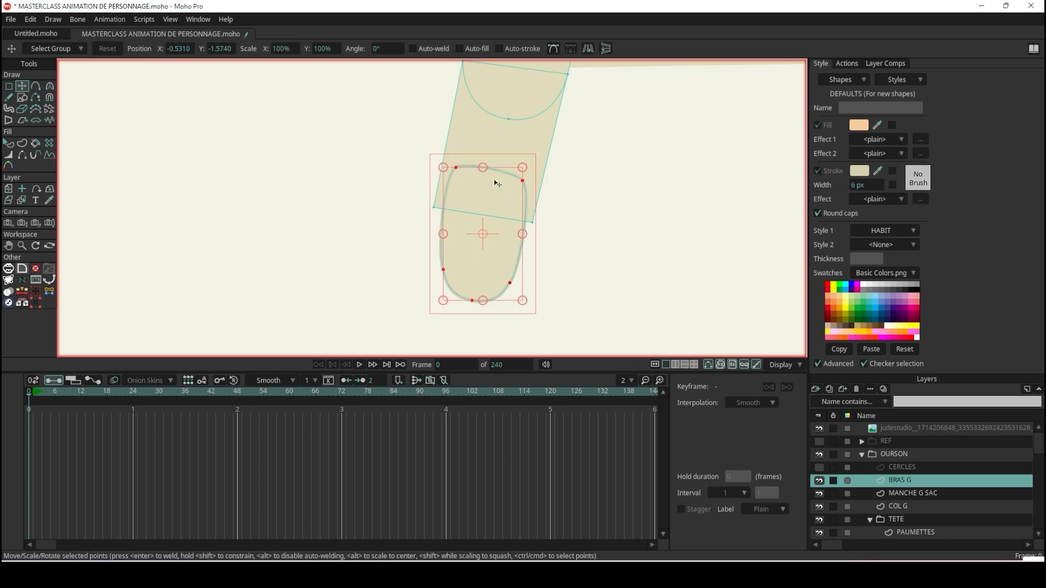
Shorten the hand shape slightly over the forearm's lower end and assign it the PEAU style.
left_click_drag(483, 170, 488, 189)
left_click_drag(491, 272, 491, 262)
left_click(8, 142)
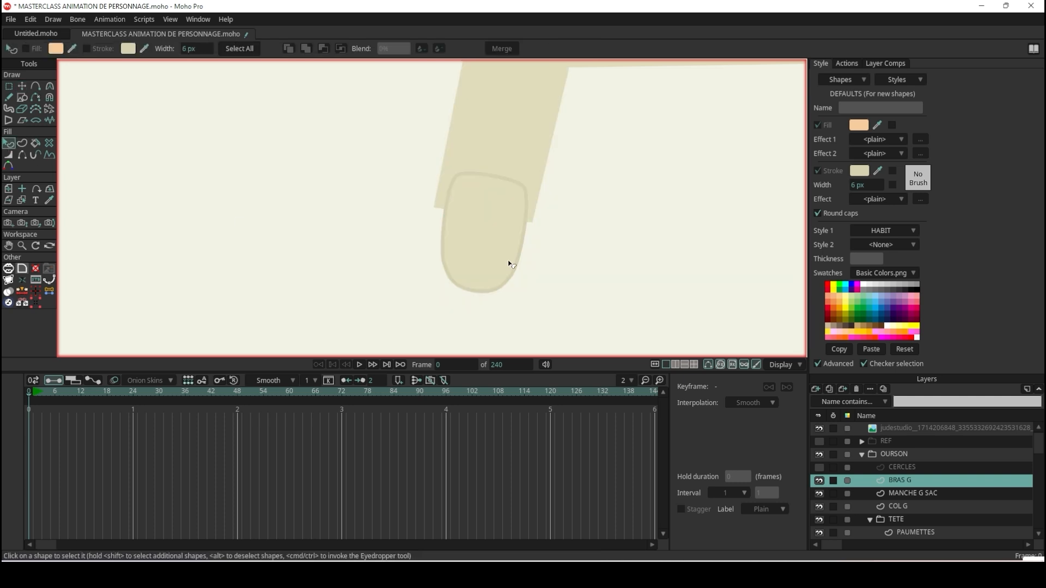
left_click(502, 253)
scroll(502, 253, "down", 4)
scroll(542, 217, "up", 1)
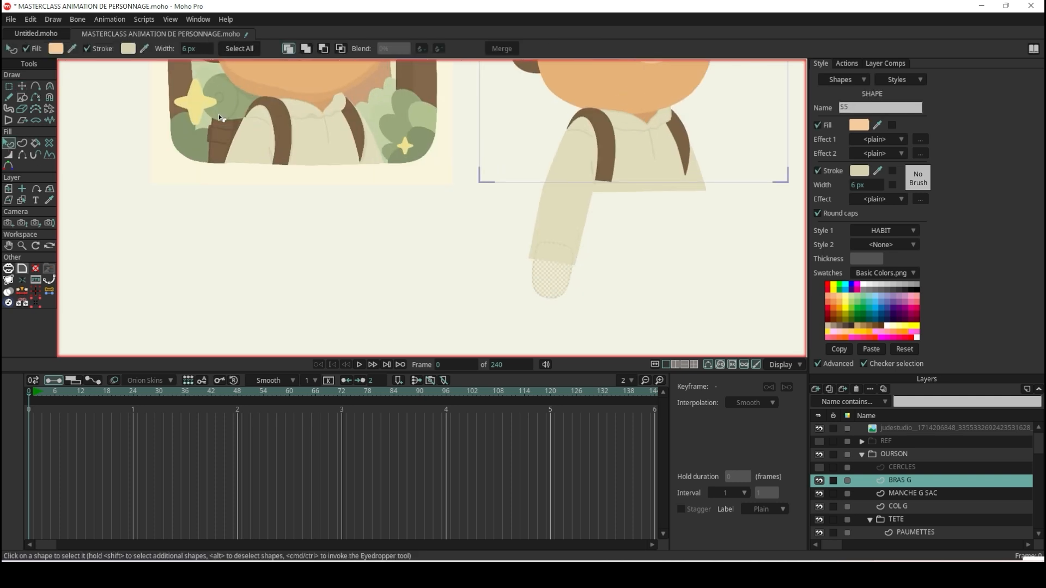
left_click(906, 230)
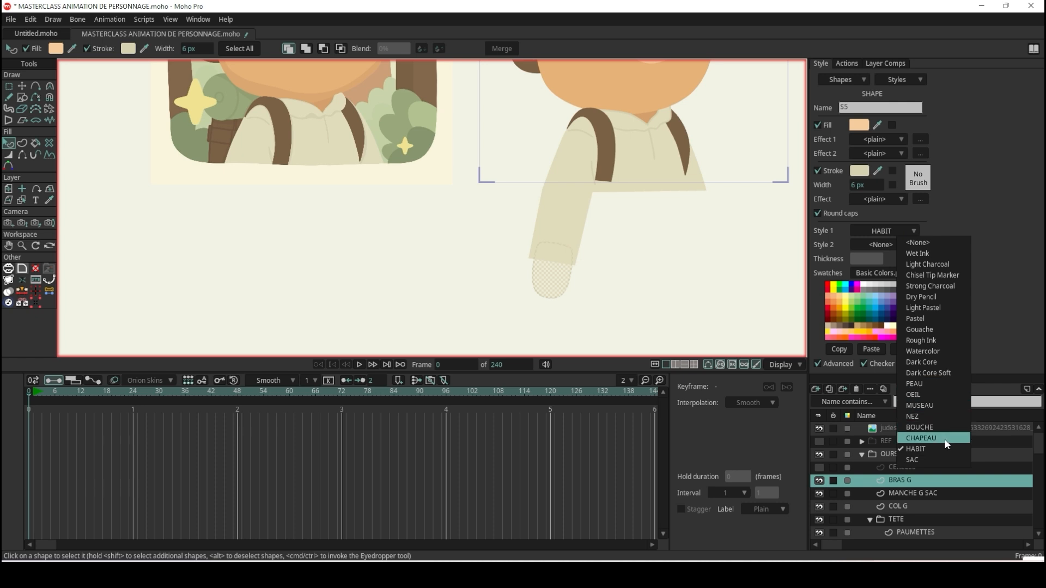
left_click(942, 383)
left_click(668, 261)
Turn off the stroke on the hand shape.
scroll(668, 262, "up", 2)
left_click(423, 303)
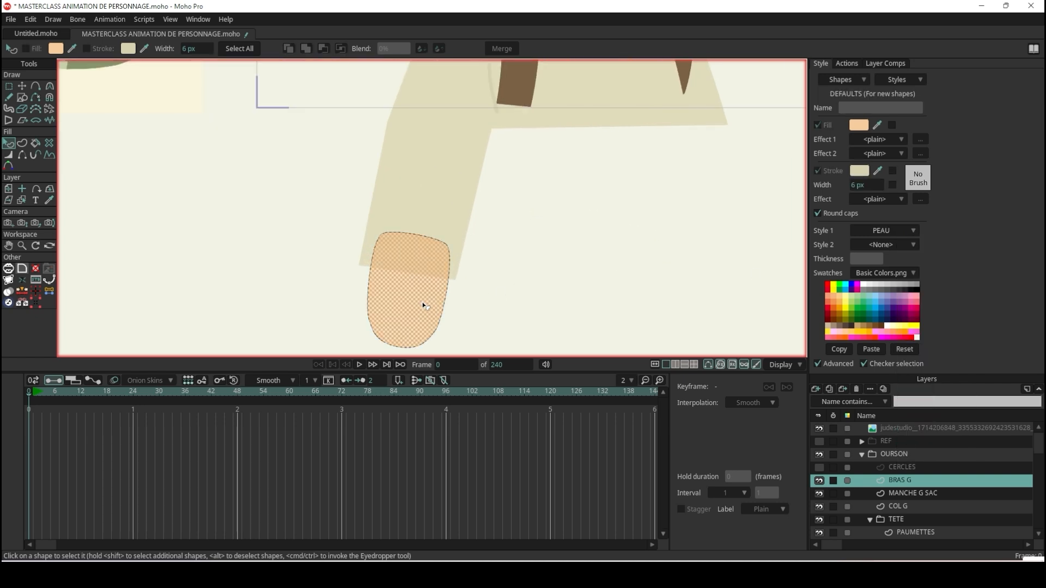
left_click(822, 171)
left_click(528, 278)
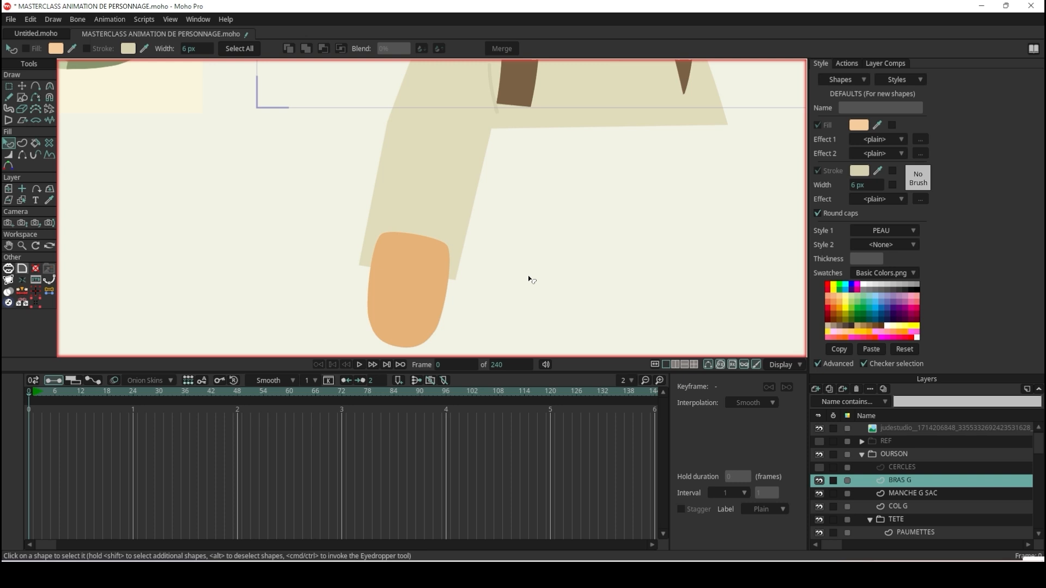
Lower the hand shape in the stacking order so it sits behind the forearm.
left_click(435, 289)
key("Down")
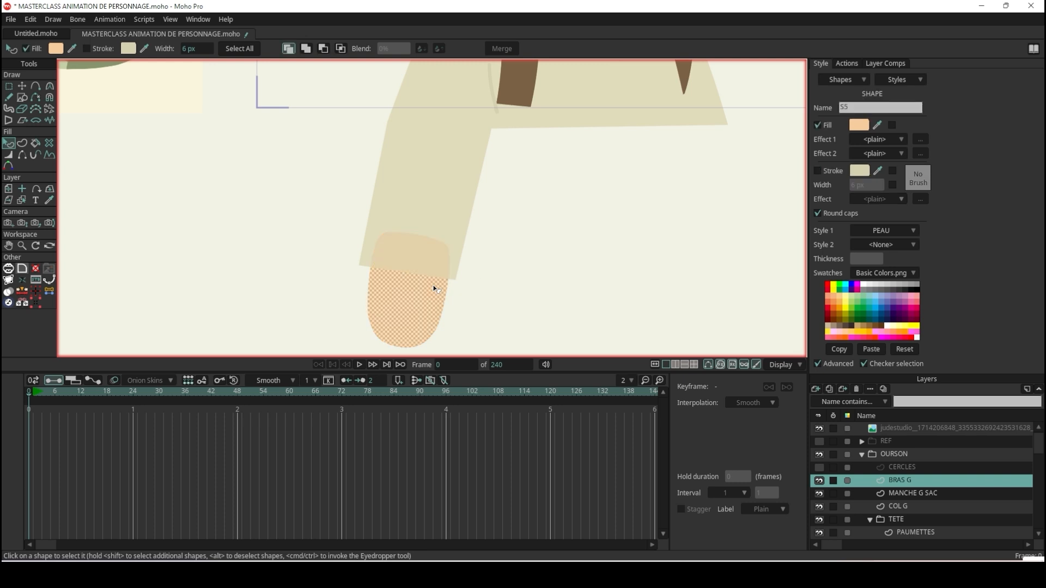
left_click(538, 259)
scroll(563, 252, "down", 4)
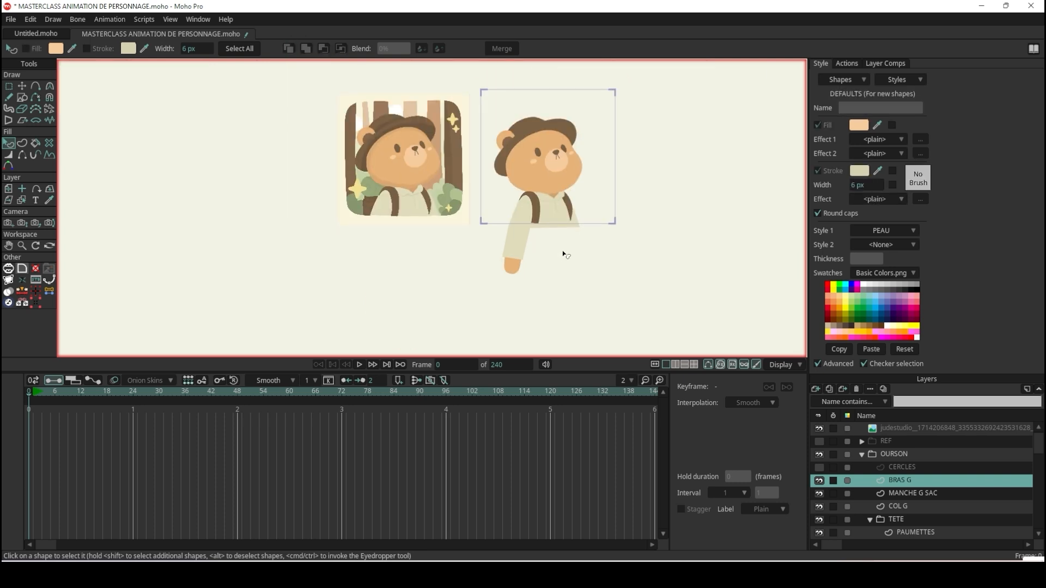
scroll(616, 218, "up", 1)
scroll(616, 219, "up", 1)
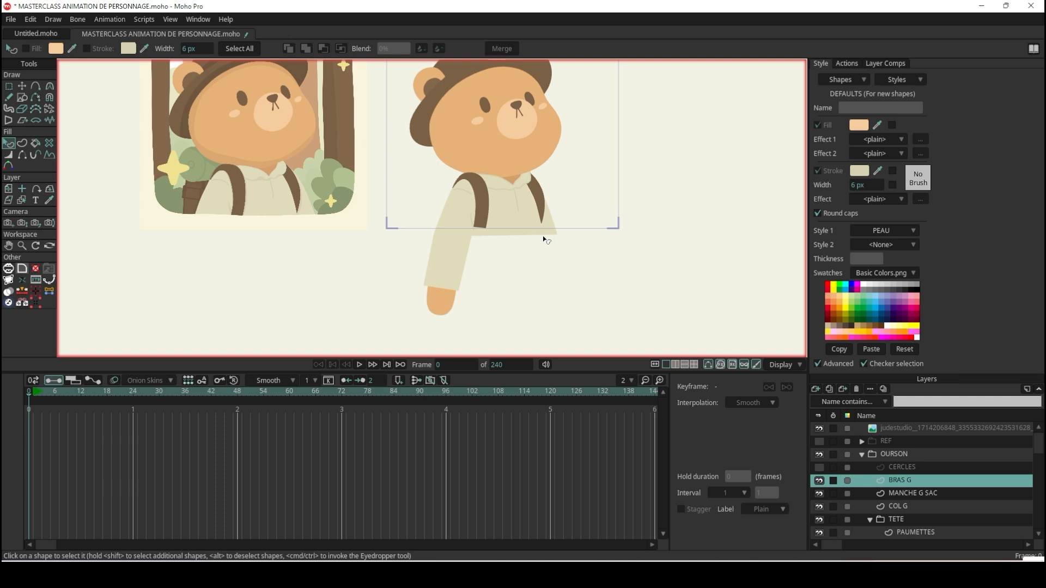
Enlarge the hand slightly to nearly the forearm's width and reposition it centred under the sleeve opening.
left_click(23, 85)
scroll(440, 333, "up", 6)
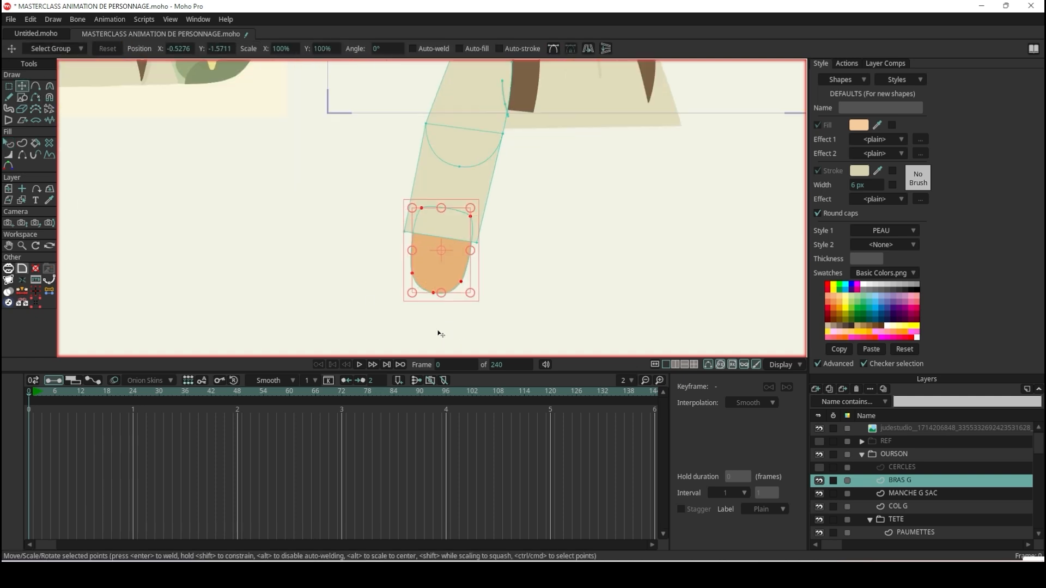
left_click_drag(490, 275, 508, 296)
left_click_drag(450, 240, 439, 228)
Examine how the finished arm fits against the shoulder, the backpack strap and the torso.
scroll(521, 187, "down", 4)
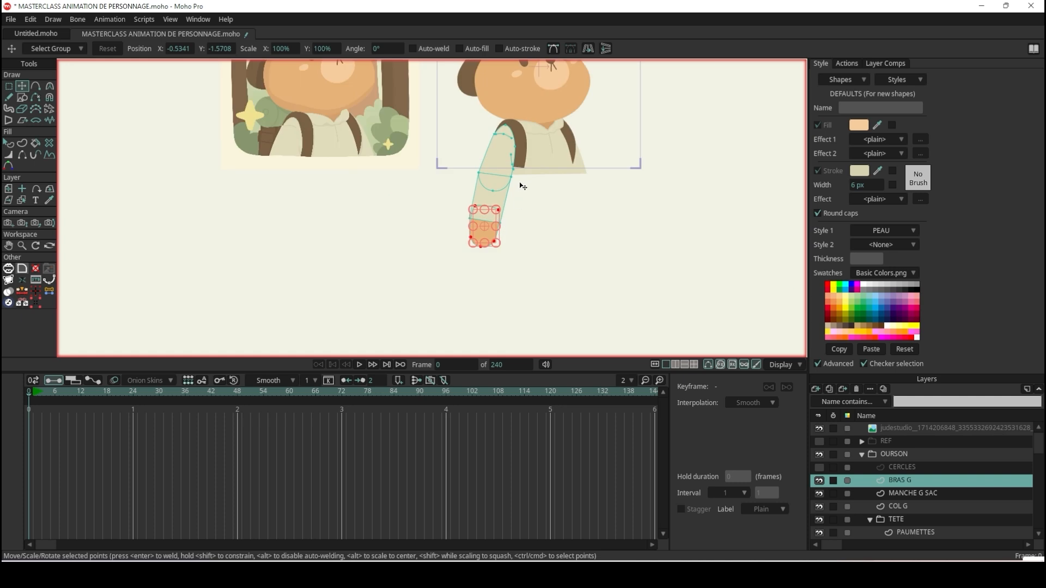
scroll(516, 158, "up", 3)
scroll(516, 157, "up", 1)
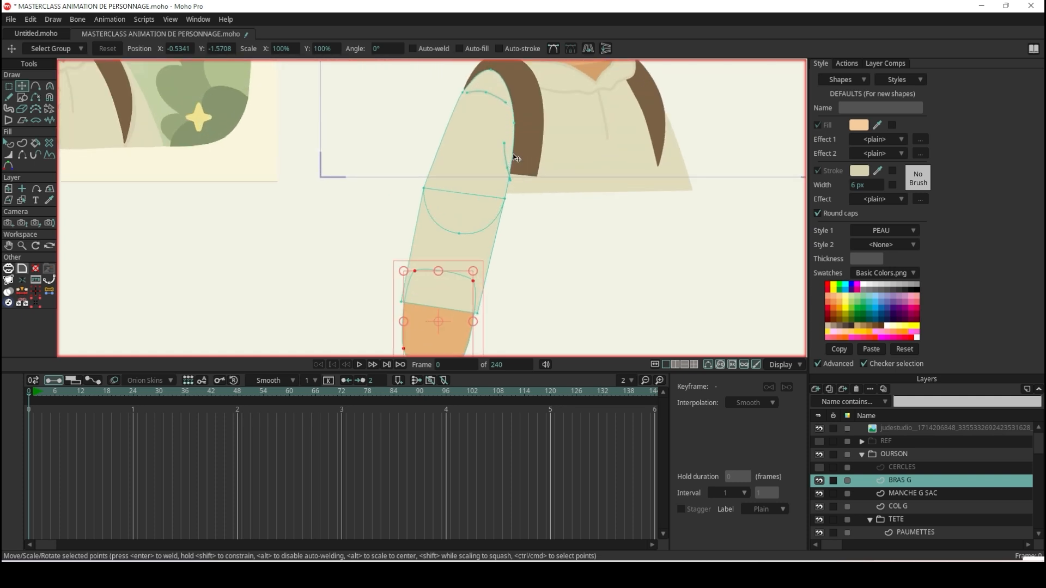
scroll(515, 154, "down", 5)
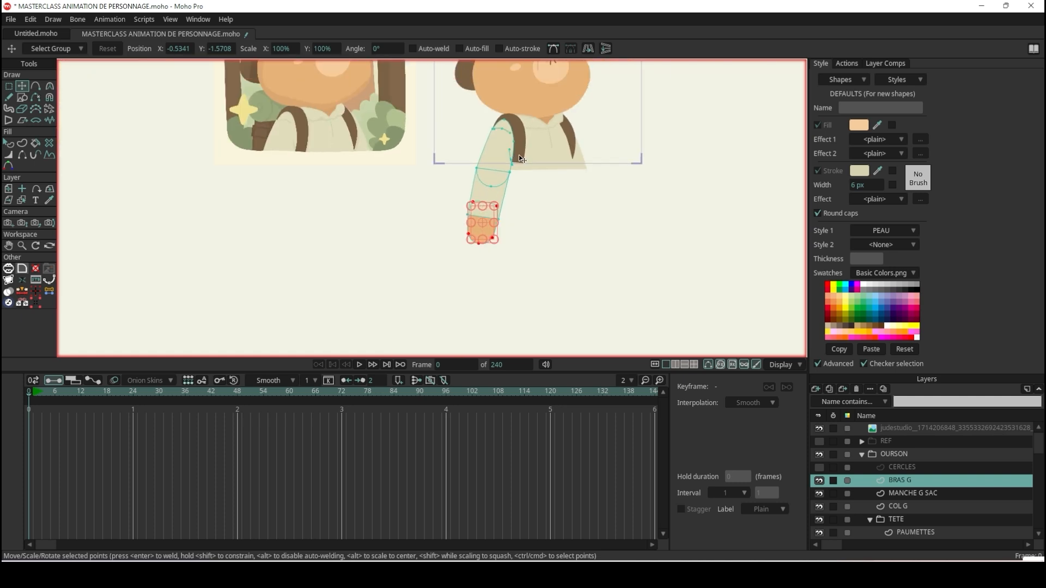
scroll(537, 136, "up", 3)
scroll(647, 194, "up", 4)
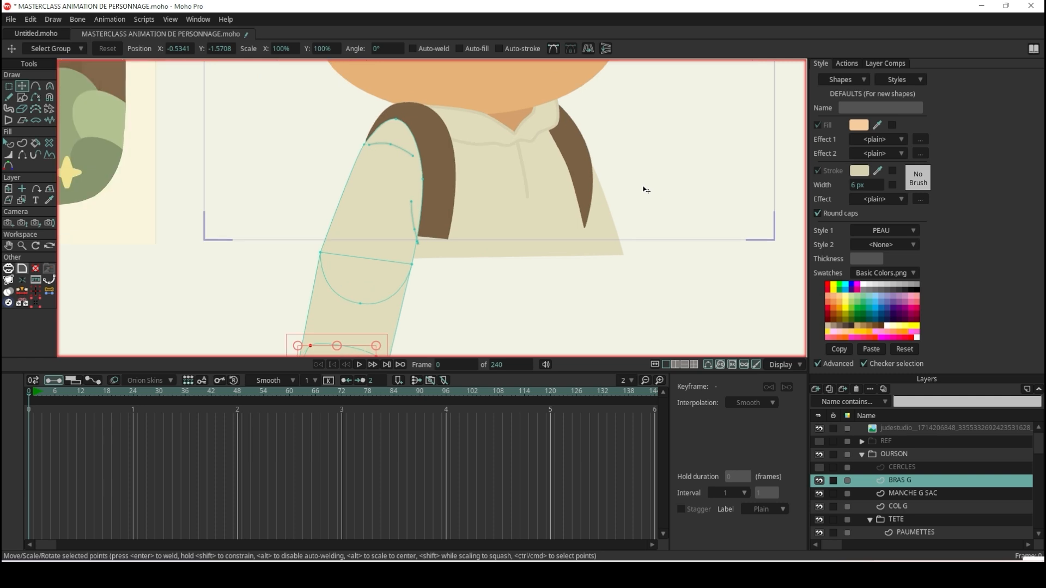
scroll(644, 190, "down", 3)
scroll(529, 178, "up", 2)
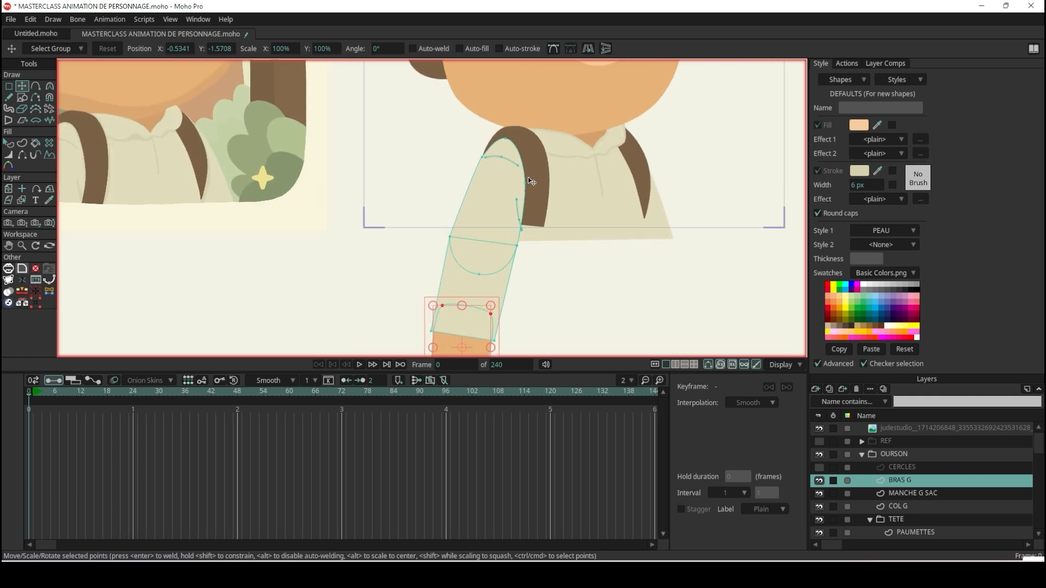
scroll(527, 177, "down", 4)
scroll(537, 182, "up", 4)
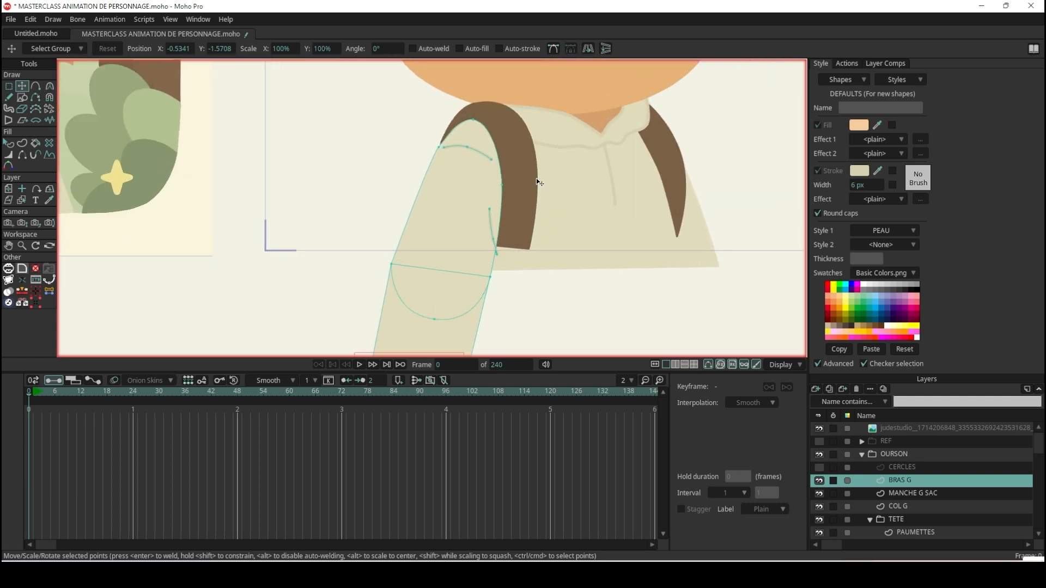
Make the REF group visible behind the bear character.
scroll(537, 180, "down", 2)
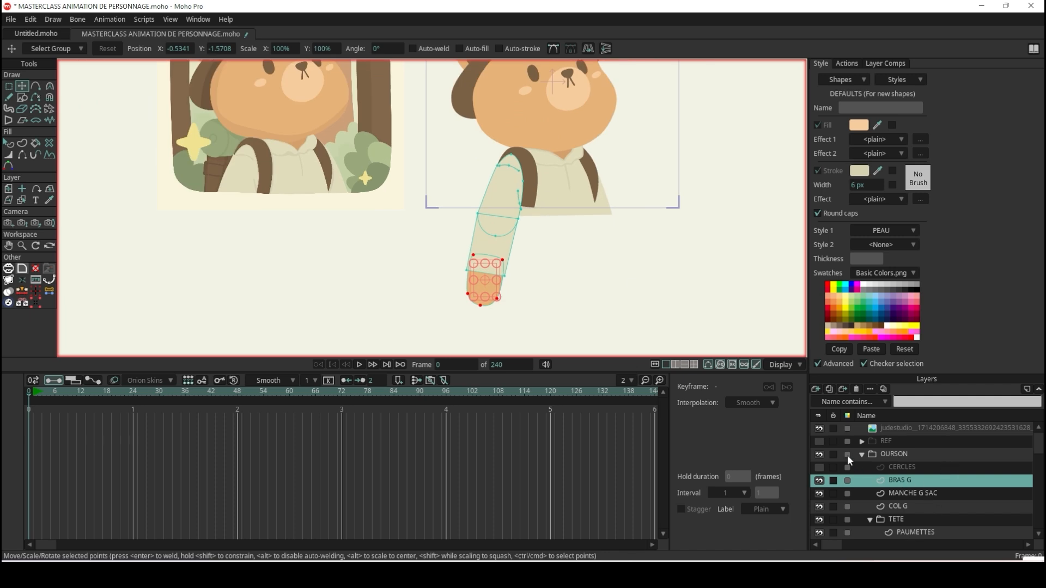
left_click(819, 441)
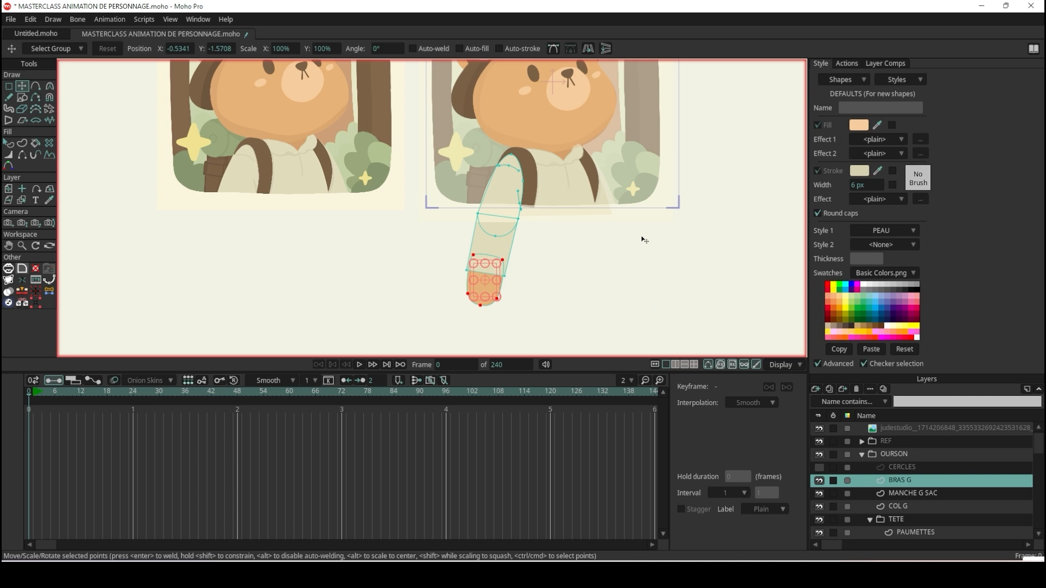
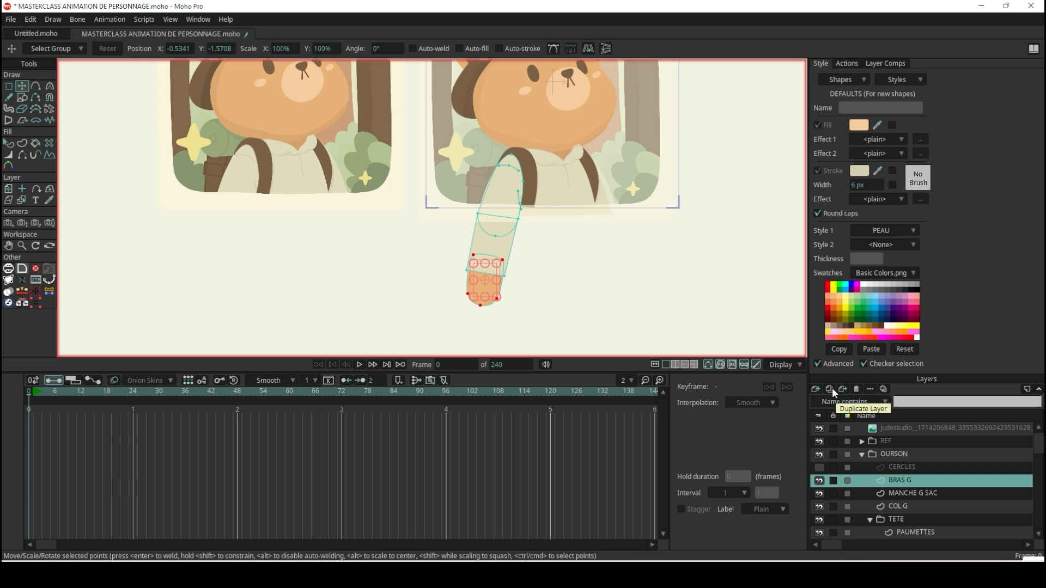
Duplicate the BRAS G layer and name the copy BRAS D.
left_click(832, 388)
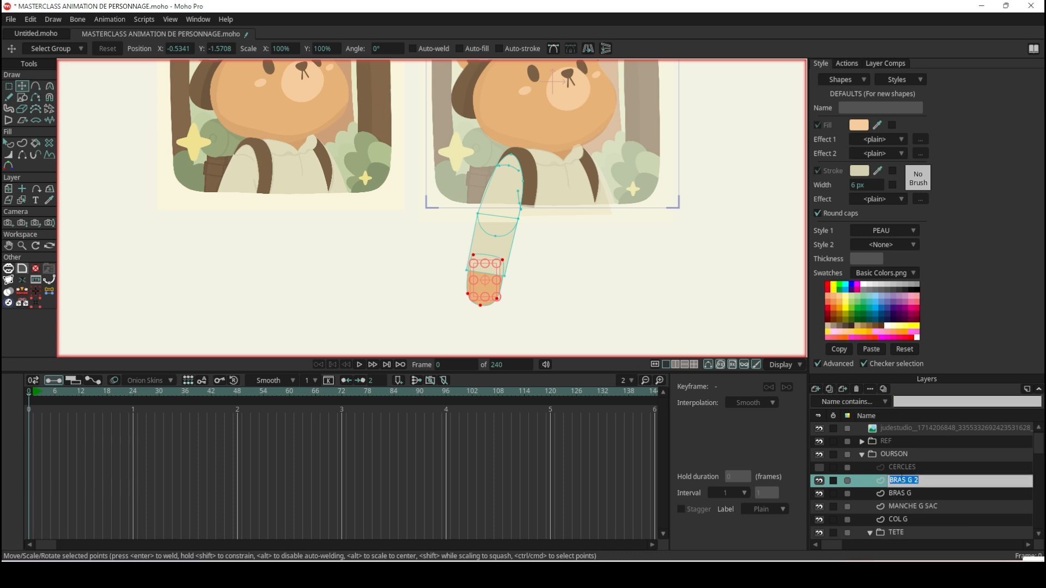
left_click_drag(907, 484, 928, 482)
type("D")
key("Return")
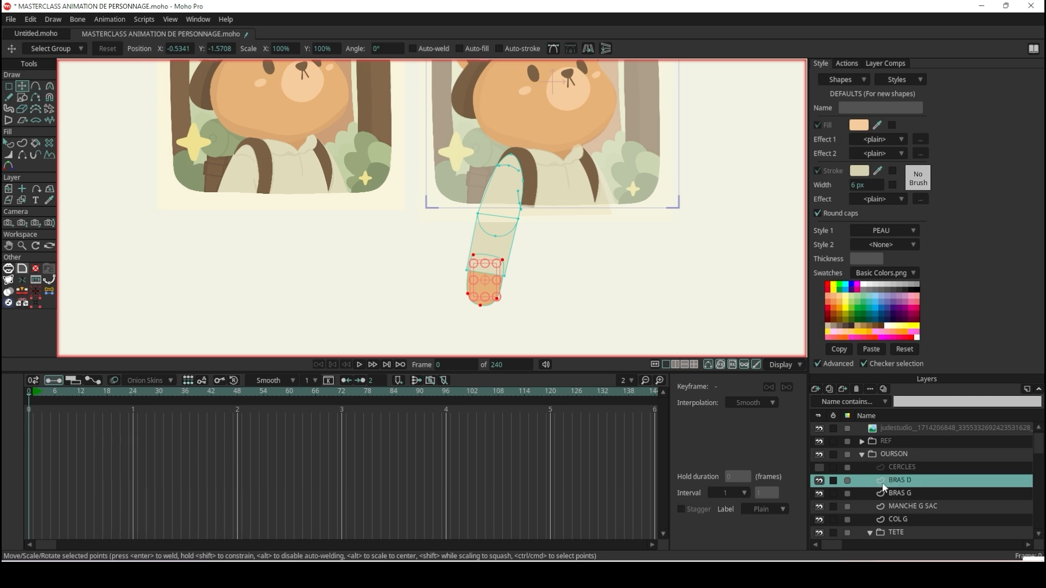
Collapse the TETE group and move the BRAS D layer between BUSTE and COU.
scroll(885, 484, "down", 1)
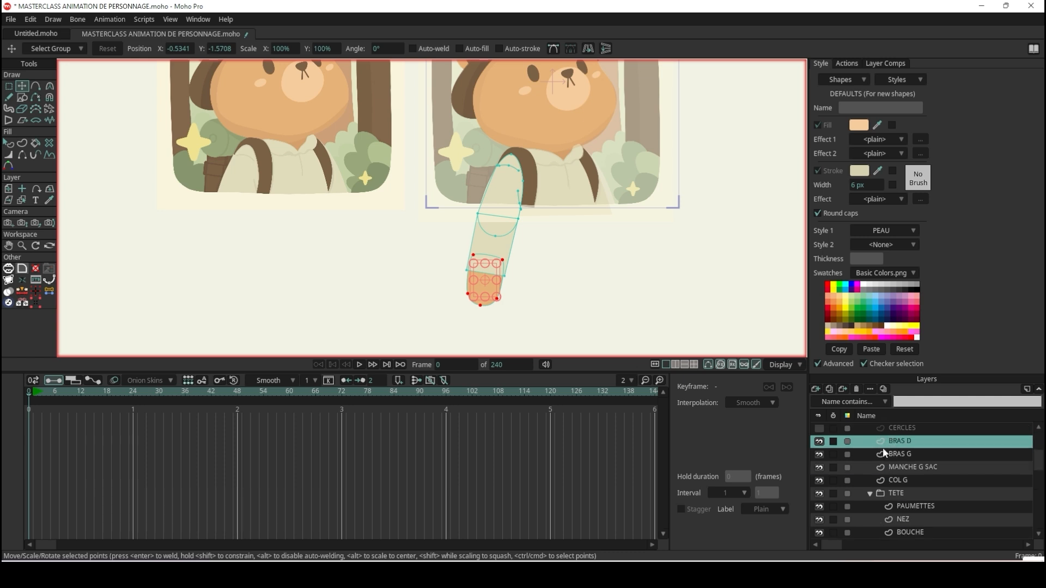
left_click(871, 494)
left_click_drag(905, 442, 919, 505)
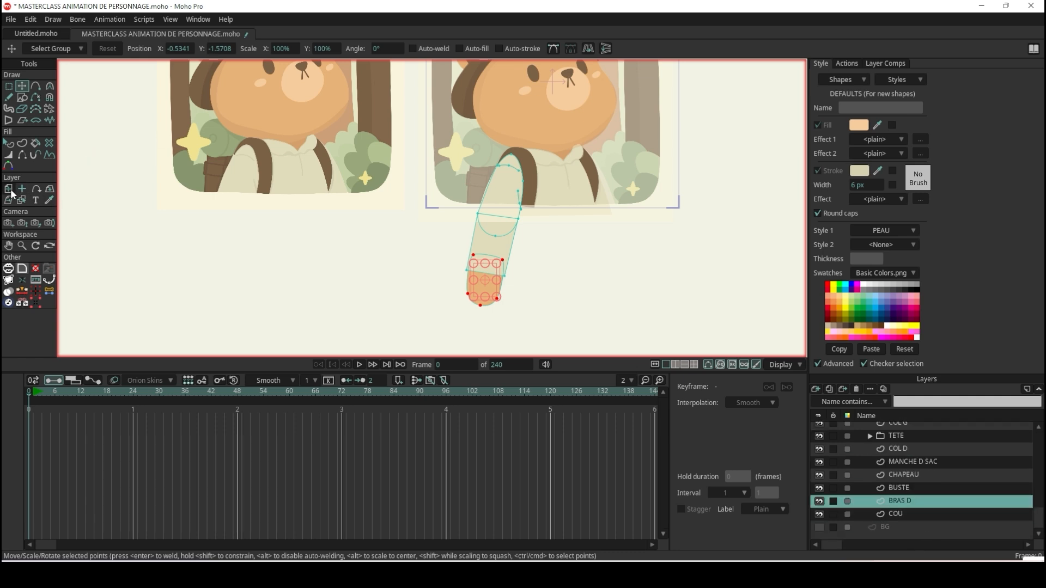
Mirror the whole BRAS D layer so the arm slants towards the opposite side of the bear.
left_click(9, 86)
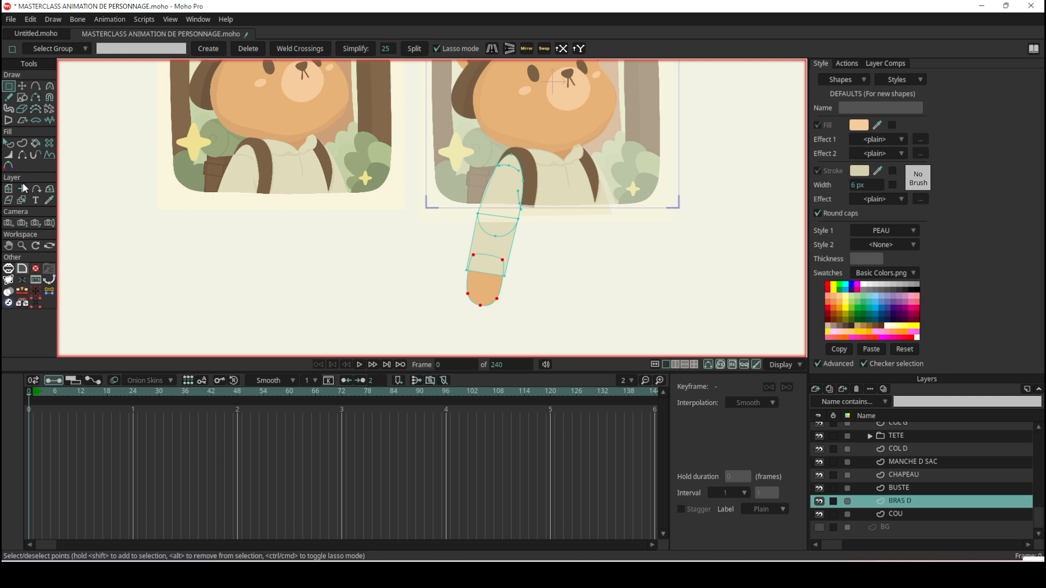
left_click(9, 189)
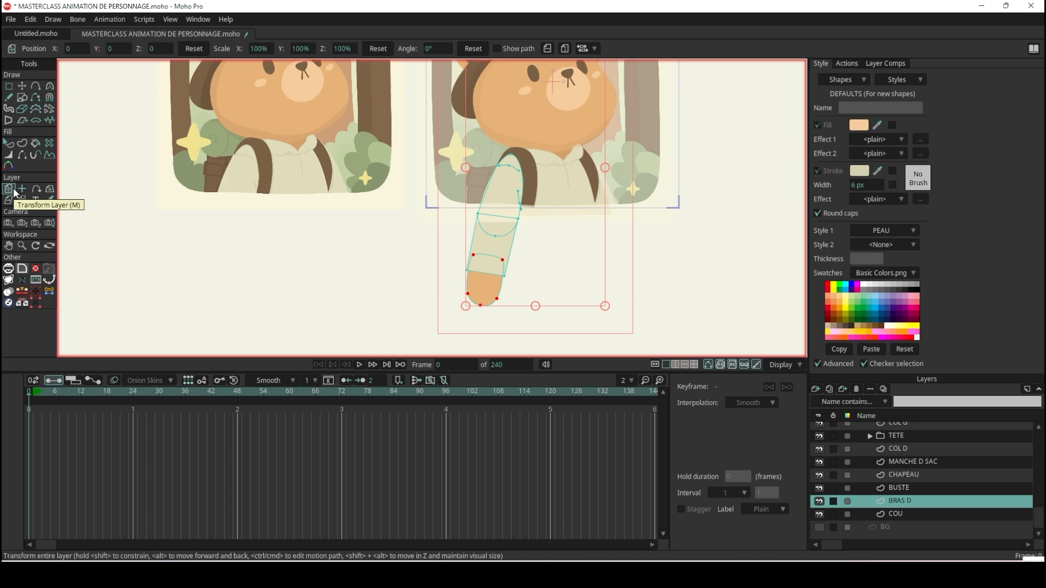
left_click(548, 48)
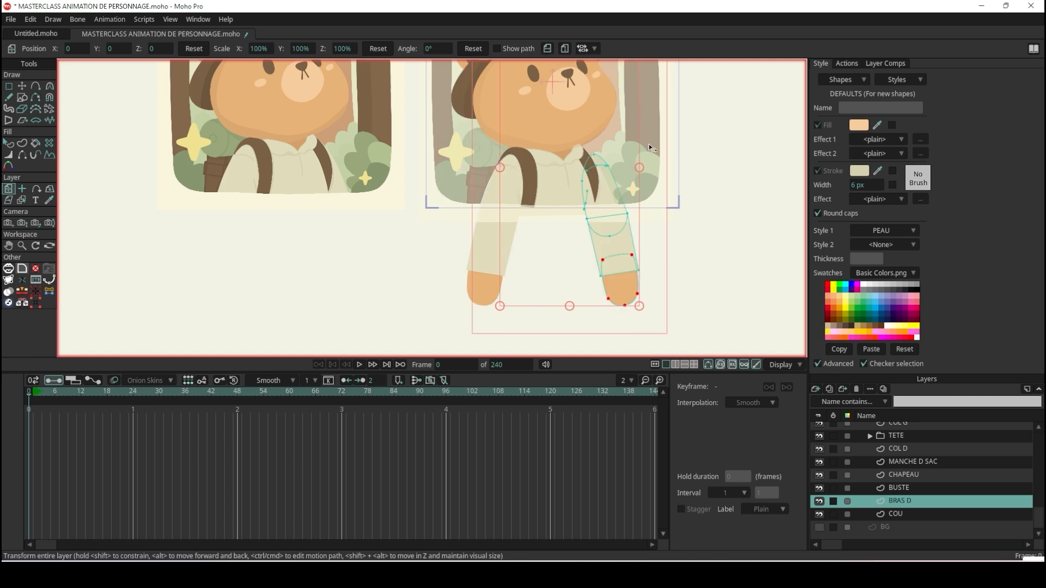
Move the BRAS D layer to X -0.0948, Y 0.0360 so the arm's top meets the opposite shoulder.
scroll(645, 174, "up", 3)
scroll(641, 171, "up", 2)
left_click_drag(514, 196, 475, 174)
Try to rotate the BRAS D layer around its current origin on the bear's face.
scroll(474, 174, "down", 5)
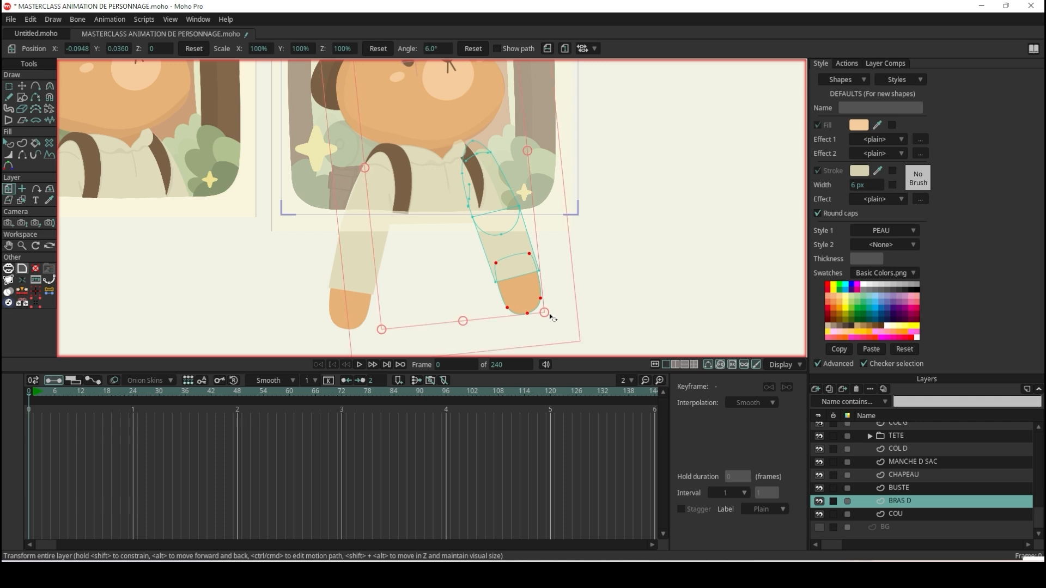
scroll(497, 196, "down", 3)
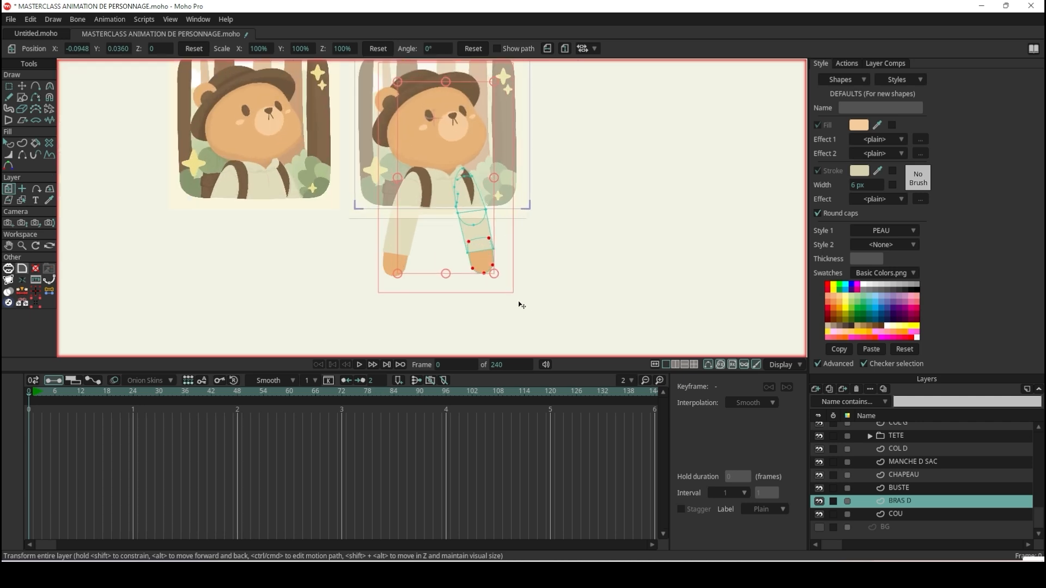
left_click_drag(512, 285, 610, 234)
scroll(463, 119, "up", 5)
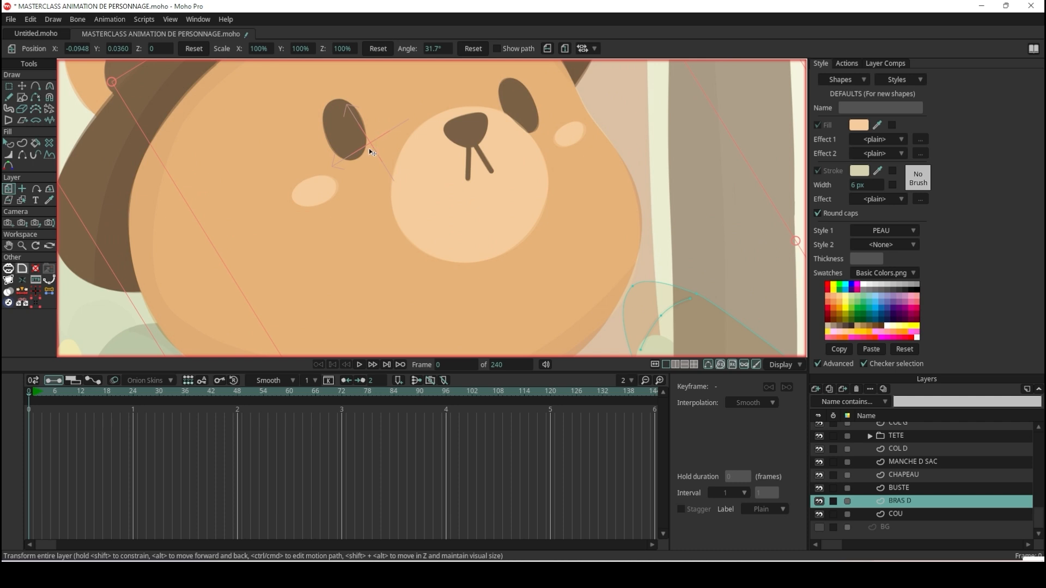
scroll(557, 201, "down", 2)
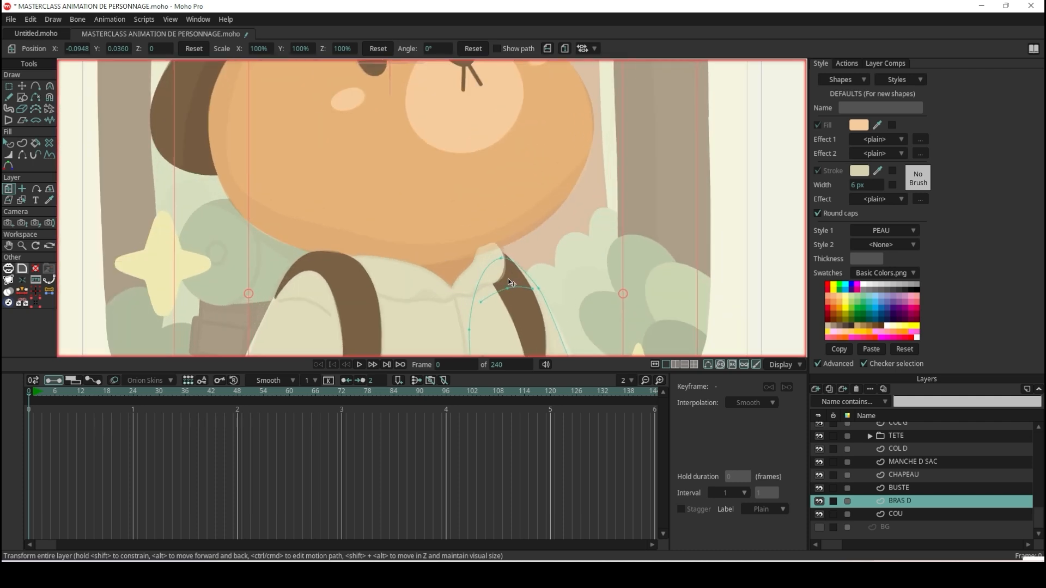
Set the BRAS D origin at the top of the shoulder and fit the arm there, rotated 2.8° at X 0.5591, Y 0.0422.
left_click(22, 192)
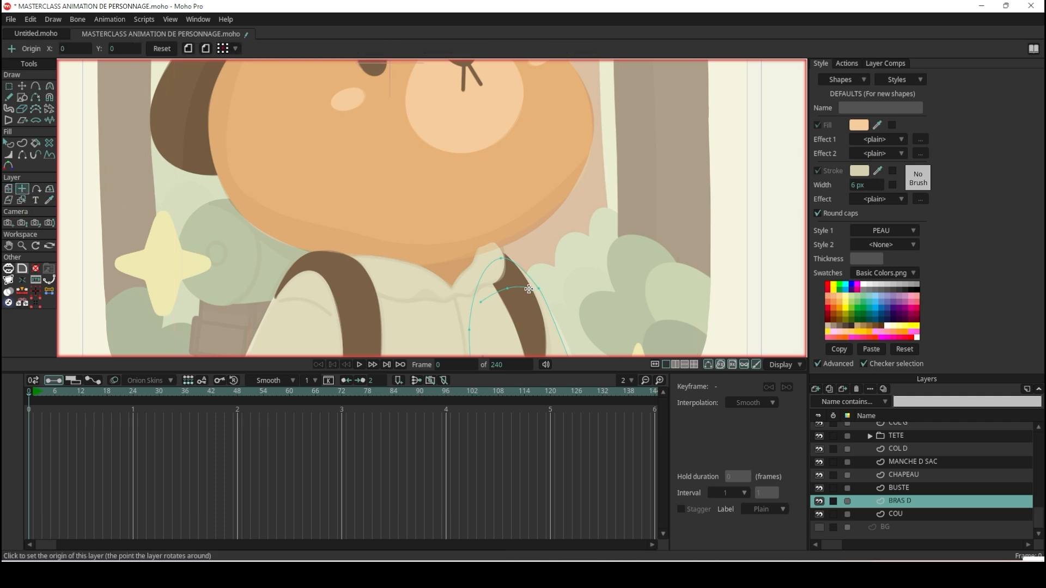
left_click(502, 276)
left_click(8, 189)
scroll(505, 297, "down", 5)
scroll(505, 297, "up", 5)
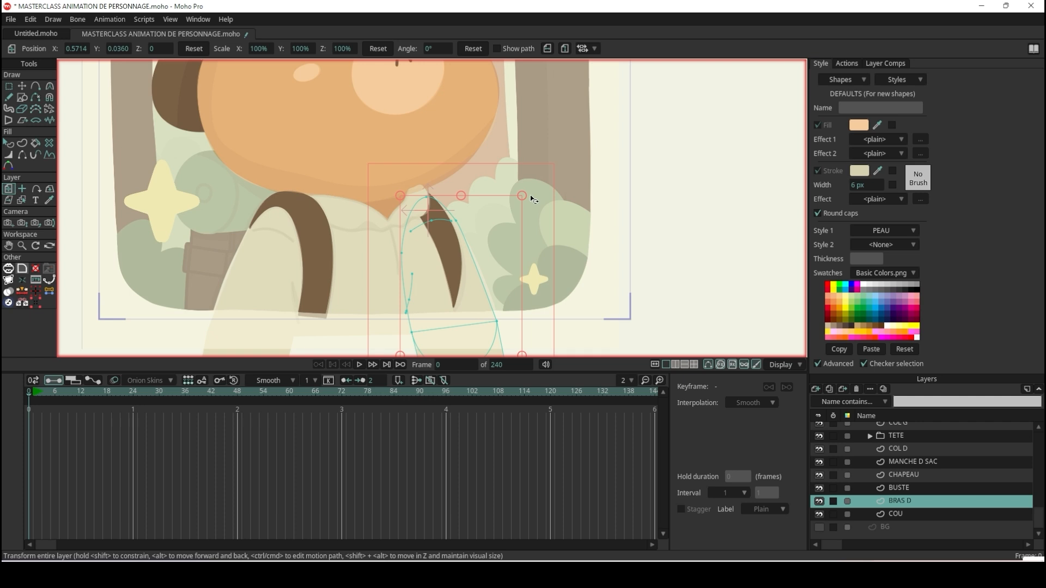
left_click_drag(524, 174, 514, 194)
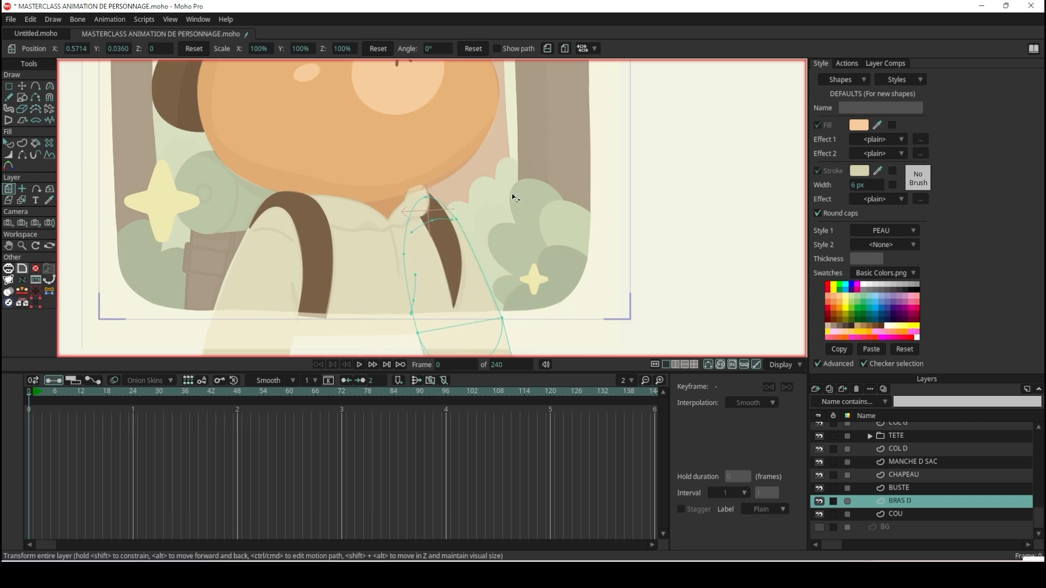
scroll(479, 240, "up", 3)
mouse_move(438, 256)
left_mouse_down()
mouse_move(397, 275)
mouse_move(430, 240)
mouse_move(428, 251)
left_mouse_up()
scroll(428, 251, "down", 7)
left_click_drag(298, 217, 355, 222)
scroll(355, 222, "up", 3)
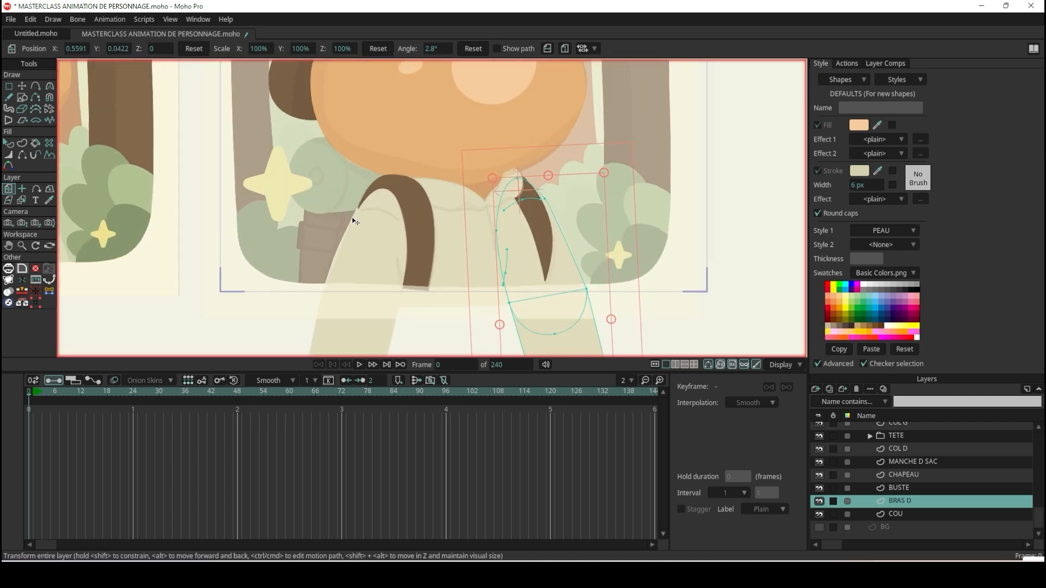
scroll(355, 222, "up", 3)
scroll(312, 248, "down", 2)
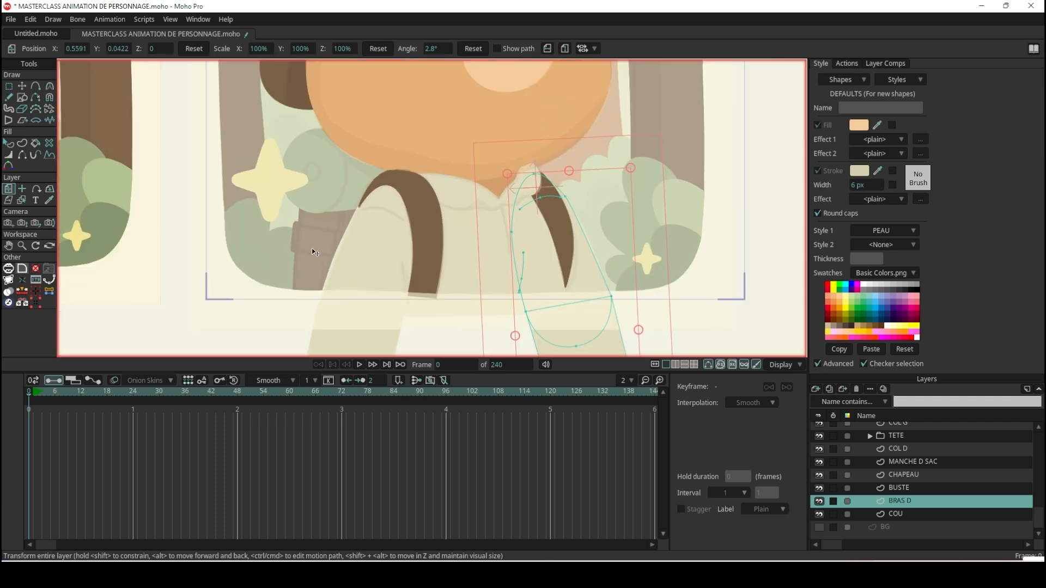
Render the current frame to check the bear with both arms, and close the preview.
left_click(11, 143)
scroll(497, 215, "down", 6)
key("ctrl+r")
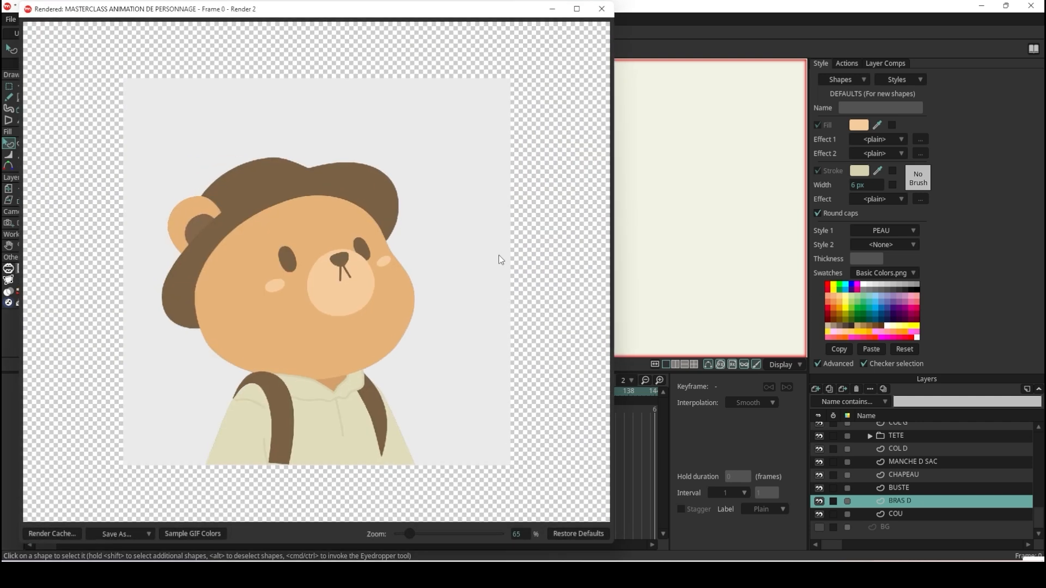
left_click(601, 9)
Create a new vector layer named SAC and place it directly below COU in the OURSON group.
scroll(458, 226, "up", 5)
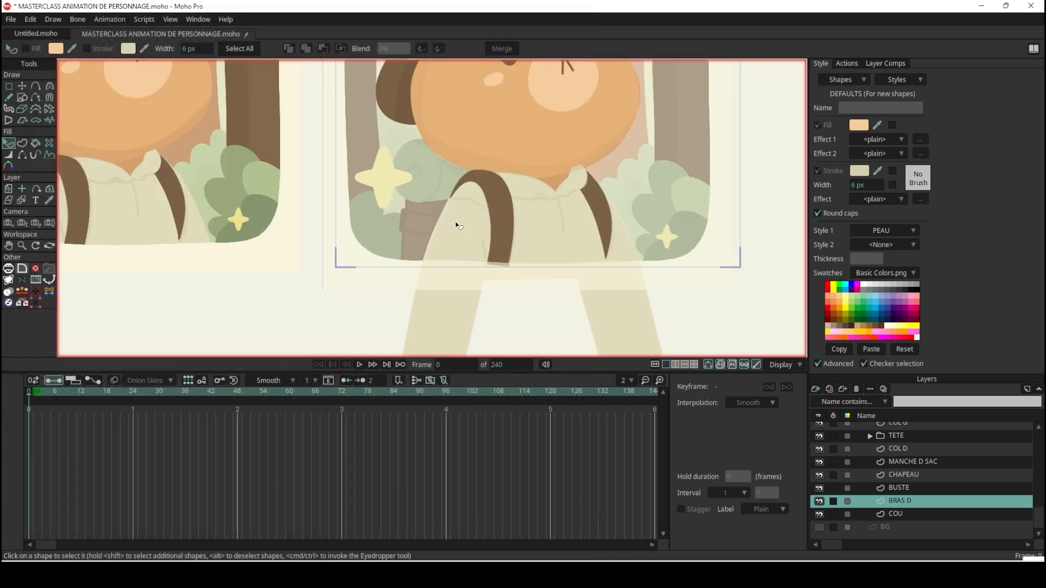
scroll(458, 226, "up", 2)
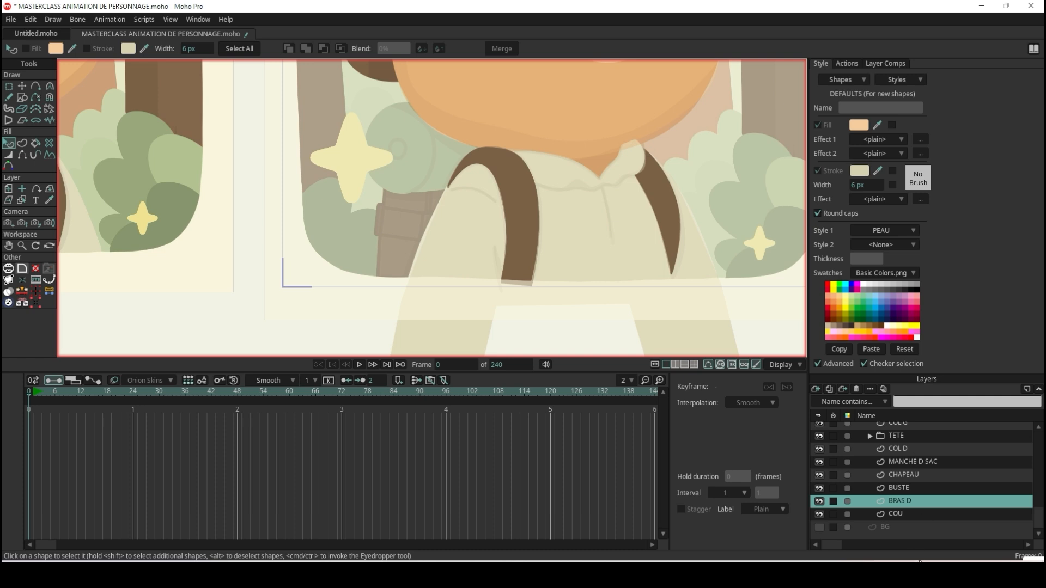
left_click(899, 515)
left_click(816, 389)
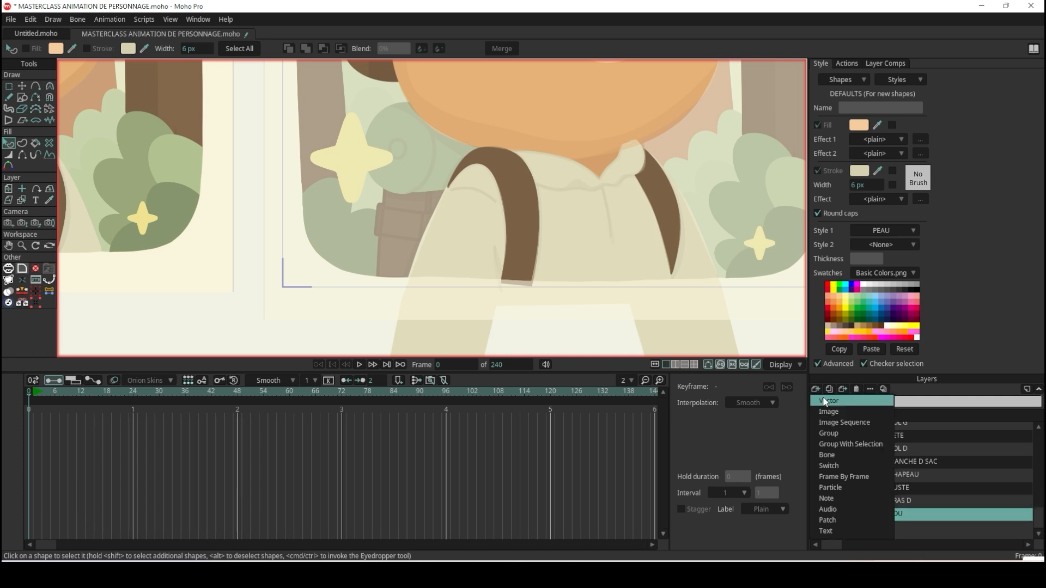
left_click(835, 430)
scroll(930, 479, "up", 1)
scroll(929, 481, "down", 1)
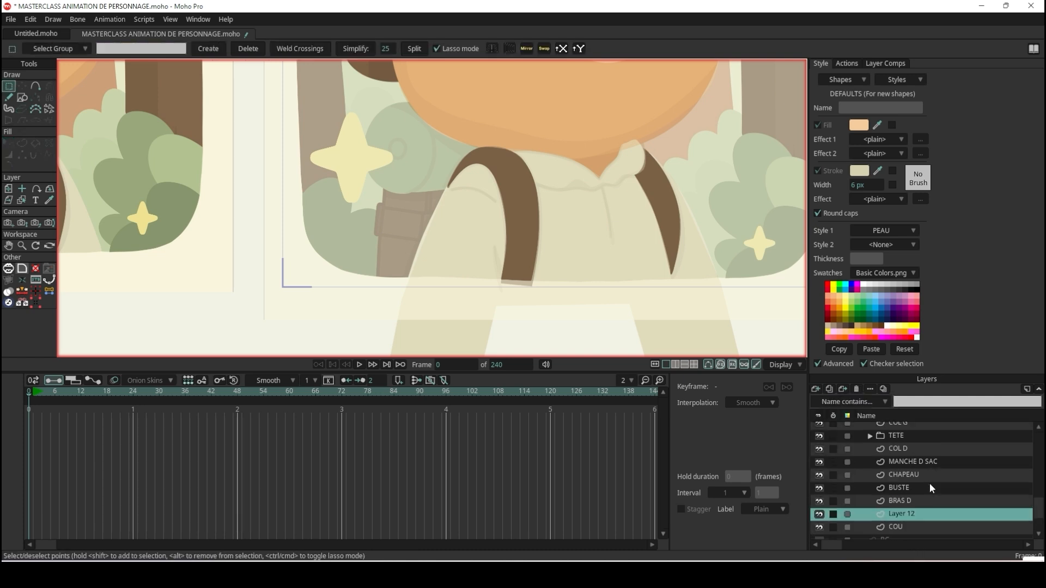
left_click_drag(911, 517, 920, 531)
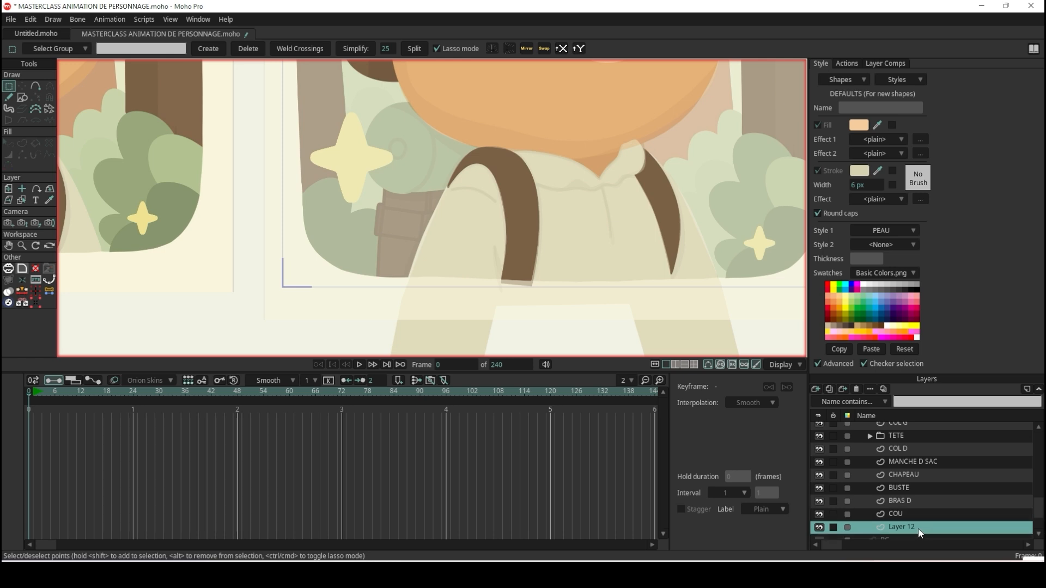
double_click(907, 529)
type("SAC")
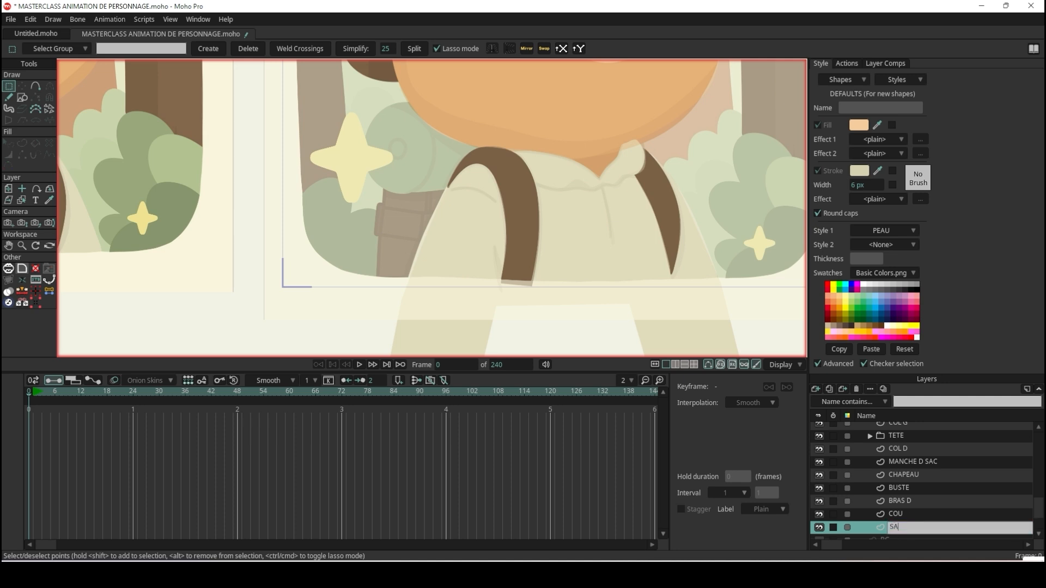
key("Return")
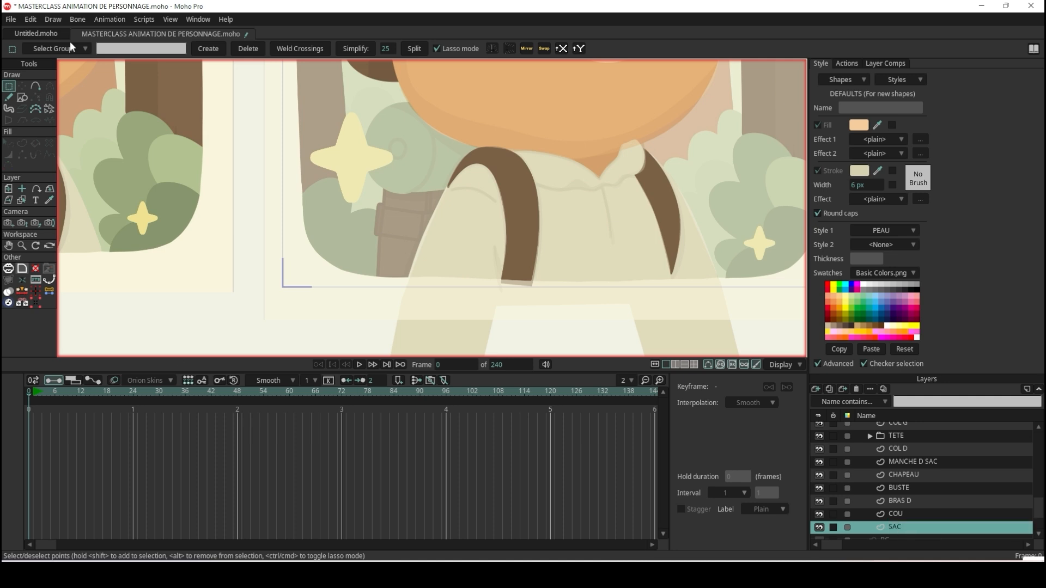
Draw a rectangle across the strap-side shoulder and torso on the SAC layer, and apply the SAC style to it.
left_click(23, 96)
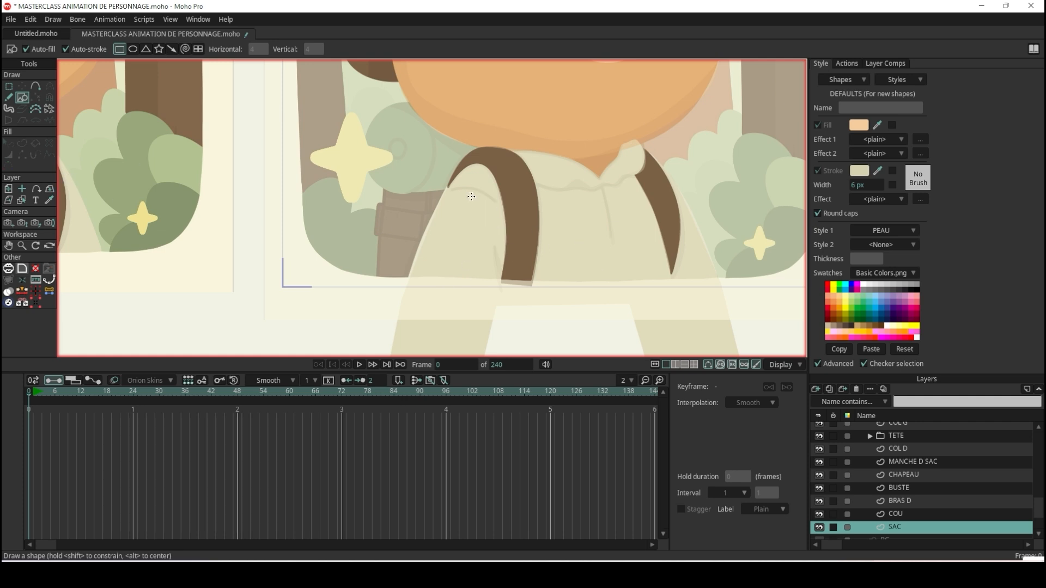
mouse_move(426, 191)
left_mouse_down()
mouse_move(521, 282)
mouse_move(565, 283)
left_mouse_up()
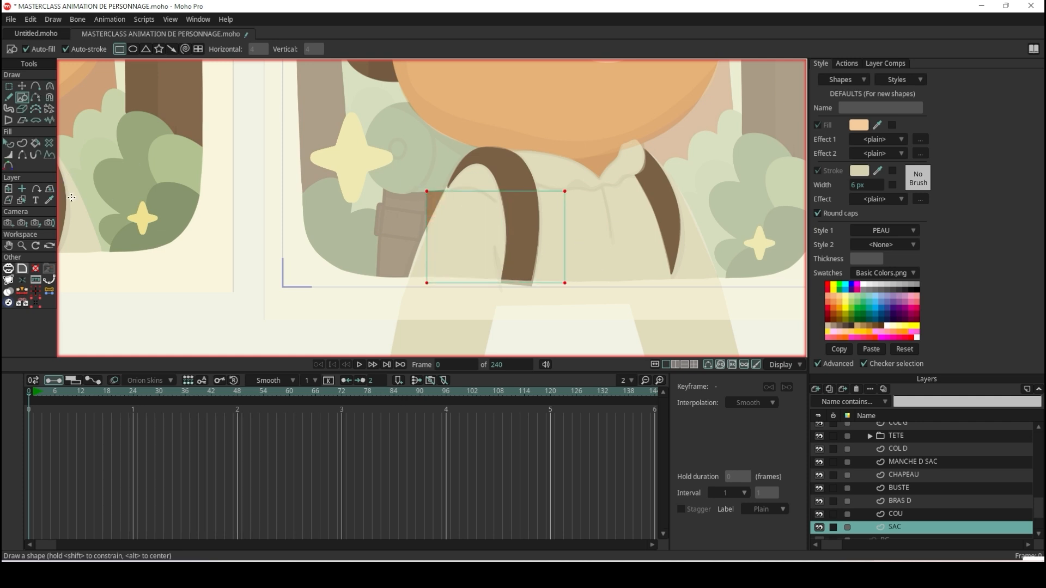
left_click(8, 143)
left_click(438, 195)
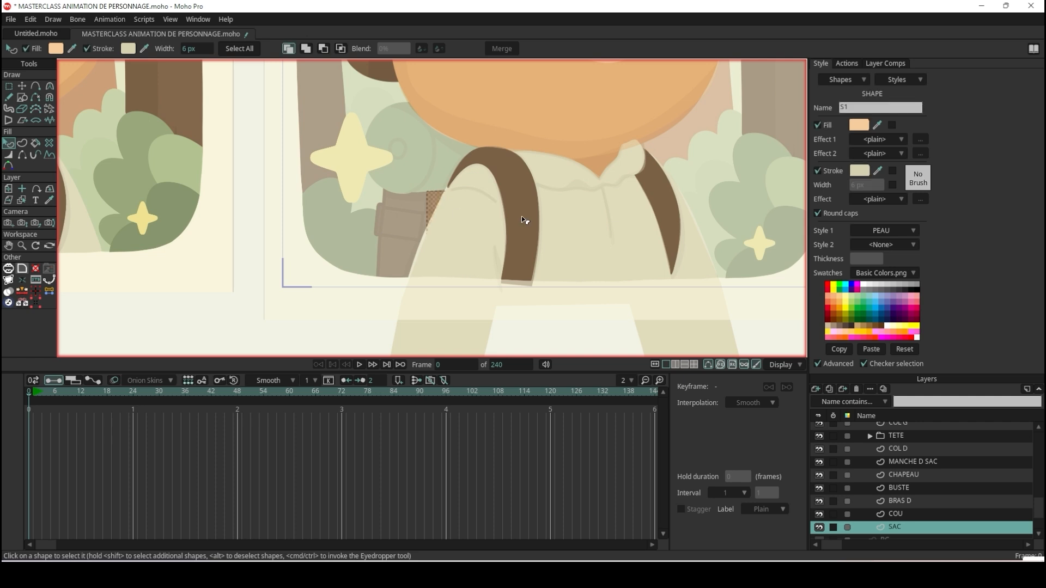
left_click(908, 234)
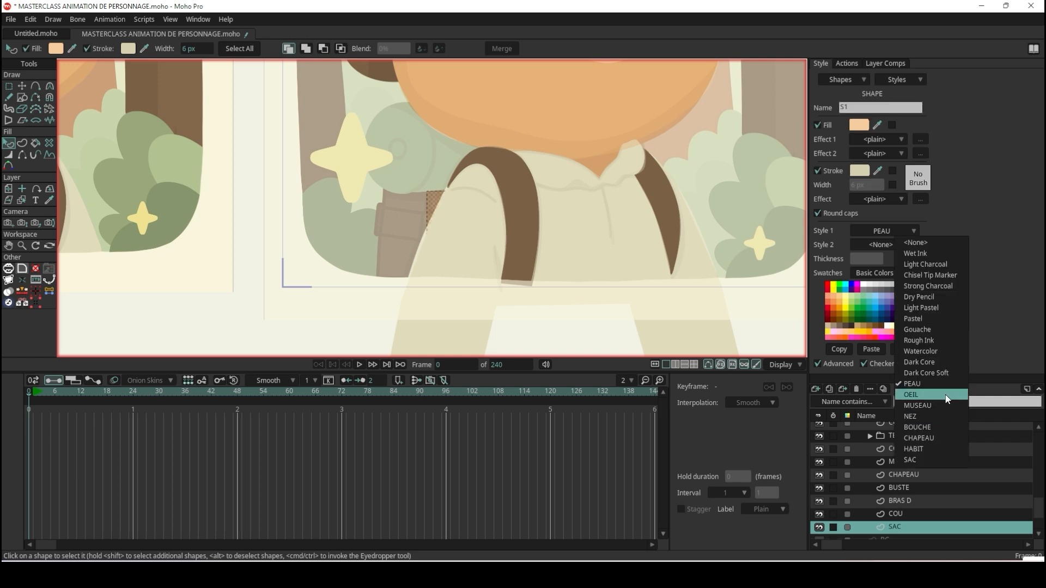
left_click(926, 460)
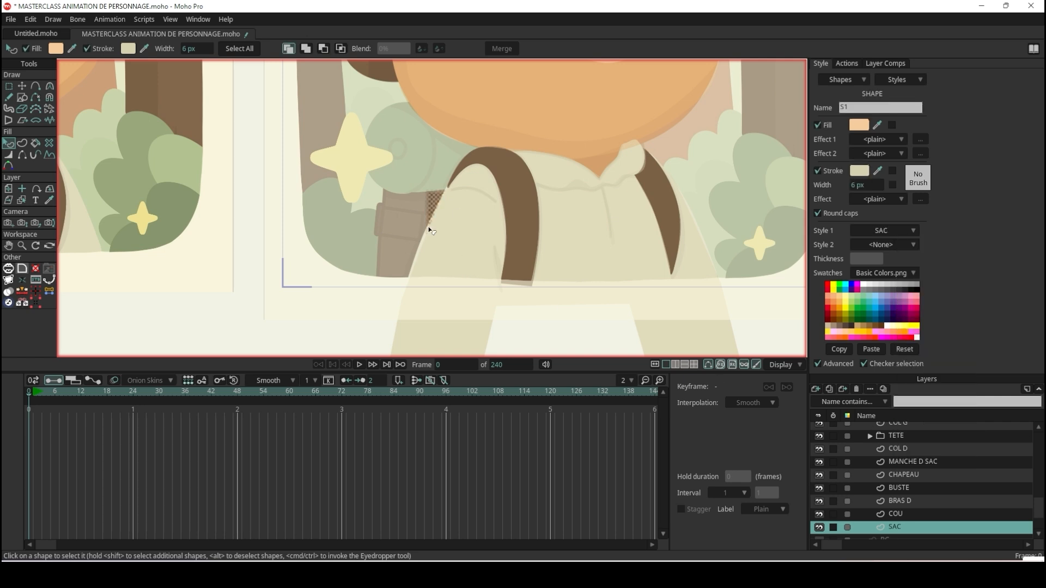
Create a new style named SAC 2 for the main body of the backpack.
scroll(415, 203, "down", 3)
scroll(415, 203, "up", 5)
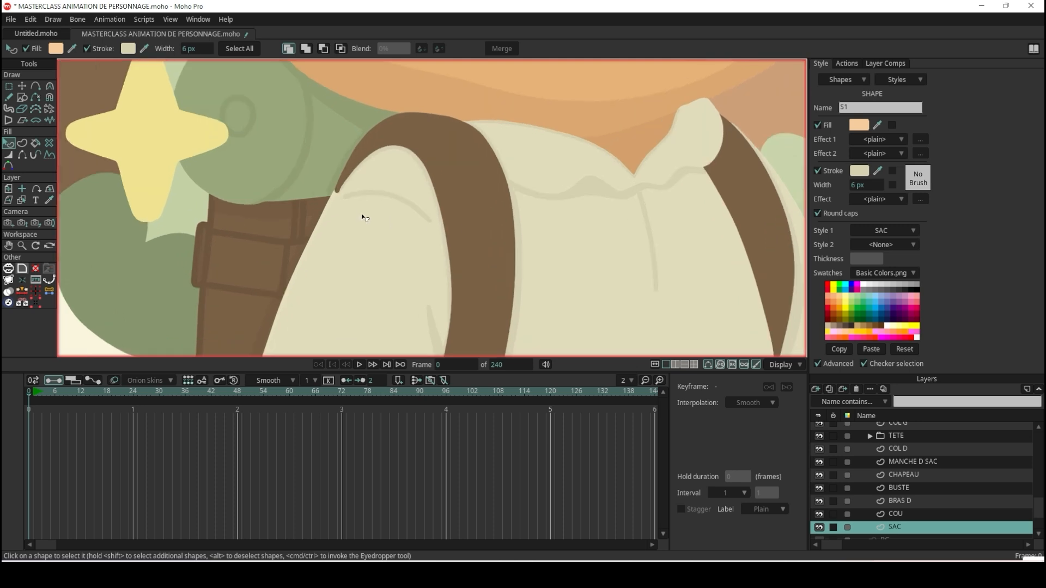
scroll(368, 218, "down", 3)
scroll(160, 205, "up", 4)
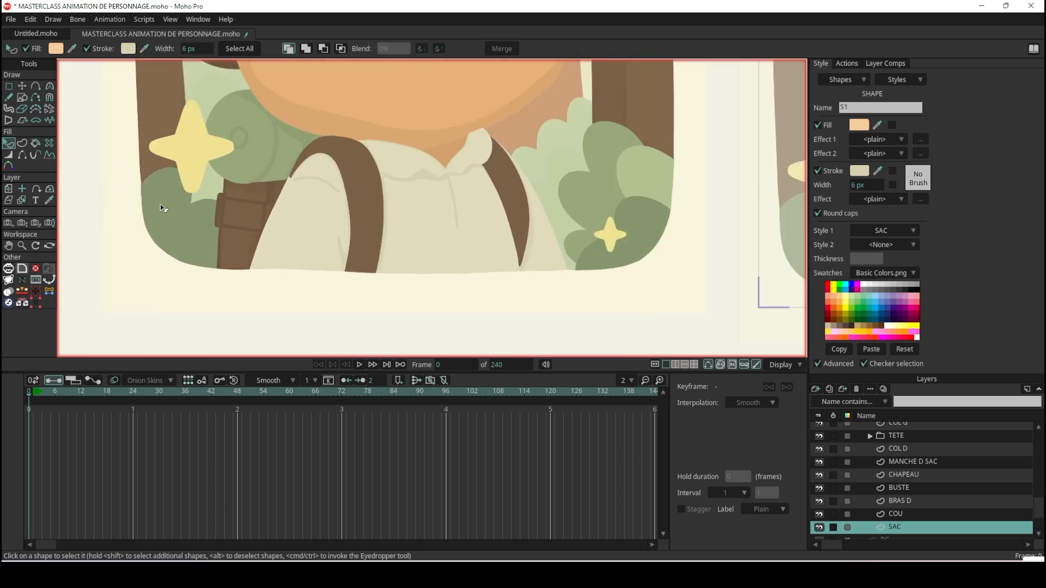
scroll(161, 208, "down", 3)
scroll(770, 233, "up", 4)
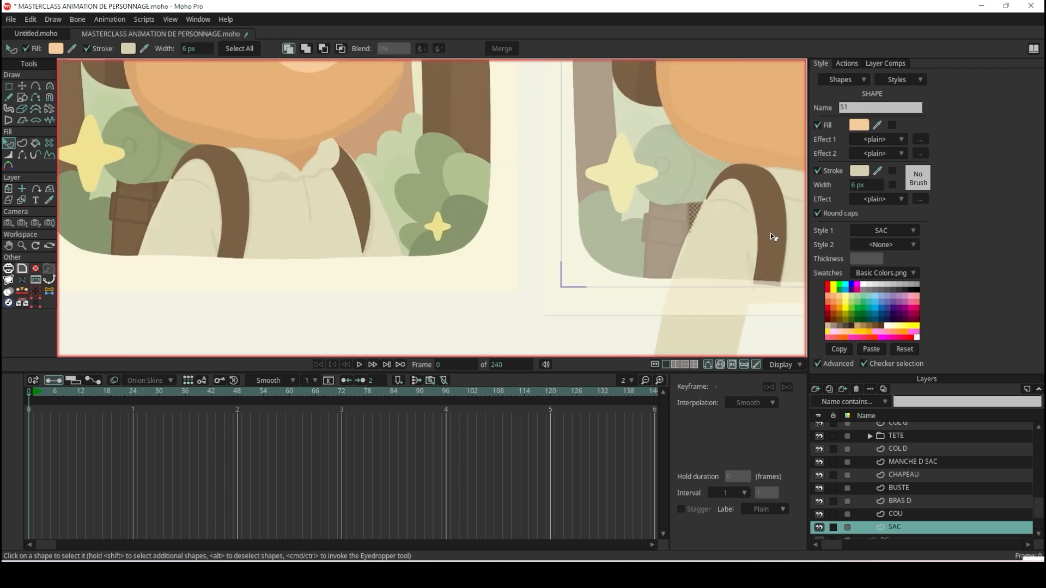
scroll(143, 192, "up", 4)
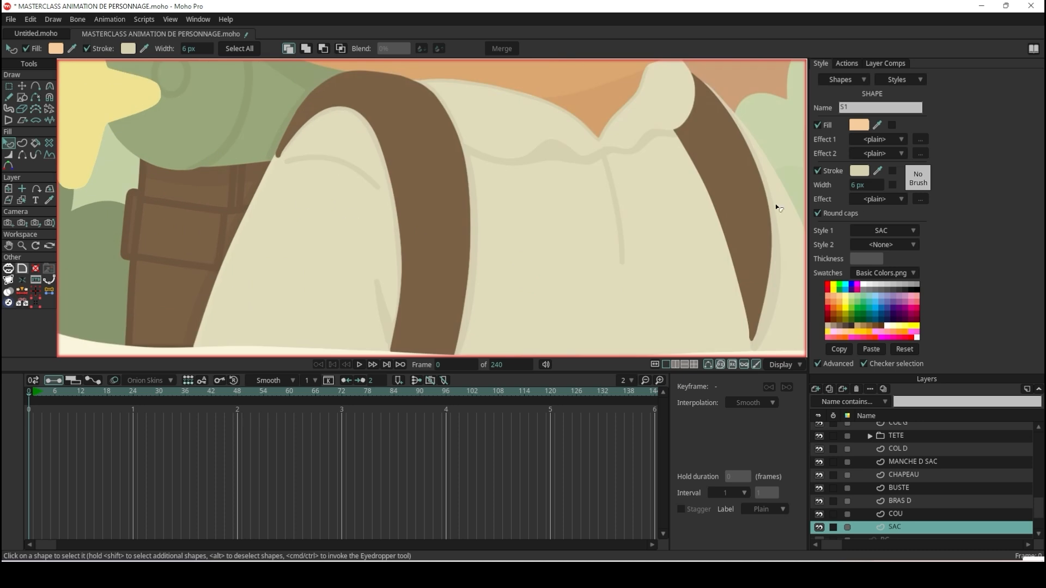
left_click(893, 124)
left_click(901, 80)
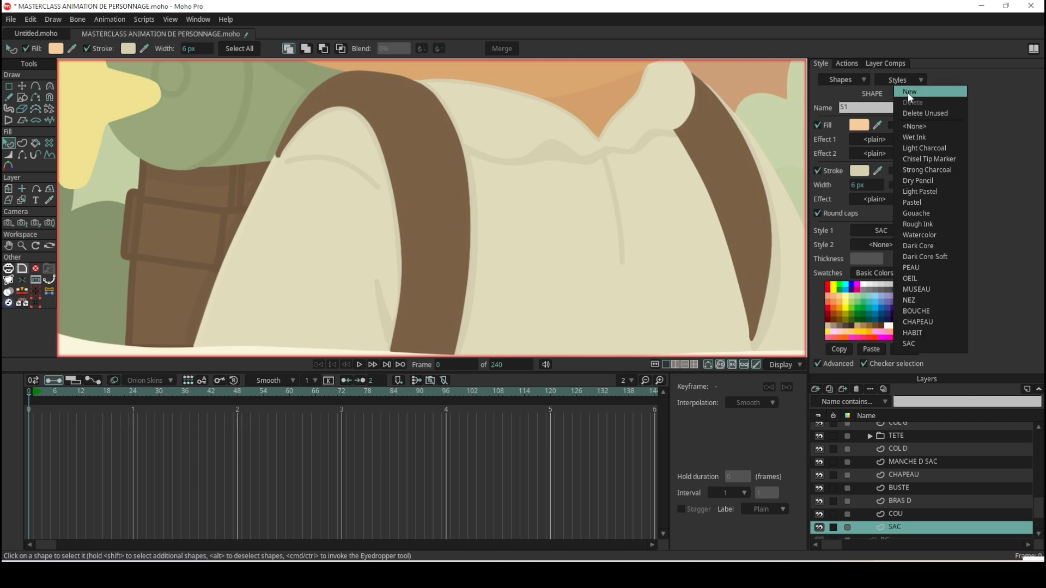
left_click(908, 93)
type("SAC 2")
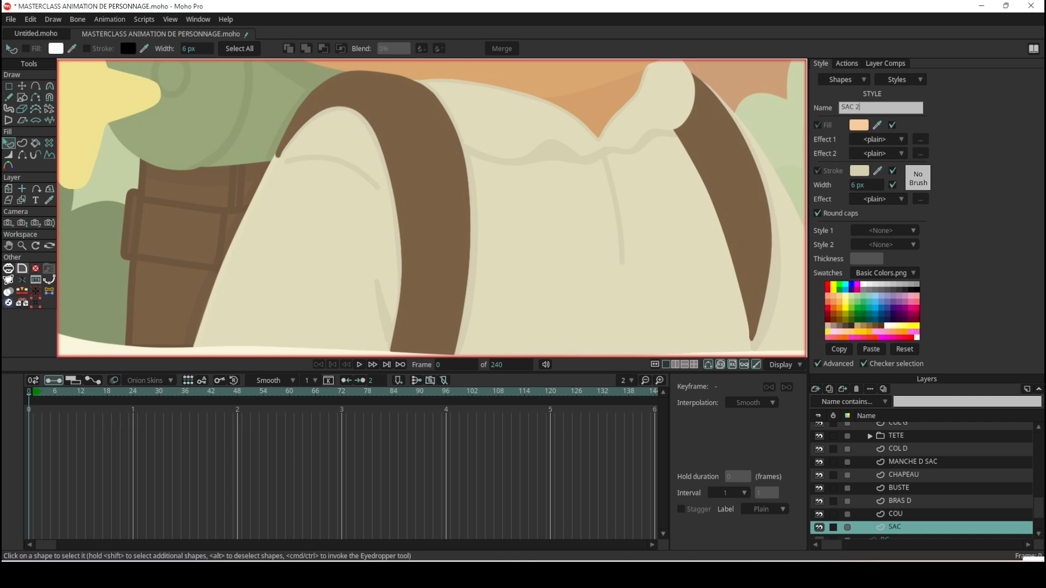
key("Return")
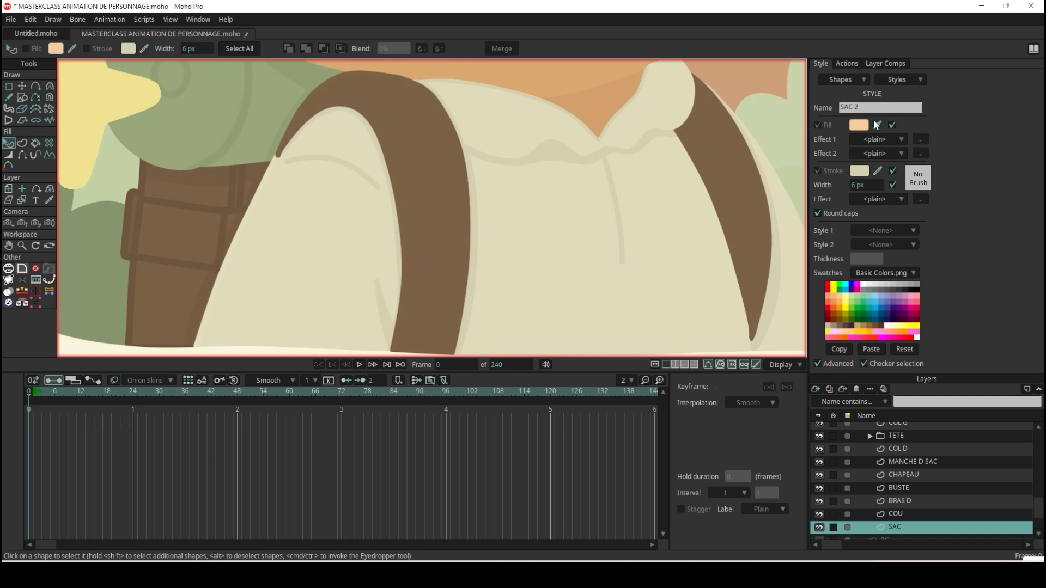
Give the SAC 2 style a brown fill sampled from the reference backpack, and exclude stroke width from the style.
left_click(877, 127)
left_click(169, 194)
left_click(891, 183)
scroll(456, 215, "down", 9)
scroll(605, 232, "up", 4)
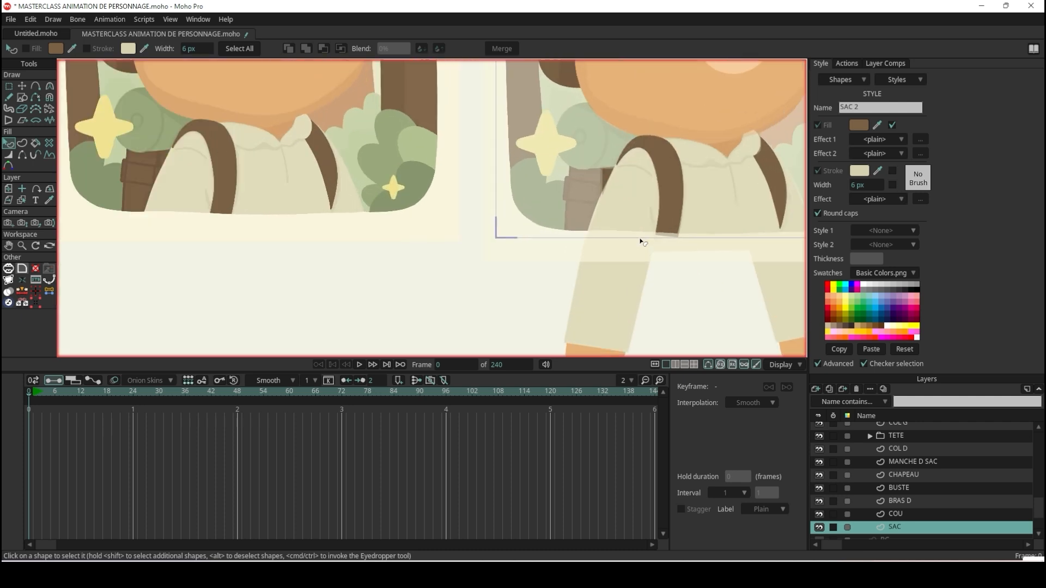
Apply the SAC 2 style to the rectangle on the SAC layer and turn off its stroke.
scroll(553, 258, "up", 2)
scroll(593, 142, "up", 6)
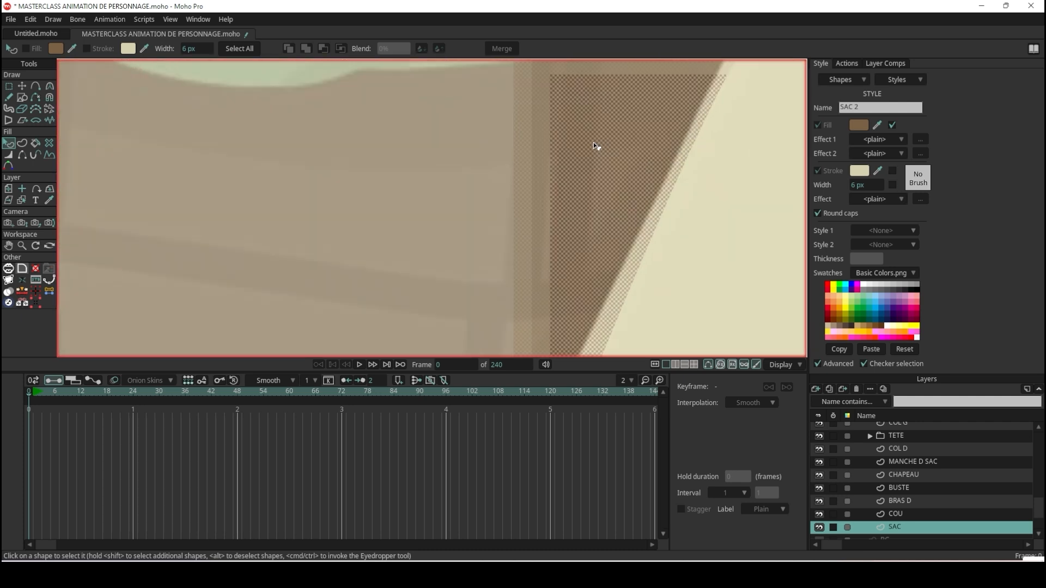
left_click(617, 149)
left_click(913, 231)
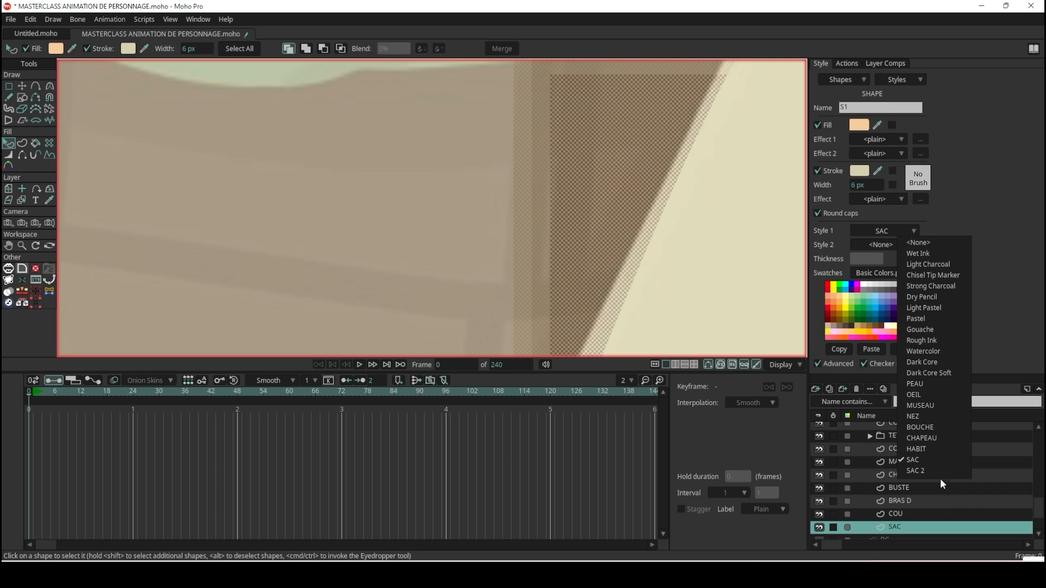
left_click(938, 471)
left_click(818, 170)
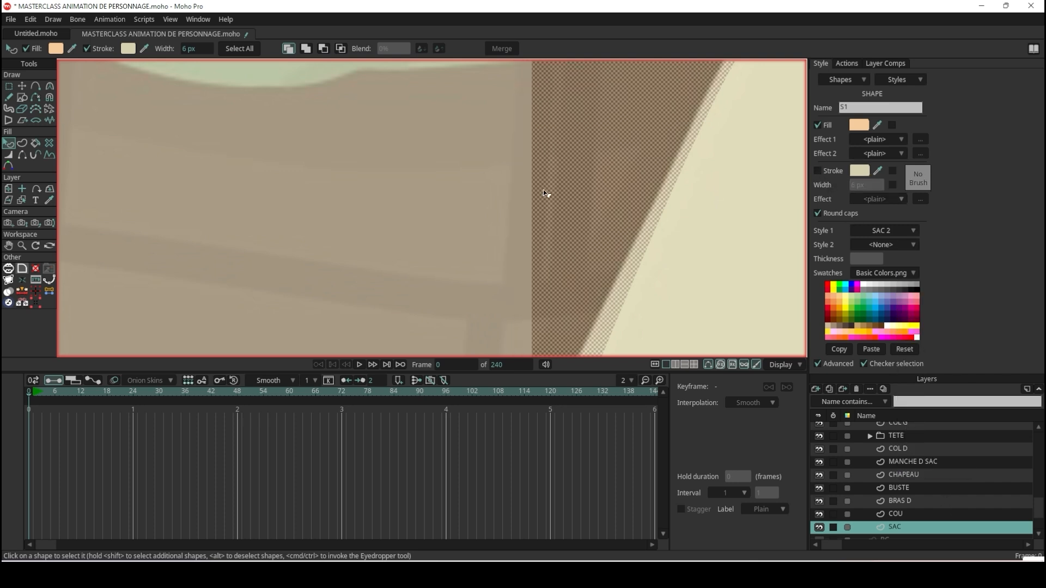
Move the rectangle's lower outer corner to about X -0.5466, Y -0.9691 so its edge follows the slanted backpack seam.
scroll(542, 174, "down", 5)
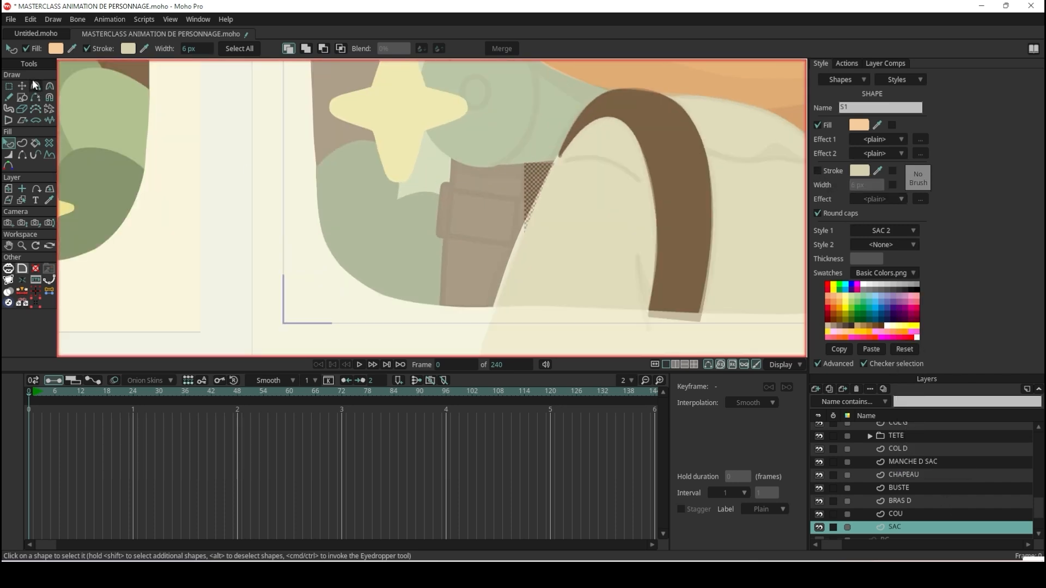
left_click(23, 84)
scroll(514, 310, "up", 4)
left_click_drag(512, 310, 476, 294)
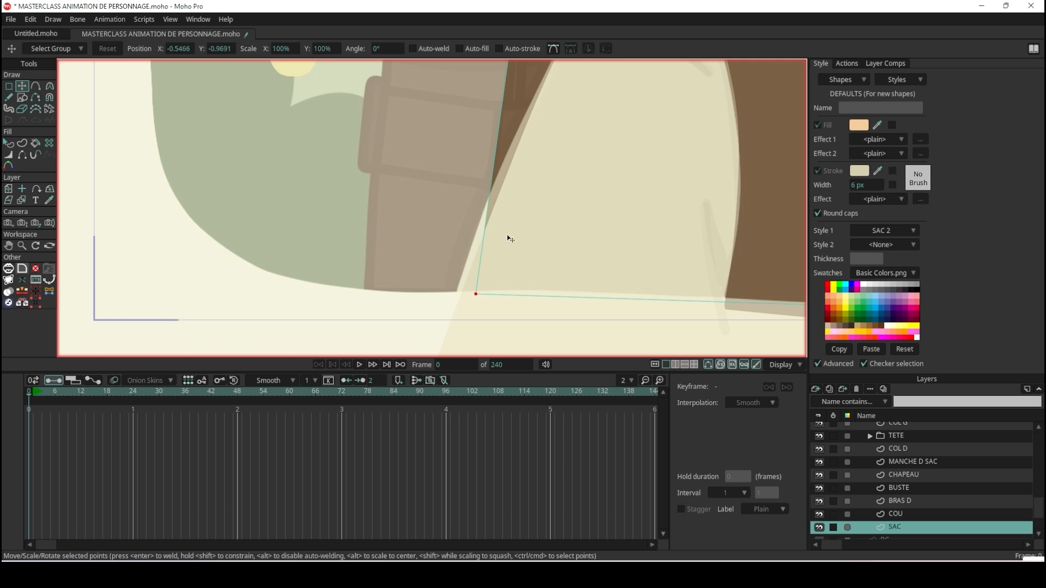
Edit the SAC 2 style with a stroke brown sampled from the reference backpack, and include the 6 px stroke width.
scroll(508, 237, "down", 9)
scroll(99, 191, "up", 4)
scroll(392, 252, "up", 3)
scroll(731, 209, "up", 2)
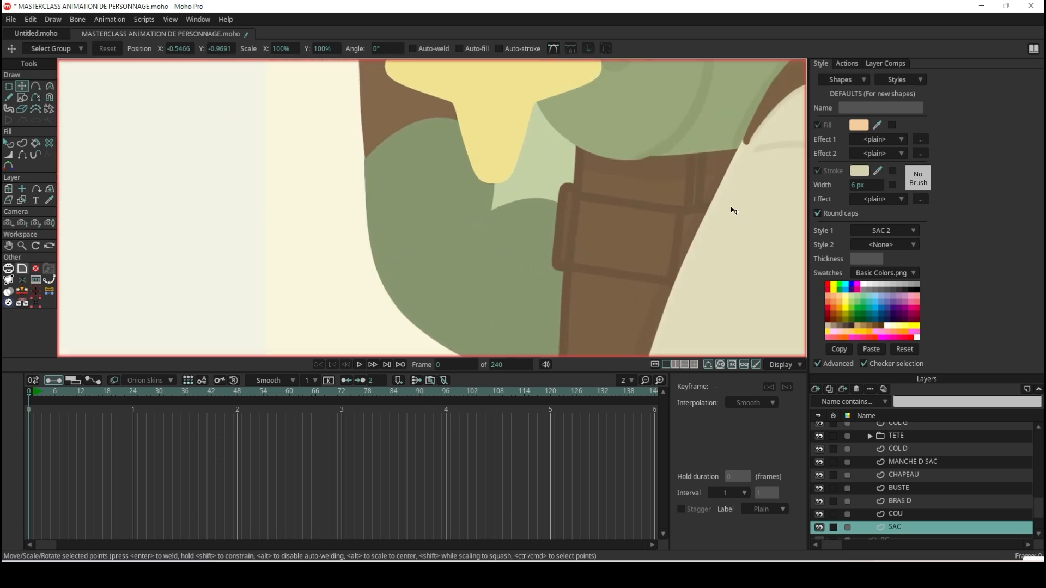
scroll(734, 210, "up", 2)
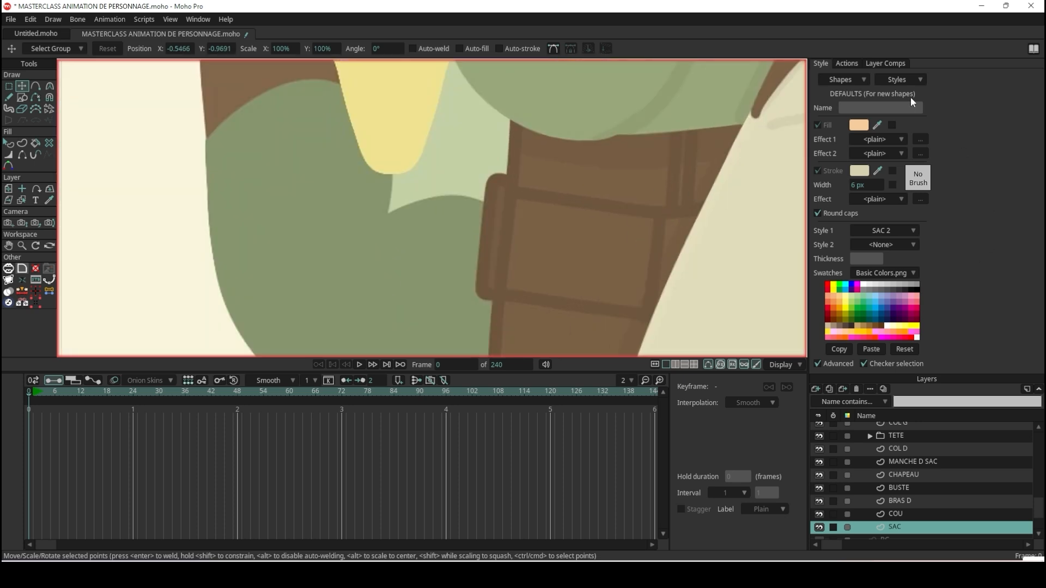
left_click(905, 79)
left_click(949, 358)
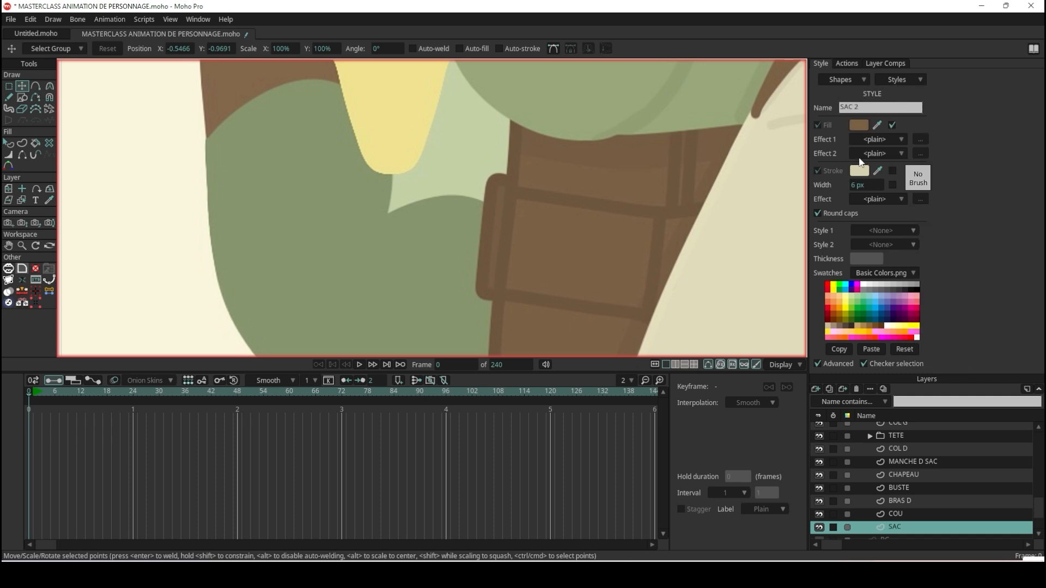
left_click(879, 170)
left_click(570, 196)
scroll(763, 207, "down", 5)
scroll(725, 227, "up", 3)
scroll(762, 218, "down", 3)
scroll(779, 213, "up", 10)
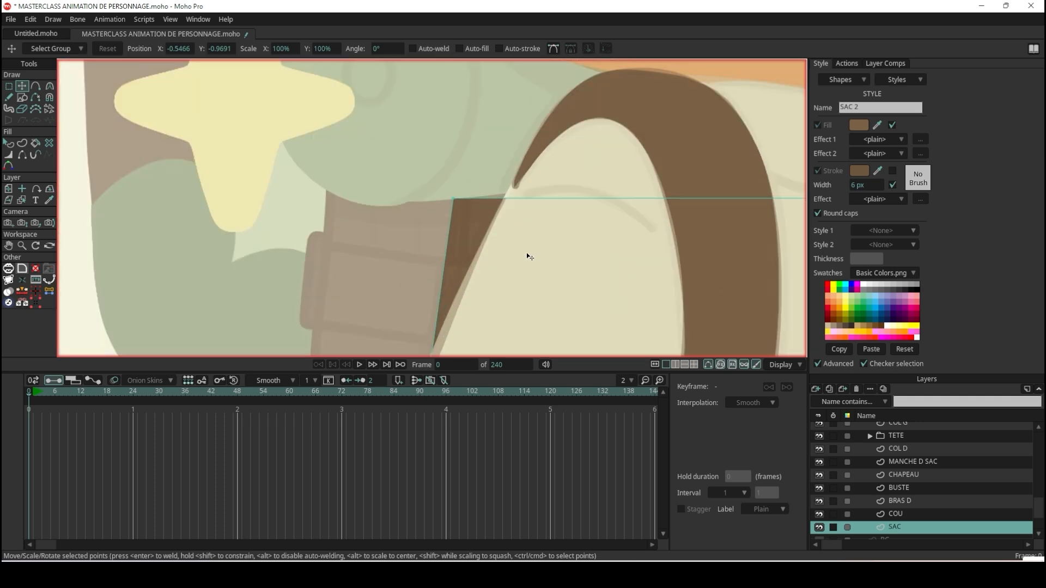
Turn the stroke on for the SAC rectangle and reselect the shape to check its outline.
scroll(524, 258, "up", 1)
left_click(9, 143)
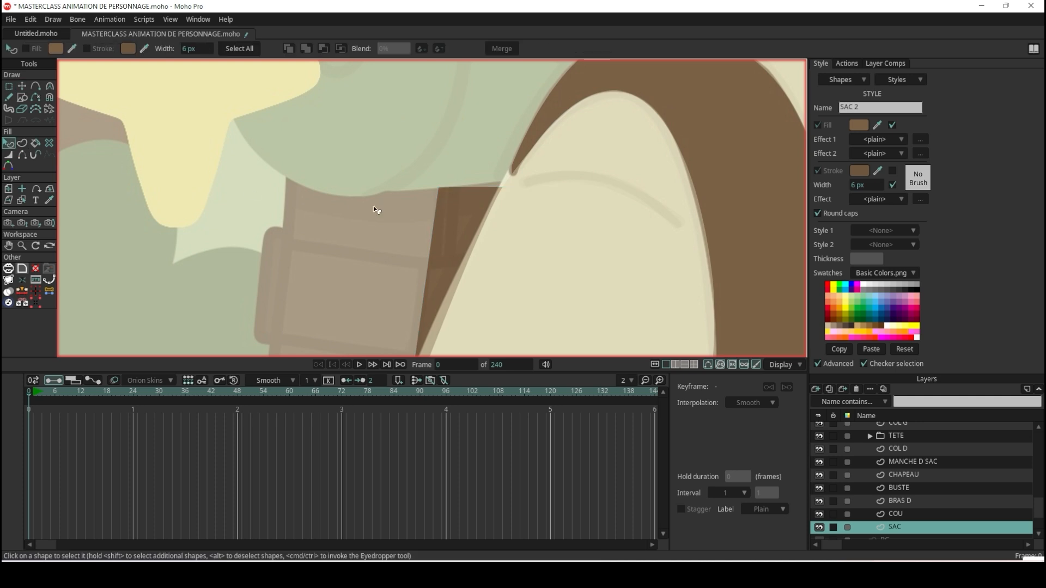
left_click(443, 231)
left_click(824, 170)
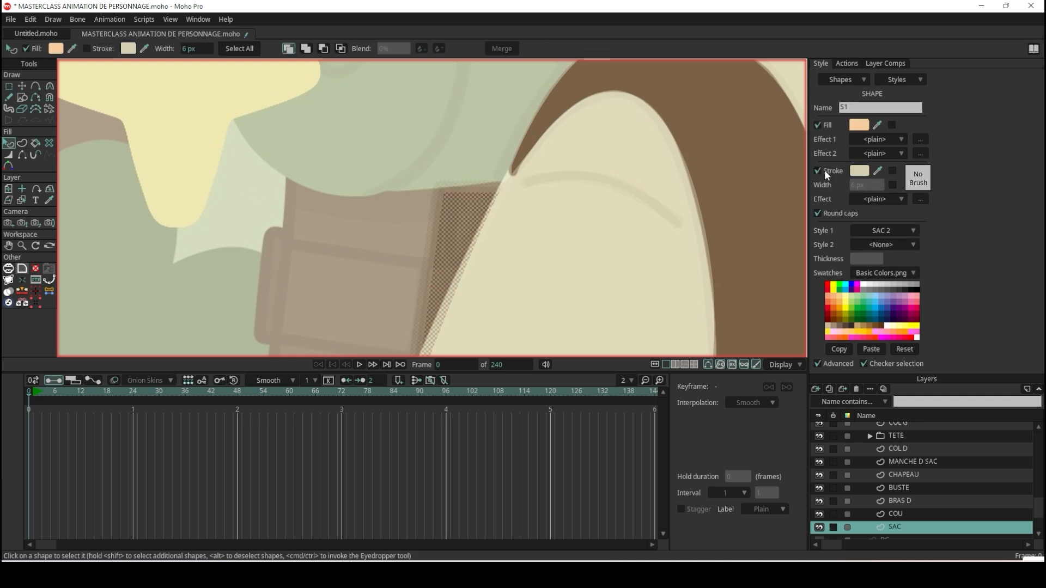
left_click(276, 234)
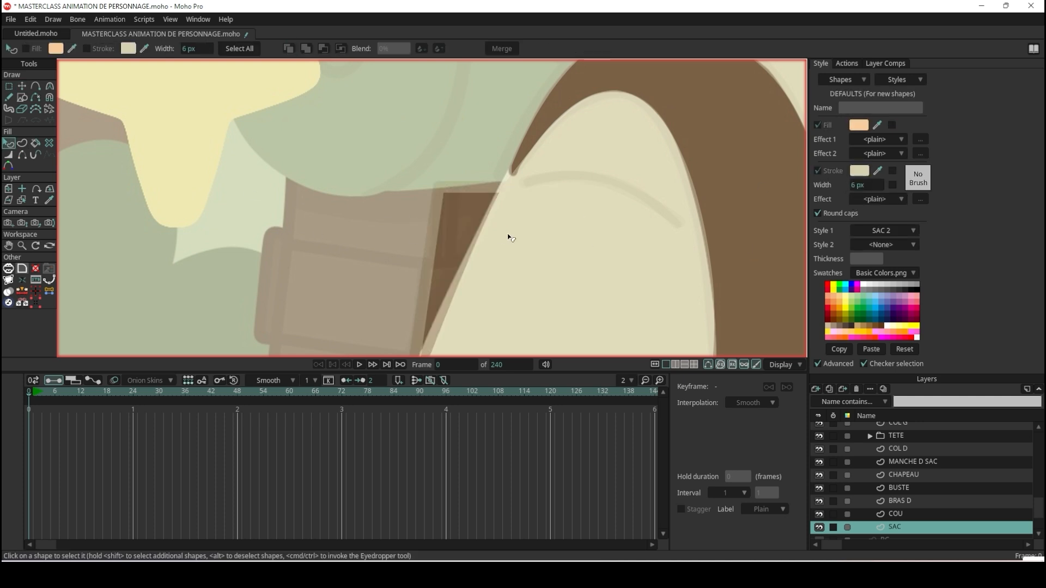
left_click(462, 210)
Render the current frame to check the outlined backpack piece, and close the preview.
scroll(467, 213, "down", 3)
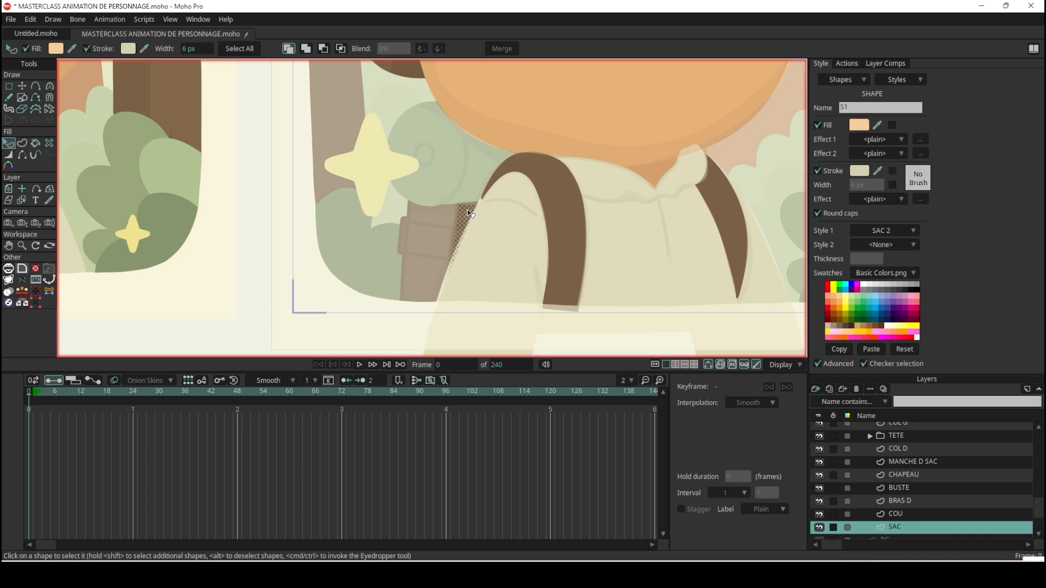
key("ctrl+r")
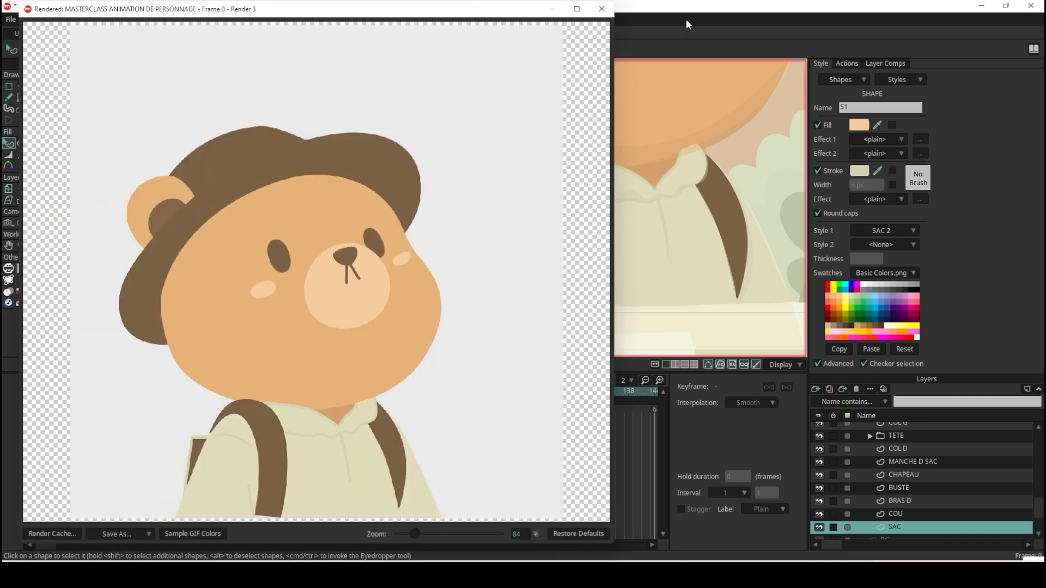
left_click(601, 9)
Set the SAC rectangle's stroke to the darker brown sampled from the reference backpack's seams, and deselect the shape.
scroll(685, 242, "down", 3)
scroll(741, 255, "up", 3)
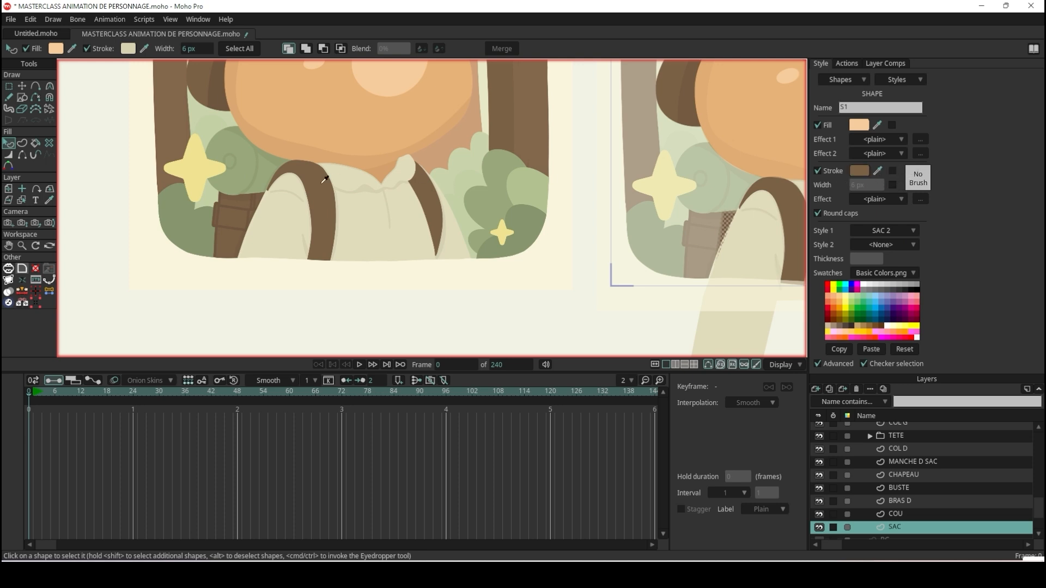
left_click(226, 194)
scroll(213, 215, "up", 5)
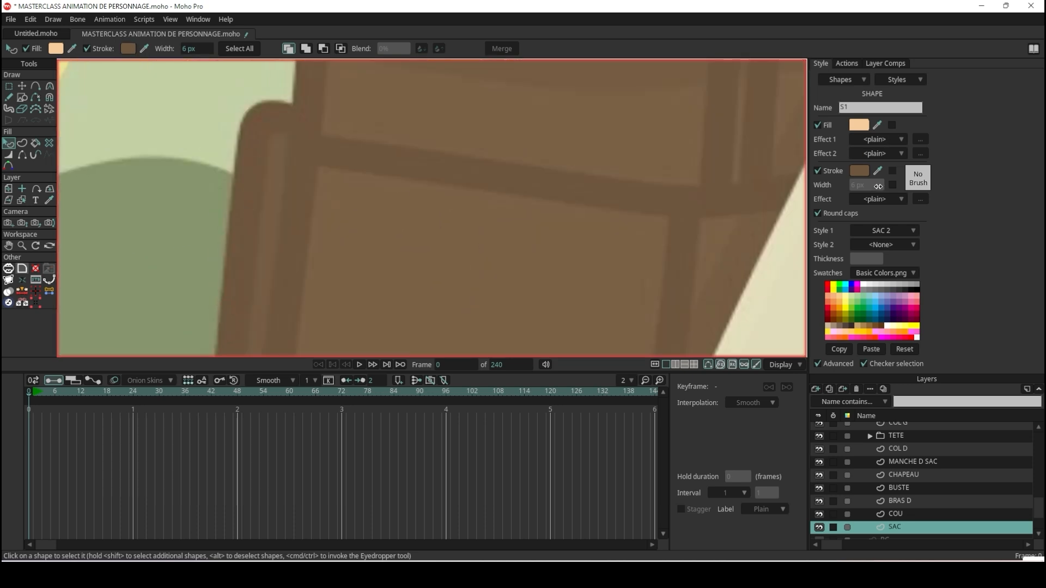
scroll(308, 152, "down", 2)
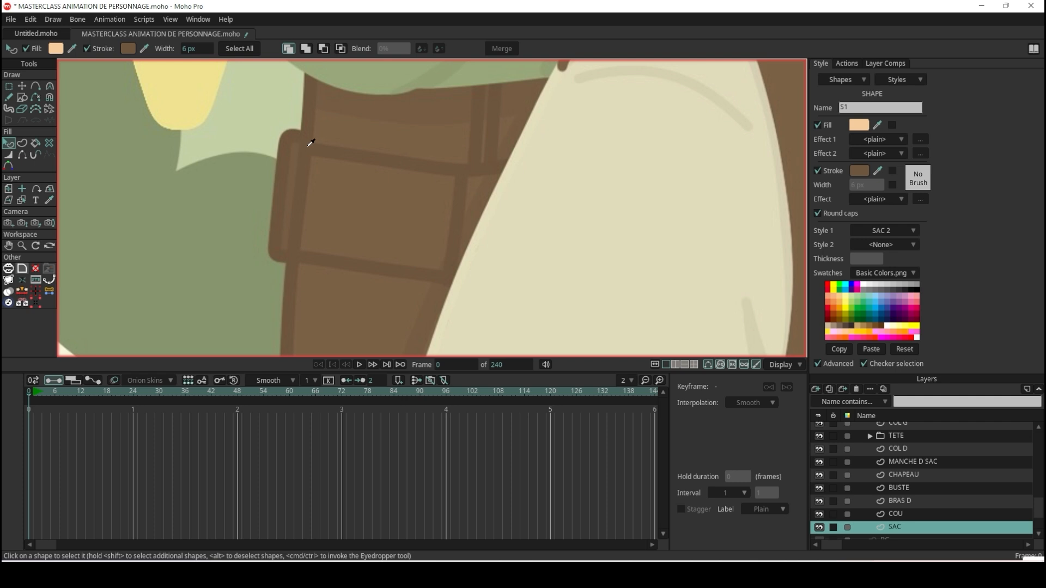
scroll(306, 145, "down", 10)
scroll(488, 159, "up", 7)
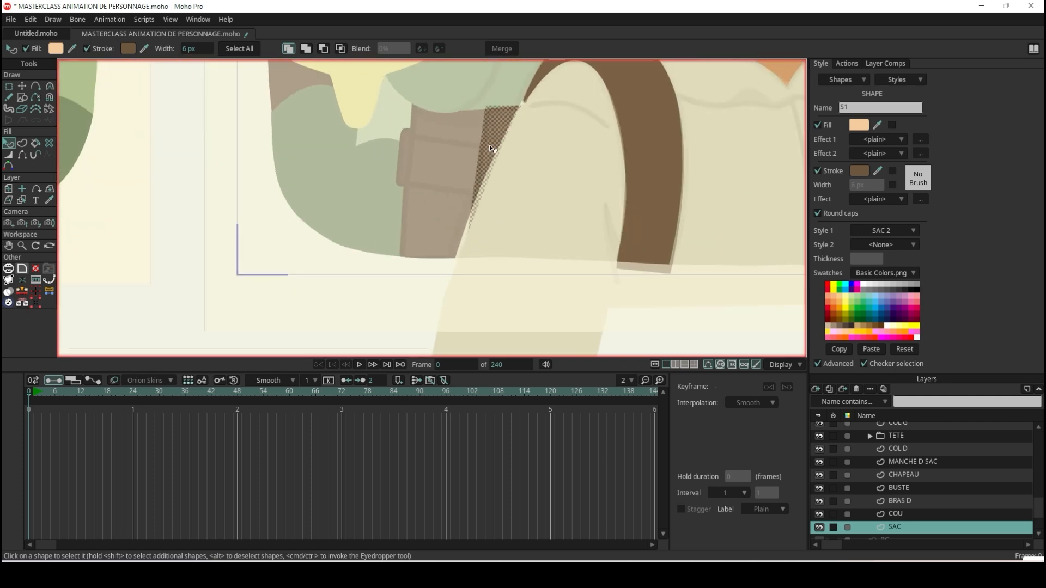
scroll(490, 148, "up", 2)
scroll(490, 150, "down", 3)
left_click(493, 161)
scroll(490, 147, "up", 4)
scroll(432, 136, "down", 7)
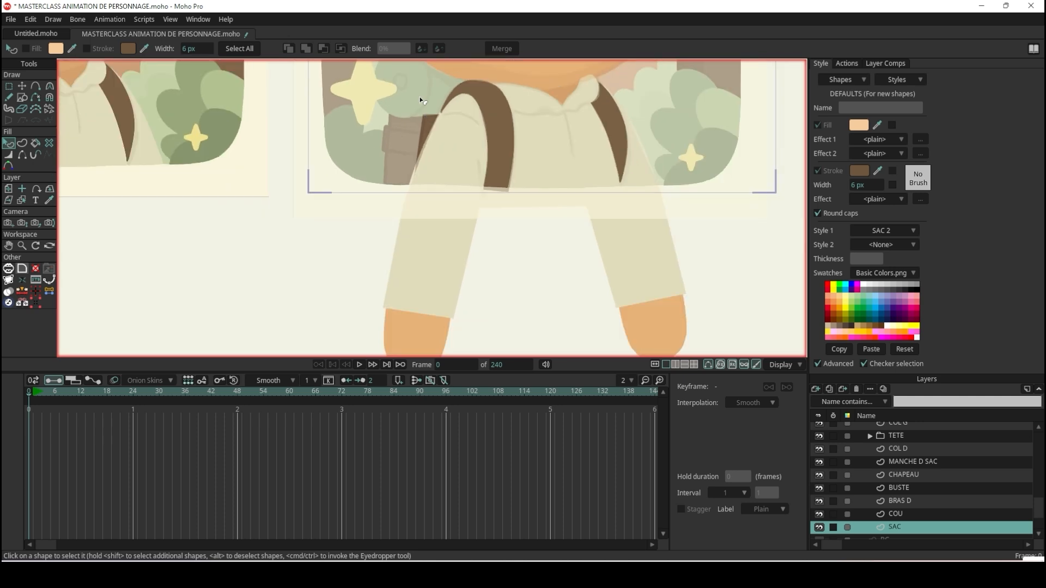
Raise the rectangle's two upper corners, the inner one to about X -0.0323, Y -0.6033, and fine-tune its lower outer corner.
scroll(419, 100, "up", 4)
left_click(22, 86)
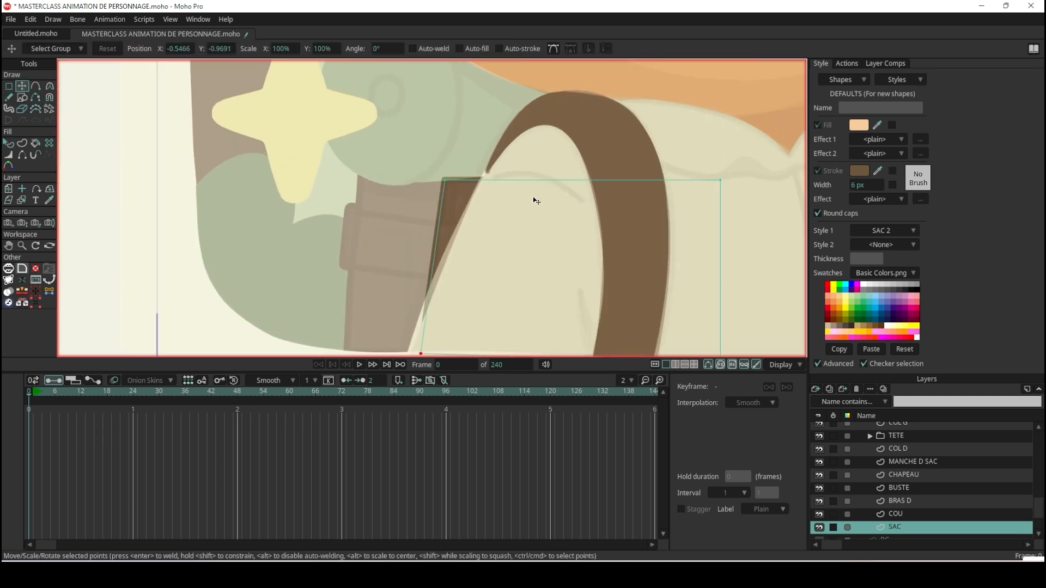
left_click_drag(449, 180, 457, 143)
left_click_drag(722, 177, 719, 136)
scroll(409, 151, "up", 5)
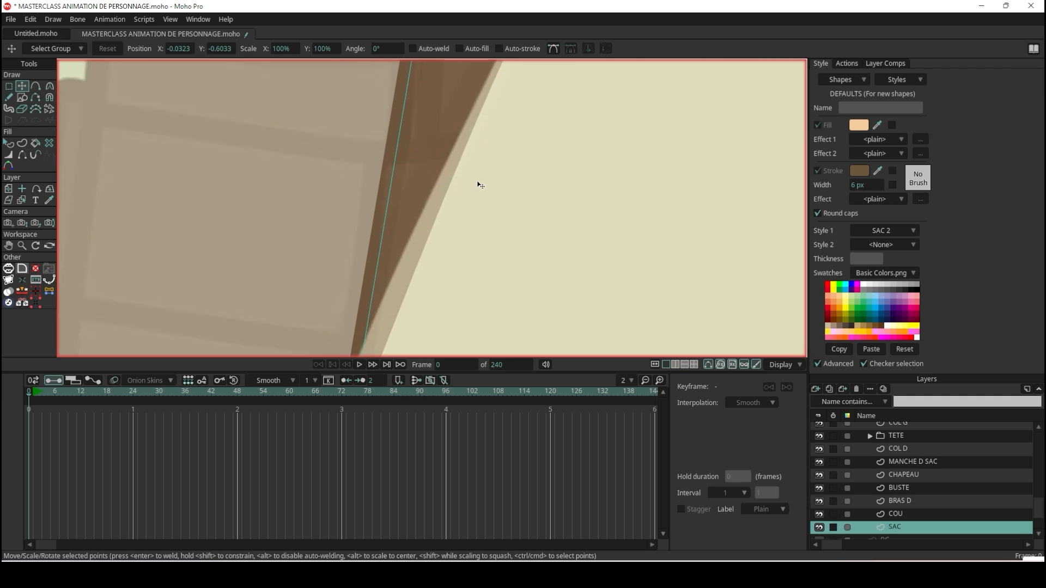
scroll(480, 185, "down", 4)
scroll(446, 282, "up", 4)
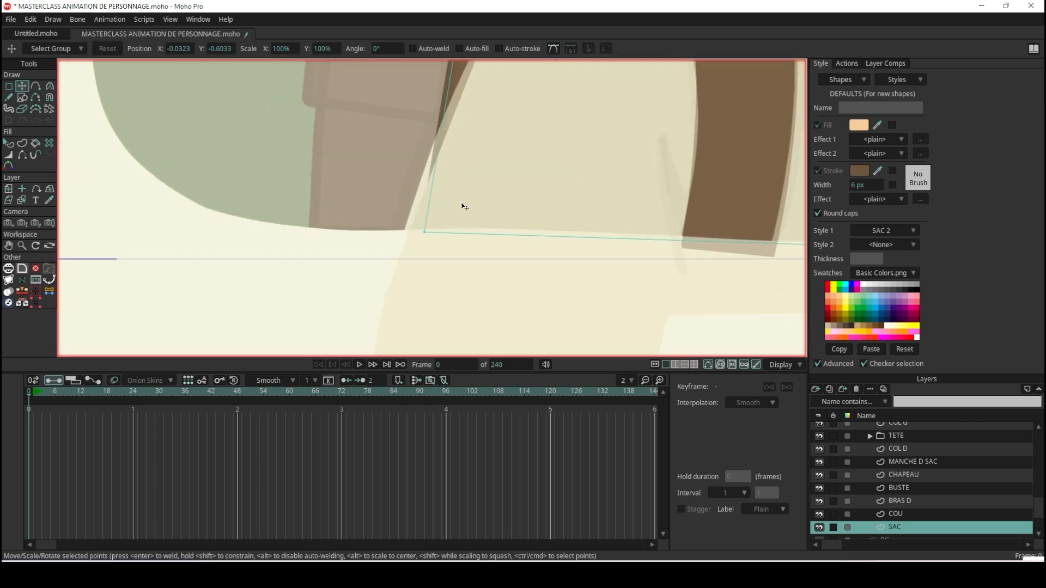
scroll(432, 276, "up", 2)
mouse_move(403, 326)
left_mouse_down()
mouse_move(478, 327)
mouse_move(405, 324)
left_mouse_up()
scroll(467, 240, "down", 4)
scroll(482, 159, "up", 3)
scroll(470, 212, "up", 1)
Duplicate the backpack rectangle on the SAC layer and shift the copy outward over the main backpack body.
key("ctrl+a")
key("ctrl+c")
key("ctrl+v")
left_click_drag(450, 218, 329, 207)
Fit the copy's outer edge to the reference backpack, with corners at about X -0.6740, Y -0.9702 and X -0.6445, Y -0.6025.
scroll(329, 207, "down", 7)
scroll(315, 254, "up", 7)
scroll(316, 272, "down", 6)
scroll(319, 265, "up", 7)
left_click_drag(314, 296, 326, 288)
scroll(327, 287, "down", 7)
scroll(333, 230, "up", 9)
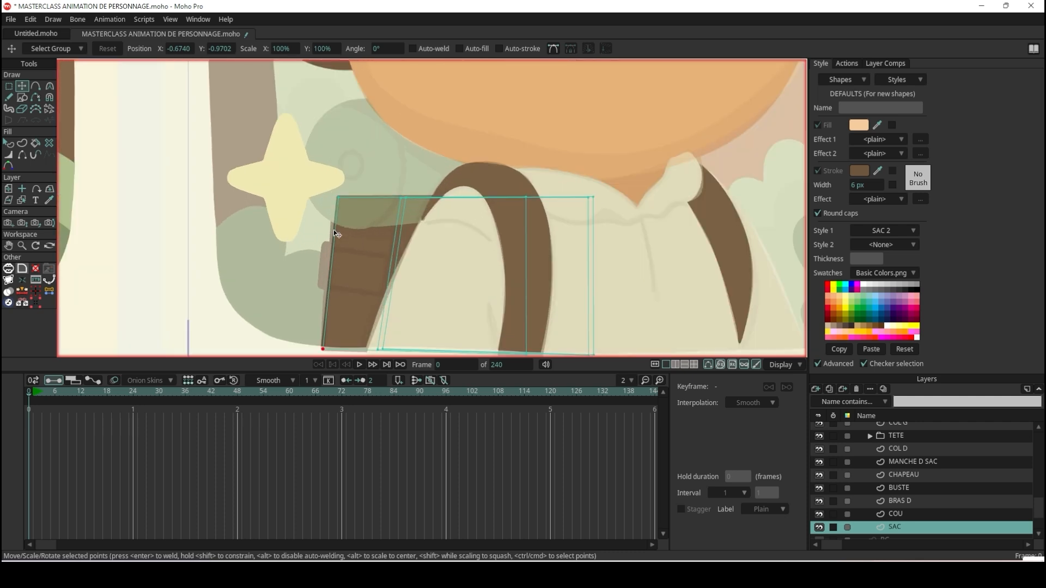
left_click_drag(341, 132, 326, 131)
scroll(326, 131, "down", 4)
scroll(325, 131, "down", 3)
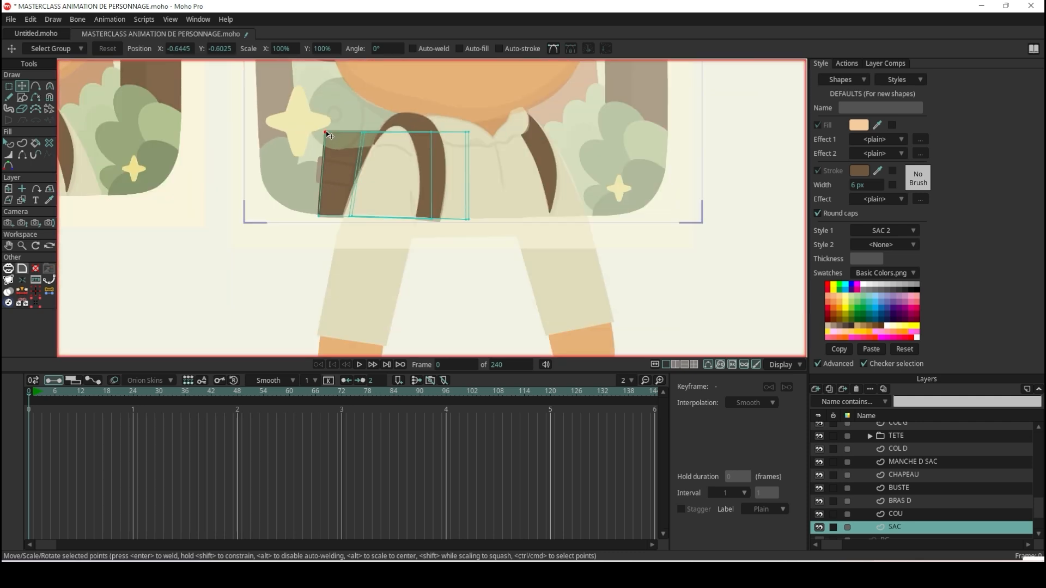
scroll(326, 131, "up", 2)
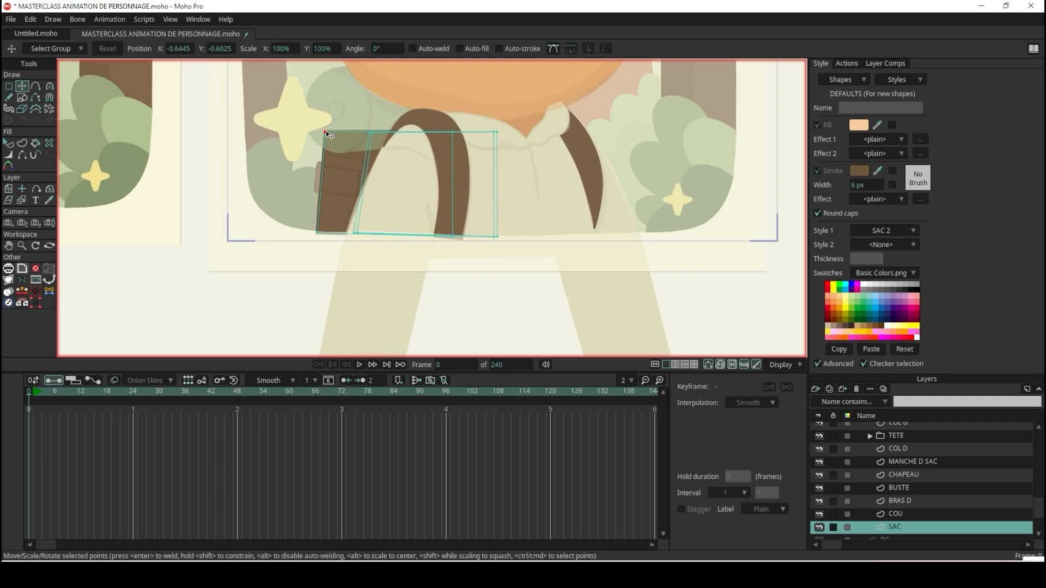
Render the current frame to check the widened backpack behind the bear, and close the preview.
key("ctrl+r")
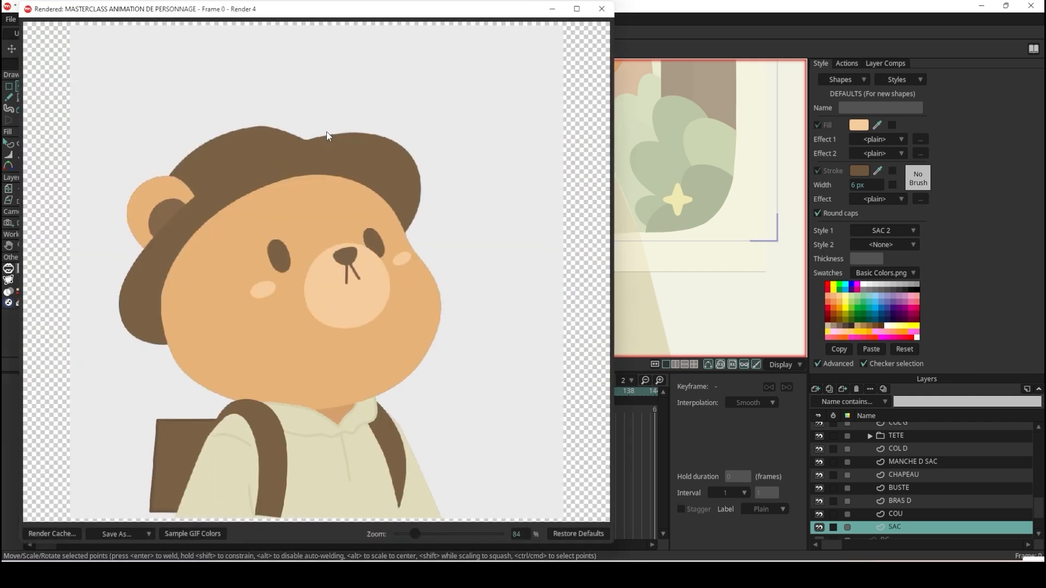
left_click(601, 9)
scroll(321, 232, "up", 5)
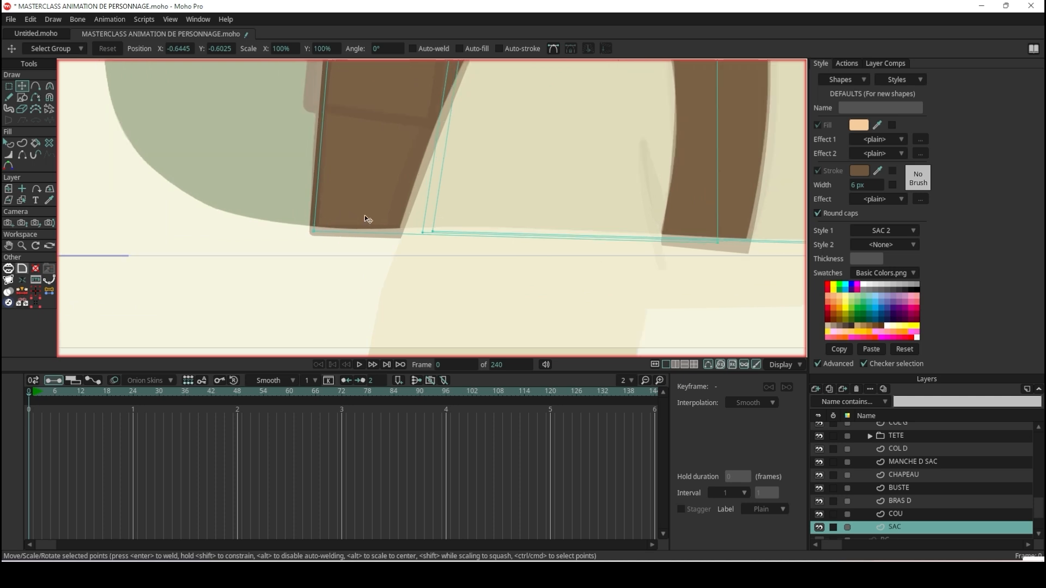
Select the bottom corner points of the backpack shapes and lower them below the canvas edge, to about X -0.3555, Y -1.0454.
left_click(15, 84)
scroll(276, 175, "down", 3)
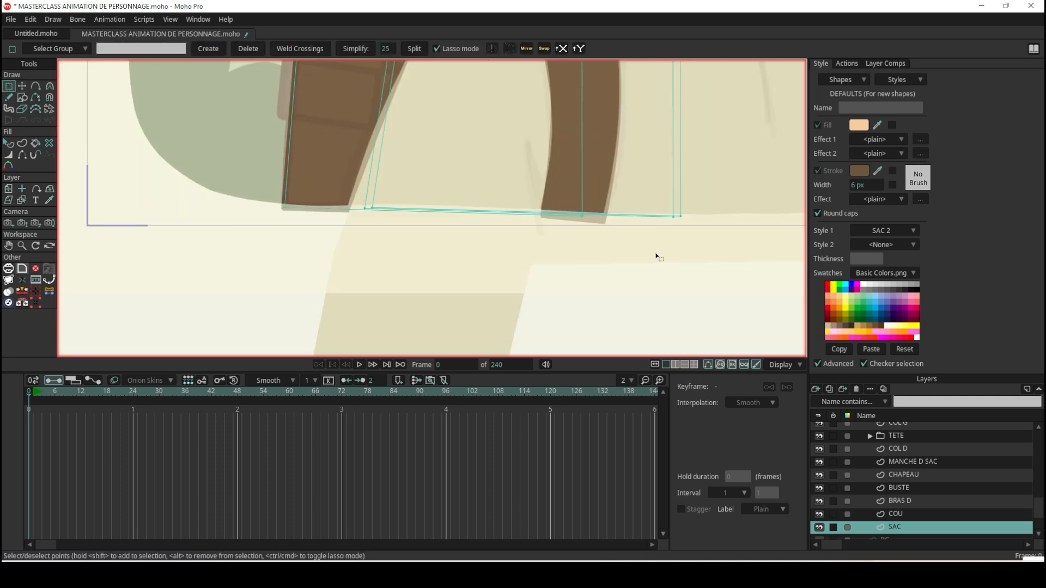
mouse_move(733, 231)
left_mouse_down()
mouse_move(206, 166)
mouse_move(178, 206)
mouse_move(667, 268)
mouse_move(774, 253)
left_mouse_up()
left_click(20, 86)
left_click_drag(508, 210, 503, 251)
scroll(596, 240, "down", 3)
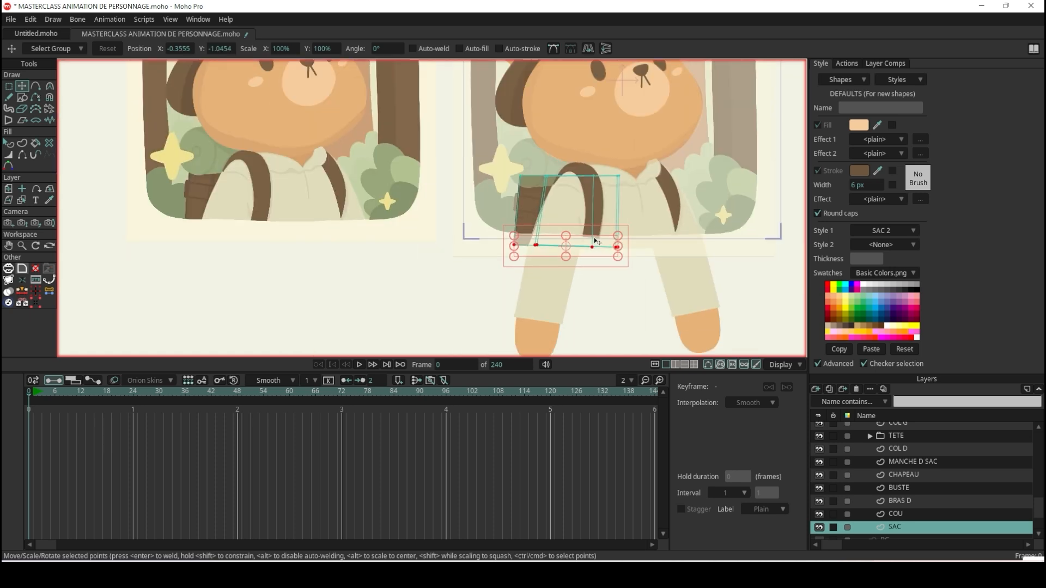
Draw a rectangle over the reference's side pocket on the backpack, spanning most of the visible backpack width.
scroll(589, 216, "up", 2)
scroll(395, 121, "up", 2)
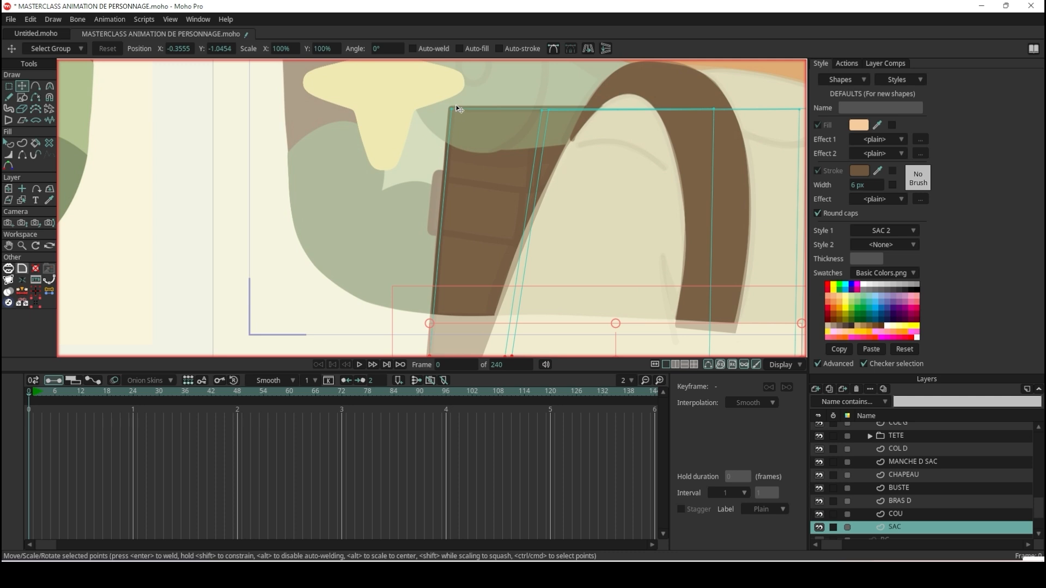
scroll(475, 248, "up", 2)
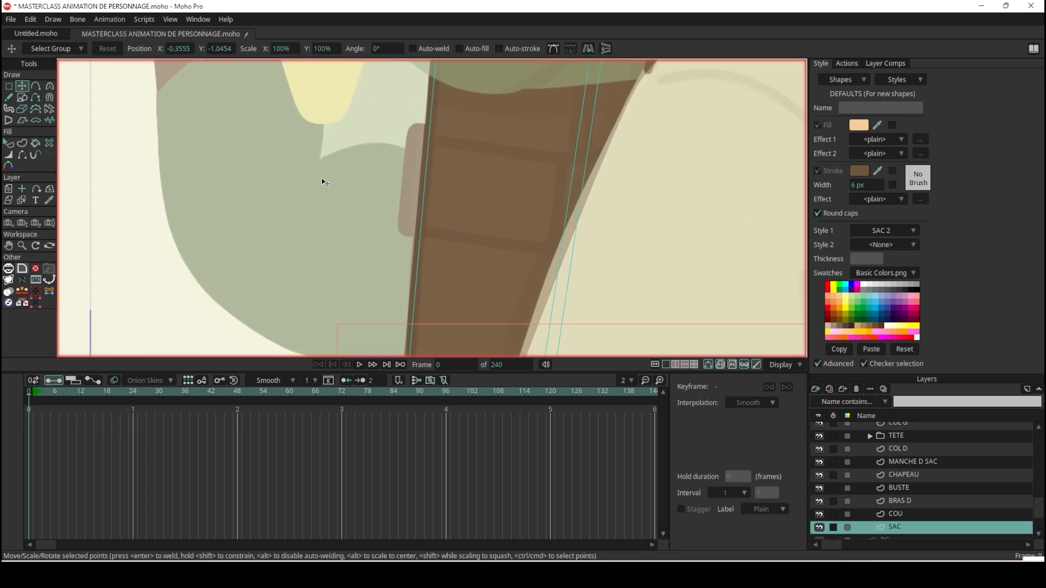
left_click(22, 97)
scroll(476, 211, "up", 2)
left_click_drag(377, 101, 542, 244)
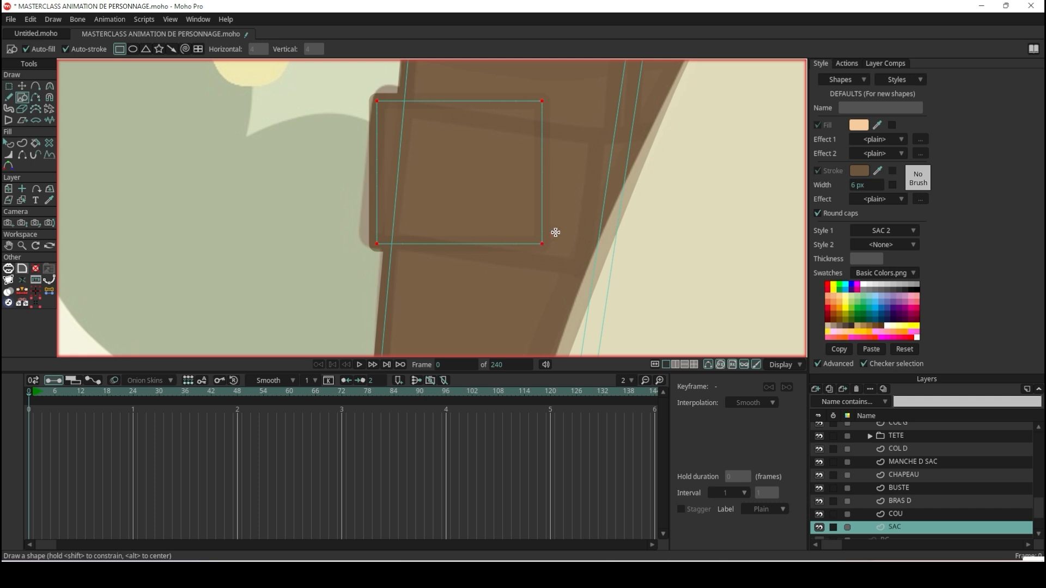
Lower the pocket rectangle's two inner corners to match the reference slant, the bottom one at about X -0.5280, Y -0.8420.
left_click(22, 86)
left_click_drag(542, 101, 602, 138)
left_click_drag(542, 244, 583, 271)
Fit the pocket's outer corners to the reference's protruding side, at about X -0.6834, Y -0.8182 and X -0.6722, Y -0.7224.
scroll(378, 222, "up", 1)
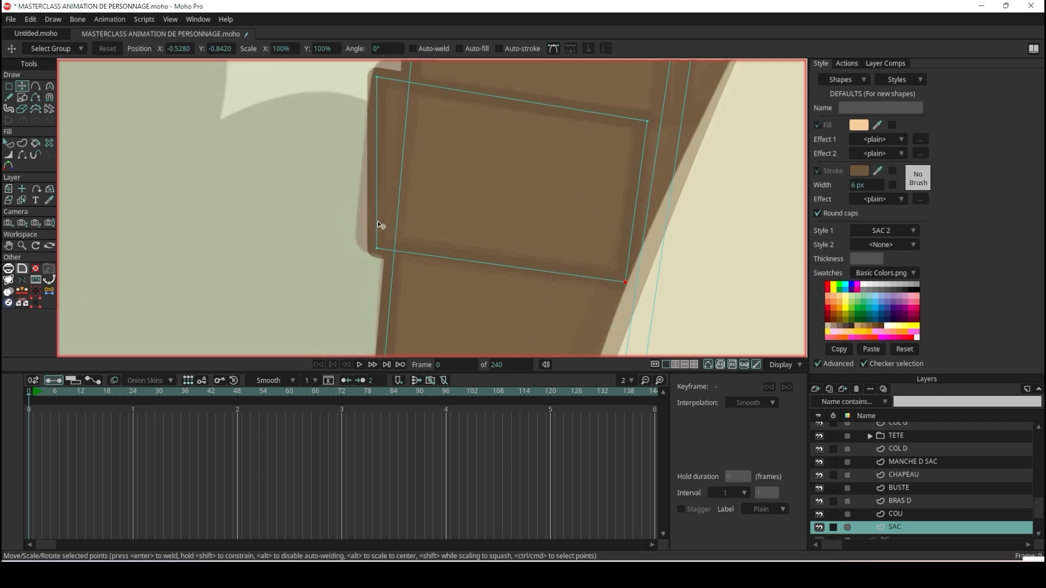
left_click_drag(378, 240, 364, 233)
scroll(369, 233, "down", 4)
scroll(373, 120, "up", 5)
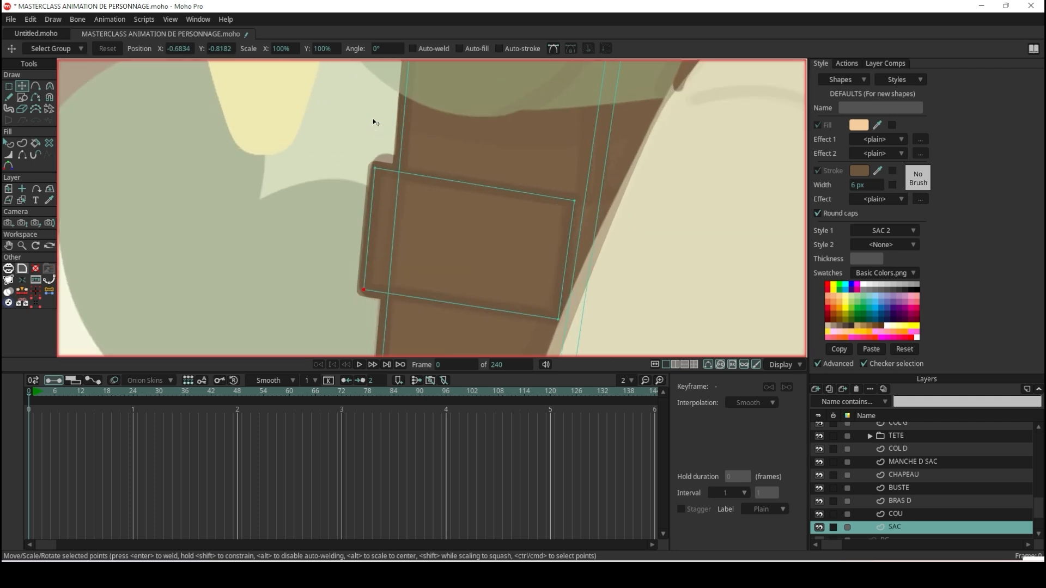
mouse_move(381, 186)
left_mouse_down()
mouse_move(390, 164)
mouse_move(383, 207)
mouse_move(398, 248)
mouse_move(390, 171)
mouse_move(386, 180)
left_mouse_up()
Pull the pocket's outer edge in to the backpack body's edge, with its upper corner at about X -0.6543, Y -0.7260.
scroll(385, 178, "down", 4)
scroll(228, 187, "up", 5)
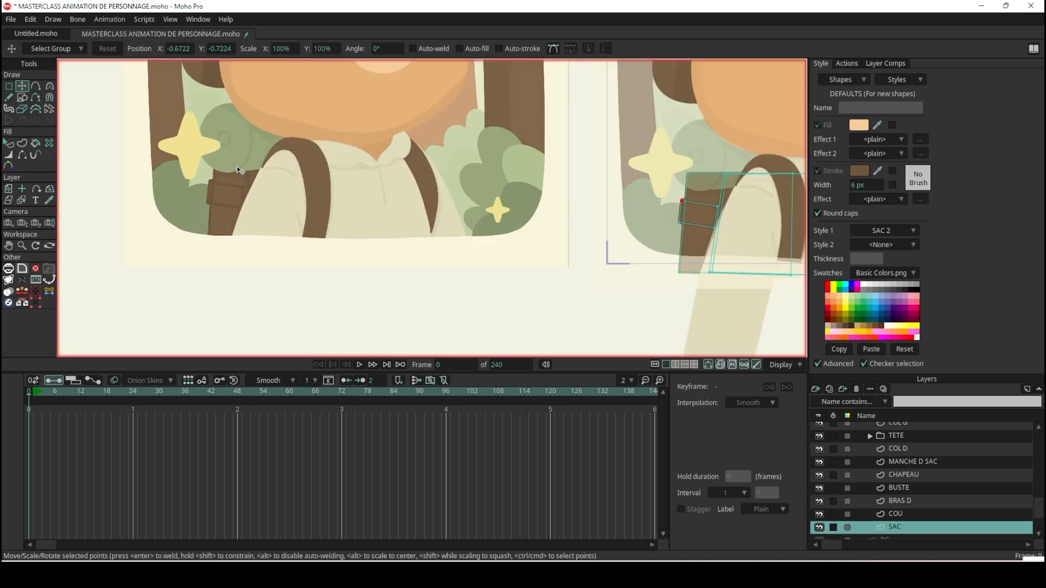
scroll(228, 187, "down", 4)
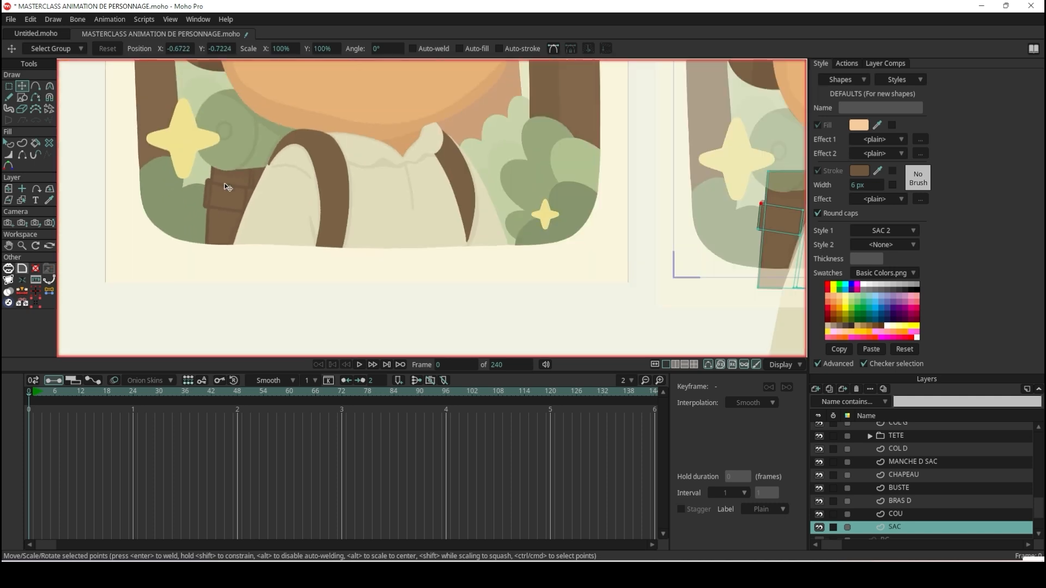
scroll(719, 262, "up", 5)
scroll(525, 207, "up", 3)
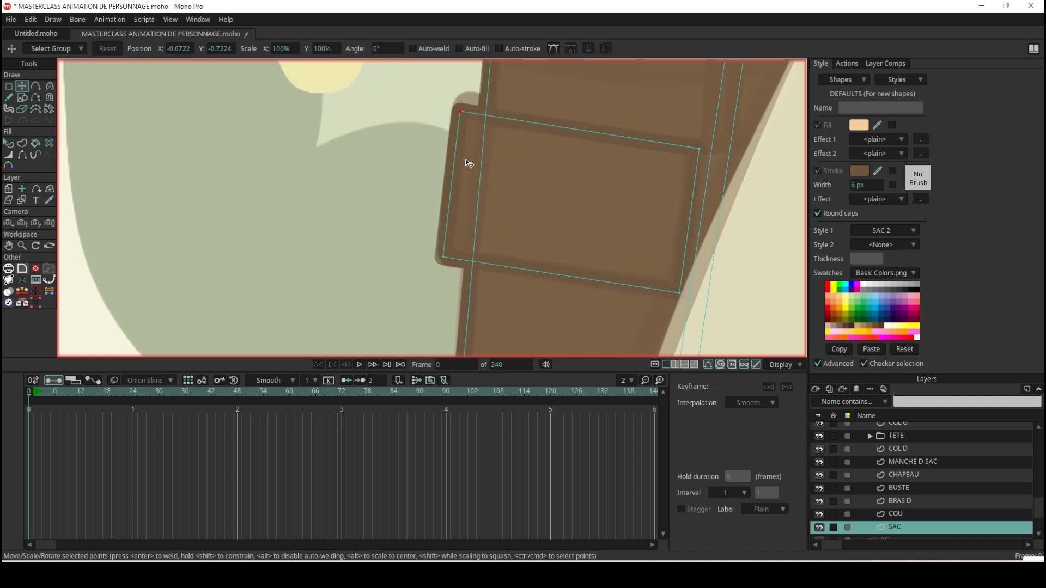
left_click_drag(447, 276, 487, 281)
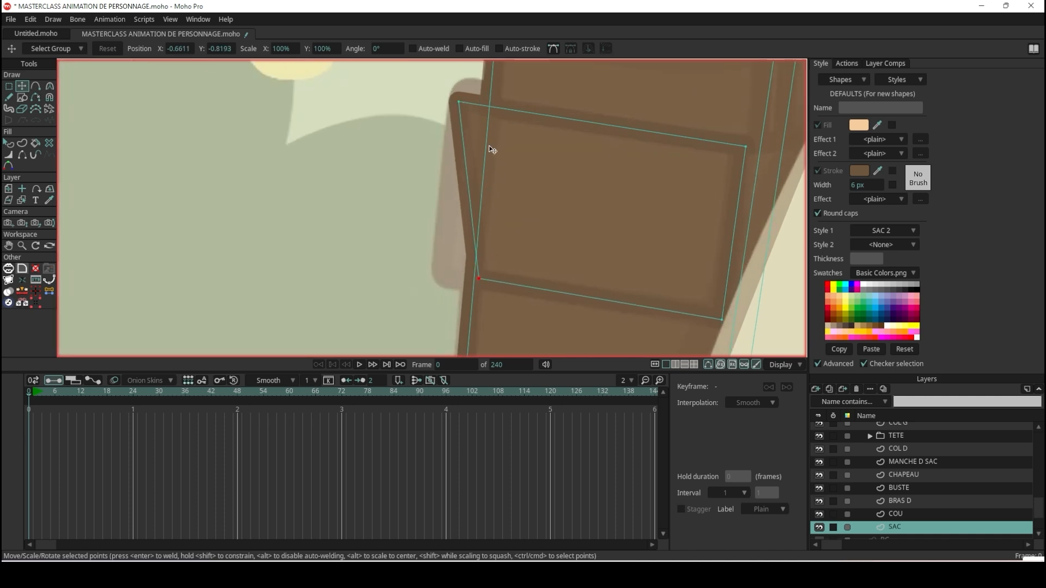
left_click_drag(459, 108, 490, 110)
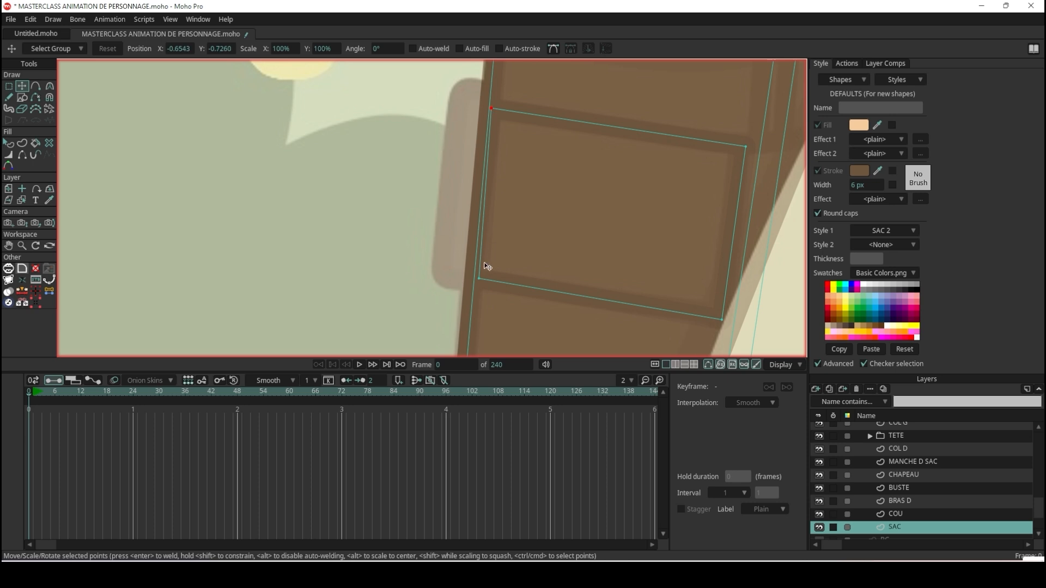
left_click_drag(483, 283, 481, 282)
mouse_move(754, 151)
left_mouse_down()
mouse_move(727, 148)
mouse_move(746, 146)
left_mouse_up()
key("ctrl+z")
Duplicate the pocket rectangle, offset the copy up and outward, and lower its bottom outer corner to match the reference's protruding side.
double_click(592, 123)
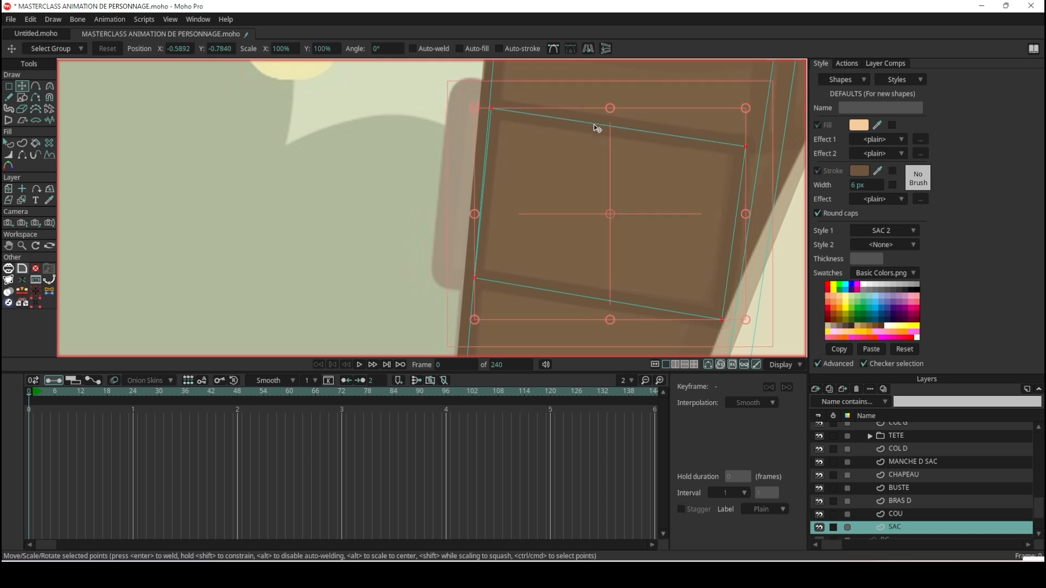
left_click_drag(615, 135, 588, 115)
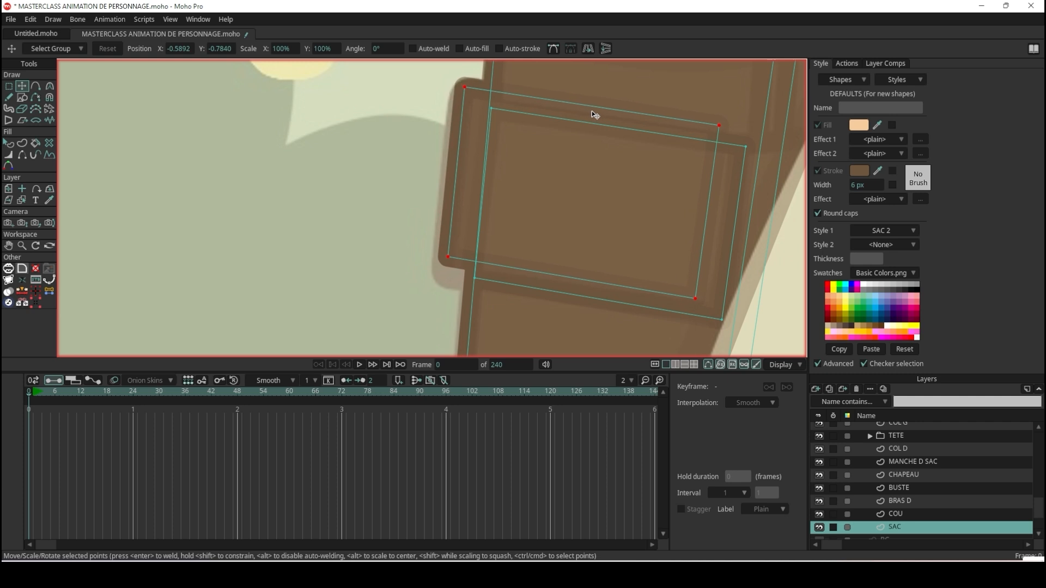
left_click_drag(451, 261, 445, 282)
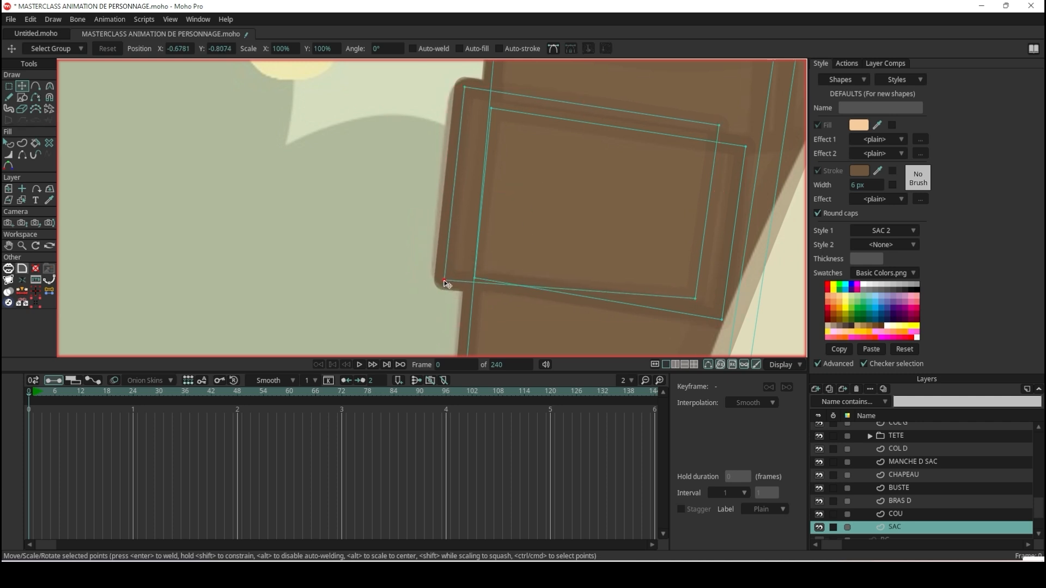
Send the copied pocket shape behind the pocket front and deselect it.
left_click(8, 145)
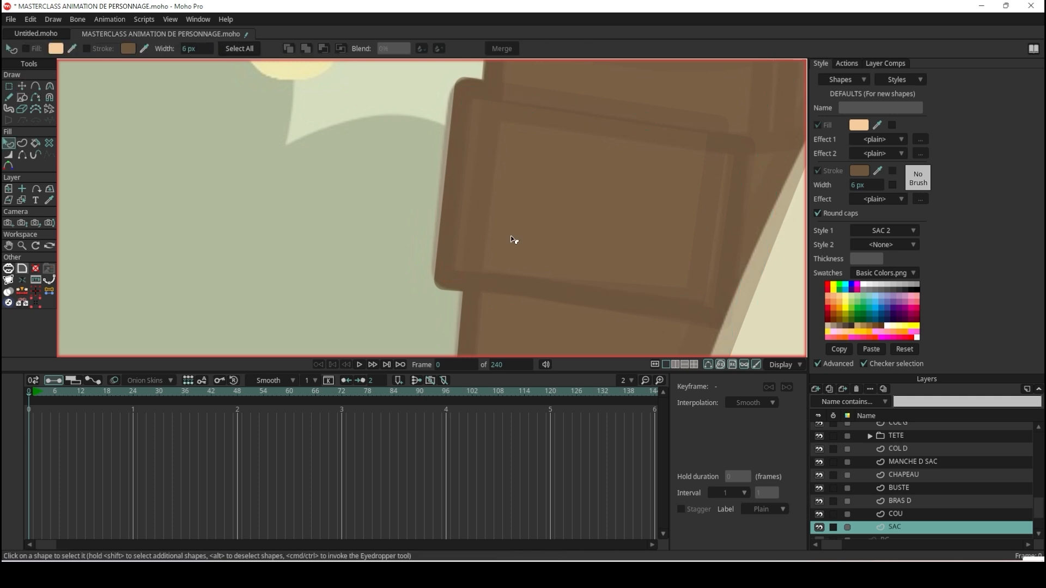
left_click(552, 235)
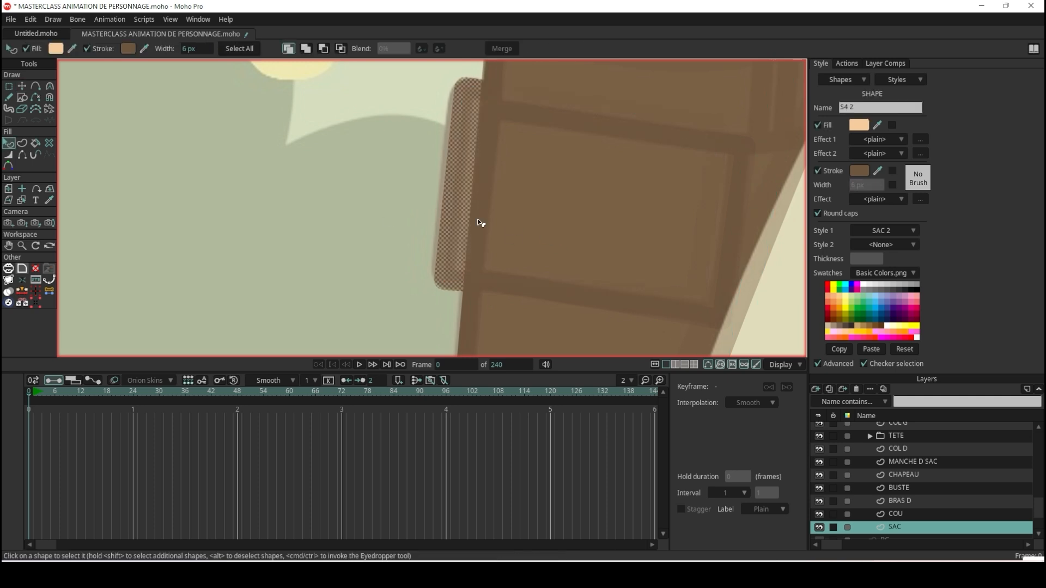
left_click(351, 183)
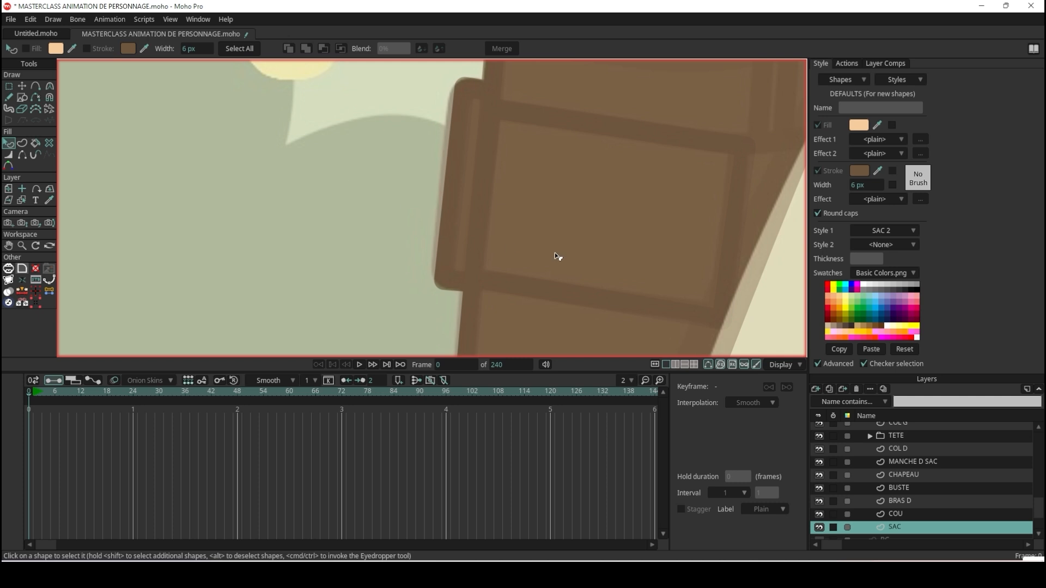
Render the current frame to check the pocket on the backpack, and close the preview.
key("ctrl+r")
scroll(365, 238, "down", 5)
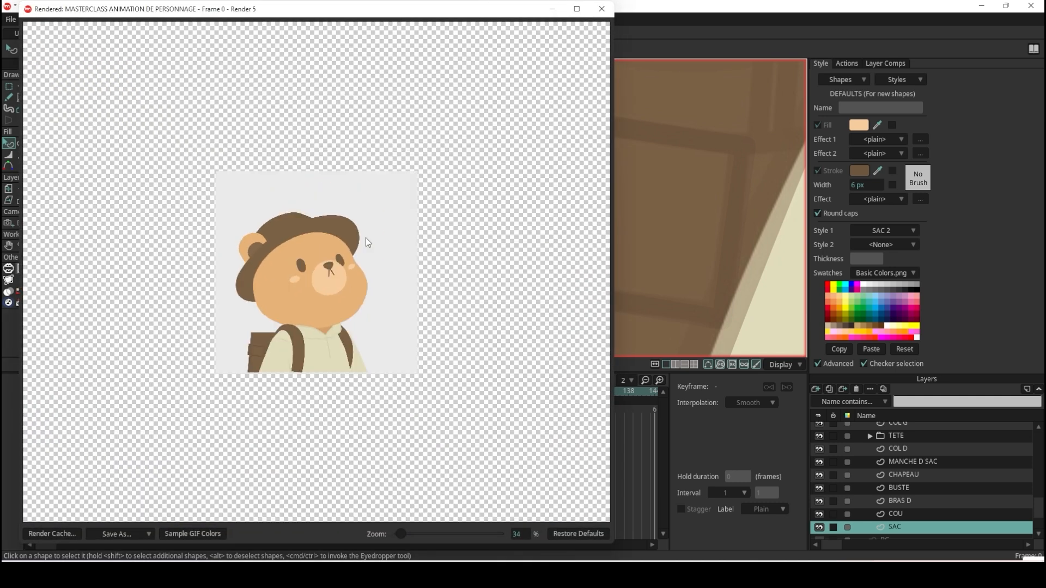
scroll(366, 239, "up", 2)
left_click(602, 10)
Draw a small rectangle just inside the pocket's inner edge, over the bear's sleeve.
scroll(561, 185, "down", 3)
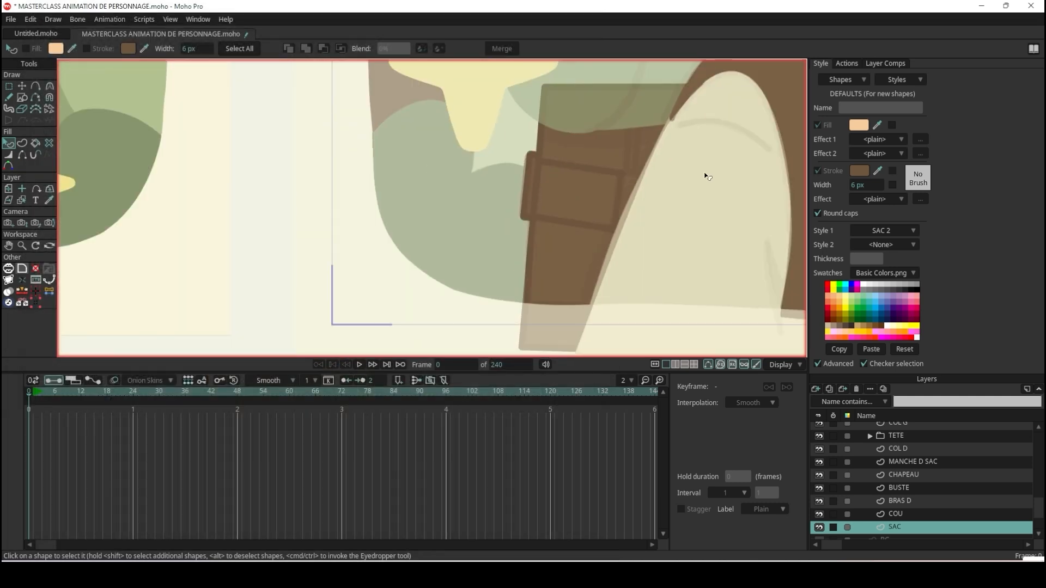
scroll(703, 173, "up", 2)
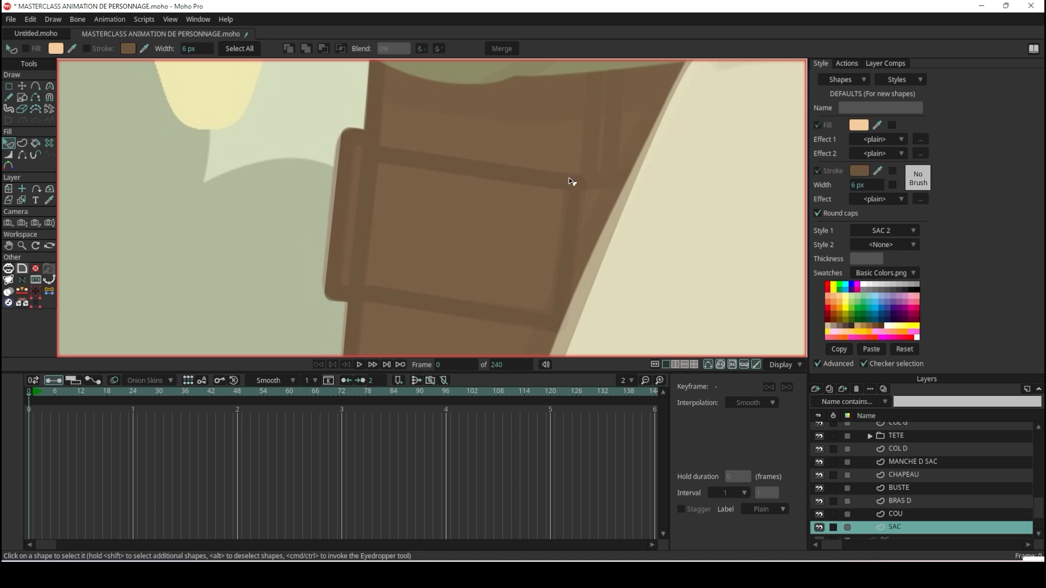
left_click(25, 97)
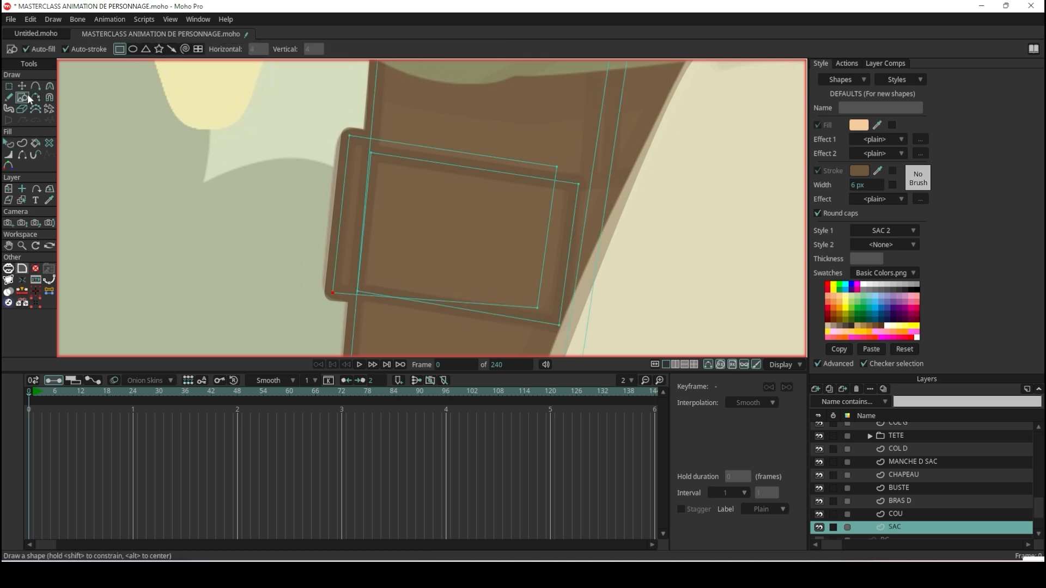
scroll(553, 239, "down", 1)
scroll(596, 219, "up", 4)
left_click_drag(537, 148, 725, 342)
scroll(648, 202, "down", 5)
scroll(632, 207, "up", 3)
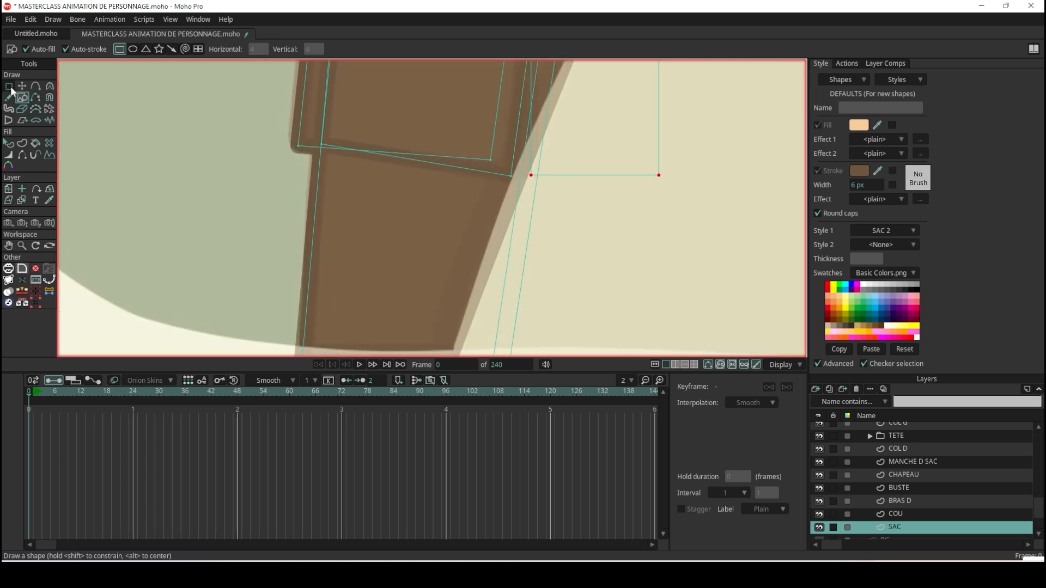
Move the small rectangle's outer corners to meet the pocket's inner edge, the upper one at about X -0.5150, Y -0.7471.
left_click(22, 86)
scroll(551, 185, "up", 2)
left_click(521, 170)
left_click_drag(520, 170, 484, 173)
scroll(534, 132, "down", 3)
scroll(526, 74, "up", 5)
left_click_drag(506, 115, 495, 115)
Save the project with the finished pocket shapes.
scroll(495, 114, "down", 3)
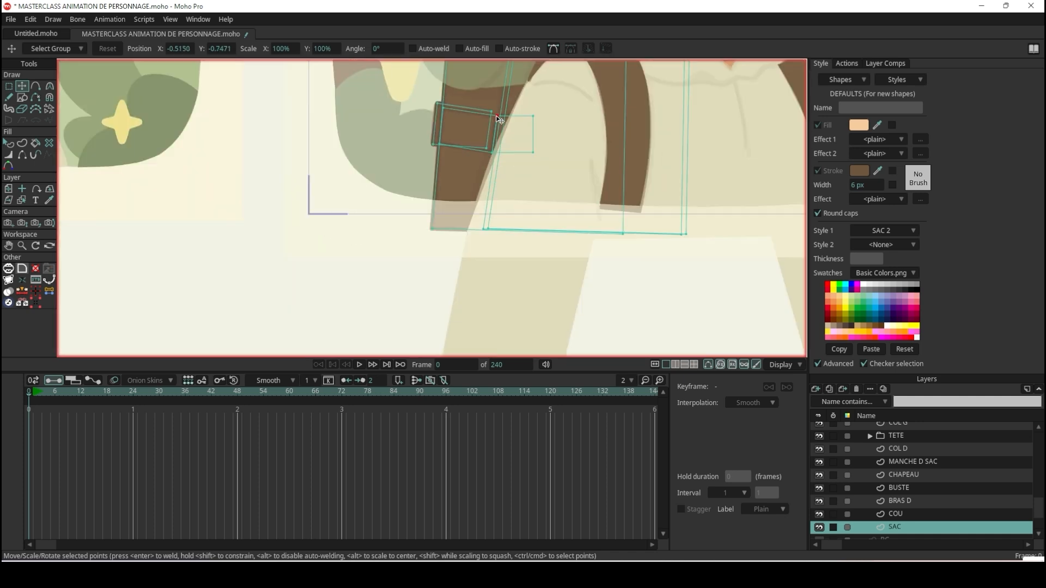
scroll(483, 80, "down", 5)
scroll(492, 74, "down", 3)
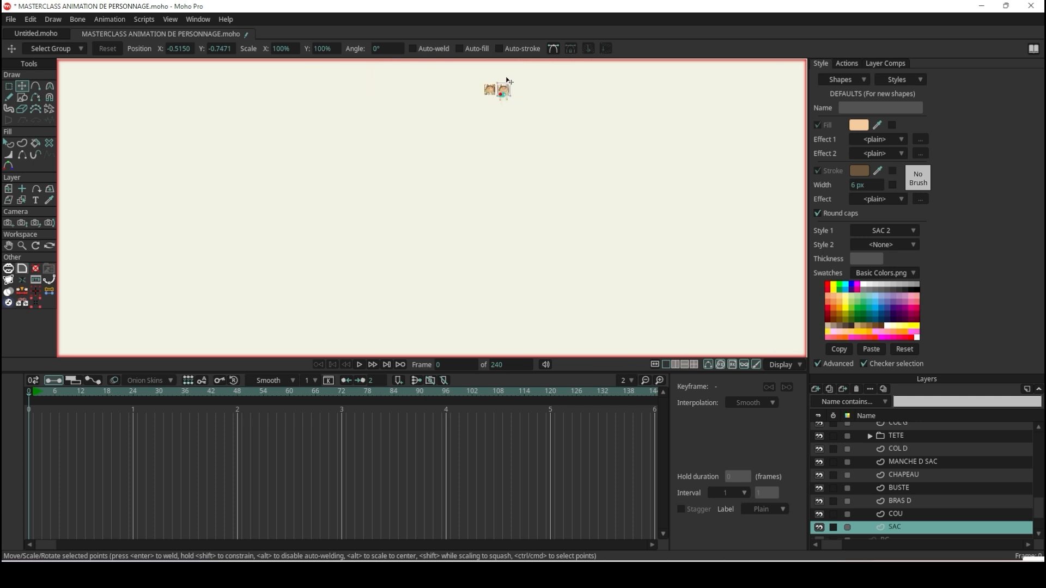
scroll(493, 116, "up", 8)
scroll(509, 208, "up", 2)
key("ctrl+s")
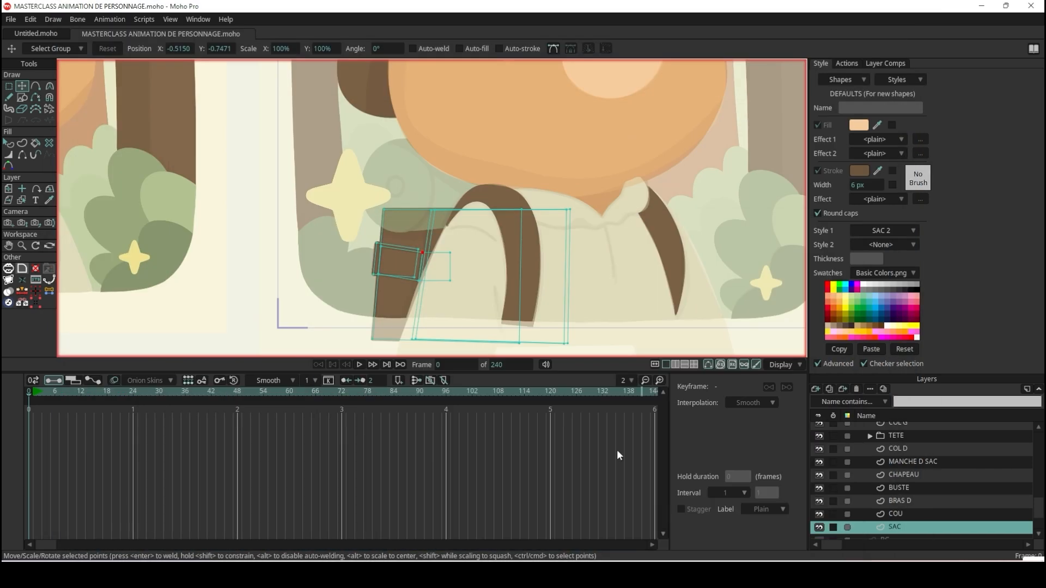
scroll(434, 208, "up", 3)
scroll(434, 205, "down", 6)
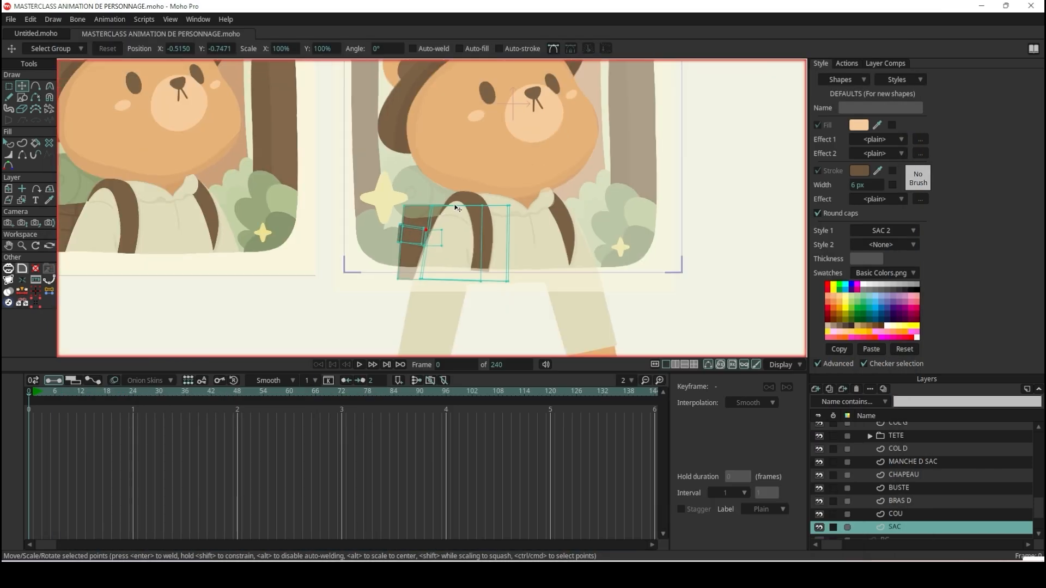
scroll(457, 208, "down", 2)
scroll(436, 207, "up", 8)
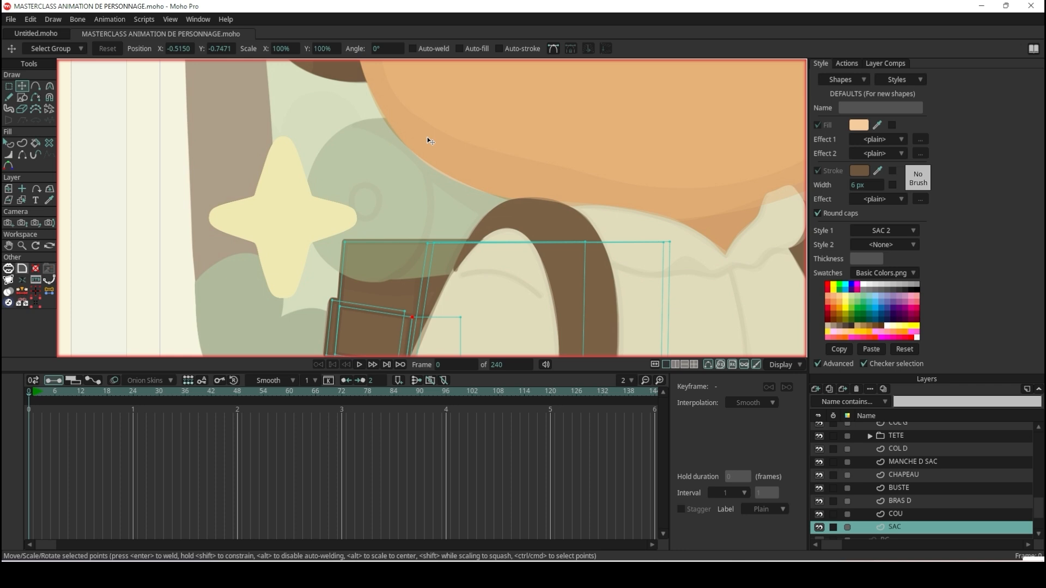
scroll(400, 193, "down", 6)
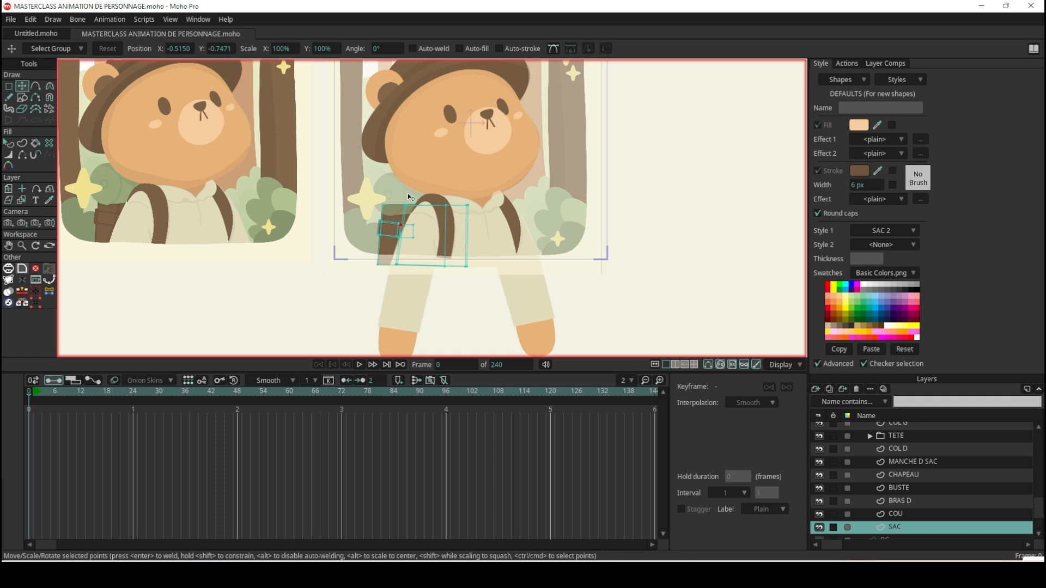
Draw a large rectangle for the backpack's upper flap, from beside the bear's chin down over the top of the backpack body.
scroll(378, 227, "up", 5)
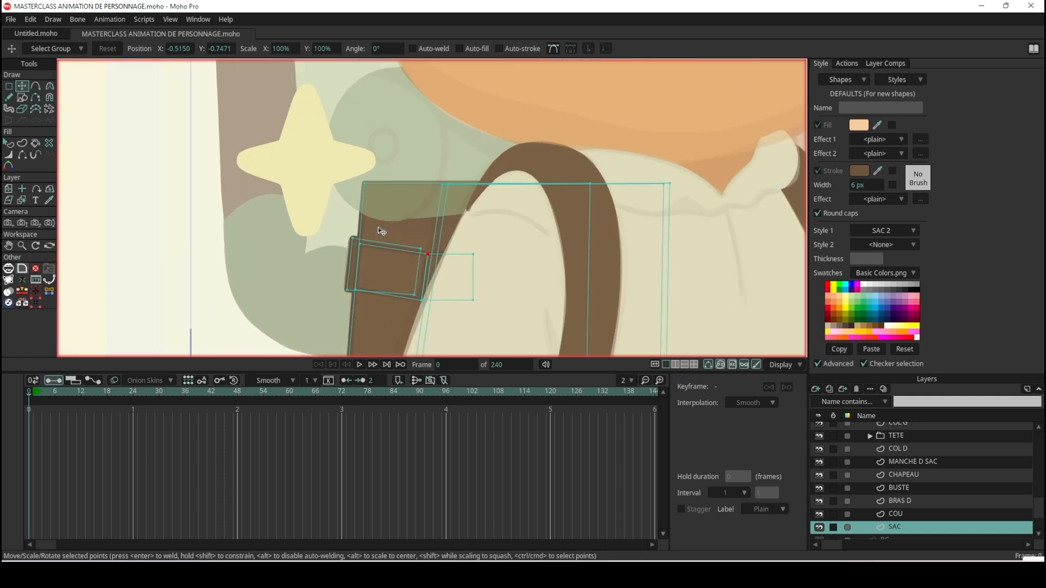
scroll(352, 191, "up", 2)
mouse_move(419, 142)
left_mouse_down()
mouse_move(397, 238)
mouse_move(380, 260)
left_mouse_up()
left_click(22, 98)
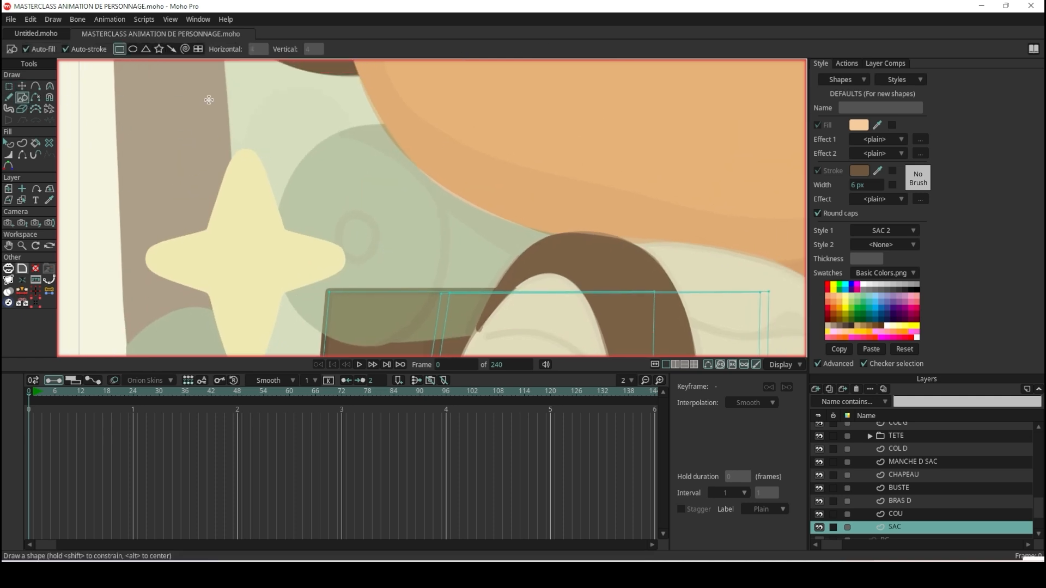
scroll(453, 193, "down", 3)
scroll(468, 234, "up", 2)
left_click_drag(369, 123, 690, 262)
Move the flap's lower inner corner to about X 0.0069, Y -0.6361 and its upper outer corner to about X -0.6336, Y -0.3813.
key("t")
scroll(364, 123, "up", 3)
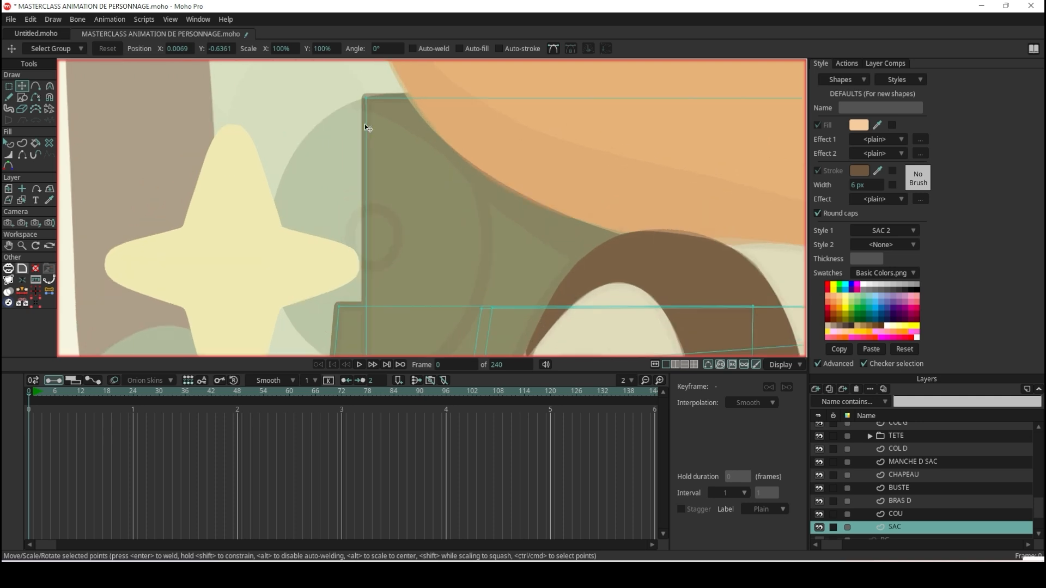
left_click_drag(365, 96, 345, 106)
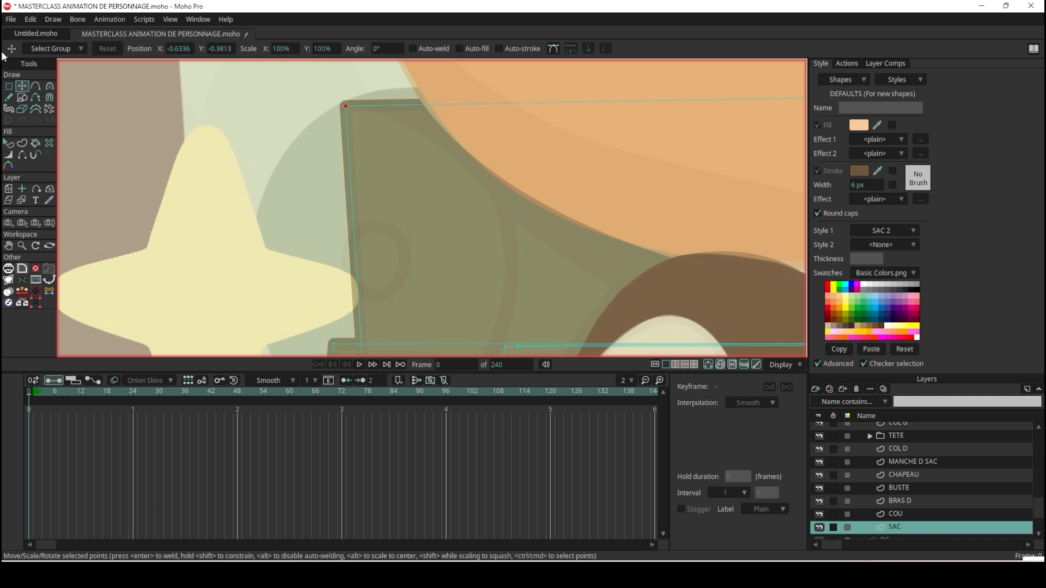
Bow the flap's top edge slightly upward with the Add Point tool so it follows the reference outline.
left_click(35, 86)
left_click_drag(425, 105, 424, 88)
scroll(424, 89, "down", 5)
scroll(430, 191, "up", 3)
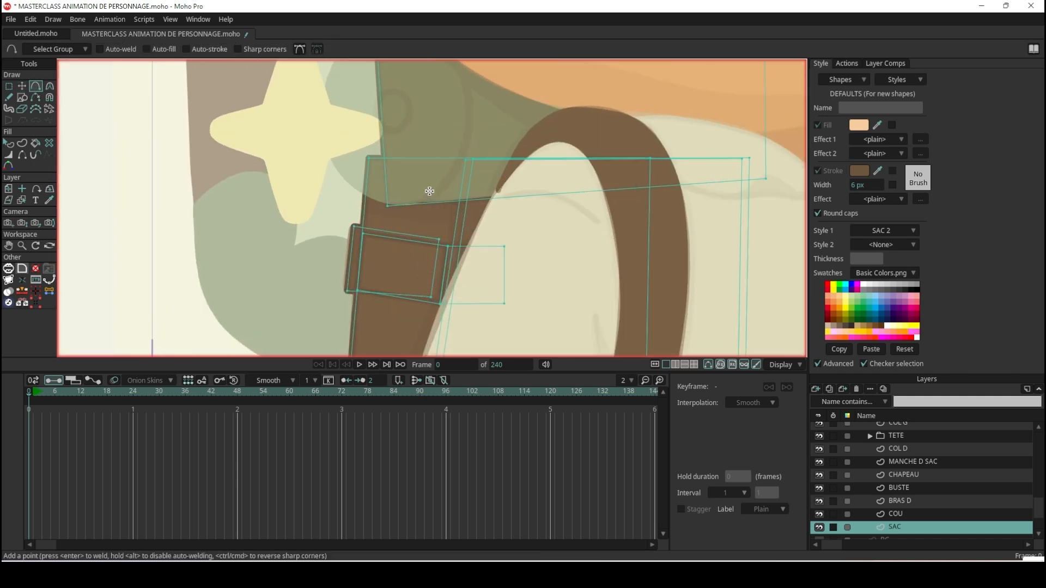
Move the flap's lower outer corner to about X -0.5845, Y -0.6785, along the top of the backpack body.
scroll(419, 158, "up", 1)
scroll(422, 227, "up", 2)
key("t")
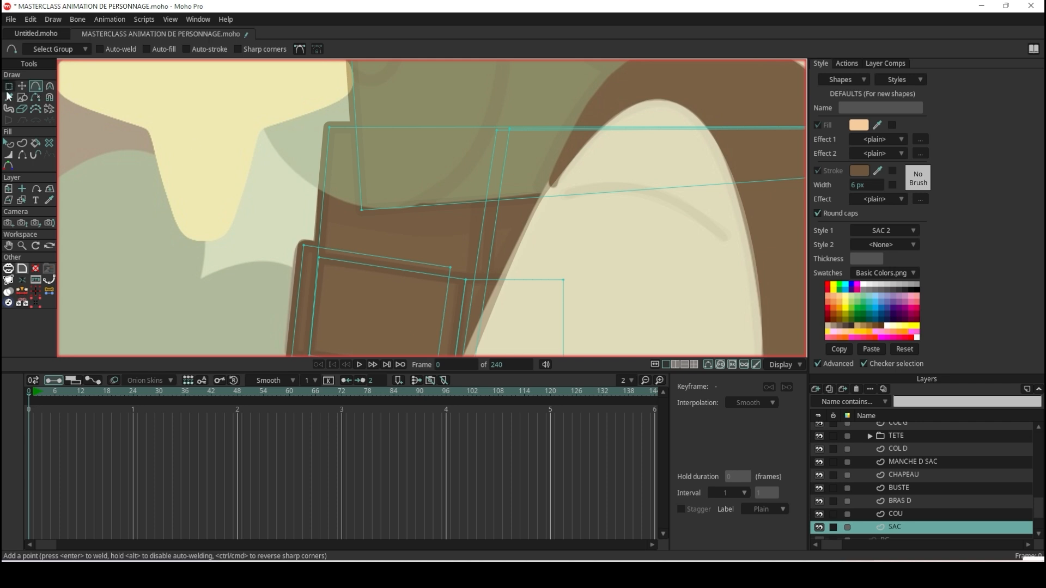
left_click_drag(370, 210, 401, 207)
scroll(418, 205, "down", 5)
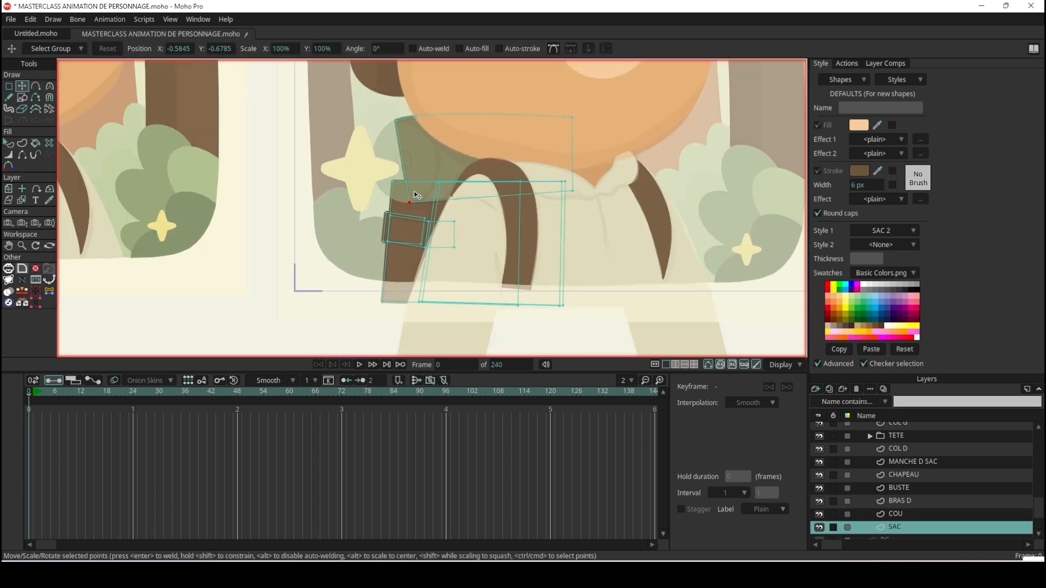
Draw a tall oval over the round end of the green roll on top of the backpack, overlapping the yellow star.
scroll(407, 188, "up", 2)
left_click(22, 97)
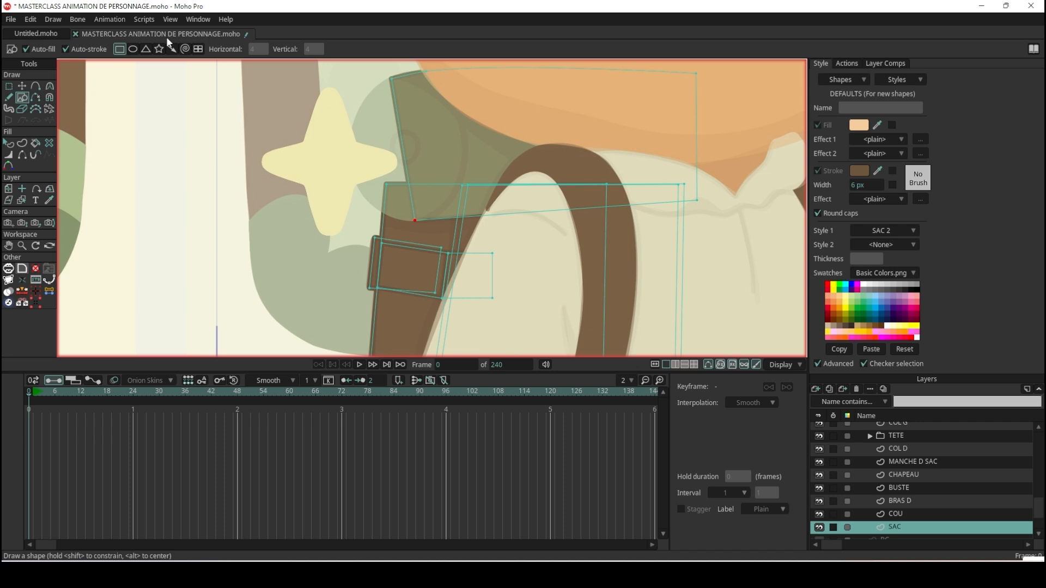
left_click(132, 49)
left_click_drag(397, 141, 446, 212)
scroll(410, 112, "up", 2)
scroll(383, 108, "down", 4)
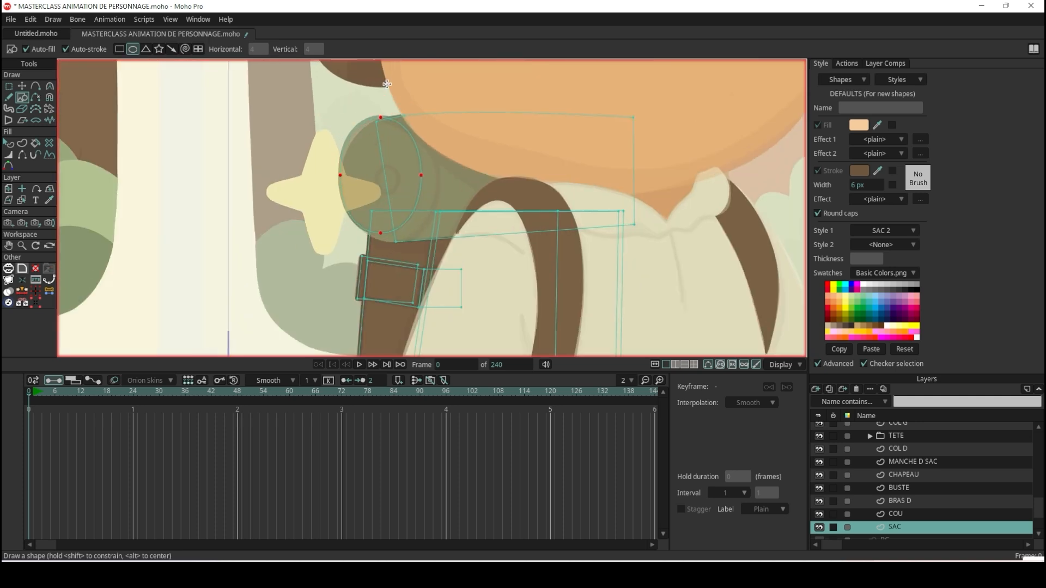
Fit the oval to the roll's outline, moving its inner point to about X -0.4792, Y -0.5346 and its lowest point to about X -0.6072, Y -0.6806.
scroll(392, 167, "up", 3)
left_click(22, 85)
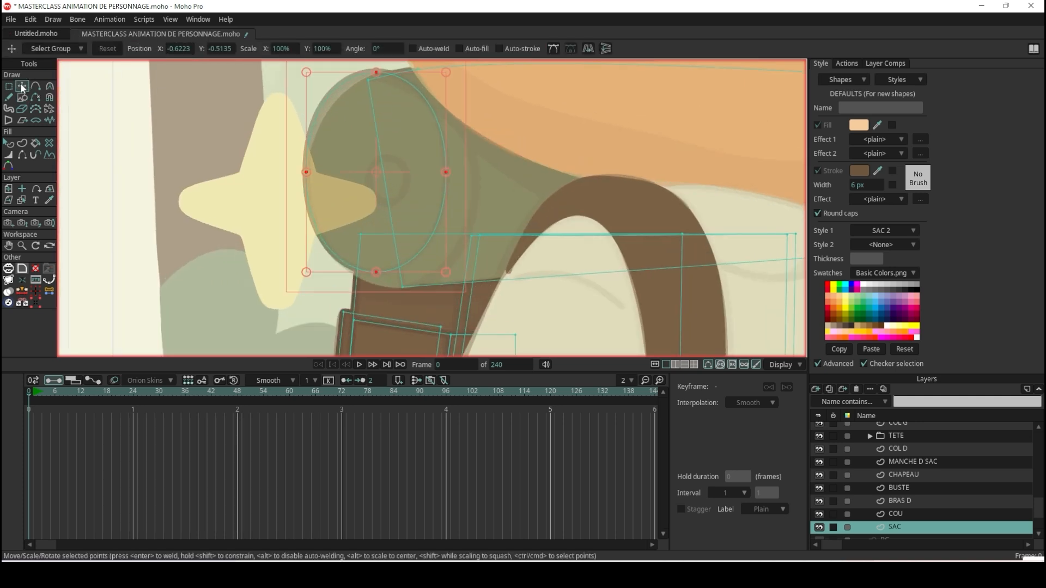
scroll(300, 96, "up", 1)
scroll(342, 96, "up", 1)
left_click_drag(358, 147, 344, 106)
left_click_drag(506, 216, 548, 229)
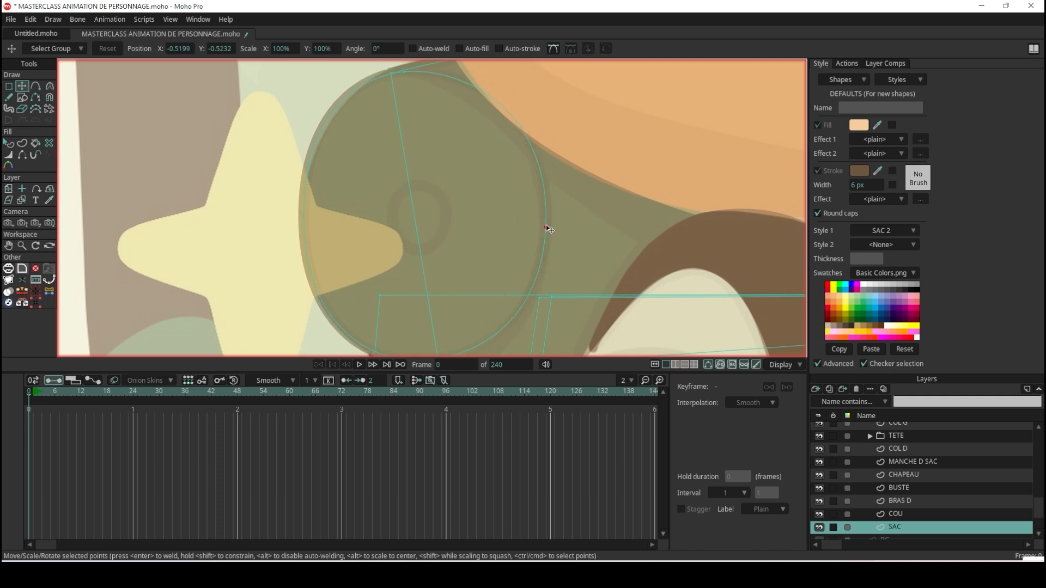
scroll(554, 201, "down", 6)
scroll(531, 269, "up", 7)
left_click_drag(461, 197, 474, 211)
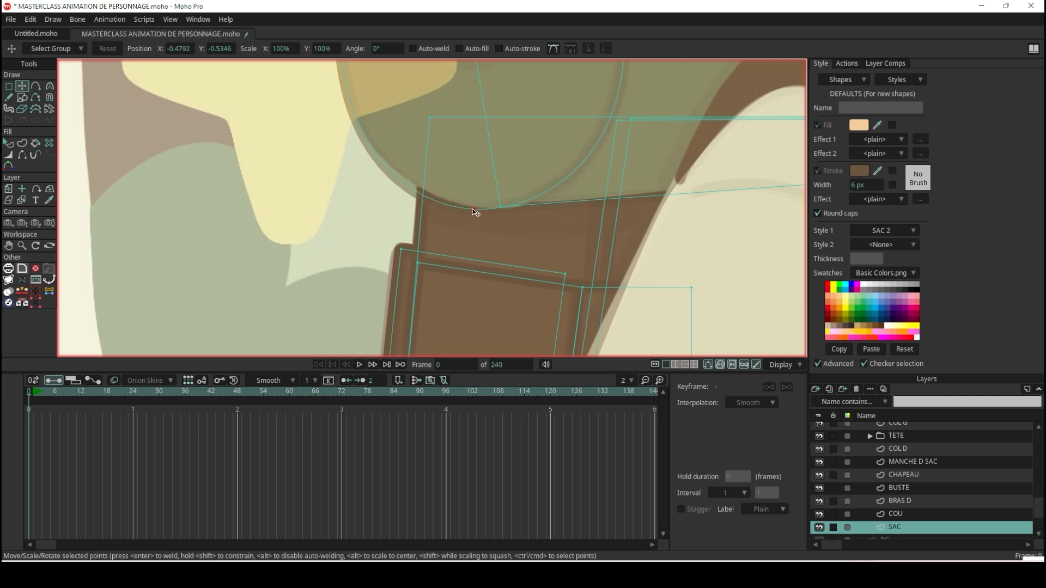
scroll(474, 211, "down", 5)
scroll(470, 107, "up", 7)
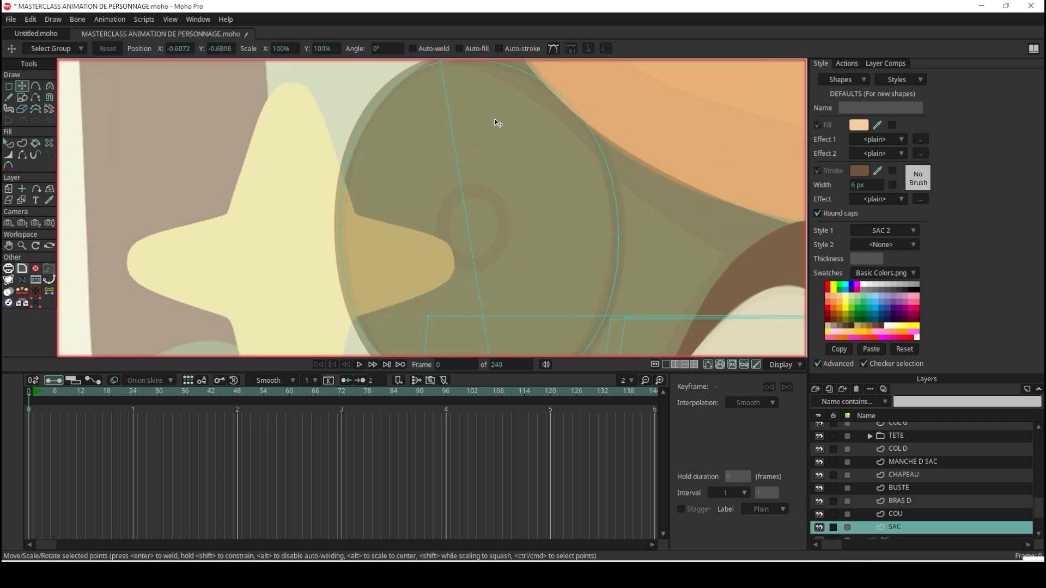
Duplicate the oval, shrink the copy to the small inner ring and centre it at about X -0.6063, Y -0.5258.
scroll(495, 118, "down", 4)
scroll(476, 82, "up", 8)
key("Tab")
scroll(502, 129, "down", 7)
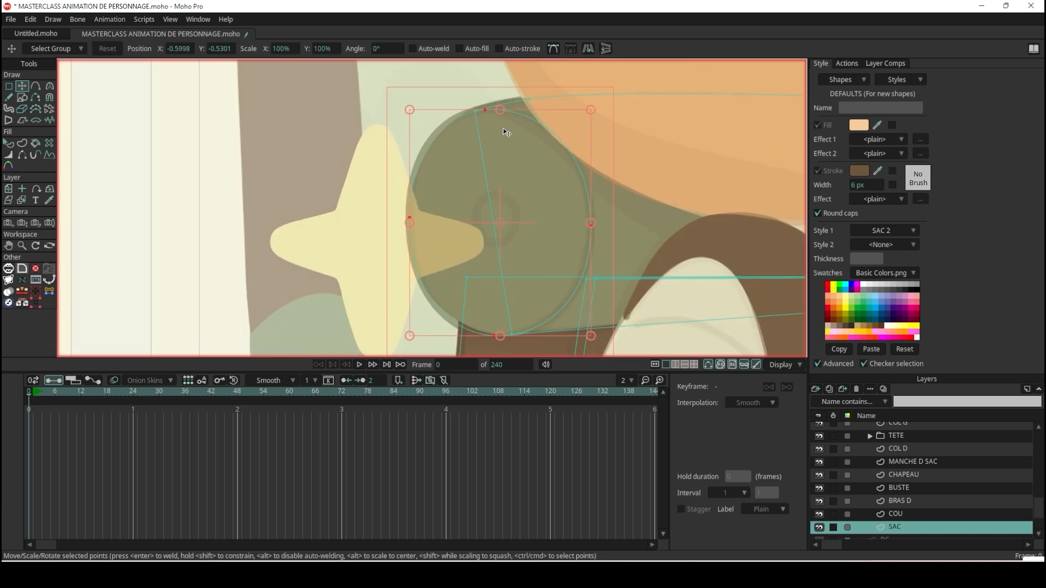
scroll(502, 128, "down", 2)
left_click_drag(573, 114, 524, 181)
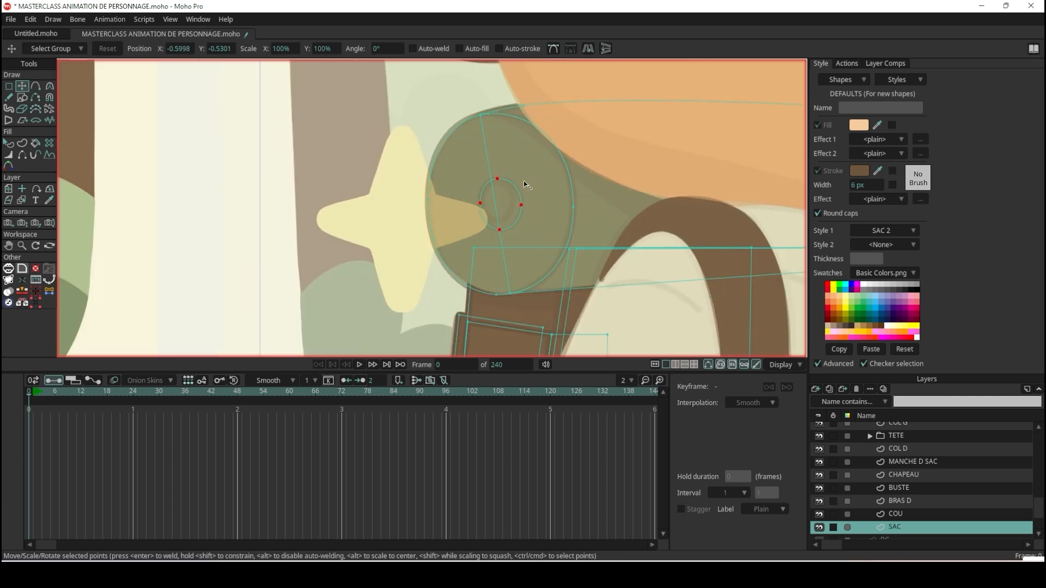
scroll(524, 181, "up", 5)
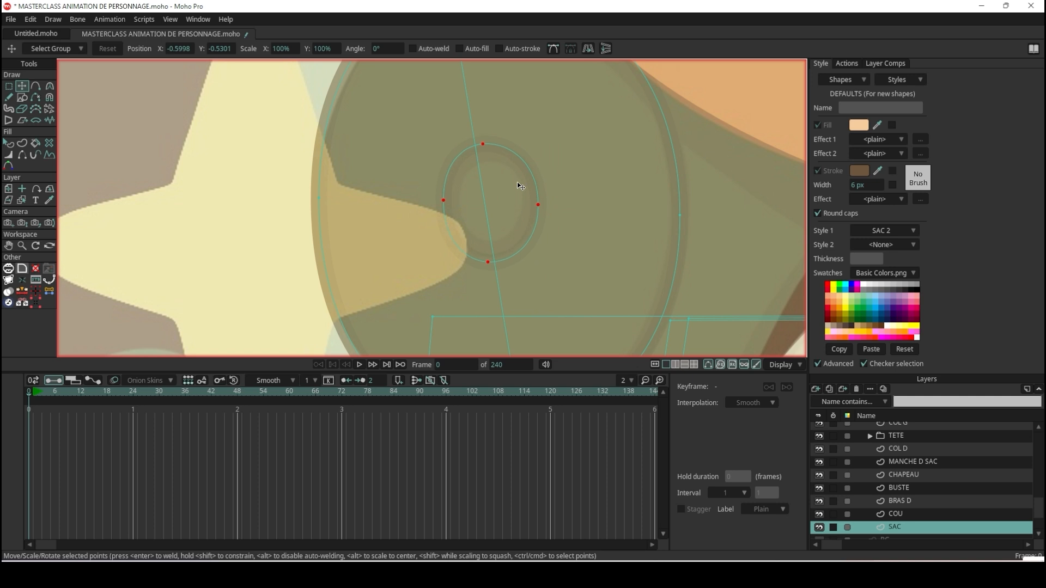
scroll(516, 182, "down", 10)
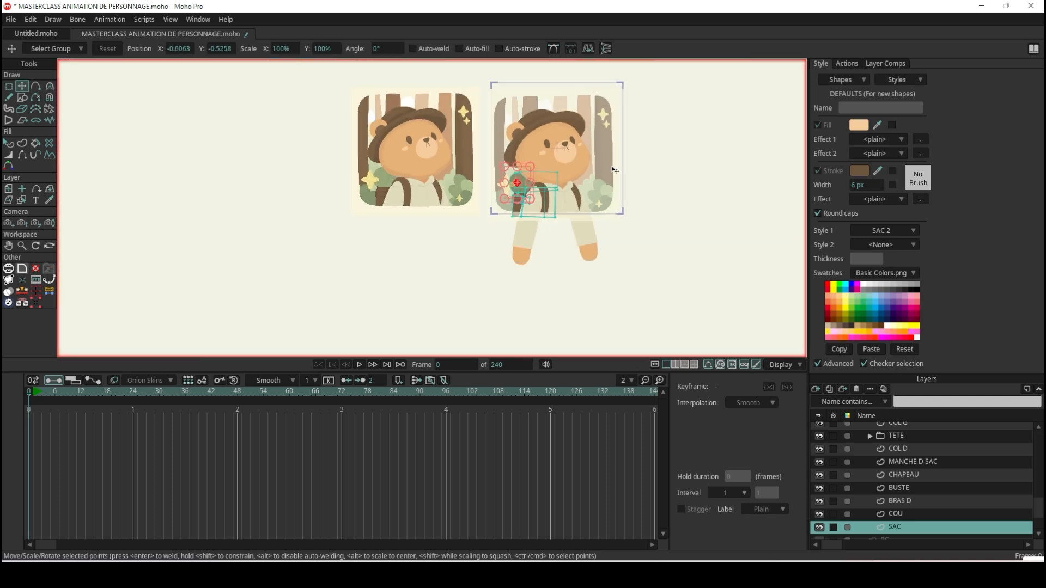
Save the project and preview a render of the frame with the new backpack shapes.
key("ctrl+s")
key("ctrl+r")
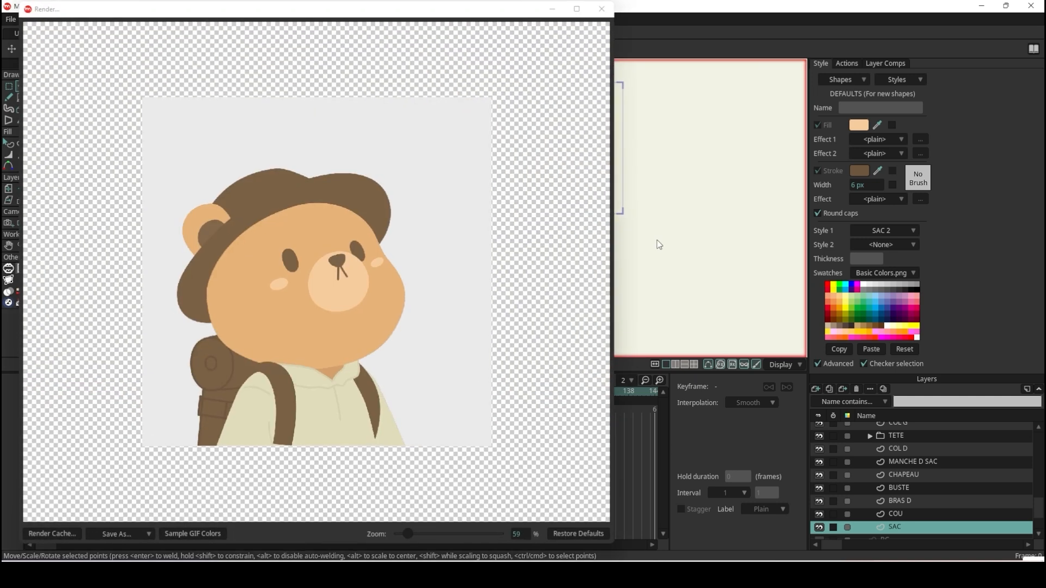
left_click(602, 8)
Create a new style named COUETTE for the roll on top of the backpack.
scroll(570, 192, "up", 10)
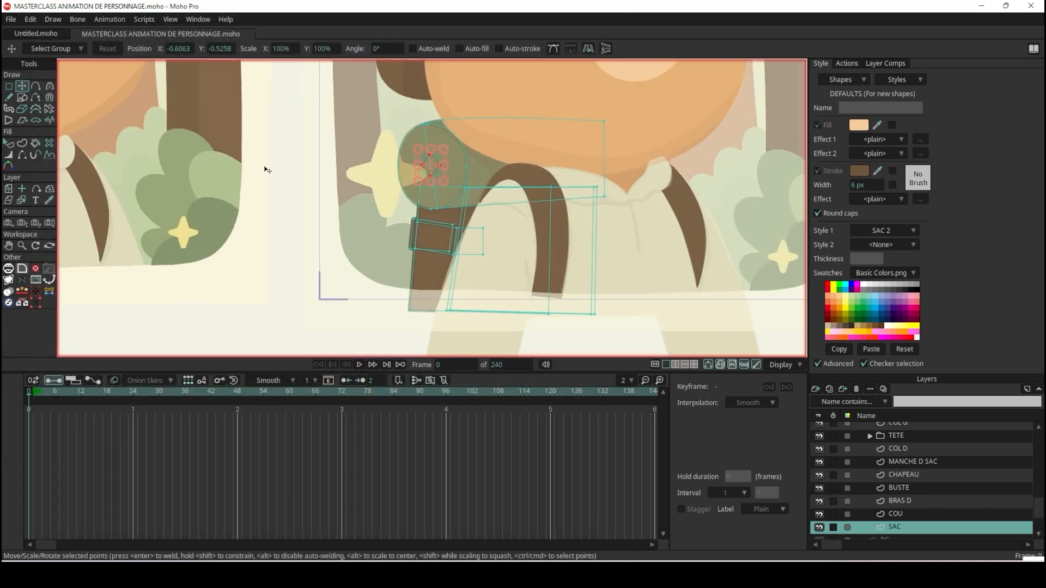
left_click(8, 142)
scroll(401, 171, "up", 3)
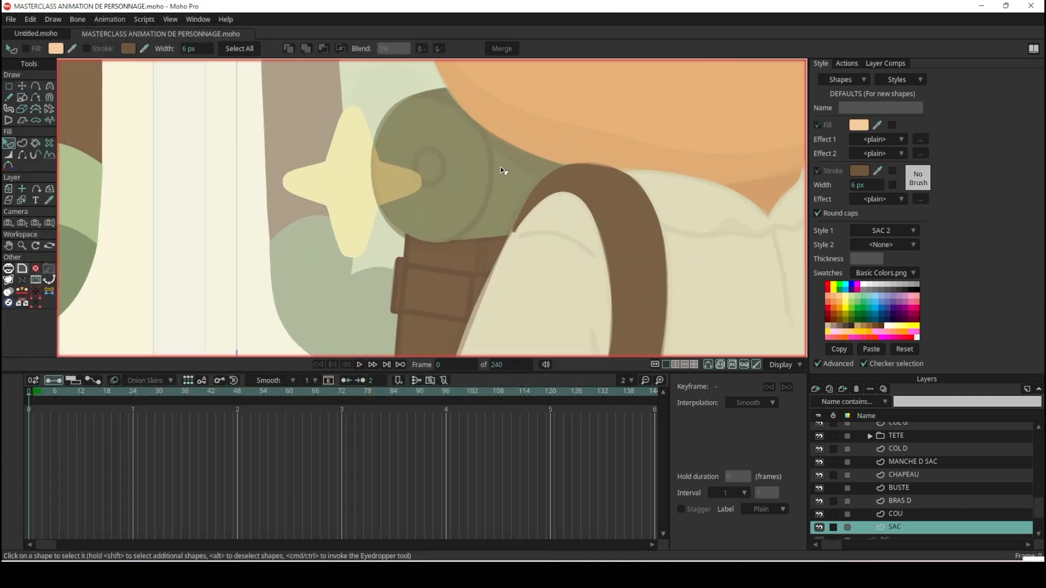
left_click(501, 169)
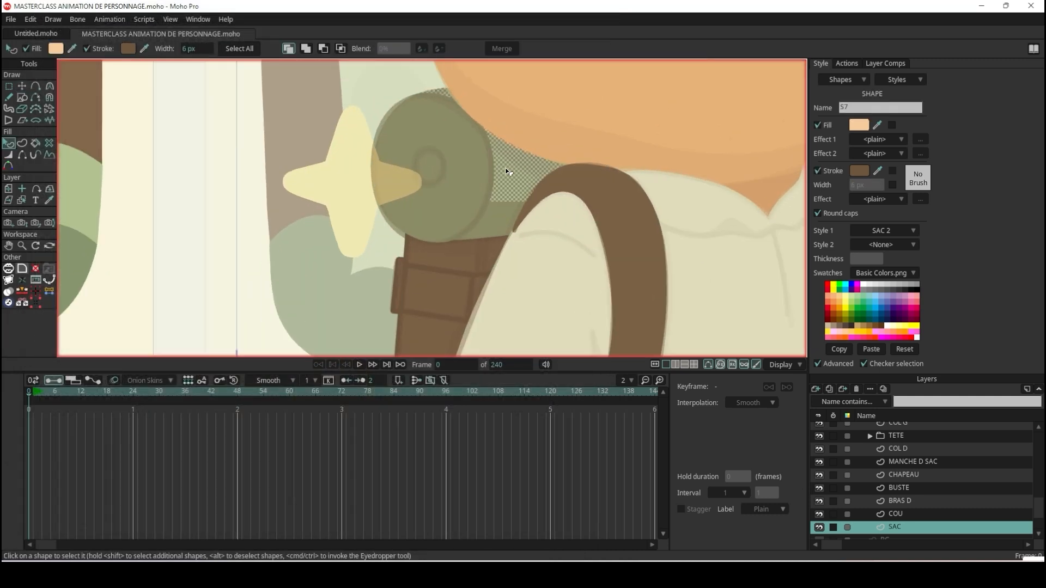
left_click(905, 77)
left_click(912, 92)
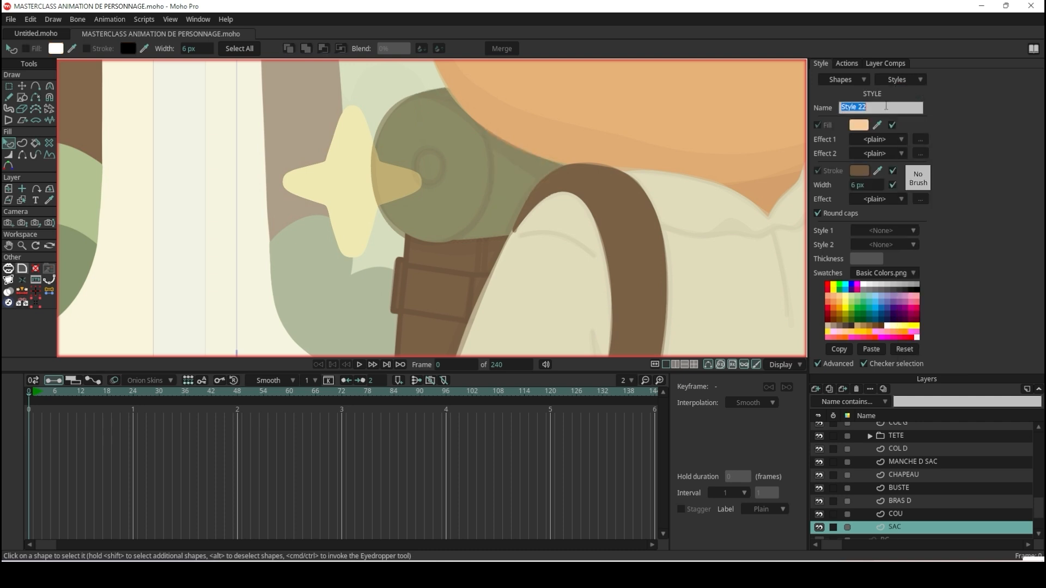
type("COUETTE")
key("Return")
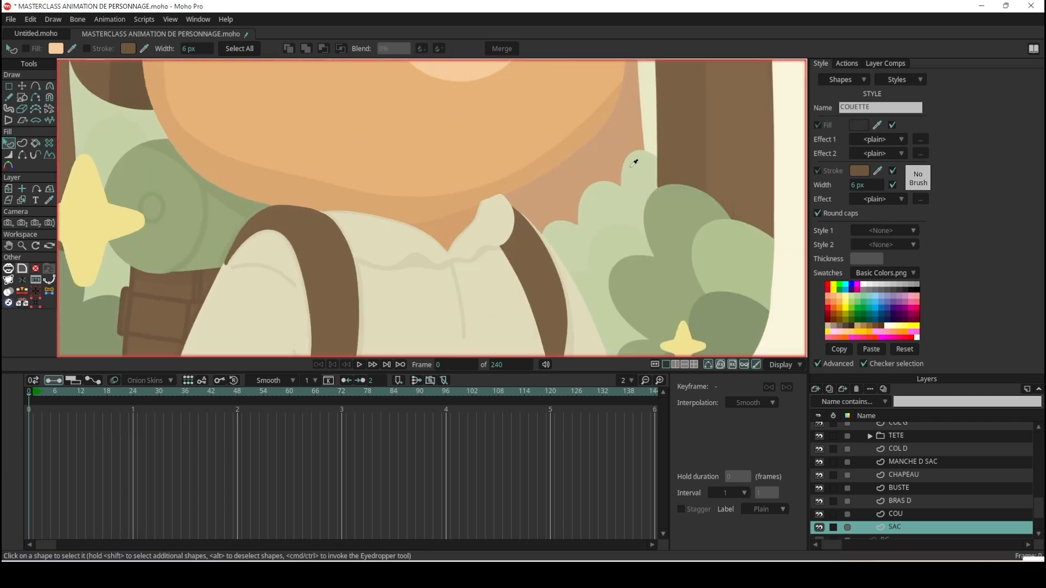
Set the COUETTE style's fill and stroke to the roll's greens sampled from the reference illustration.
left_click(634, 163, "ctrl")
left_click_drag(217, 237, 231, 245)
scroll(164, 195, "up", 5)
left_click(878, 170)
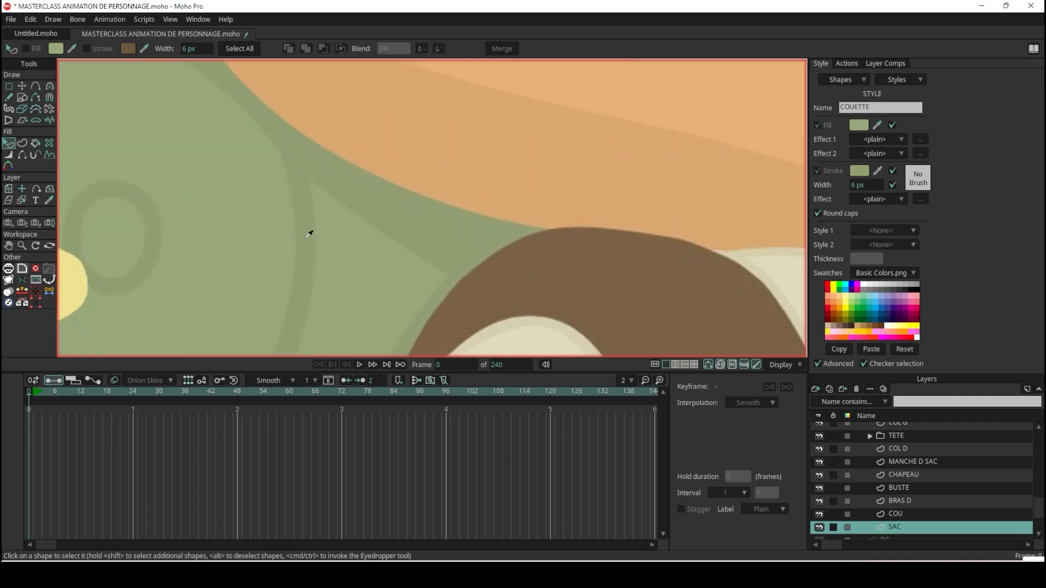
left_click(306, 237)
Apply the COUETTE style to the flap shape and to the oval shape at the roll's end.
scroll(298, 231, "down", 5)
scroll(326, 190, "up", 5)
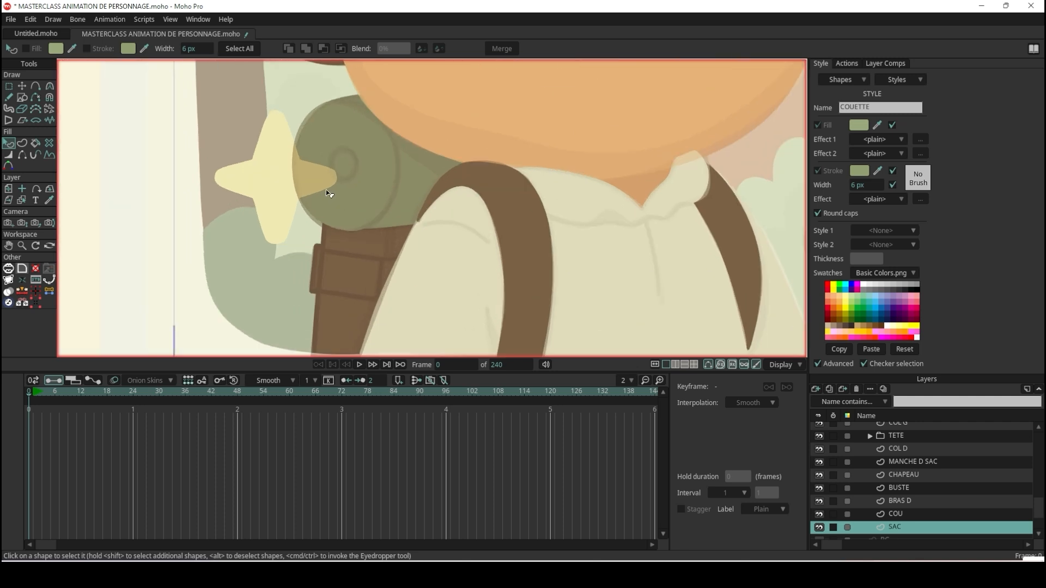
scroll(326, 189, "up", 2)
left_click(427, 182)
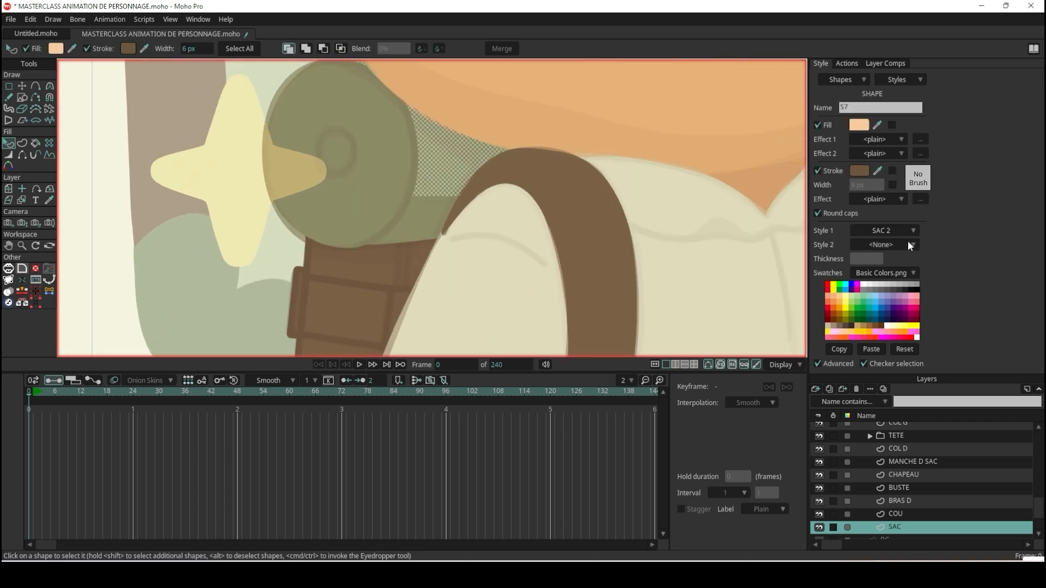
left_click(900, 229)
left_click(921, 482)
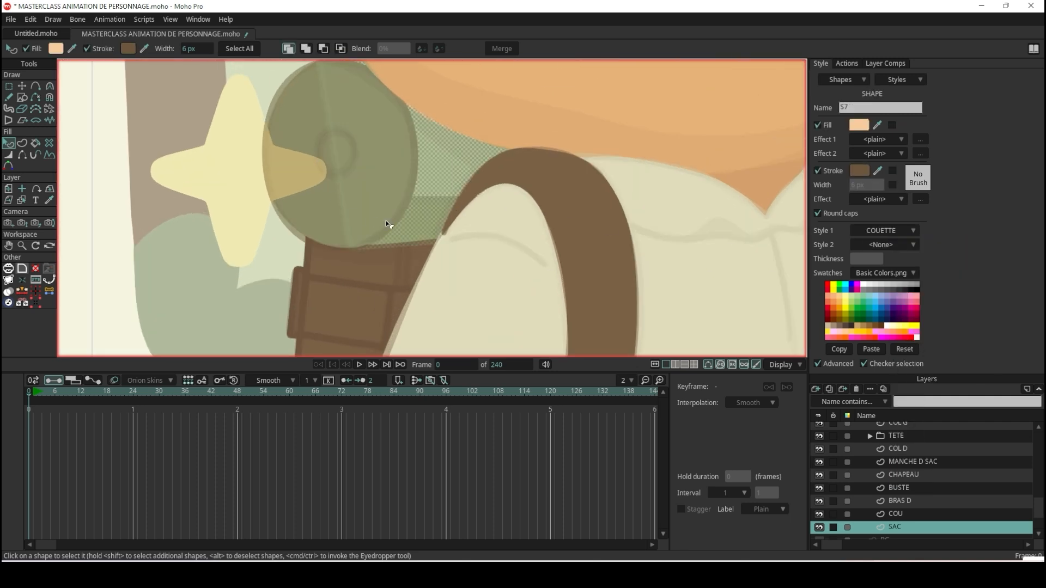
left_click(328, 210)
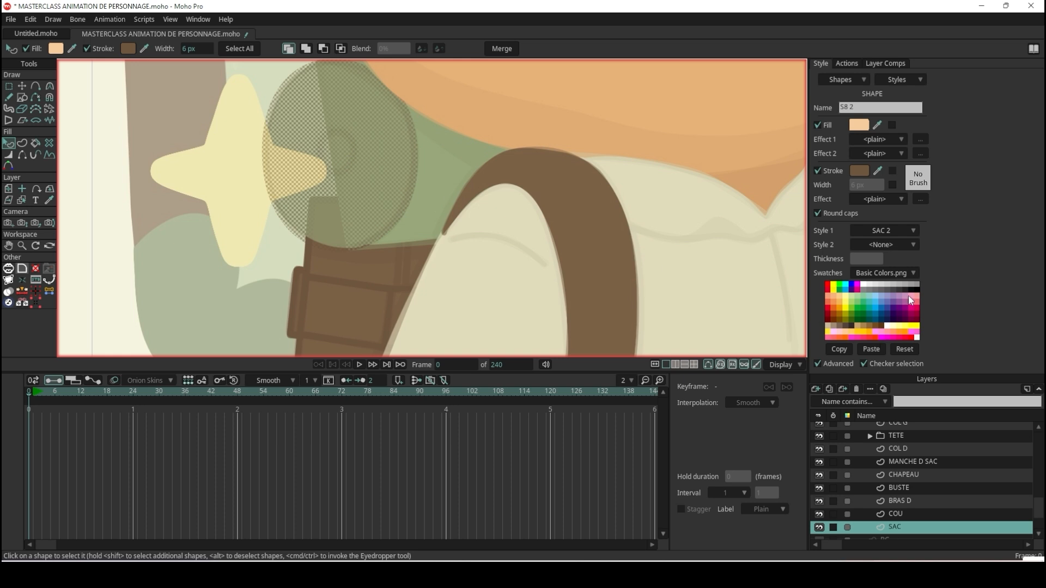
left_click(902, 230)
left_click(921, 481)
left_click(127, 247)
Render the frame to check the roll's green colours on the character.
scroll(344, 215, "down", 12)
scroll(344, 215, "up", 3)
key("ctrl+r")
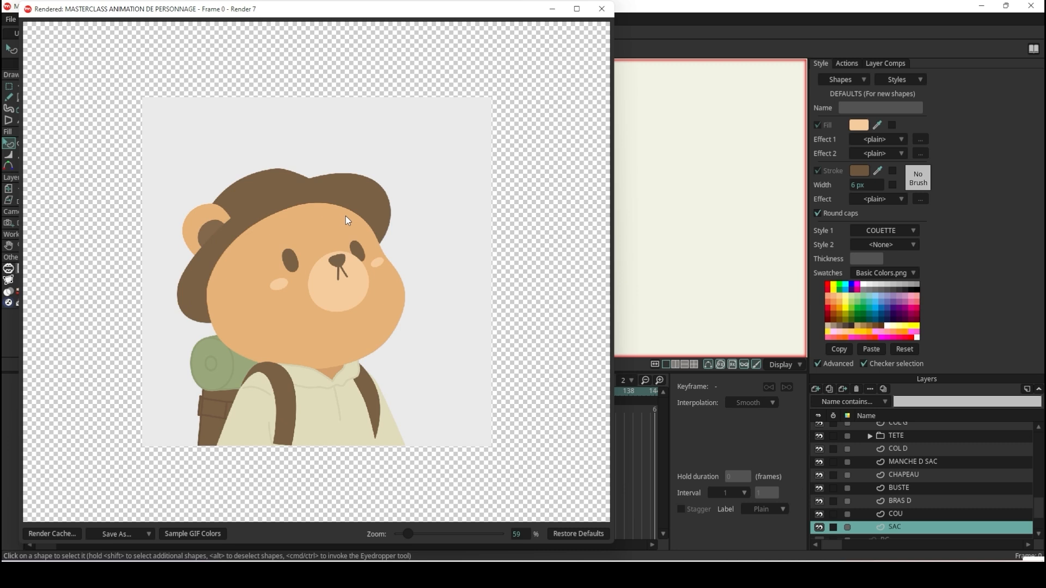
scroll(345, 215, "down", 6)
scroll(349, 217, "up", 4)
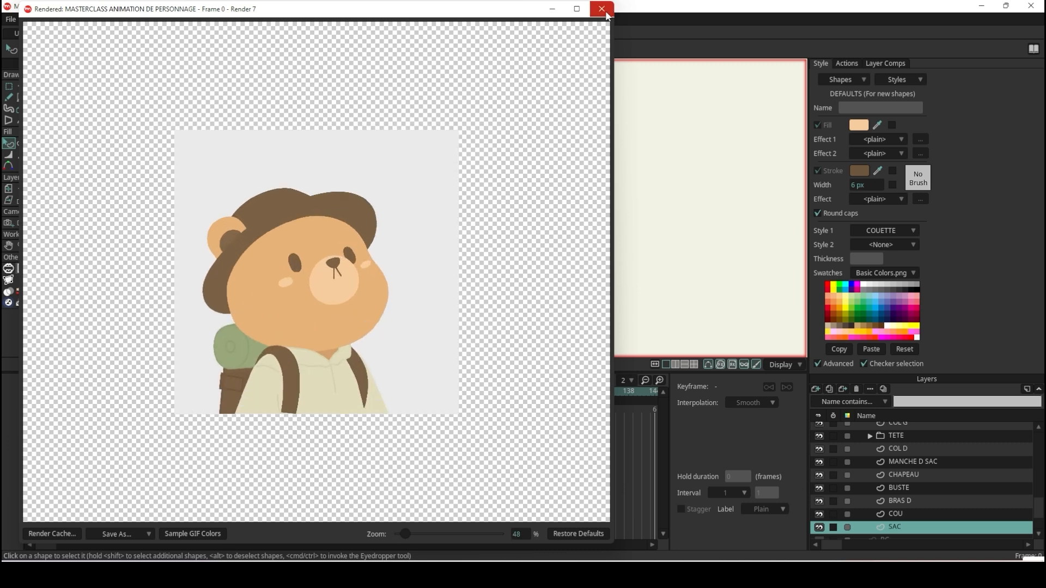
left_click(601, 9)
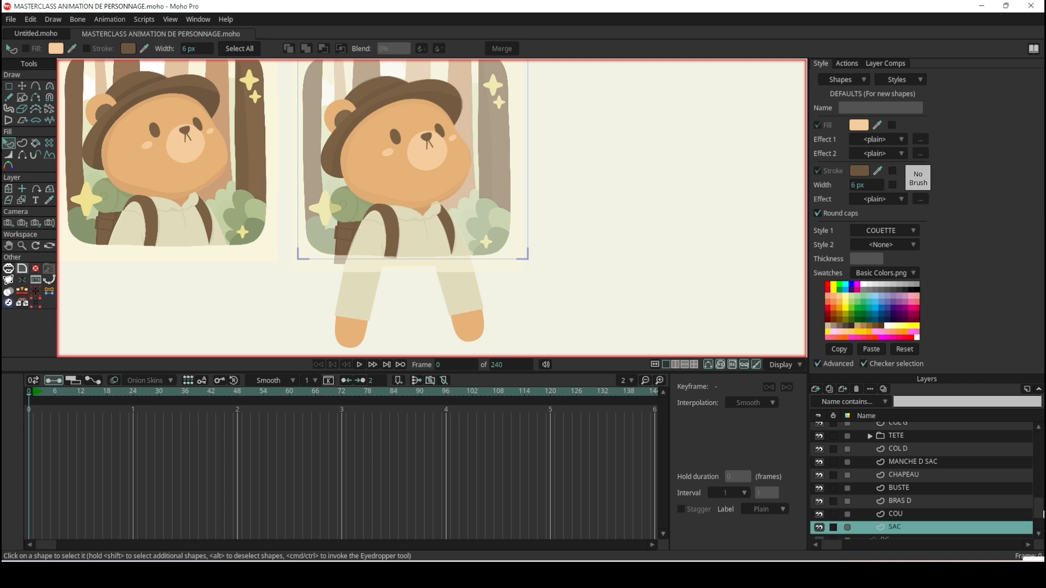
Show the BG layer and render the frame to check the bear against the forest background.
left_click_drag(1044, 514, 1043, 529)
left_click(819, 528)
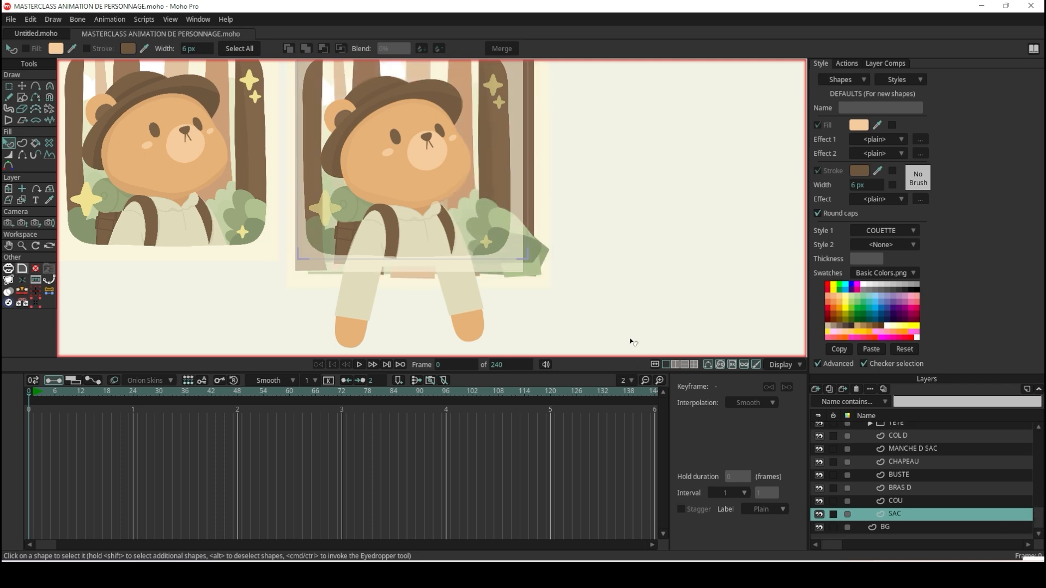
key("ctrl+r")
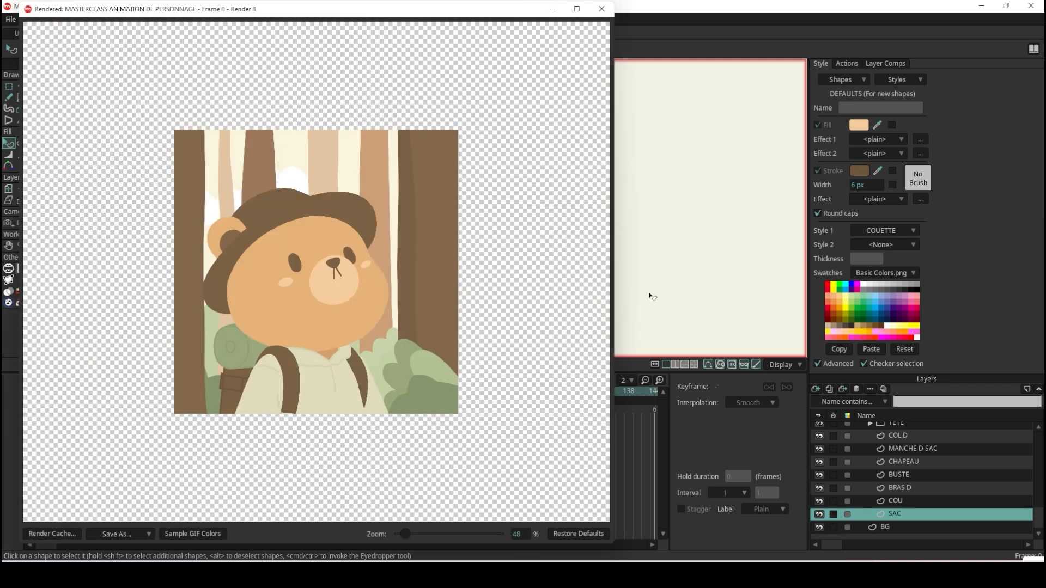
scroll(393, 270, "up", 3)
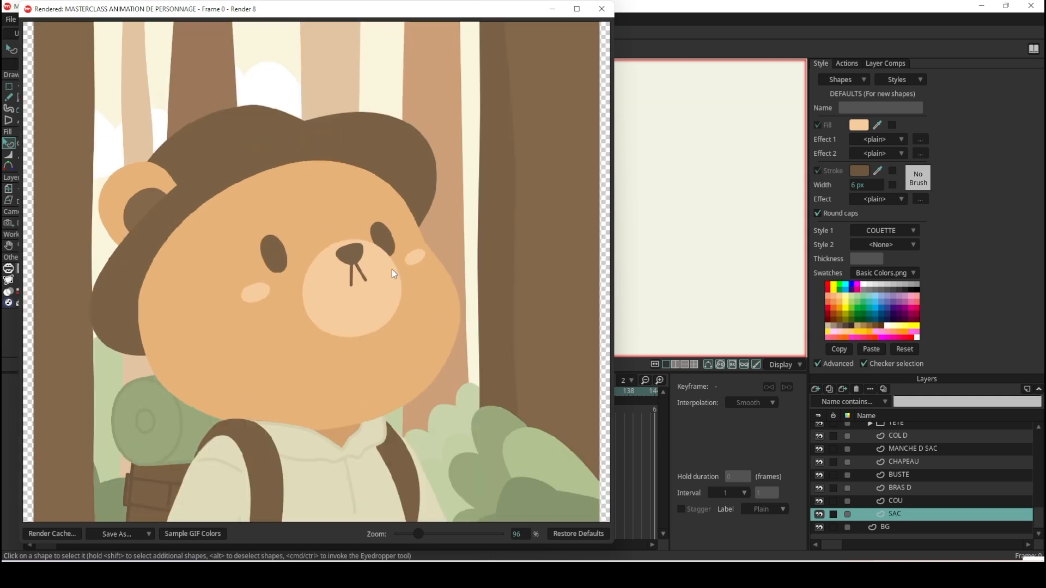
scroll(392, 269, "down", 6)
scroll(381, 290, "up", 4)
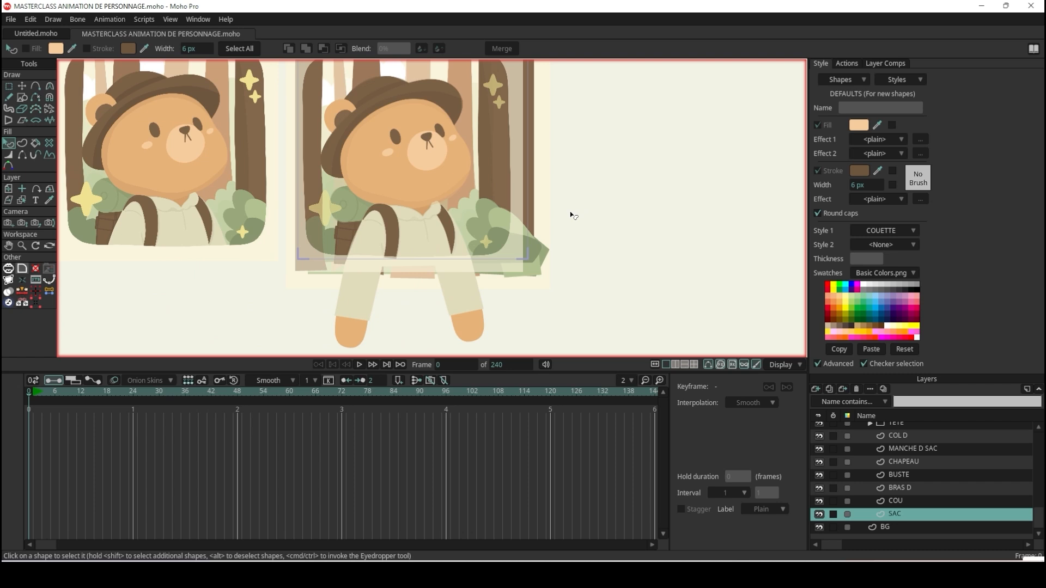
left_click(602, 9)
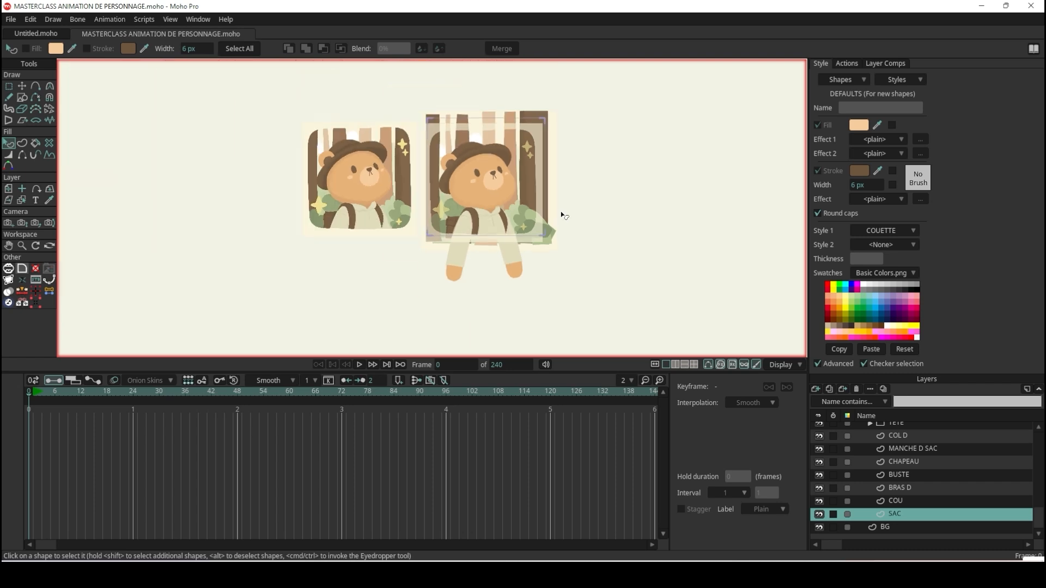
Hide the BG layer again.
scroll(563, 216, "up", 3)
left_click(819, 527)
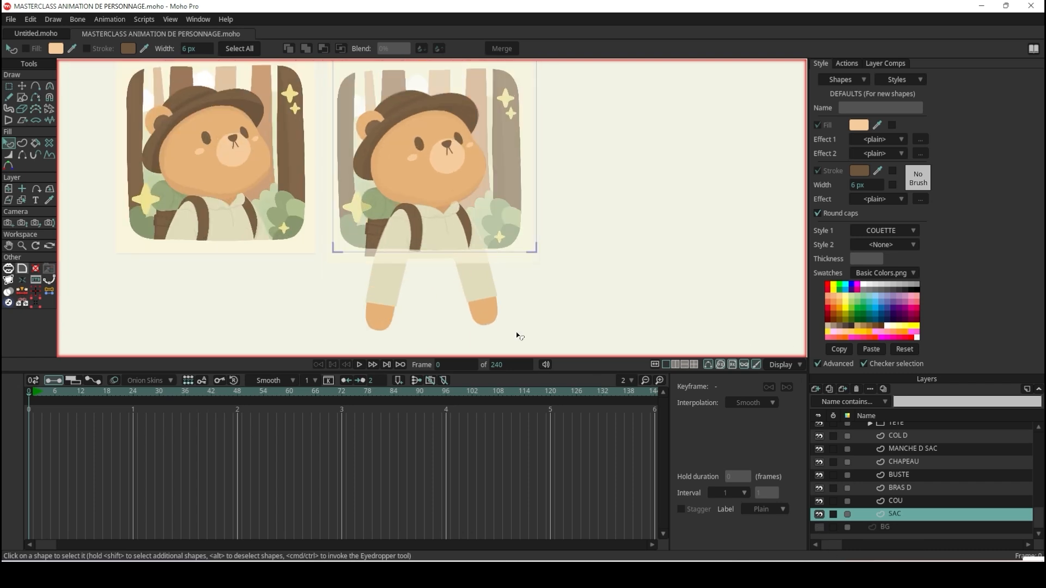
scroll(493, 241, "down", 3)
scroll(482, 217, "up", 4)
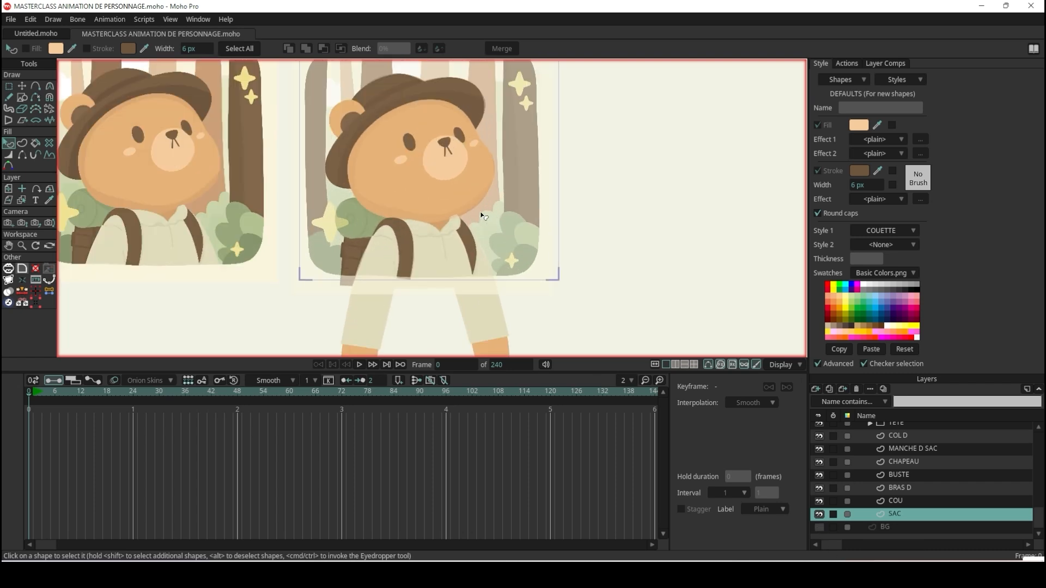
Select the VISAGE layer and draw a large oval over the bear's muzzle and the surrounding face.
scroll(484, 212, "down", 3)
scroll(484, 183, "up", 5)
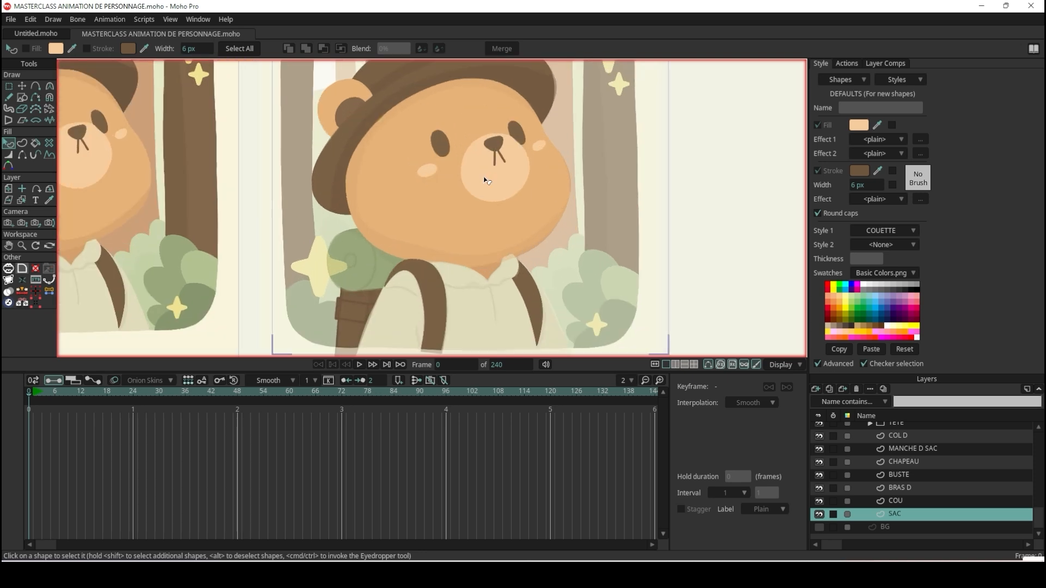
left_click(19, 88)
scroll(506, 214, "up", 1)
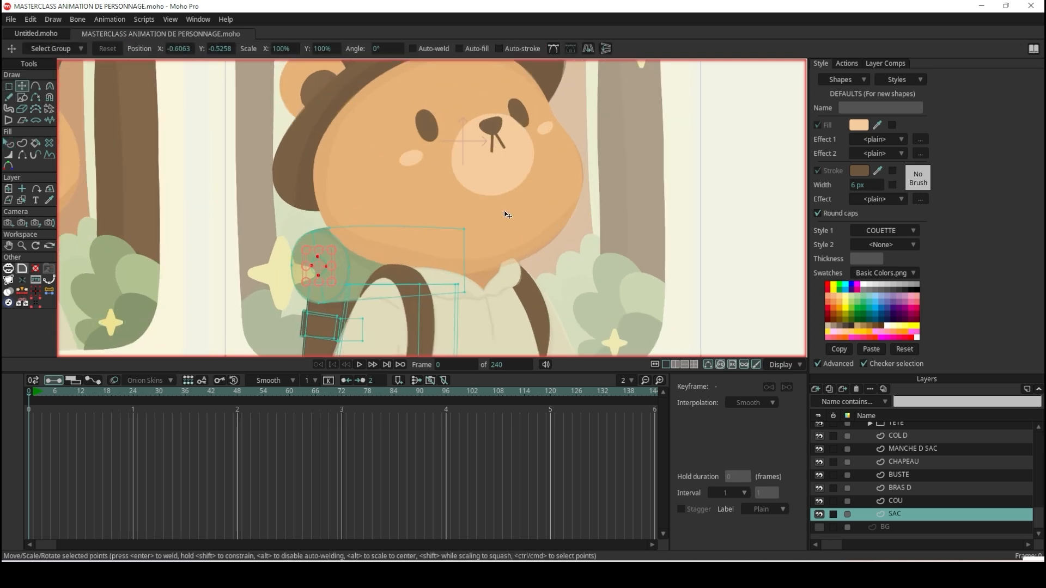
right_click(547, 205, "alt")
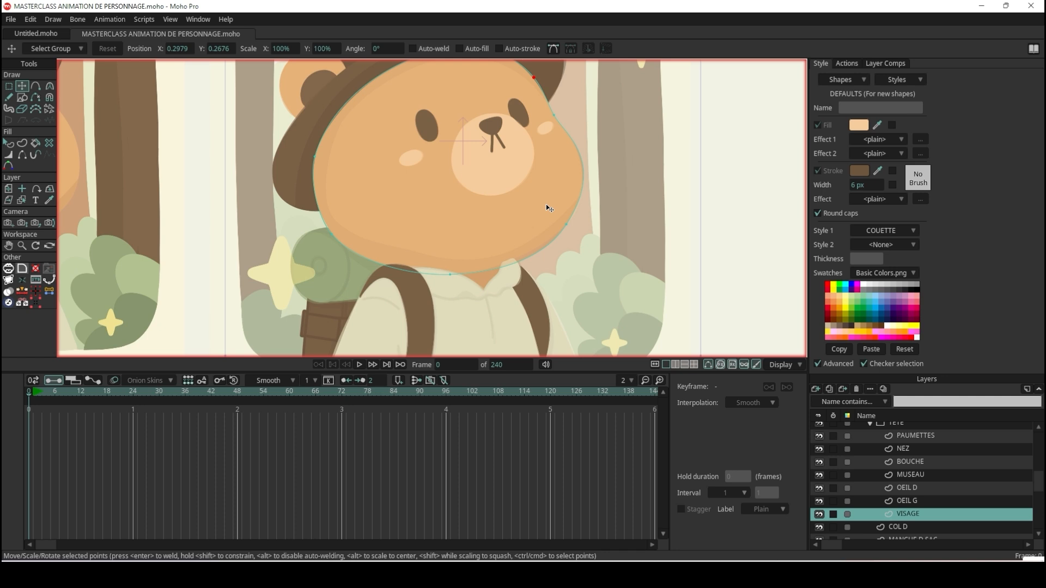
scroll(546, 204, "down", 5)
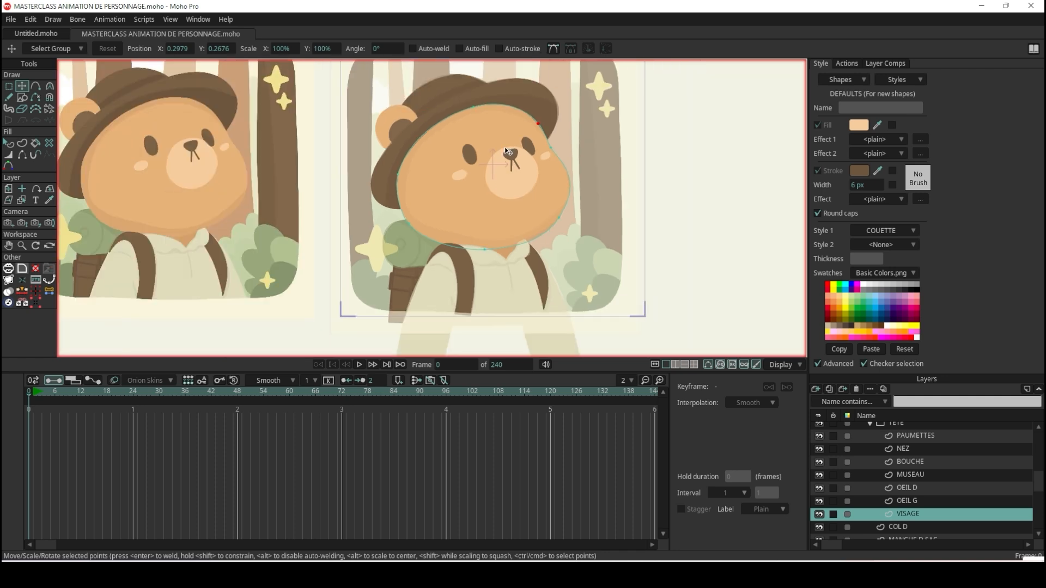
scroll(507, 152, "up", 6)
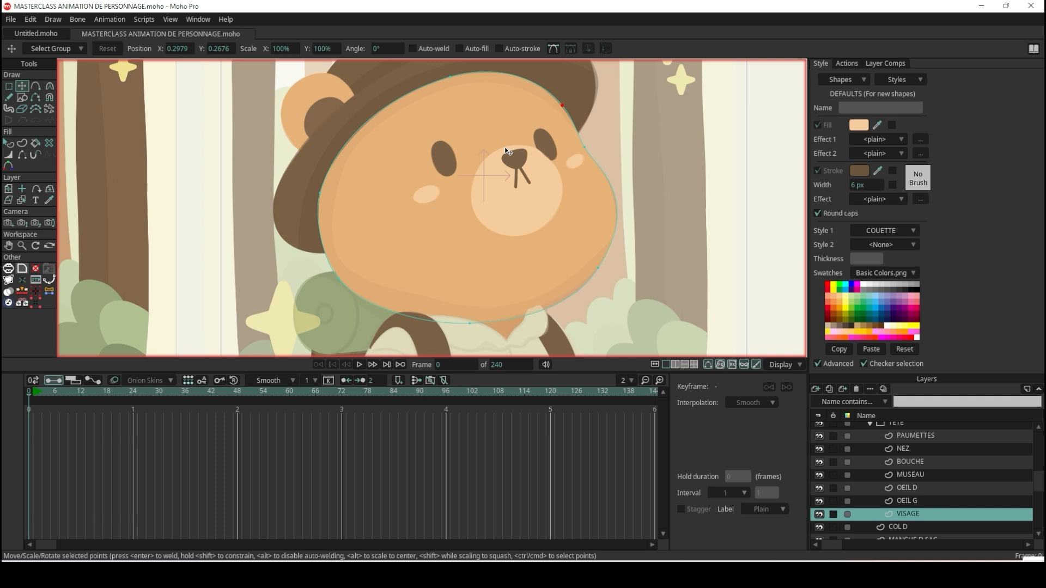
left_click(21, 100)
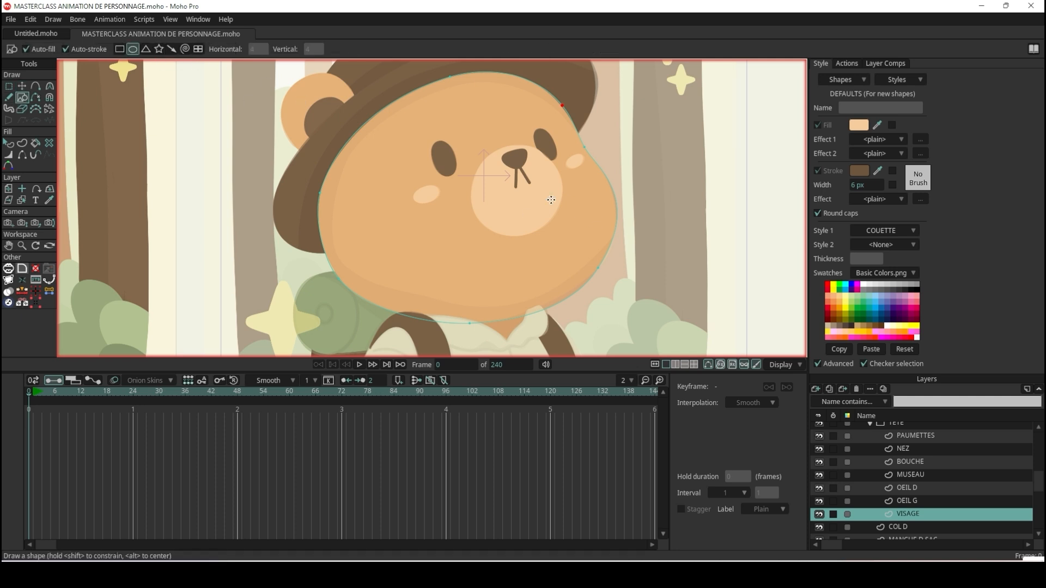
left_click_drag(424, 128, 615, 280)
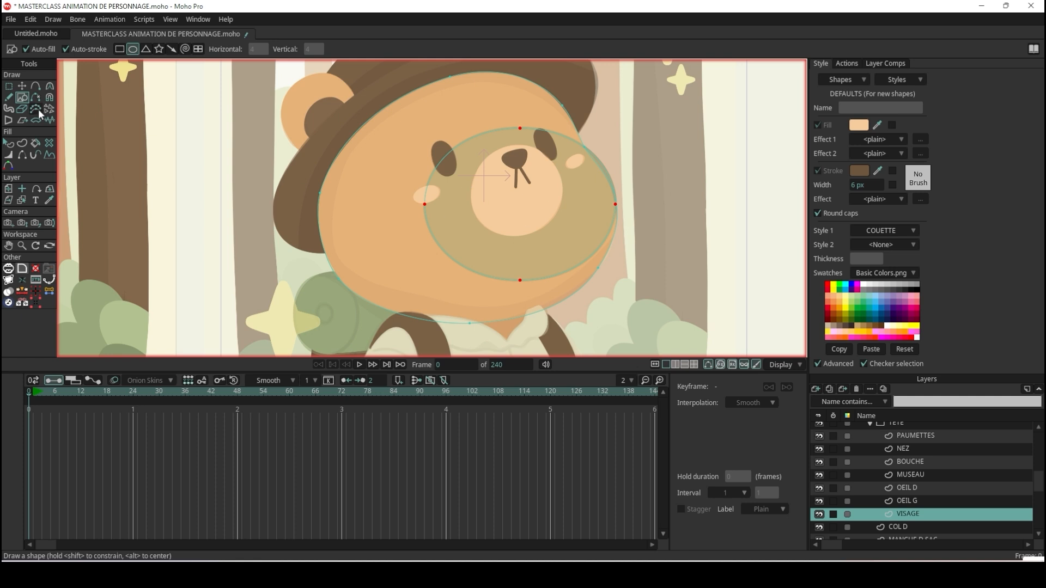
Move the new oval's bottom and left-hand points down toward the lower left of the face.
left_click(22, 86)
scroll(545, 300, "up", 1)
scroll(533, 294, "up", 1)
left_click_drag(509, 265, 357, 278)
scroll(368, 241, "down", 3)
left_click_drag(374, 114, 378, 167)
scroll(463, 175, "up", 2)
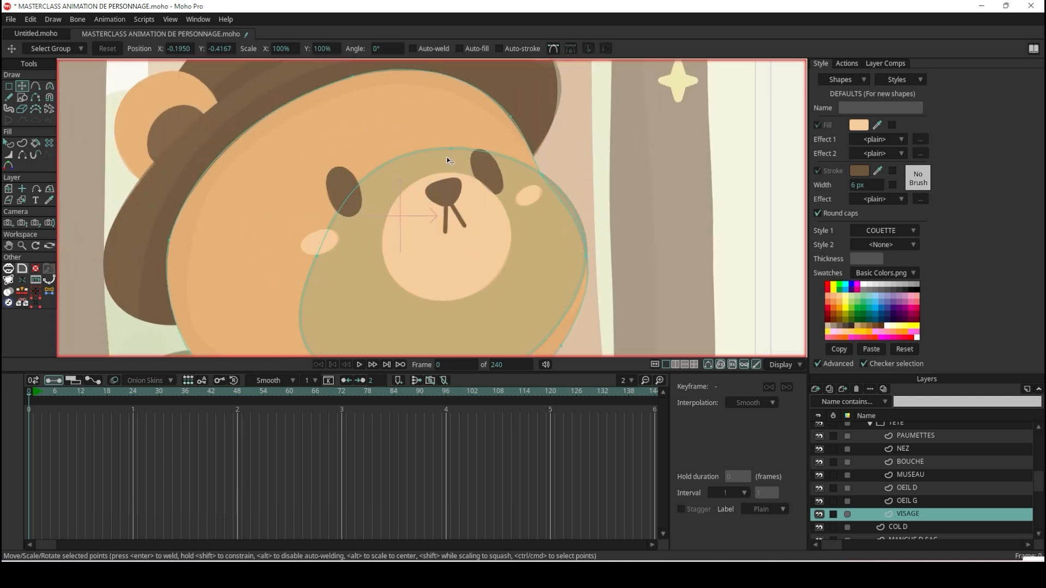
Move the oval's upper, right and left points outward so the shape spreads across the whole face.
left_click_drag(447, 152, 435, 120)
left_click_drag(435, 120, 354, 128)
left_click_drag(586, 257, 595, 227)
left_click(356, 129)
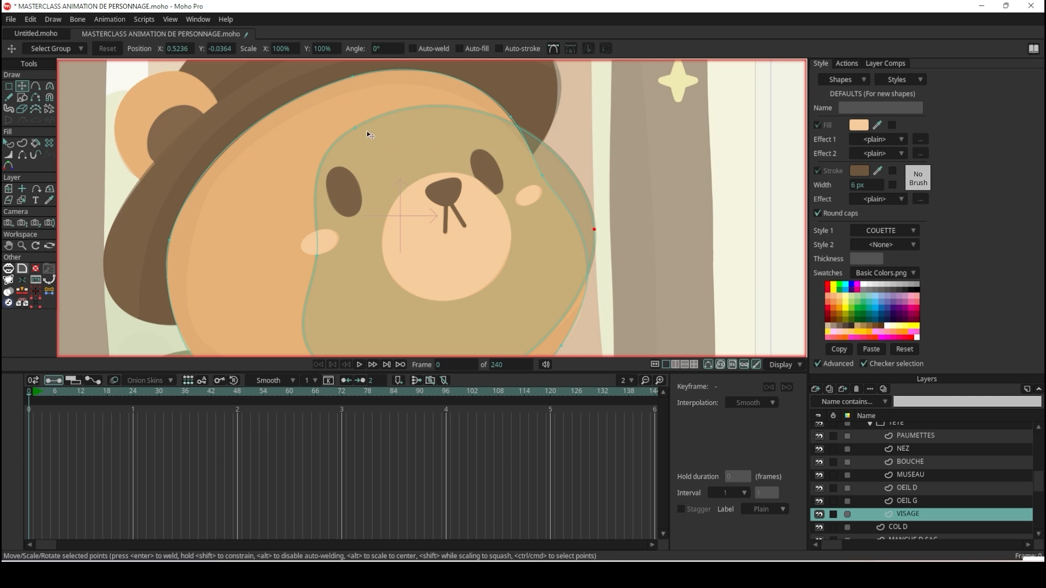
left_click_drag(353, 130, 334, 103)
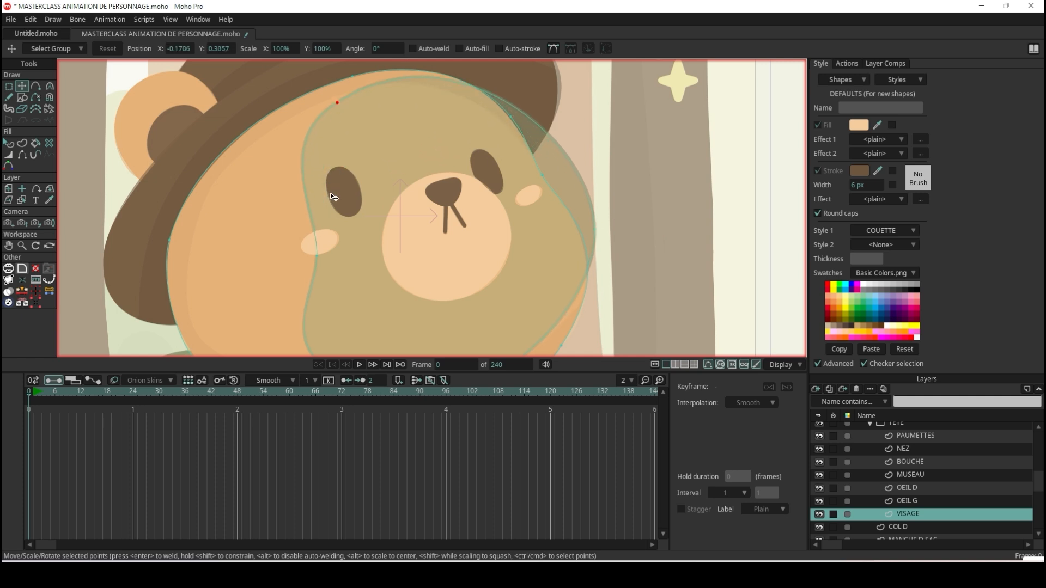
left_click_drag(308, 264, 198, 279)
left_click_drag(510, 116, 444, 114)
scroll(508, 101, "up", 2)
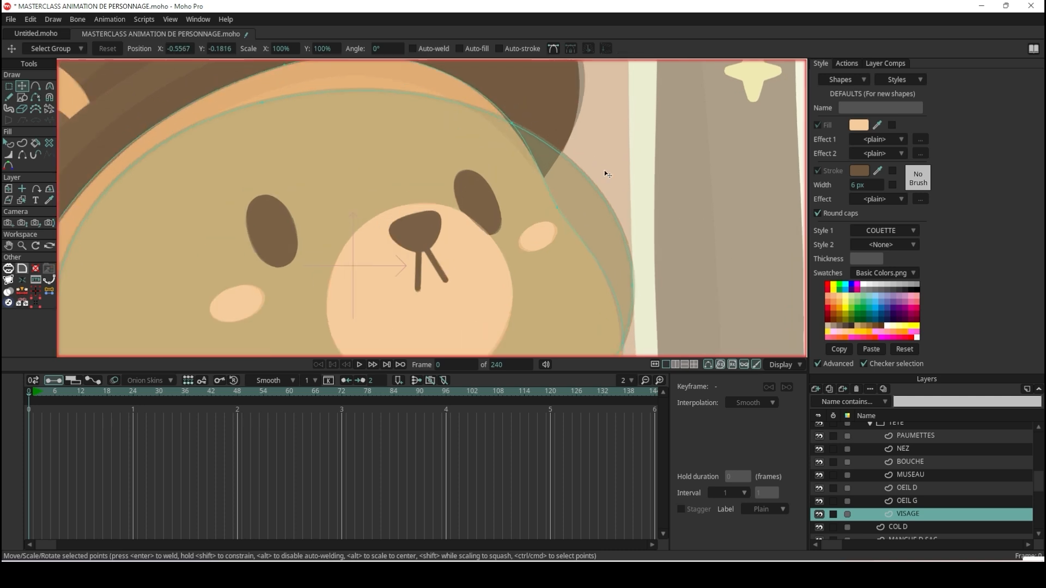
Try to reshape the oval's upper edge by moving its top point and adjusting its curvature handle.
key("ctrl+a")
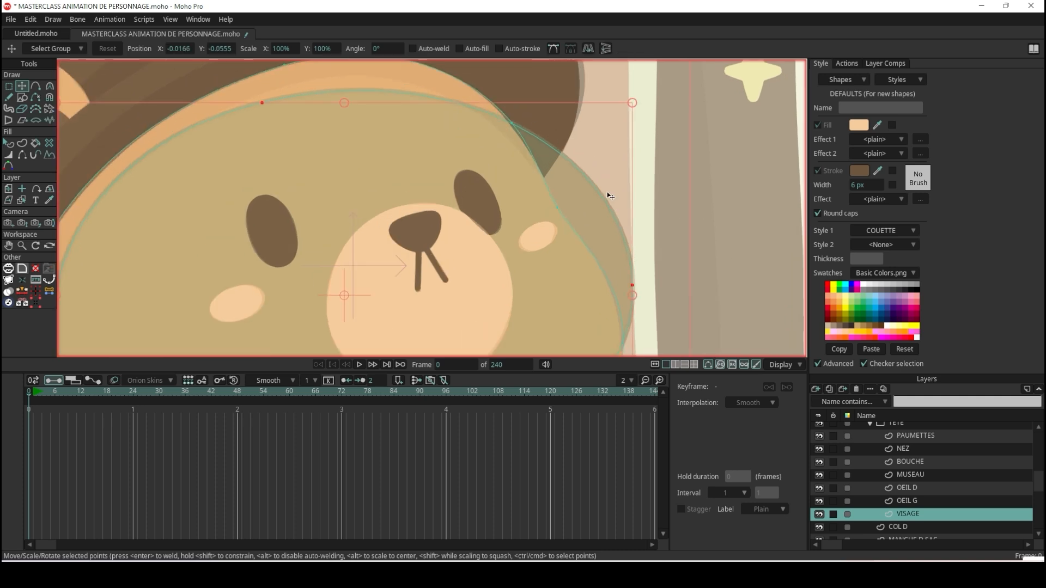
left_click(633, 286)
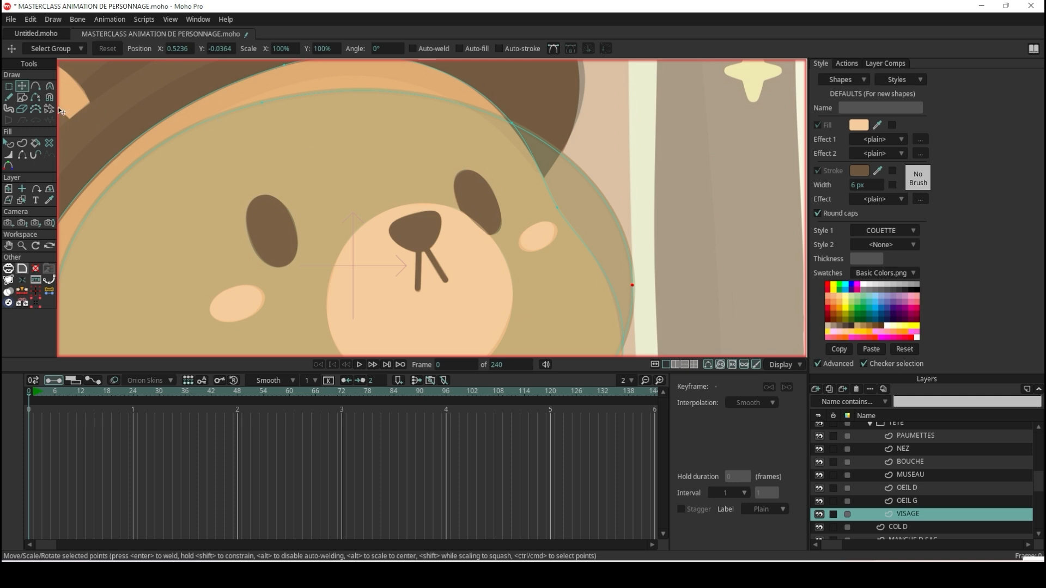
left_click_drag(263, 100, 329, 73)
key("c")
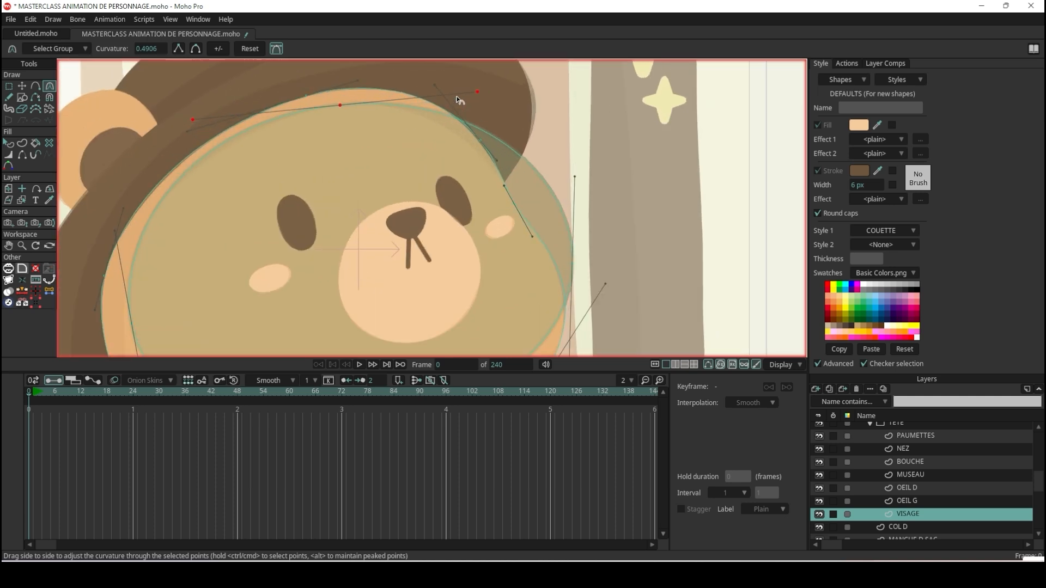
left_click_drag(477, 90, 446, 107)
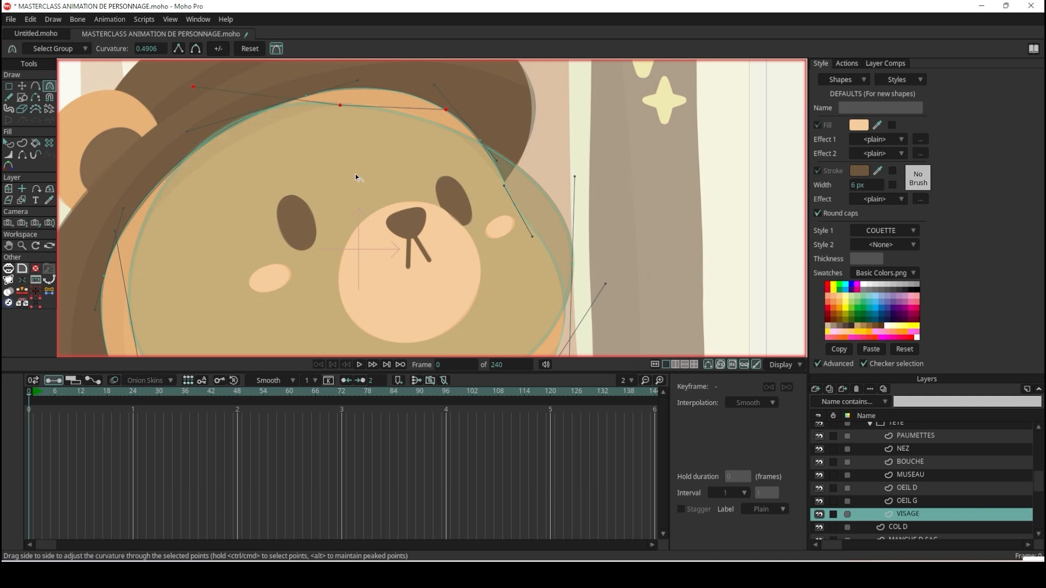
key("ctrl+z")
Move the inner shape's top point to the upper left of the face and add another point on its upper right edge.
left_click(23, 87)
scroll(406, 101, "up", 2)
left_click_drag(327, 107, 218, 144)
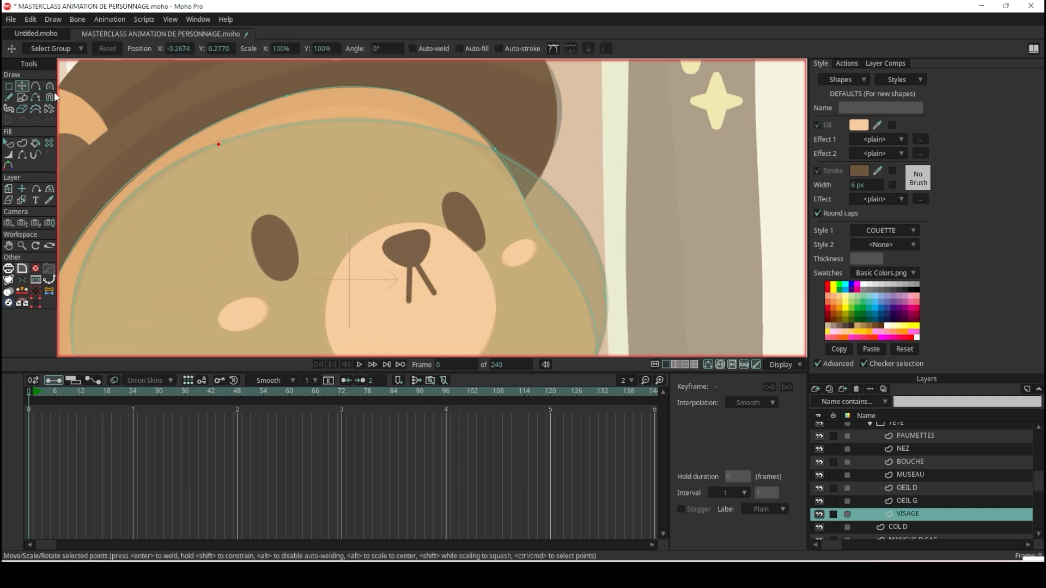
left_click(36, 86)
left_click(375, 105)
scroll(346, 169, "down", 3)
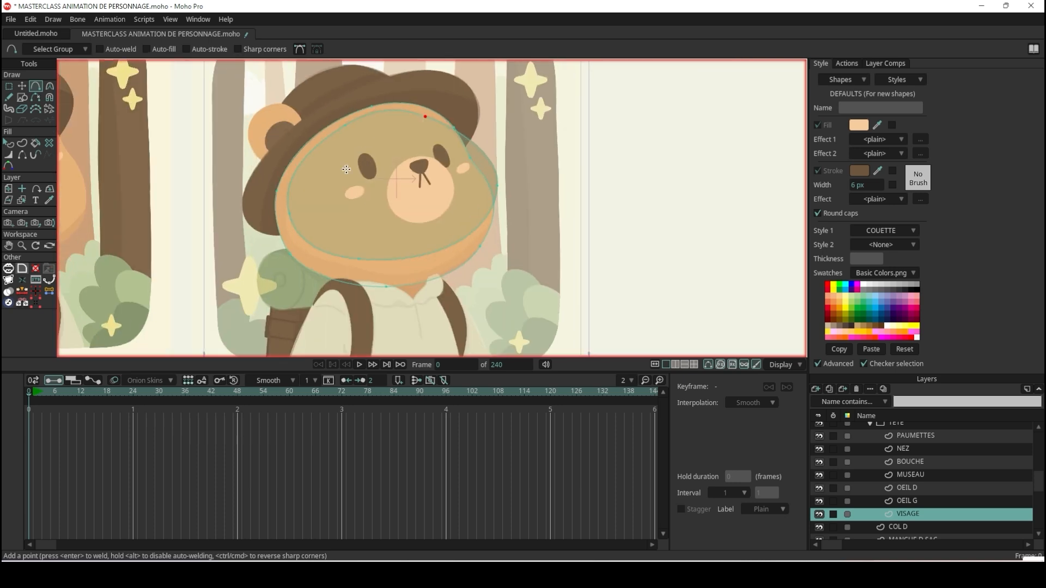
Move the inner shape's lower-left point down so the edge runs parallel to the bear's cheek.
scroll(346, 170, "up", 3)
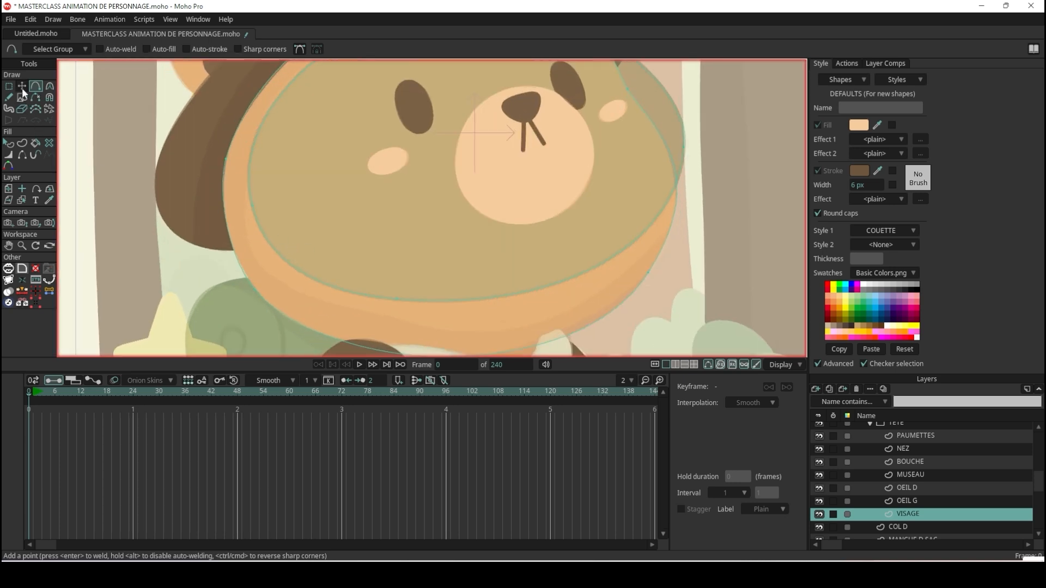
left_click(21, 86)
left_click_drag(276, 249, 277, 267)
key("ctrl+z")
left_click(283, 251)
left_click(254, 208)
left_click_drag(254, 209, 255, 262)
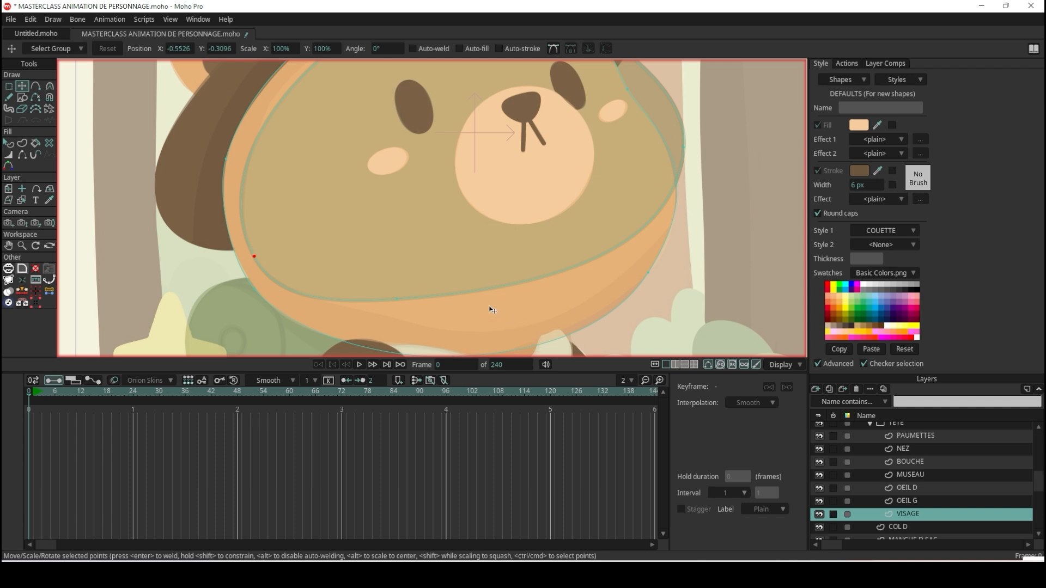
Move the inner shape's bottom point down toward the chin and add a point on the lower left edge.
left_click(454, 300)
left_click(397, 300)
left_click_drag(395, 301, 503, 338)
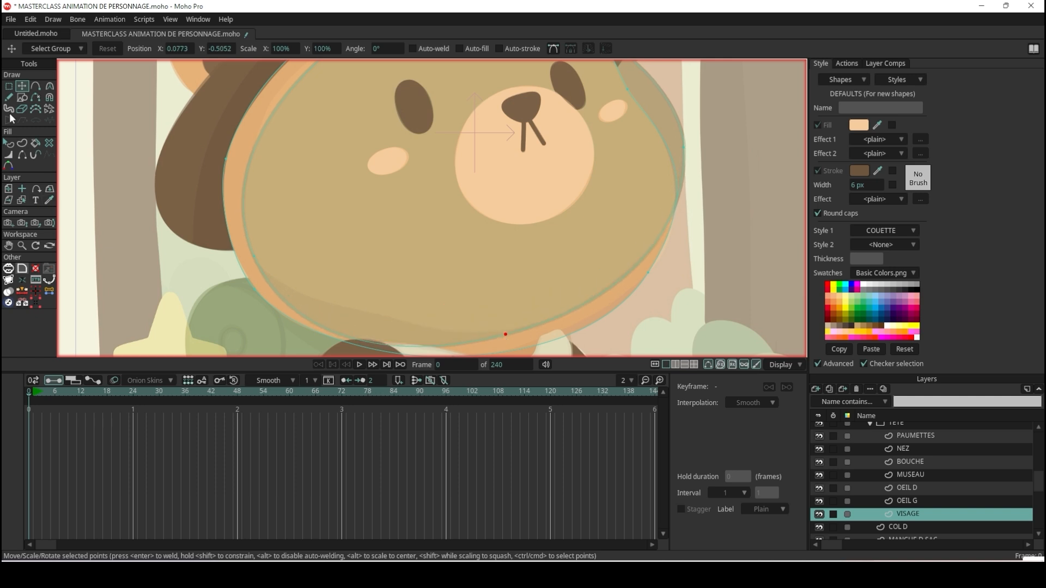
left_click(35, 86)
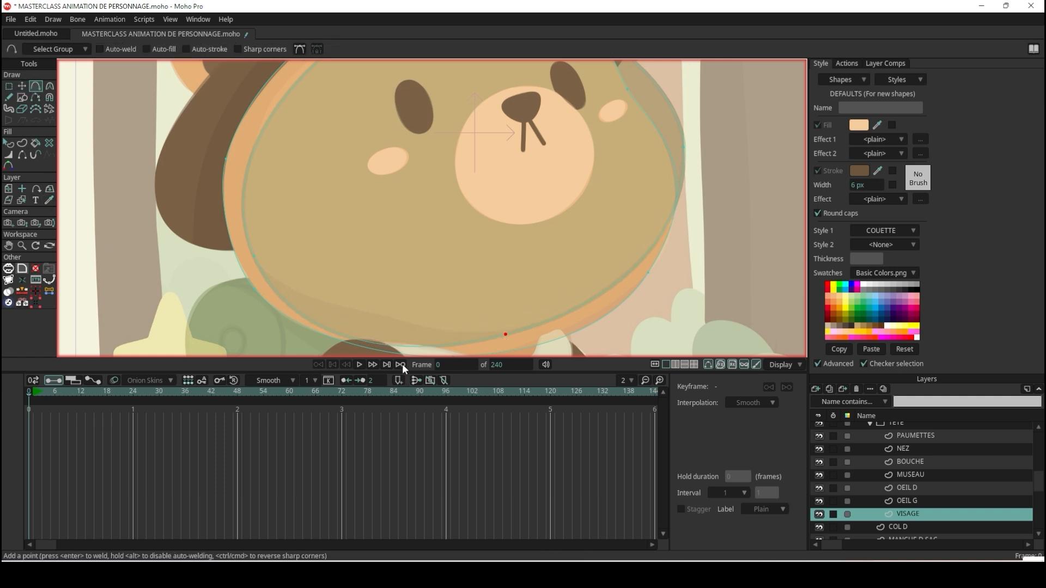
left_click(363, 310)
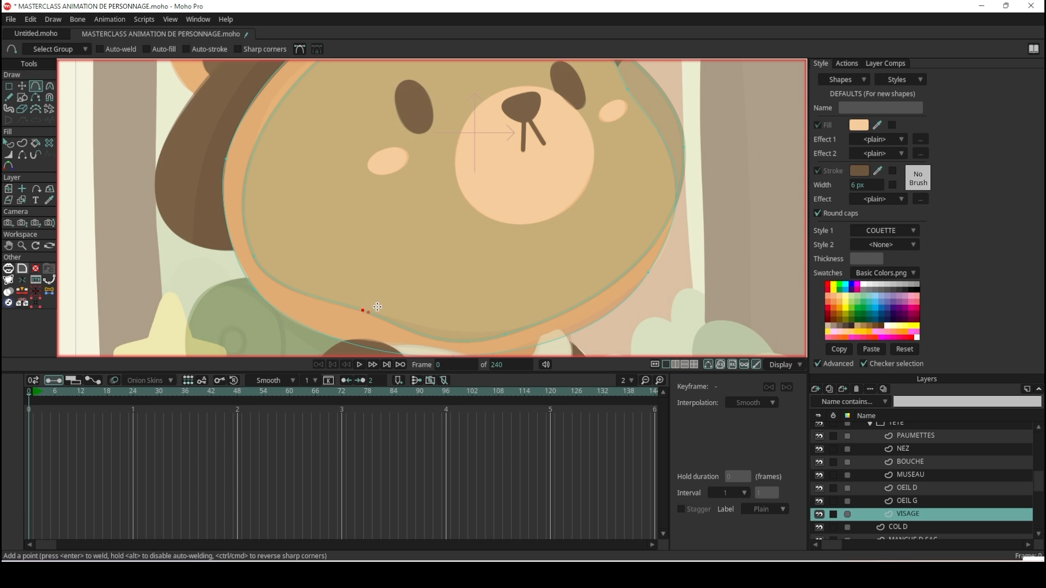
scroll(406, 292, "down", 5)
scroll(509, 254, "up", 4)
scroll(342, 353, "up", 2)
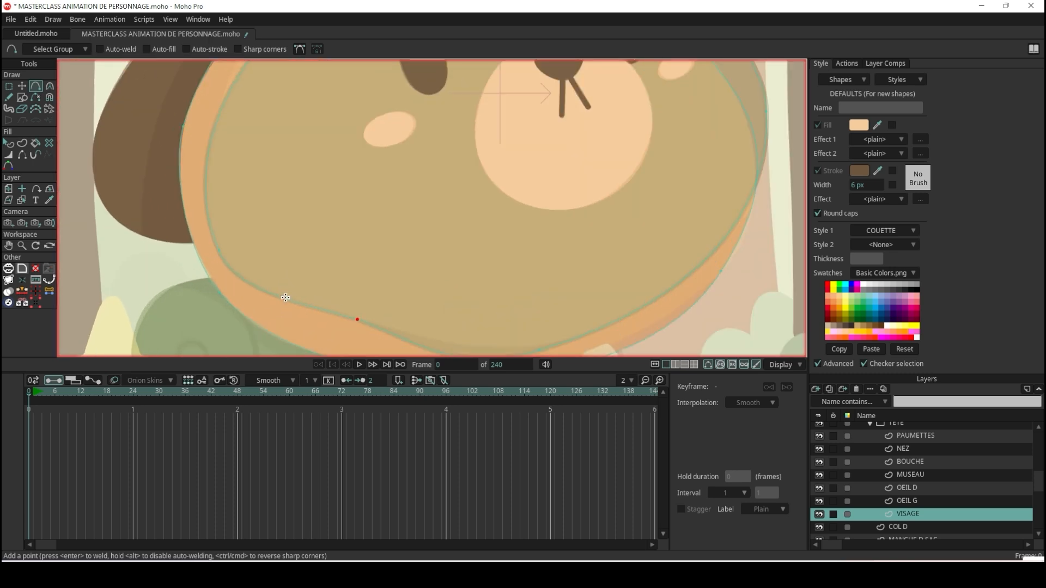
scroll(286, 298, "down", 3)
scroll(344, 282, "up", 4)
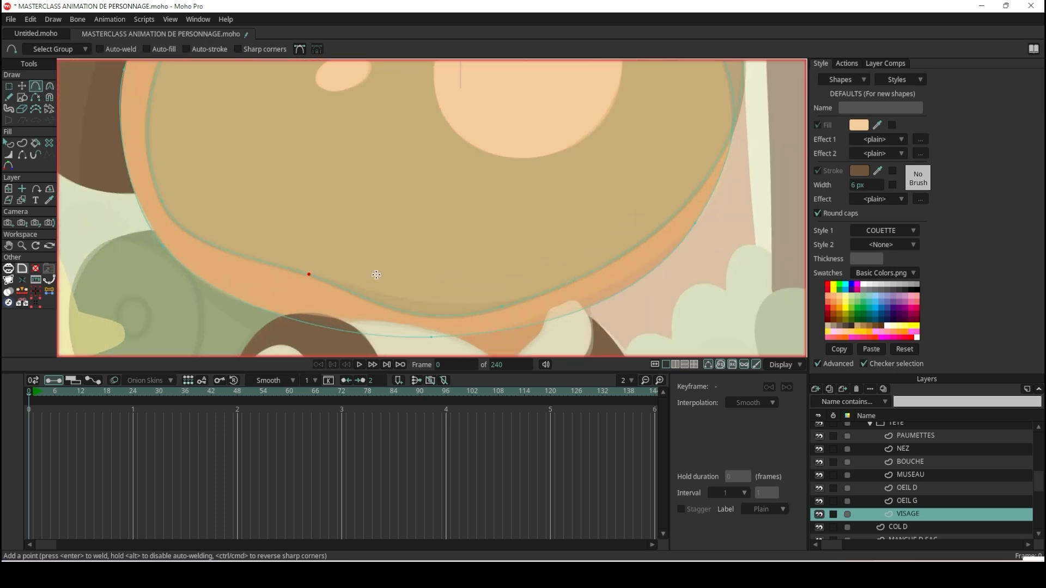
Adjust the curvature handles of the inner shape's bottom point to smooth its edge above the chin.
left_click(49, 86)
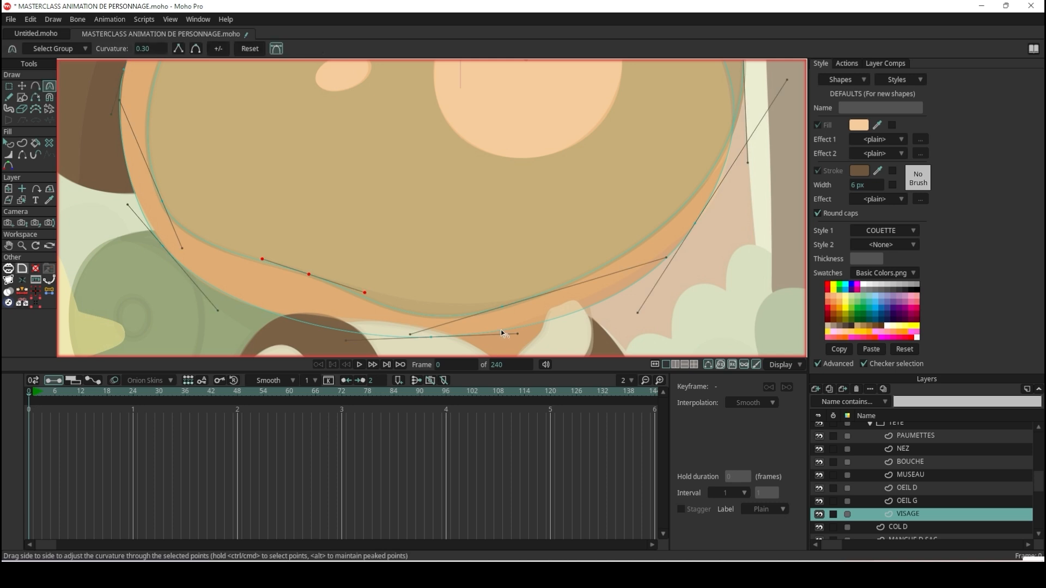
left_click_drag(415, 336, 404, 309)
left_click_drag(672, 309, 606, 276)
scroll(263, 238, "down", 5)
scroll(228, 211, "up", 5)
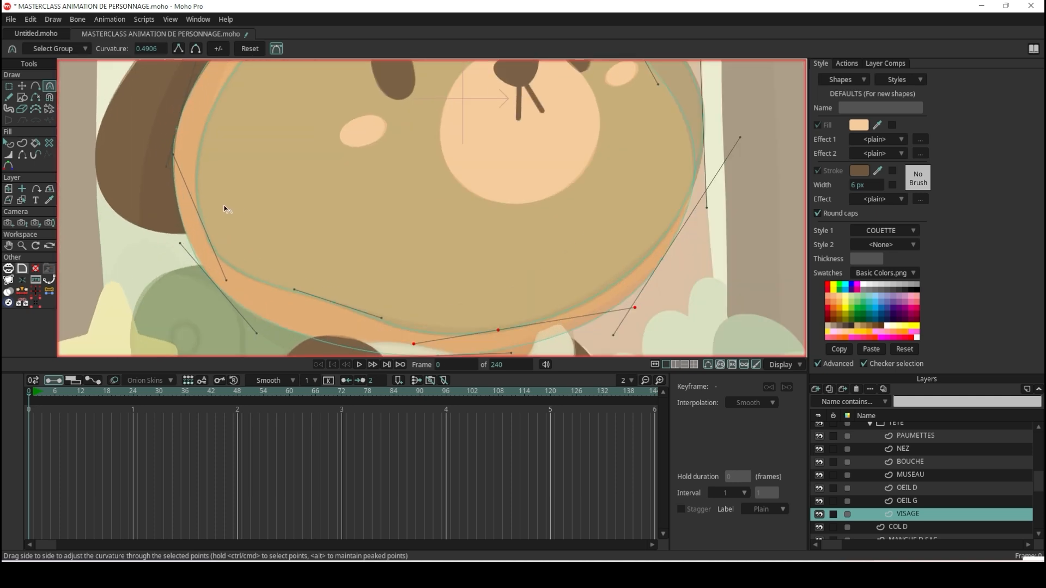
Adjust the curvature handle of the inner shape's lower-left point and nudge that point slightly.
left_click_drag(239, 294, 180, 200)
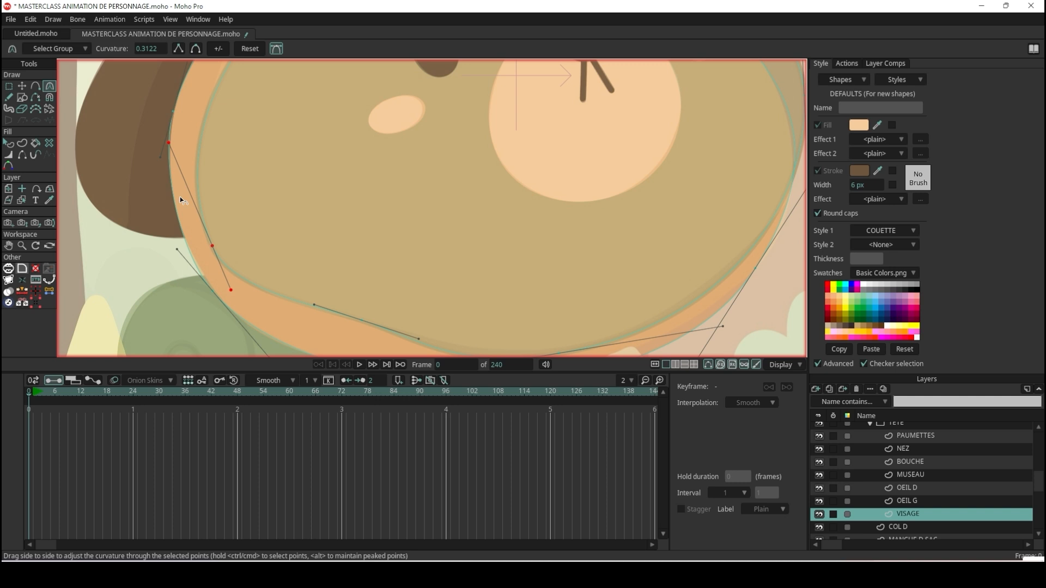
left_click(23, 86)
mouse_move(216, 240)
left_mouse_down()
mouse_move(230, 219)
mouse_move(215, 165)
mouse_move(200, 222)
mouse_move(218, 241)
left_mouse_up()
scroll(333, 211, "down", 6)
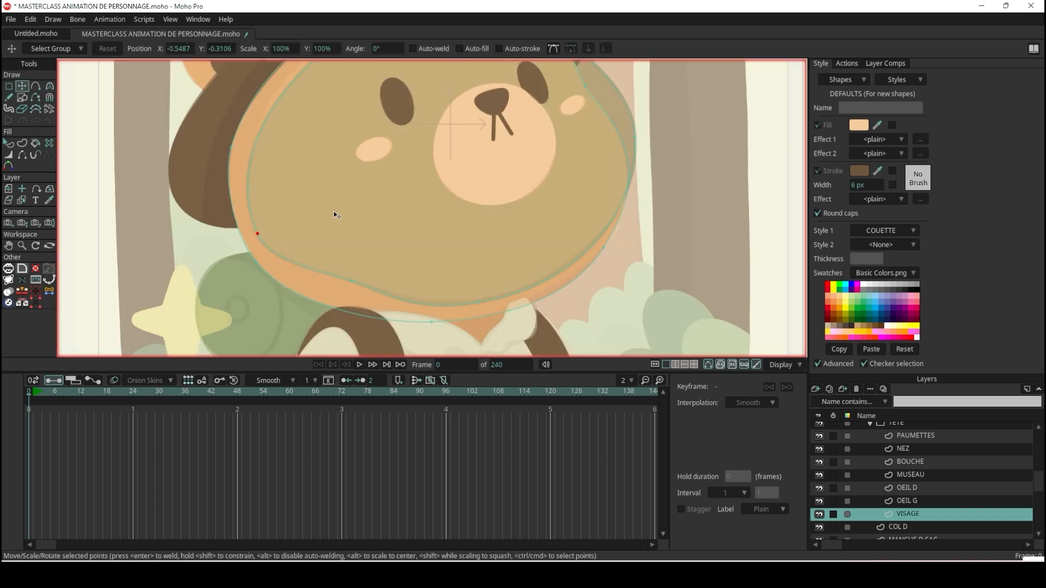
Adjust the curvature handles of the inner shape's two upper points to follow the face contour under the hat.
scroll(351, 116, "up", 6)
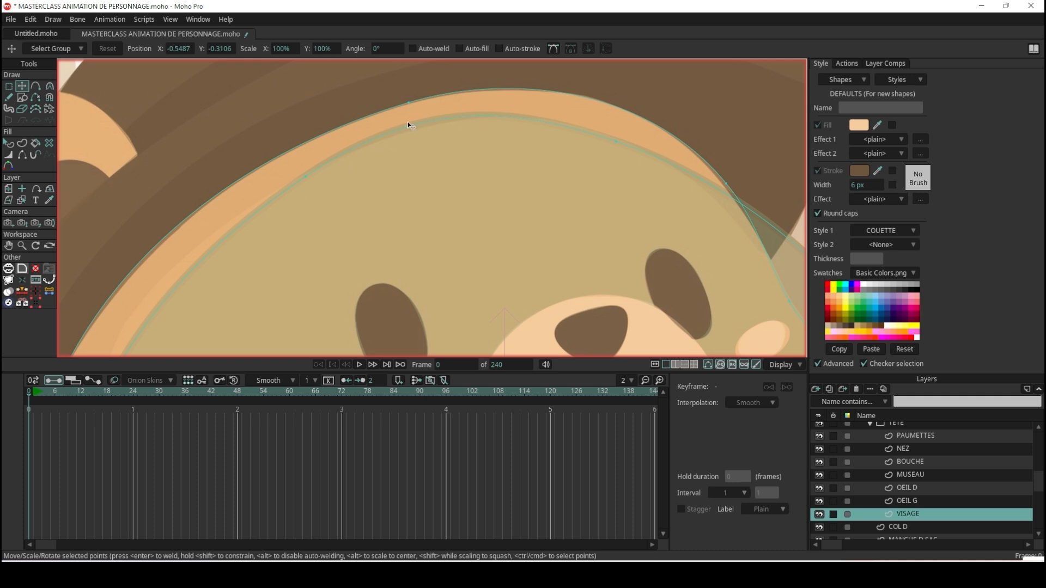
left_click(305, 176)
scroll(303, 181, "down", 4)
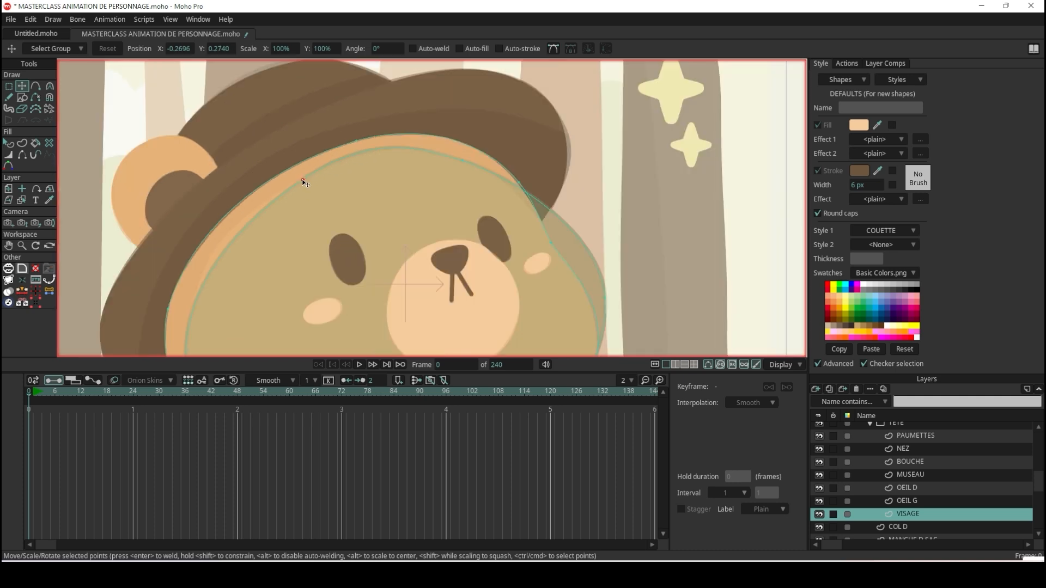
key("c")
scroll(278, 205, "up", 2)
left_click_drag(219, 233, 193, 219)
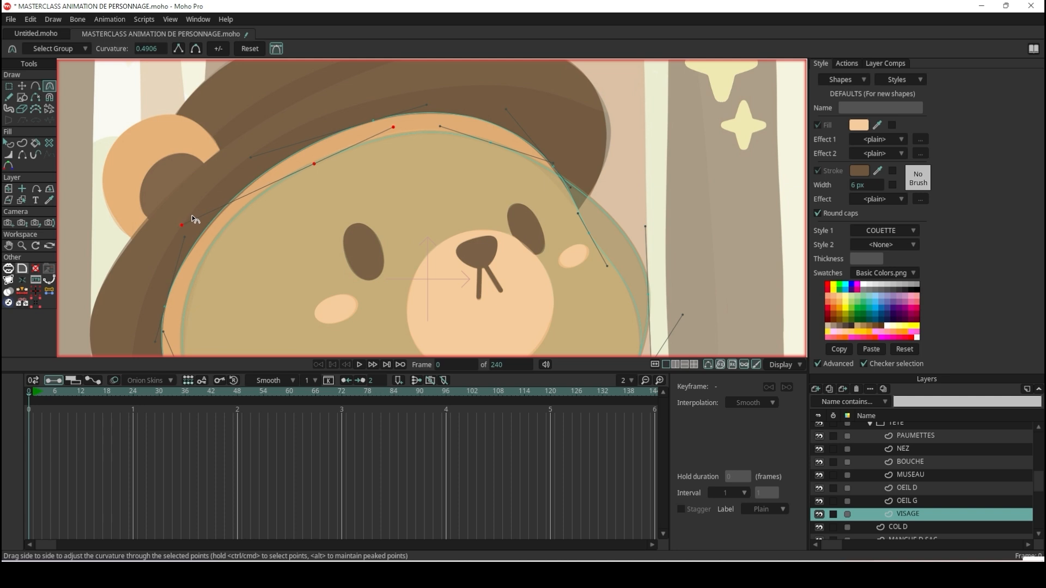
left_click_drag(440, 126, 467, 133)
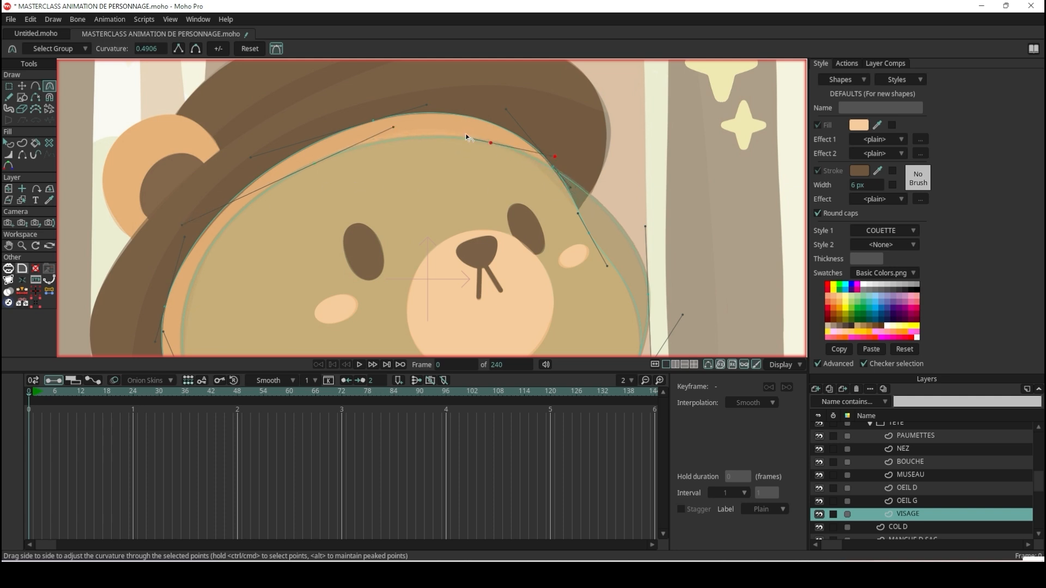
Move the inner shape's upper-right point up and inward toward the middle of the forehead.
left_click(22, 86)
scroll(547, 174, "up", 3)
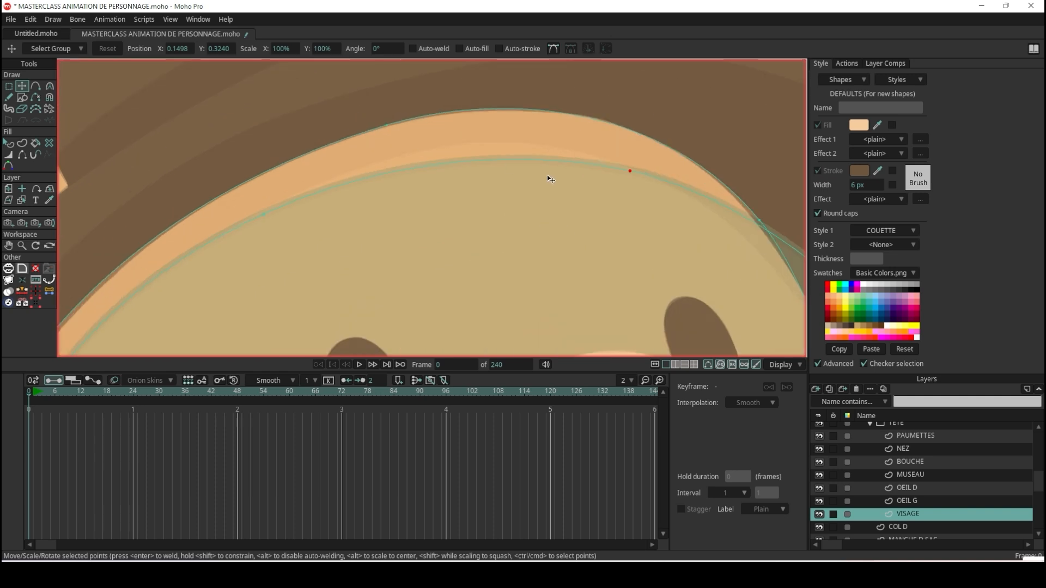
left_click_drag(628, 172, 551, 149)
scroll(552, 150, "down", 3)
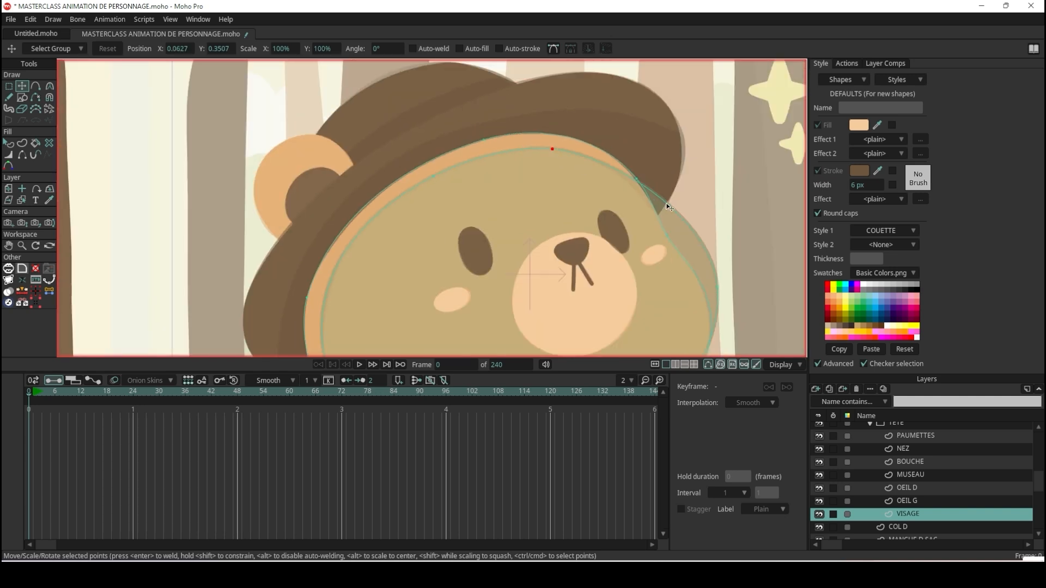
scroll(717, 247, "up", 2)
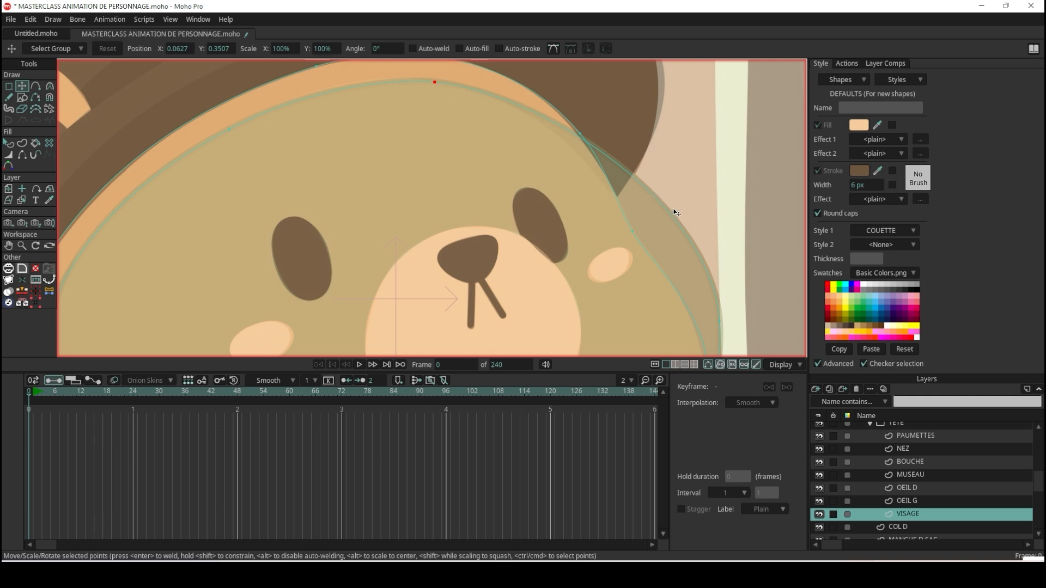
Move the point on the outer cheek at the face's right edge slightly down and inward to follow the reference contour.
scroll(724, 320, "down", 3)
scroll(724, 316, "up", 3)
left_click_drag(720, 329, 712, 355)
scroll(714, 218, "down", 3)
scroll(719, 257, "up", 3)
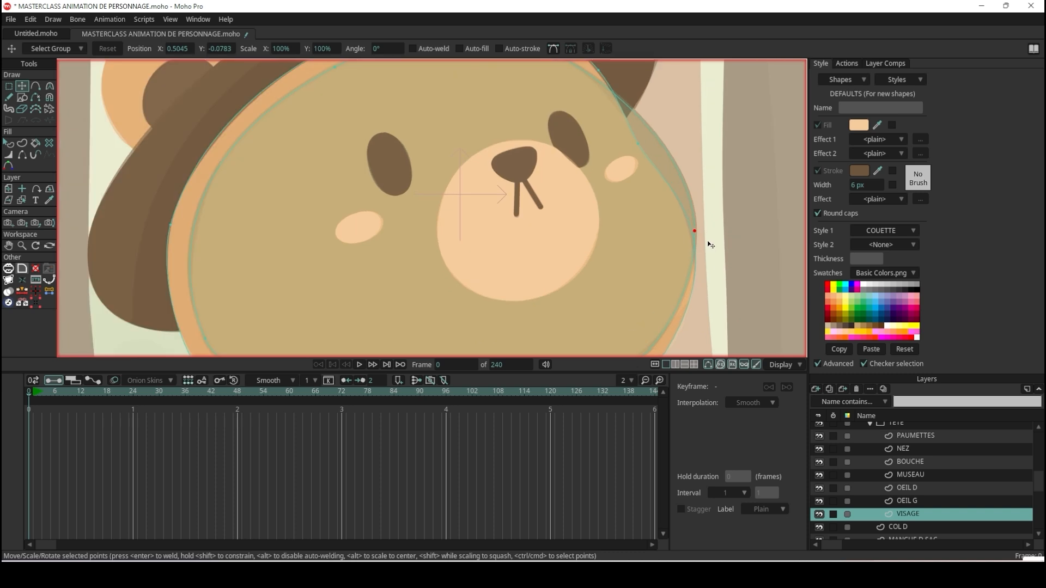
scroll(708, 234, "down", 4)
scroll(584, 311, "up", 4)
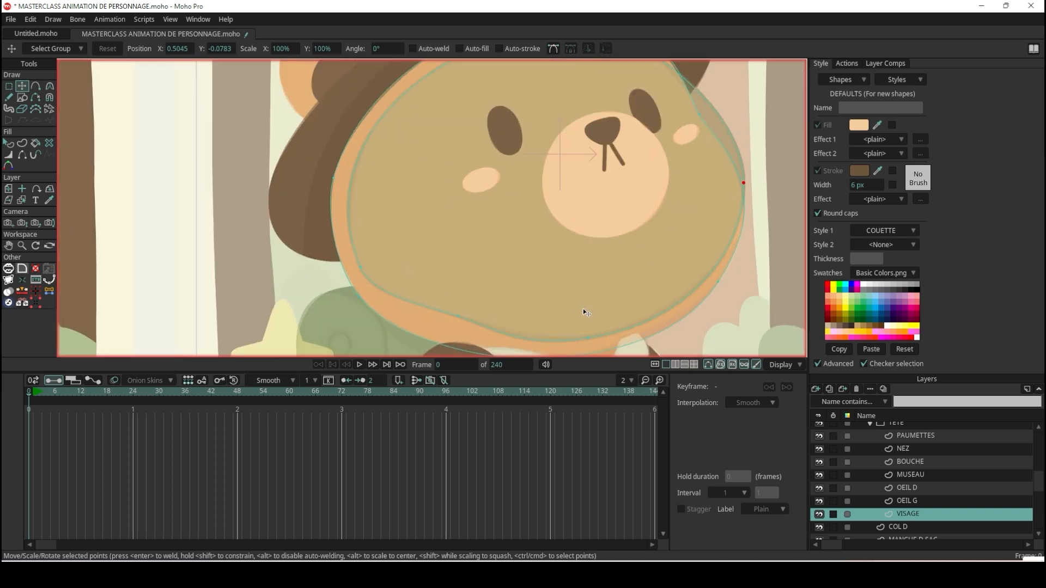
Assign the PEAU style to the inner face shape and turn off its stroke.
left_click(7, 144)
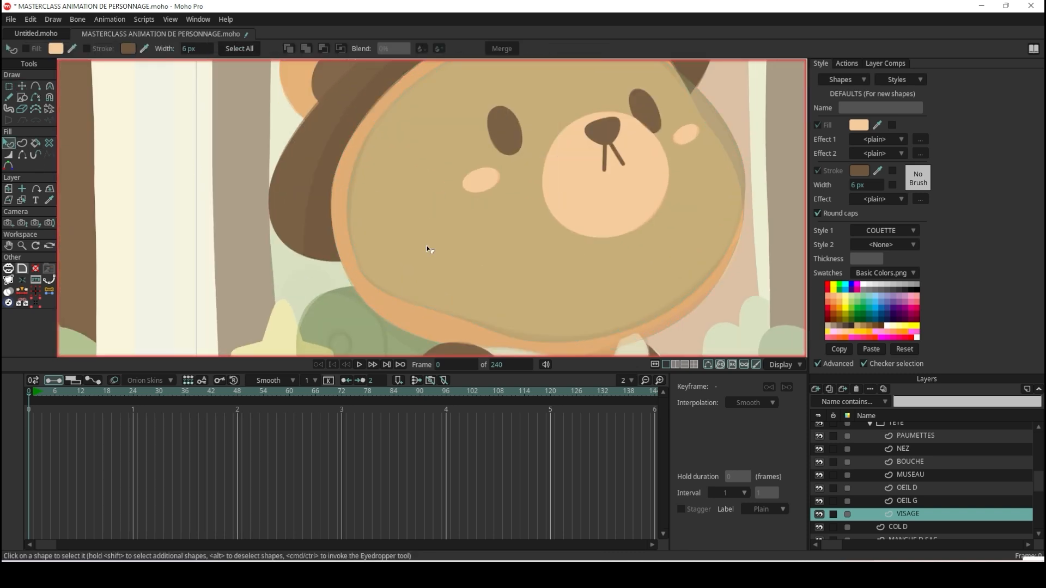
left_click(690, 309)
scroll(569, 165, "down", 6)
scroll(428, 191, "up", 6)
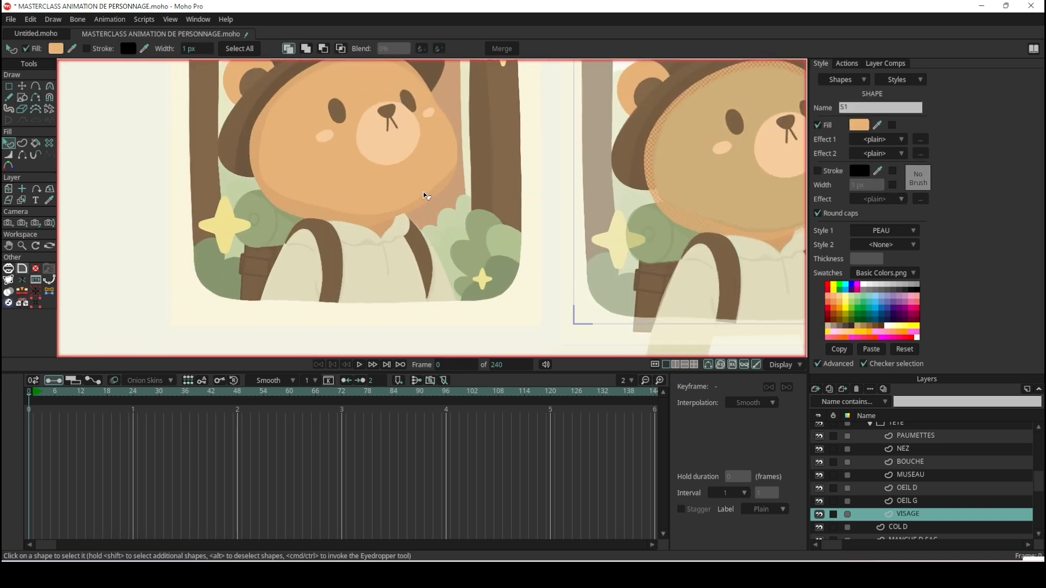
scroll(602, 215, "down", 4)
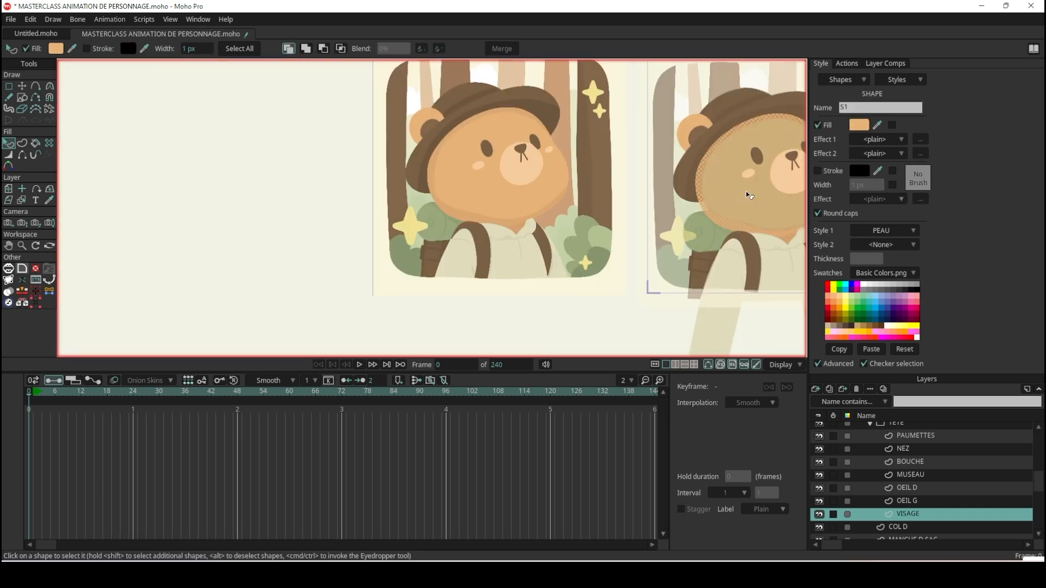
scroll(739, 215, "up", 2)
left_click(732, 236)
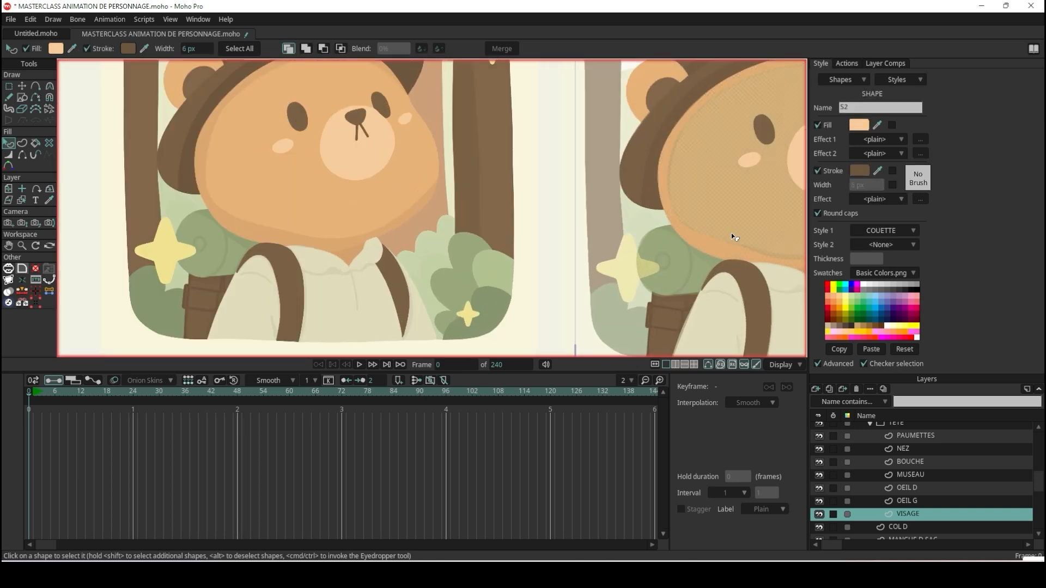
left_click(890, 229)
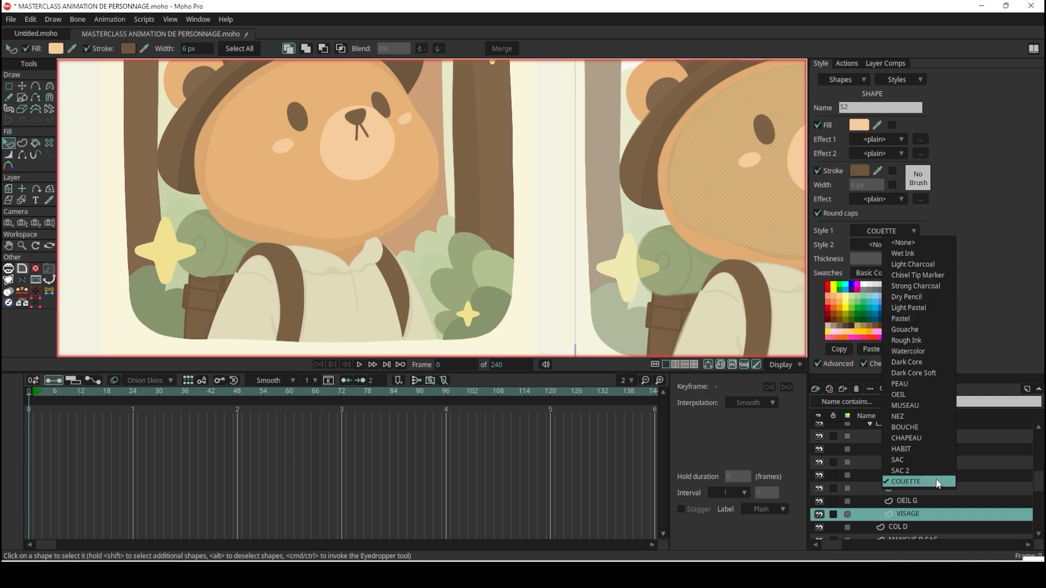
left_click(924, 383)
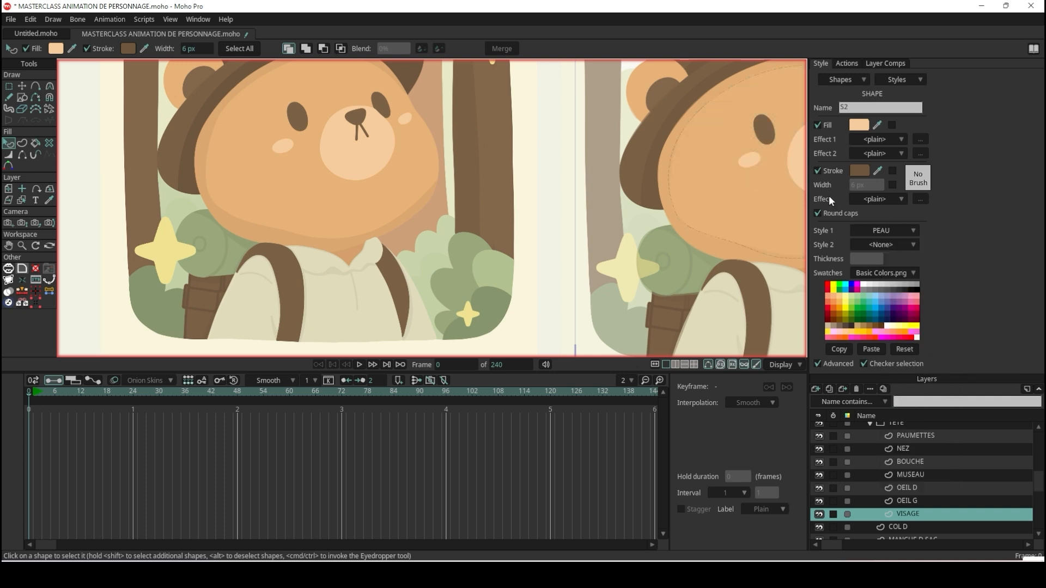
left_click(819, 170)
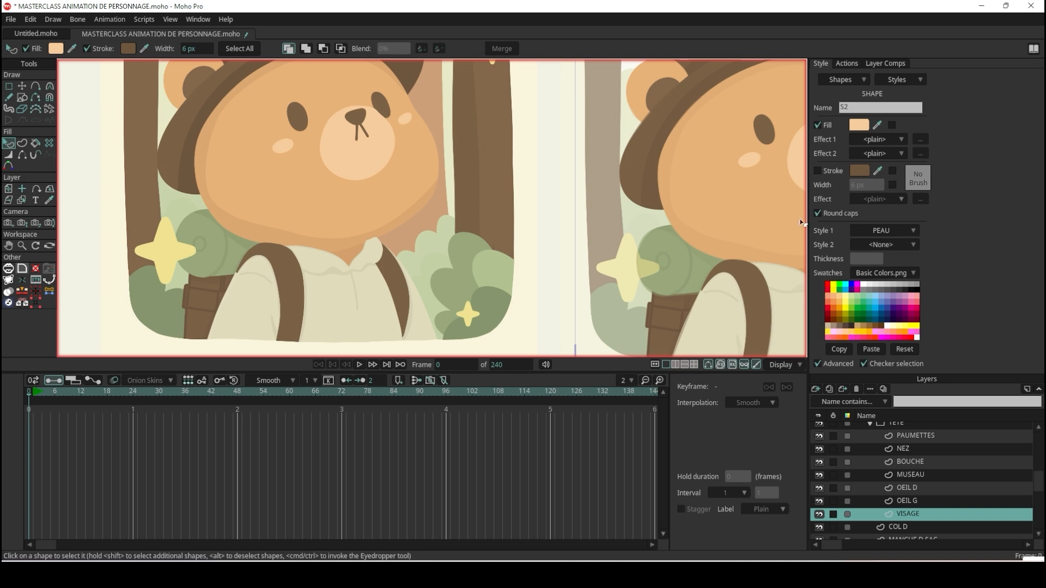
Select the outer face shape and create a new style named PEAU OMBRE.
left_click(705, 246)
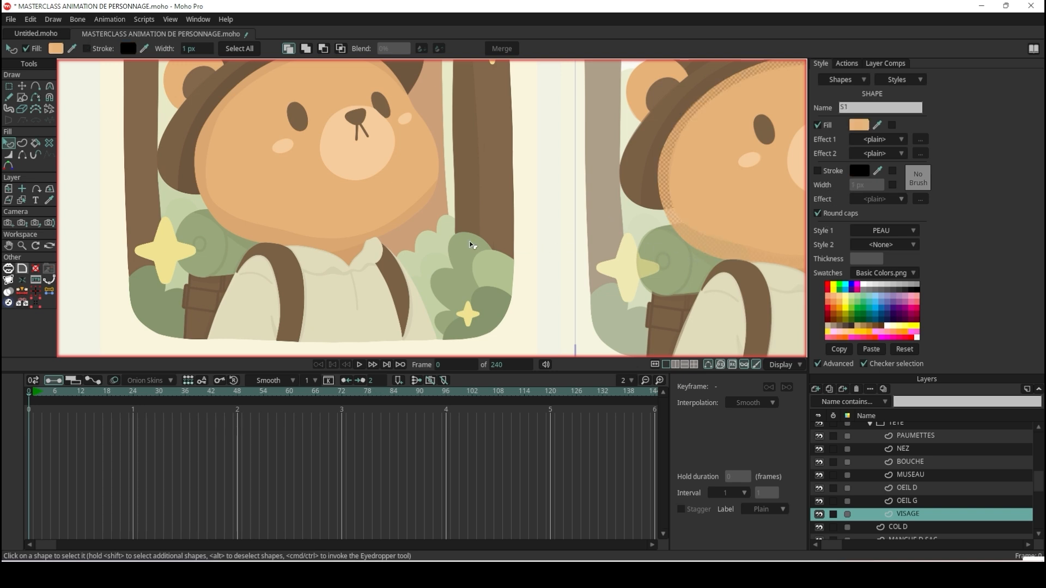
scroll(275, 247, "up", 1)
scroll(274, 177, "up", 1)
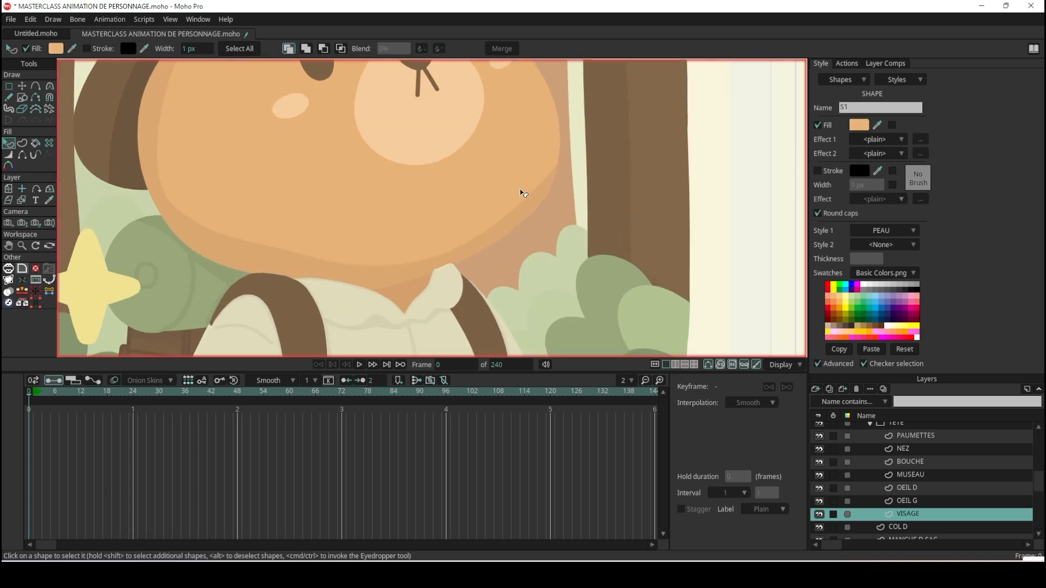
left_click(916, 81)
left_click(913, 94)
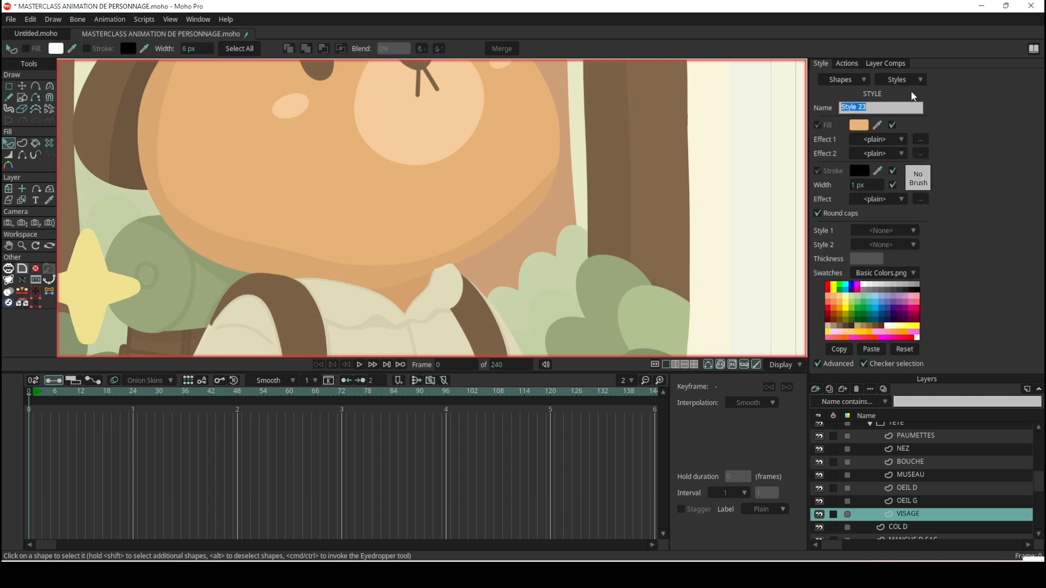
type("PEAU OMBRE")
key("Return")
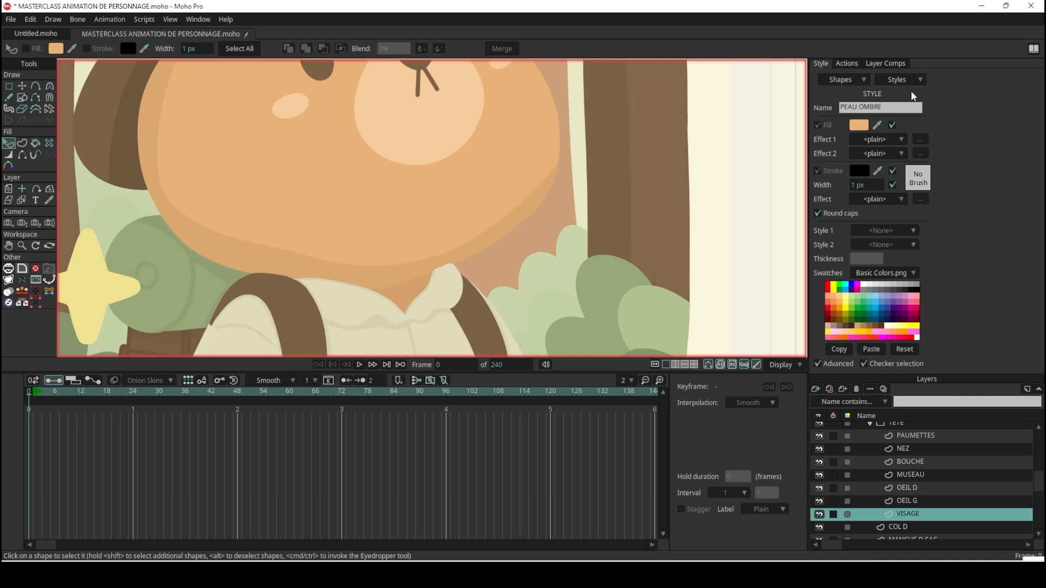
Set the PEAU OMBRE fill to the shadow colour sampled from the reference bear's jaw, with a 0.2 px stroke width.
left_click(878, 124)
left_click(482, 241)
left_click_drag(848, 189, 665, 198)
scroll(685, 175, "down", 9)
scroll(725, 179, "up", 10)
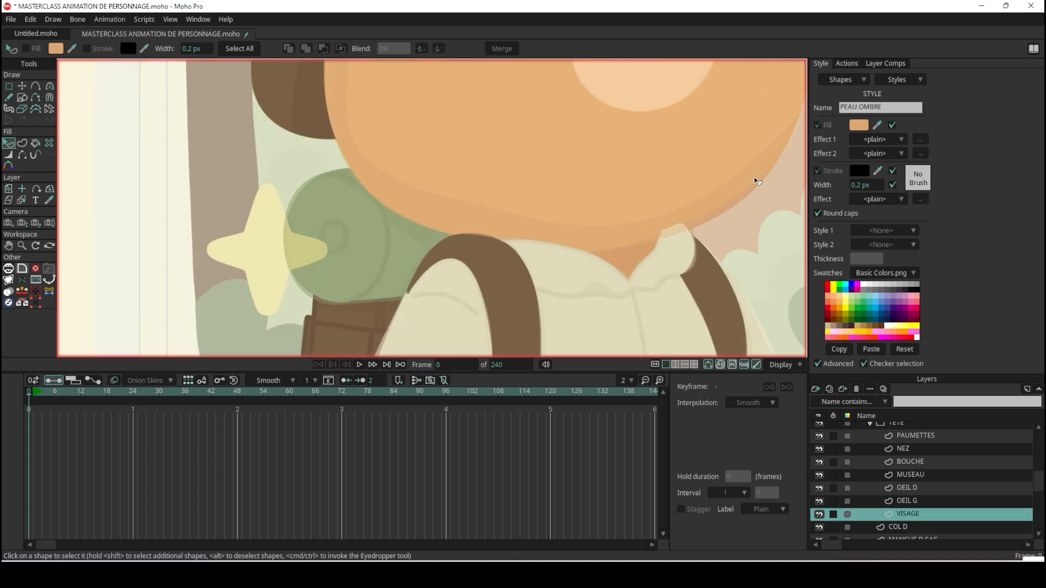
Select the outer face shape and render the current frame to inspect the face shading up close.
left_click(753, 180)
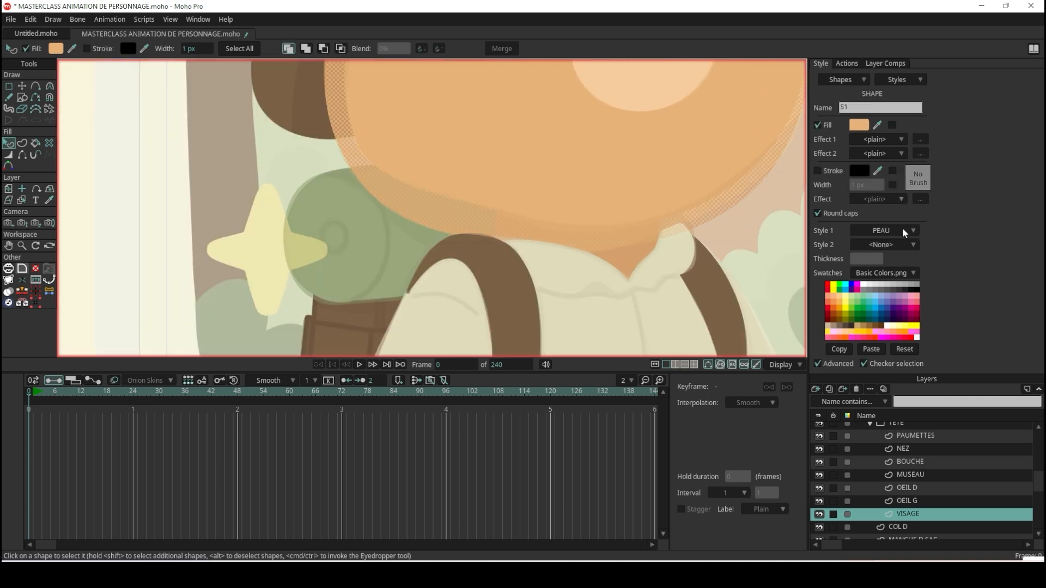
scroll(555, 158, "down", 8)
key("ctrl+r")
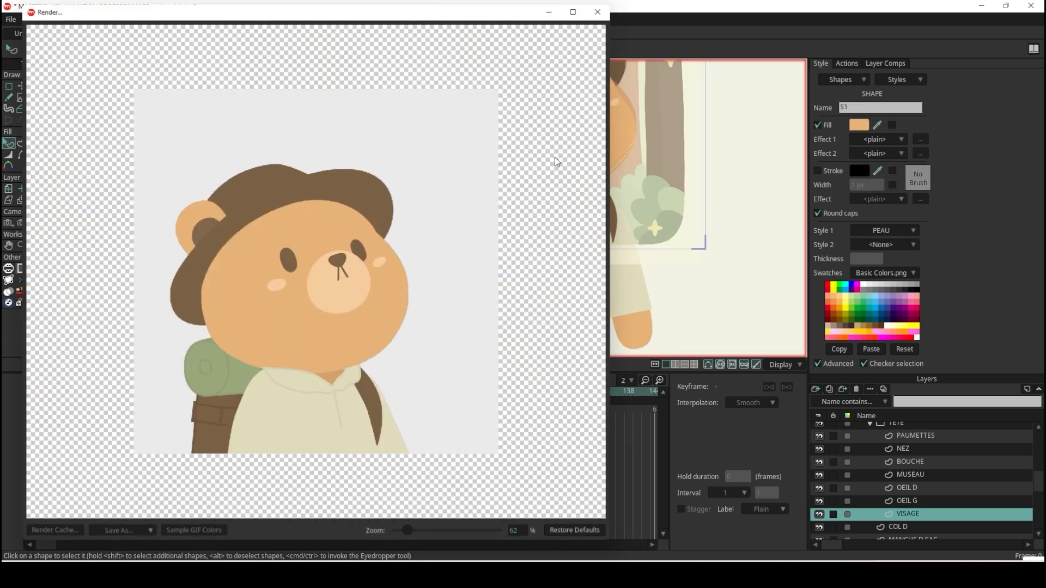
scroll(385, 341, "up", 4)
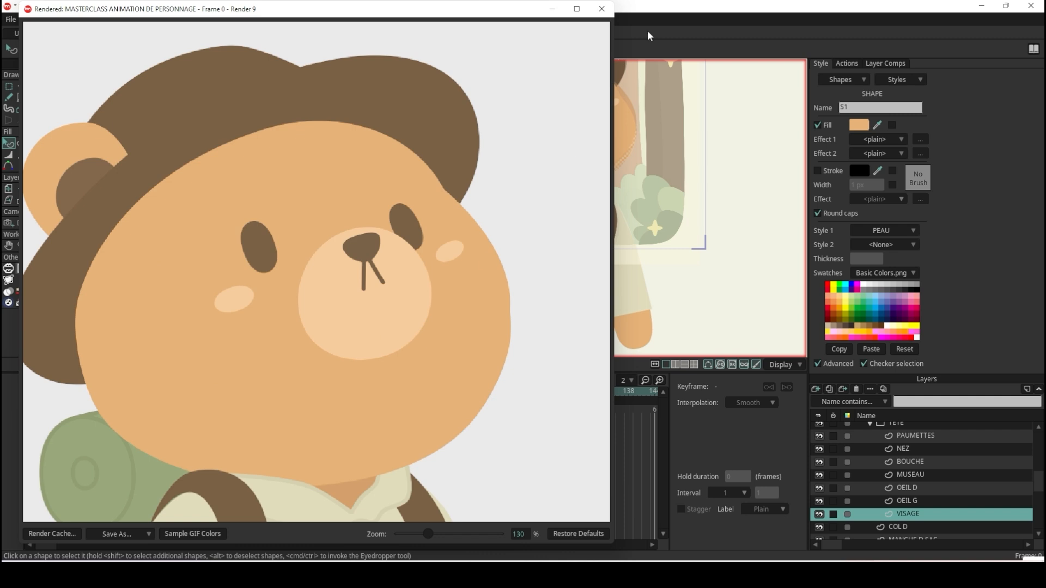
left_click(602, 9)
Apply the PEAU OMBRE style to the outer face shape and render the frame to check it.
left_click(884, 231)
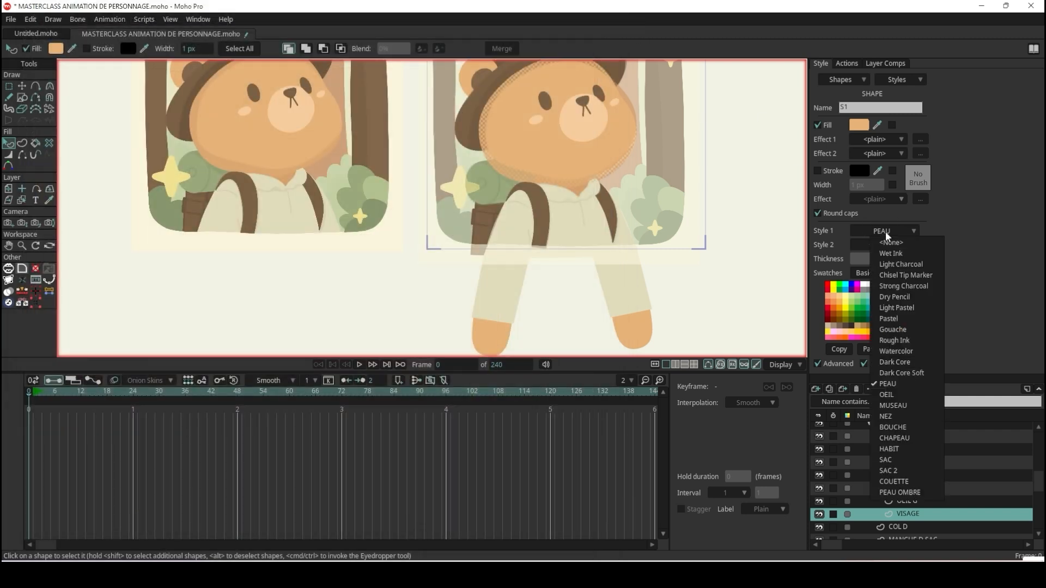
left_click(921, 492)
left_click(725, 285)
key("ctrl+r")
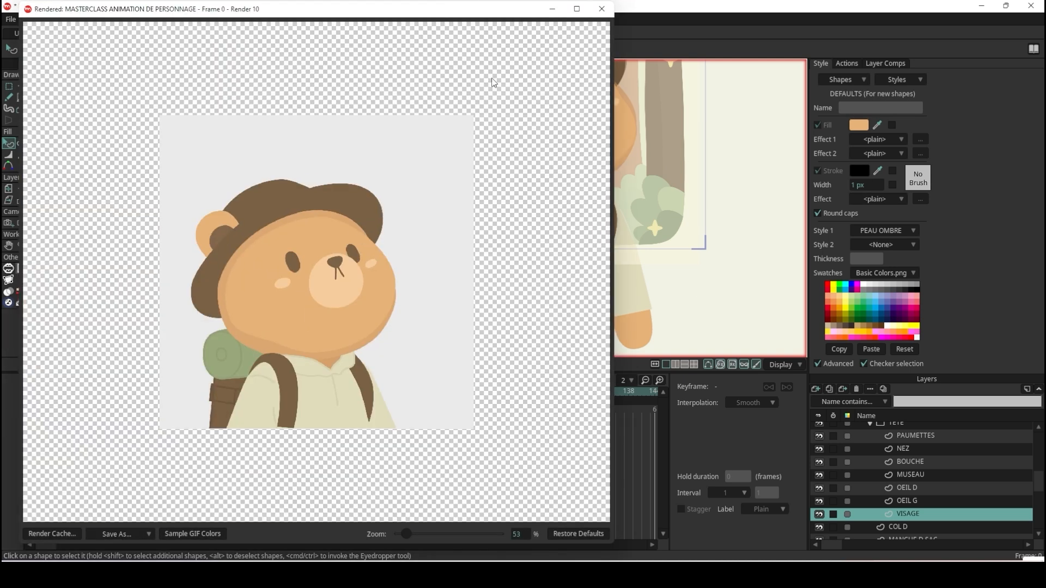
left_click(602, 9)
Compare the traced bear with the reference illustration, examining the face shading and the darker areas of the hat.
scroll(188, 124, "up", 5)
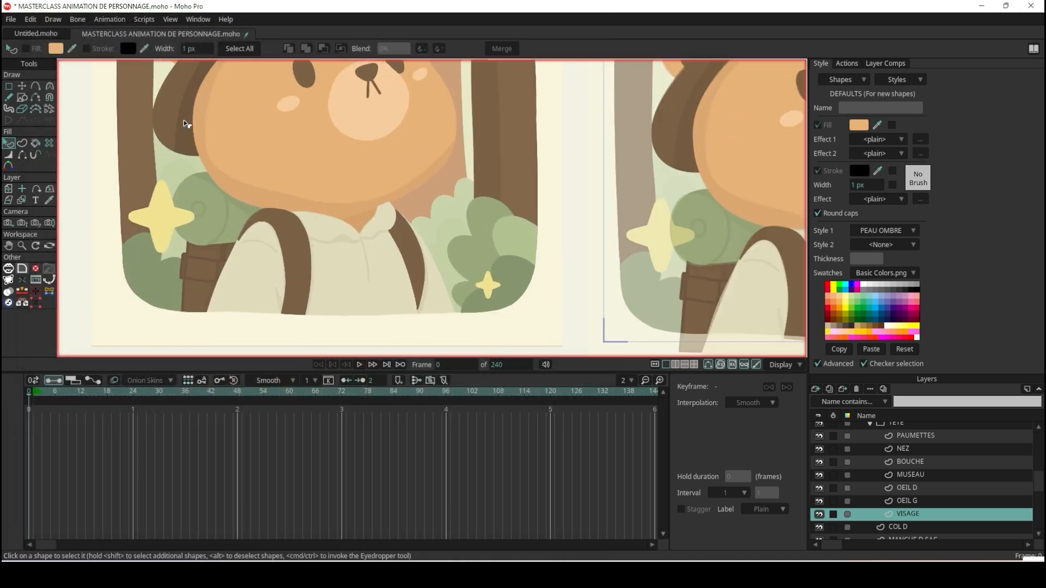
scroll(188, 124, "down", 5)
scroll(188, 123, "up", 2)
scroll(188, 123, "up", 3)
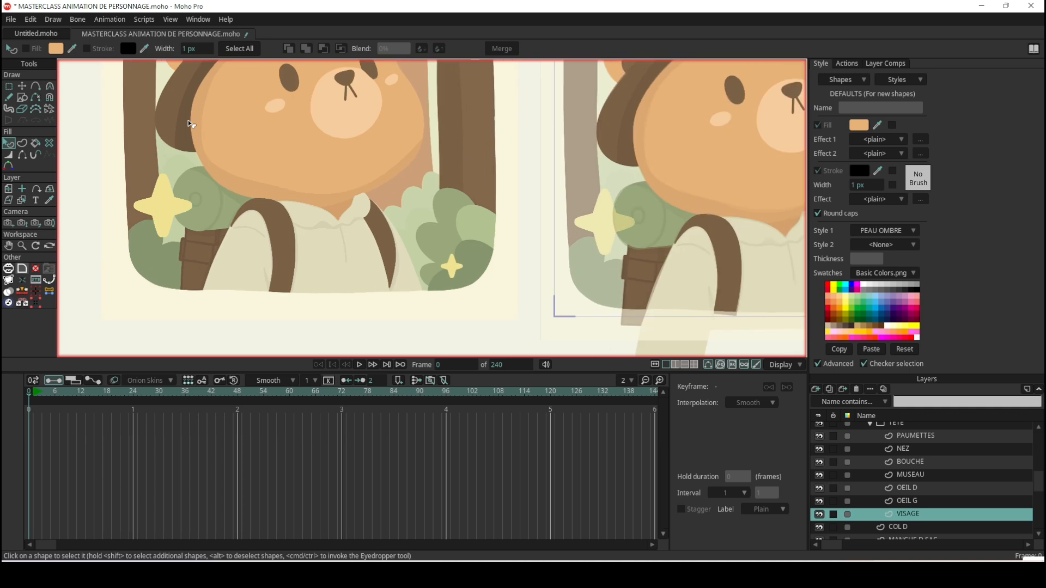
scroll(188, 124, "down", 5)
scroll(588, 159, "up", 3)
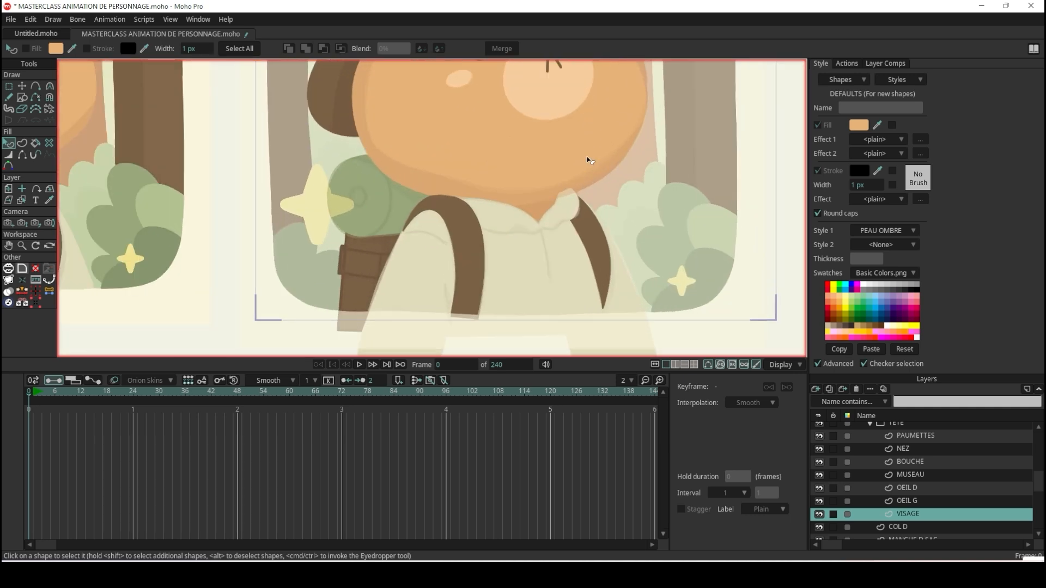
scroll(593, 164, "down", 6)
scroll(551, 69, "up", 3)
scroll(550, 71, "up", 3)
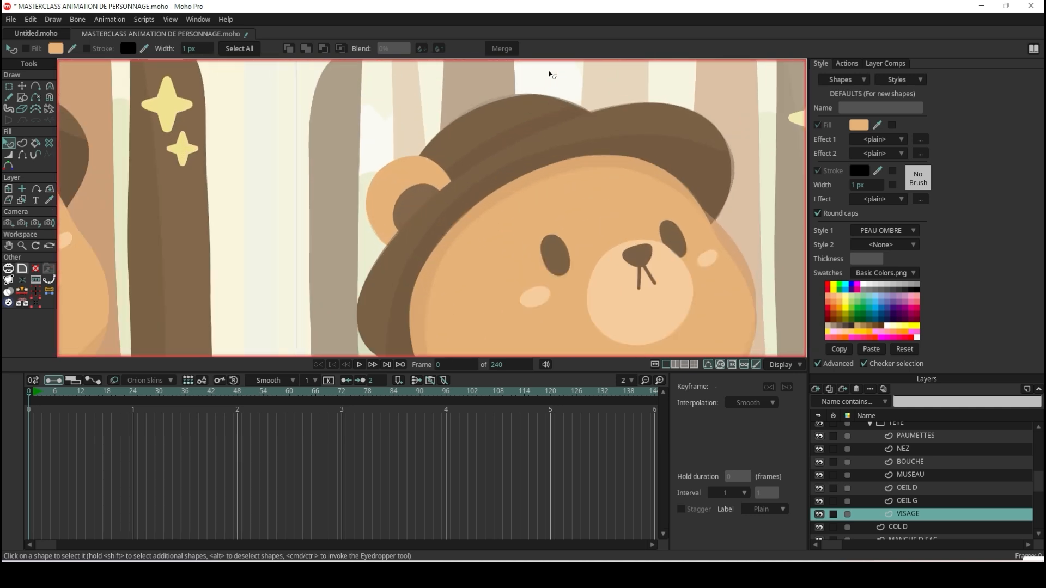
On the CHAPEAU layer, draw a filled oval over the right end of the hat brim.
left_click(22, 86)
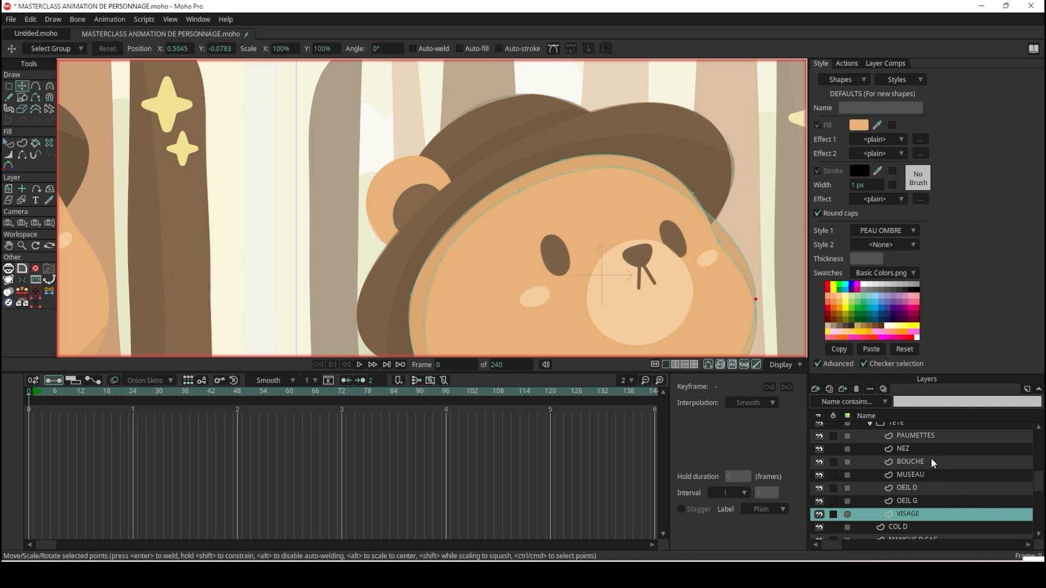
scroll(934, 504, "down", 3)
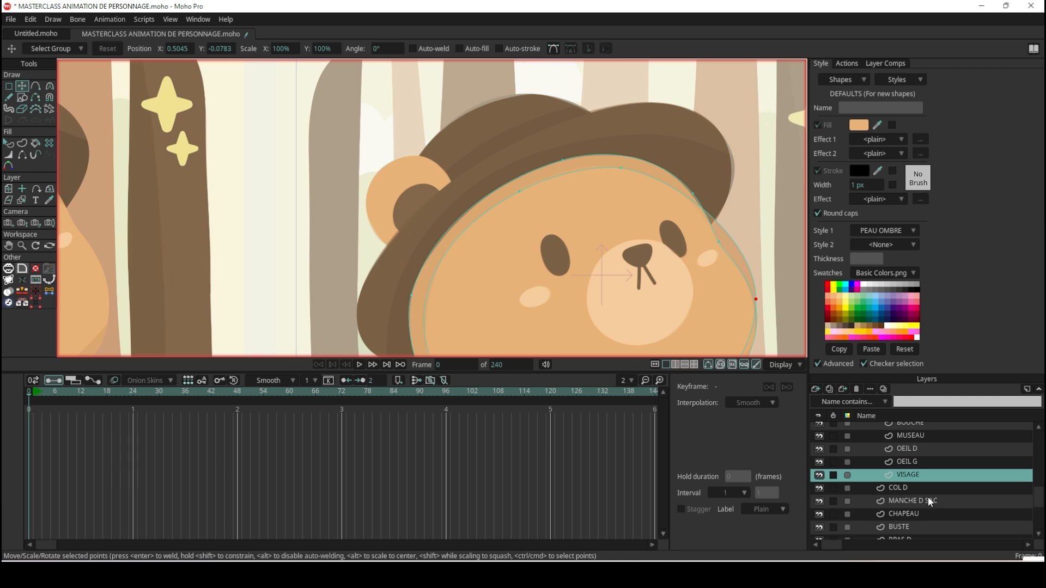
left_click(924, 514)
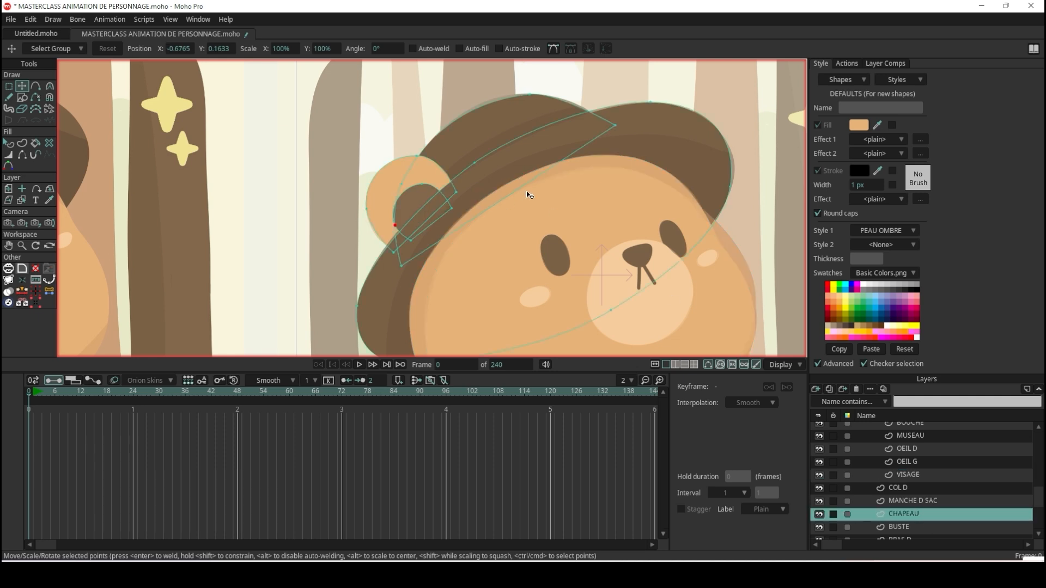
scroll(544, 137, "down", 4)
scroll(567, 180, "up", 3)
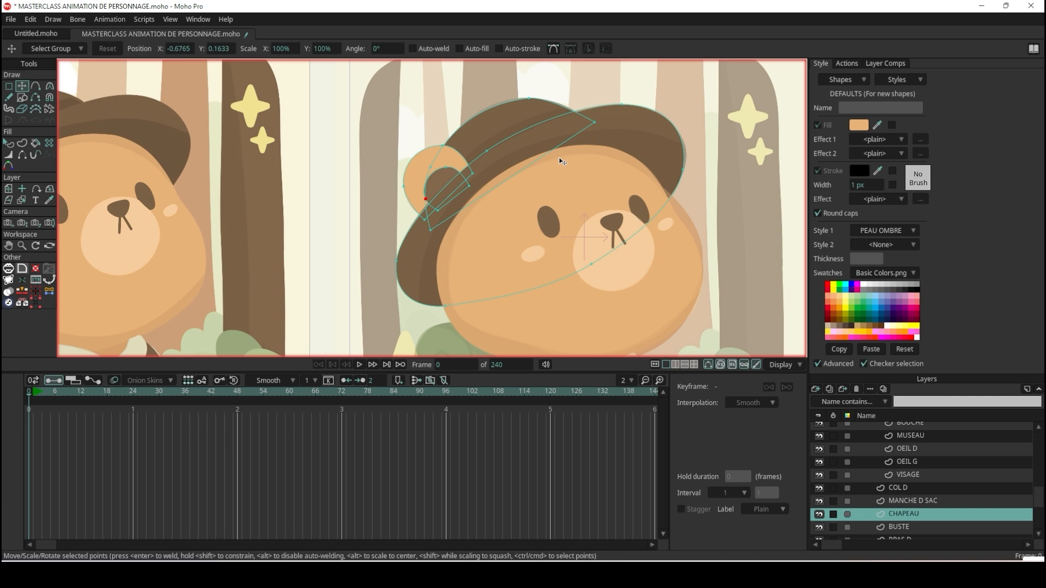
left_click(22, 97)
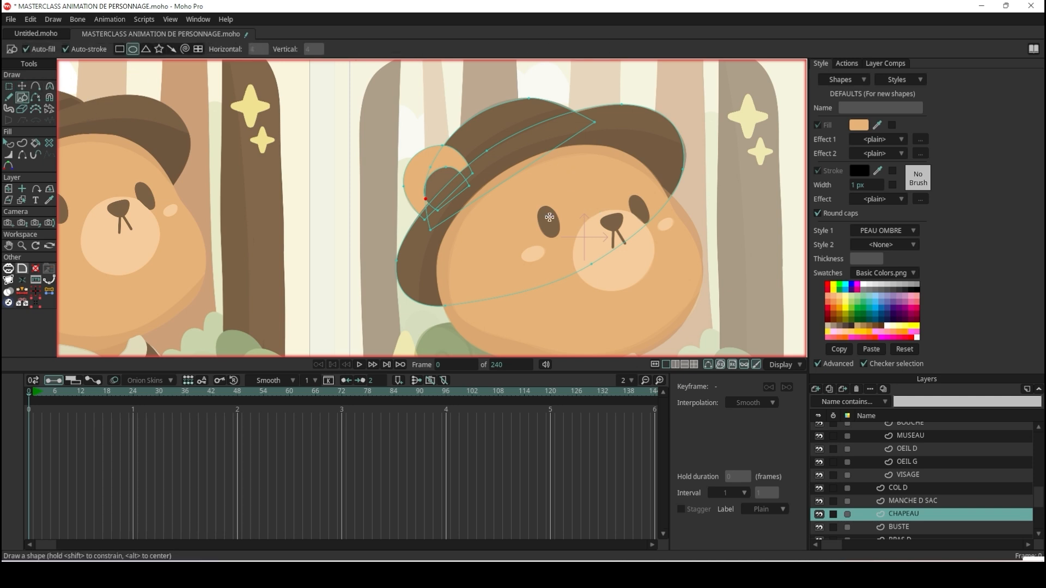
mouse_move(699, 257)
left_mouse_down()
mouse_move(631, 242)
mouse_move(577, 131)
mouse_move(590, 129)
left_mouse_up()
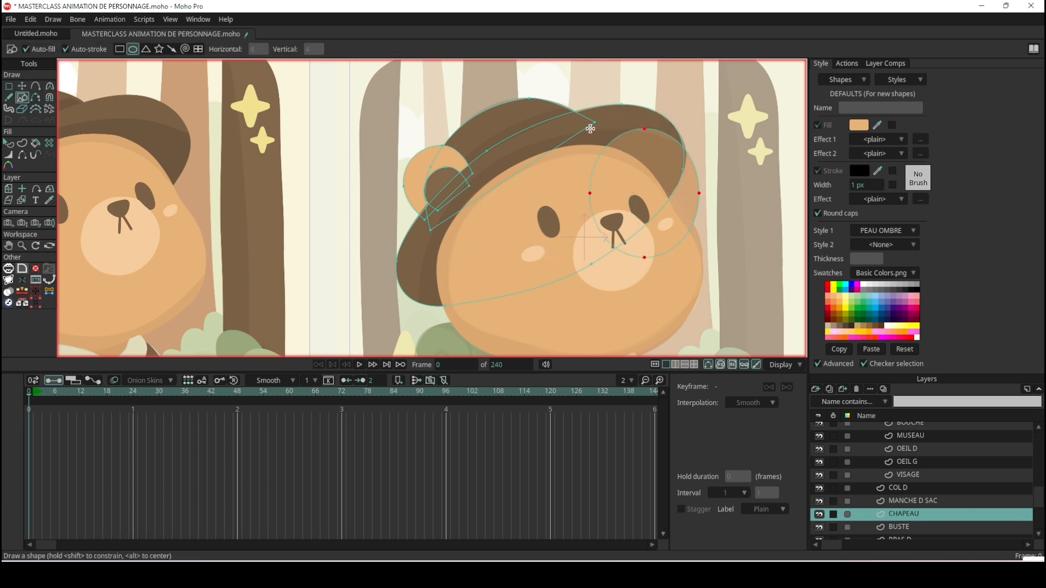
scroll(681, 205, "down", 4)
scroll(689, 205, "up", 3)
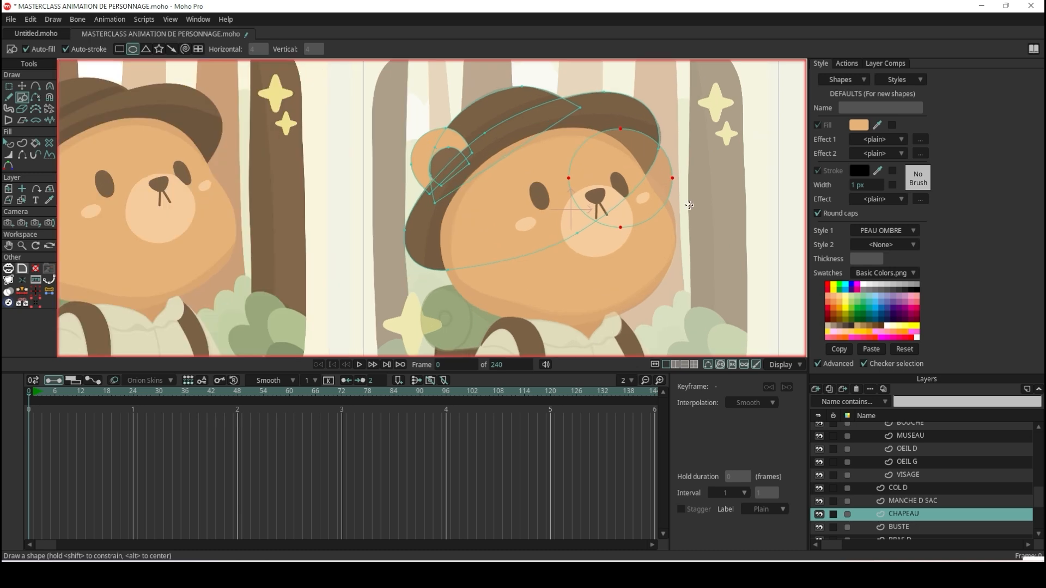
Select the new oval on the hat brim and create a new style named CHAPEAU OMBRE.
left_click(9, 143)
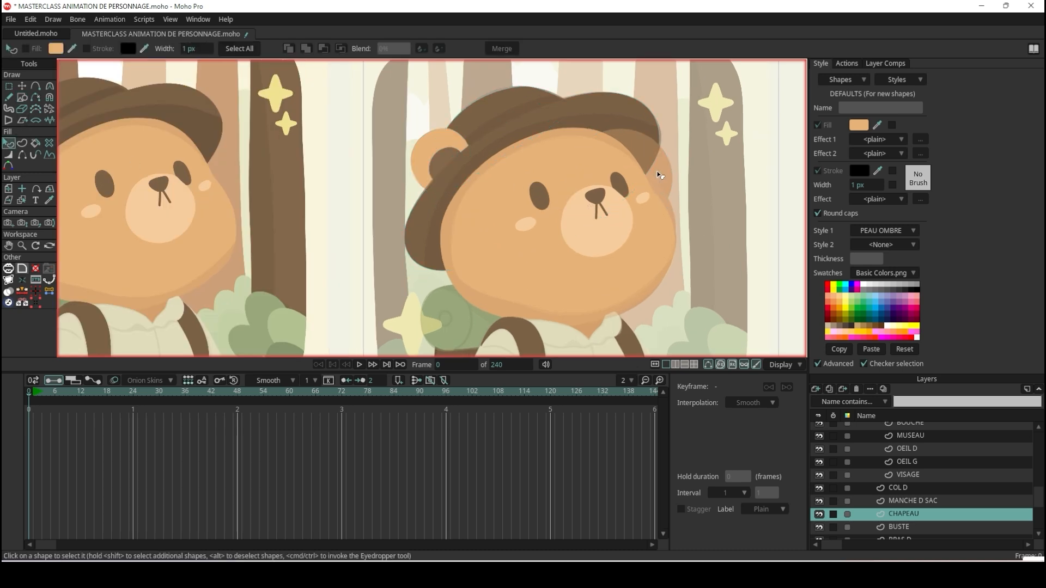
left_click(659, 174)
left_click(903, 81)
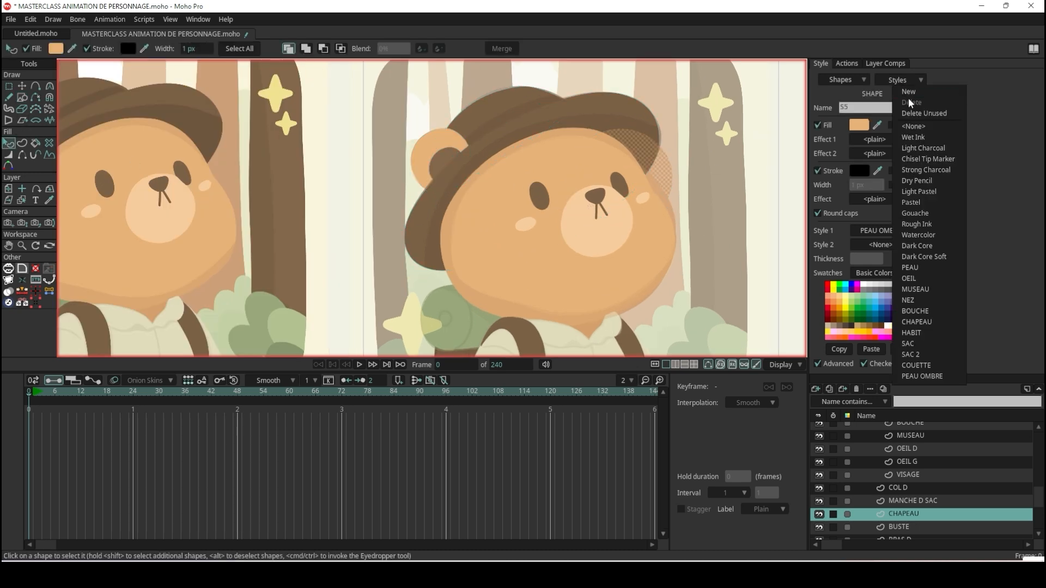
left_click(908, 91)
left_click(883, 108)
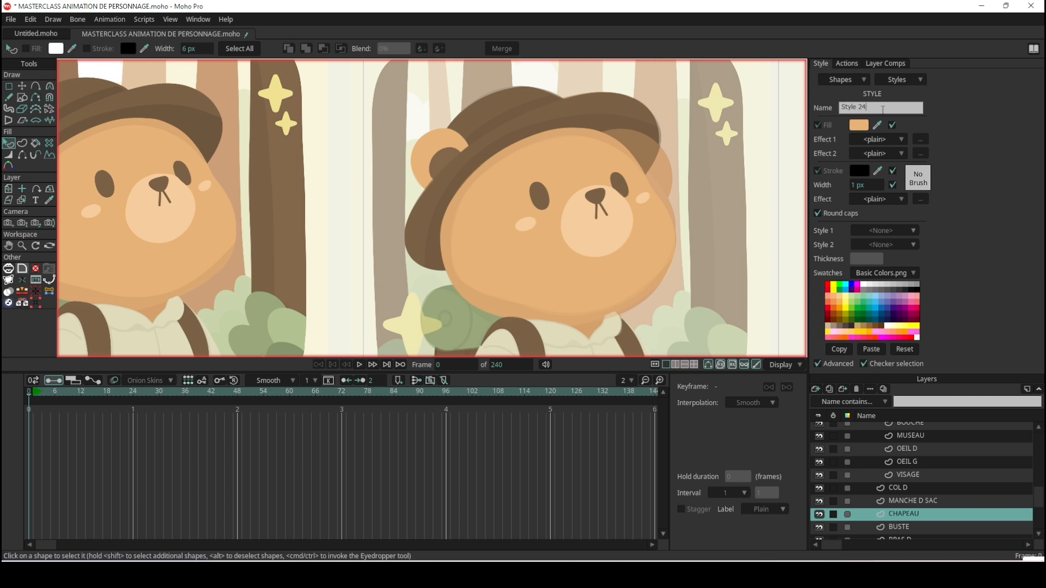
double_click(885, 109)
type("CHAPEAU OMBRE")
key("Return")
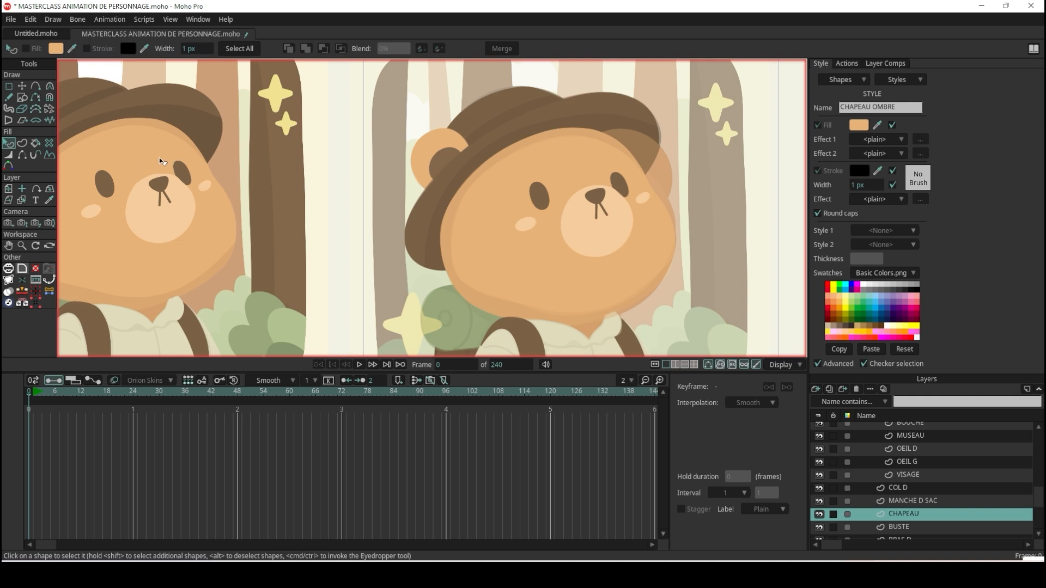
Sample the reference hat's shadow colour as the CHAPEAU OMBRE fill and select the oval on the brim.
left_click_drag(846, 125, 200, 124)
left_click(631, 146)
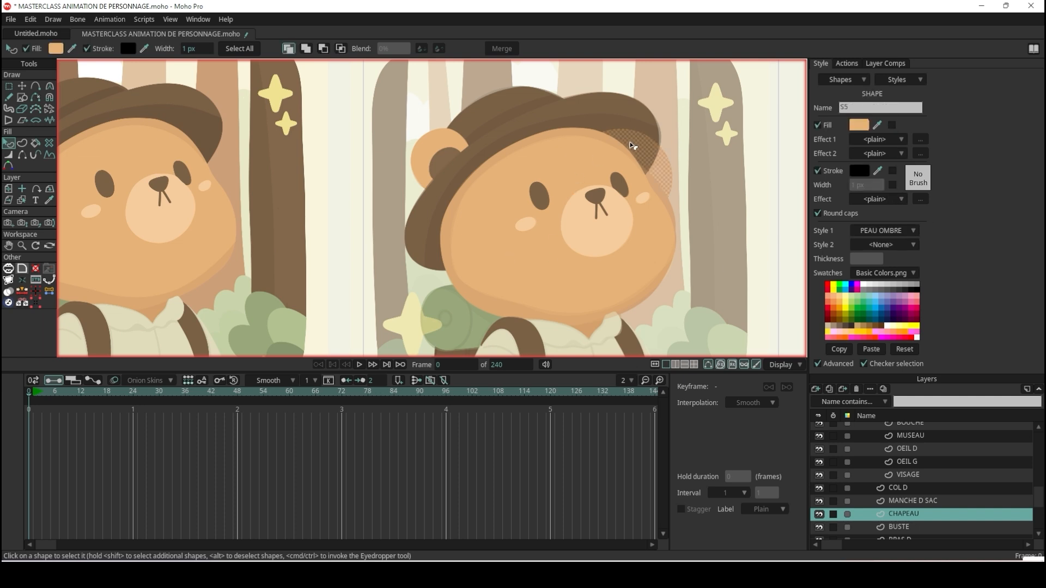
Turn off the stroke of the brim oval and assign it the CHAPEAU OMBRE style.
left_click(817, 171)
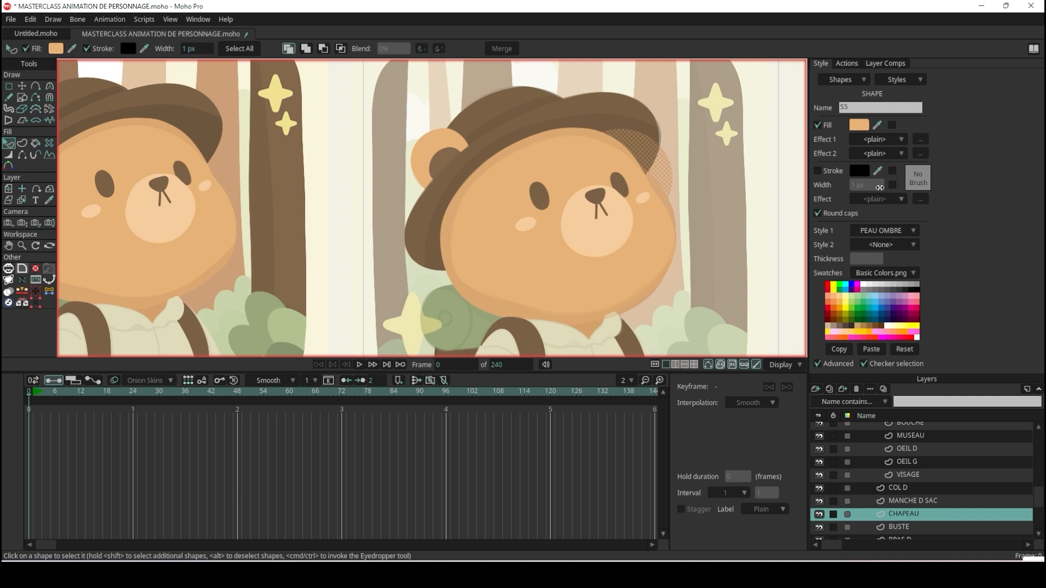
left_click(894, 235)
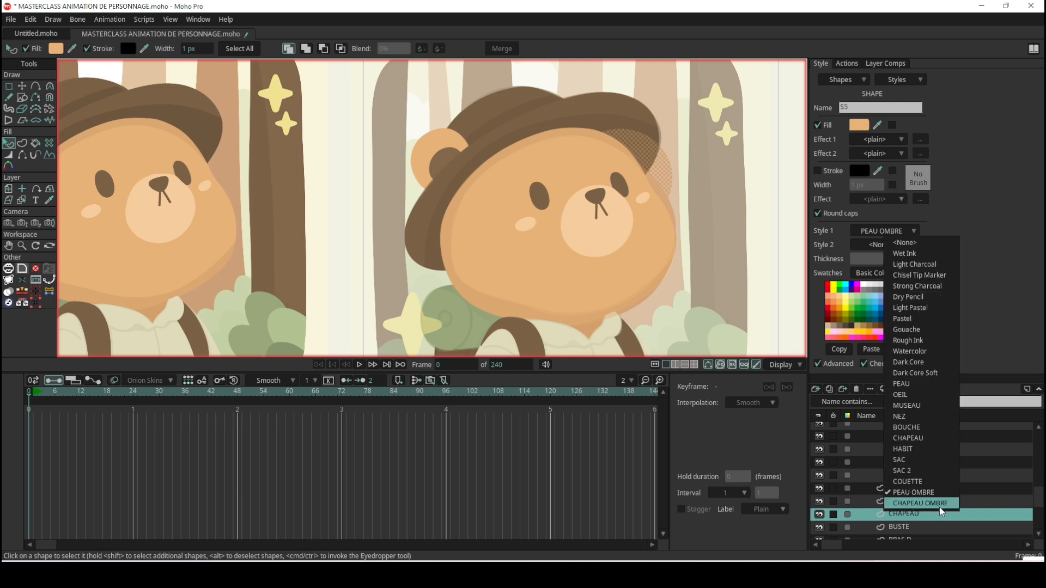
left_click(921, 507)
Reshape the brim oval by moving its points so its upper edge follows the shadow along the whole underside of the brim.
left_click(21, 86)
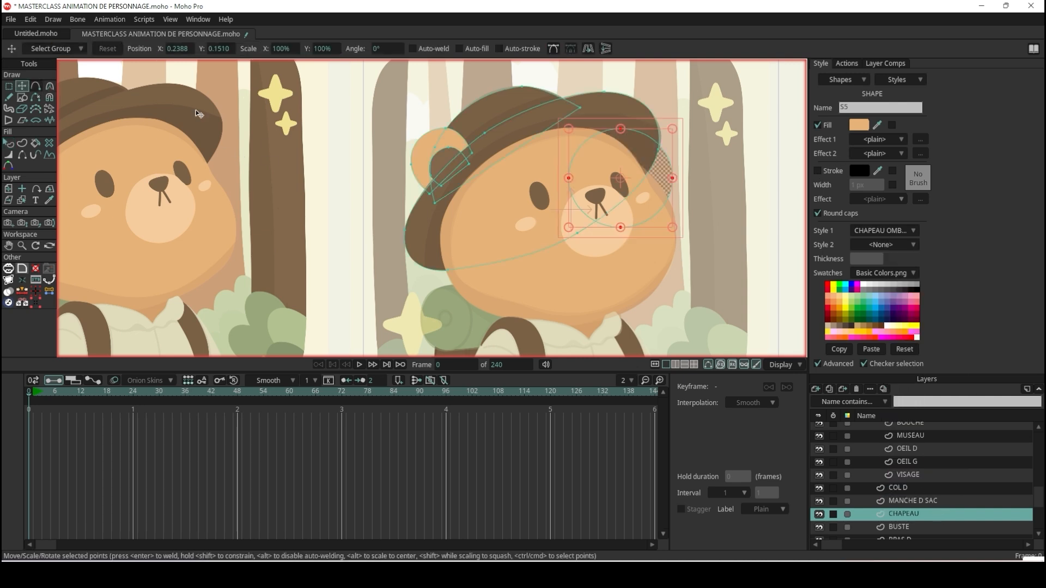
scroll(599, 197, "up", 2)
left_click(554, 180)
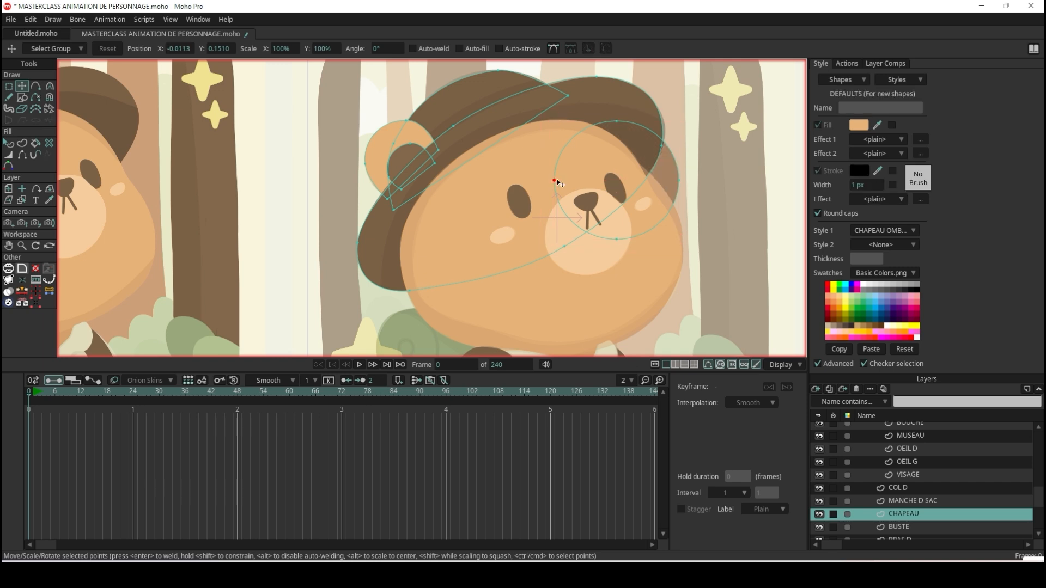
left_click_drag(554, 180, 391, 301)
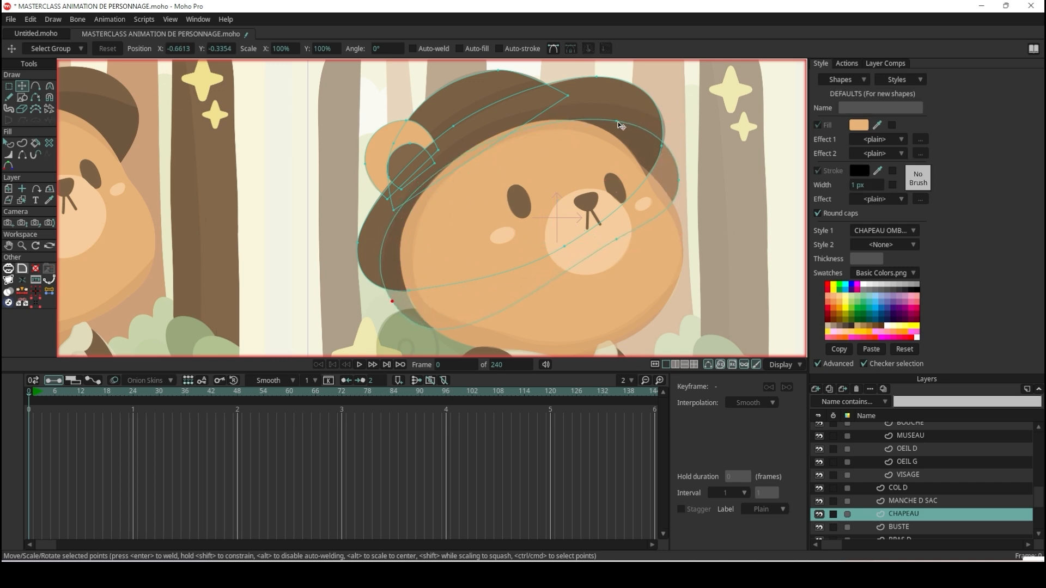
left_click(500, 121)
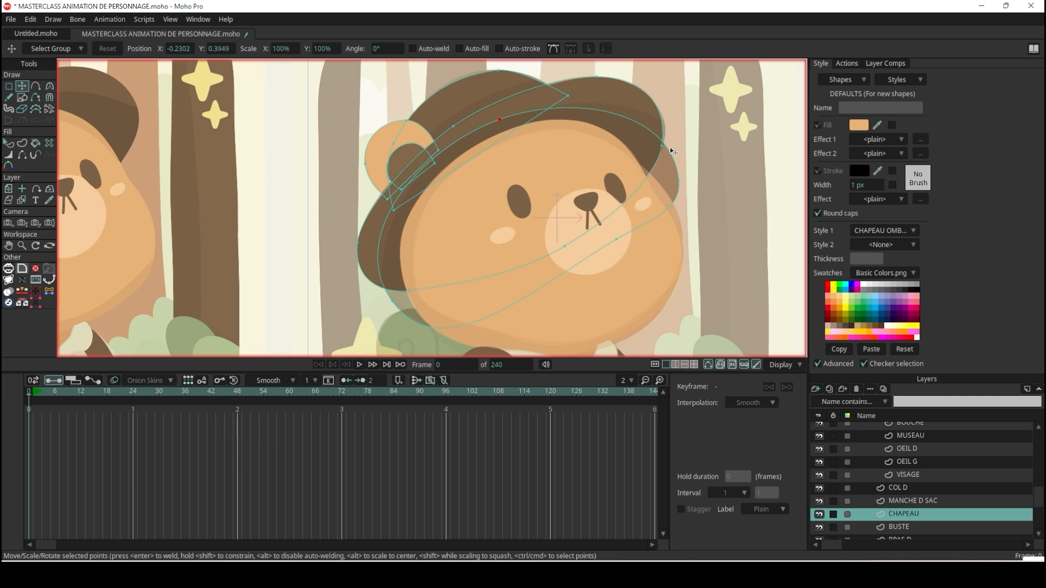
left_click_drag(680, 182, 685, 161)
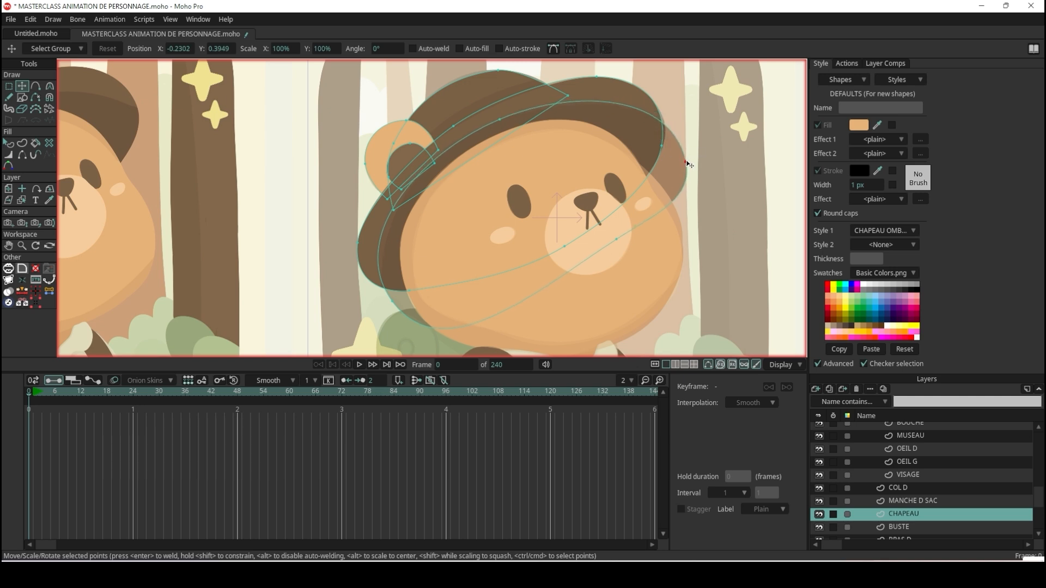
scroll(464, 319, "up", 3)
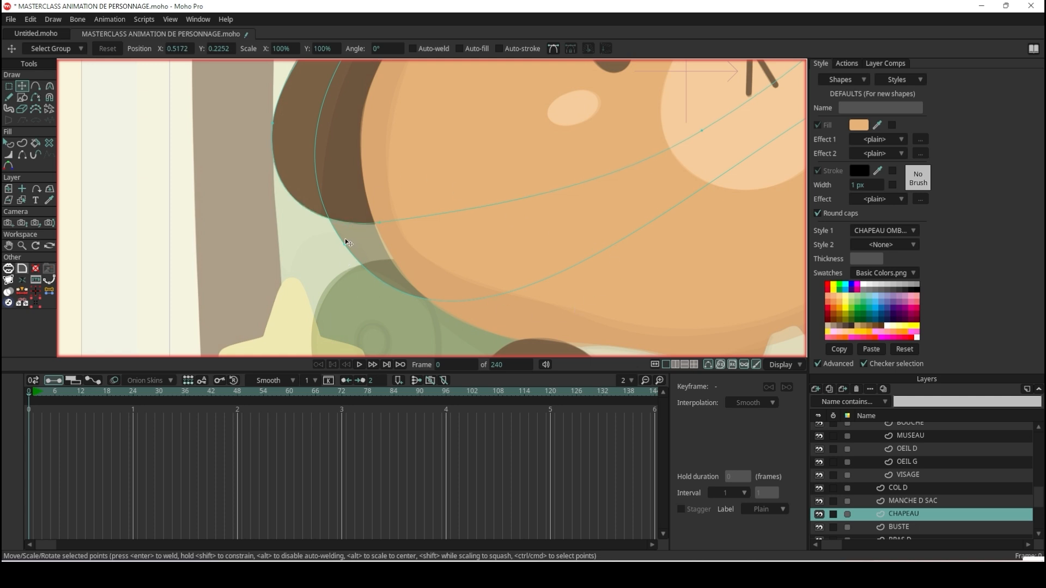
left_click_drag(343, 241, 358, 282)
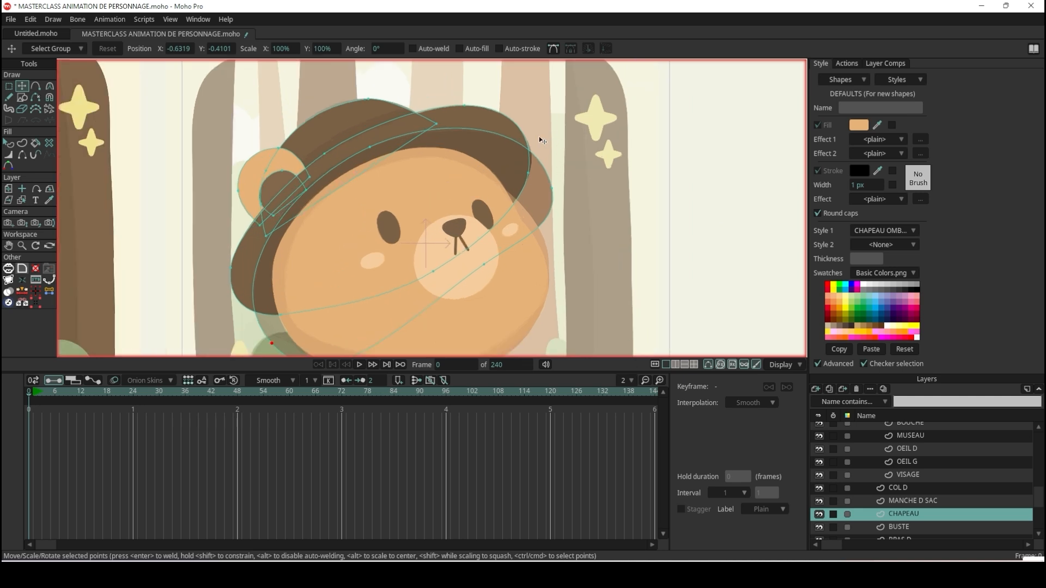
scroll(538, 136, "up", 2)
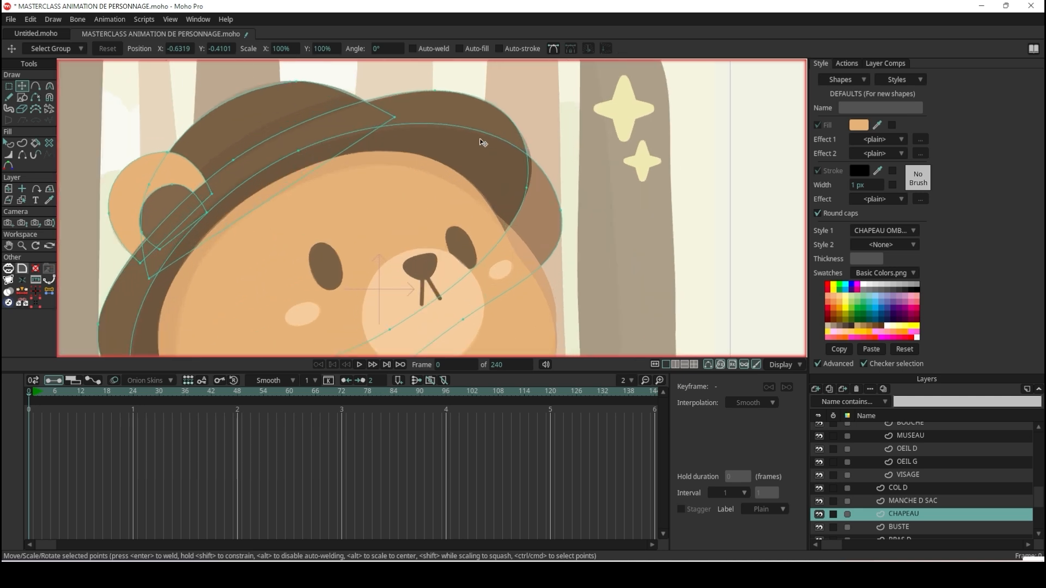
Set the brim shadow shape to Intersect mode so it is clipped to the hat brim.
left_click(9, 143)
left_click(561, 206)
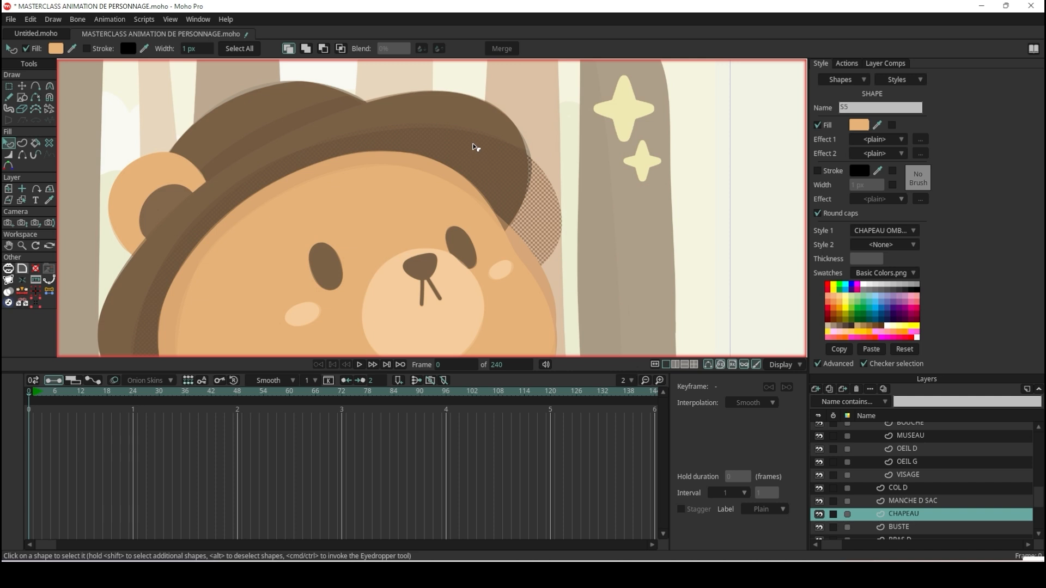
left_click(341, 49)
left_click(623, 163)
scroll(610, 162, "down", 8)
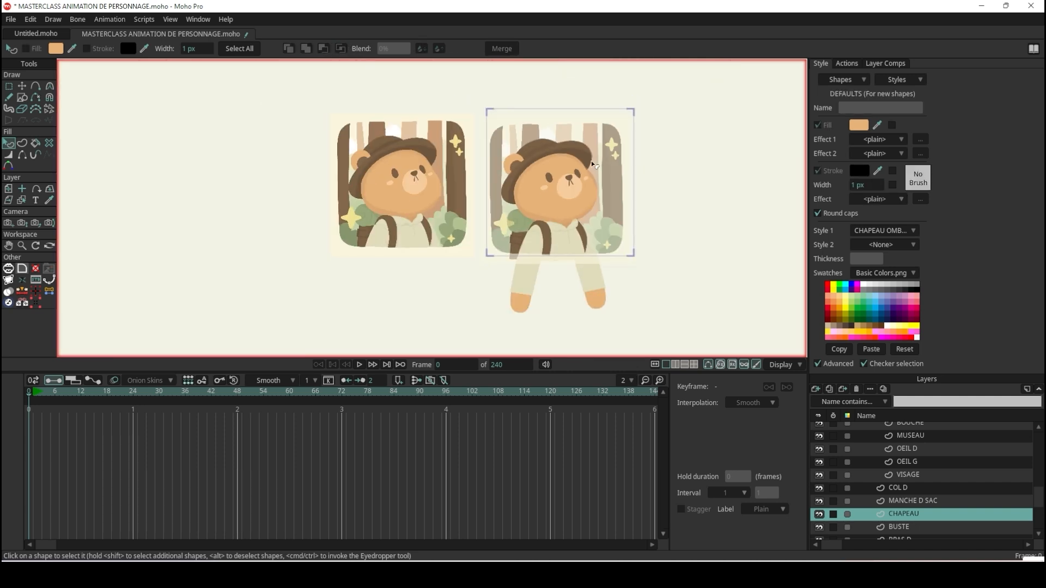
Draw a second filled oval on the CHAPEAU layer, over the brim and the upper part of the face.
scroll(593, 164, "up", 6)
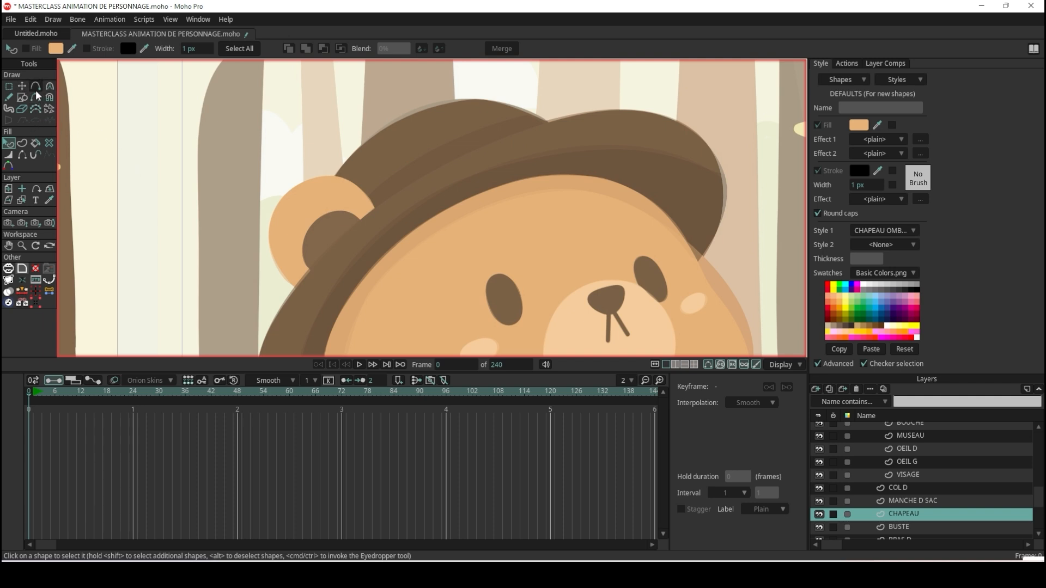
left_click(22, 97)
mouse_move(322, 196)
left_mouse_down()
mouse_move(338, 209)
mouse_move(578, 270)
mouse_move(586, 344)
mouse_move(612, 350)
left_mouse_up()
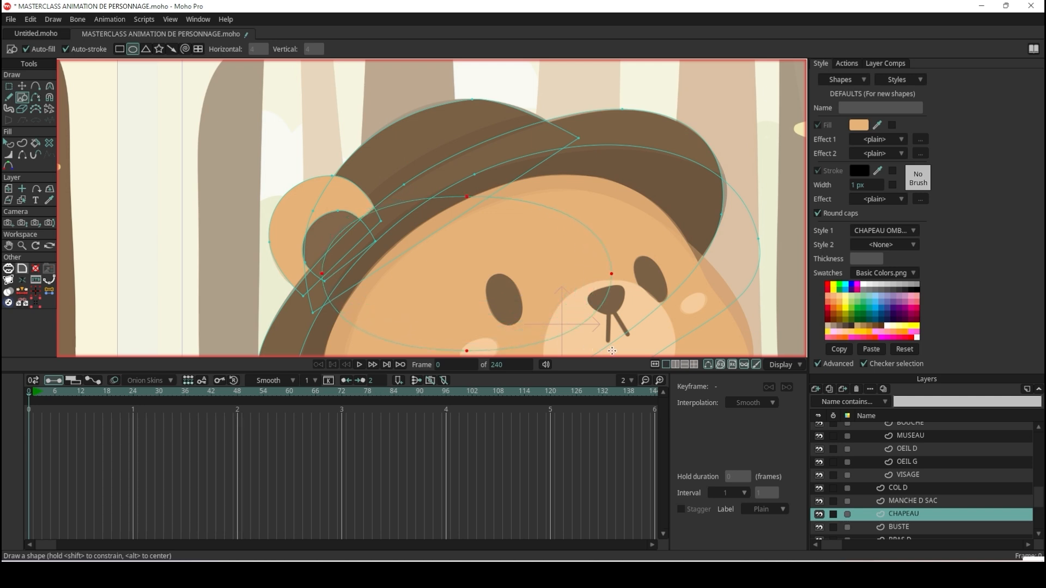
Move the second oval's points so it stretches diagonally along the base of the hat's crown, from the ear to the brim.
left_click(21, 86)
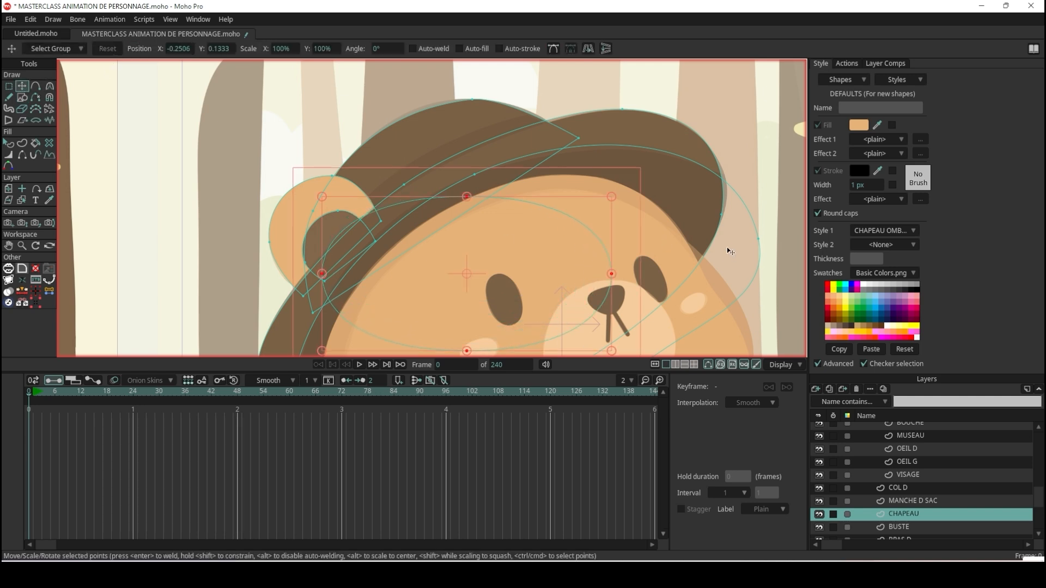
left_click_drag(622, 189, 576, 113)
left_click_drag(563, 249, 553, 201)
left_click_drag(585, 156, 598, 141)
scroll(330, 302, "up", 2)
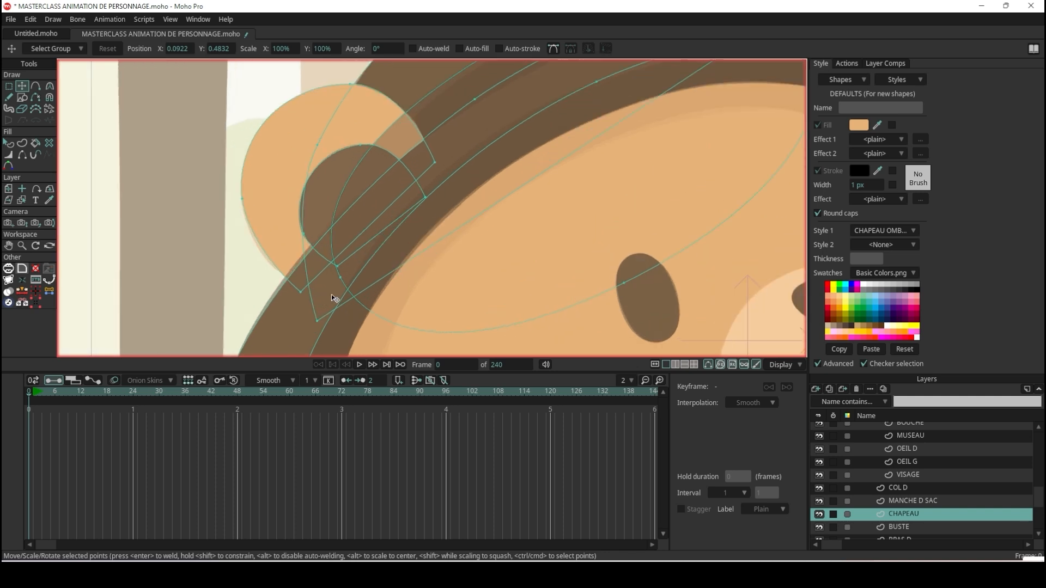
left_click_drag(344, 284, 329, 359)
scroll(382, 297, "down", 4)
scroll(449, 226, "up", 2)
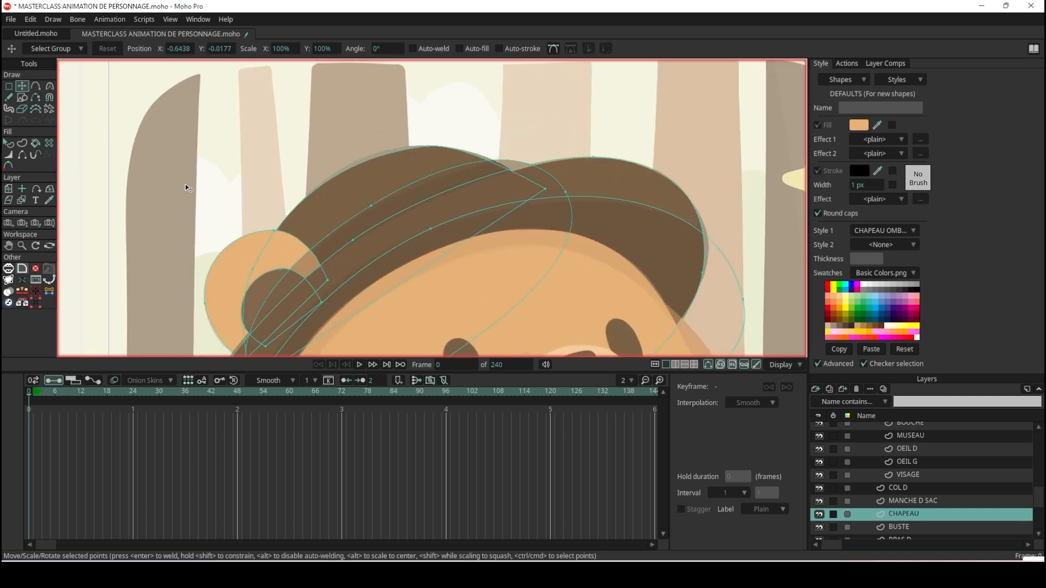
Remove the stroke of the crown shadow shape and set it to Intersect mode to clip it to the hat.
left_click(9, 143)
left_click(459, 185)
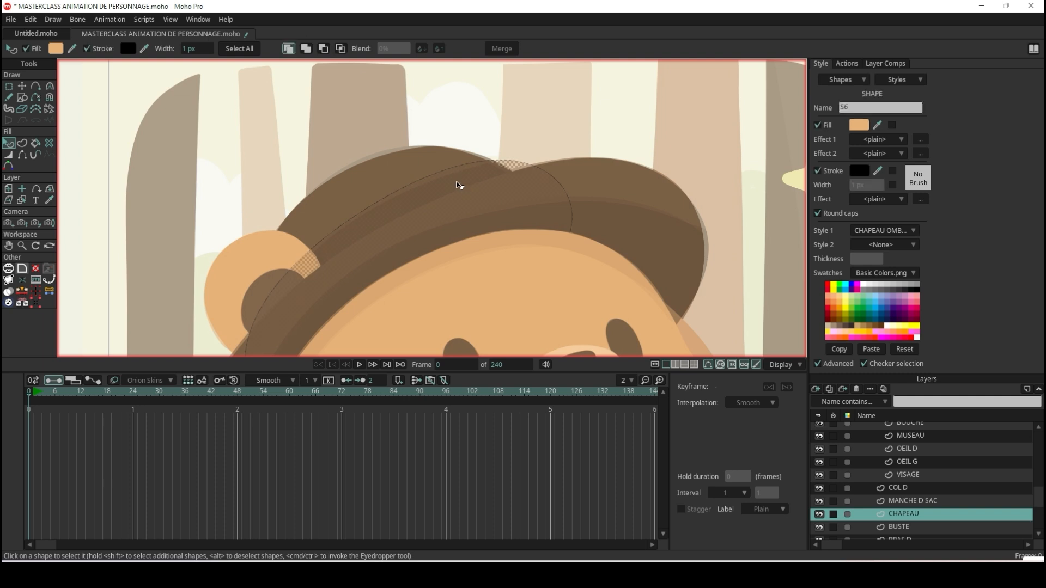
left_click(87, 49)
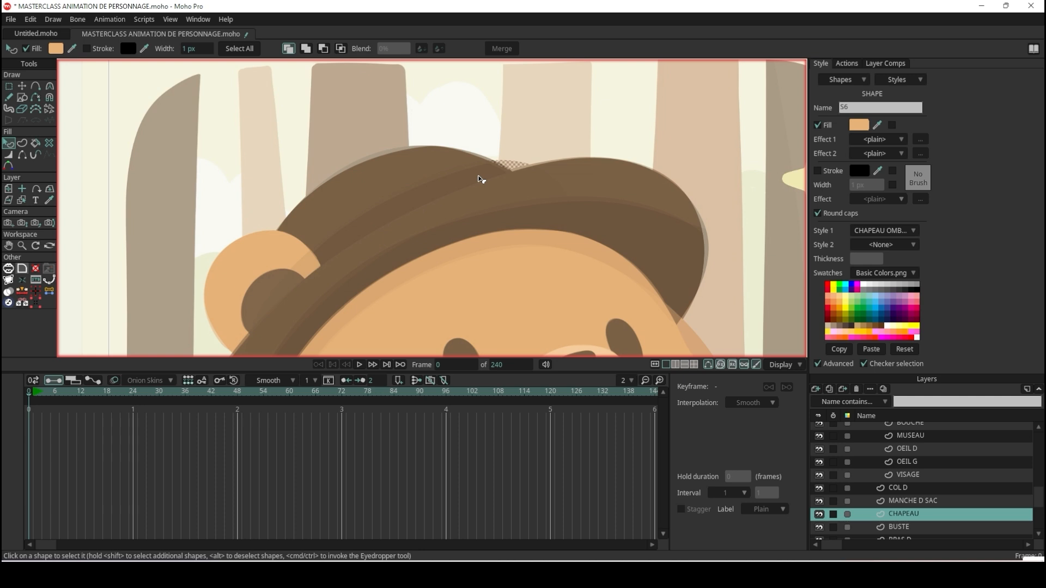
left_click(341, 49)
left_click(506, 112)
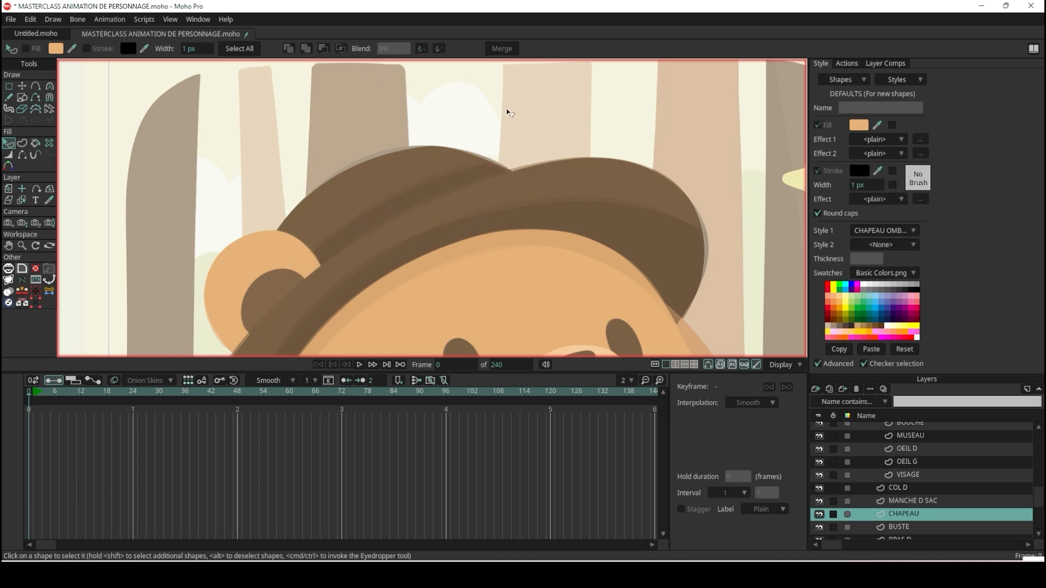
Render the frame to check the hat shadows, and compare the traced bear with the reference illustration.
key("ctrl+r")
scroll(354, 229, "down", 4)
scroll(321, 230, "up", 6)
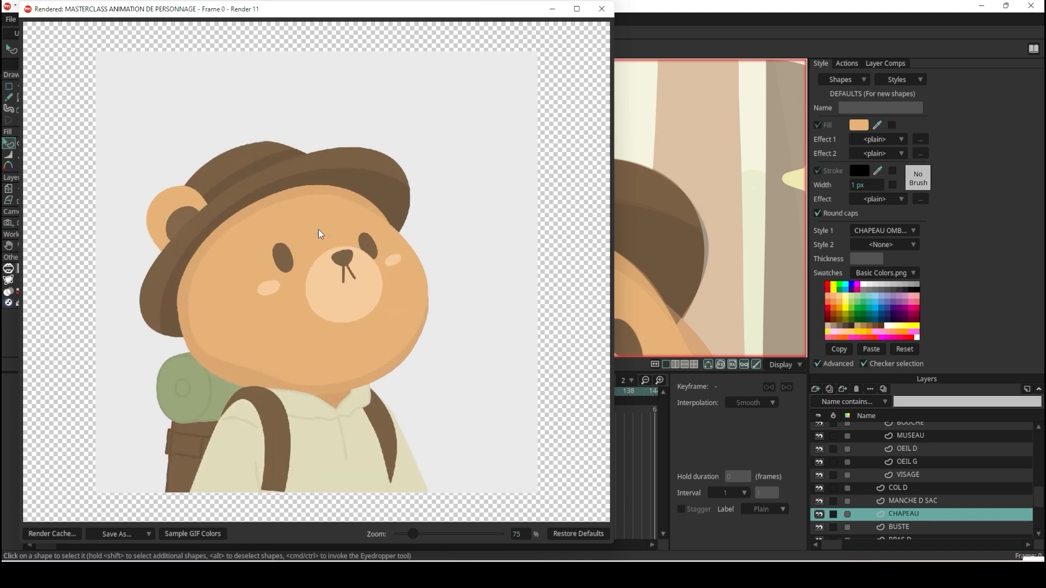
scroll(320, 234, "up", 1)
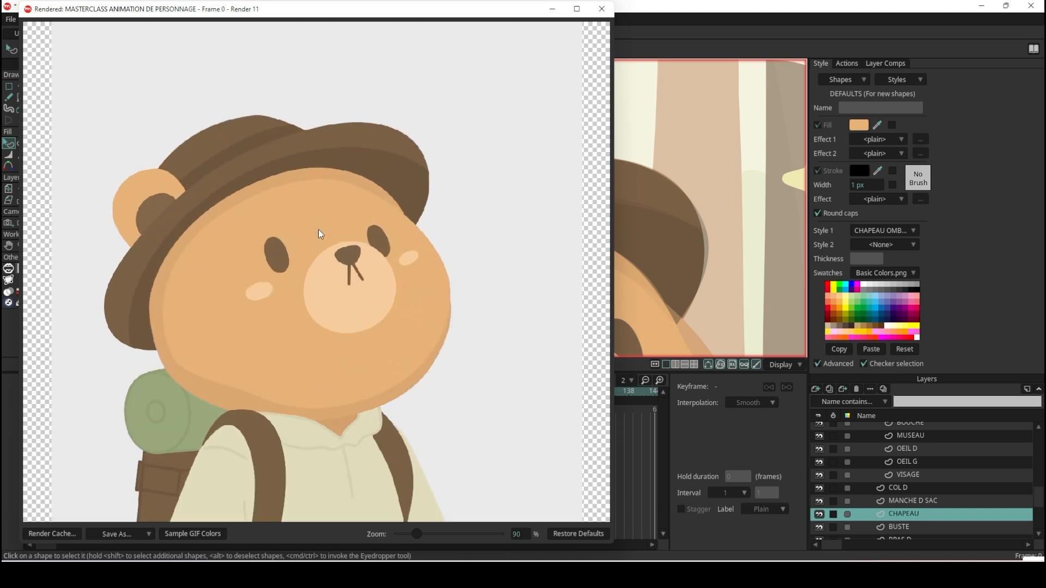
left_click(601, 9)
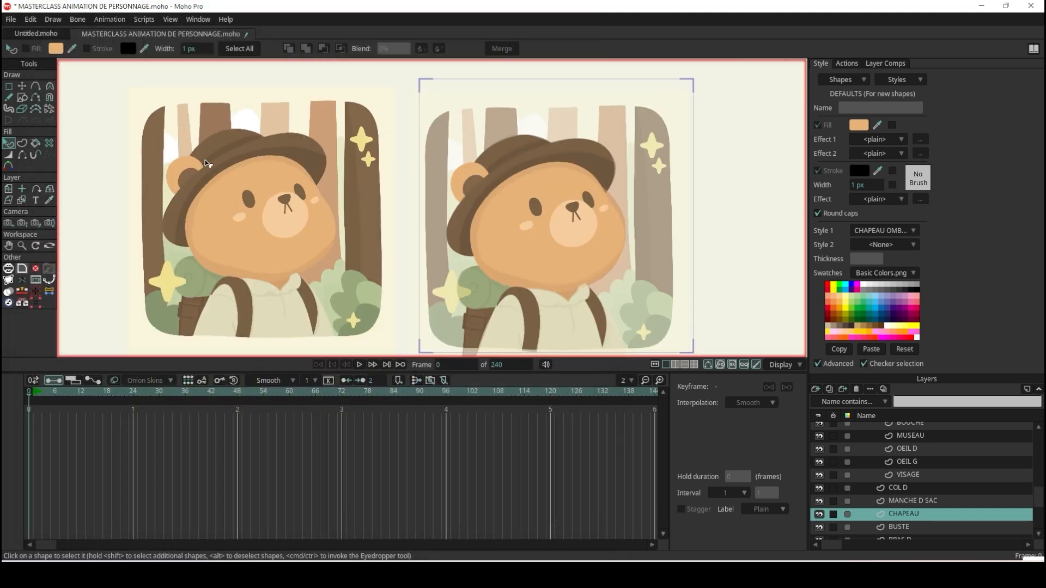
scroll(233, 145, "up", 3)
scroll(305, 146, "down", 1)
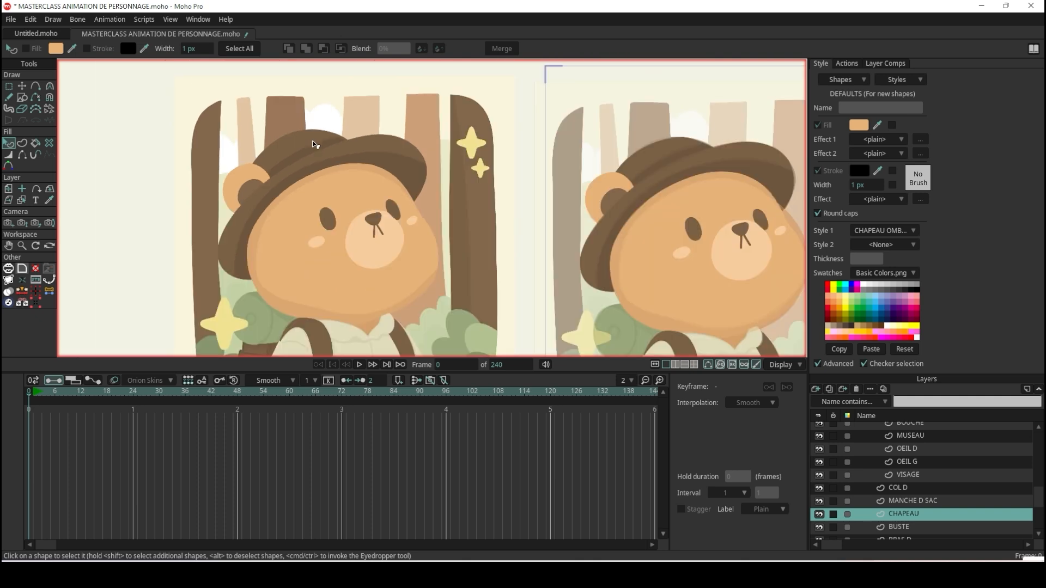
scroll(415, 256, "down", 3)
scroll(570, 261, "up", 2)
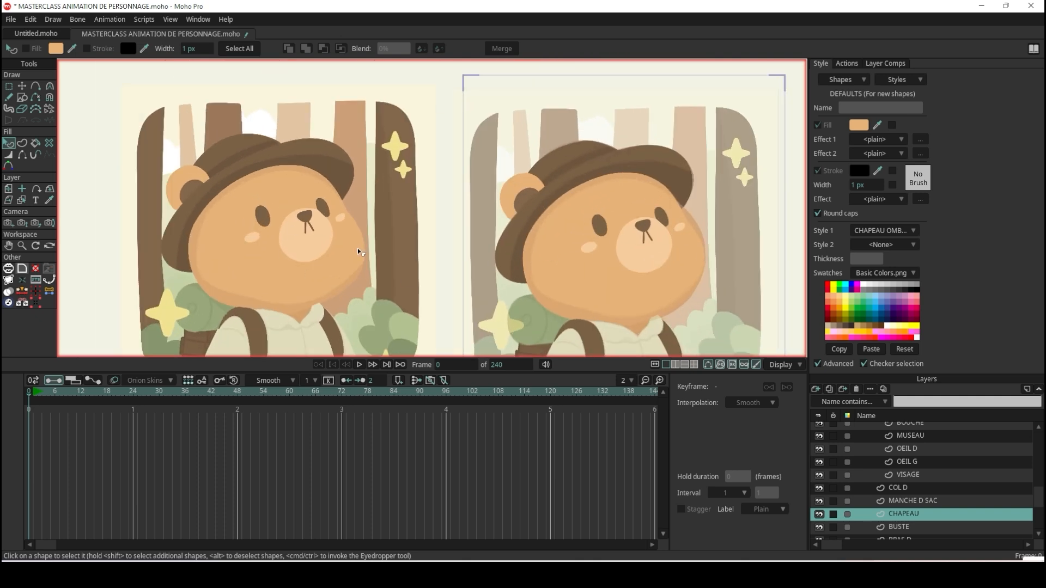
Render the frame with the BG layer shown to check the bear against the forest background, and hide the BG layer again.
scroll(886, 500, "down", 2)
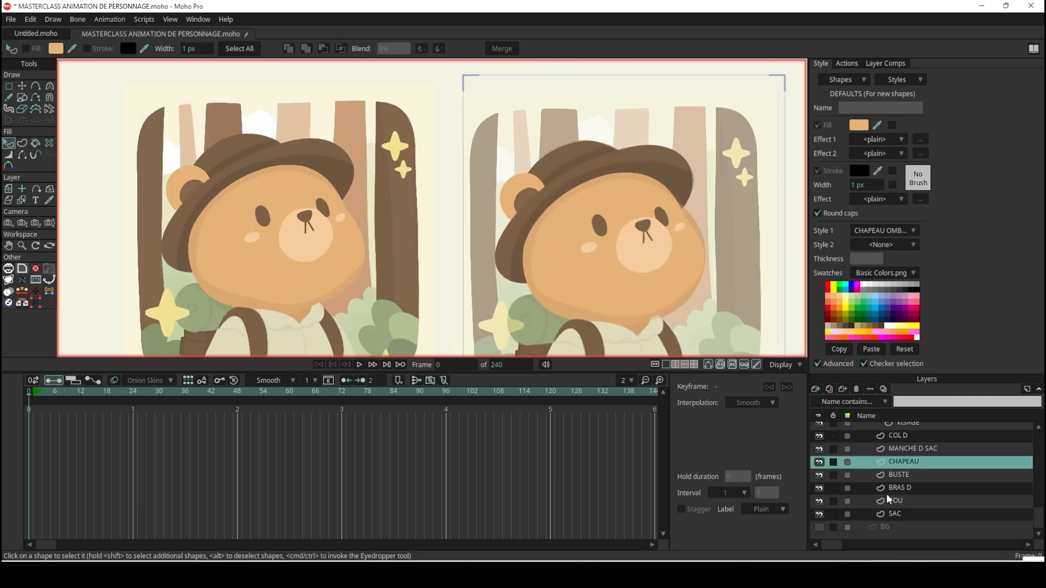
left_click(819, 527)
key("ctrl+r")
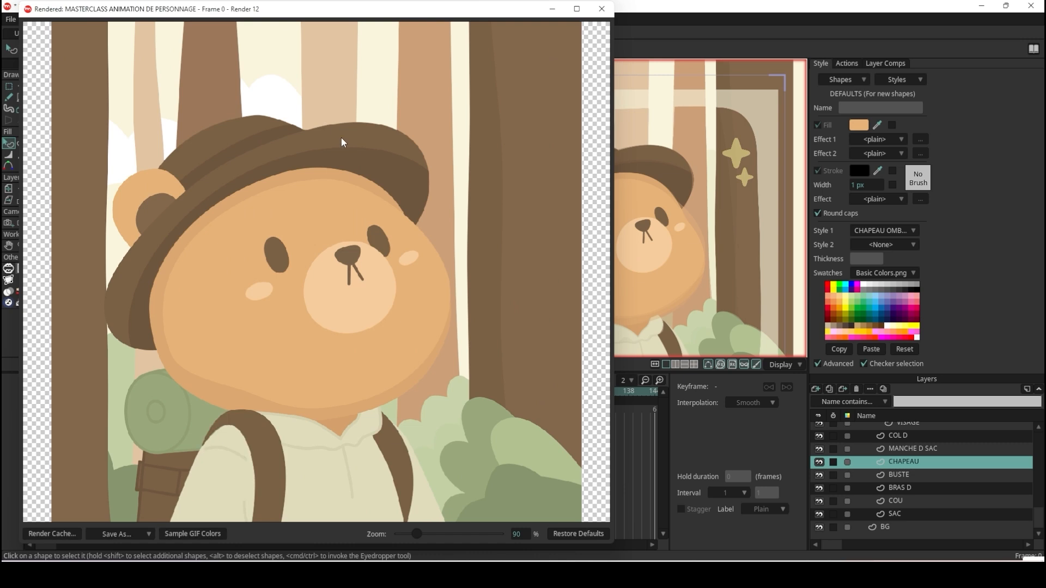
scroll(341, 137, "down", 3)
scroll(310, 231, "up", 4)
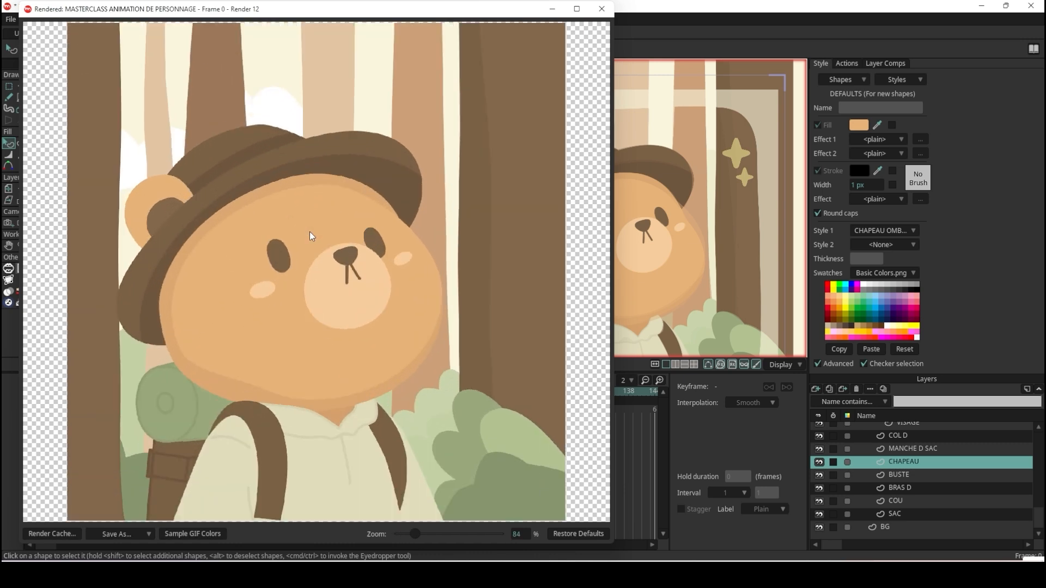
scroll(452, 122, "down", 2)
left_click(602, 8)
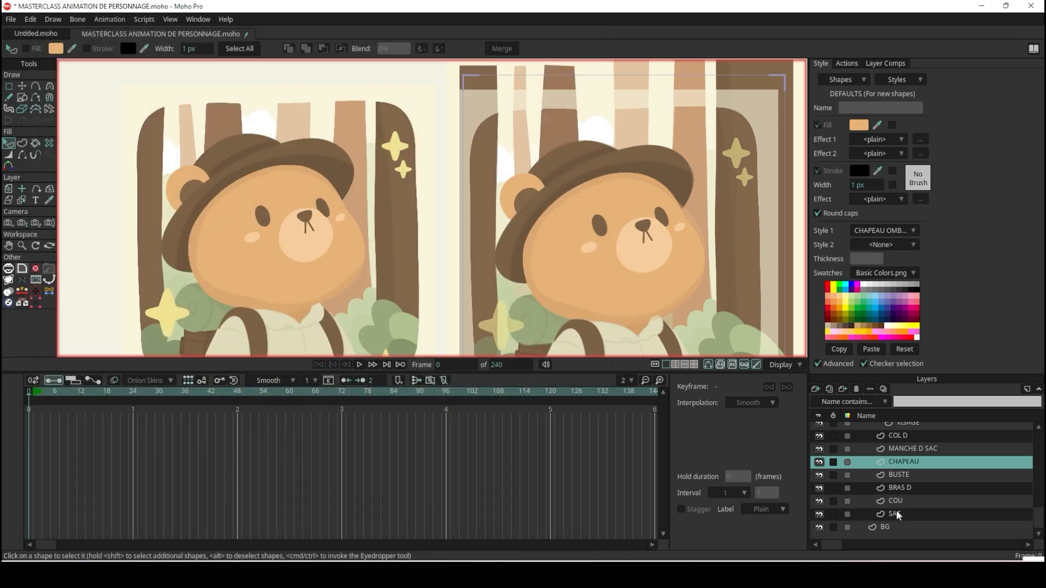
scroll(882, 496, "up", 3)
scroll(868, 498, "down", 2)
scroll(869, 499, "down", 3)
left_click(819, 527)
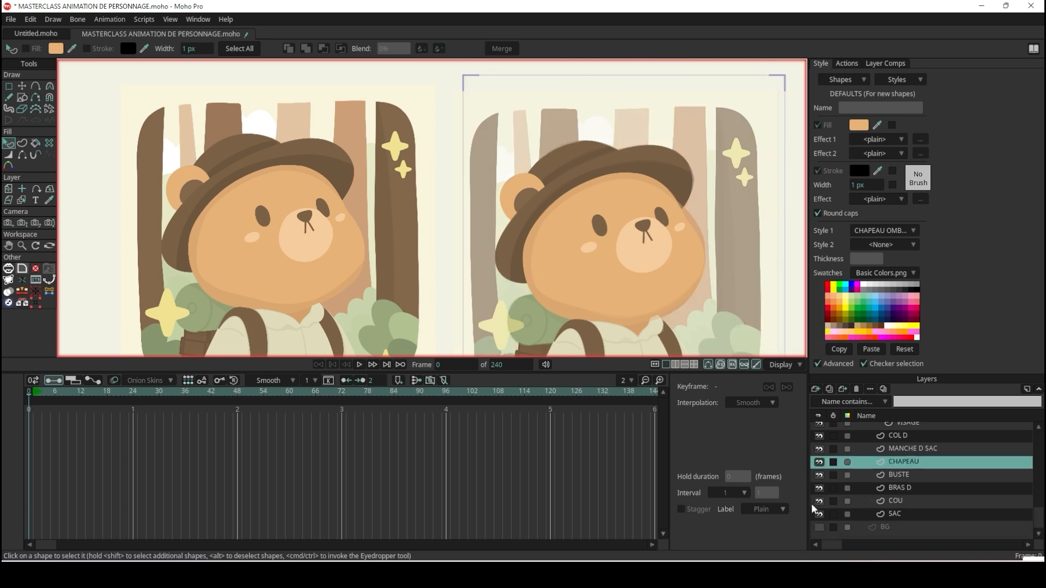
Examine the shirt, backpack, straps and hat in the reference illustration and compare them with the traced bear.
scroll(549, 145, "down", 5)
scroll(615, 202, "up", 3)
scroll(538, 251, "up", 4)
scroll(474, 240, "down", 3)
scroll(344, 198, "up", 5)
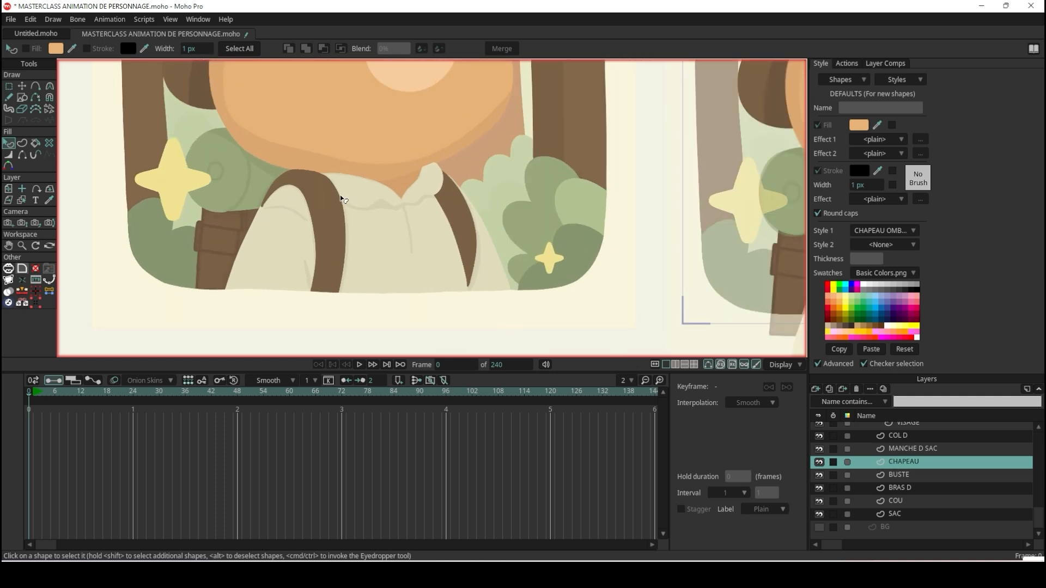
scroll(330, 196, "up", 2)
scroll(316, 194, "down", 3)
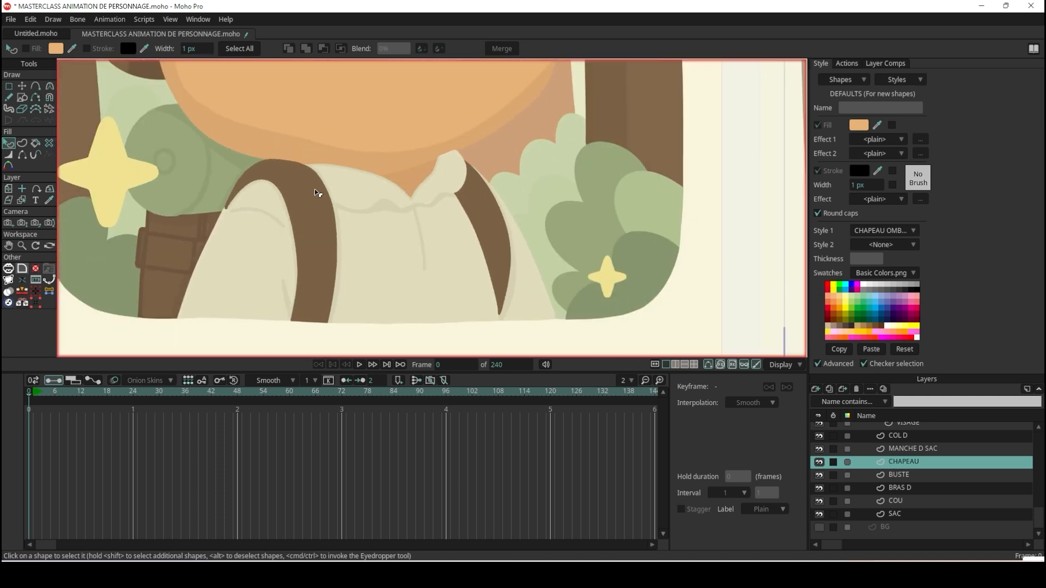
scroll(234, 168, "down", 3)
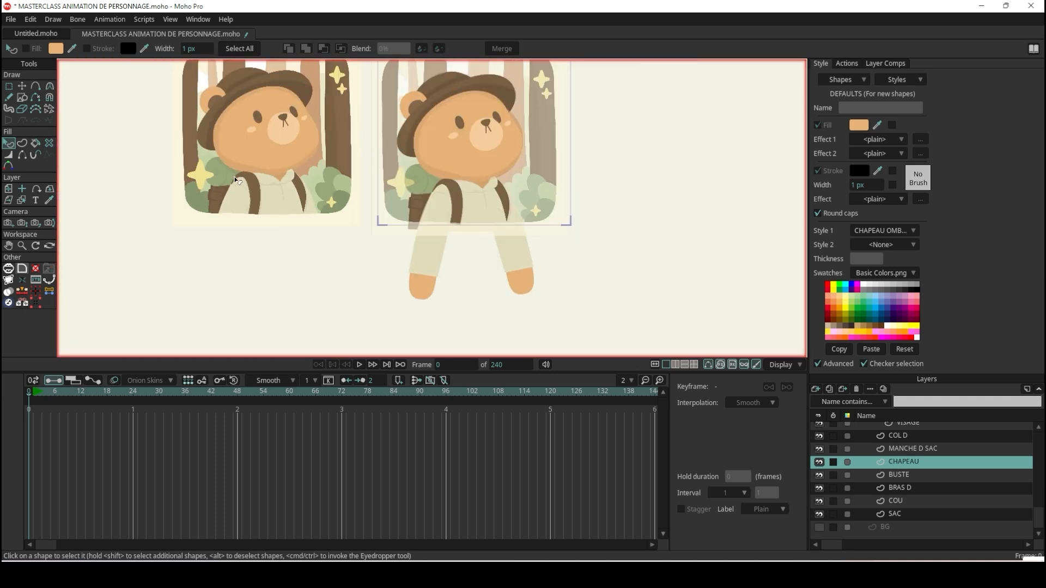
scroll(232, 90, "up", 6)
scroll(233, 90, "down", 4)
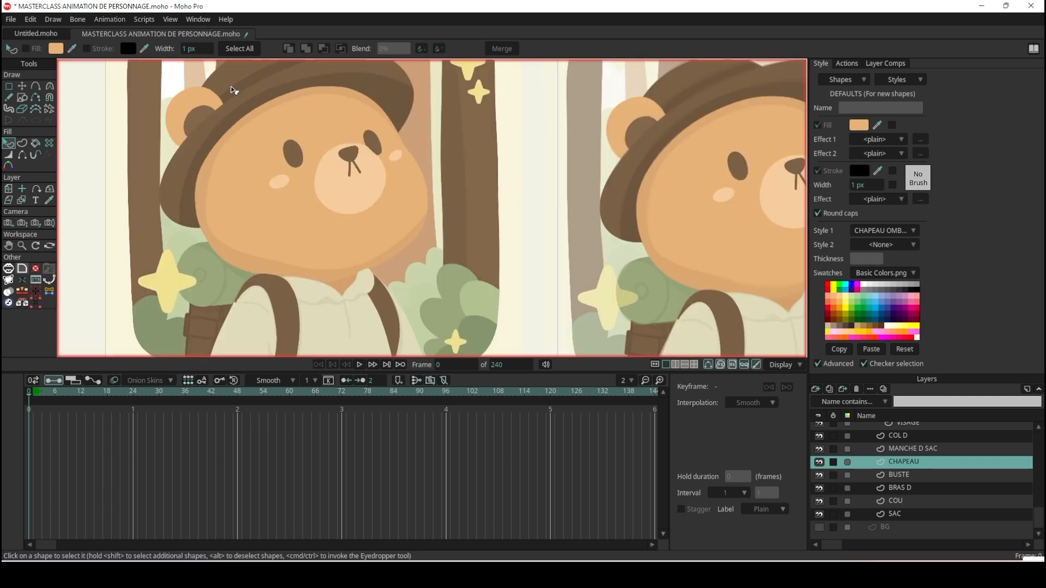
scroll(252, 121, "up", 4)
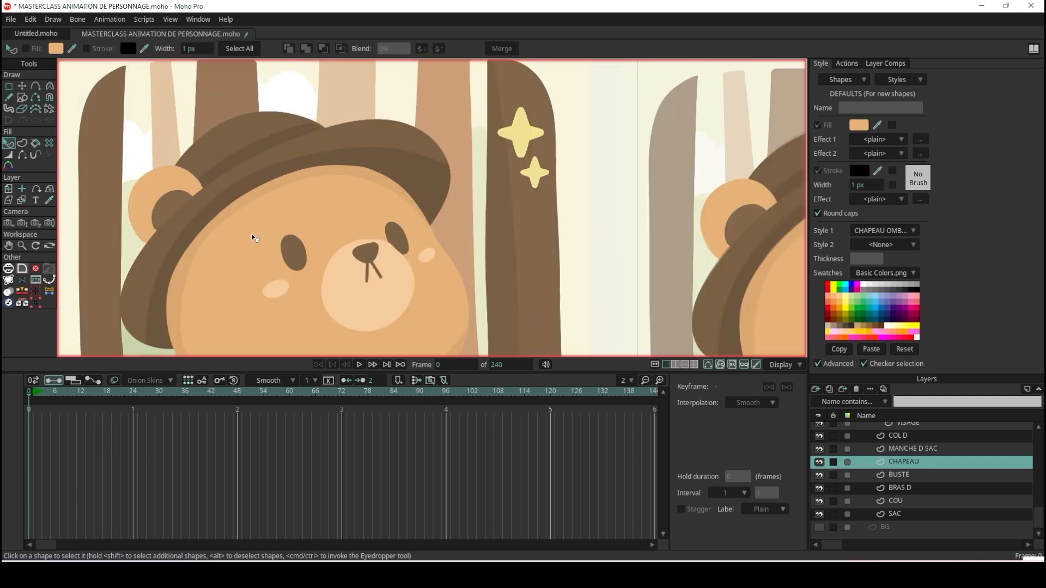
Examine the bear's collar, shirt, straps and backpack up close and compare the traced version with the original illustration.
scroll(254, 238, "down", 4)
scroll(264, 327, "up", 5)
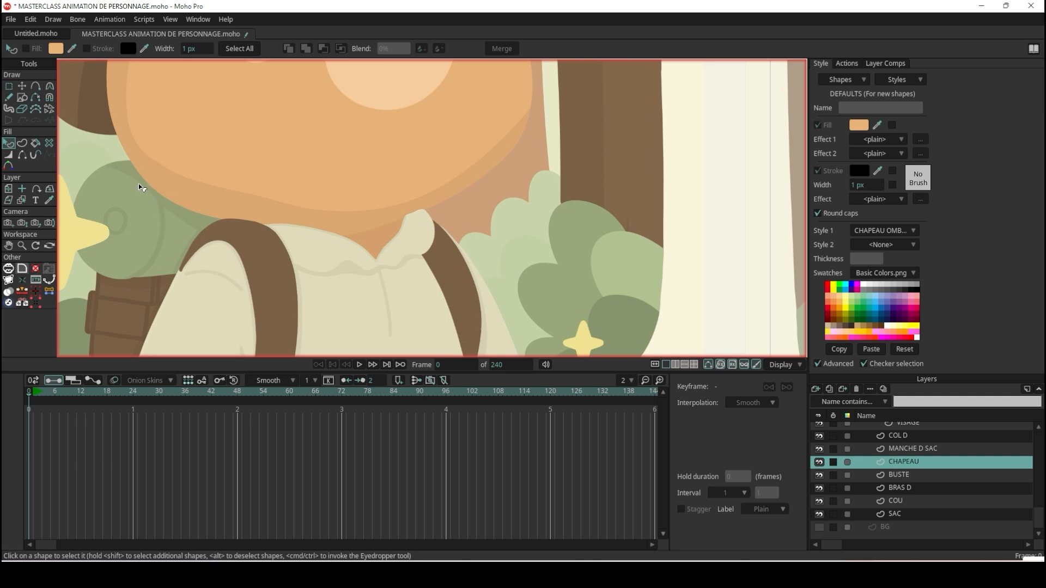
scroll(141, 187, "down", 3)
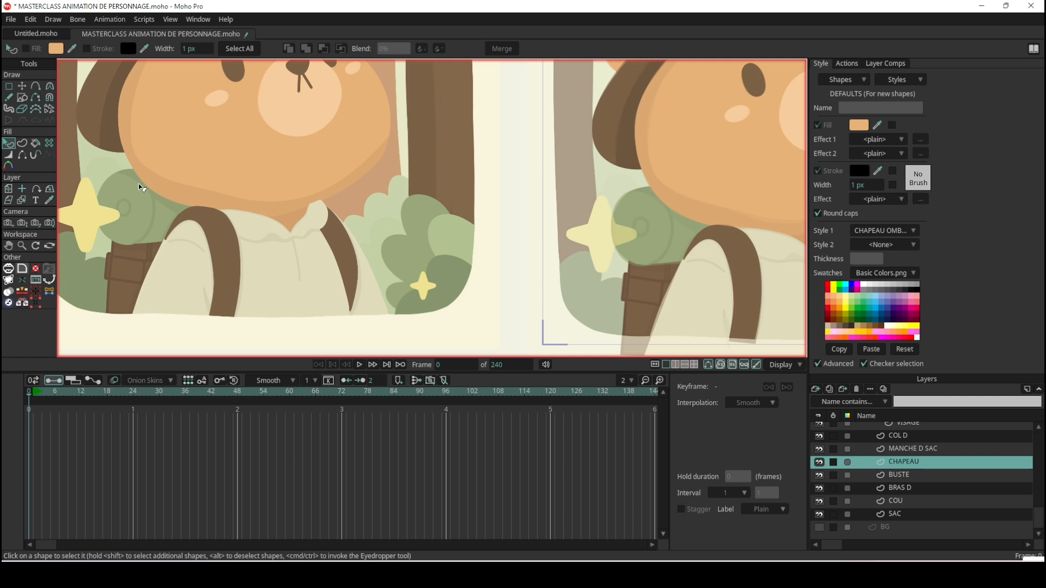
scroll(140, 187, "down", 3)
scroll(249, 192, "up", 5)
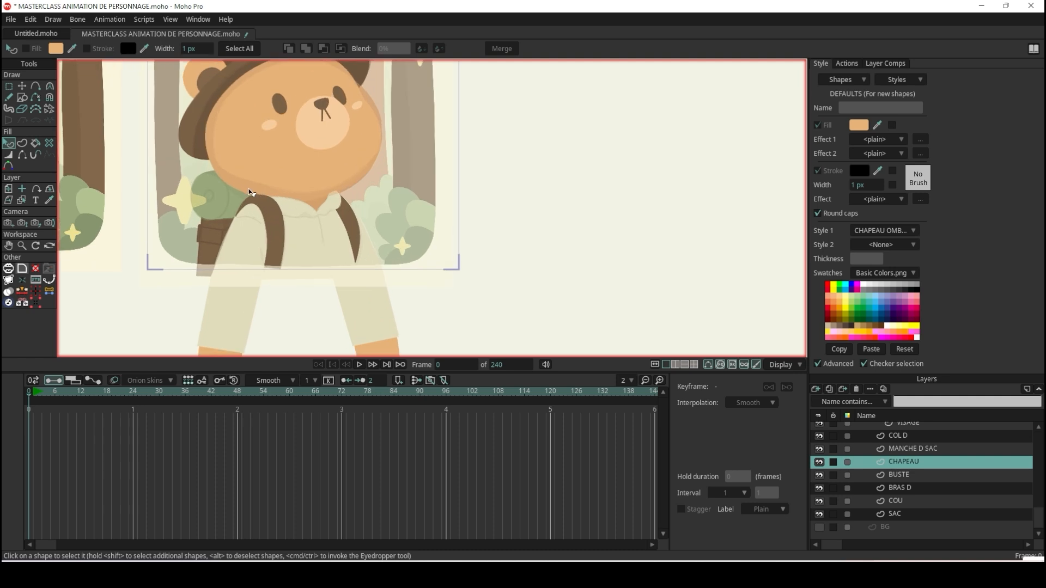
scroll(936, 467, "up", 3)
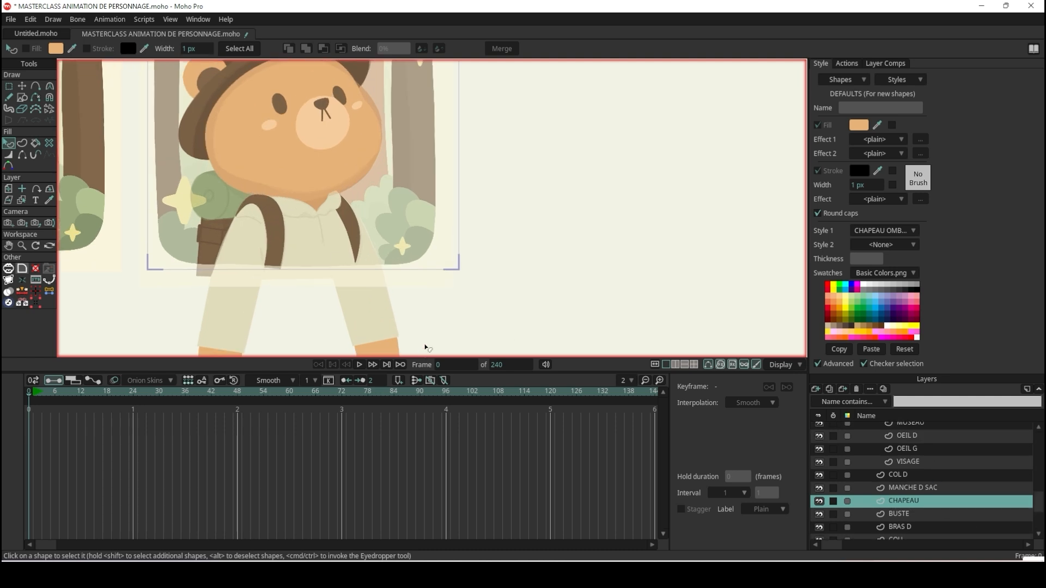
Activate the Transform Points tool and hide the REF group so only the traced bear shows.
left_click(21, 87)
scroll(132, 173, "up", 4)
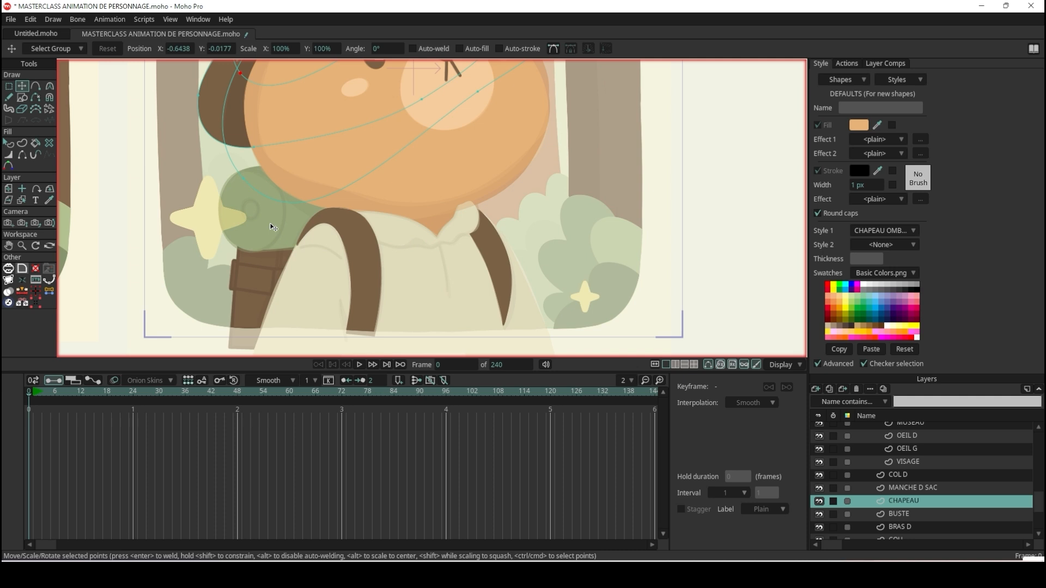
scroll(274, 228, "down", 2)
scroll(274, 227, "up", 4)
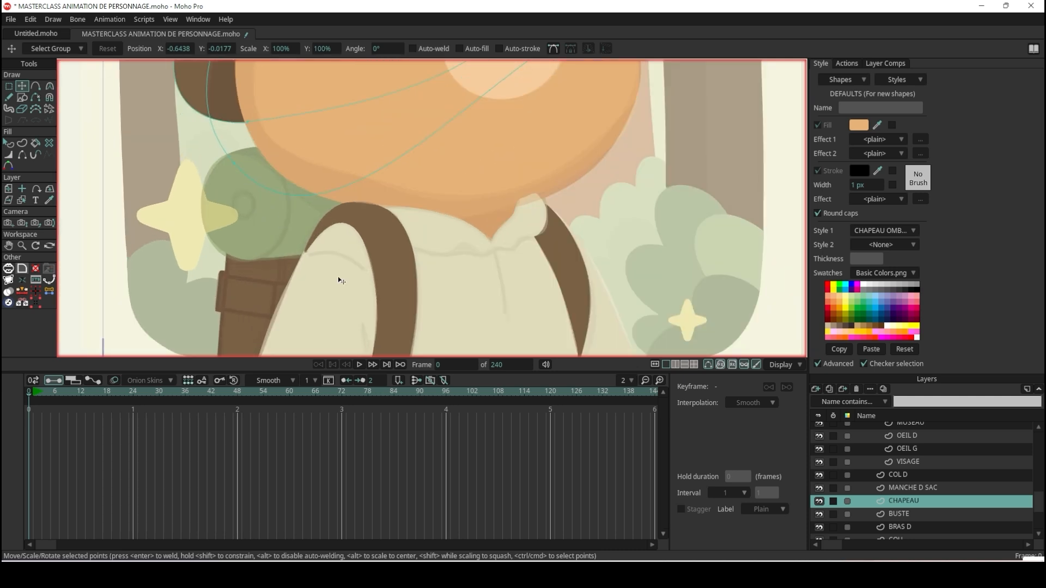
scroll(965, 490, "up", 8)
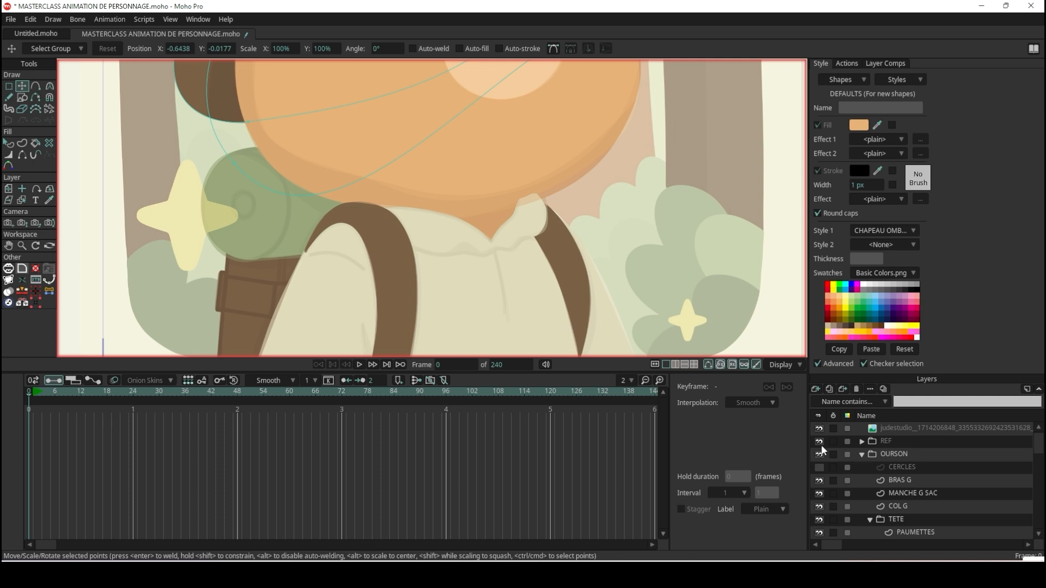
left_click(819, 442)
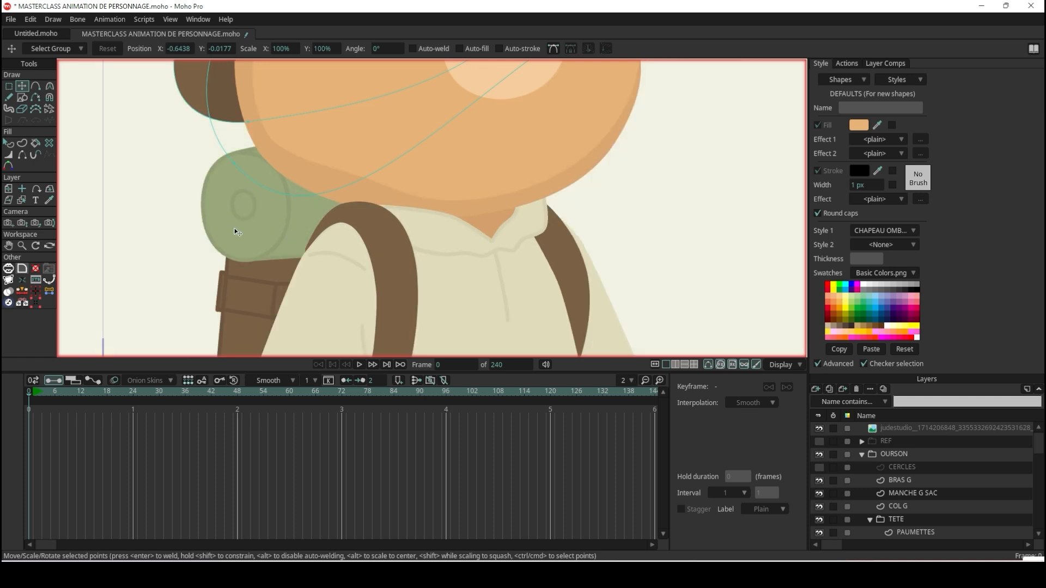
Look through the layers of the OURSON group and clear the point selection on the hat.
scroll(956, 483, "down", 8)
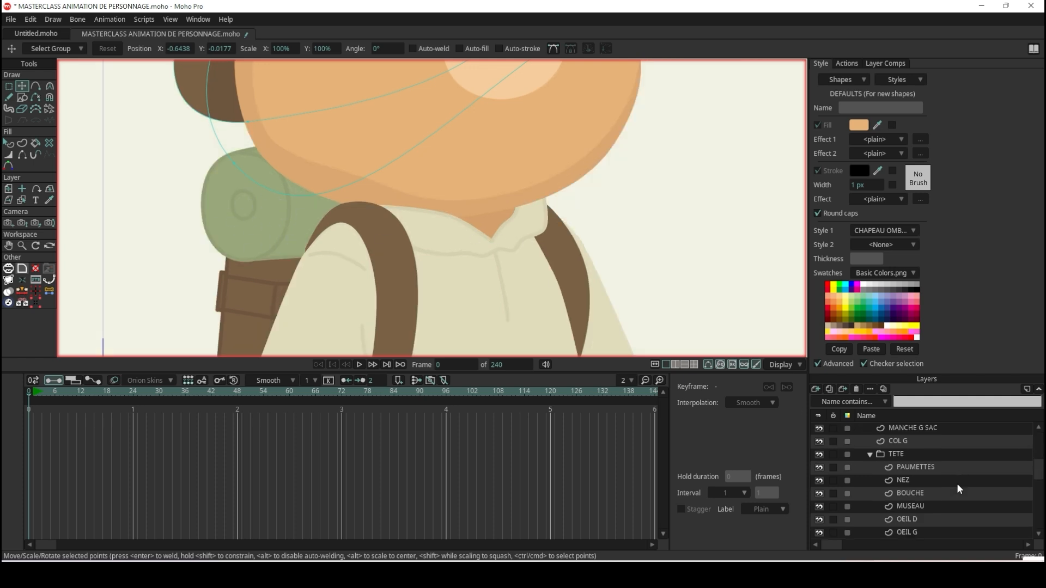
scroll(927, 495, "up", 3)
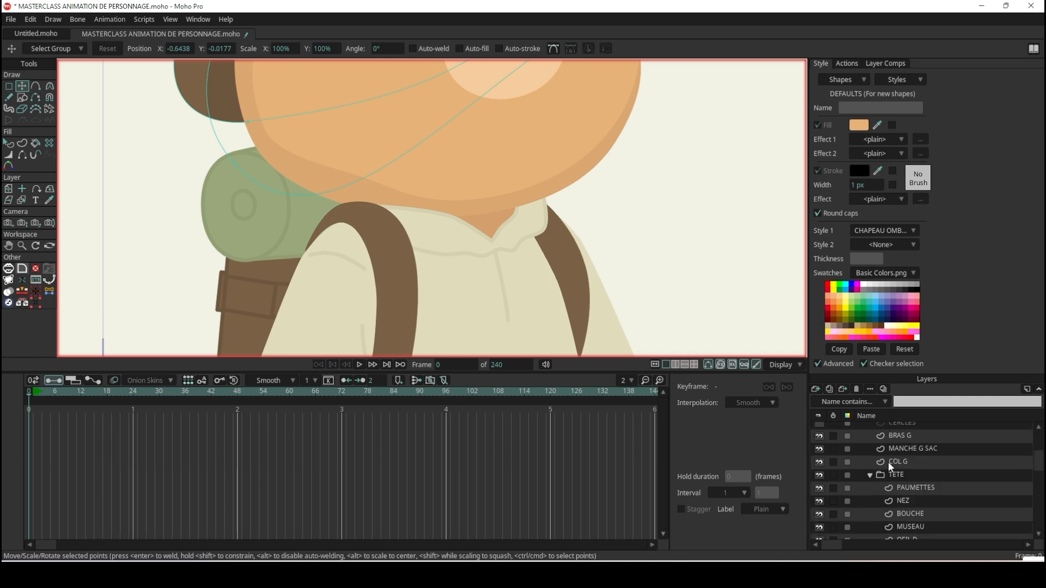
scroll(897, 483, "up", 2)
scroll(897, 482, "down", 3)
scroll(898, 484, "down", 4)
scroll(898, 484, "up", 5)
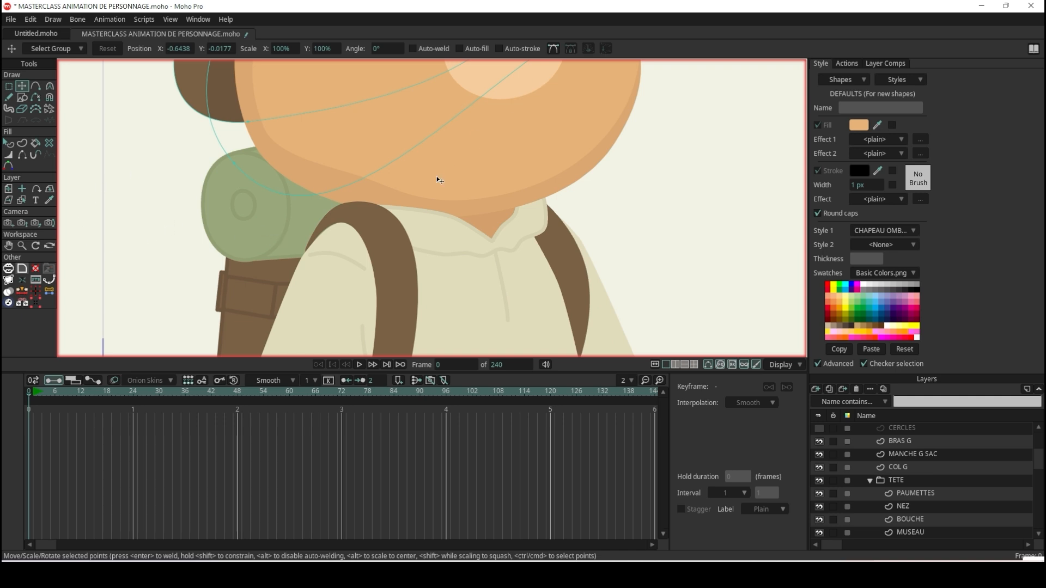
left_click(243, 228)
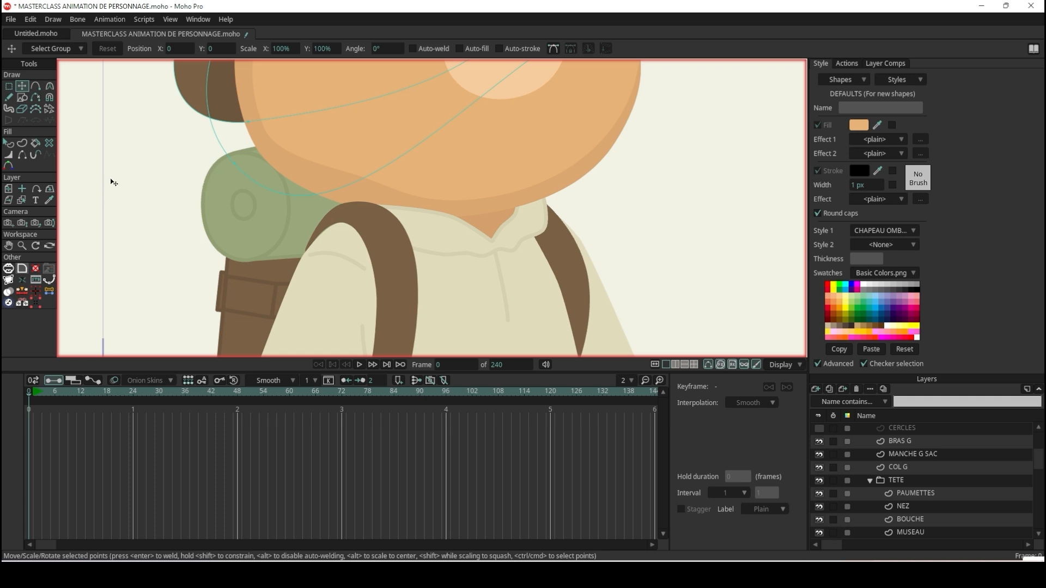
Inspect the outlines of the backpack, face and left sleeve layers by selecting each from its artwork, ending on the VISAGE layer.
left_click(22, 200)
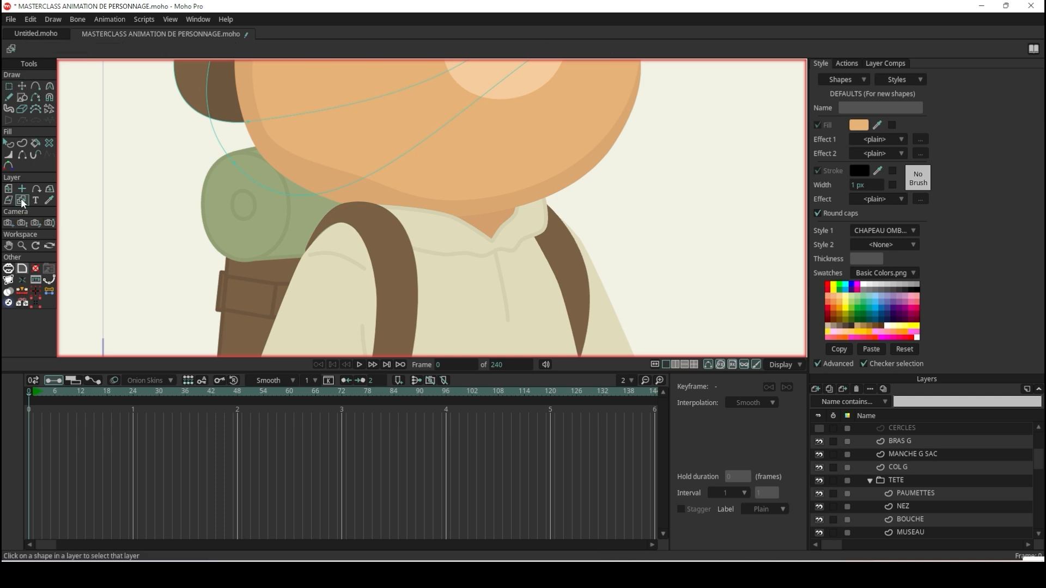
left_click(275, 225)
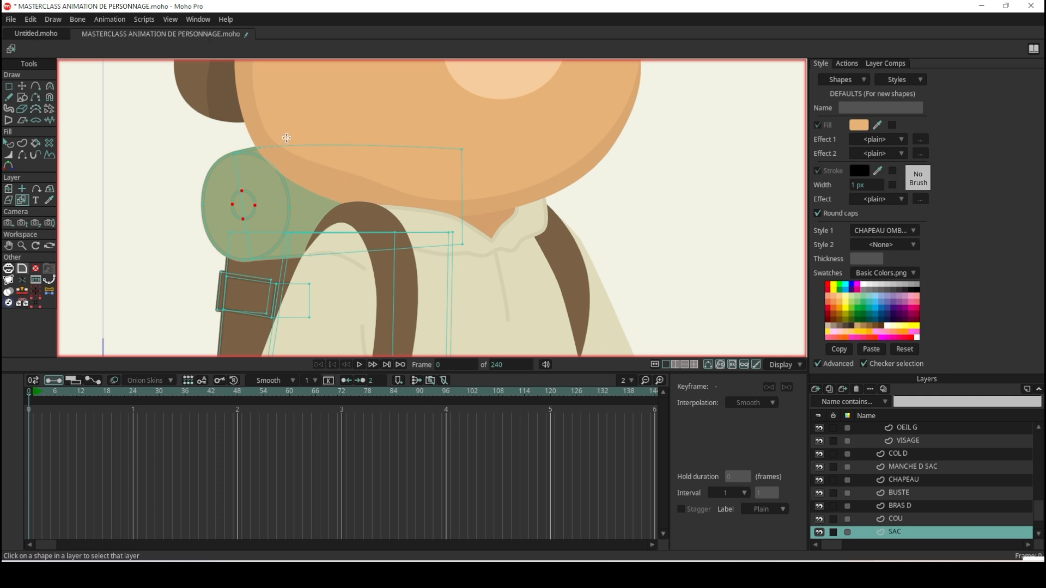
scroll(317, 181, "down", 3)
scroll(319, 232, "up", 3)
scroll(292, 238, "up", 1)
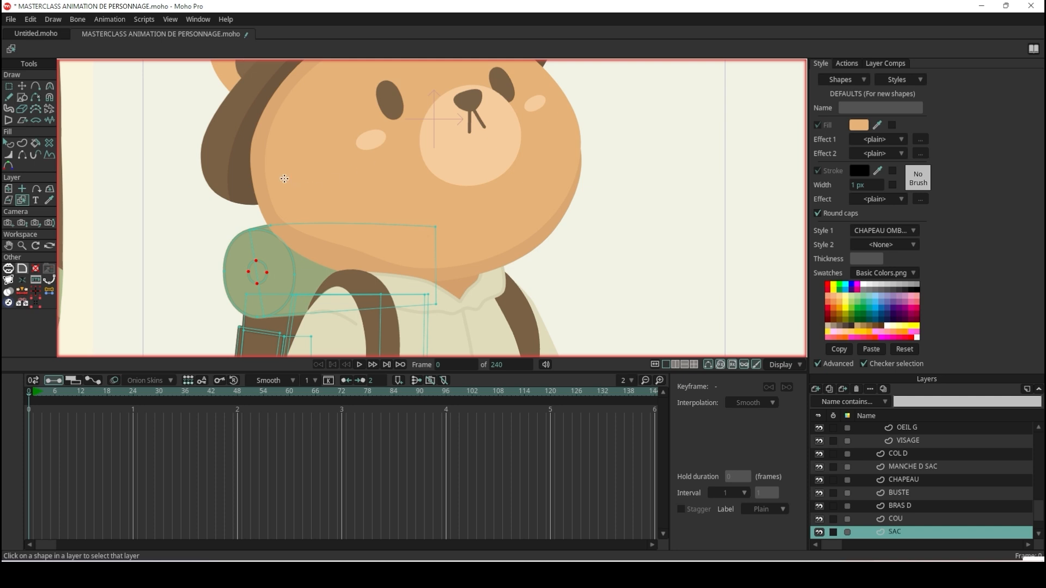
left_click(287, 174)
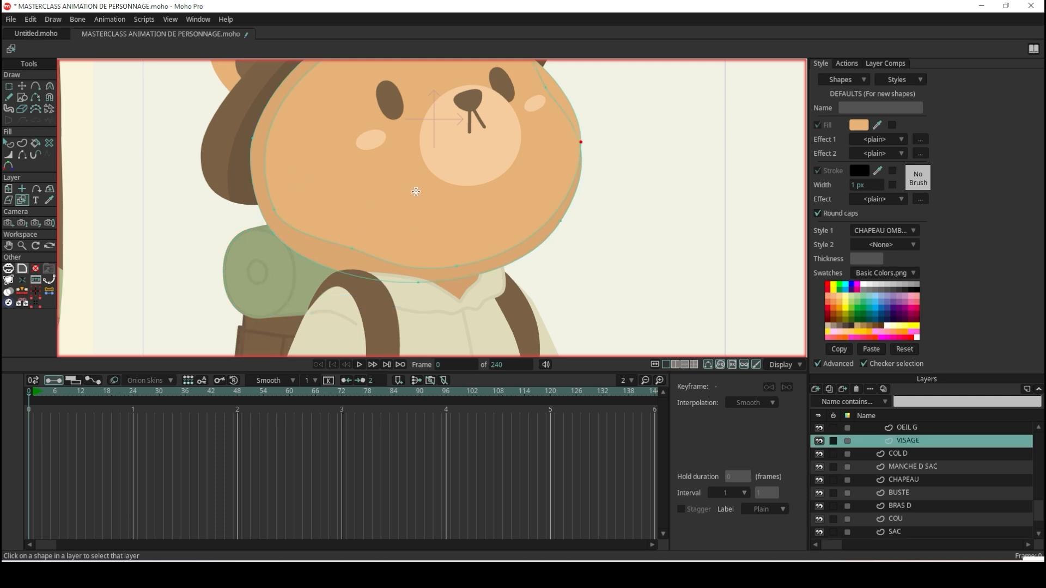
scroll(368, 205, "up", 1)
scroll(370, 216, "down", 1)
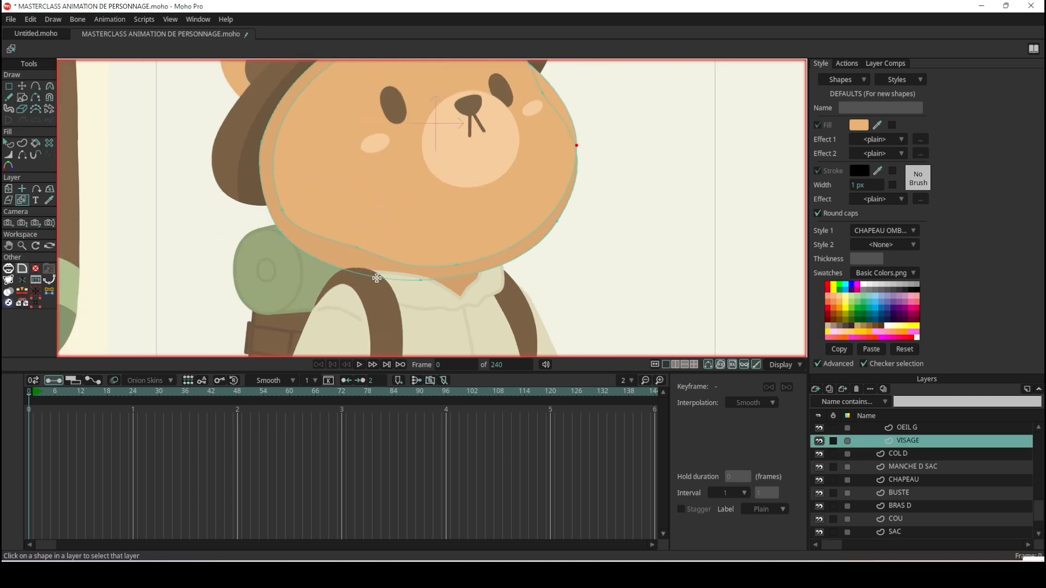
left_click(383, 315)
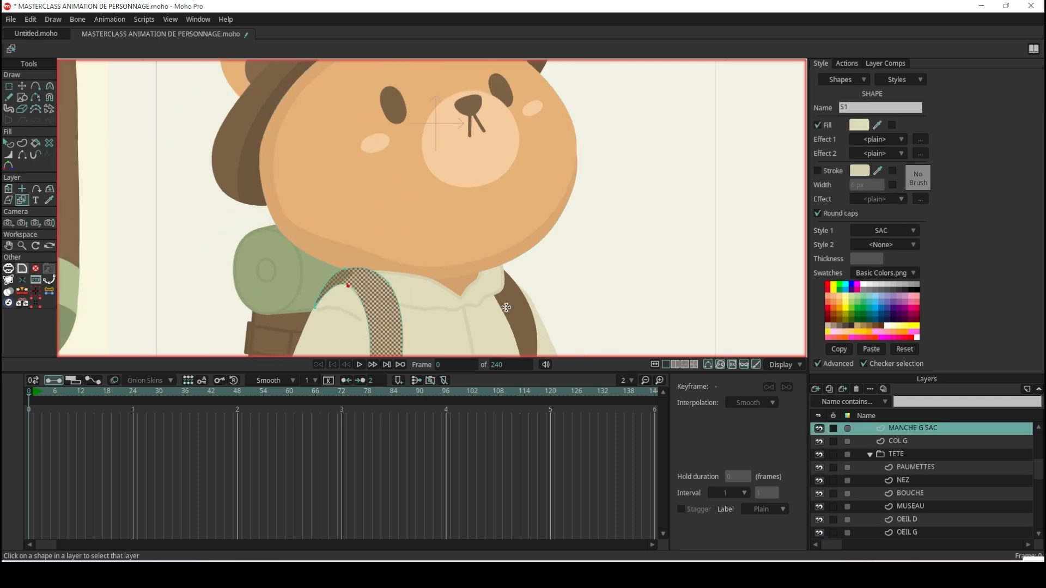
left_click(564, 183)
scroll(605, 180, "down", 1)
scroll(594, 158, "up", 1)
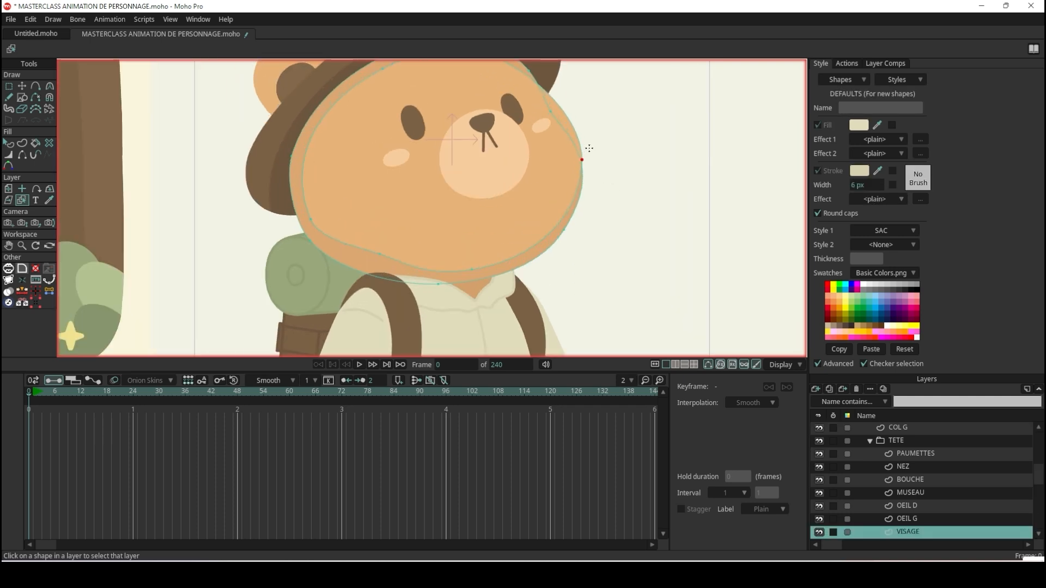
Select the PEAU-styled shape at the cheek edge of the VISAGE layer to examine its extent, and clear the selection.
key("q")
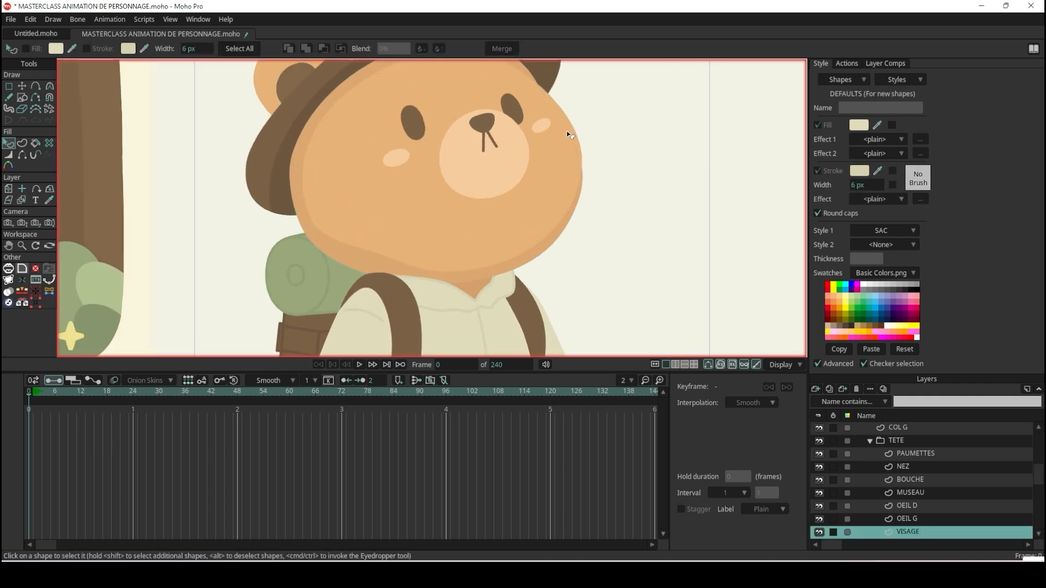
left_click(567, 132)
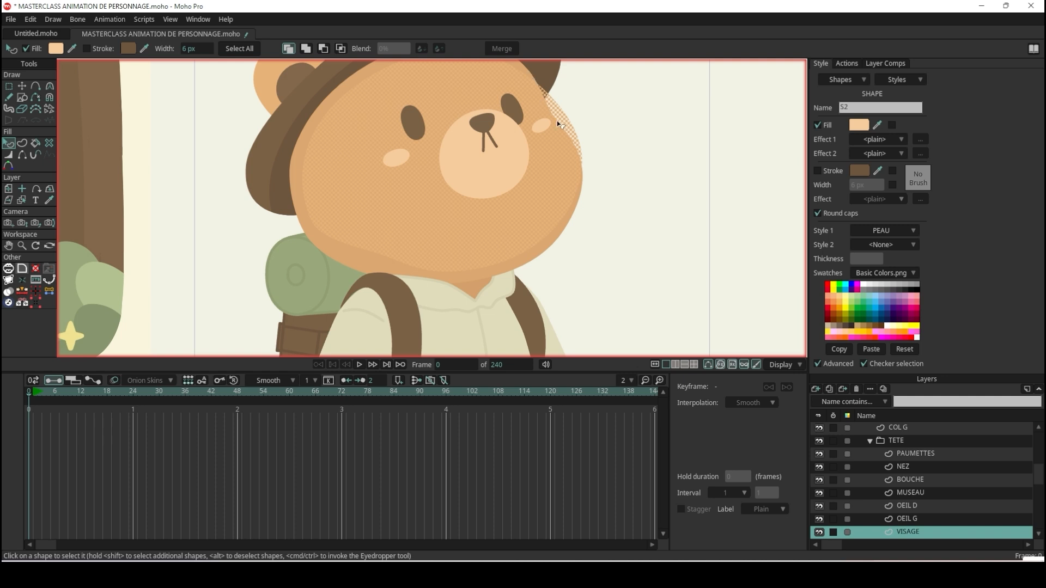
scroll(559, 152, "down", 1)
scroll(549, 112, "up", 2)
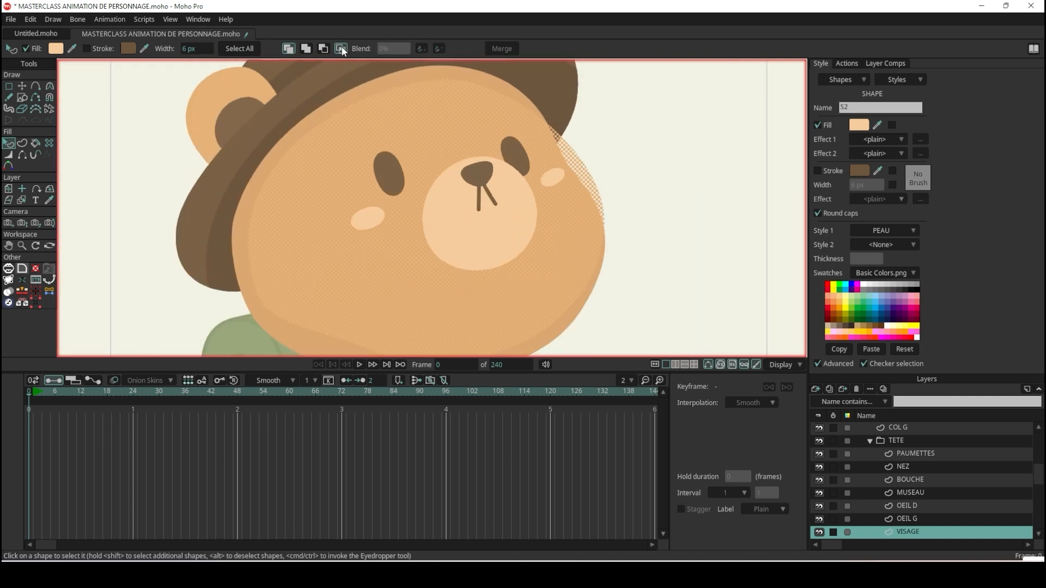
left_click(681, 189)
scroll(661, 187, "down", 2)
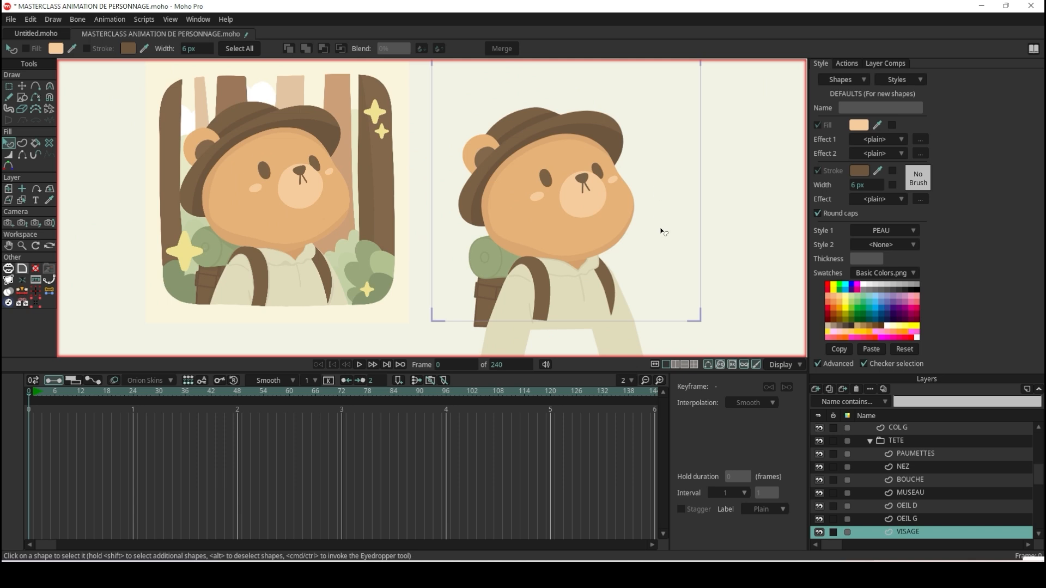
Render a preview of frame 0 to check the bear character, and close the render.
scroll(664, 232, "up", 2)
key("ctrl+r")
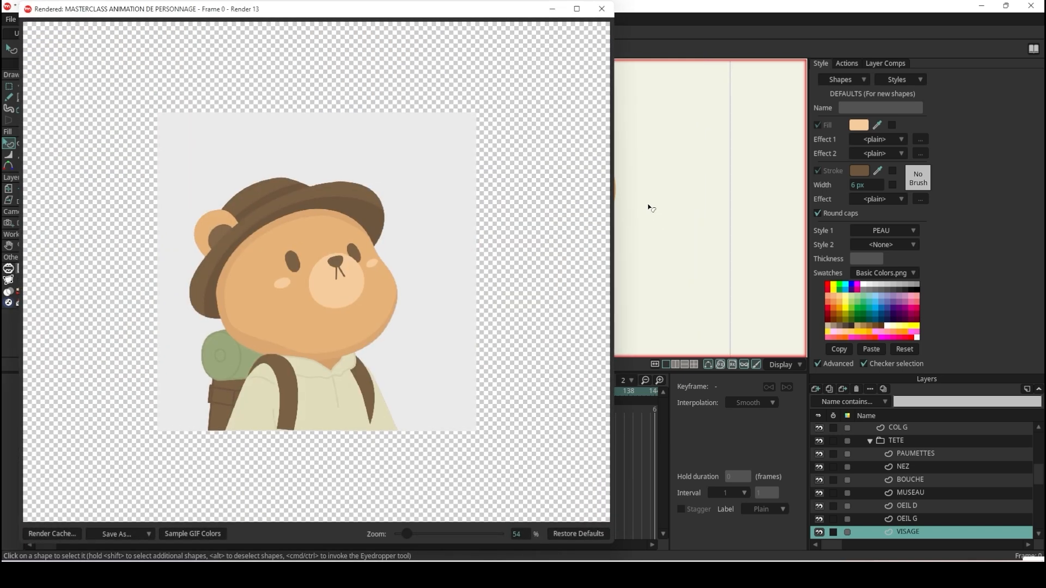
left_click(601, 9)
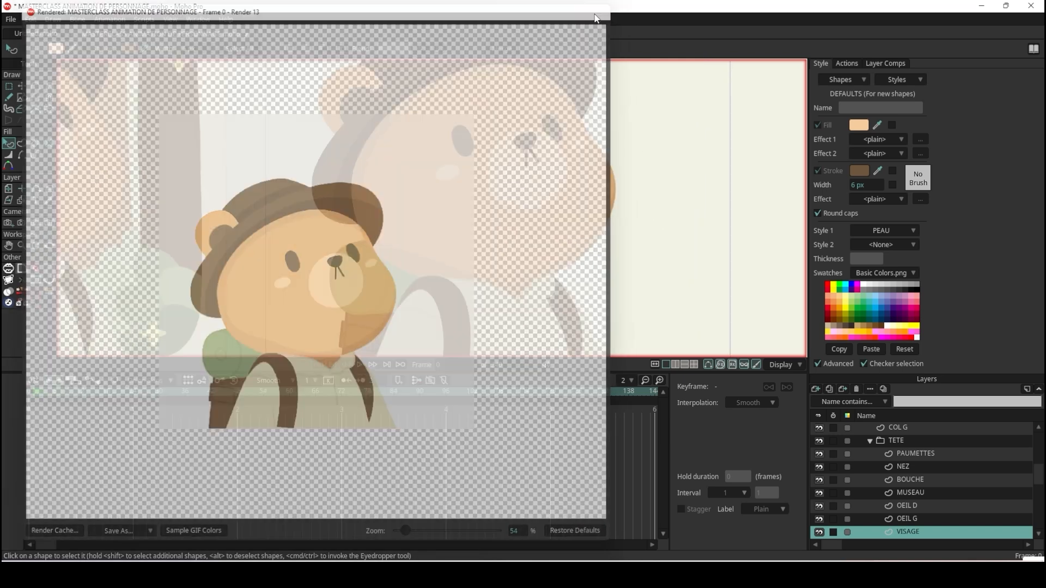
Draw a rectangle shape on the SAC layer, overlapping the green bedroll and the underside of the bear's face.
scroll(84, 215, "up", 4)
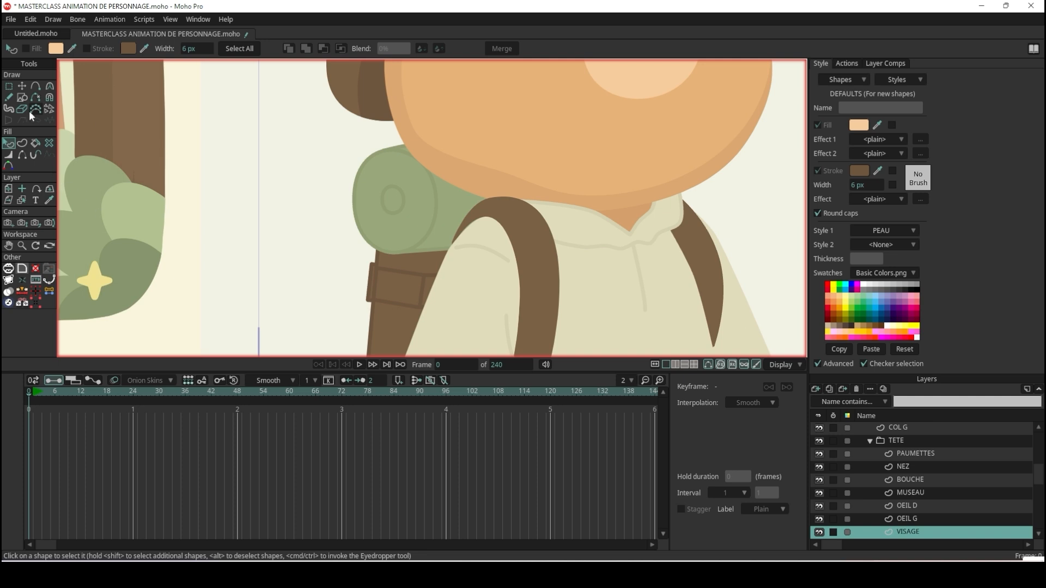
left_click(22, 87)
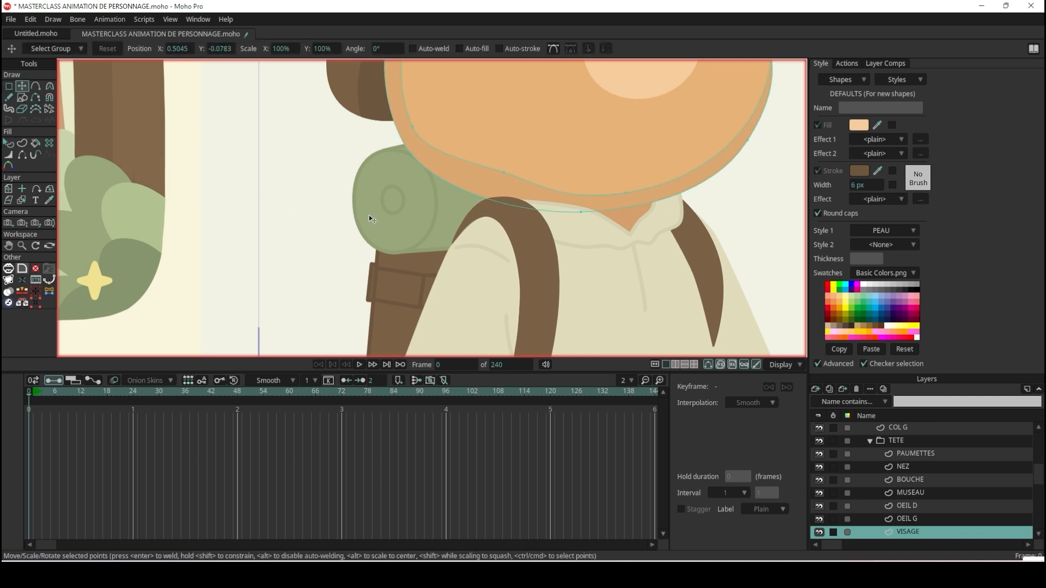
left_click(412, 181, "ctrl+alt")
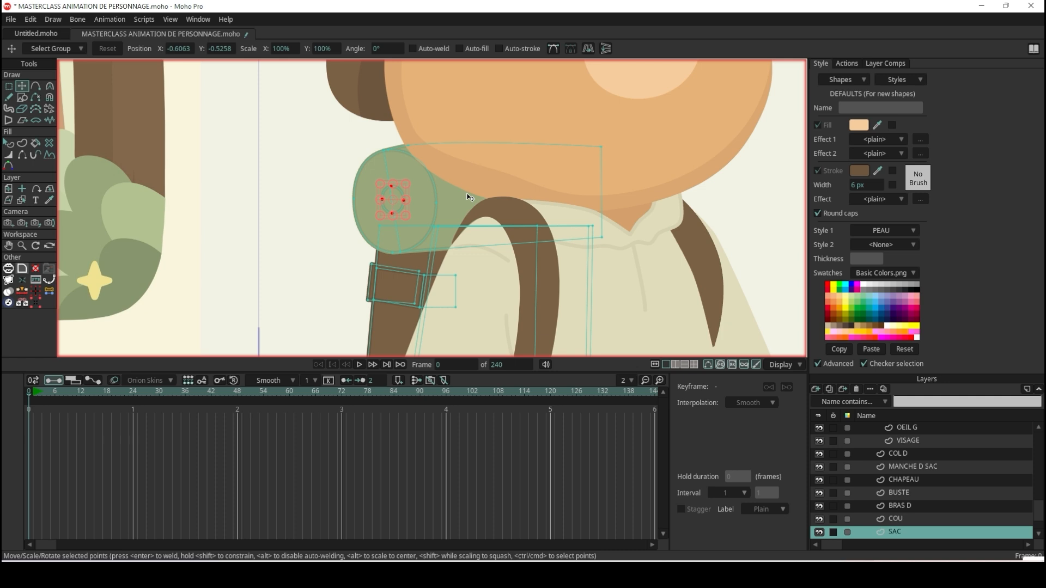
scroll(470, 197, "down", 3)
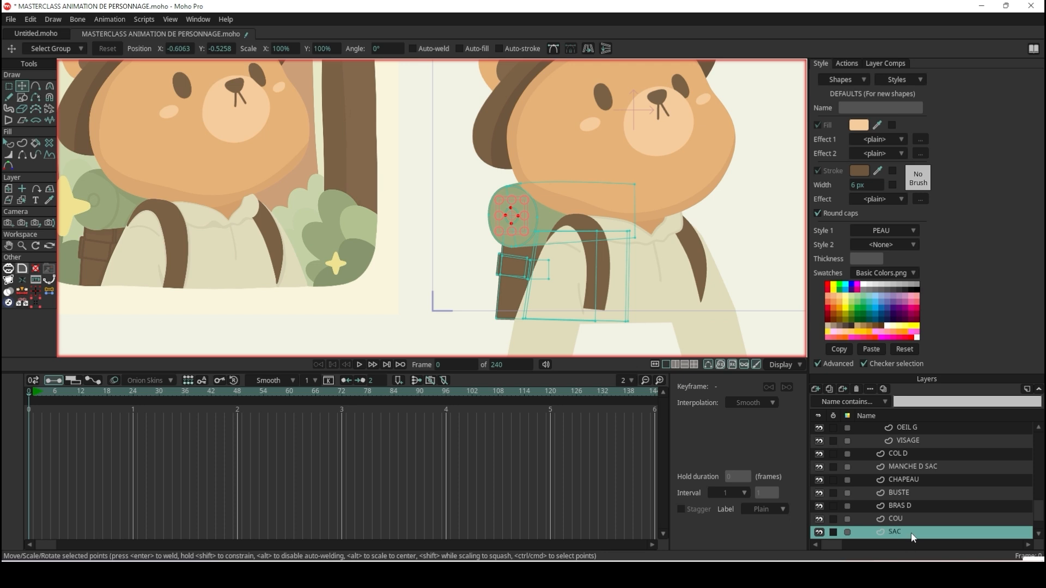
scroll(914, 536, "down", 1)
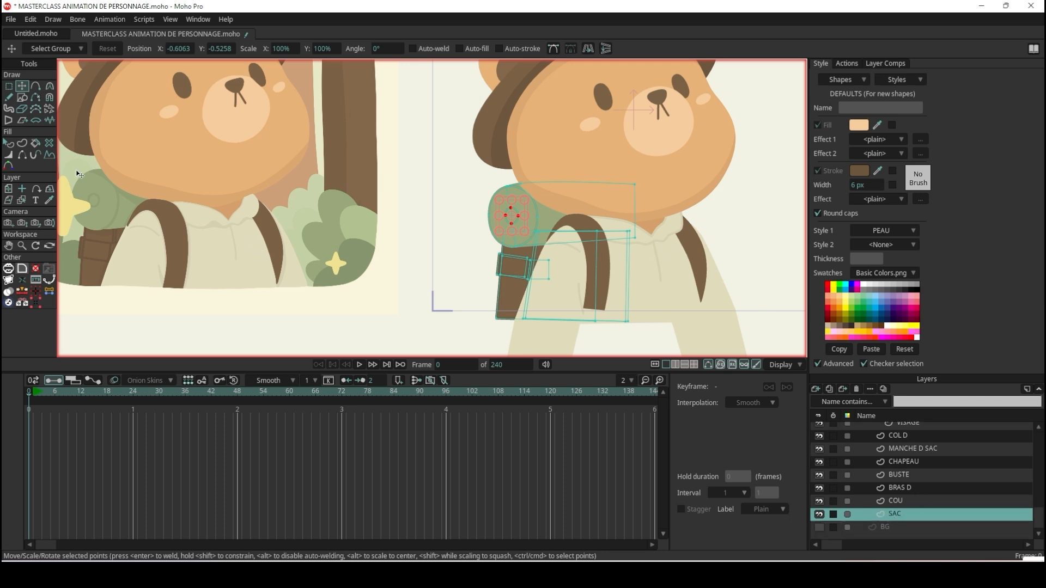
scroll(93, 171, "up", 1)
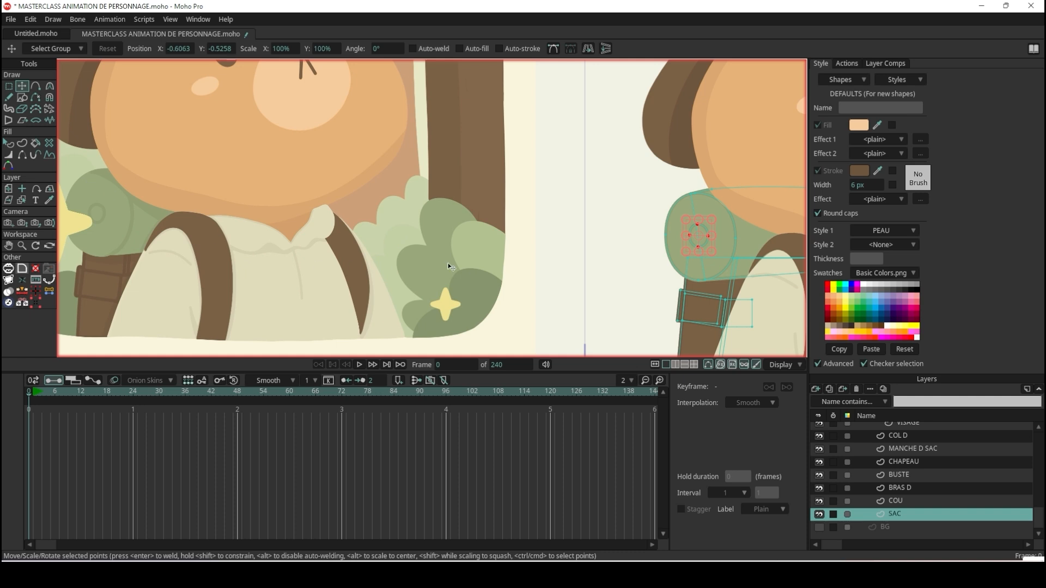
left_click(23, 99)
left_click(120, 49)
scroll(760, 198, "up", 1)
scroll(691, 179, "down", 2)
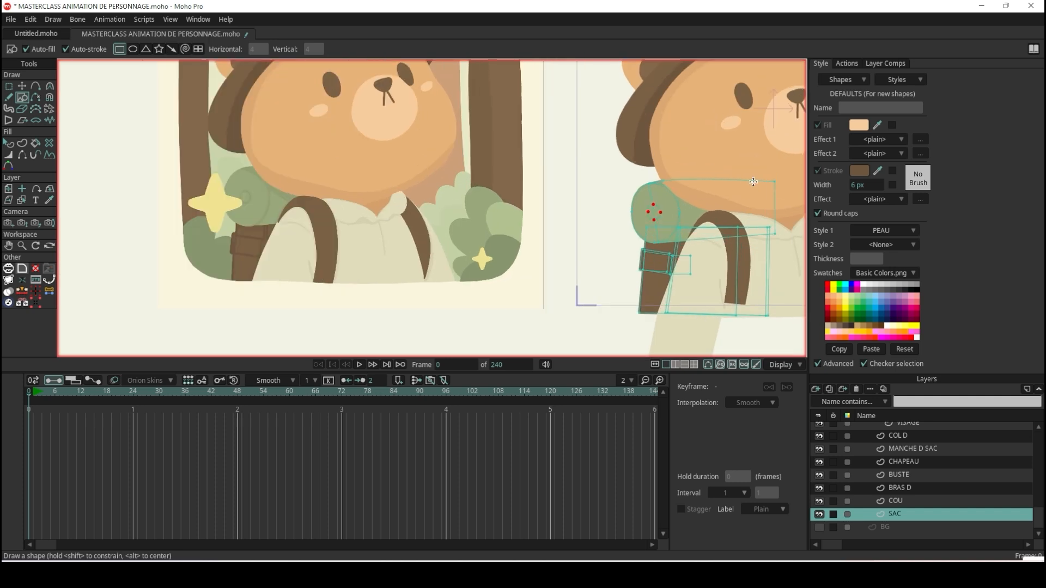
scroll(689, 177, "up", 1)
left_click_drag(629, 170, 761, 234)
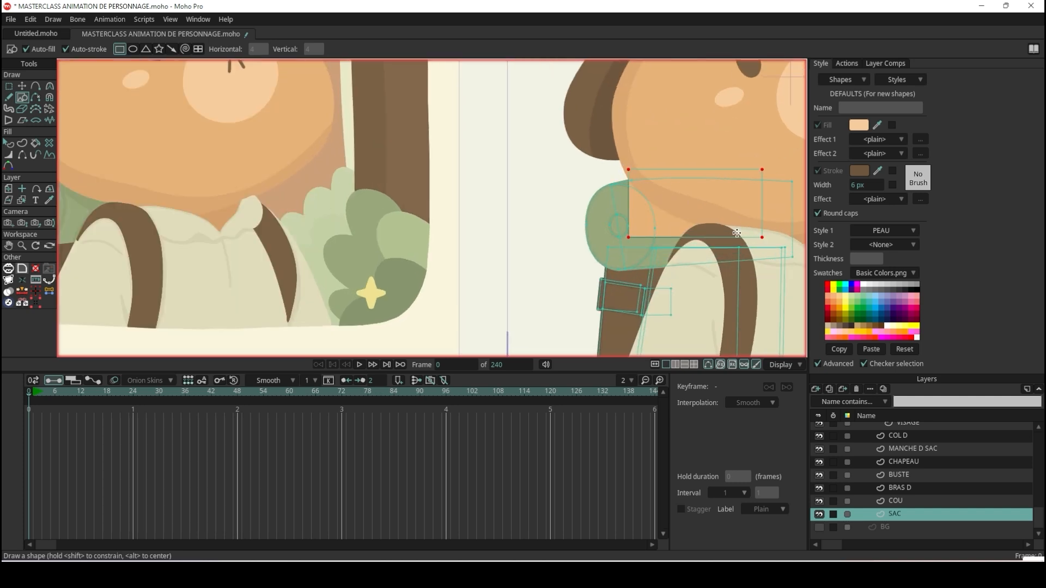
Rotate the new rectangle and shift it so its lower edge runs diagonally across the bedroll just below the chin.
left_click(22, 86)
scroll(624, 224, "up", 1)
scroll(622, 221, "up", 1)
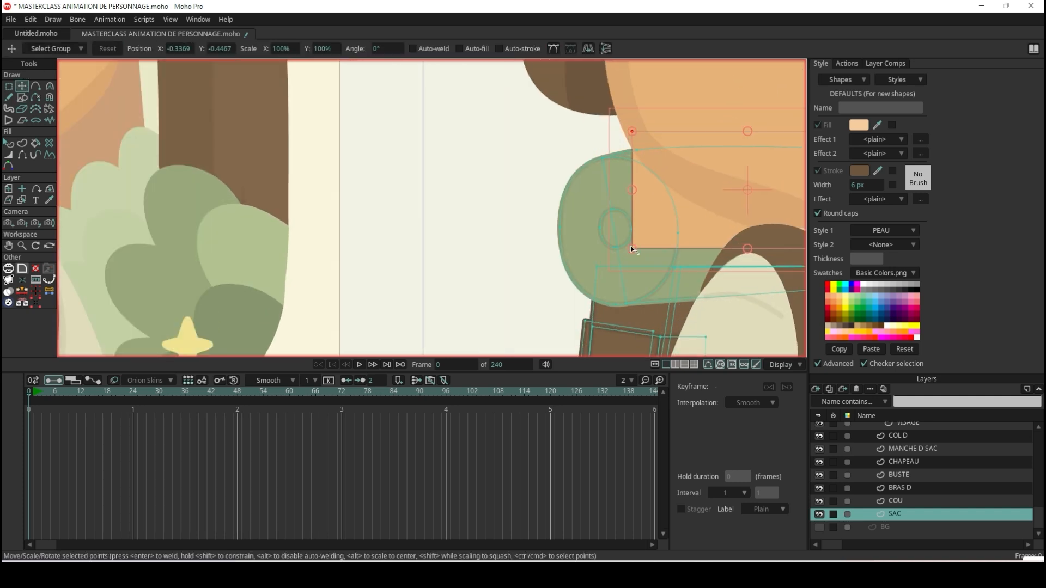
left_click_drag(628, 253, 614, 157)
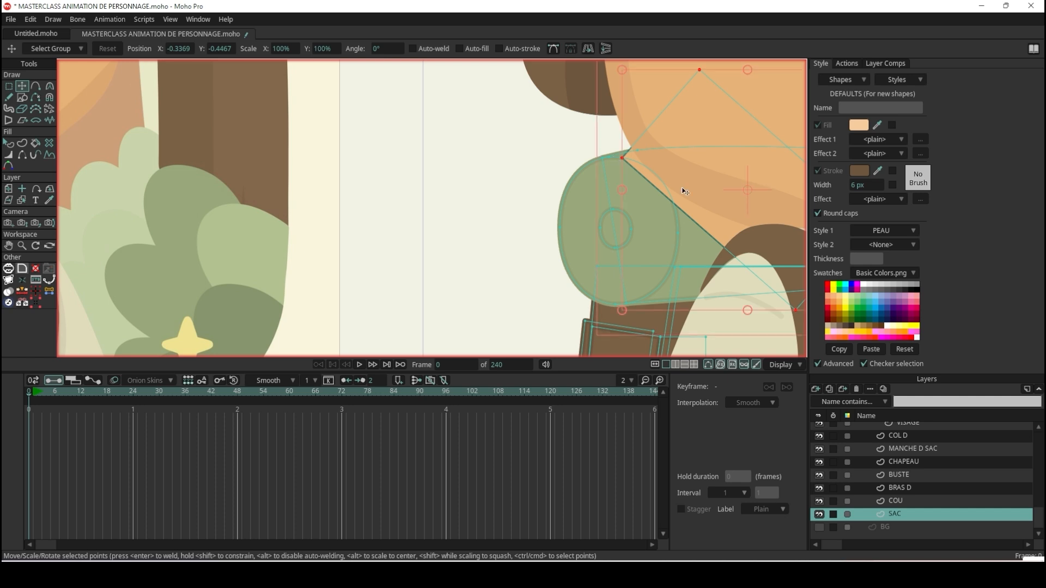
mouse_move(712, 226)
left_mouse_down()
mouse_move(696, 203)
mouse_move(706, 215)
left_mouse_up()
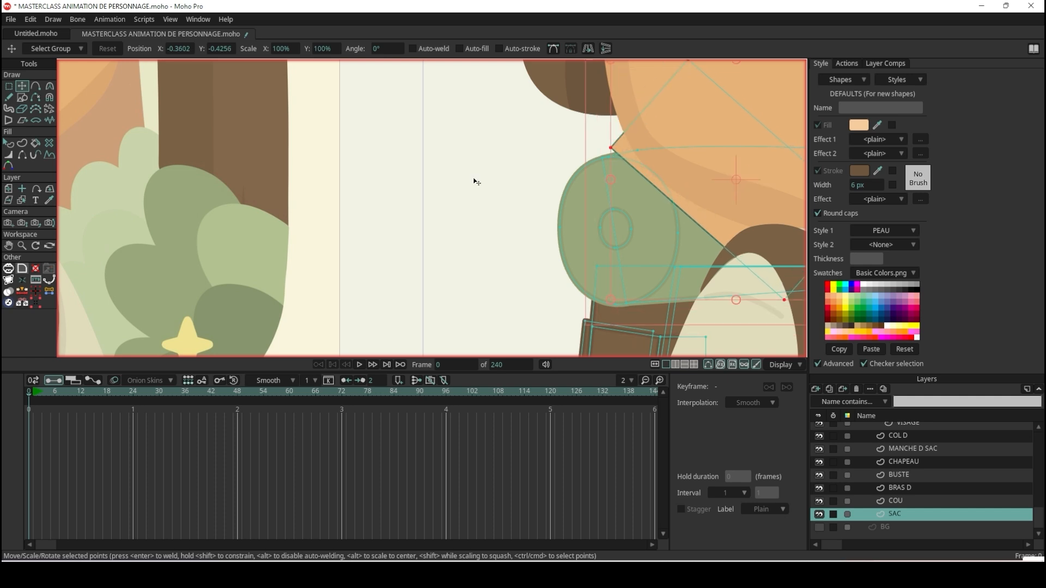
Turn off the stroke of the rotated rectangle shape on the SAC layer.
left_click(8, 143)
left_click(707, 223)
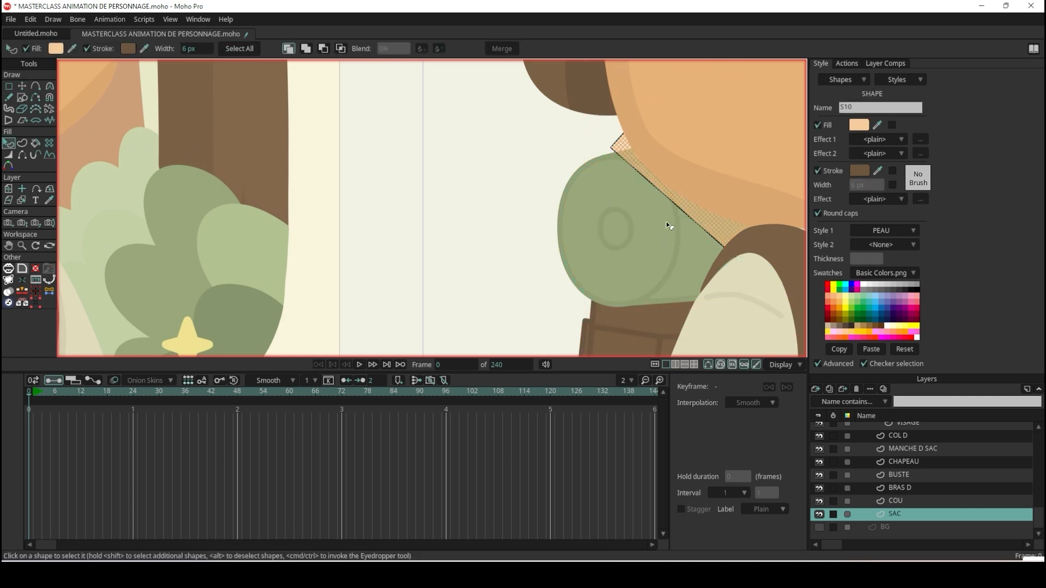
scroll(665, 227, "down", 5)
scroll(417, 212, "up", 4)
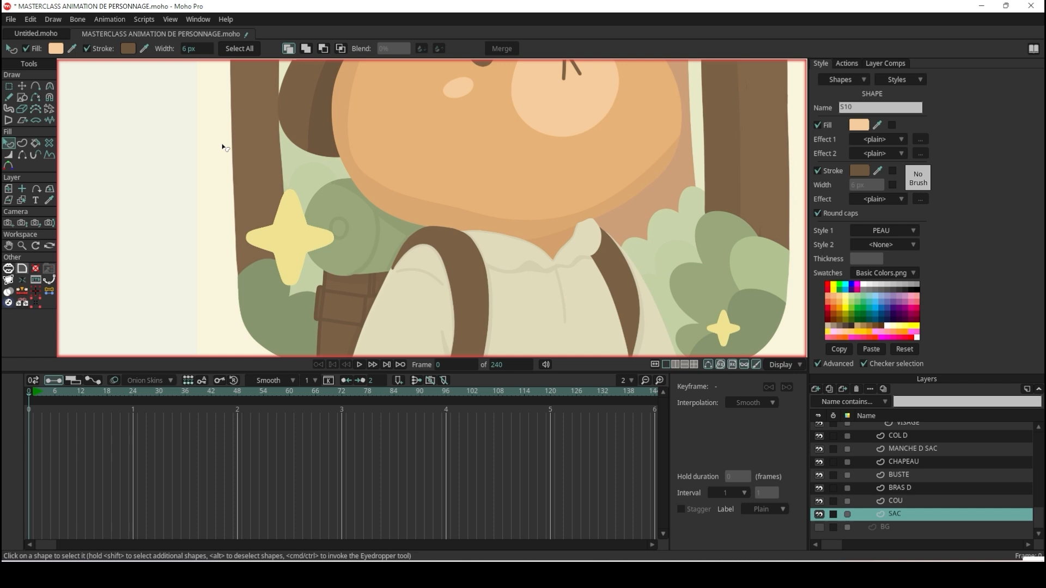
left_click(86, 48)
scroll(394, 218, "up", 3)
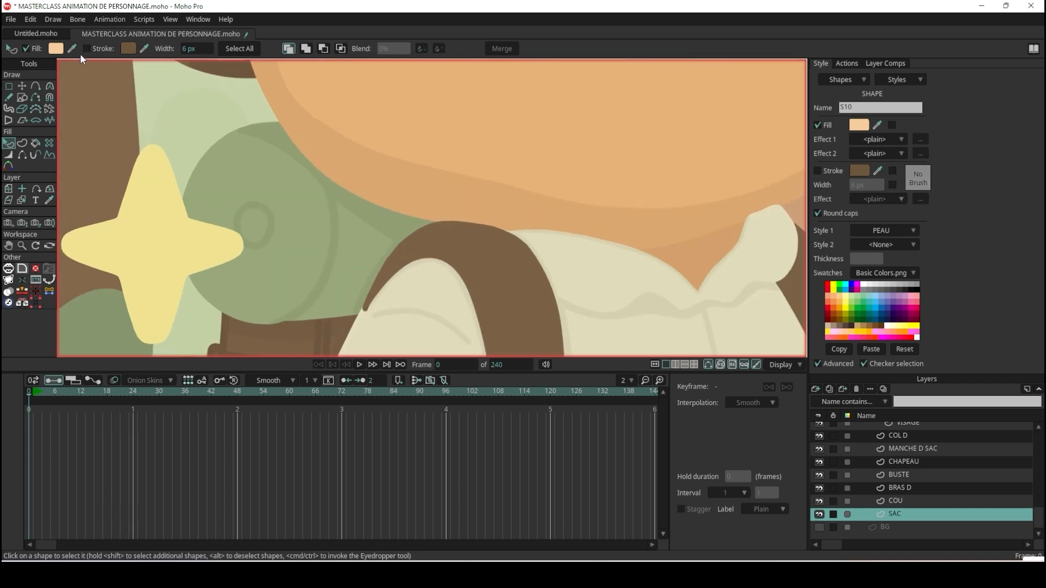
Sample the darker green bedroll shadow in the reference illustration as the rectangle's fill colour.
left_click(388, 217, "ctrl")
scroll(388, 217, "down", 5)
scroll(451, 205, "up", 6)
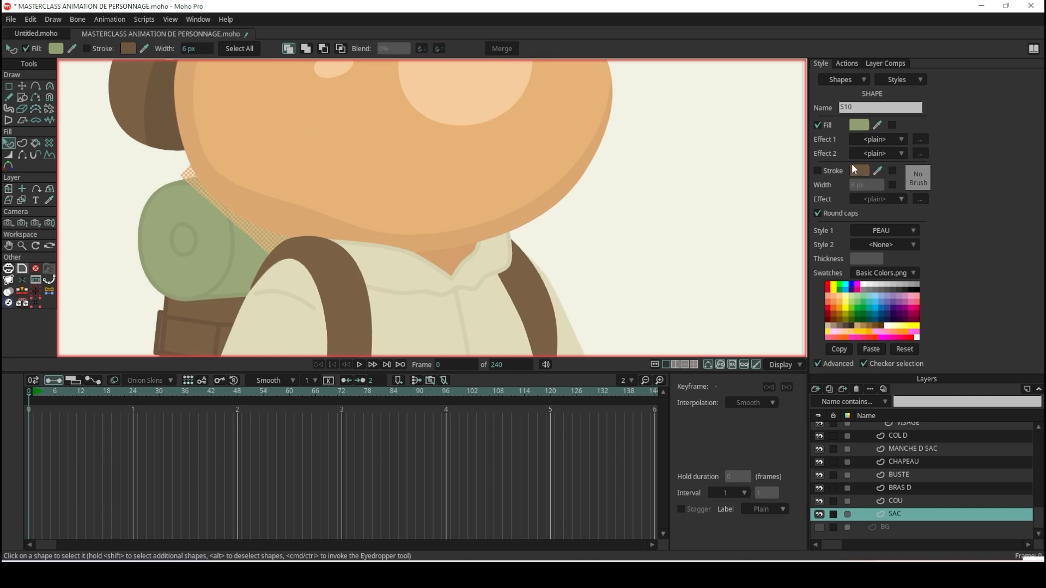
Create a new style from the sampled green named SAC OMBRE.
left_click(906, 81)
left_click(914, 93)
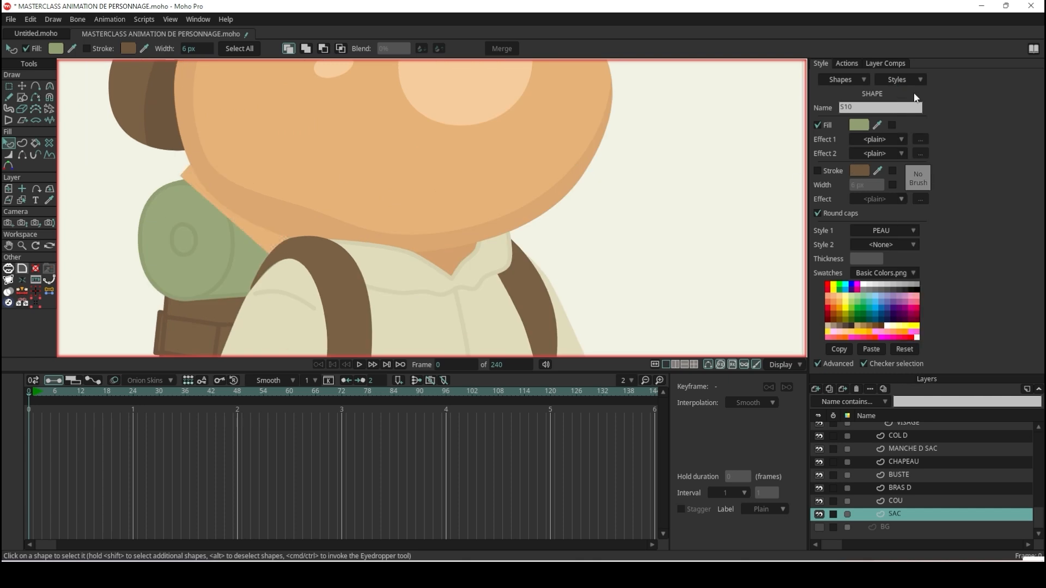
type("SAC OMBRE")
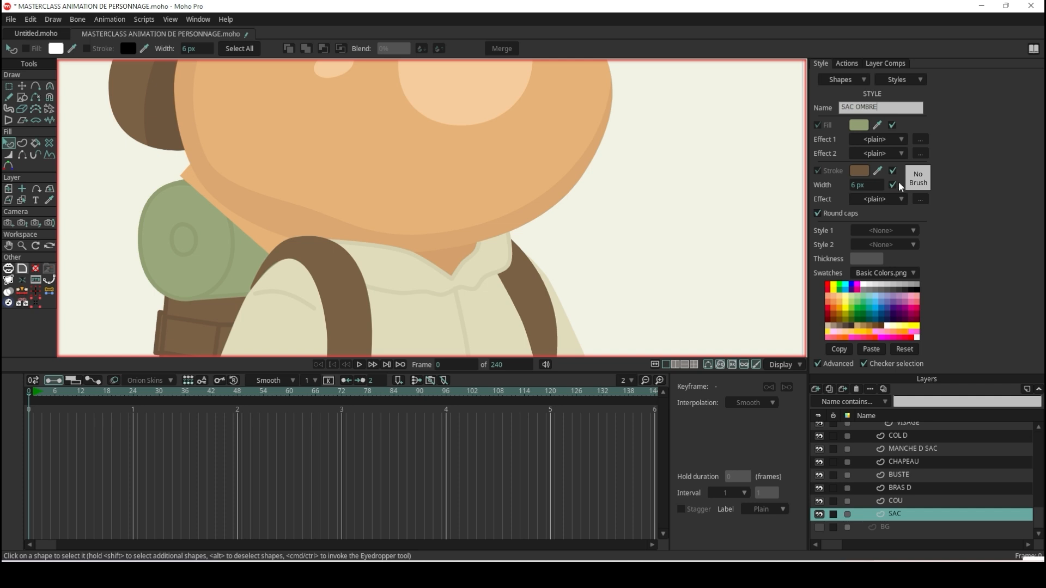
key("Return")
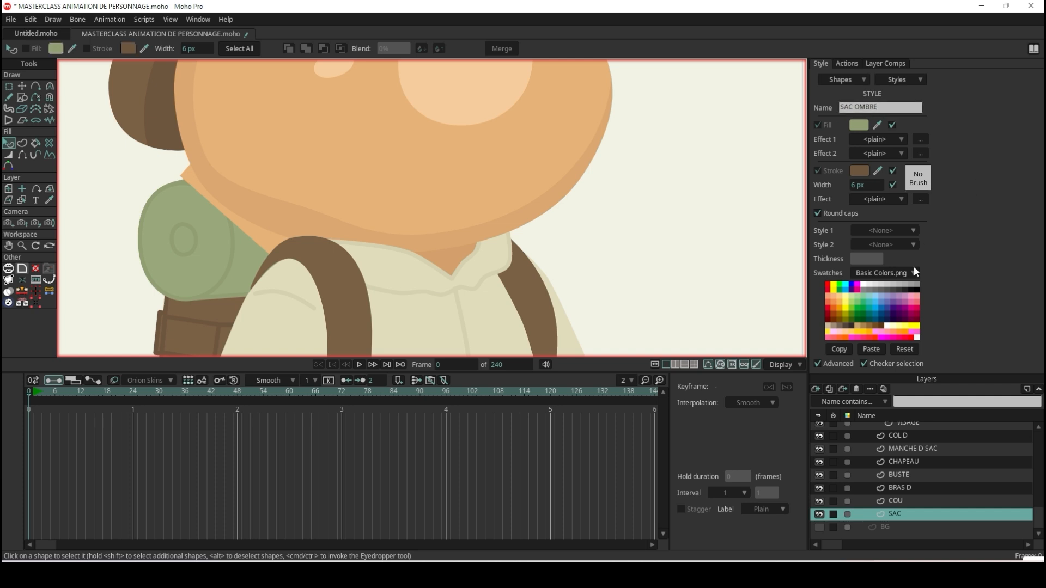
Assign the SAC OMBRE style as Style 1 of the rotated rectangle over the bedroll, replacing PEAU.
left_click(260, 233)
scroll(365, 218, "down", 8)
scroll(167, 222, "up", 2)
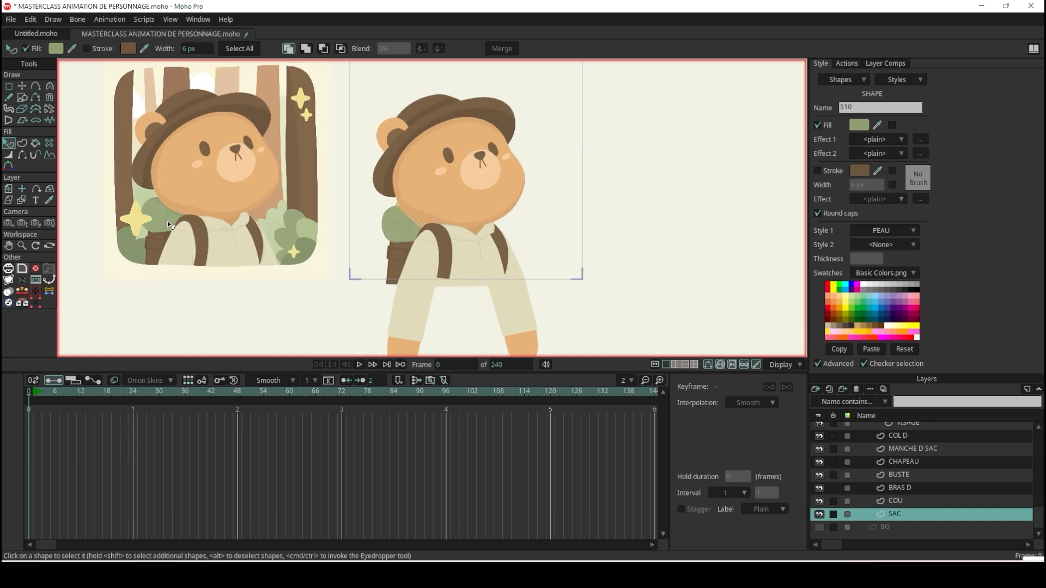
scroll(168, 221, "up", 1)
left_click(888, 231)
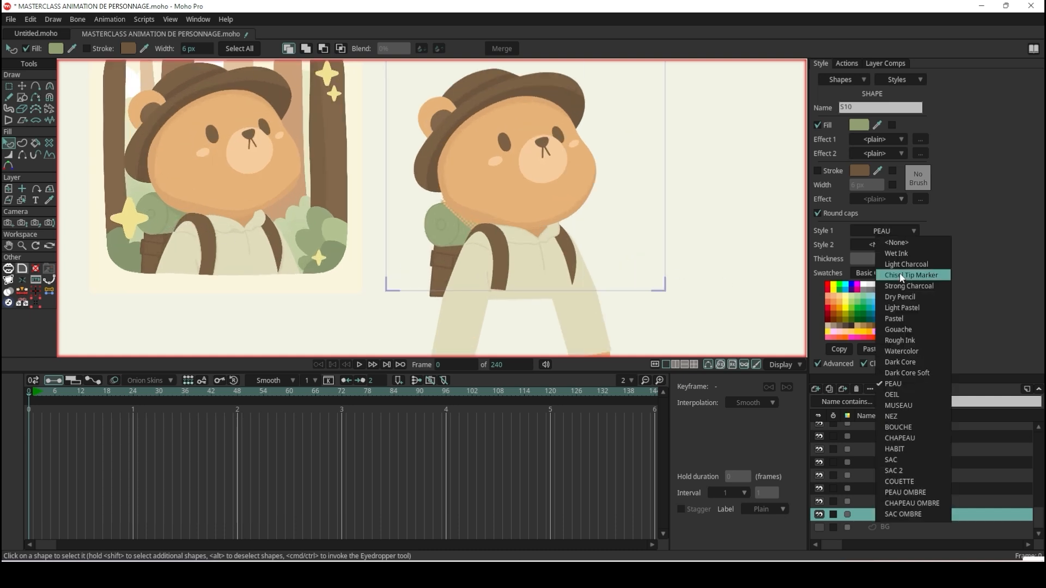
left_click(941, 516)
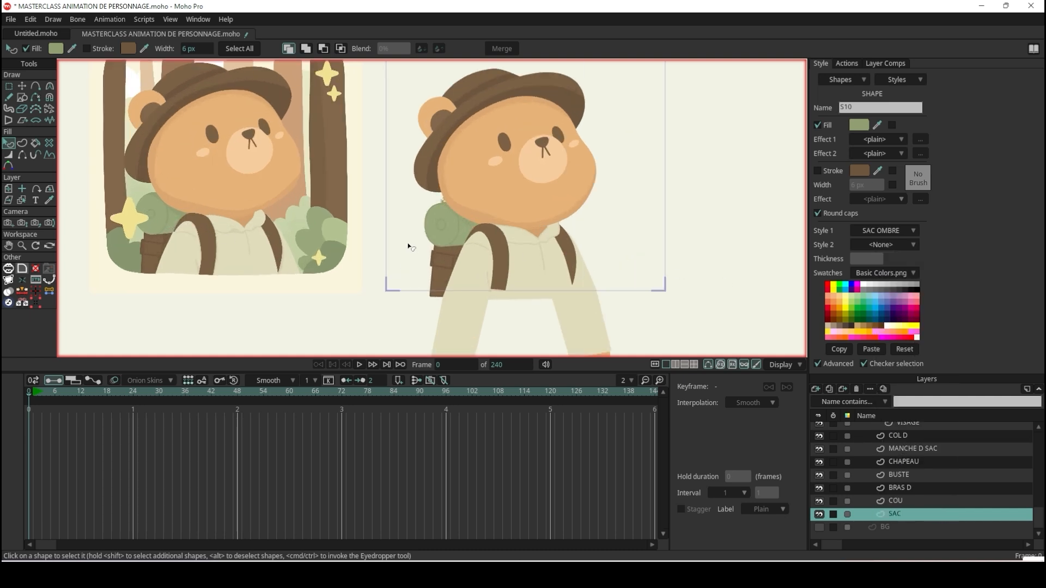
scroll(414, 245, "up", 3)
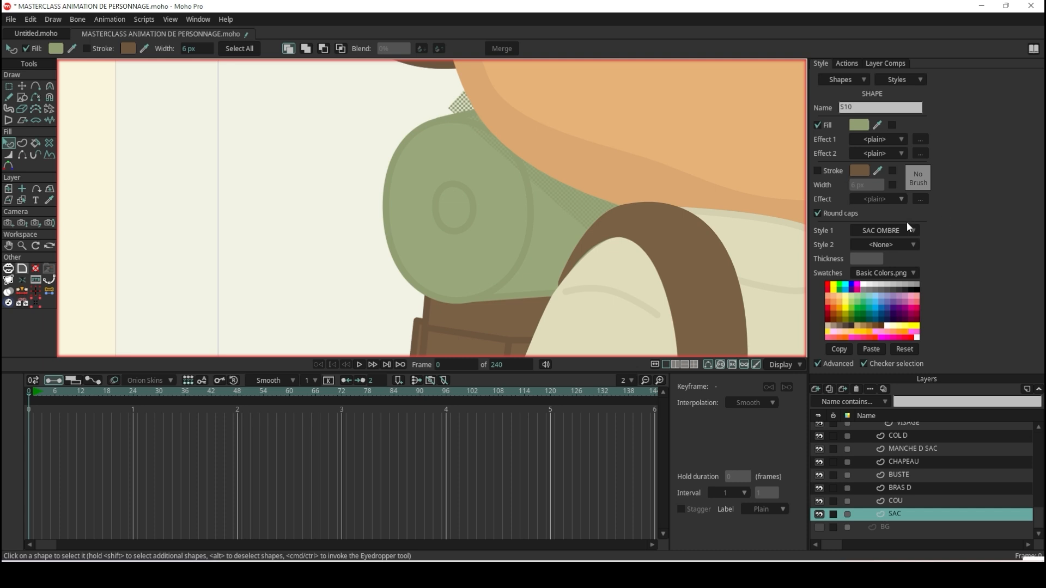
Examine the green shadow rectangle over the bedroll and compare its shading with the bedroll in the reference illustration.
left_click(252, 131)
scroll(326, 136, "down", 3)
scroll(404, 165, "up", 3)
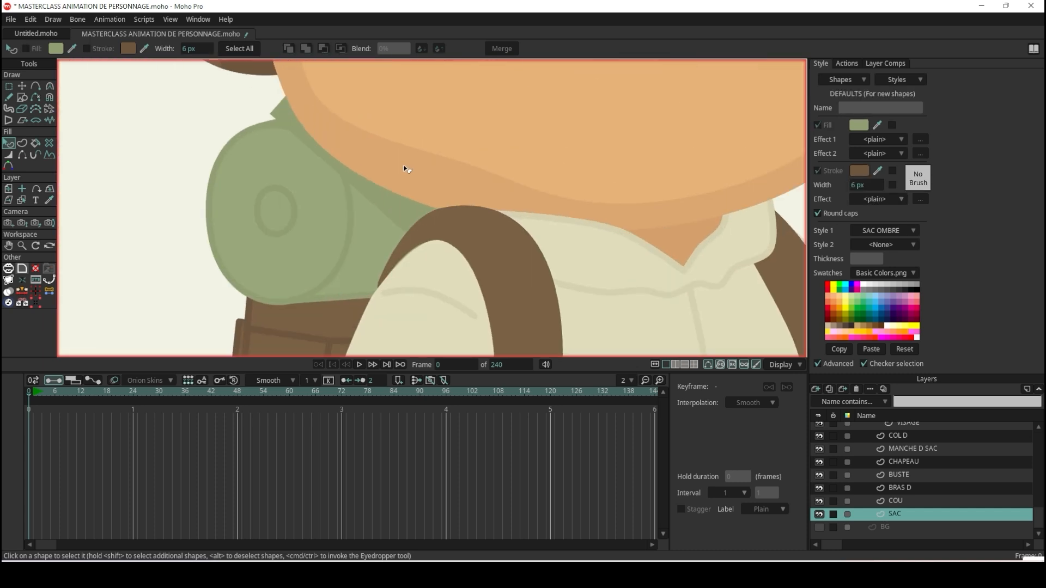
scroll(404, 165, "up", 1)
left_click(397, 222)
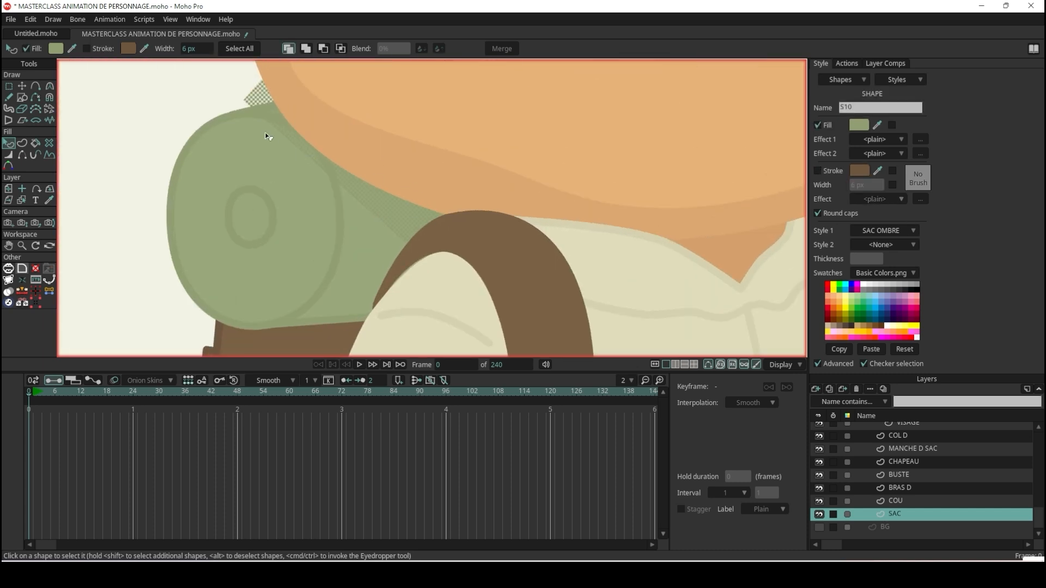
left_click(22, 86)
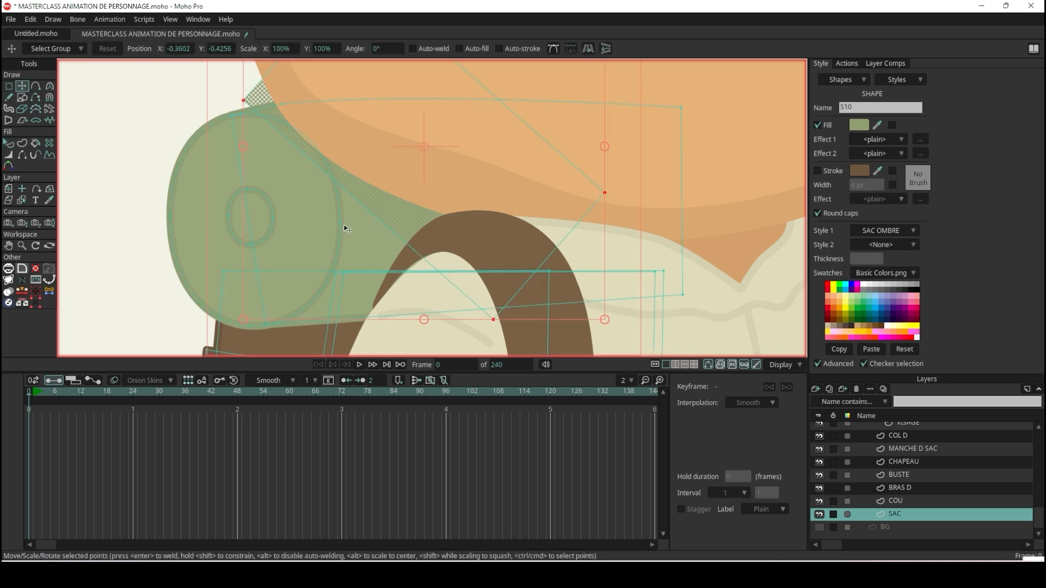
scroll(344, 225, "up", 1)
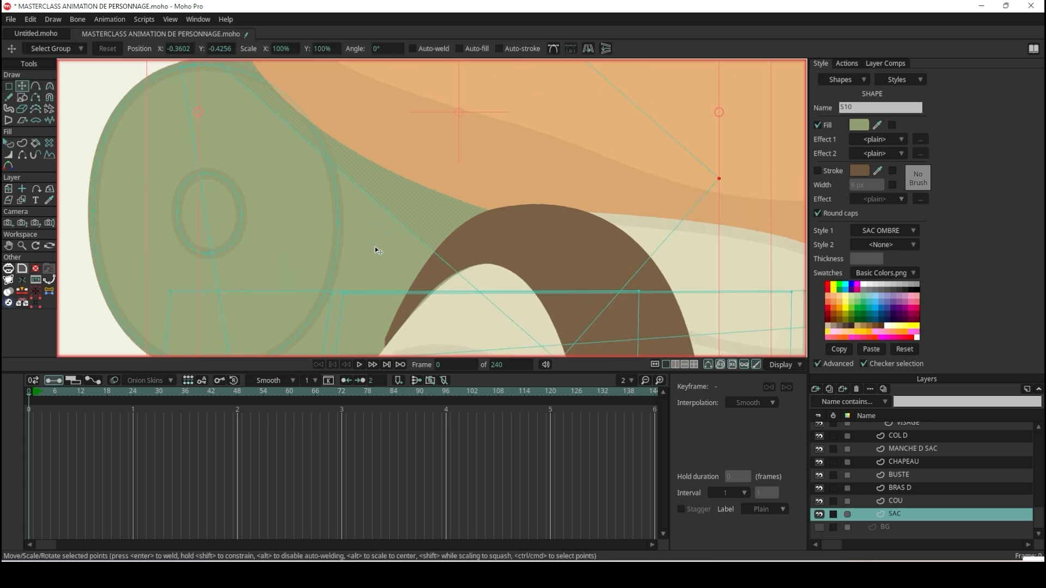
scroll(369, 226, "down", 1)
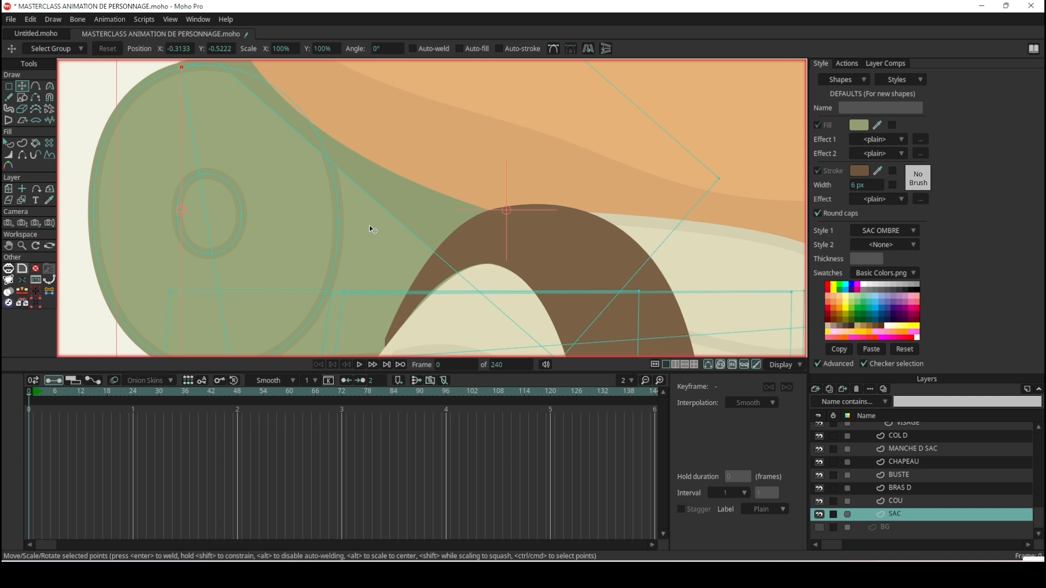
scroll(342, 224, "down", 2)
left_click(328, 202)
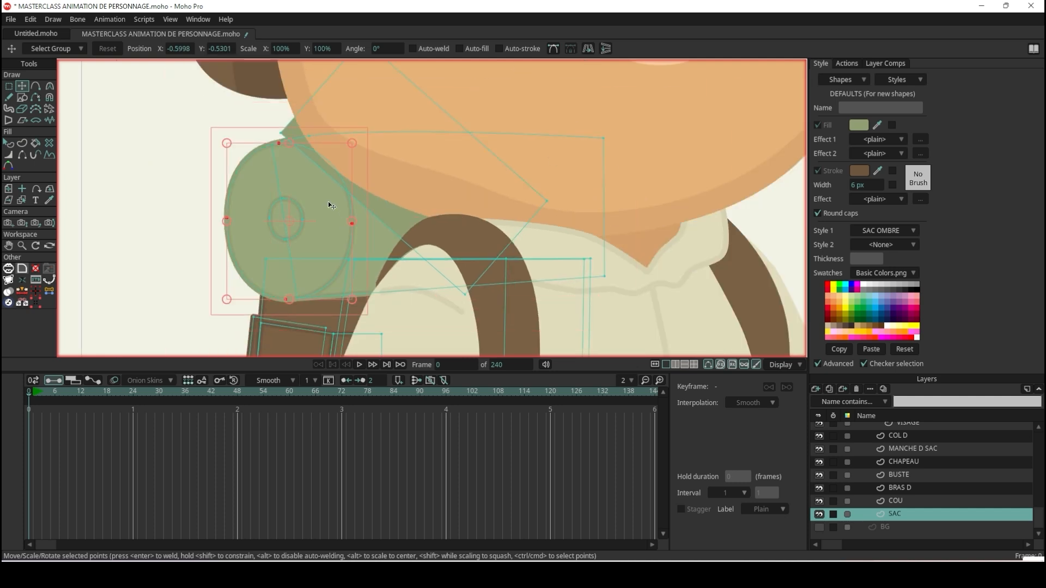
scroll(330, 205, "down", 3)
scroll(76, 207, "up", 5)
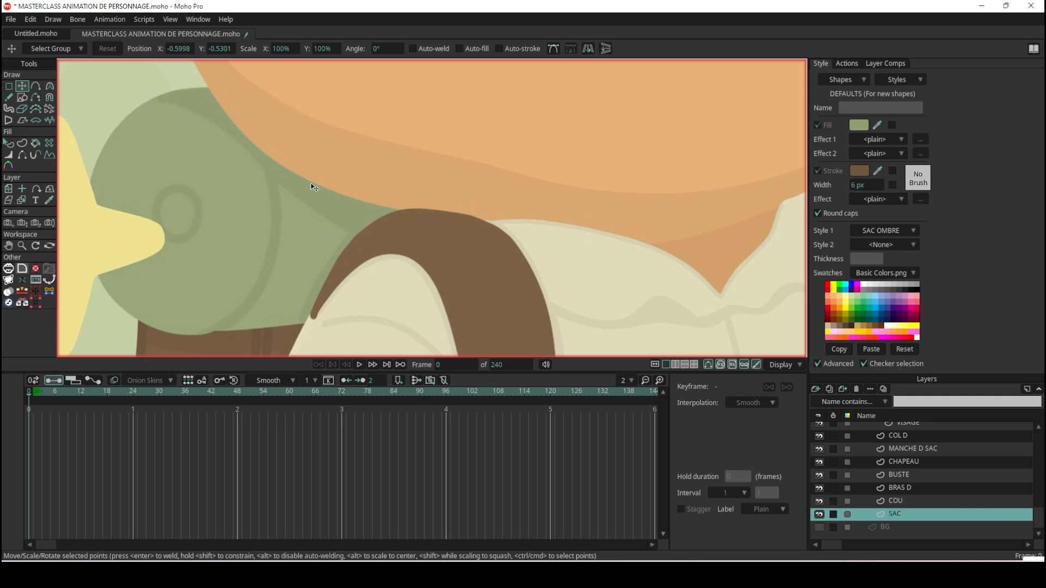
scroll(341, 173, "down", 3)
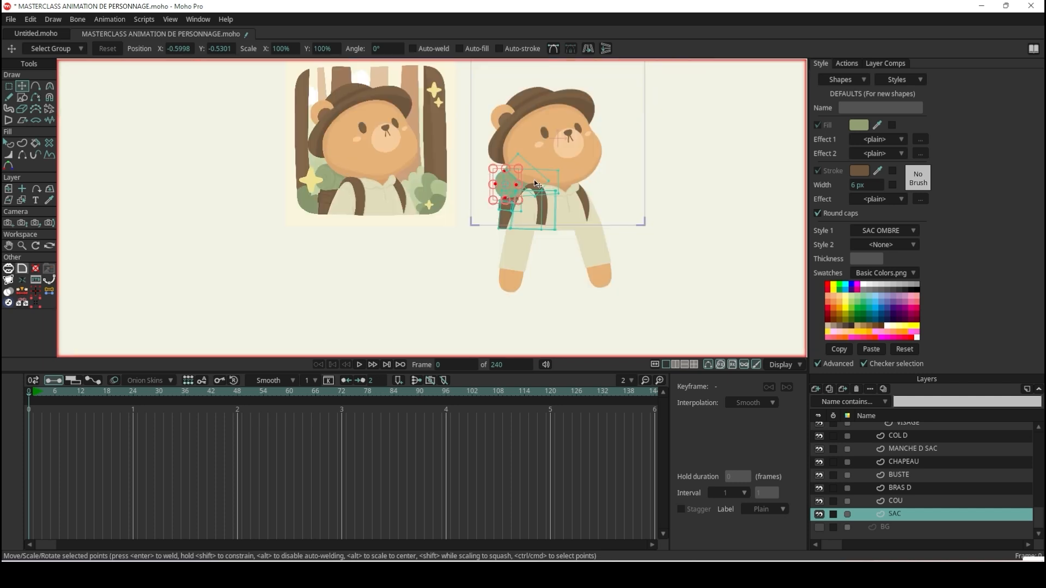
scroll(534, 180, "up", 5)
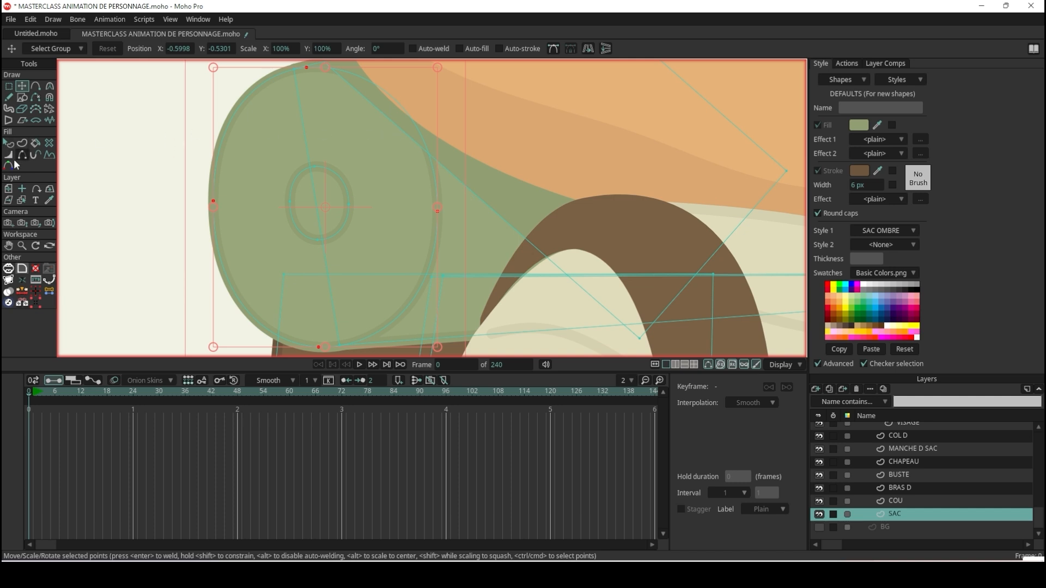
Try to clip the S10 shadow rectangle to the bedroll by setting the shape to intersect mode.
left_click(8, 142)
left_click(490, 191)
scroll(492, 191, "down", 5)
scroll(488, 140, "up", 4)
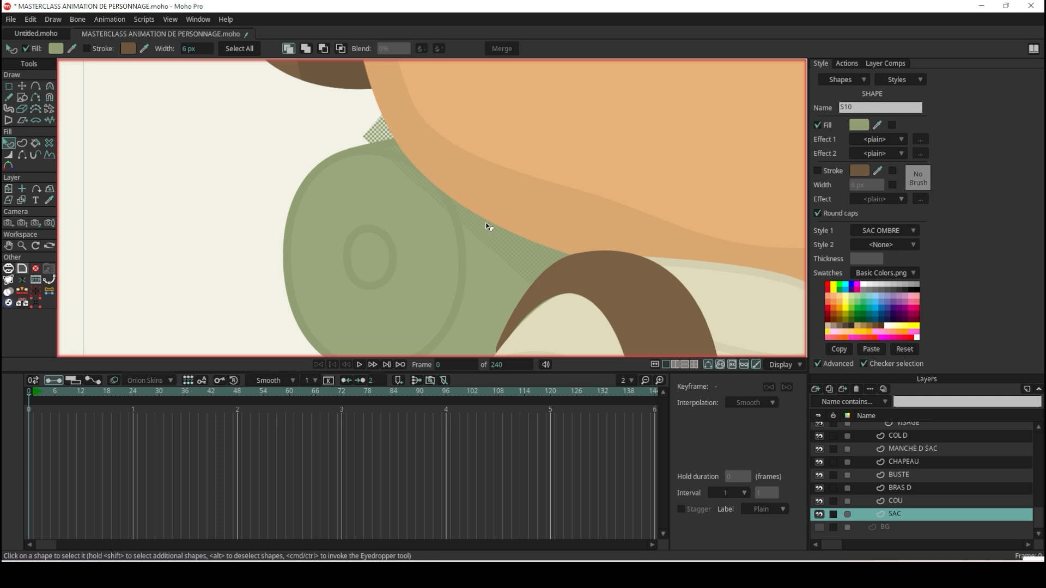
left_click(341, 49)
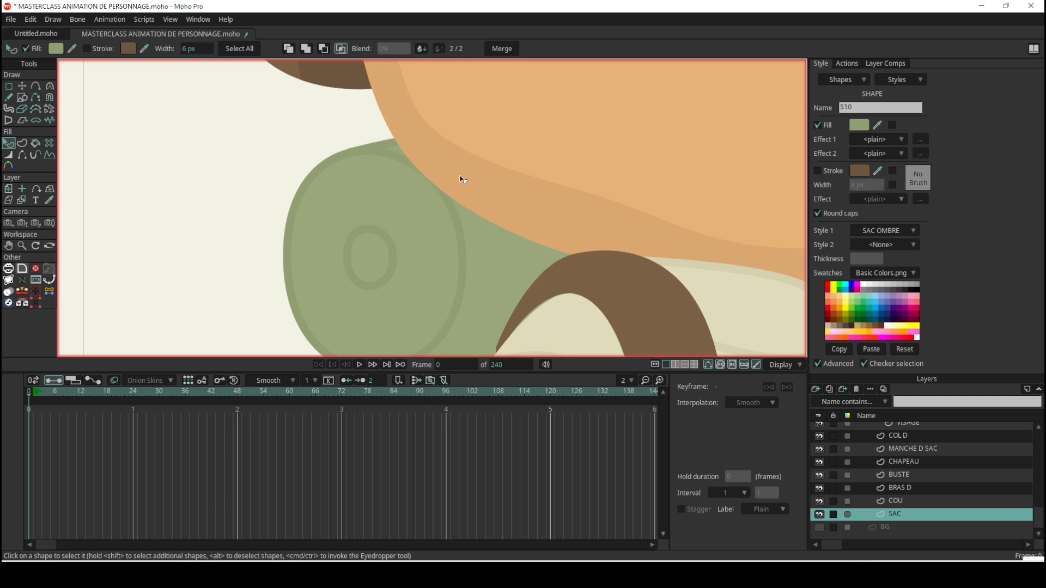
scroll(455, 208, "up", 3)
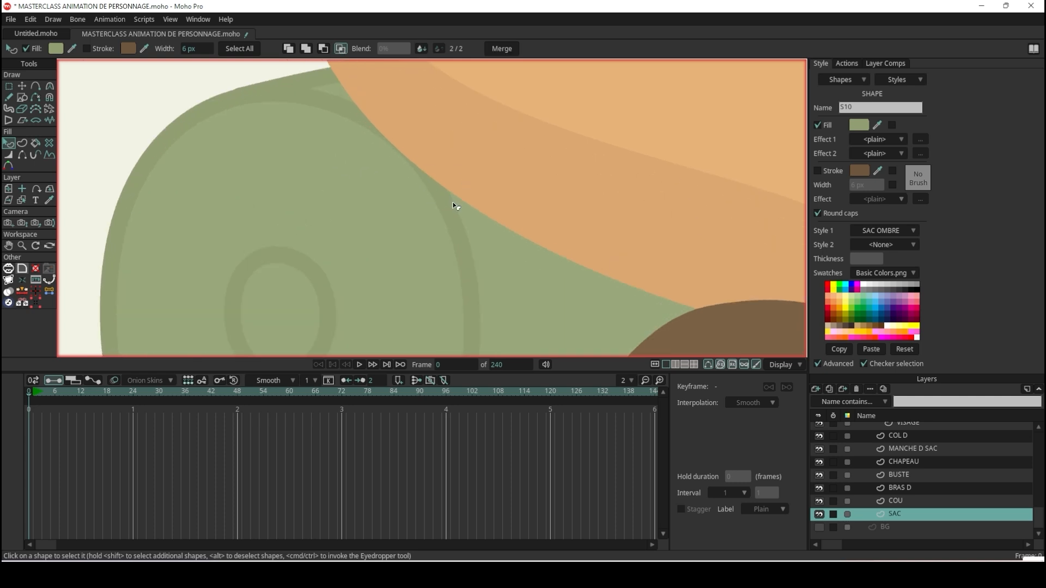
left_click(455, 208)
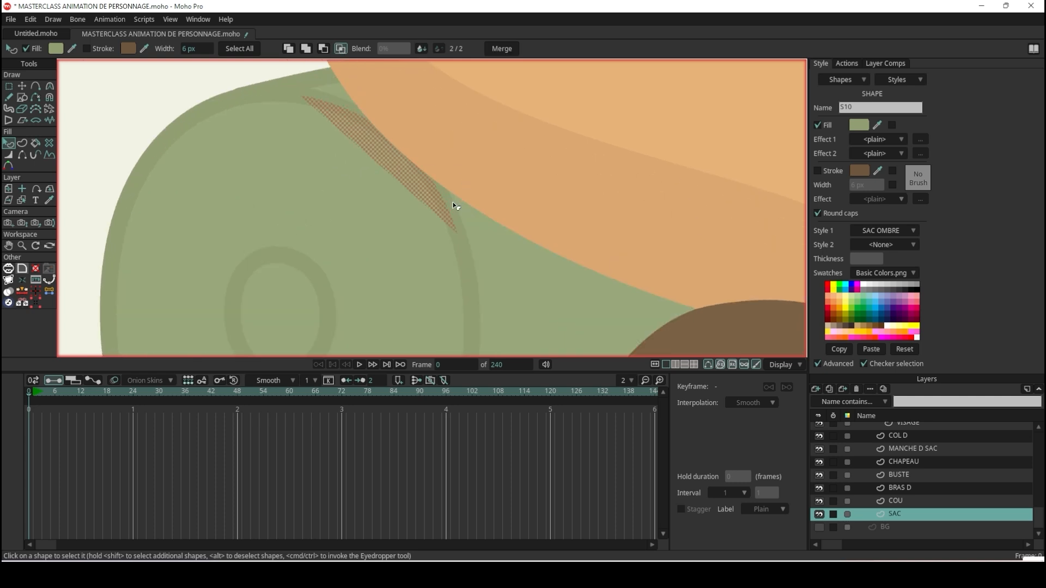
left_click(455, 208)
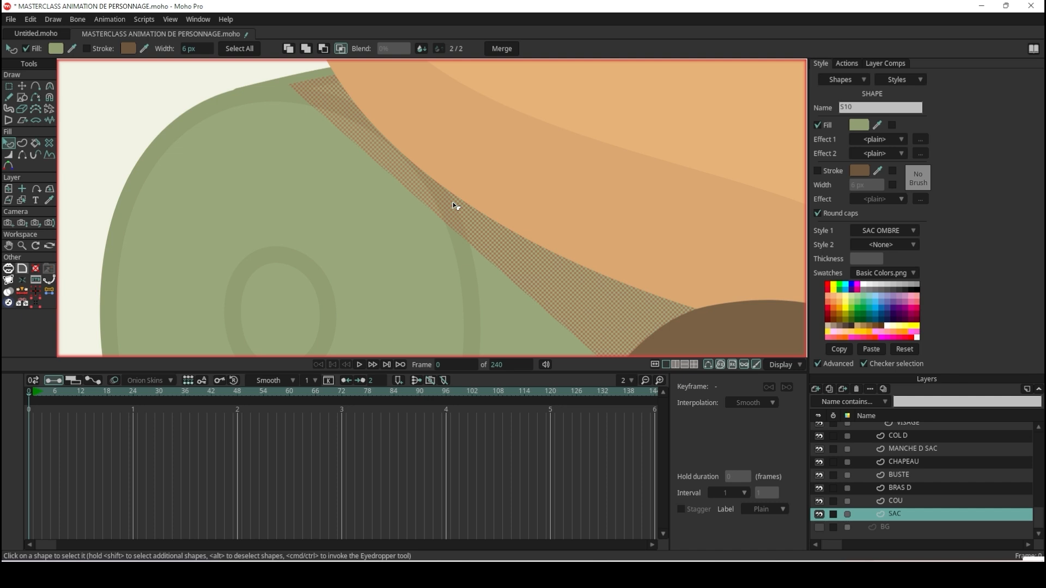
left_click(233, 79)
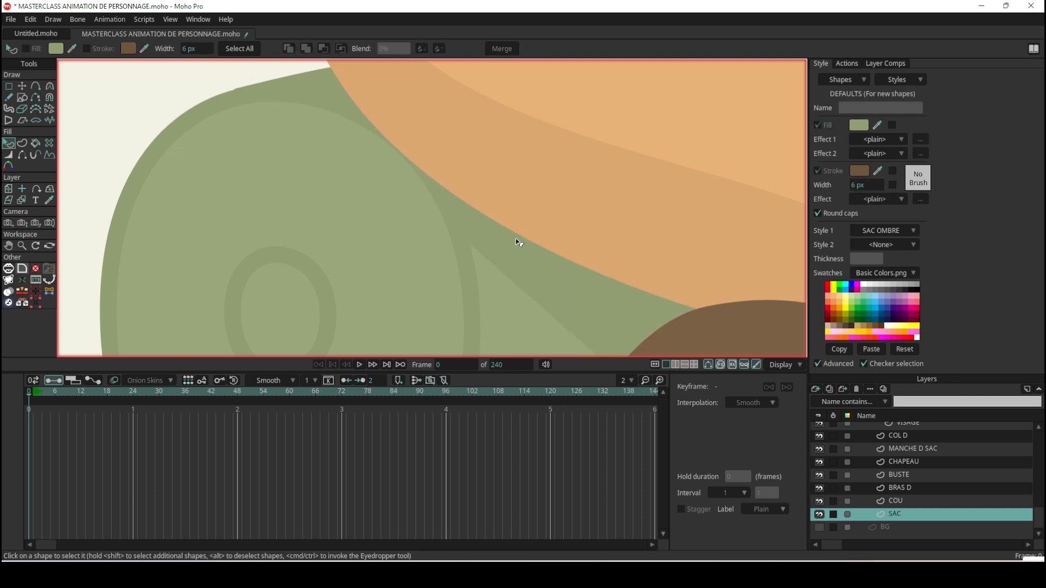
scroll(515, 237, "down", 2)
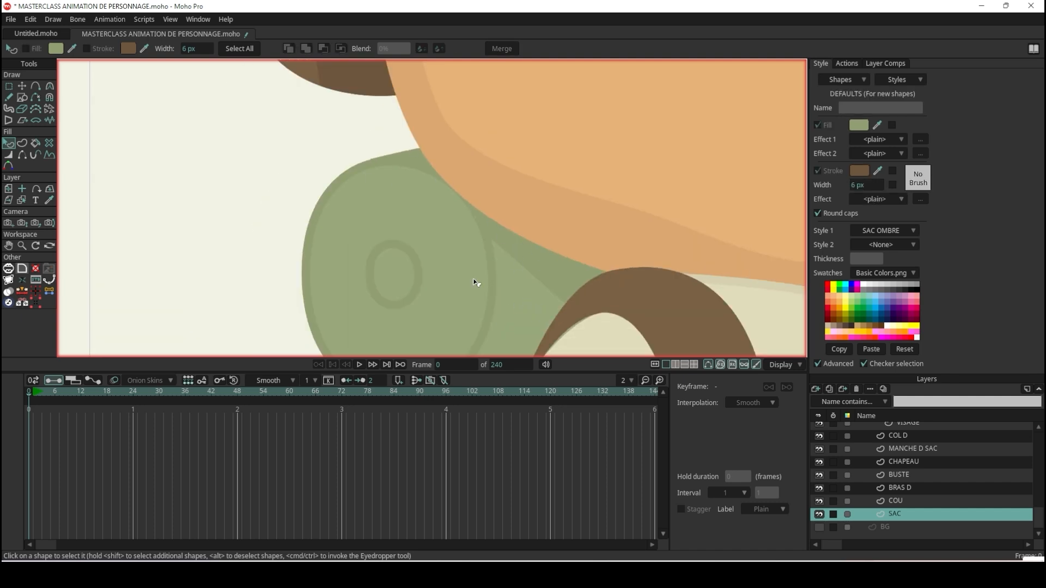
left_click(526, 261)
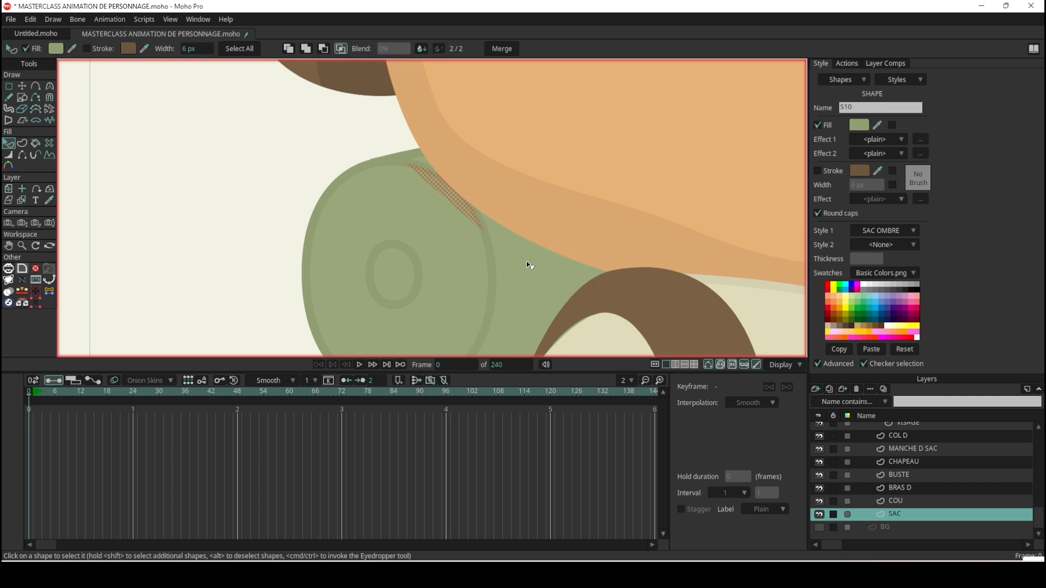
left_click(185, 93)
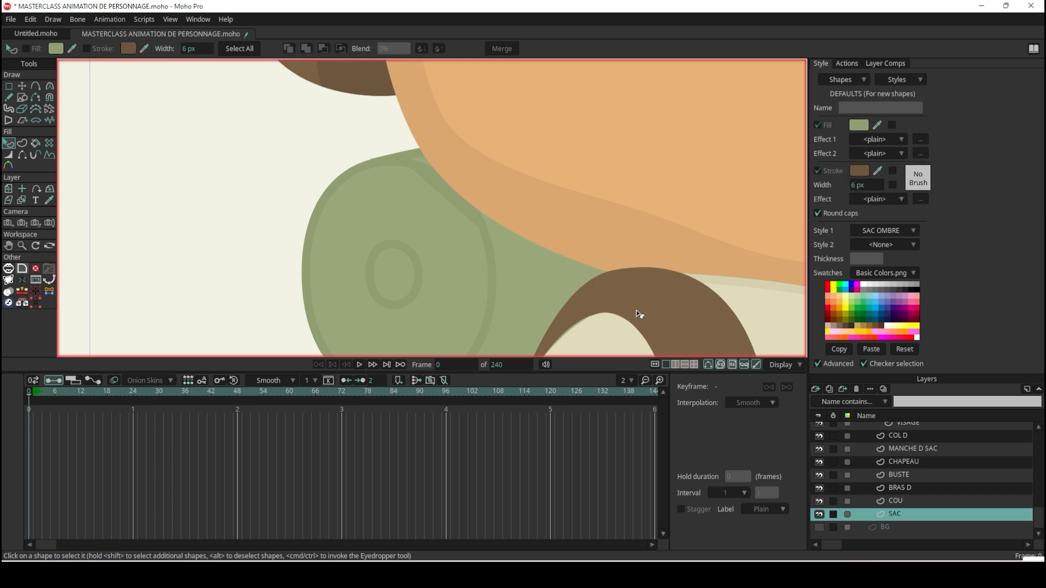
Return the S10 shadow rectangle from intersect mode to the normal, uncombined shape mode.
left_click(458, 206)
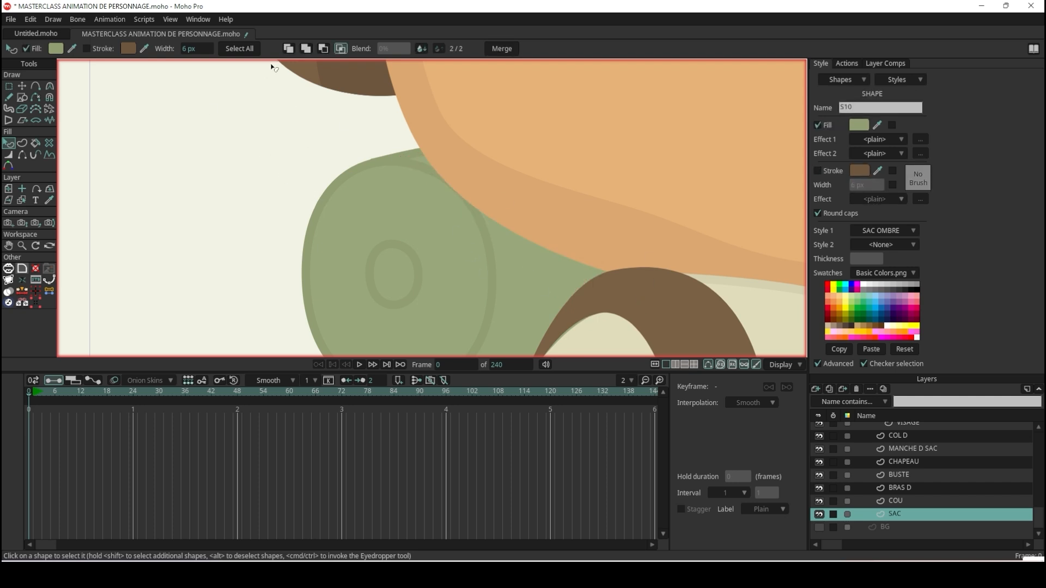
left_click(294, 46)
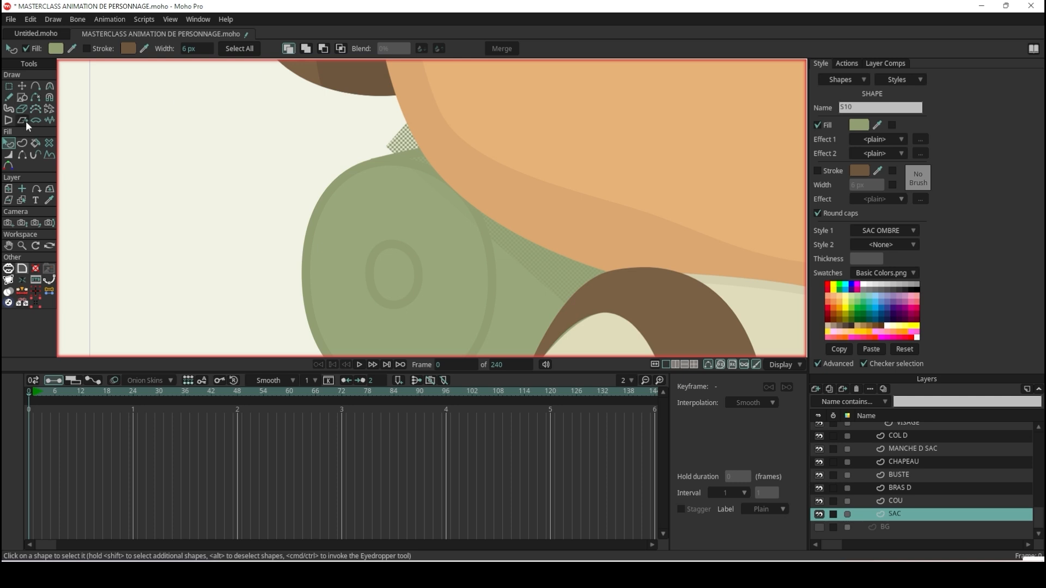
left_click(22, 88)
scroll(326, 185, "down", 5)
scroll(365, 202, "up", 3)
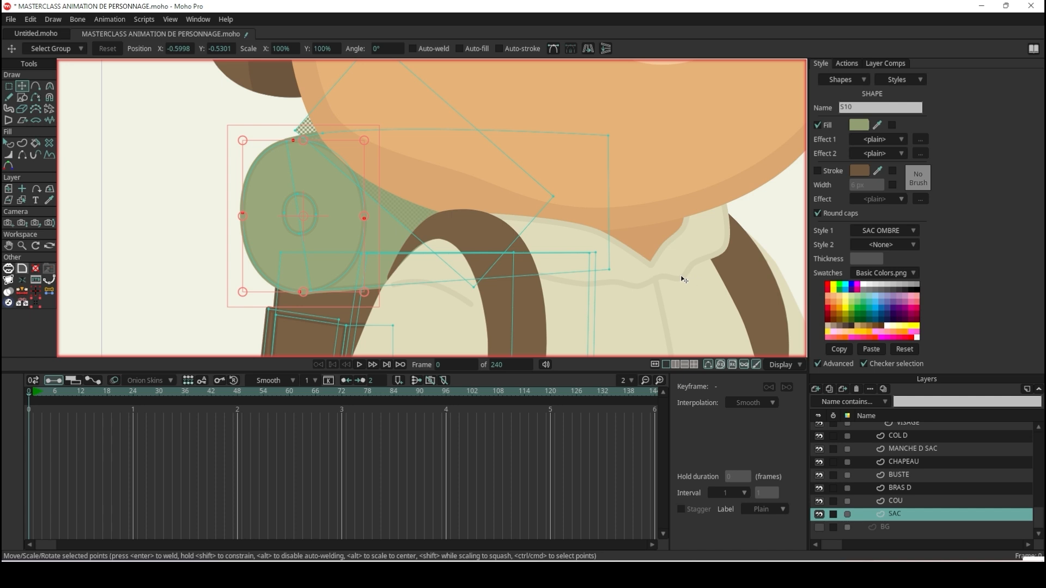
Place the SAC layer in a new group using Group With Selection and name the group SAC + COUETTE.
left_click(815, 388)
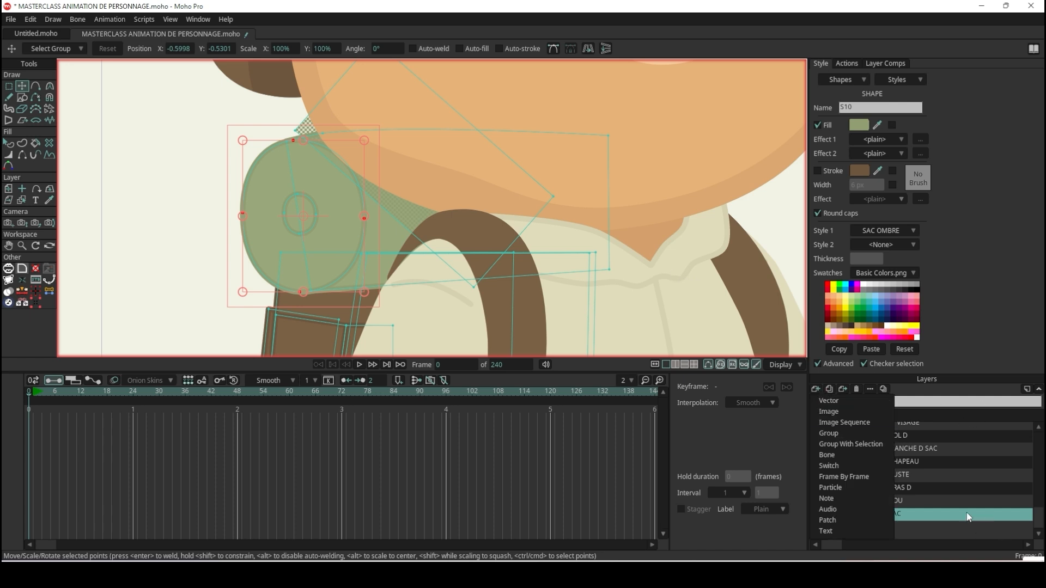
left_click(969, 517)
left_click(815, 389)
left_click(855, 443)
left_click(910, 514)
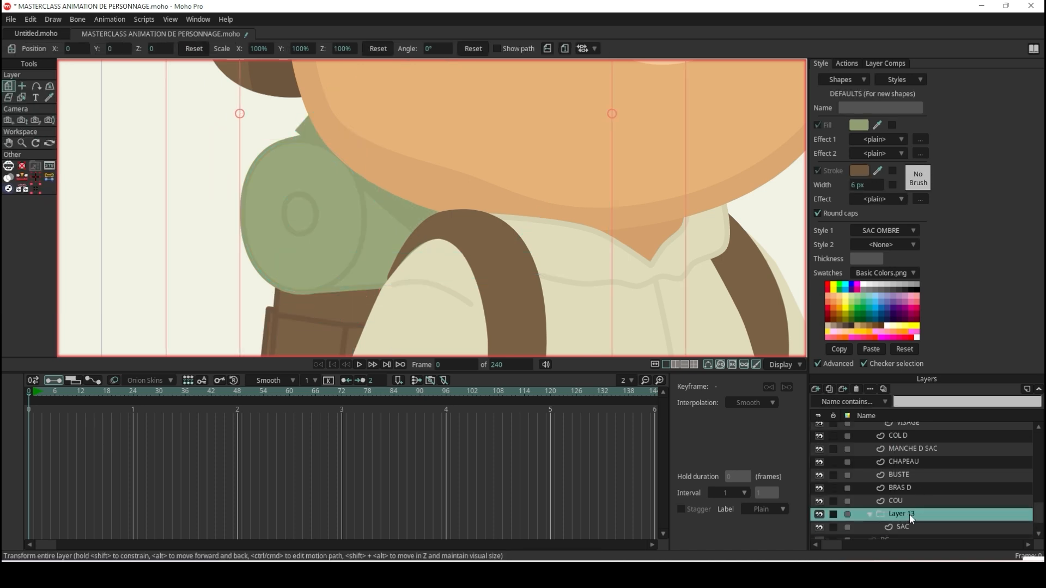
double_click(910, 515)
type("SAC")
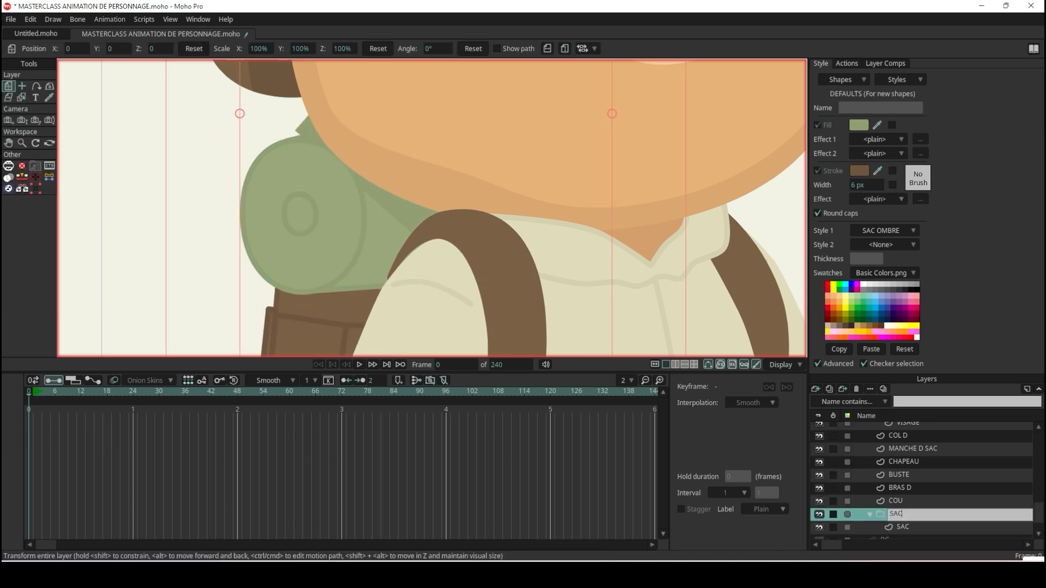
type(" + COUETTE")
key("Return")
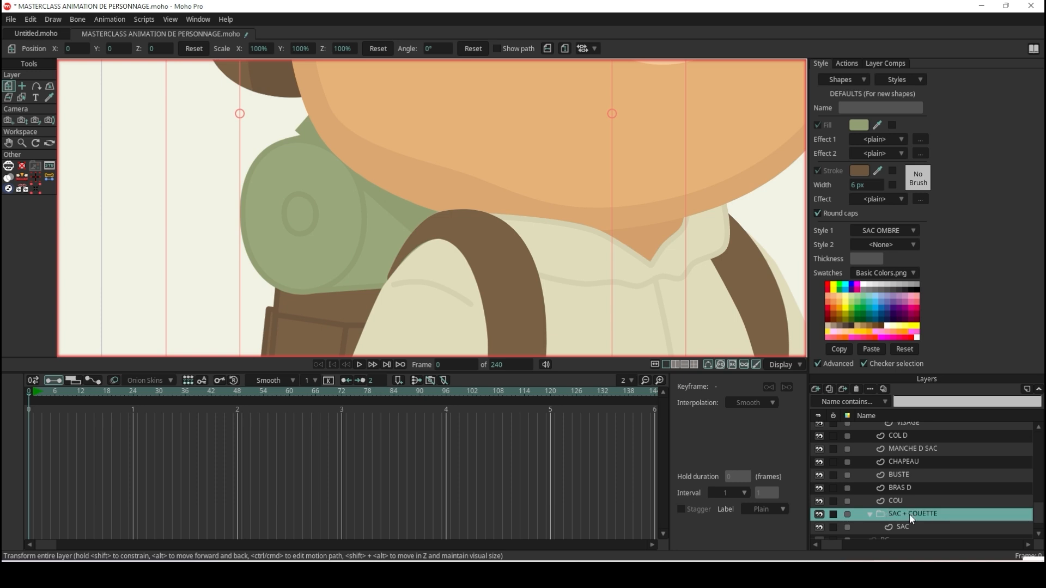
Set the group mask of the SAC + COUETTE group to Hide all.
double_click(962, 520)
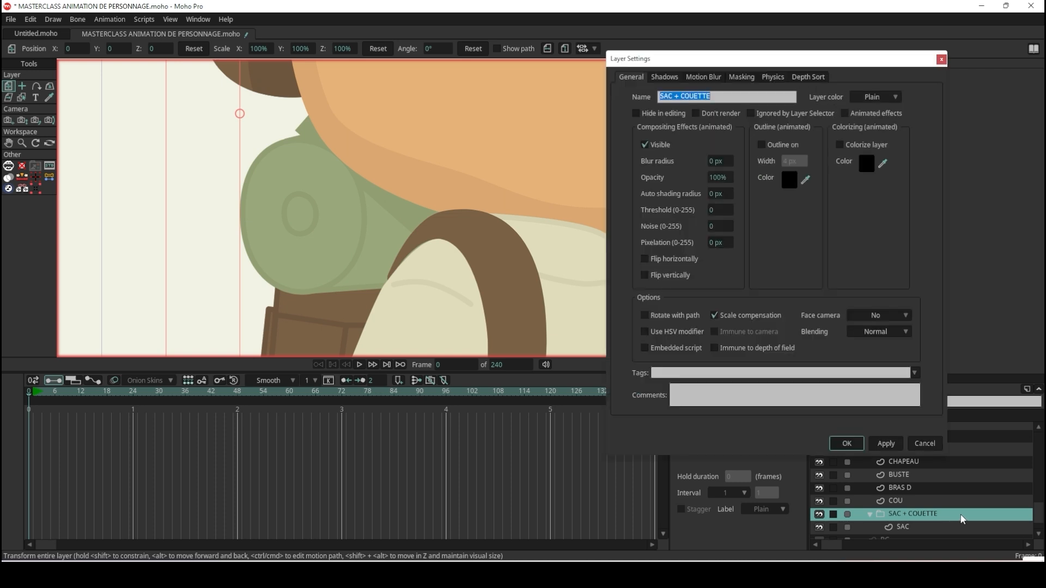
left_click(743, 77)
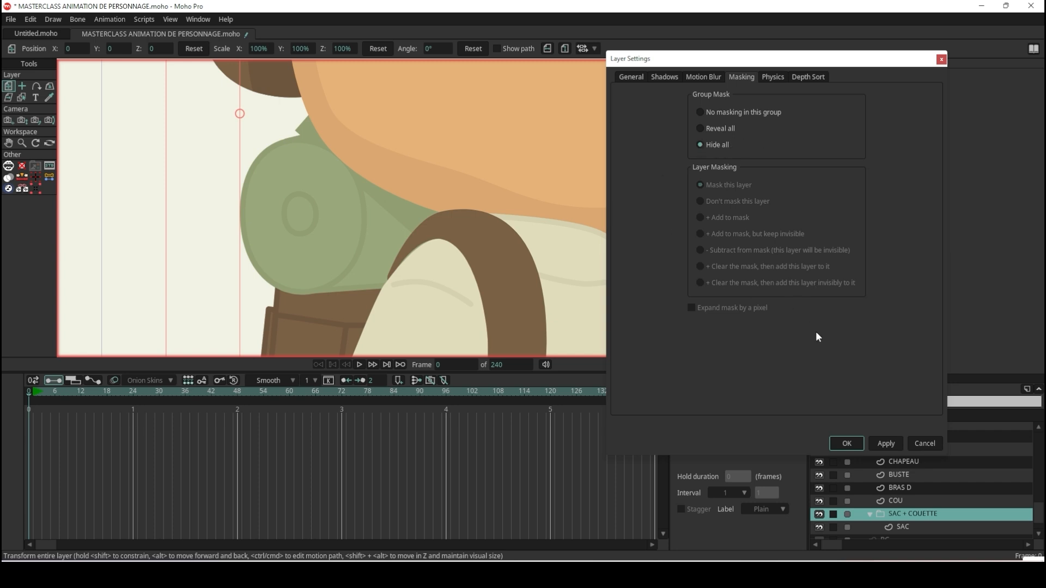
left_click(847, 444)
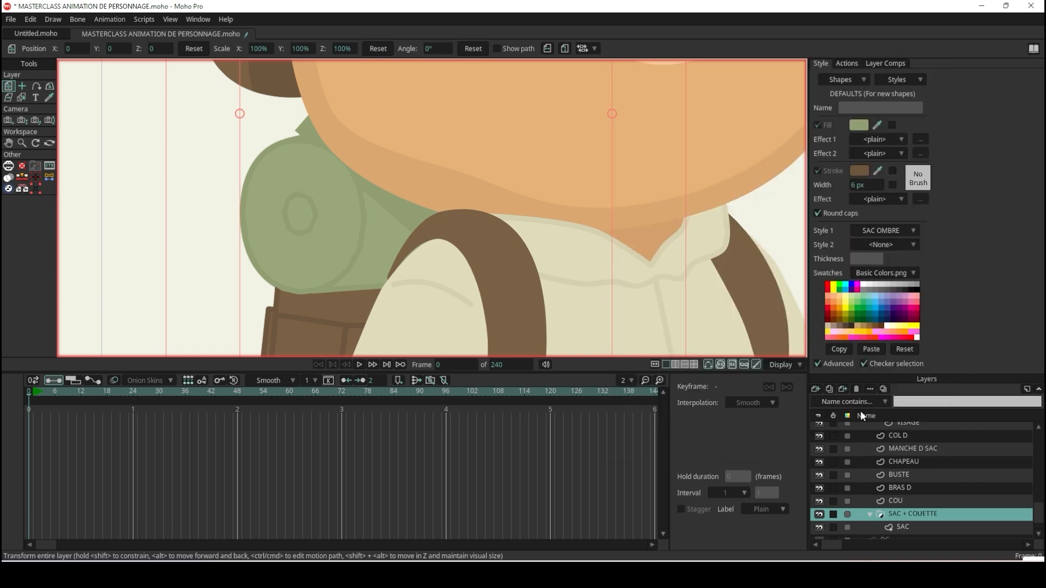
scroll(914, 475, "down", 1)
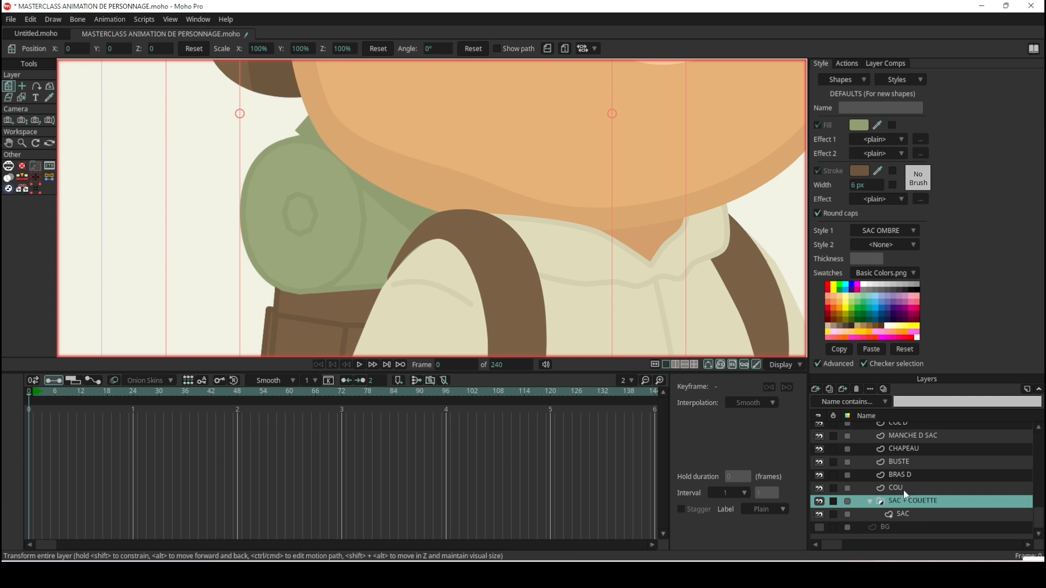
Remove the rotated shadow rectangle over the bedroll from the SAC layer.
left_click(913, 513)
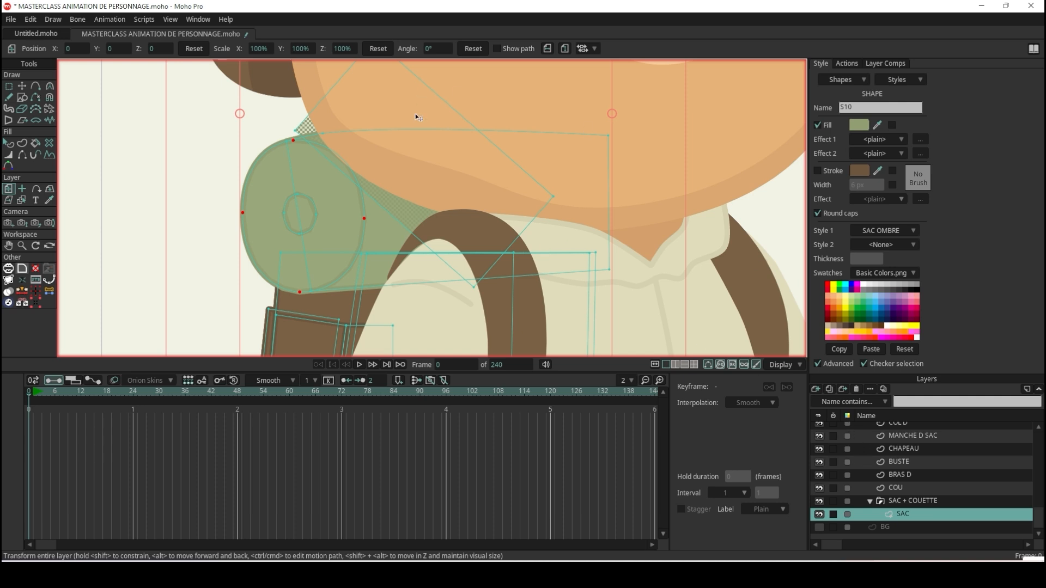
left_click(22, 86)
left_click(483, 175)
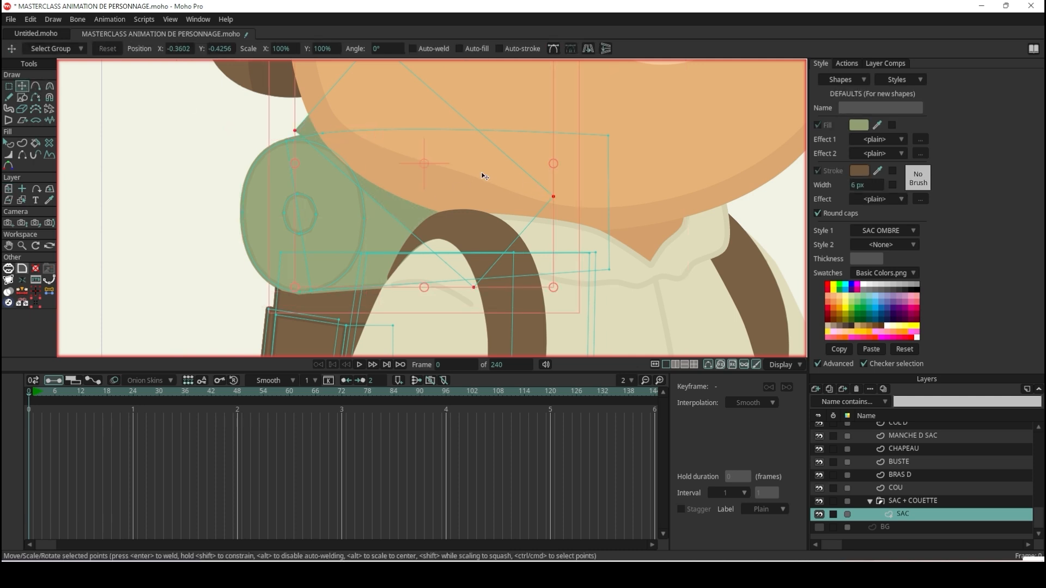
left_click(483, 176)
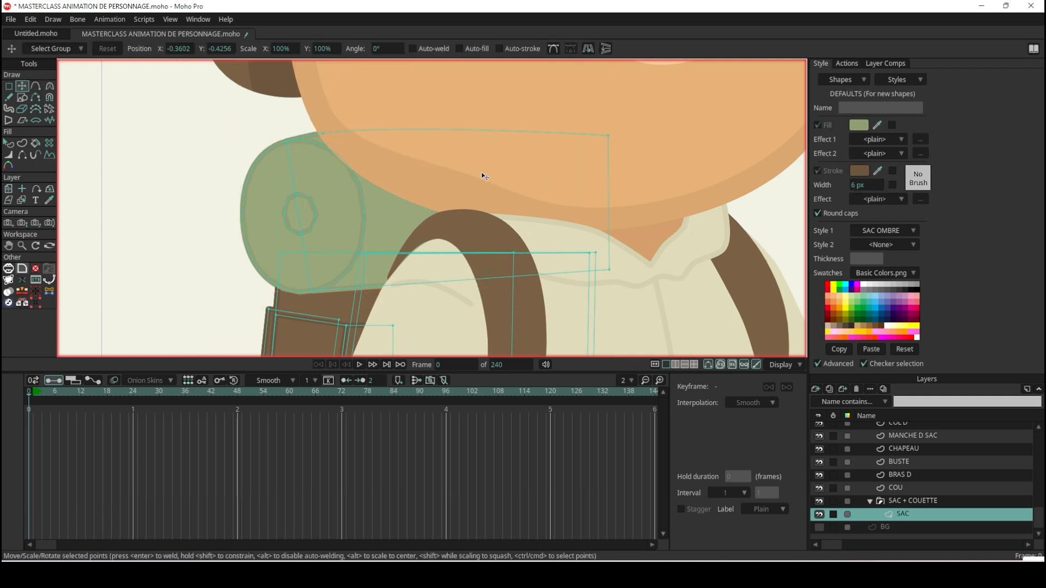
Add a new vector layer named OMBRE above SAC inside the SAC + COUETTE group.
left_click(816, 391)
left_click(884, 500)
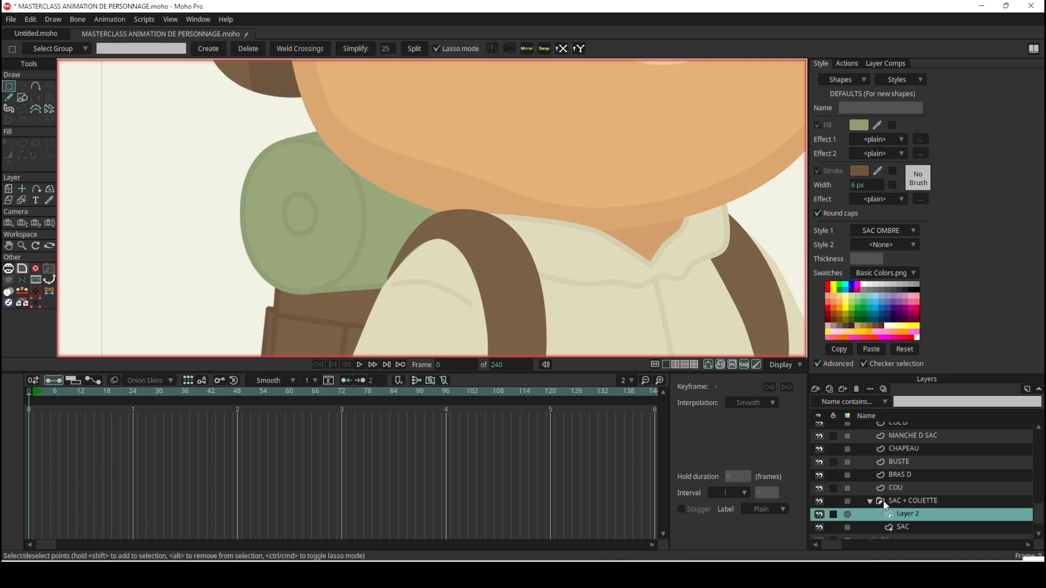
left_click(914, 515)
type("OMBRE")
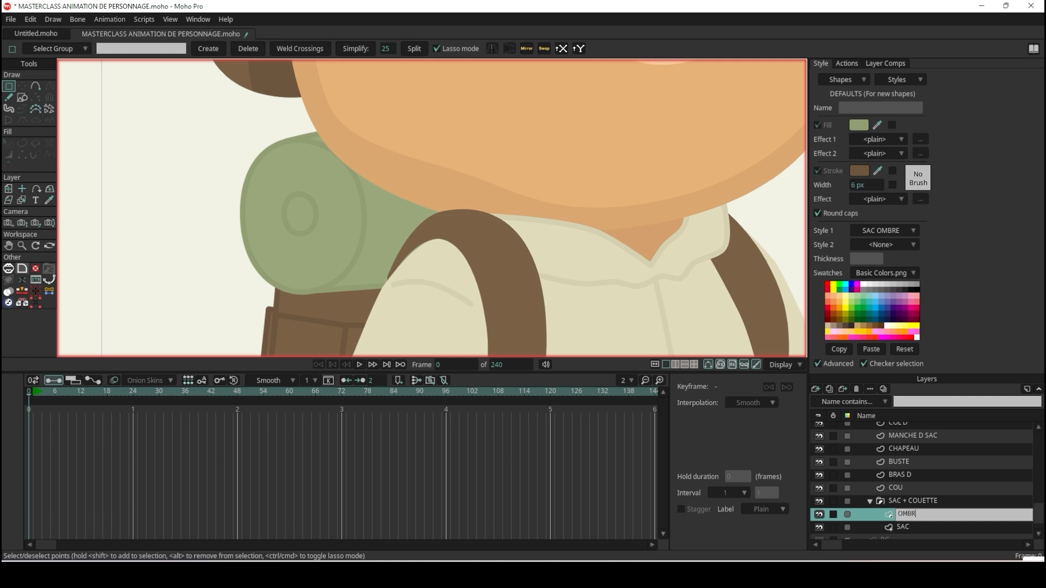
key("Return")
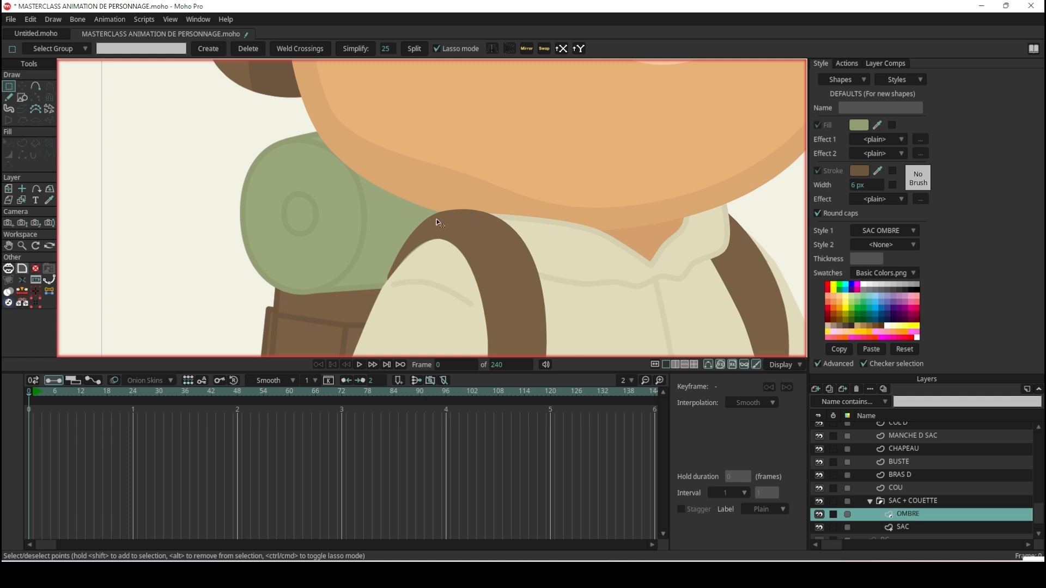
Select all points of the OMBRE shadow shape and examine how it is clipped to the bedroll.
key("ctrl+a")
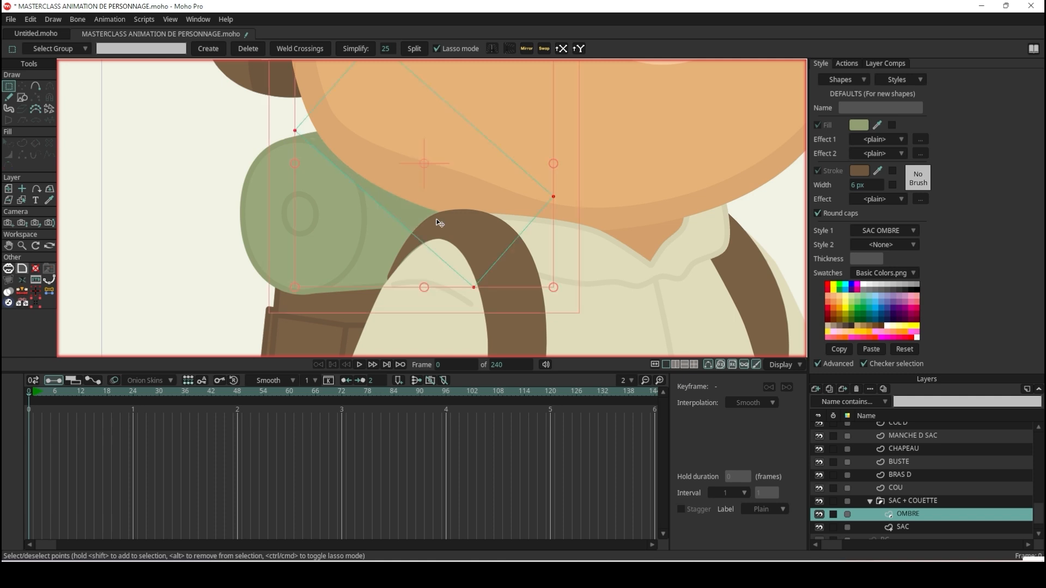
key("t")
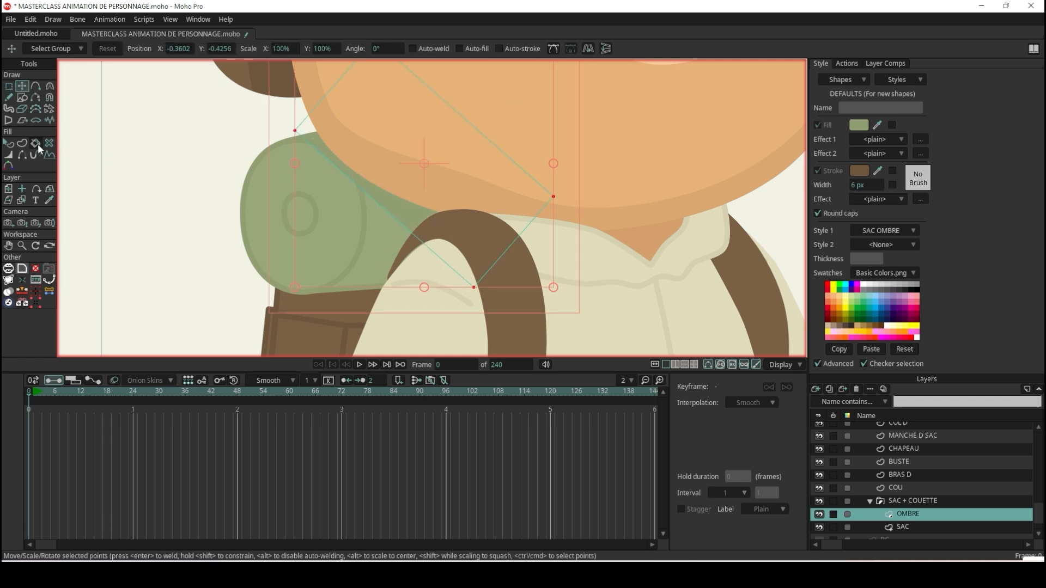
left_click(13, 142)
scroll(355, 171, "down", 3)
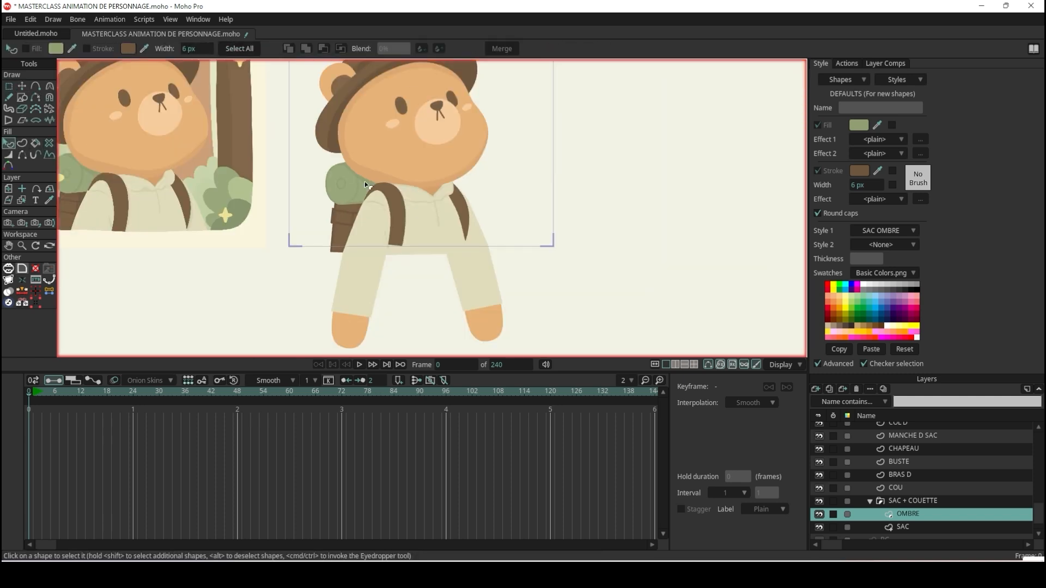
scroll(376, 163, "up", 3)
scroll(378, 161, "up", 2)
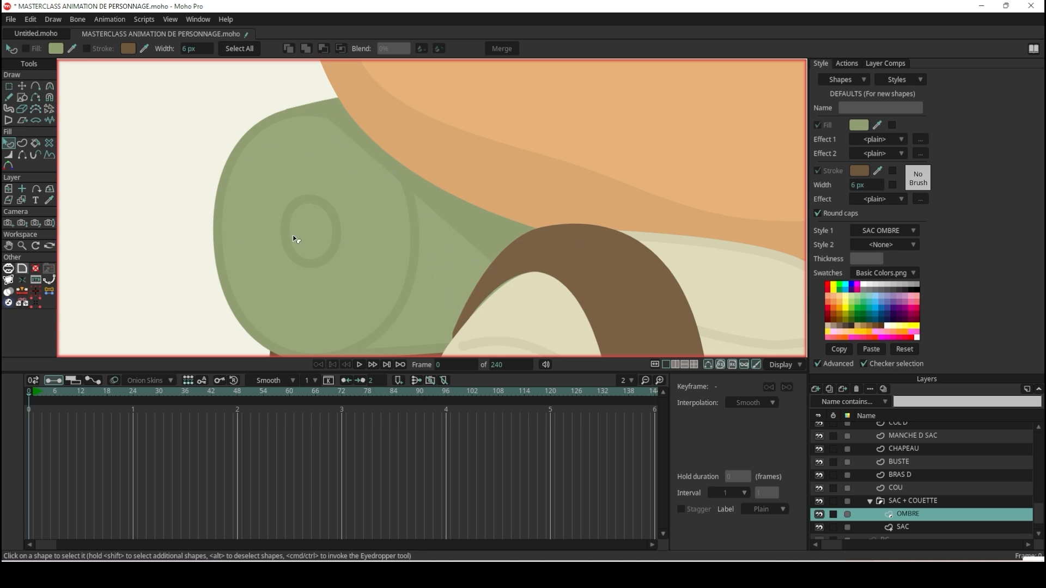
Review the group mask setting in the layer settings of the SAC + COUETTE group.
left_click(940, 501)
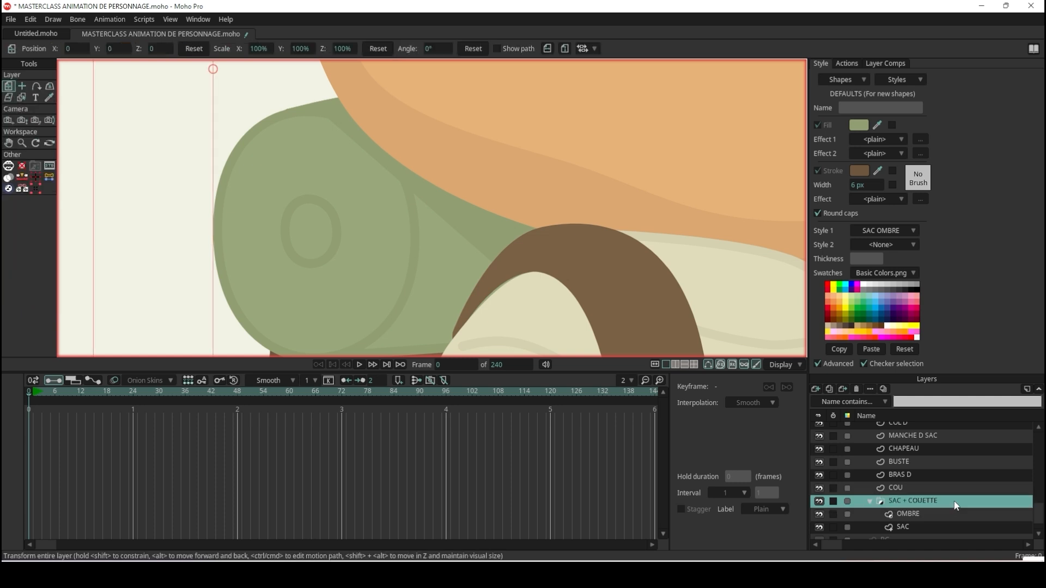
double_click(956, 506)
left_click(740, 78)
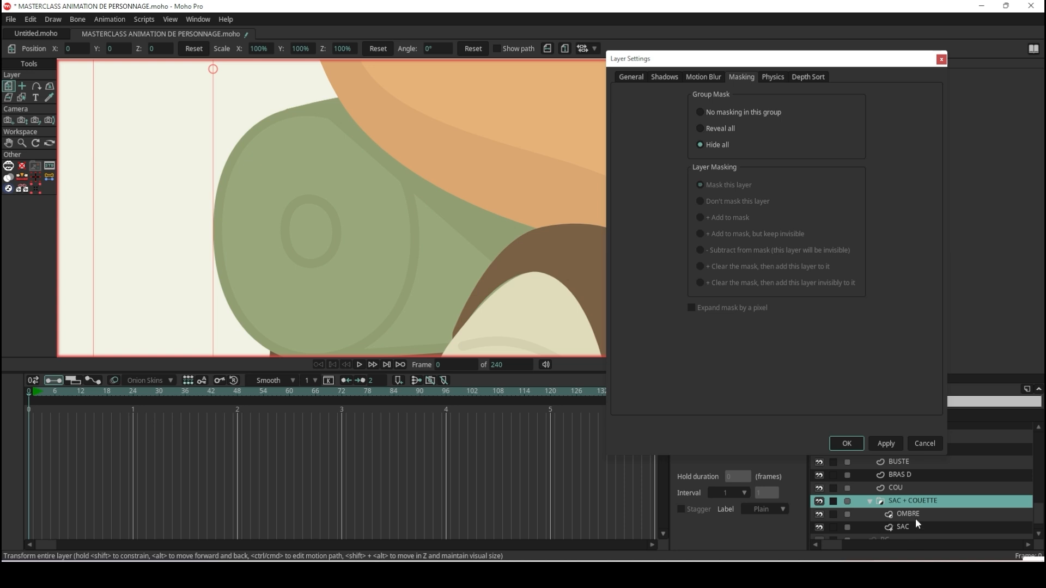
left_click(854, 445)
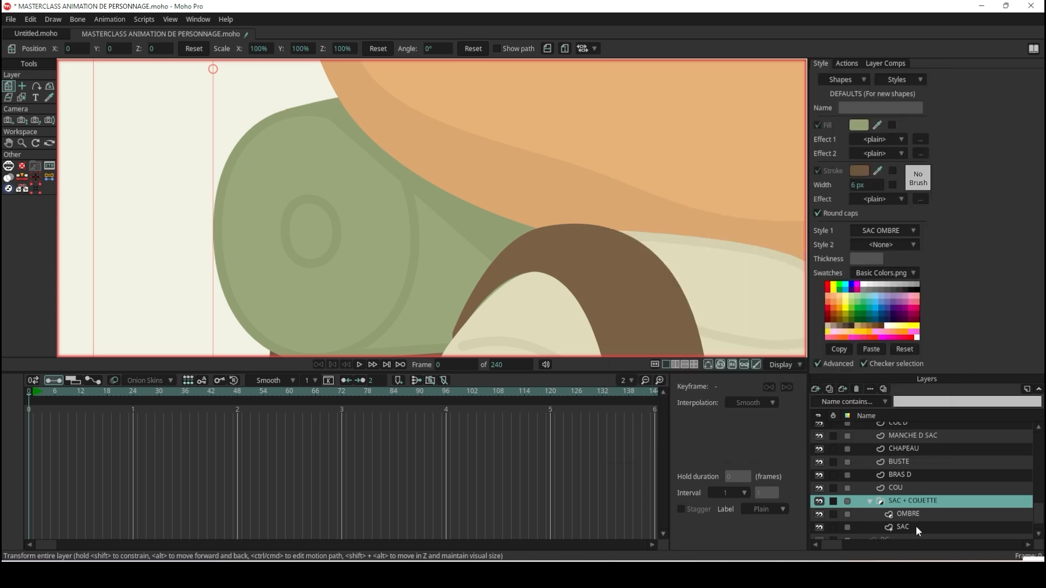
Draw a test rectangle across the bedroll on a new vector layer above OMBRE and hide that layer.
left_click(921, 514)
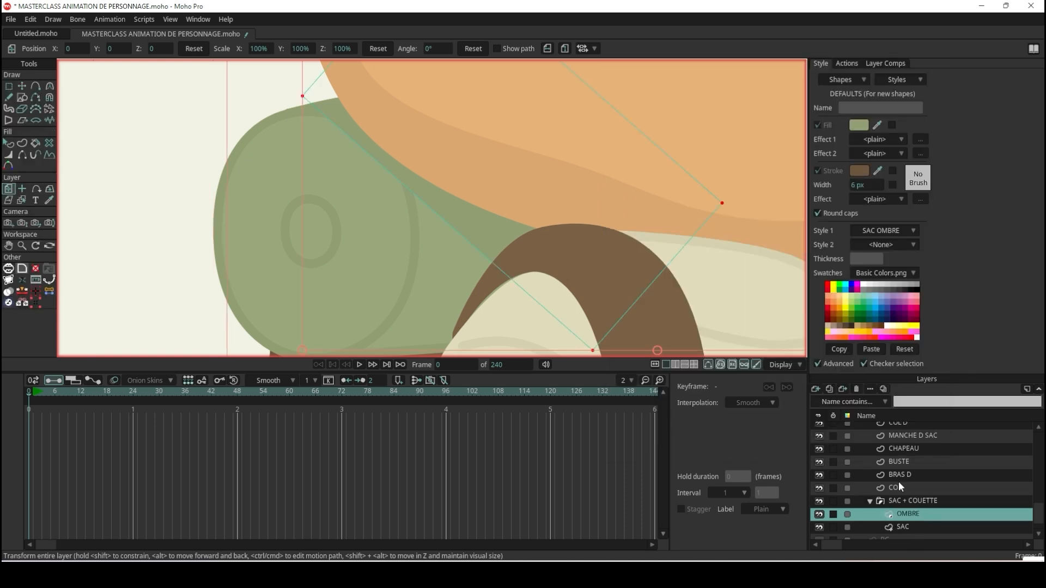
left_click(817, 391)
left_click(831, 401)
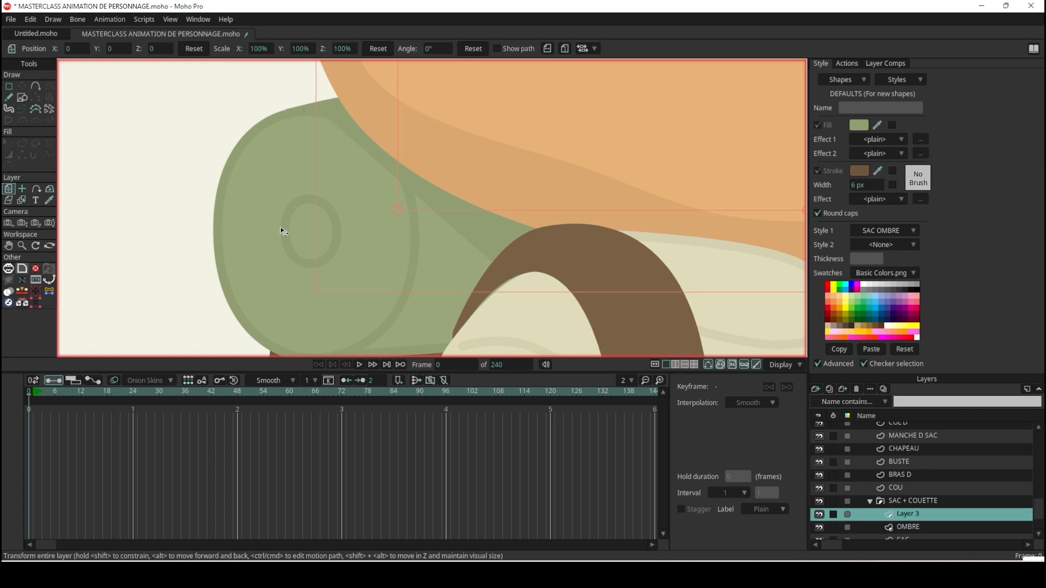
left_click(23, 97)
mouse_move(484, 289)
left_mouse_down()
mouse_move(77, 233)
mouse_move(58, 184)
left_mouse_up()
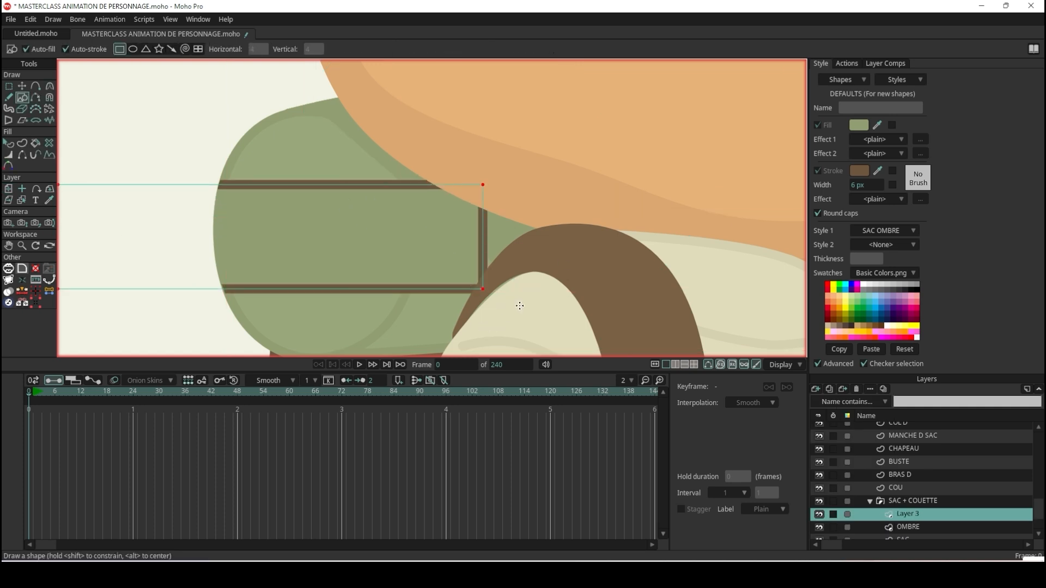
scroll(921, 520, "down", 2)
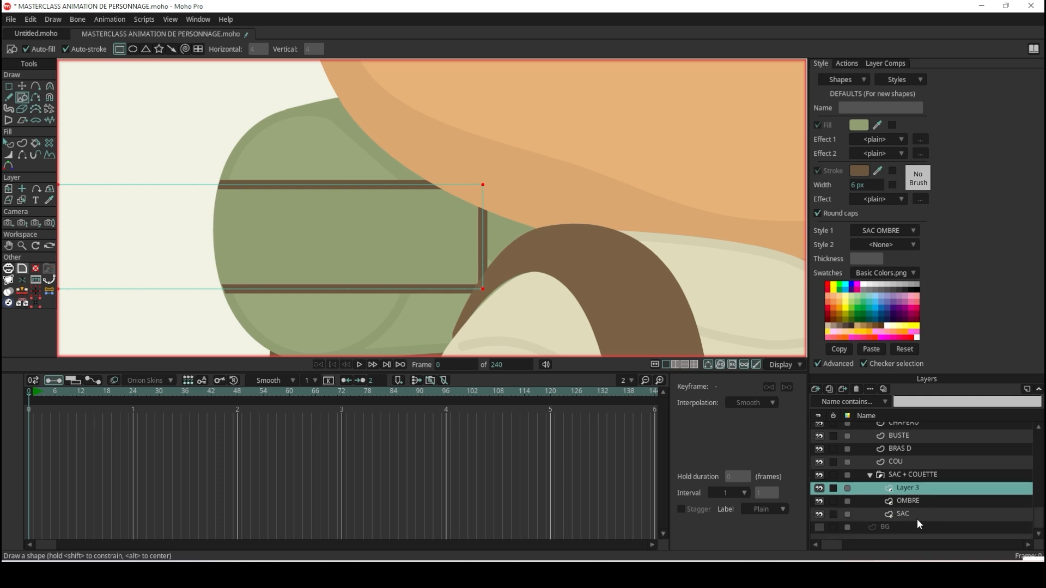
left_click(819, 489)
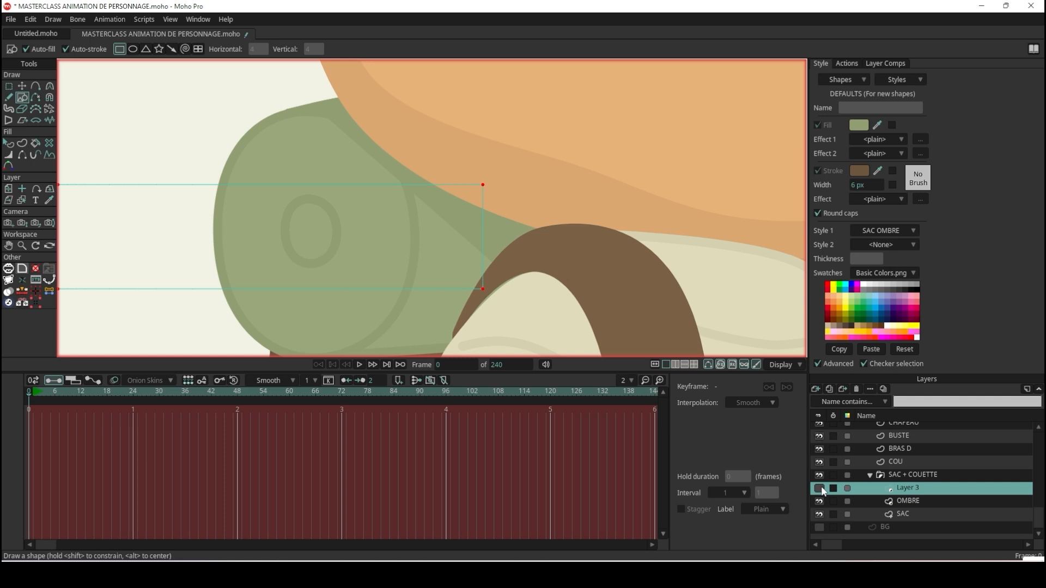
Set the SAC layer's masking to + Add to mask with Exclude strokes enabled.
double_click(929, 515)
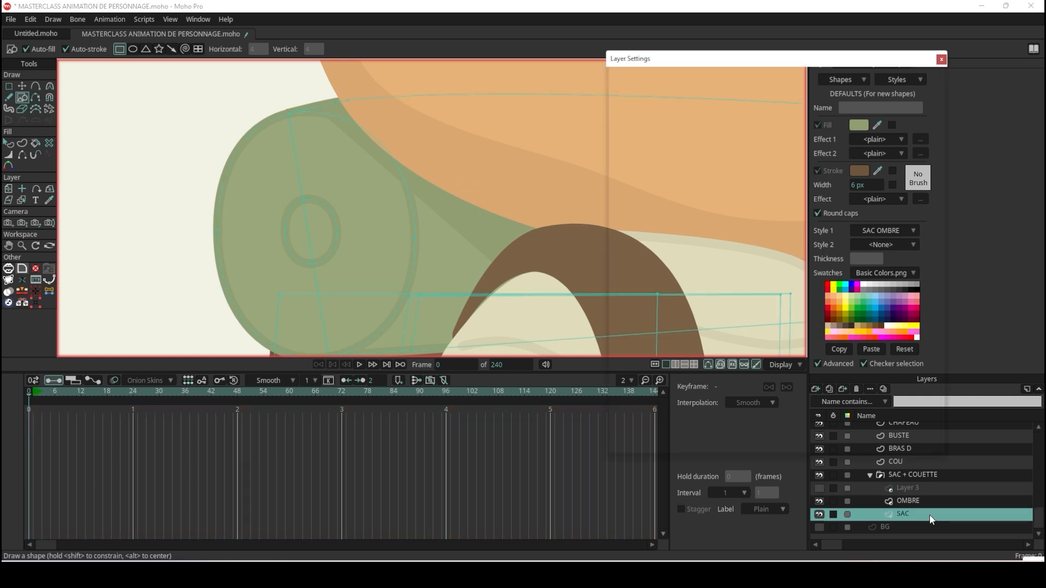
left_click(743, 76)
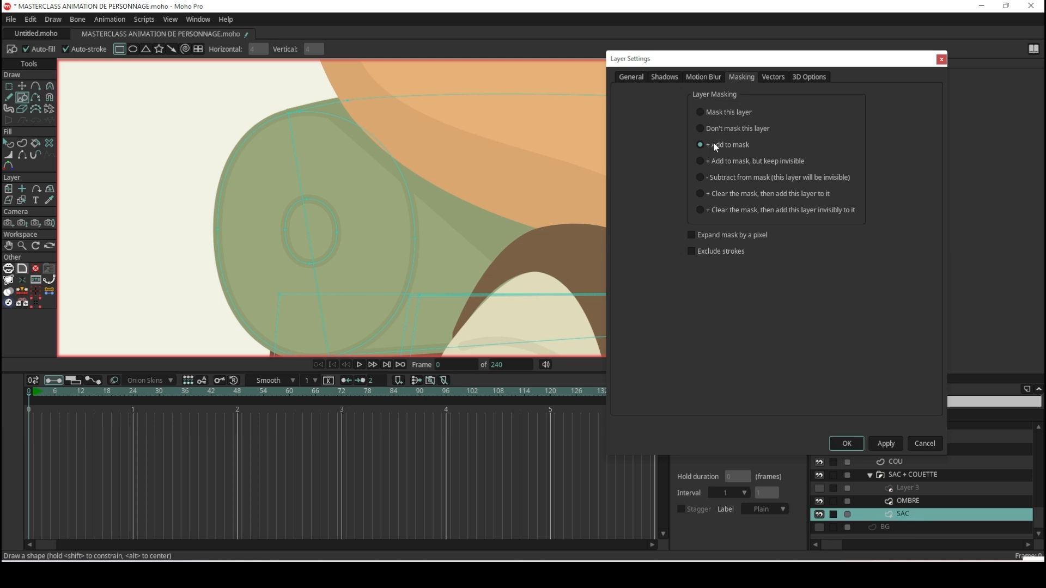
left_click(725, 113)
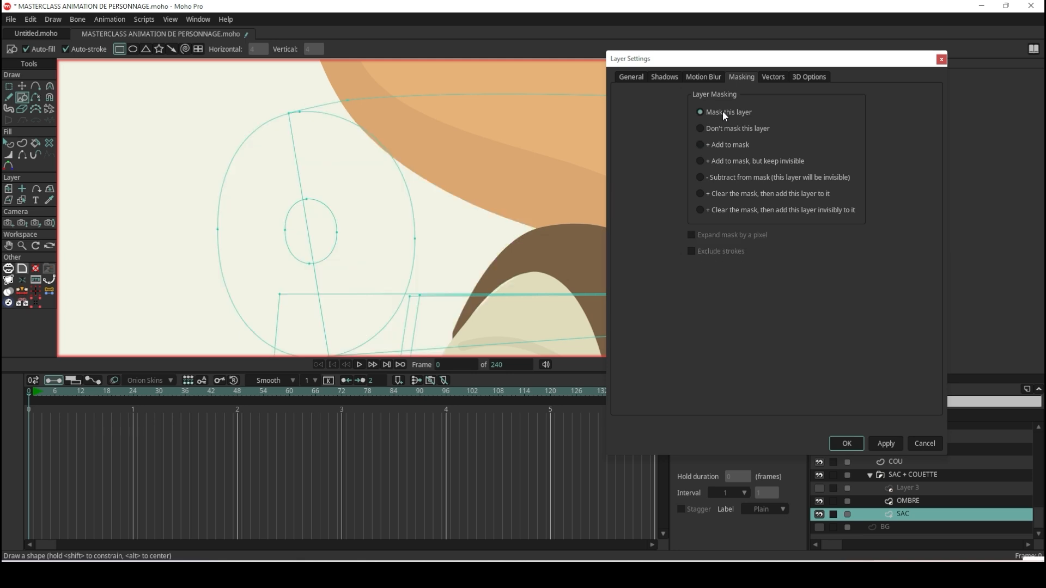
left_click(727, 130)
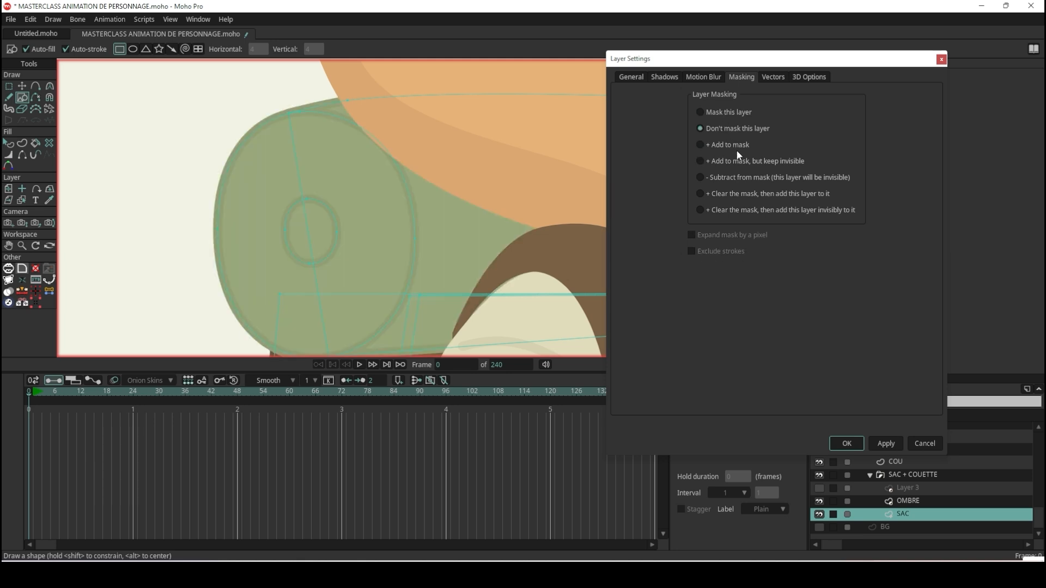
left_click(722, 147)
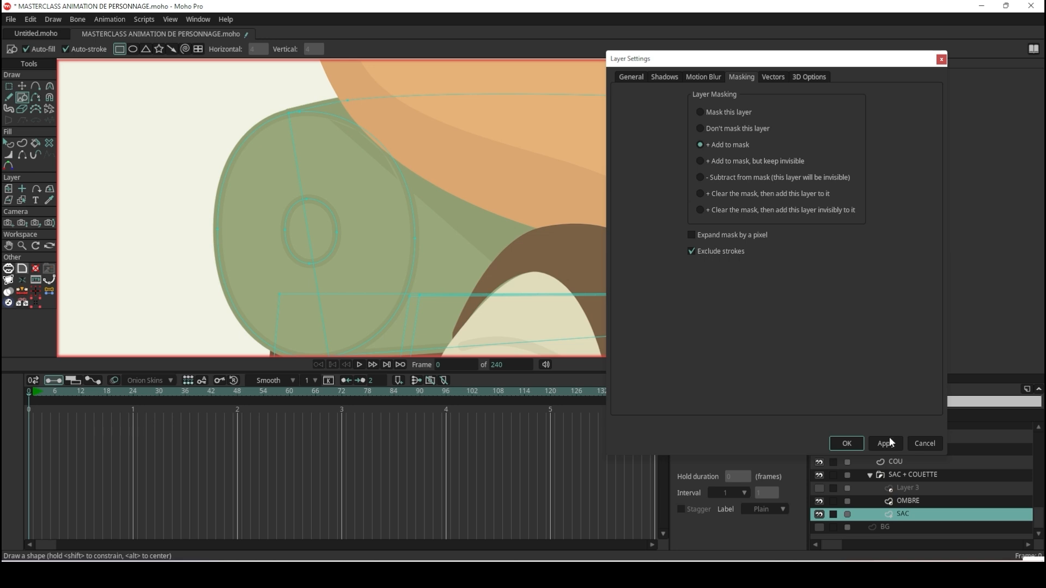
left_click(851, 444)
Show the test rectangle briefly to check how it is masked against the strokes, and delete its layer.
left_click(818, 490)
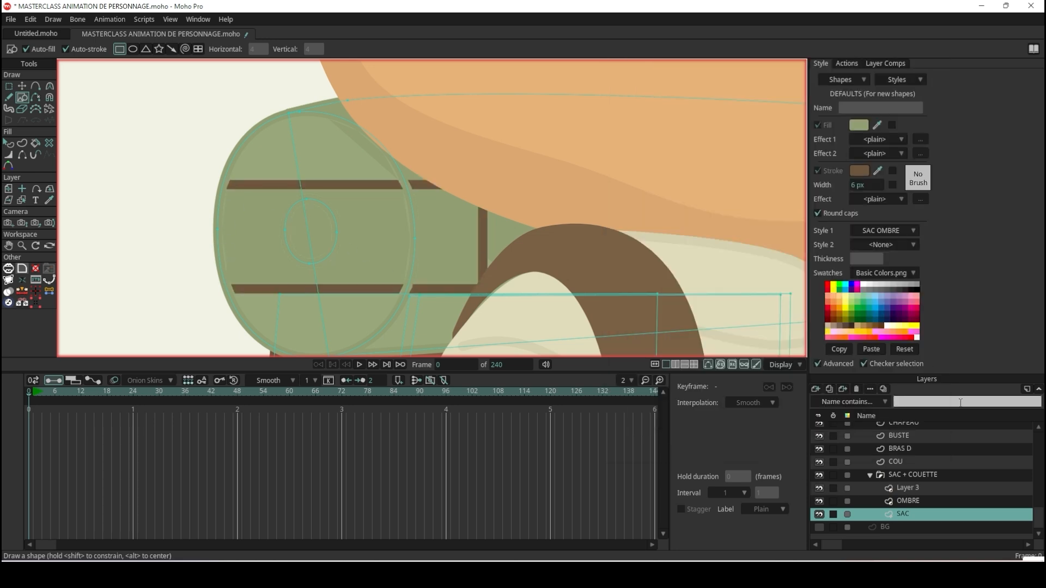
left_click(819, 488)
left_click(953, 492)
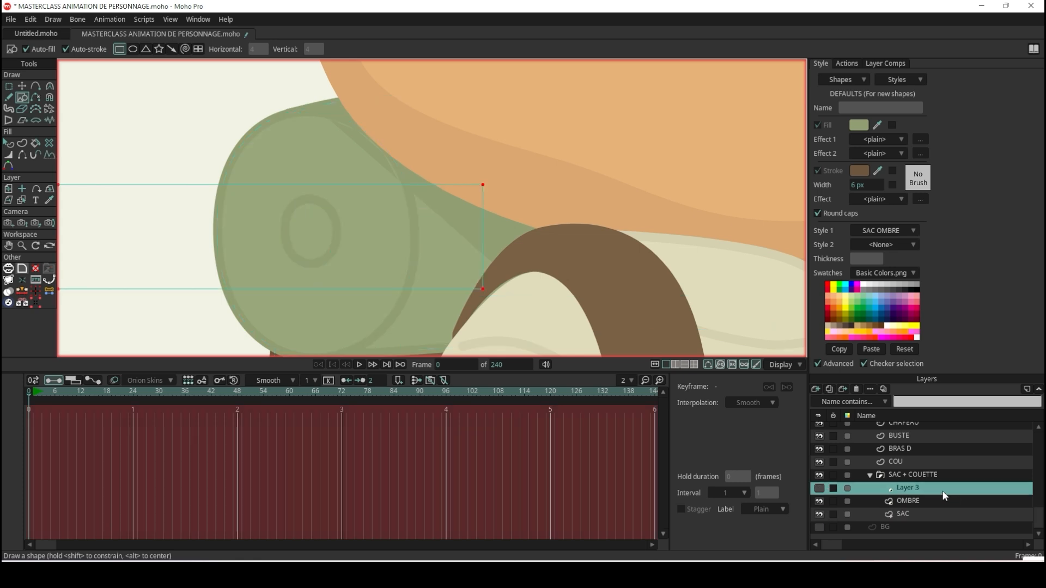
left_click(859, 388)
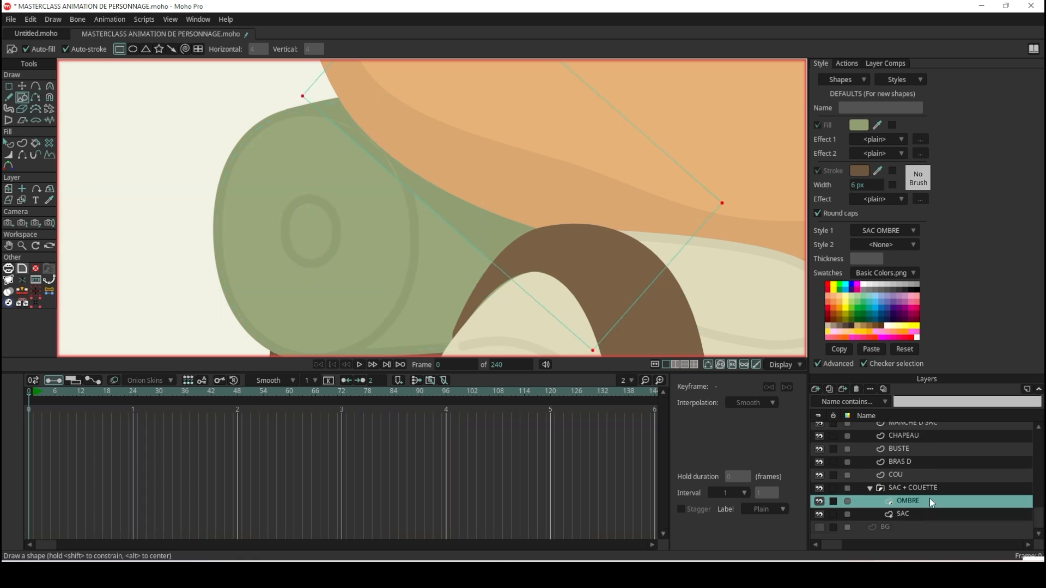
Collapse the SAC + COUETTE group and check the shaded bedroll against the reference.
left_click(870, 487)
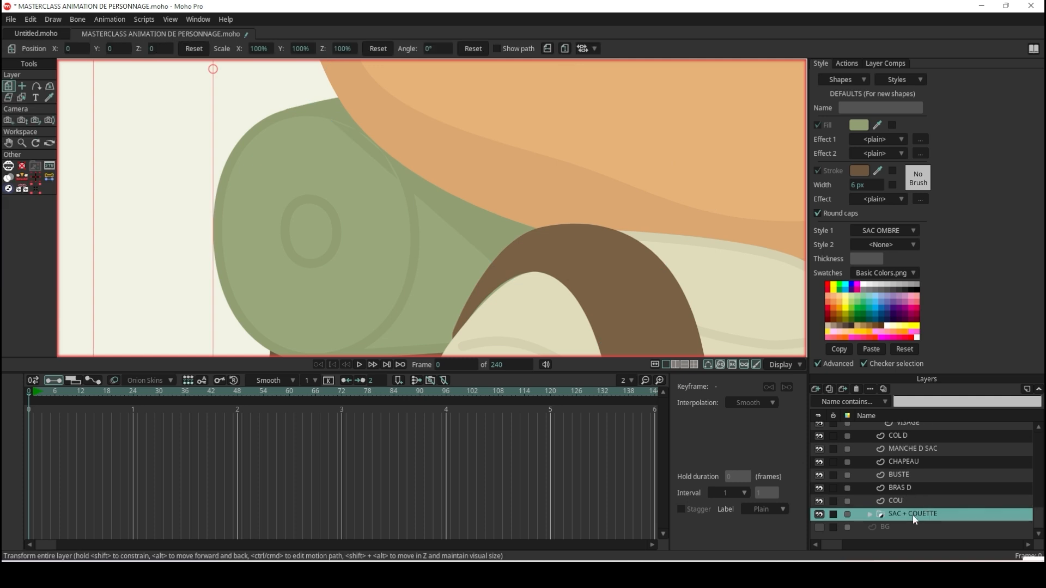
scroll(926, 507, "up", 3)
scroll(947, 495, "up", 3)
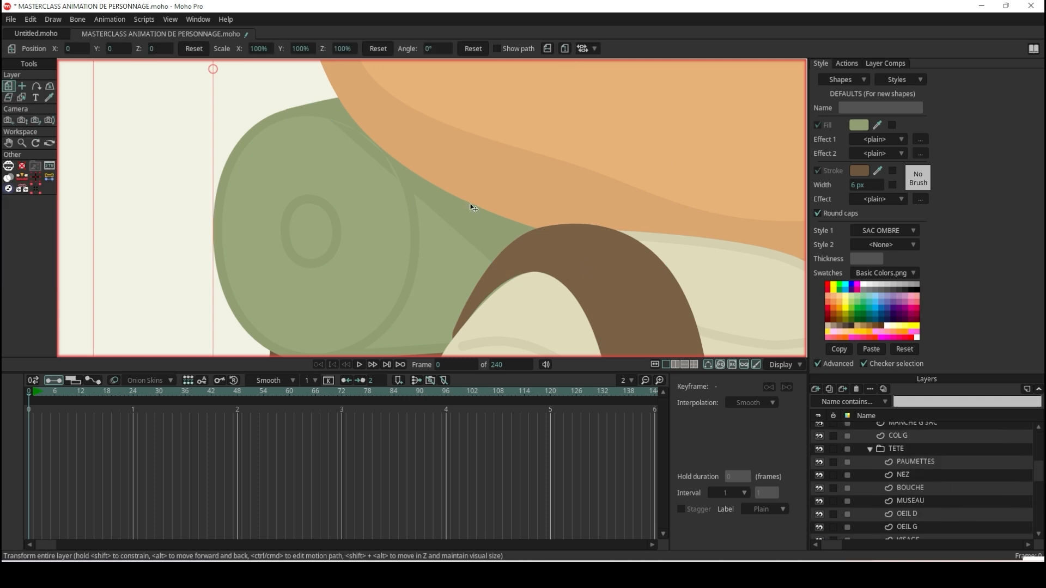
scroll(474, 207, "down", 5)
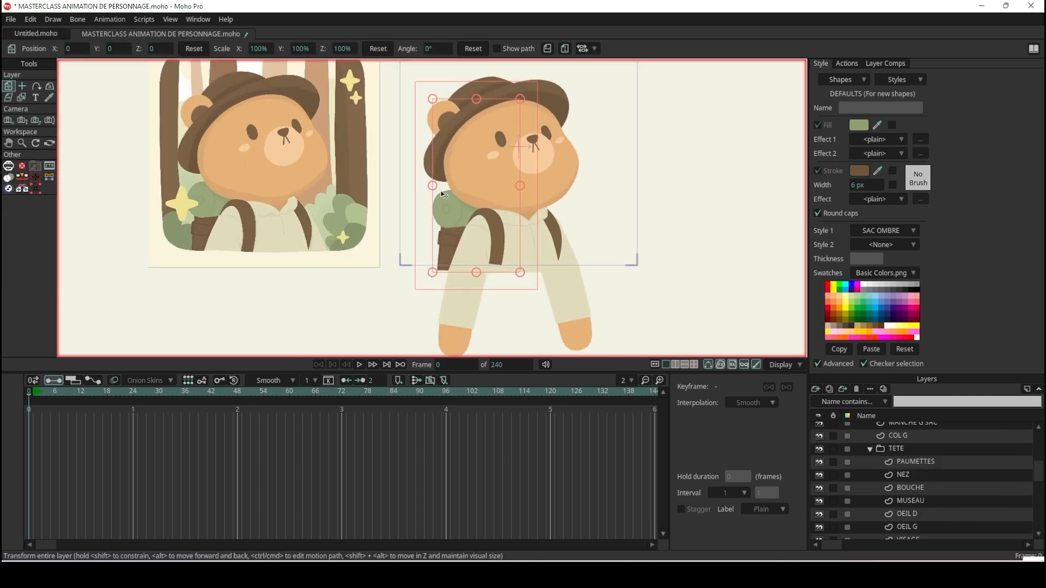
scroll(267, 210, "up", 5)
scroll(644, 243, "down", 5)
scroll(703, 247, "up", 6)
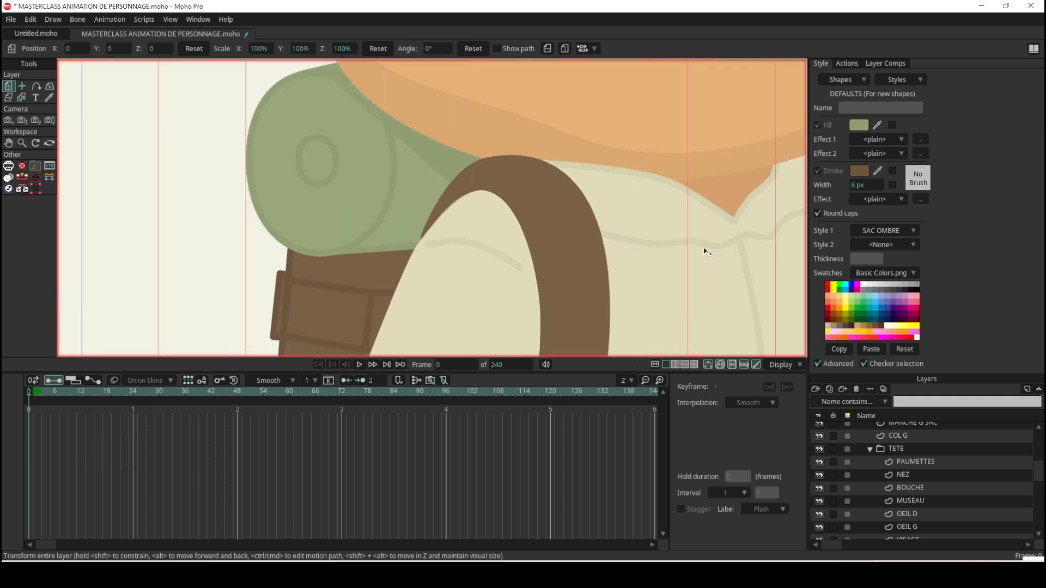
Compare the shirt collar's lower edge and its shadow fold with the reference illustration.
left_click(22, 88)
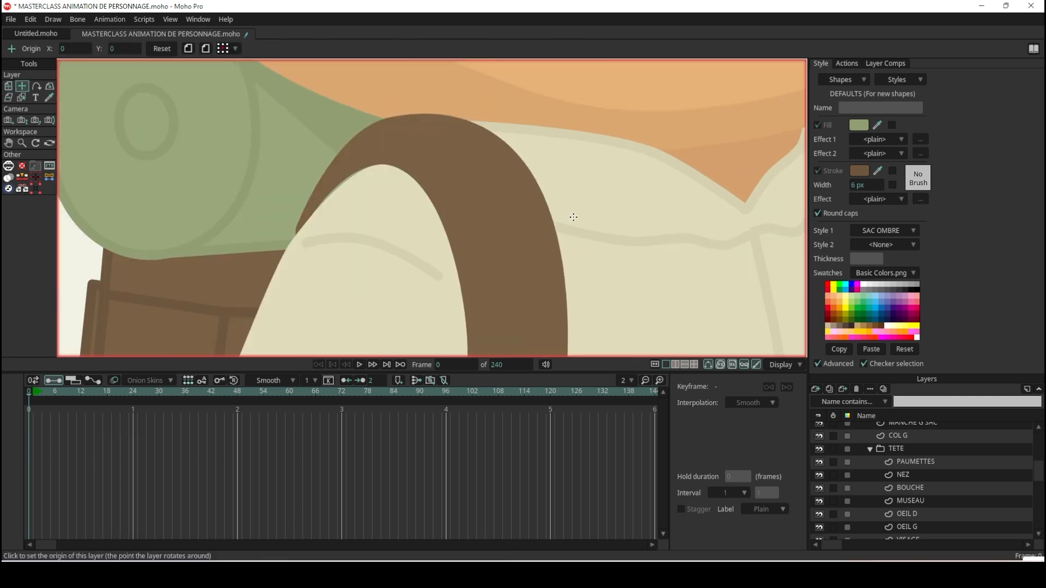
scroll(260, 223, "down", 5)
scroll(255, 205, "up", 5)
scroll(255, 204, "up", 2)
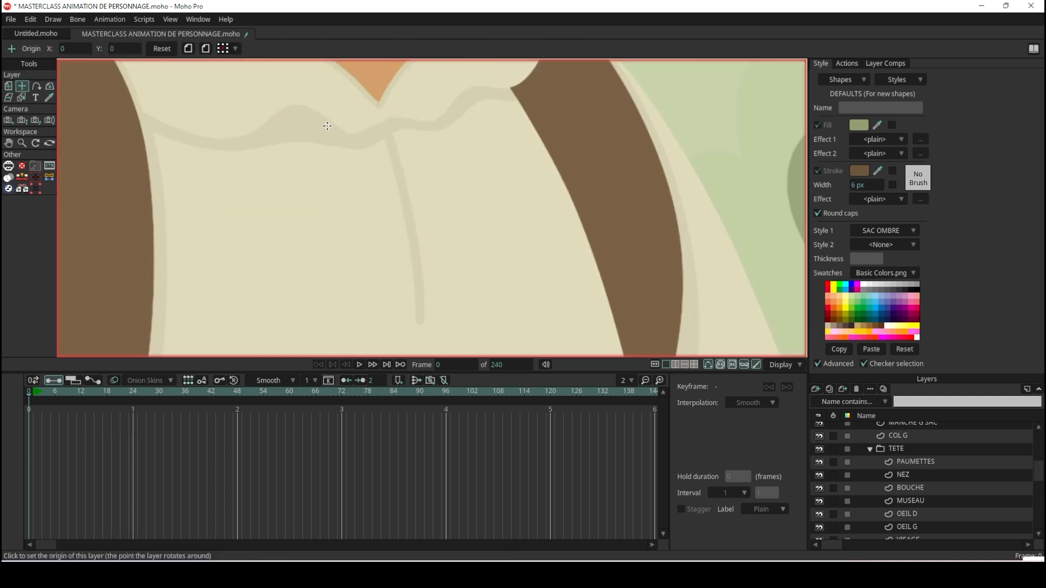
scroll(249, 154, "down", 3)
scroll(223, 94, "up", 3)
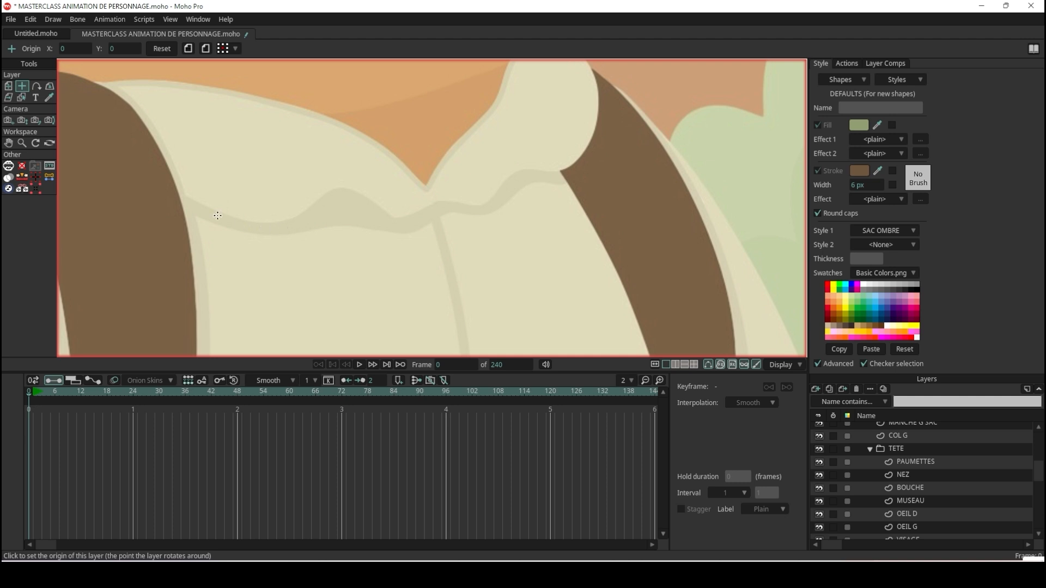
scroll(358, 172, "down", 10)
scroll(597, 185, "up", 10)
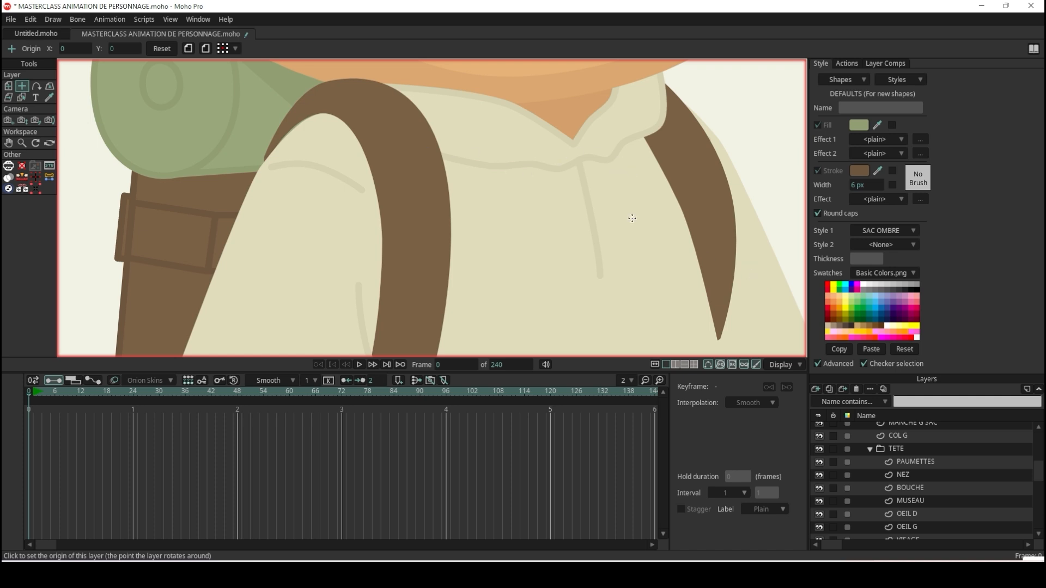
Select the COL G collar layer and make the REF group visible as a tracing overlay.
scroll(559, 165, "up", 3)
left_click(552, 173)
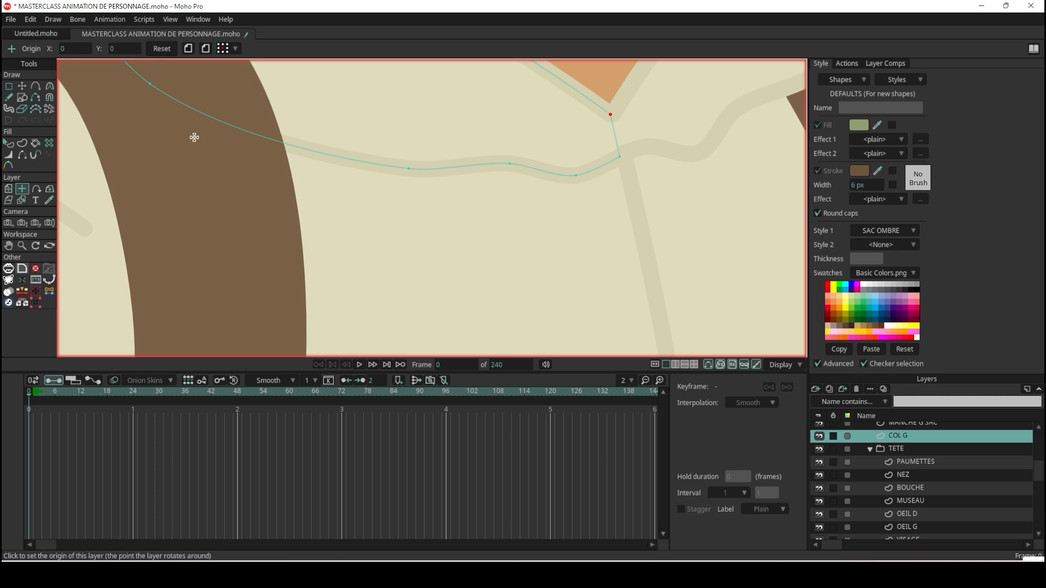
scroll(901, 444, "up", 5)
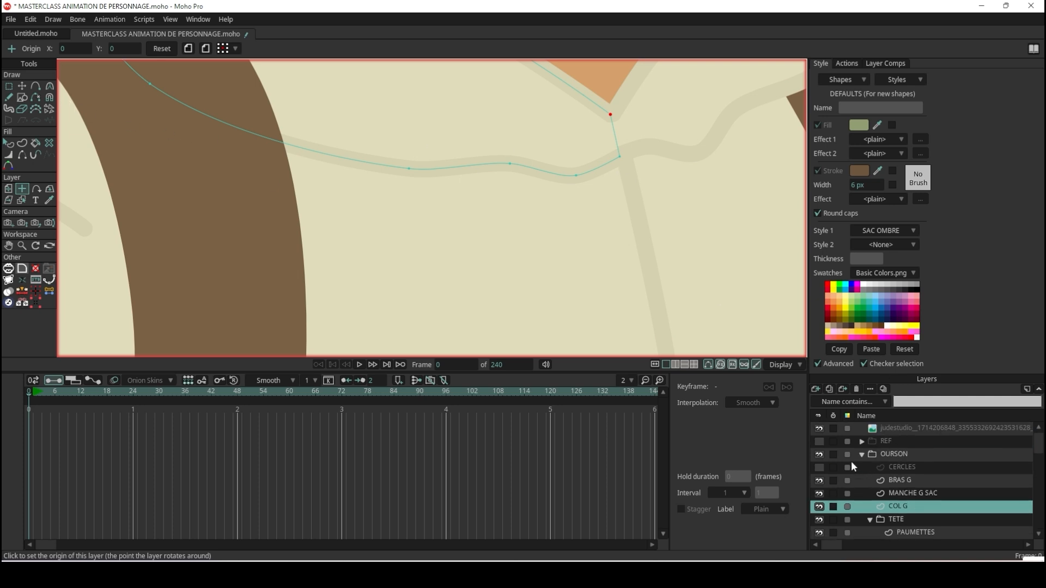
left_click(819, 442)
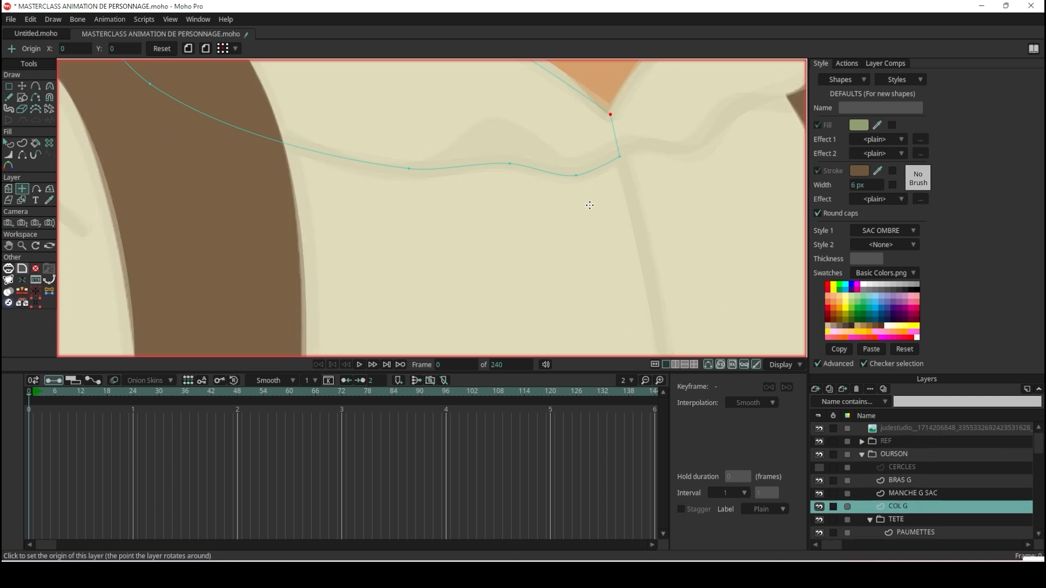
Raise the middle point of the COL G collar's lower edge to follow the reference's wavy fold.
left_click(25, 85)
scroll(521, 154, "up", 2)
left_click(494, 182)
left_click_drag(494, 184, 483, 145)
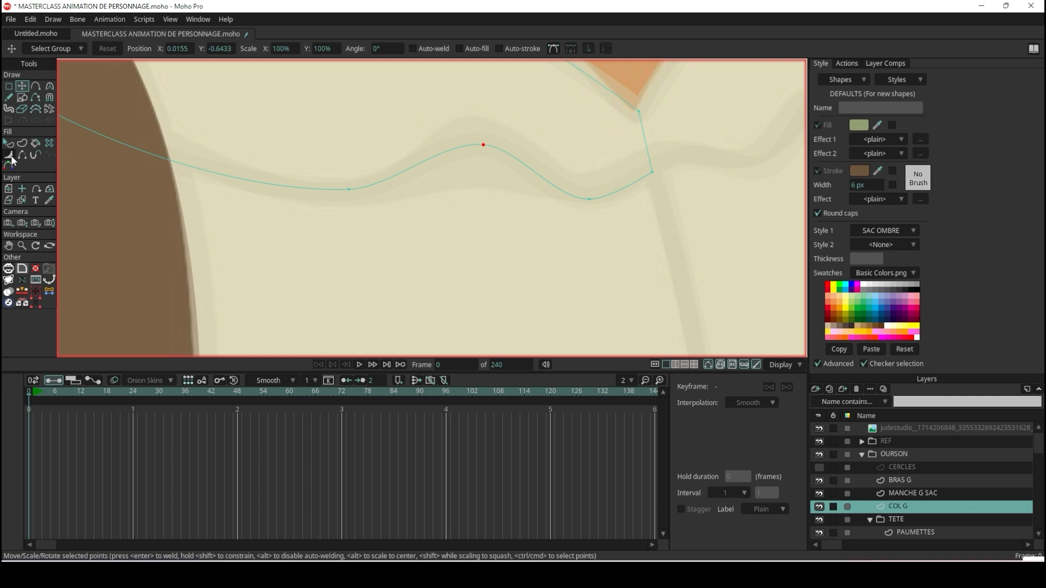
Adjust the line width at the raised point and its neighbour on the collar's lower edge with the Line Width tool.
left_click(10, 155)
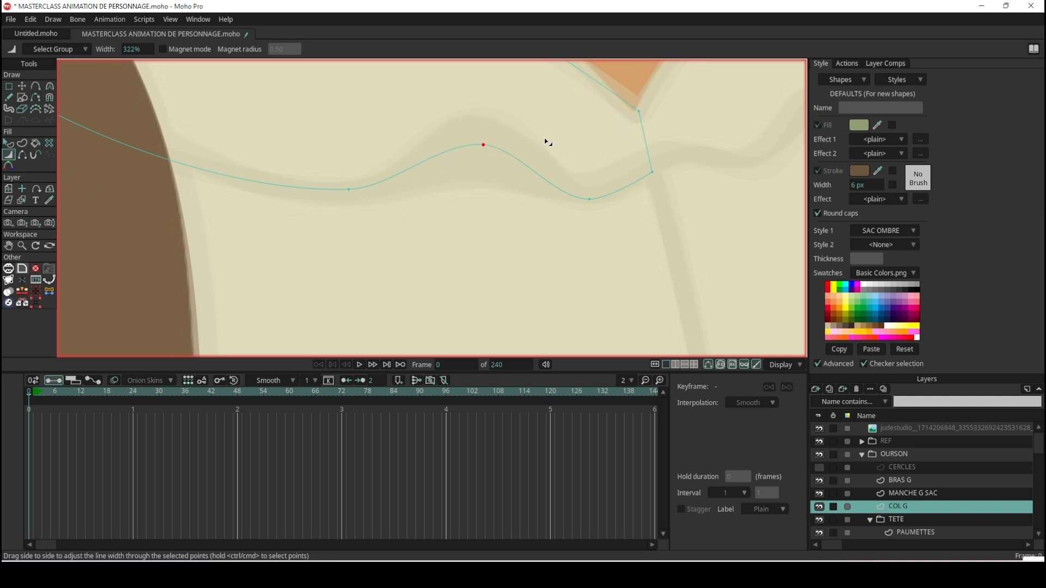
left_click_drag(535, 141, 499, 152)
mouse_move(594, 198)
left_mouse_down()
mouse_move(623, 197)
mouse_move(601, 199)
left_mouse_up()
left_click(349, 189)
Fine-tune the positions of the fold's crest point and the dip point beside the collar tip on COL G.
left_click(23, 86)
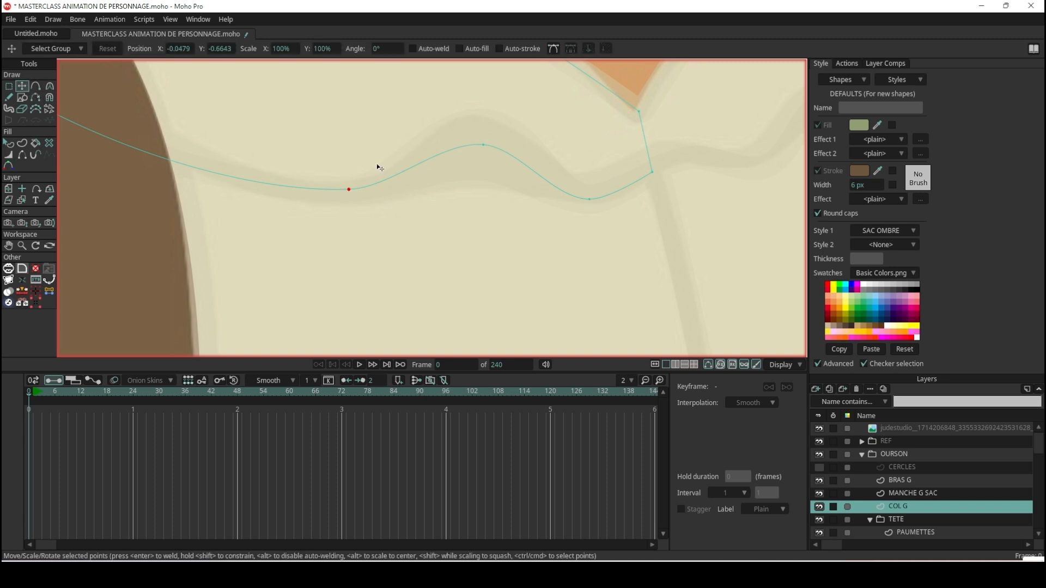
left_click_drag(482, 145, 485, 151)
left_click_drag(604, 197, 613, 189)
scroll(635, 175, "down", 3)
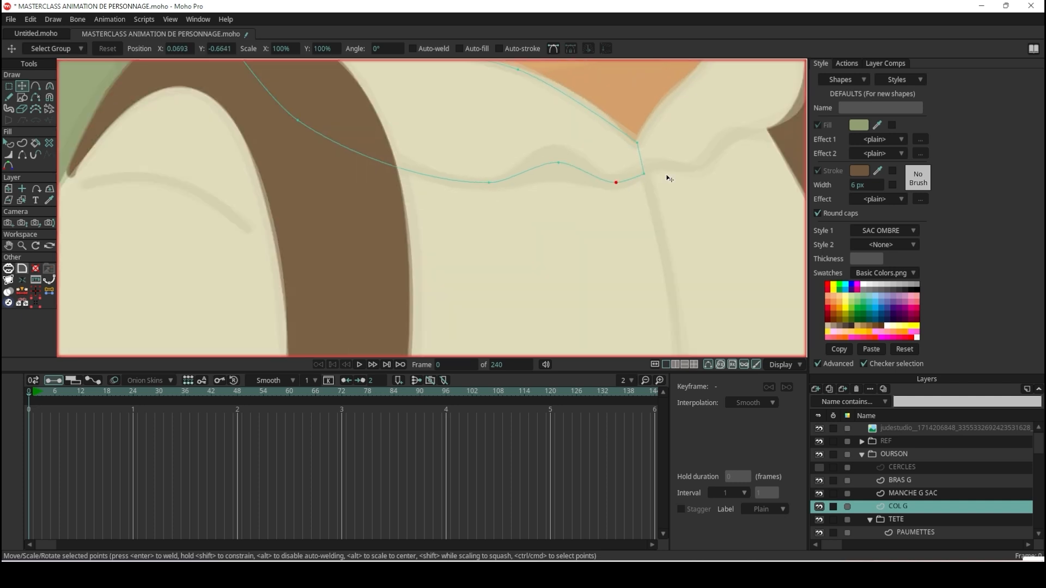
Select the COL D collar layer, nudge the crest point of its lower edge, and set that point's line width to 186%.
scroll(738, 136, "up", 4)
right_click(736, 136, "alt")
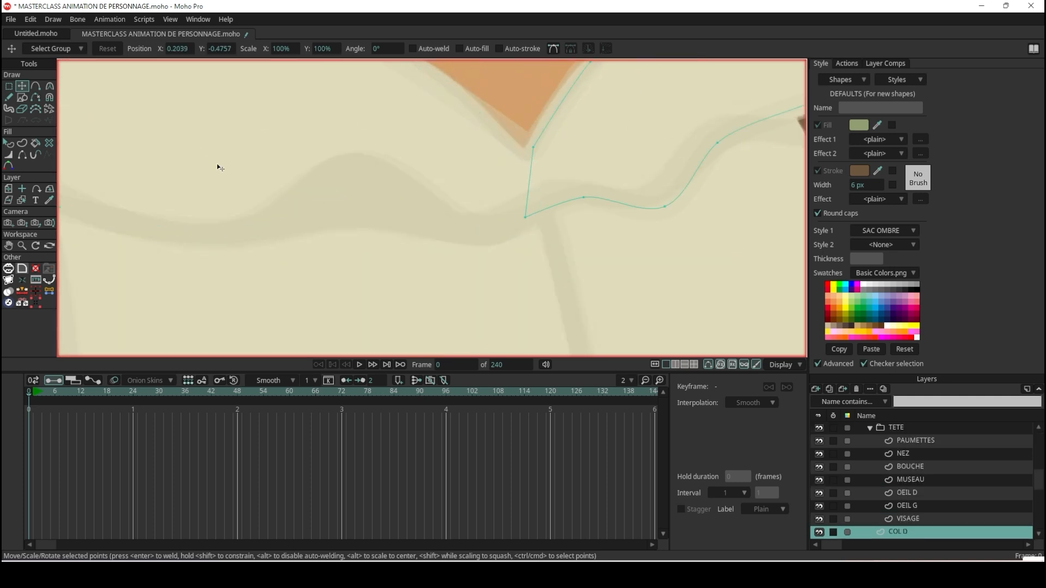
mouse_move(717, 143)
left_mouse_down()
mouse_move(703, 141)
mouse_move(711, 142)
left_mouse_up()
left_click(11, 157)
left_click_drag(710, 147, 742, 143)
scroll(736, 140, "down", 3)
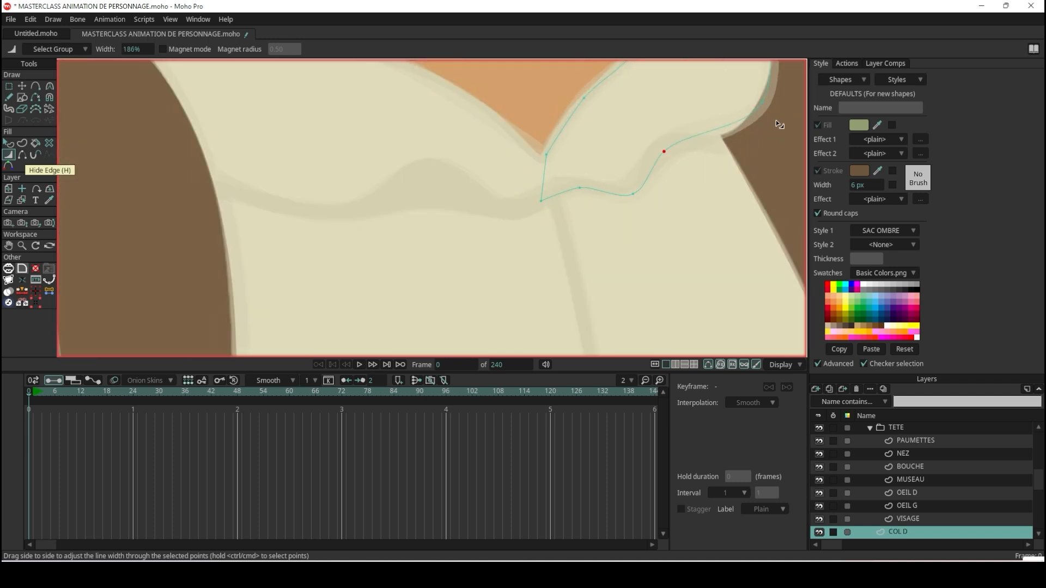
scroll(779, 124, "up", 3)
Add a point to COL D's lower edge and pull it down to where the collar meets the backpack strap.
left_click(37, 88)
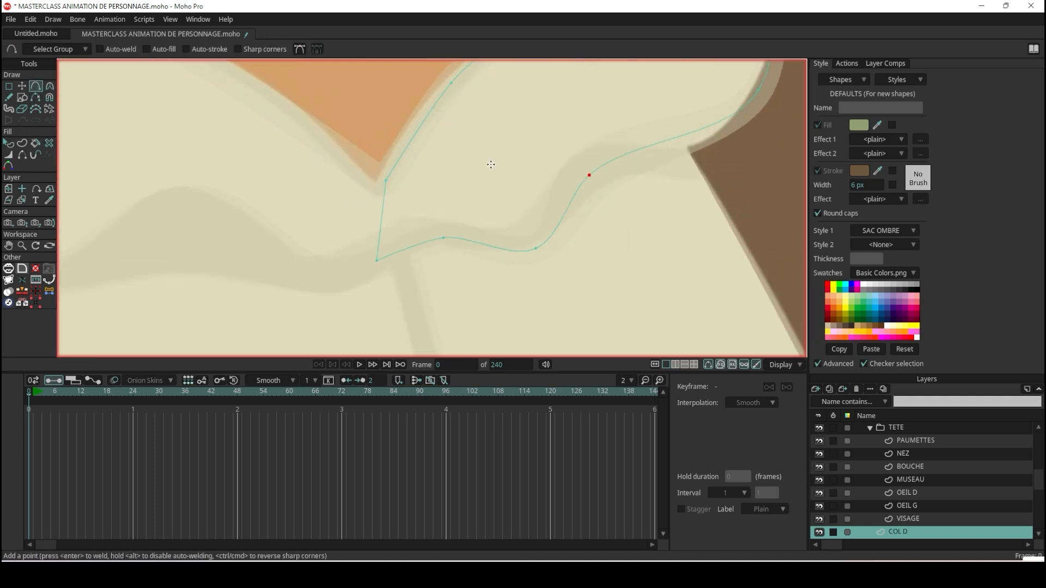
left_click_drag(695, 134, 699, 163)
key("w")
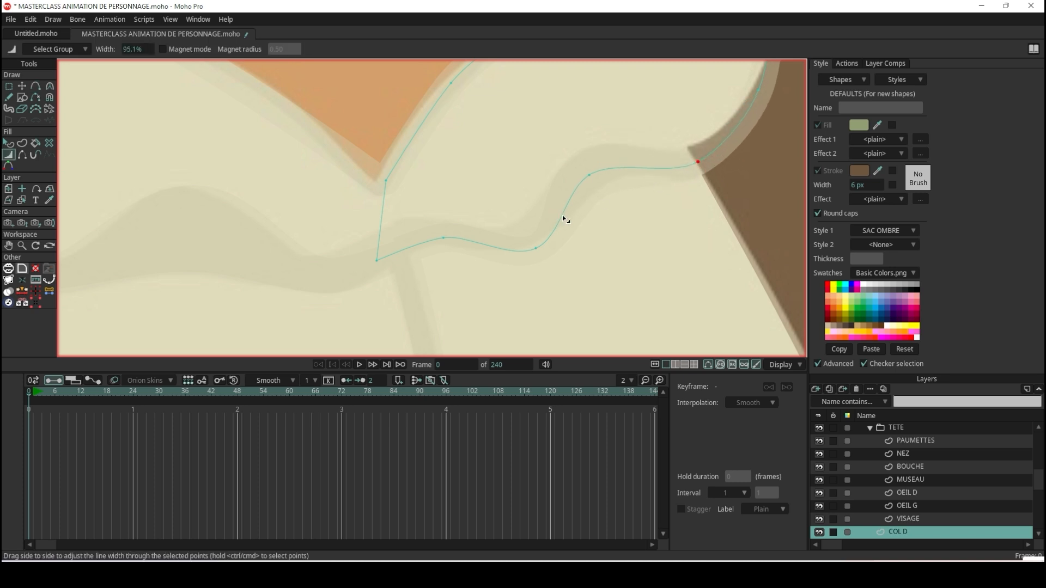
Reposition the dip and crest points of COL D's lower edge along the reference fold and set the crest's line width to 150%.
left_click(22, 84)
left_click_drag(537, 248, 522, 230)
left_click_drag(605, 176, 619, 161)
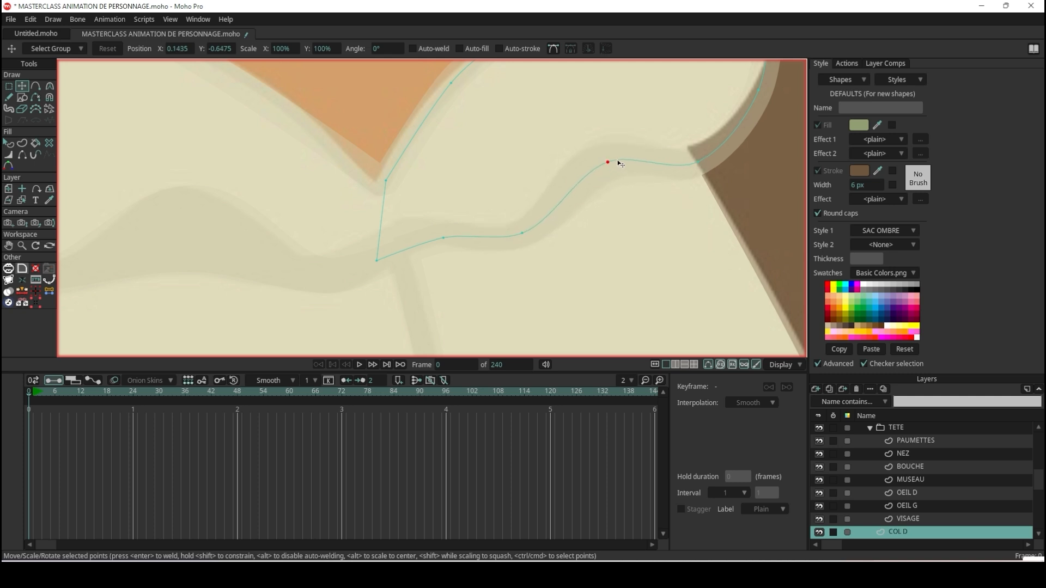
key("w")
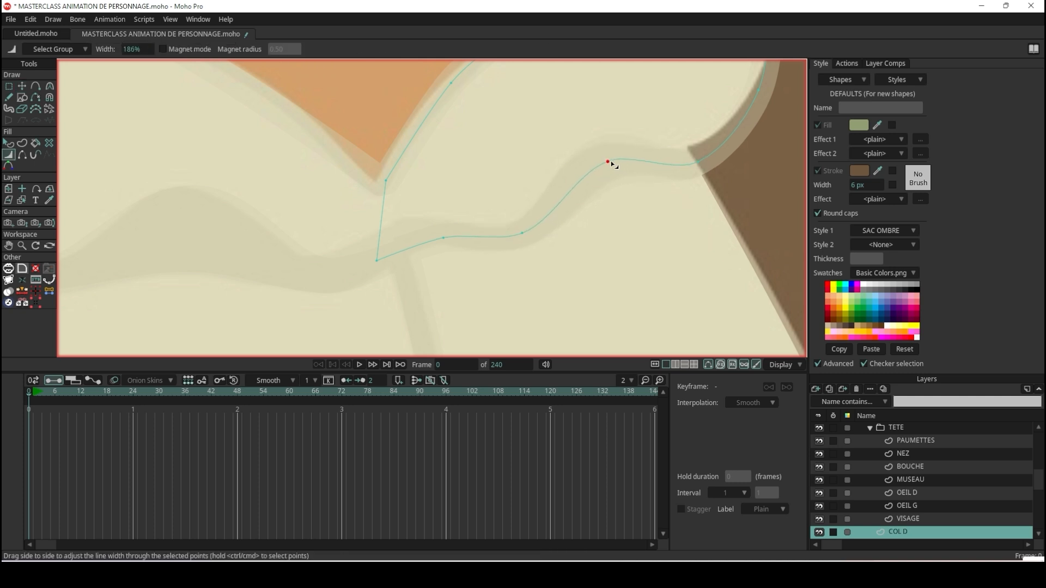
scroll(600, 165, "down", 5)
scroll(358, 212, "up", 4)
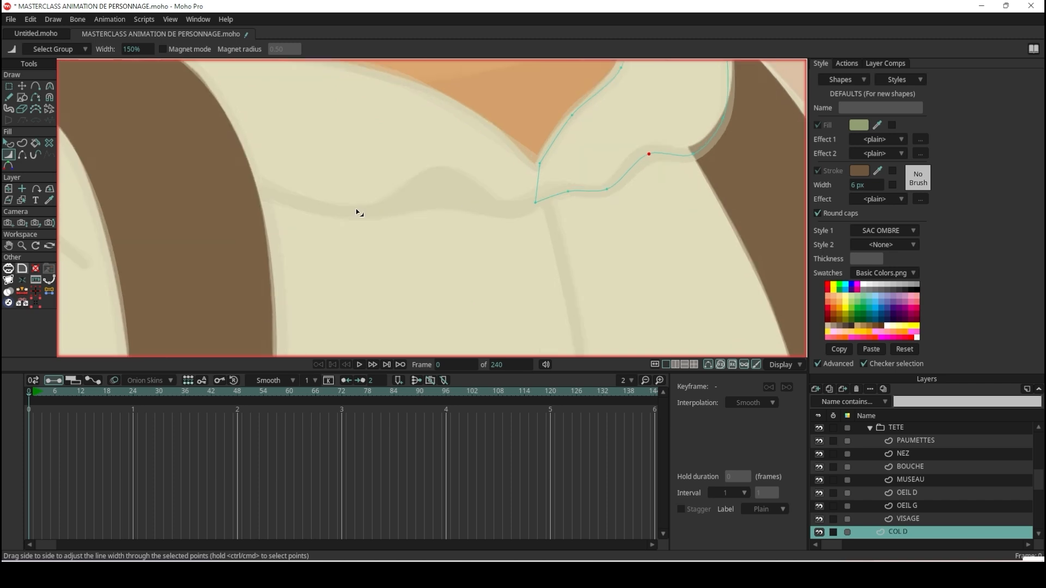
scroll(331, 195, "down", 2)
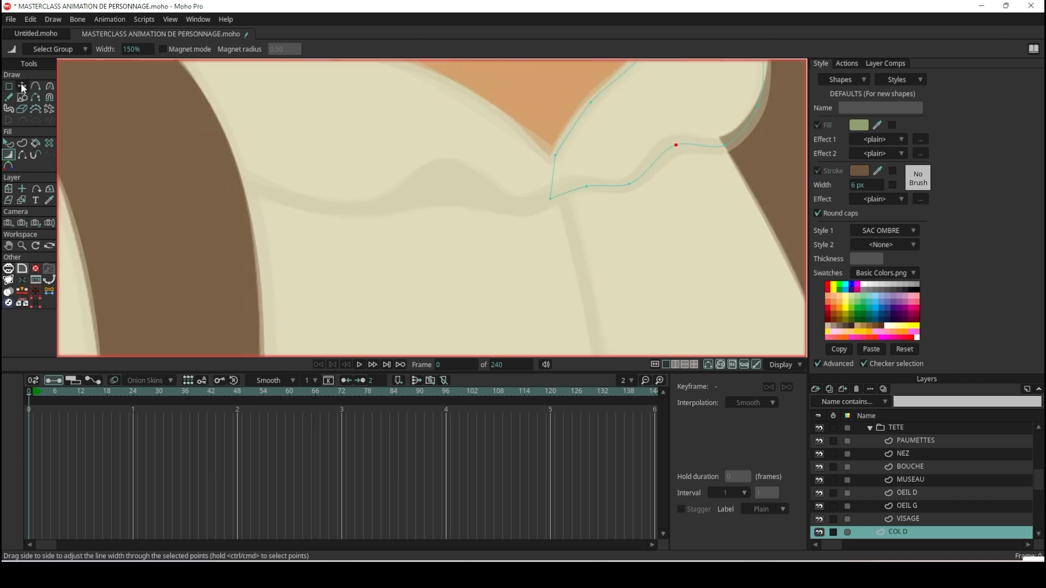
Select the COL G collar and shift its lower-edge point beneath the backpack strap slightly up and inward.
left_click(22, 86)
left_click(341, 212, "ctrl+alt")
scroll(173, 151, "up", 2)
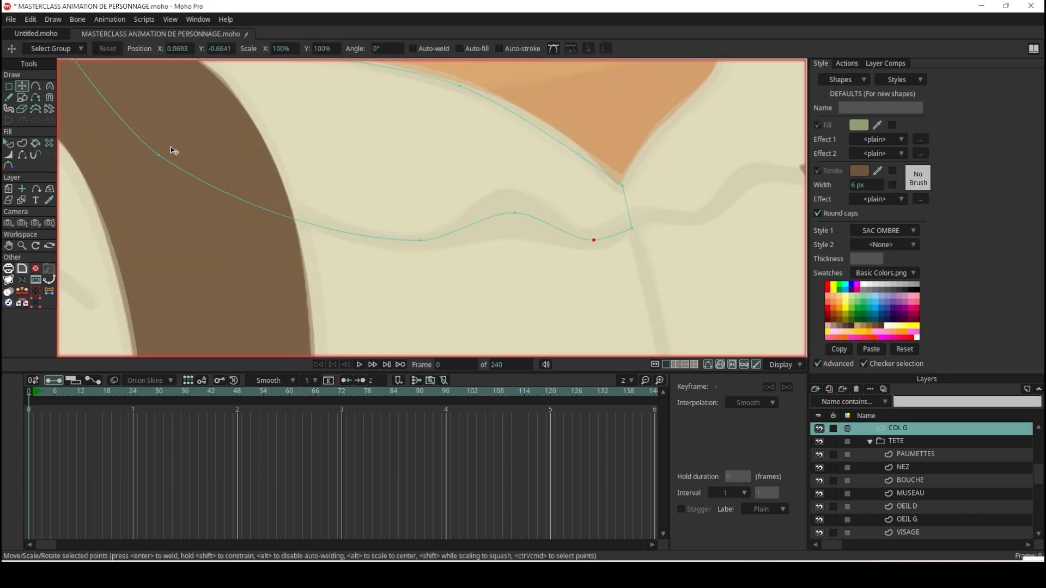
scroll(171, 146, "up", 2)
left_click_drag(154, 160, 168, 144)
scroll(294, 144, "down", 3)
scroll(354, 142, "up", 2)
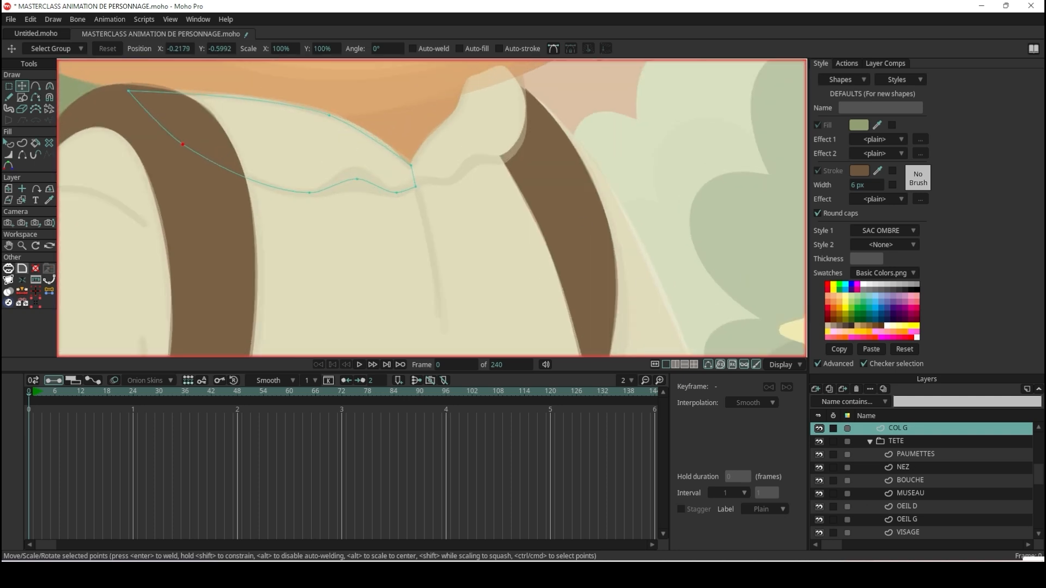
Hide the REF group and compare the refined shirt collars with the reference illustration.
scroll(850, 472, "up", 2)
left_click(821, 440)
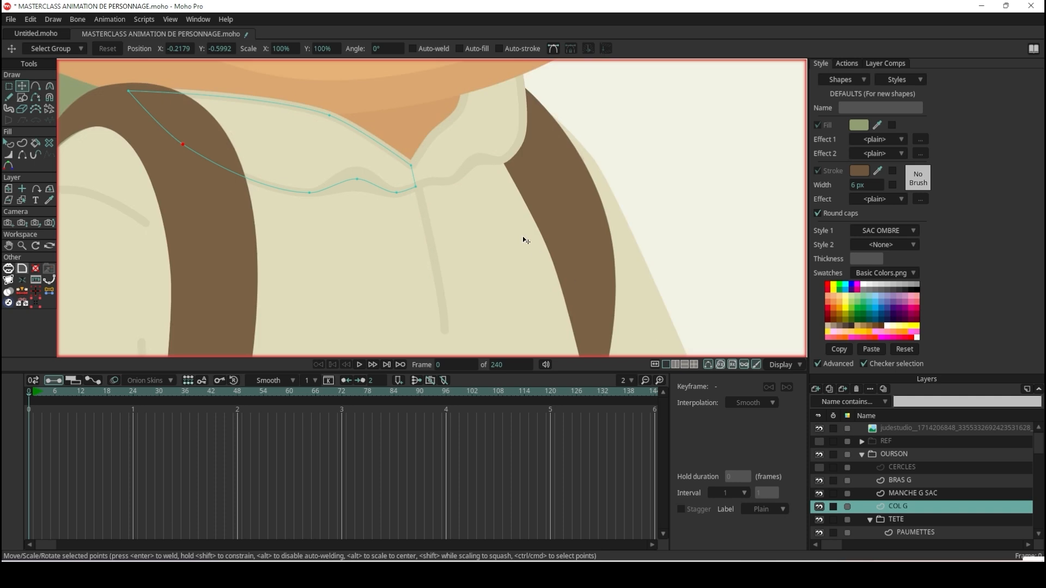
scroll(522, 236, "down", 2)
key("q")
scroll(642, 154, "down", 3)
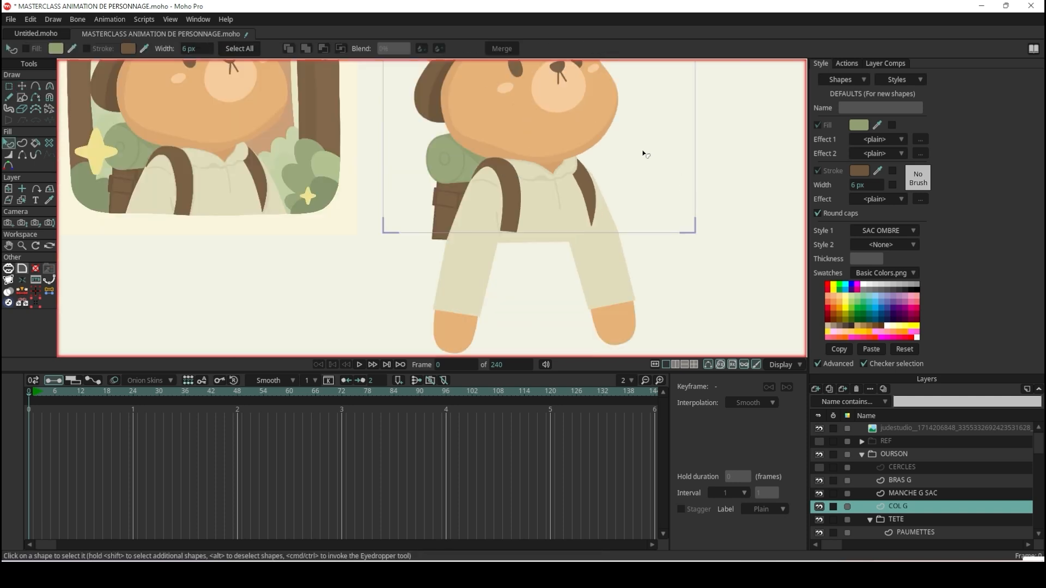
scroll(567, 171, "up", 3)
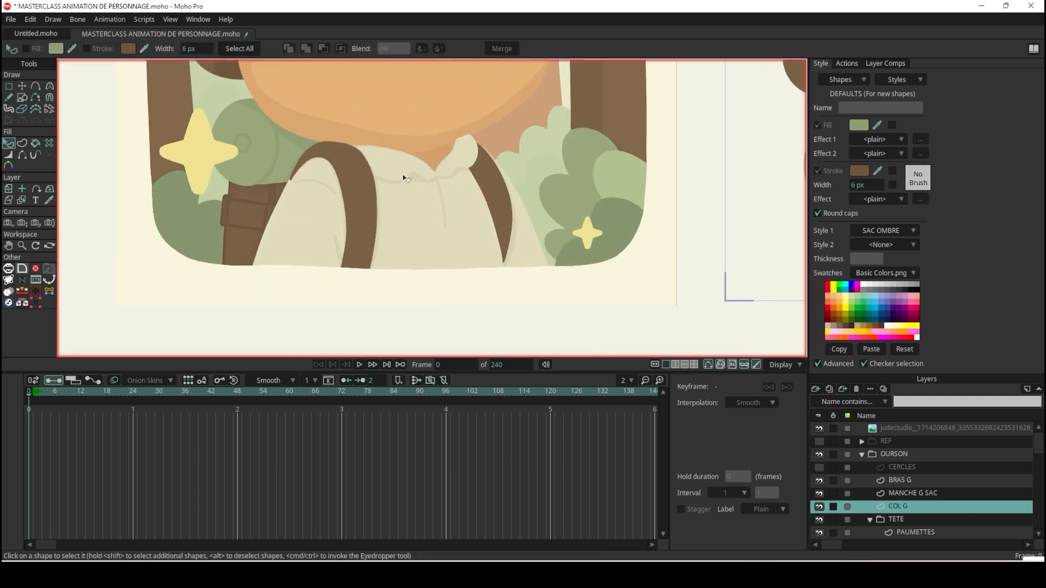
scroll(436, 187, "down", 3)
scroll(559, 174, "up", 3)
scroll(550, 180, "up", 2)
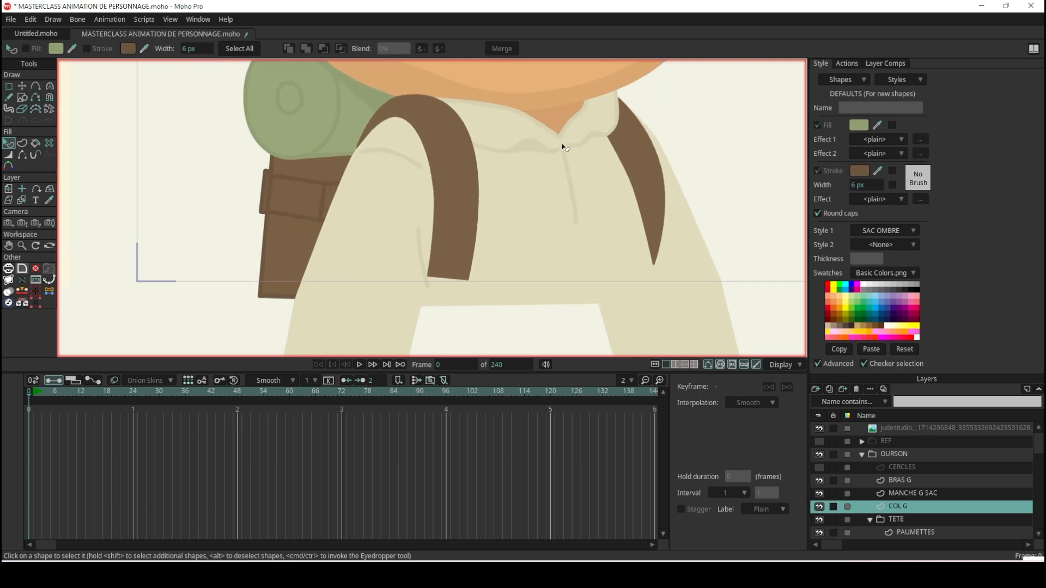
scroll(632, 153, "down", 5)
scroll(637, 109, "up", 4)
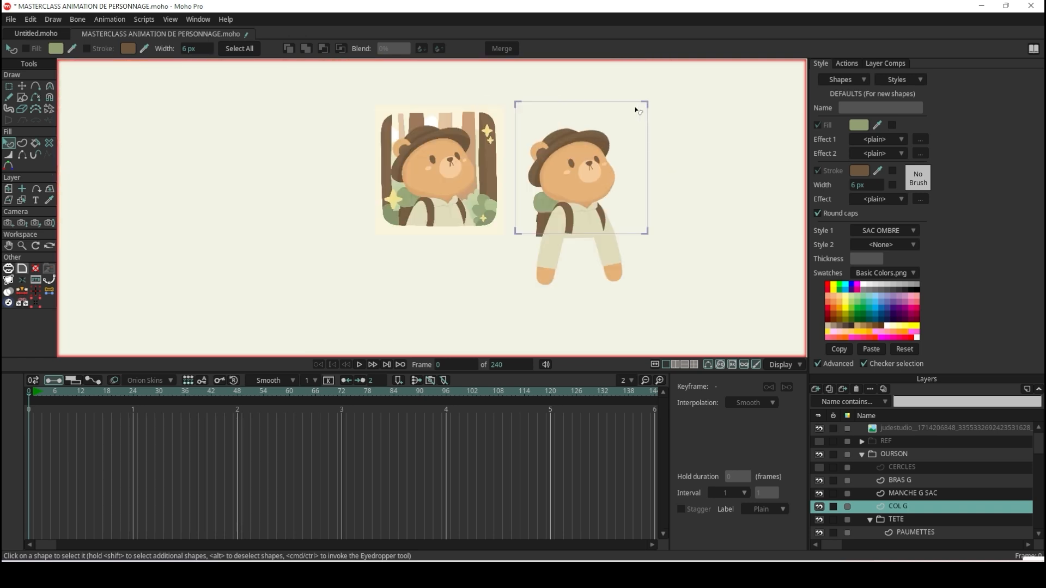
Save the project and collapse the OURSON group in the layer list.
key("ctrl+s")
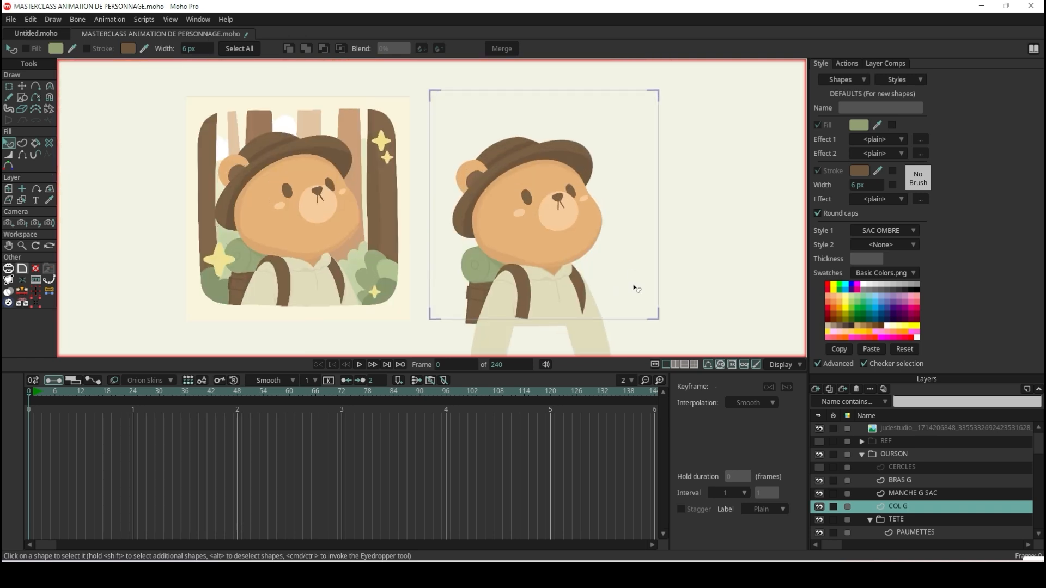
scroll(910, 506, "down", 1)
scroll(874, 482, "up", 1)
left_click(861, 455)
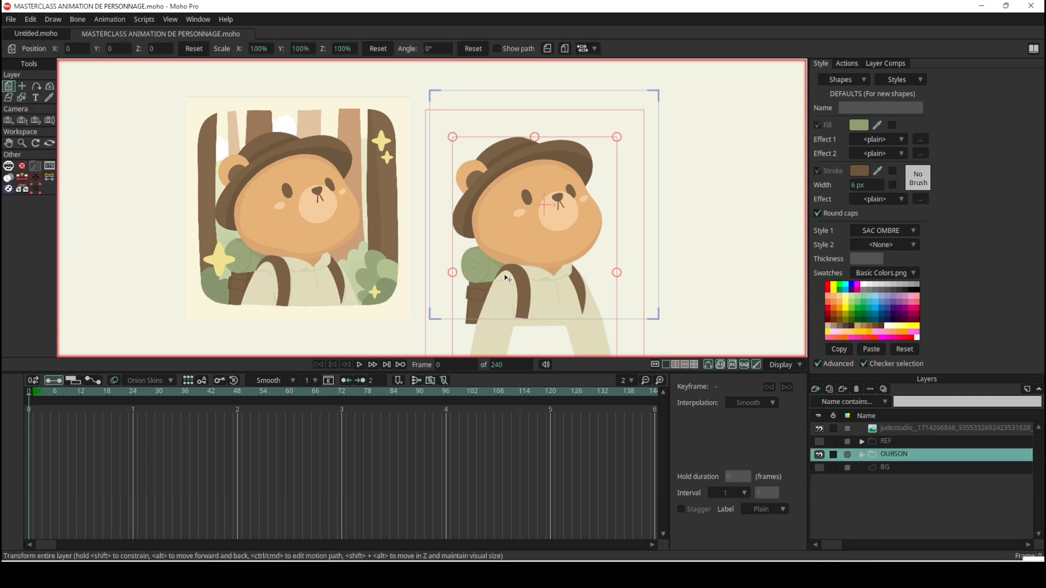
Examine the whole bear and its face side by side with the reference illustration for remaining differences.
scroll(514, 223, "up", 5)
scroll(507, 118, "down", 5)
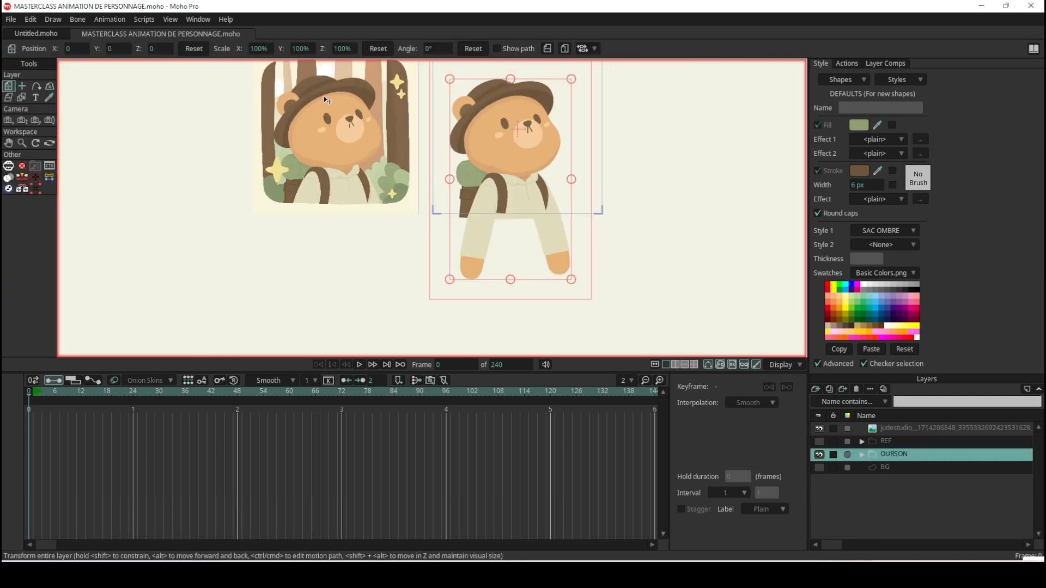
scroll(296, 88, "up", 4)
scroll(312, 118, "down", 3)
scroll(544, 135, "up", 2)
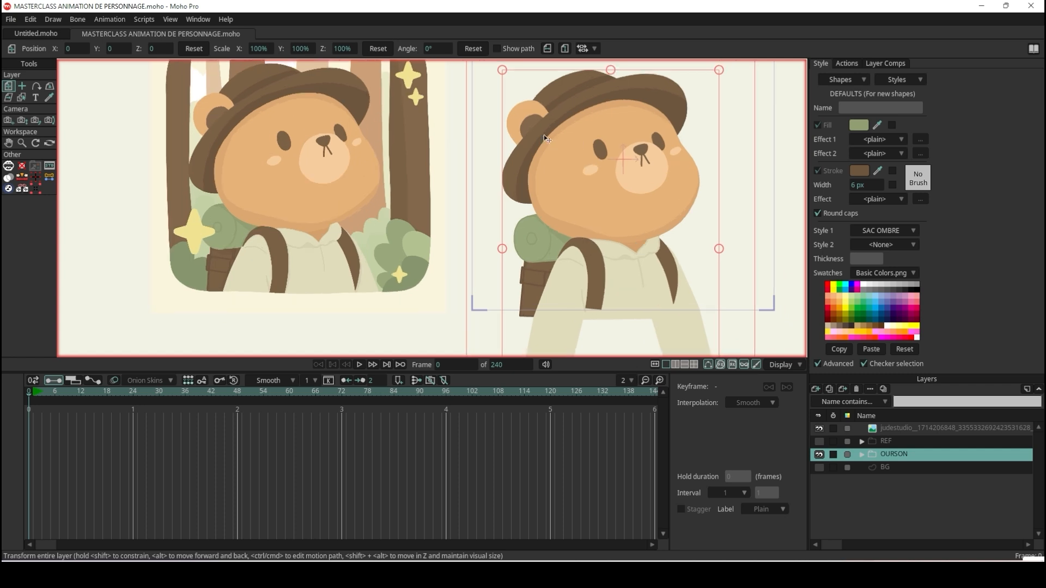
scroll(349, 112, "up", 3)
scroll(549, 119, "down", 4)
scroll(549, 121, "up", 5)
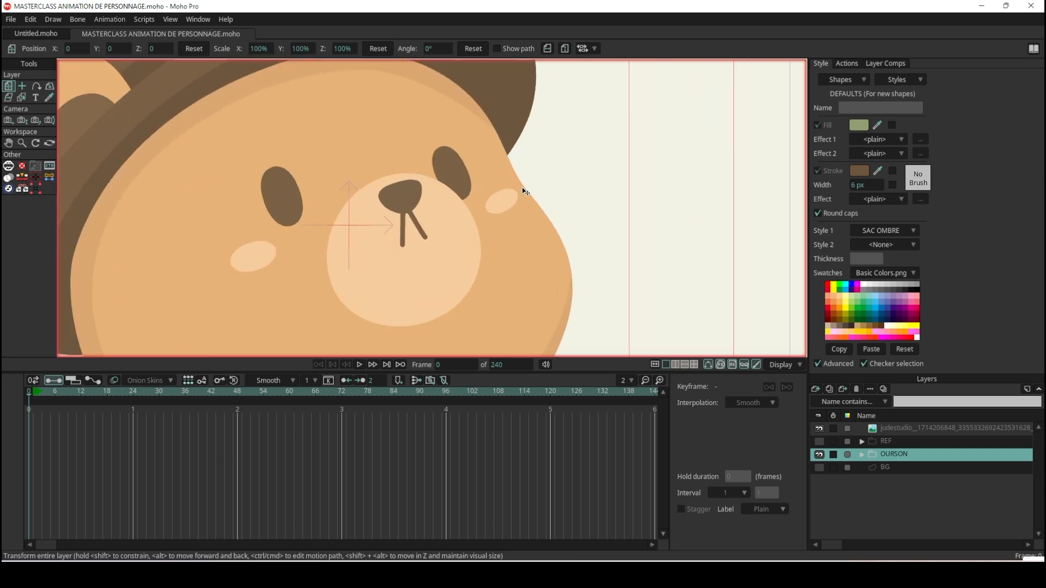
Select the cheek spot beside the muzzle on the PAUMETTES layer and rotate its points slightly clockwise.
scroll(525, 191, "up", 2)
left_click(505, 207)
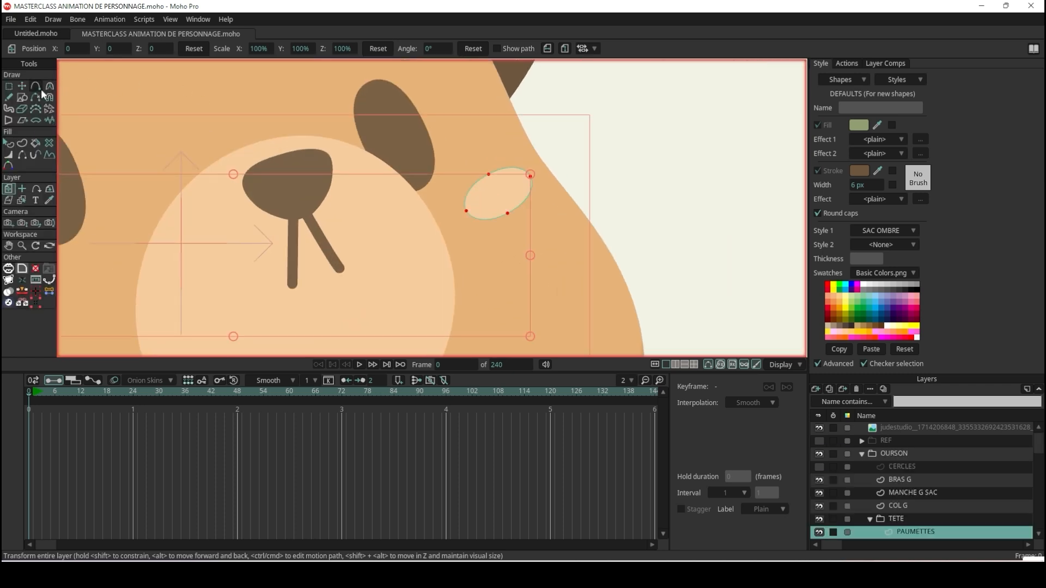
left_click(23, 86)
scroll(547, 221, "up", 3)
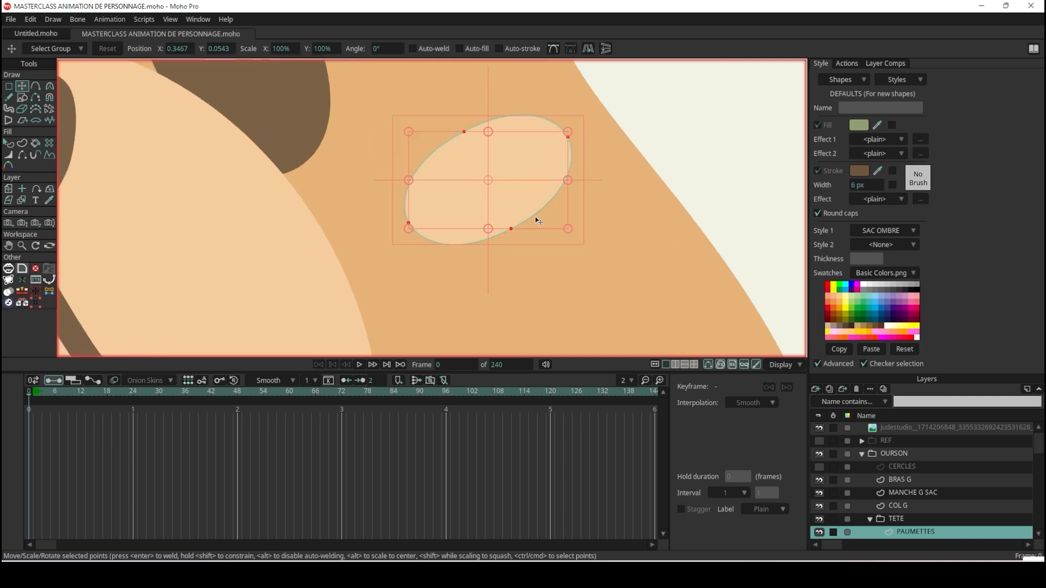
left_click(577, 233)
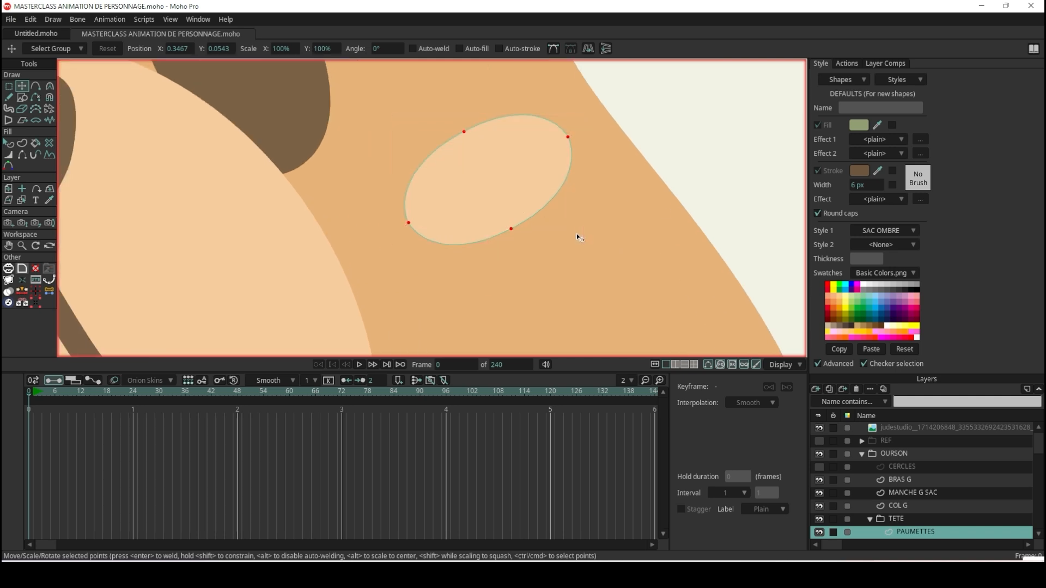
key("ctrl+a")
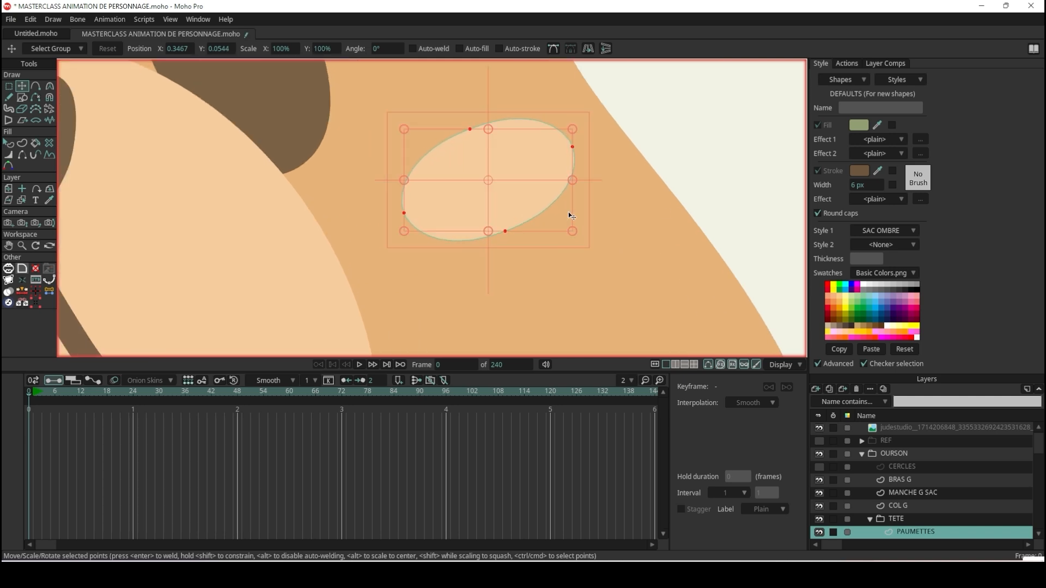
scroll(568, 212, "down", 4)
left_click(9, 143)
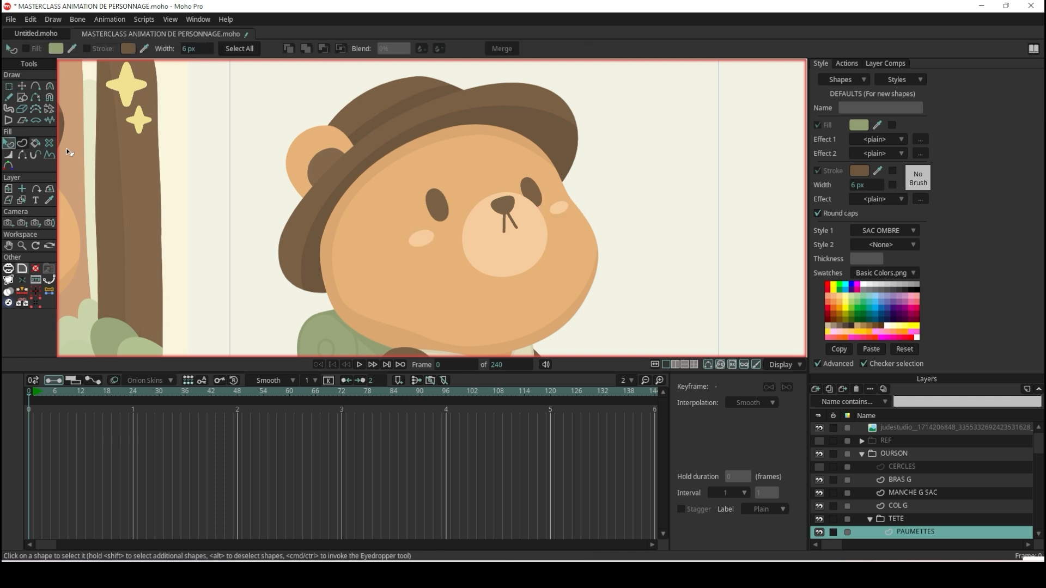
scroll(497, 218, "down", 5)
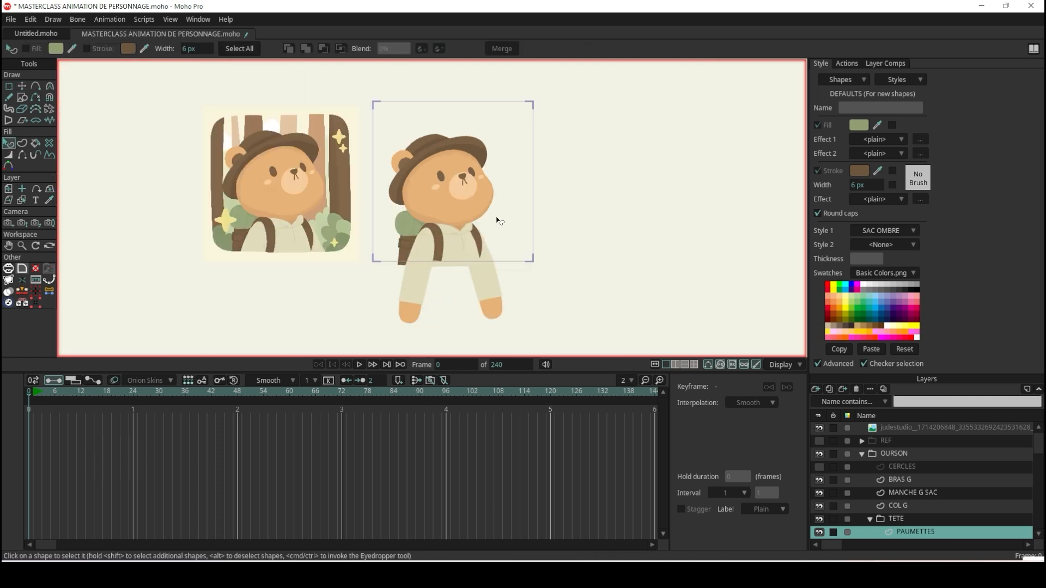